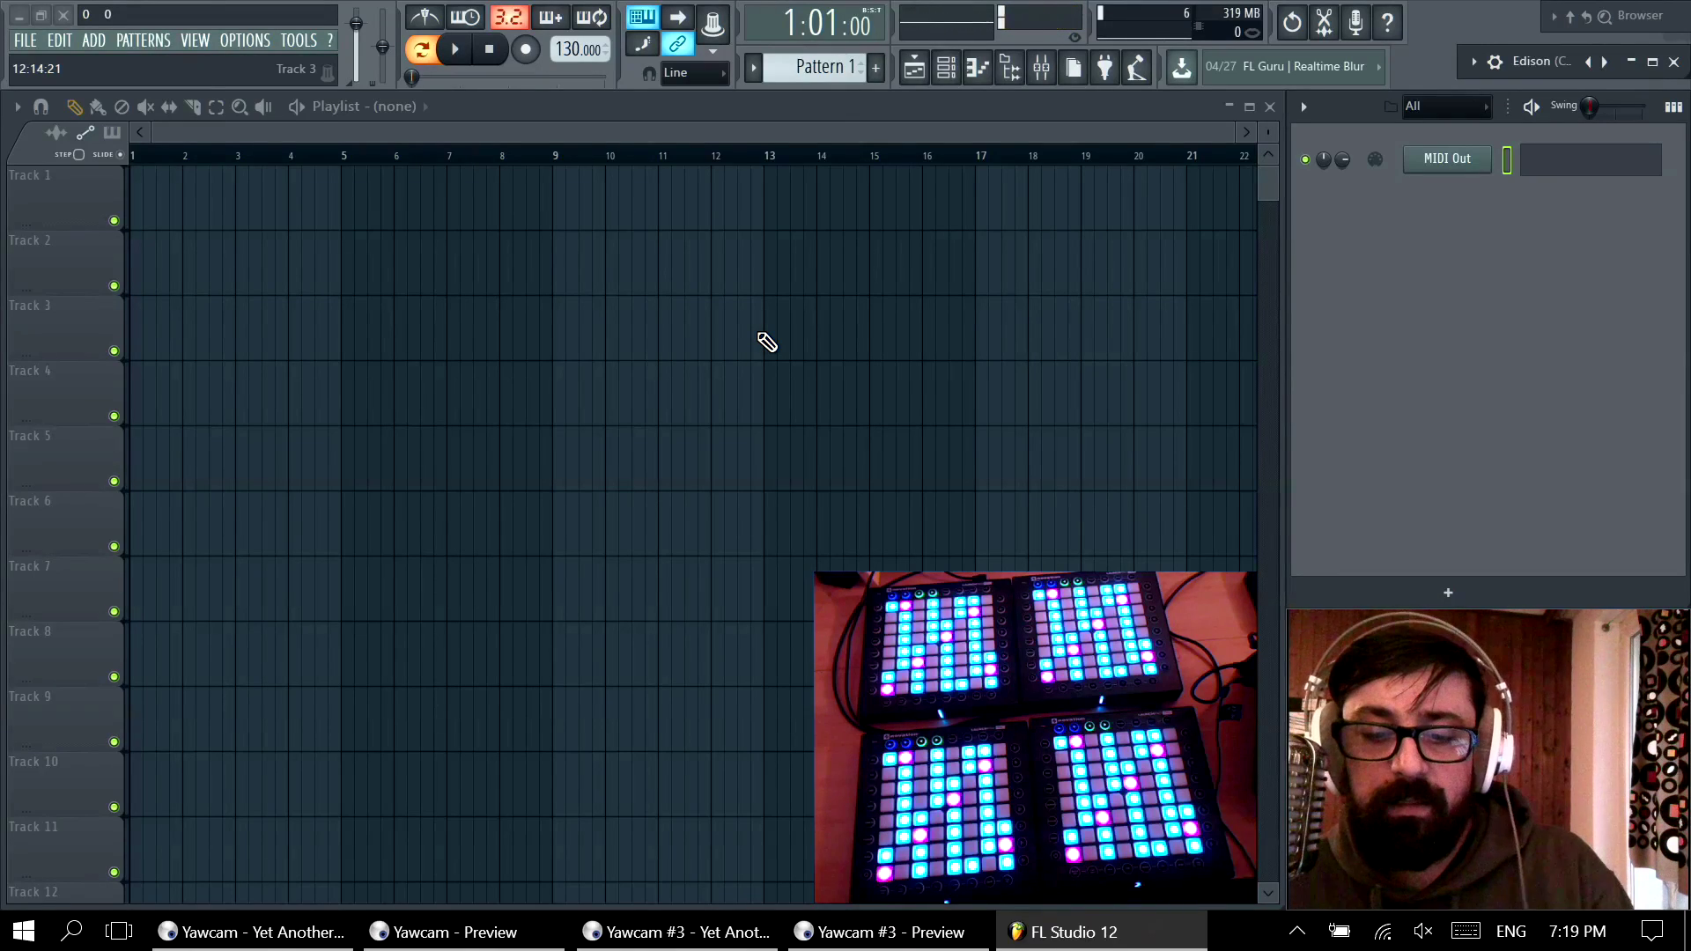
Step: Enable the MIDIIN2 (Launchpad Pro) and MIDIIN2 (Launchpad Pro 4) devices as MIDI inputs in the settings
key(F10)
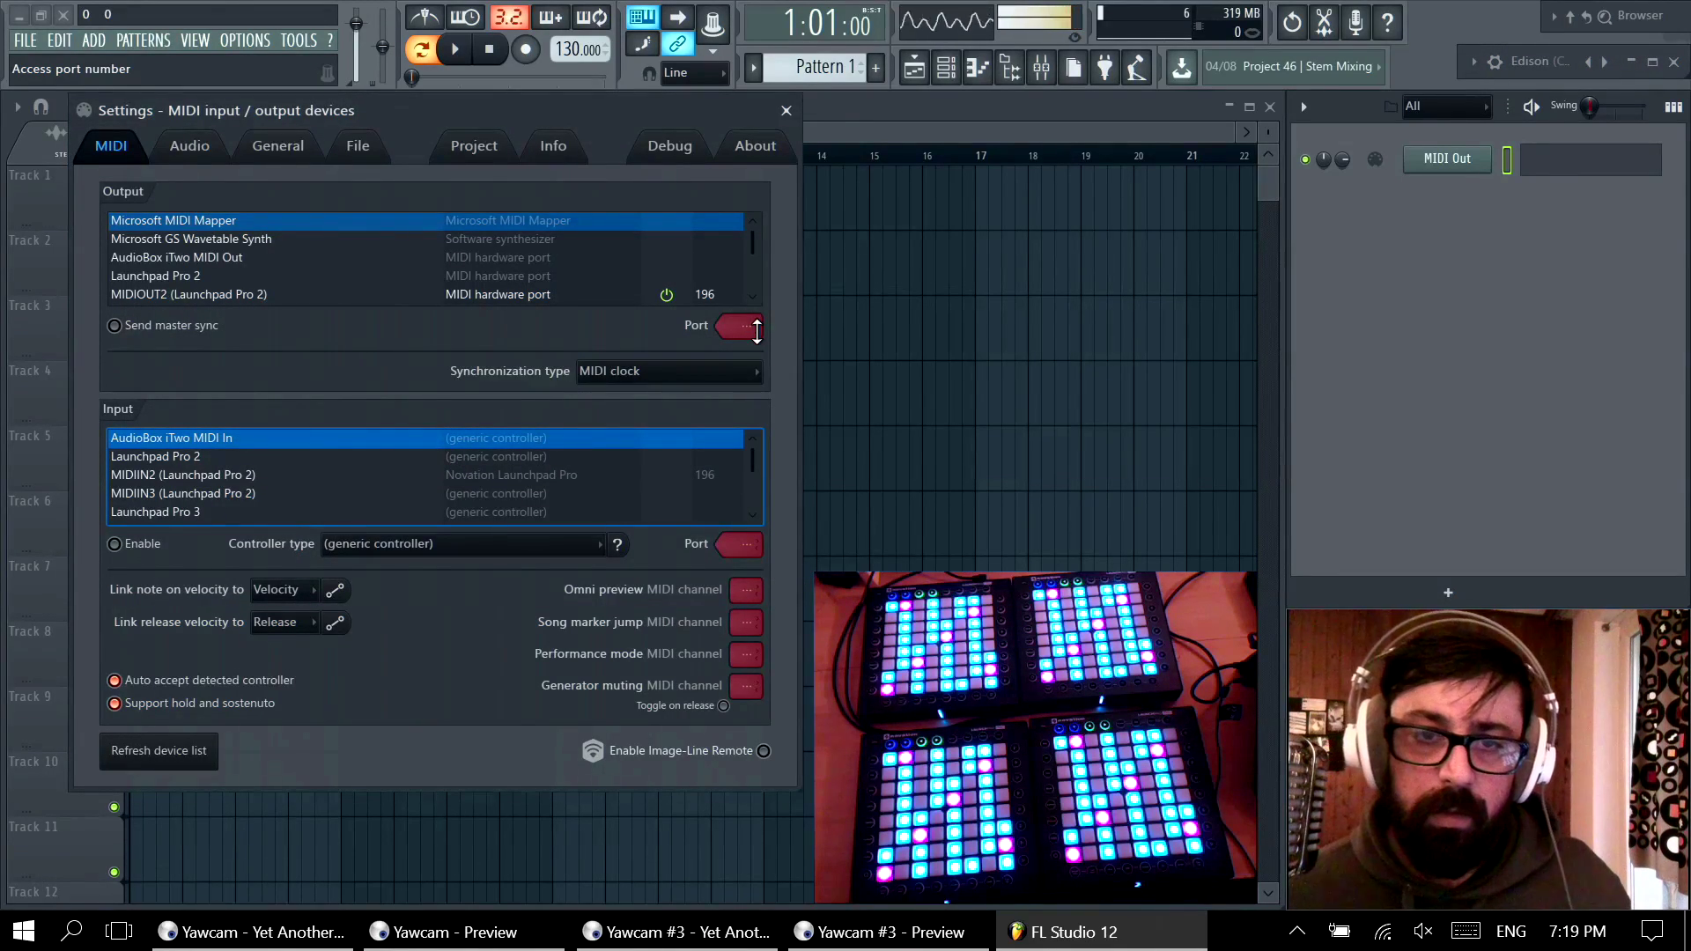
scroll(545, 491, down, 13)
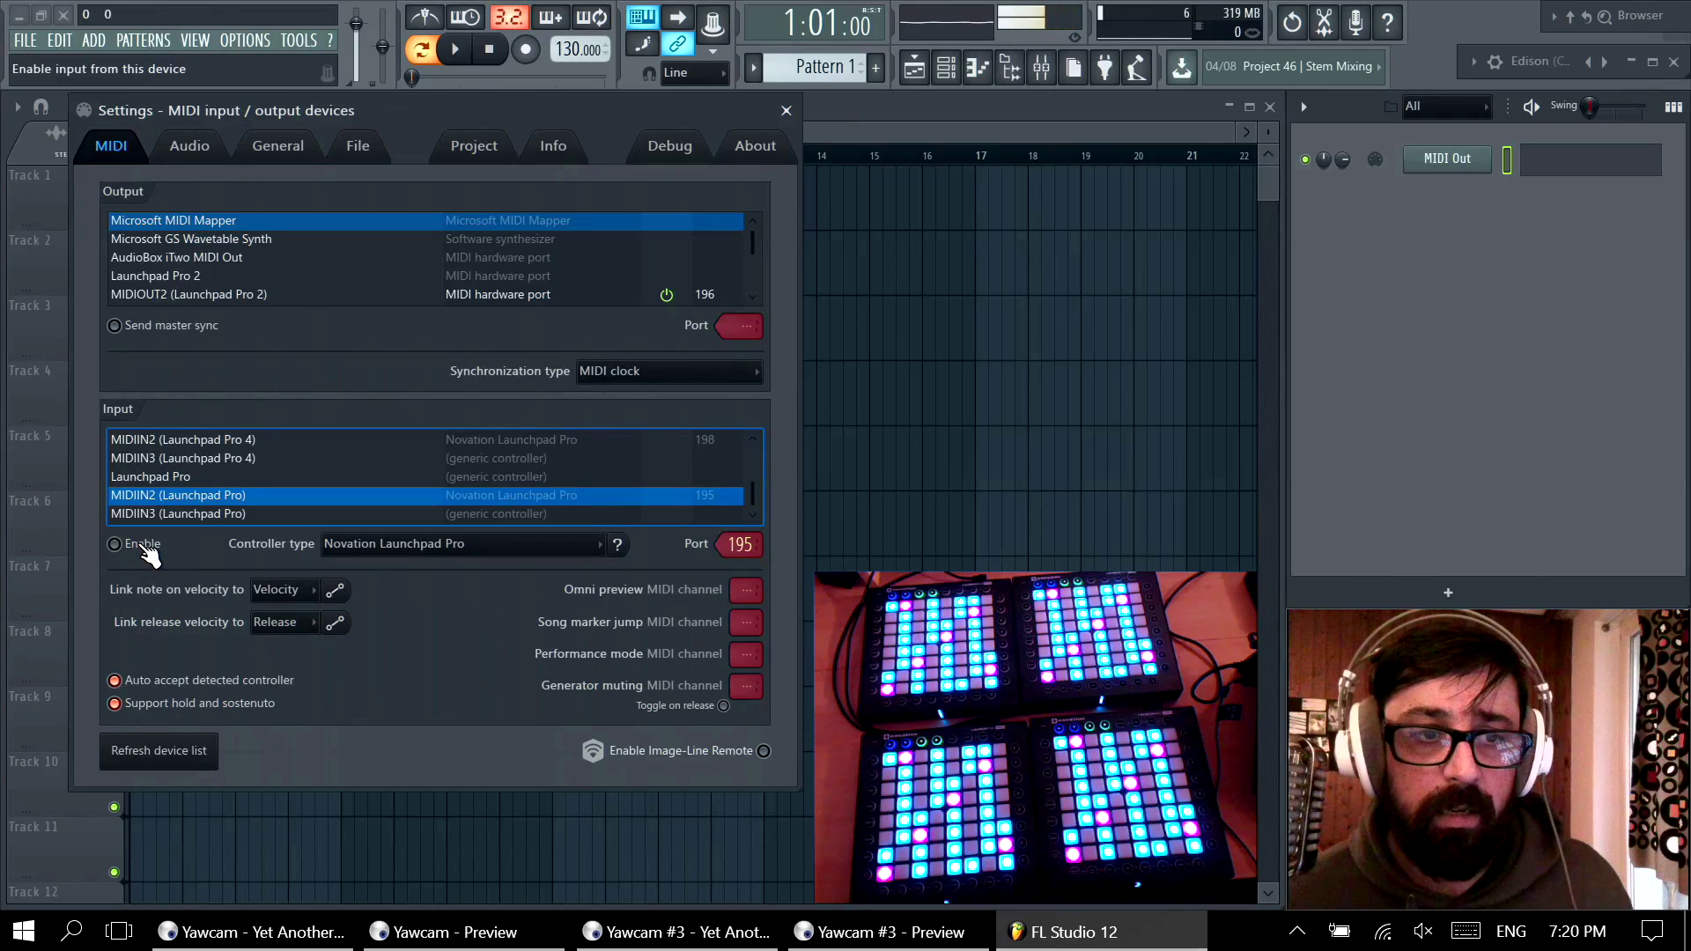
click(114, 544)
click(201, 439)
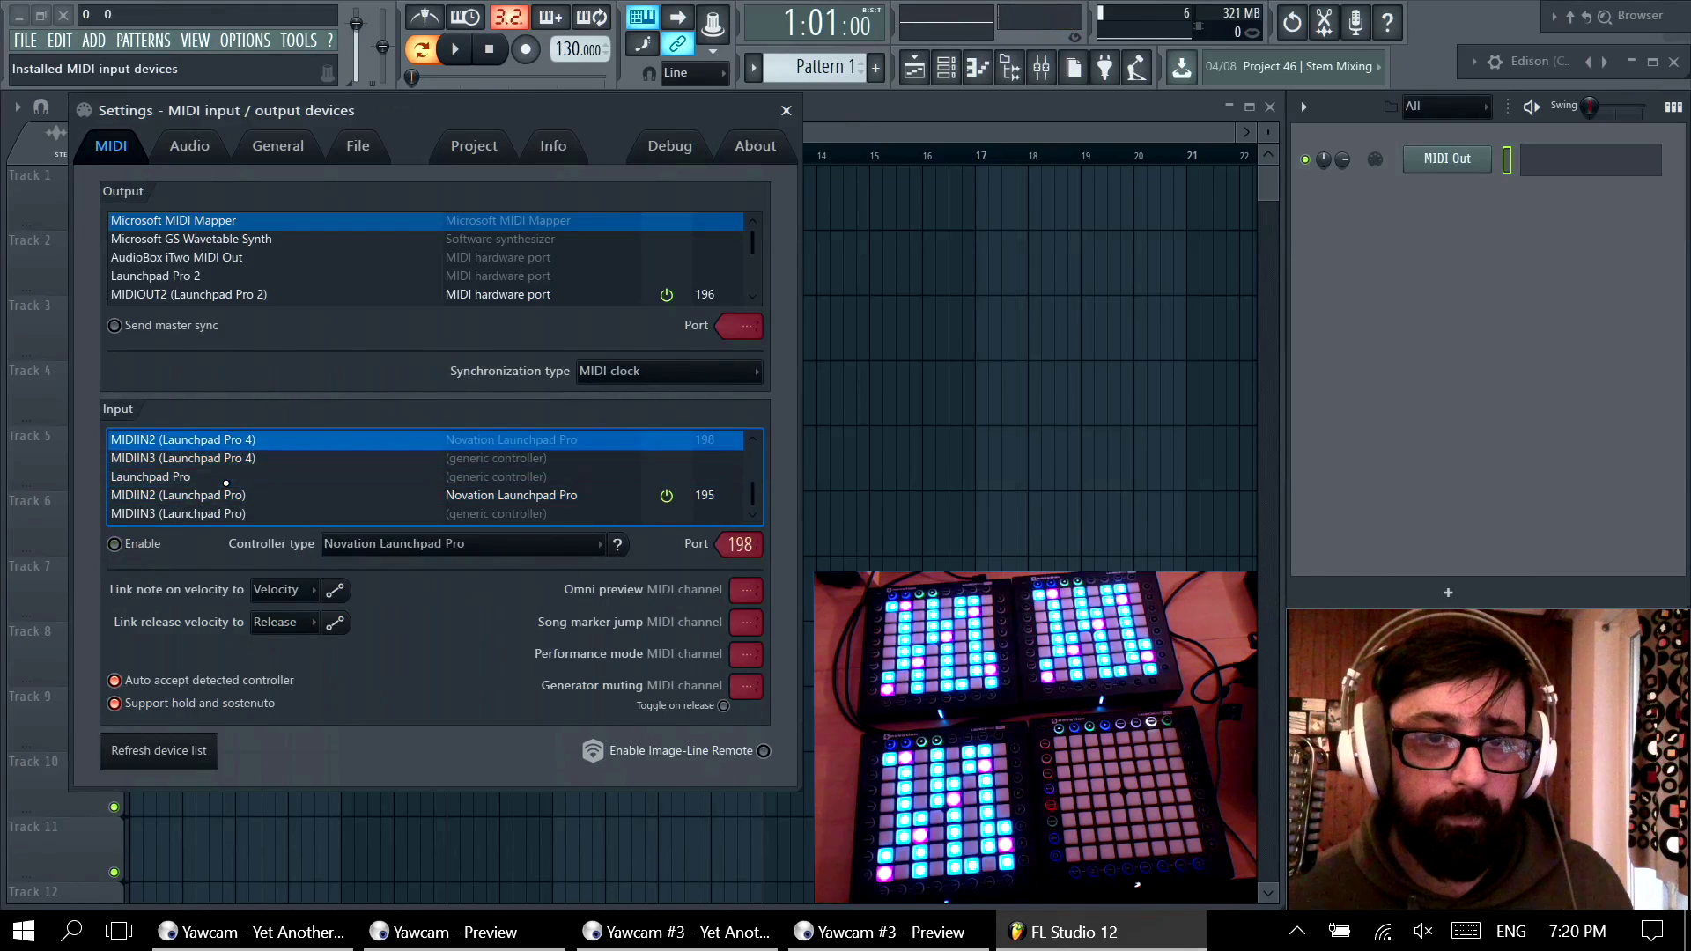
click(123, 545)
Step: Enable the MIDIIN2 (Launchpad Pro 3) and MIDIIN2 (Launchpad Pro 2) devices as MIDI inputs
scroll(211, 478, up, 4)
click(180, 456)
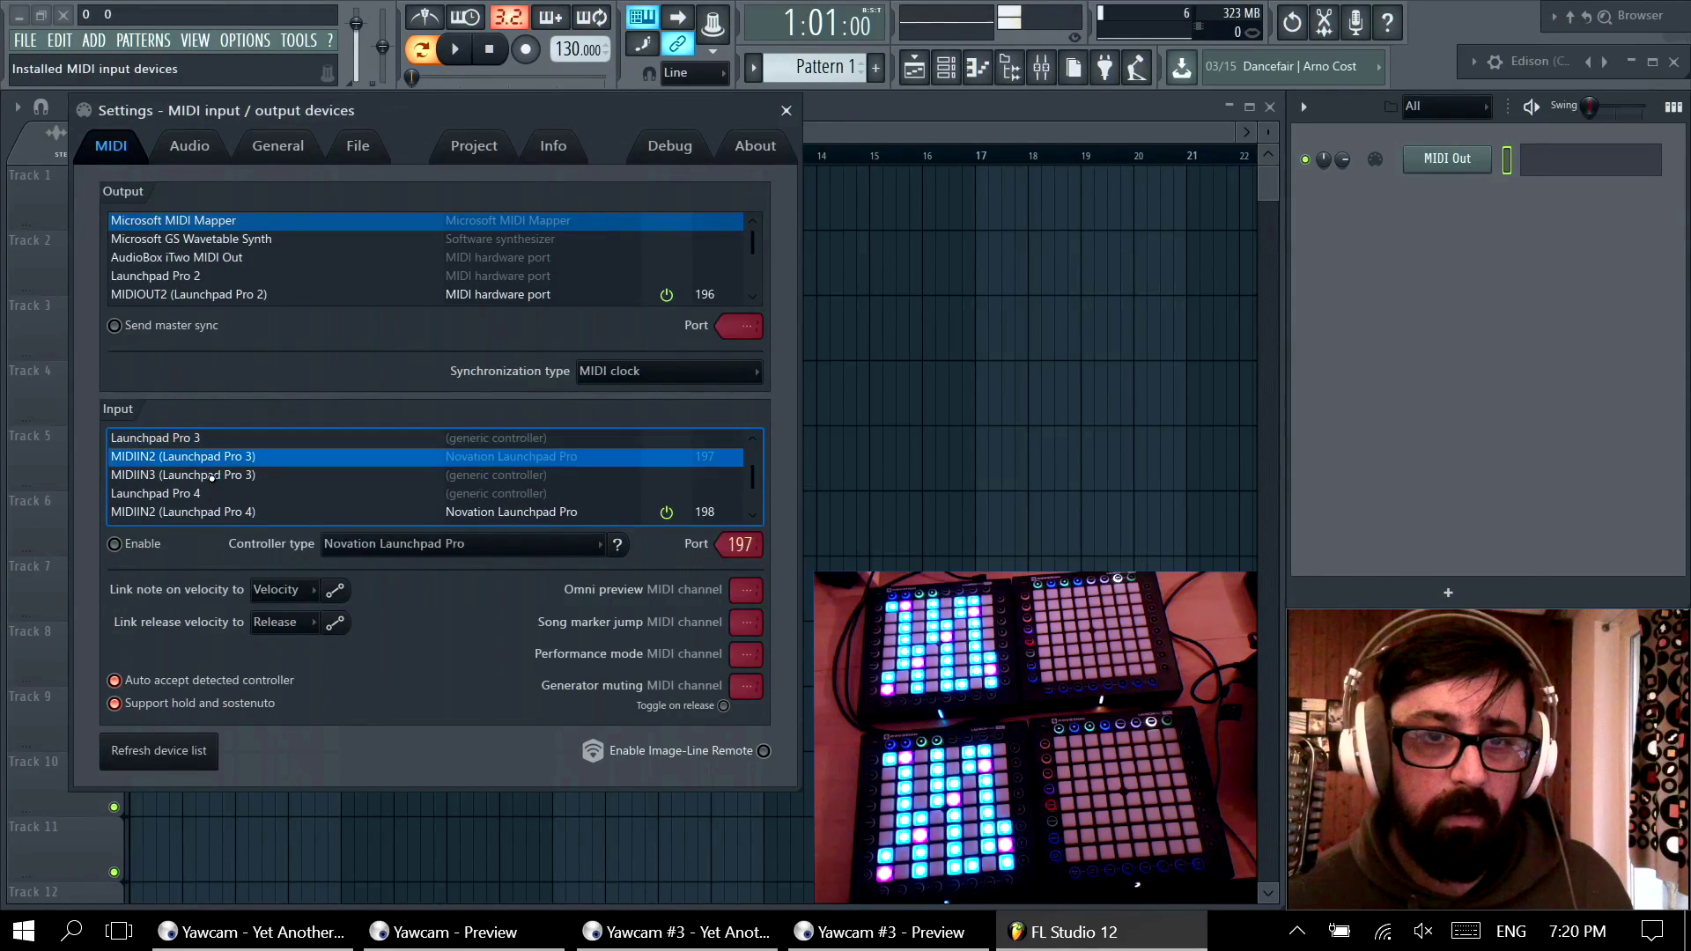
click(141, 544)
scroll(180, 511, up, 3)
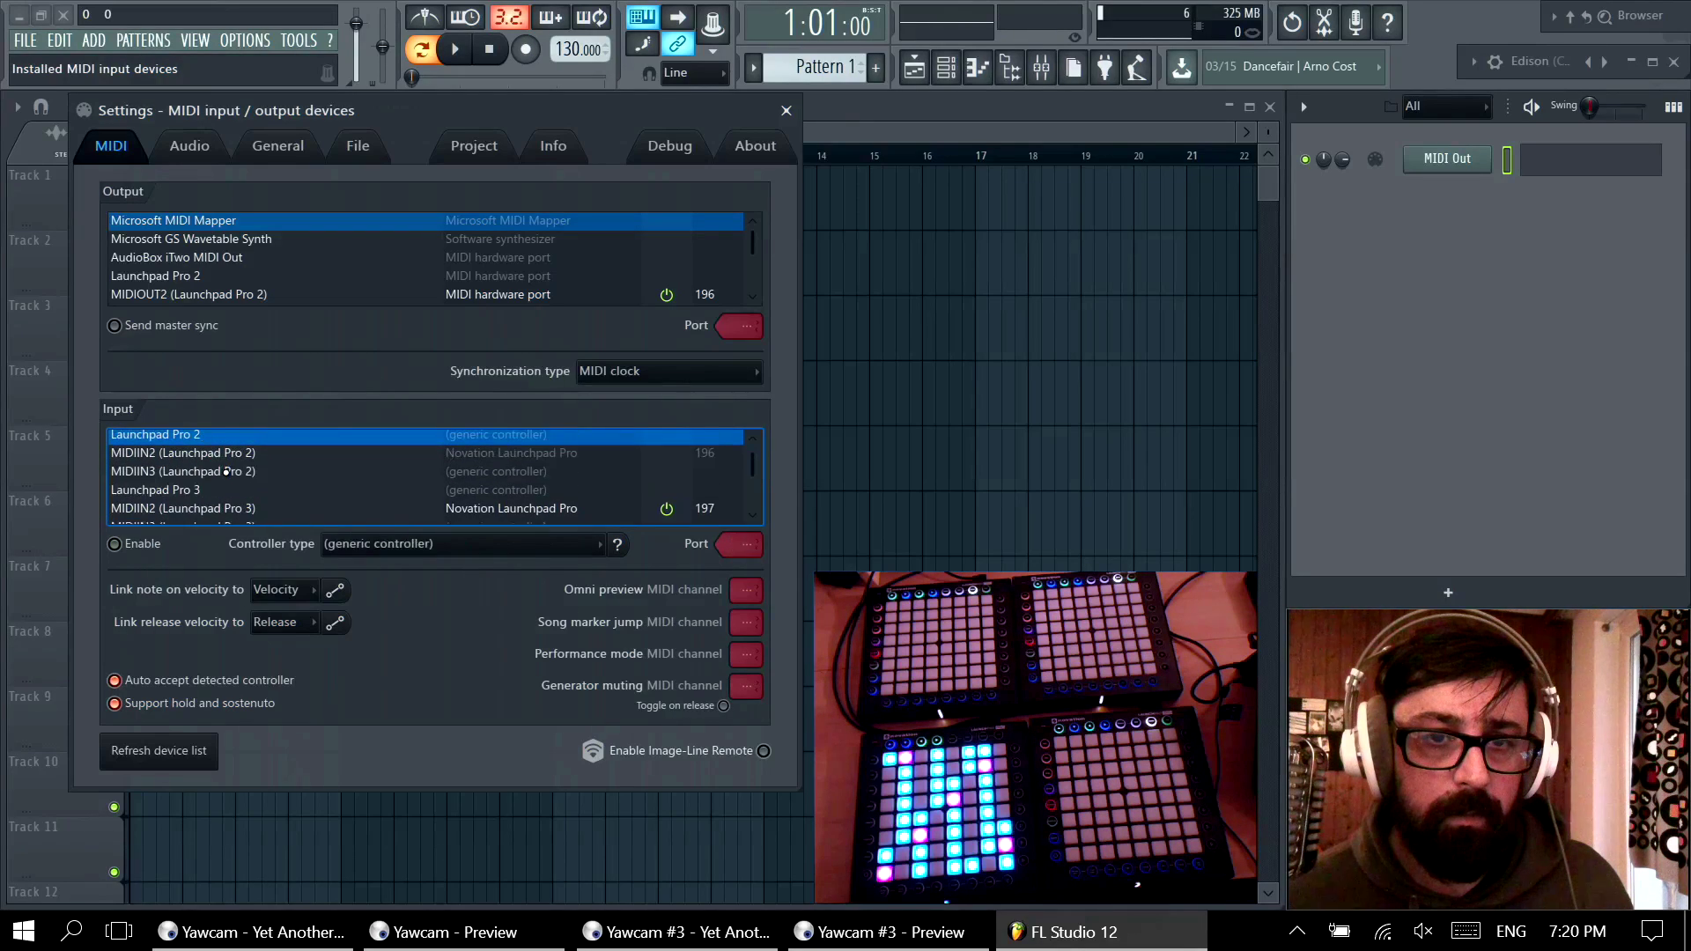
scroll(180, 511, down, 1)
click(115, 544)
scroll(227, 475, up, 2)
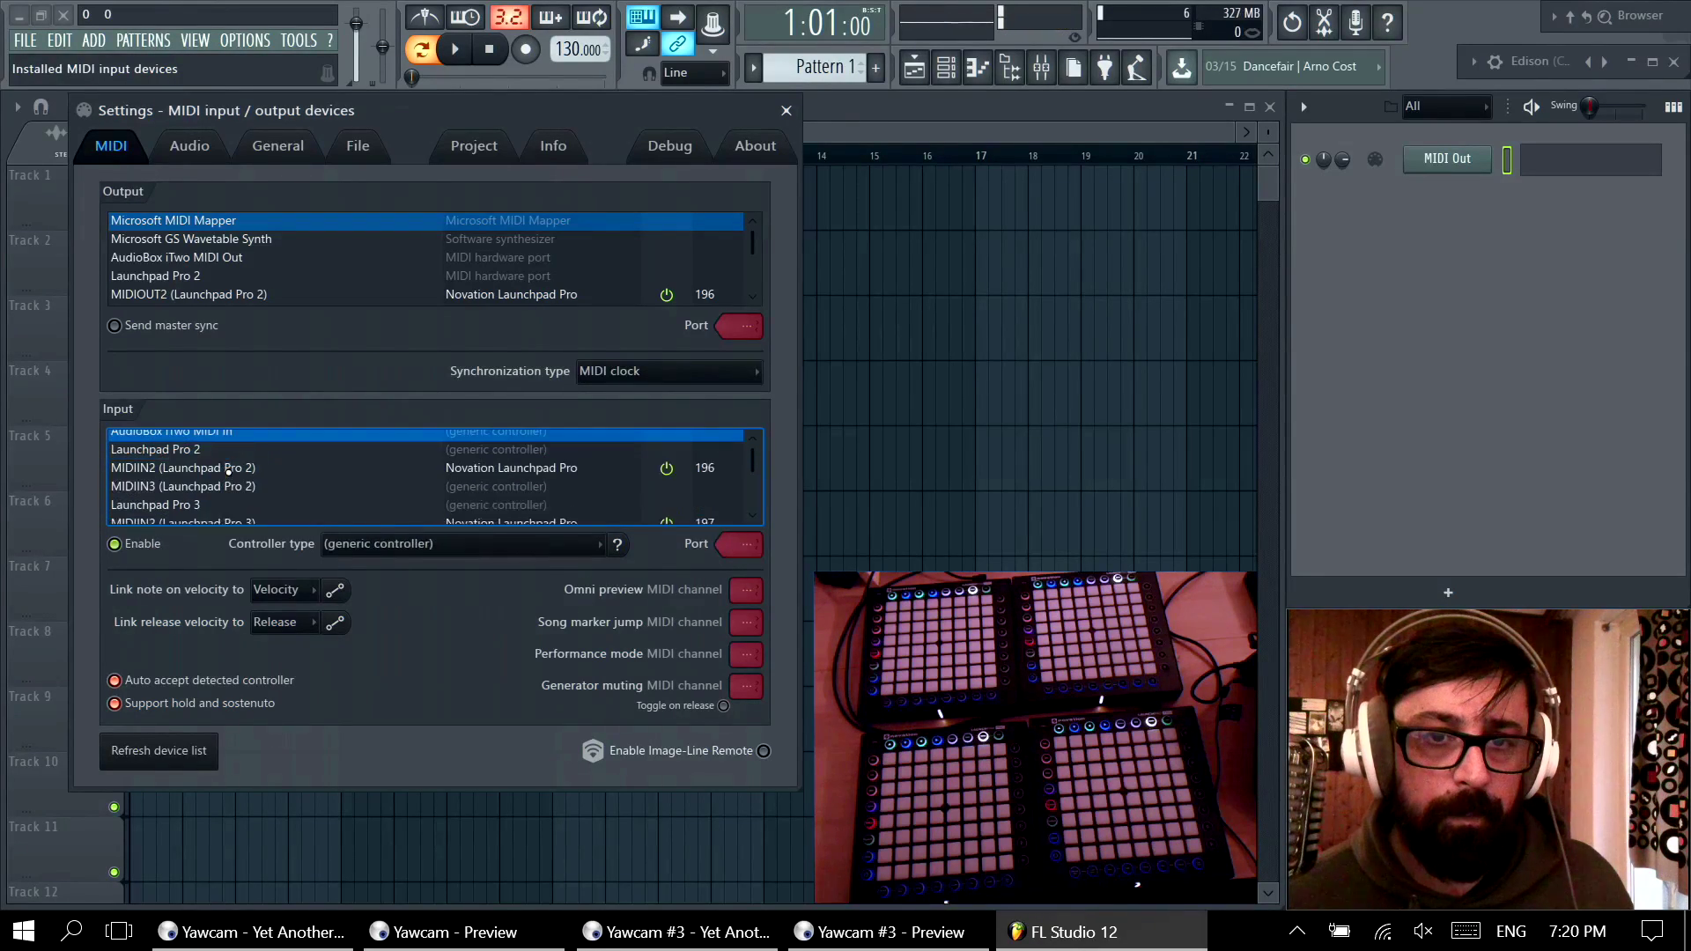
Step: Check which Launchpad Pro devices are enabled in the MIDI input list
scroll(227, 475, down, 9)
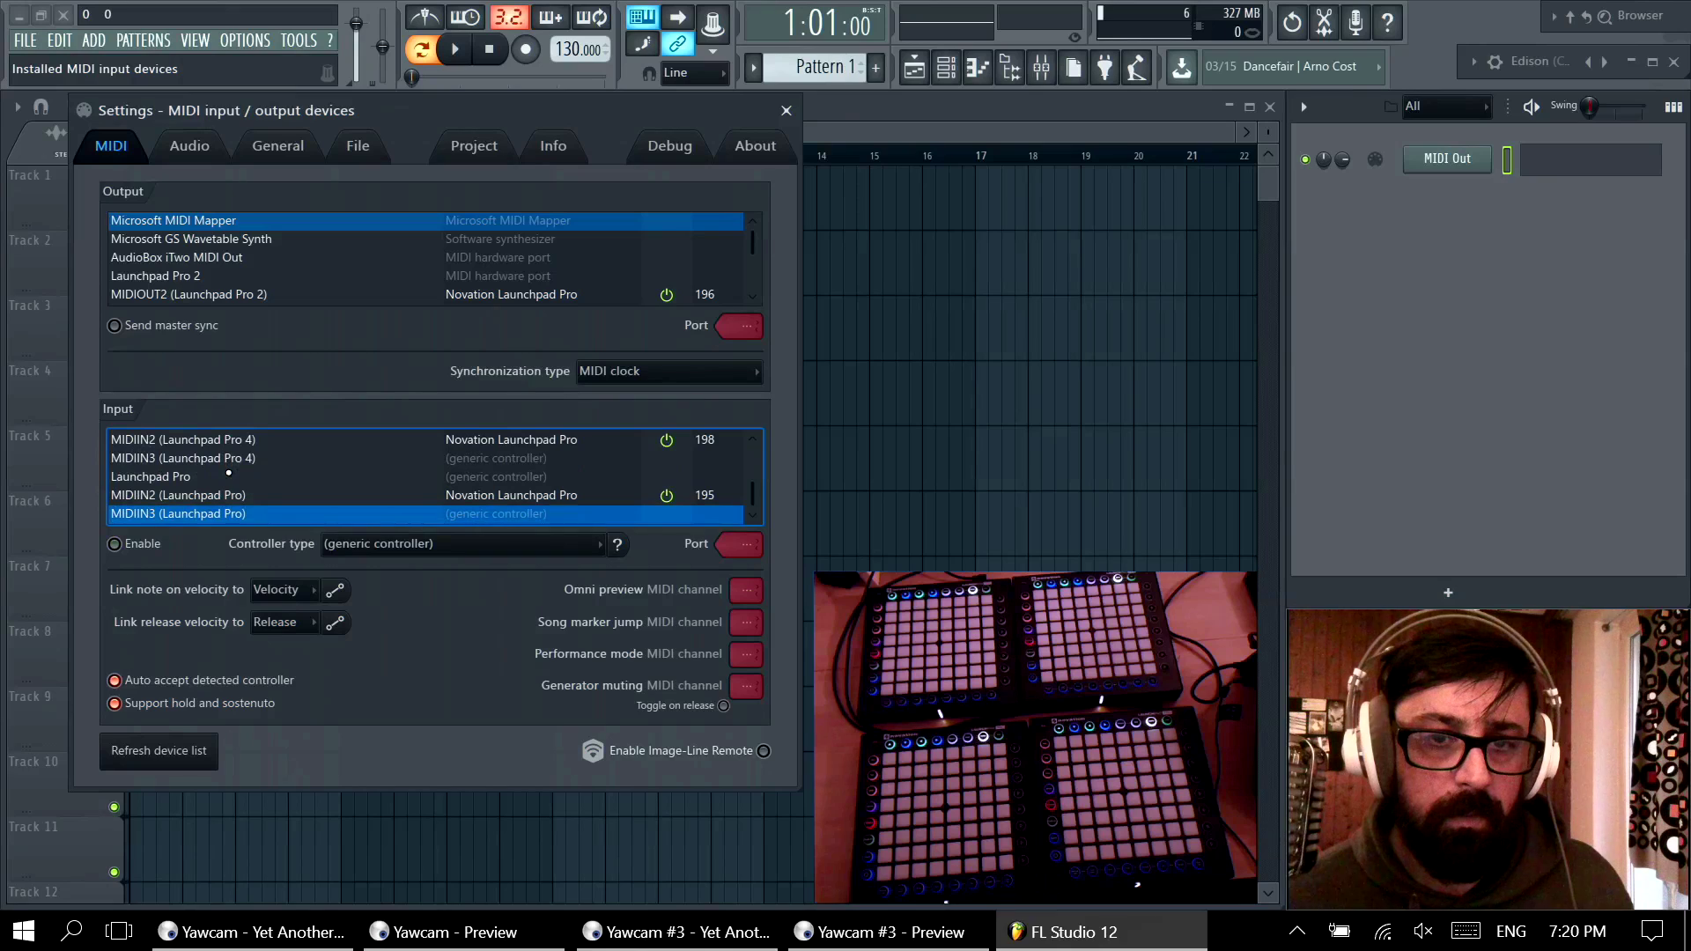
scroll(228, 473, up, 7)
scroll(228, 474, down, 7)
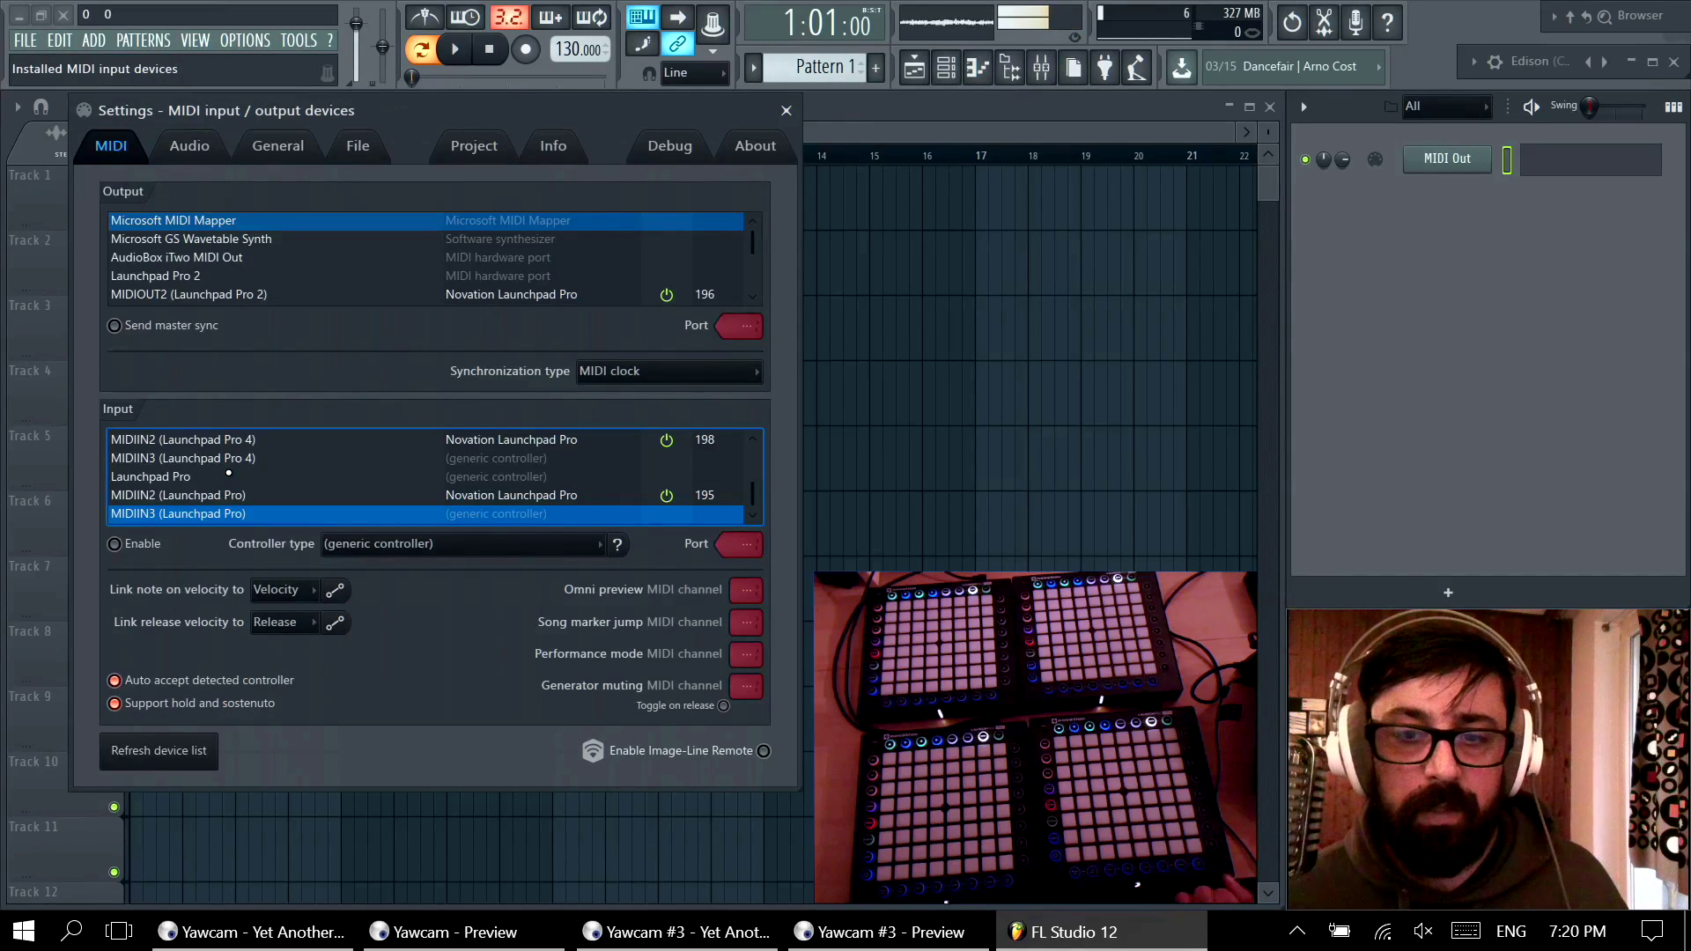
scroll(228, 473, up, 3)
scroll(236, 495, down, 3)
scroll(236, 495, up, 2)
scroll(236, 495, down, 1)
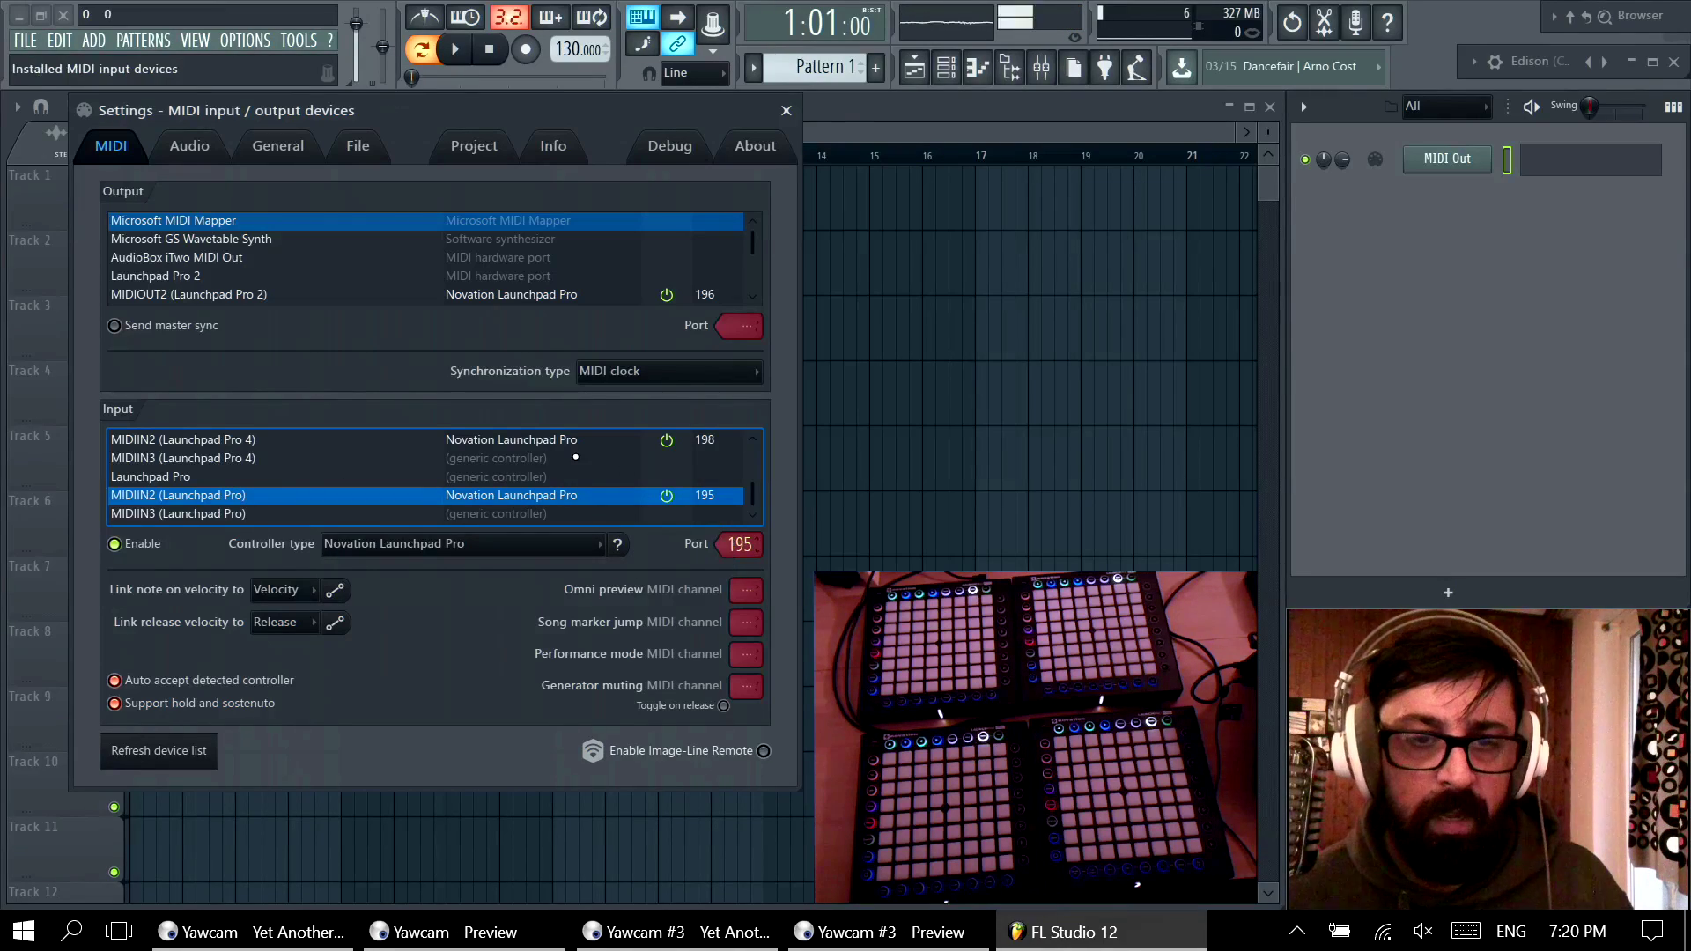
Step: Select the MIDIIN2 (Launchpad Pro) input and choose Novation Launchpad Pro as its controller type
click(147, 477)
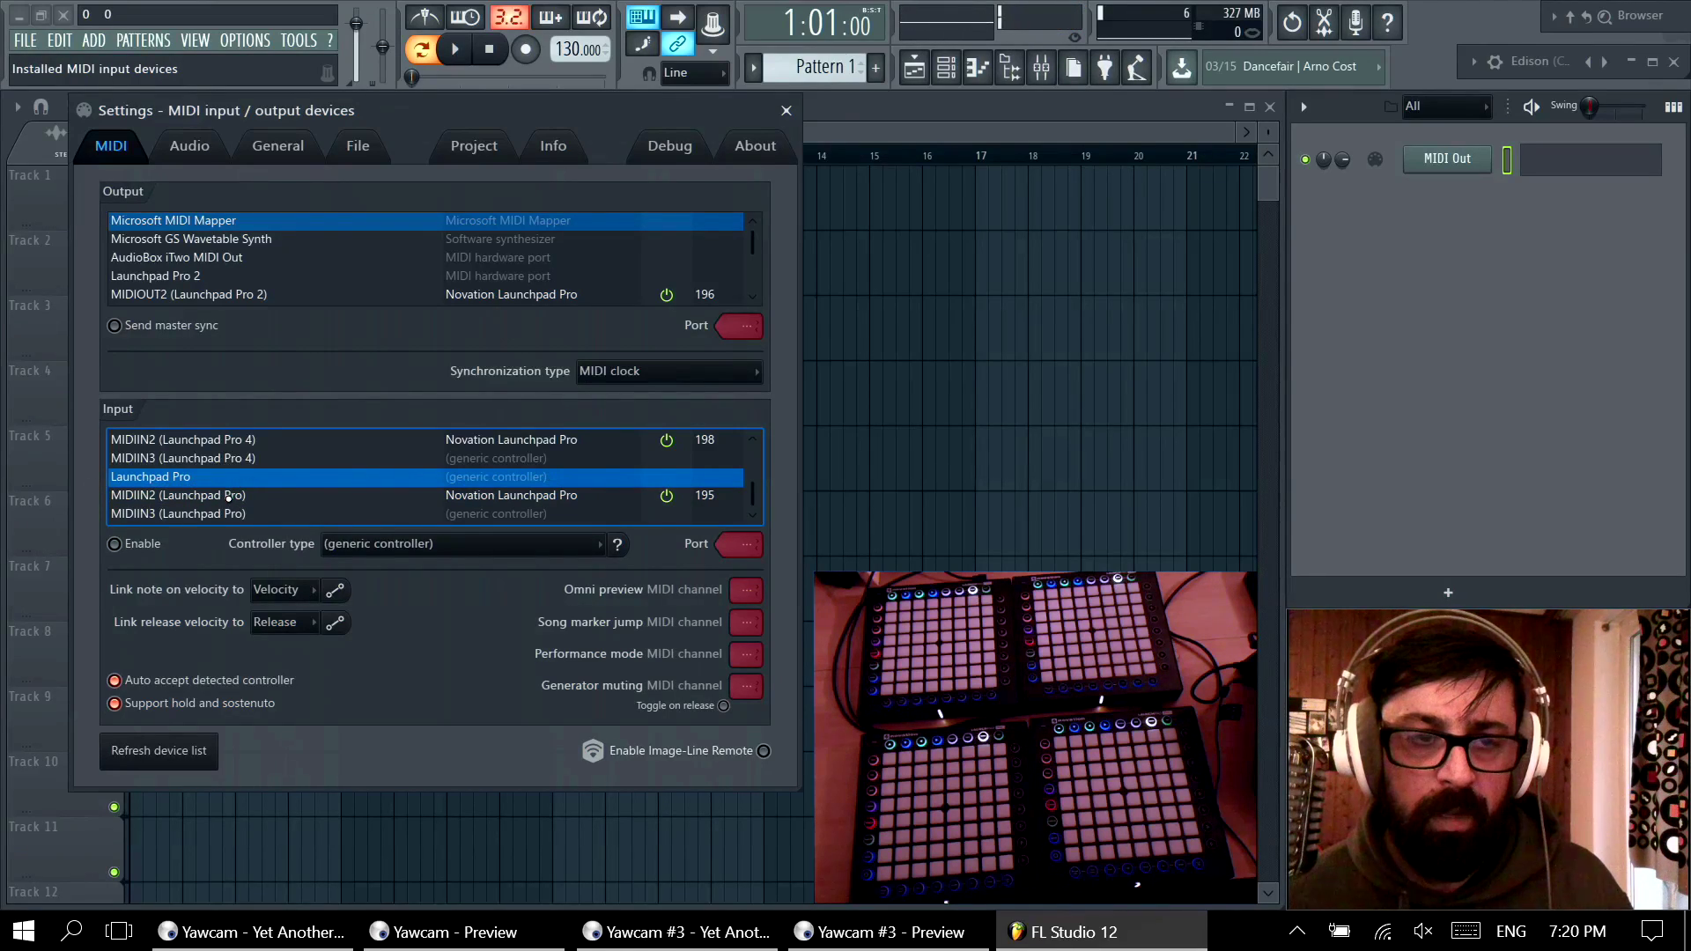
click(216, 495)
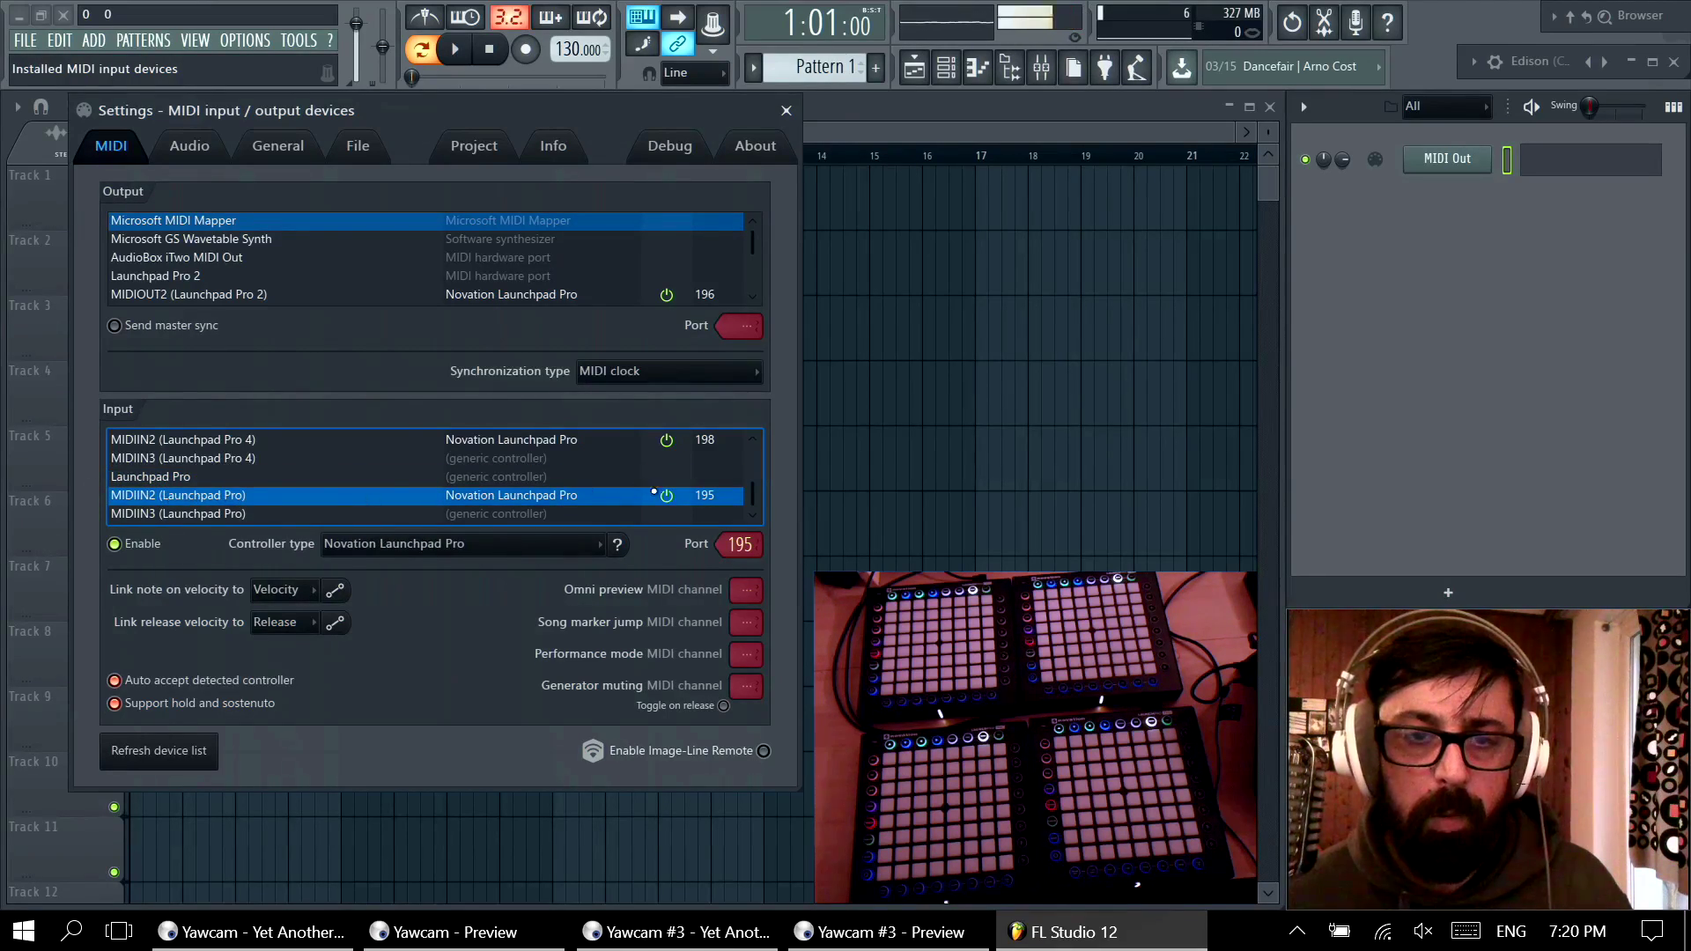
click(581, 458)
click(529, 440)
click(476, 476)
click(424, 495)
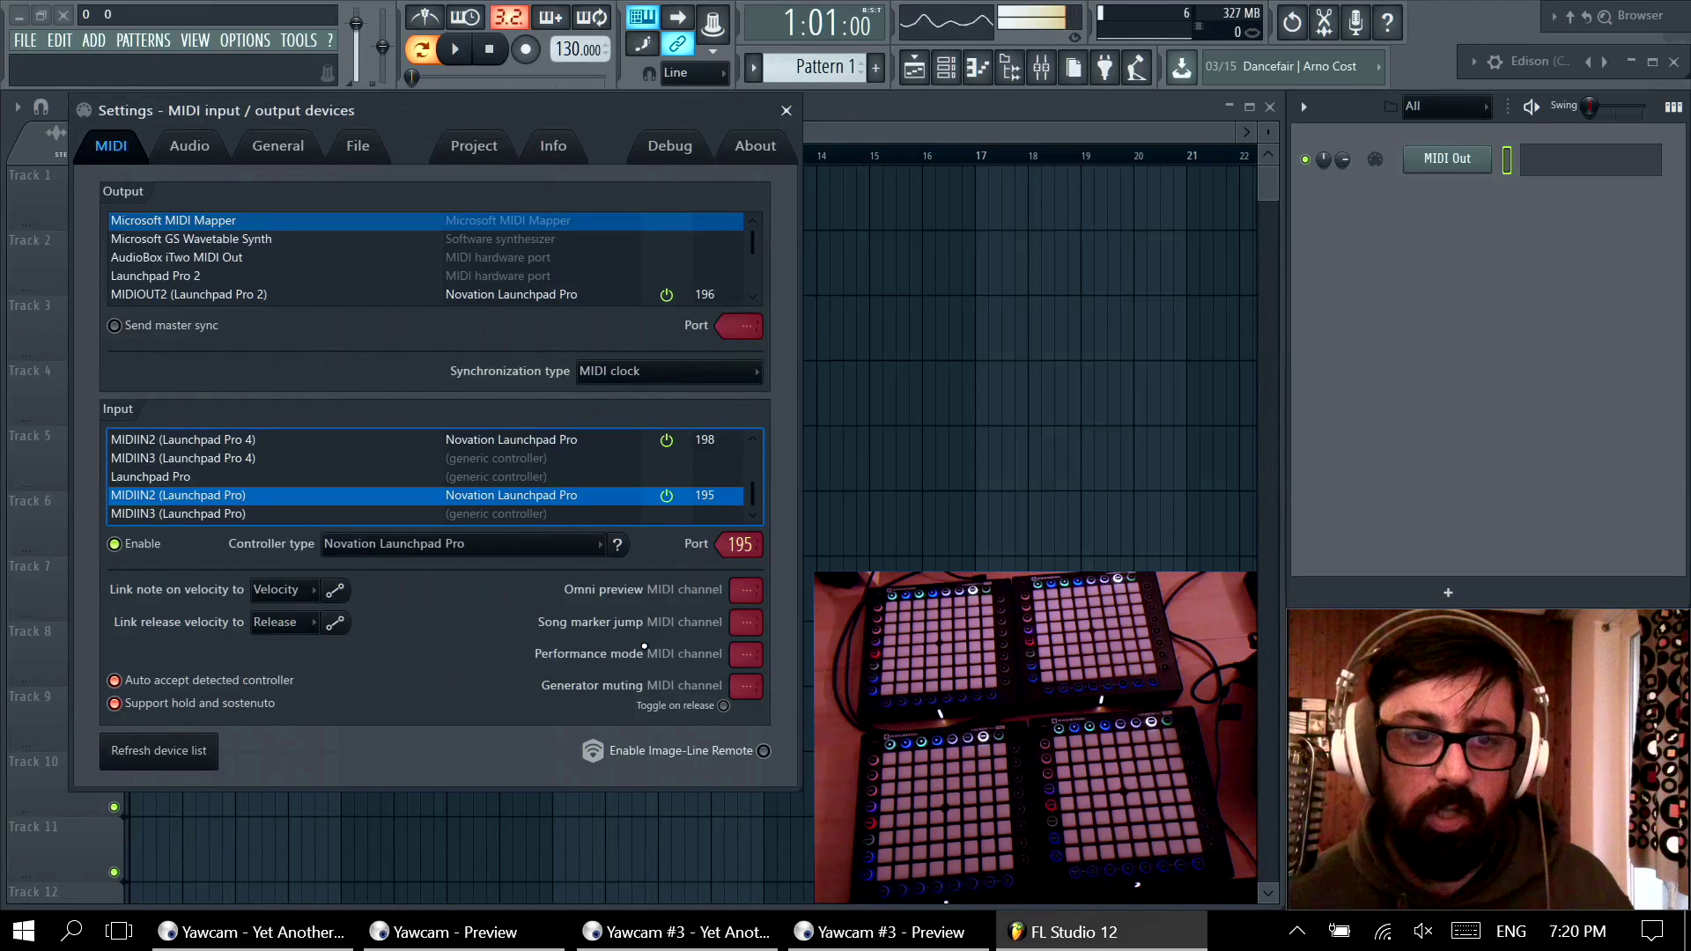
click(460, 541)
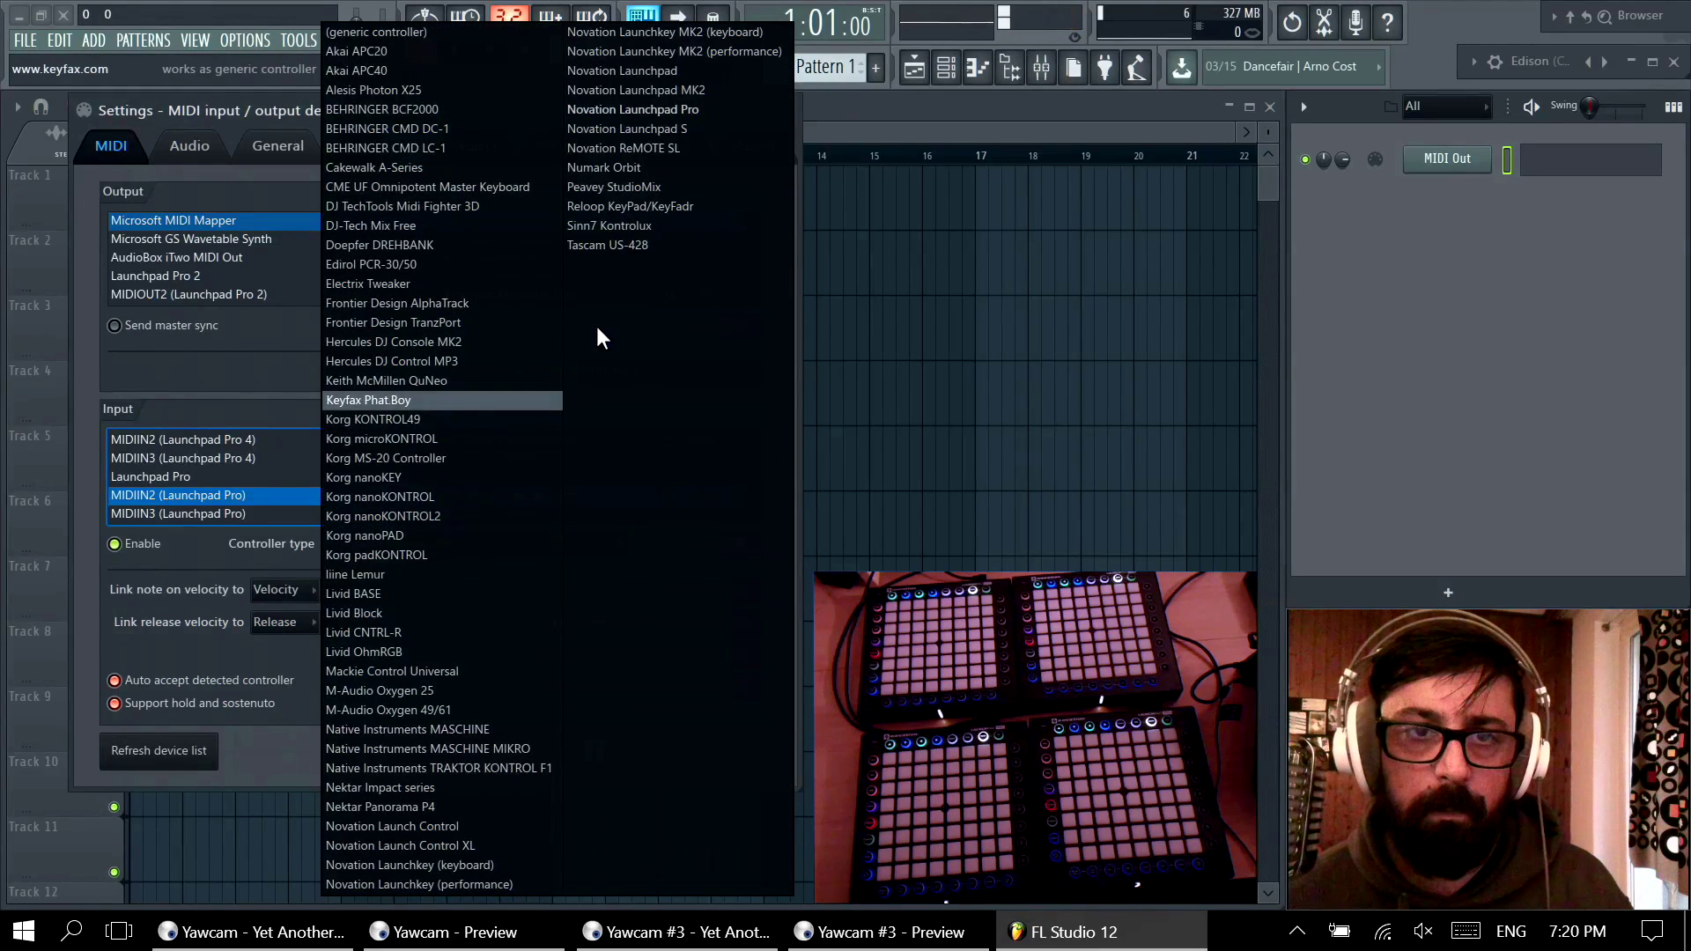
click(675, 109)
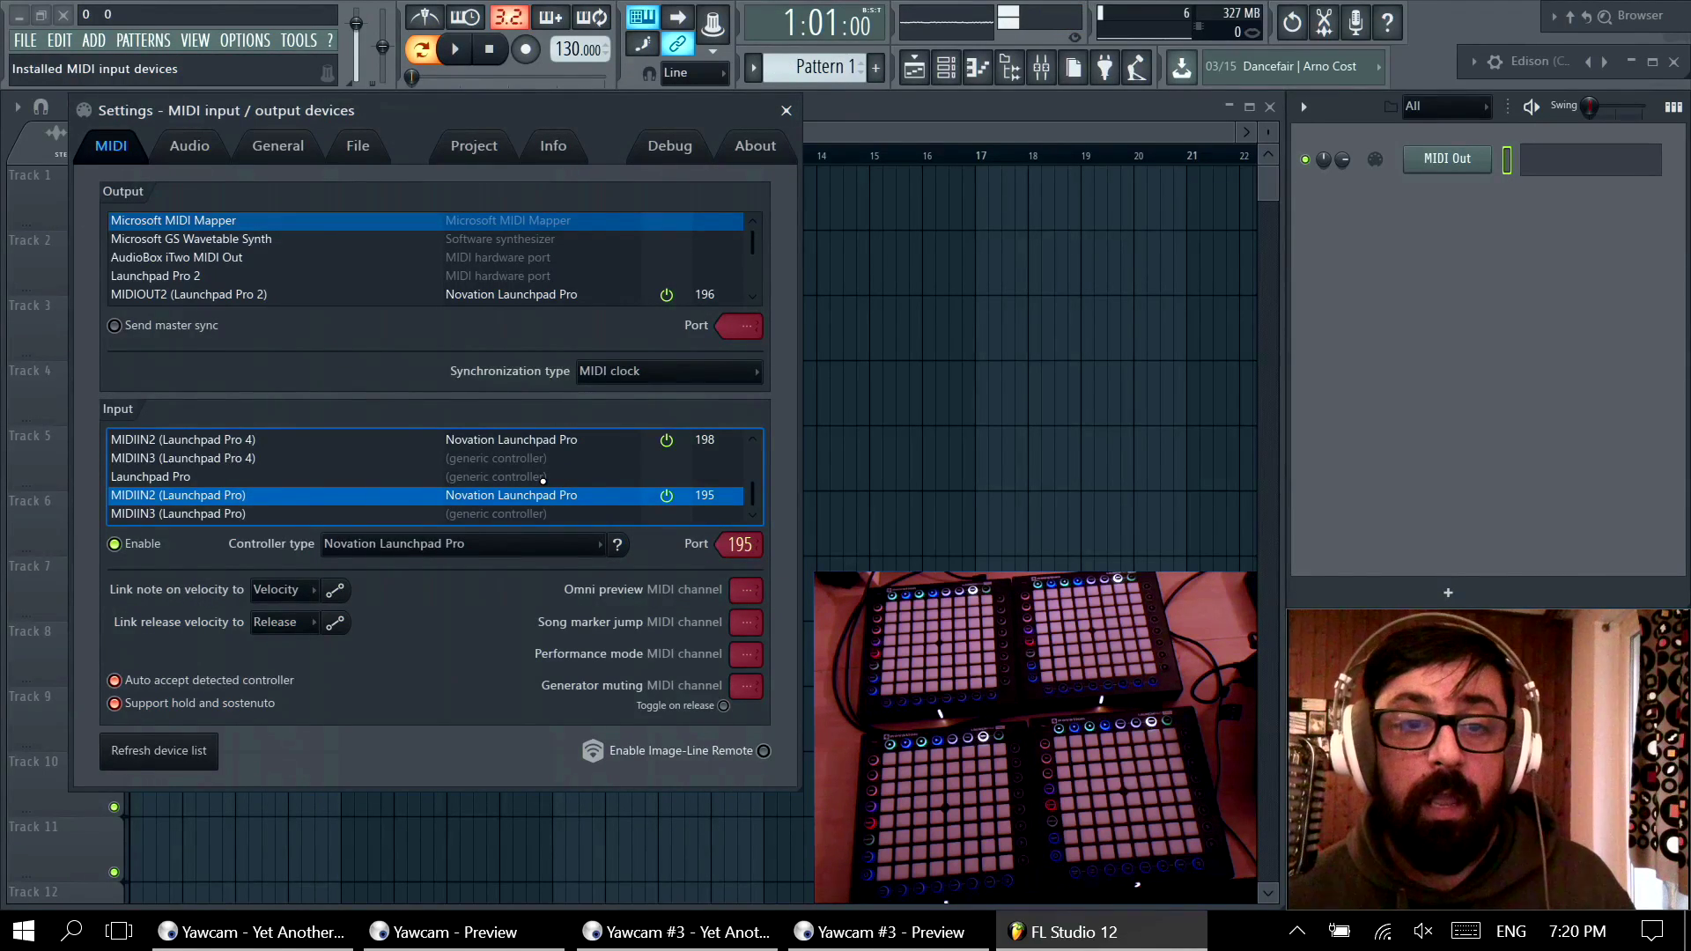
Step: Review the port number assigned to each MIDIIN2 Launchpad Pro input and close the settings
scroll(641, 481, up, 3)
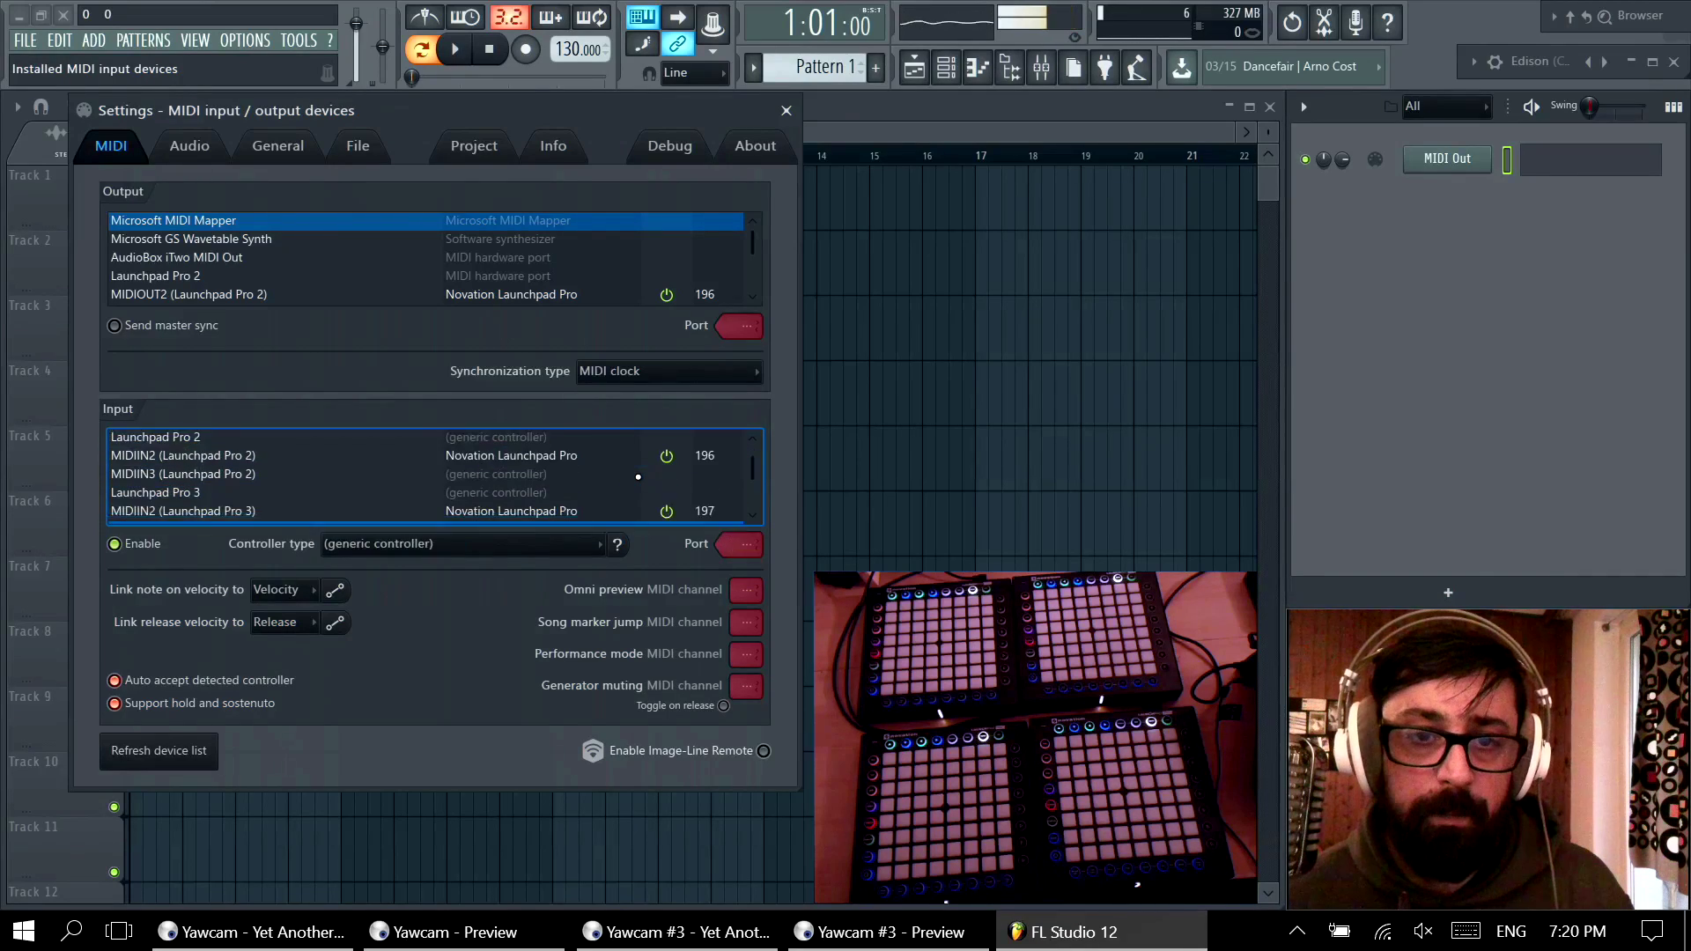
scroll(636, 477, down, 1)
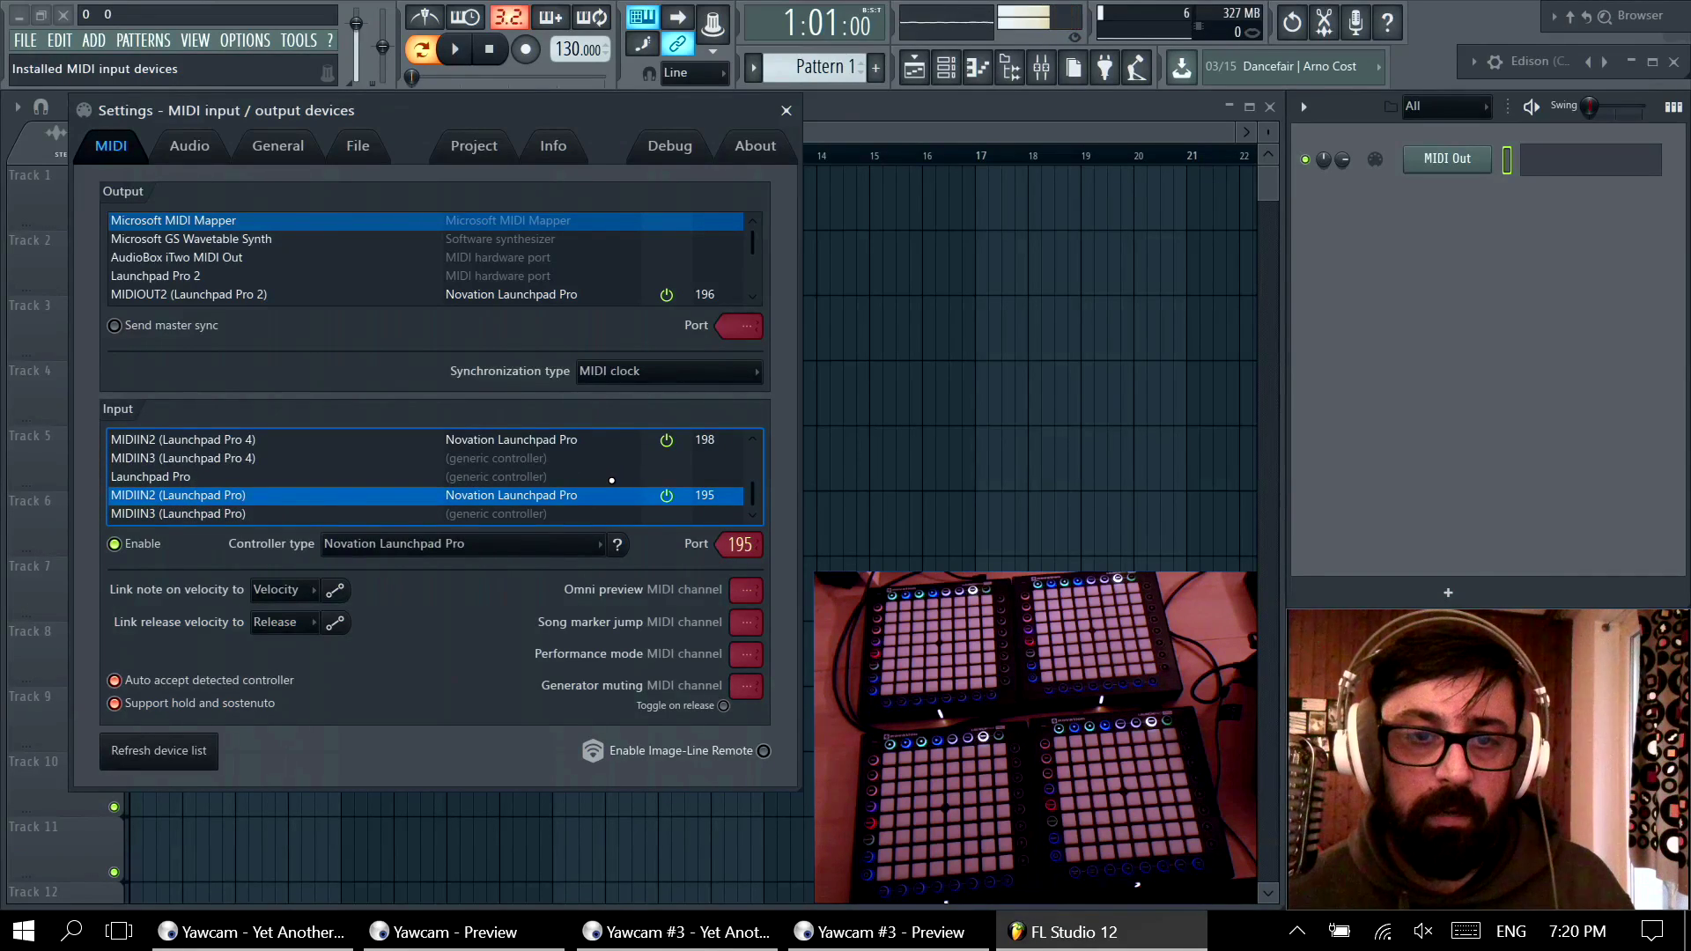
scroll(610, 482, up, 10)
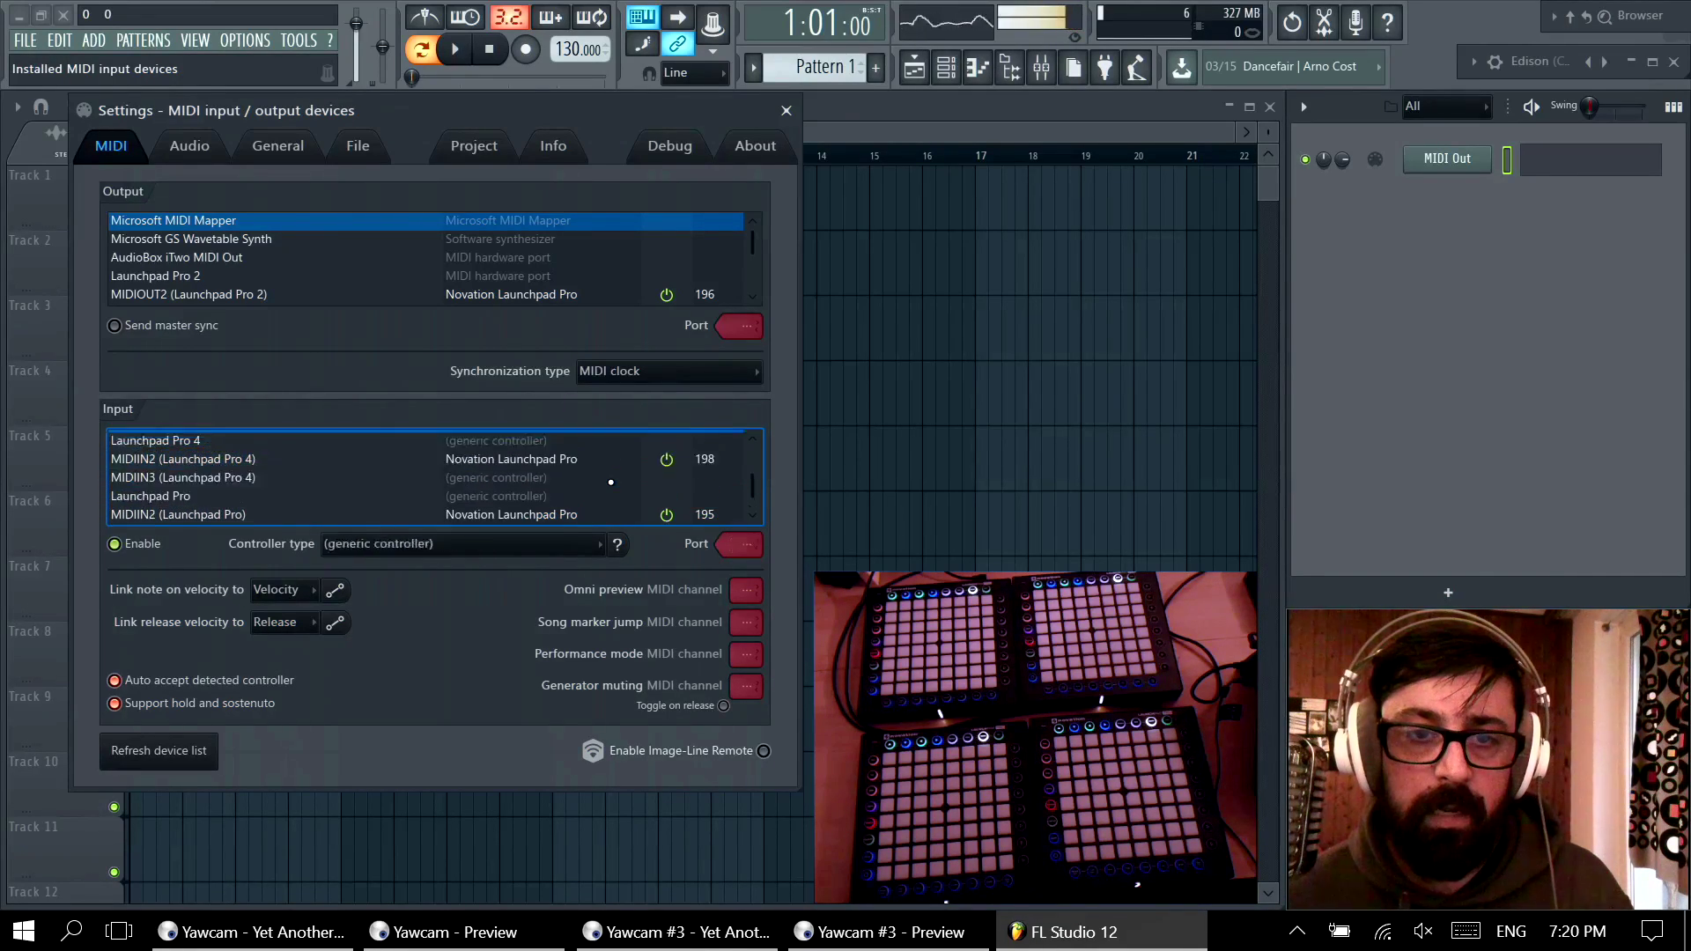
scroll(610, 482, down, 3)
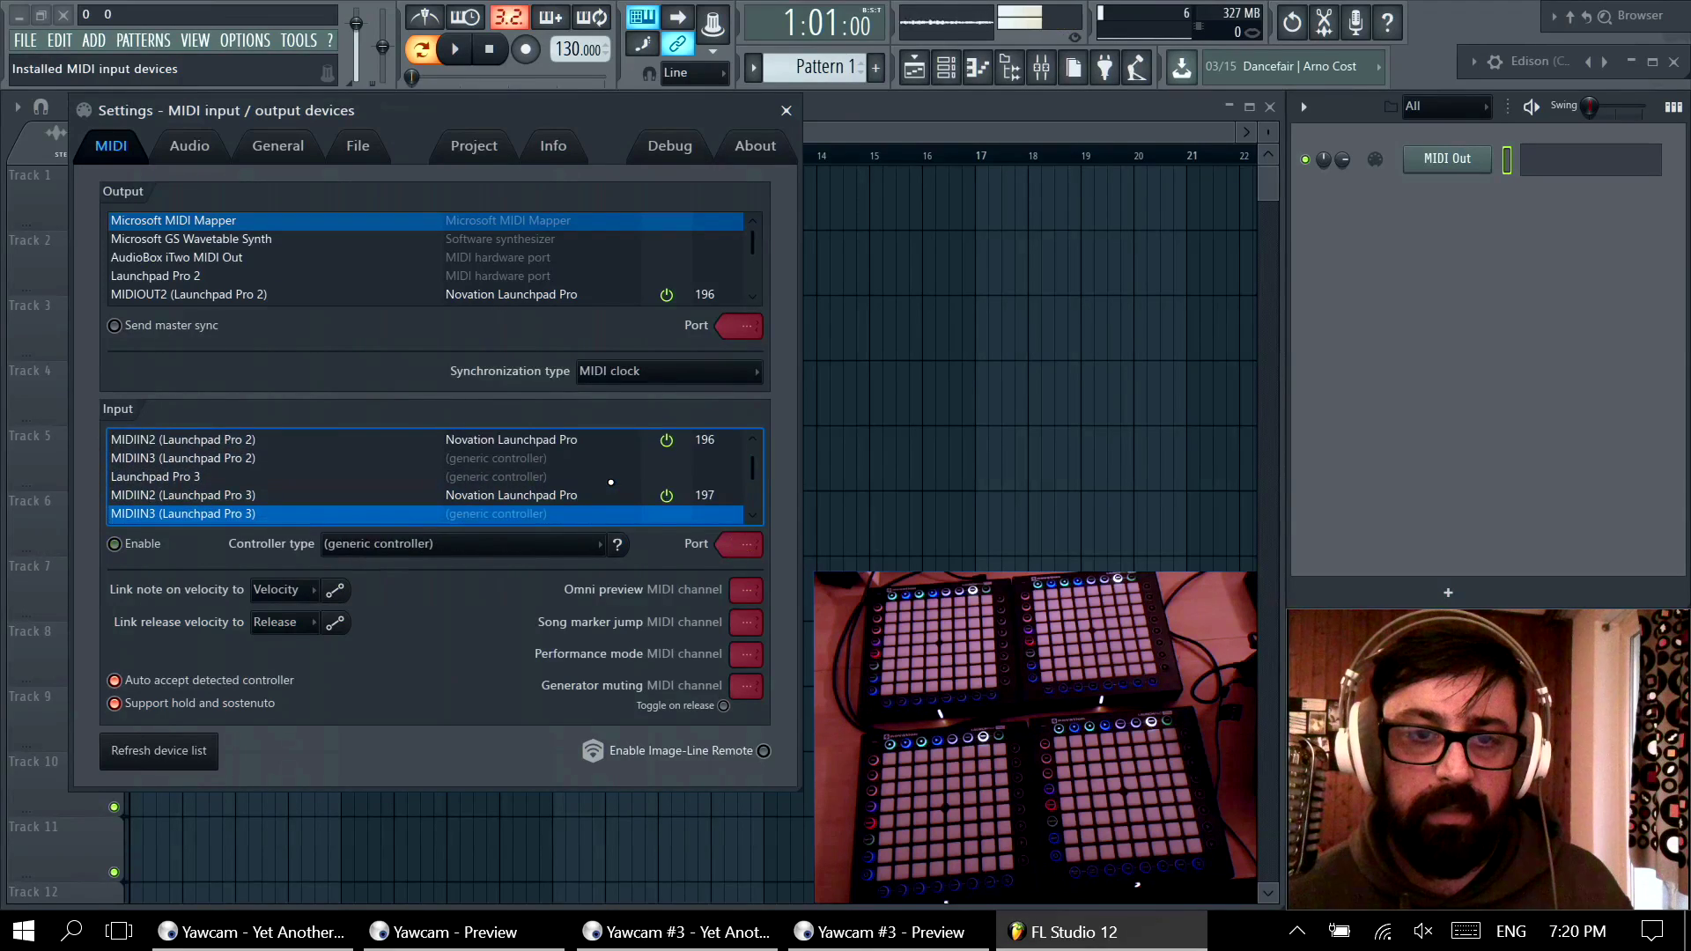
scroll(610, 481, up, 3)
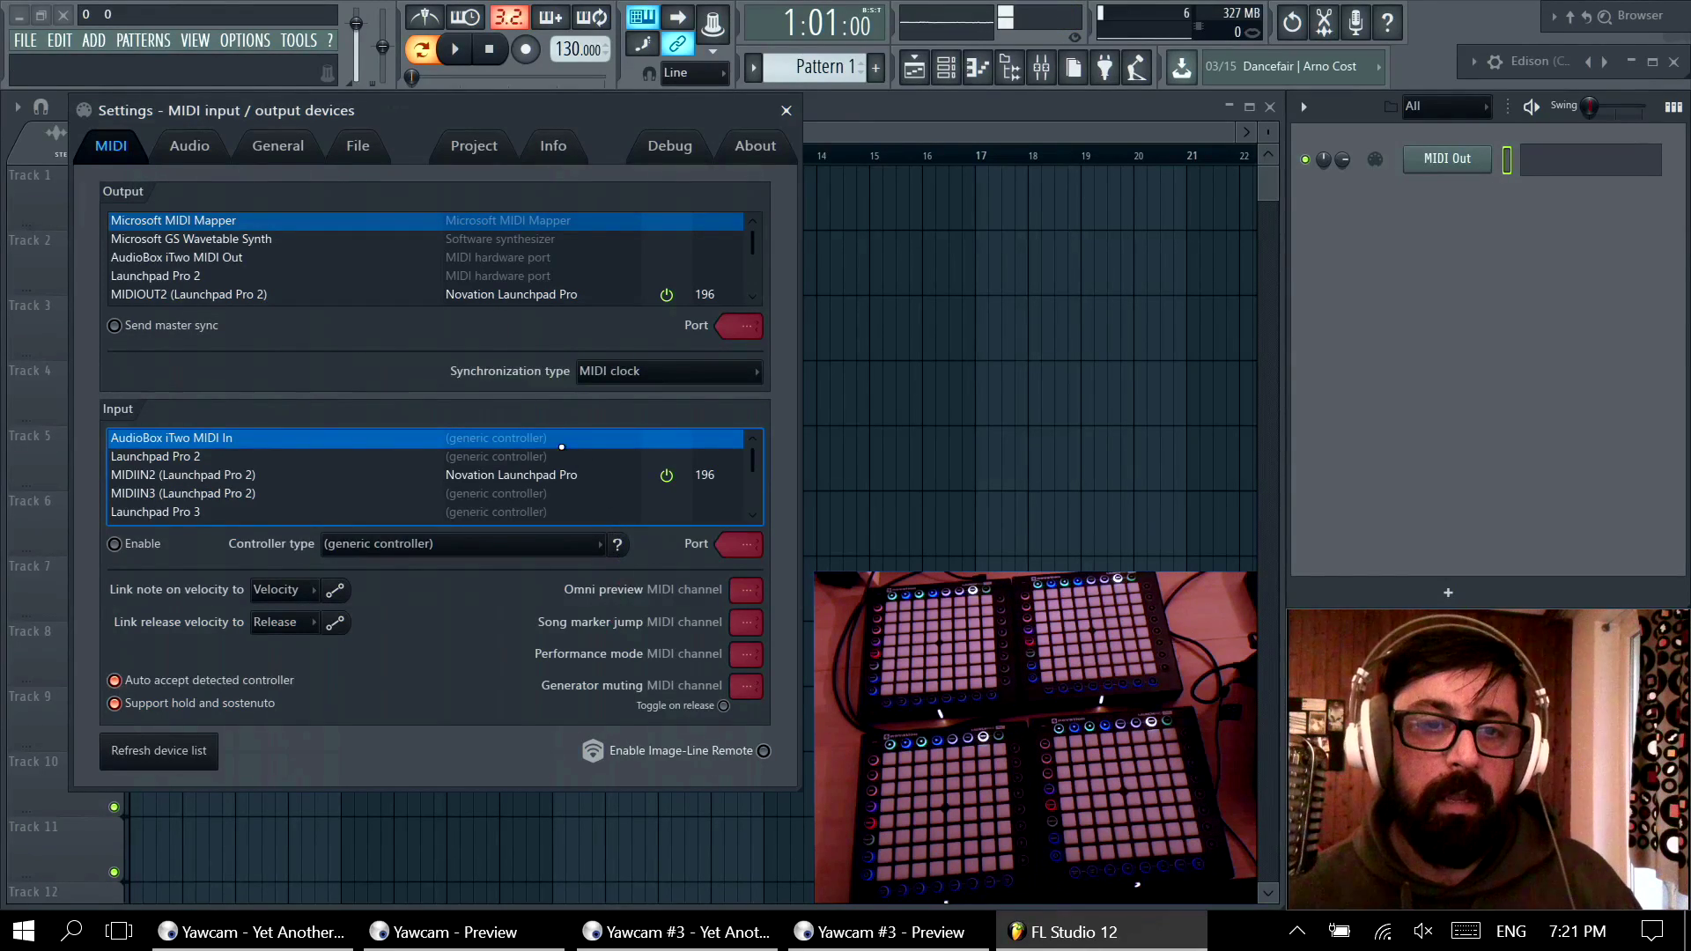
scroll(568, 475, down, 9)
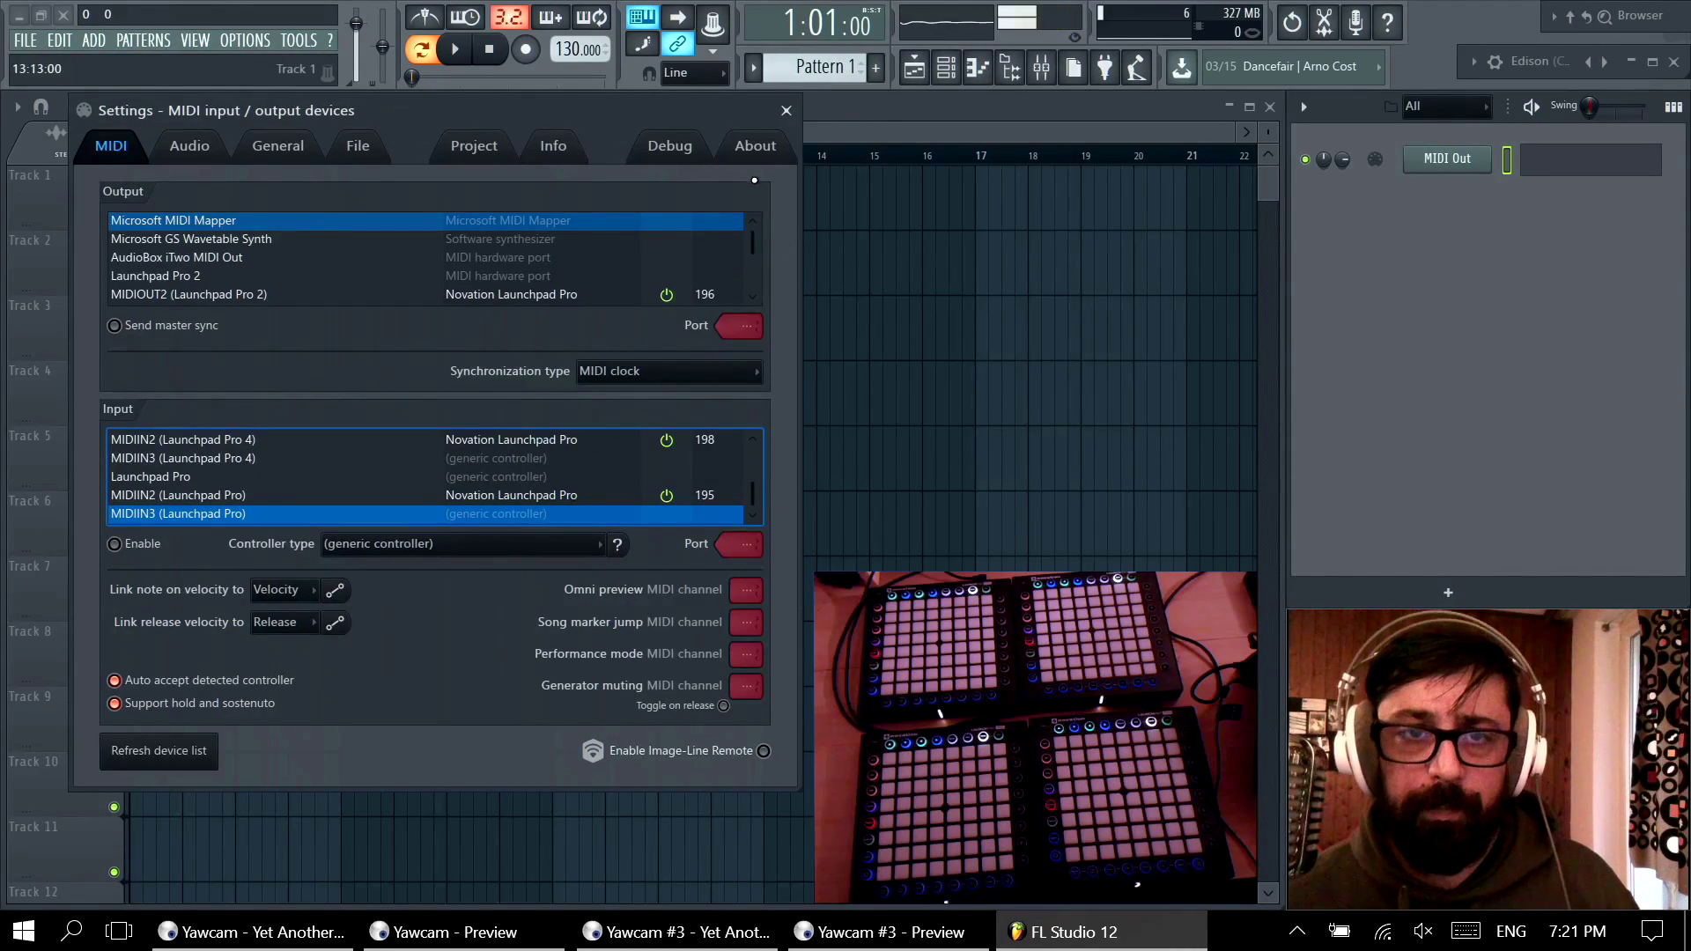
click(785, 112)
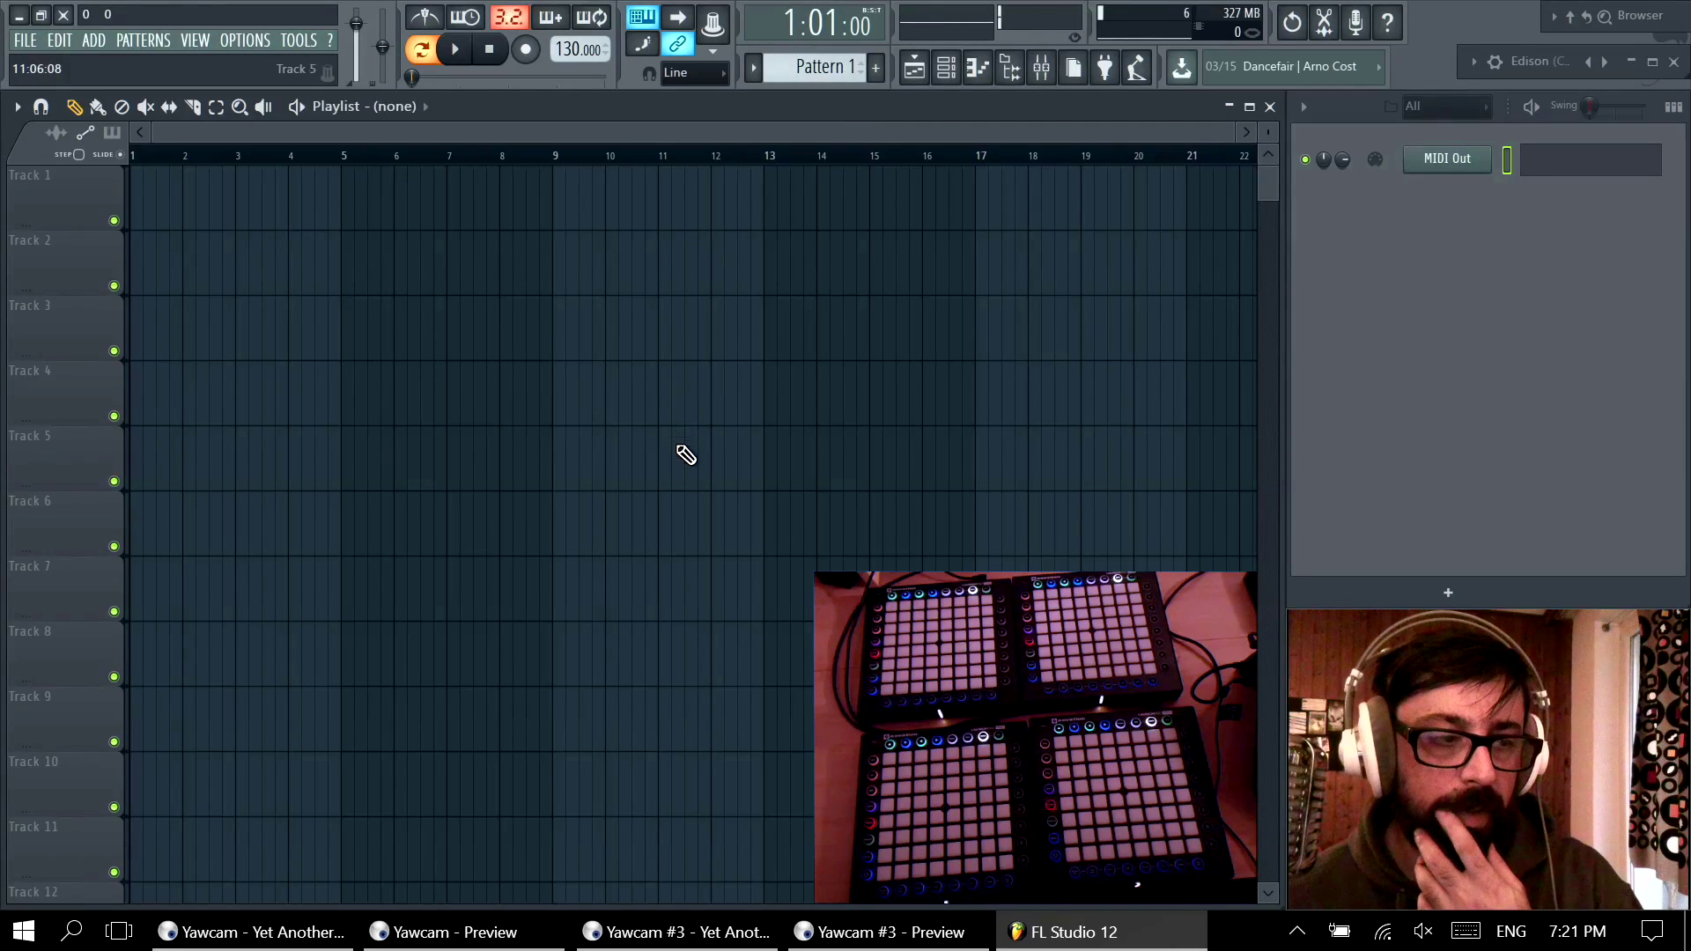
Step: Look over the MIDI Out channel's settings and its piano roll, and return to the playlist
click(1433, 168)
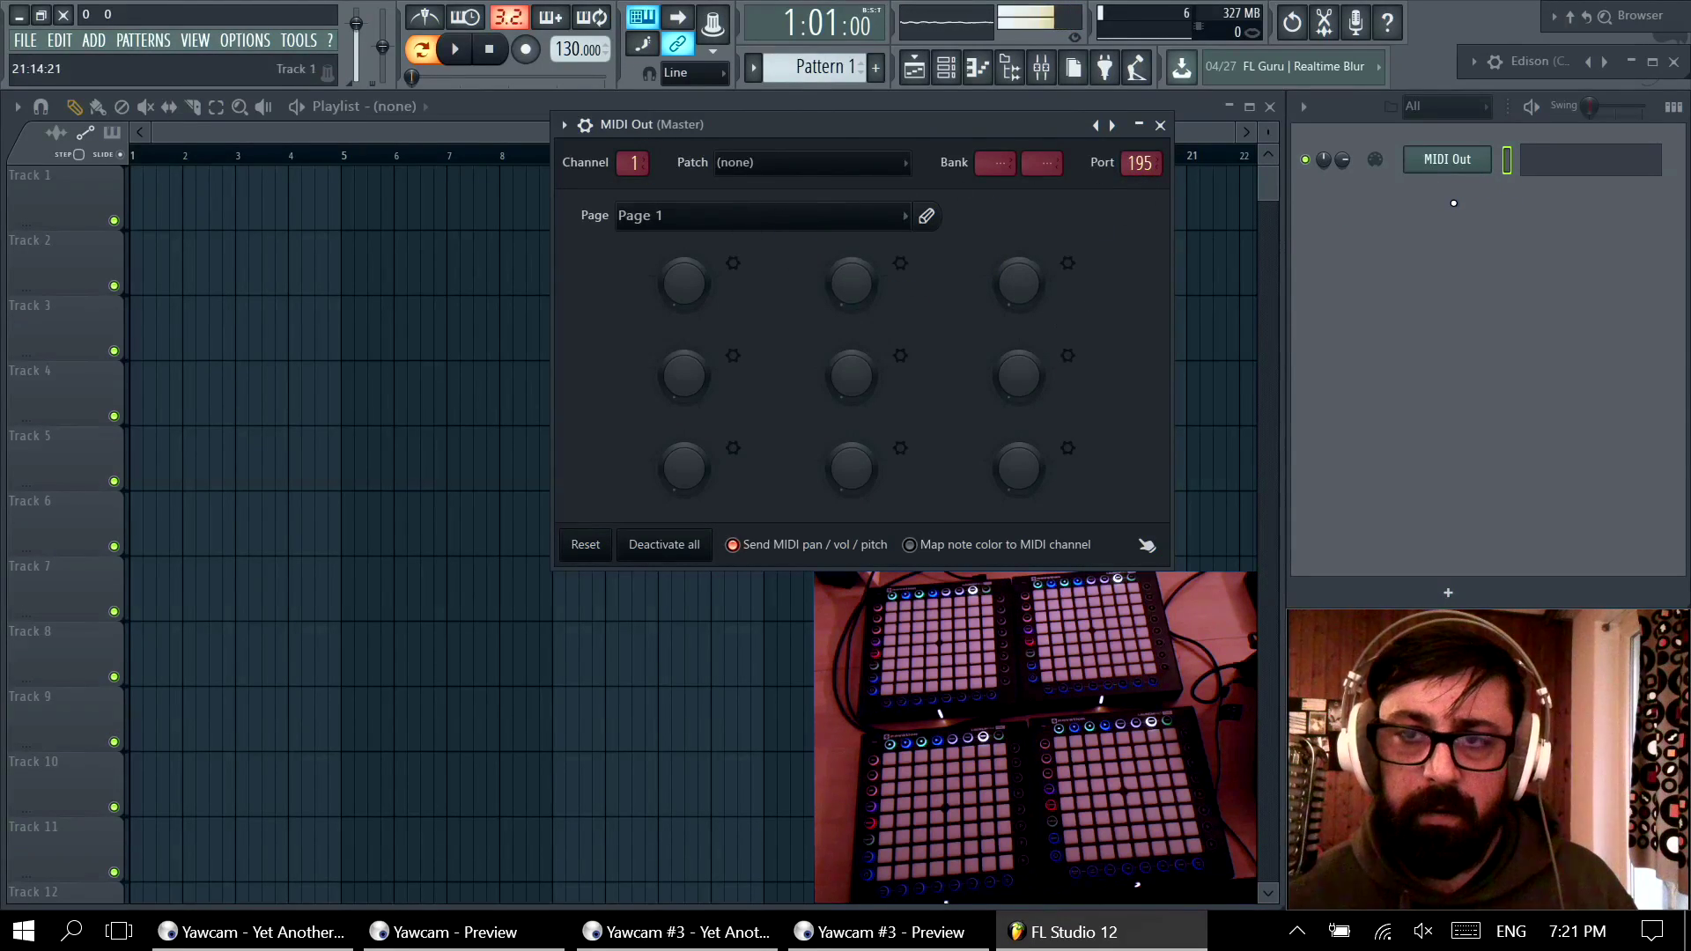
drag(987, 148, 961, 119)
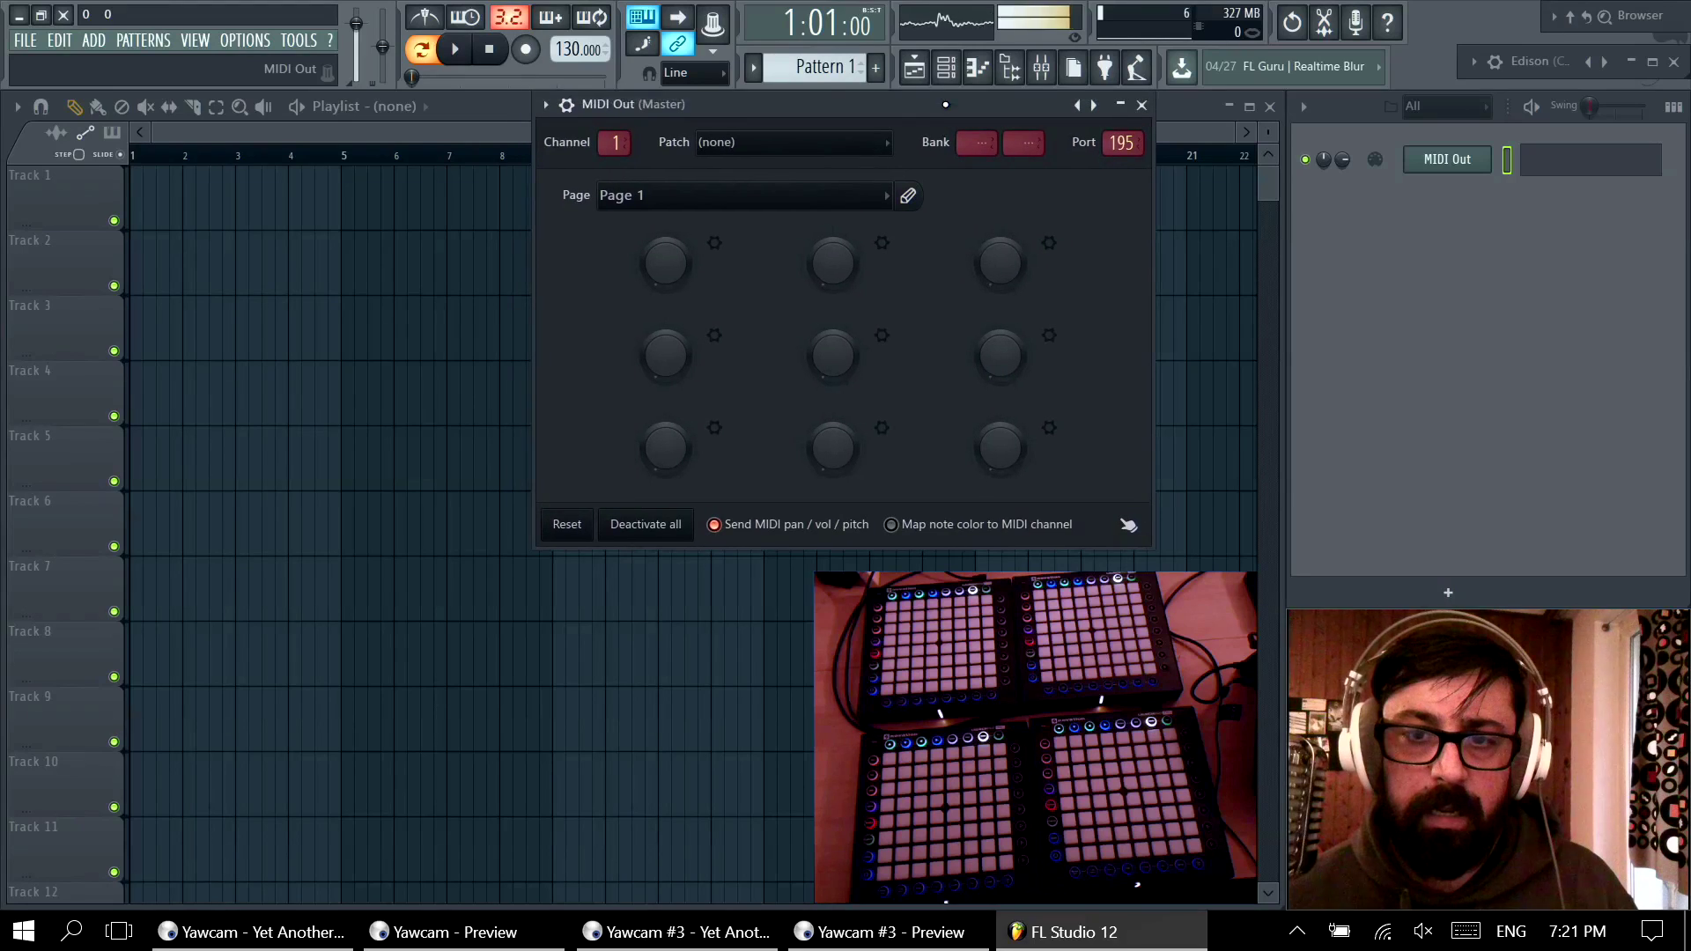
click(1611, 172)
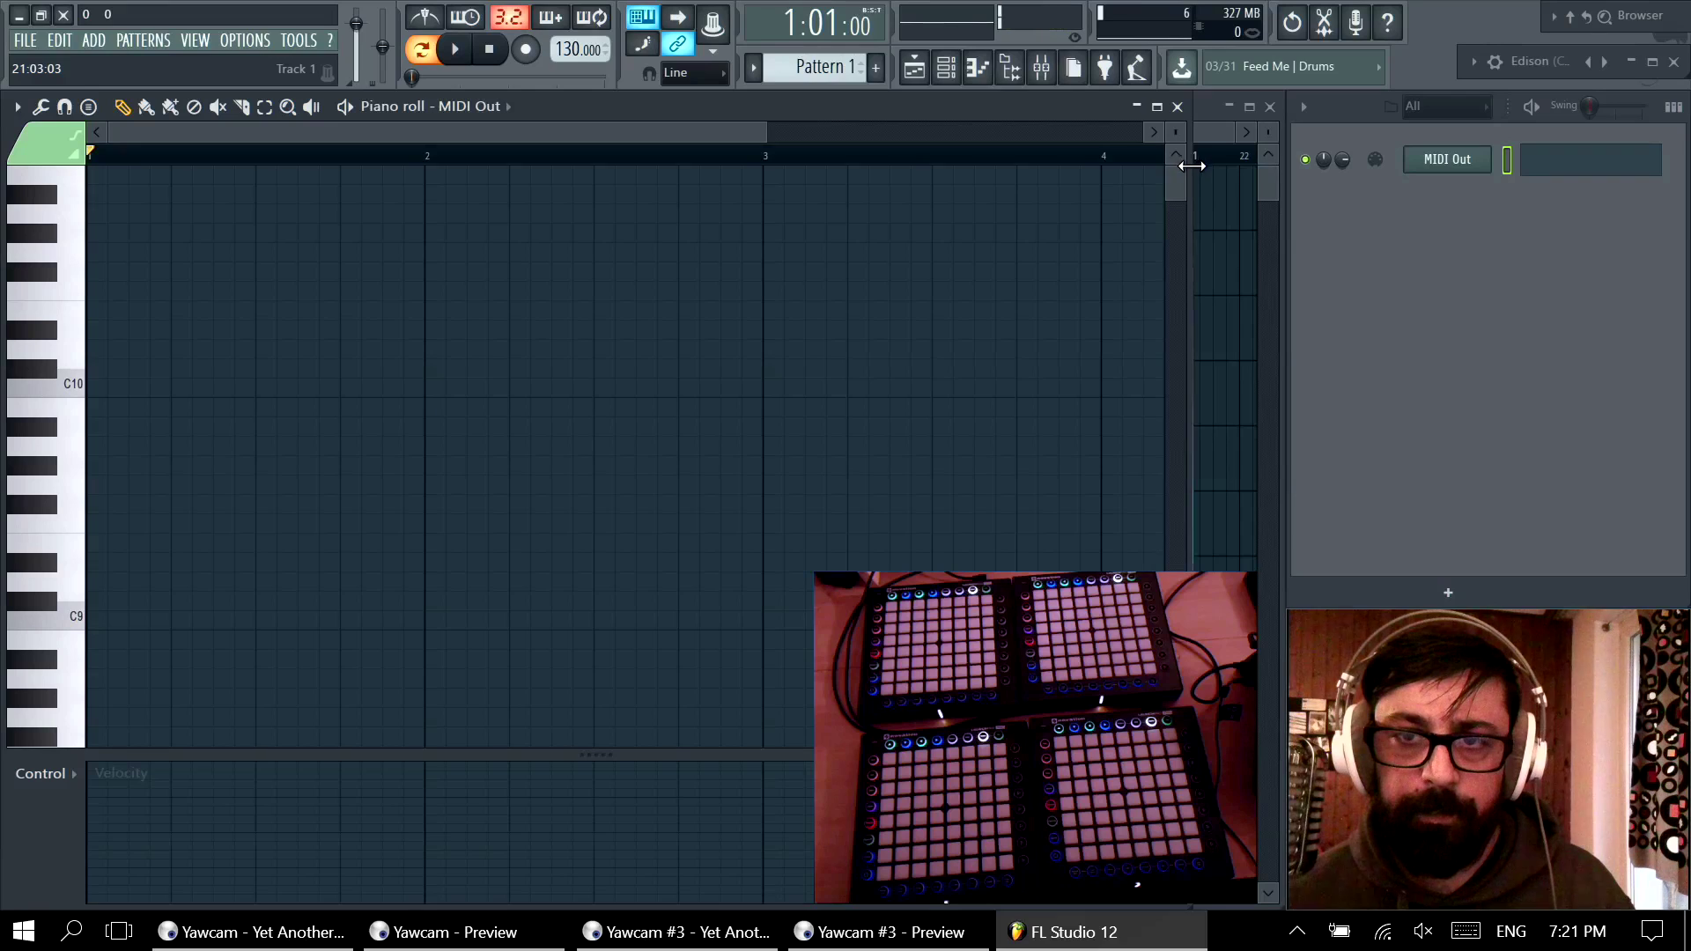
drag(1184, 160, 1275, 168)
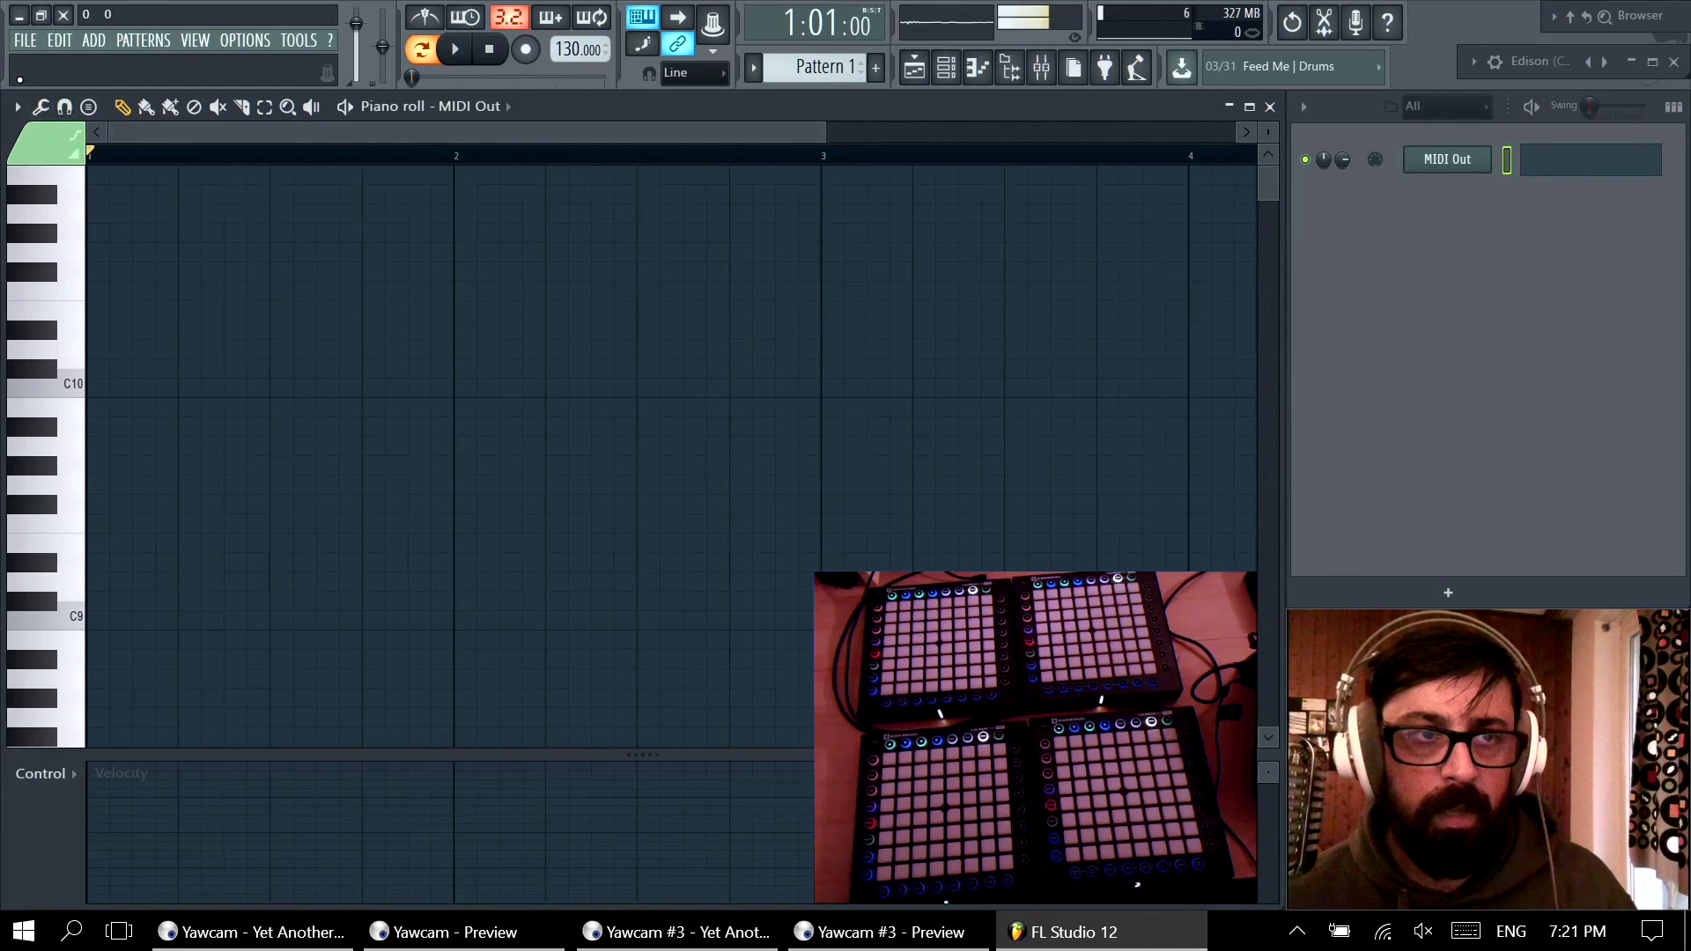
click(1269, 107)
Step: Switch off the playlist's performance mode and run the Prepare for performance mode macro, accepting the project changes
click(18, 107)
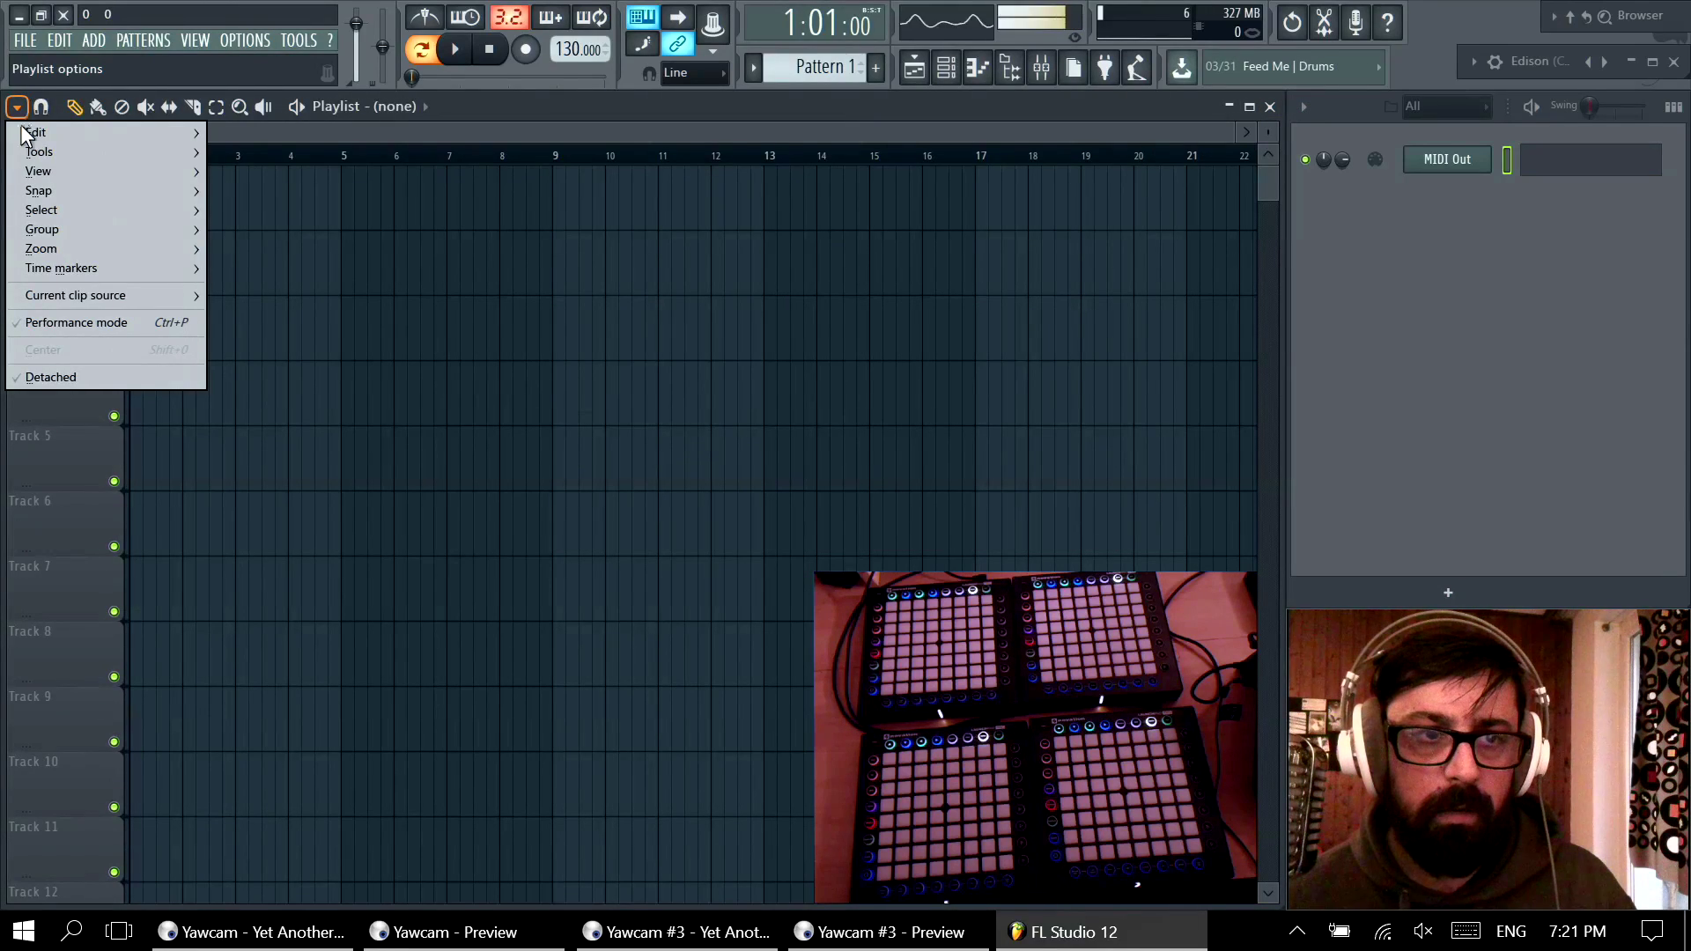
click(57, 322)
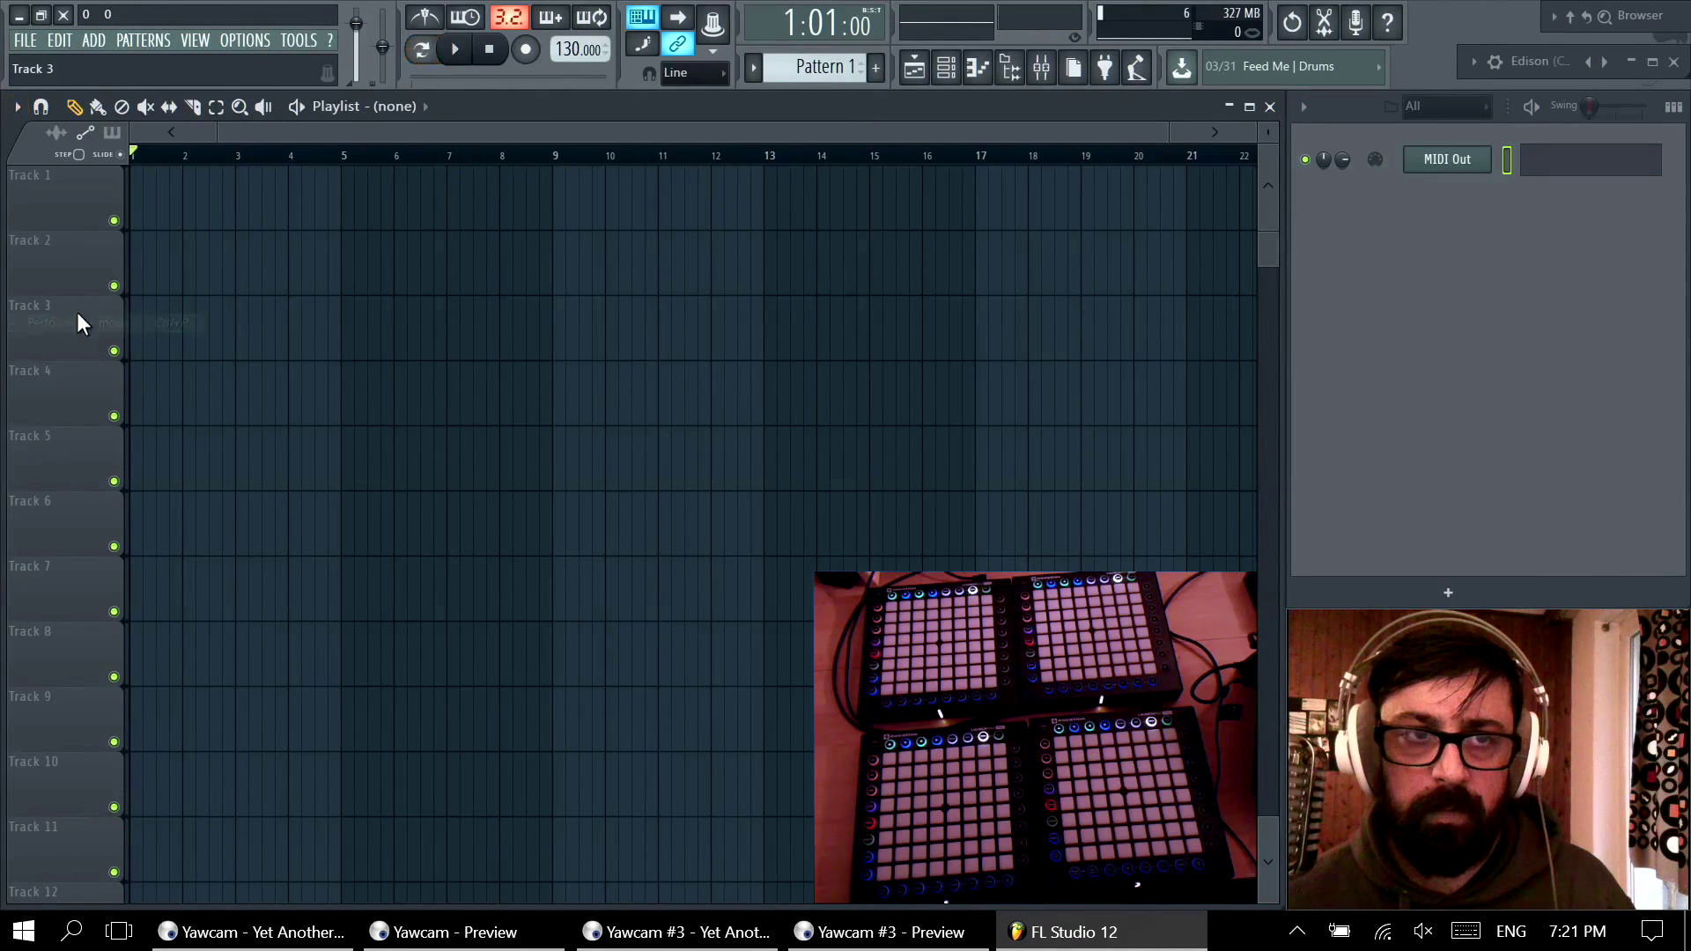
click(296, 39)
mouse_move(313, 100)
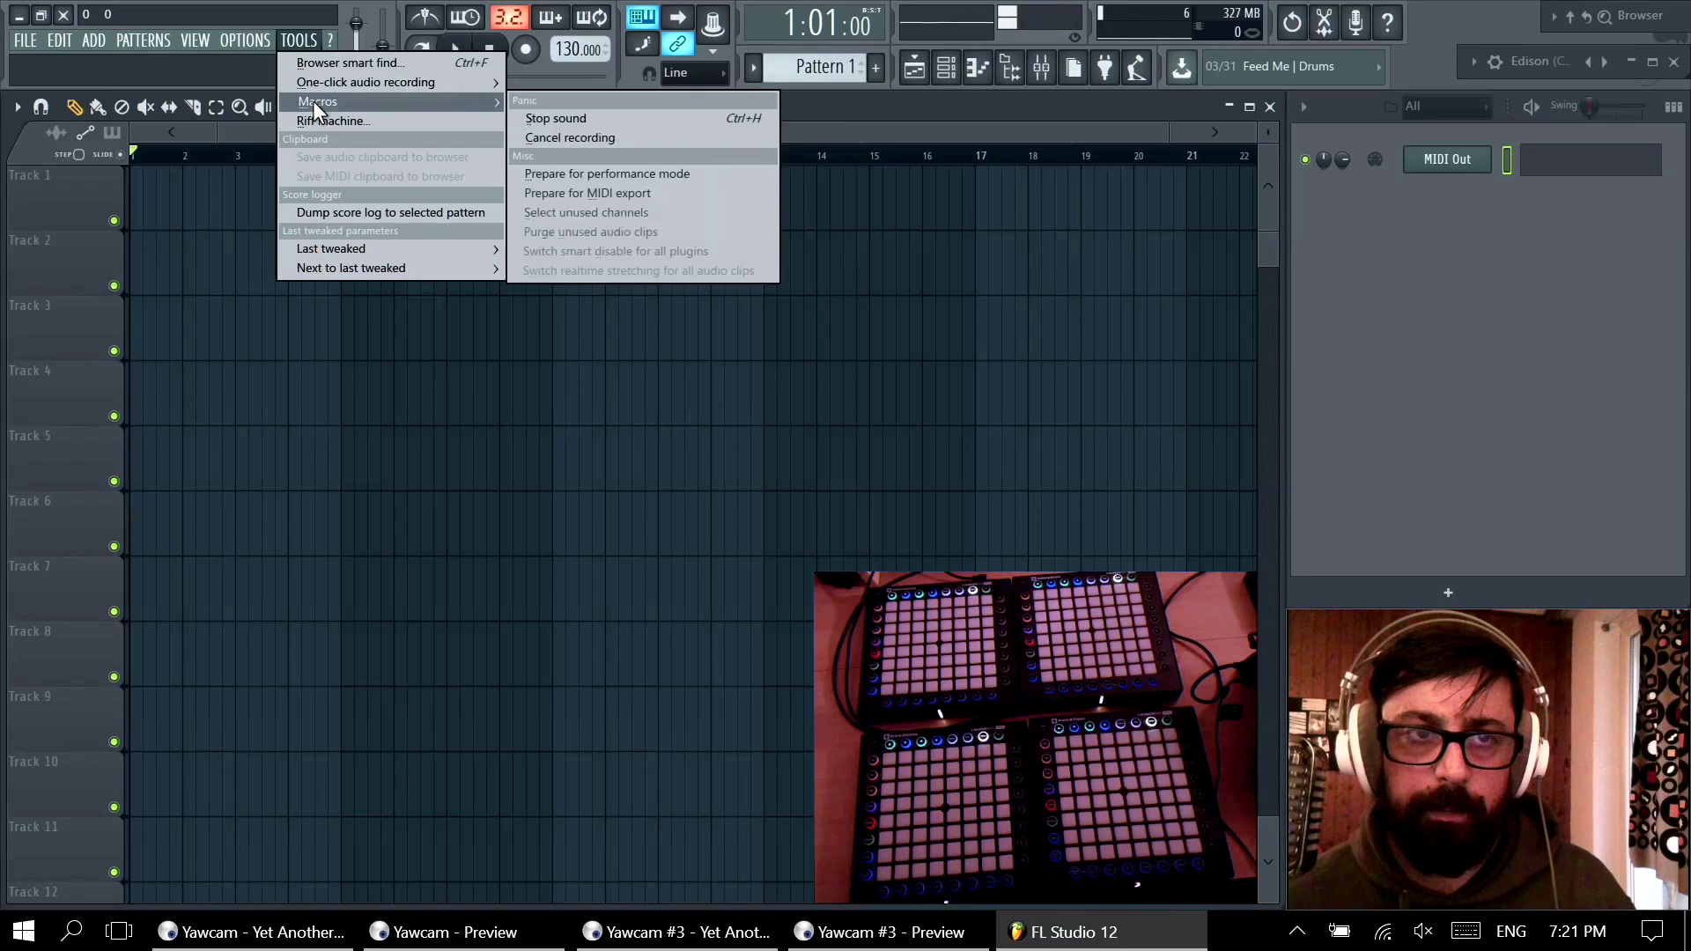
click(609, 176)
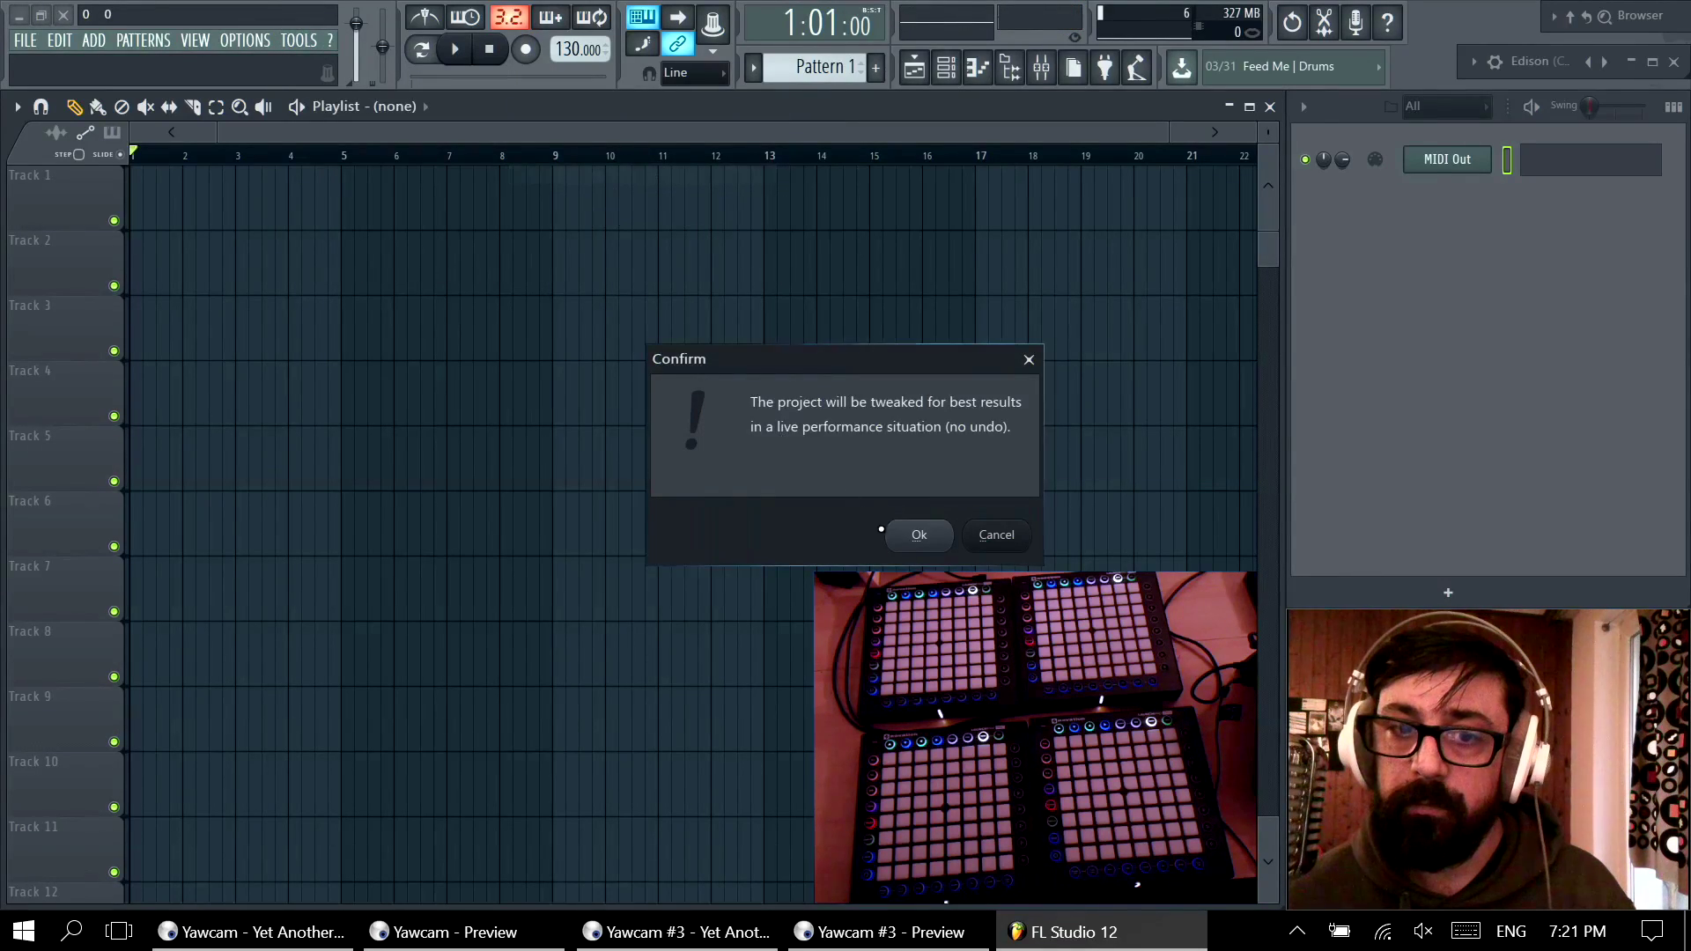
click(919, 536)
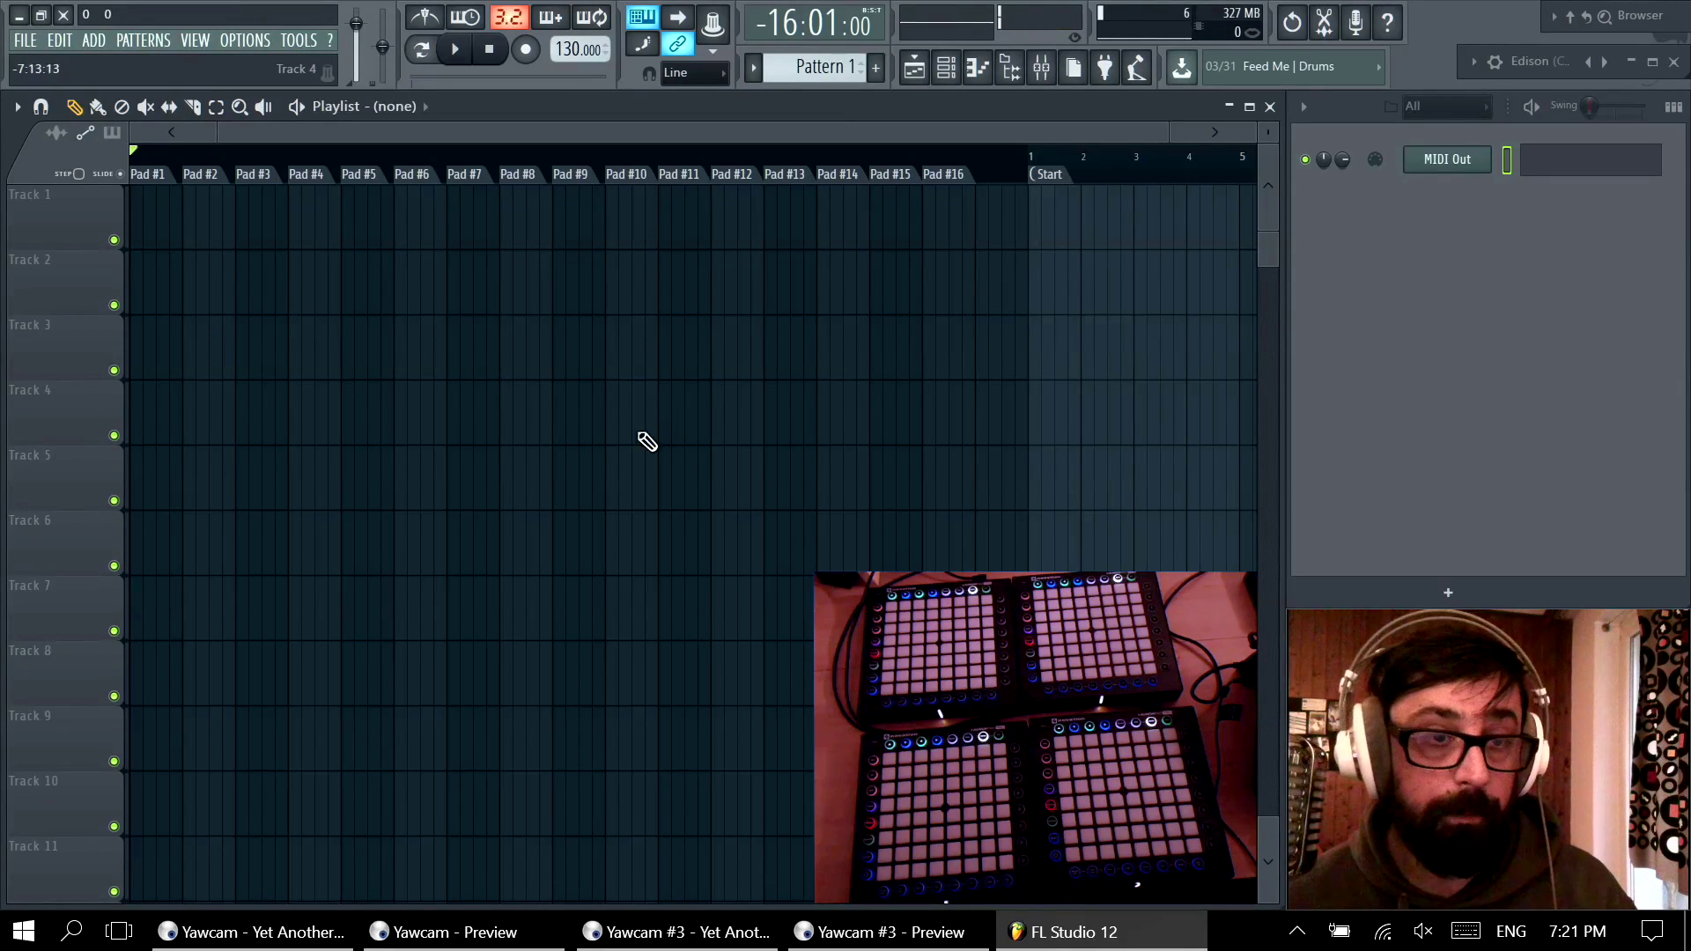
Step: Place a trial Pattern 1 clip at Pad #1 on Track 1 and delete it
click(368, 296)
drag(367, 291, 160, 198)
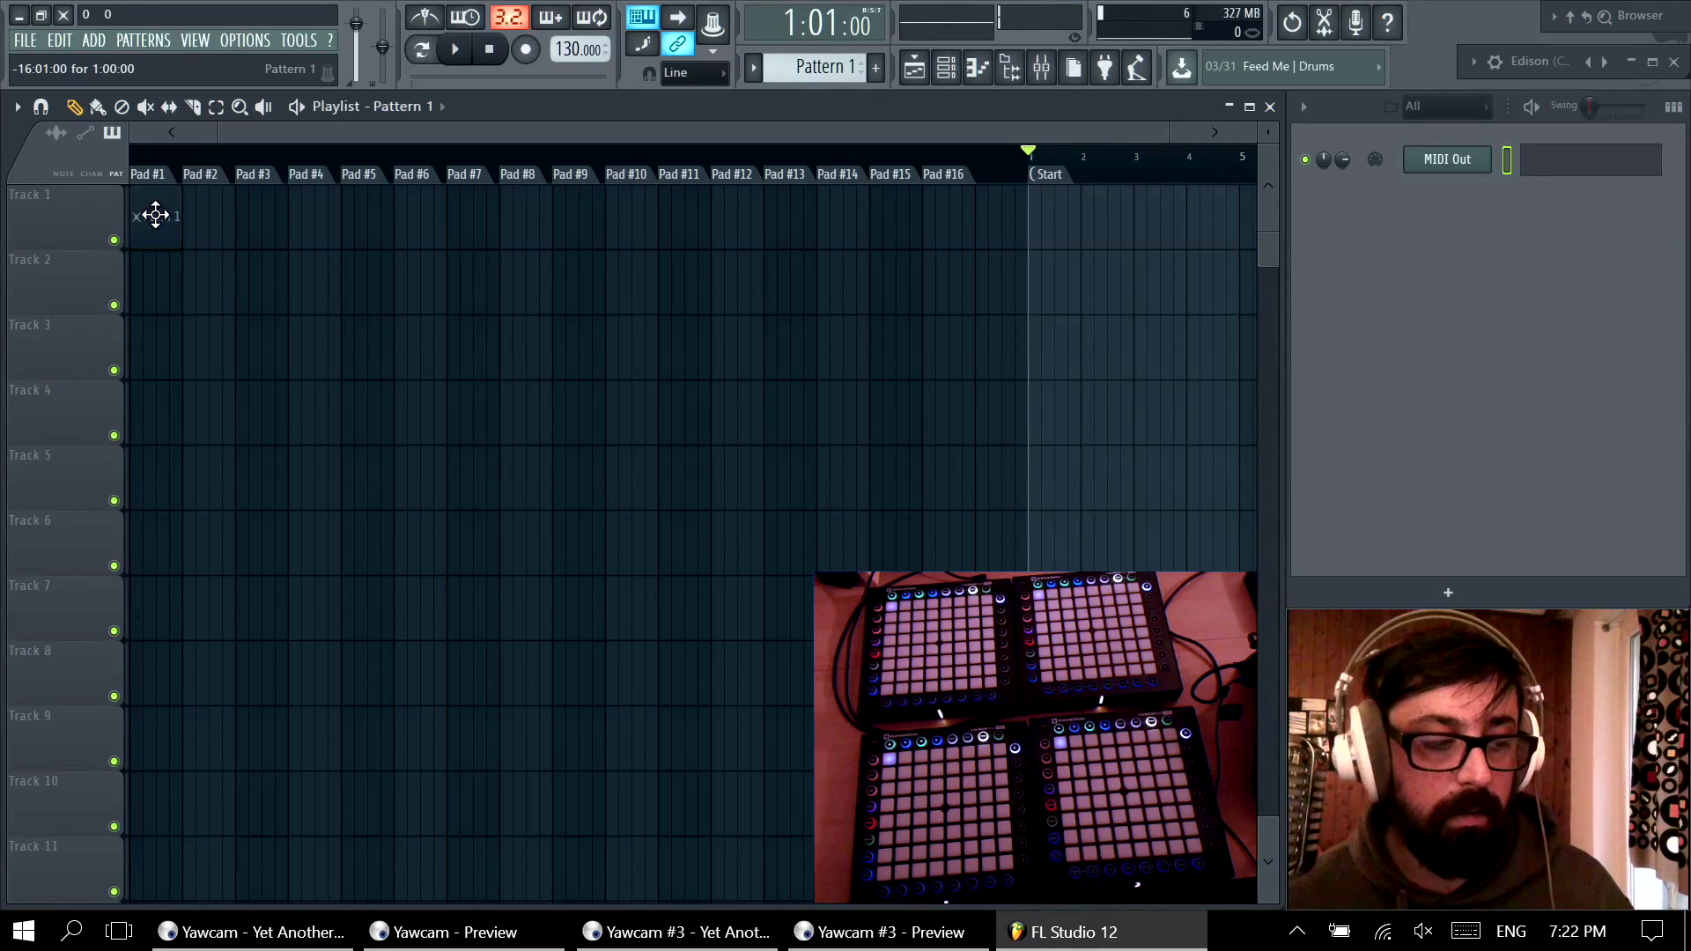
drag(156, 216, 84, 230)
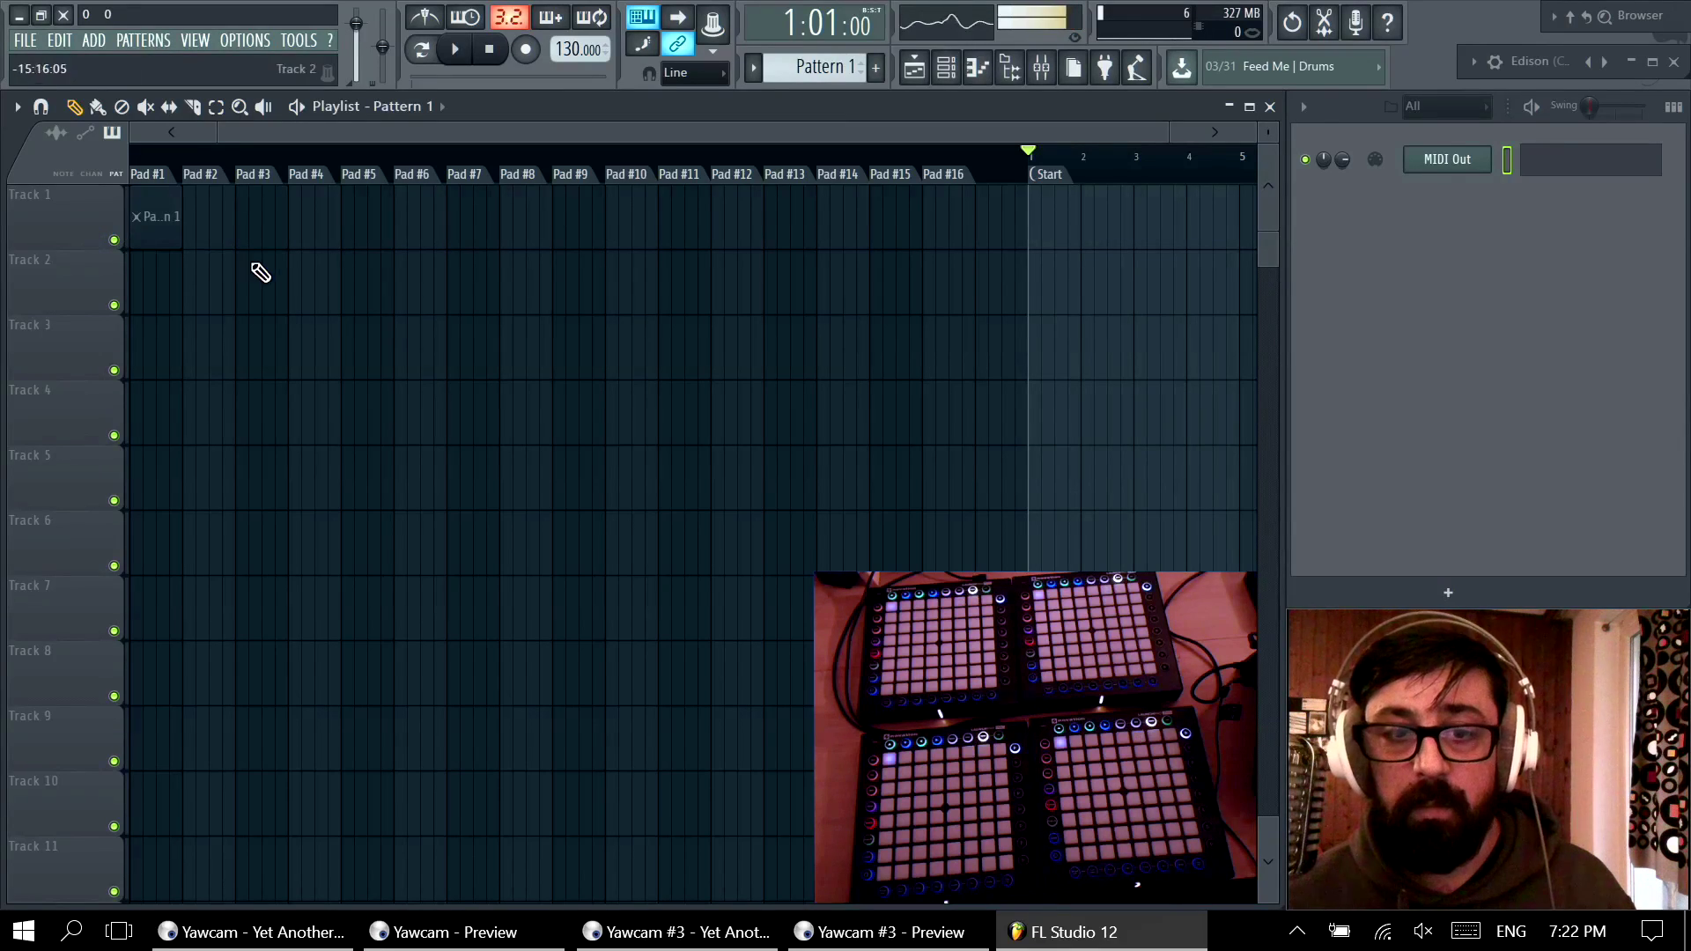
right_click(145, 220)
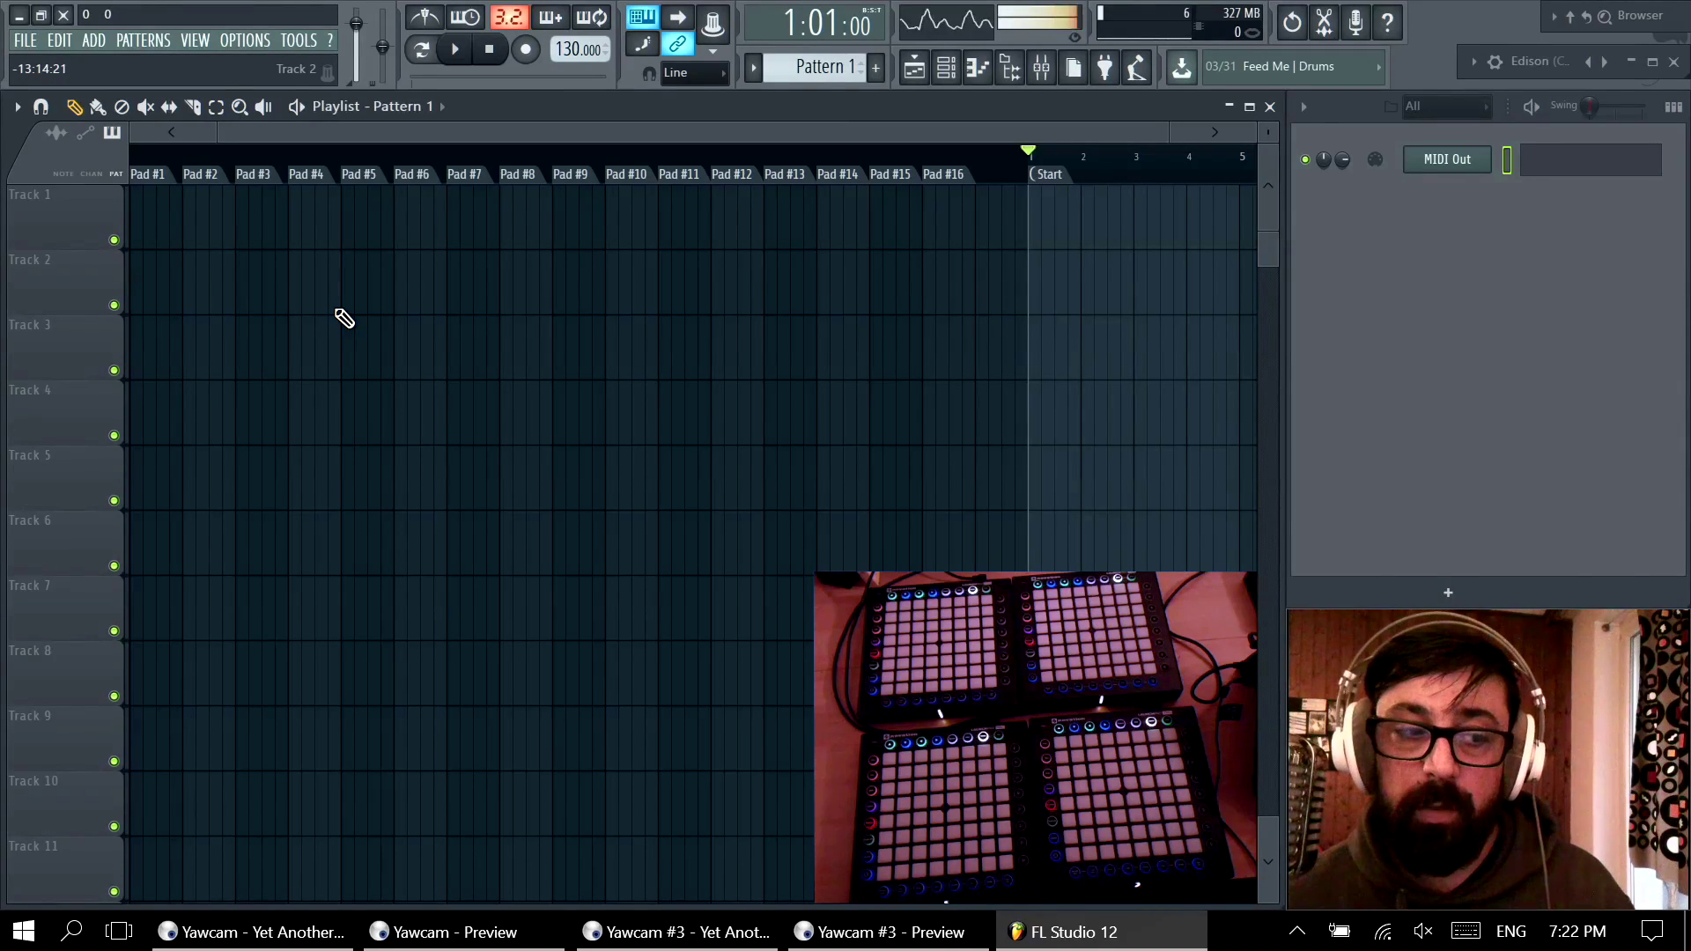
Step: Place eight Pattern 1 clips across Tracks 2 to 7 between Pad #1 and Pad #8, three of them on Track 4
click(163, 282)
click(256, 348)
click(280, 423)
click(356, 420)
click(344, 492)
click(346, 528)
click(357, 606)
click(516, 423)
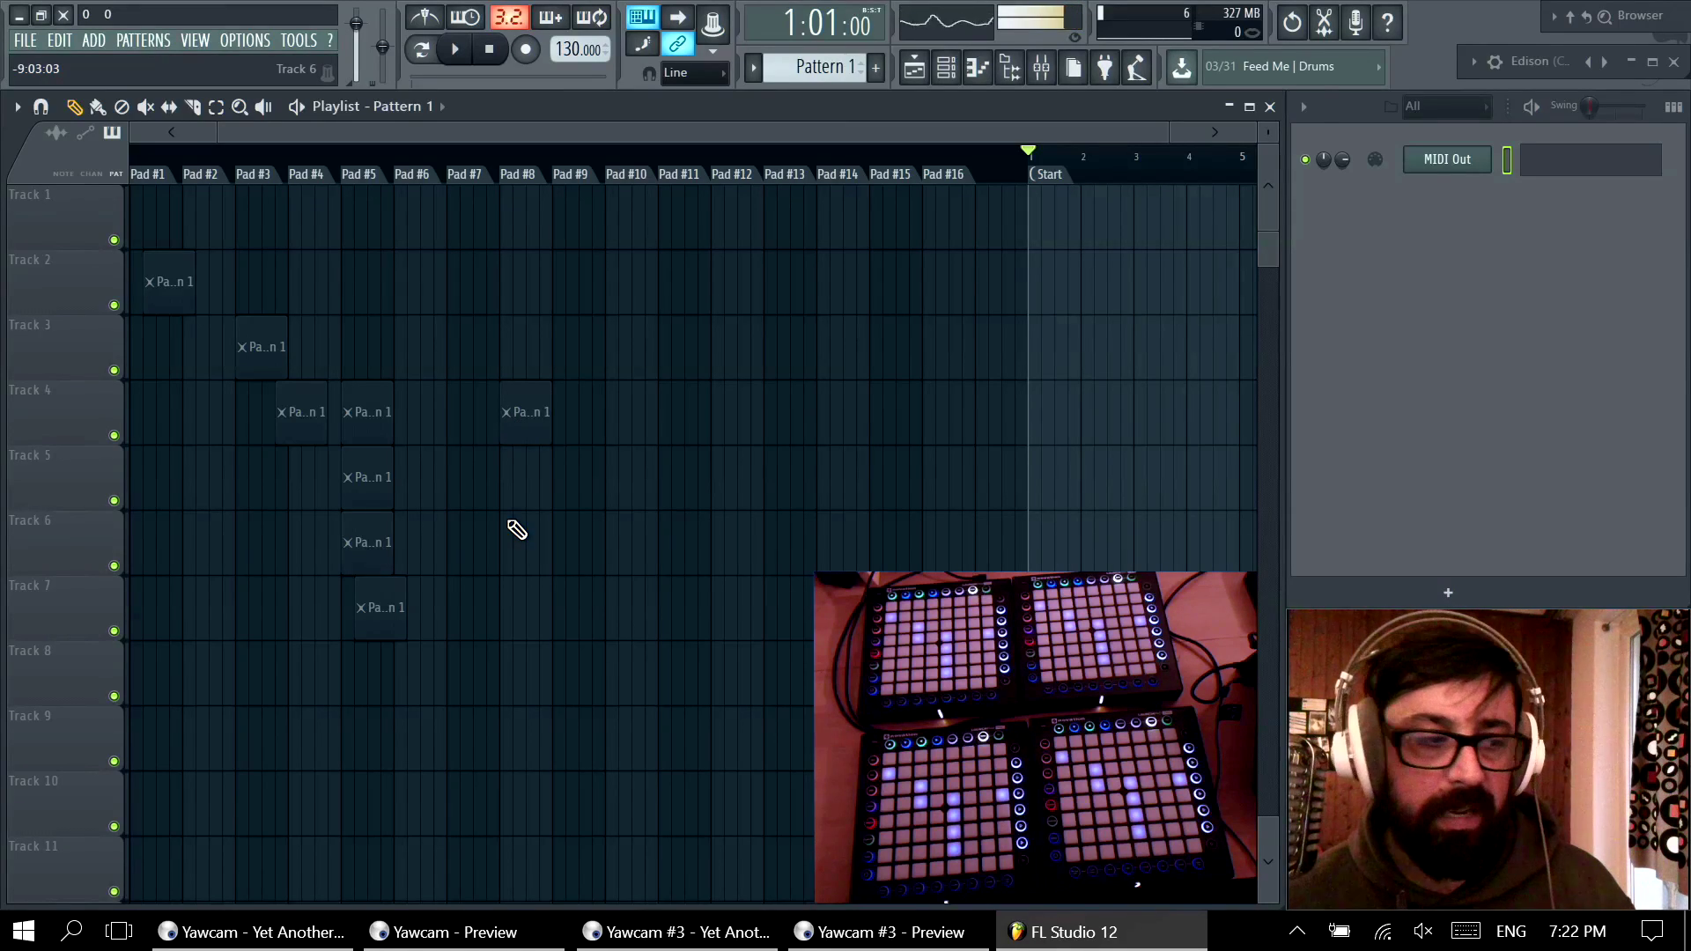
Step: Delete all eight Pattern 1 clips from Tracks 2 to 7 of the playlist
right_click(526, 412)
right_click(367, 412)
right_click(301, 412)
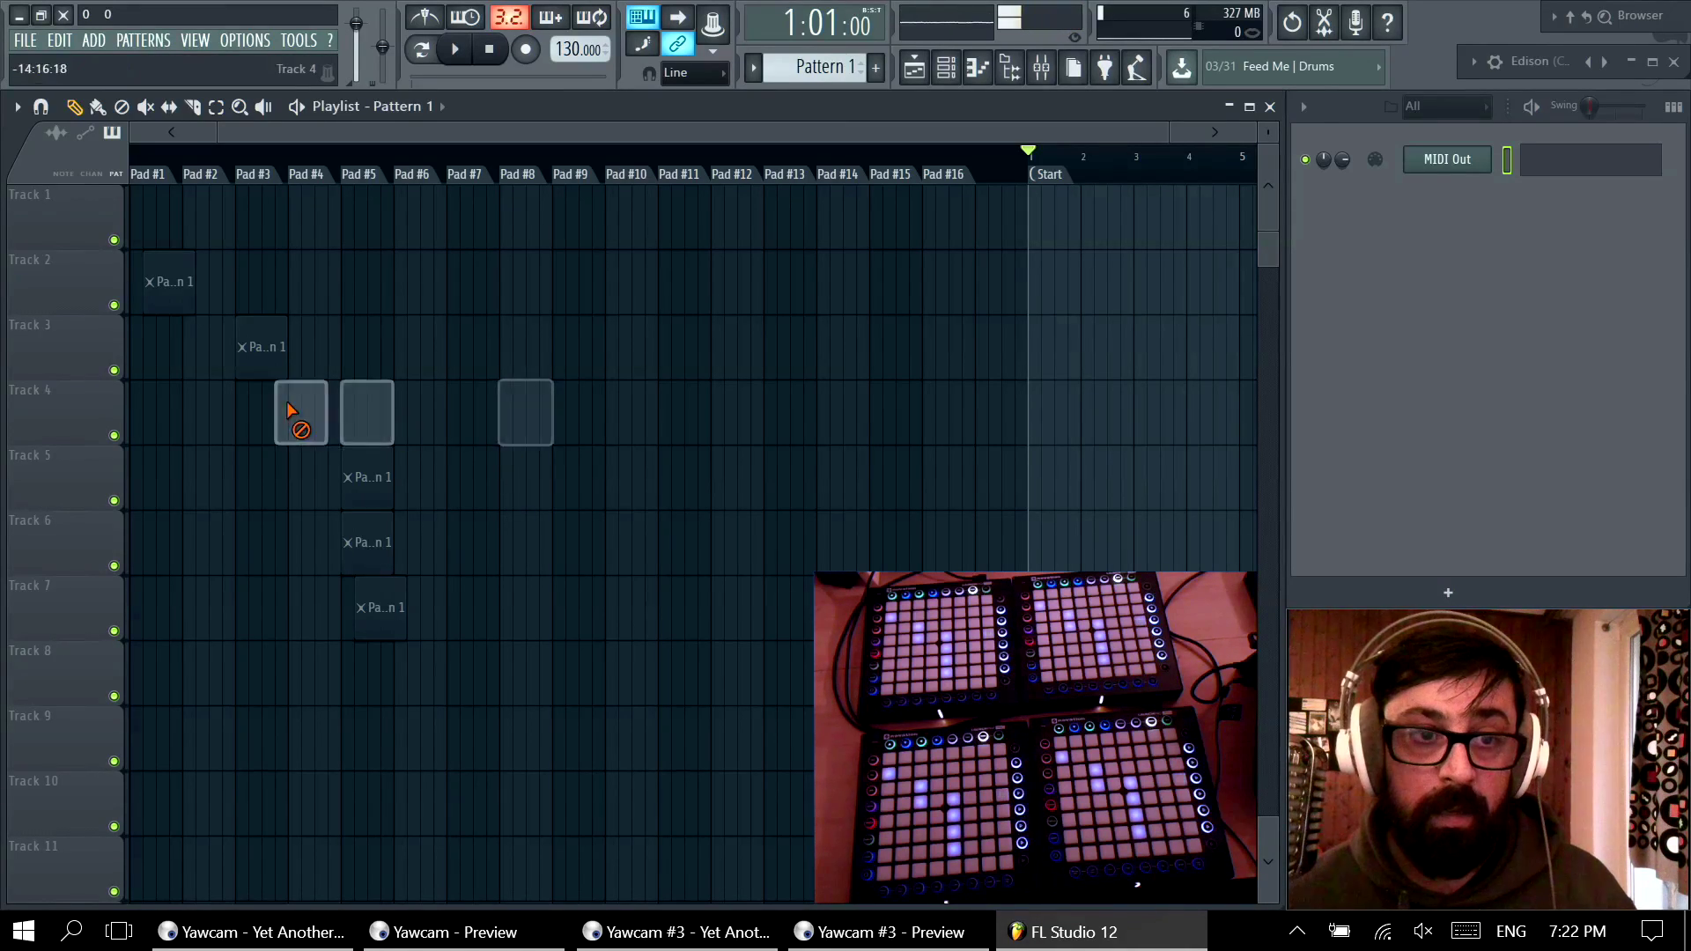
right_click(261, 347)
right_click(169, 281)
right_click(367, 542)
right_click(367, 478)
right_click(380, 608)
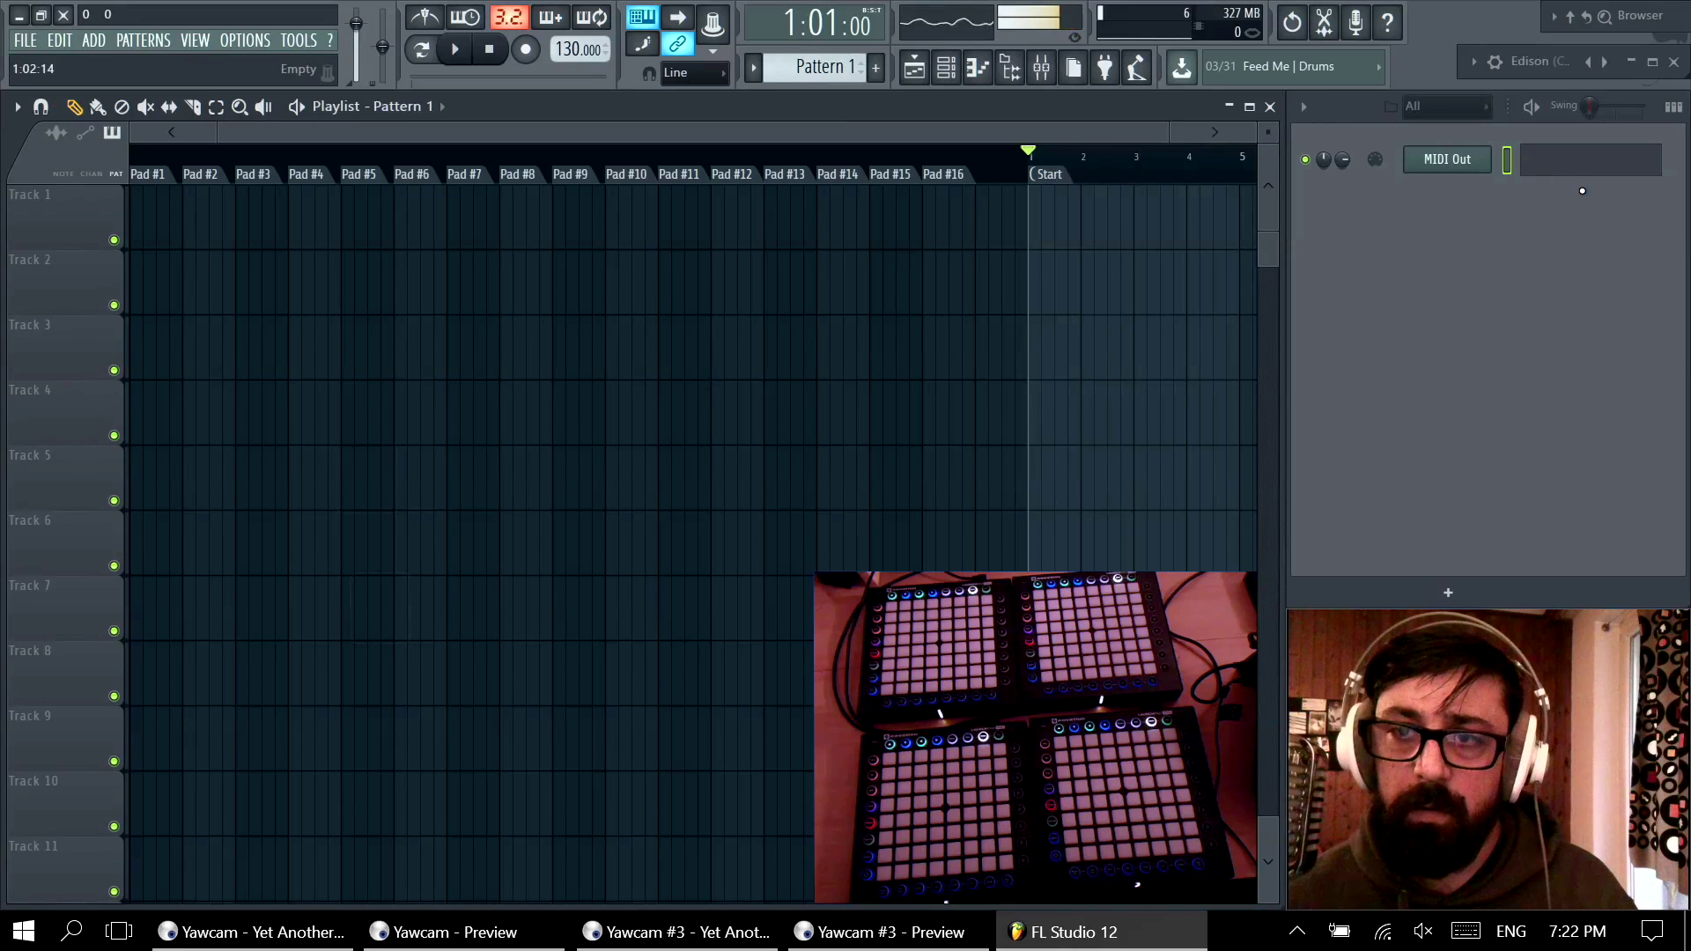
Step: Check the MIDI Out channel's settings and add a G10 note at the start of its piano roll
click(1452, 161)
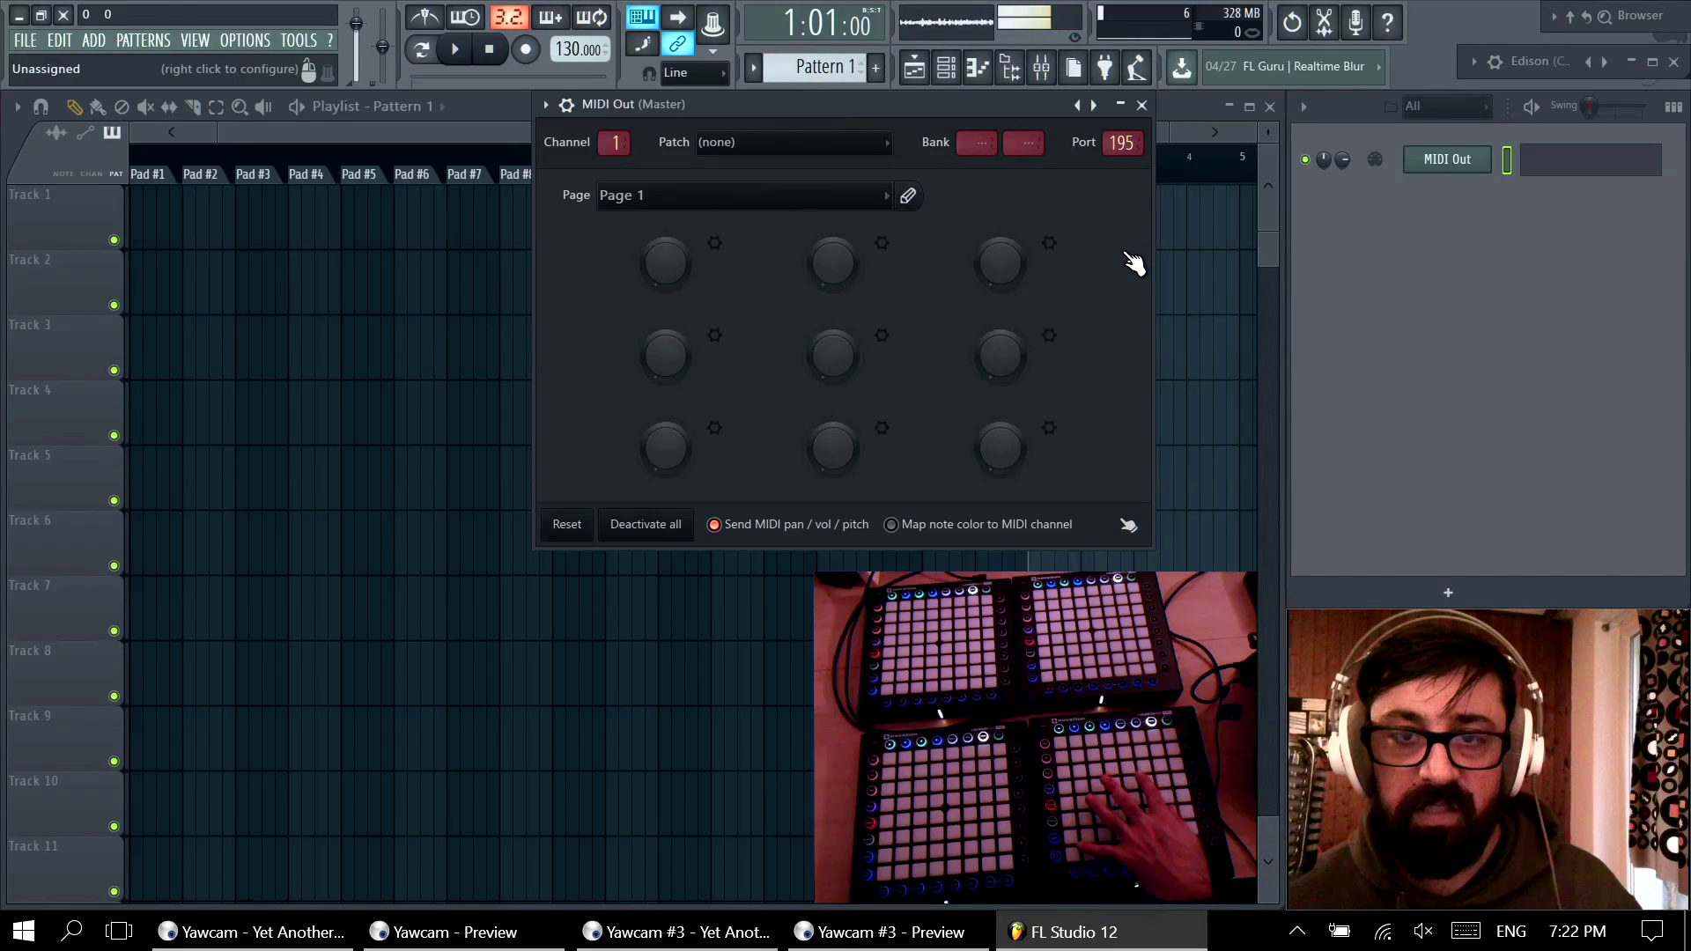
click(1567, 174)
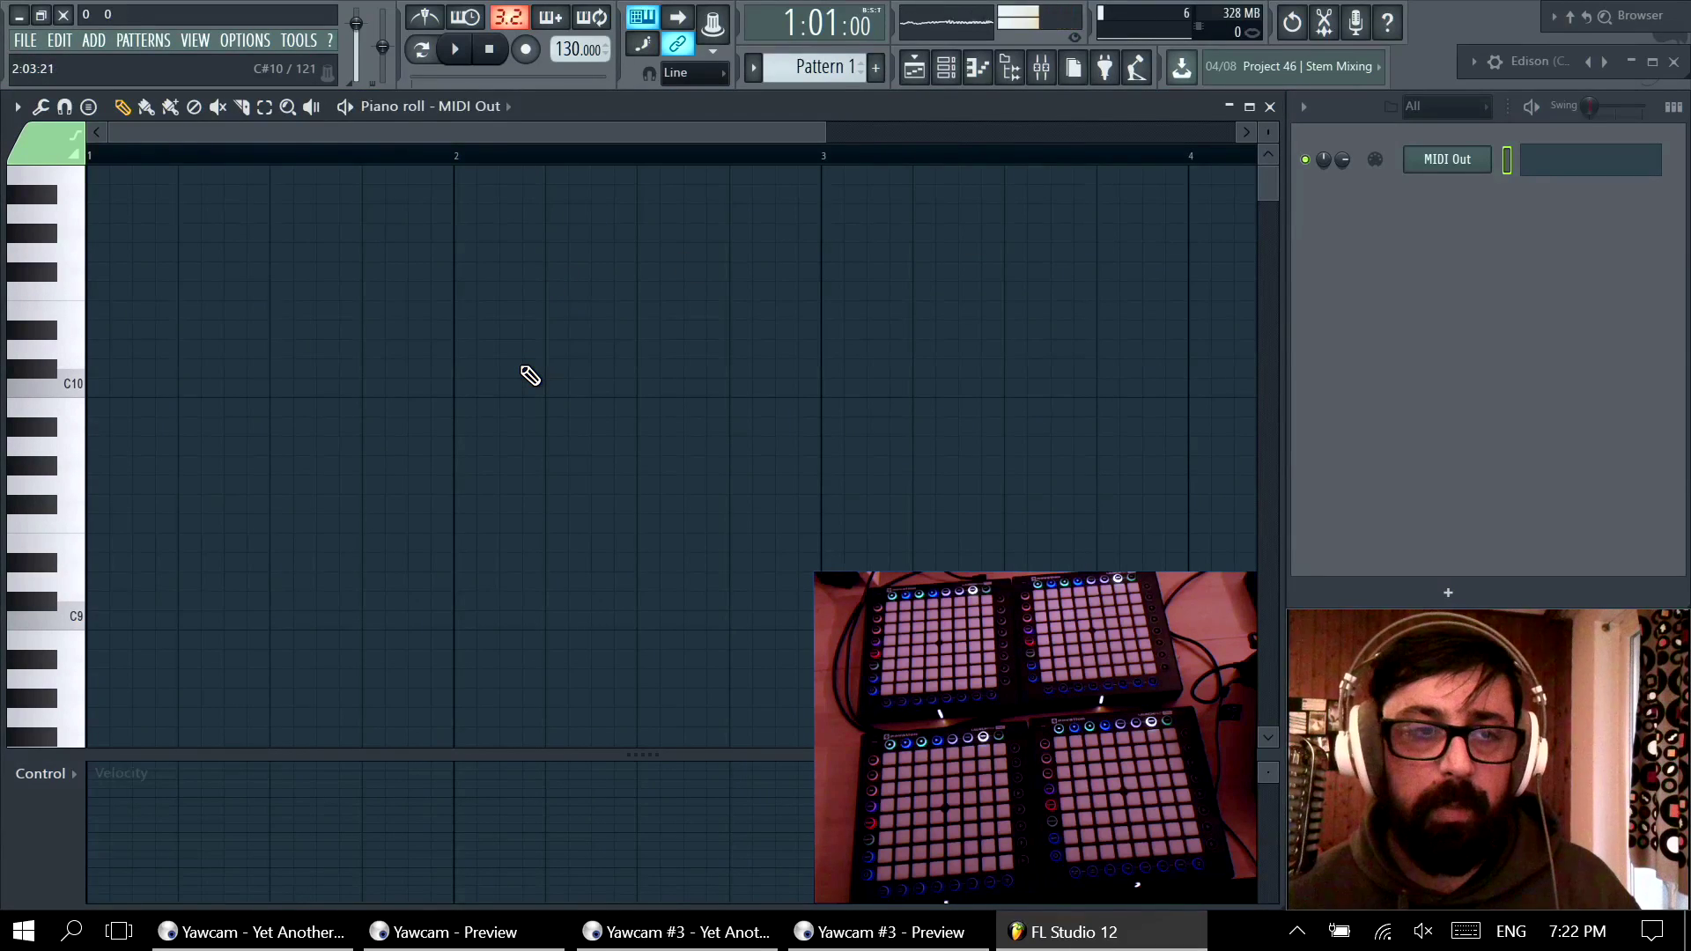
click(98, 256)
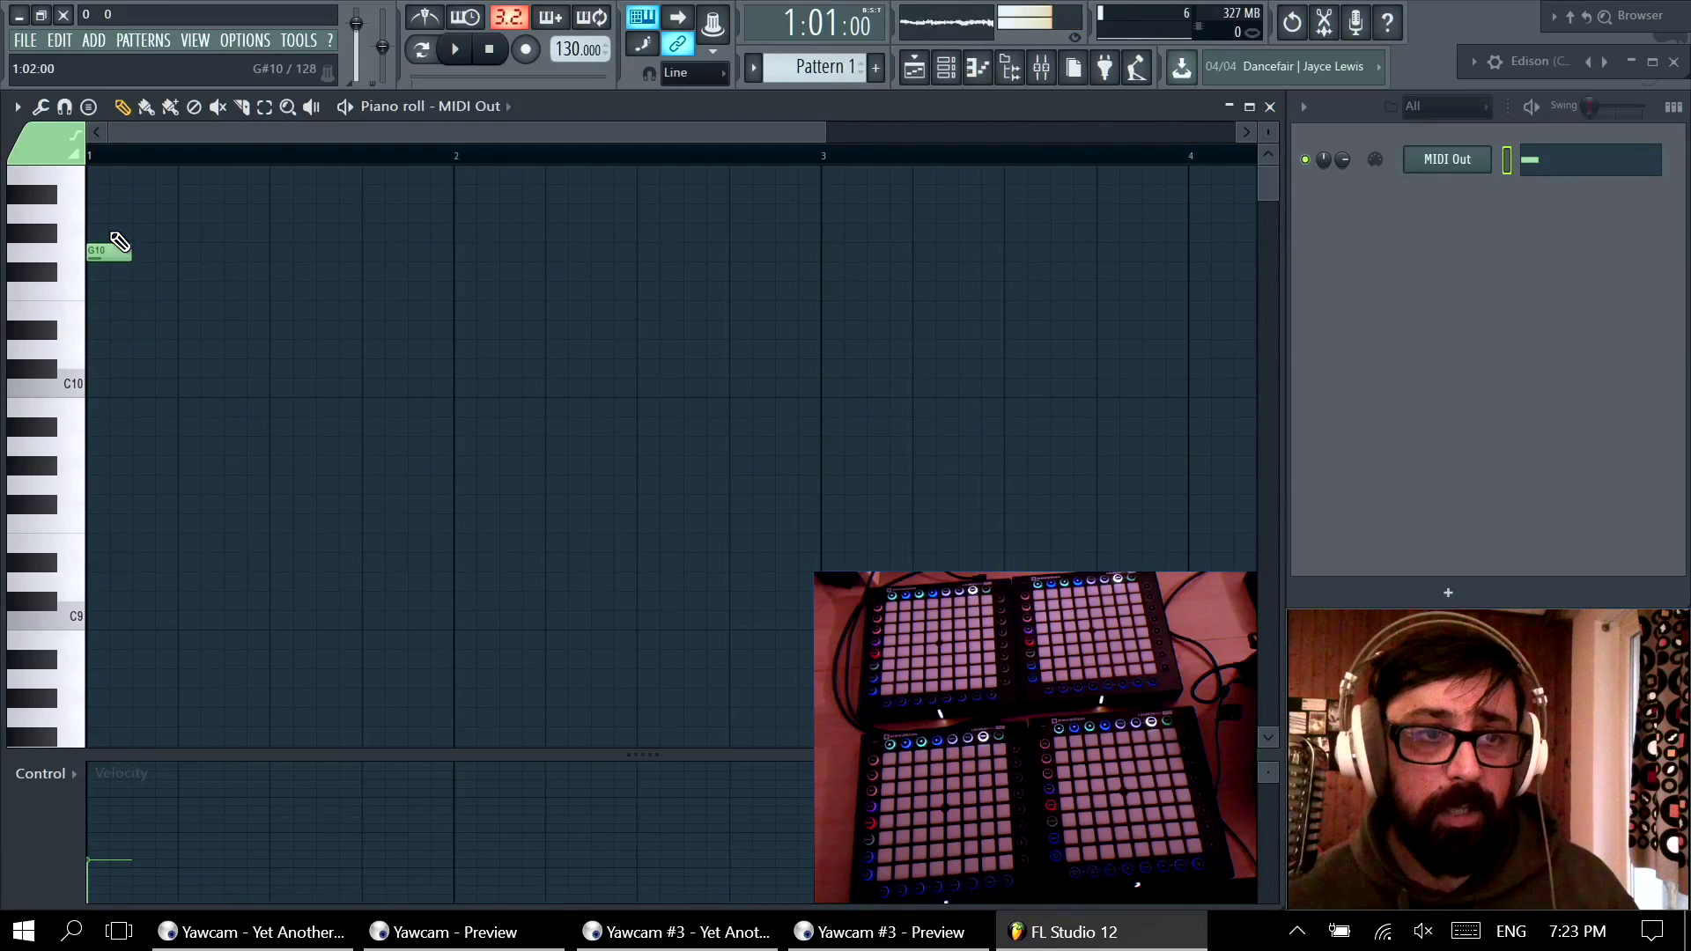
Step: Raise the G10 note's velocity in stages and trigger the note to change the Launchpad's mode
drag(119, 227, 157, 339)
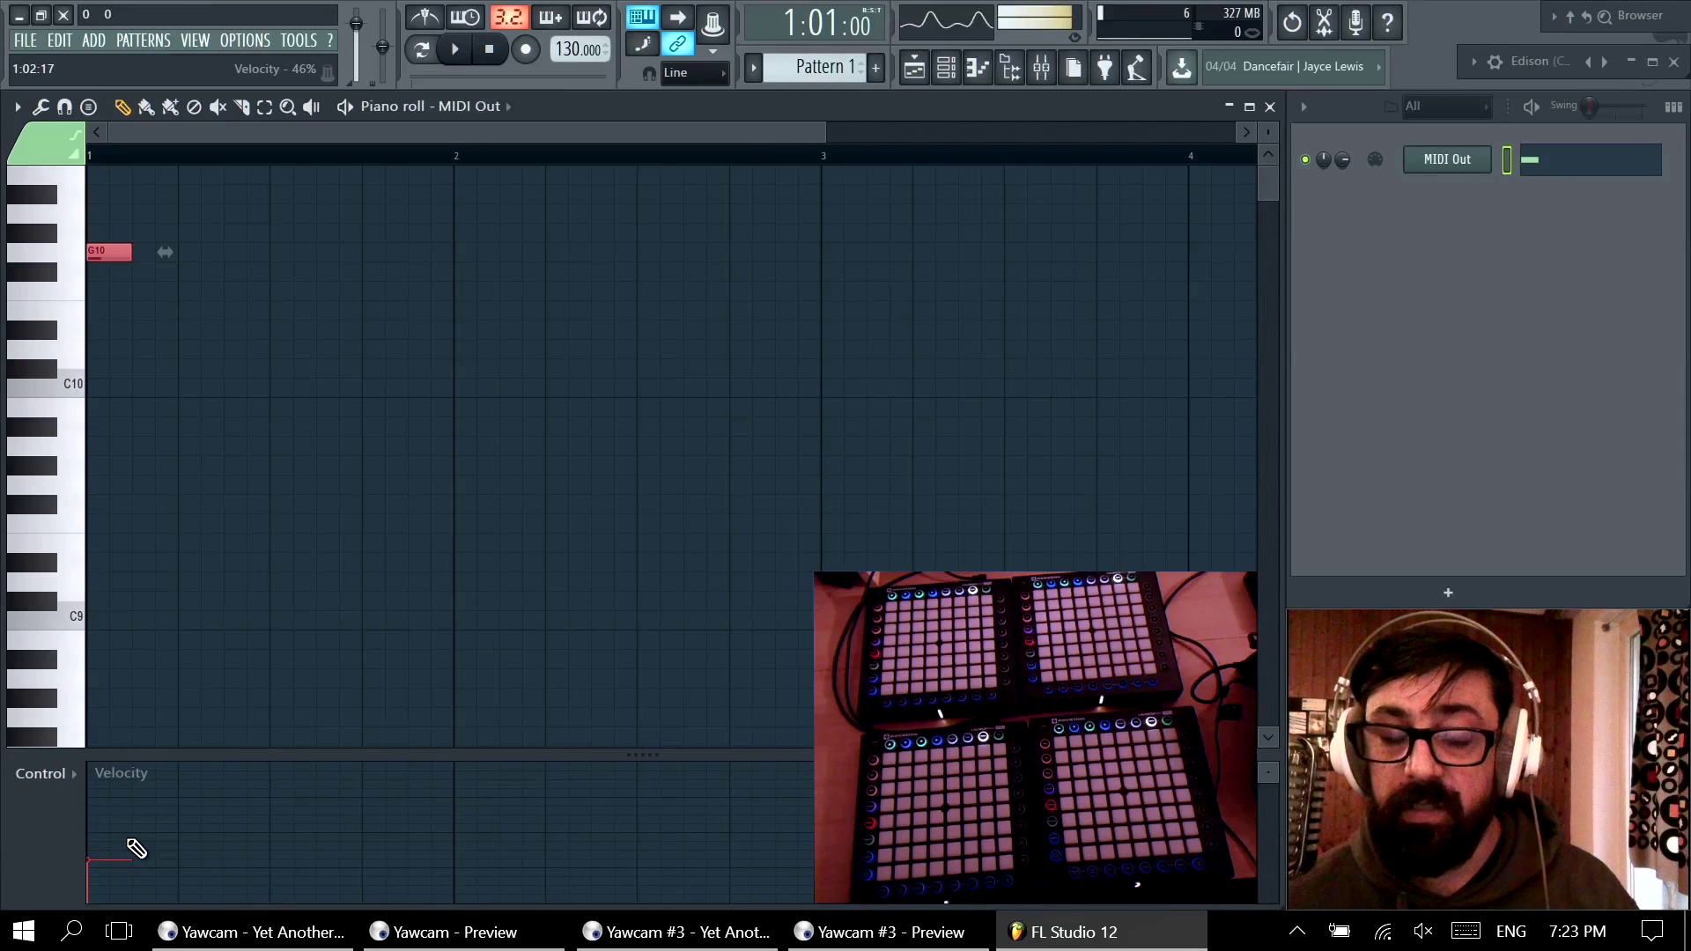
mouse_move(124, 861)
mouse_down()
mouse_move(114, 842)
mouse_move(121, 876)
mouse_move(126, 844)
mouse_up()
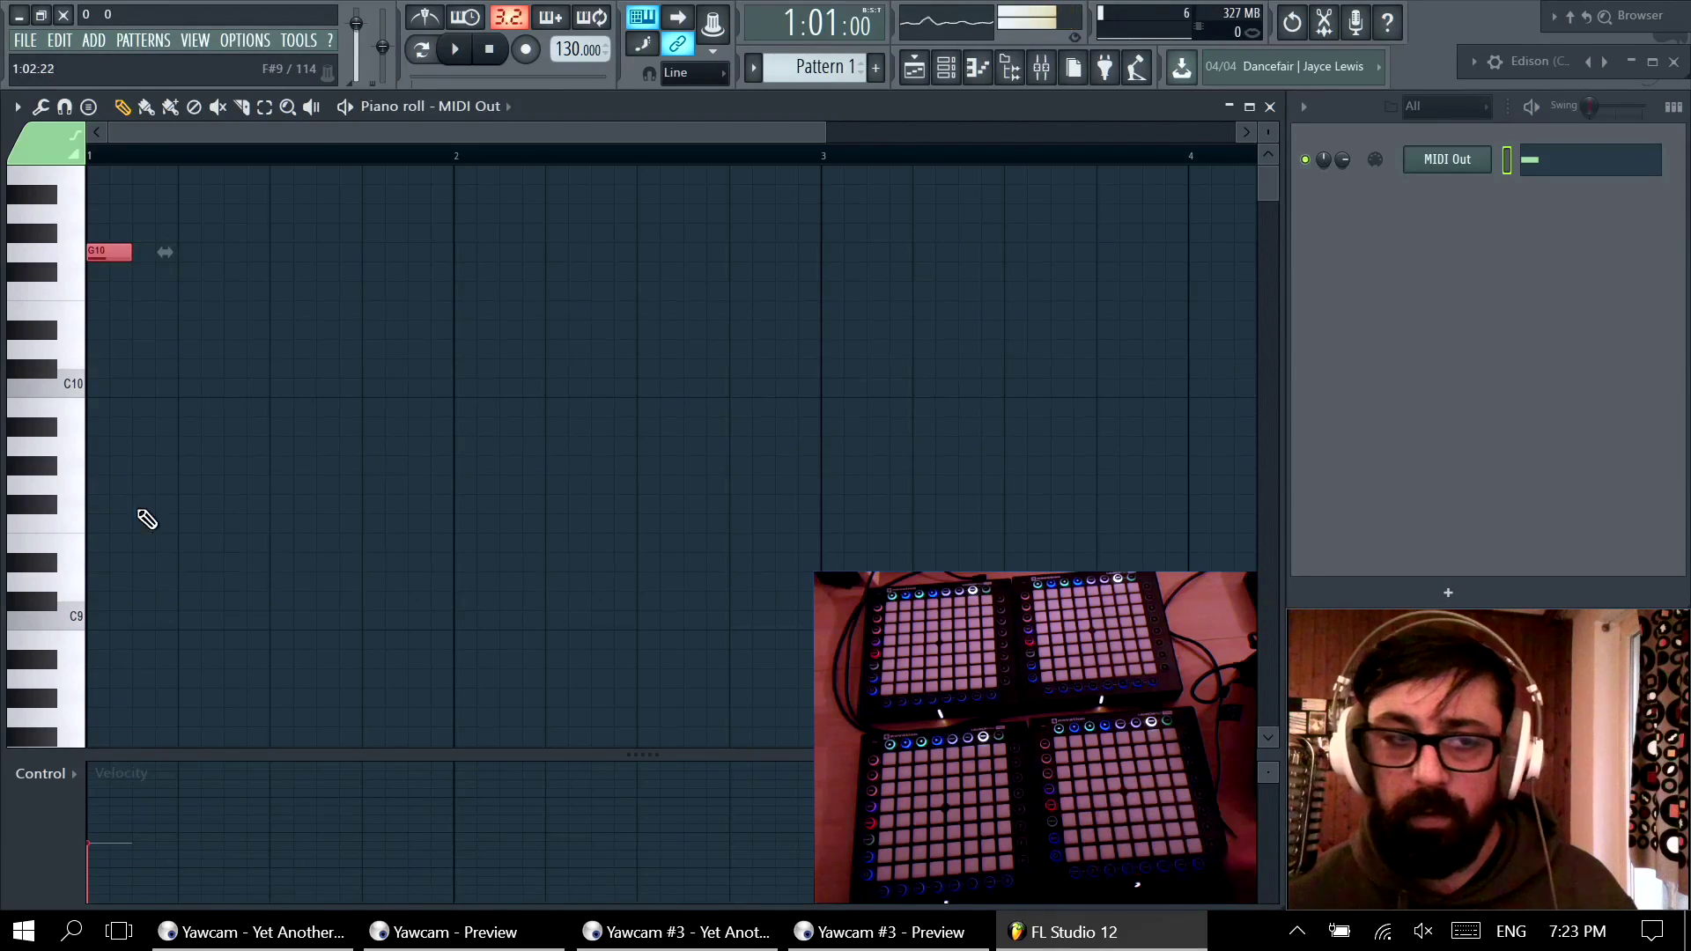
drag(128, 846, 128, 814)
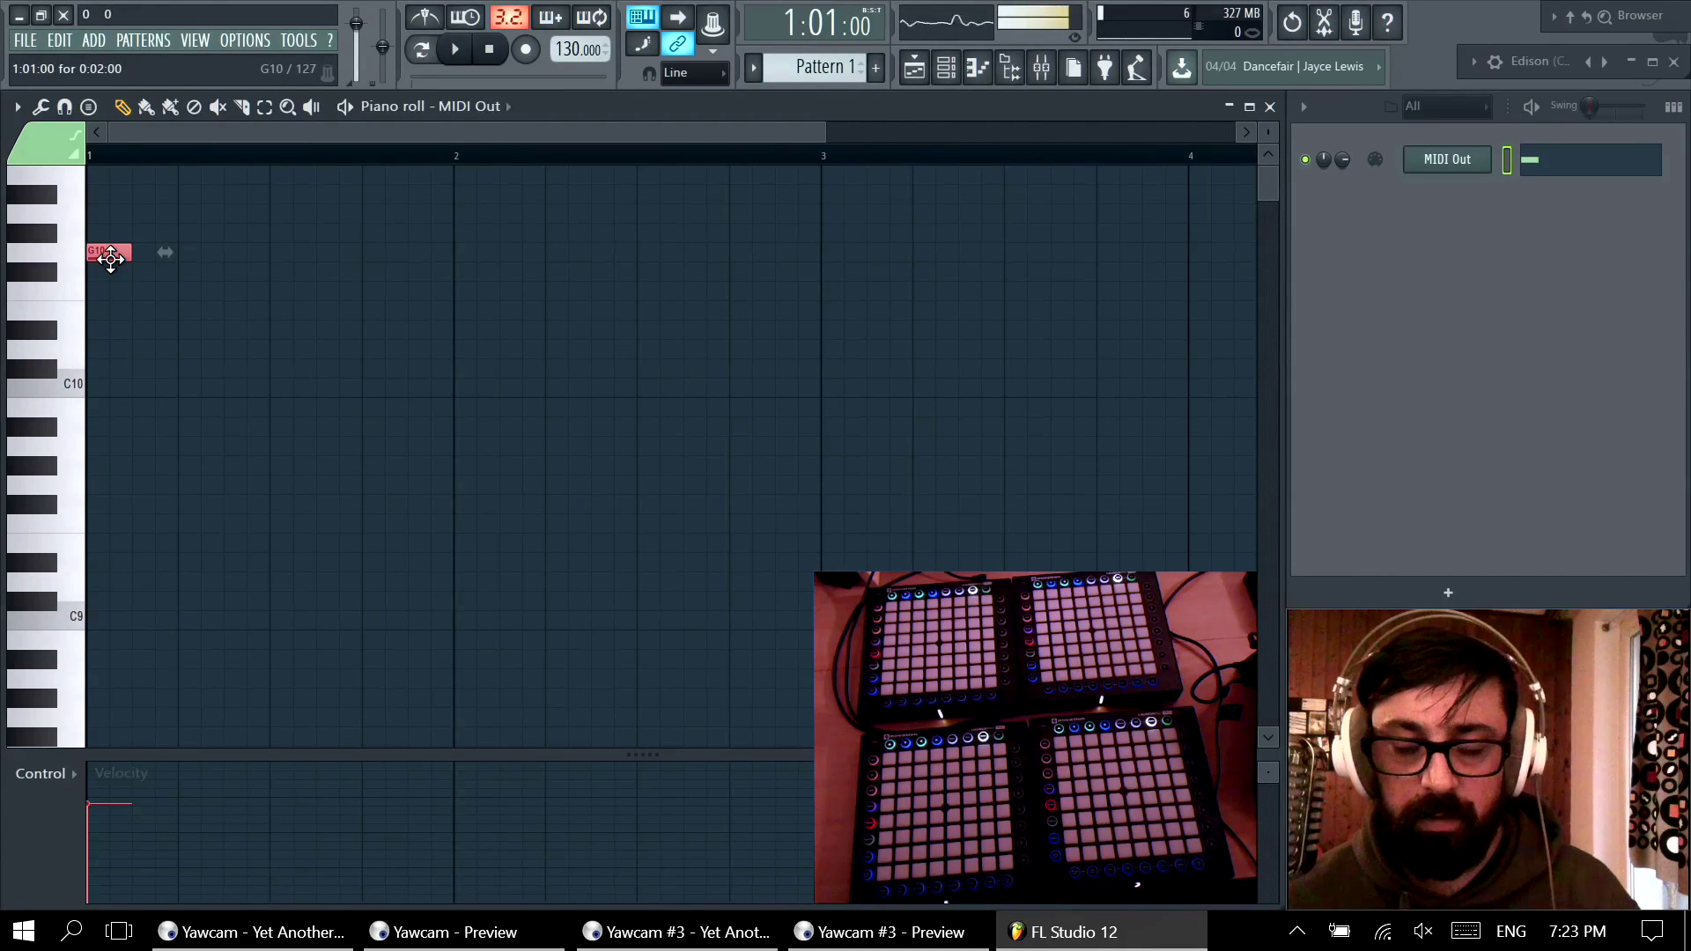
click(132, 339)
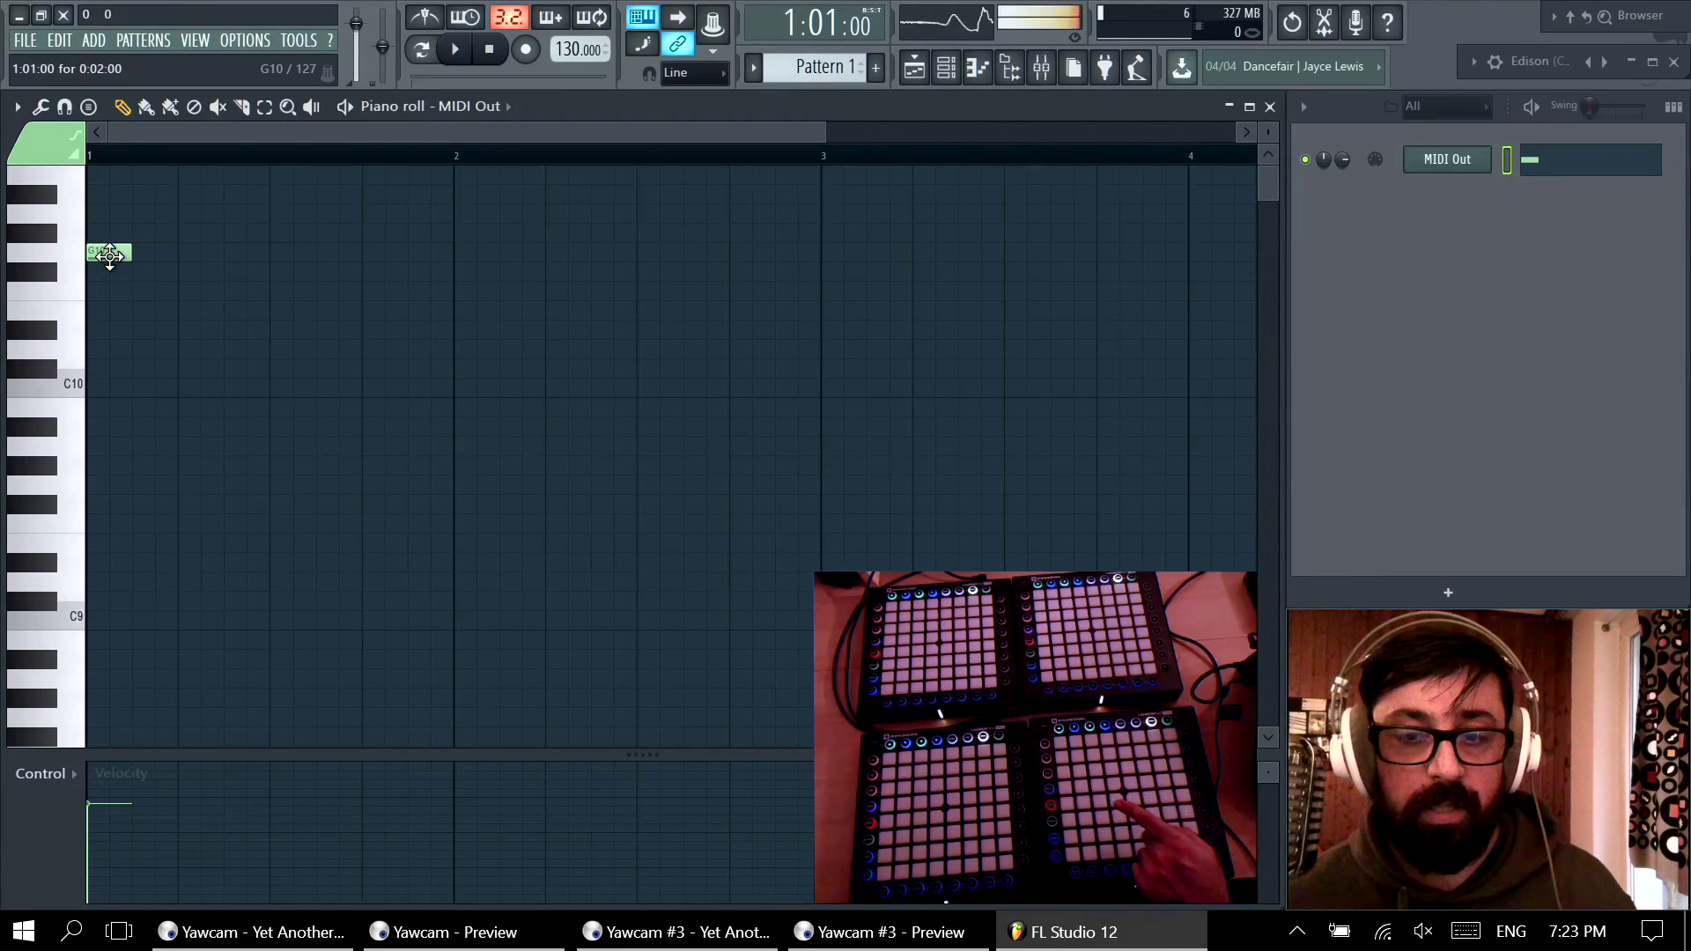
click(110, 257)
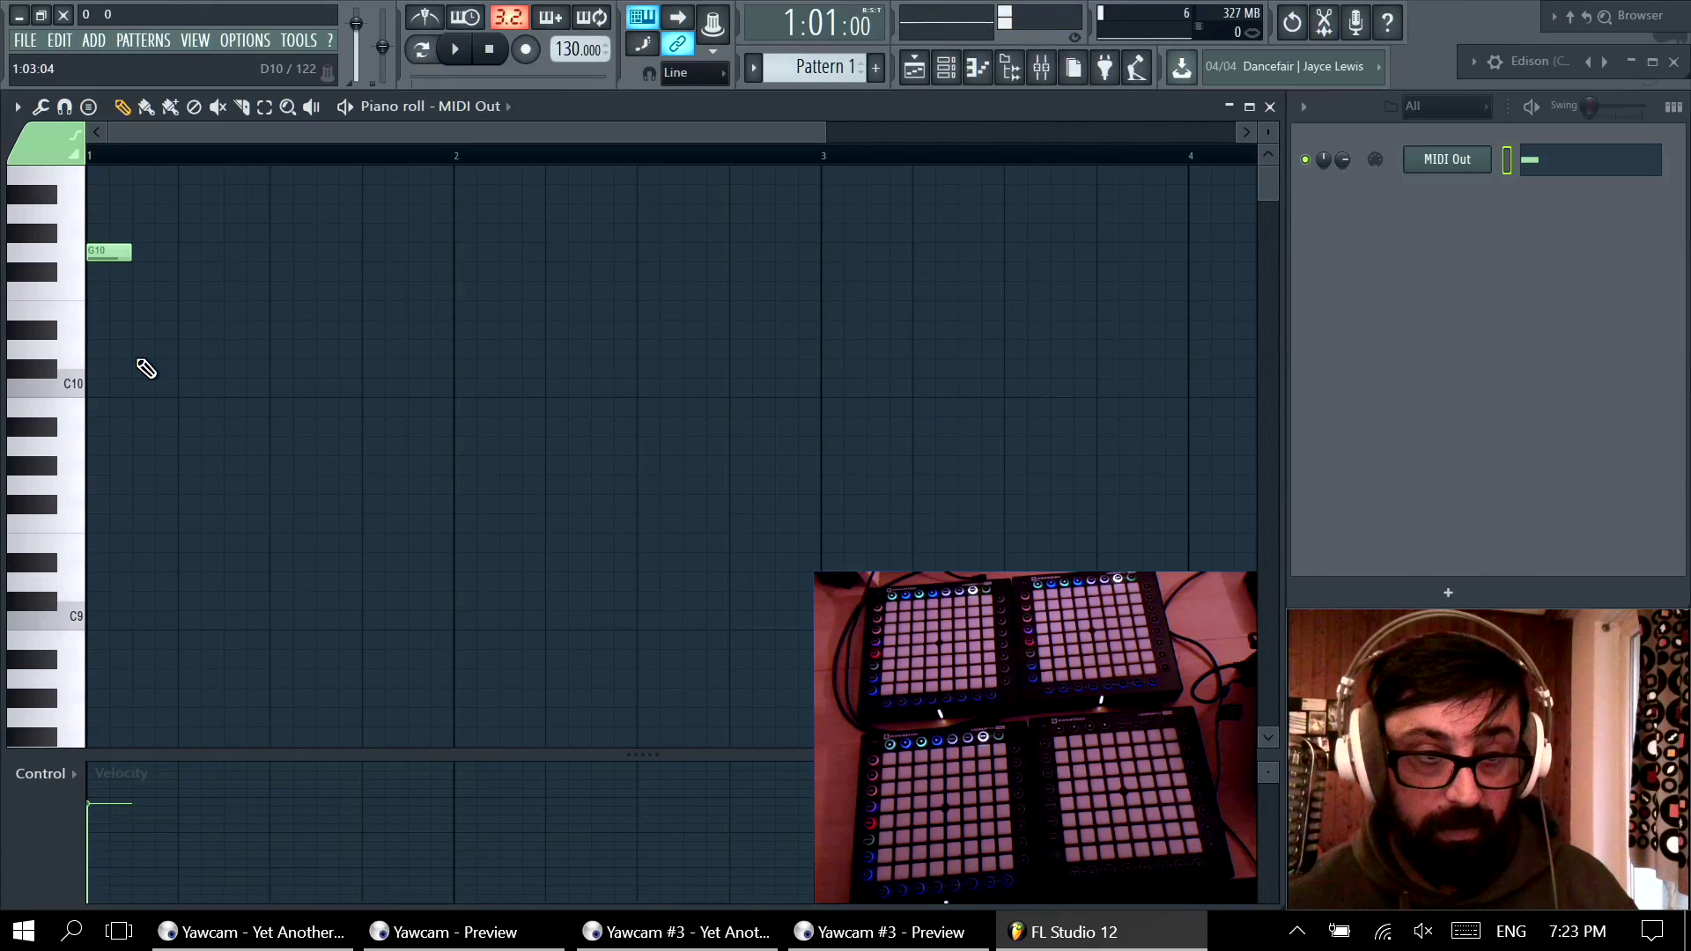
Step: Raise the G10 note's velocity close to maximum, trigger it, and place and delete a trial D#10 note
drag(128, 797, 123, 762)
click(109, 251)
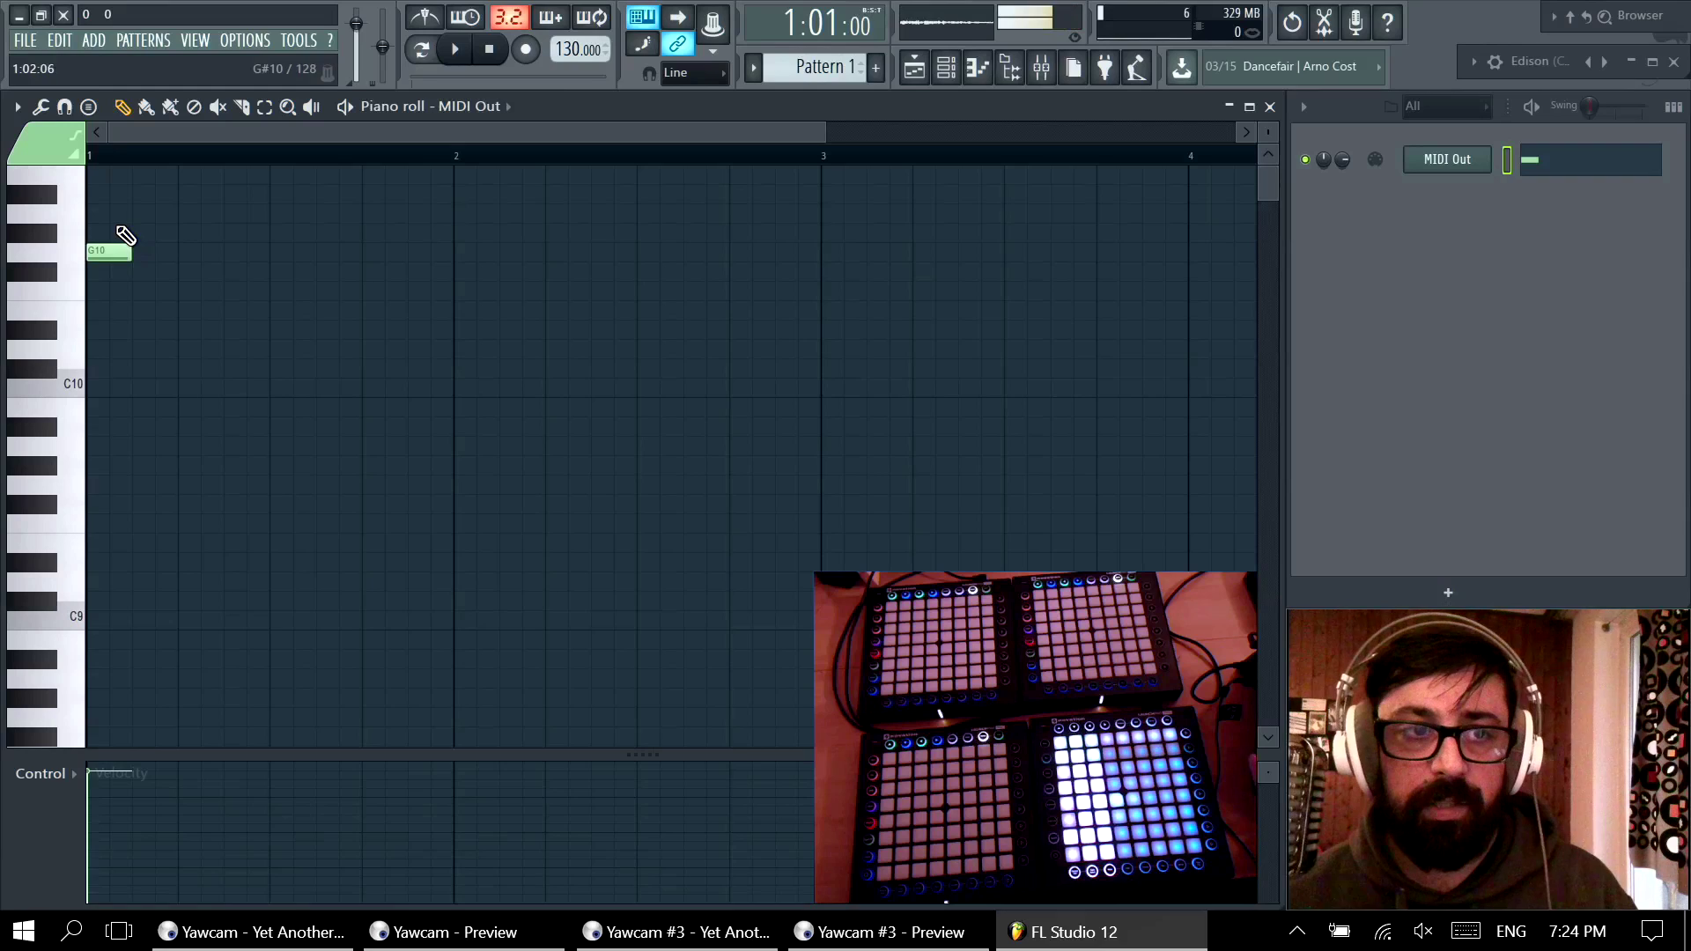
click(182, 332)
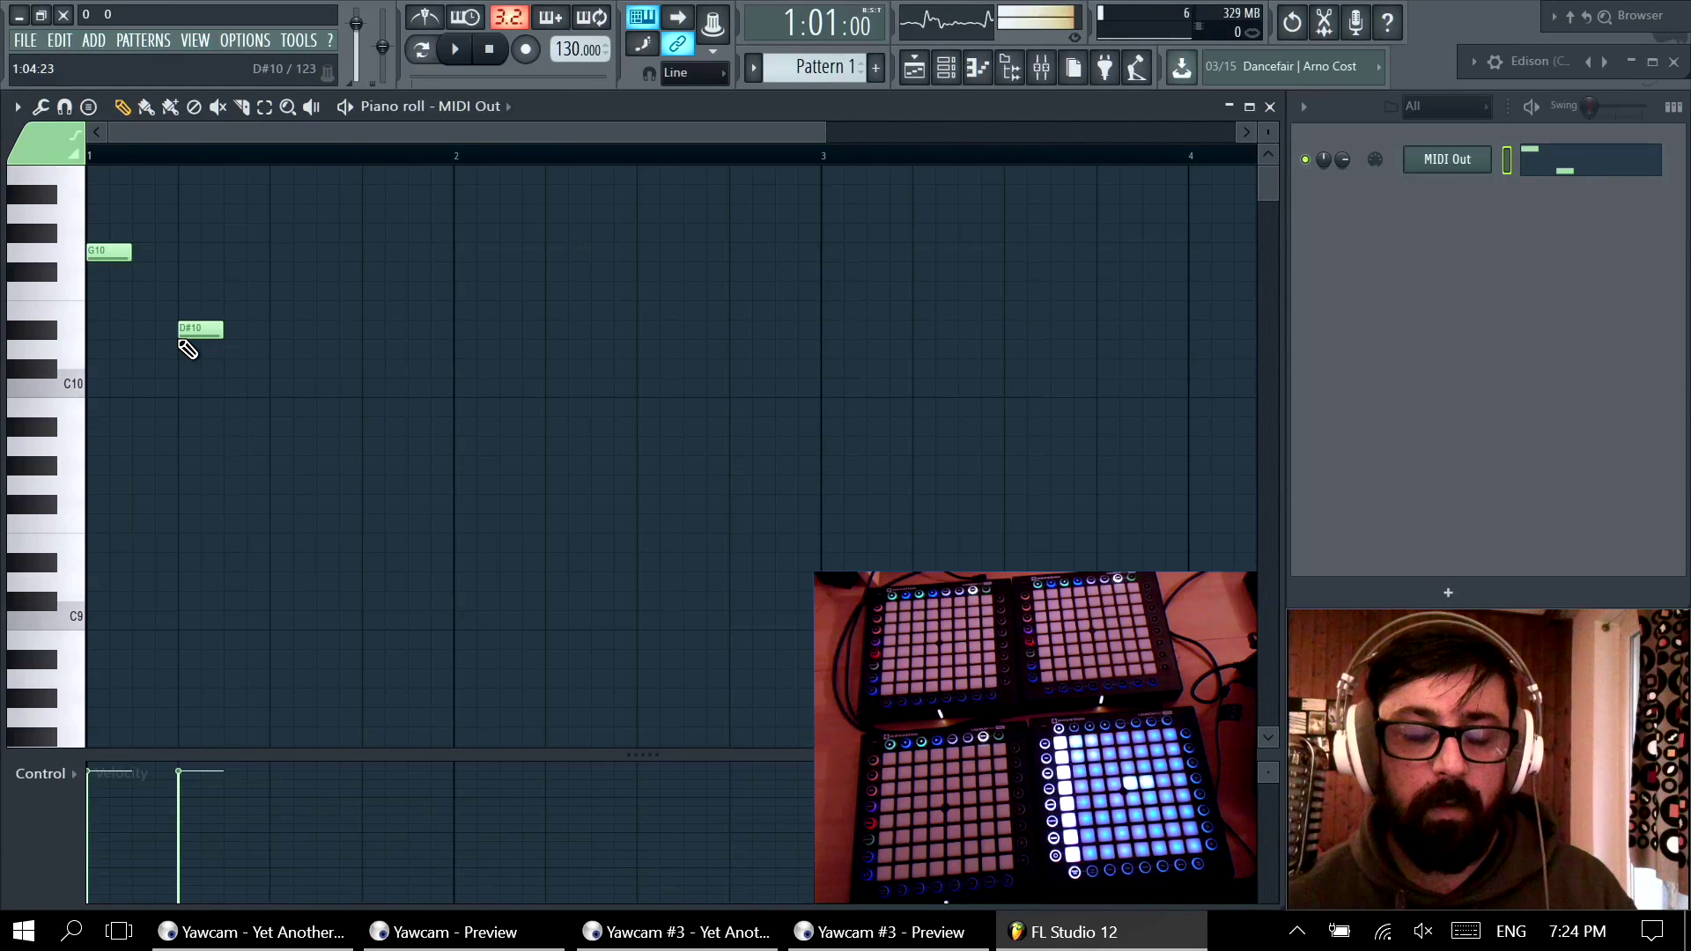
right_click(196, 330)
Step: Lower the G10 note's velocity, trigger it to switch the Launchpad's mode, and delete the note
click(129, 250)
scroll(160, 335, down, 2)
click(115, 254)
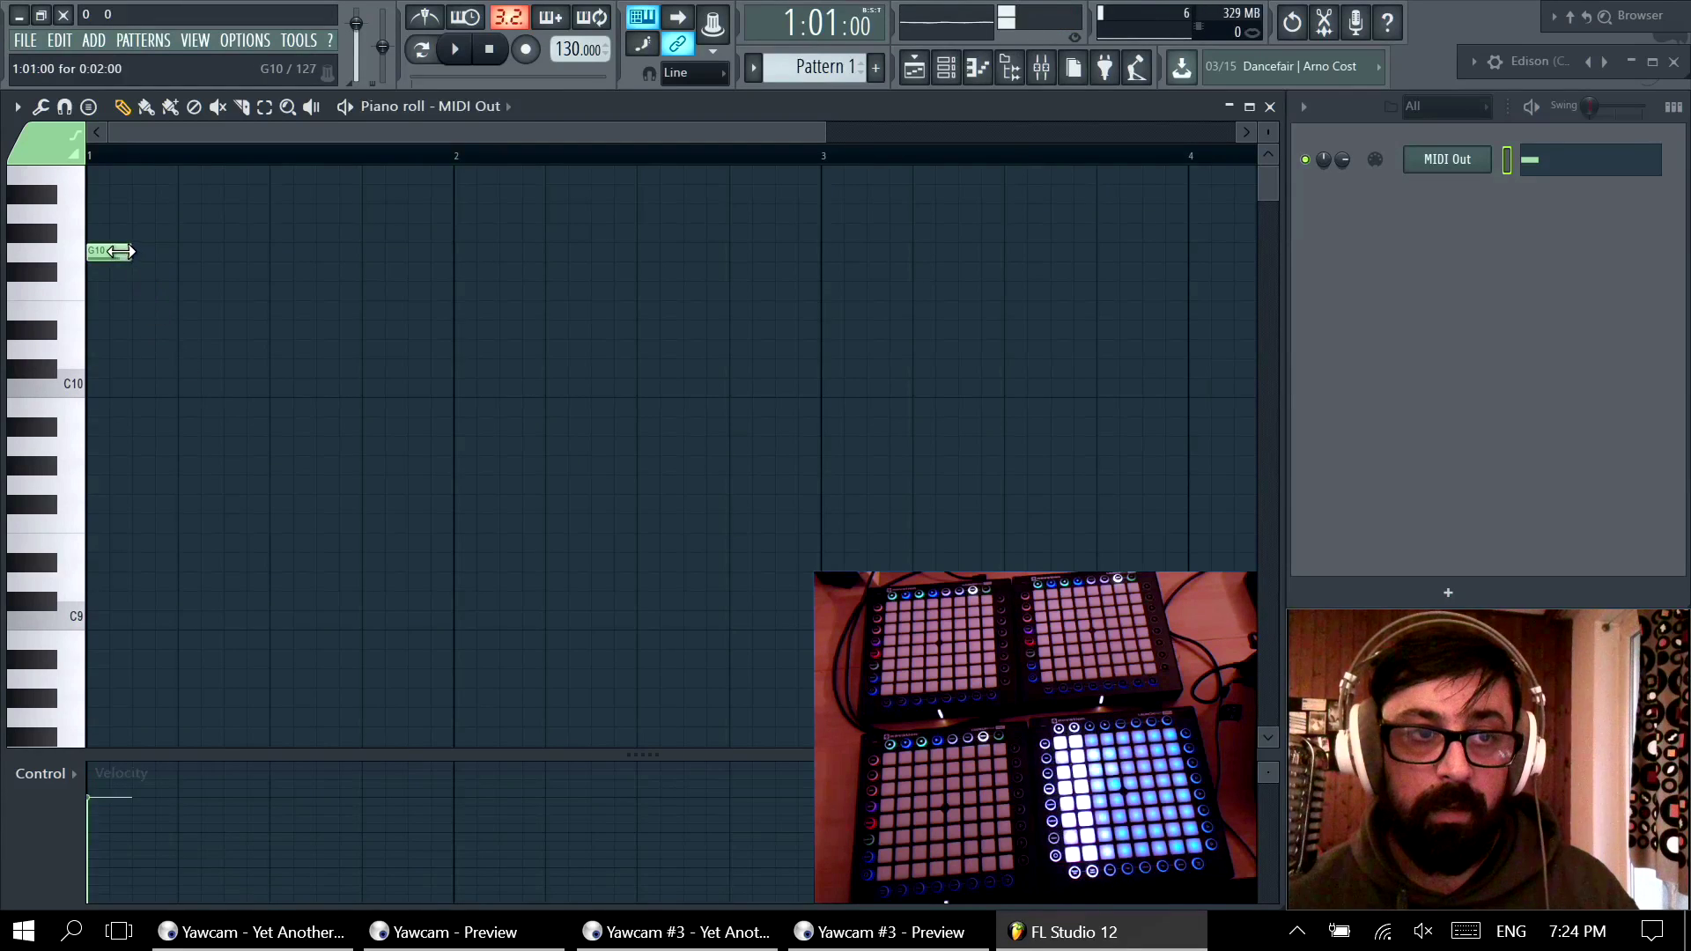
click(121, 800)
click(113, 253)
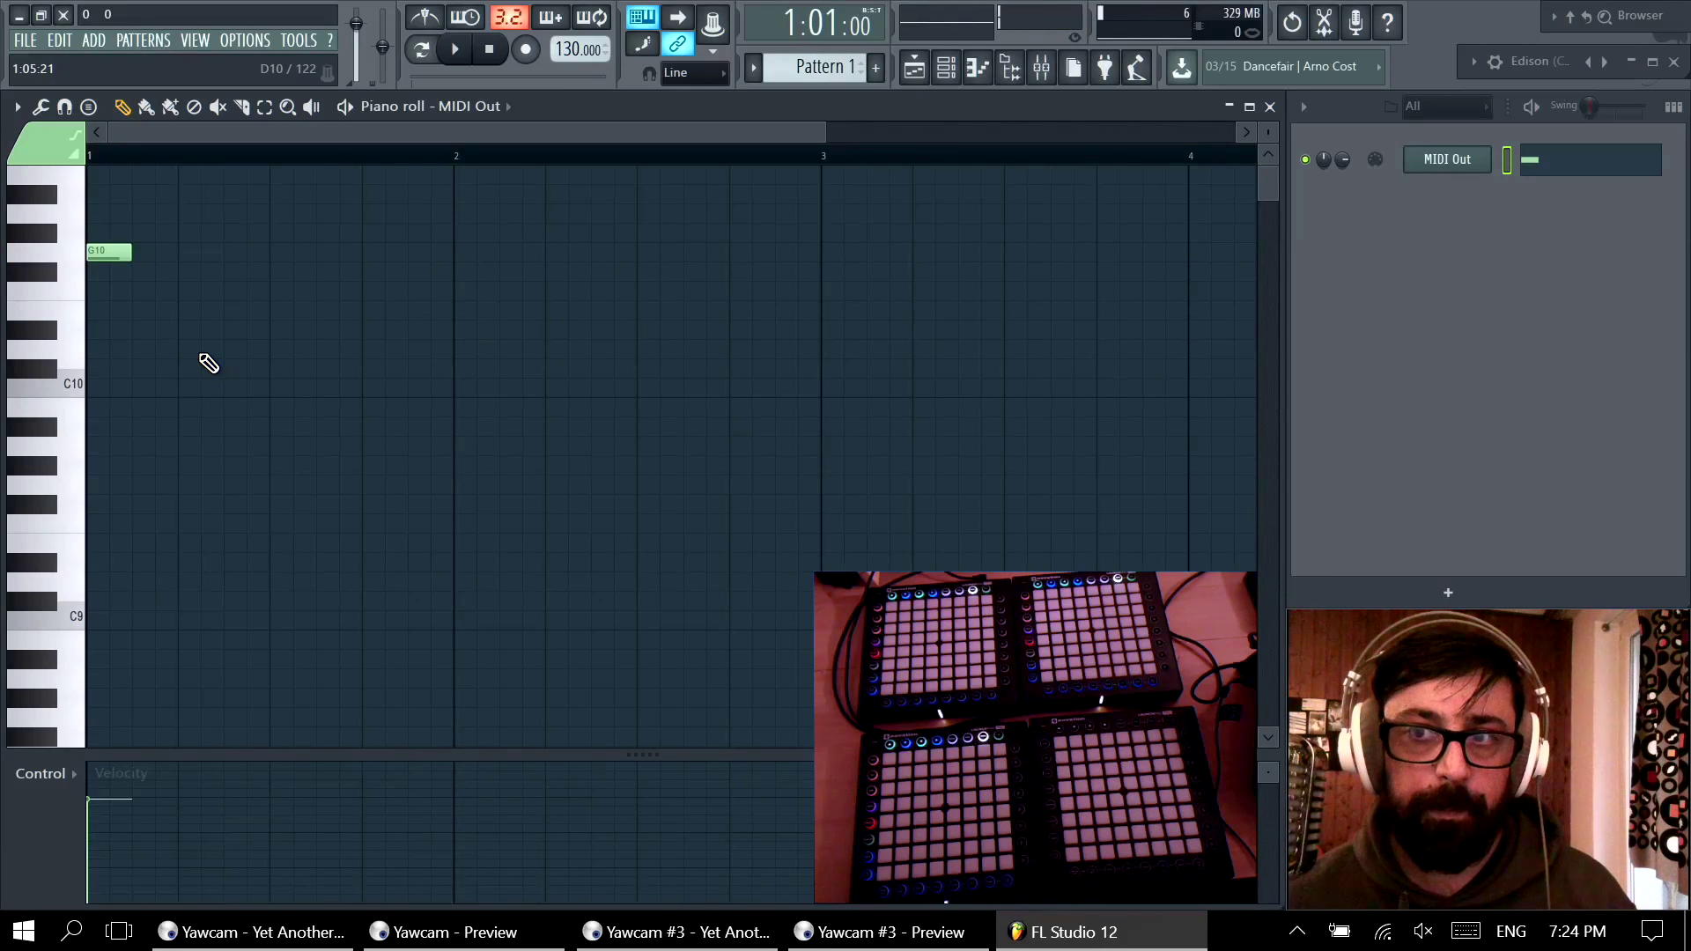
right_click(138, 251)
Step: Place a trial F#9 note near the pattern's start, move it to lower pitches and delete it
scroll(205, 463, down, 4)
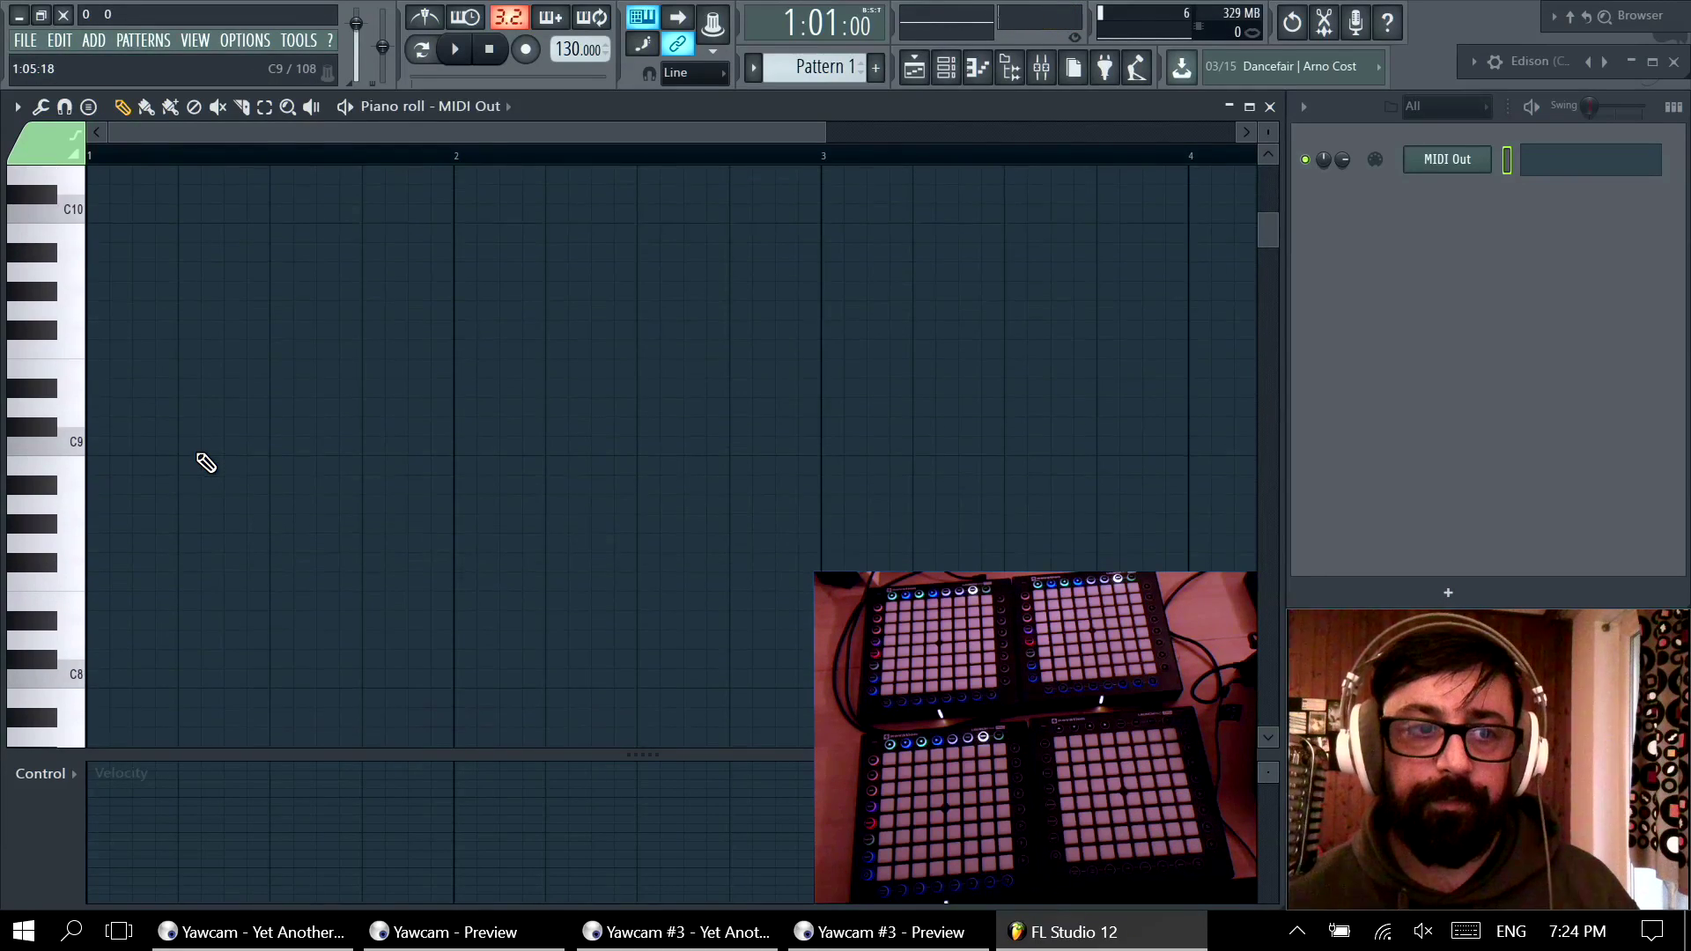
click(119, 336)
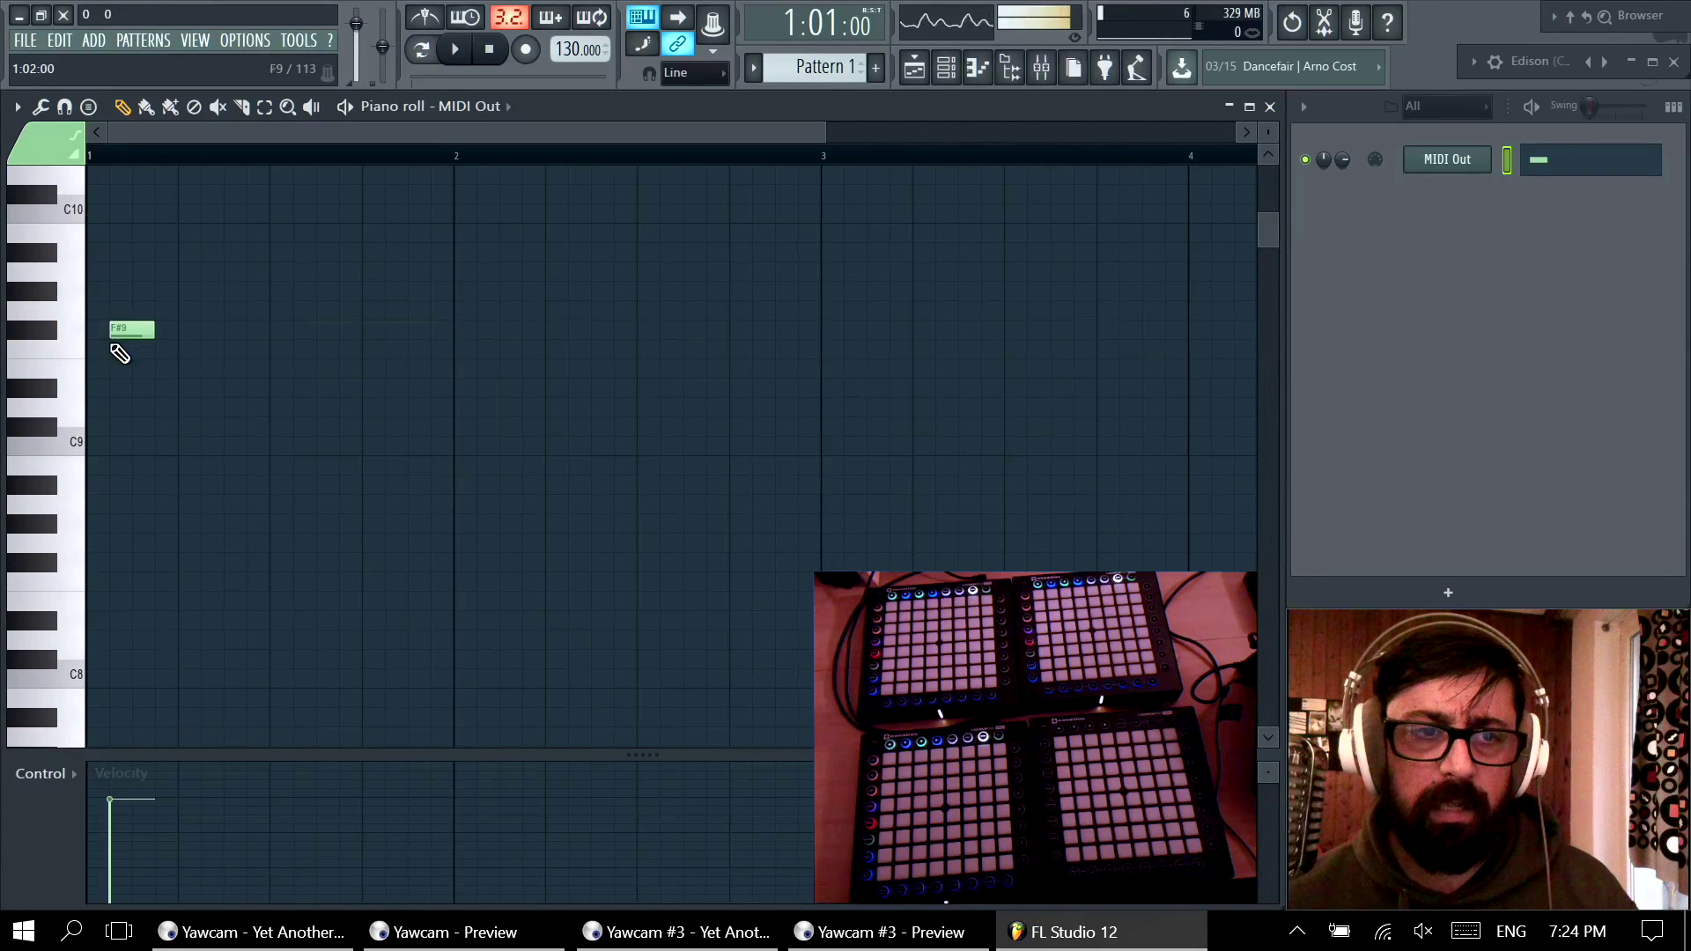
mouse_move(124, 336)
mouse_down()
mouse_move(136, 570)
mouse_move(133, 705)
mouse_move(128, 429)
mouse_move(113, 891)
mouse_move(106, 616)
mouse_move(122, 438)
mouse_move(125, 609)
mouse_move(147, 371)
mouse_move(165, 627)
mouse_move(203, 596)
mouse_up()
right_click(202, 598)
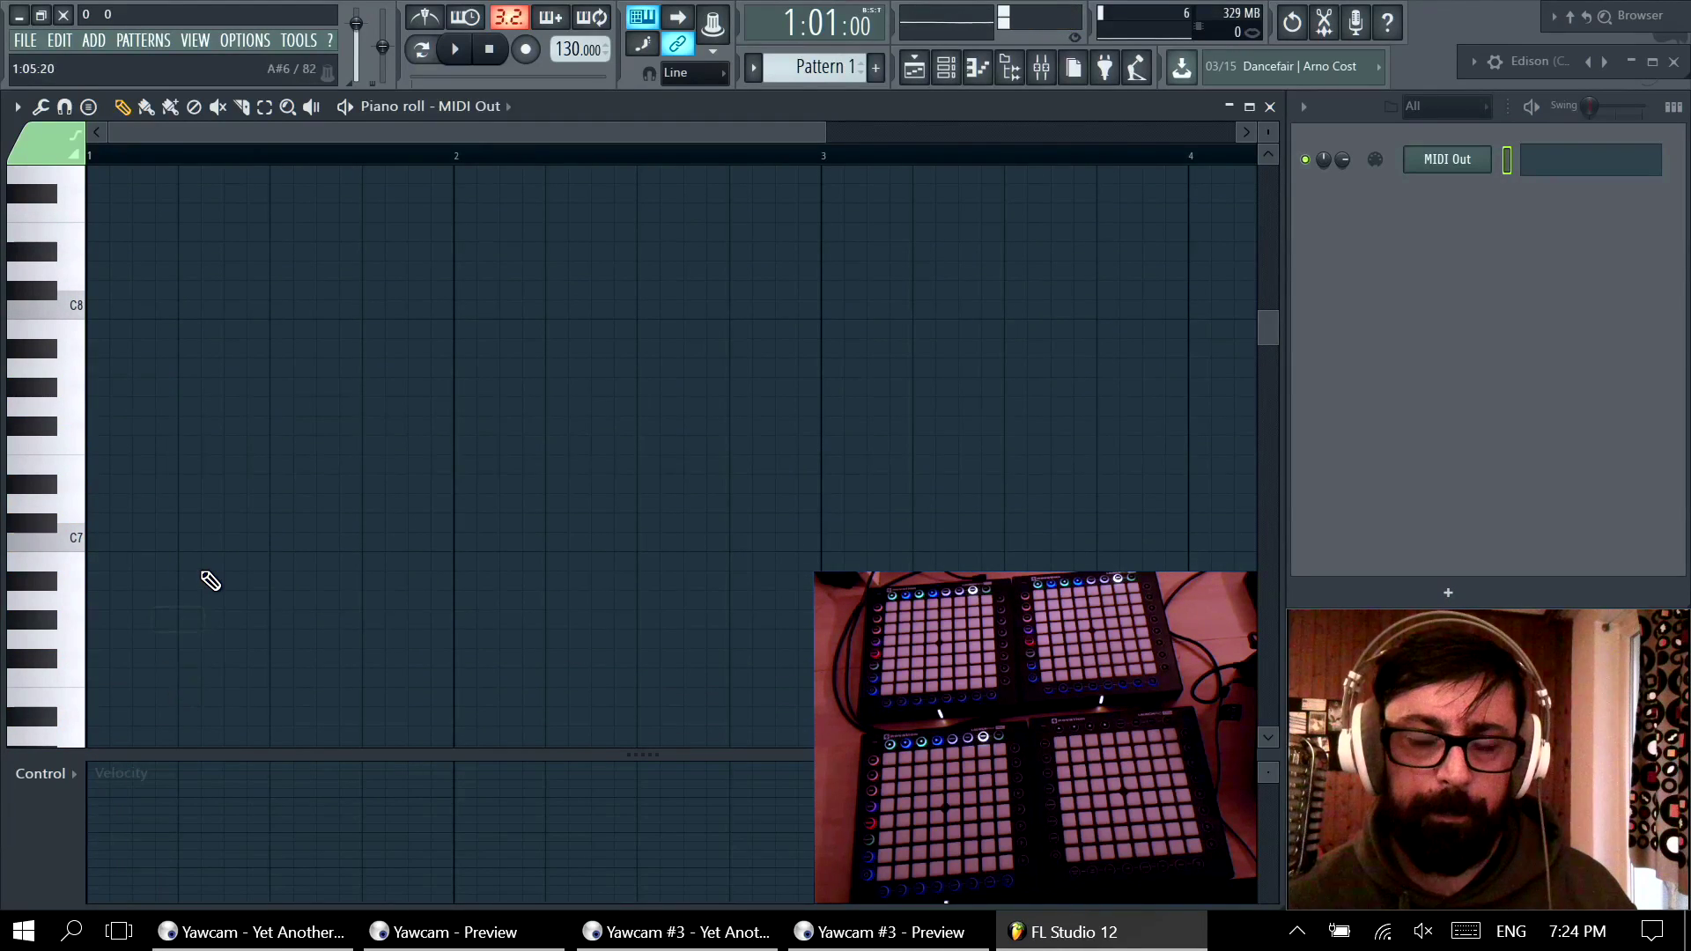
scroll(208, 579, up, 6)
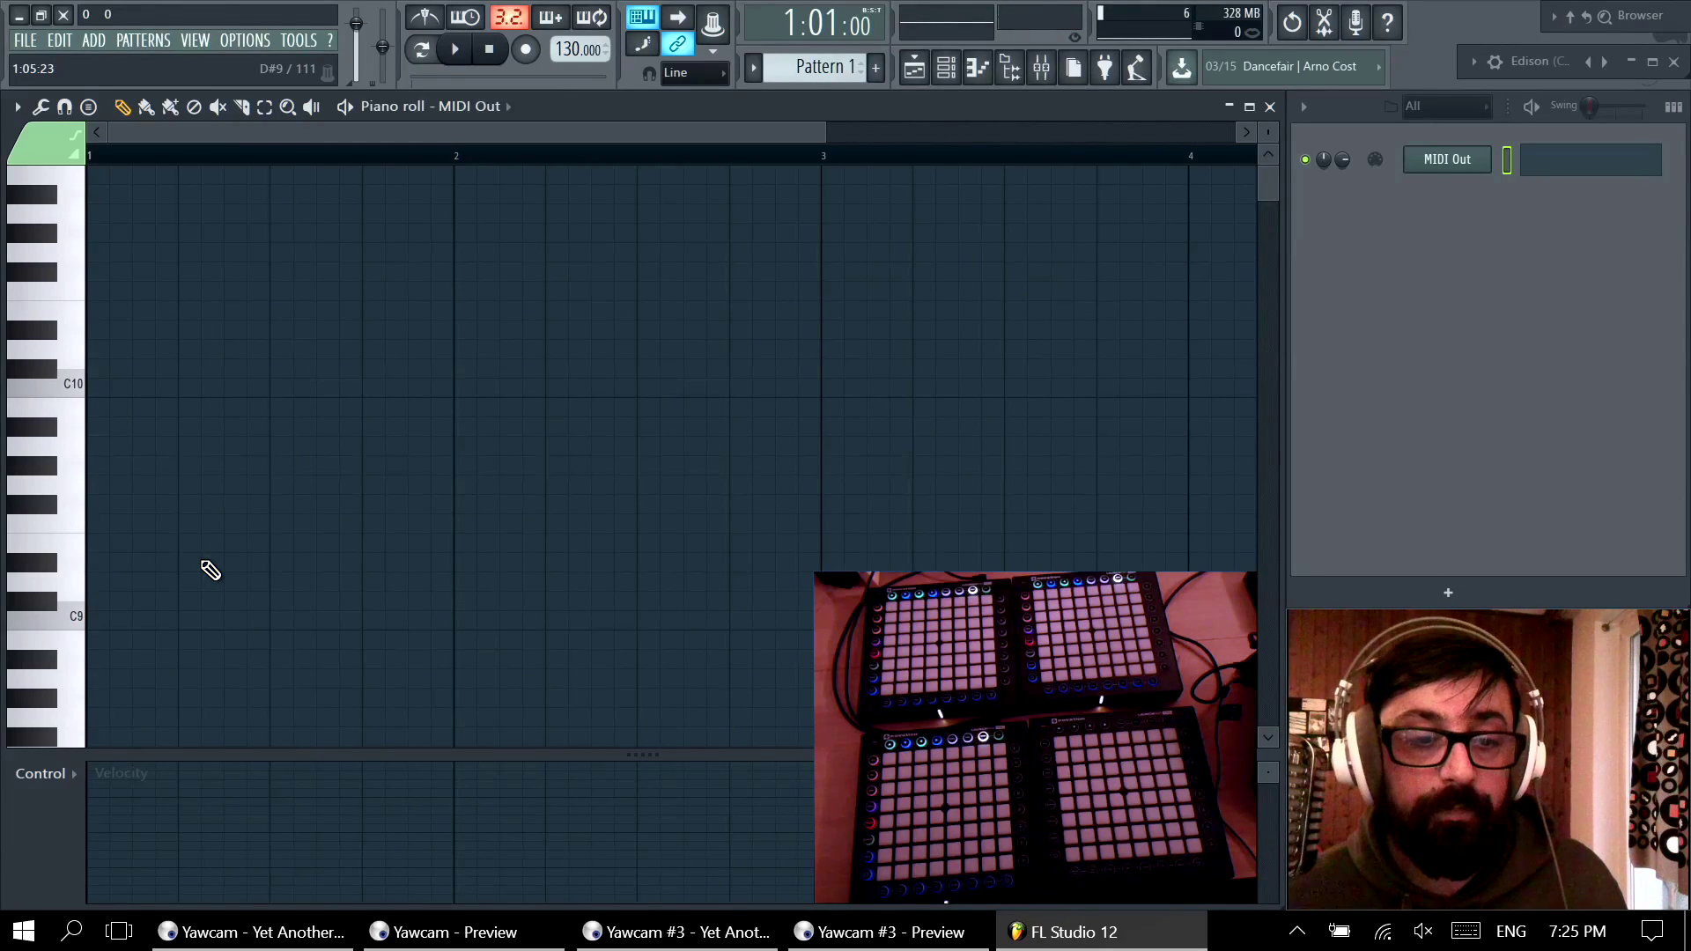
Step: Rename the MIDI Out channel as LP1 B
shift+click(1466, 167)
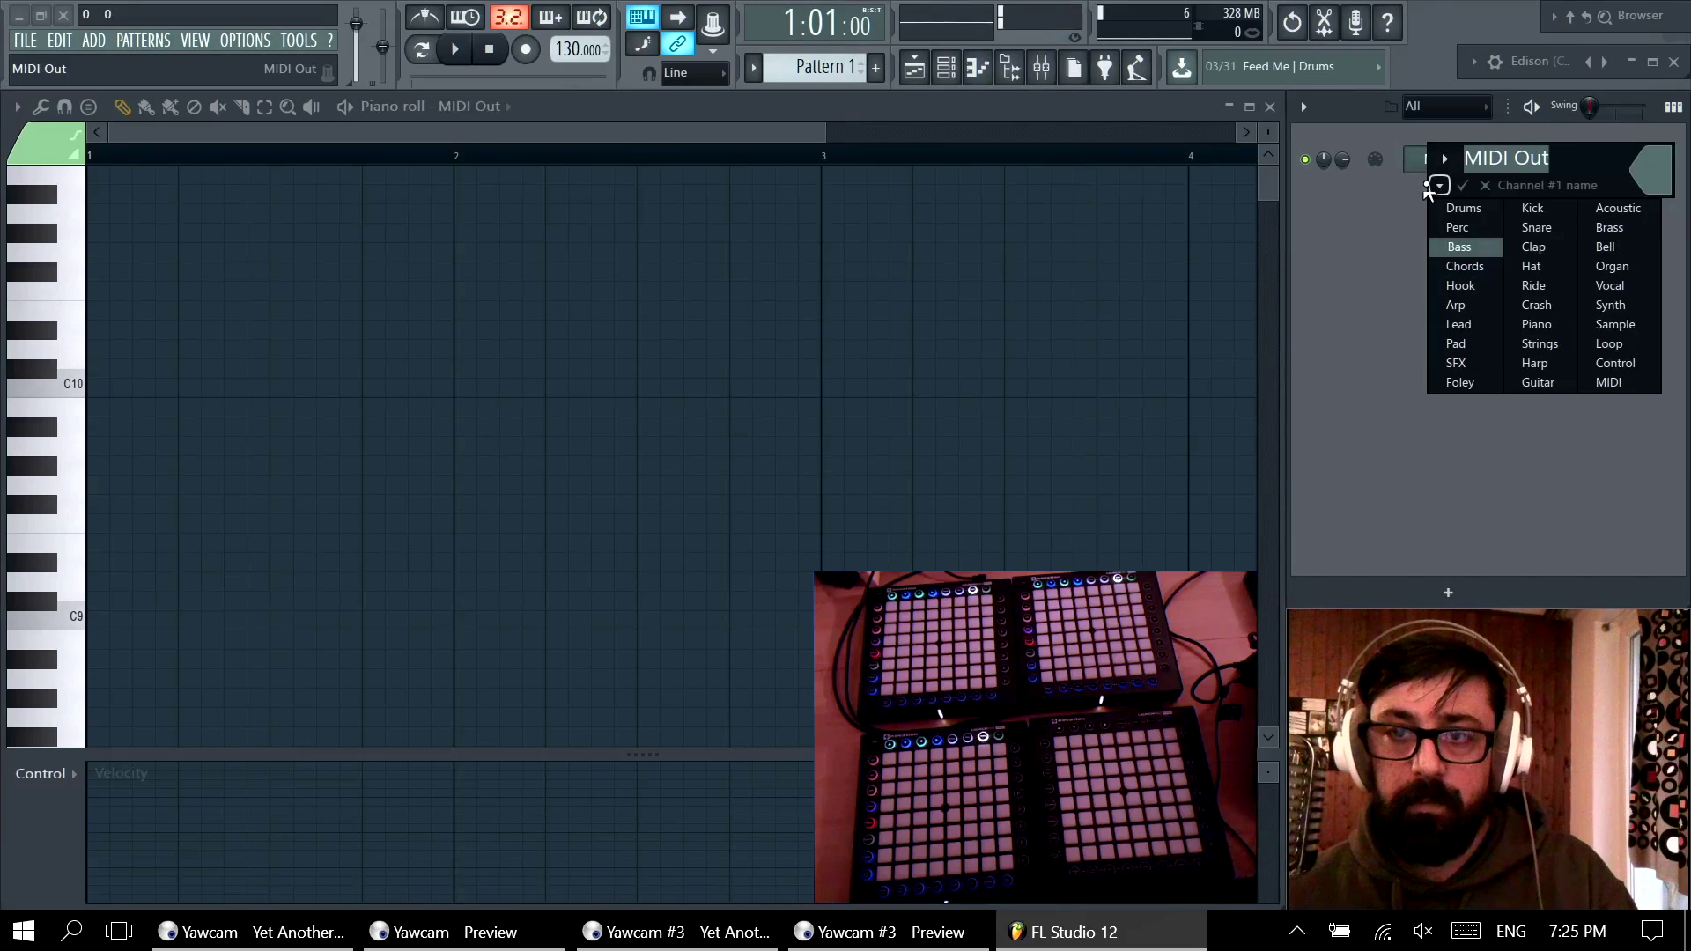
click(1516, 158)
drag(1555, 156, 1397, 168)
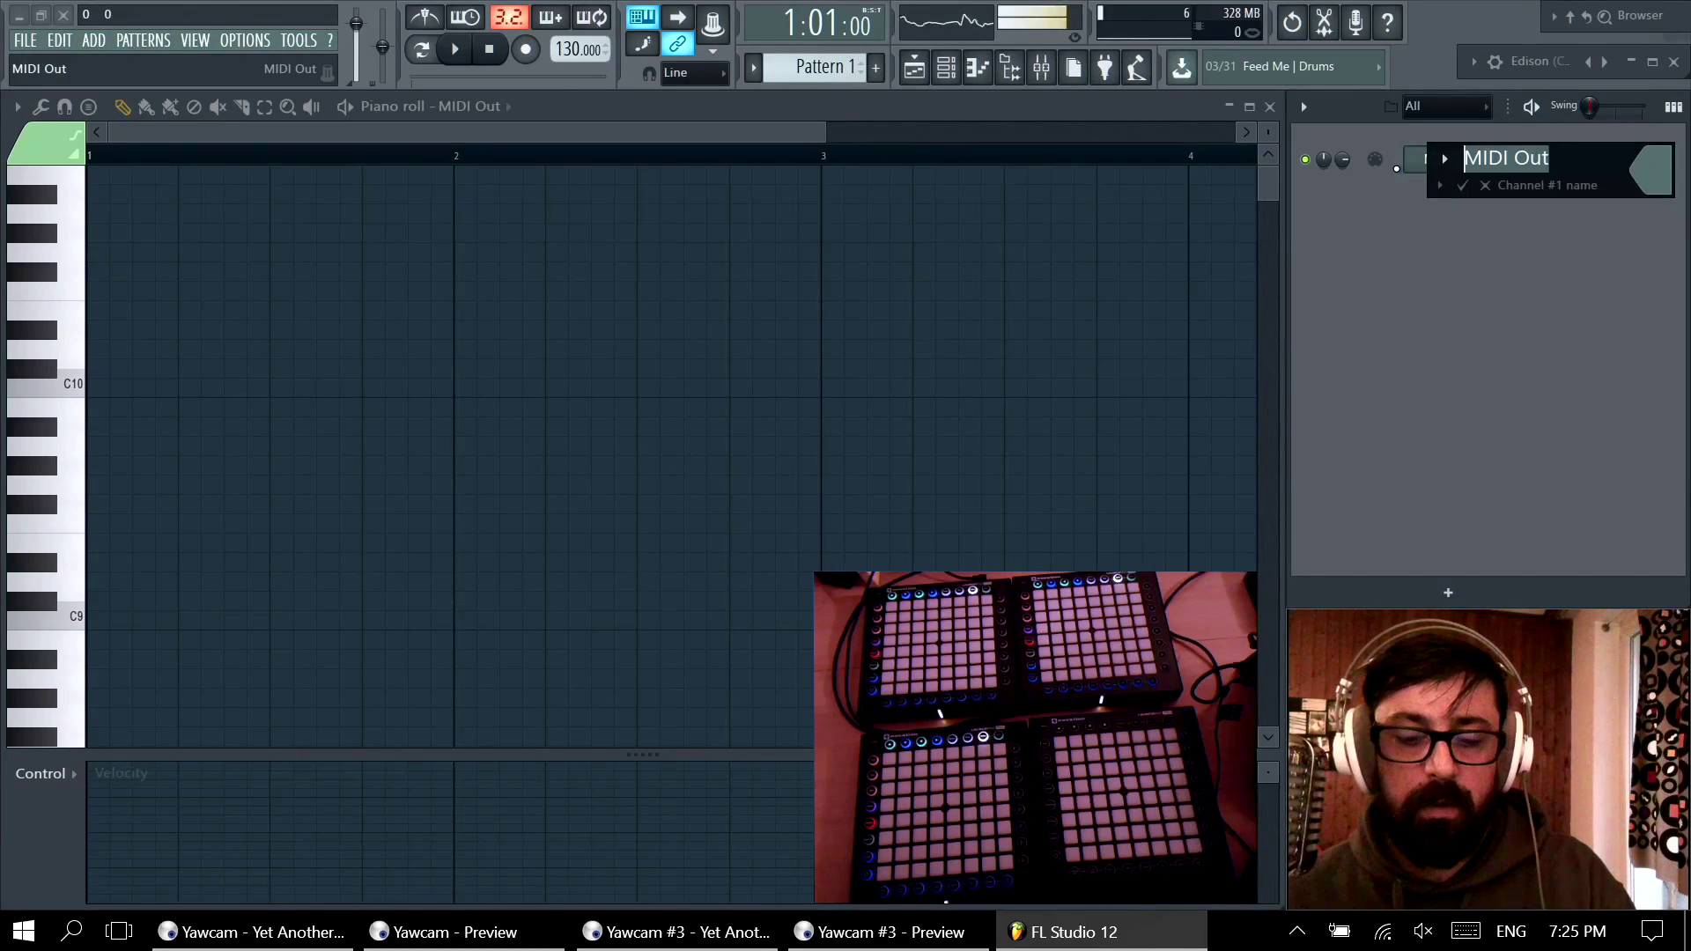
text(LP)
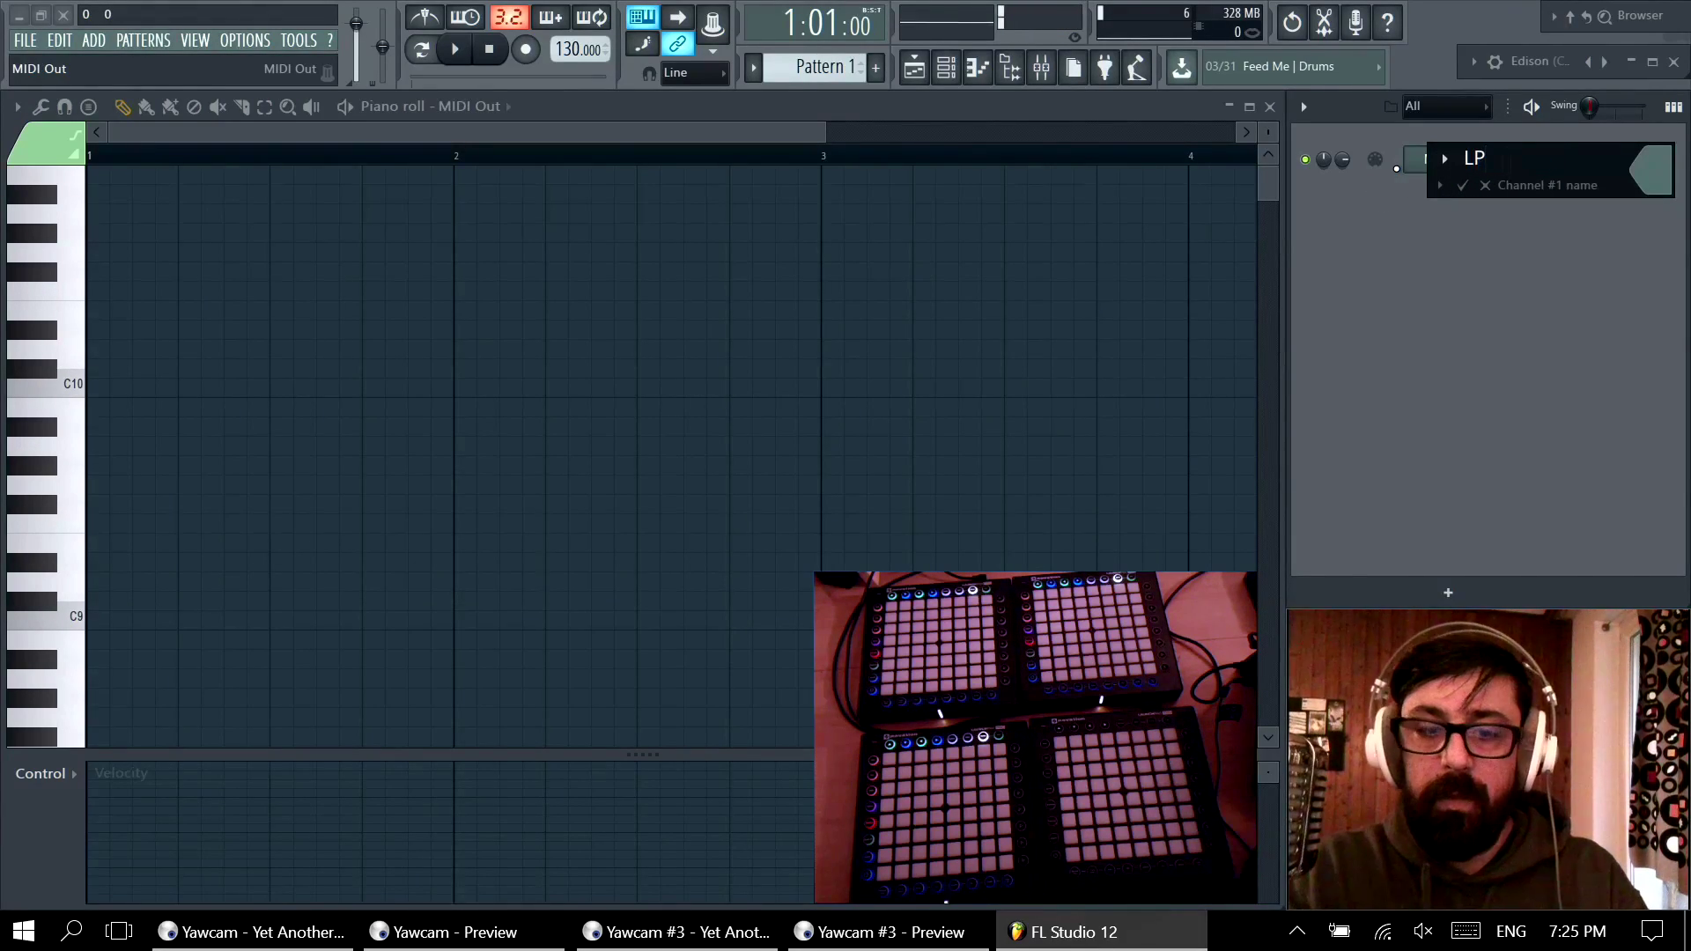
text(1 B)
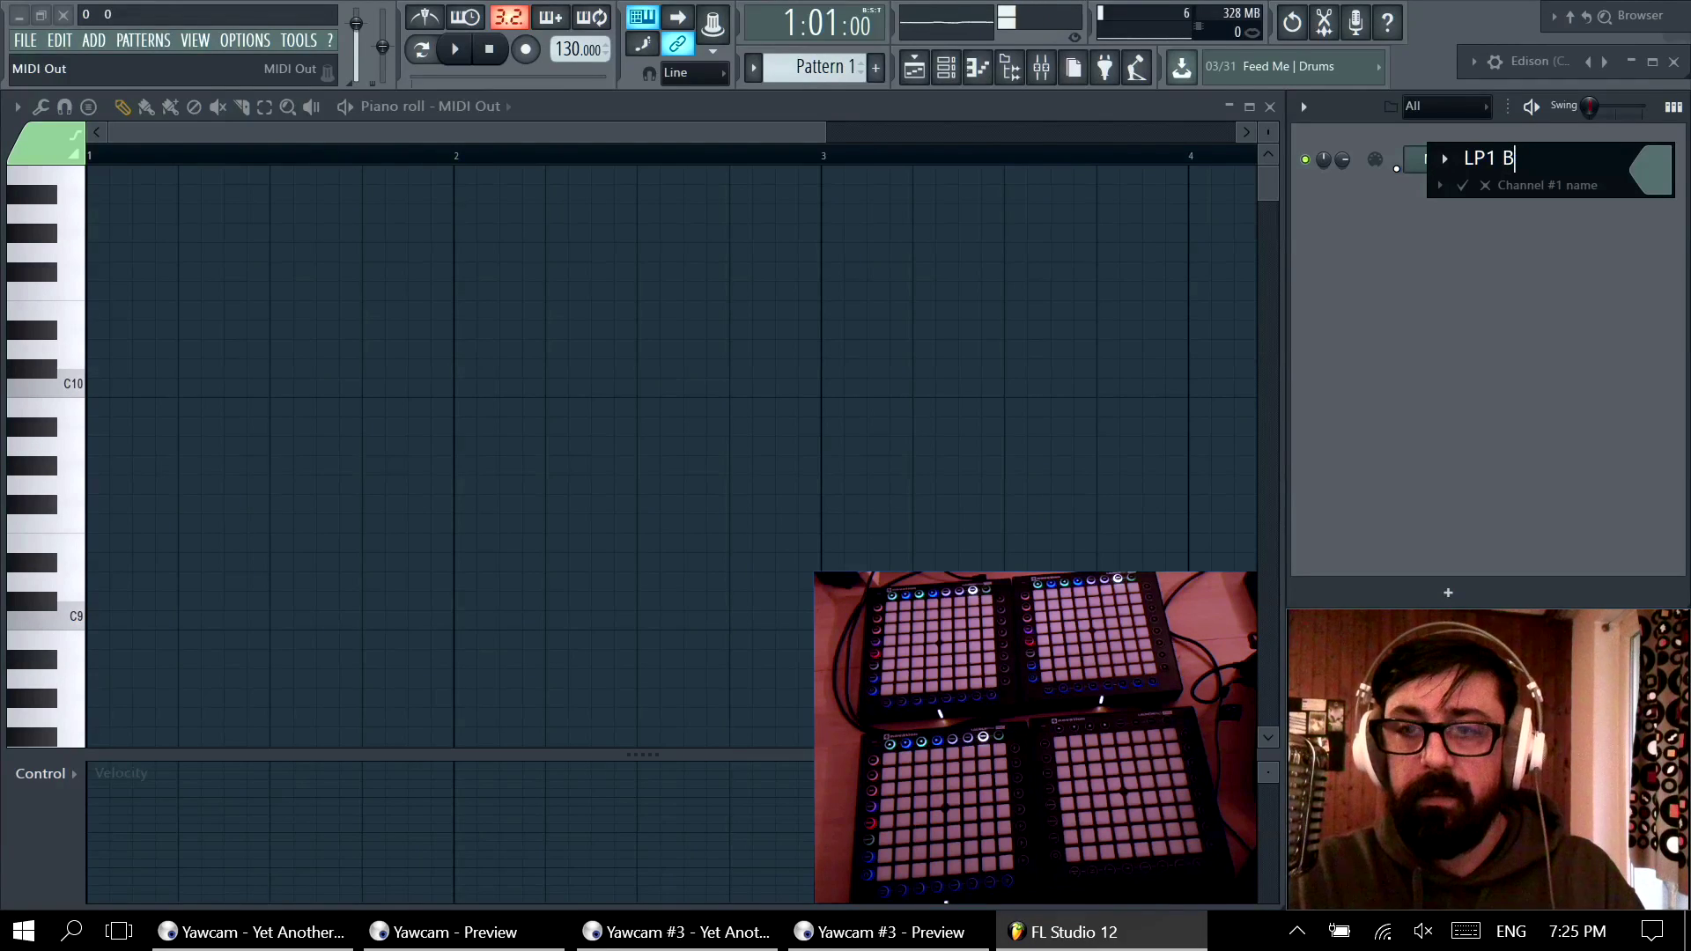
key(Return)
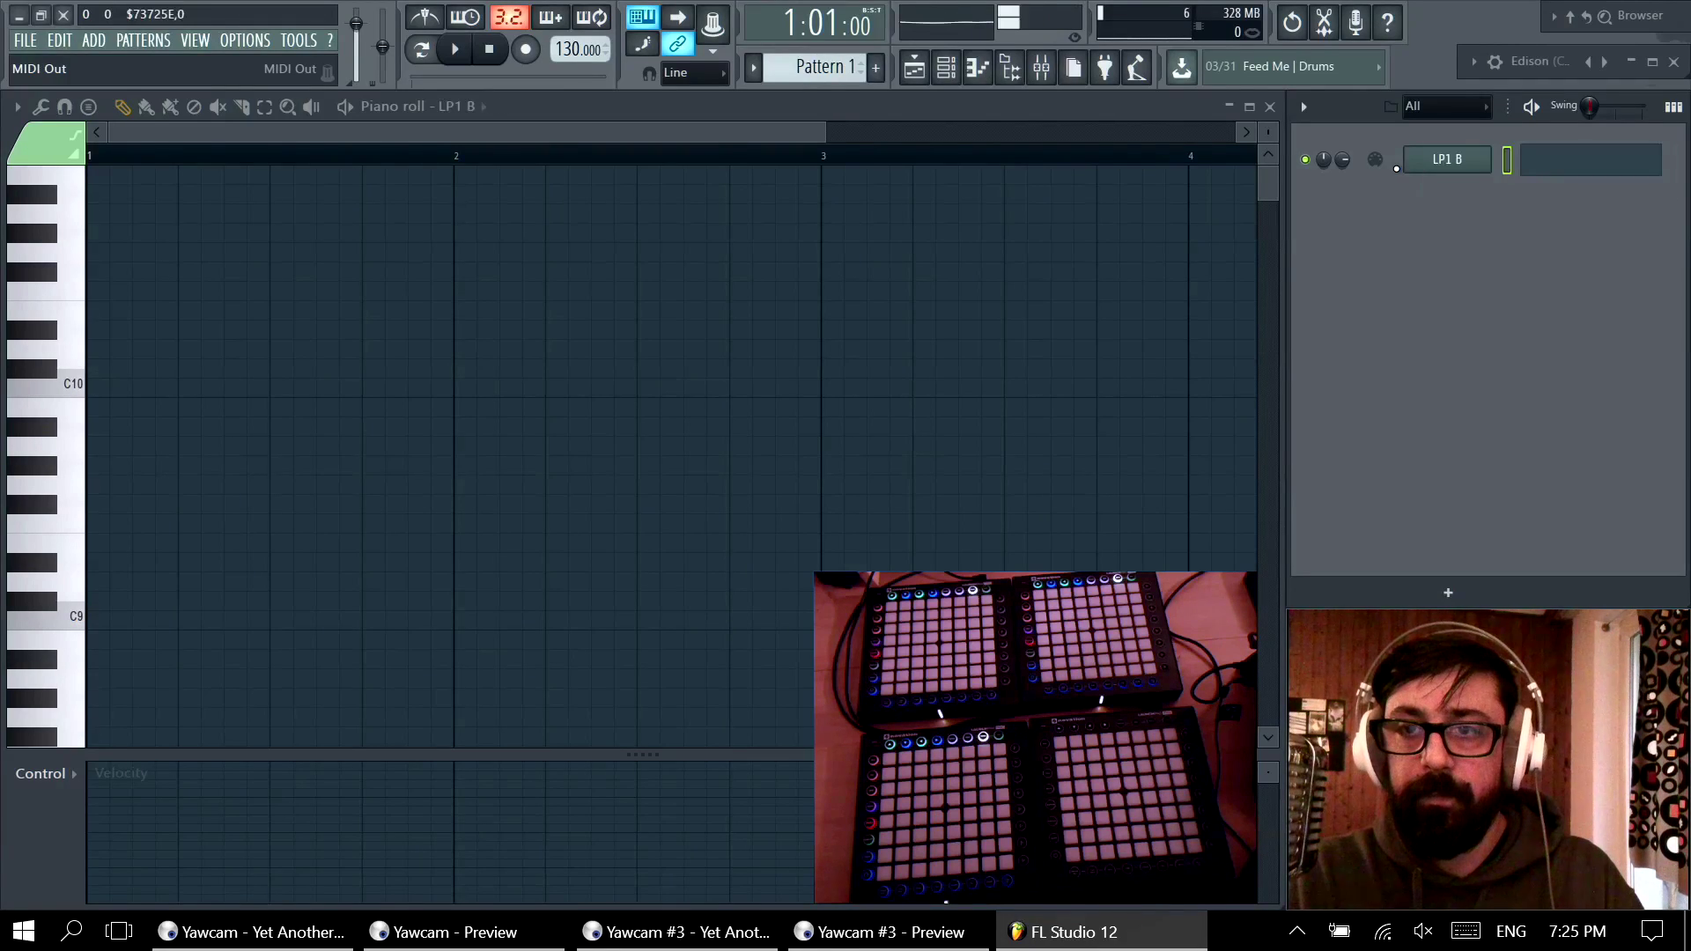
Step: Clone the LP1 B channel twice to get three MIDI Out channels
right_click(1465, 159)
click(1426, 319)
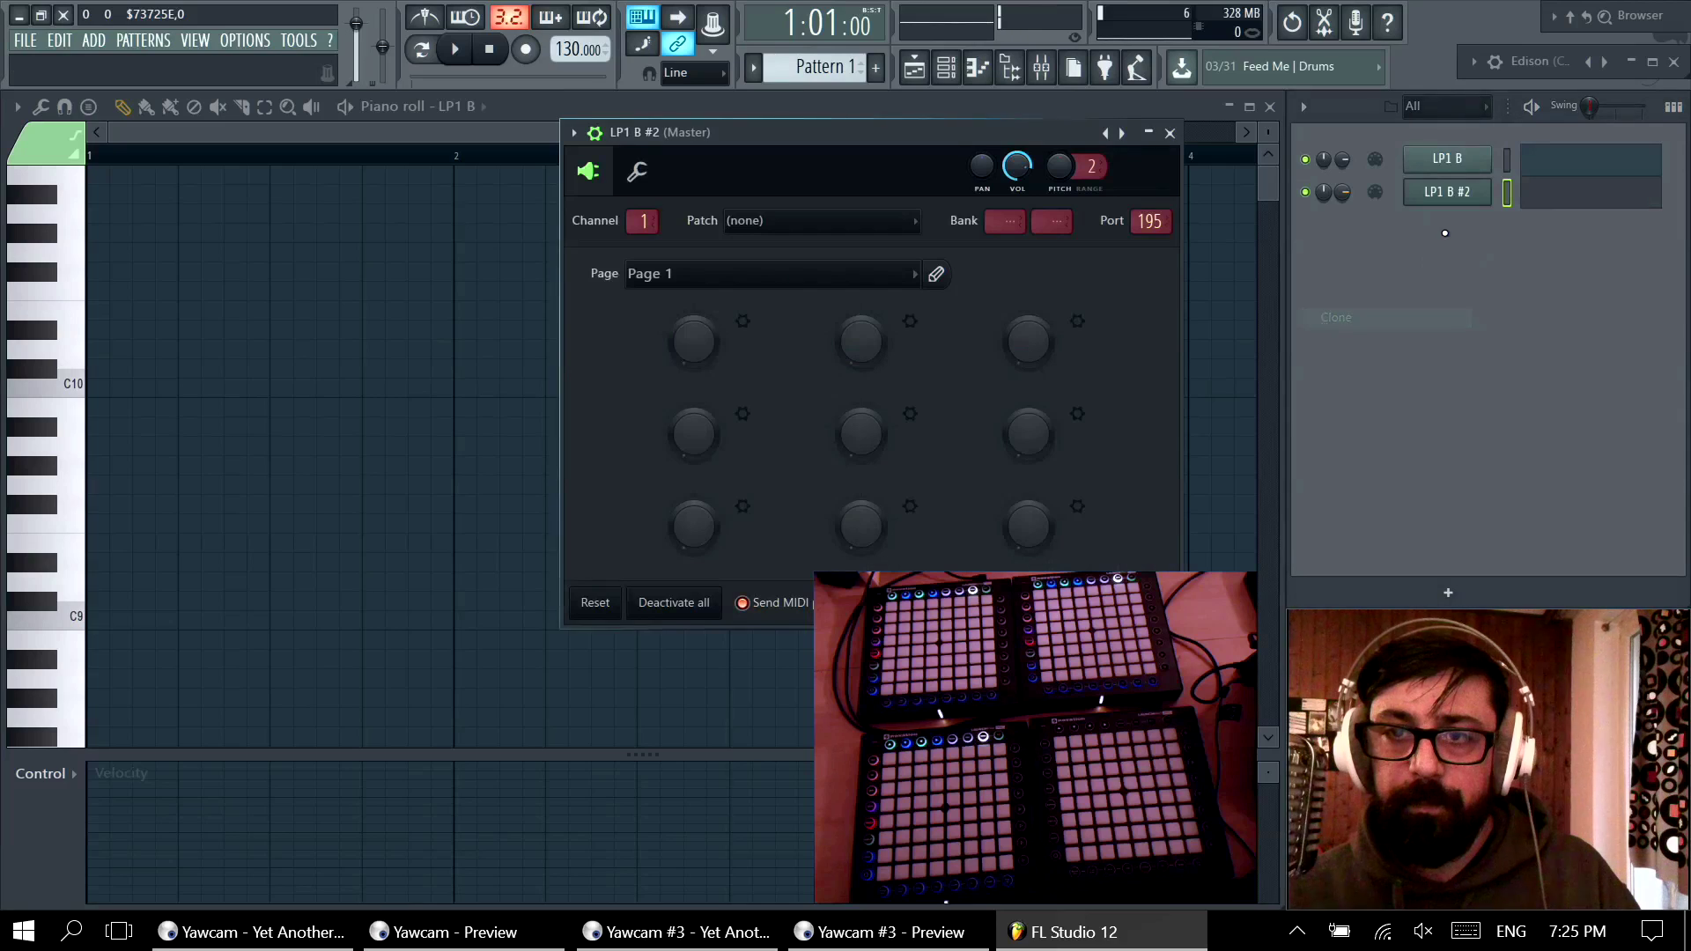
right_click(1446, 191)
click(1415, 350)
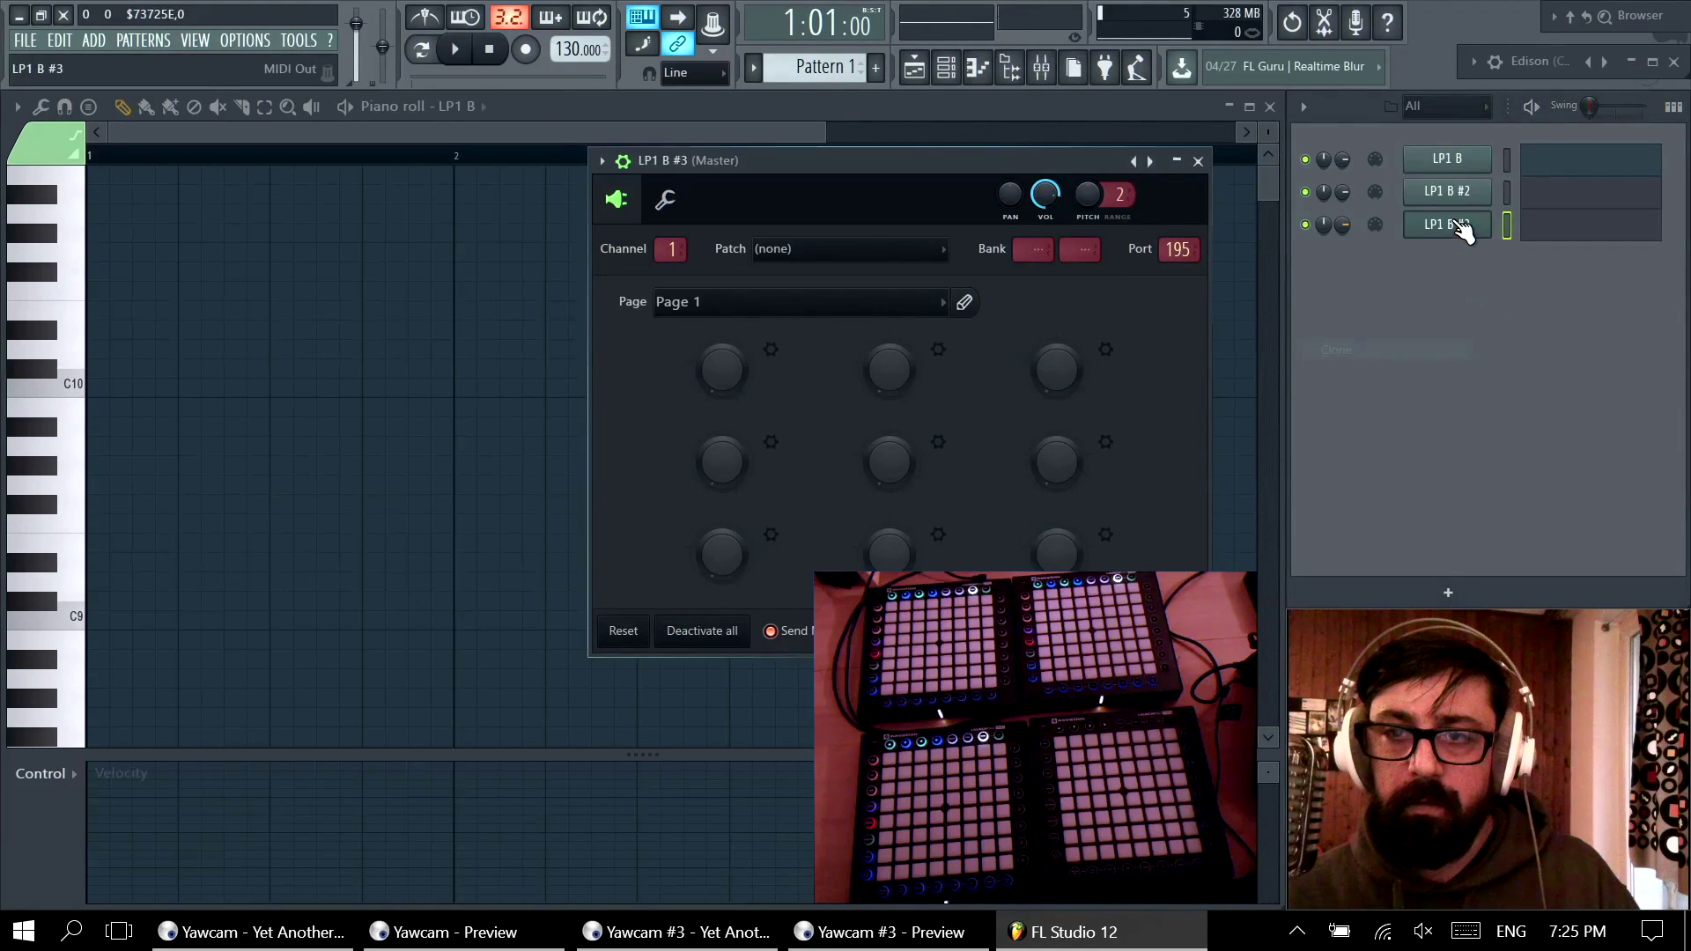
Step: Rename the second channel, LP1 B #2, as LP1 H
right_click(1456, 203)
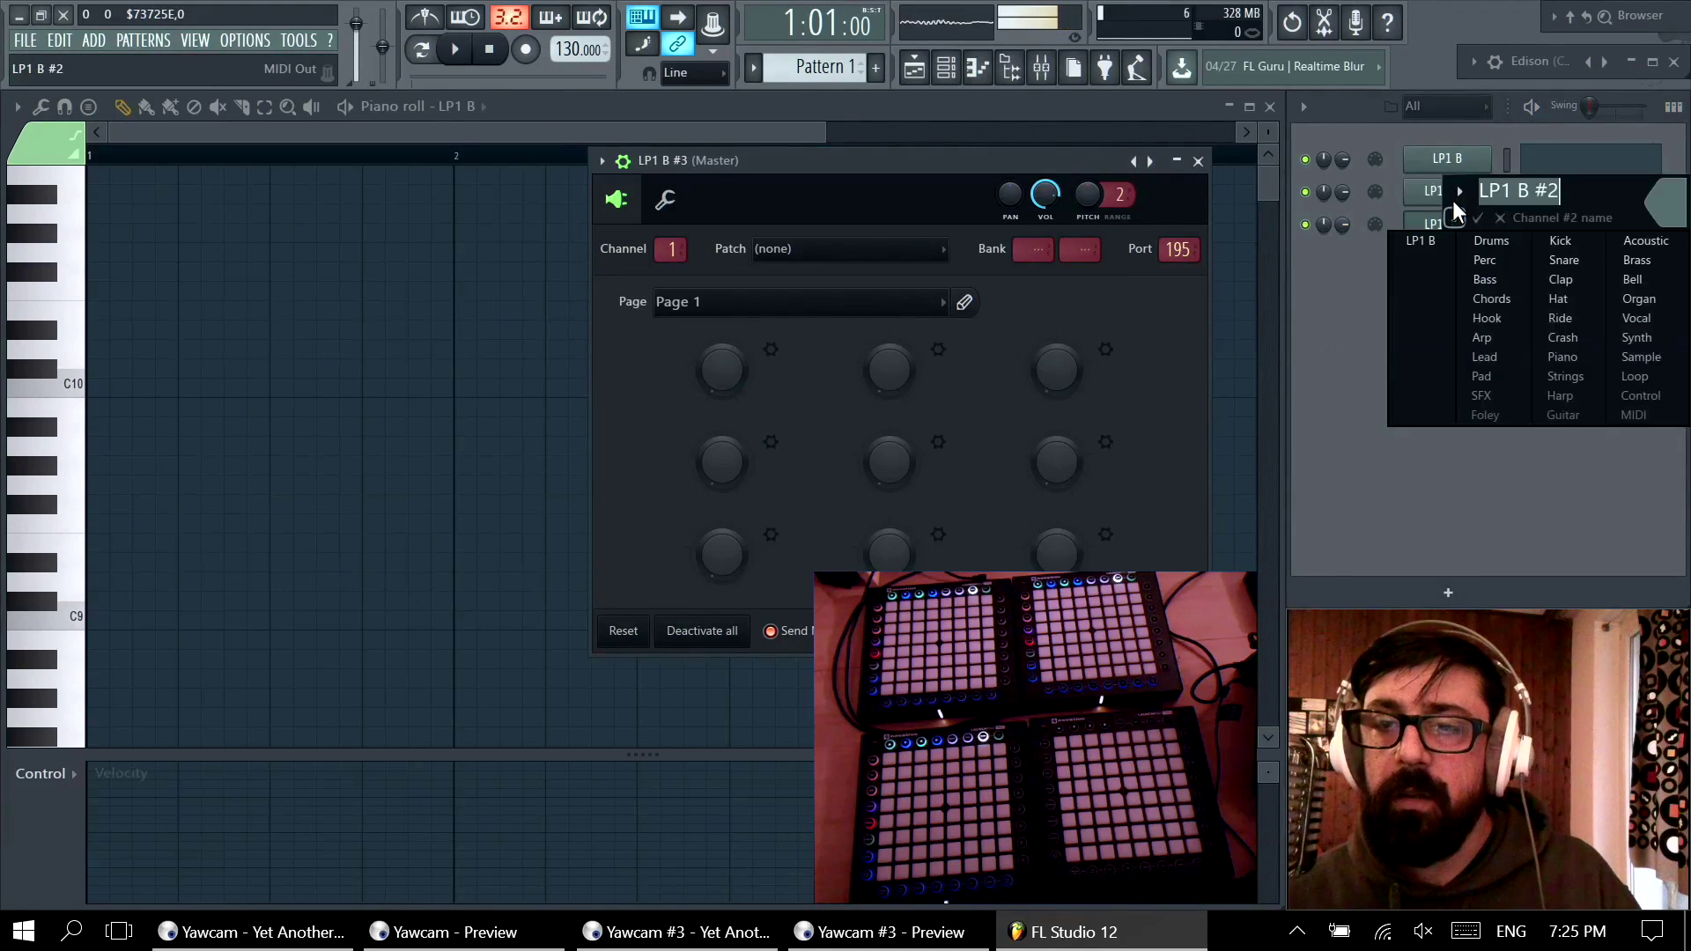
click(1521, 188)
drag(1520, 188, 1594, 192)
text(C)
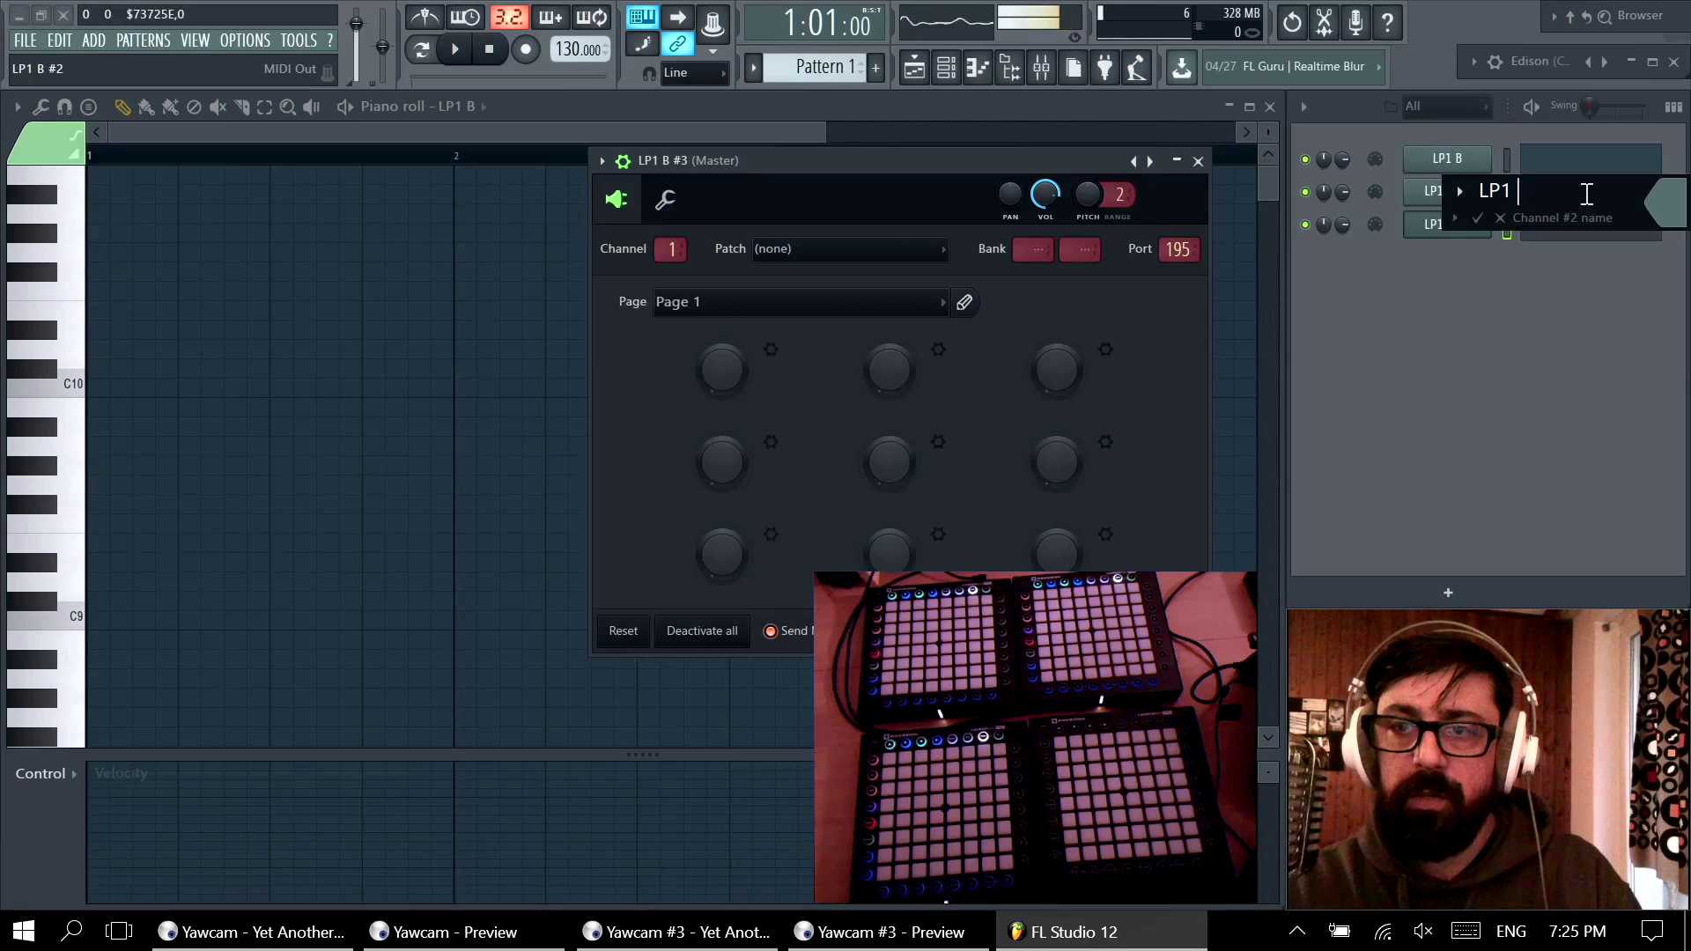
text(ue)
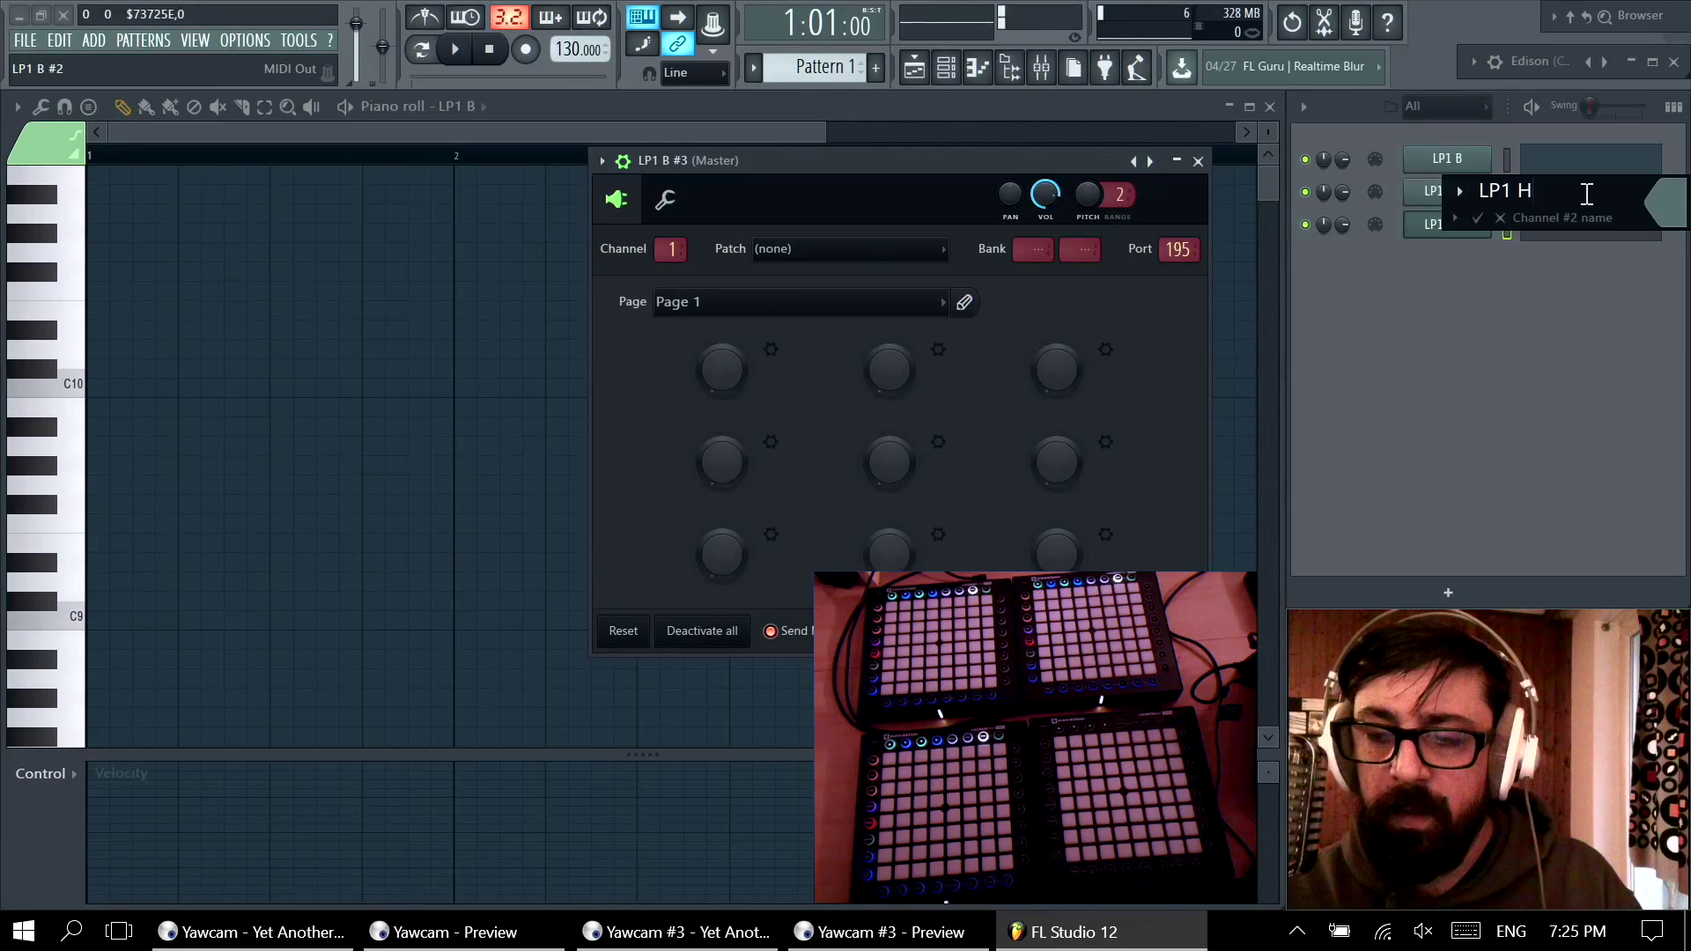
key(Return)
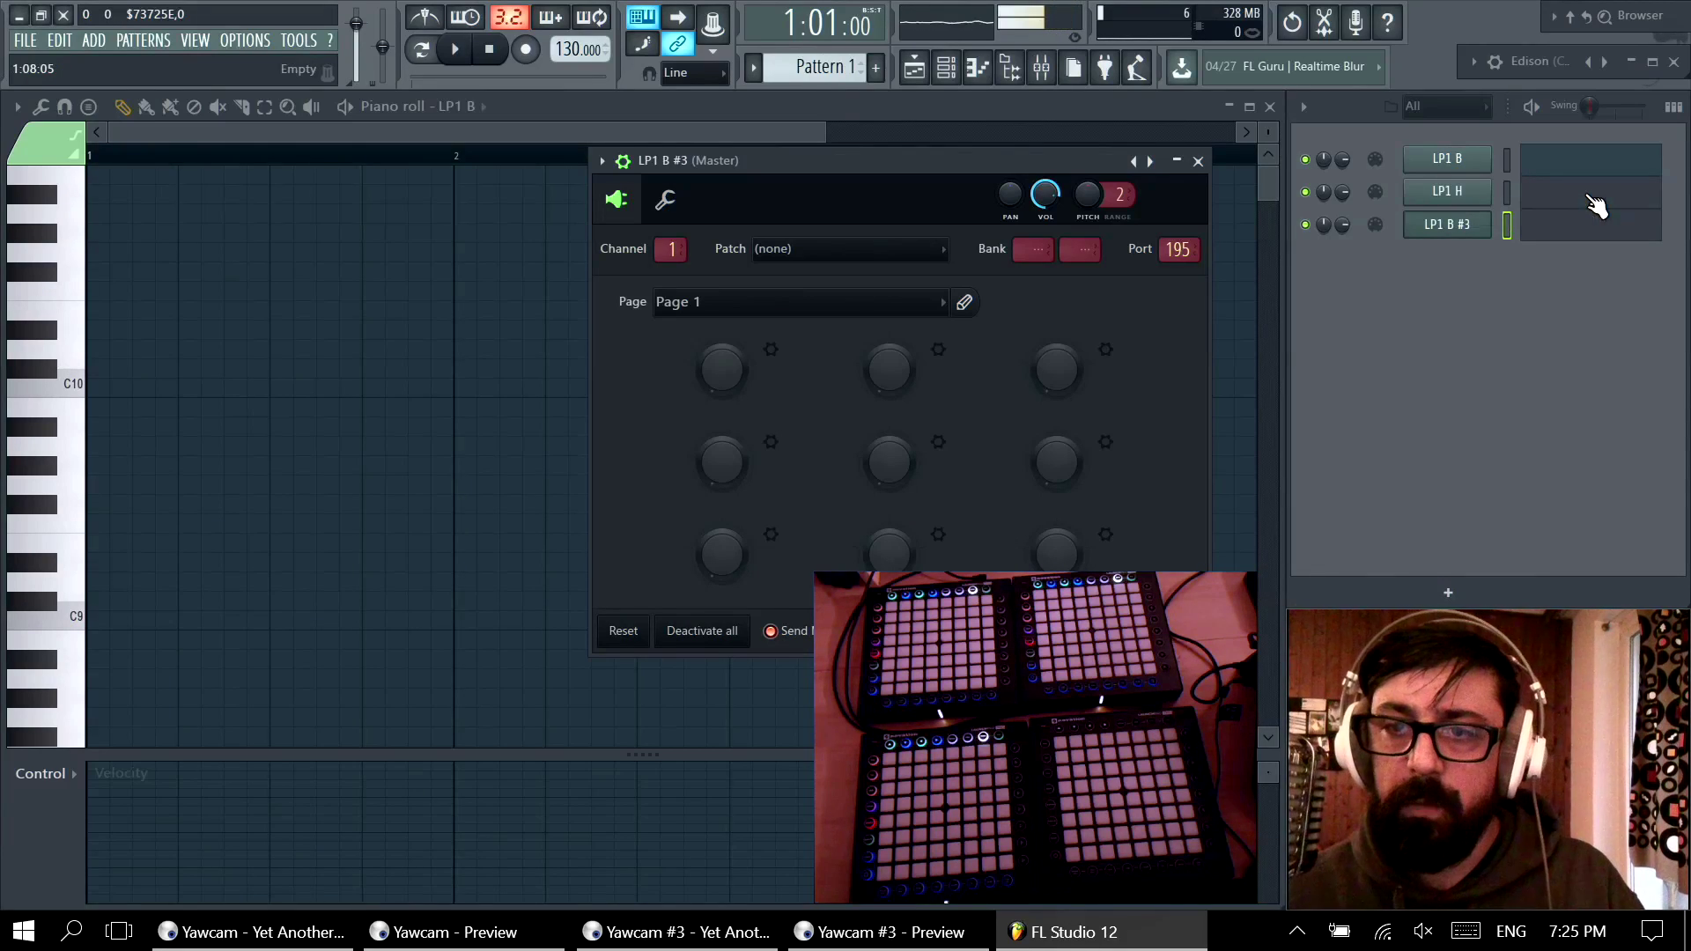
Step: Rename the third channel, LP1 B #3, as LP1 S and close its settings window
shift+click(1465, 225)
click(1531, 214)
click(1517, 223)
shift+click(1600, 227)
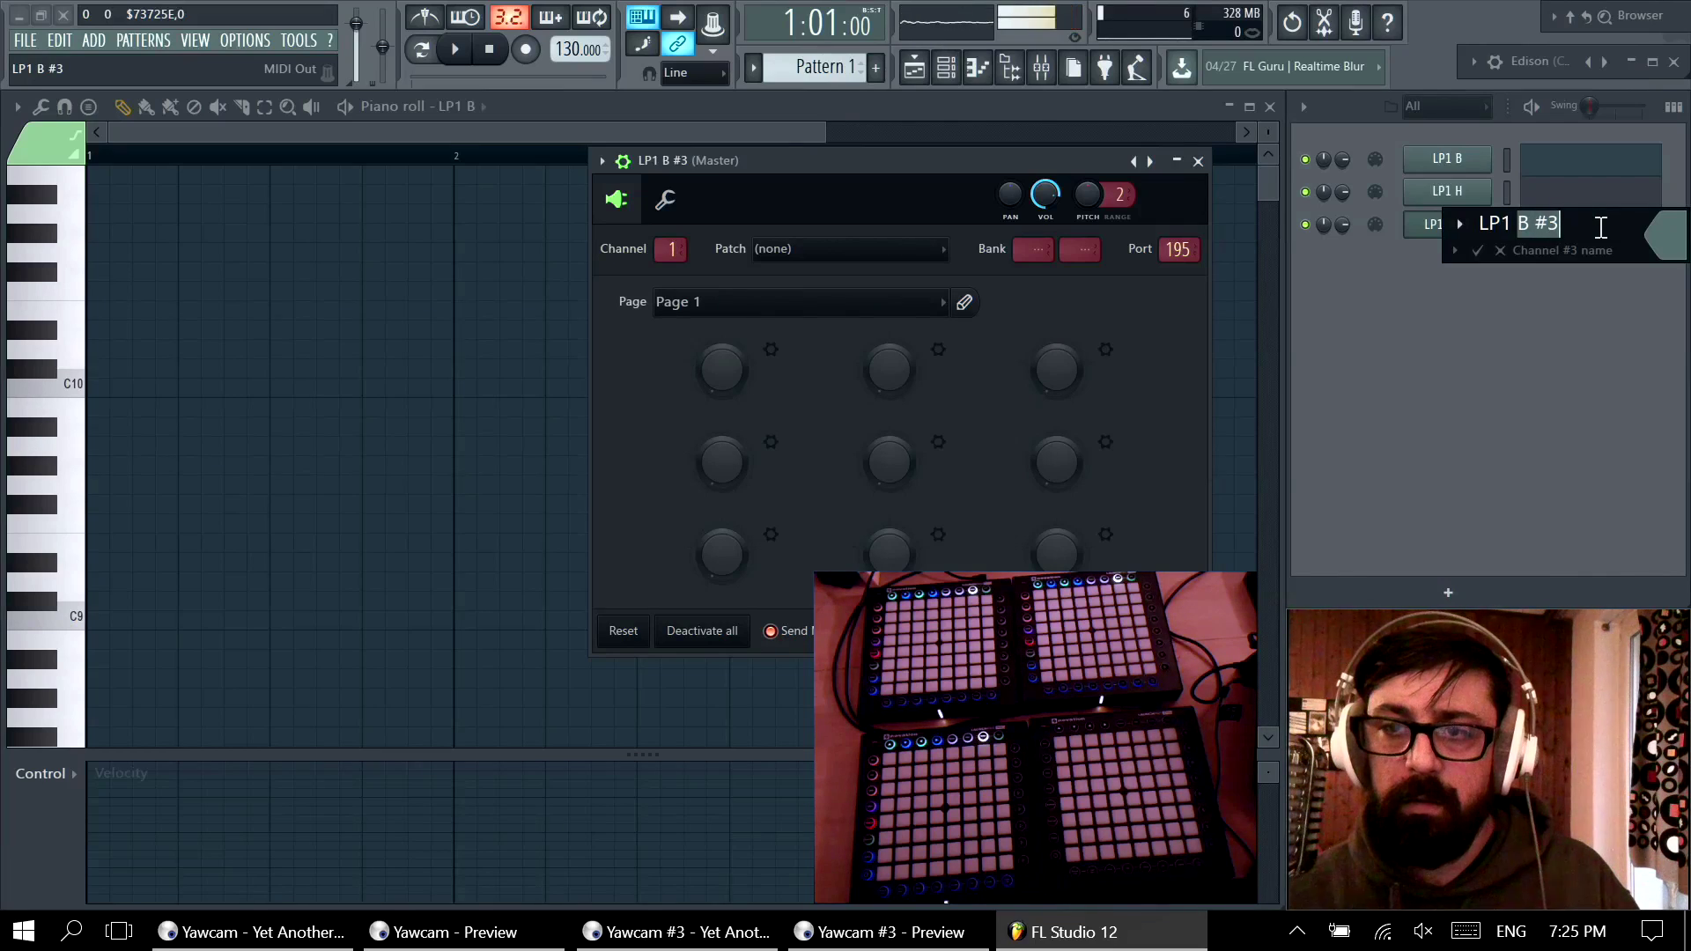
text(S)
key(Return)
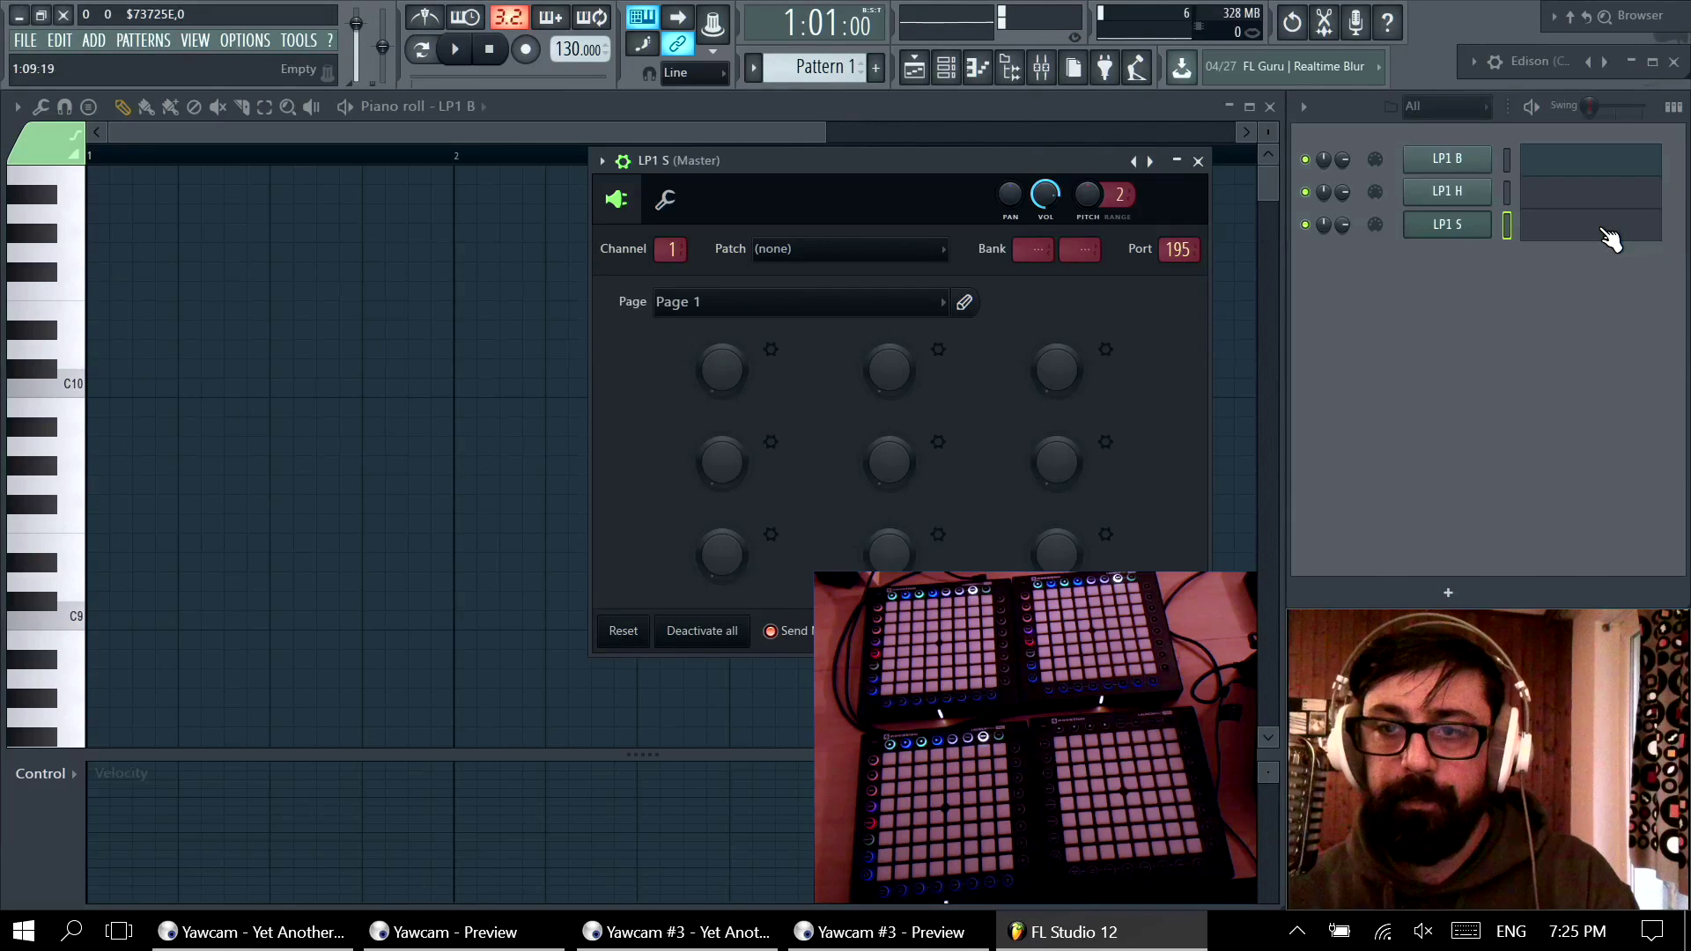
click(1197, 161)
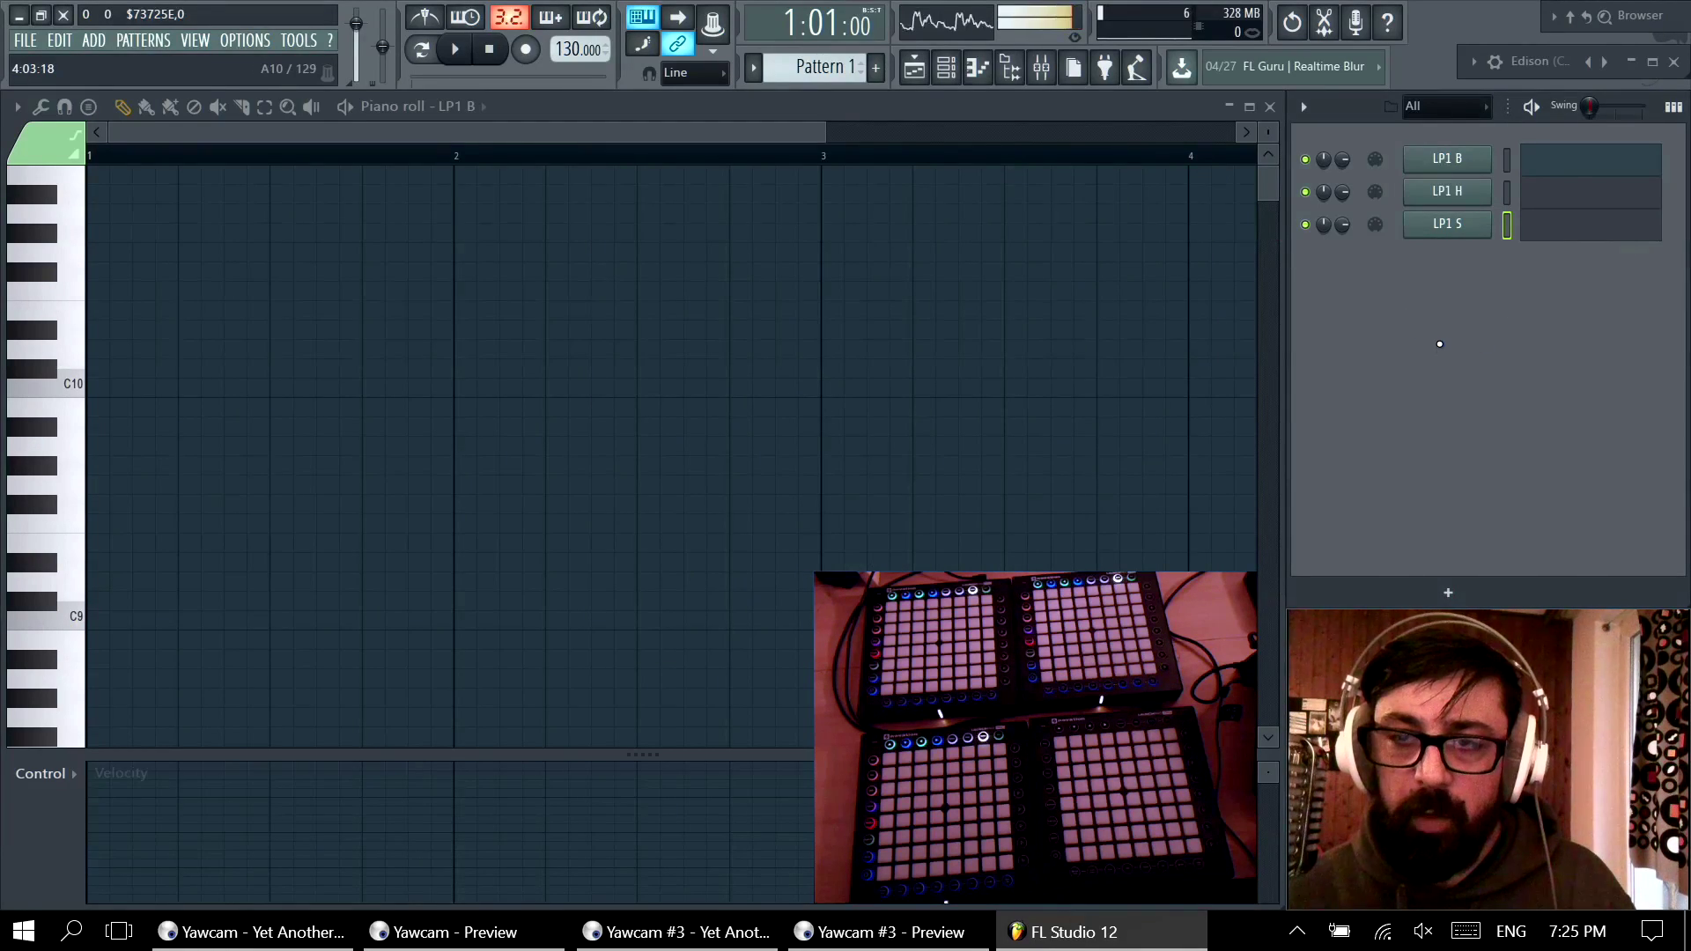
Step: Open the settings of all three LP1 channels, spread the windows apart, and set LP1 H to MIDI channel 2
click(1447, 158)
click(1447, 191)
click(1447, 223)
drag(961, 154, 472, 369)
drag(709, 134, 873, 276)
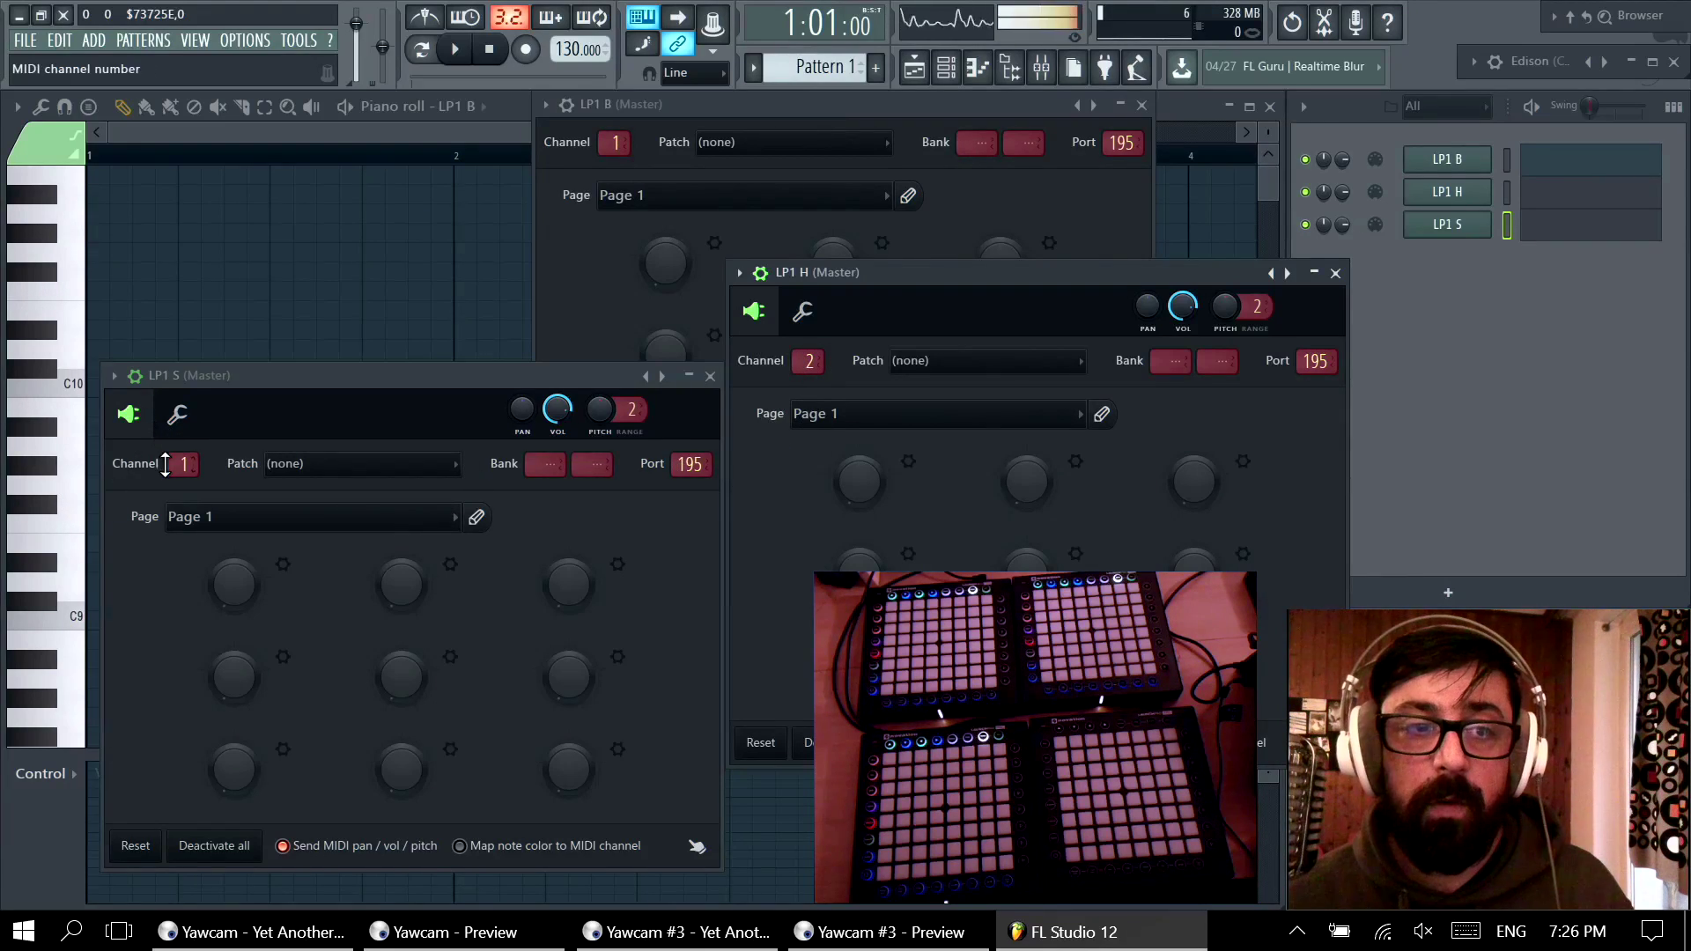
Step: Set LP1 S to MIDI channel 3 and close the LP1 S and LP1 H settings windows
drag(173, 467, 173, 459)
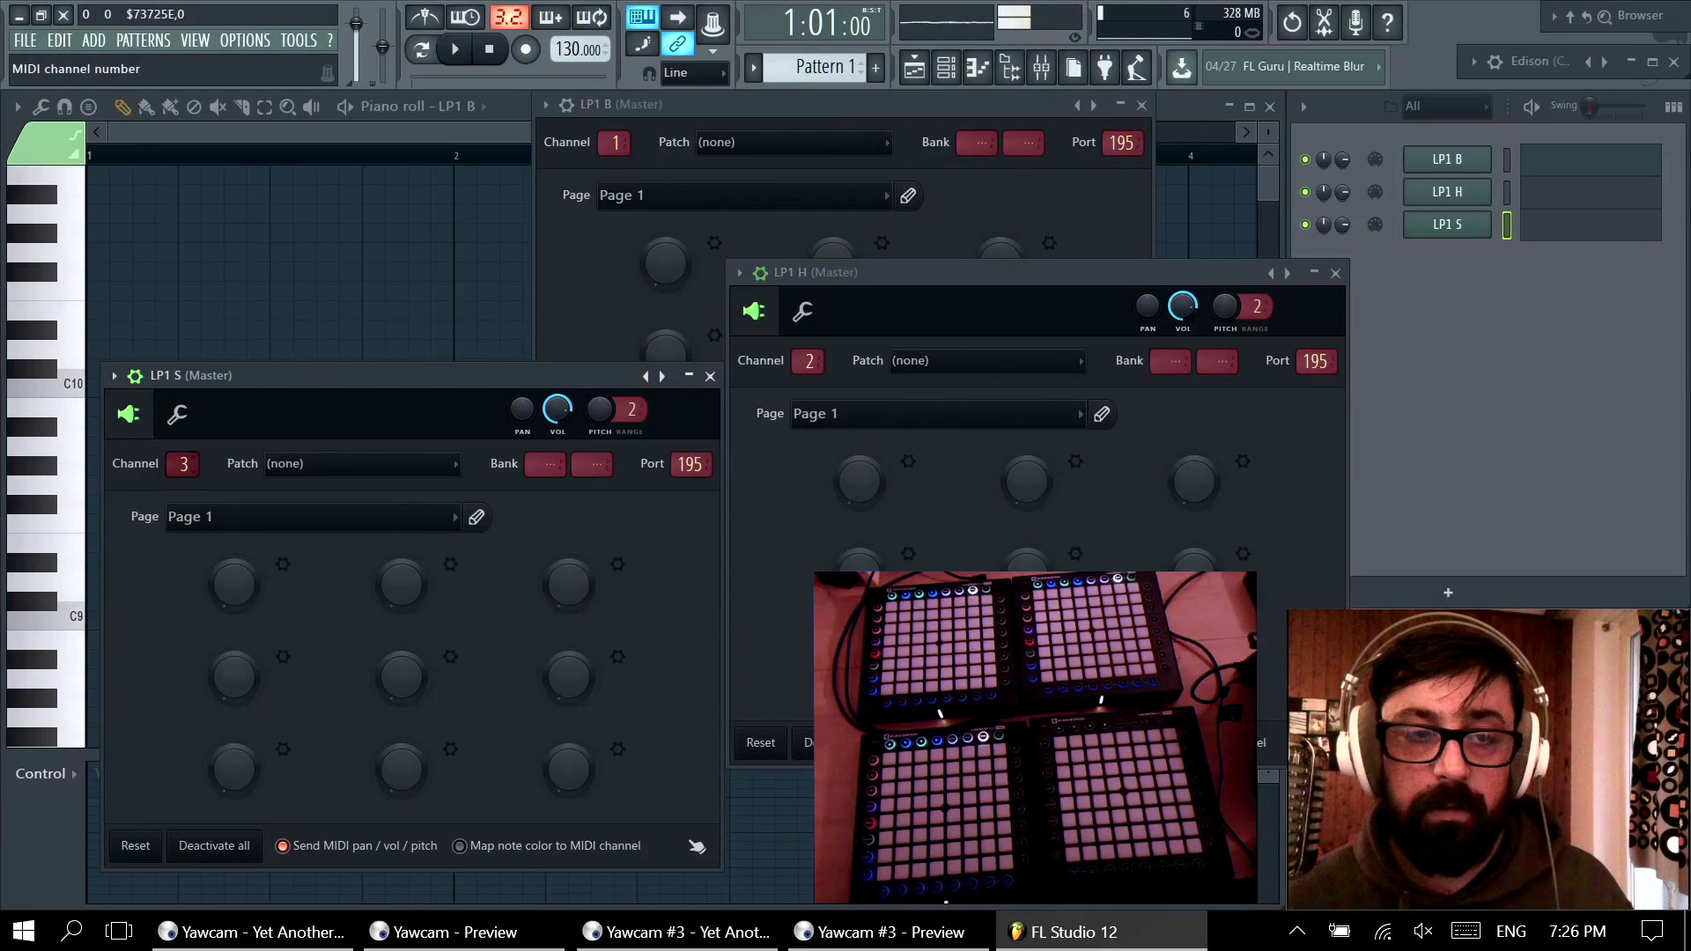
click(710, 377)
click(1335, 273)
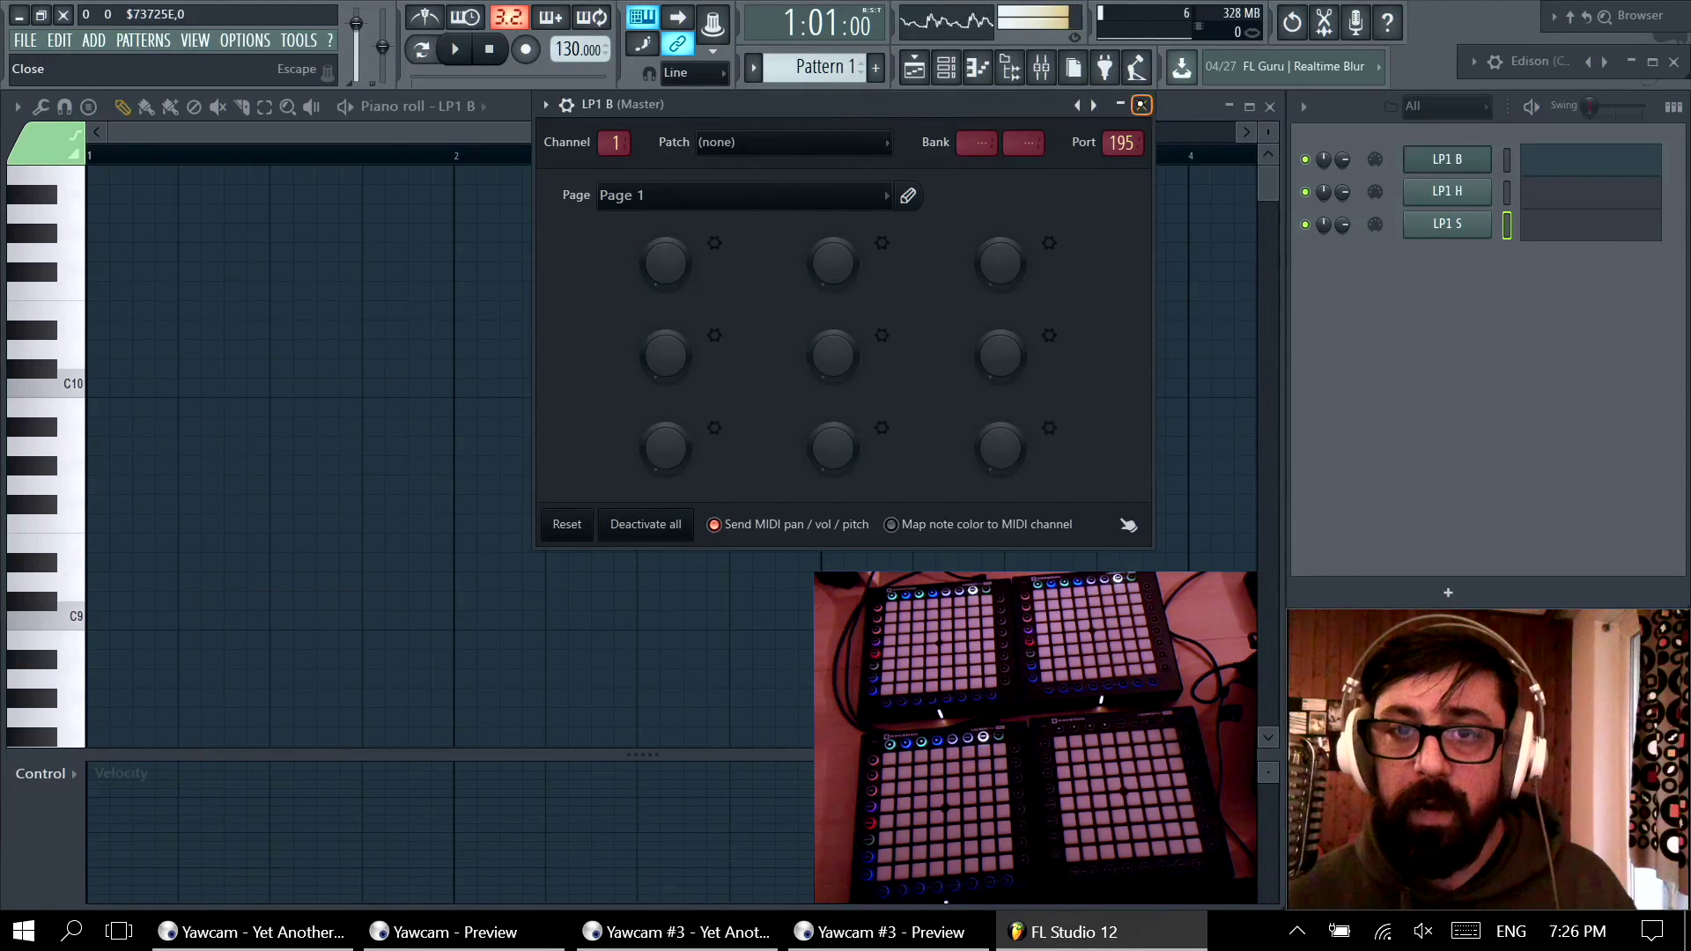
Step: Close the LP1 B settings window, place a note on C8 at the start of its piano roll and lower it to C7
click(1142, 104)
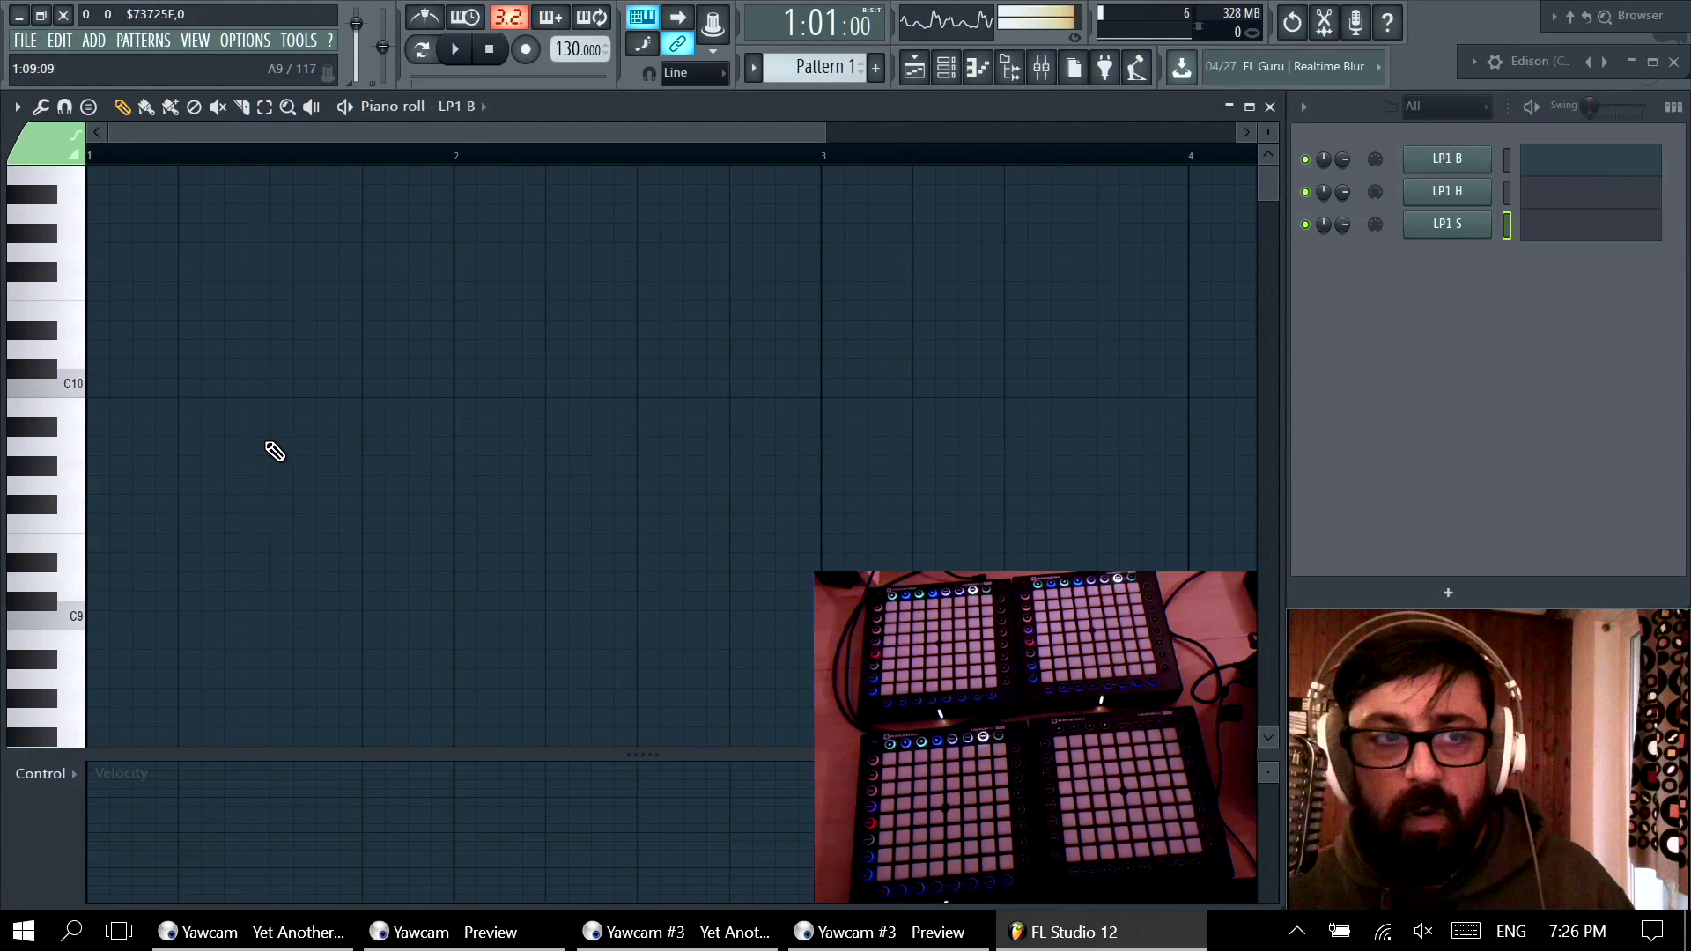
scroll(207, 370, down, 6)
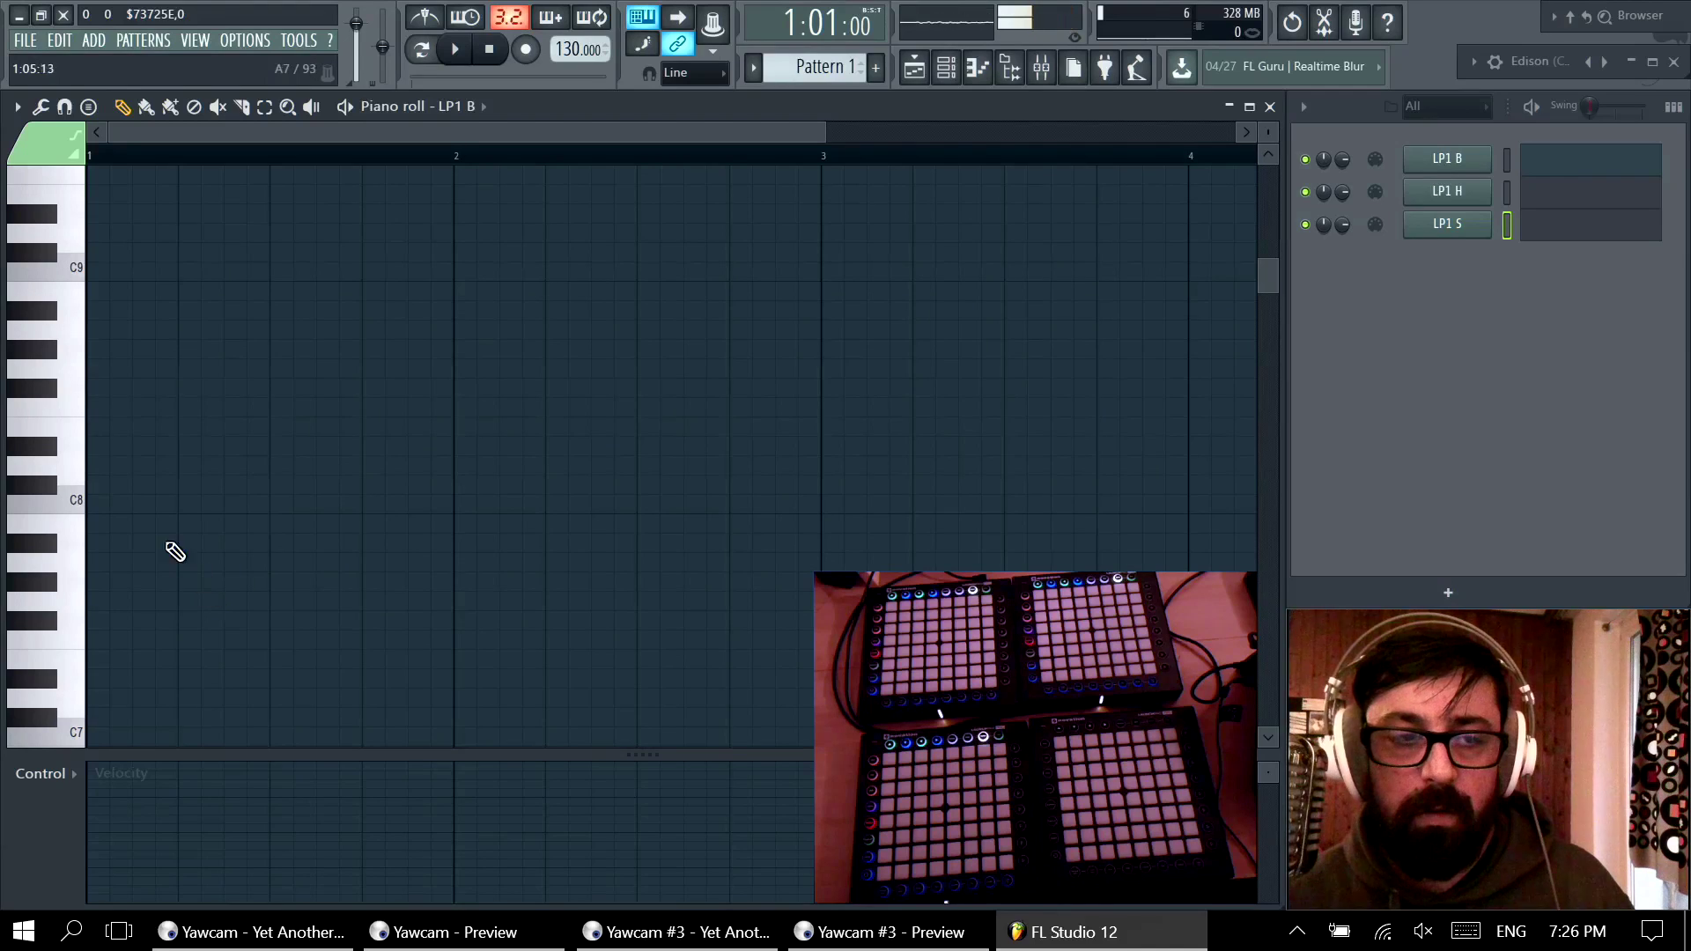
click(107, 507)
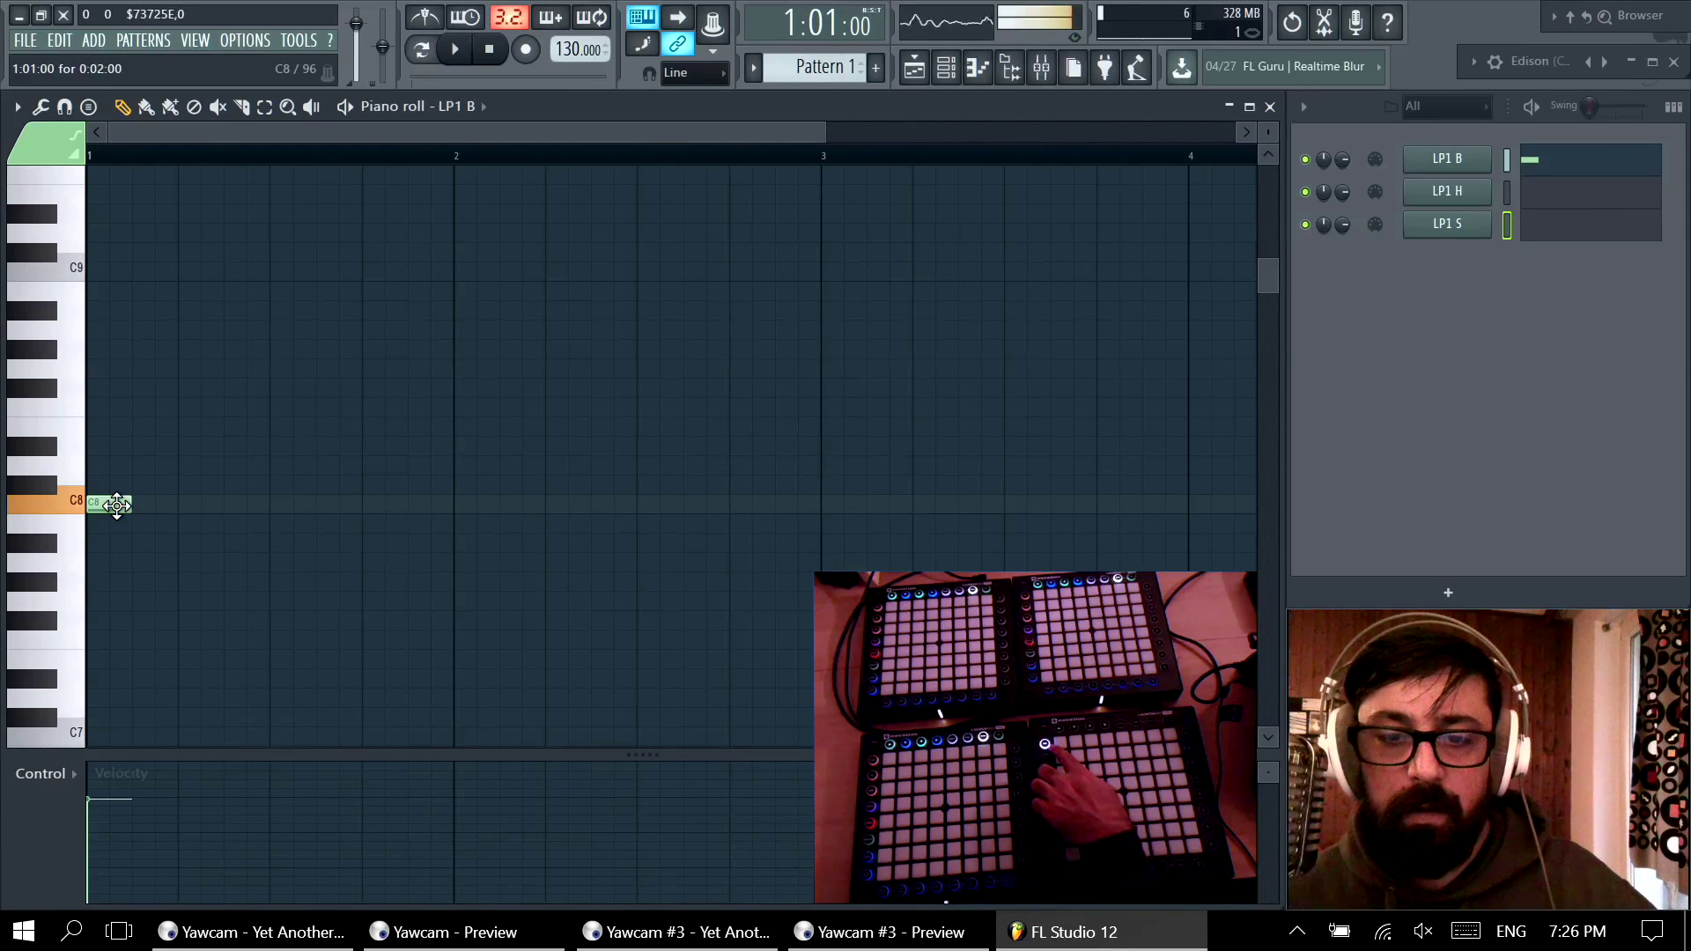
drag(117, 493, 105, 700)
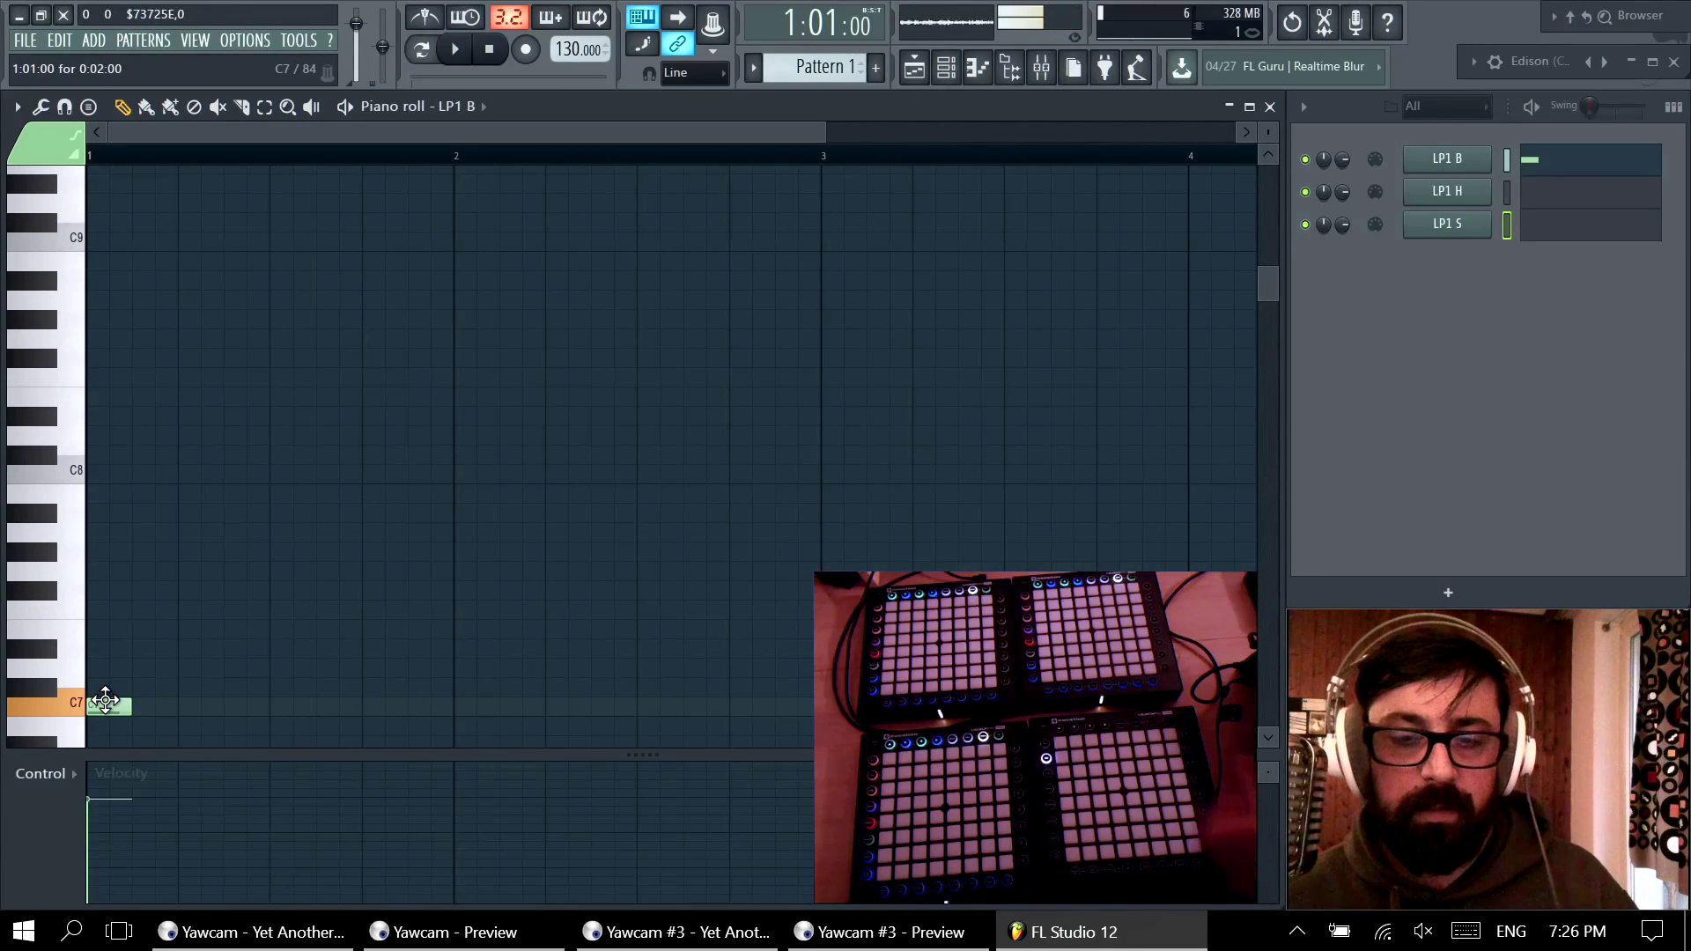
Step: Move the note down to C6 and add notes on C5, C4, C3 and C2 at the start of bar 1
scroll(167, 585, down, 5)
scroll(163, 581, up, 1)
scroll(162, 578, down, 3)
scroll(145, 396, down, 2)
drag(104, 302, 98, 538)
scroll(137, 502, down, 2)
click(103, 648)
scroll(167, 595, down, 2)
scroll(157, 564, down, 3)
click(110, 590)
scroll(172, 581, down, 3)
scroll(135, 584, down, 1)
click(119, 587)
scroll(154, 590, down, 3)
click(114, 643)
scroll(141, 604, down, 4)
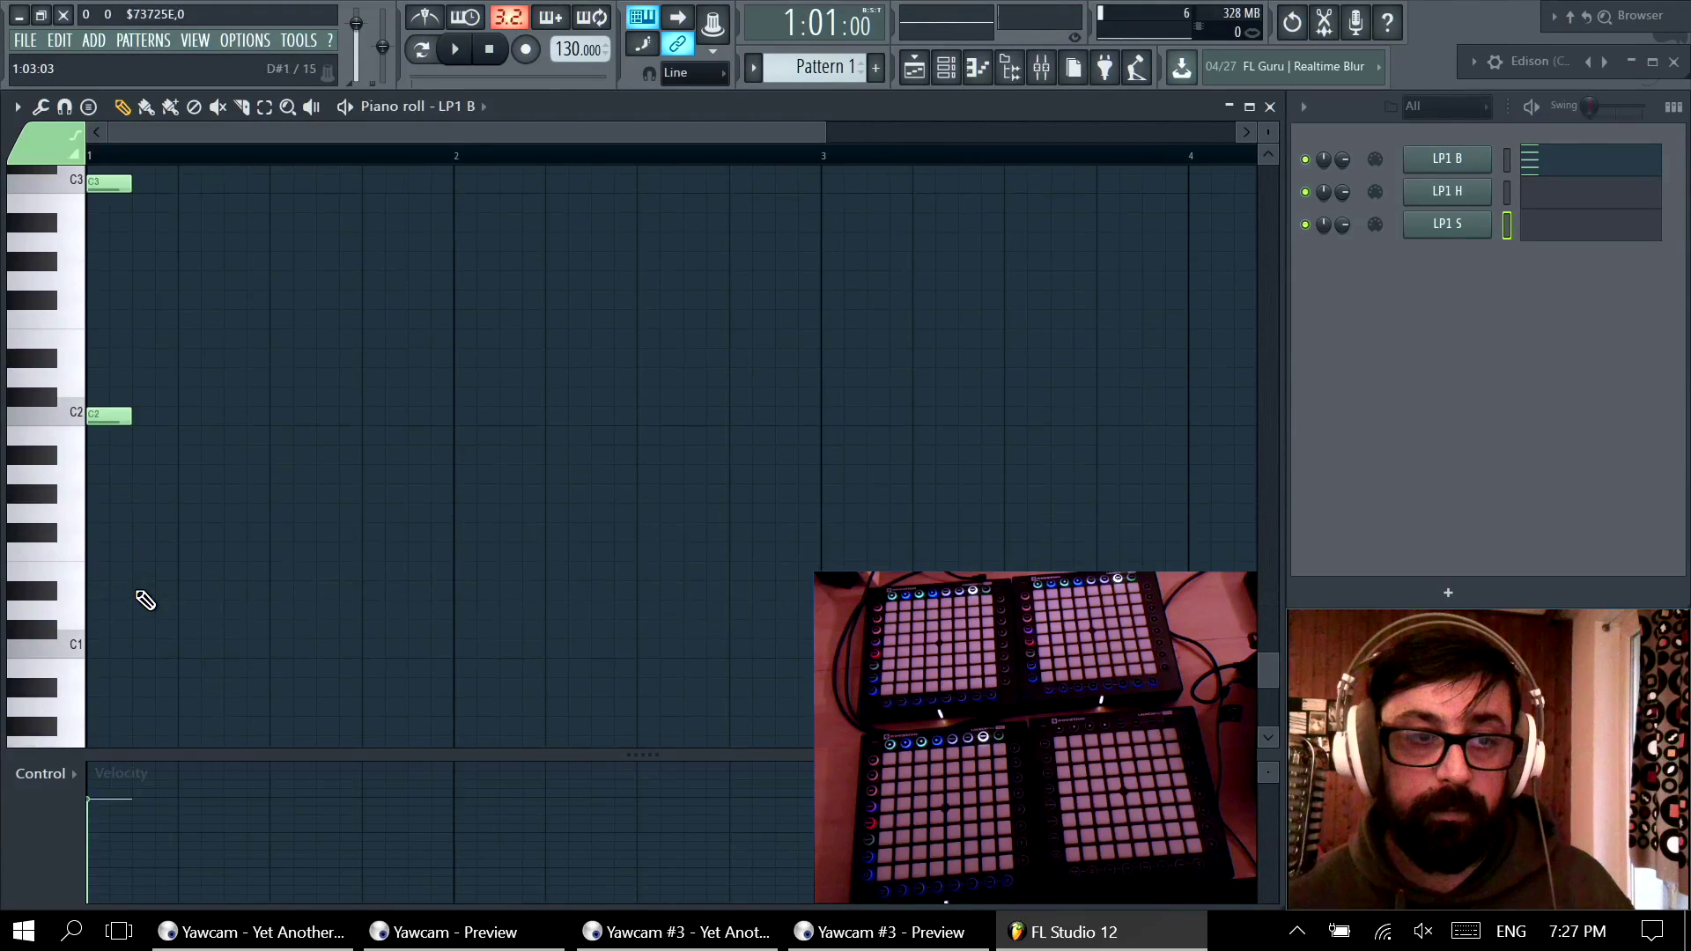
Step: Select the two-step range covering the notes, start playback and switch to pattern mode so the range loops
scroll(145, 581, up, 3)
drag(133, 158, 87, 159)
key(space)
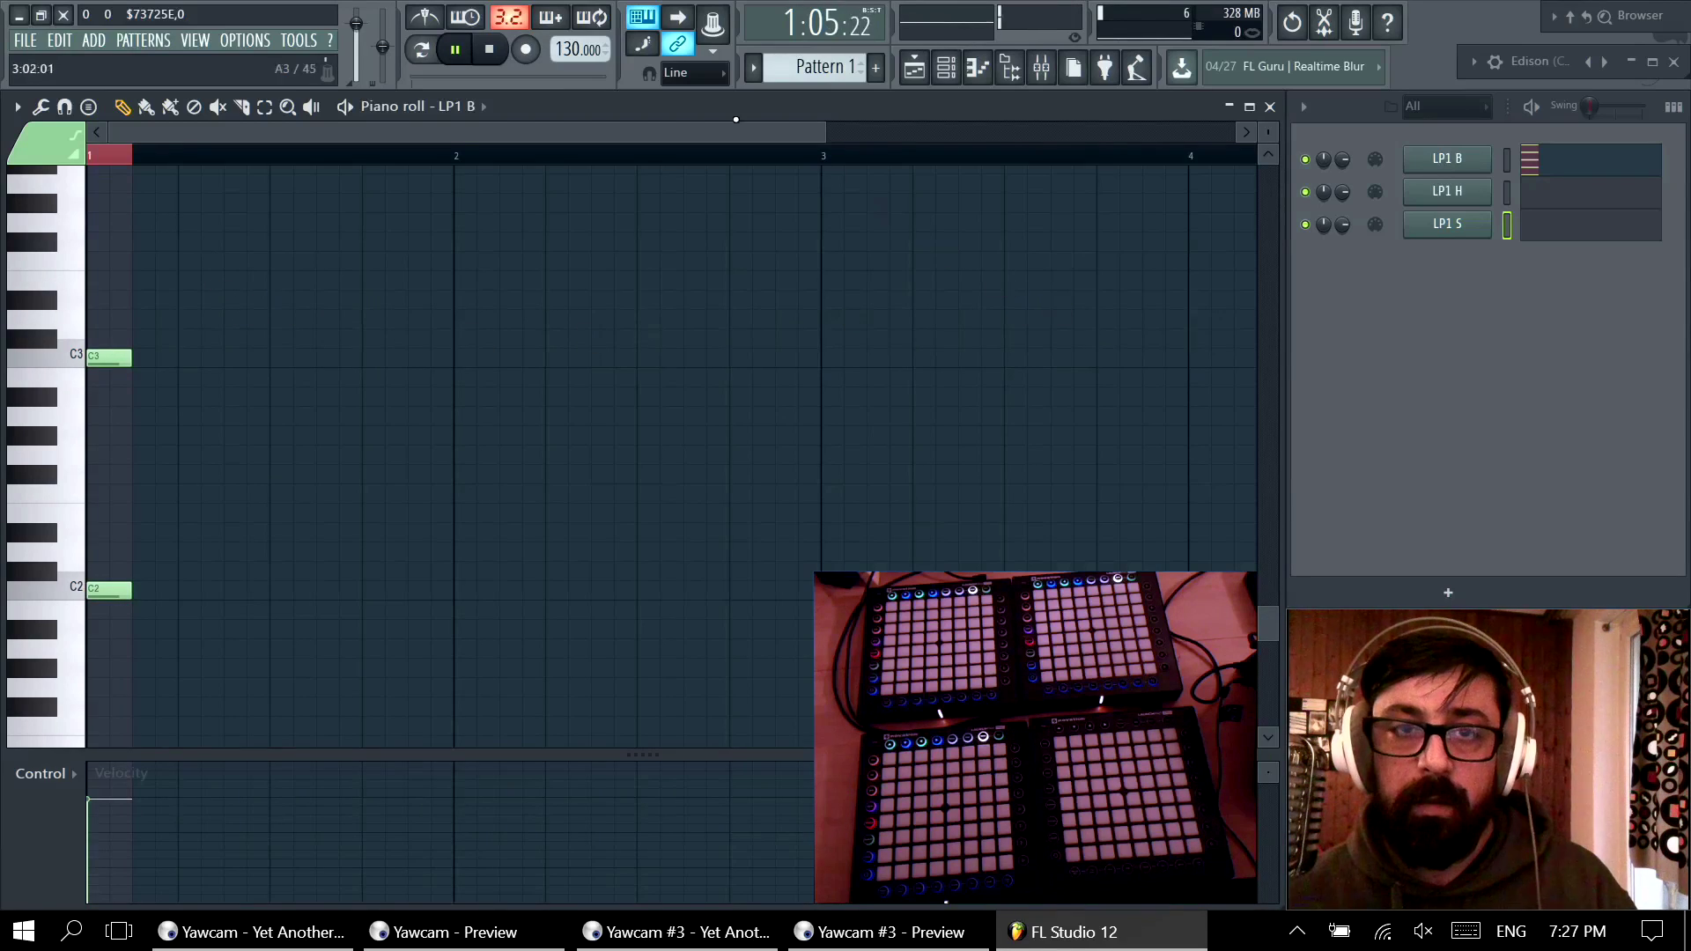
click(421, 49)
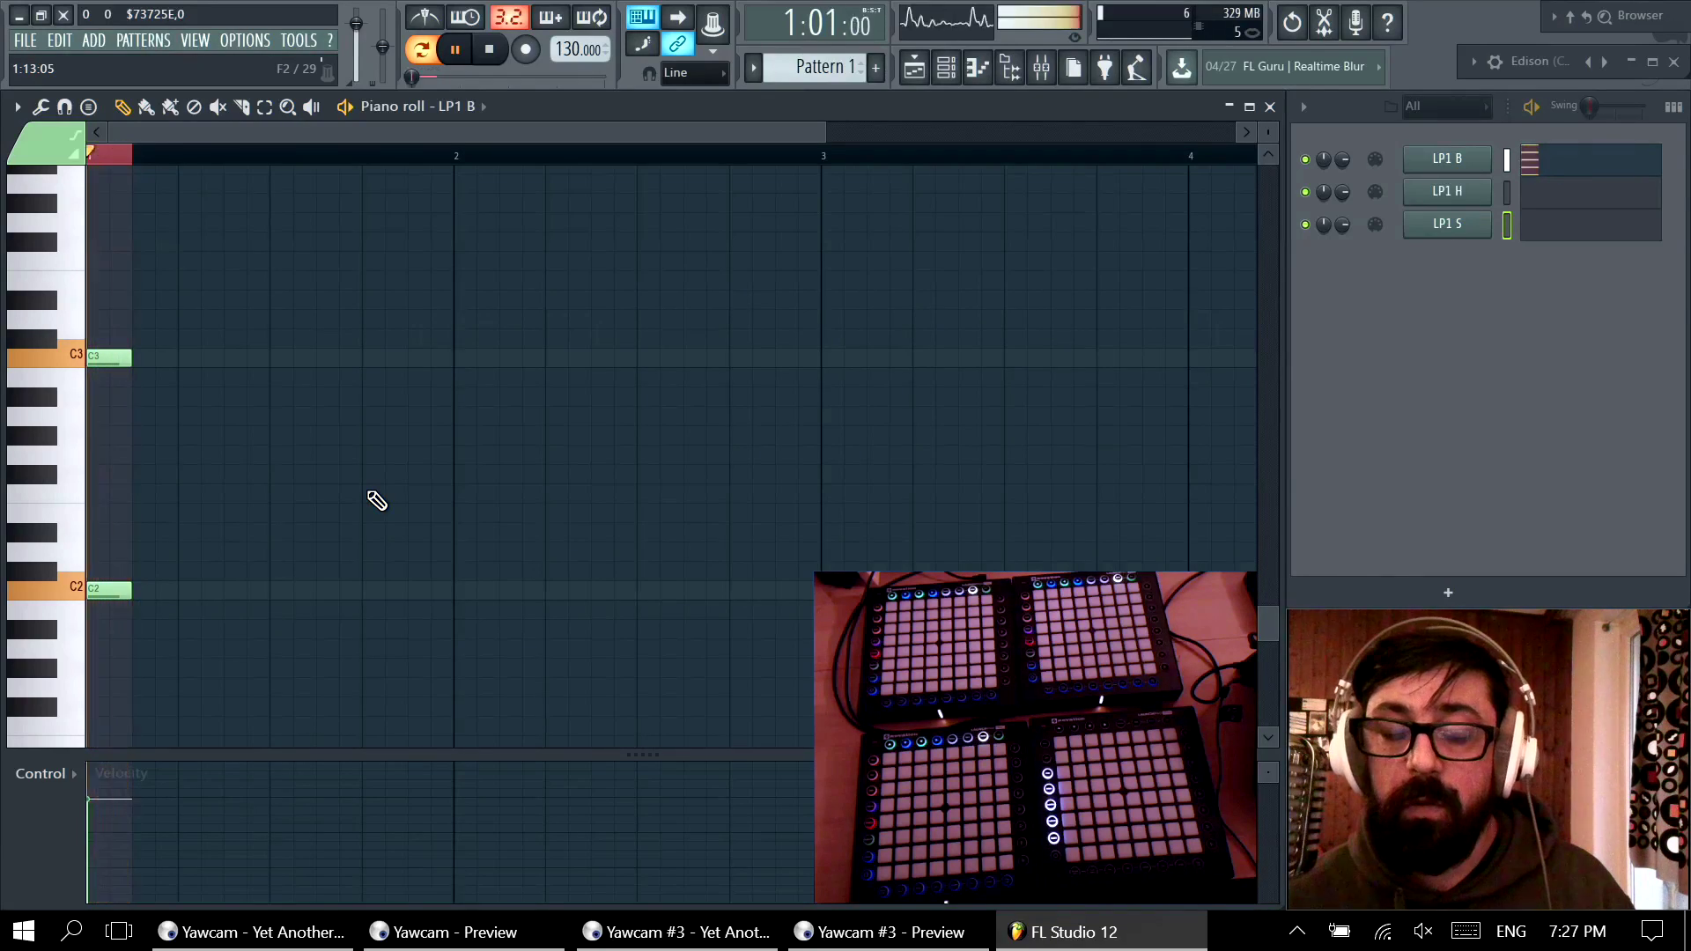
Step: Add notes on C7, C8 and C#9 at the start of the pattern
scroll(375, 480, up, 6)
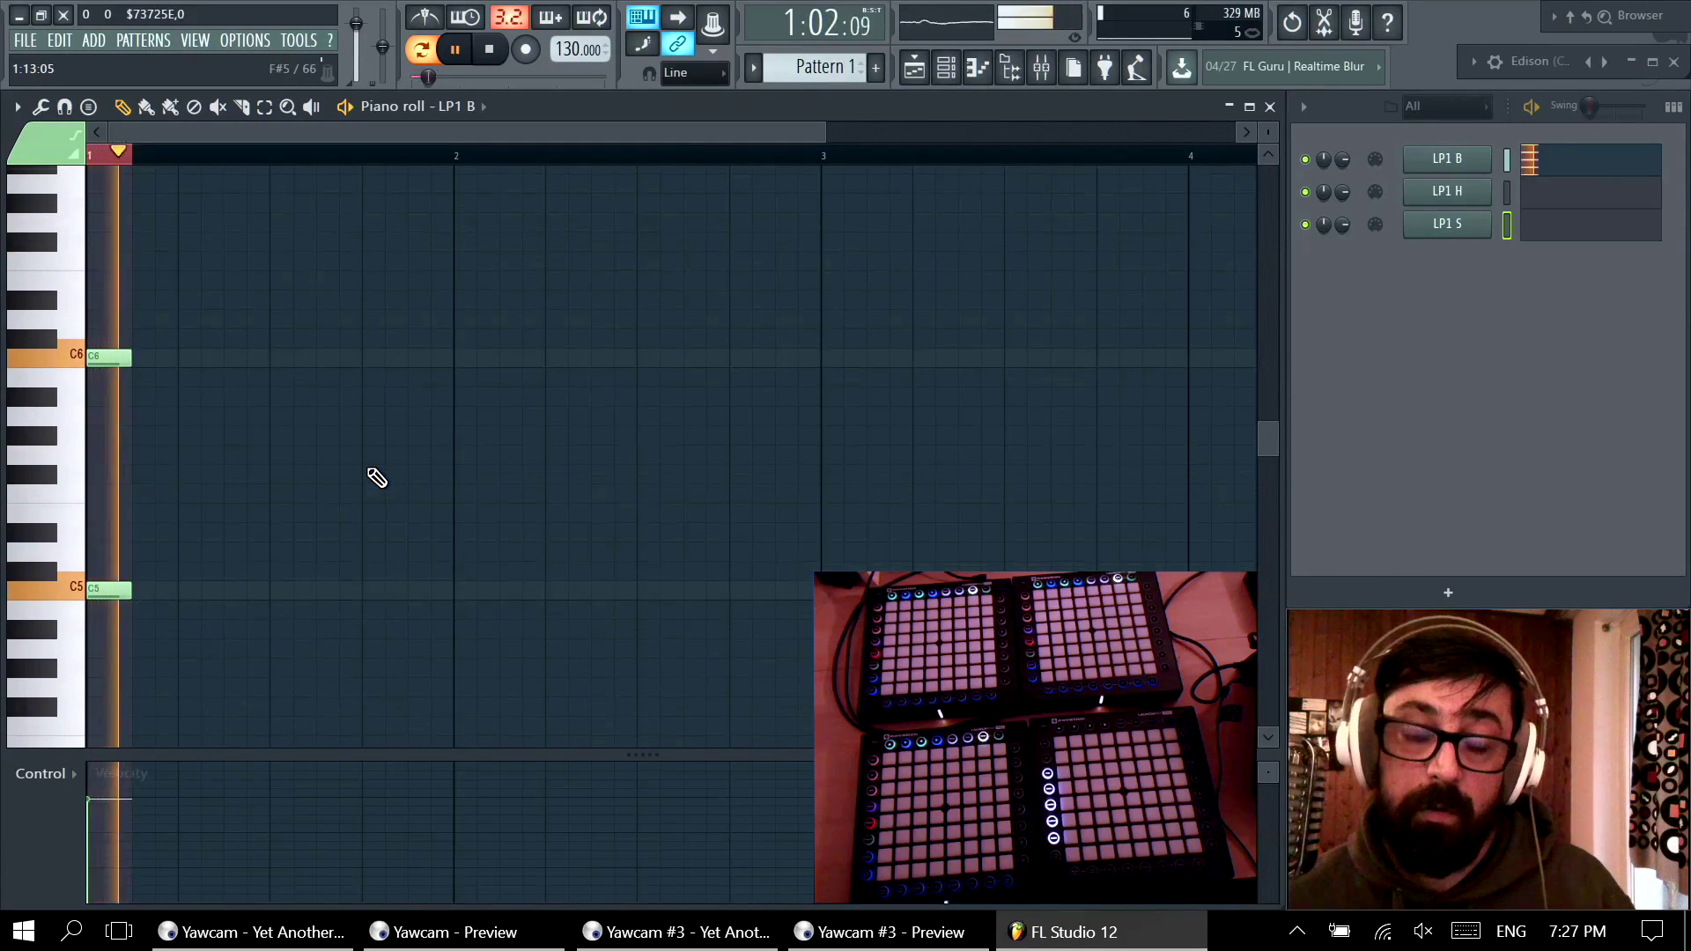
scroll(375, 477, up, 2)
click(101, 360)
scroll(167, 401, up, 2)
click(103, 302)
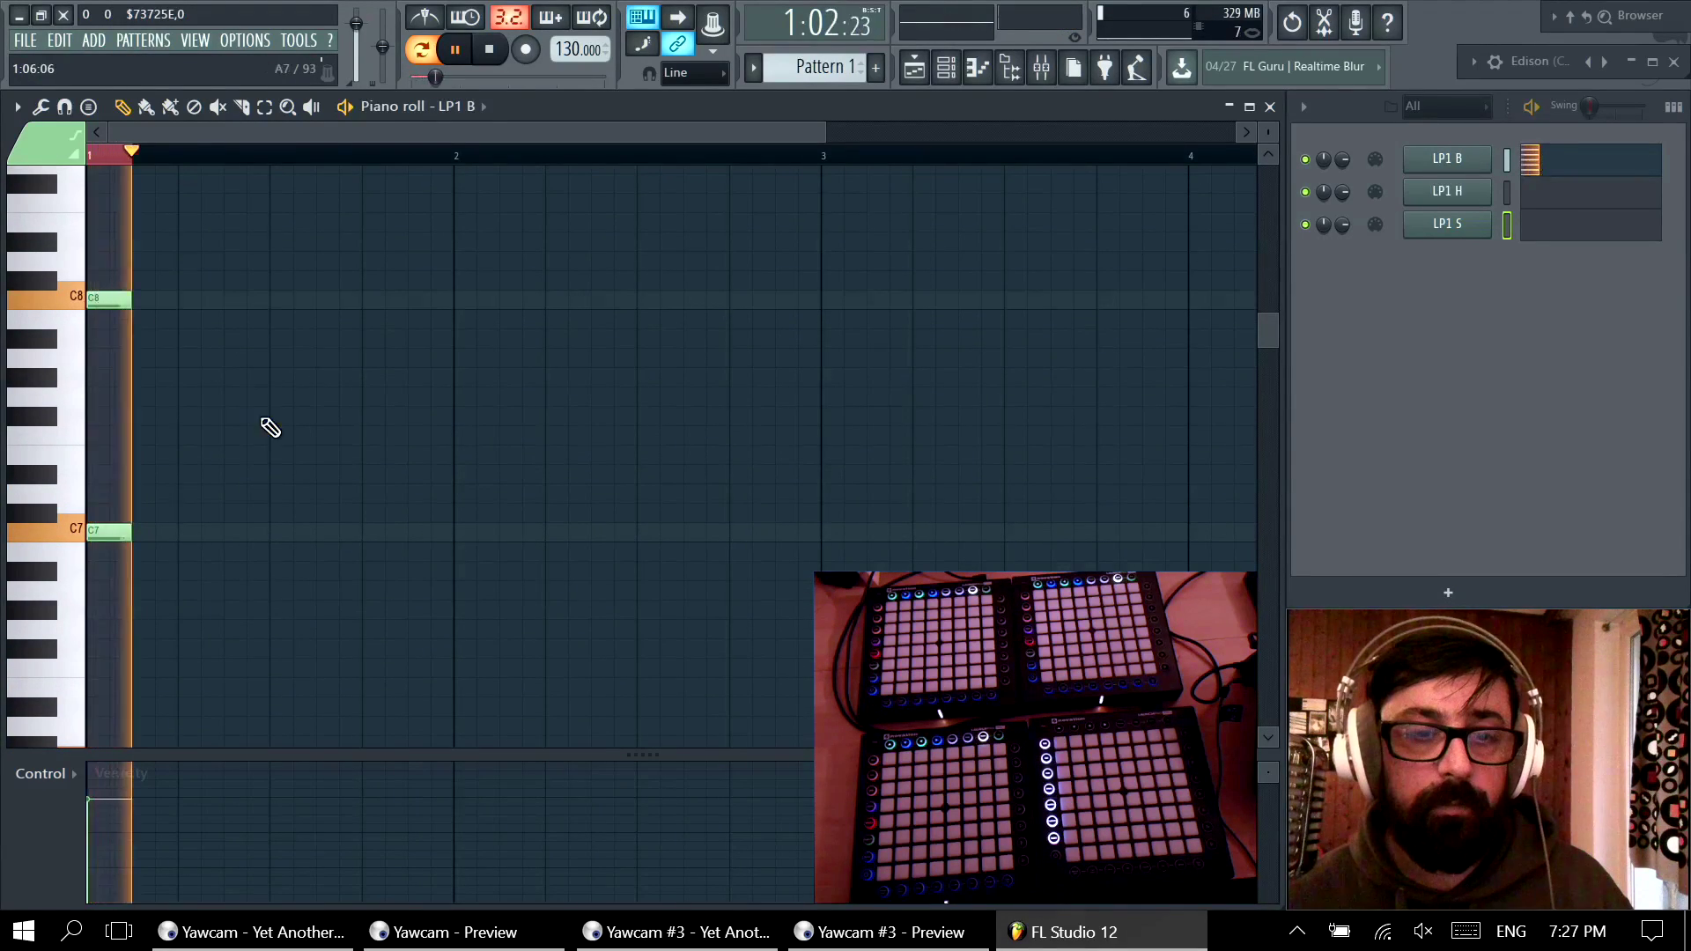
scroll(264, 427, up, 2)
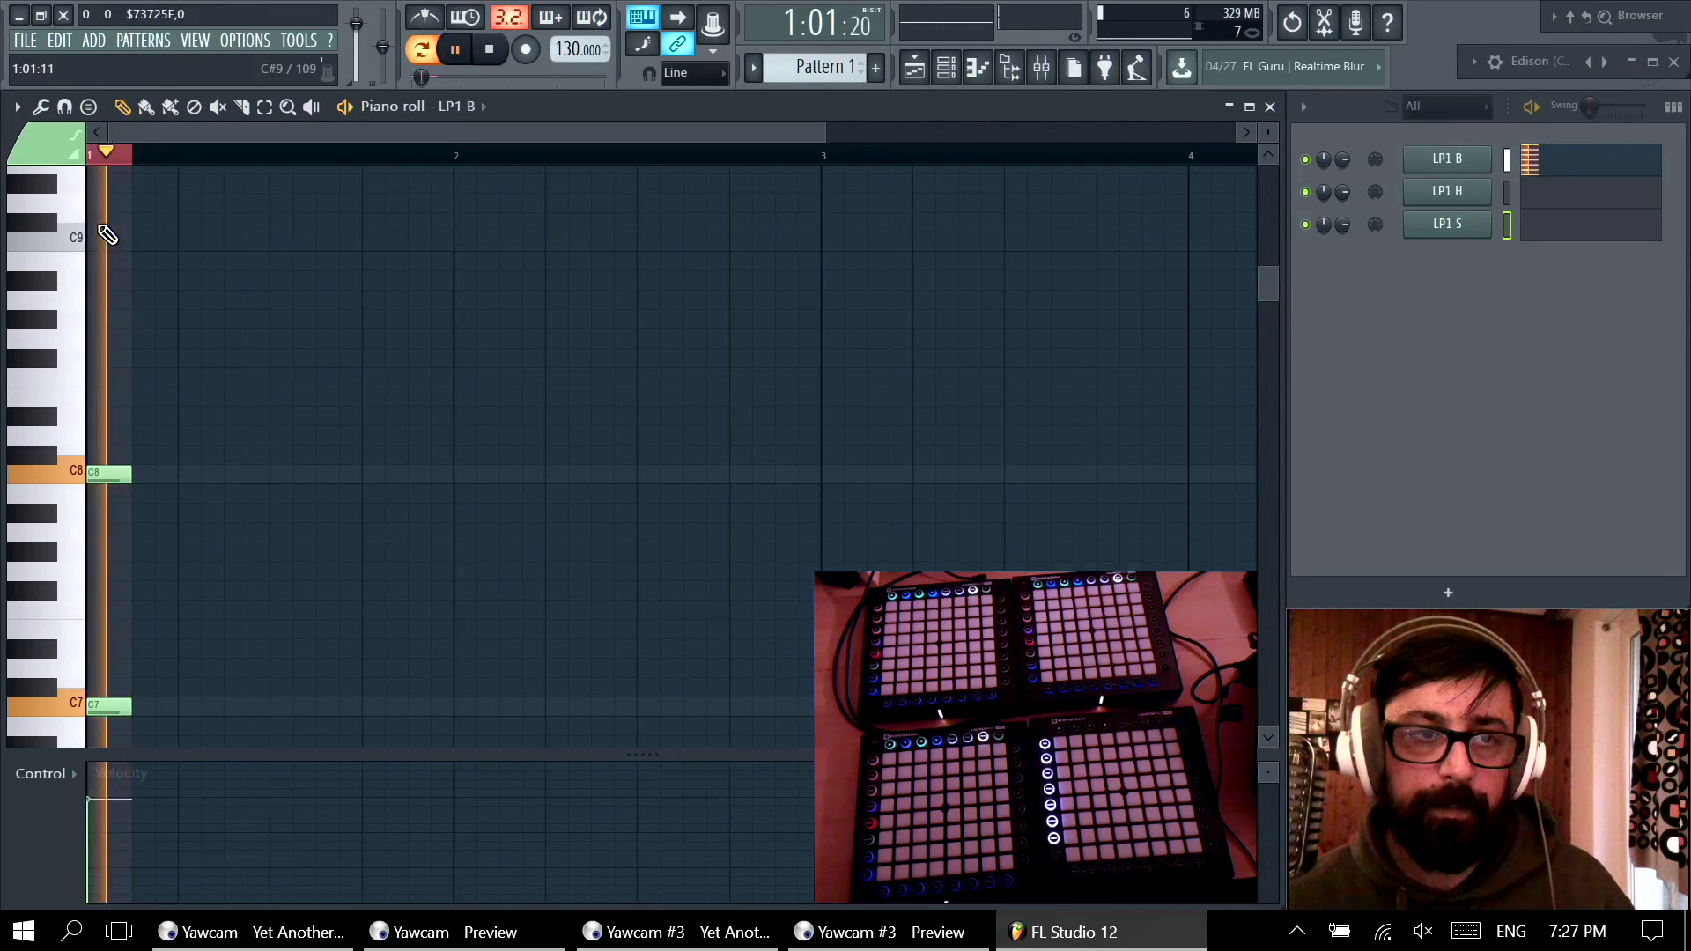
scroll(177, 400, up, 1)
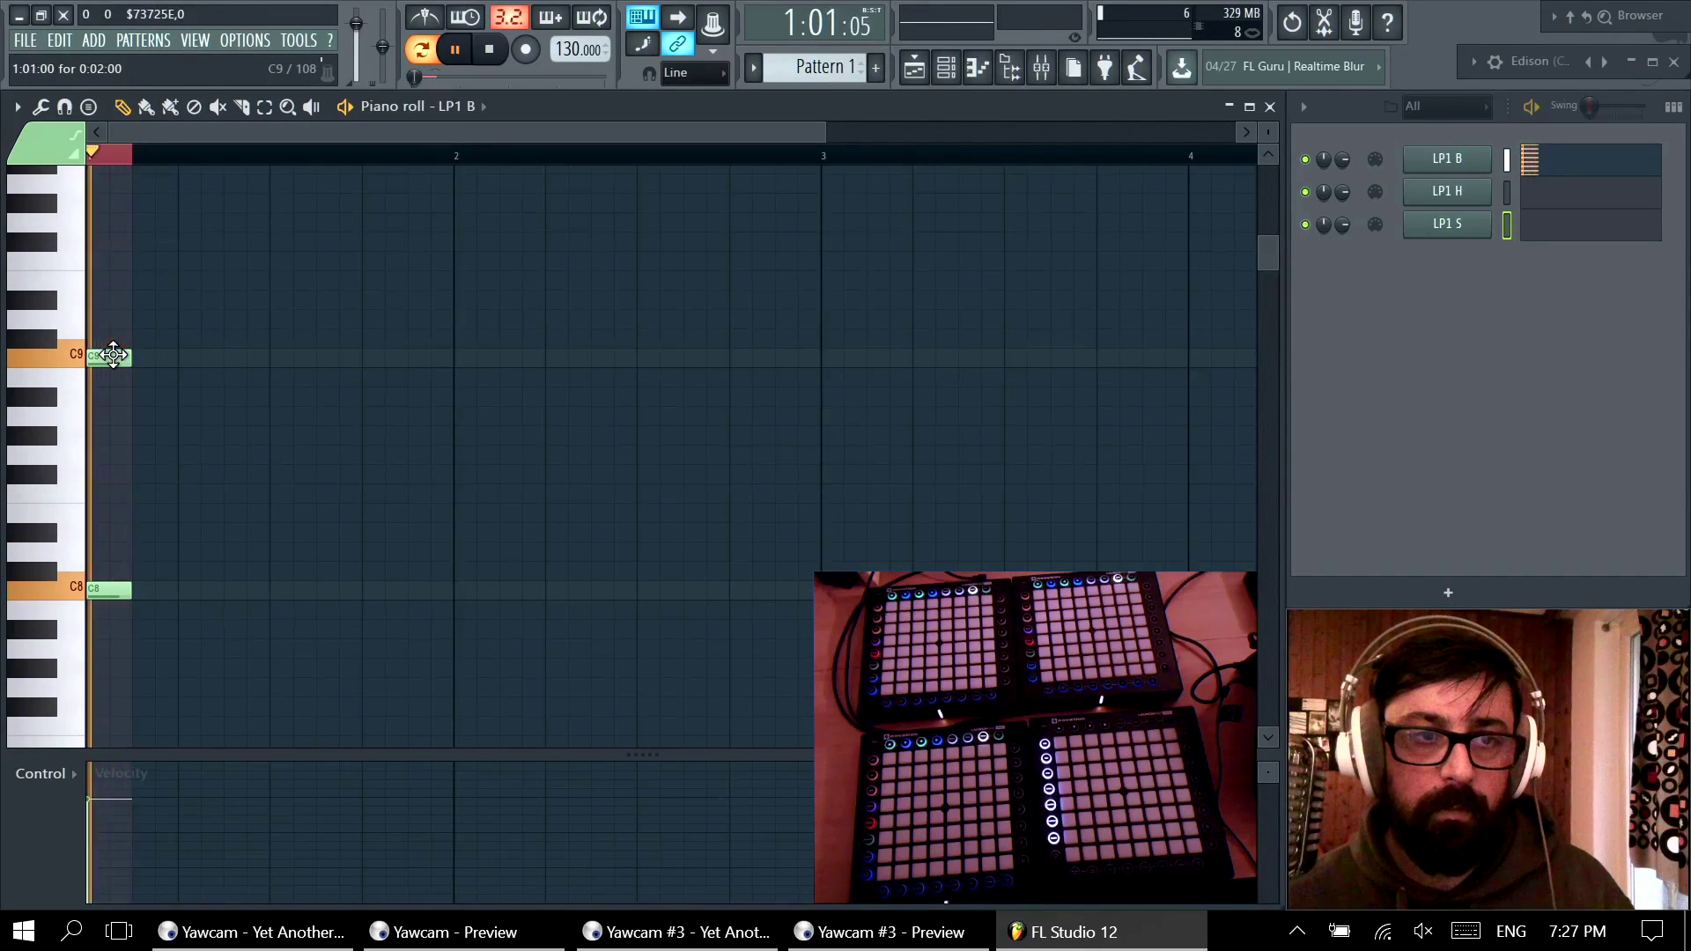
scroll(231, 442, down, 6)
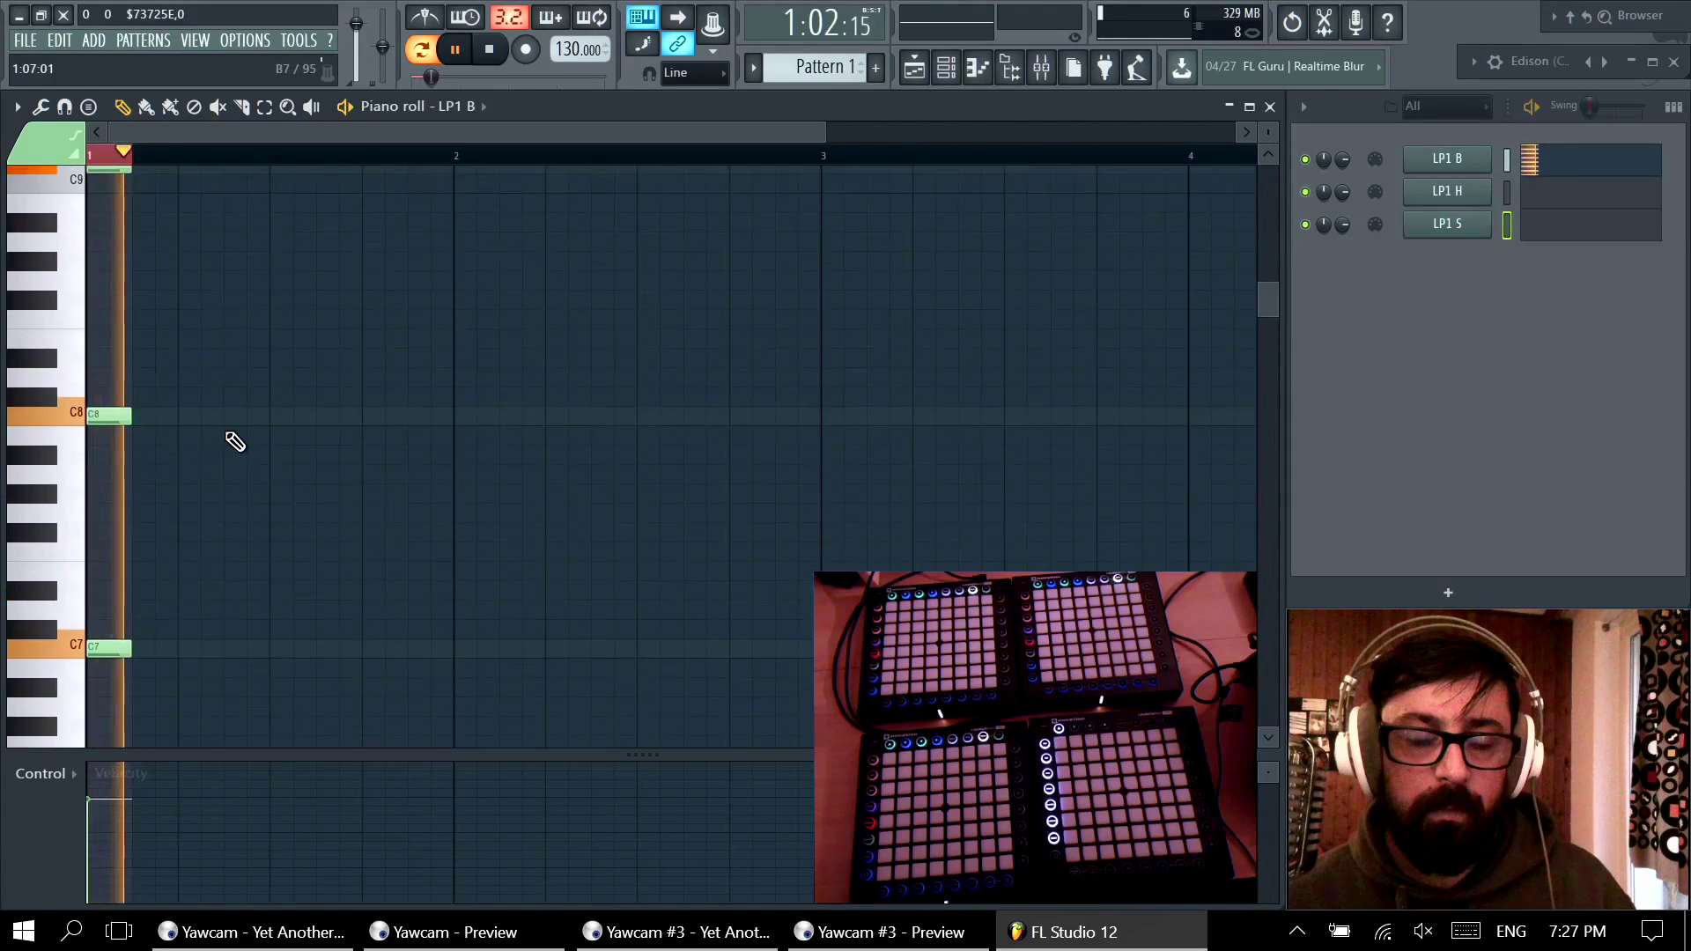
Step: Add notes on C1 and C#0 at the start of the pattern
scroll(235, 446, down, 9)
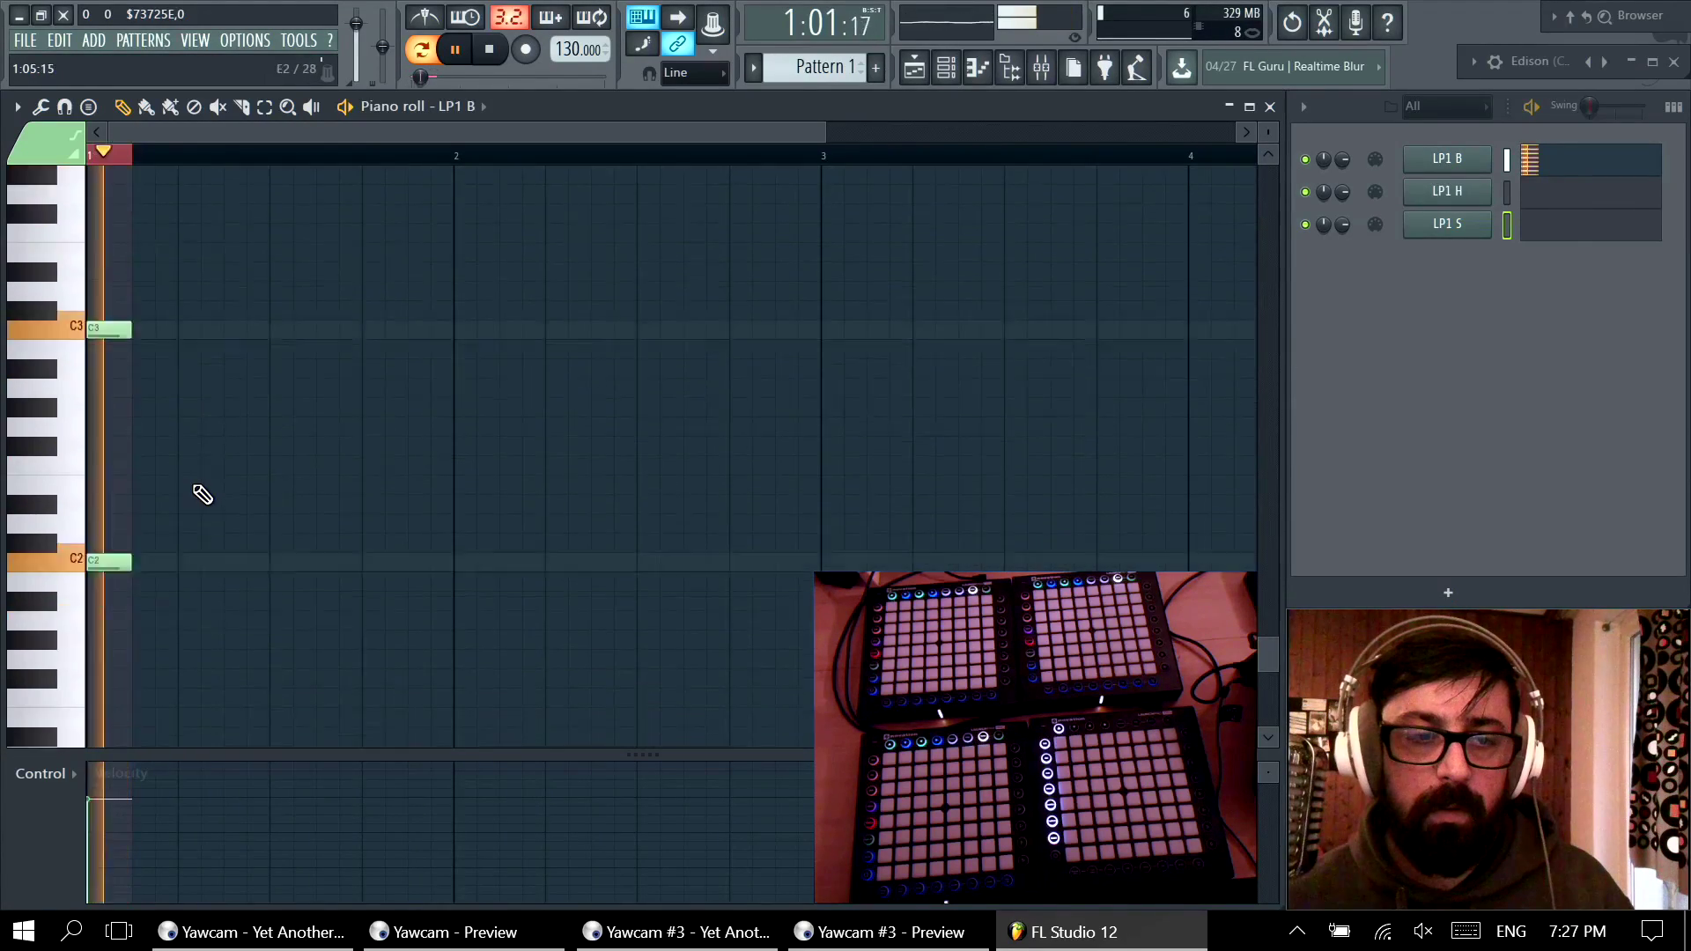
scroll(159, 519, down, 1)
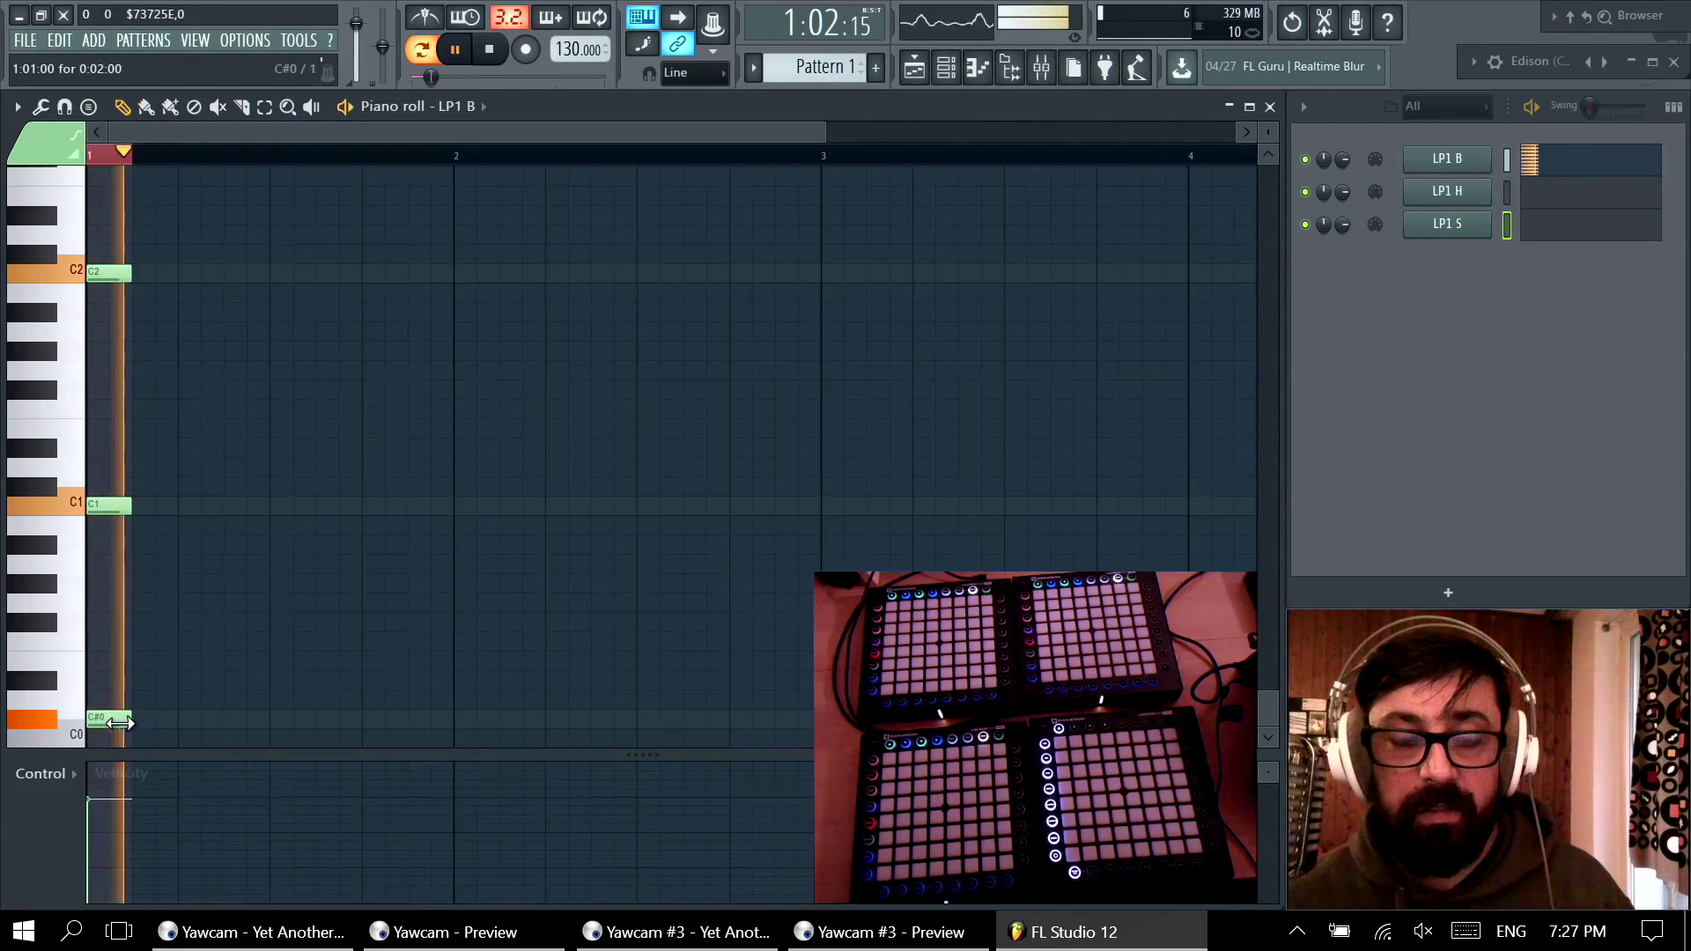
scroll(234, 616, up, 20)
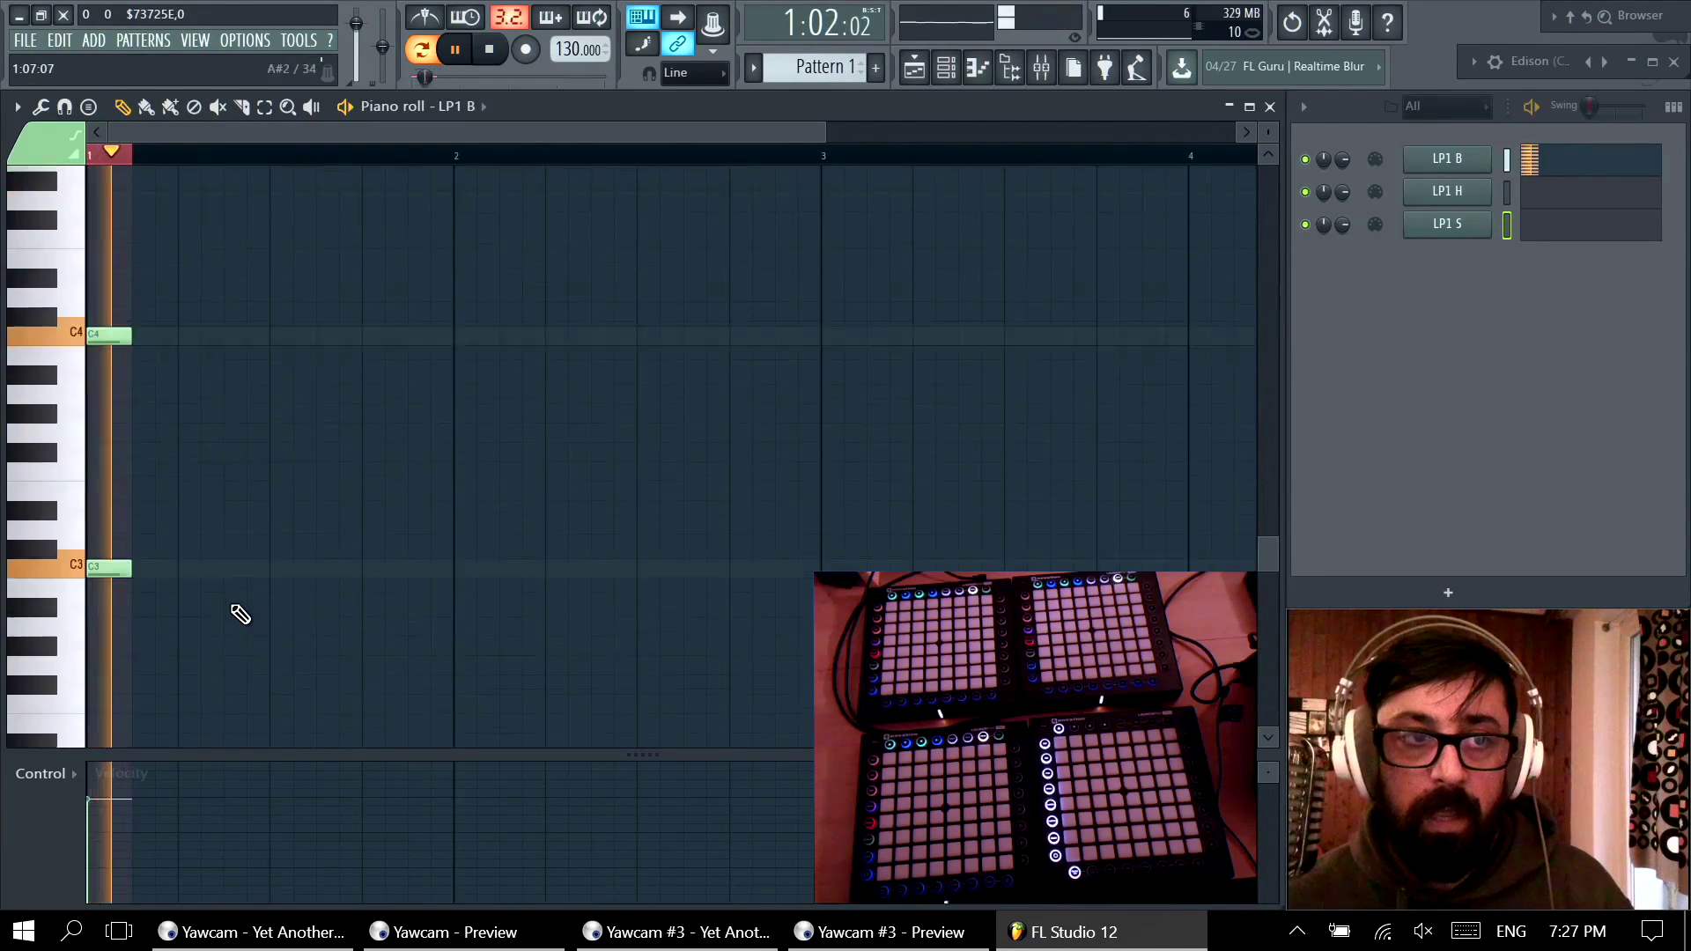
Step: Add notes on A8, G#8 and G8 at the start of the pattern
scroll(235, 614, down, 3)
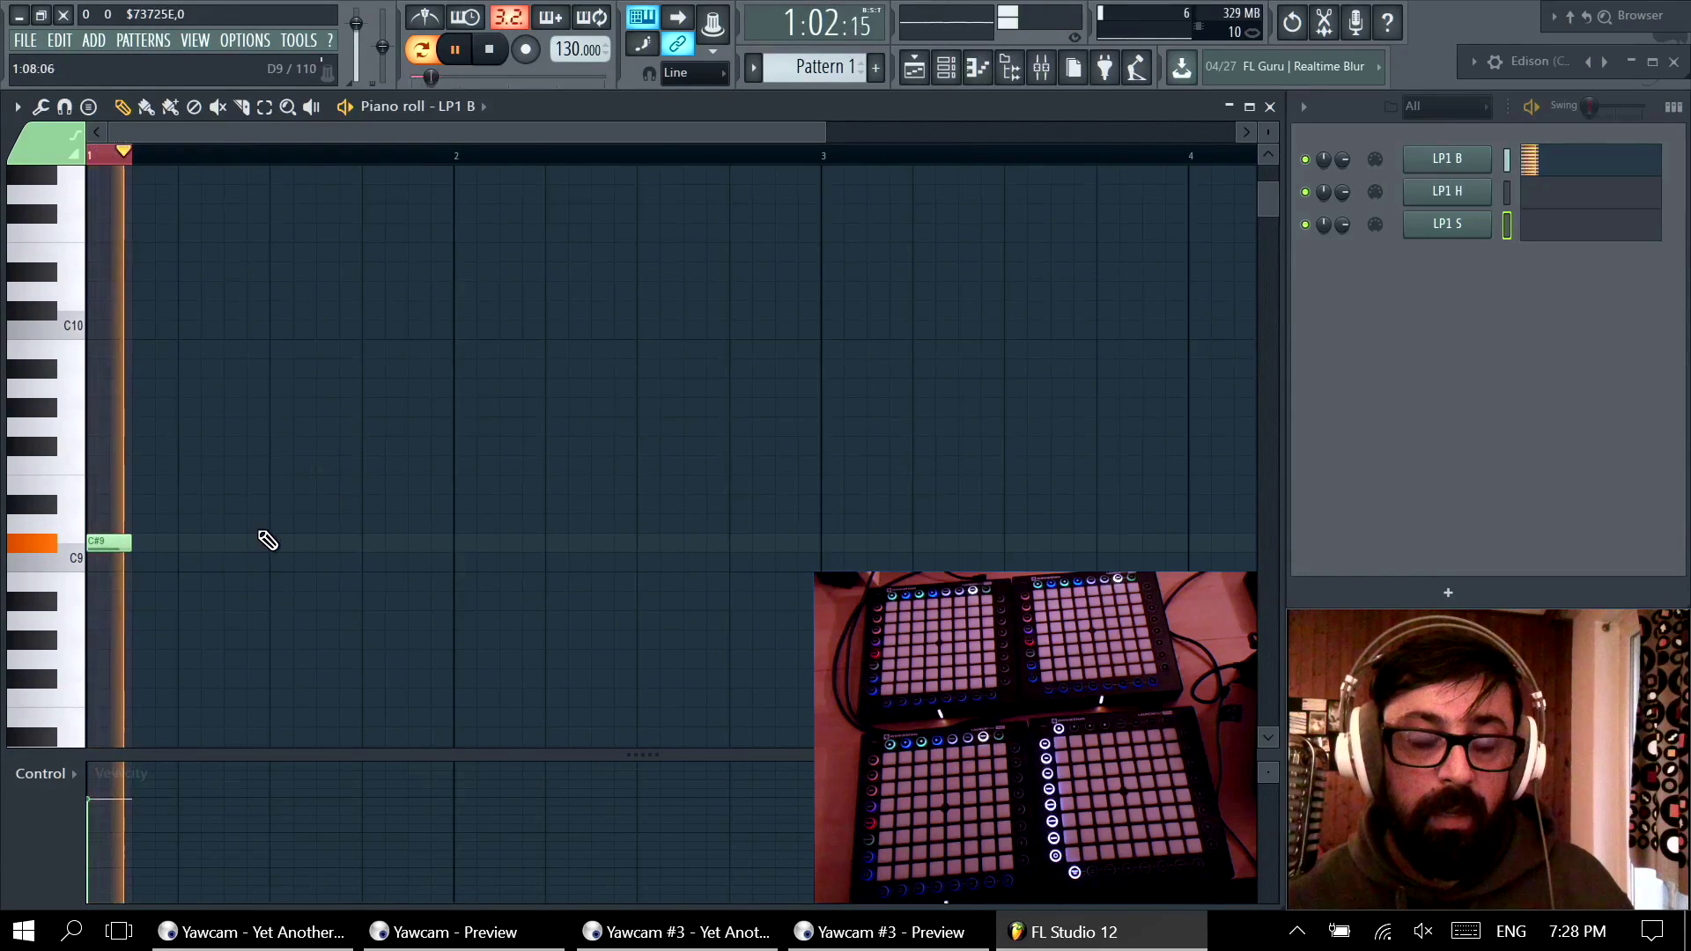
scroll(290, 540, down, 1)
scroll(286, 538, down, 4)
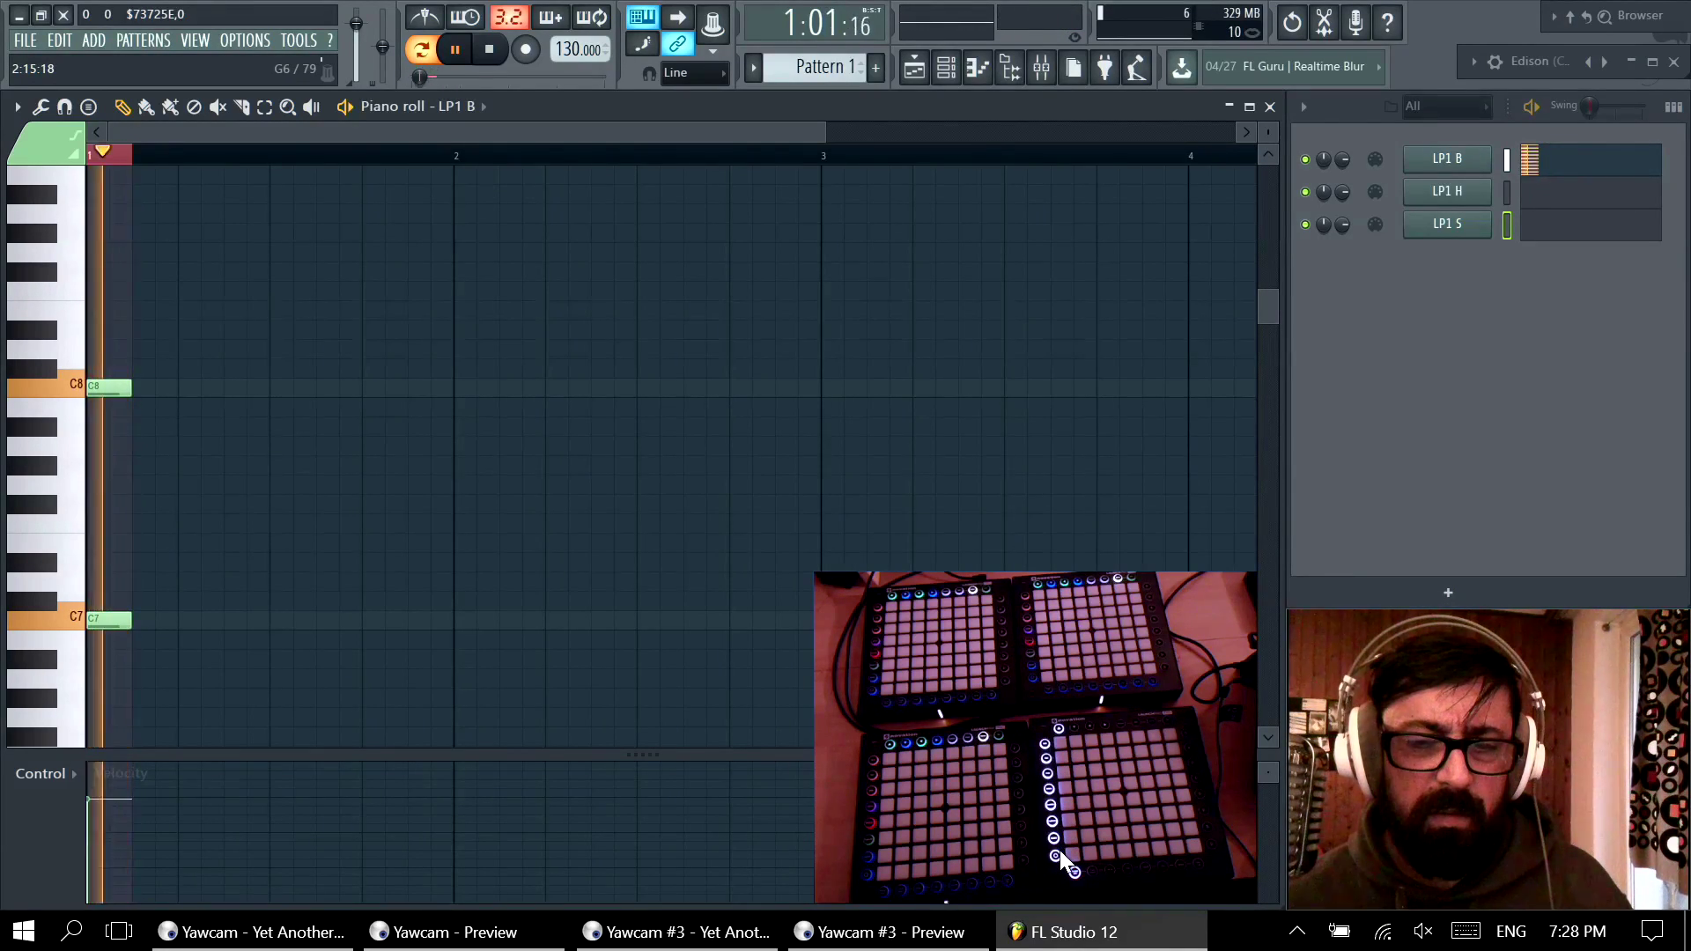
scroll(302, 567, up, 3)
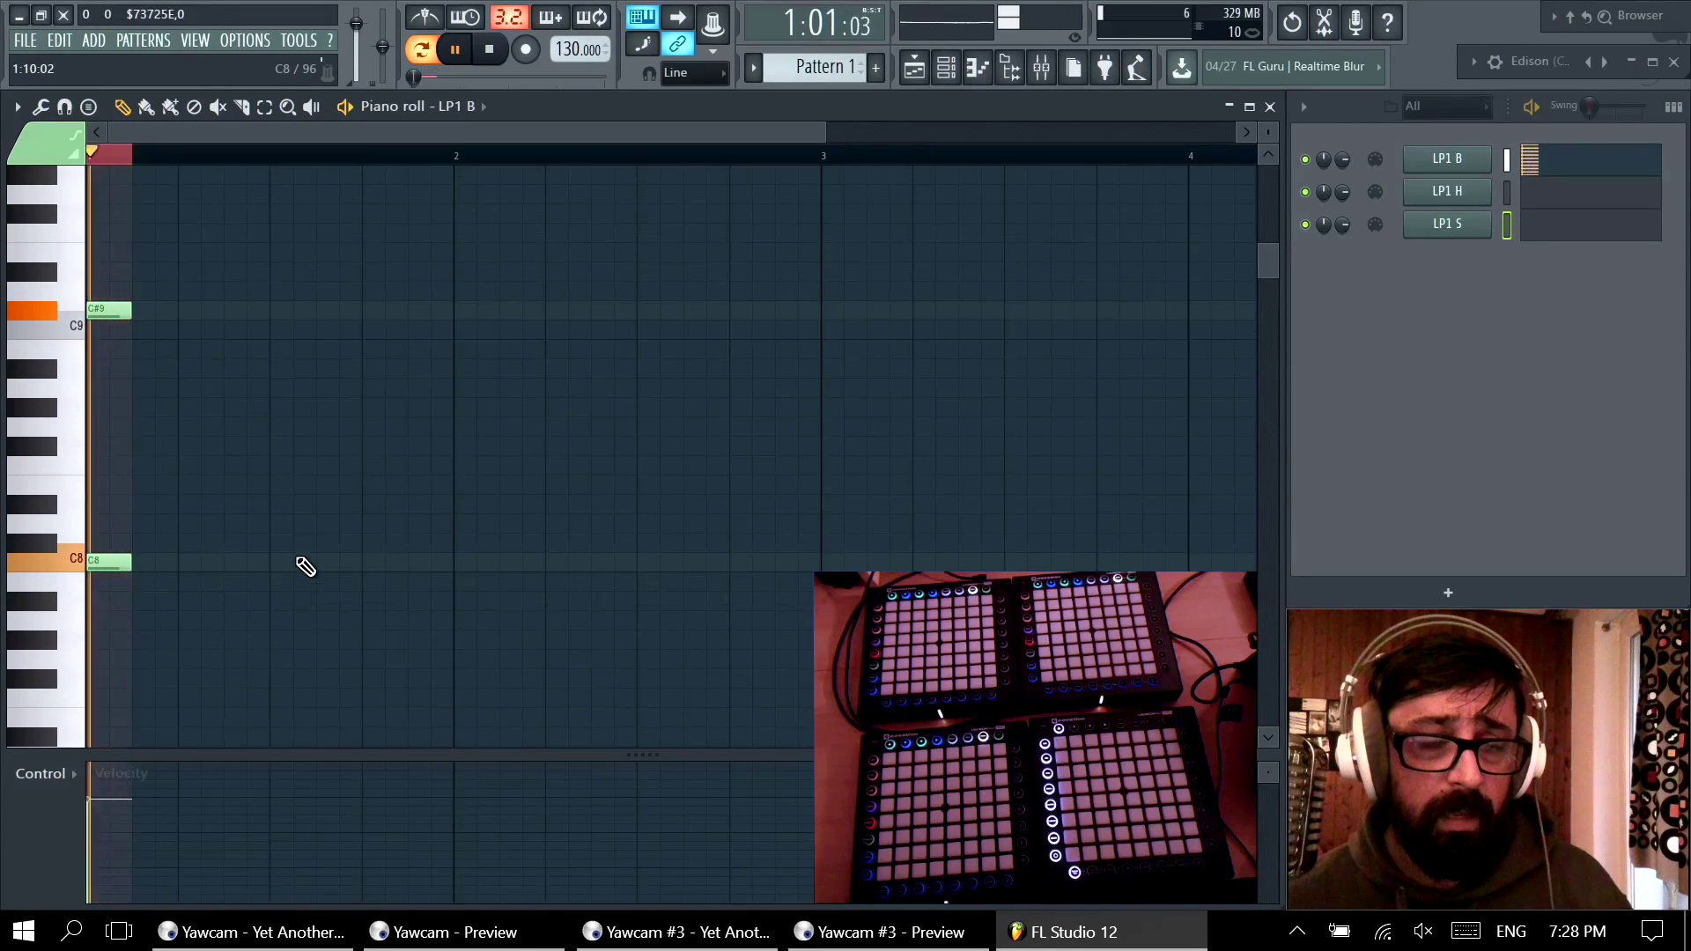
scroll(163, 479, down, 2)
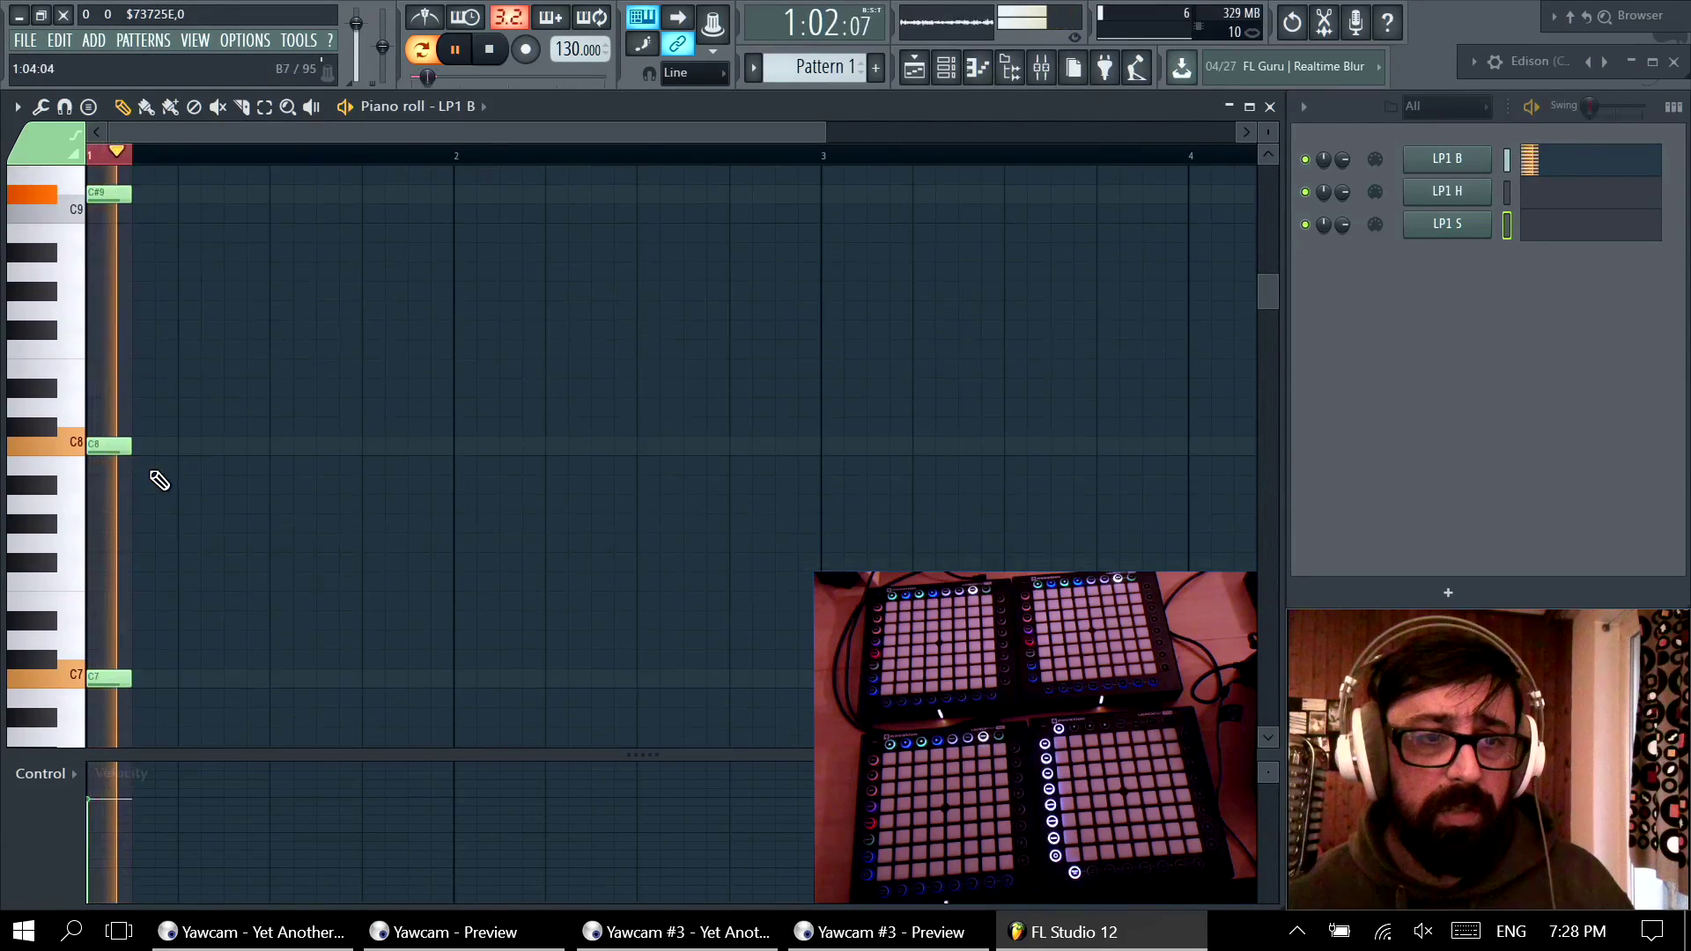
click(93, 275)
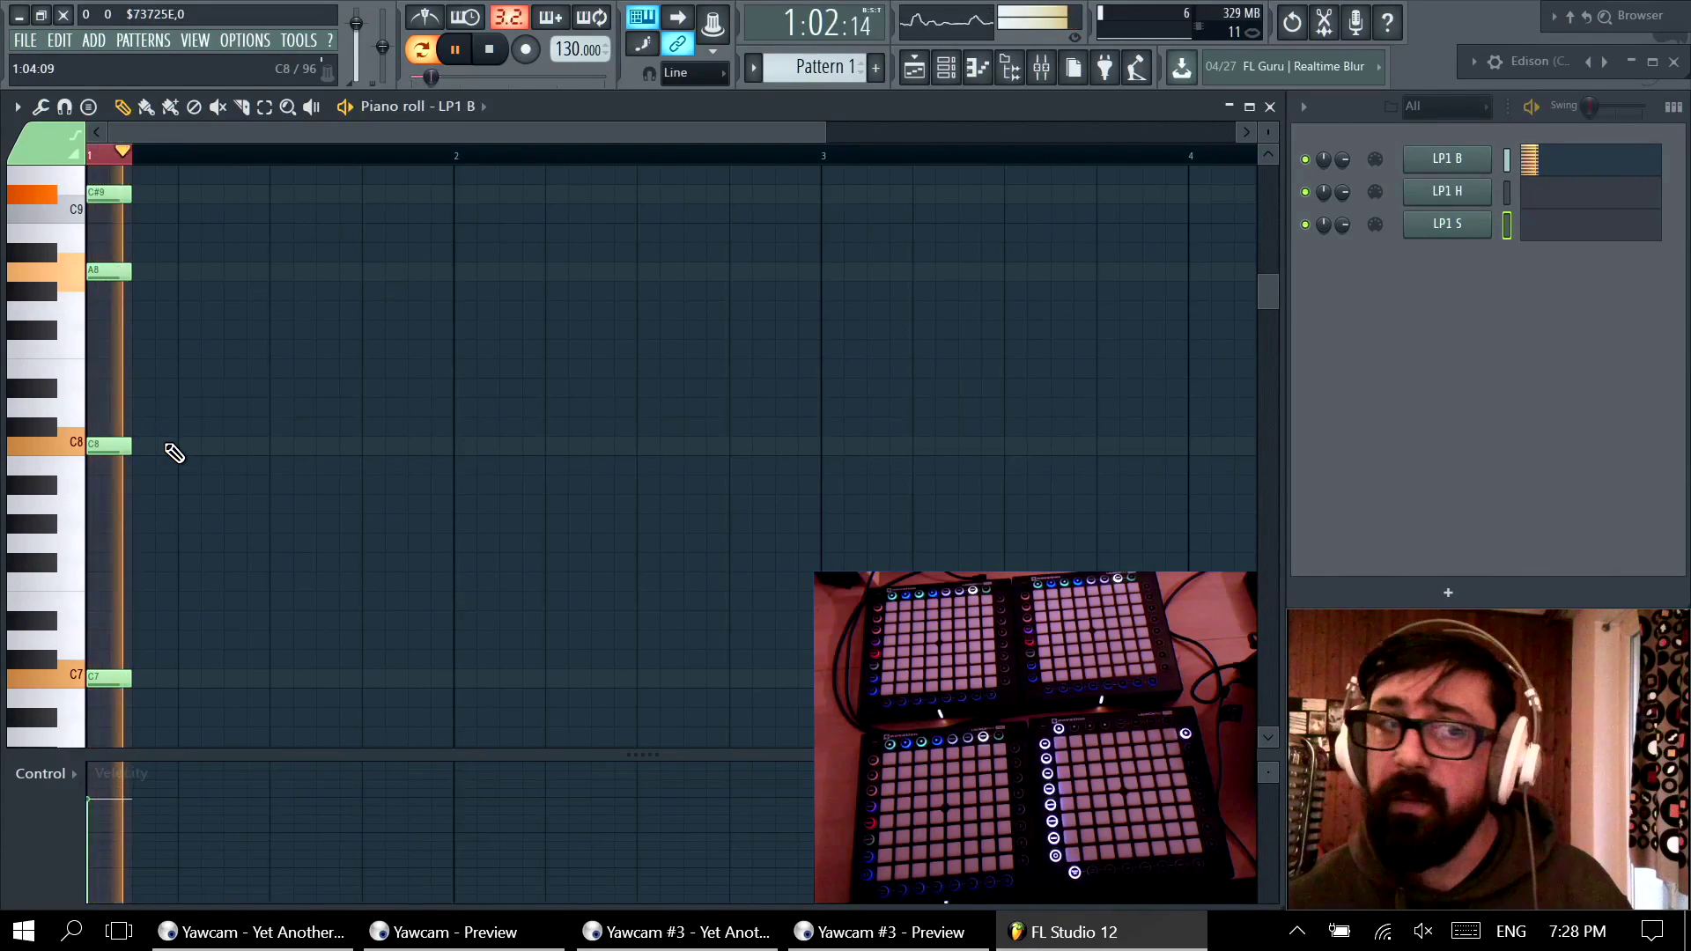
click(114, 293)
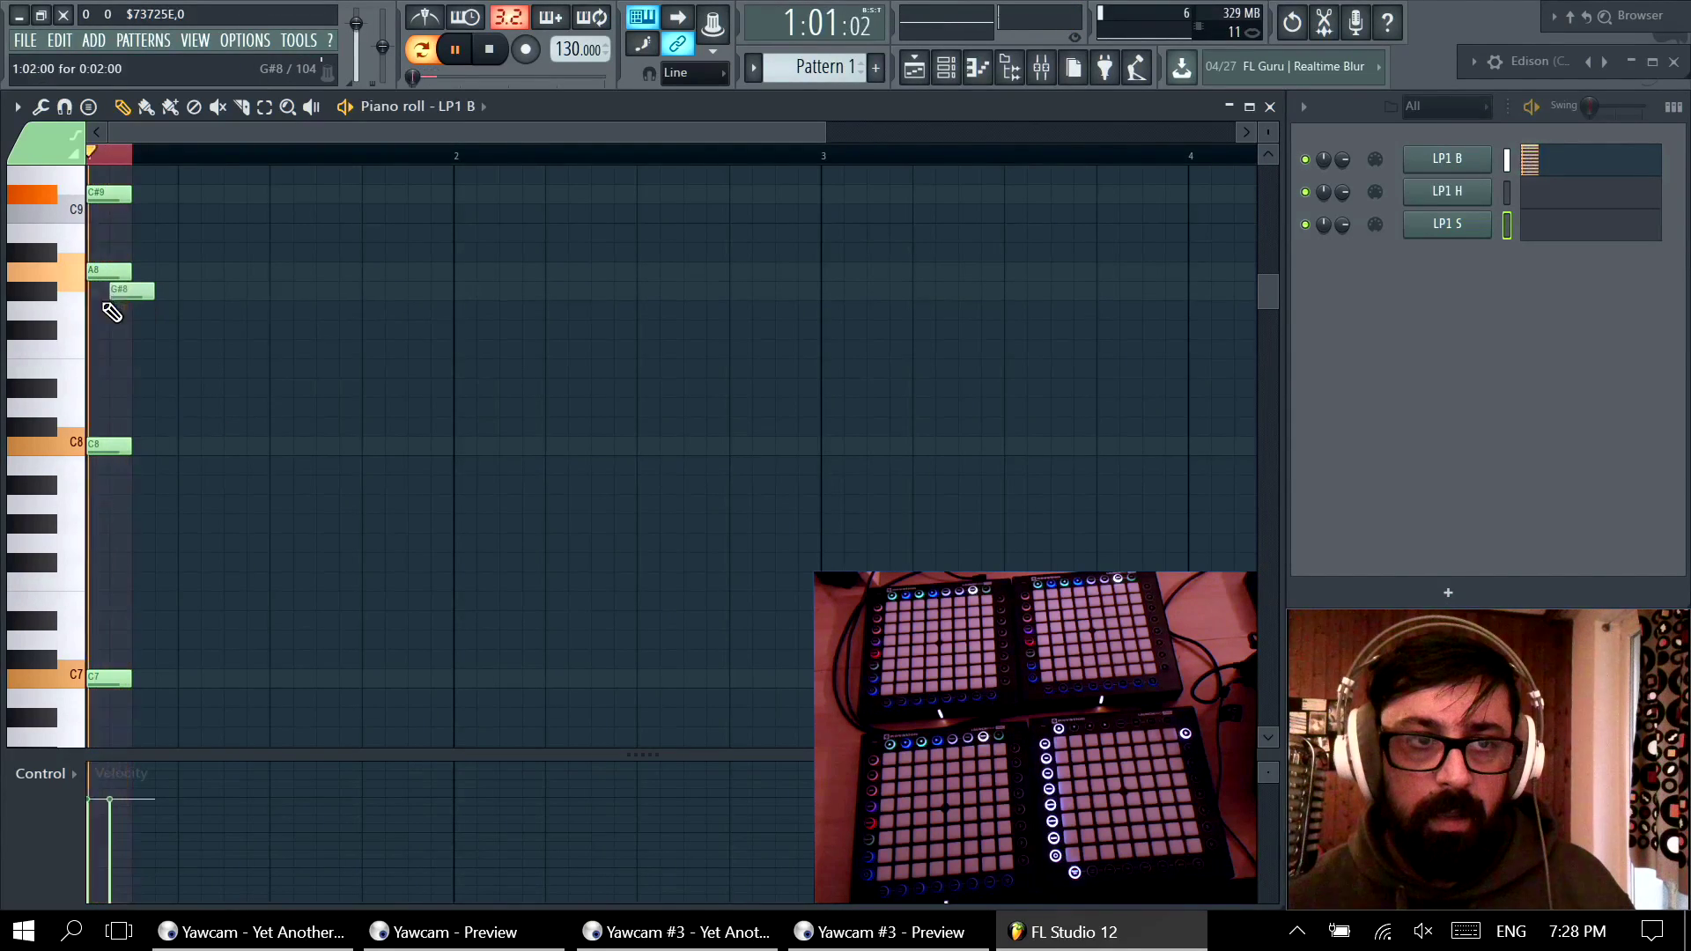
click(104, 309)
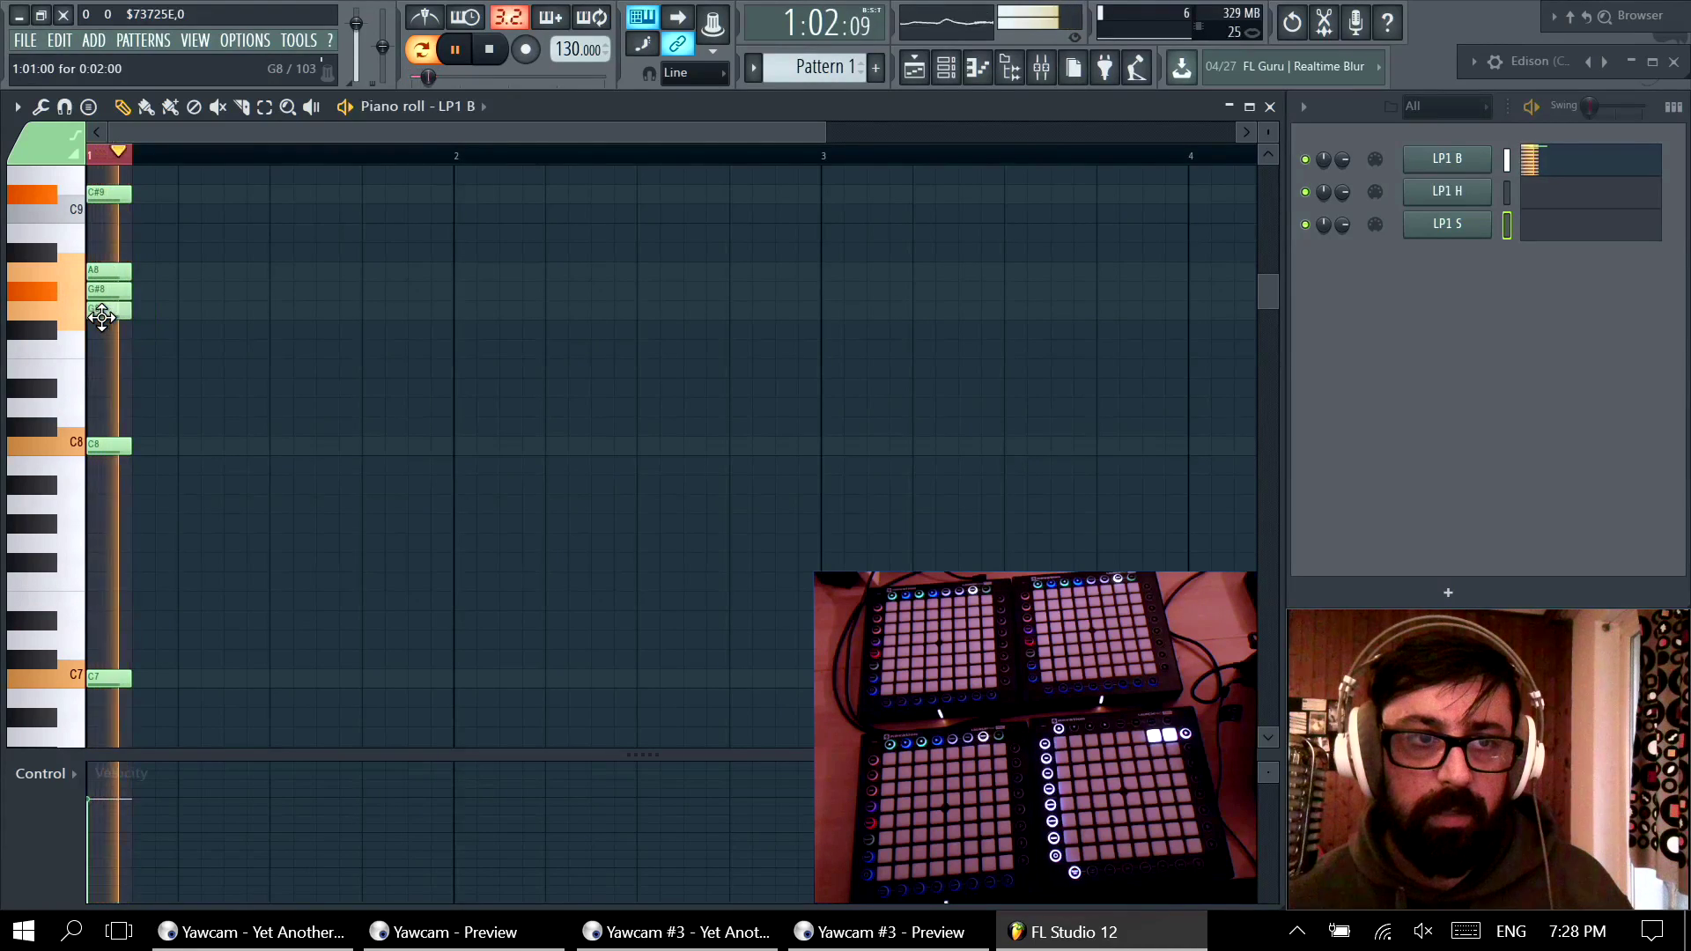
Step: Copy the three adjacent notes downward to fill F#8 through C#8, and clear the selection
drag(112, 296, 114, 365)
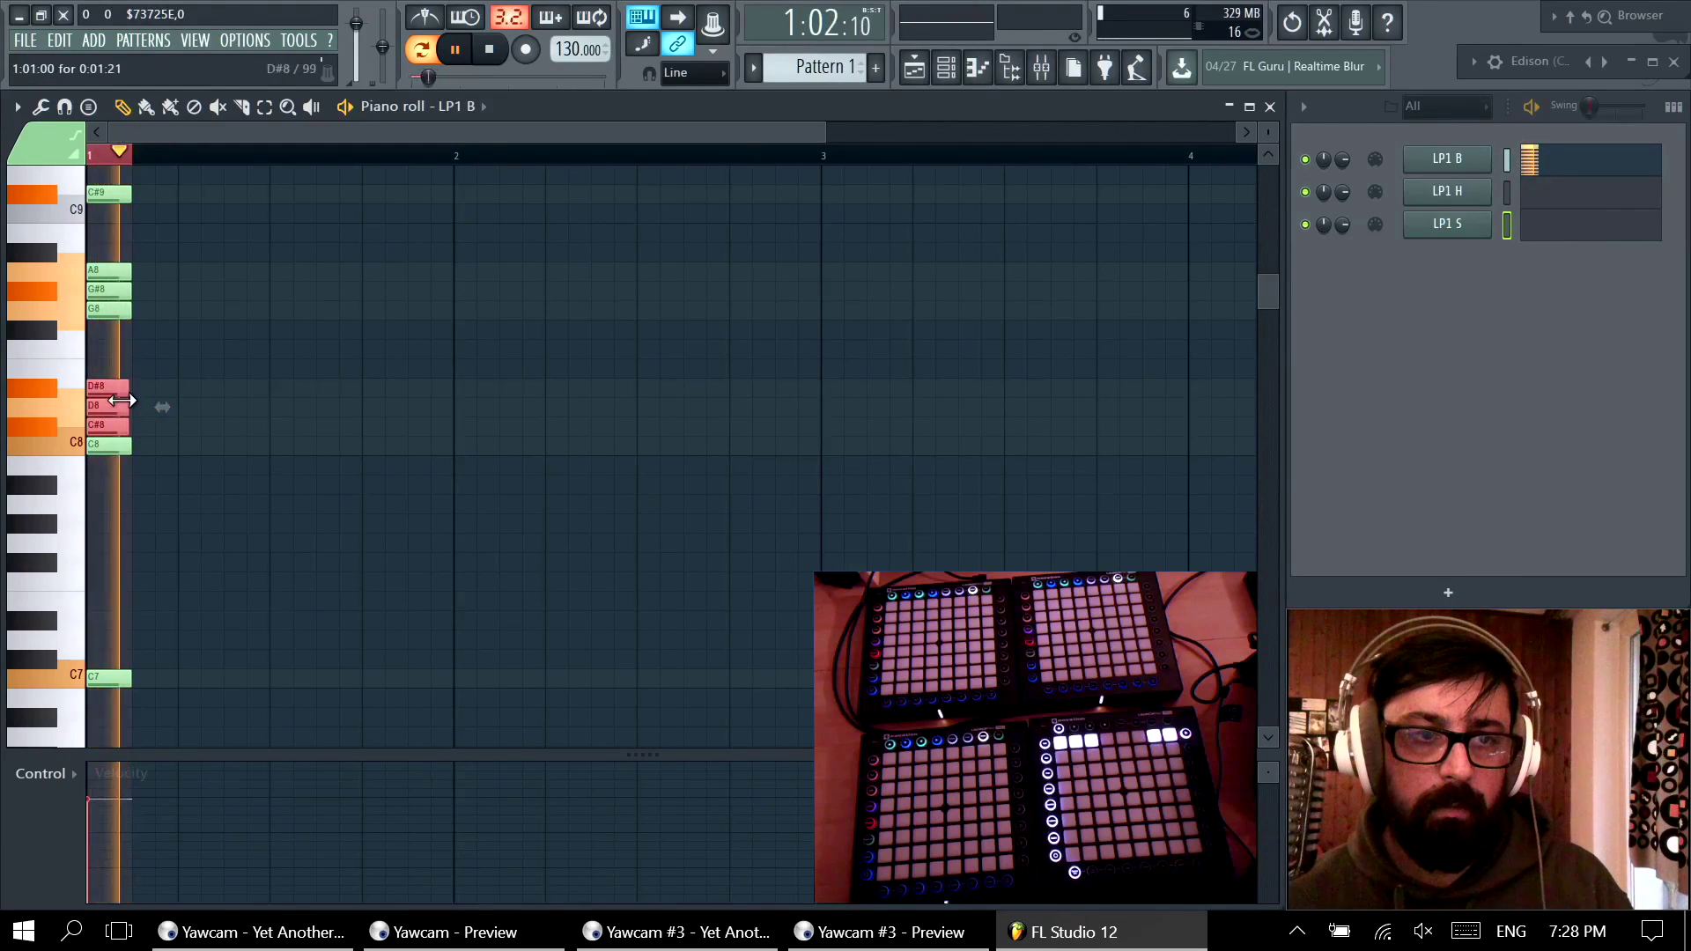
key(ctrl+z)
click(261, 388)
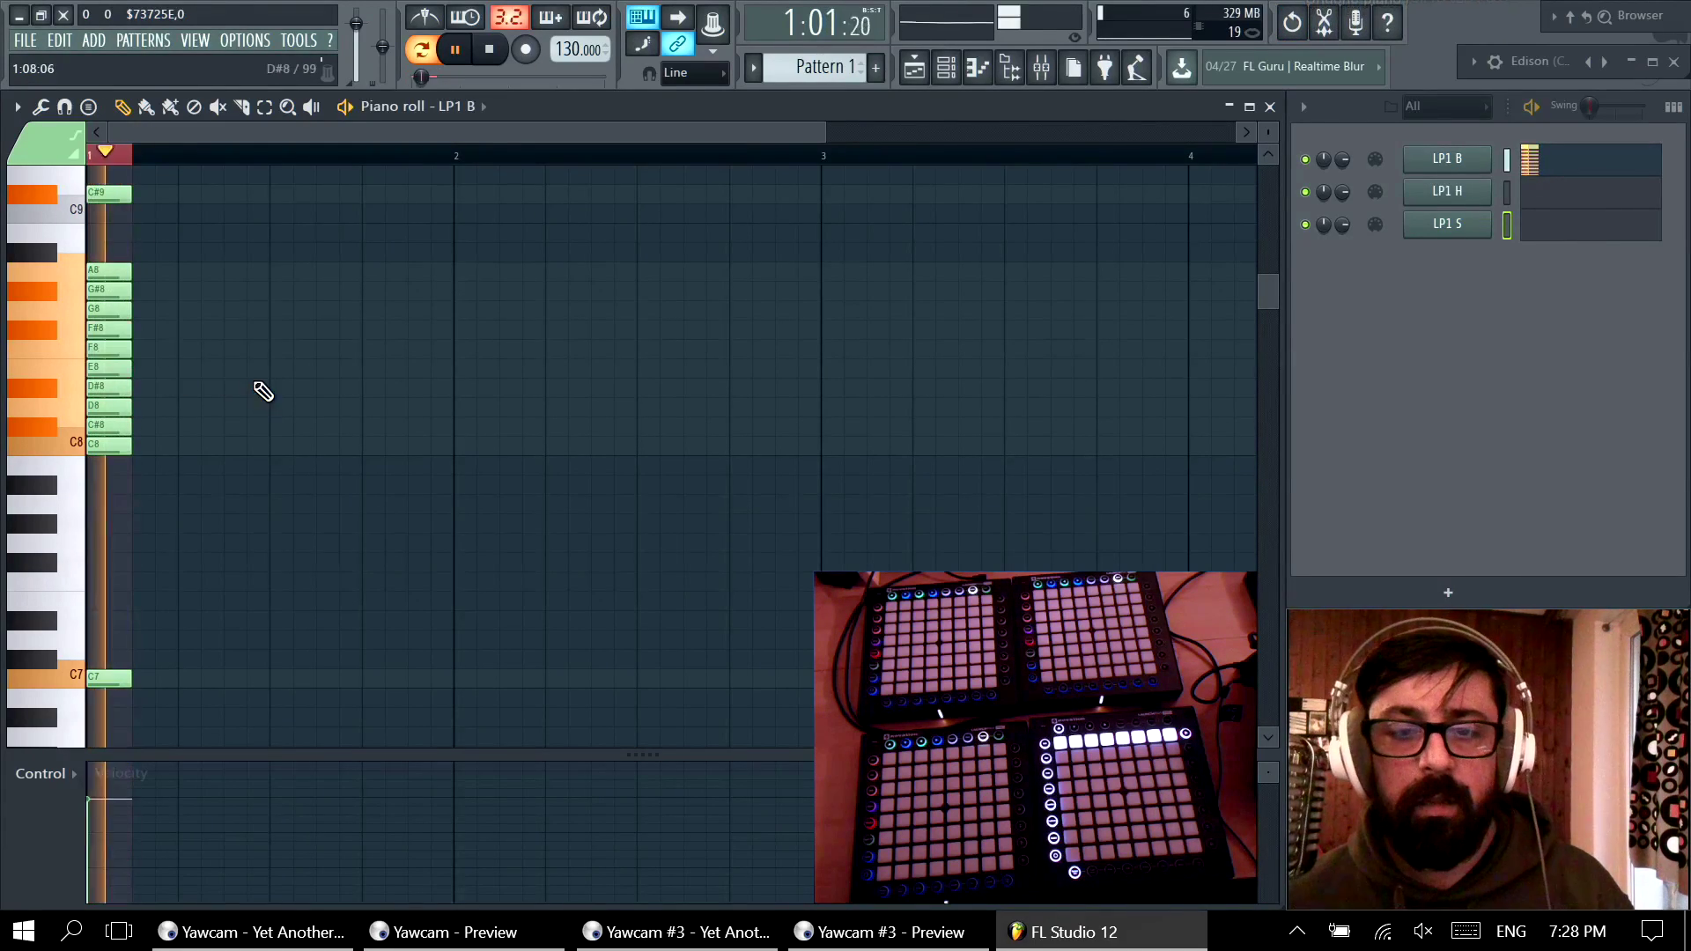
Step: Select the notes C#8 to A8 and copy them down an octave at a time to C#7–A7 and C#6–A6
scroll(220, 434, down, 2)
scroll(204, 340, up, 2)
mouse_move(198, 249)
mouse_down()
mouse_move(99, 467)
mouse_move(102, 436)
mouse_up()
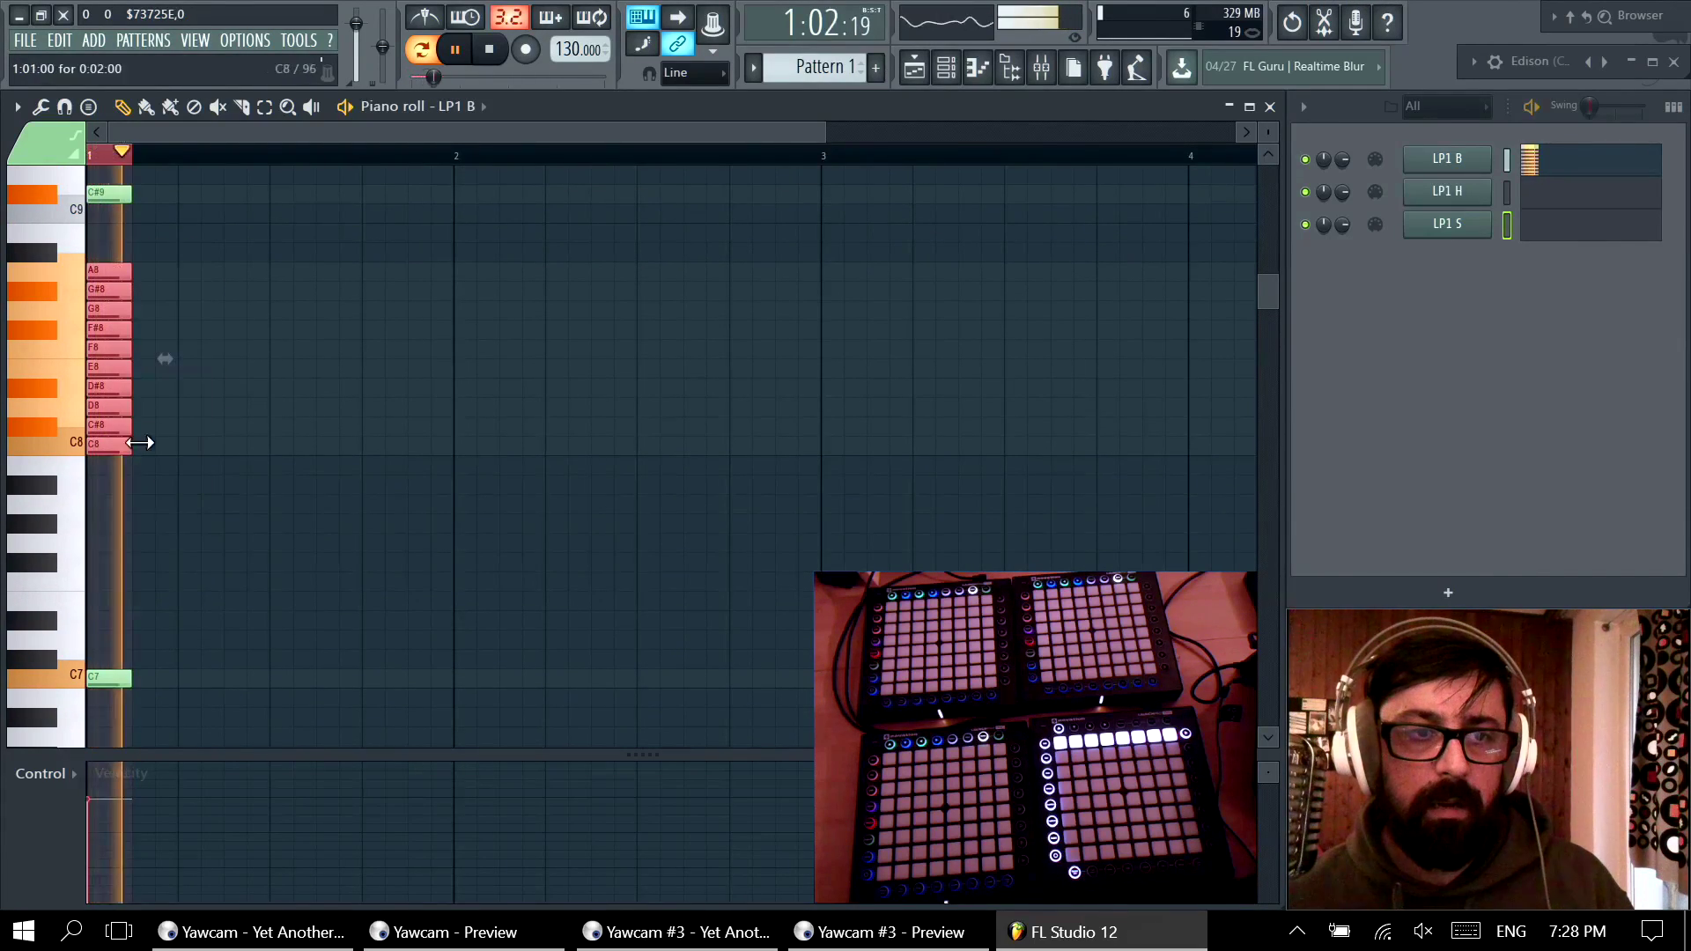
drag(176, 246, 115, 627)
scroll(163, 599, down, 3)
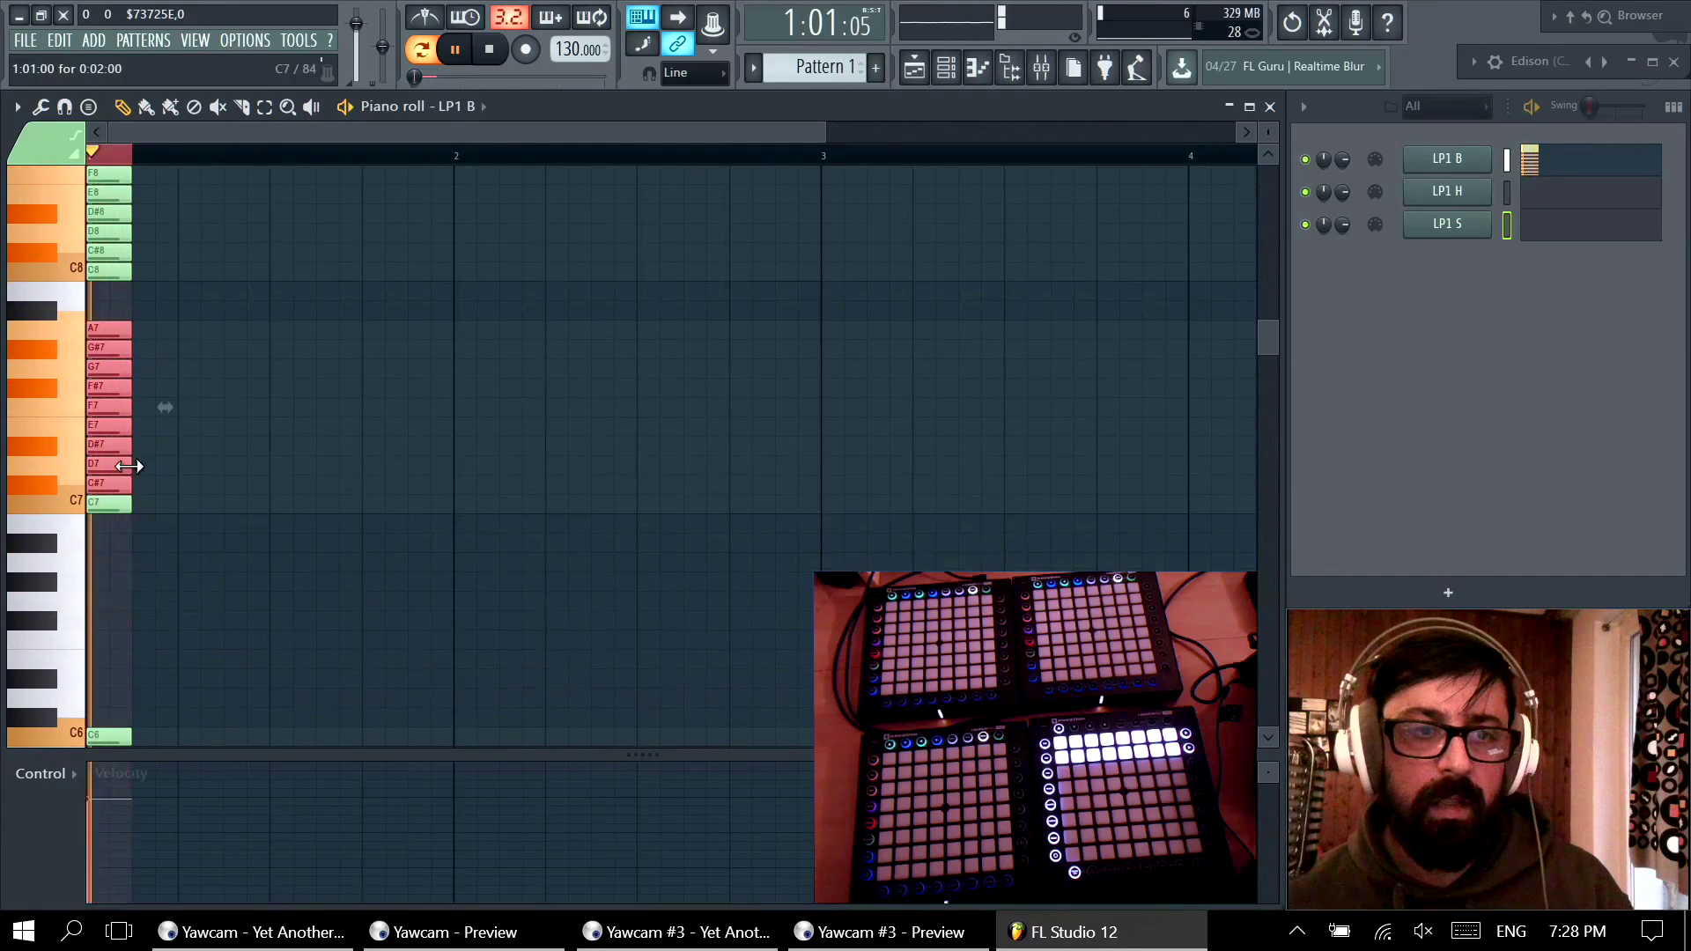
drag(107, 425, 117, 657)
scroll(236, 606, down, 4)
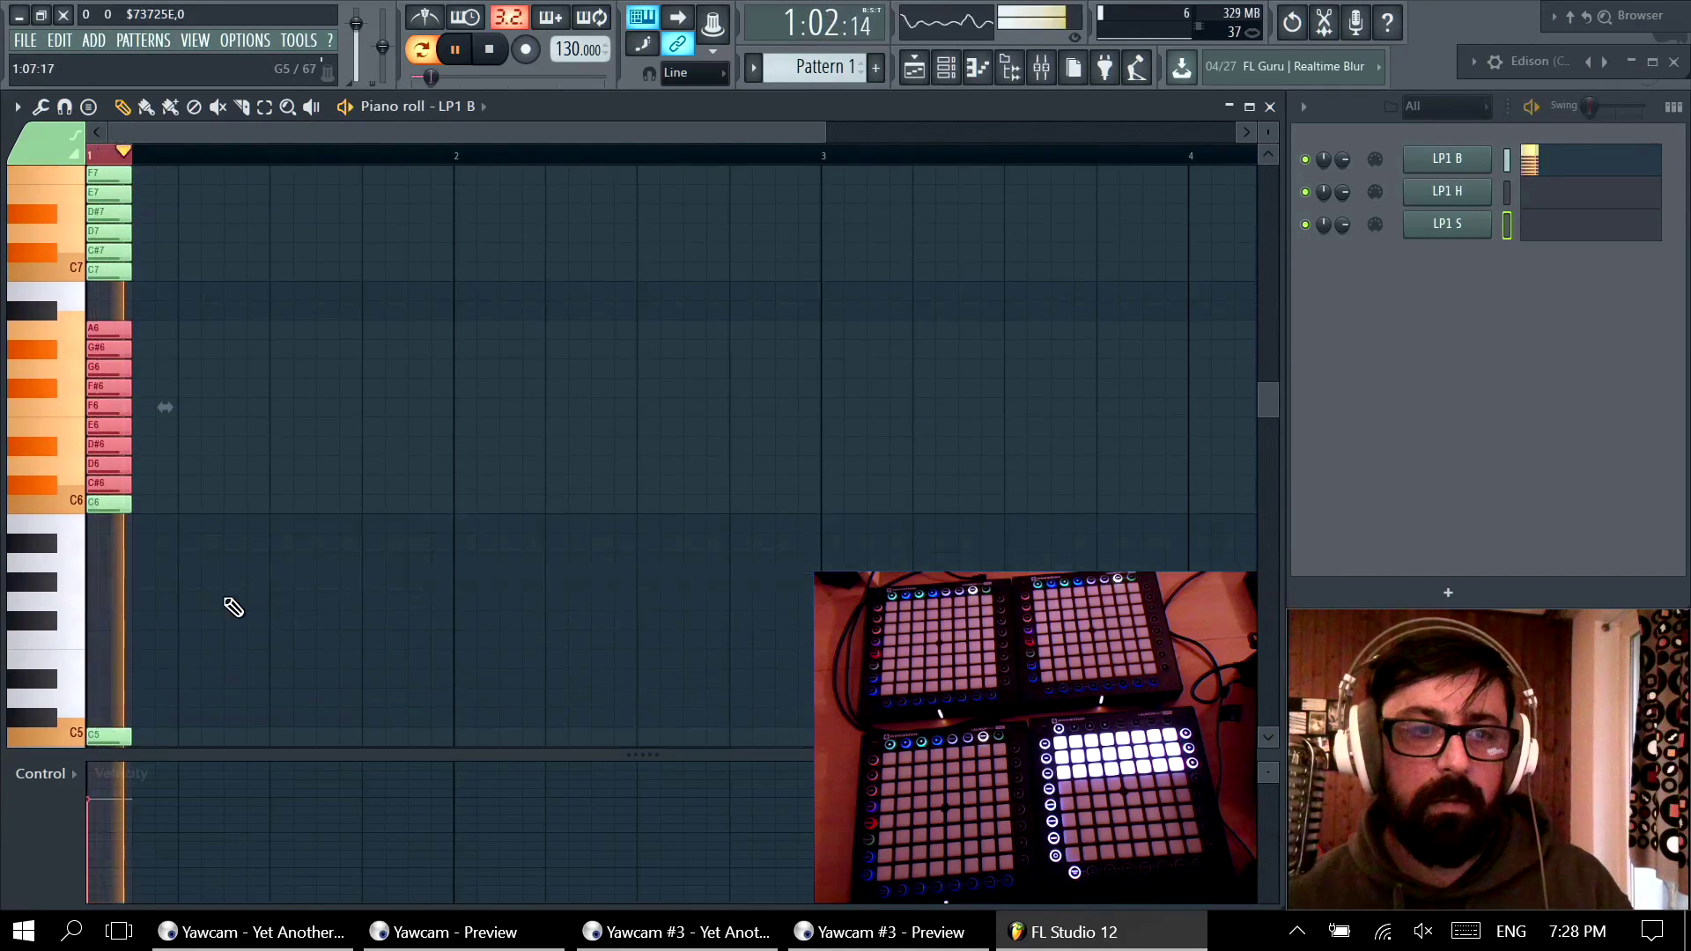
Step: Copy the selected nine-note block down by octaves to fill C#5–A5, C#4–A4 and C#3–A3
drag(102, 408, 117, 647)
scroll(256, 598, down, 4)
scroll(257, 598, down, 3)
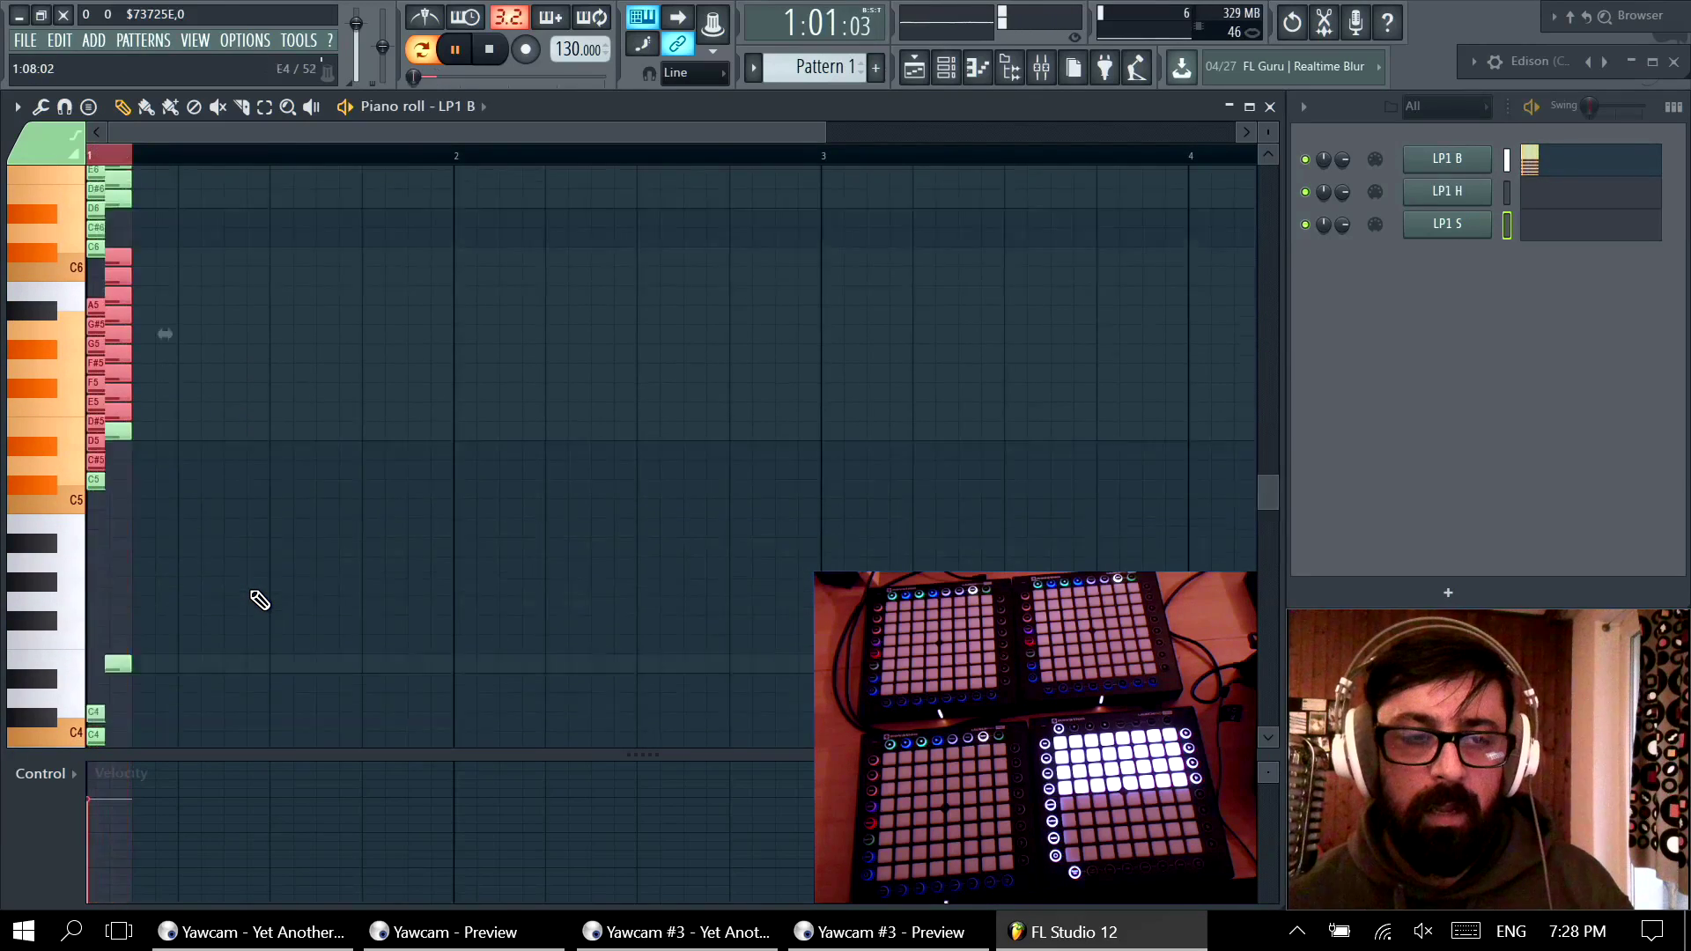
drag(113, 282, 134, 725)
scroll(245, 599, down, 2)
scroll(246, 600, down, 2)
drag(121, 464, 98, 503)
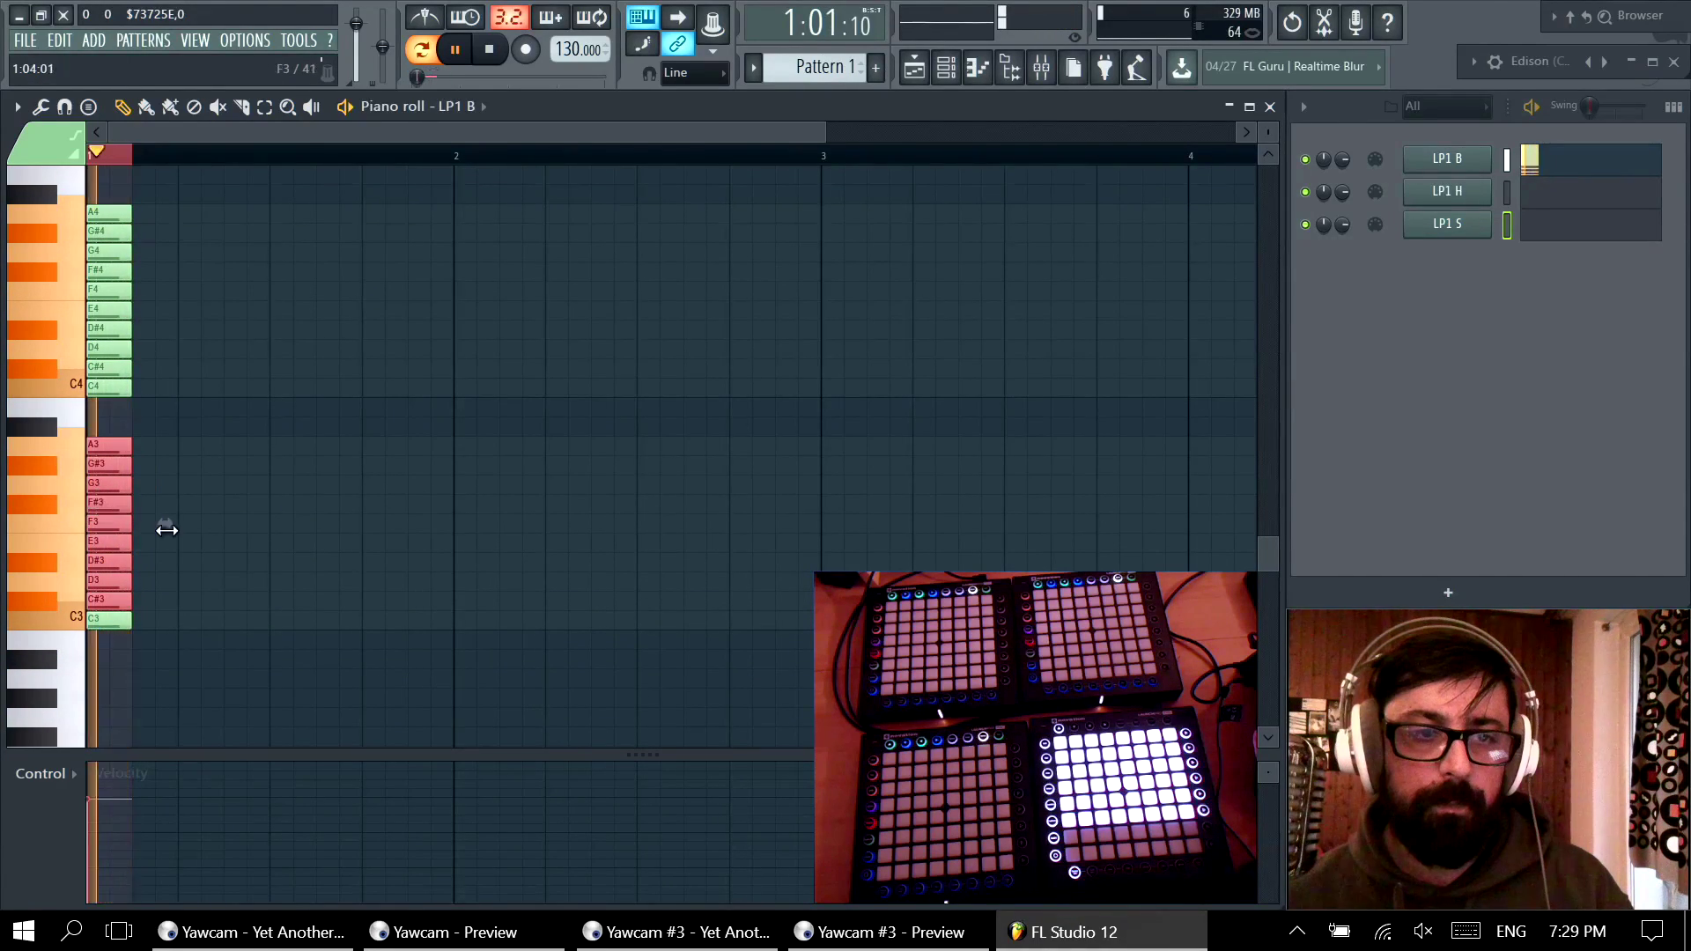
Step: Copy the selected nine-note block down by octaves to fill C#2–A2 and C#1–A1
scroll(149, 493, down, 3)
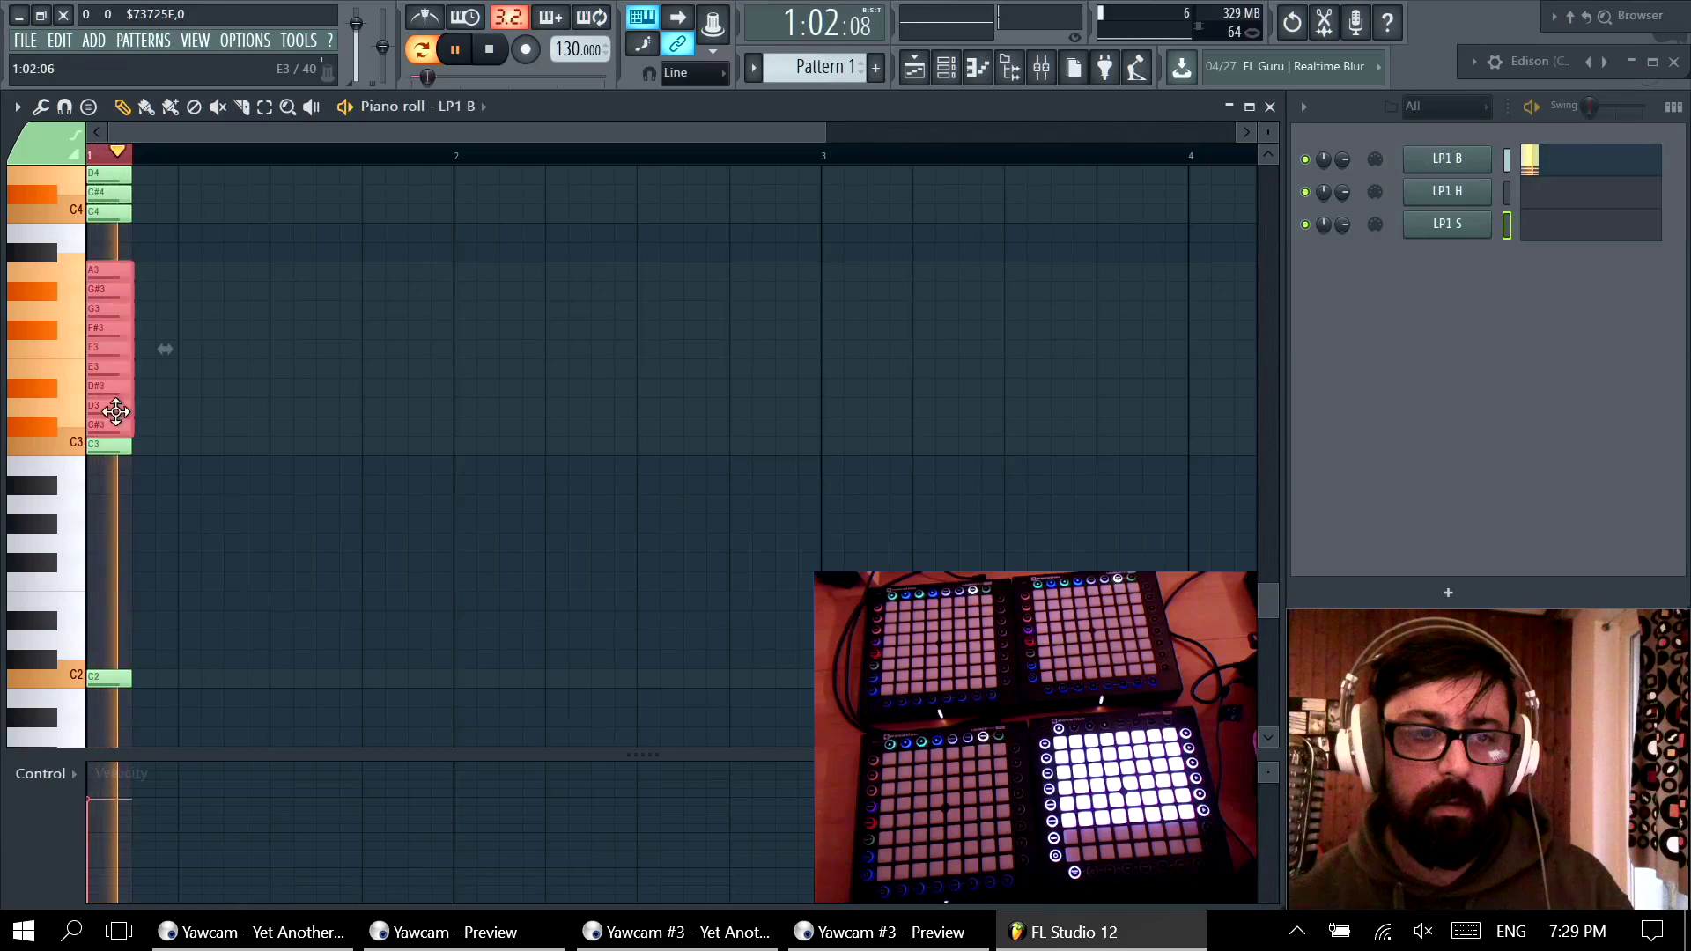
key(ctrl+Down)
scroll(108, 464, down, 2)
drag(108, 465, 150, 518)
scroll(113, 650, down, 3)
scroll(159, 515, down, 2)
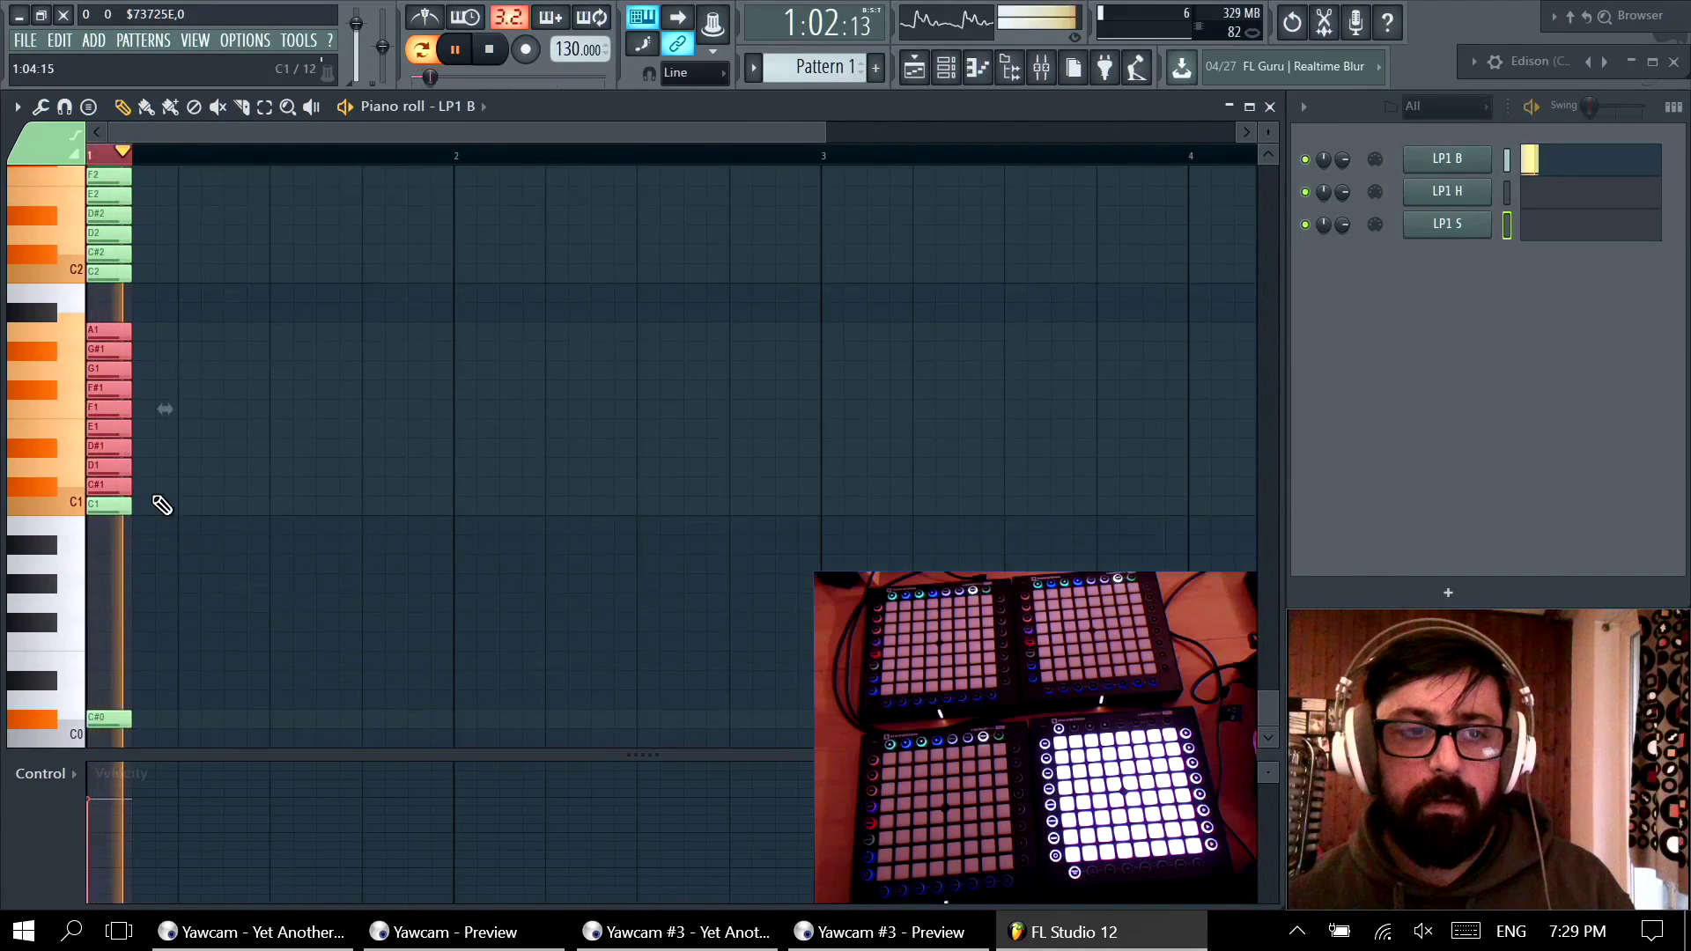
Step: Add notes on every semitone from D0 to G#0 at the start of the pattern
click(100, 697)
click(100, 679)
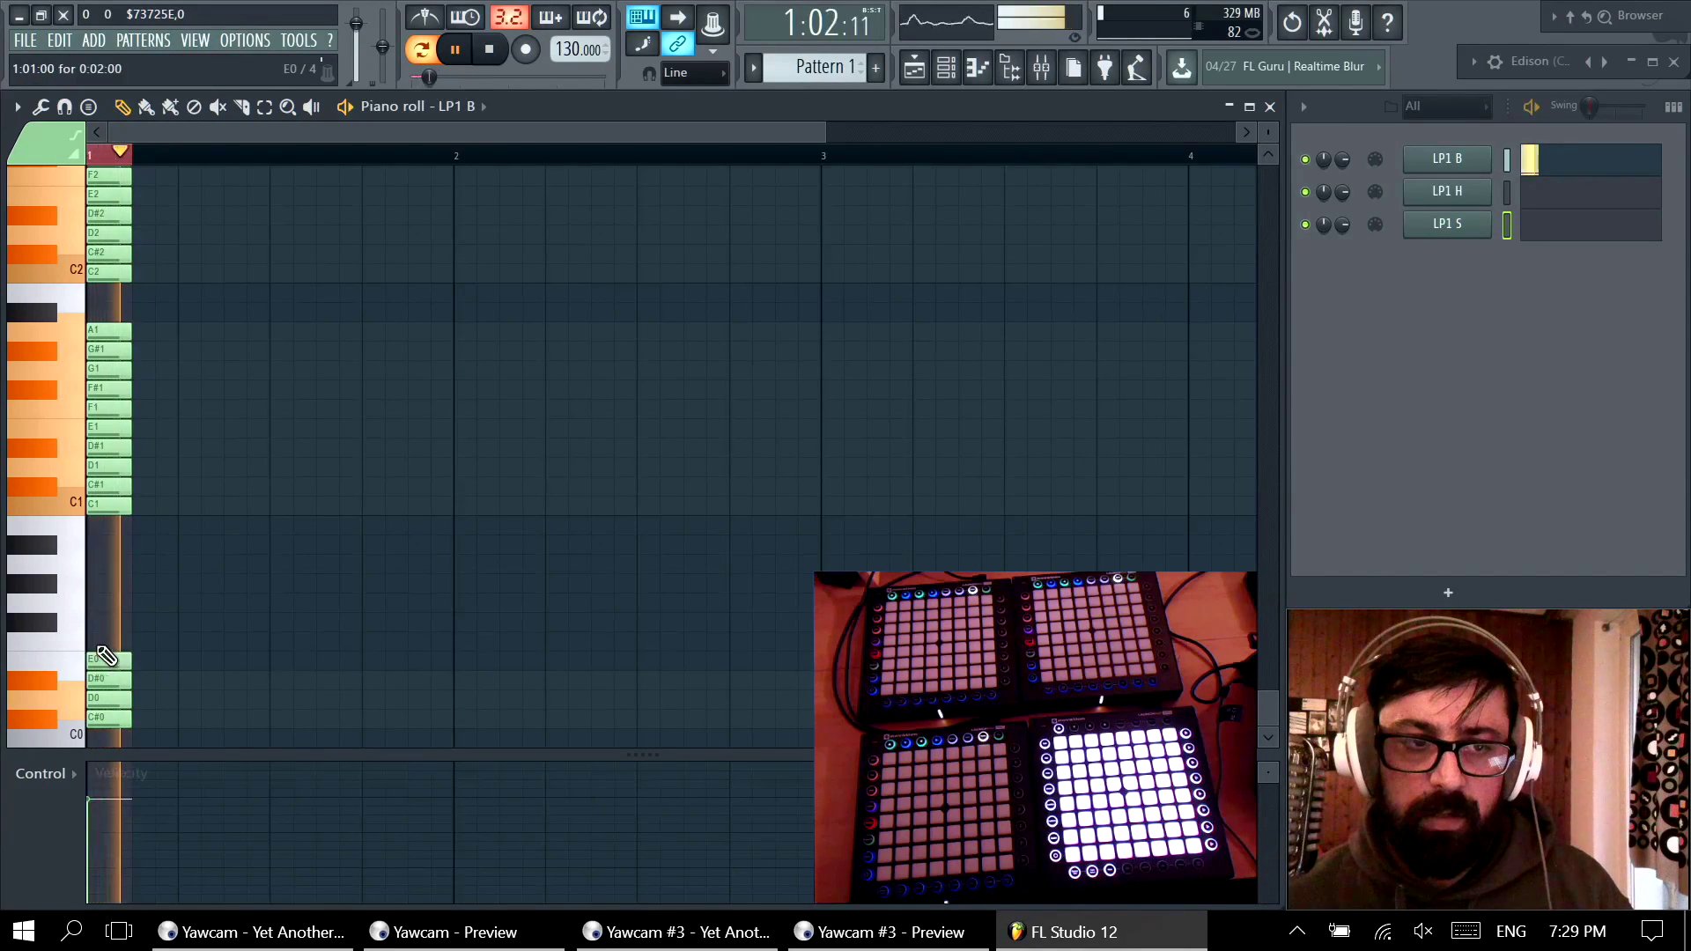
click(101, 660)
click(101, 640)
click(101, 621)
click(102, 601)
click(96, 582)
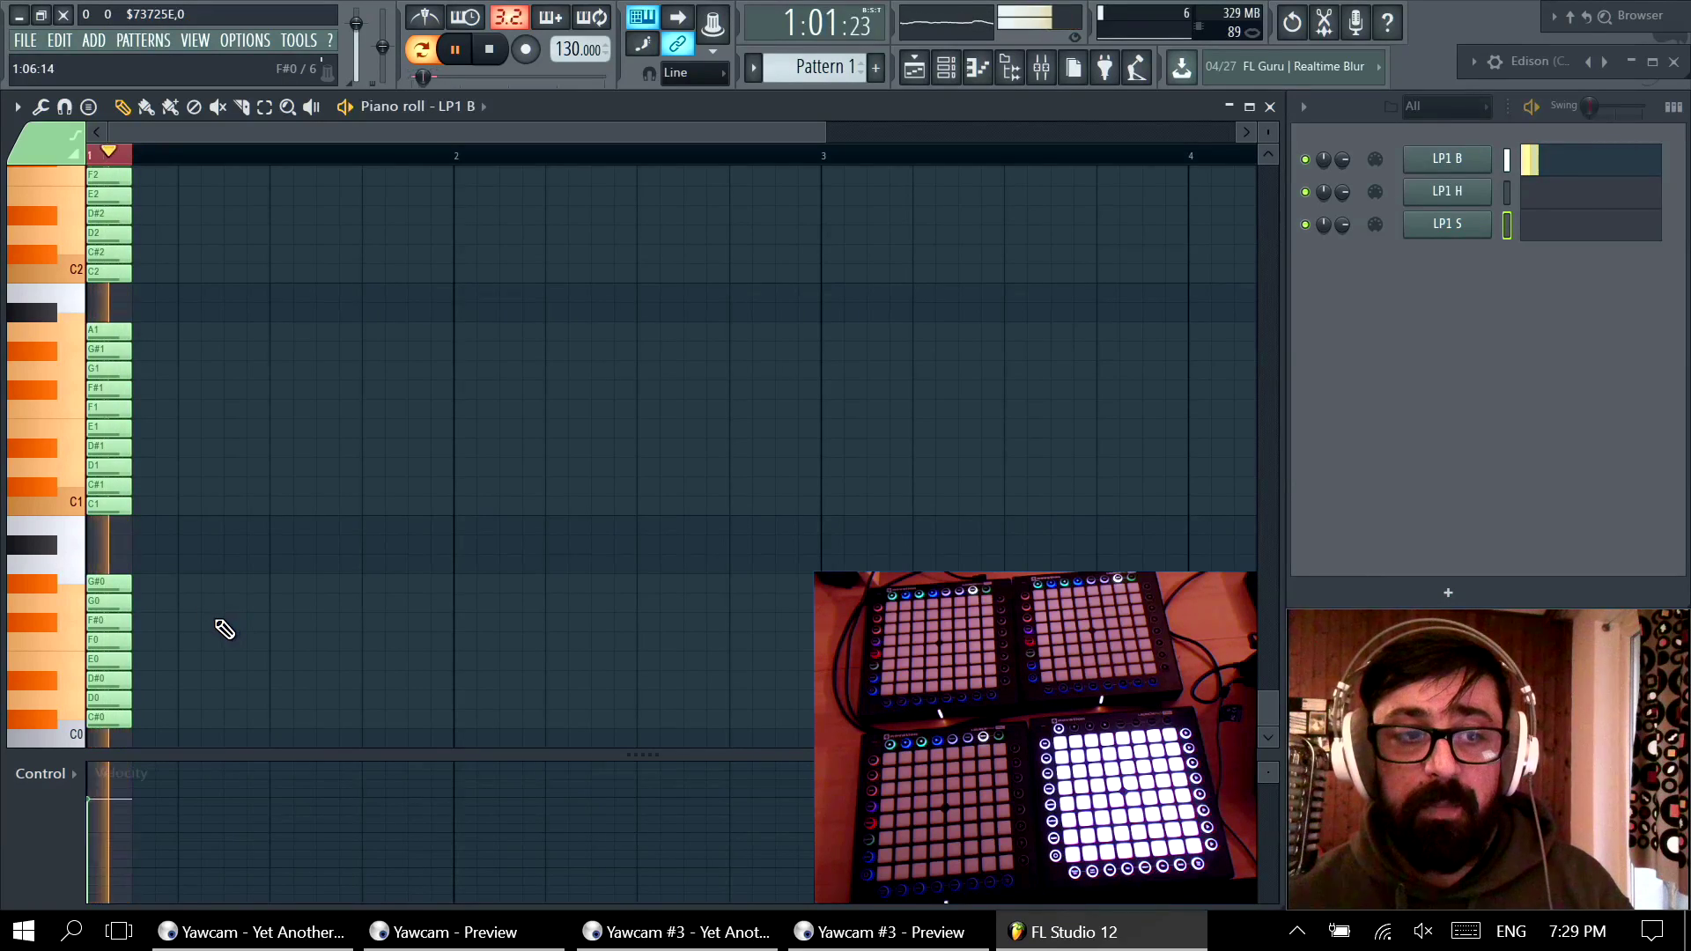
Step: Add notes on every semitone from D9 to G#9 at the start of the LP1 B pattern
scroll(192, 681, up, 20)
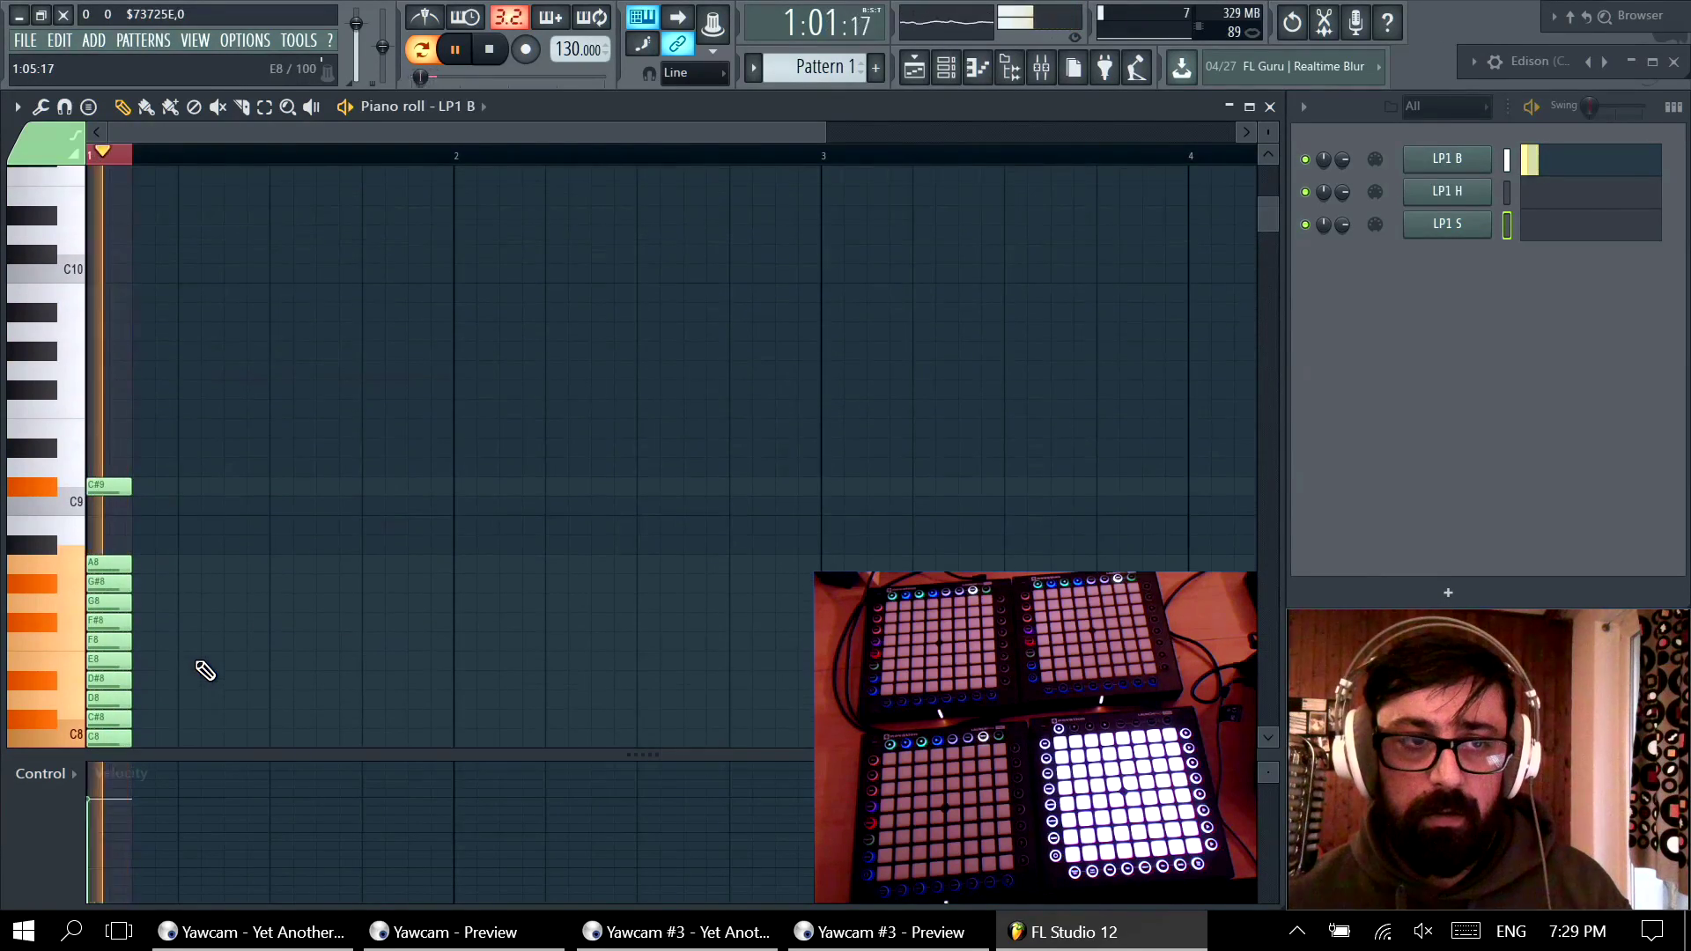
click(130, 467)
click(102, 446)
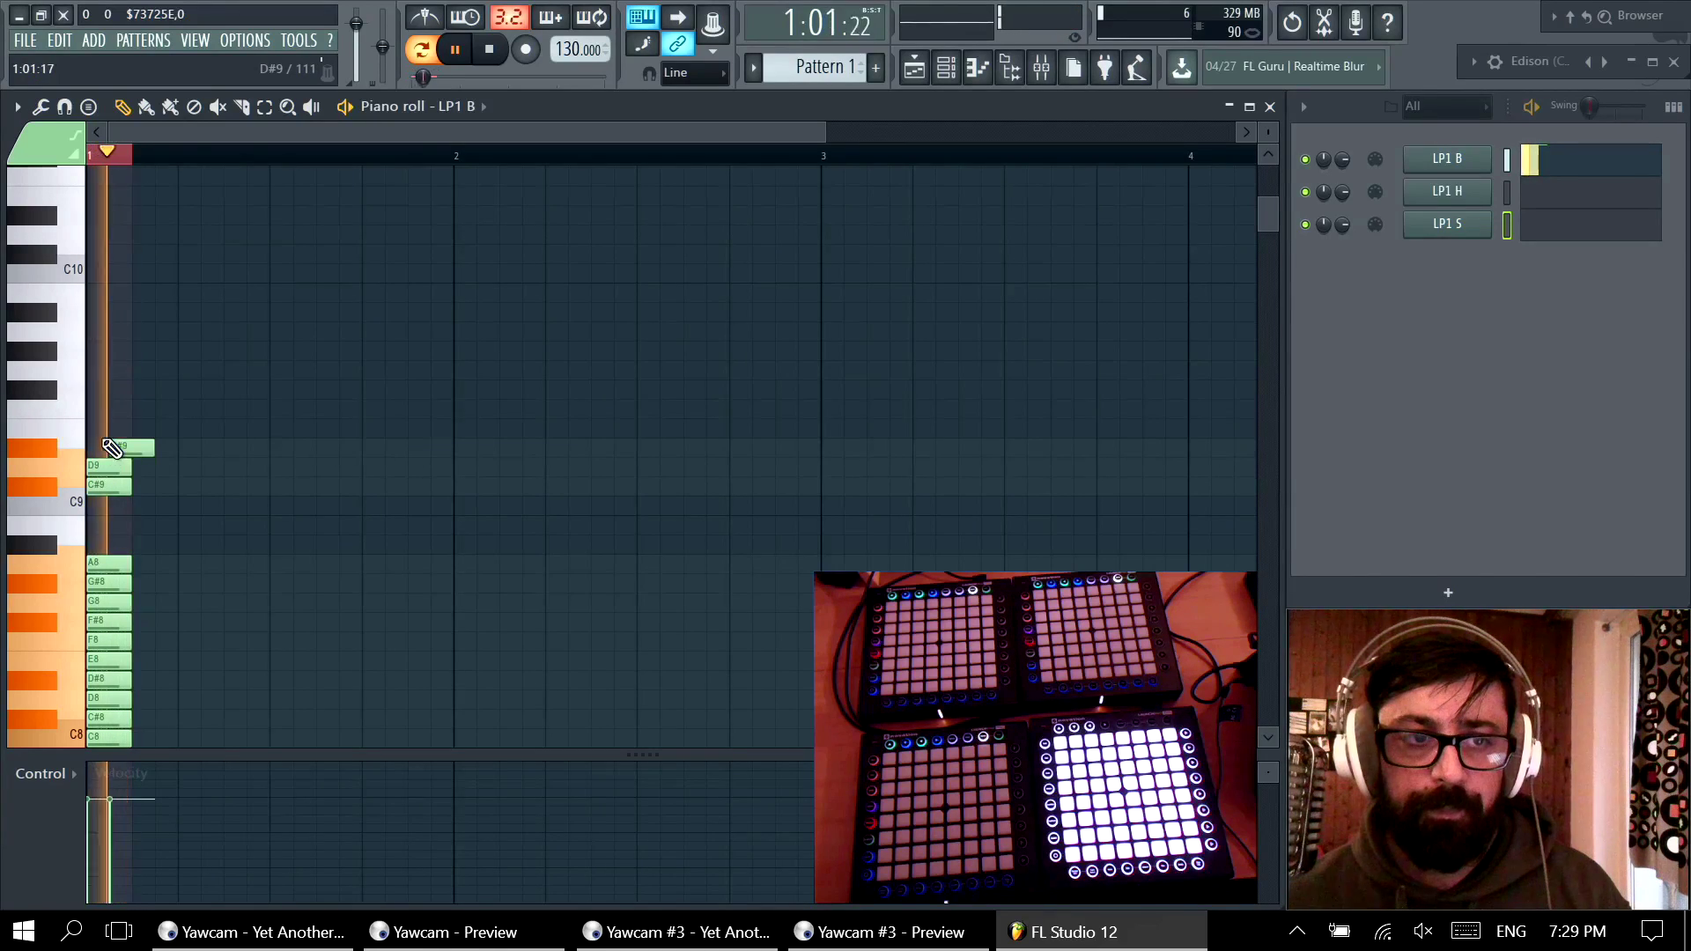
click(103, 407)
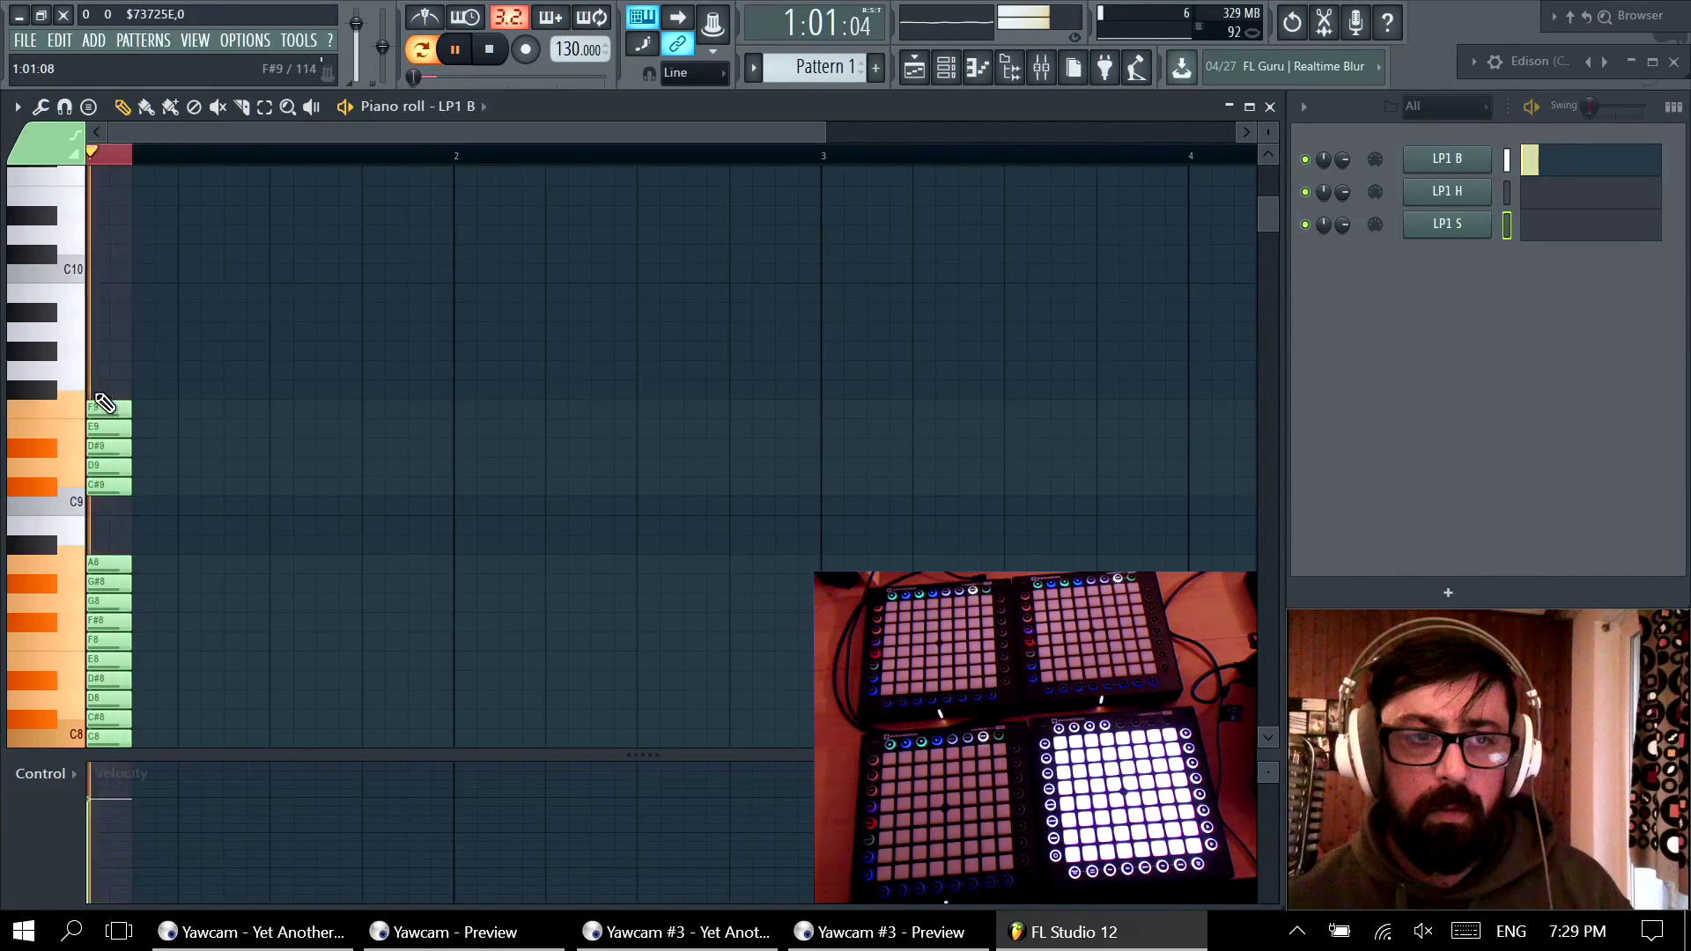
click(103, 388)
click(103, 369)
click(103, 350)
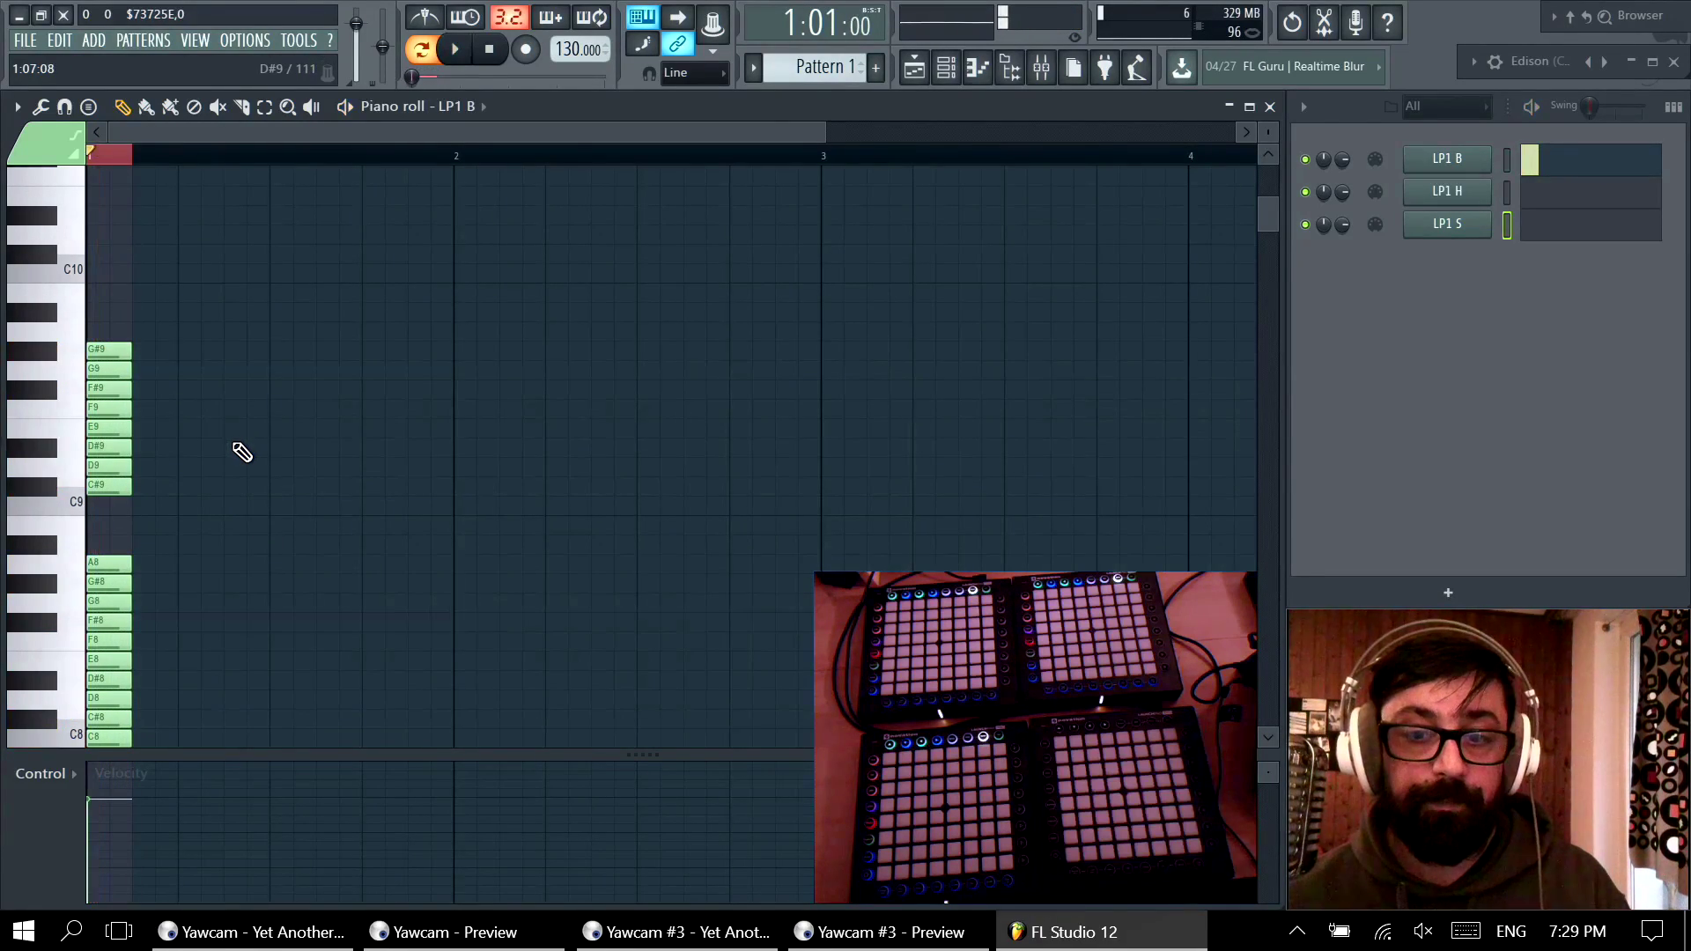
Step: Copy the full set of LP1 B notes into the LP1 H and LP1 S channels
scroll(286, 504, down, 2)
scroll(293, 511, down, 5)
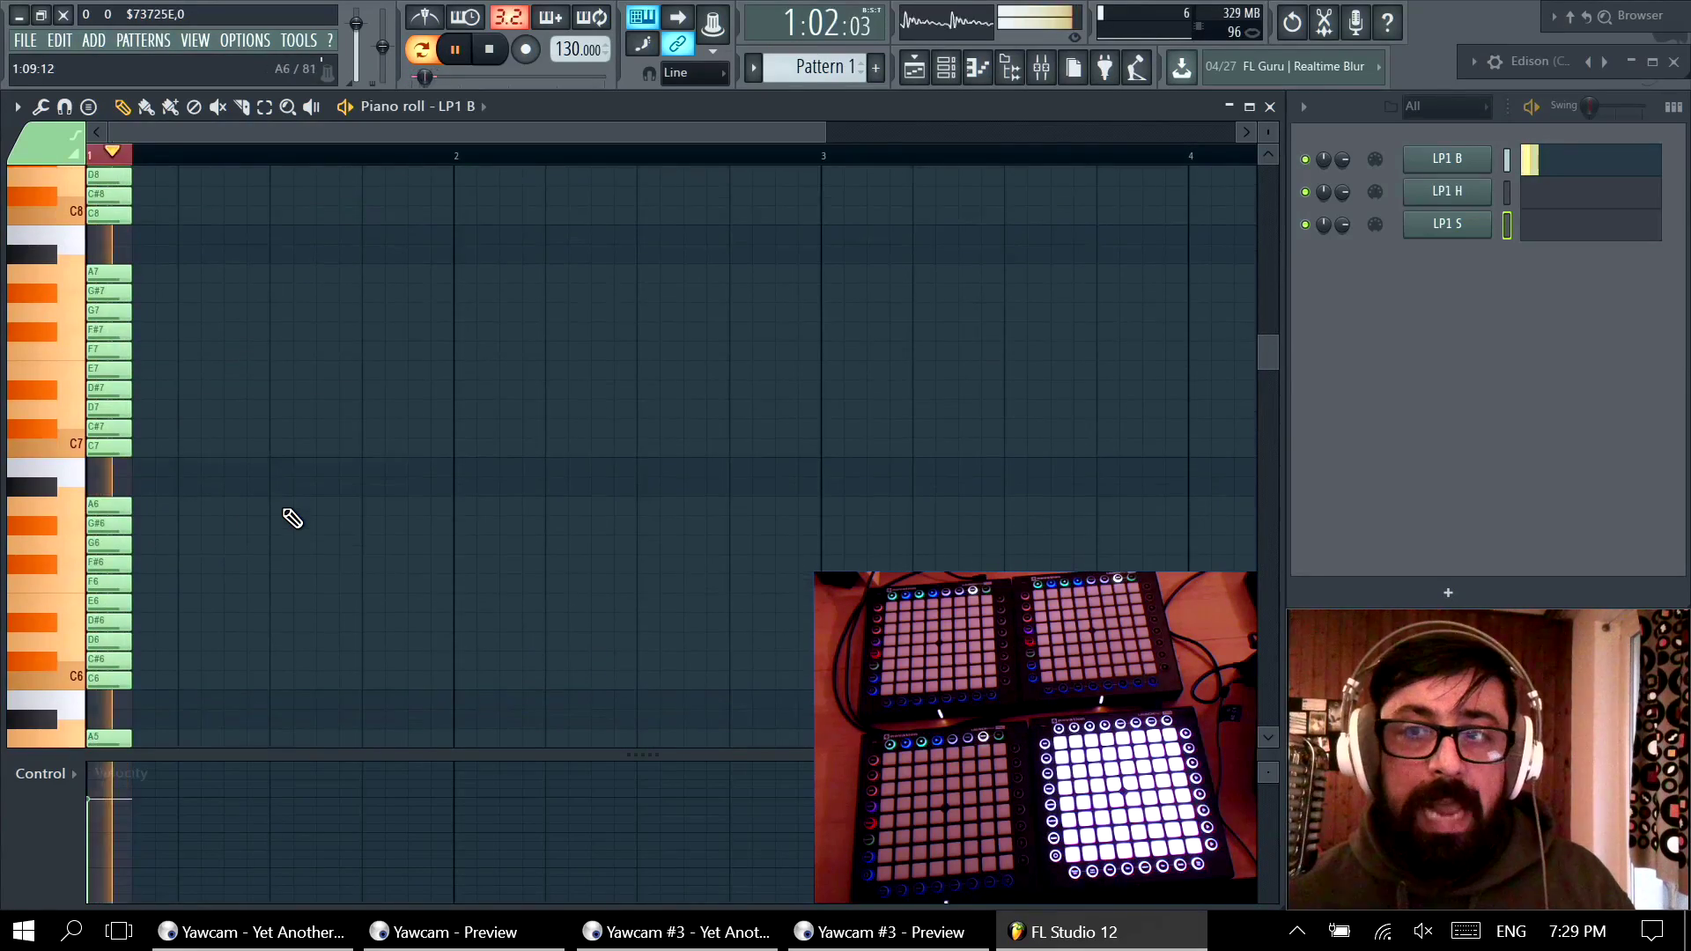
scroll(293, 519, down, 7)
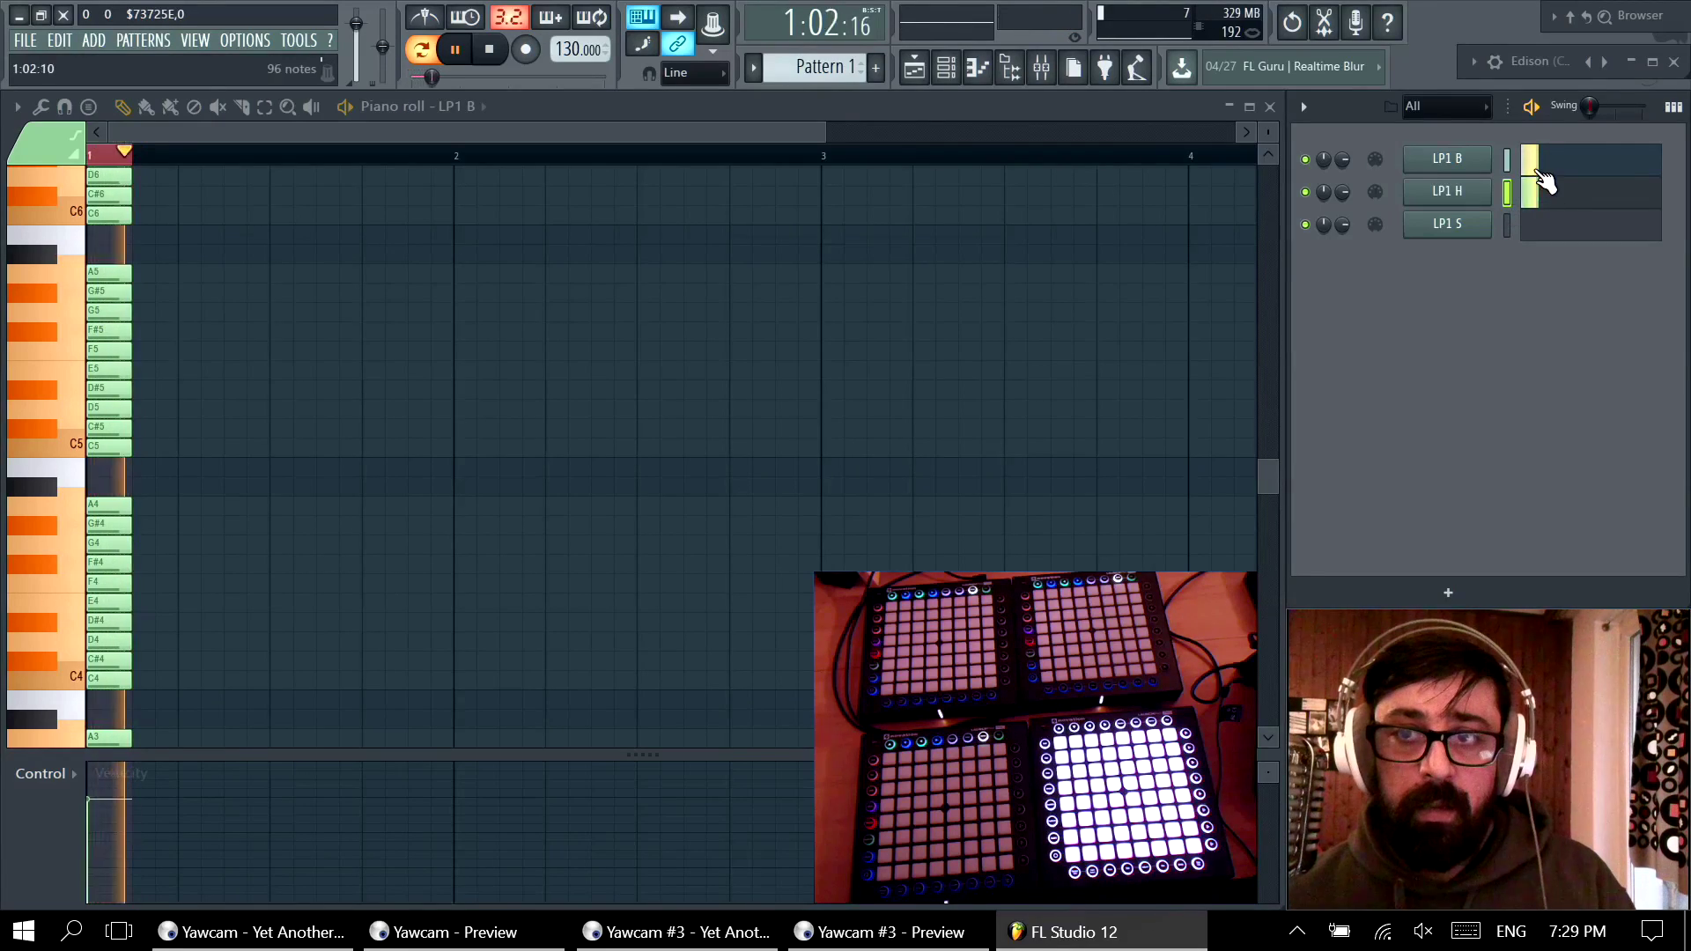
key(F5)
key(F7)
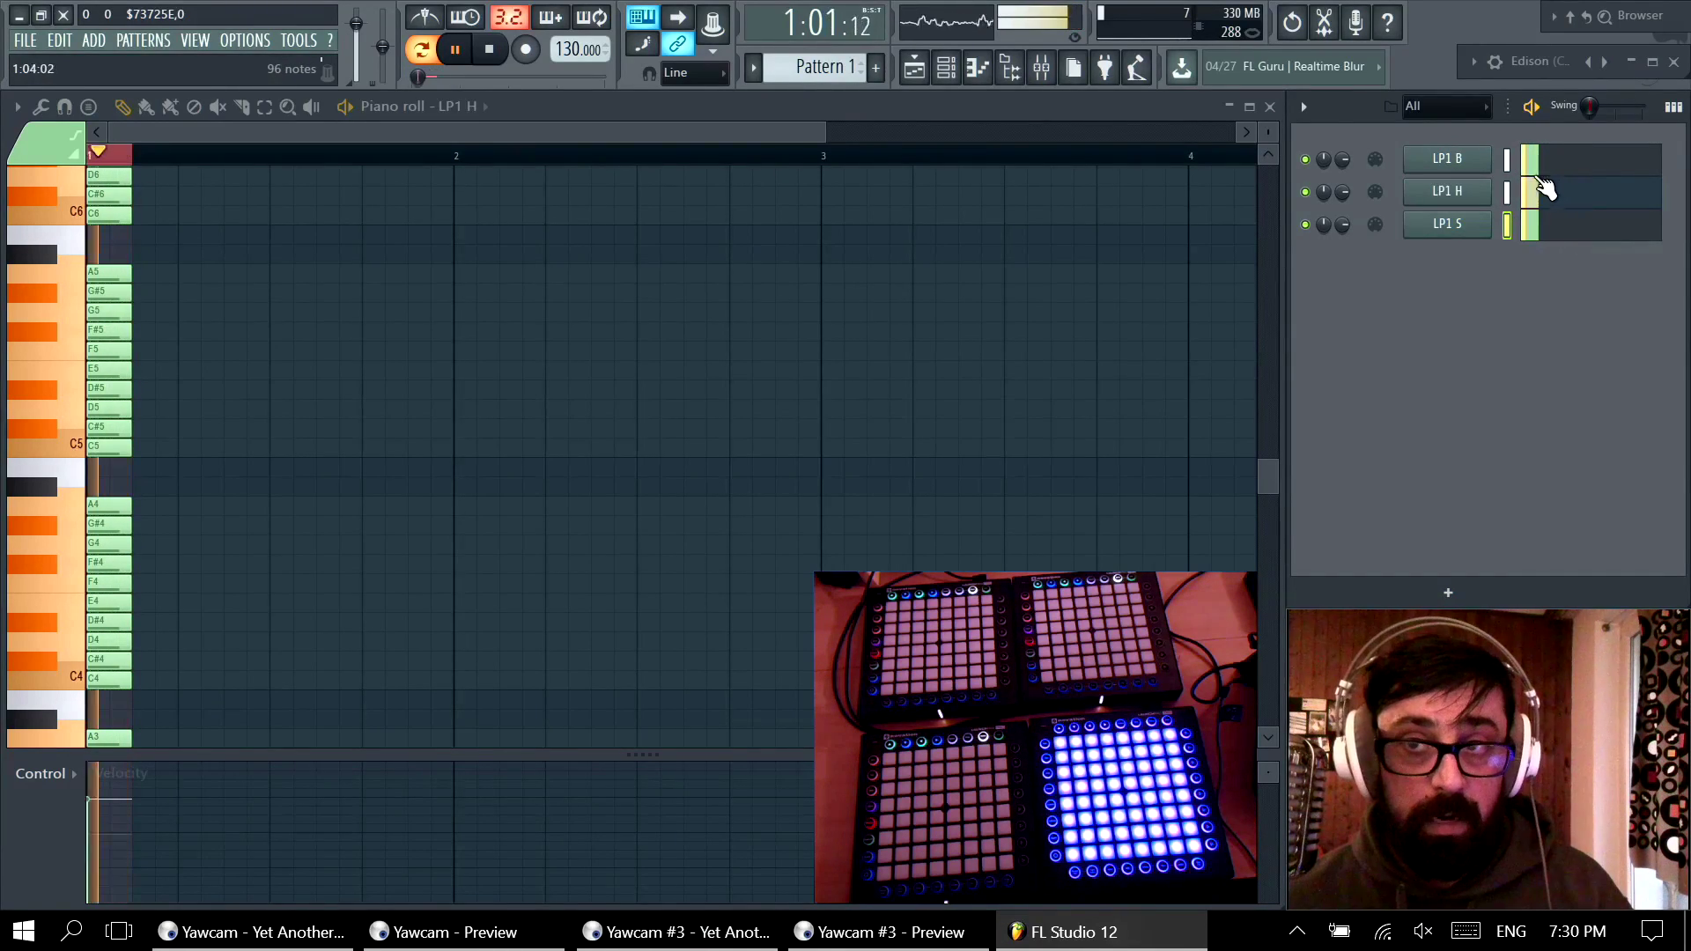
Step: Adjust the velocity of all notes in LP1 S, LP1 H and LP1 B, bringing LP1 B to about half, to mix a different Launchpad colour
click(1564, 231)
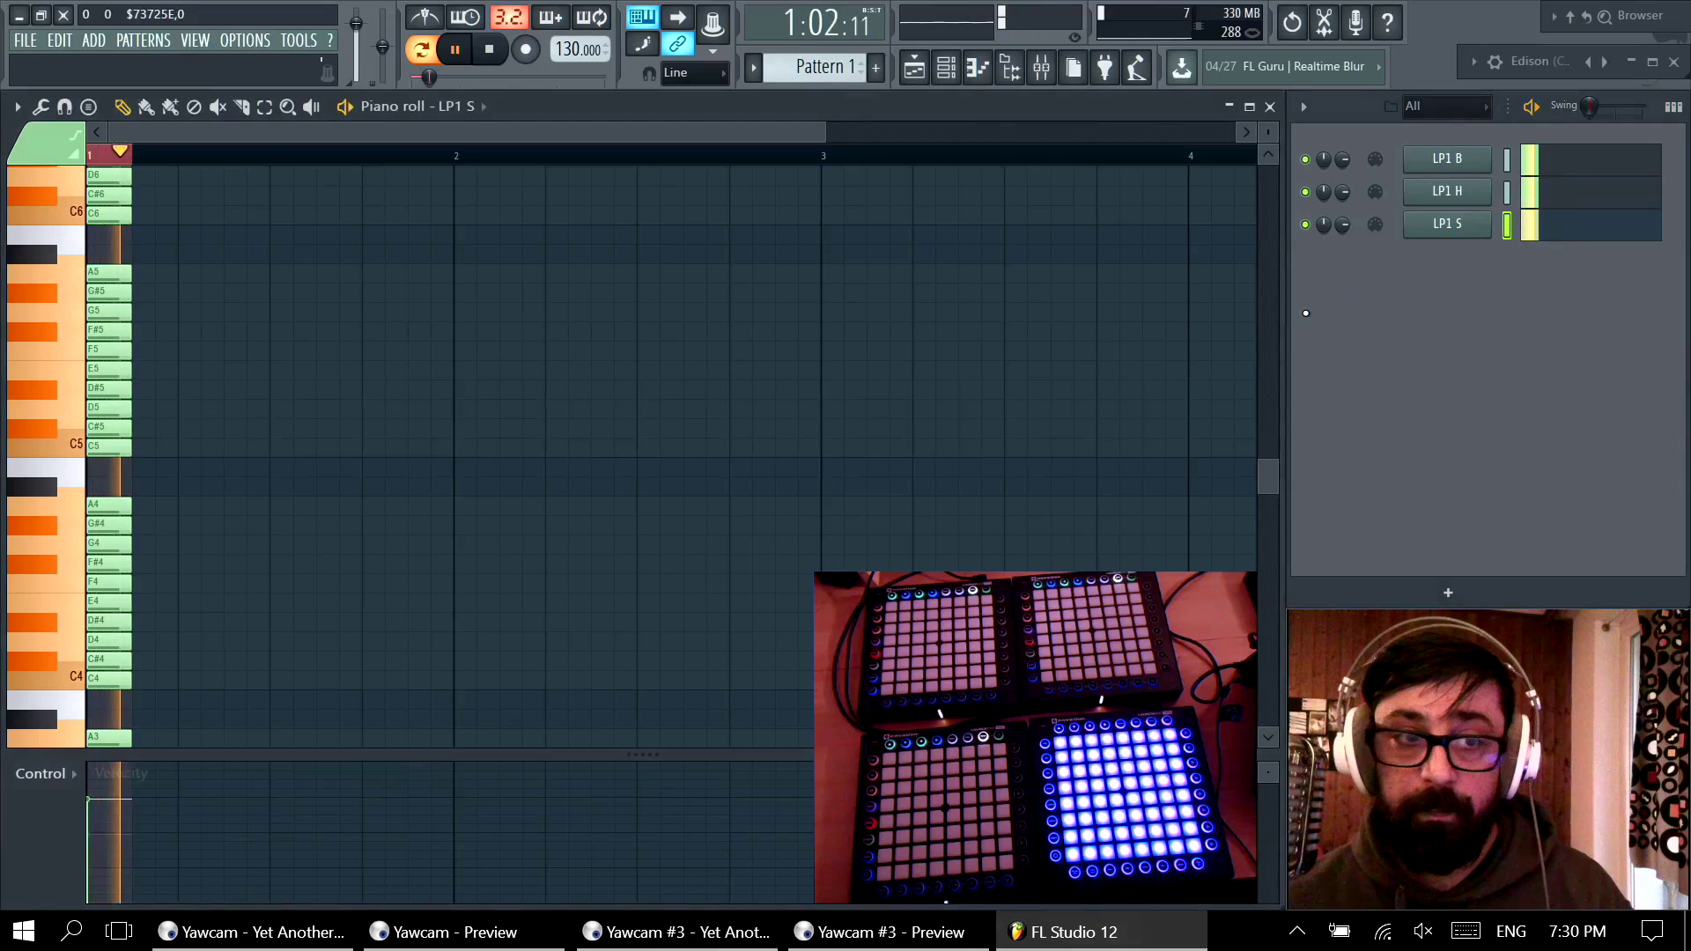
key(ctrl+a)
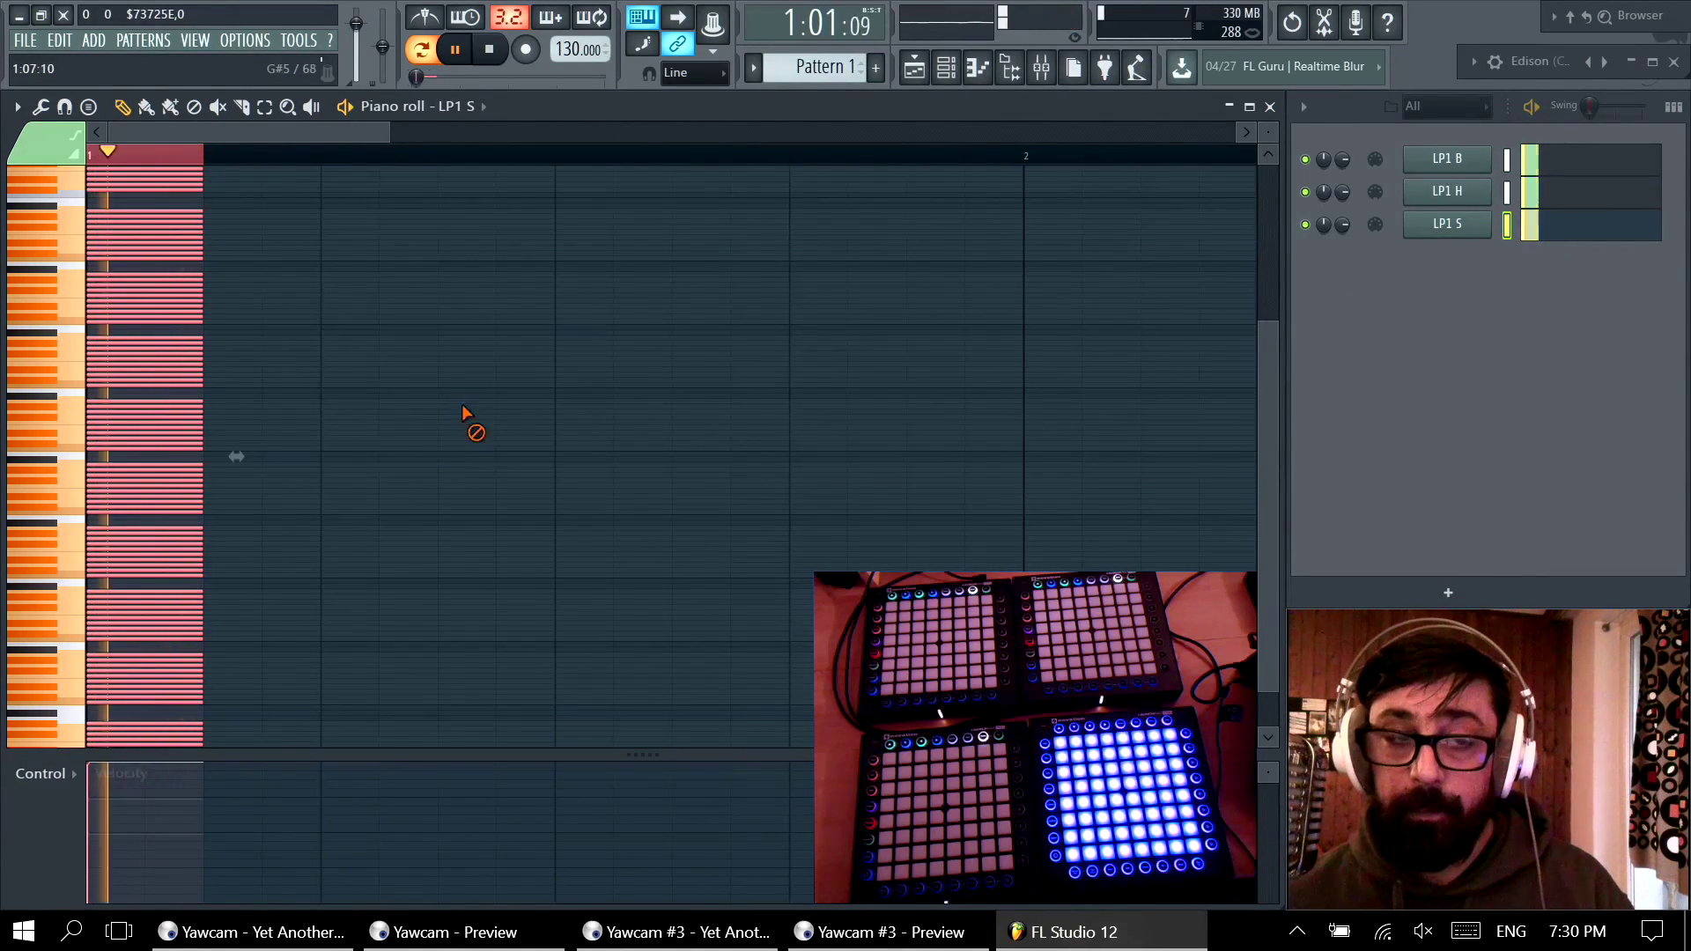
key(ctrl+d)
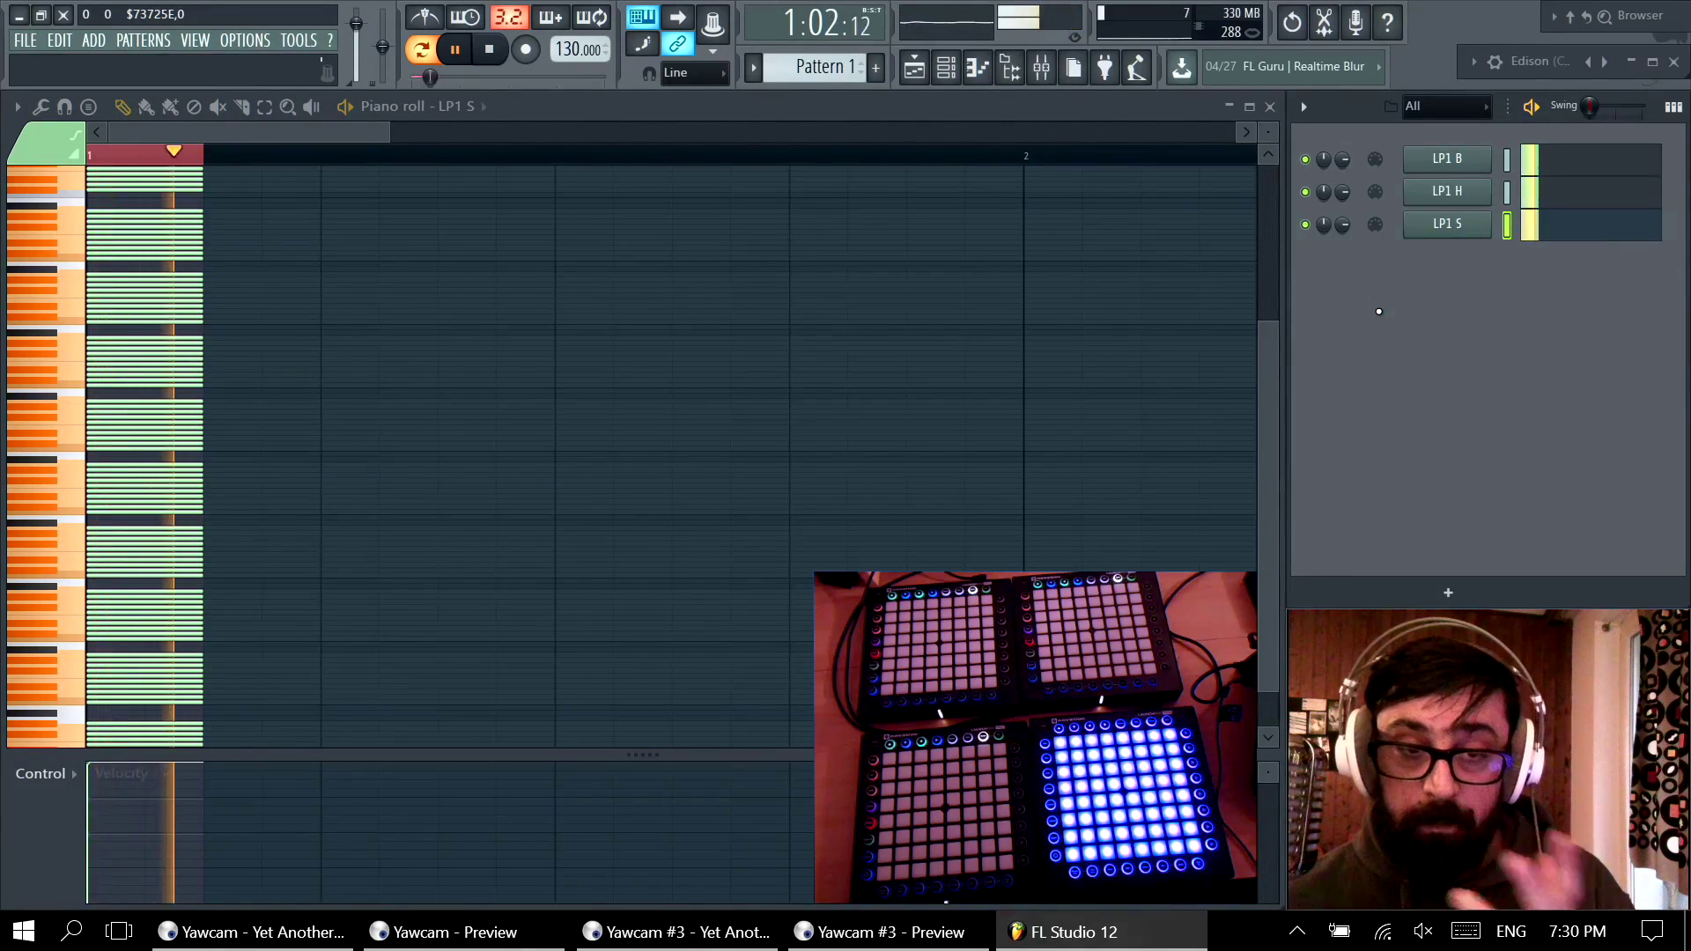
click(1564, 206)
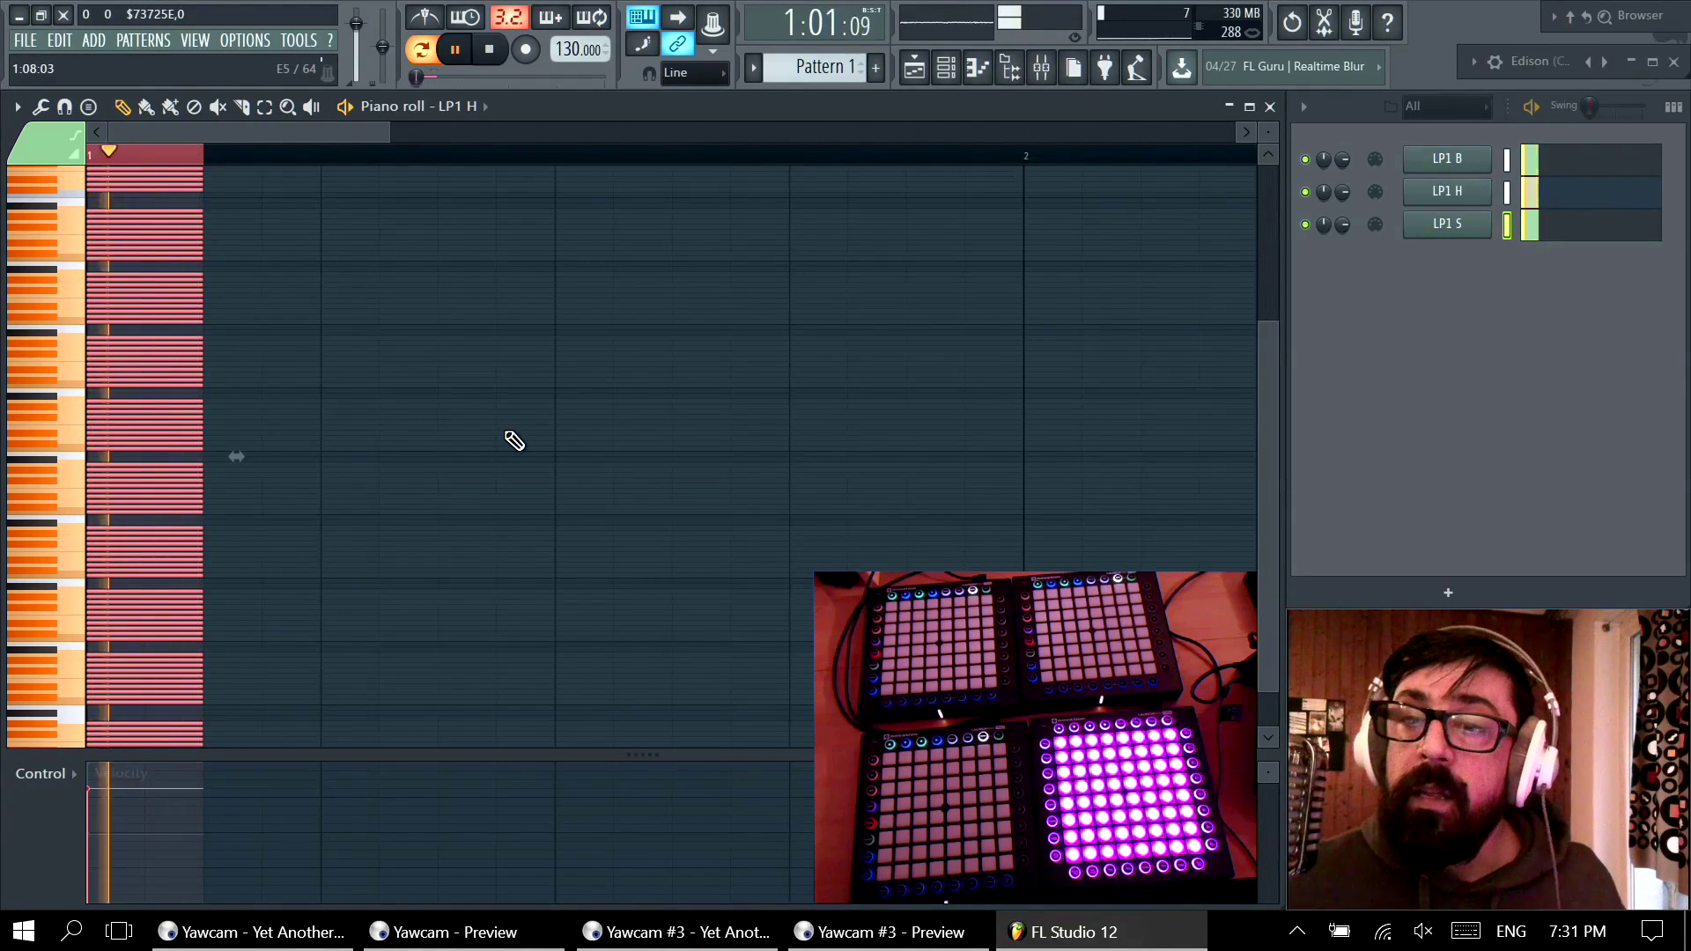
click(1576, 160)
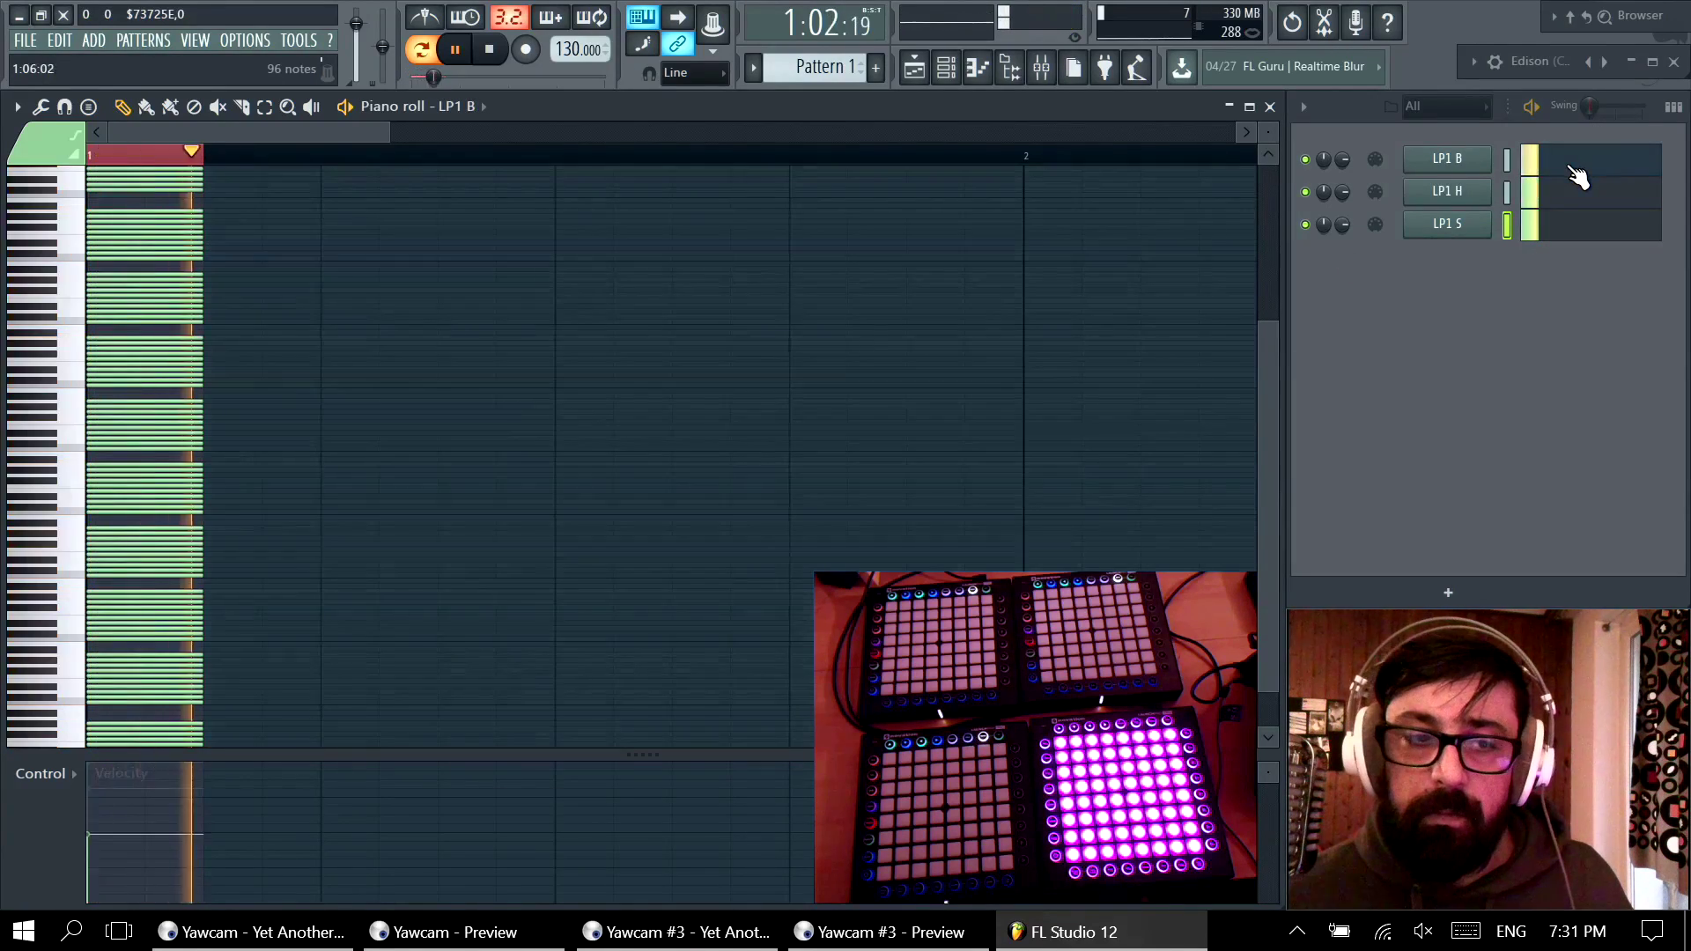
key(ctrl+a)
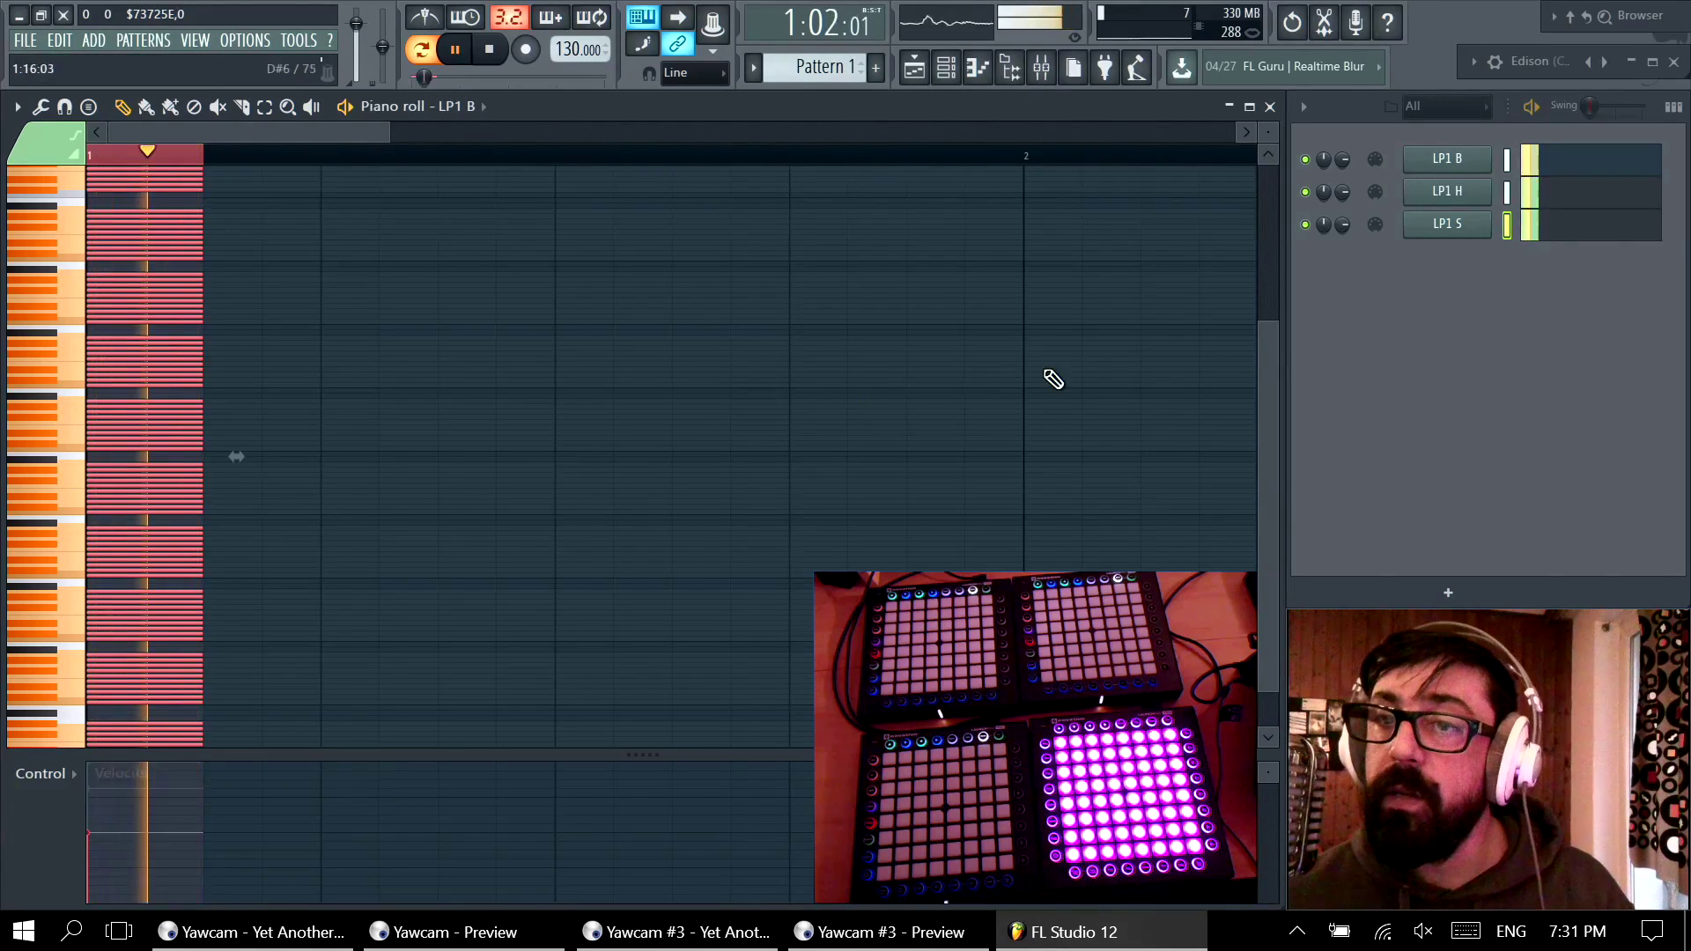
Step: Examine the note velocities in the LP1 H, LP1 S and LP1 B piano rolls
click(1572, 193)
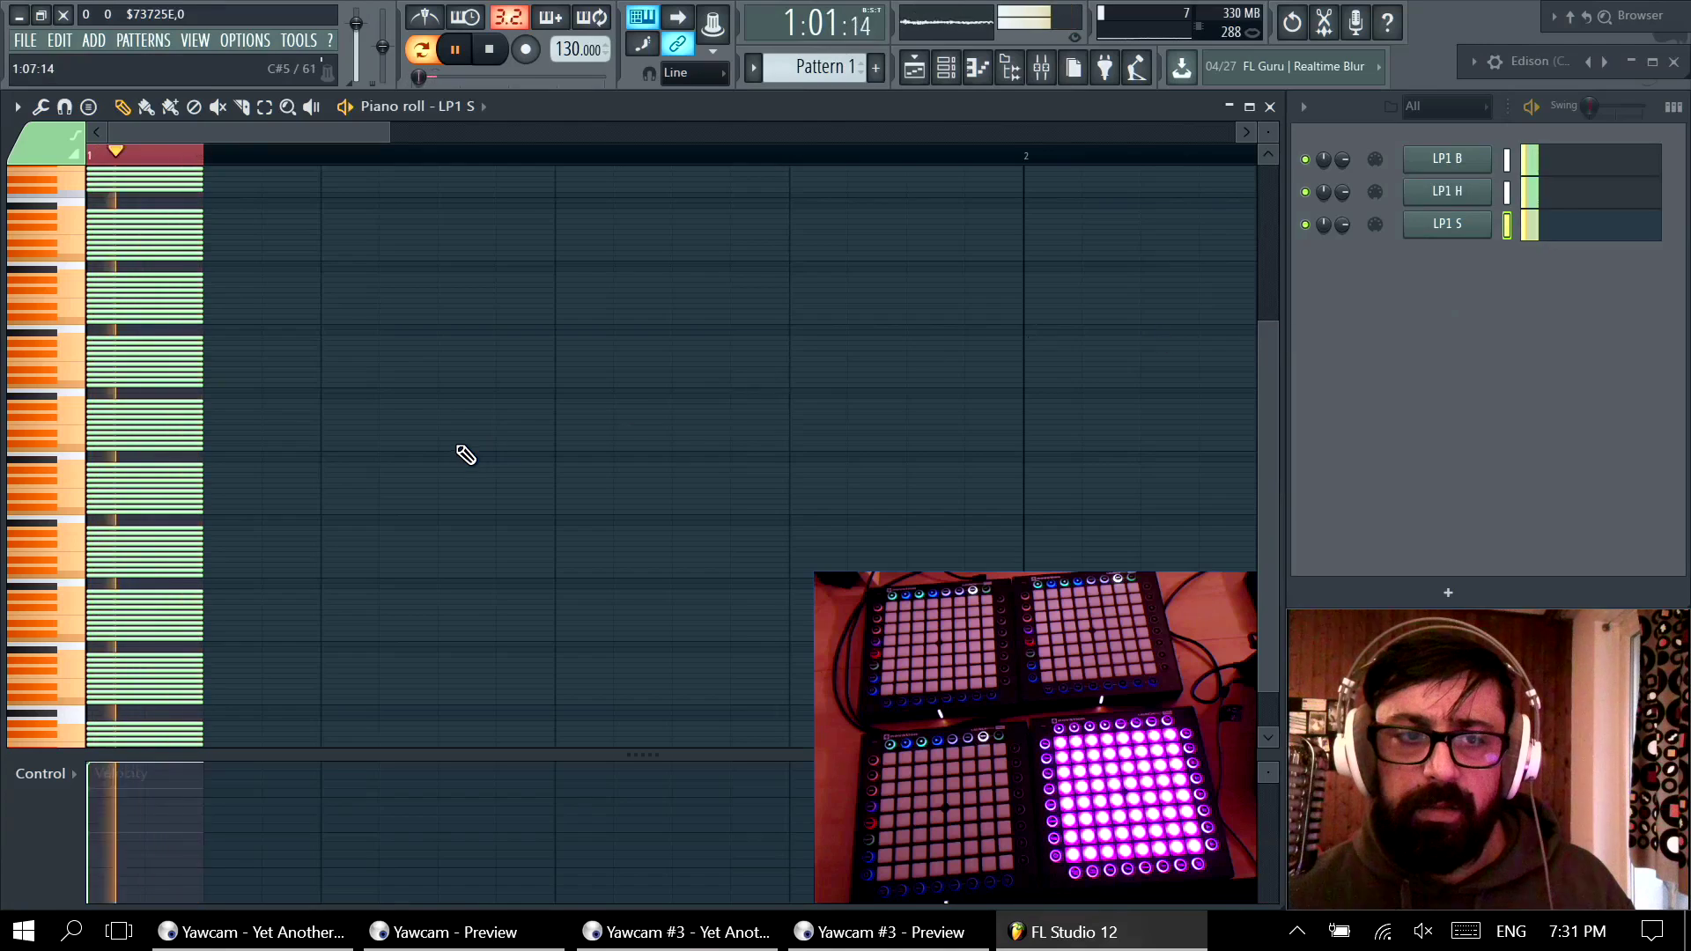
scroll(471, 454, up, 5)
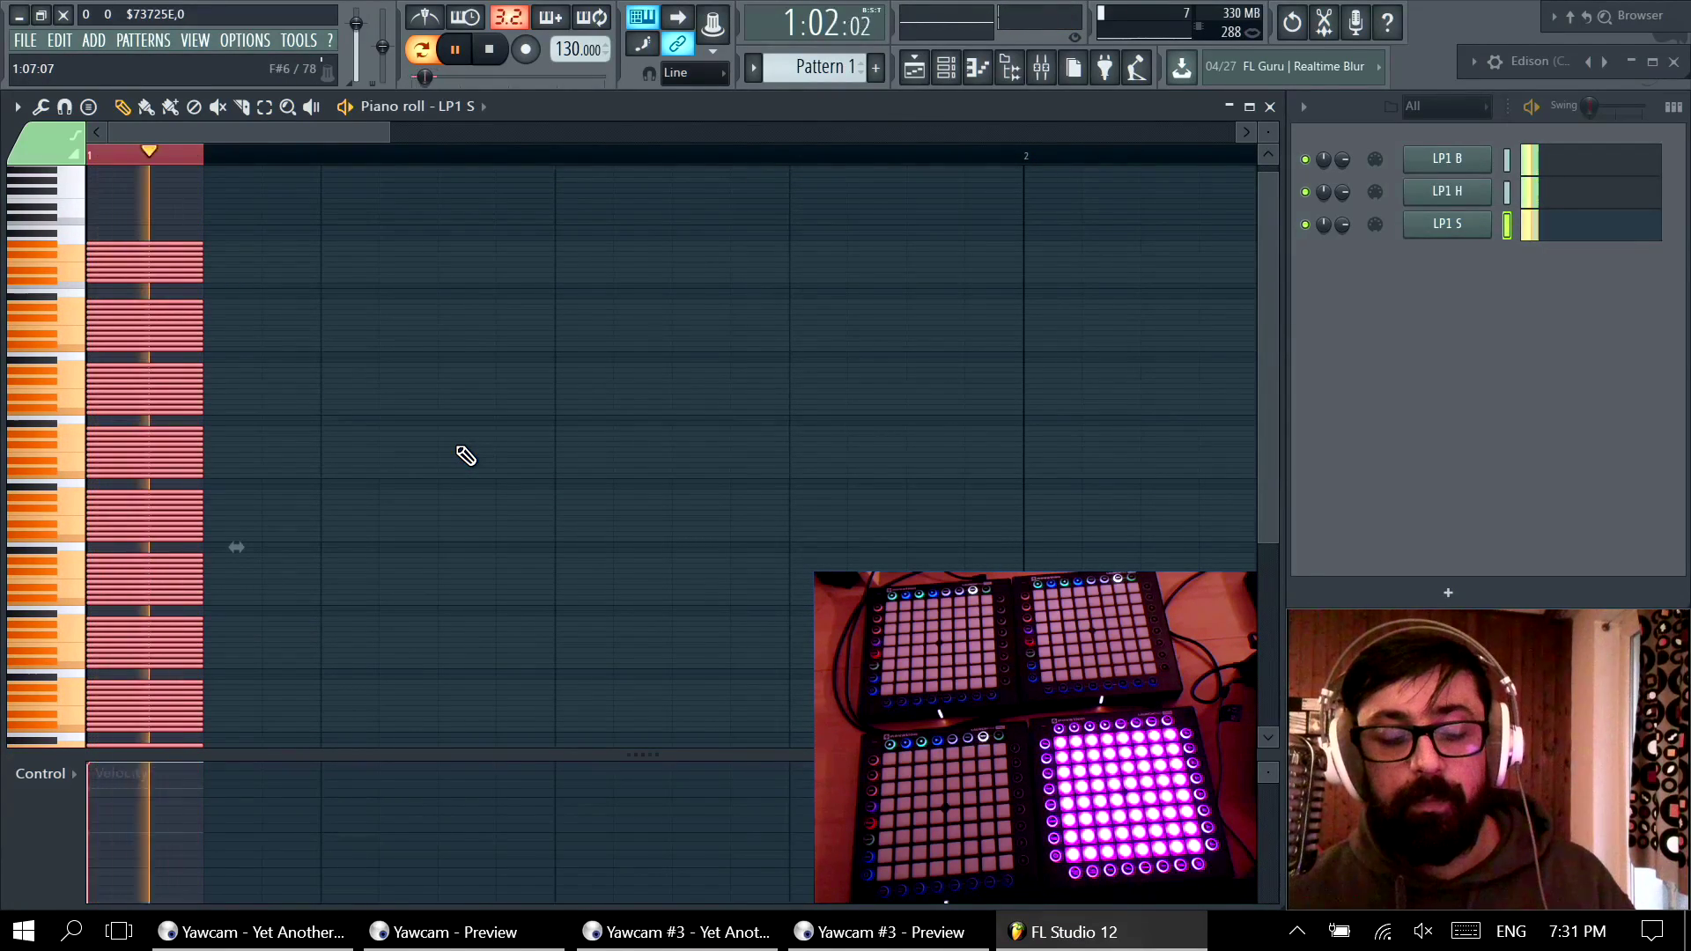
scroll(466, 455, down, 1)
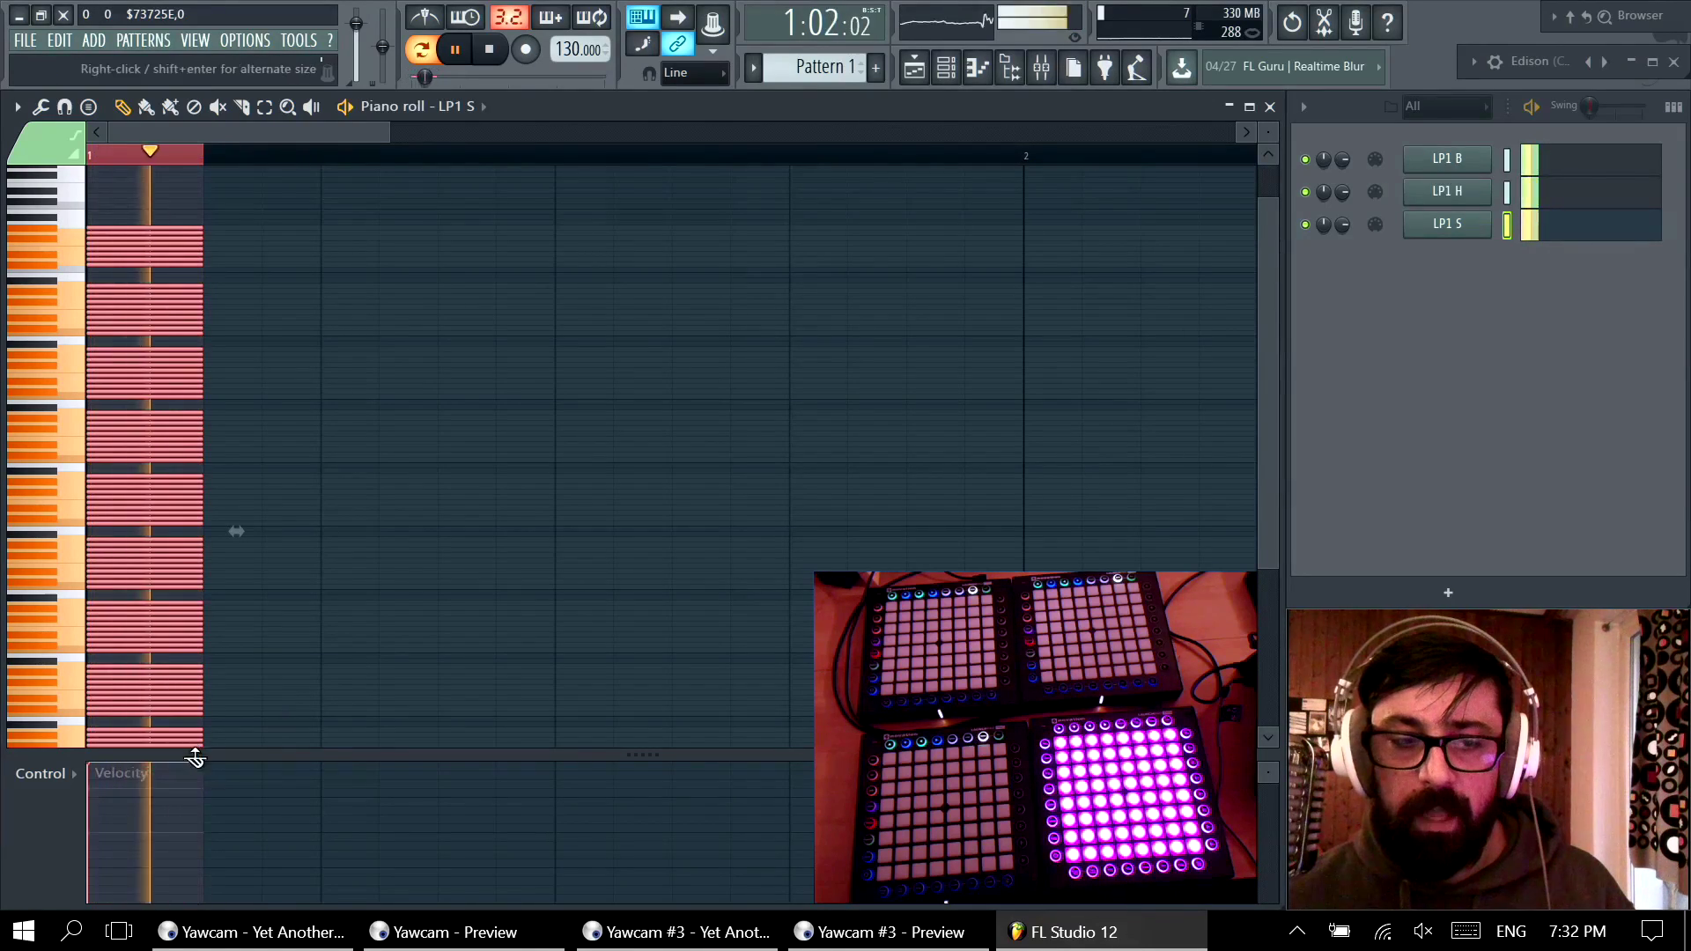
scroll(452, 559, down, 3)
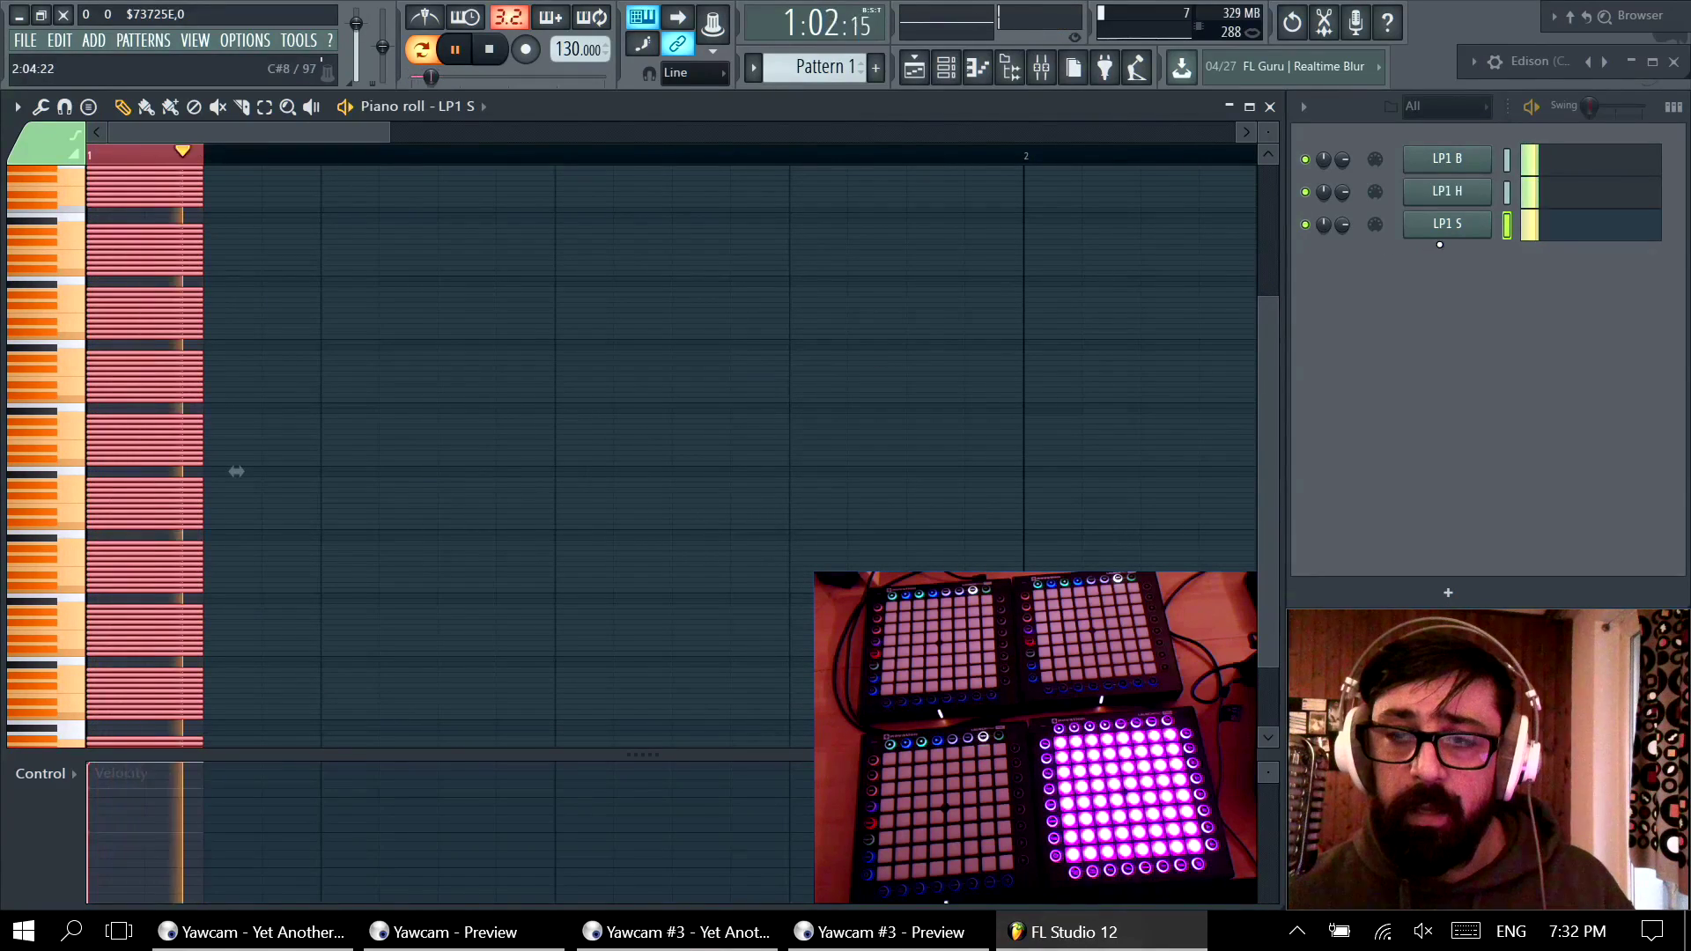
click(1567, 201)
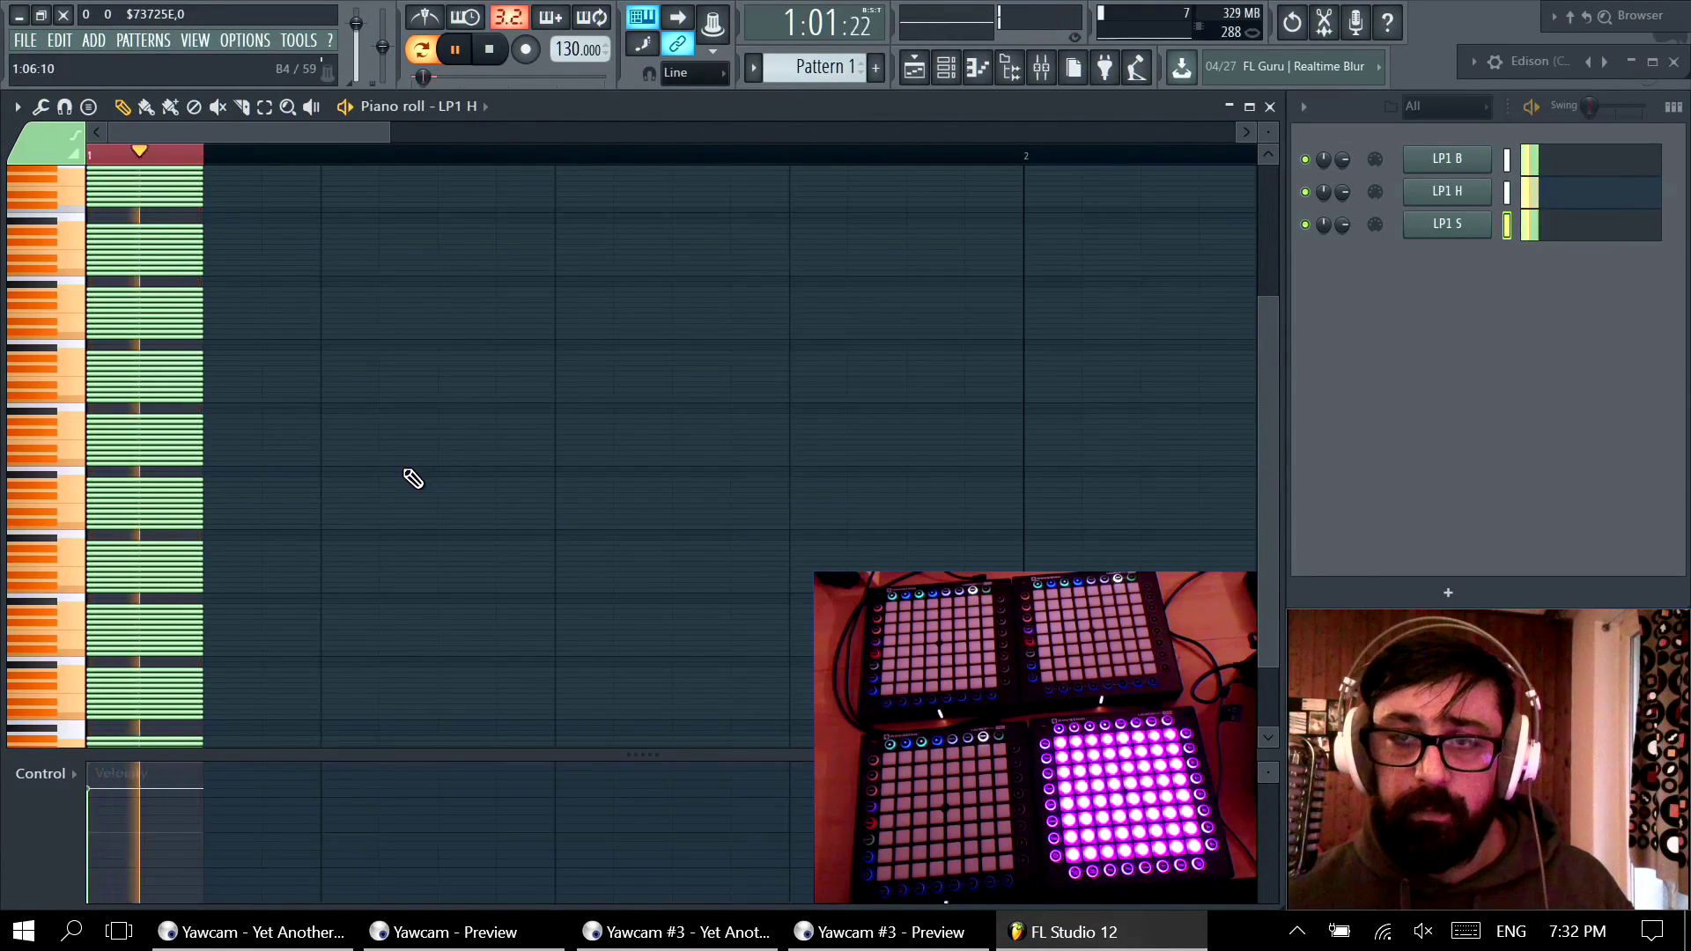
click(1577, 167)
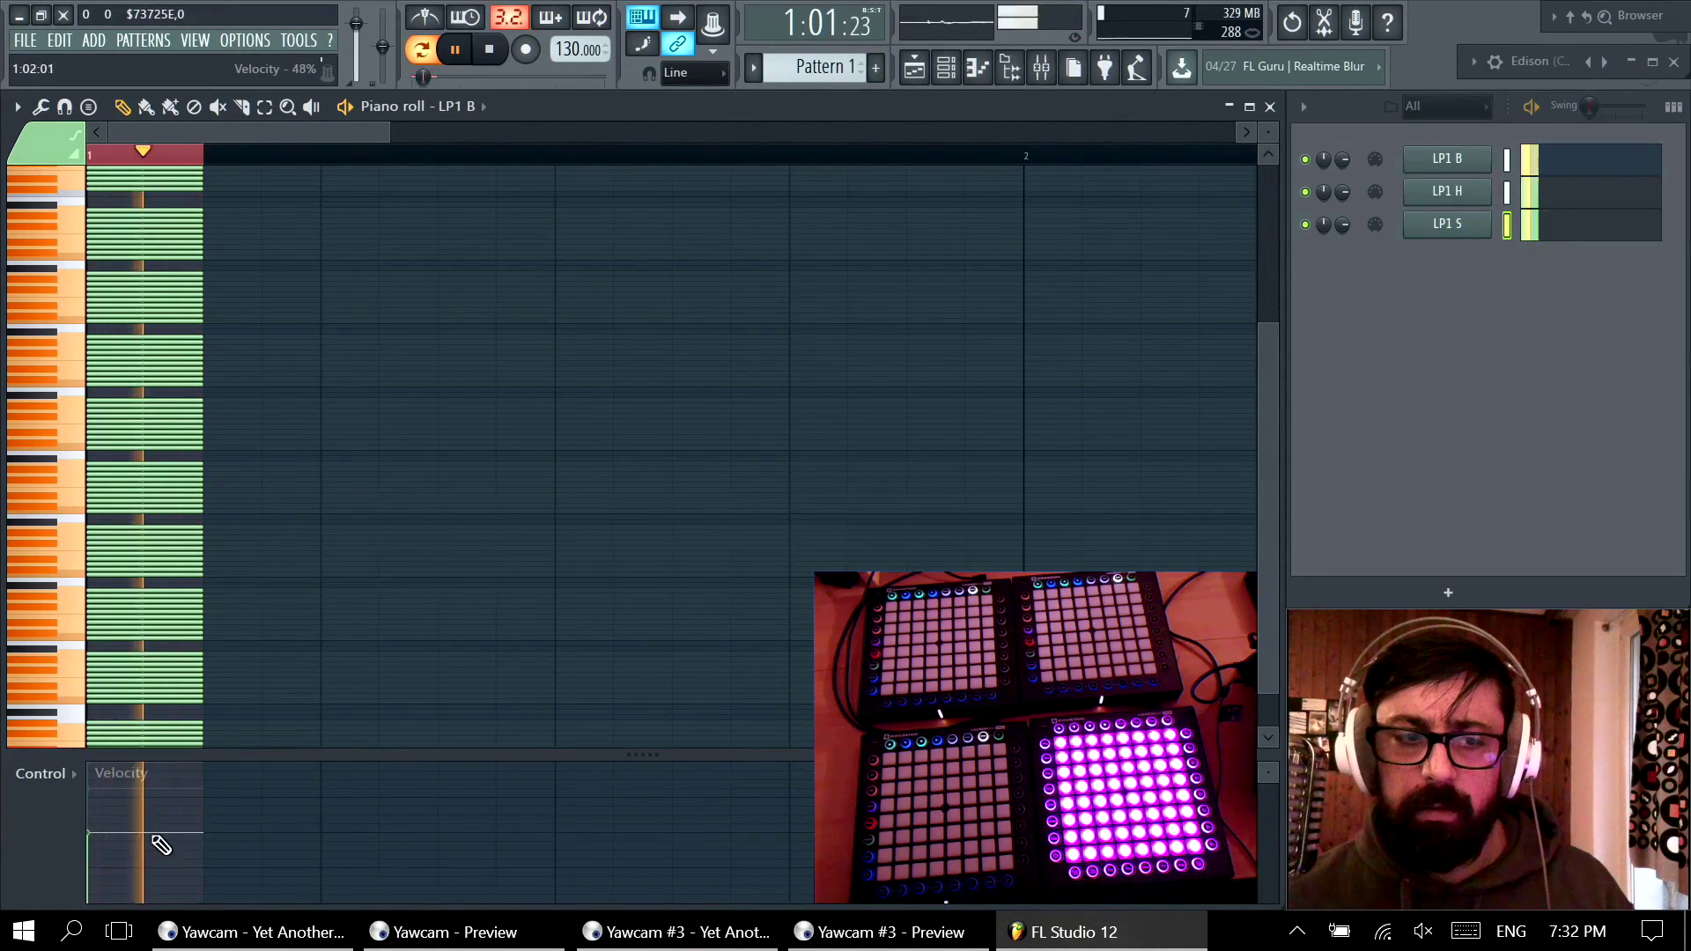
Step: Stop playback and cut all notes from the LP1 B, LP1 H and LP1 S channels
key(space)
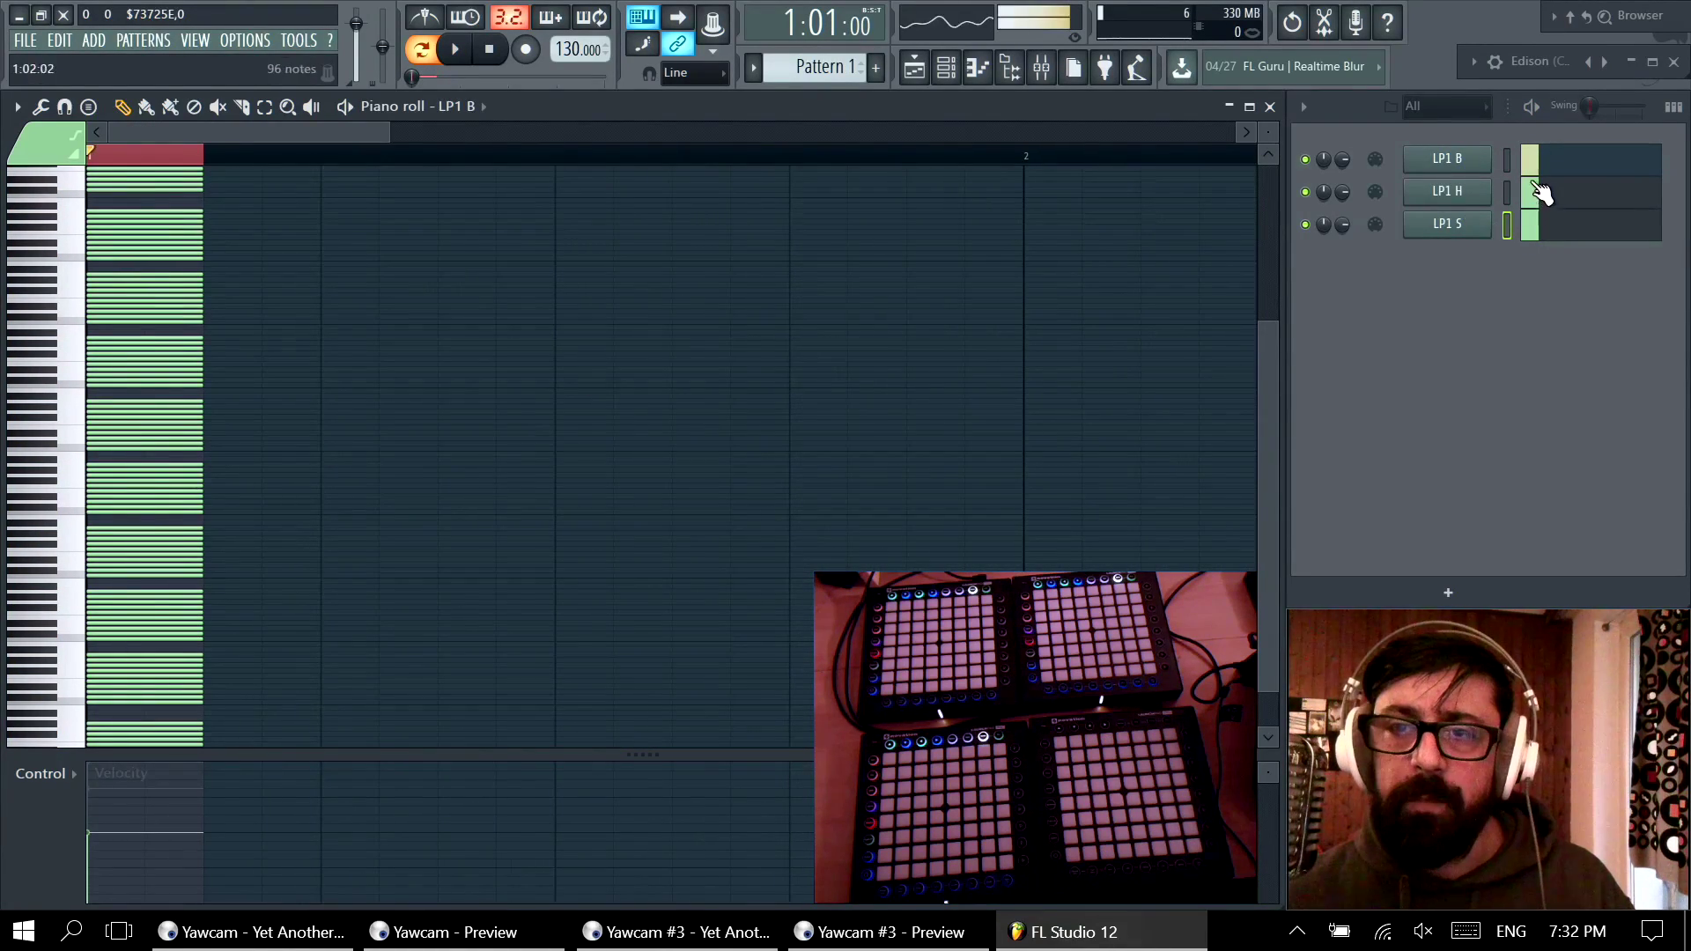
drag(1508, 159, 1509, 283)
key(ctrl+x)
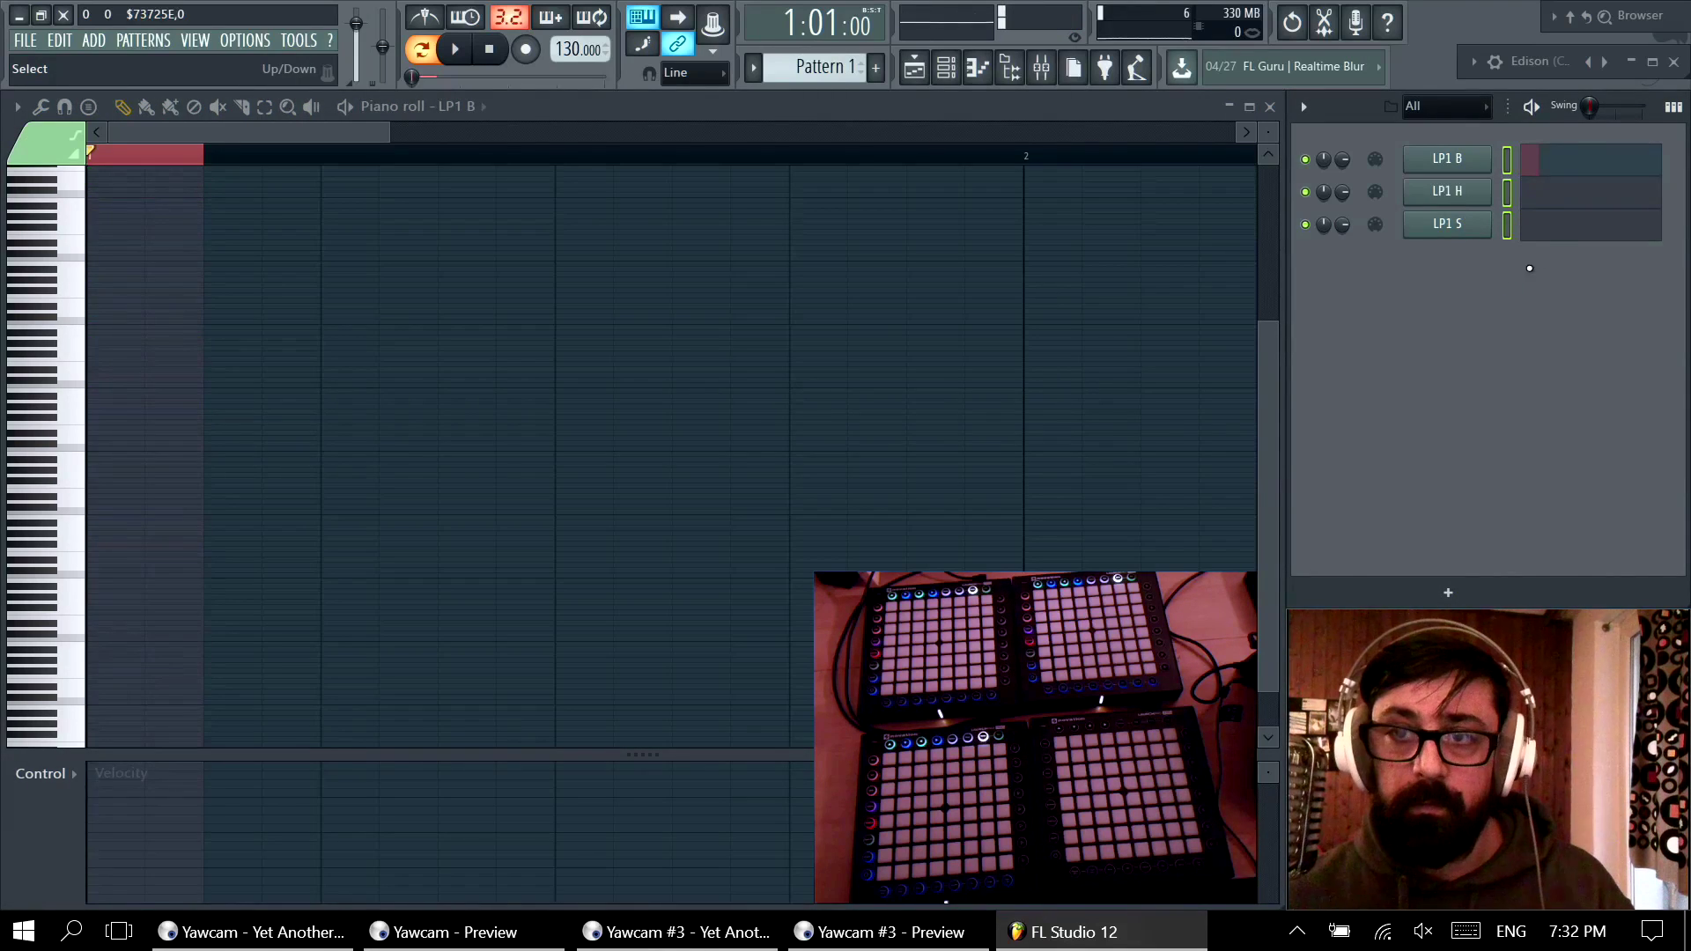
key(F5)
Step: Place a two-step note at the start of the LP1 B piano roll and move it to D#7
click(1591, 162)
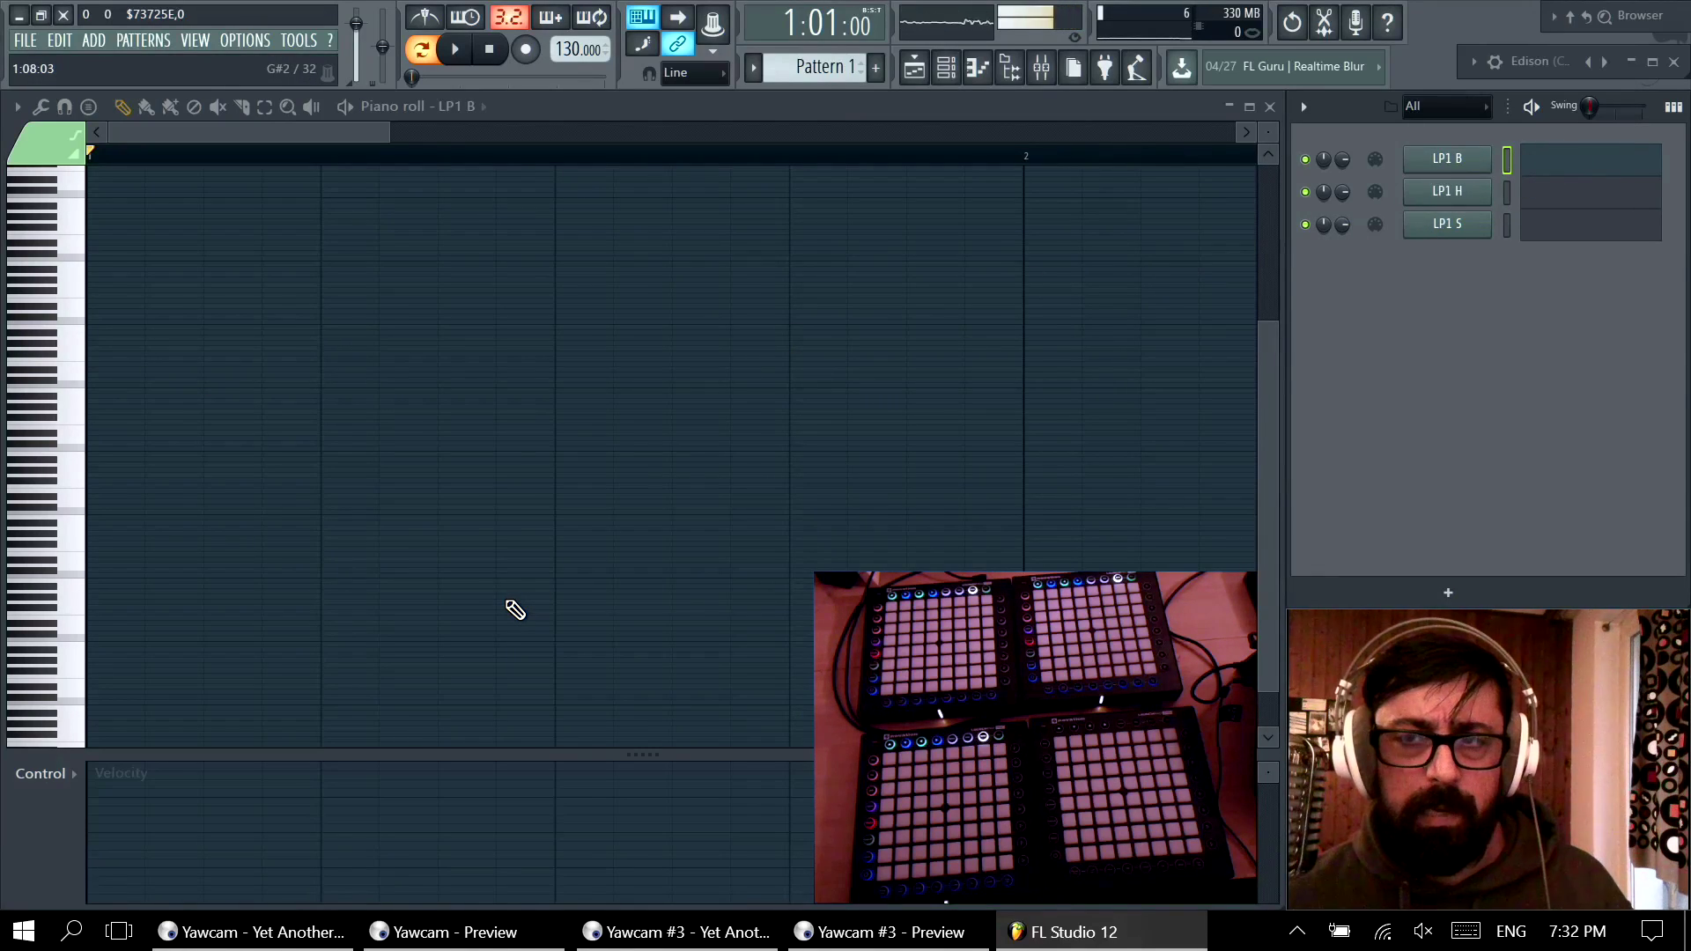
click(1566, 197)
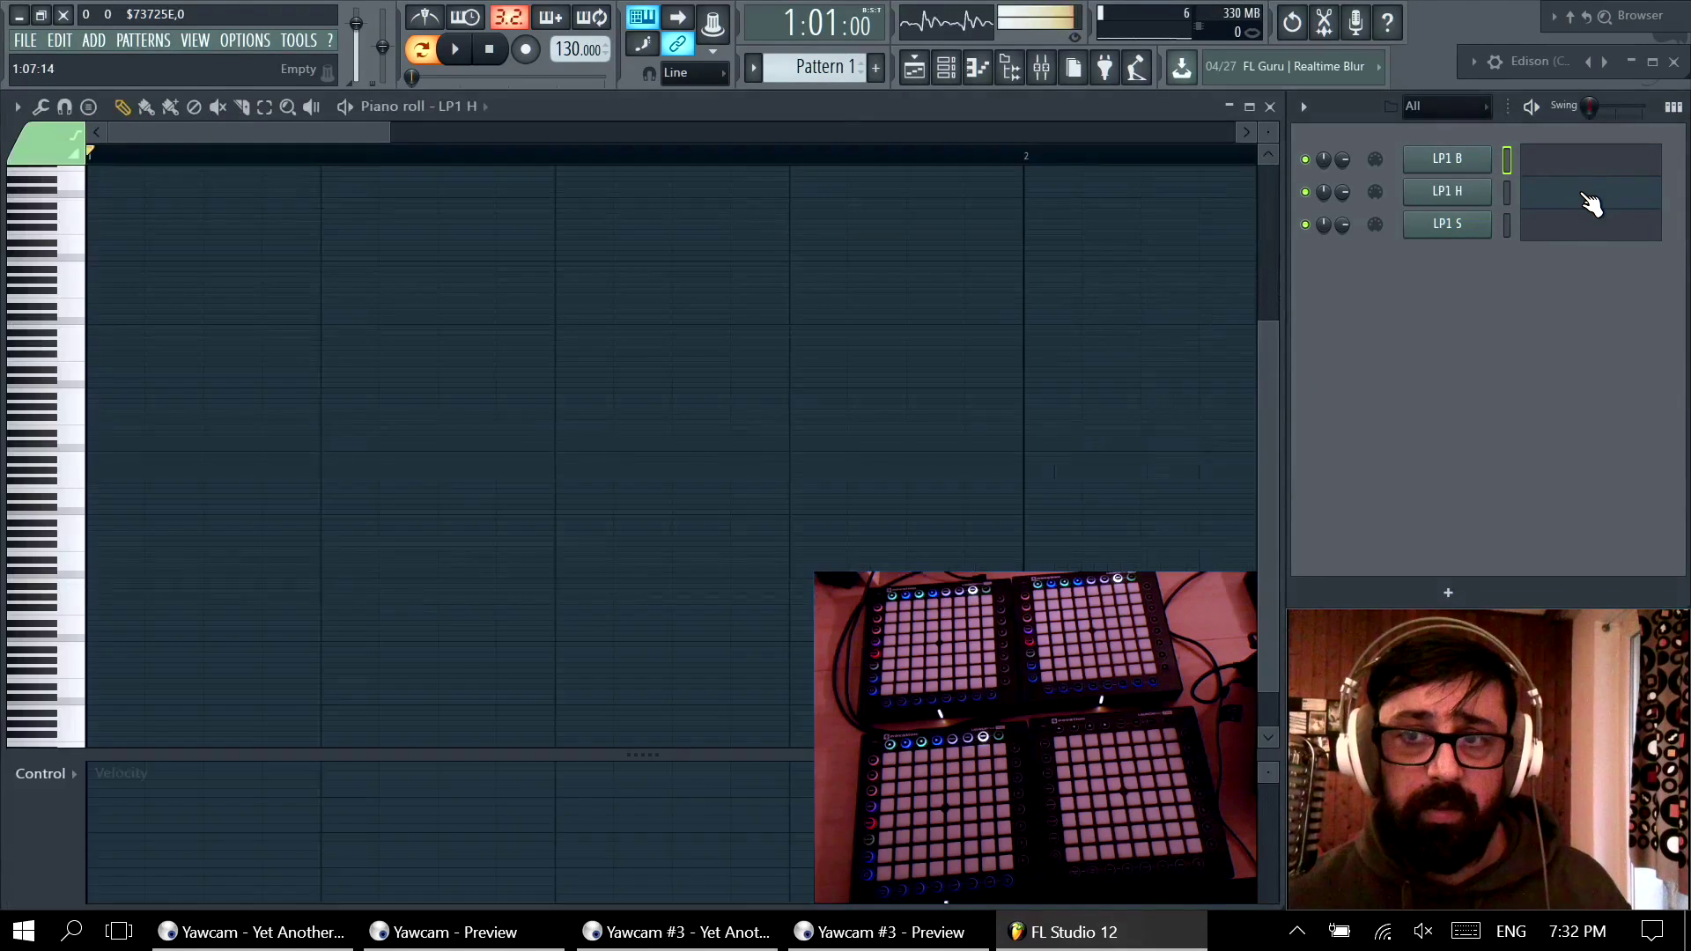
click(141, 346)
drag(172, 343, 135, 276)
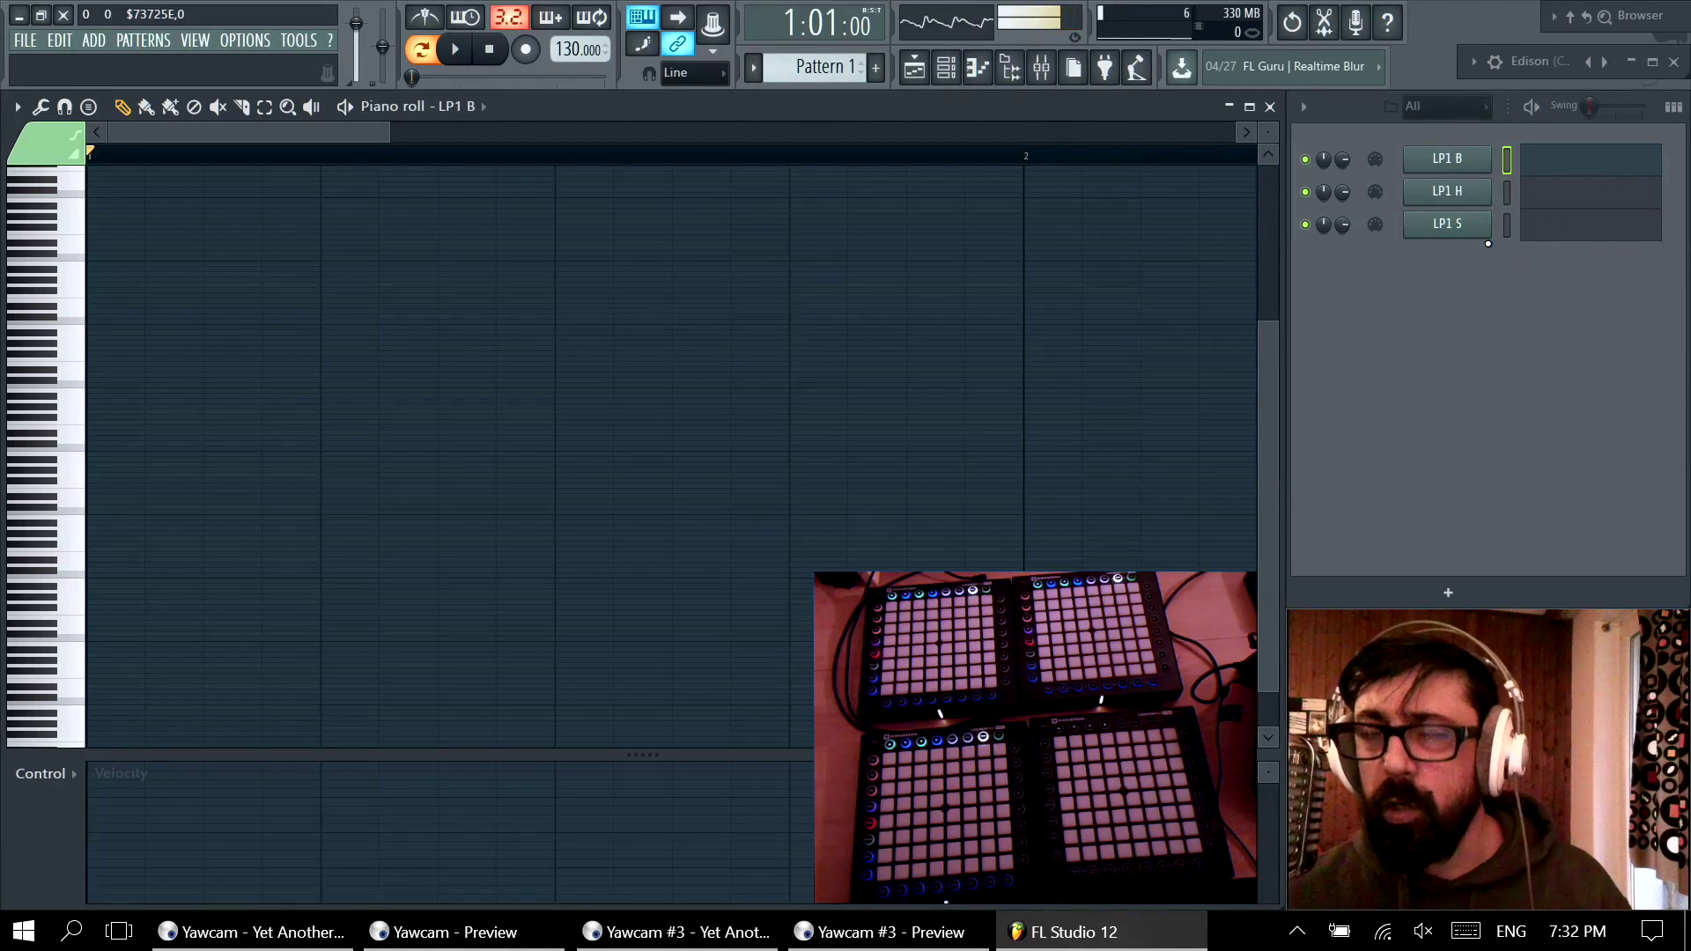
click(115, 379)
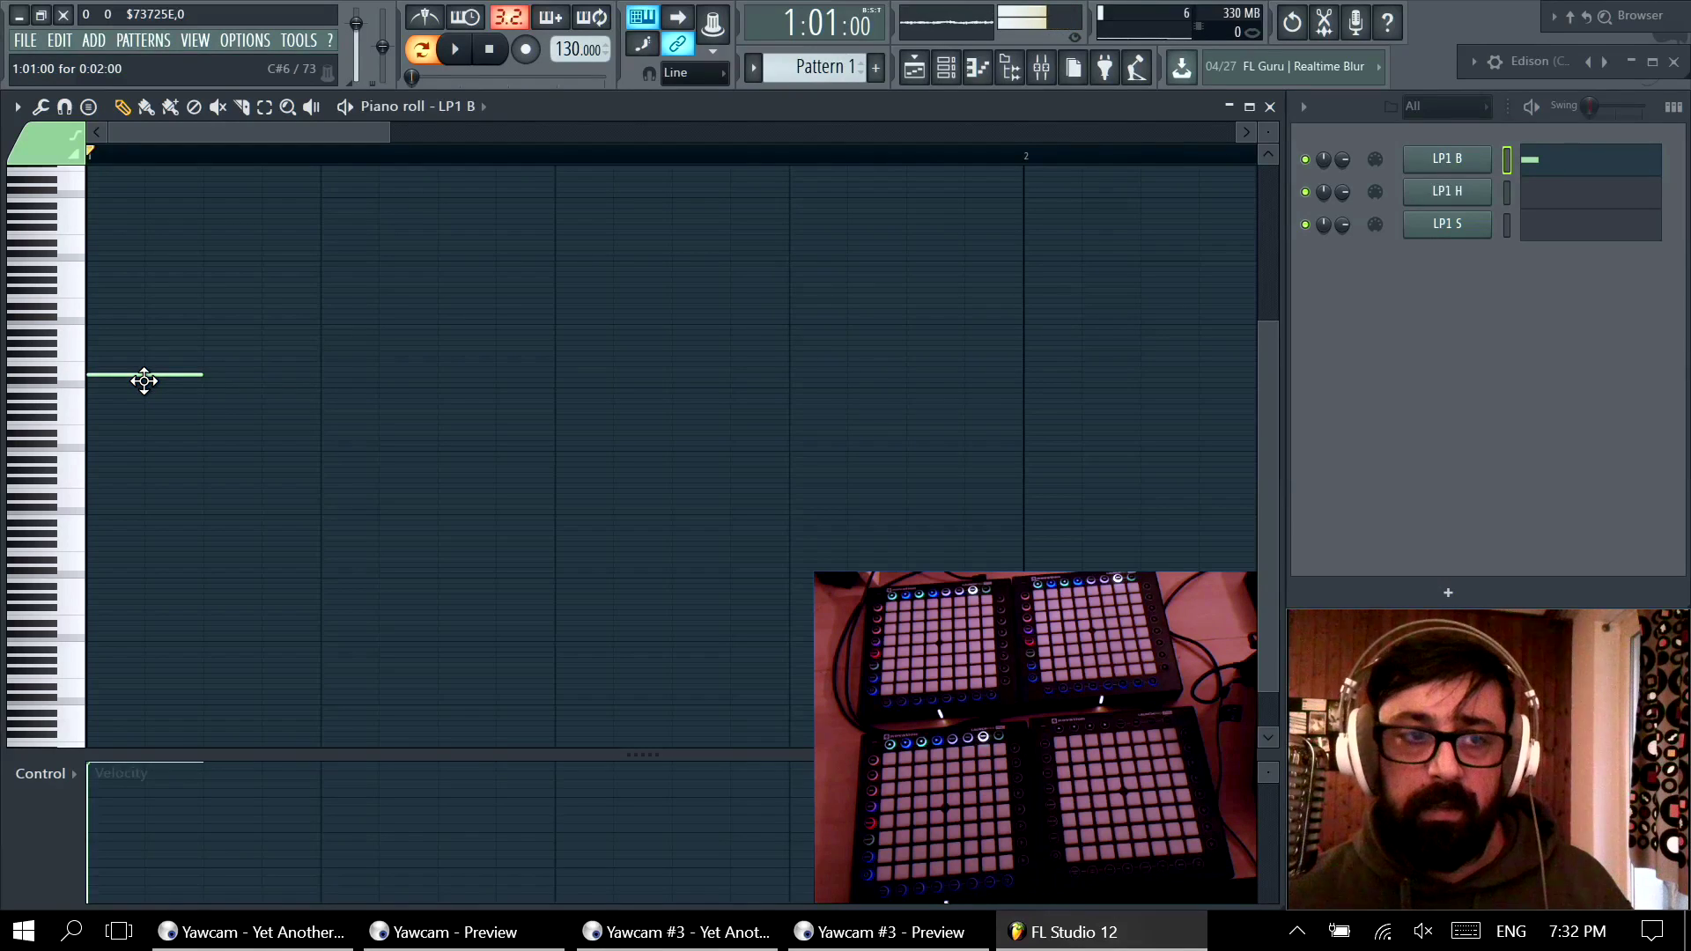
drag(139, 339, 111, 382)
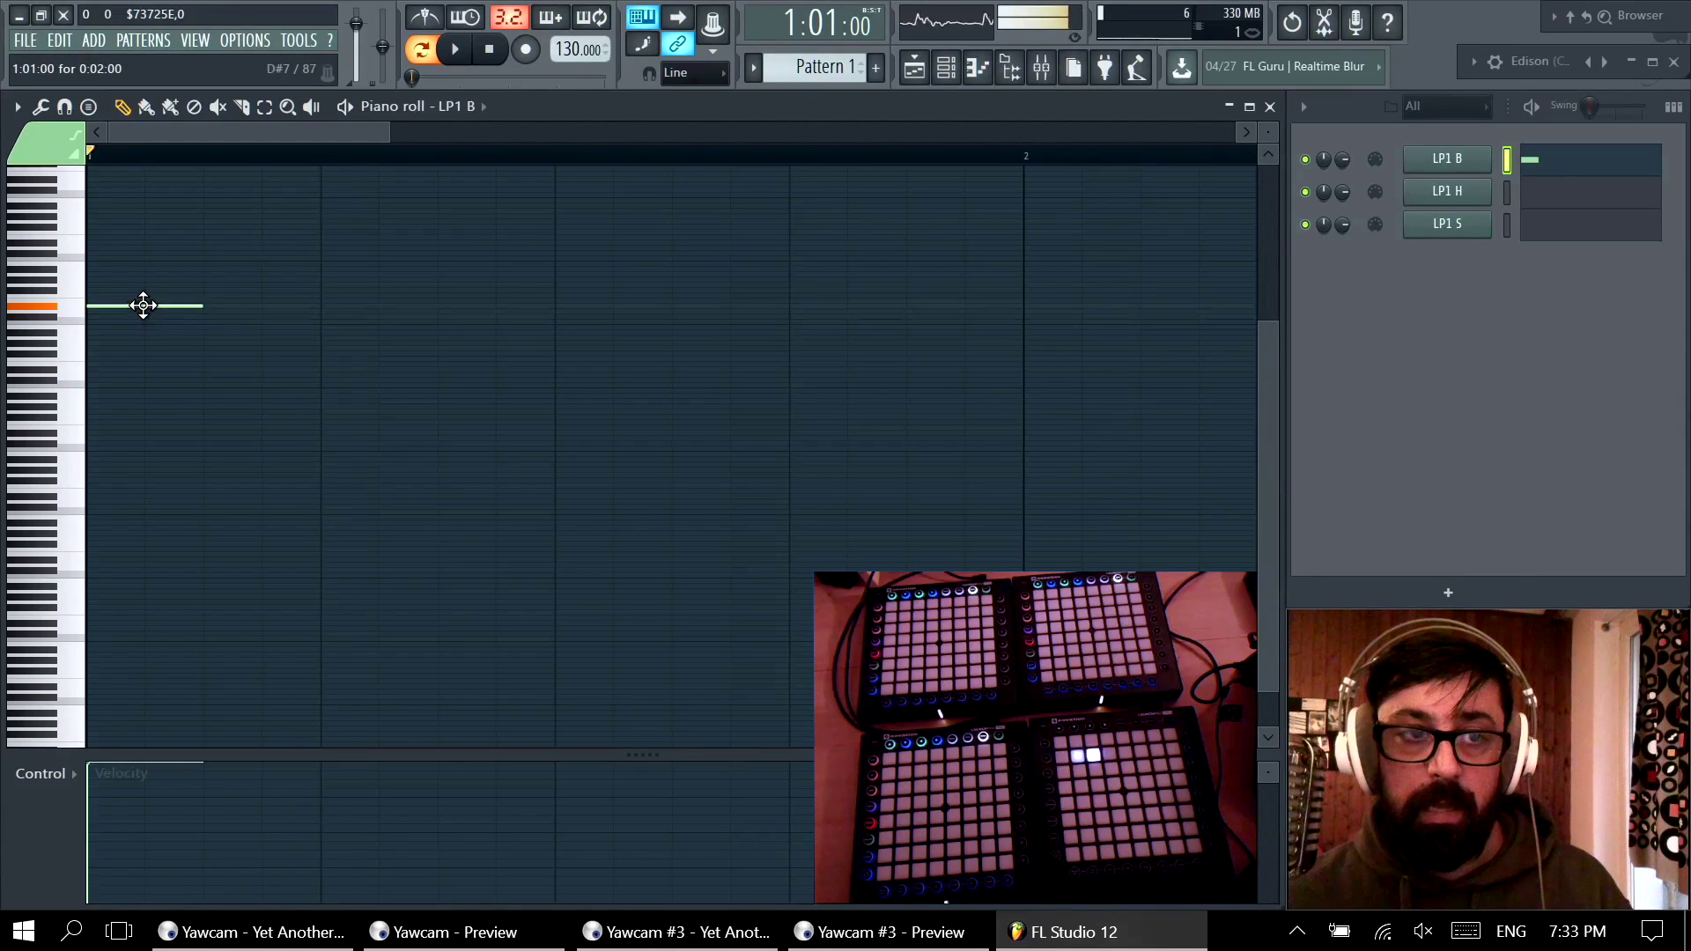
Step: Add a second note at E7 and loop playback over the two-step length of both notes
drag(339, 163, 30, 218)
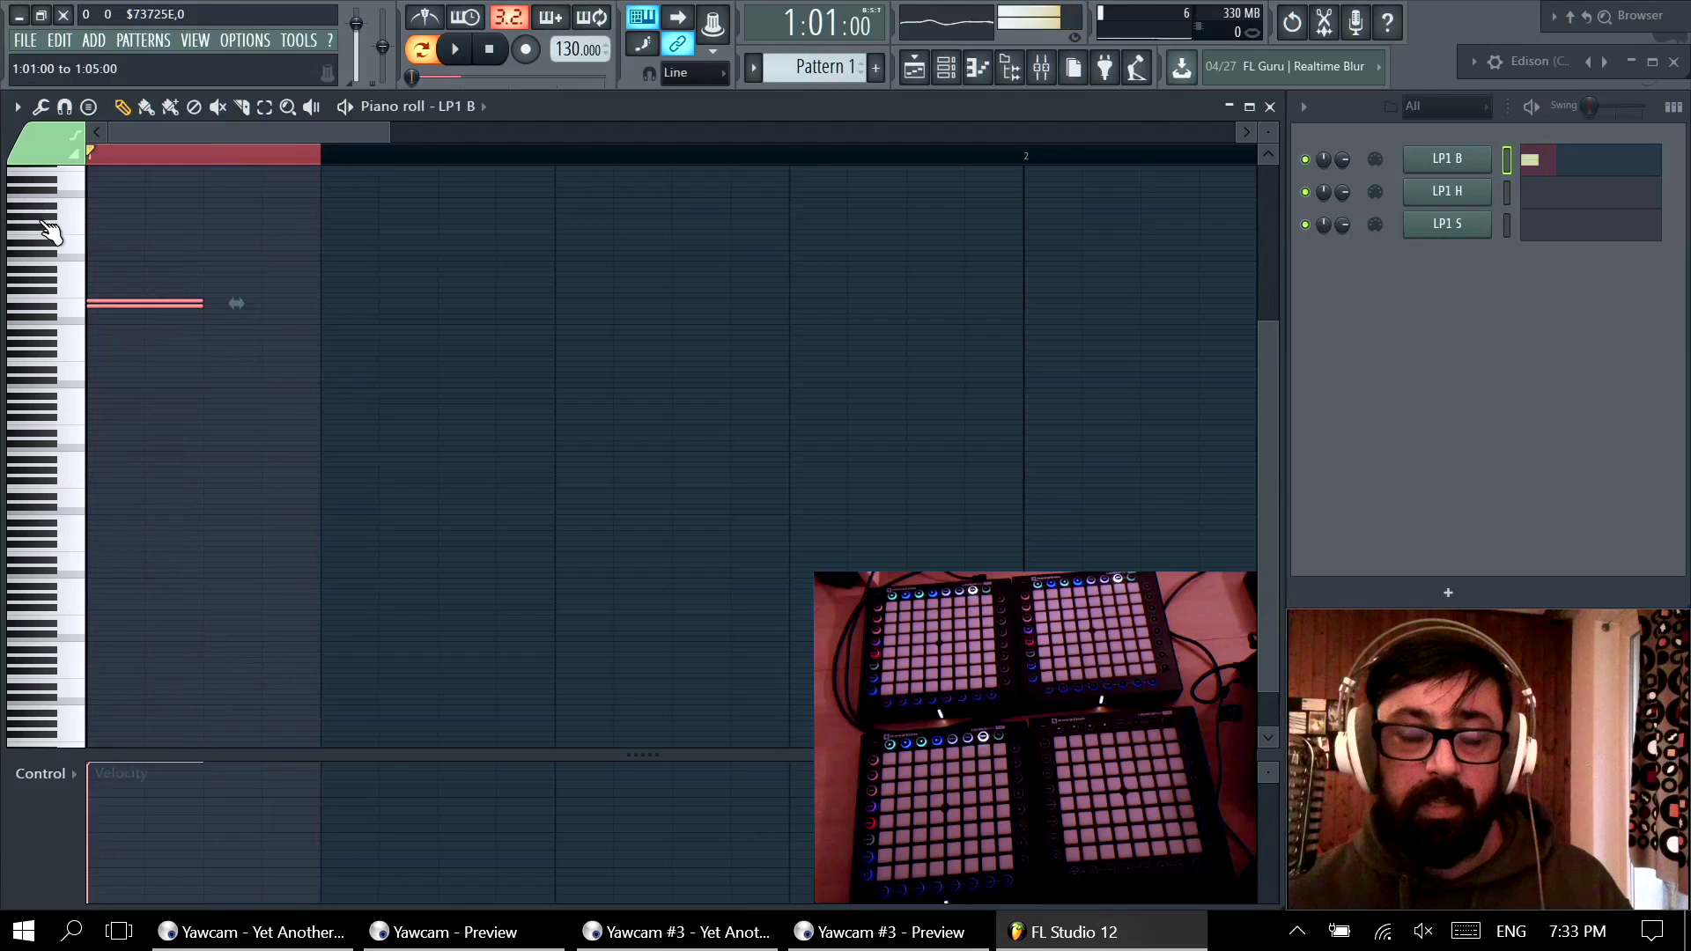
key(space)
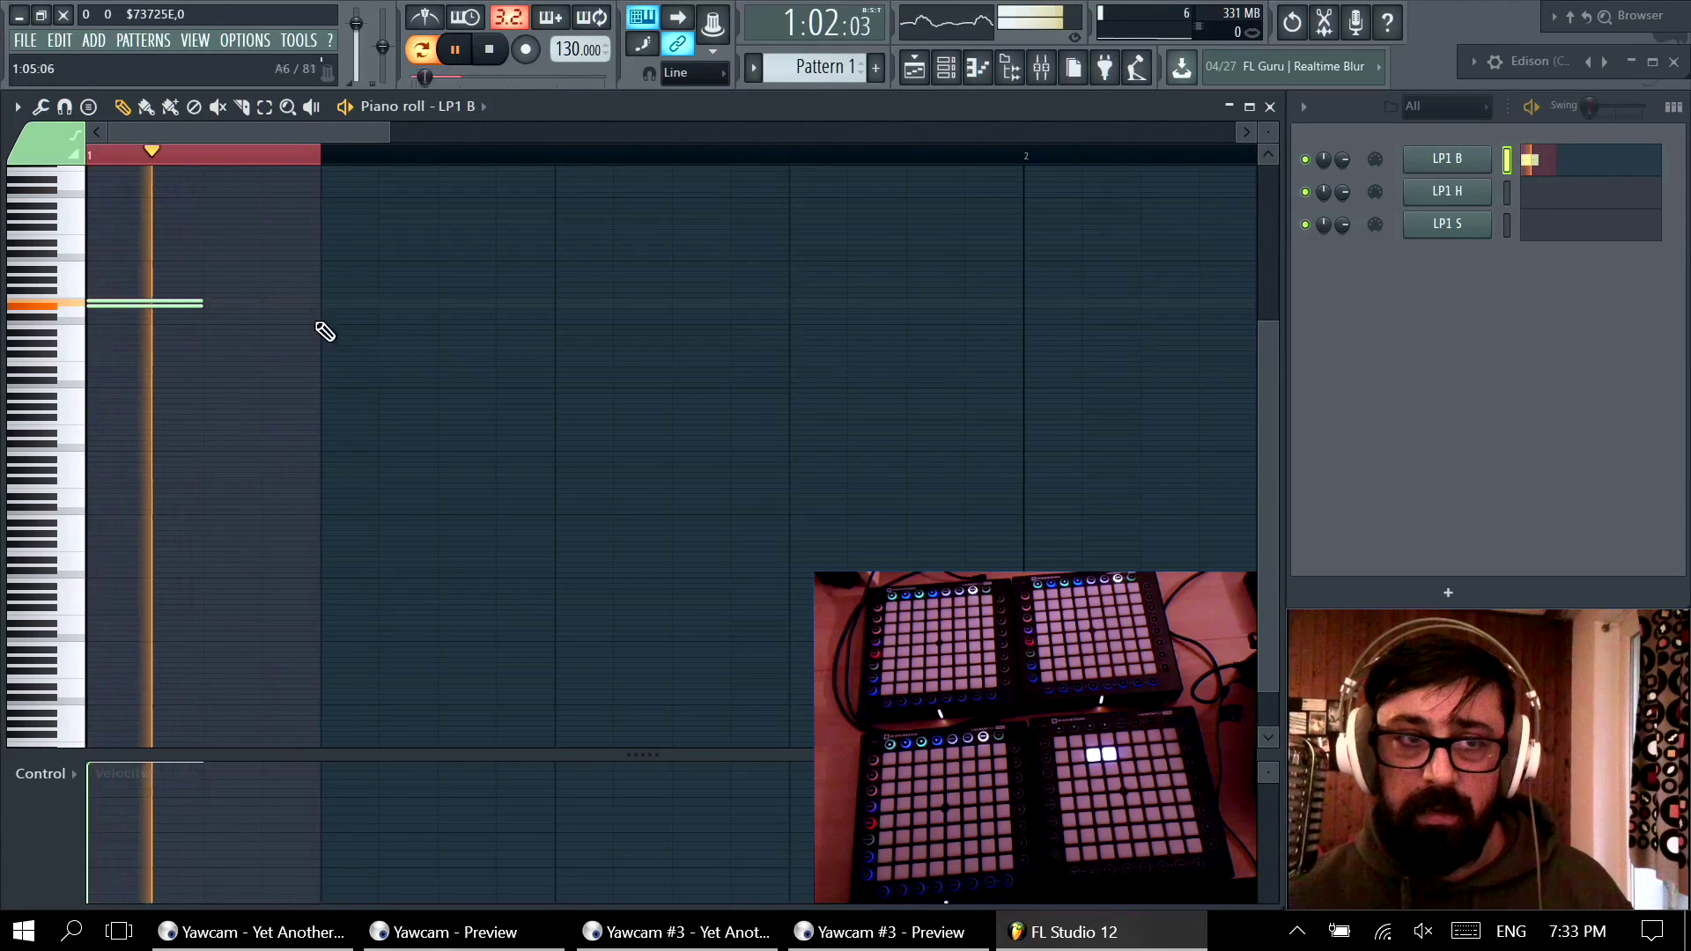
drag(216, 156, 5, 189)
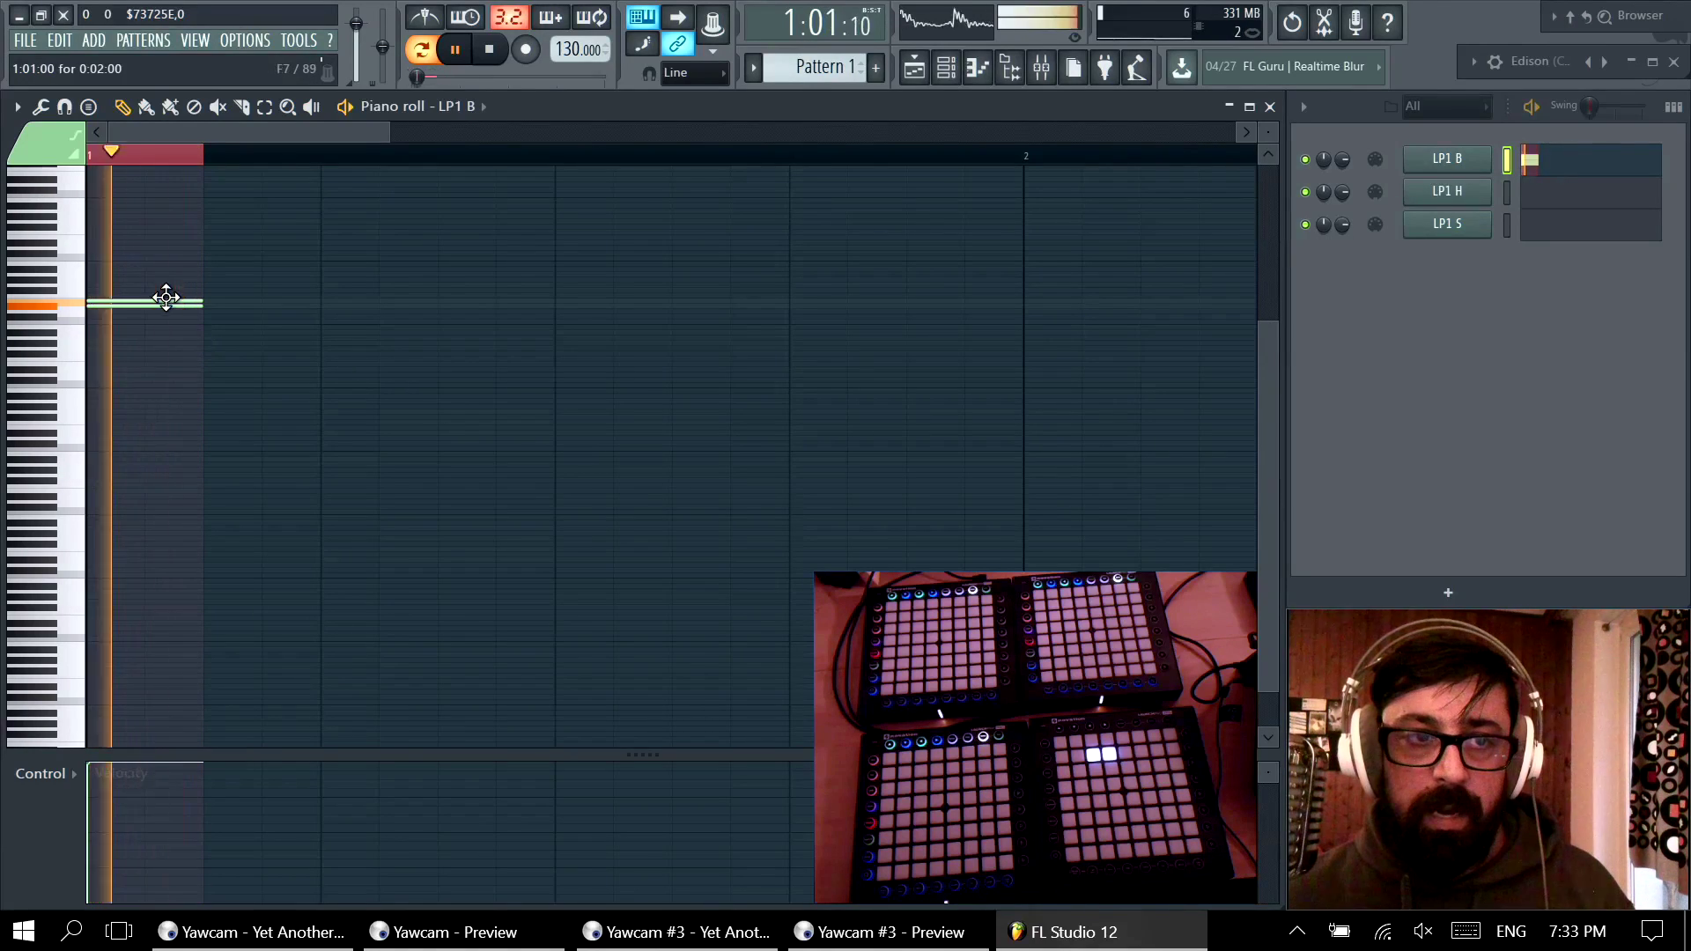
Step: Move the E7 note to D#6 and shorten both notes and the loop range to one step
click(170, 257)
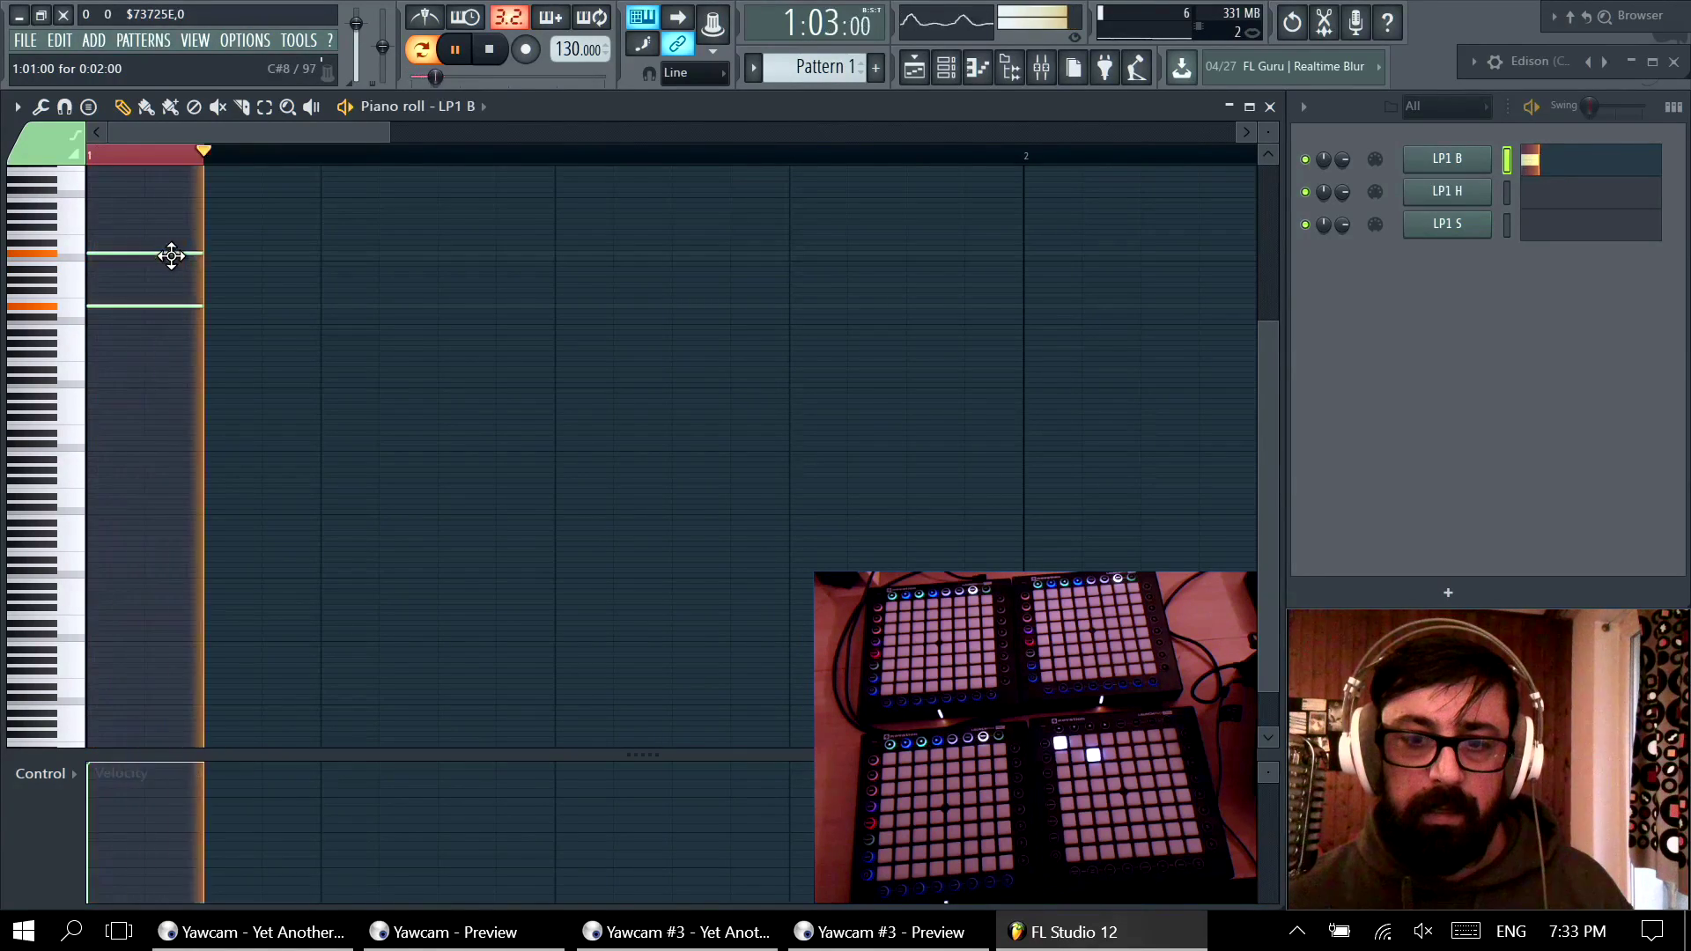
drag(170, 255, 181, 323)
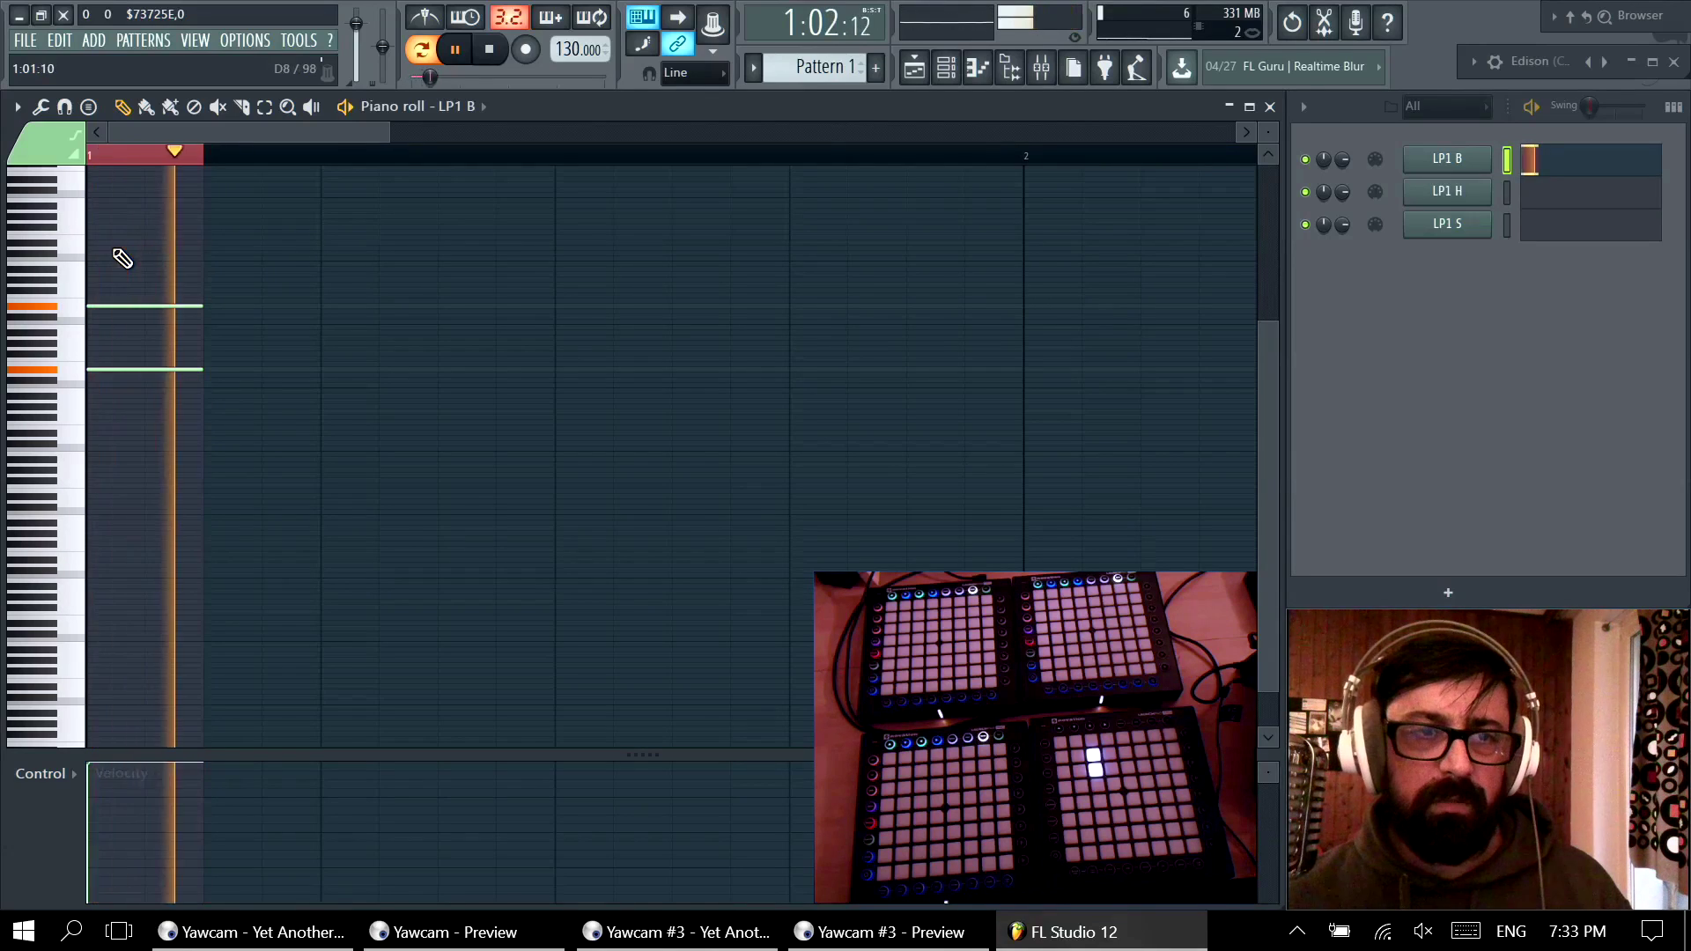
drag(170, 242, 185, 422)
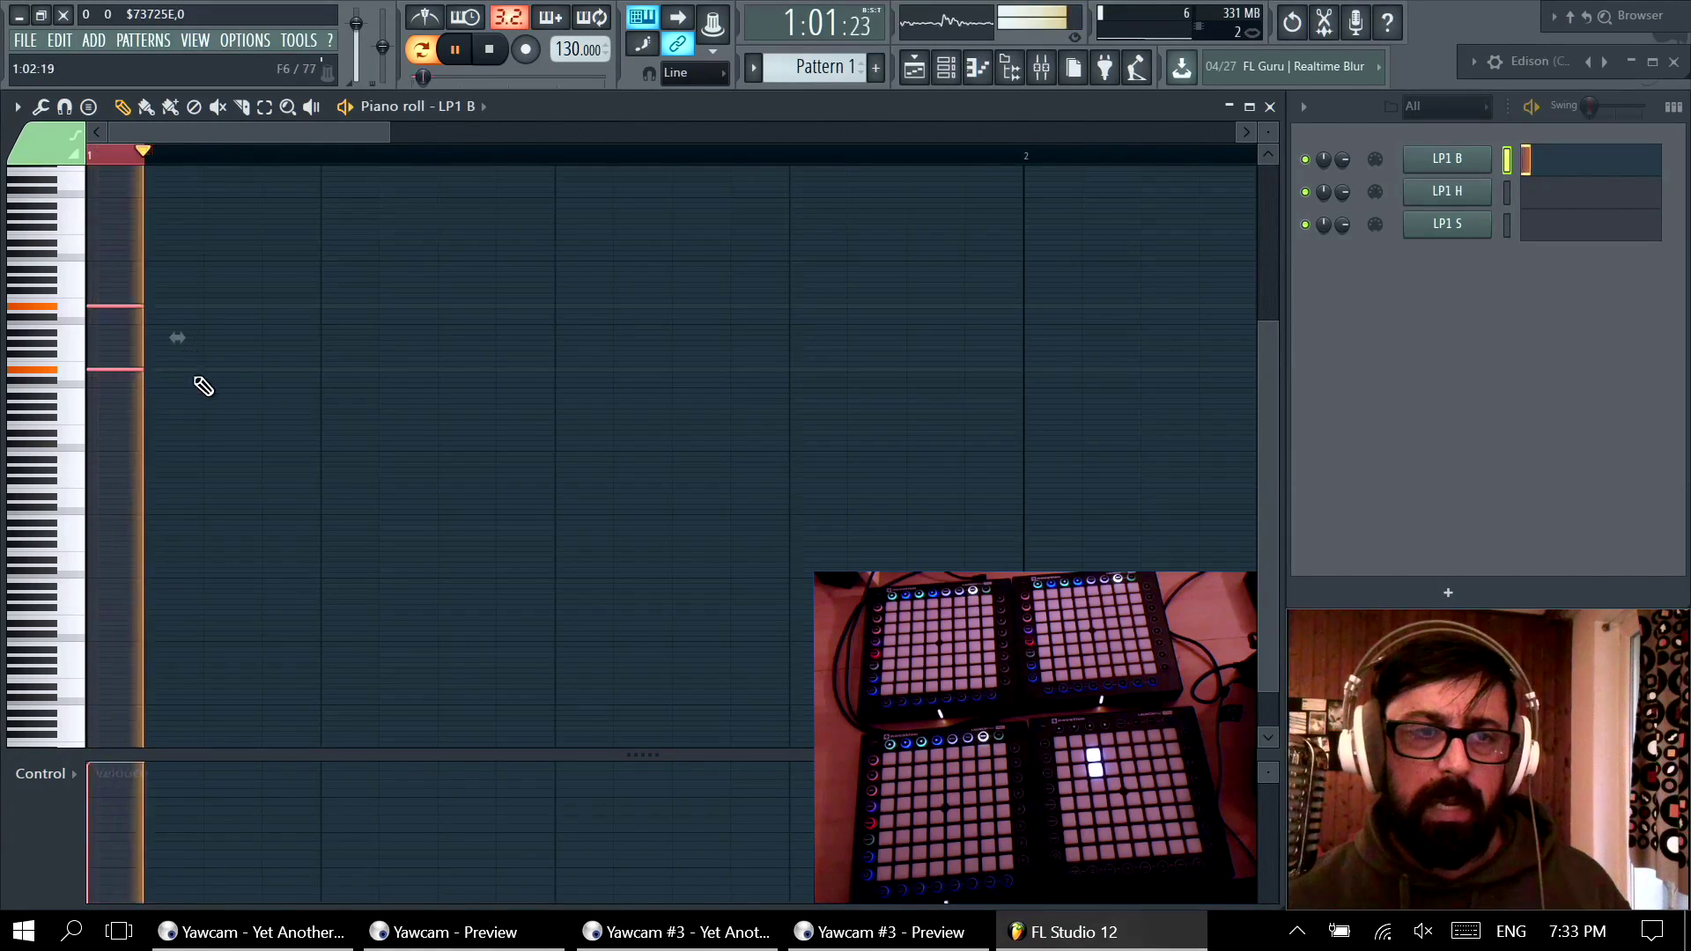
Step: Add one-step notes at F#6 and F#7 at the start of the LP1 B pattern
scroll(384, 408, down, 3)
click(379, 411)
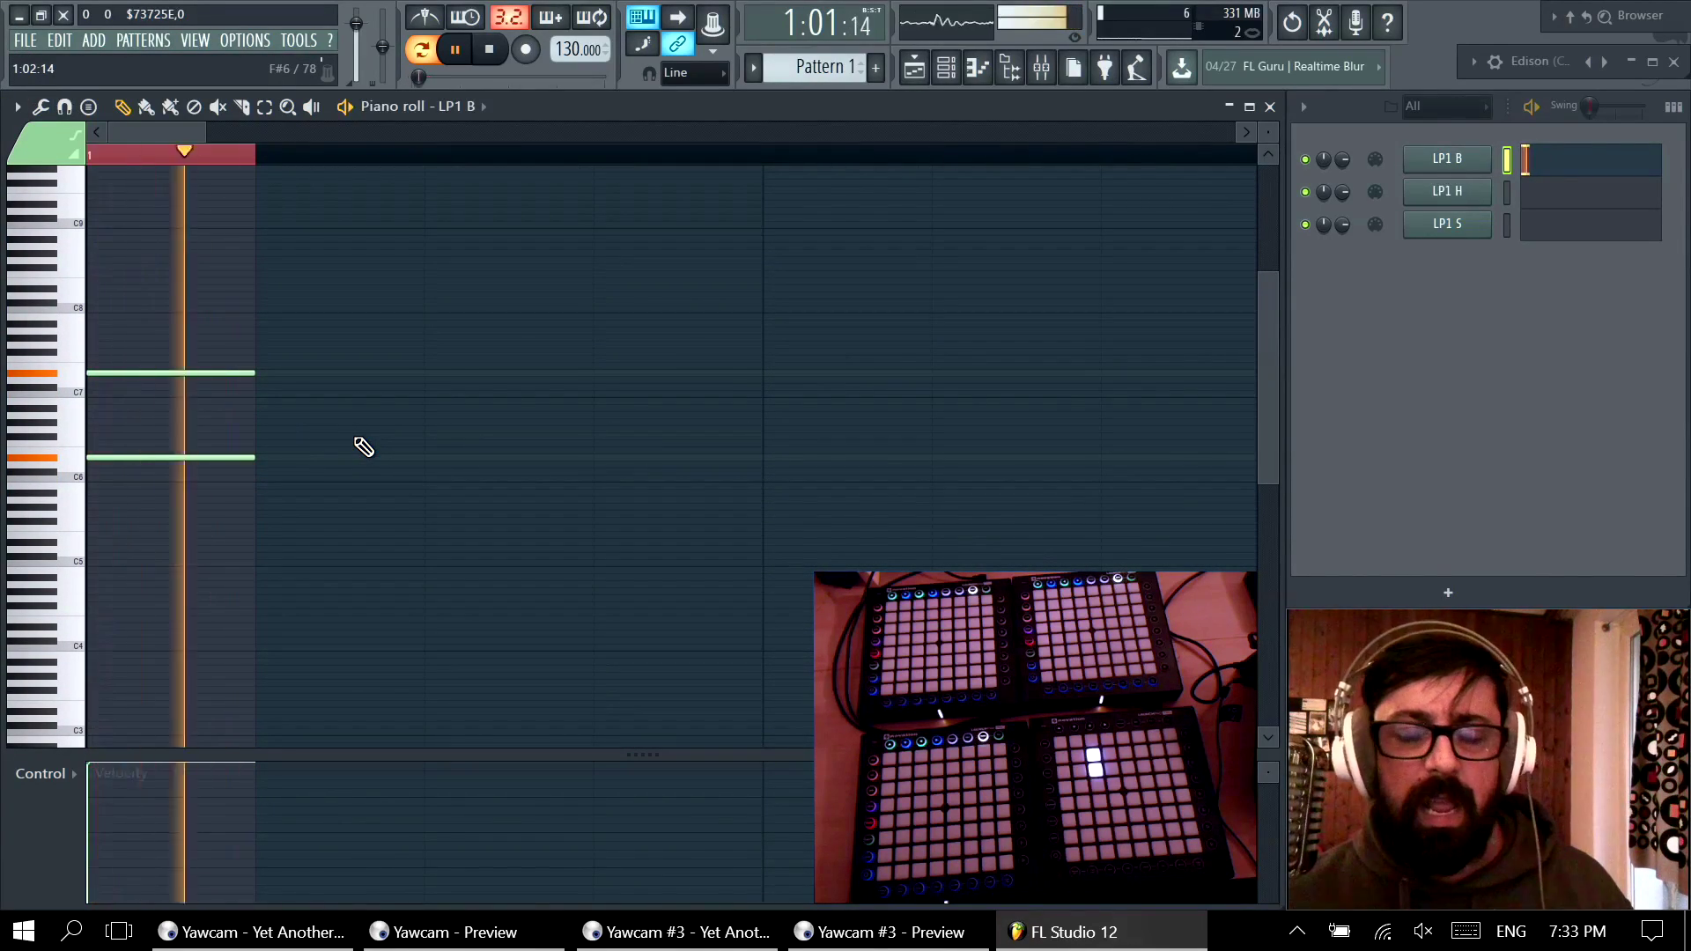
scroll(373, 472, down, 2)
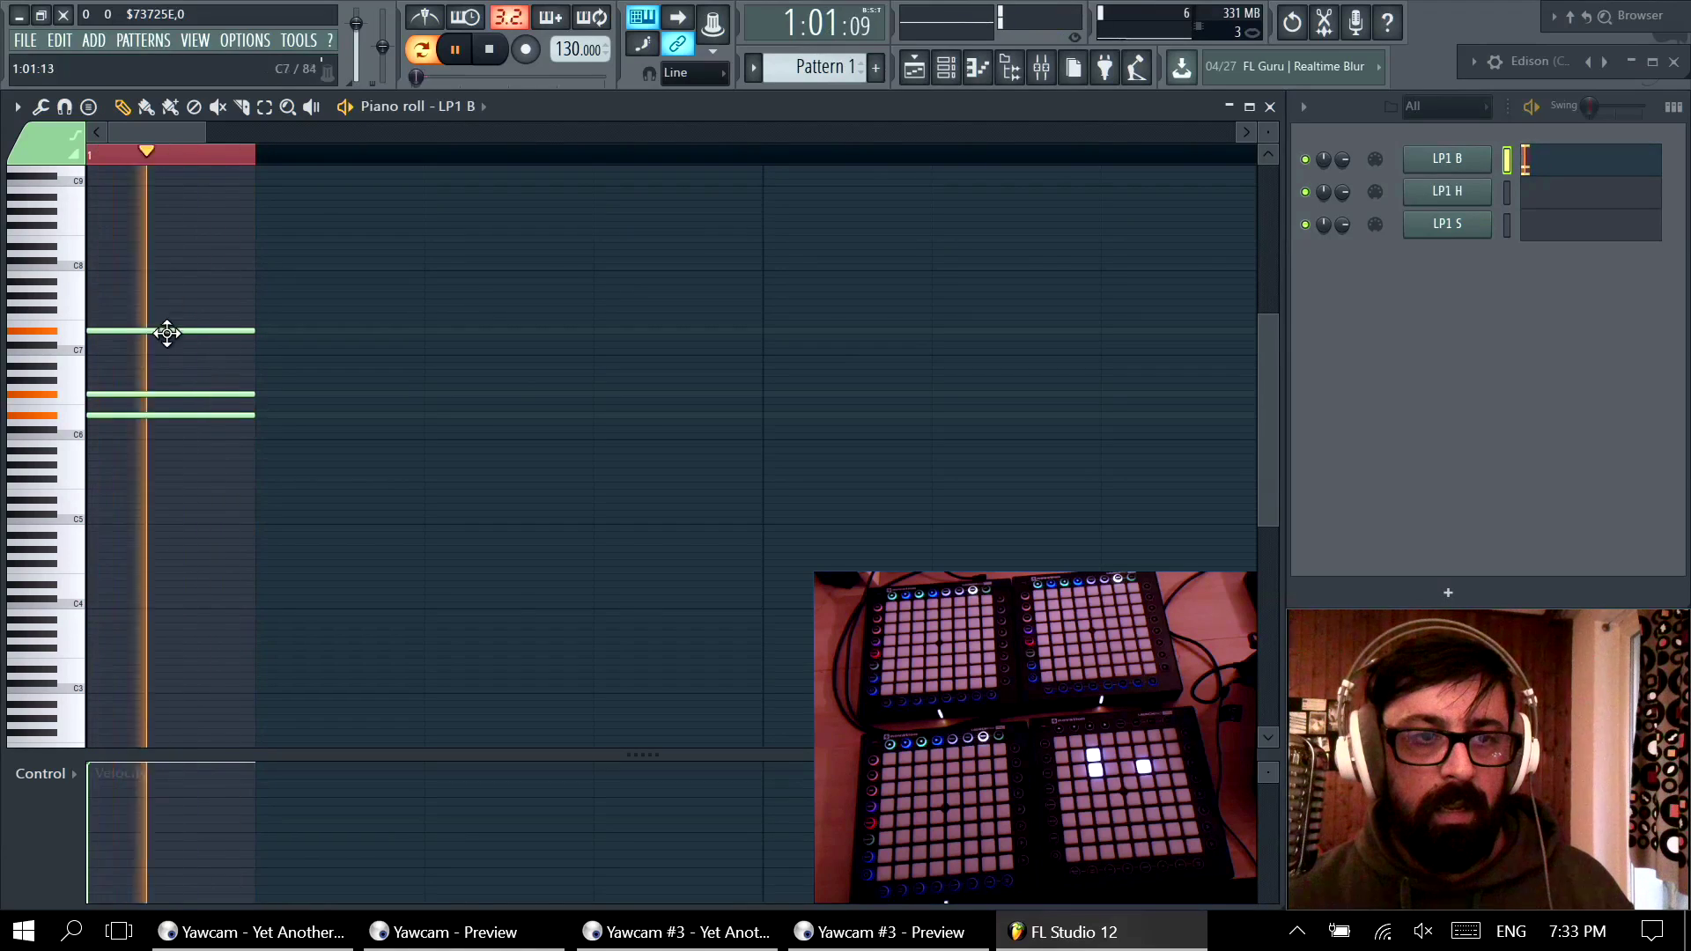
drag(102, 232, 97, 315)
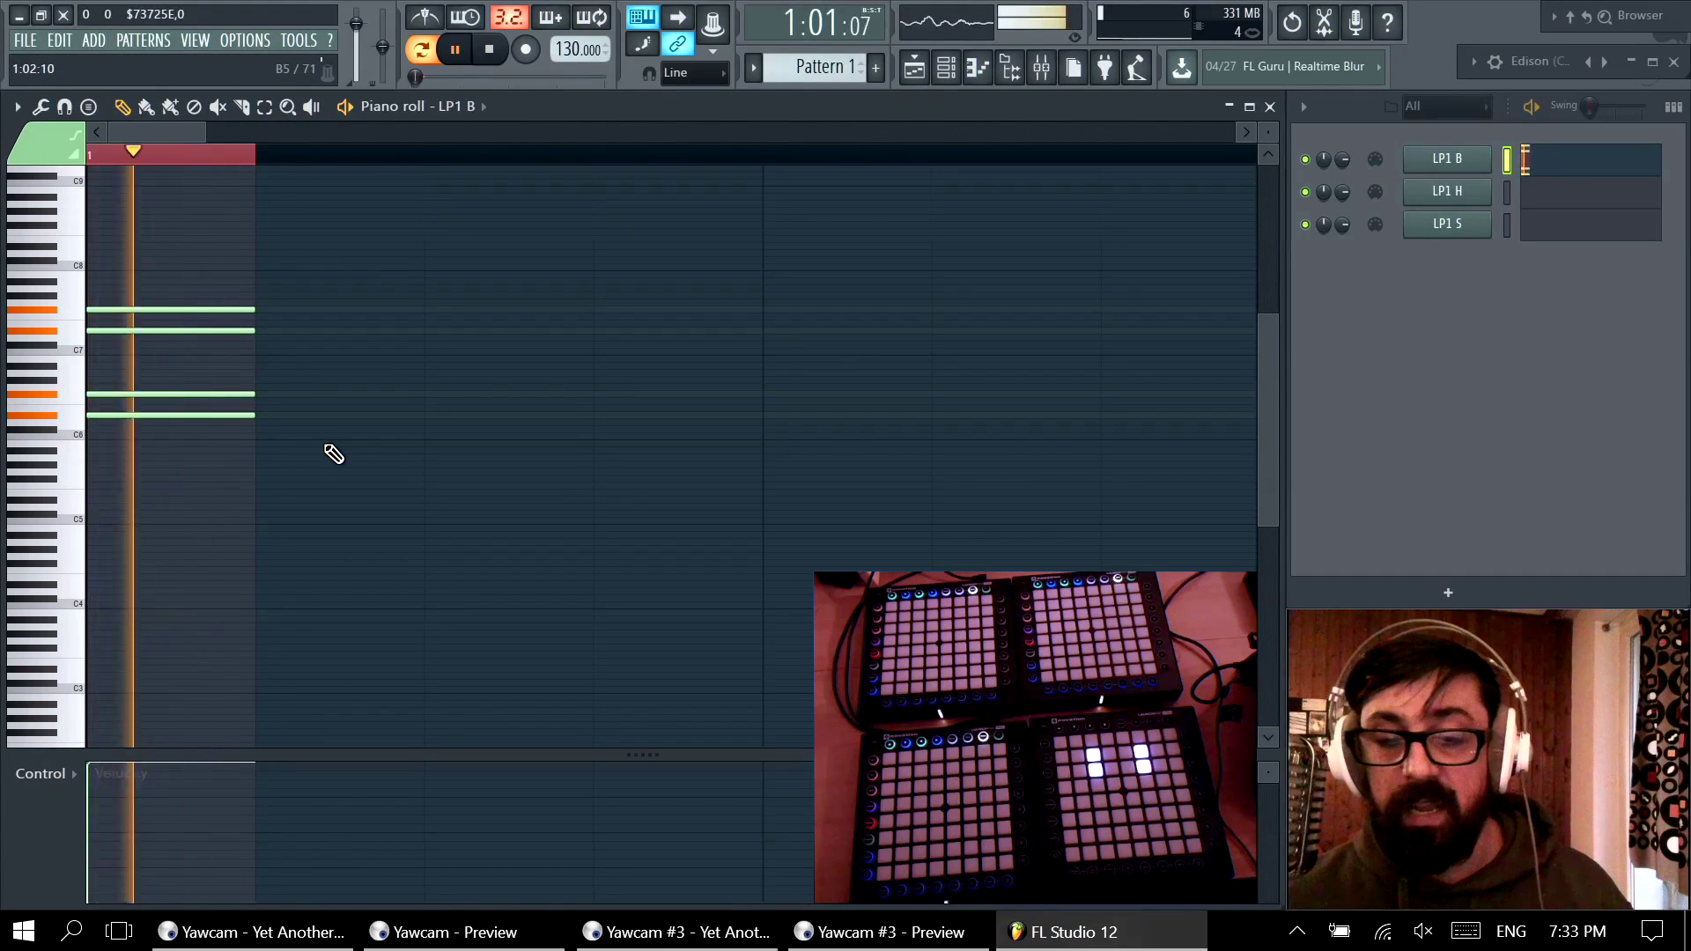
Step: Add six adjacent one-step notes from D3 to G3 at the start of LP1 B for the face's mouth
scroll(321, 558, down, 2)
click(115, 446)
mouse_move(115, 446)
mouse_down()
mouse_move(145, 445)
mouse_move(102, 393)
mouse_move(114, 530)
mouse_move(129, 491)
mouse_move(109, 479)
mouse_move(109, 516)
mouse_move(103, 499)
mouse_move(110, 514)
mouse_move(170, 499)
mouse_move(124, 520)
mouse_move(128, 502)
mouse_up()
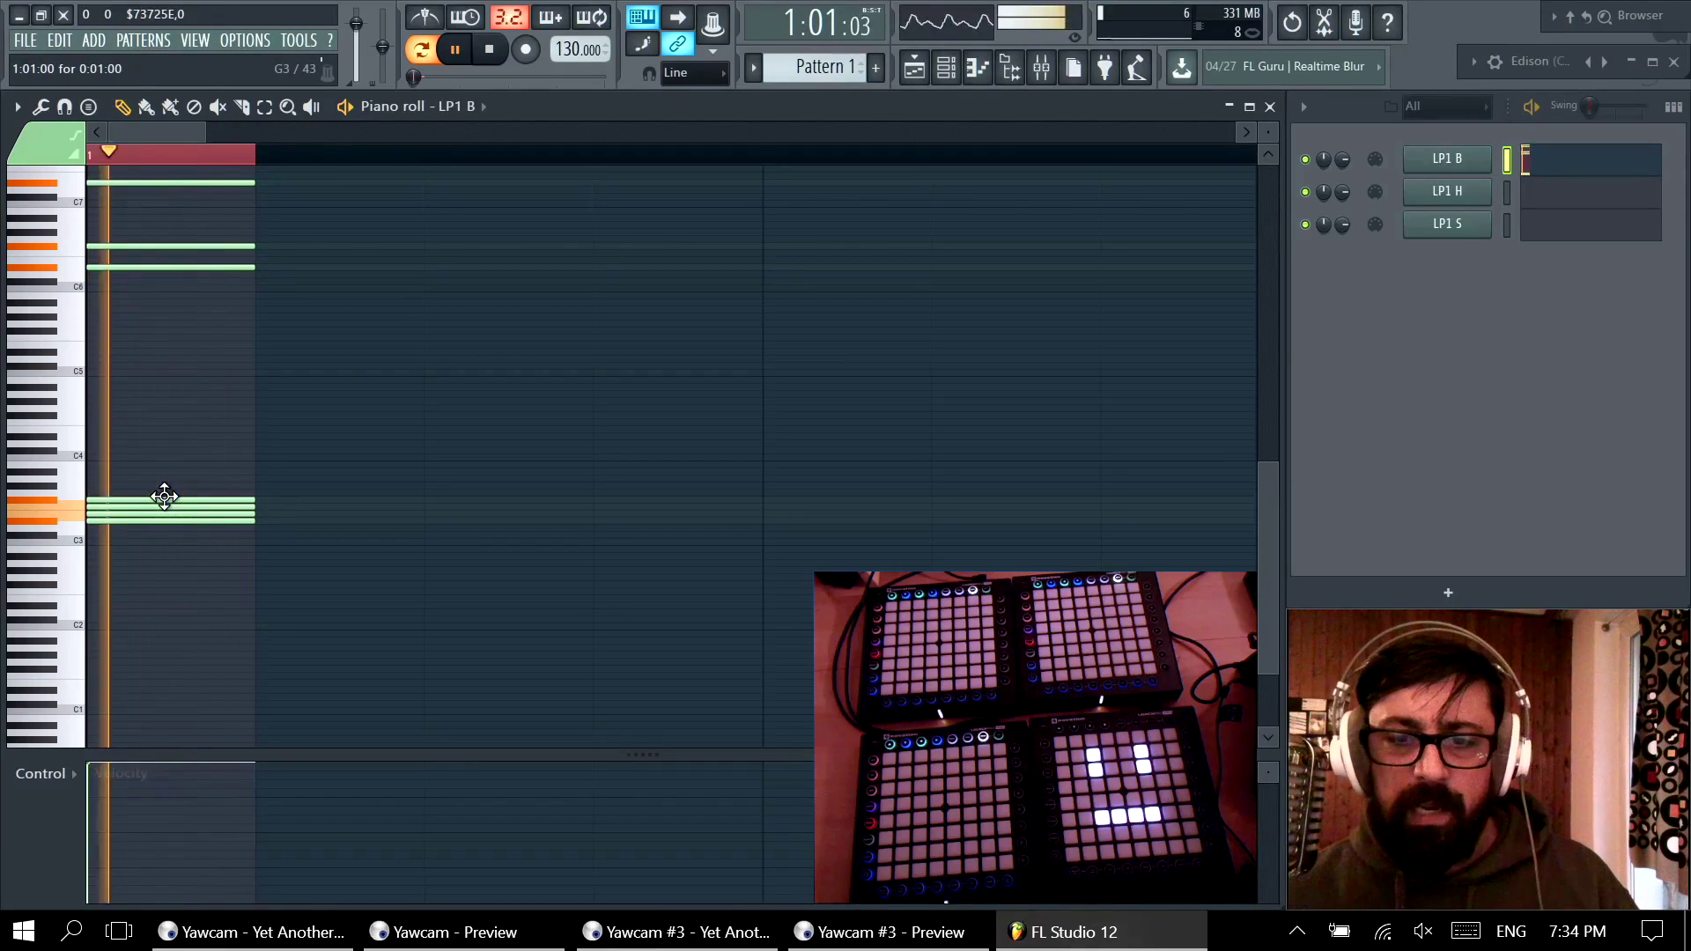
drag(165, 497, 169, 533)
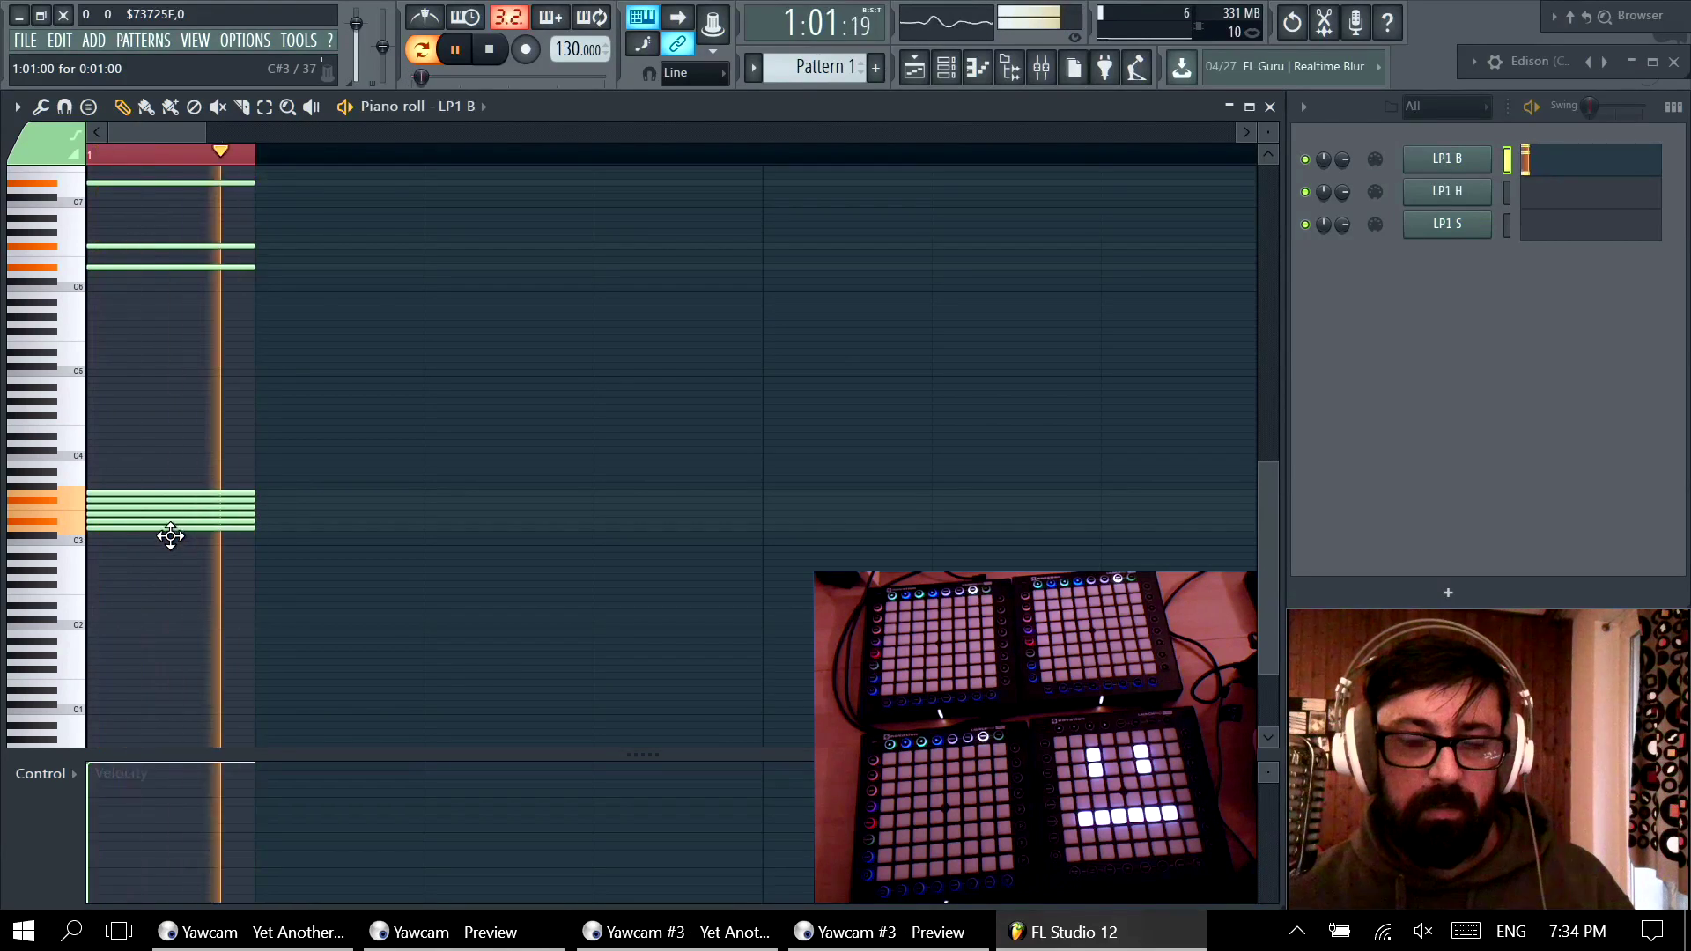
Step: Add one-step notes at D4 and G4 at the start of LP1 B for the mouth corners, and stop playback
drag(99, 445, 98, 407)
click(117, 578)
drag(117, 578, 84, 441)
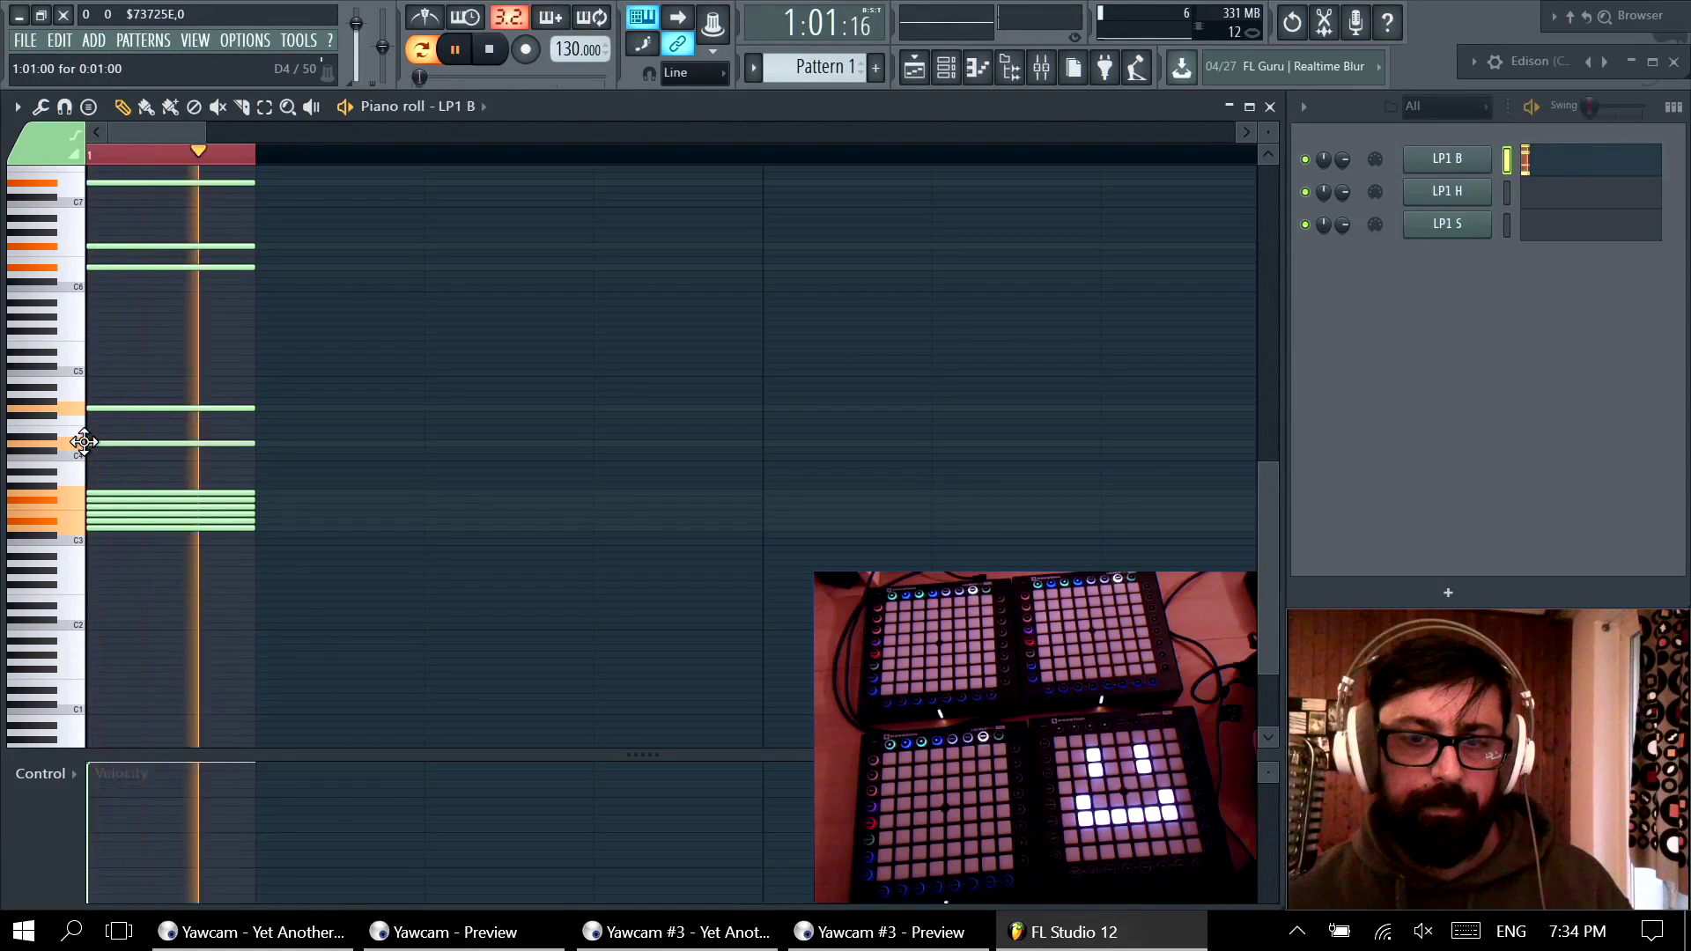
scroll(356, 626, up, 1)
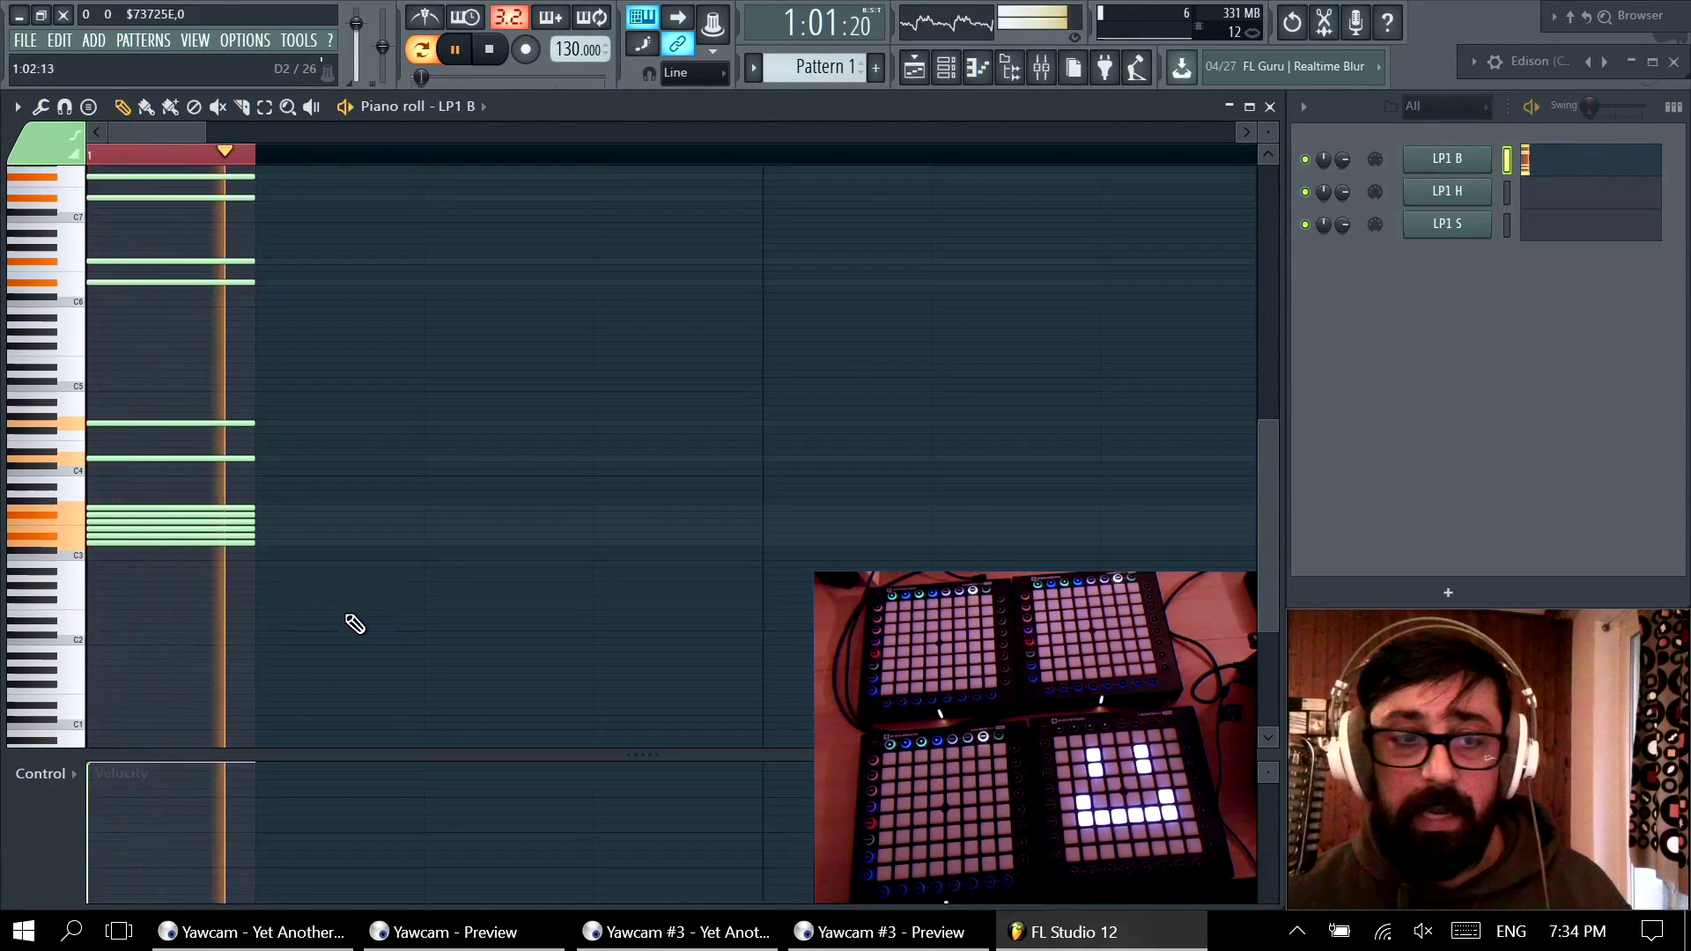
scroll(356, 626, up, 4)
key(space)
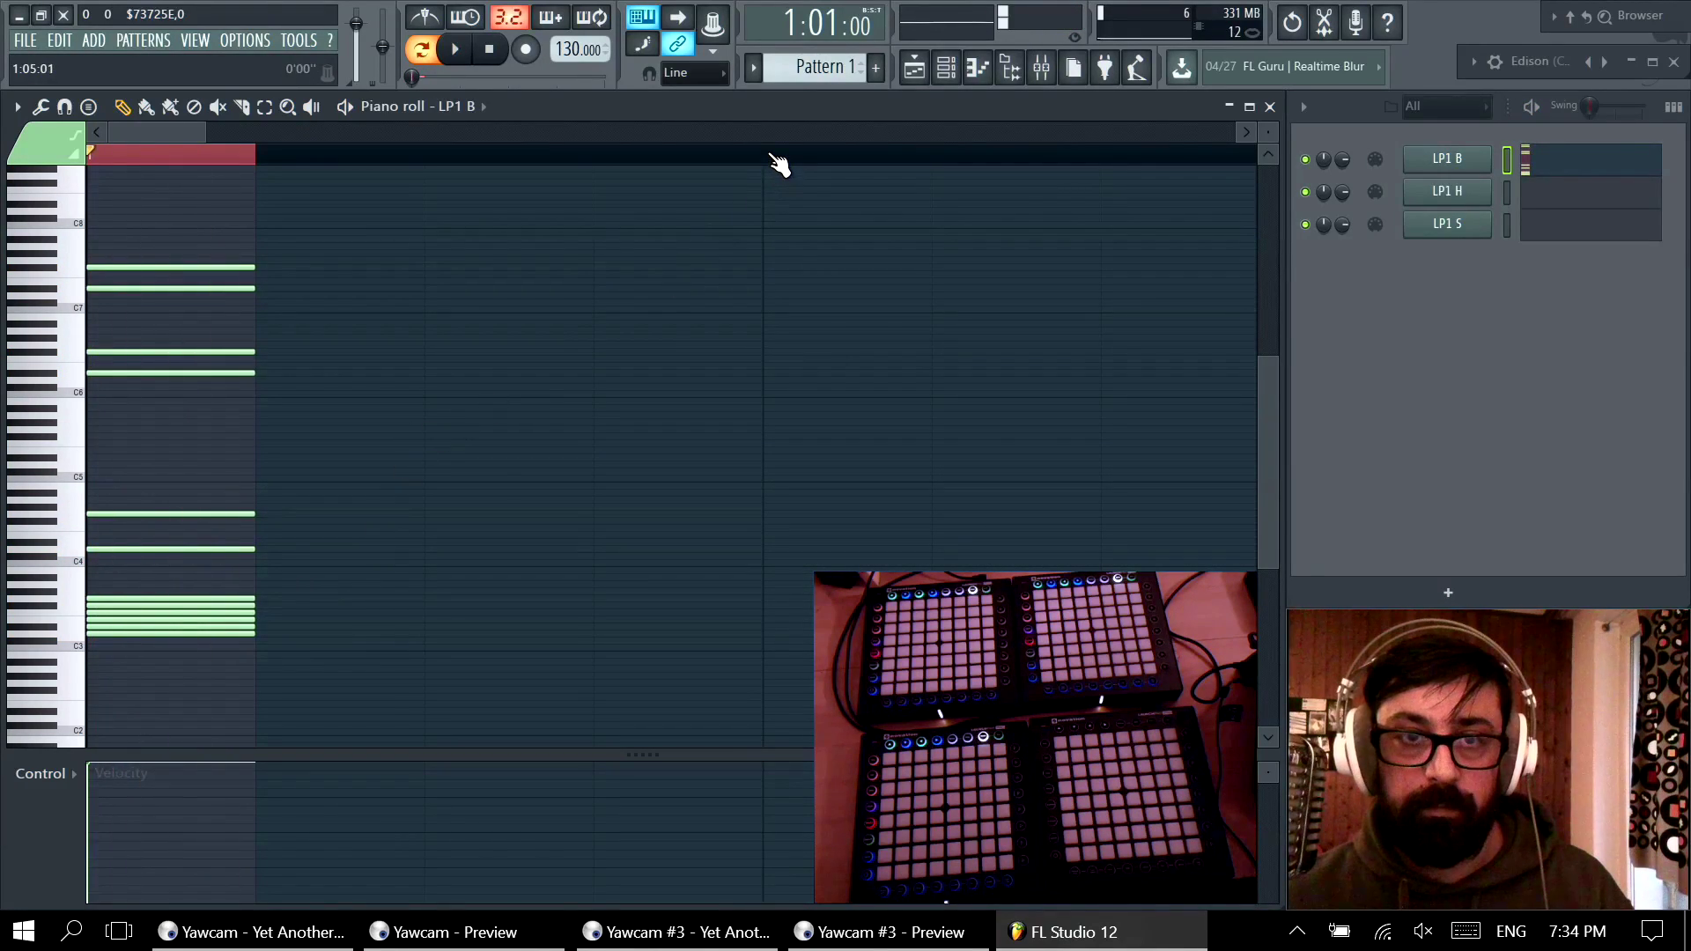
Step: Set the playback loop range to the first eight steps of the LP1 B pattern and test it
drag(781, 157, 2, 256)
click(404, 325)
key(space)
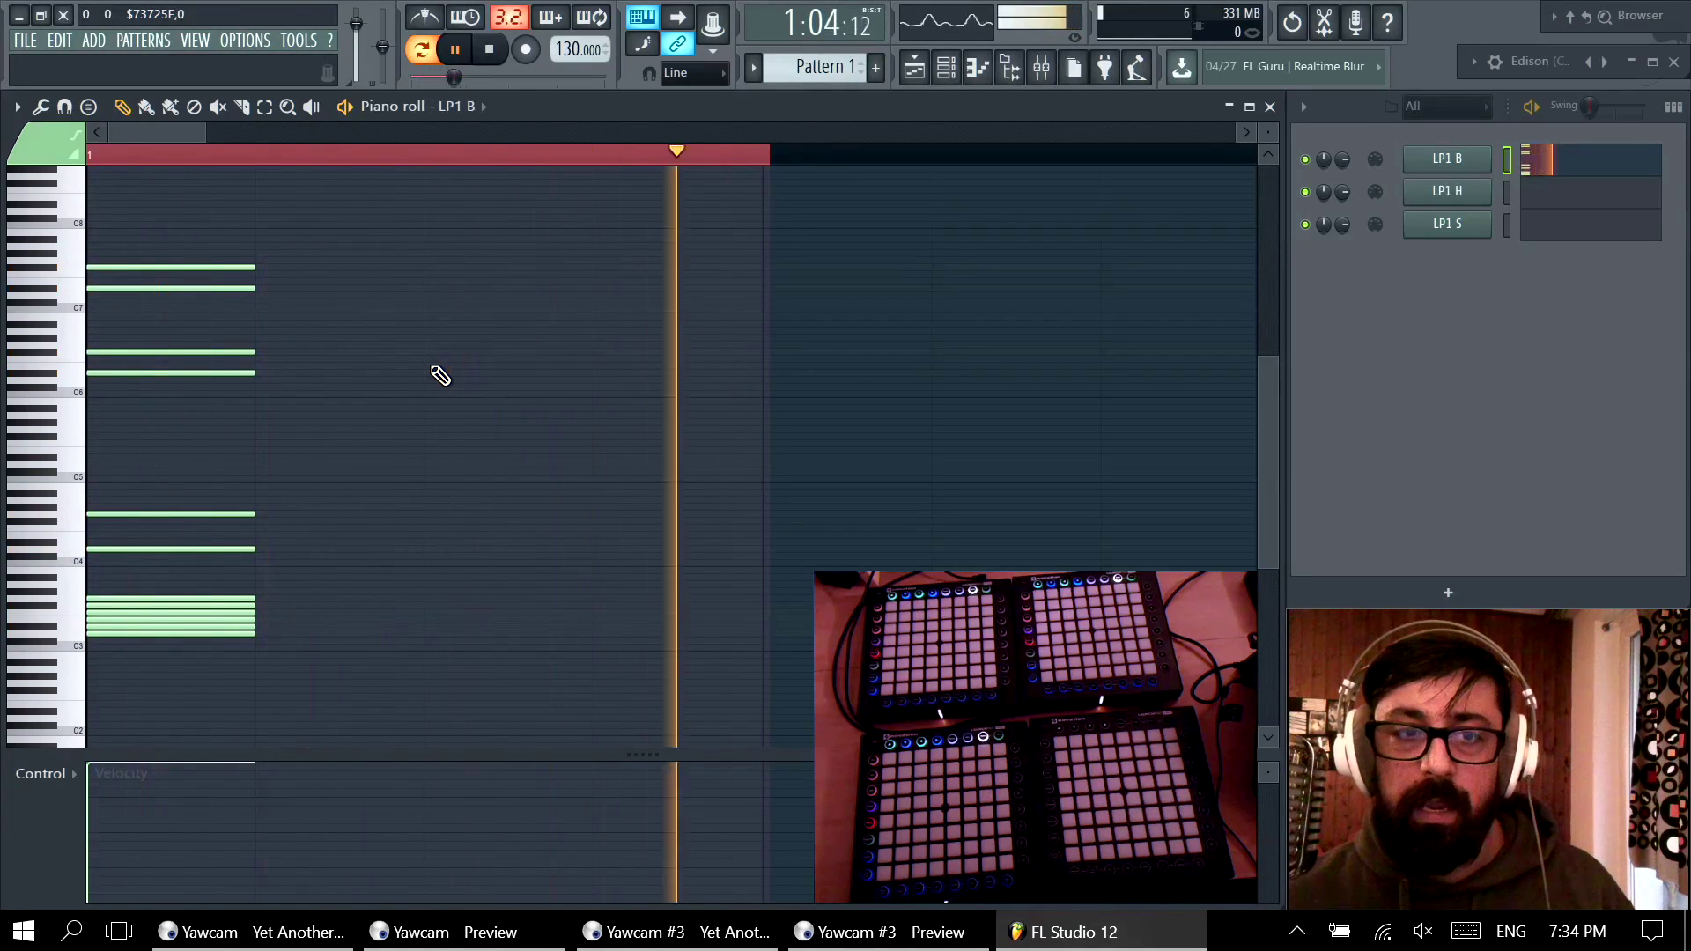
scroll(440, 374, down, 4)
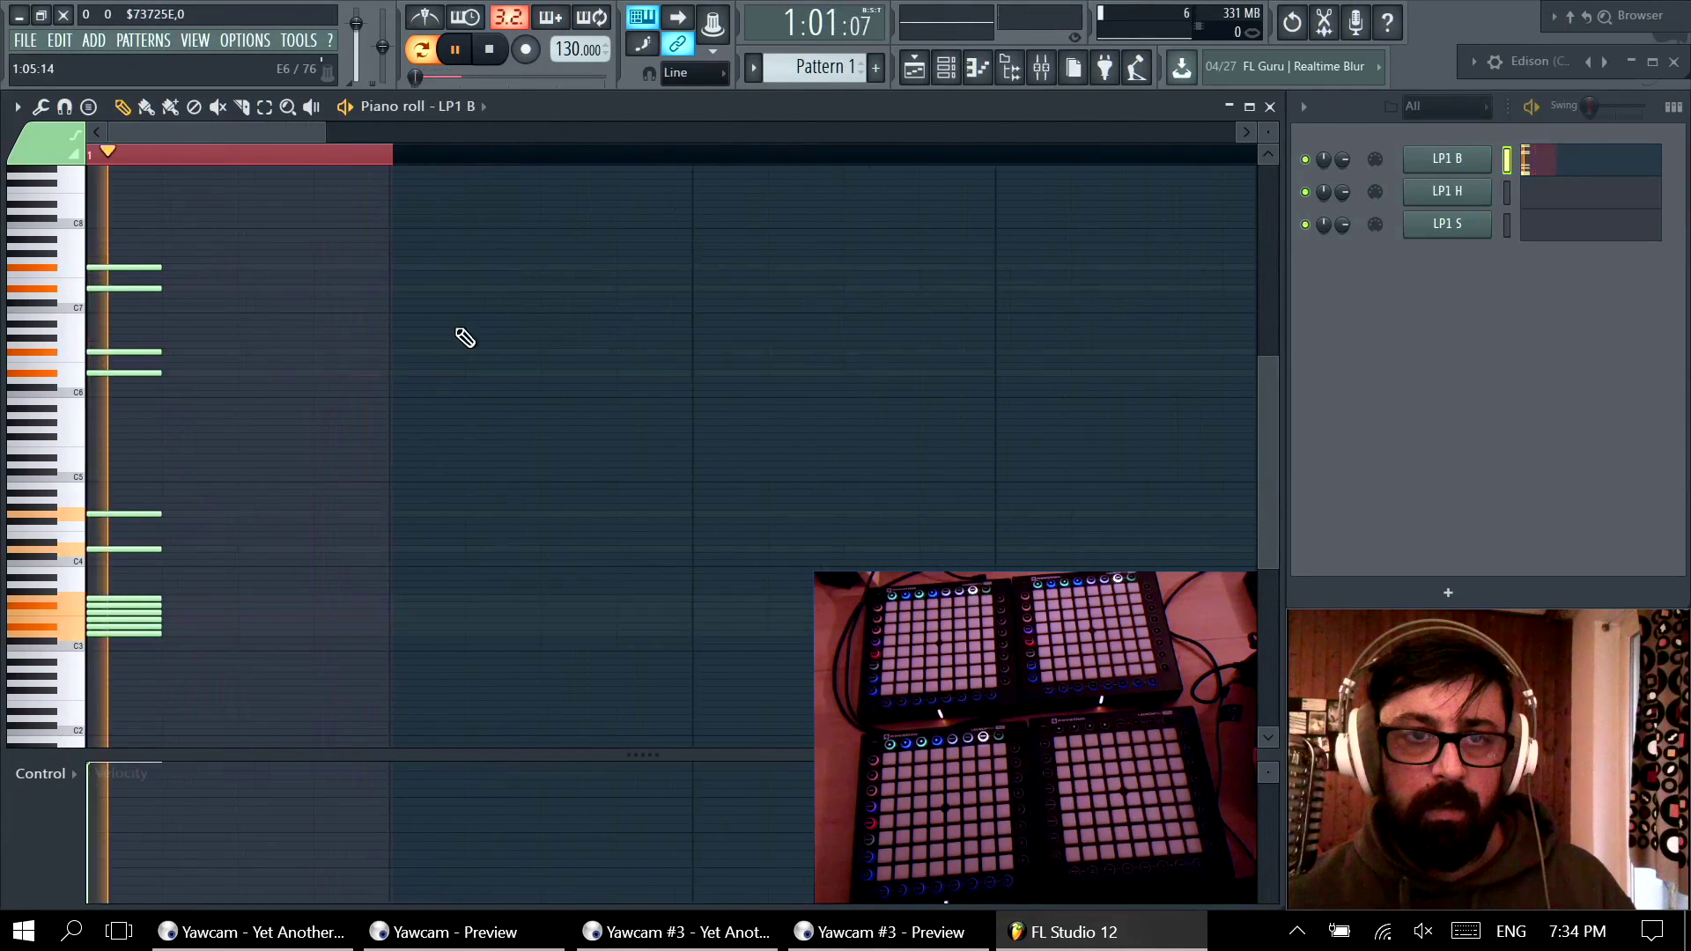
drag(690, 157, 88, 155)
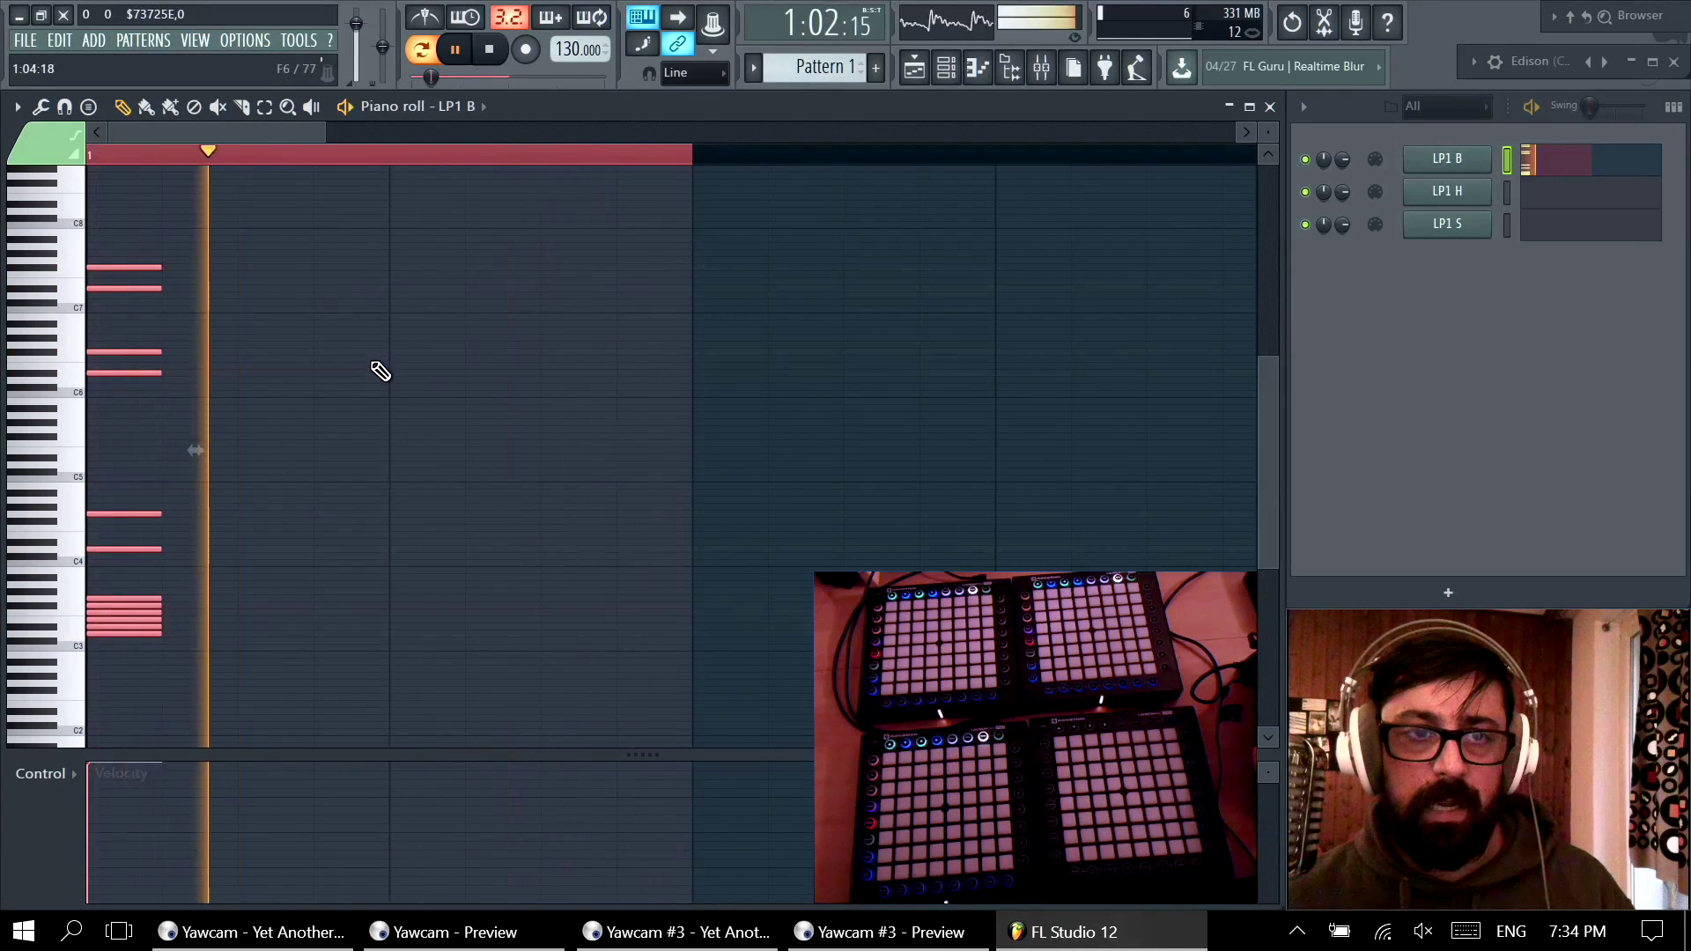
key(space)
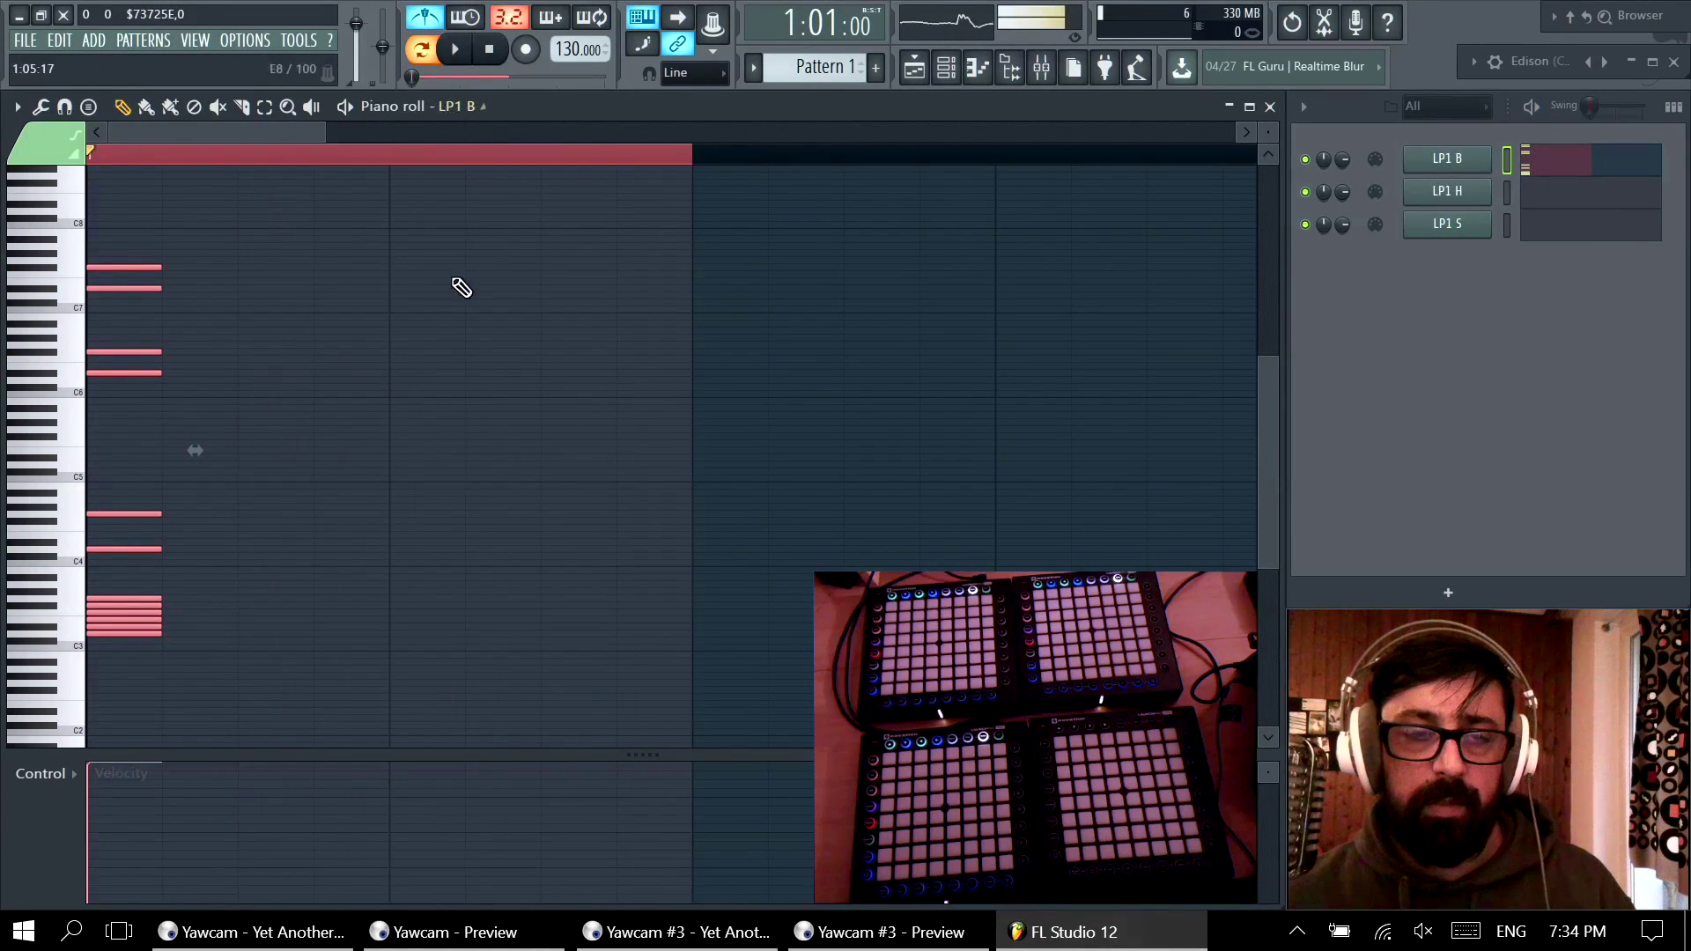
Step: Check the metronome in the mixer and set the preview mixer track to 1 in the audio settings
key(F9)
key(space)
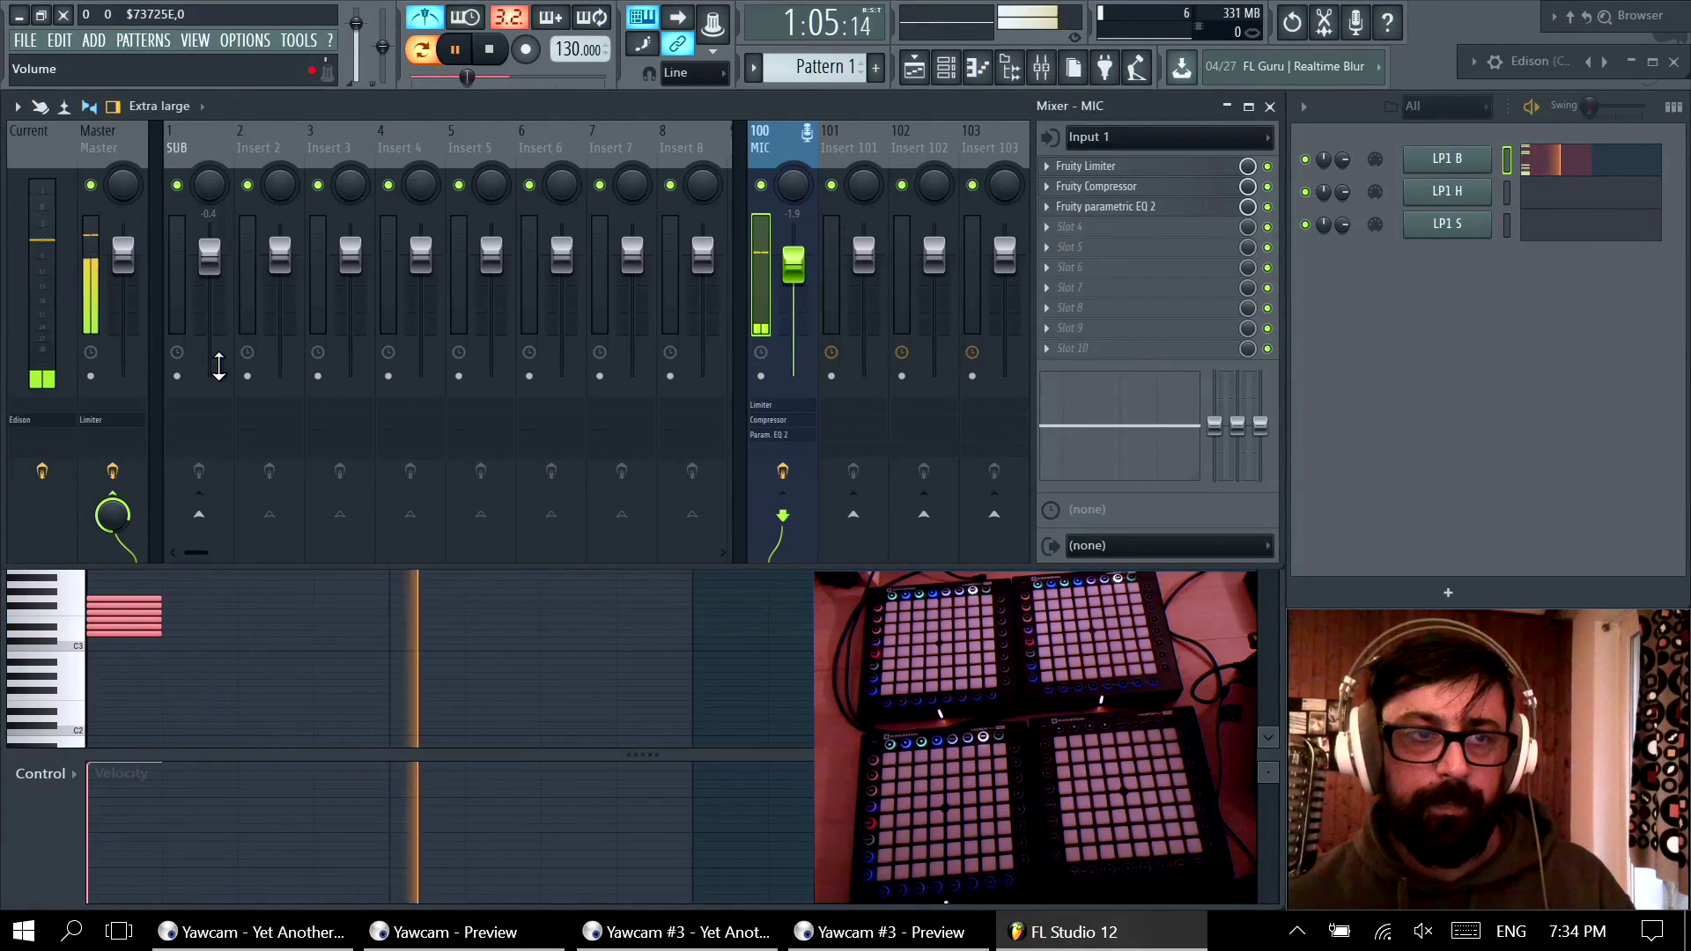
key(space)
key(F10)
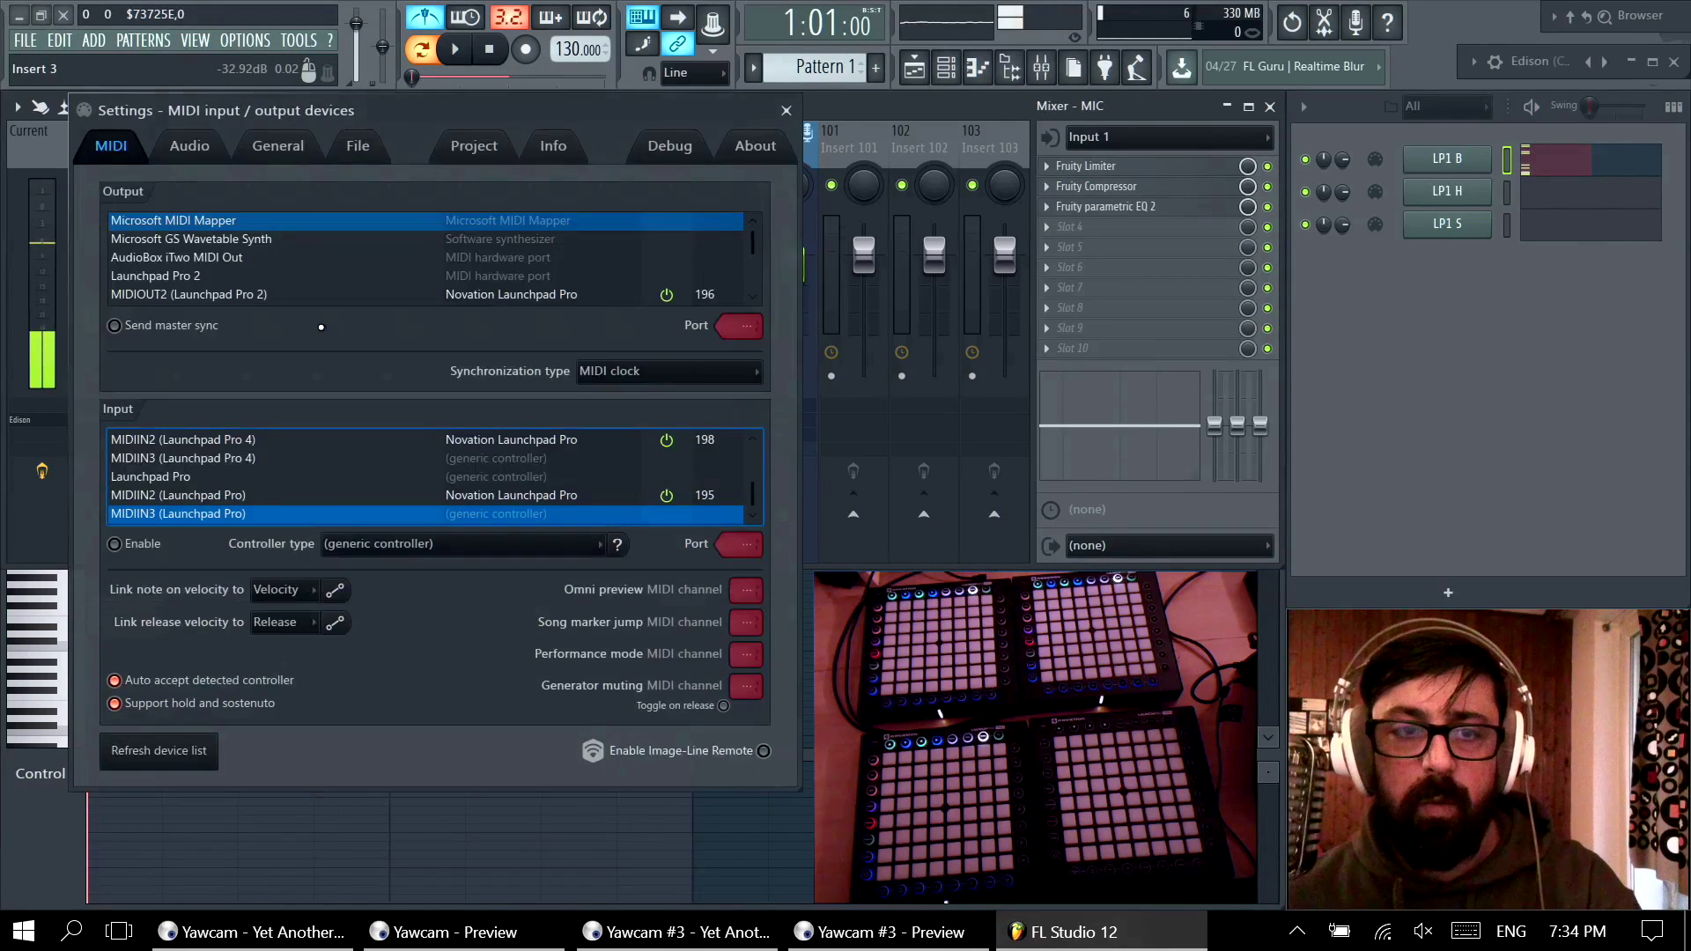
click(209, 147)
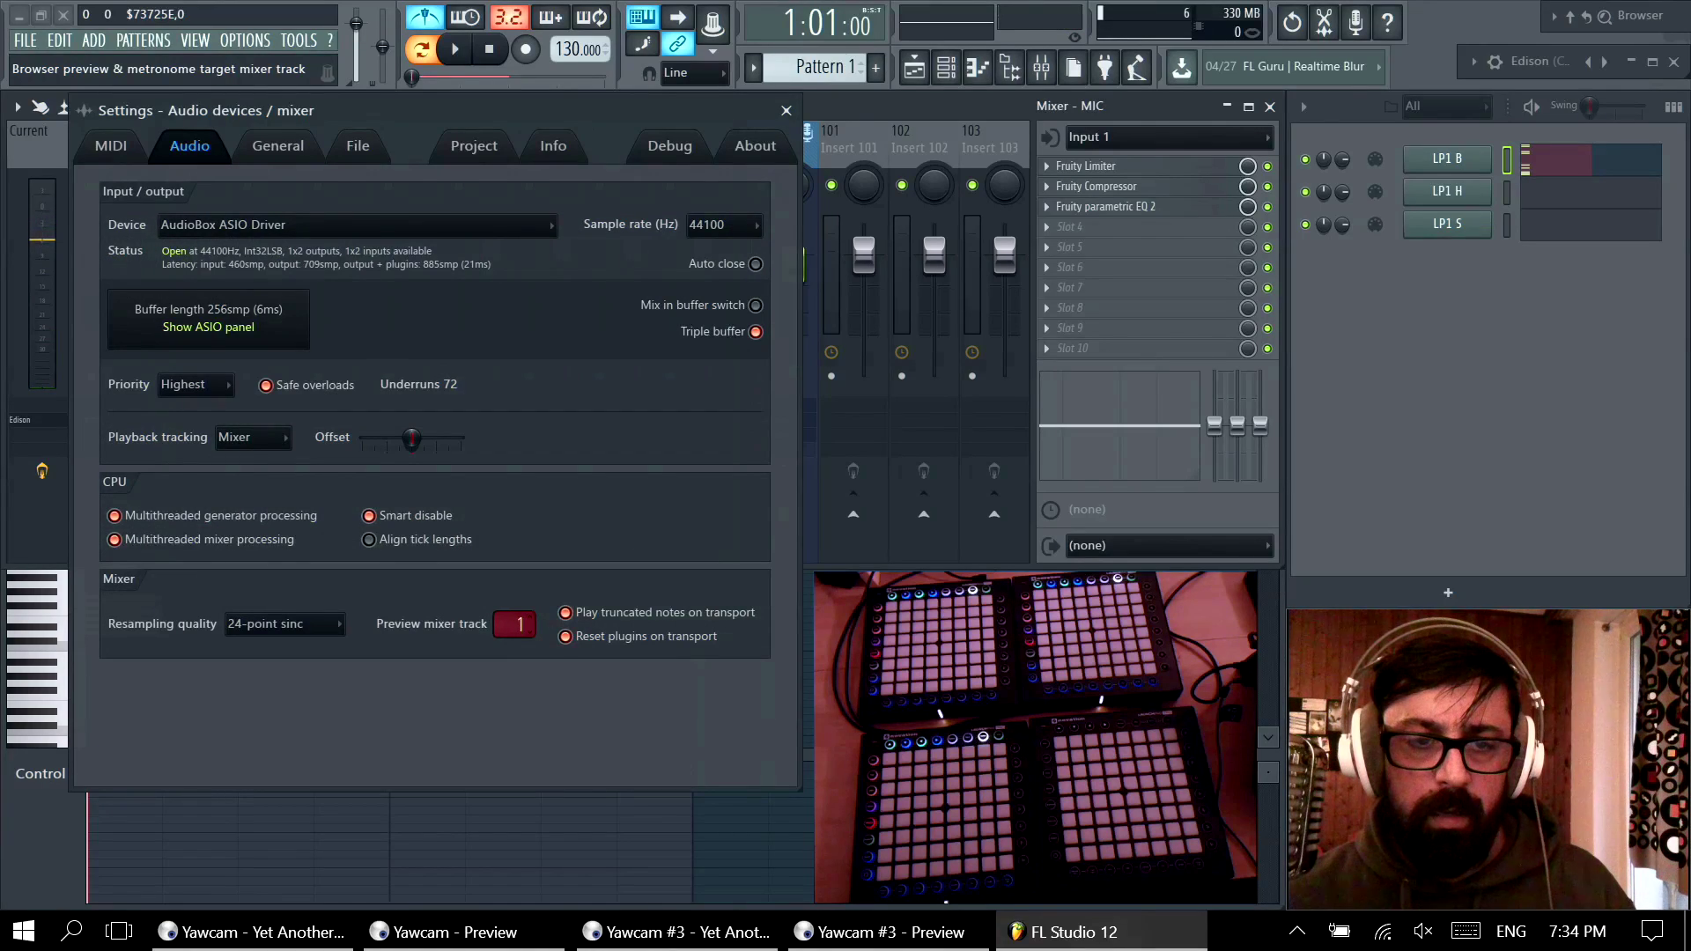
click(787, 112)
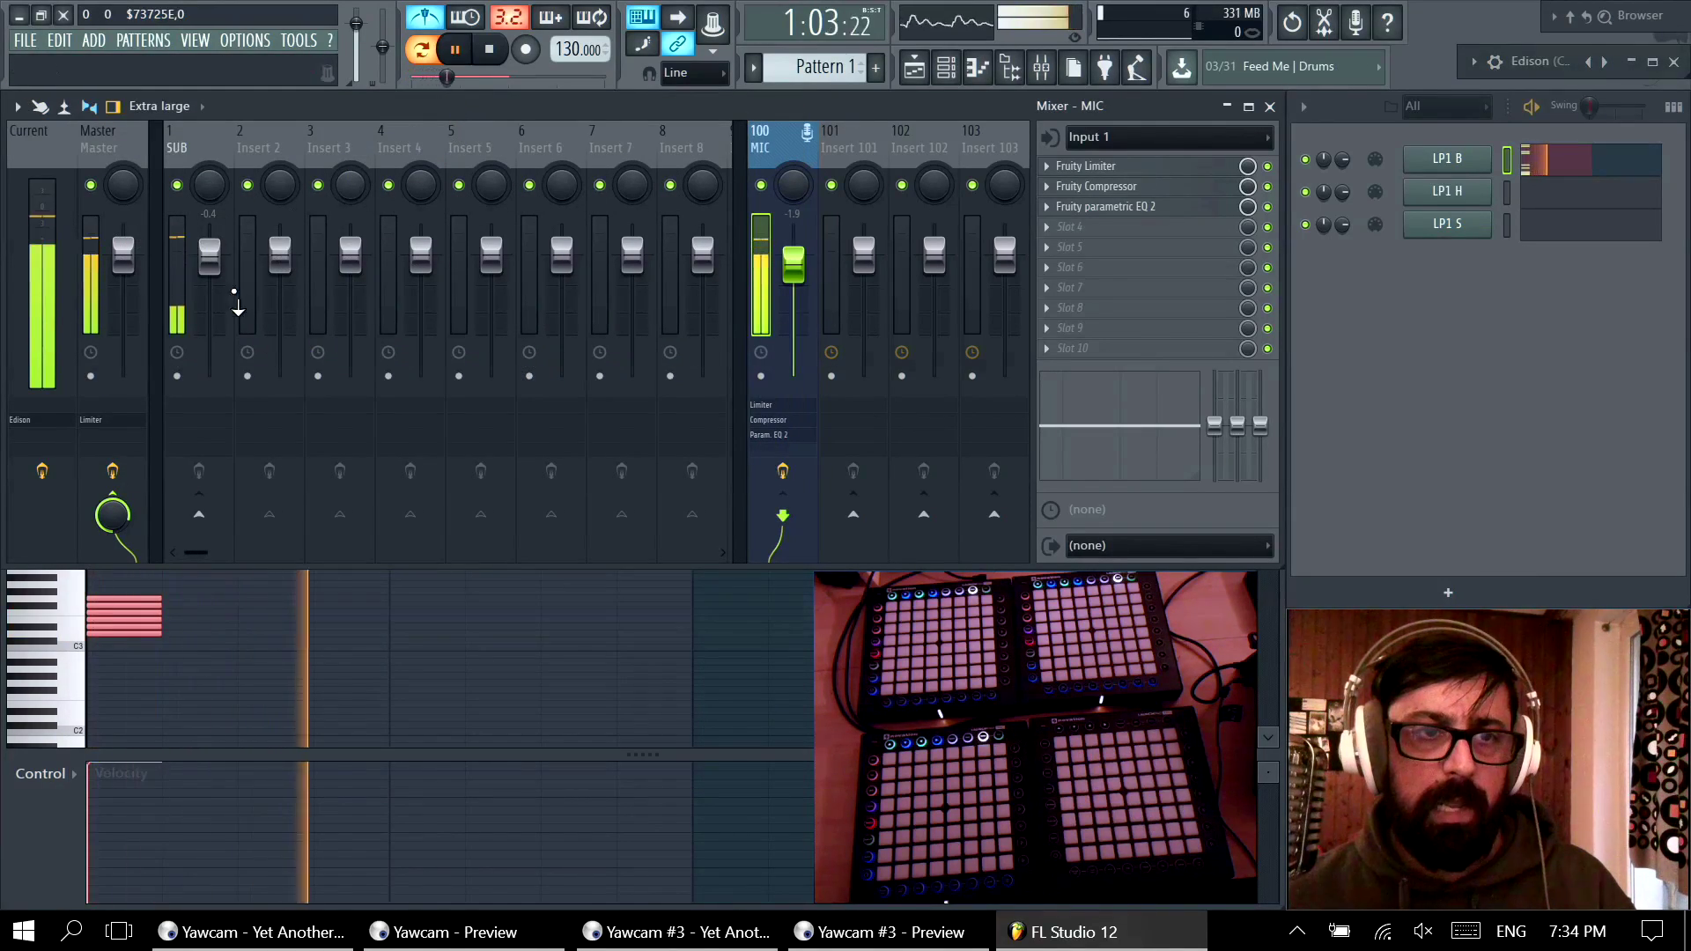
Step: Lower the SUB mixer track's fader while playback runs, close the mixer and clear the note selection
drag(209, 251, 209, 330)
key(space)
click(1270, 105)
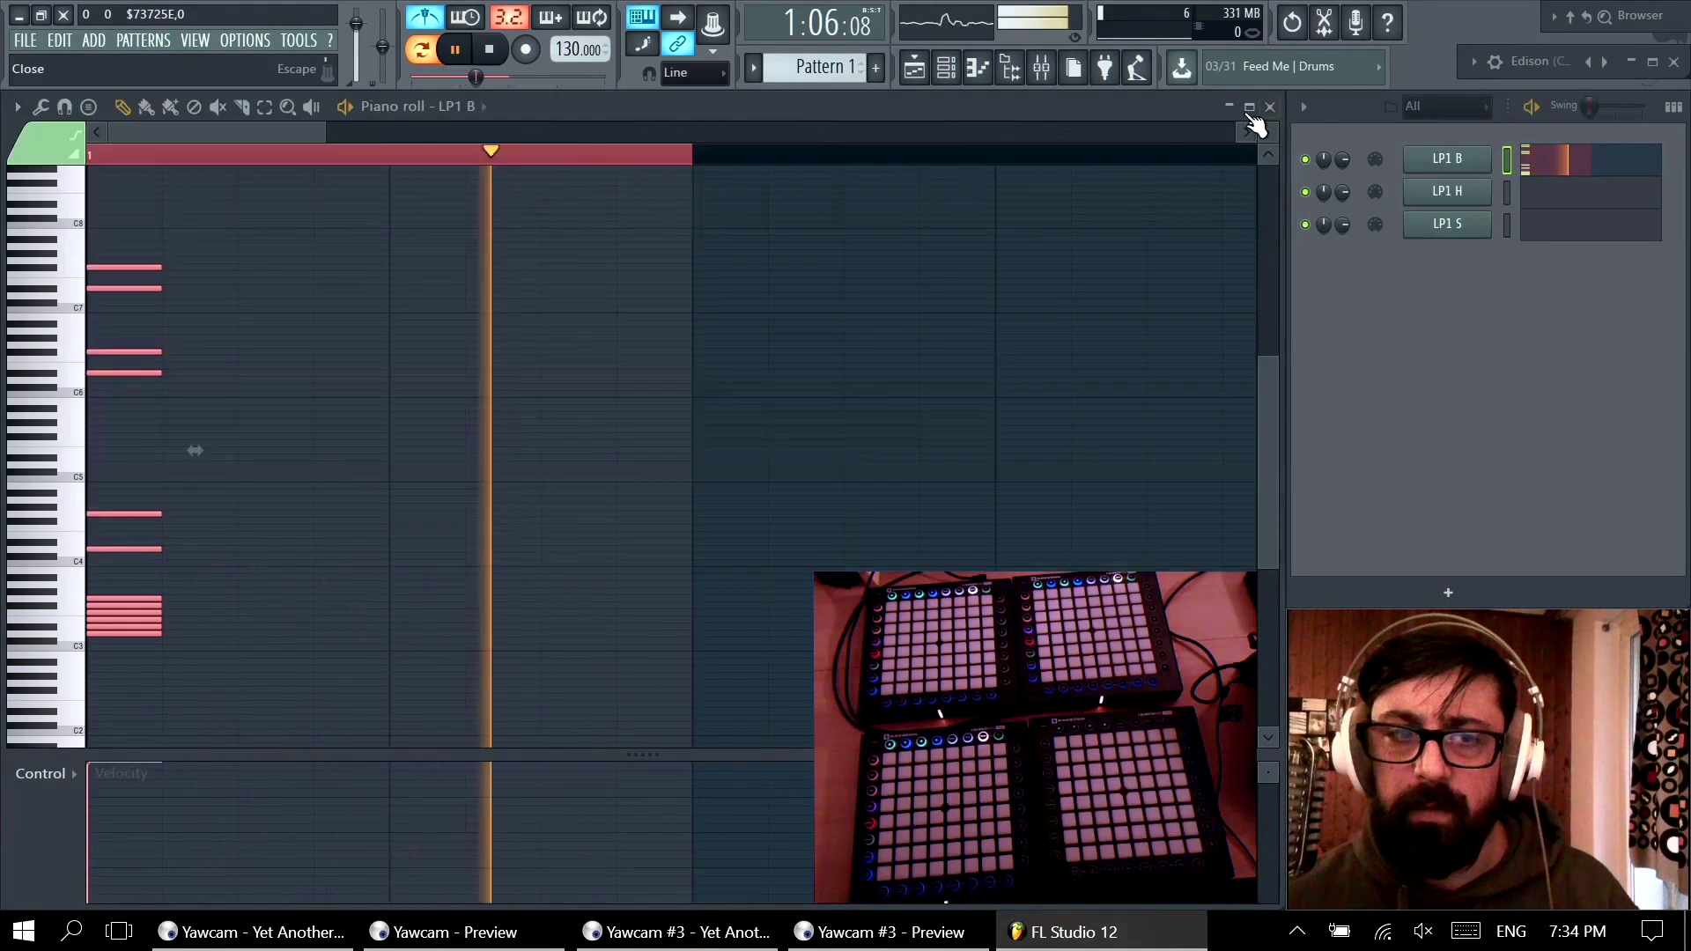
click(479, 464)
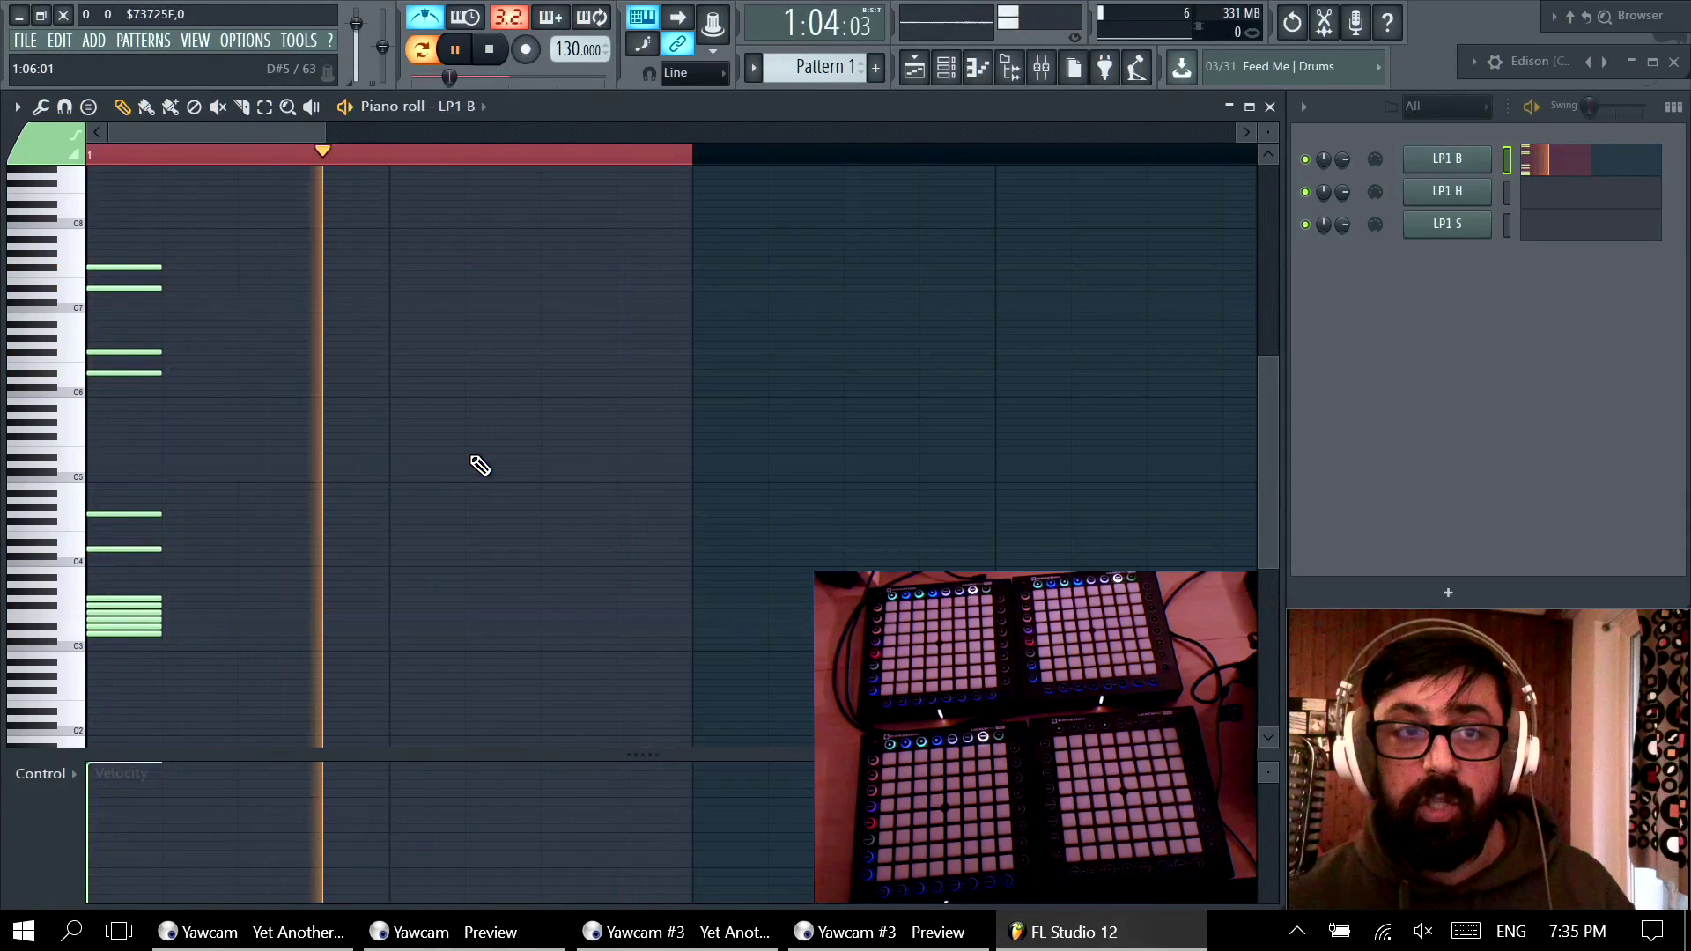
key(space)
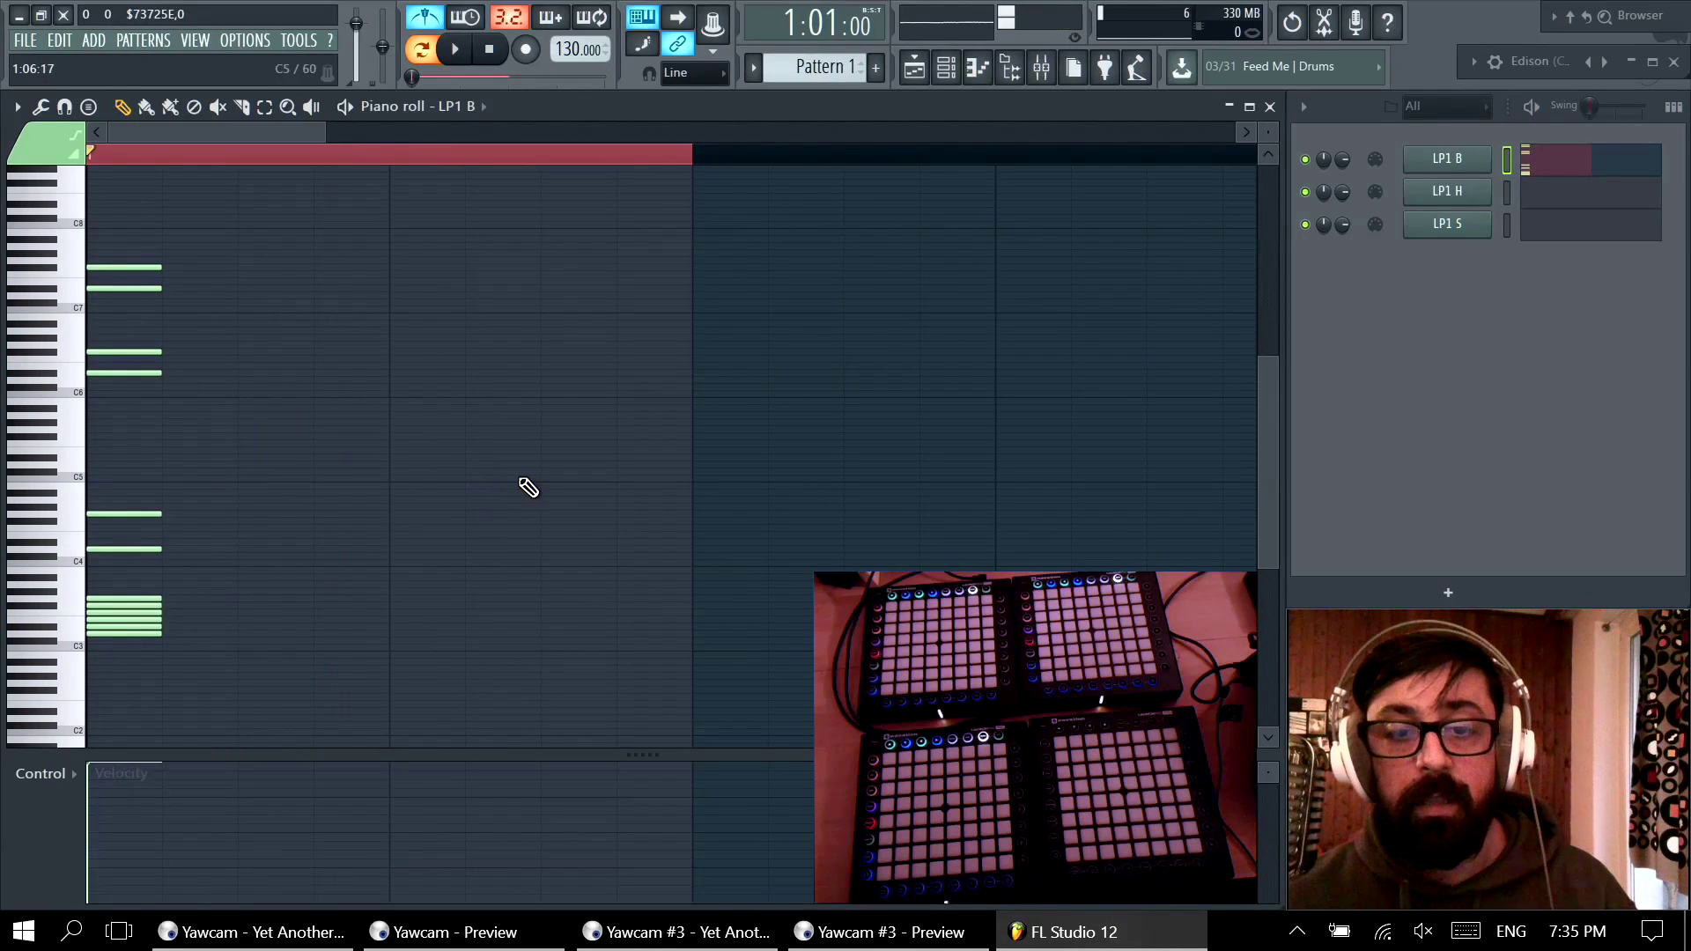
Step: Duplicate the face notes in LP1 B to start at steps 3, 5 and 7, and play back the pattern
drag(264, 250, 91, 725)
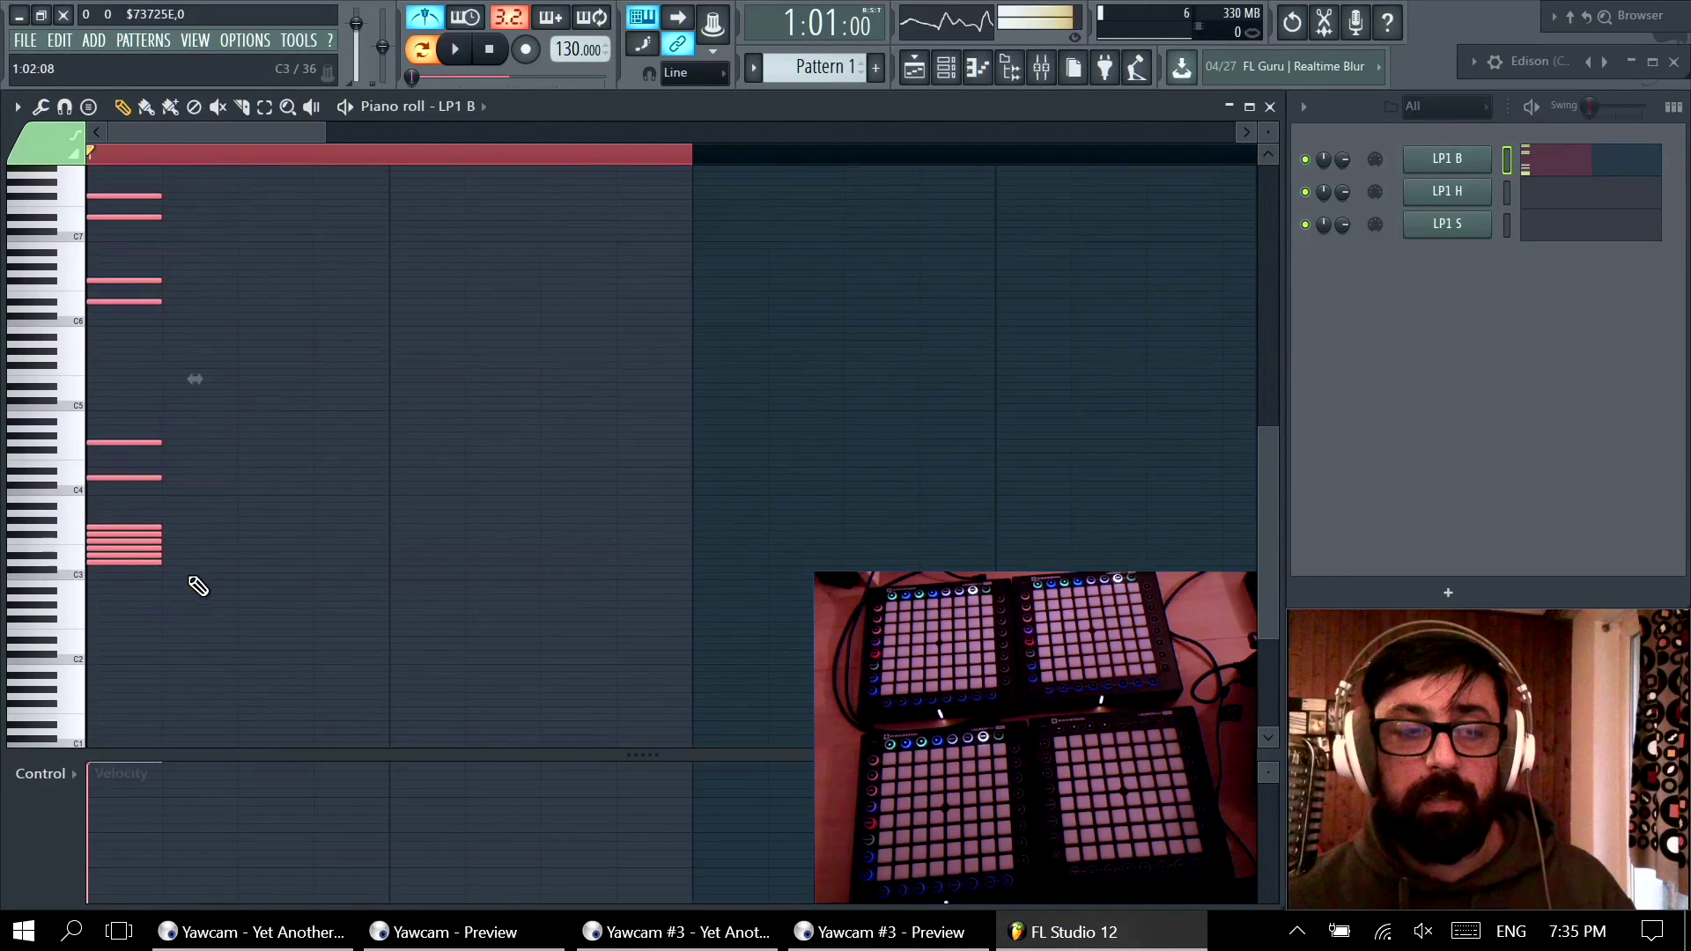
drag(109, 557, 234, 554)
drag(378, 624, 5, 183)
drag(109, 557, 426, 547)
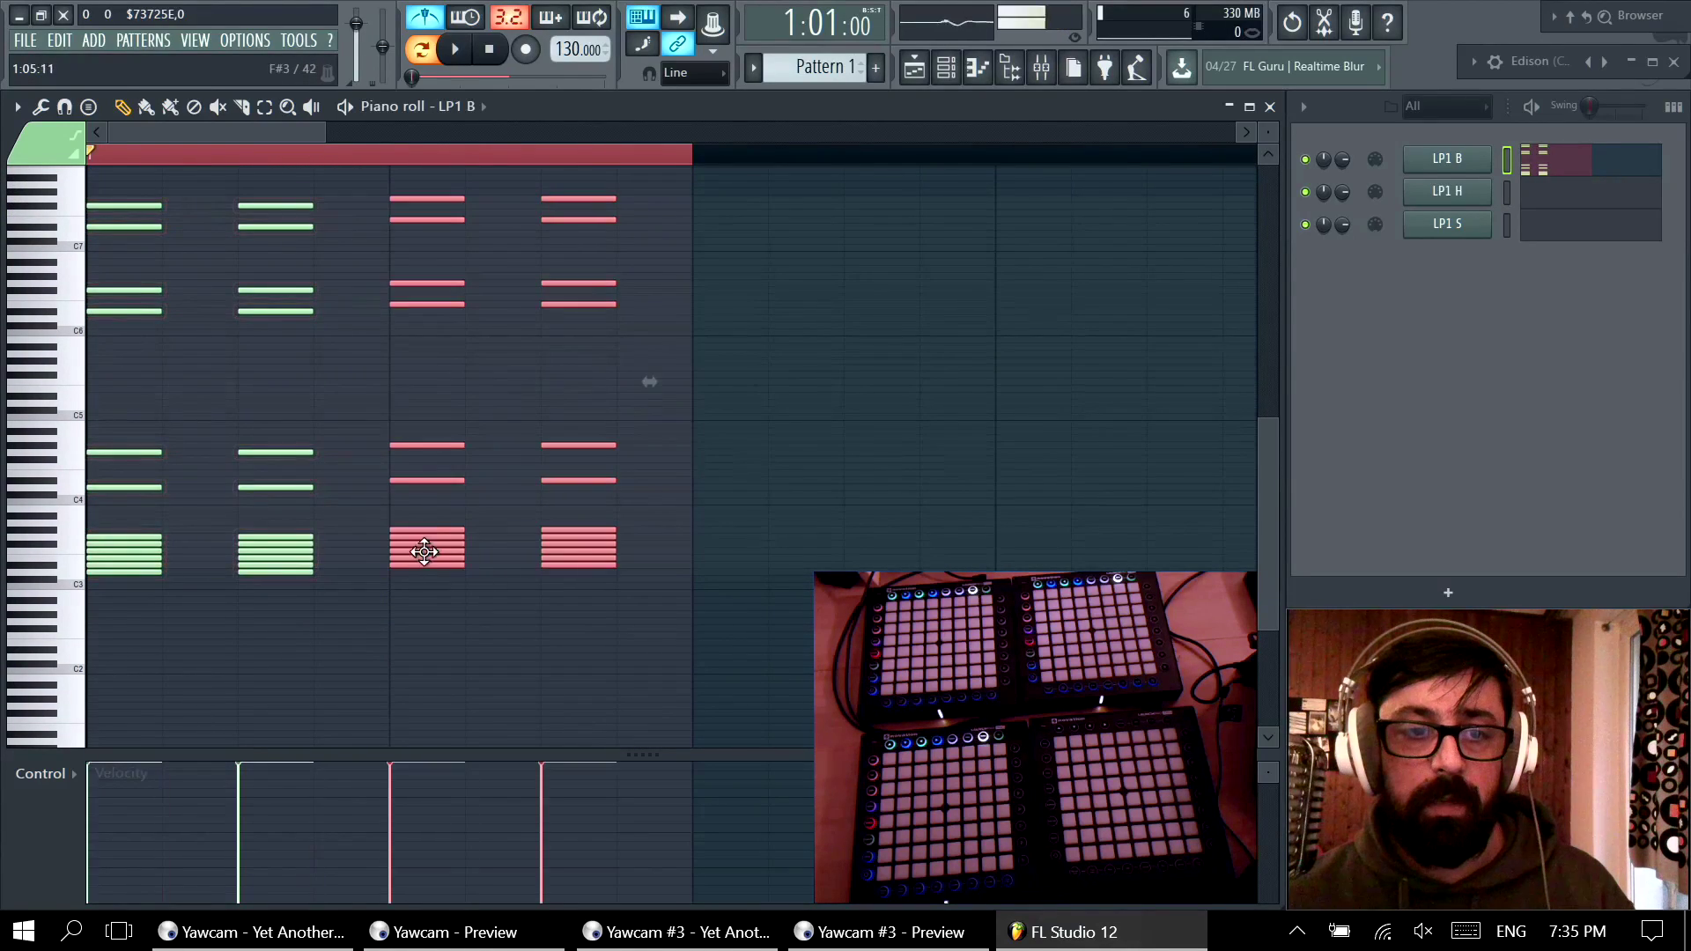
key(space)
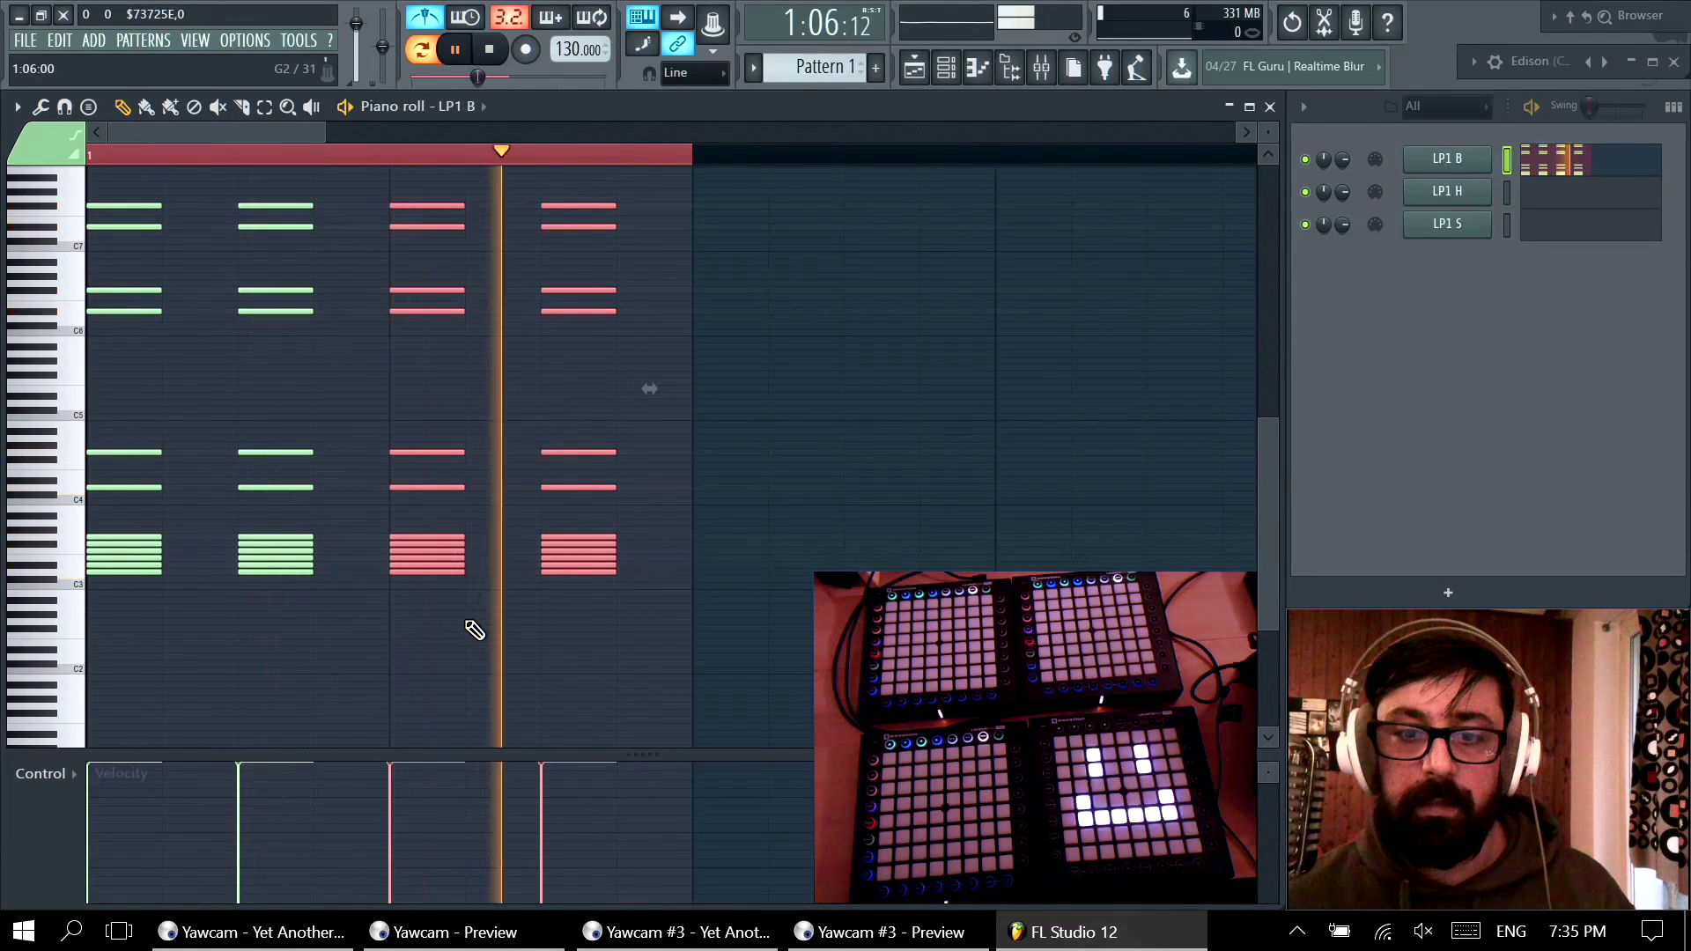
key(space)
scroll(475, 636, up, 1)
scroll(474, 643, down, 1)
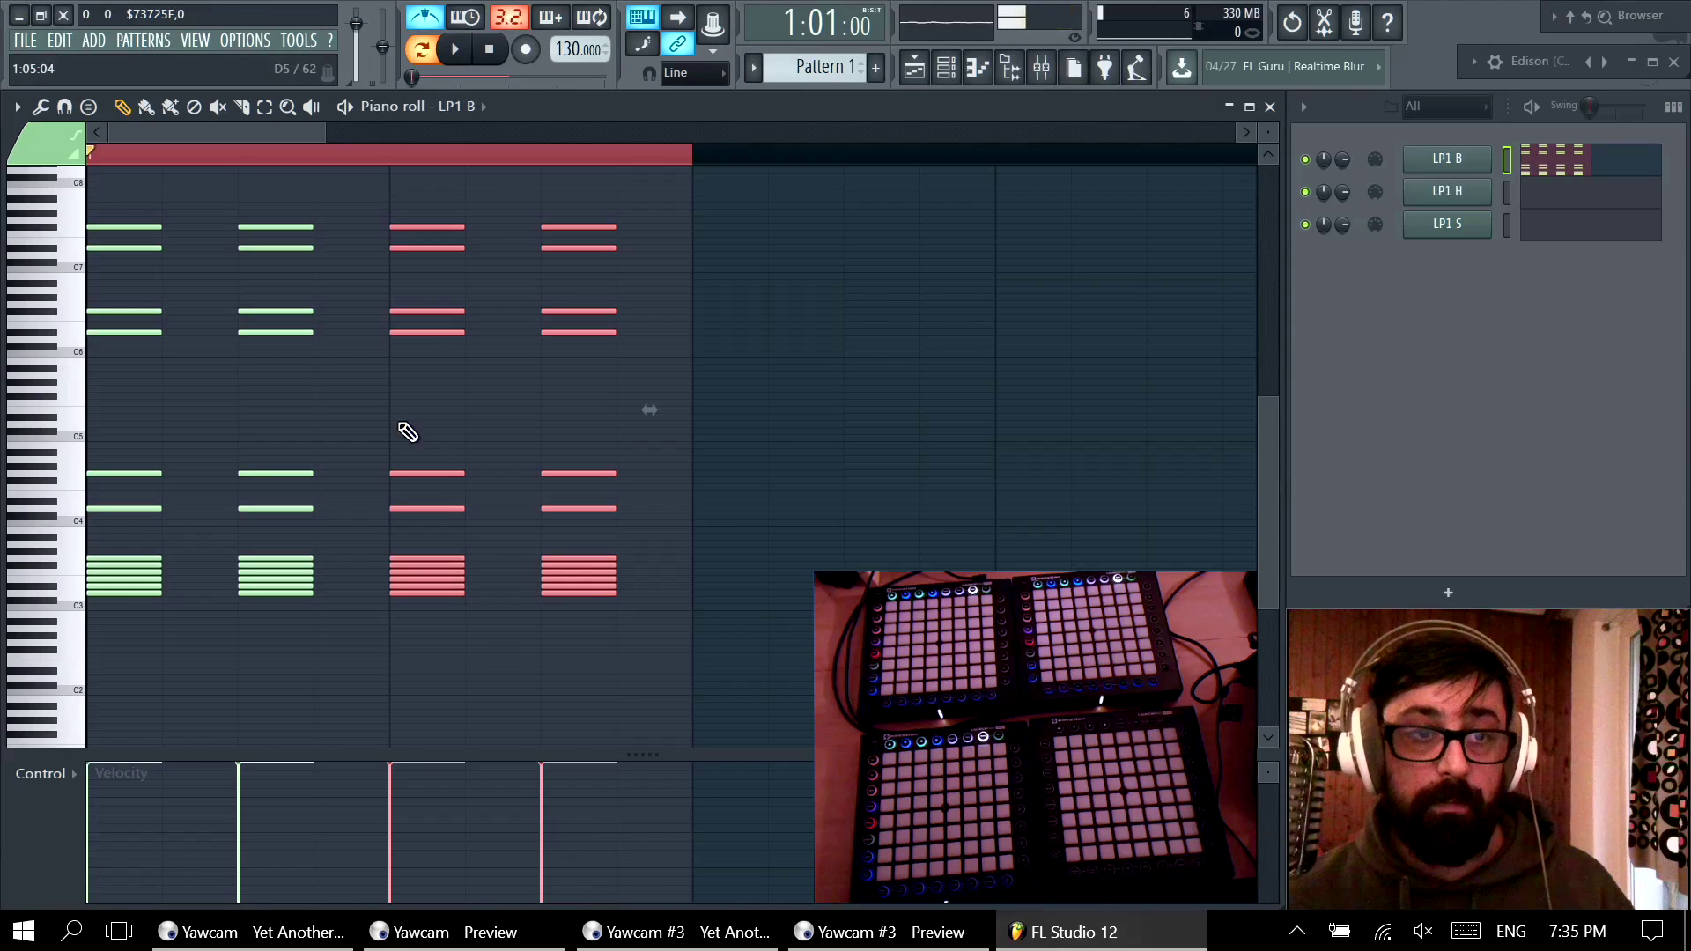
Step: Copy the LP1 B notes into LP1 H and LP1 S, and set all LP1 B velocities to about half
click(1504, 192)
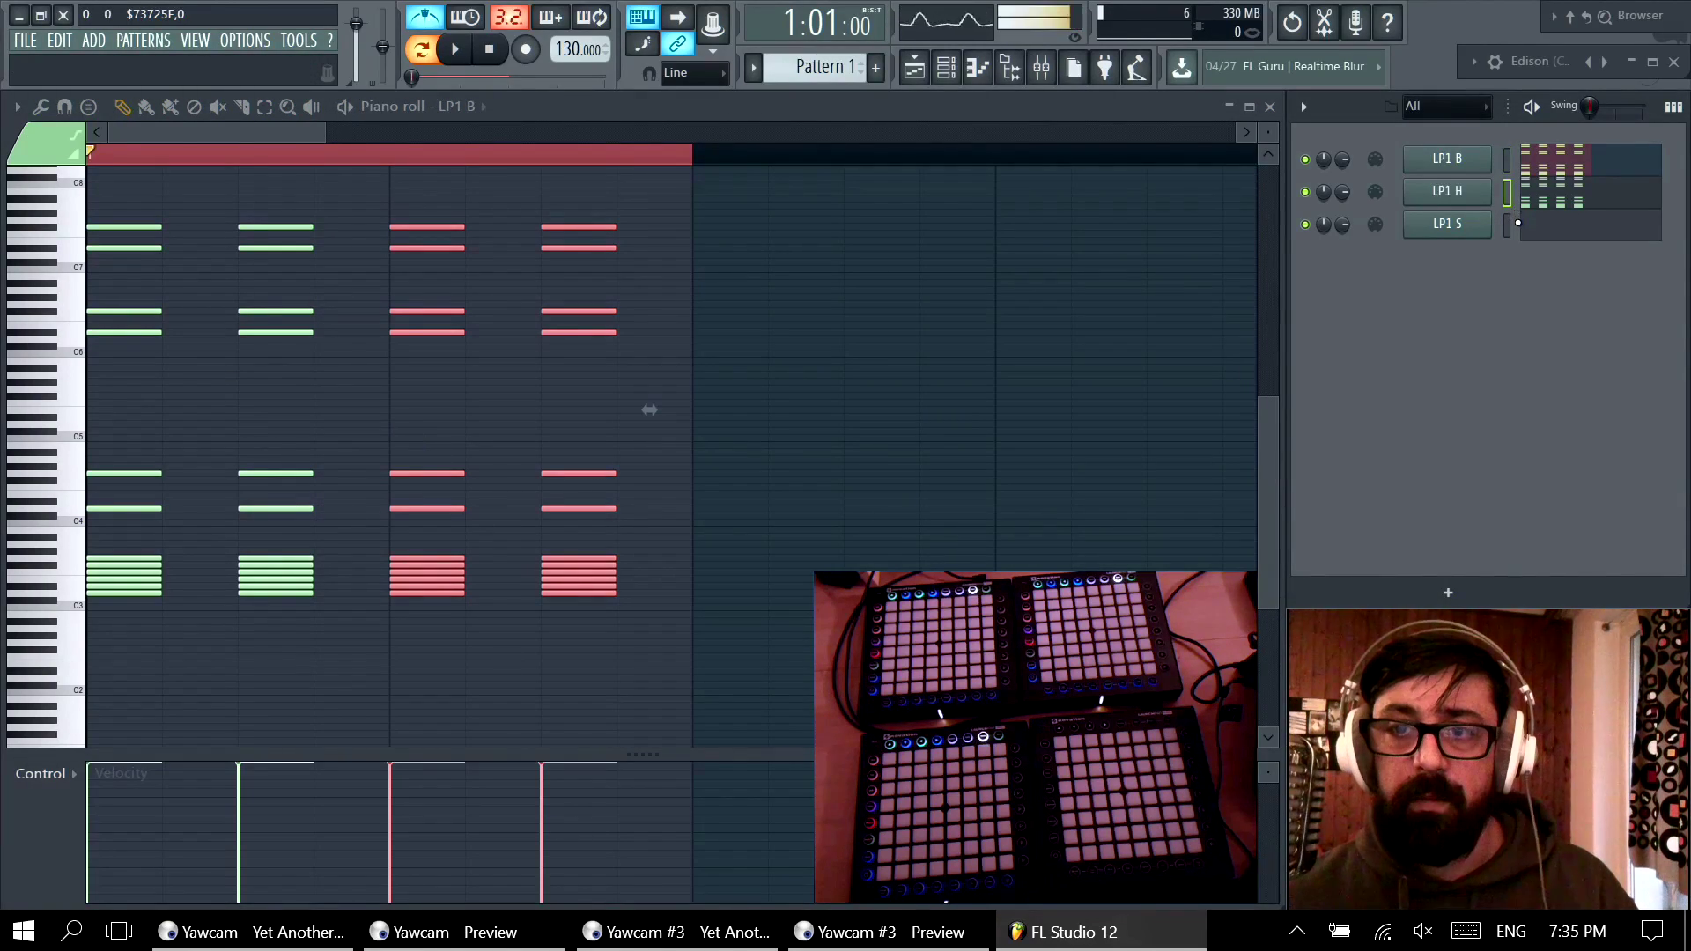
click(1507, 225)
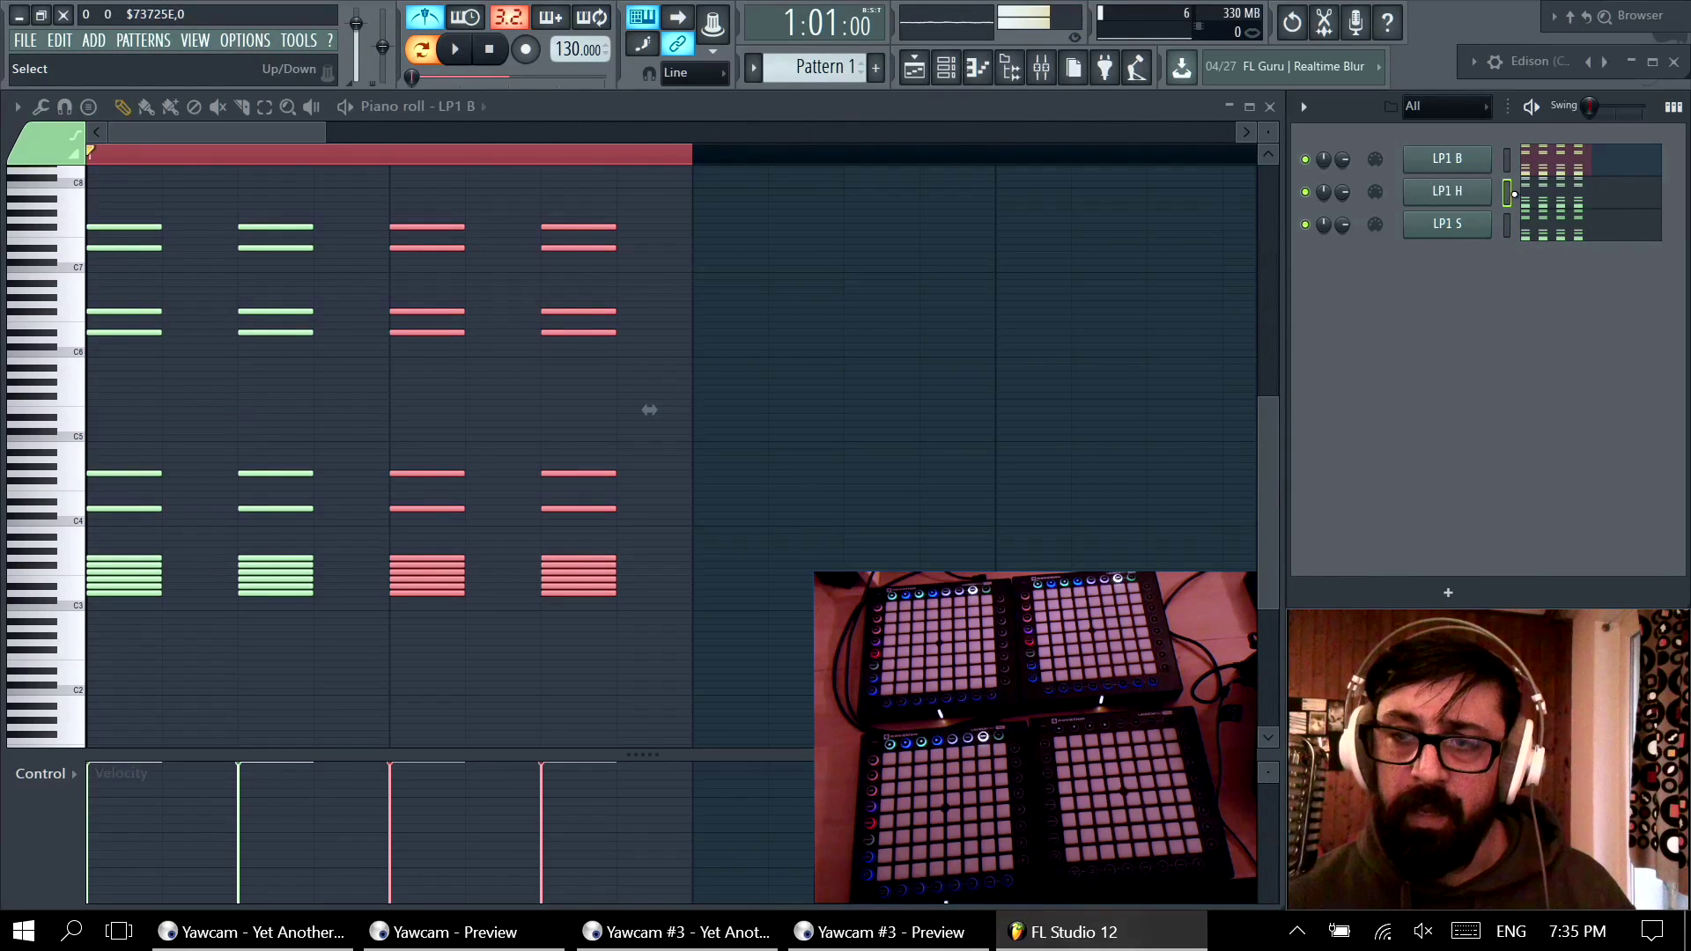
click(1563, 168)
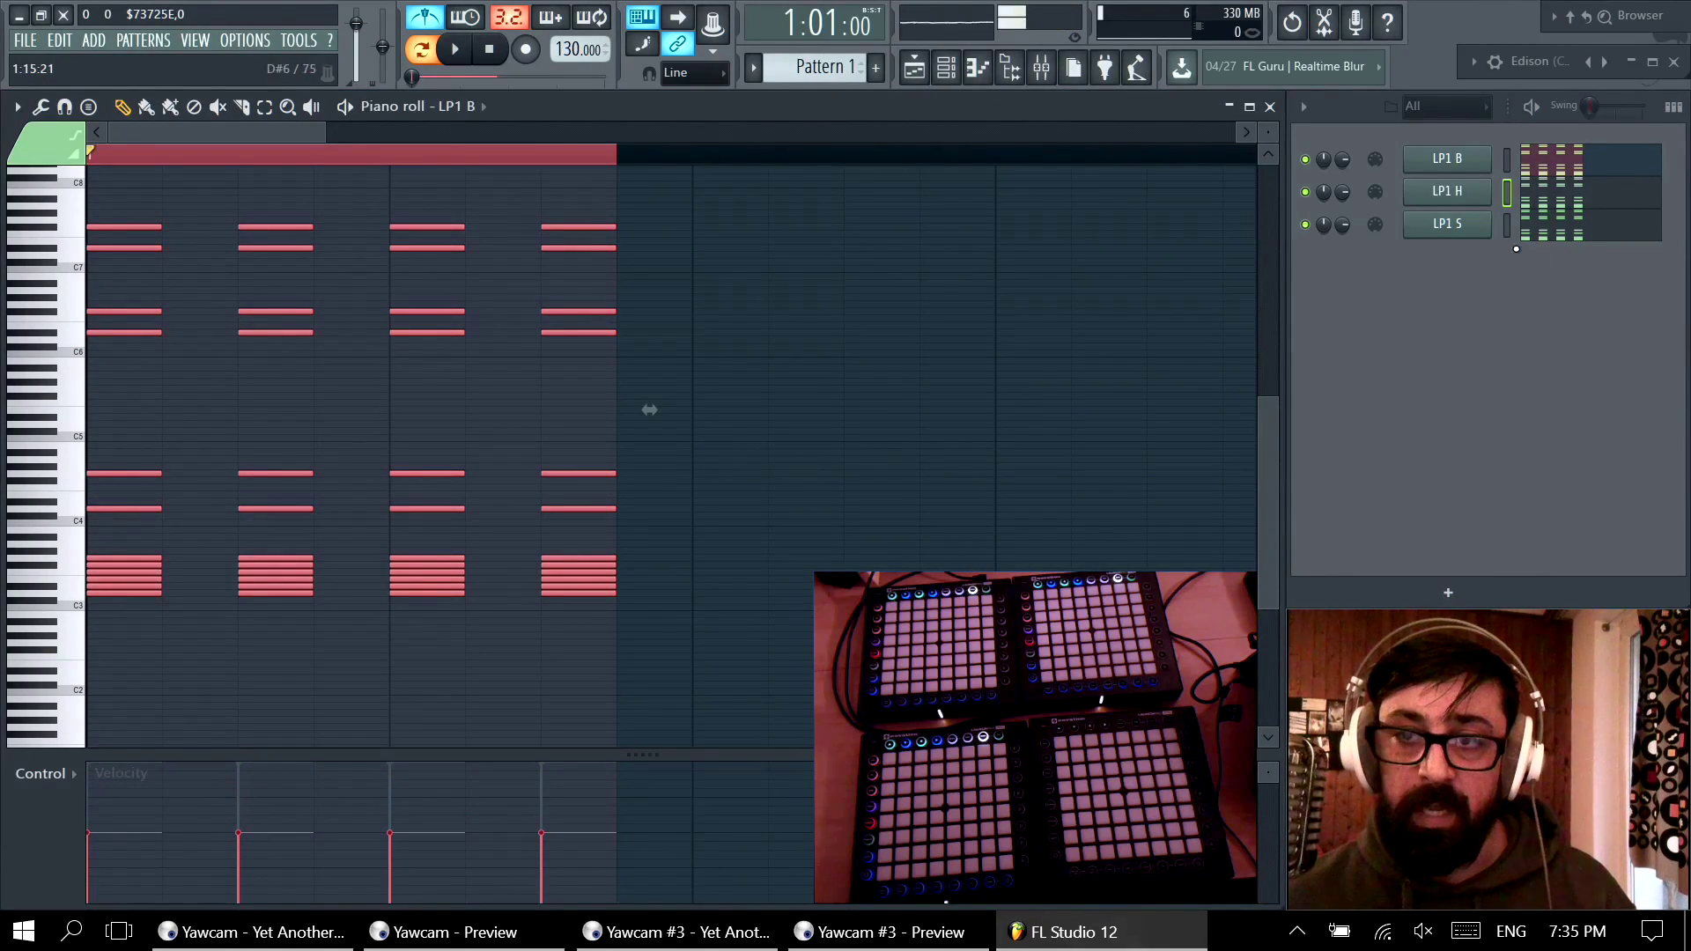
Step: Review the notes in LP1 H and LP1 S, selecting all of the LP1 S notes
click(1564, 195)
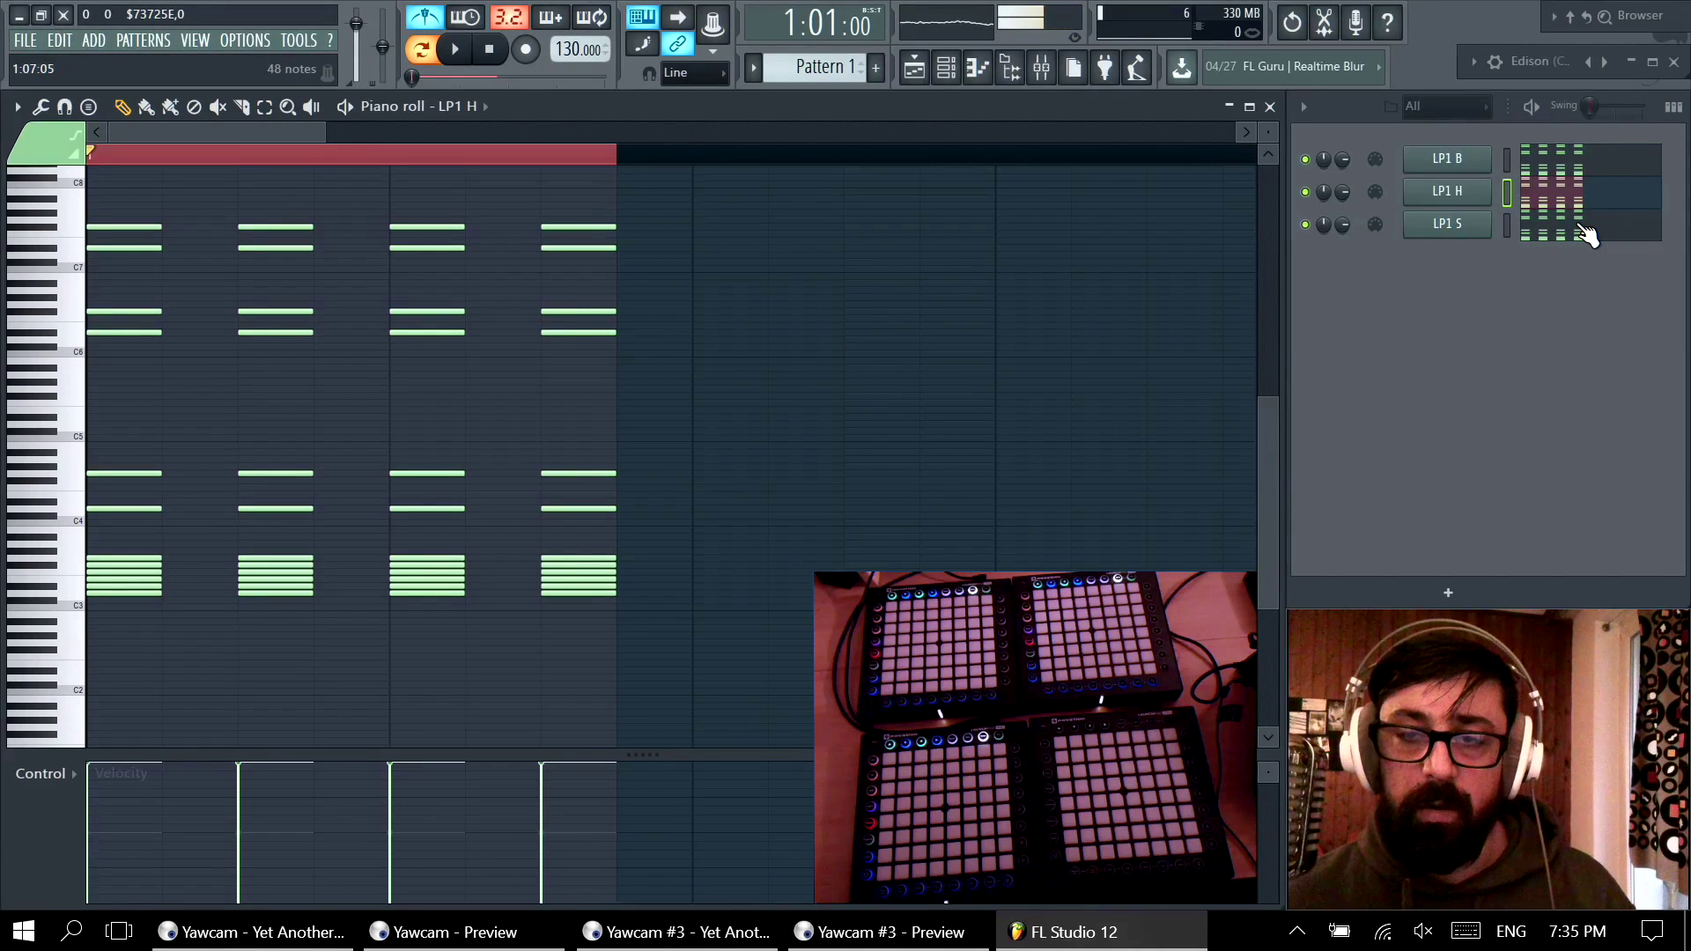
click(1582, 232)
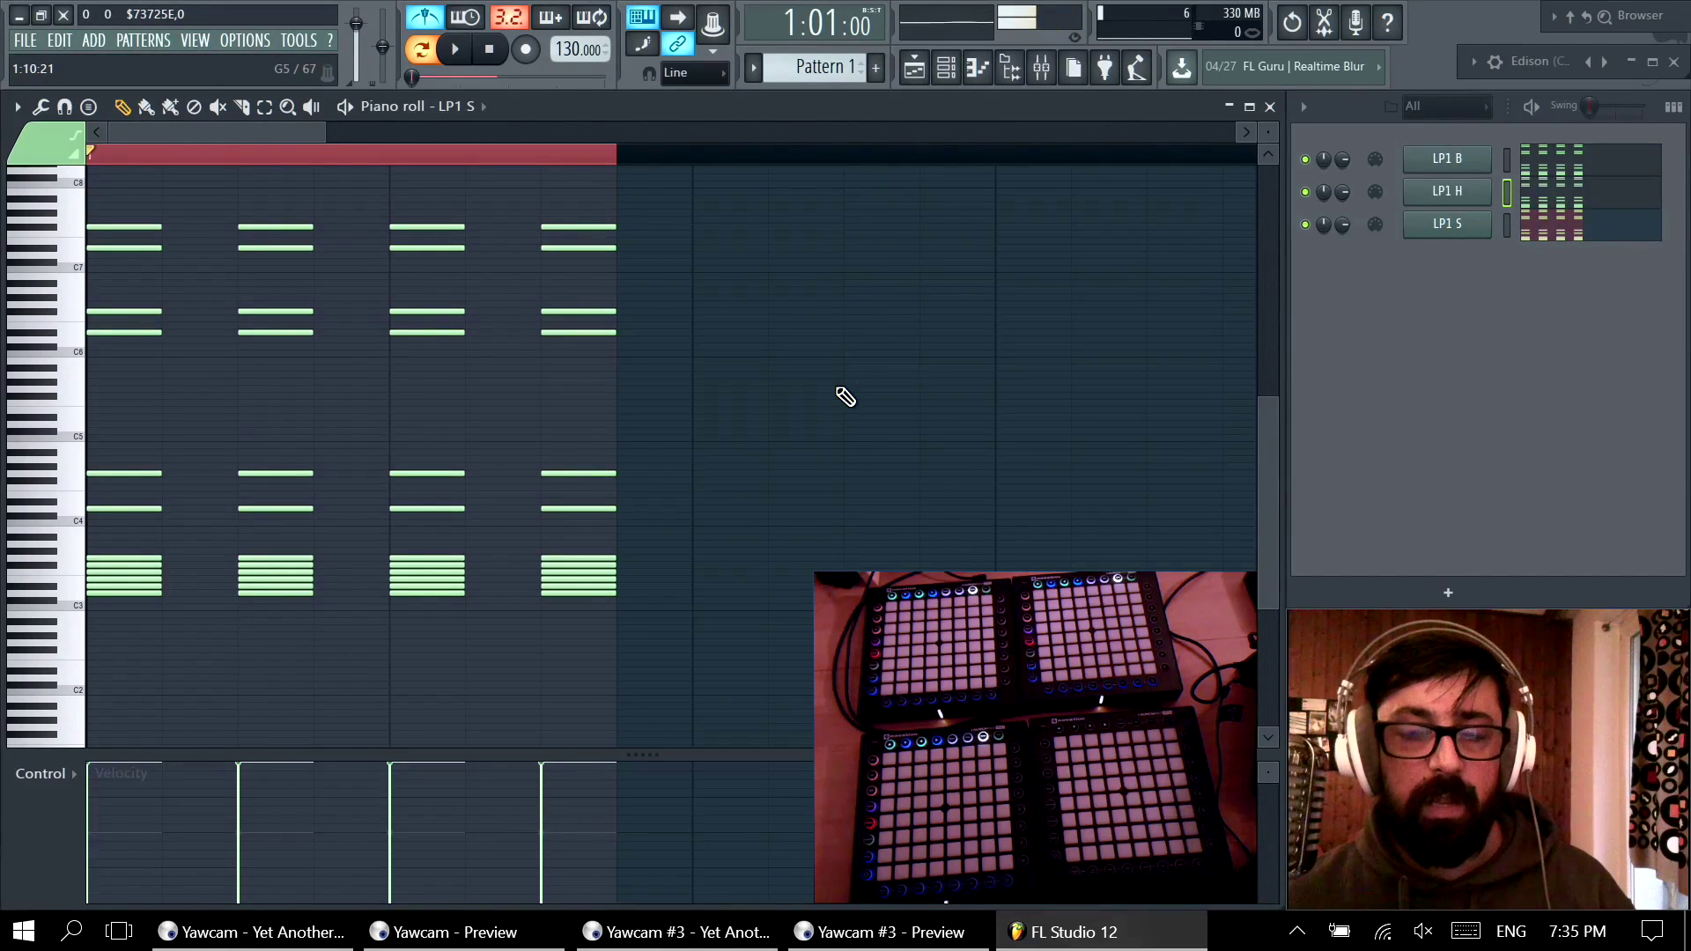
key(ctrl+a)
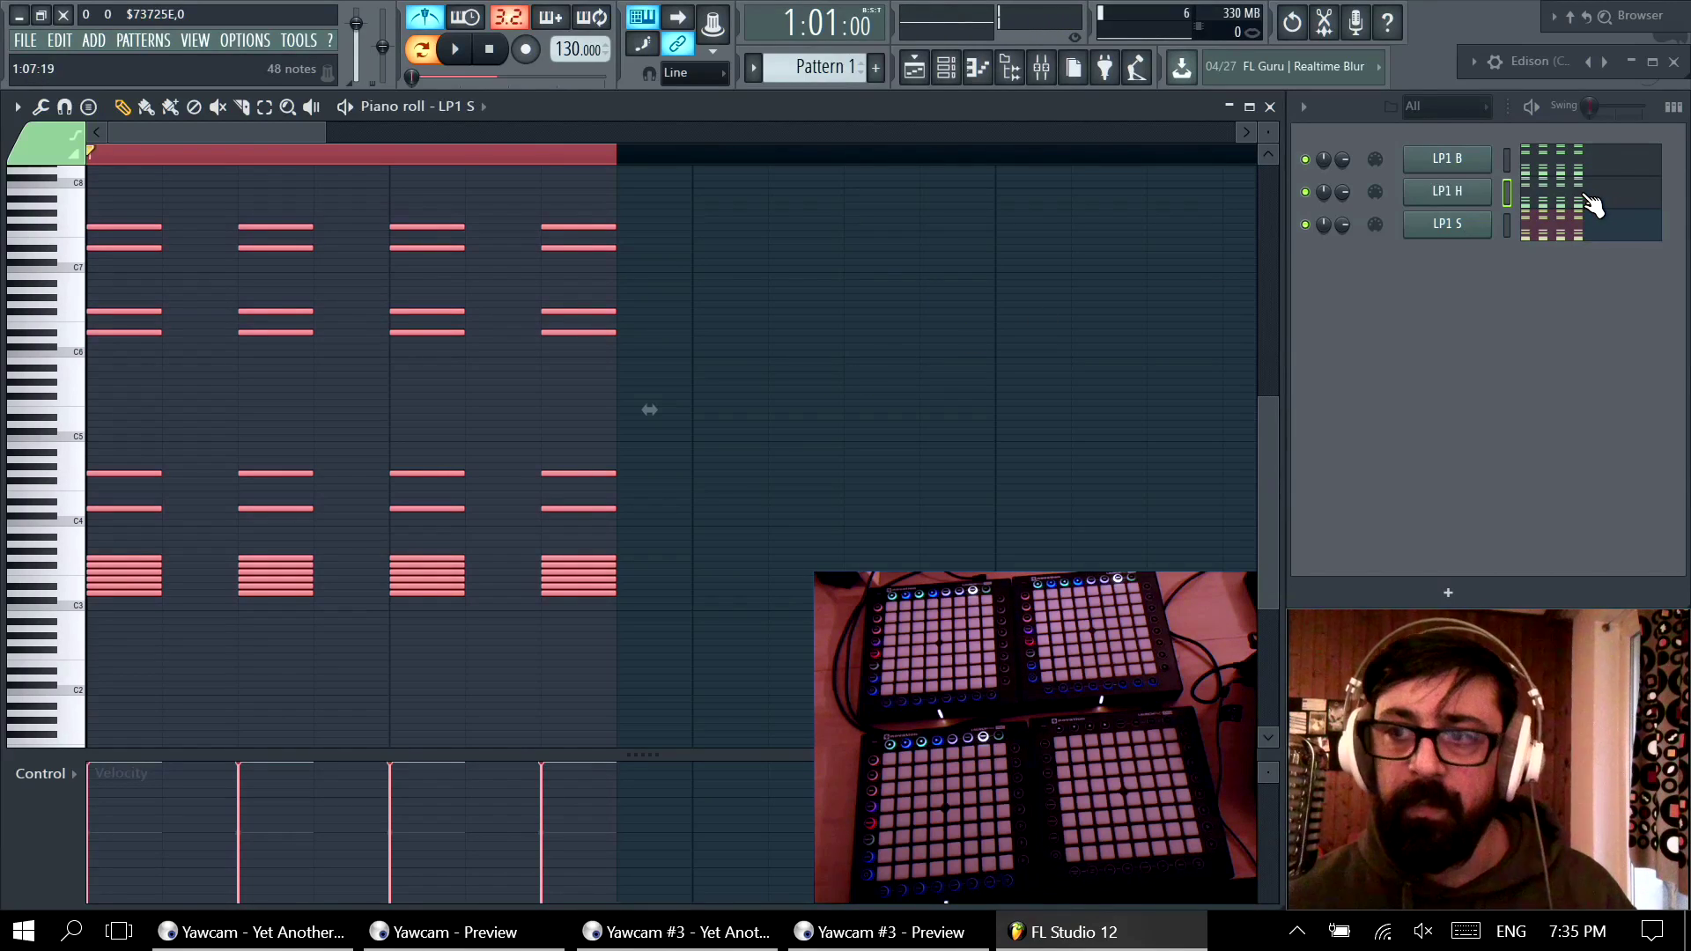
Step: Lower the velocity of the first face group in the LP1 H piano roll to about 70%
click(1592, 203)
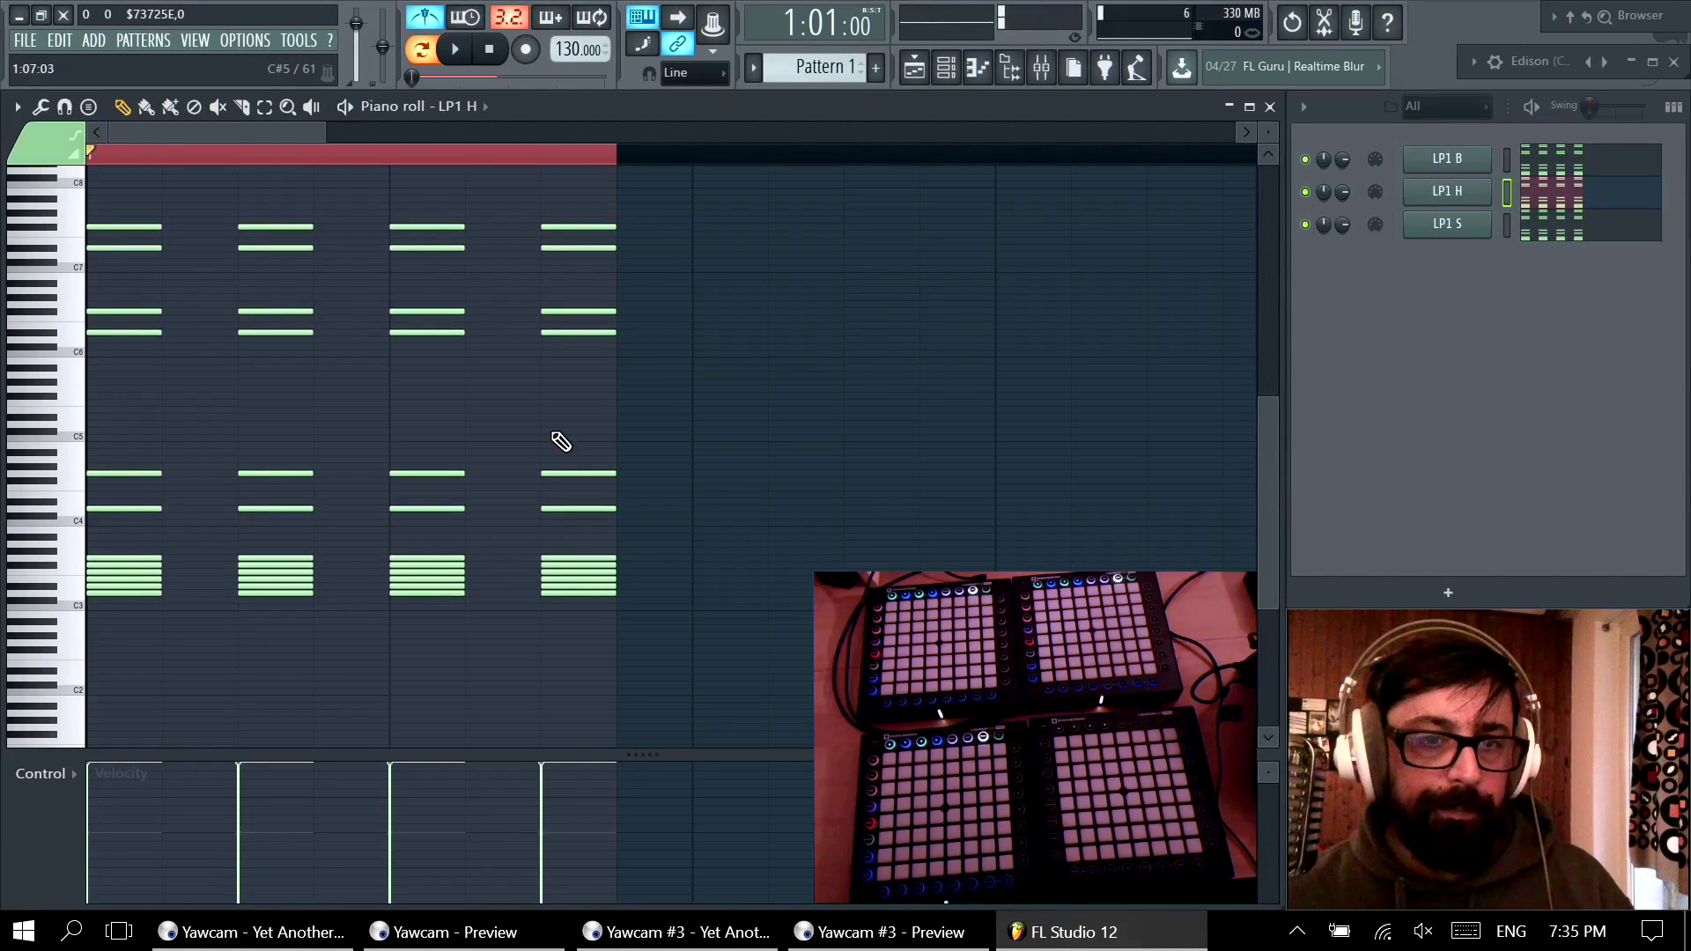
scroll(643, 480, up, 1)
mouse_move(174, 230)
mouse_down()
mouse_move(143, 670)
mouse_move(105, 680)
mouse_up()
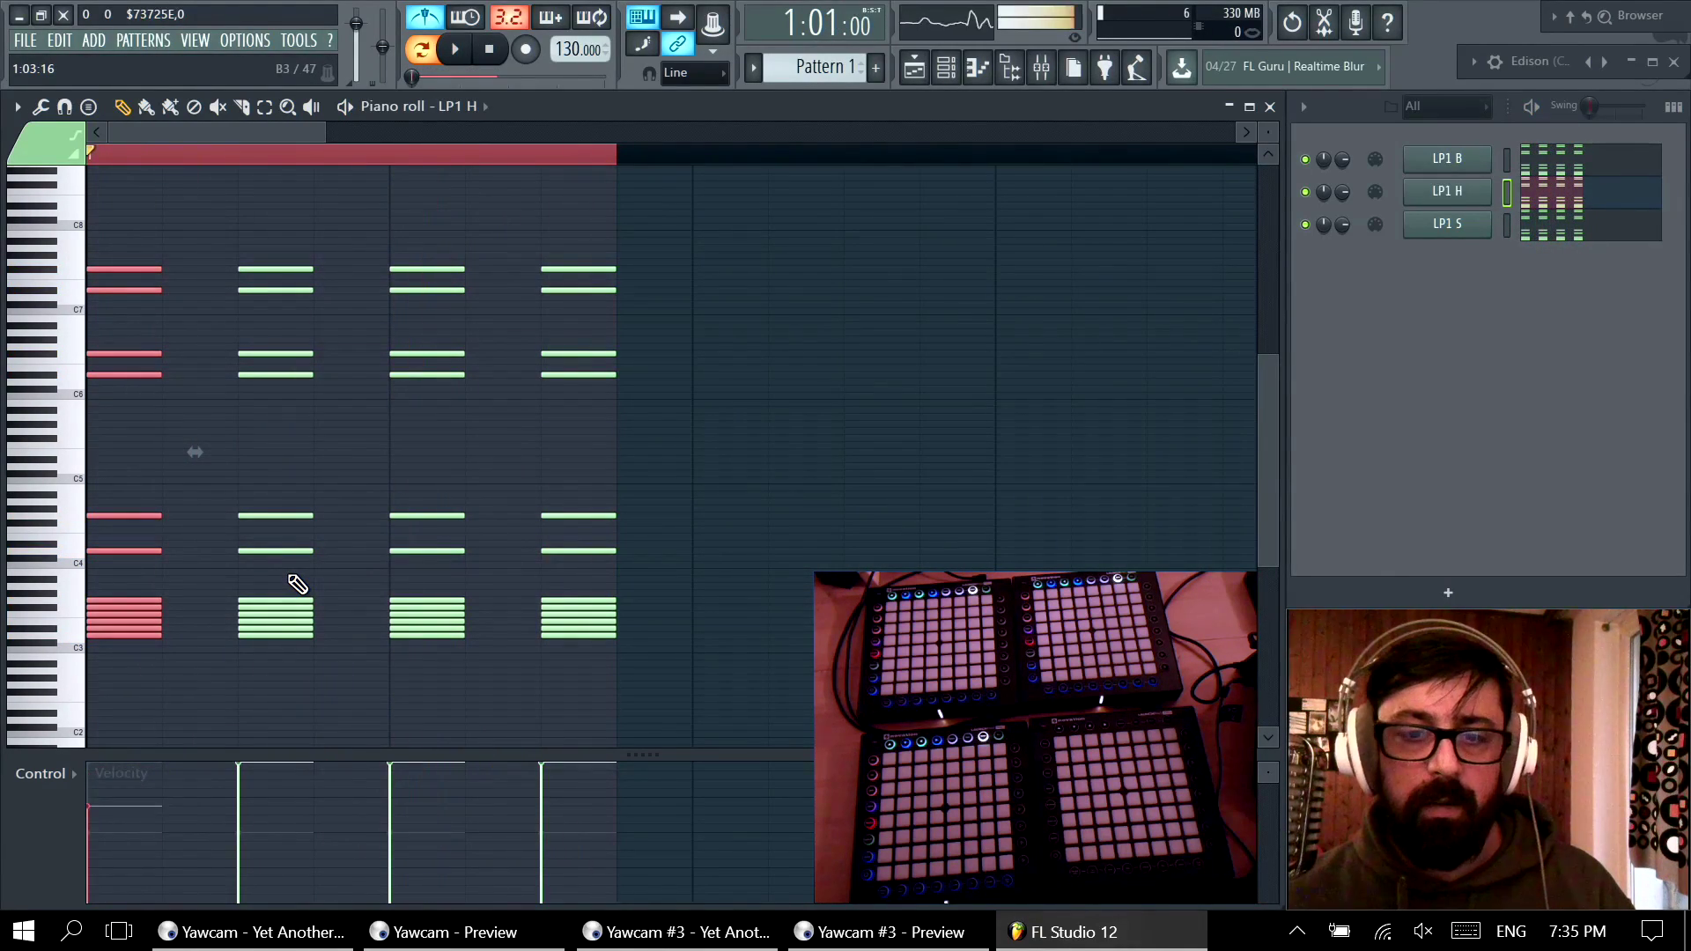
Step: Preview the first face group of LP1 H in a loop, turn off the metronome and select the second group
drag(260, 234, 315, 705)
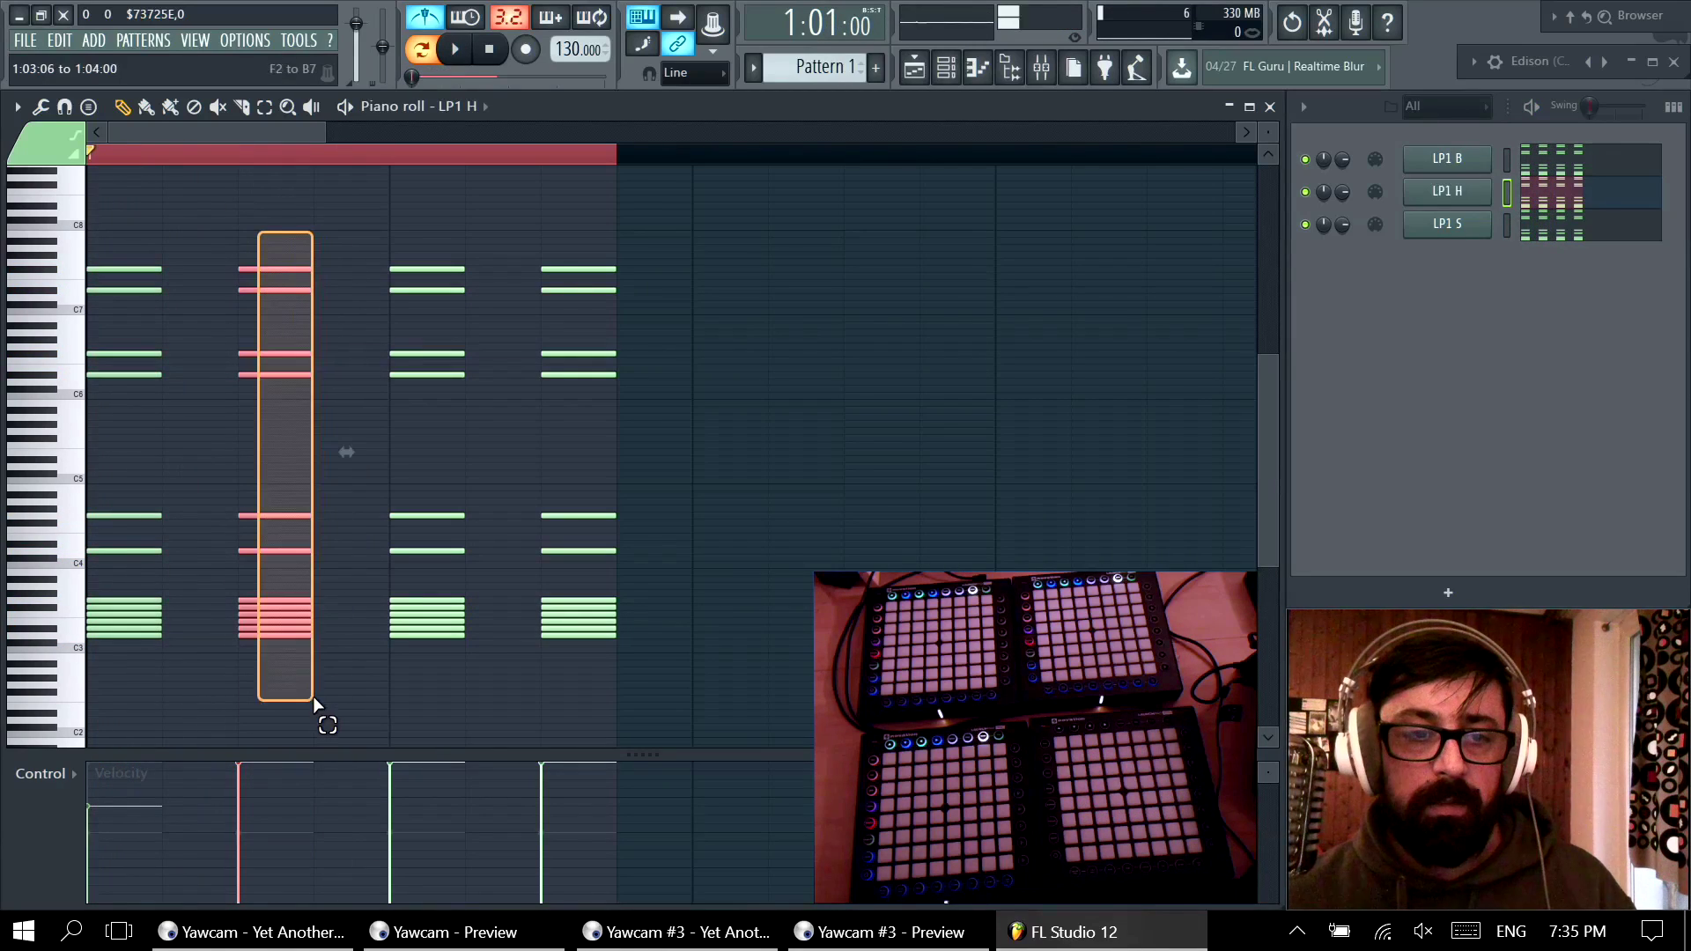
click(176, 158)
key(space)
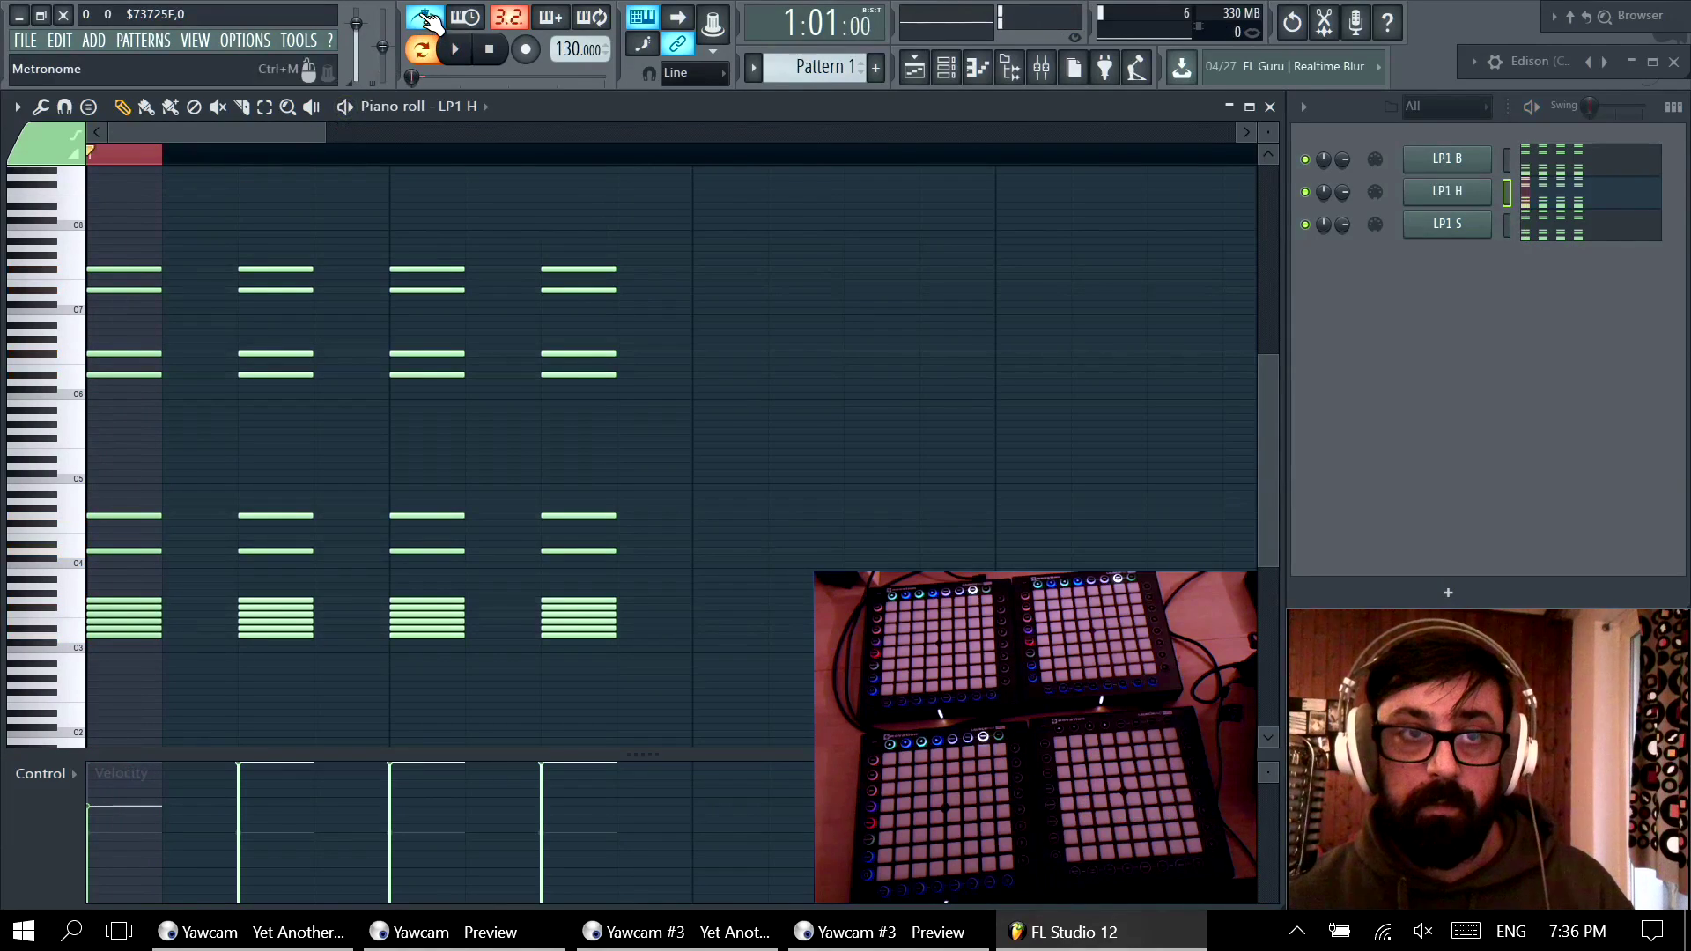
click(249, 158)
Step: Loop playback over the third face group in LP1 H and lower its velocity to about 15%
click(444, 156)
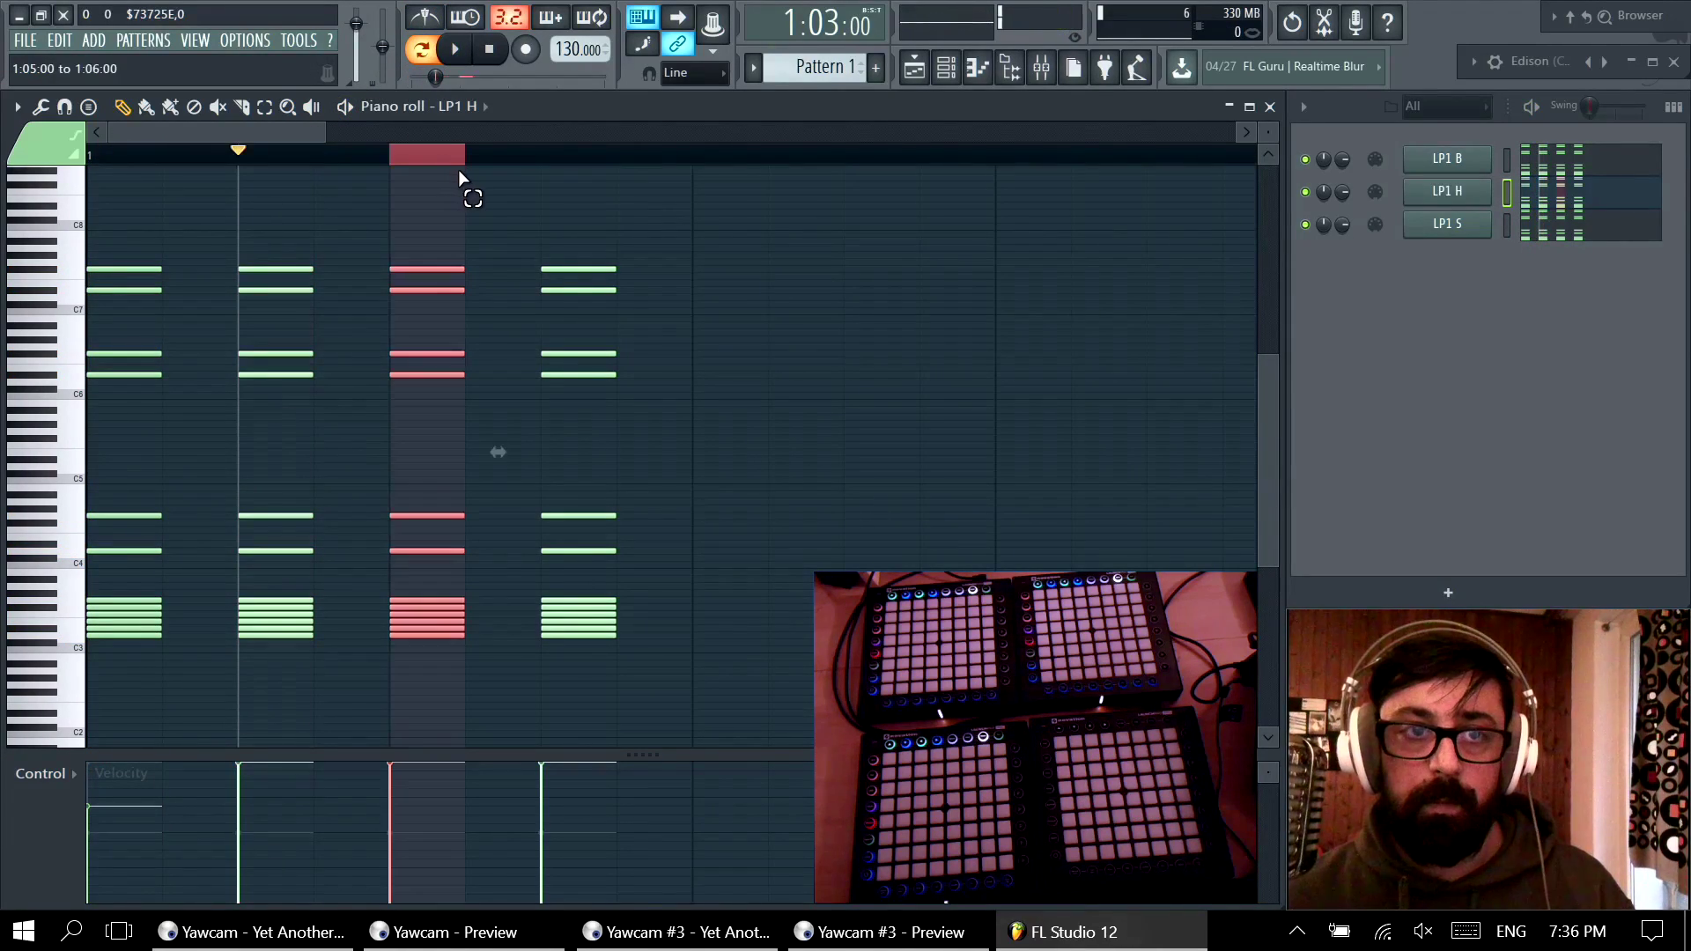
key(space)
click(429, 826)
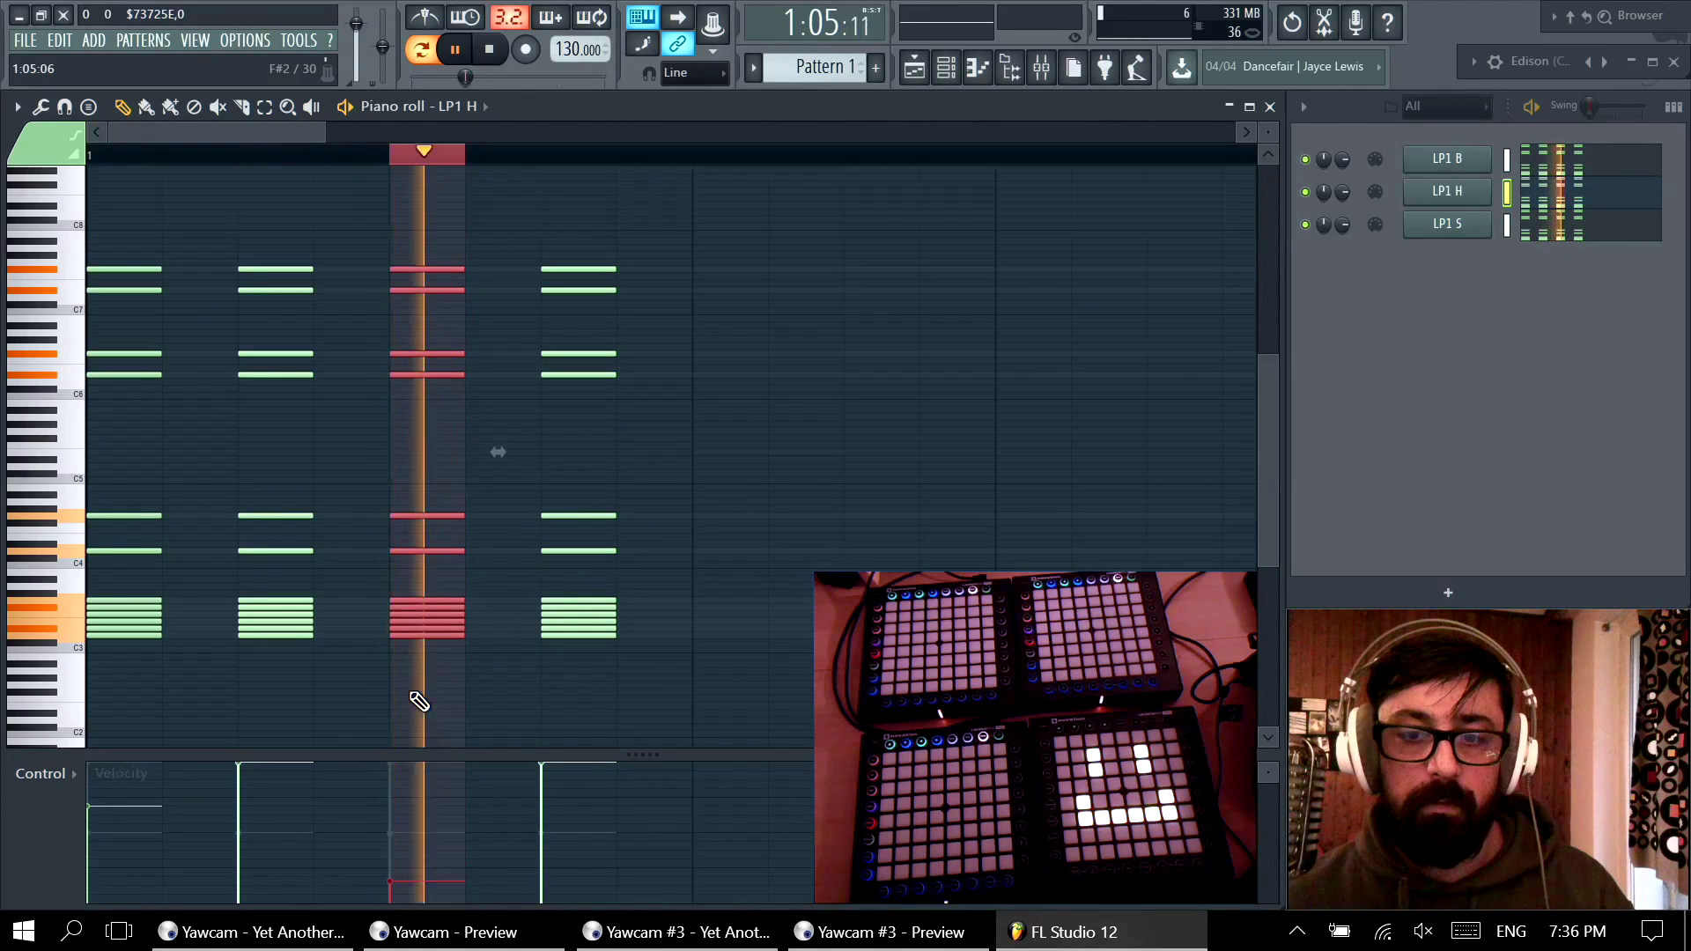
key(space)
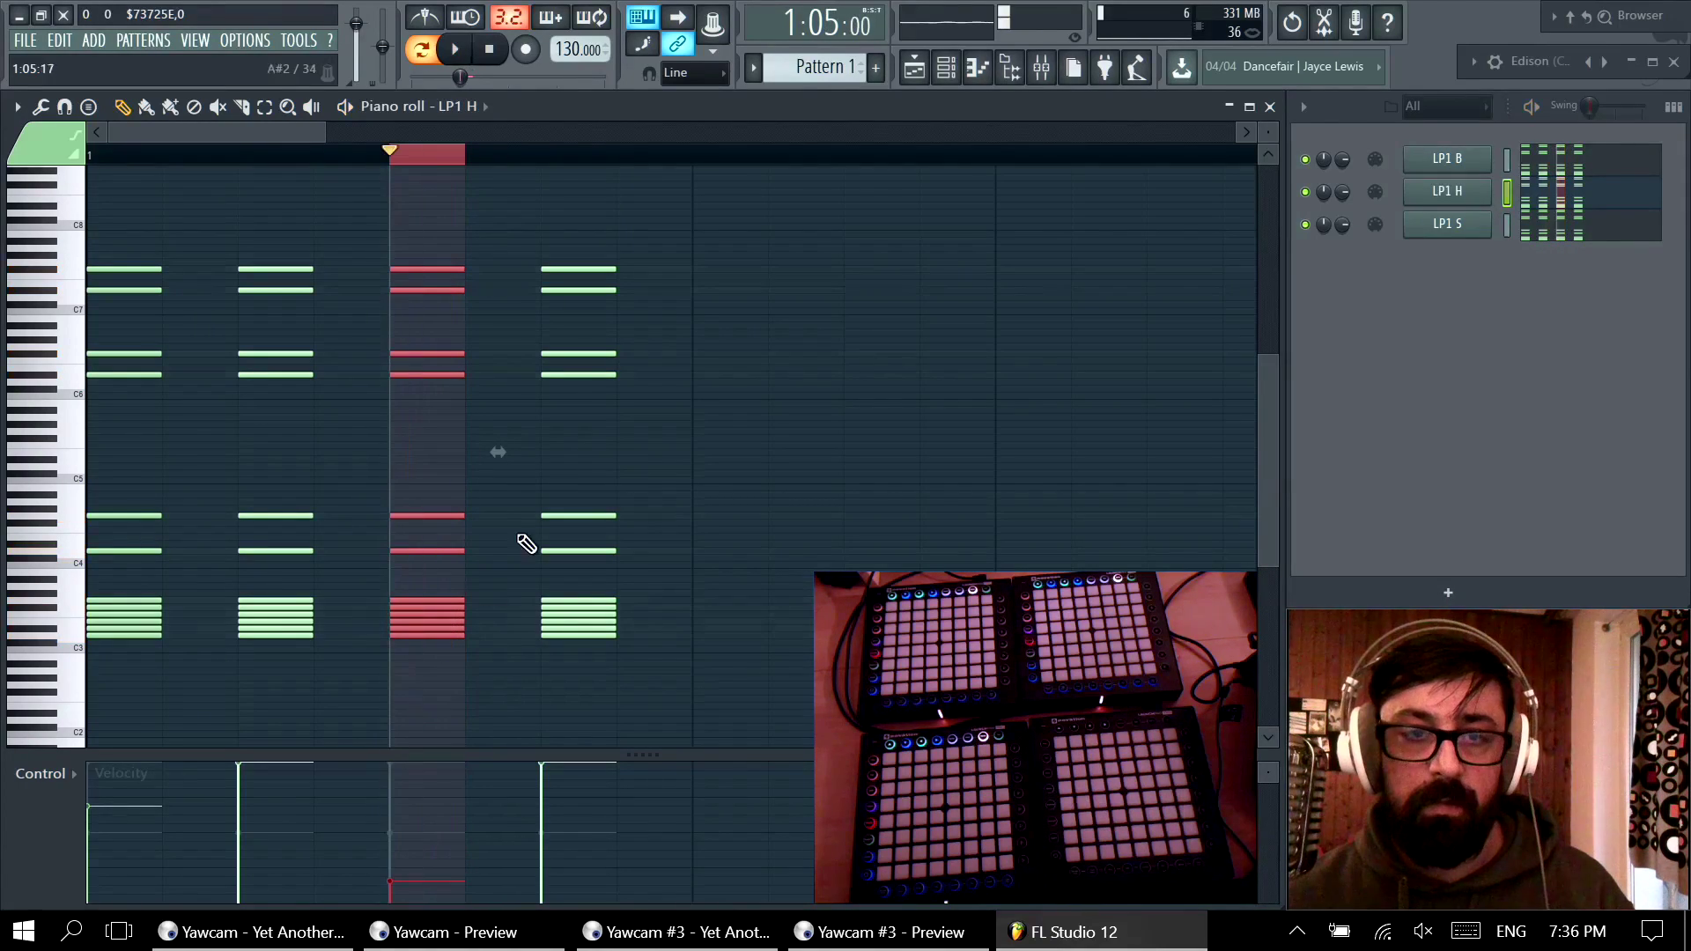
Step: Loop playback over the fourth face group in LP1 H and lower its velocity to about 30%
drag(551, 167, 632, 168)
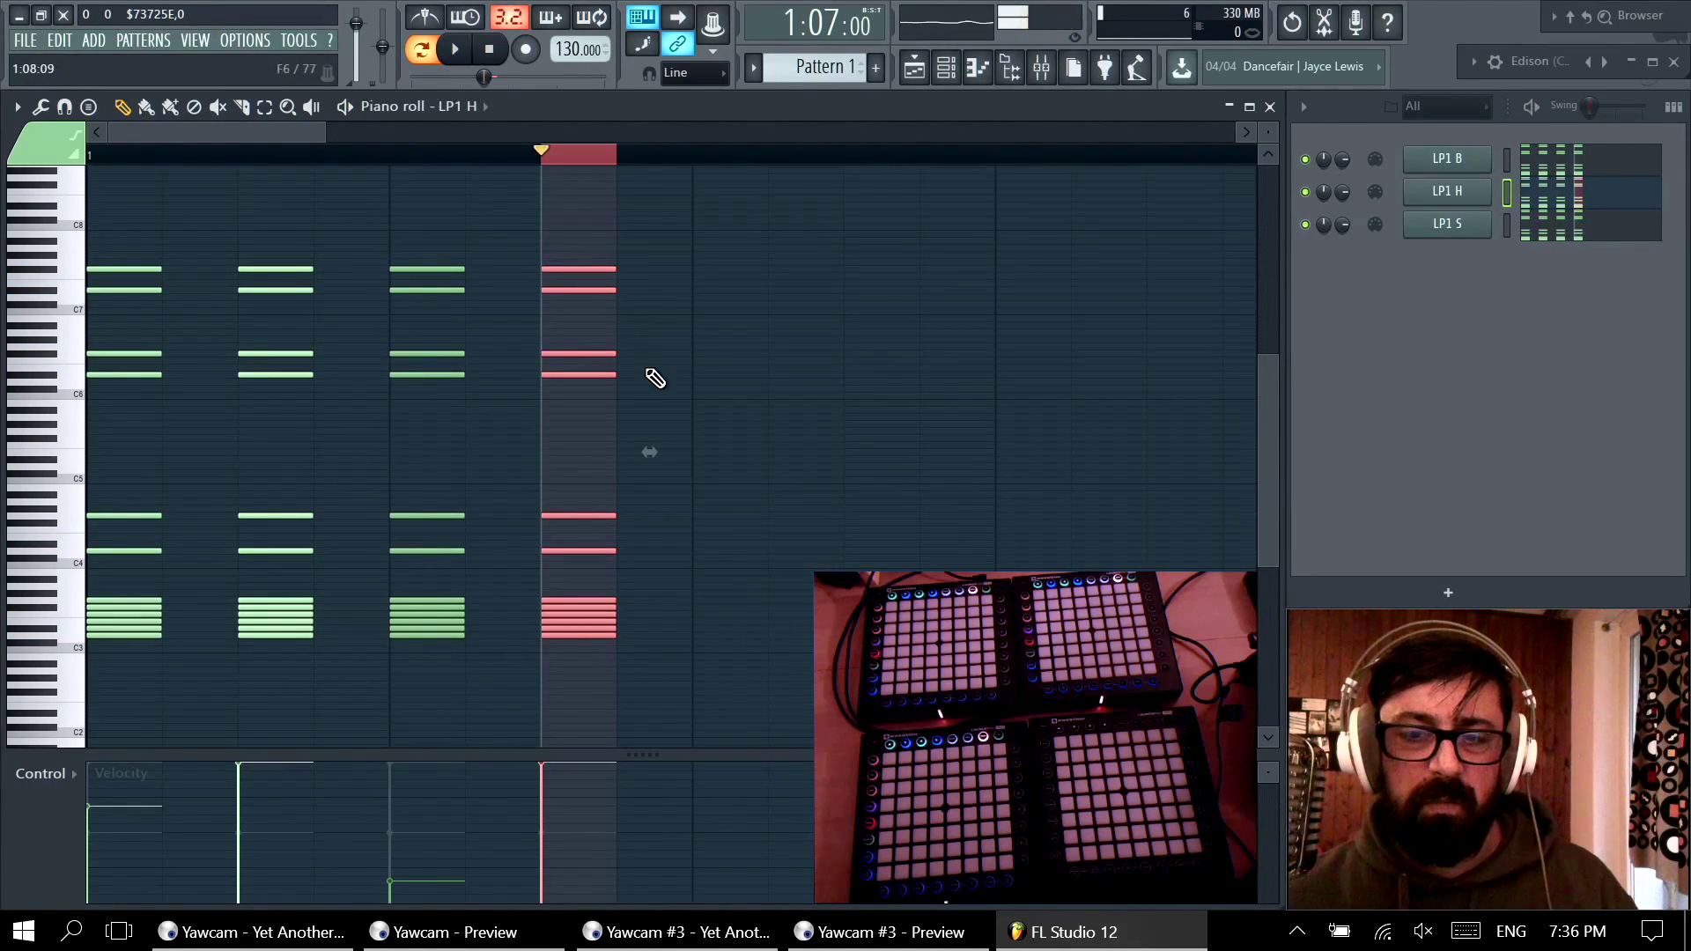
key(space)
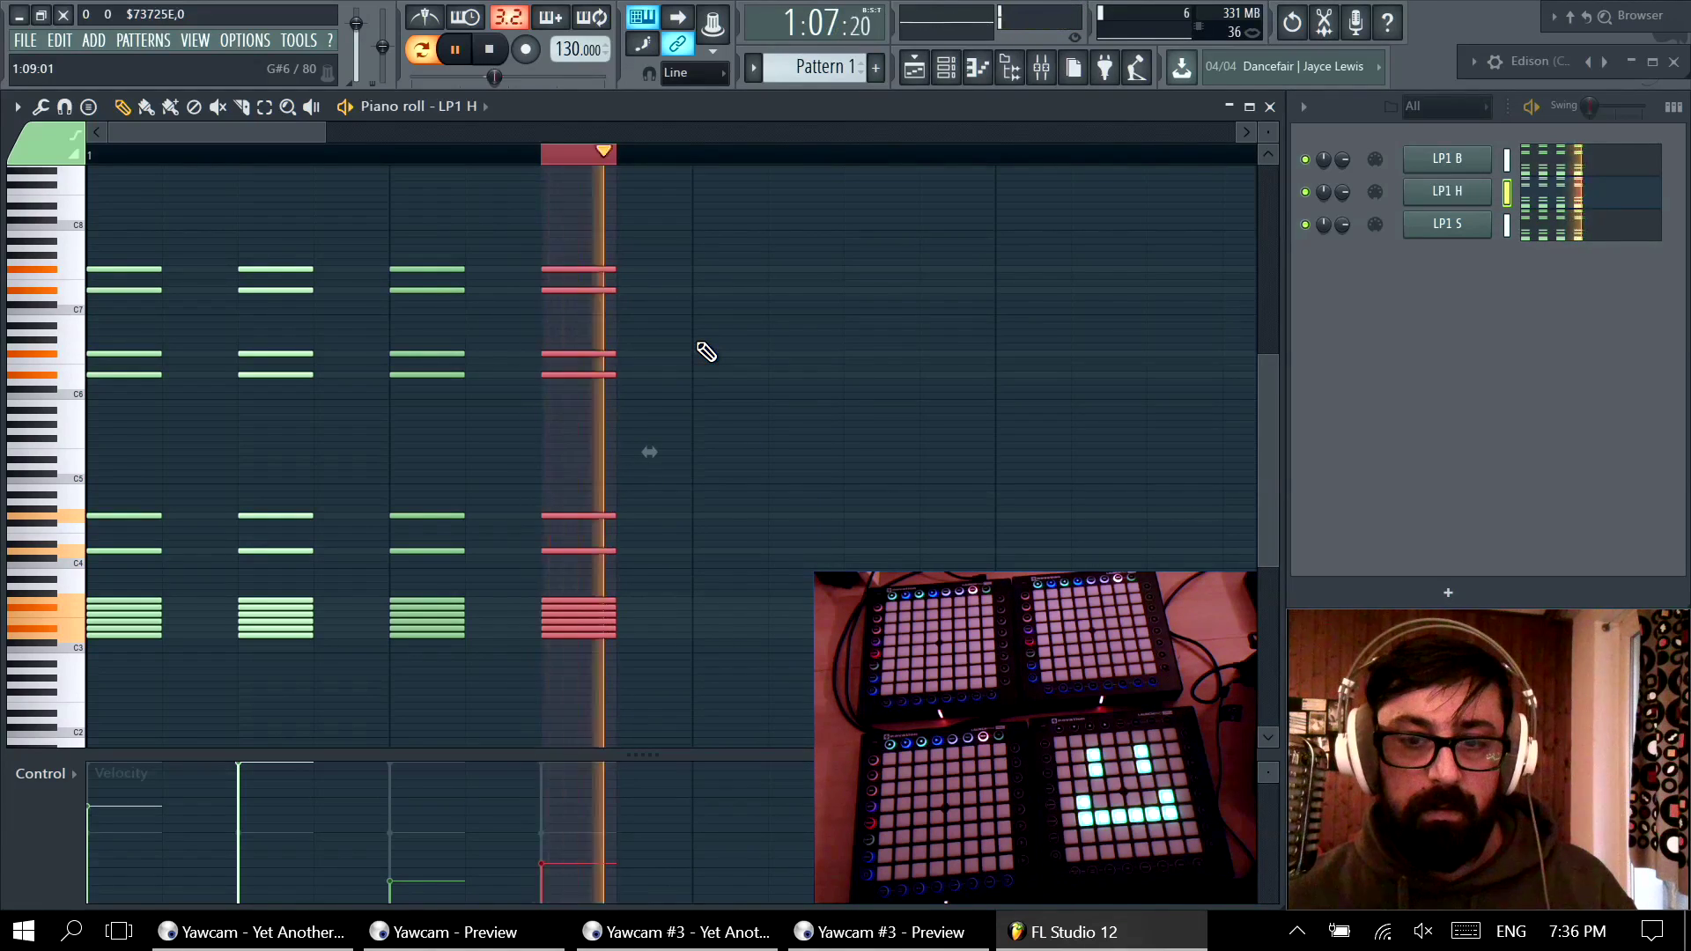
Step: Loop playback over all four face groups of LP1 H to preview their colour sequence
key(space)
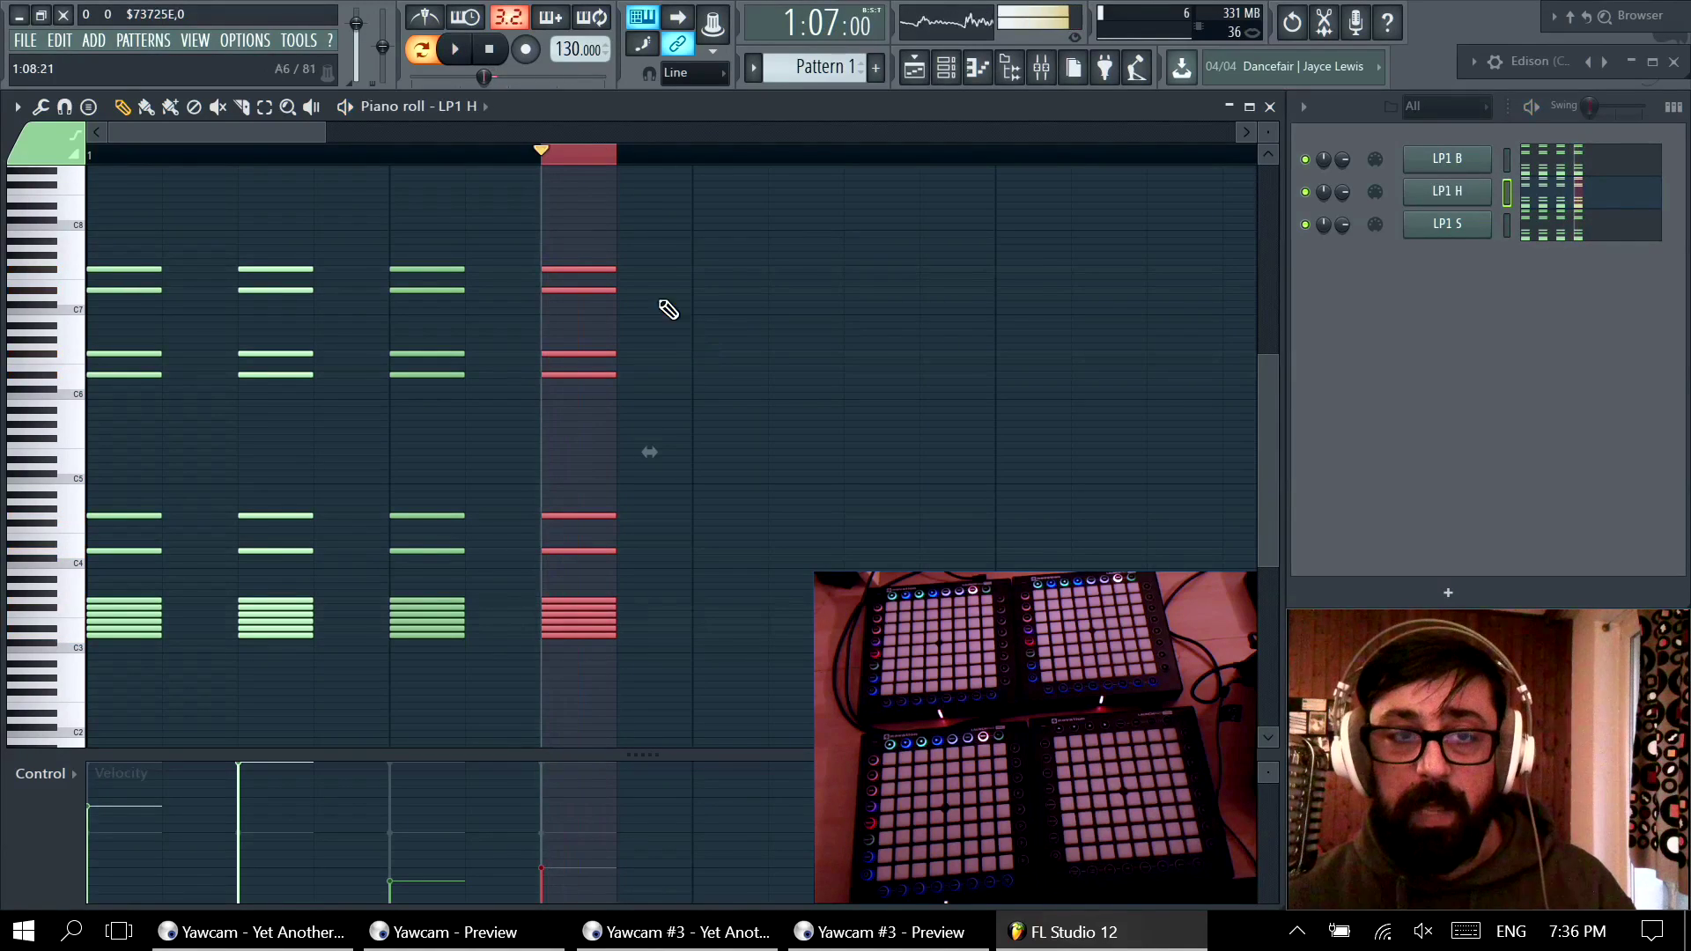
key(ctrl+d)
key(ctrl+a)
key(space)
key(space)
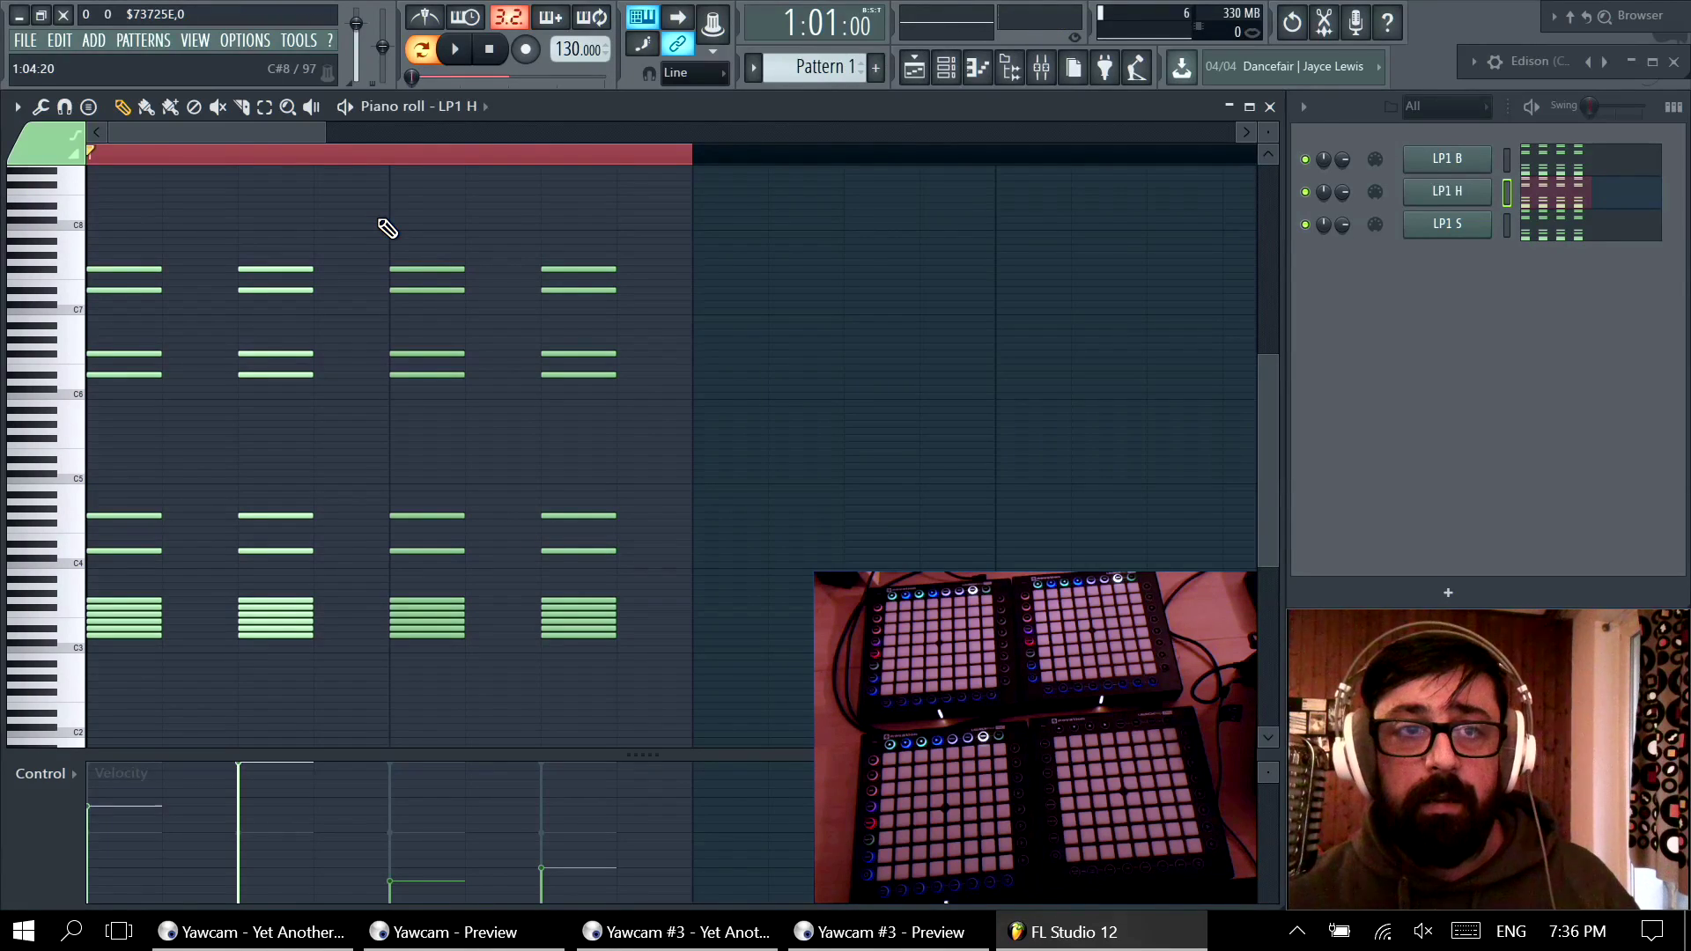
click(366, 162)
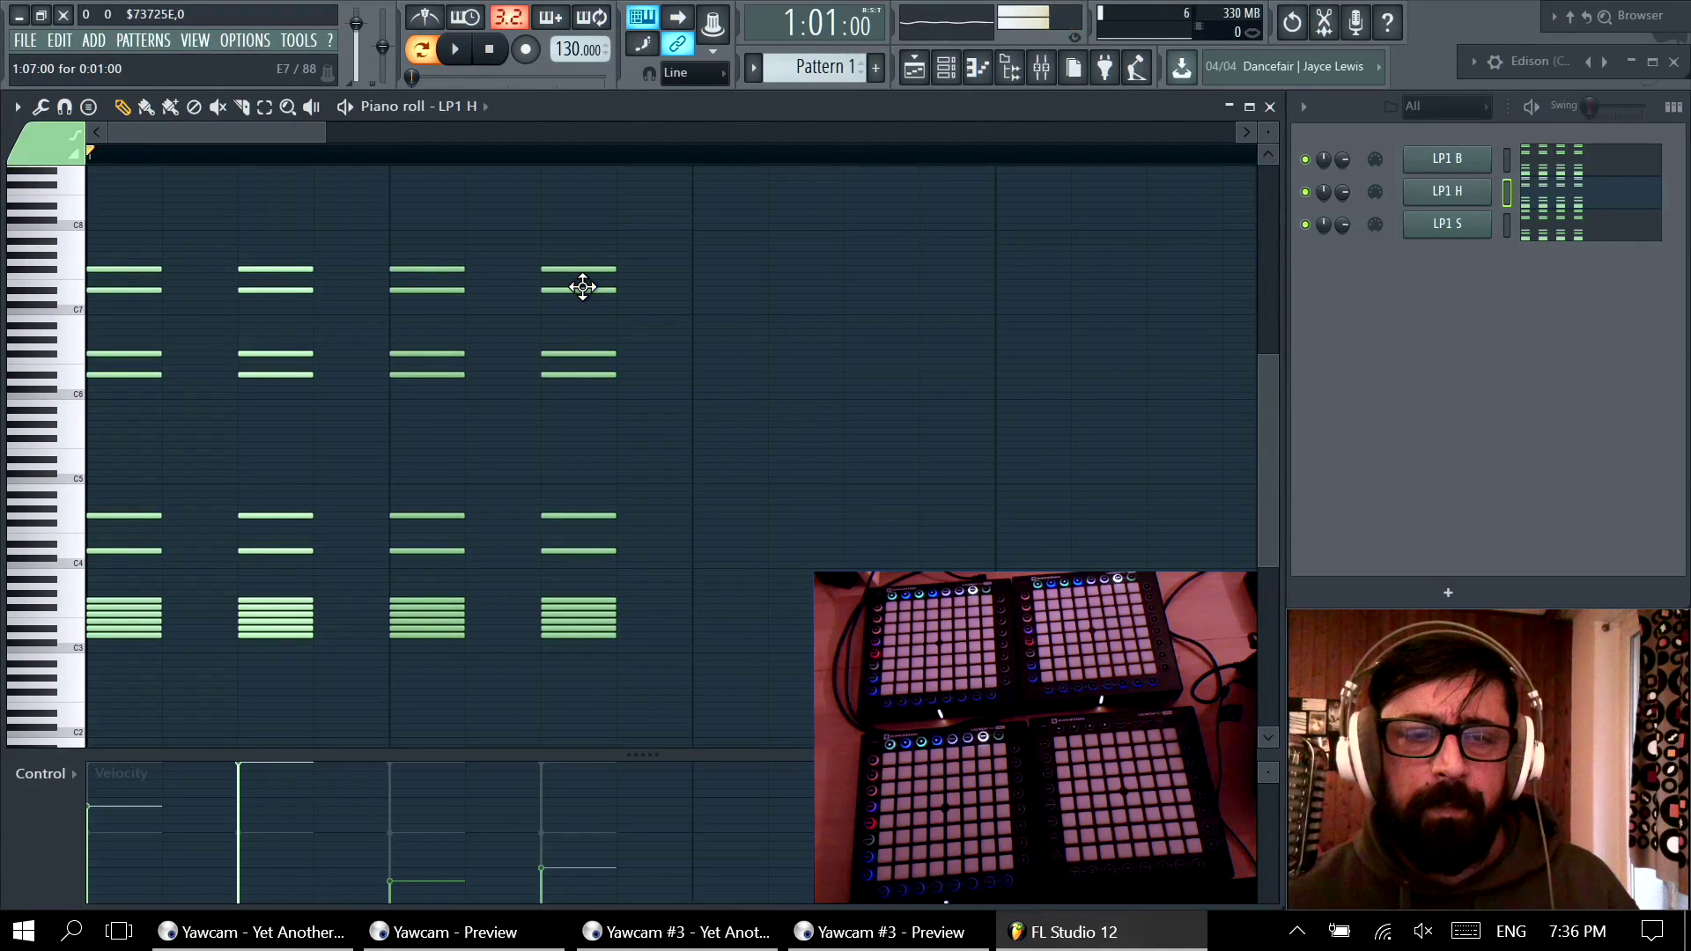
key(ctrl+a)
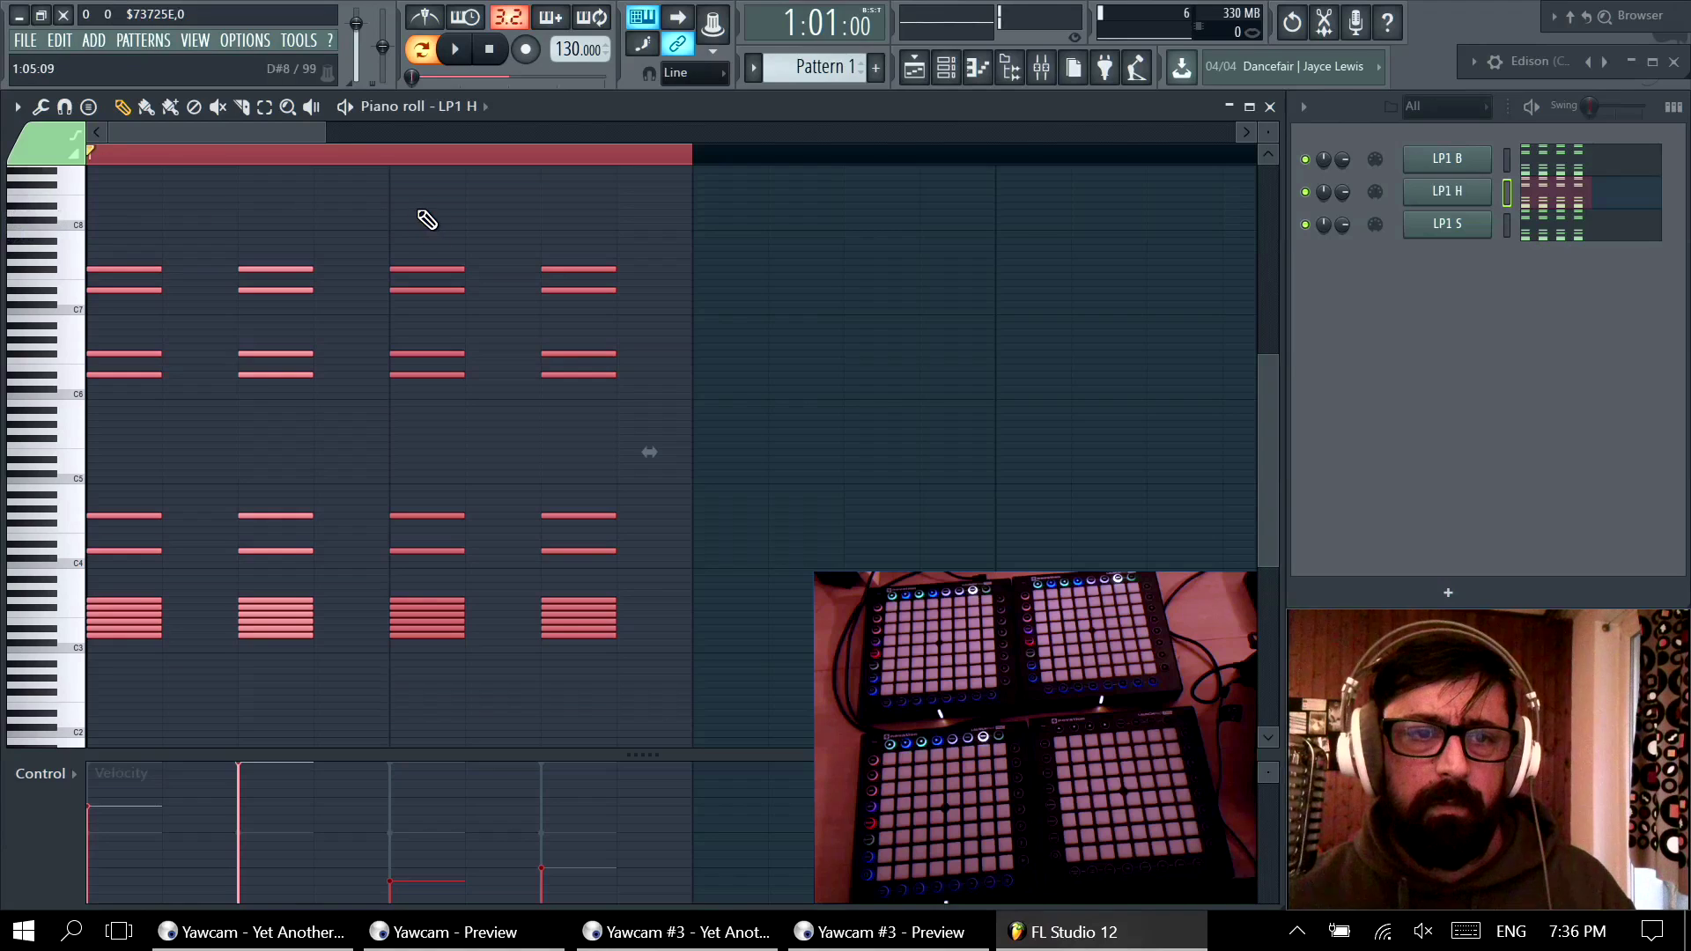
key(ctrl+d)
key(space)
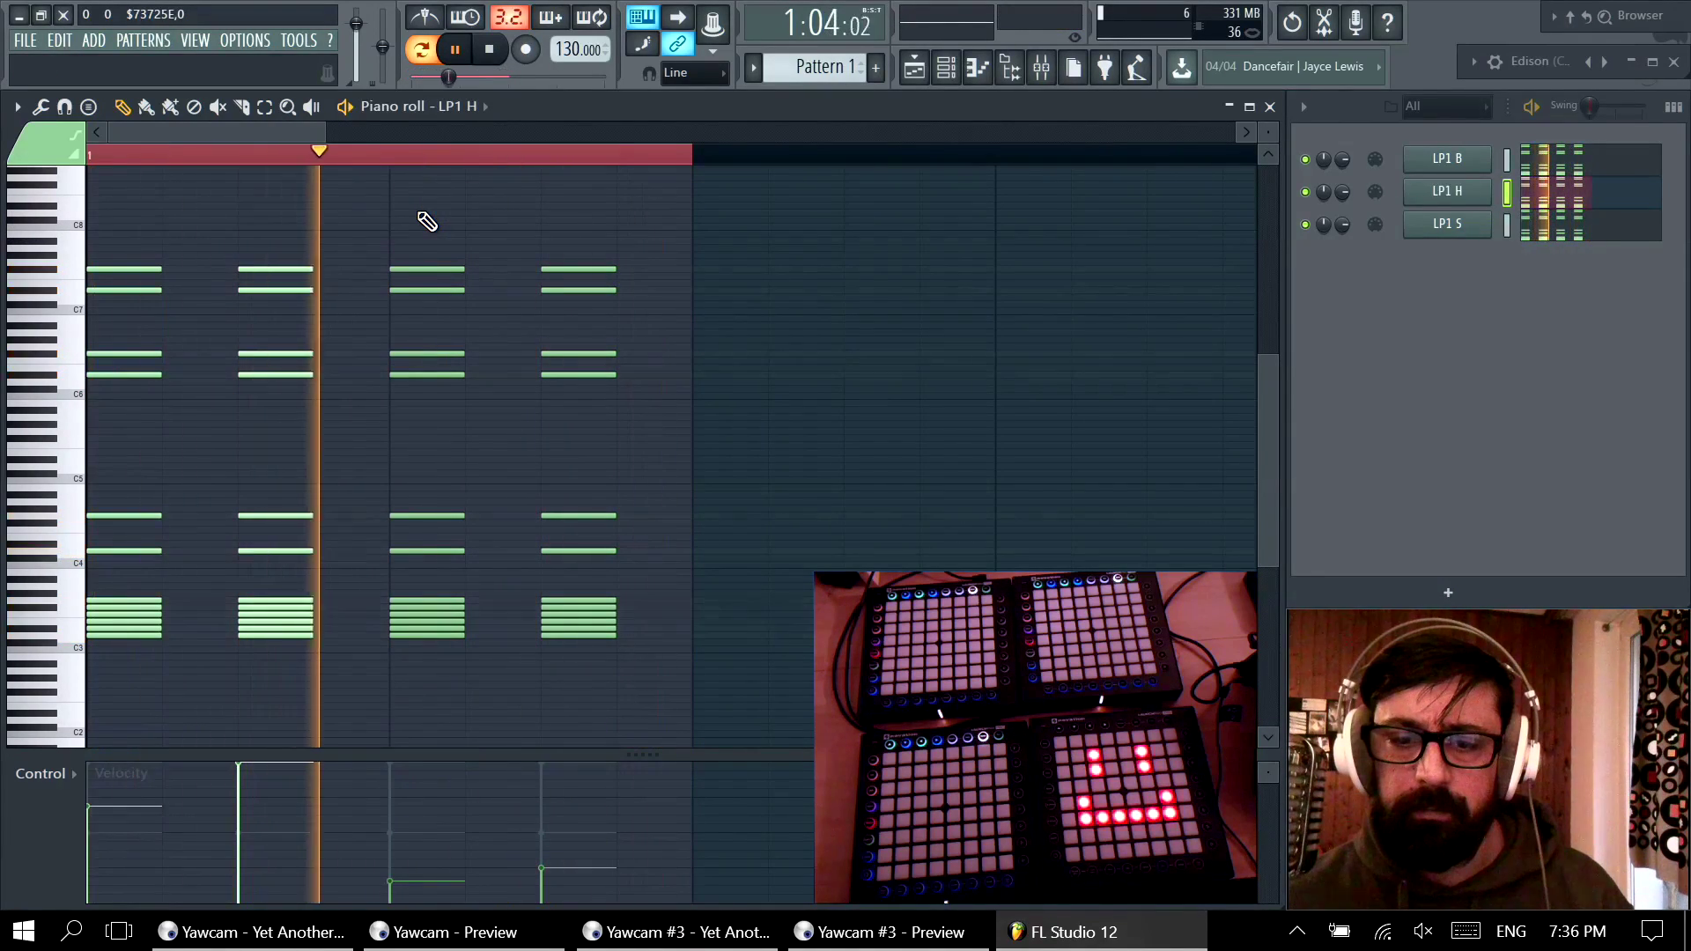
key(space)
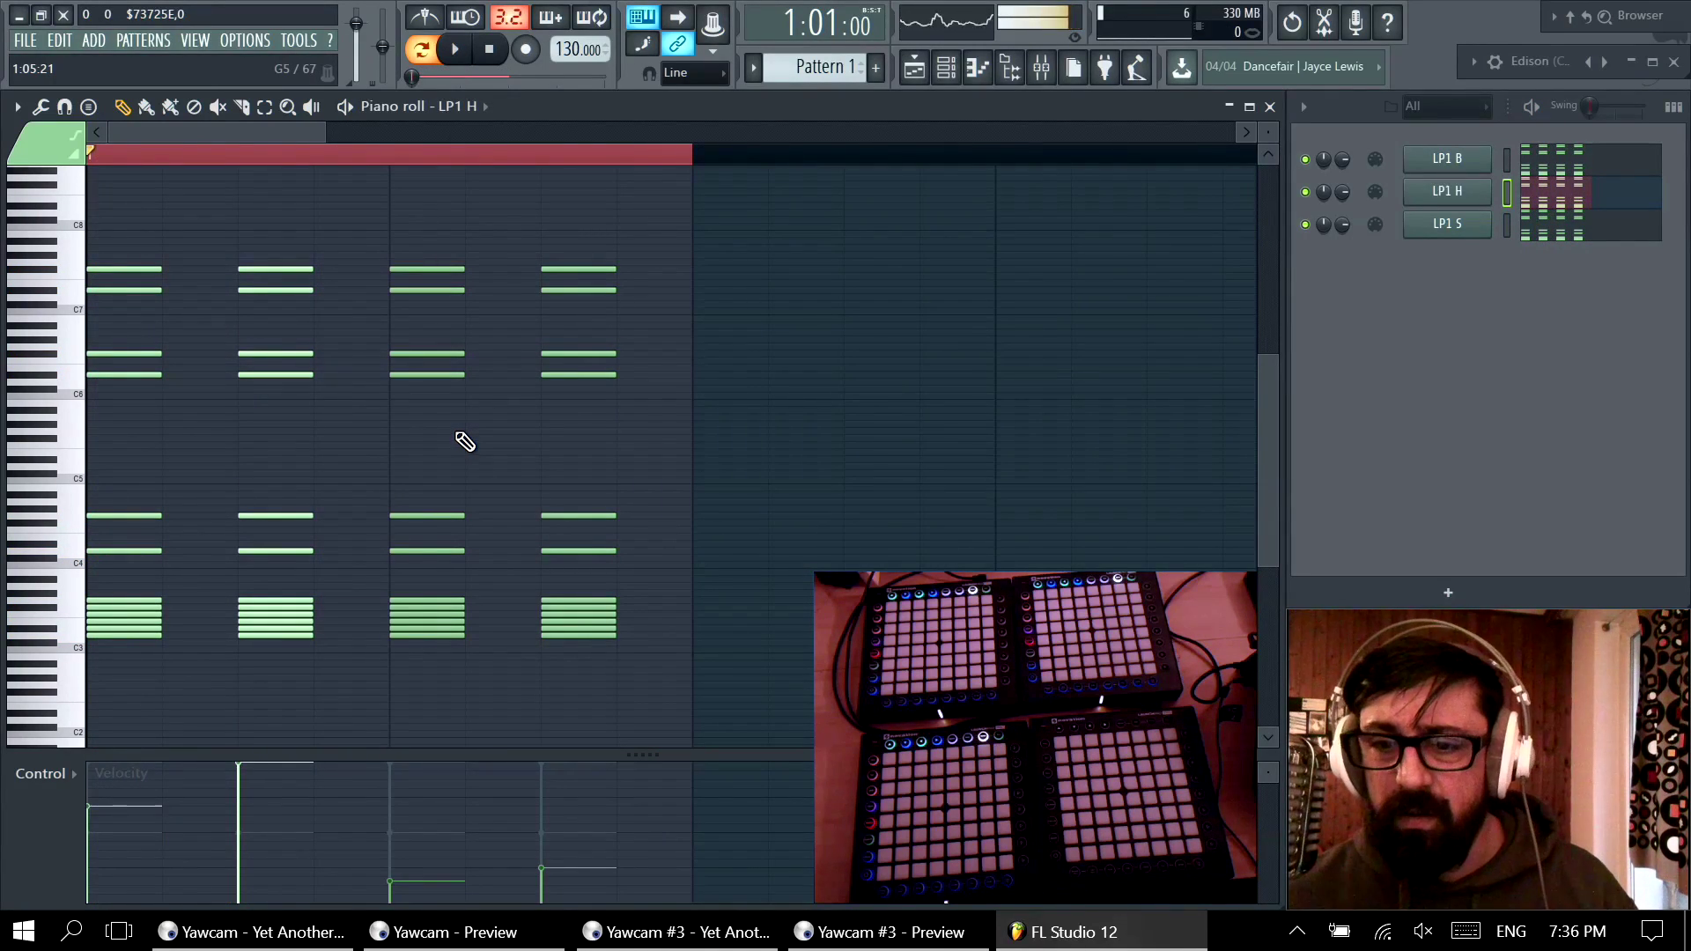
Step: Move the second, third and fourth LP1 H face groups so each starts on its own beat of bar 1
drag(249, 195, 660, 682)
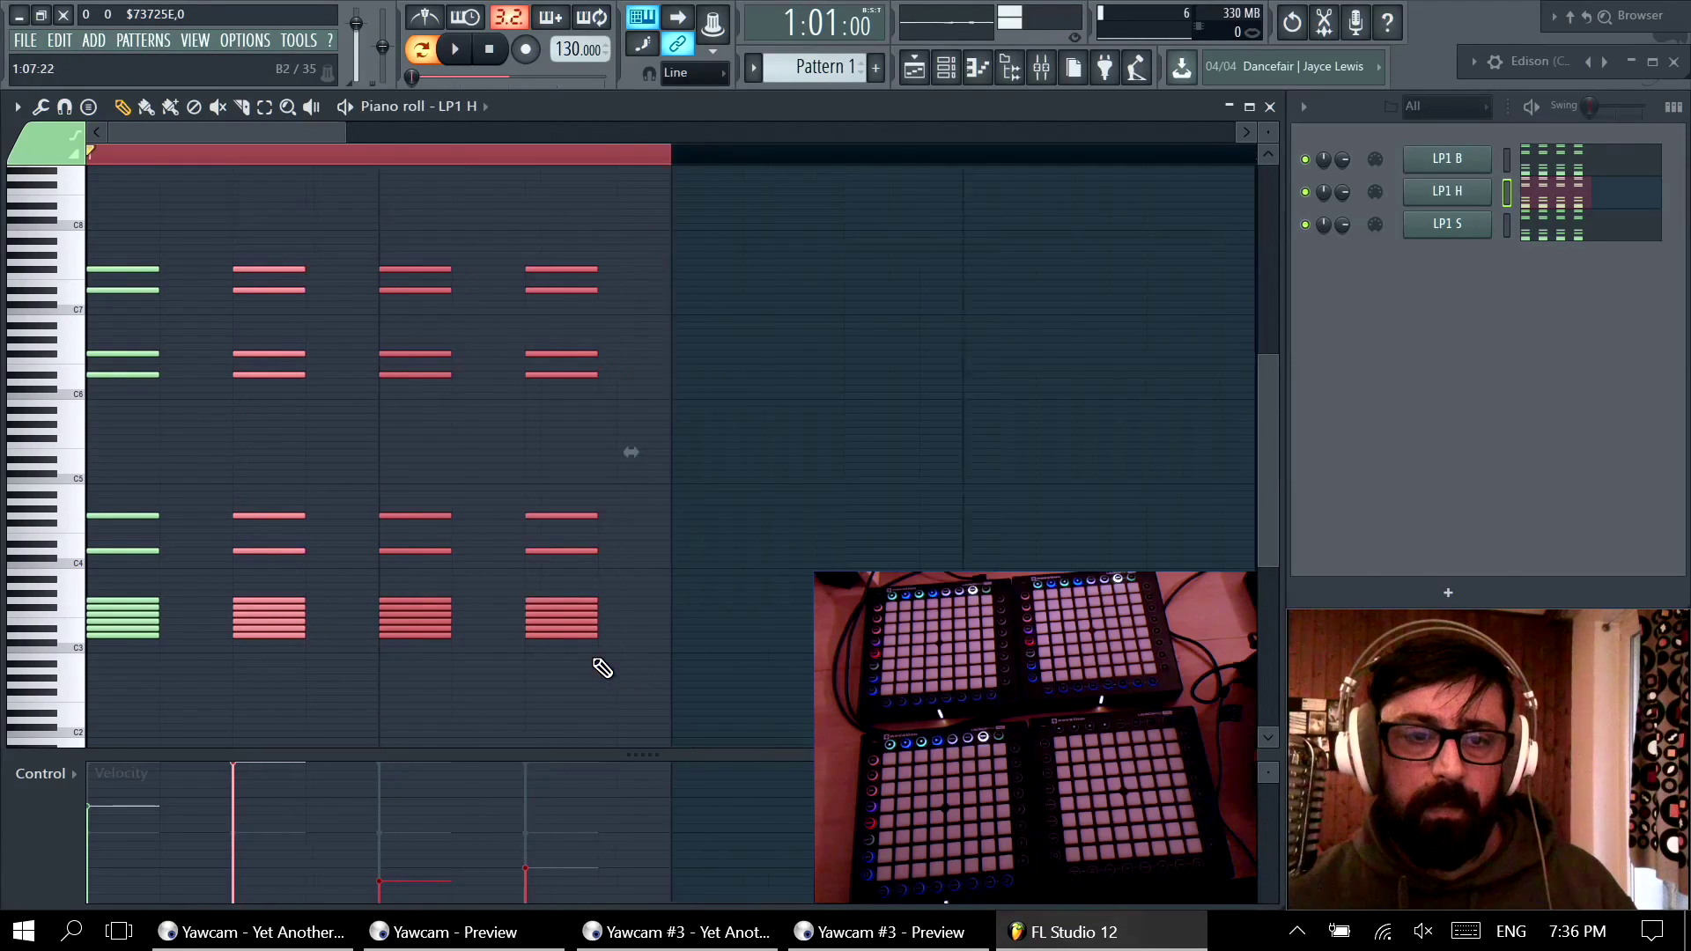
scroll(596, 667, down, 3)
drag(660, 148, 58, 187)
drag(285, 220, 430, 726)
drag(322, 620, 529, 626)
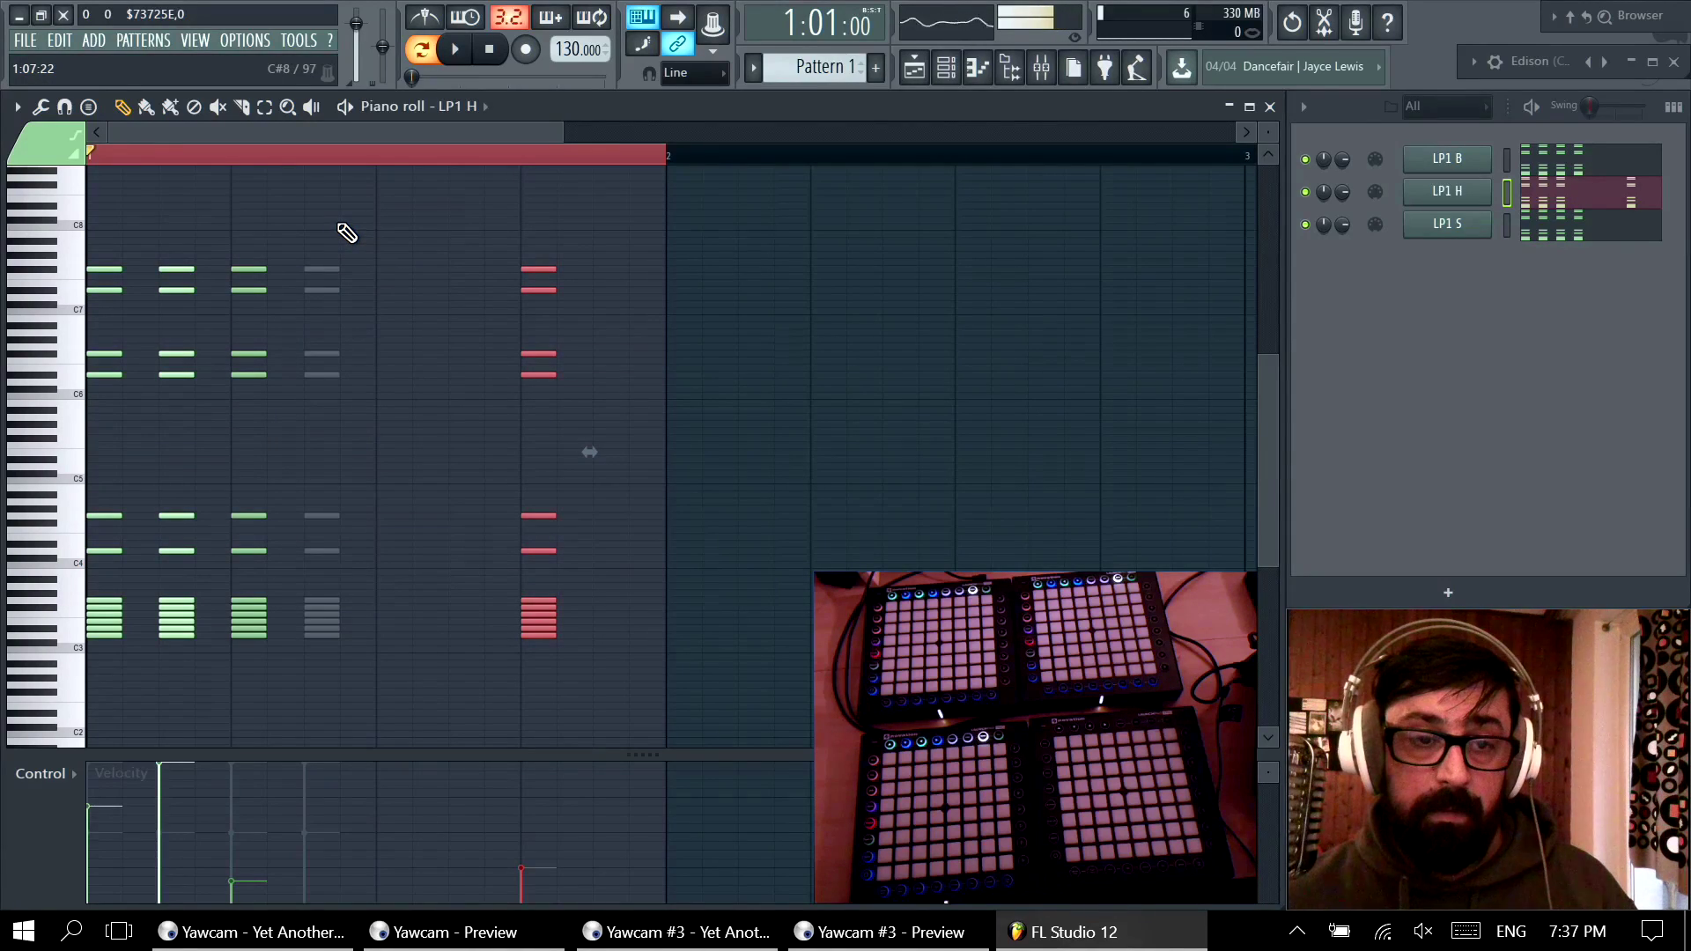
drag(331, 231, 394, 627)
drag(215, 678, 162, 261)
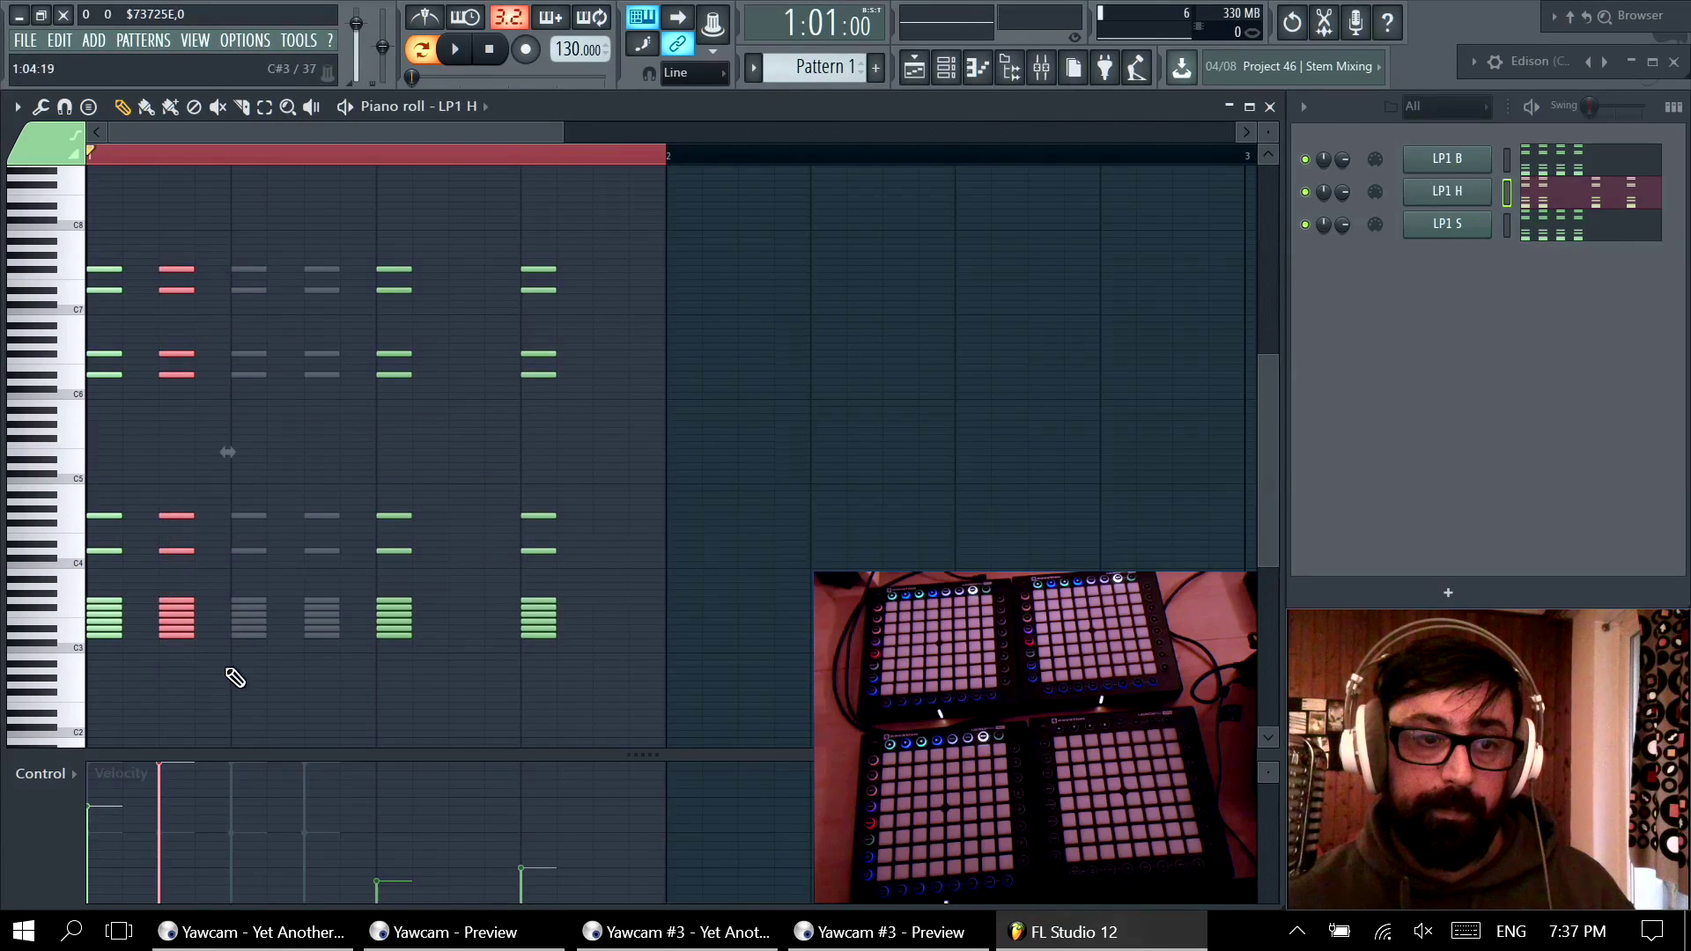
drag(167, 621, 256, 618)
Step: Open LP1 S and shift its second, third and fourth face groups onto beats 2, 3 and 4 to match LP1 H
double_click(178, 627)
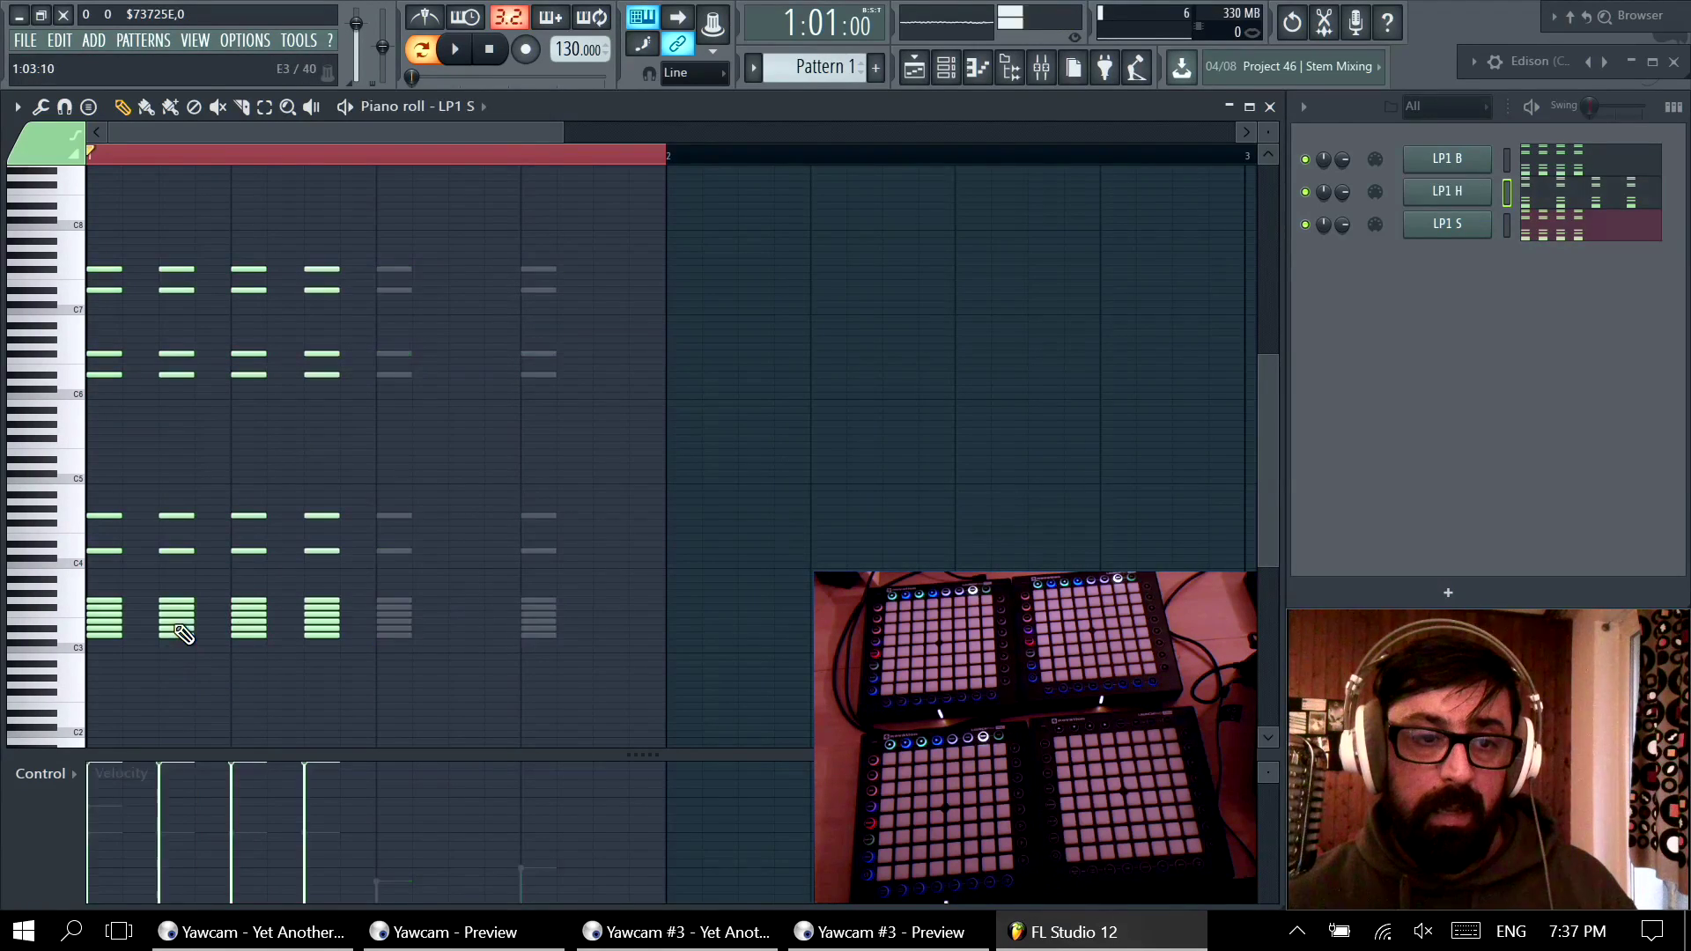
drag(163, 687, 391, 236)
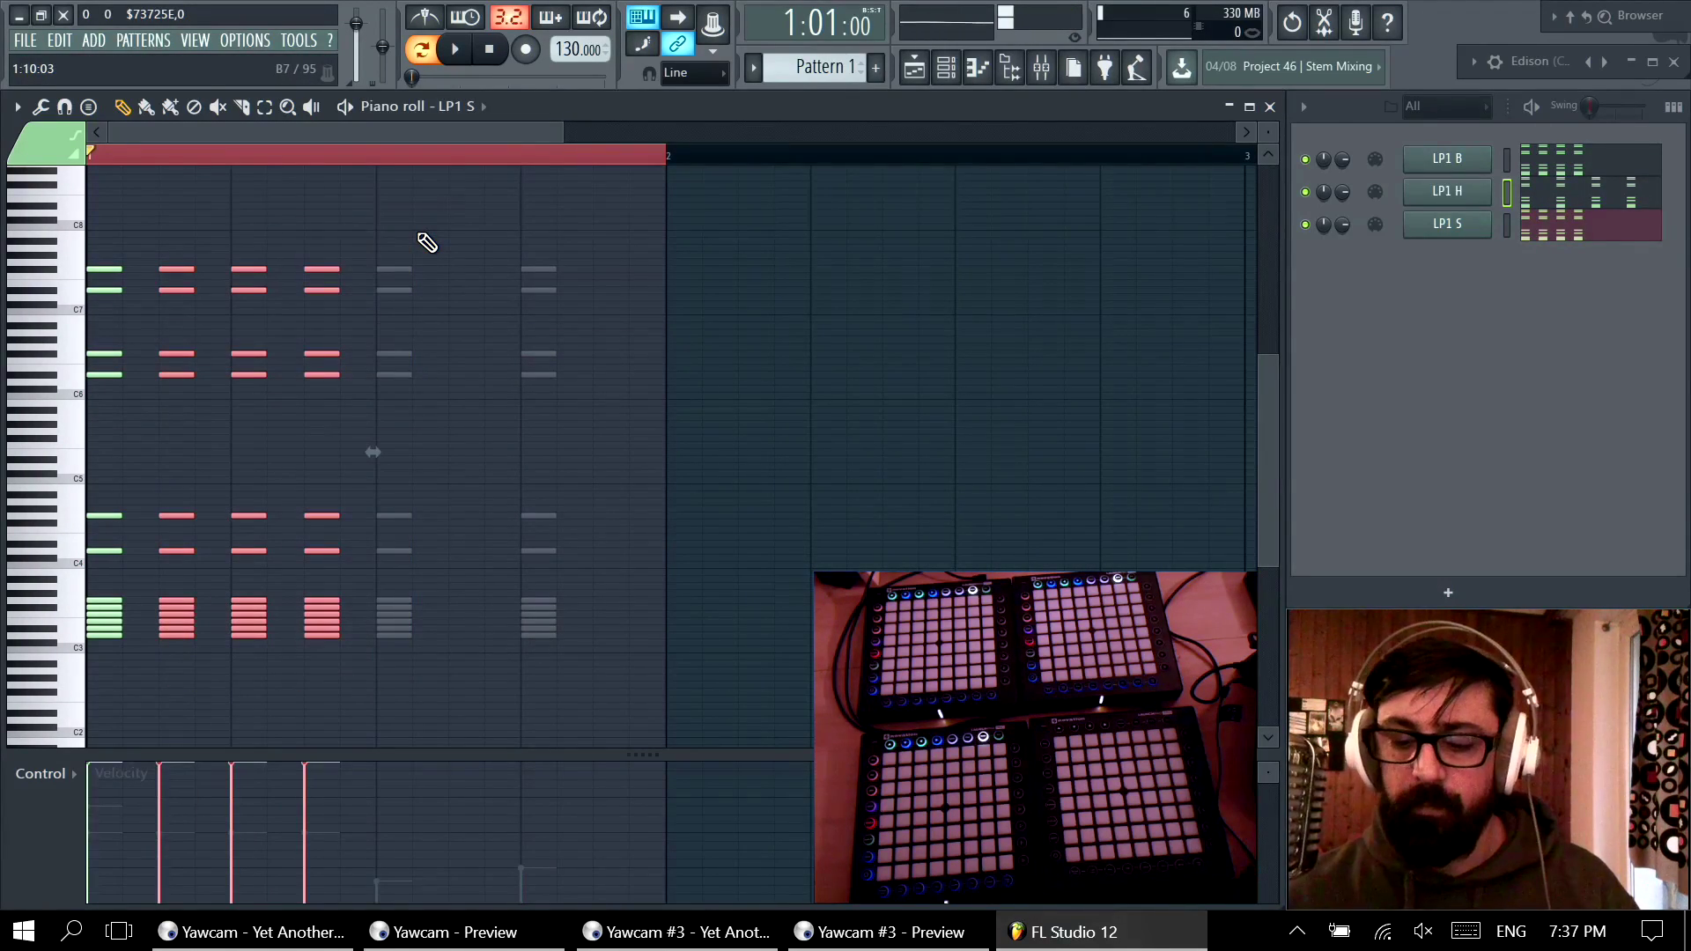
key(shift+Right)
key(shift+Right)
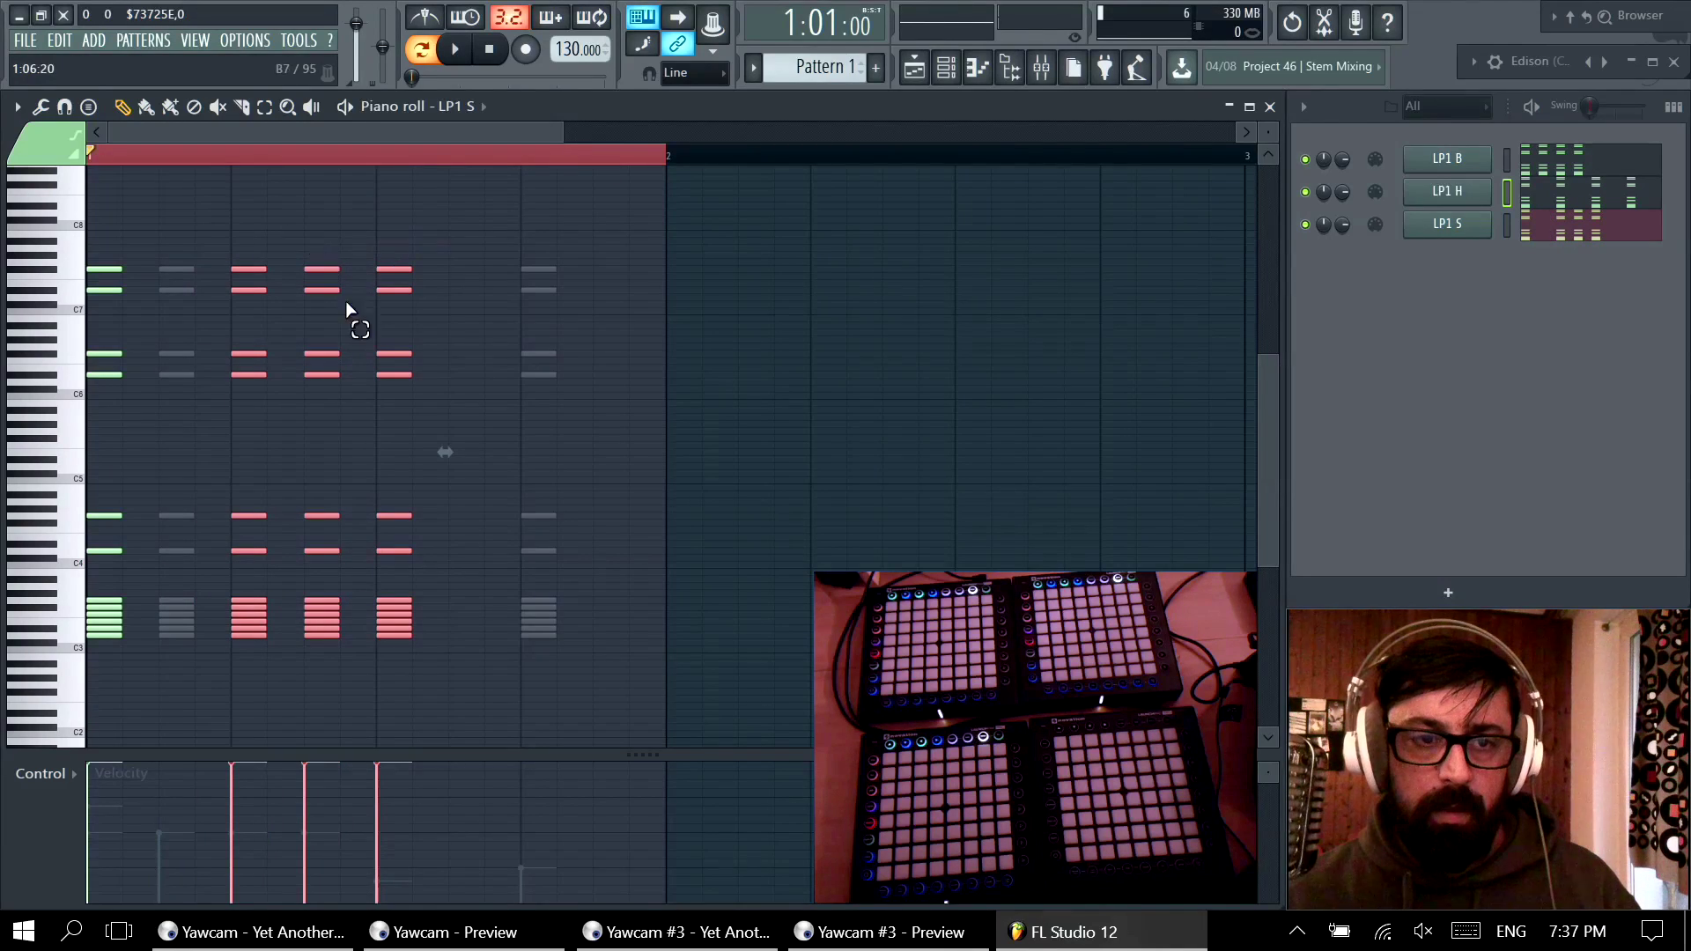
drag(303, 239, 528, 730)
key(shift+Right)
key(shift+Right)
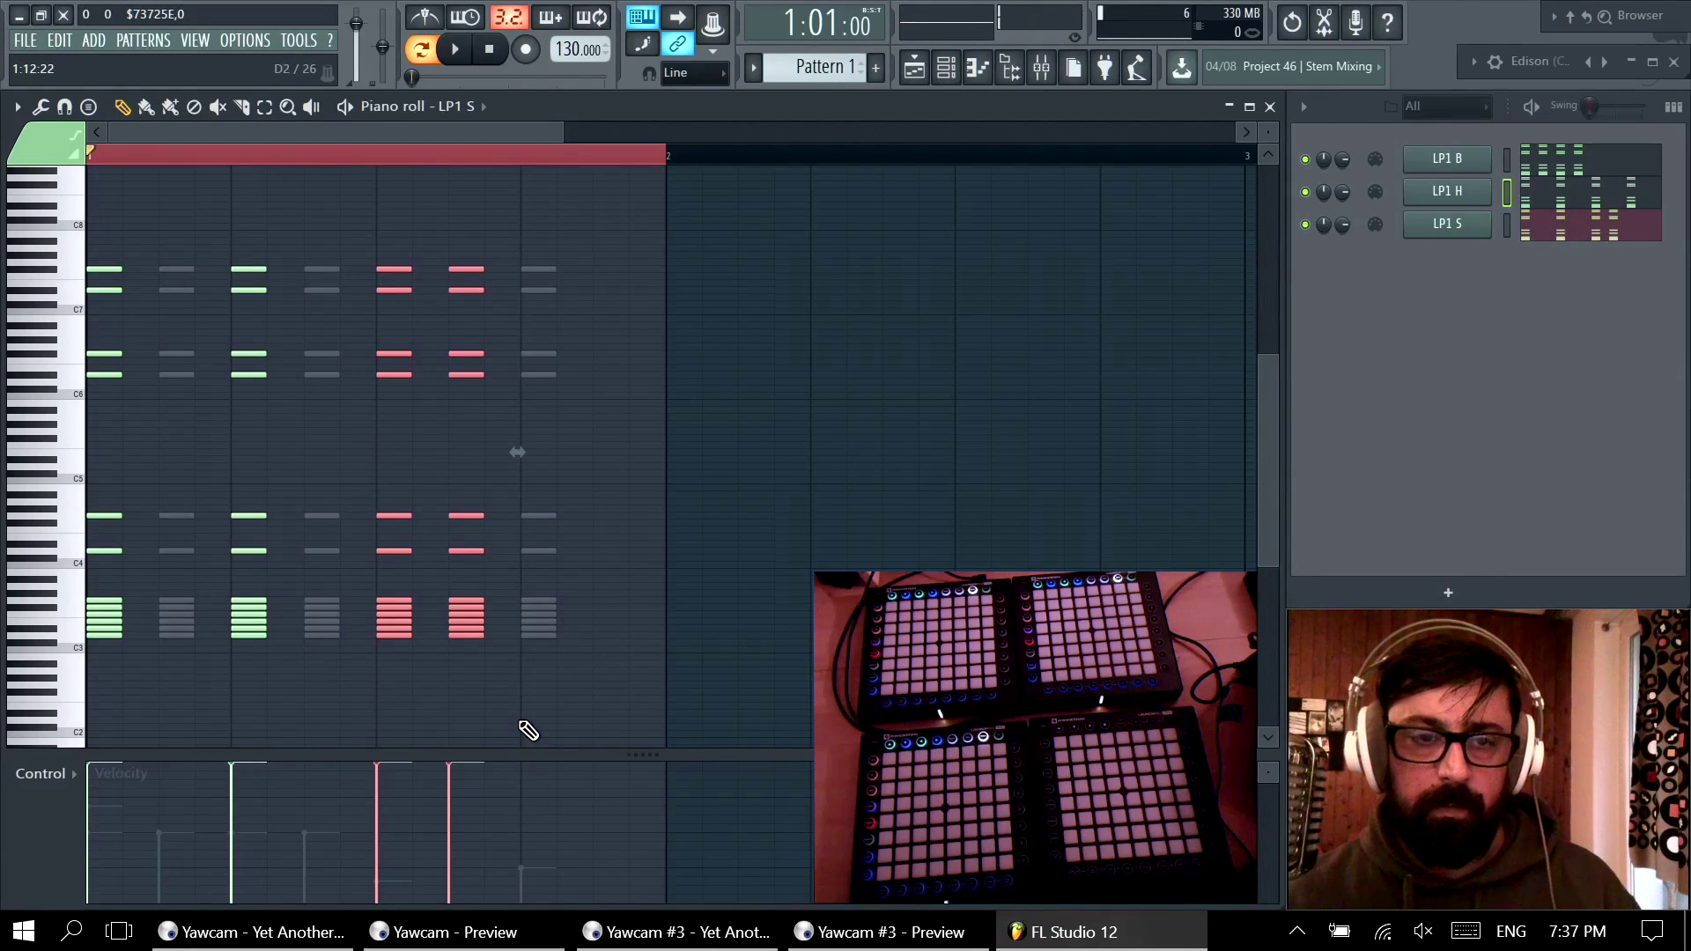
drag(461, 231, 530, 669)
key(shift+Right)
key(shift+Right)
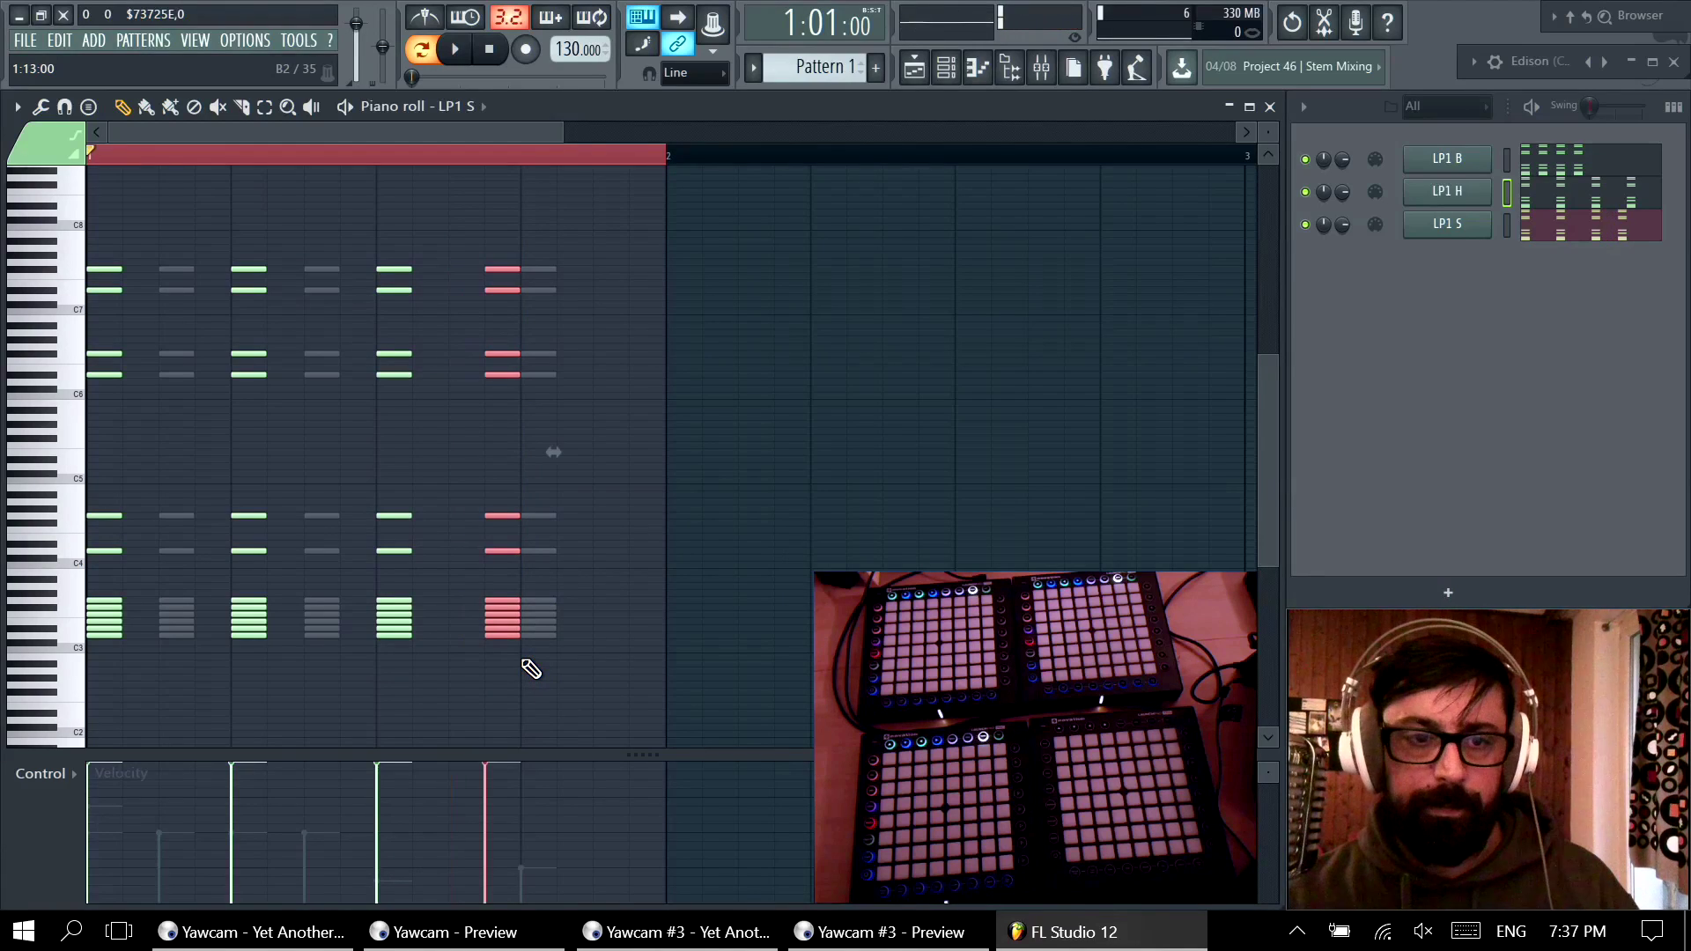
Step: Open LP1 B and shift its second, third and fourth face groups onto beats 2, 3 and 4
double_click(324, 625)
drag(407, 227, 181, 581)
scroll(361, 671, up, 2)
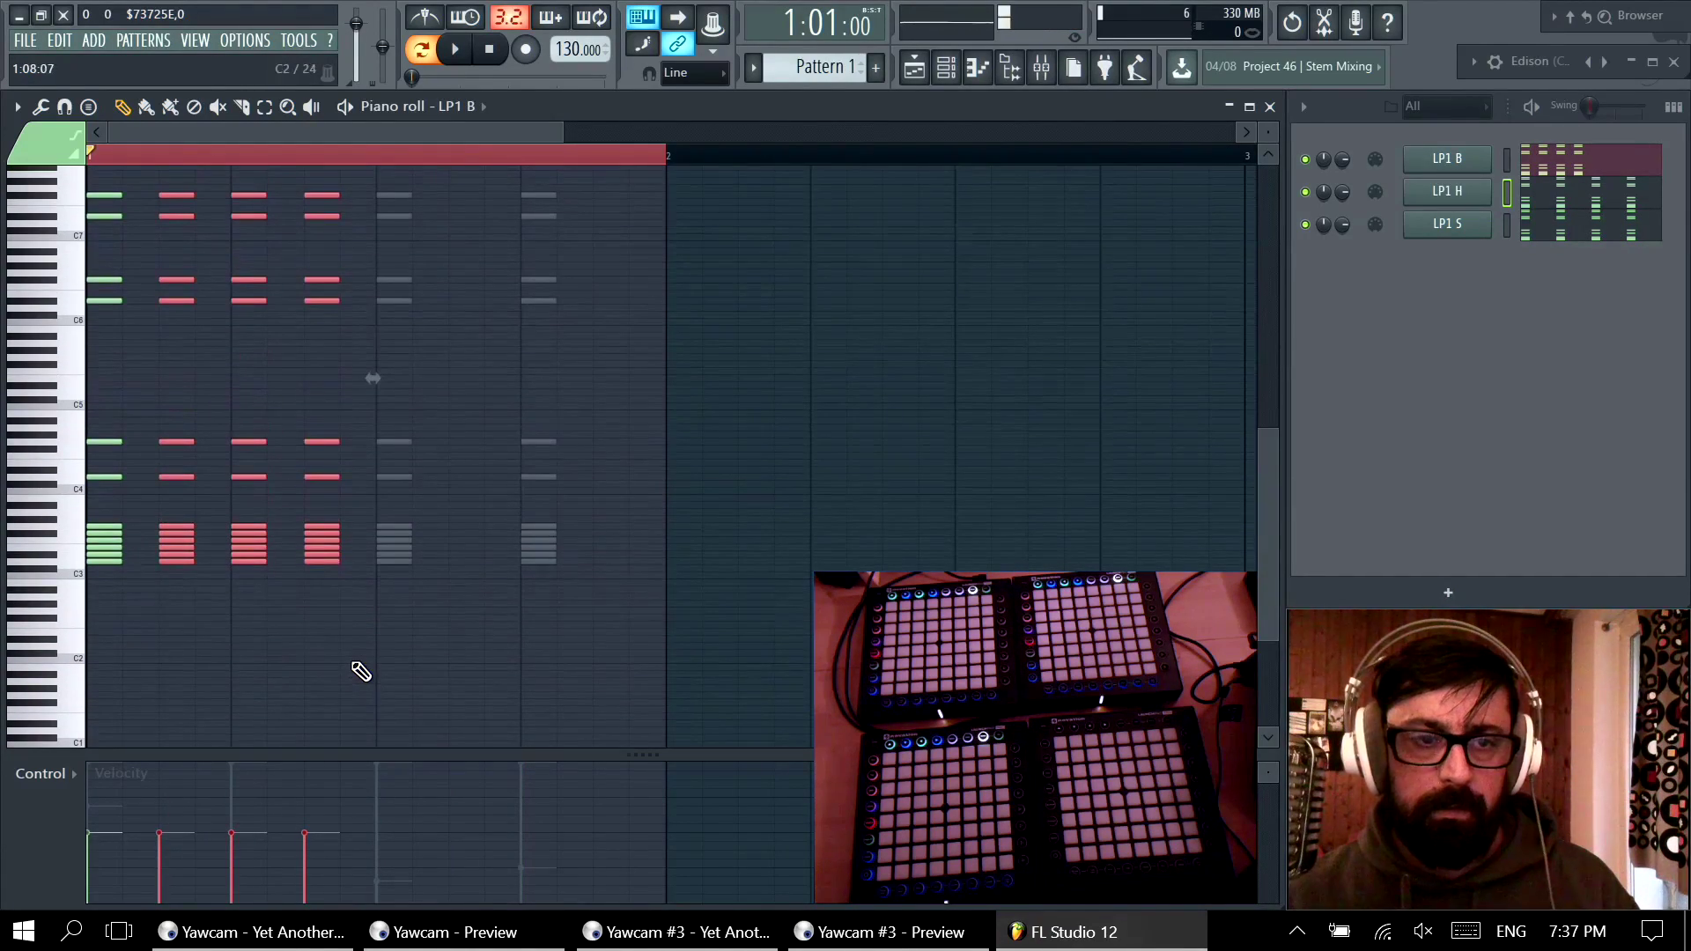
key(shift+Right)
key(shift+Right)
scroll(361, 671, up, 2)
drag(316, 692, 539, 182)
key(shift+Right)
key(shift+Right)
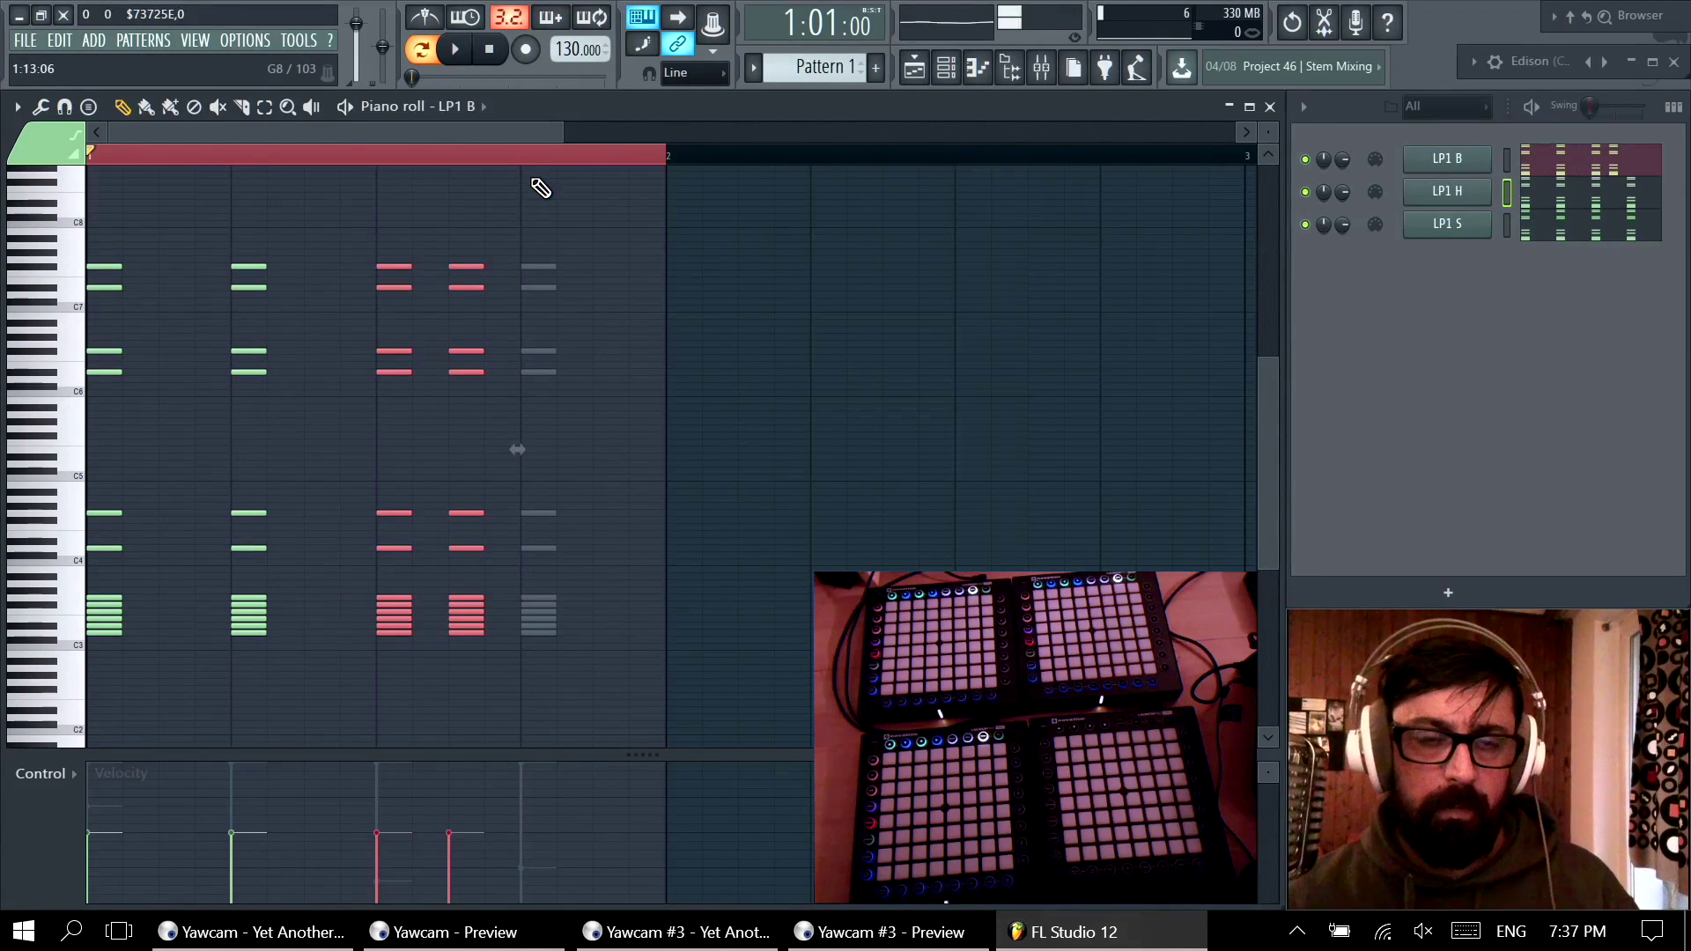
drag(454, 236, 559, 673)
key(shift+Right)
key(shift+Right)
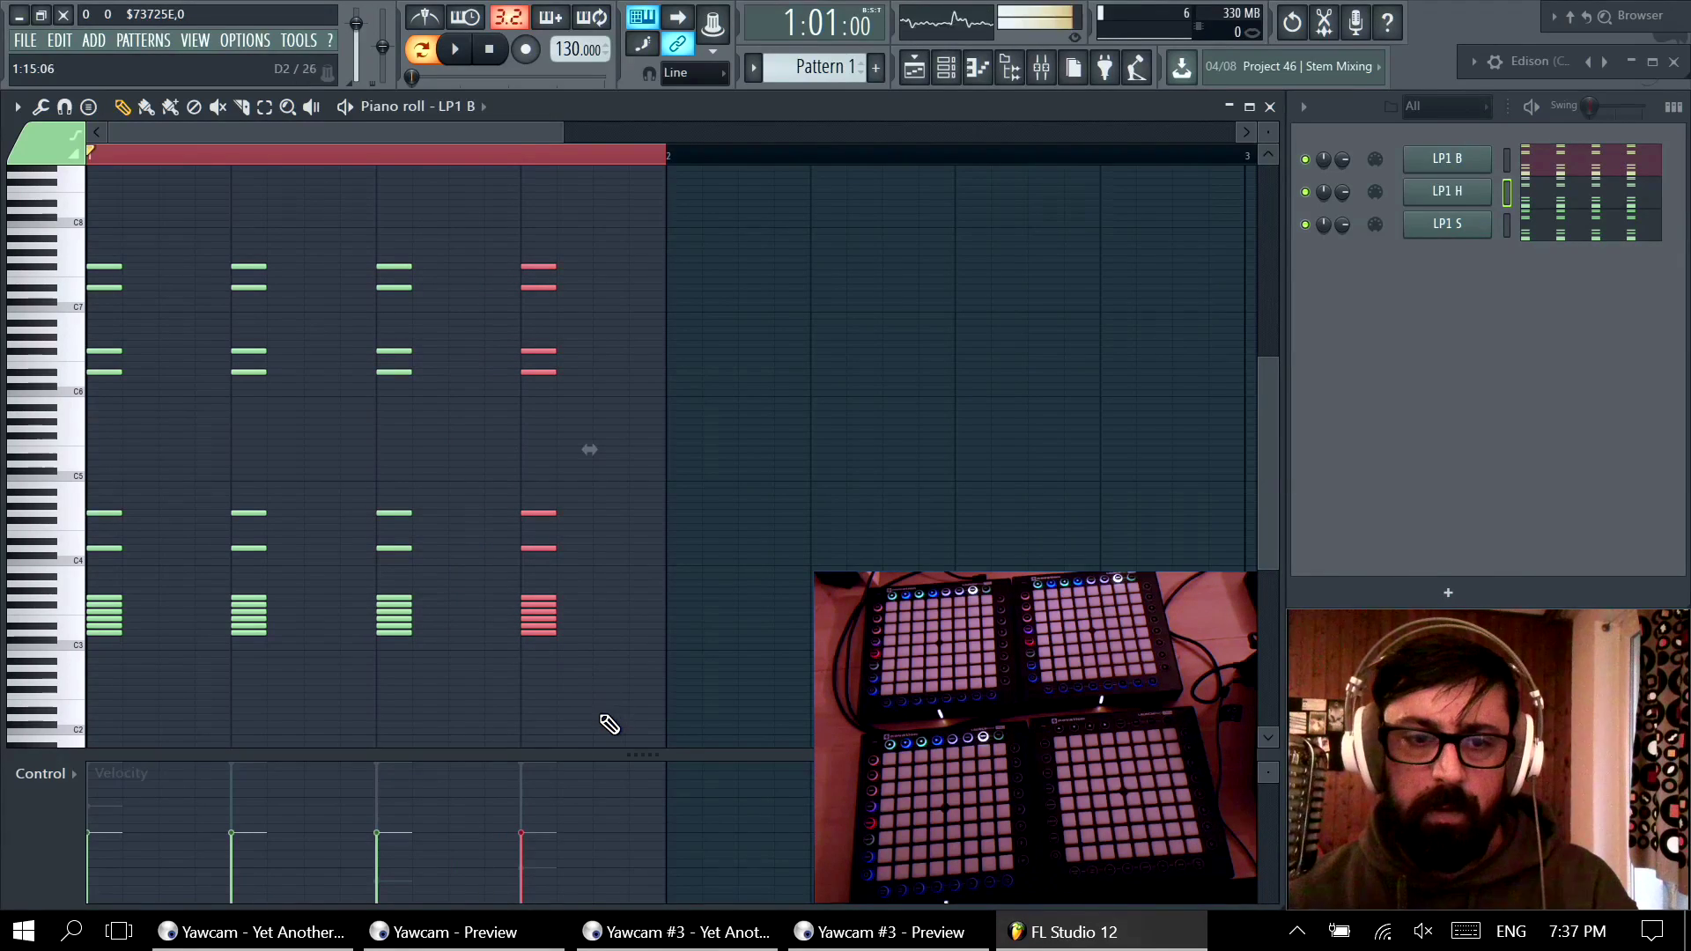
Step: Deselect the notes and preview the spaced faces over the whole bar
key(ctrl+d)
key(space)
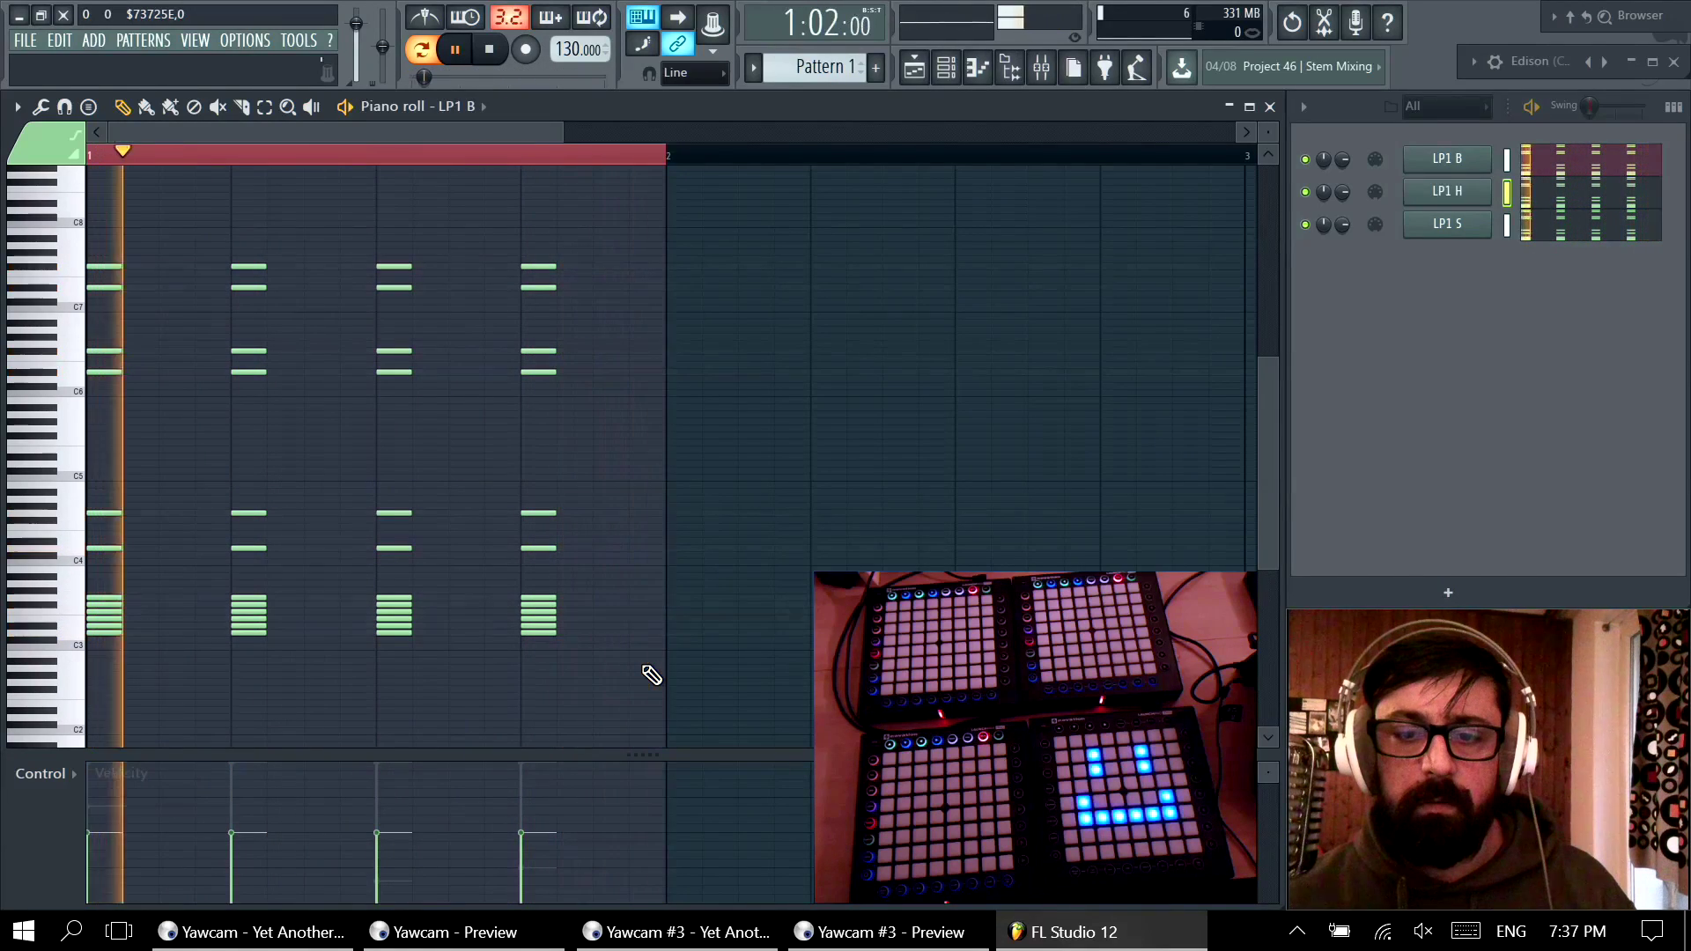
key(space)
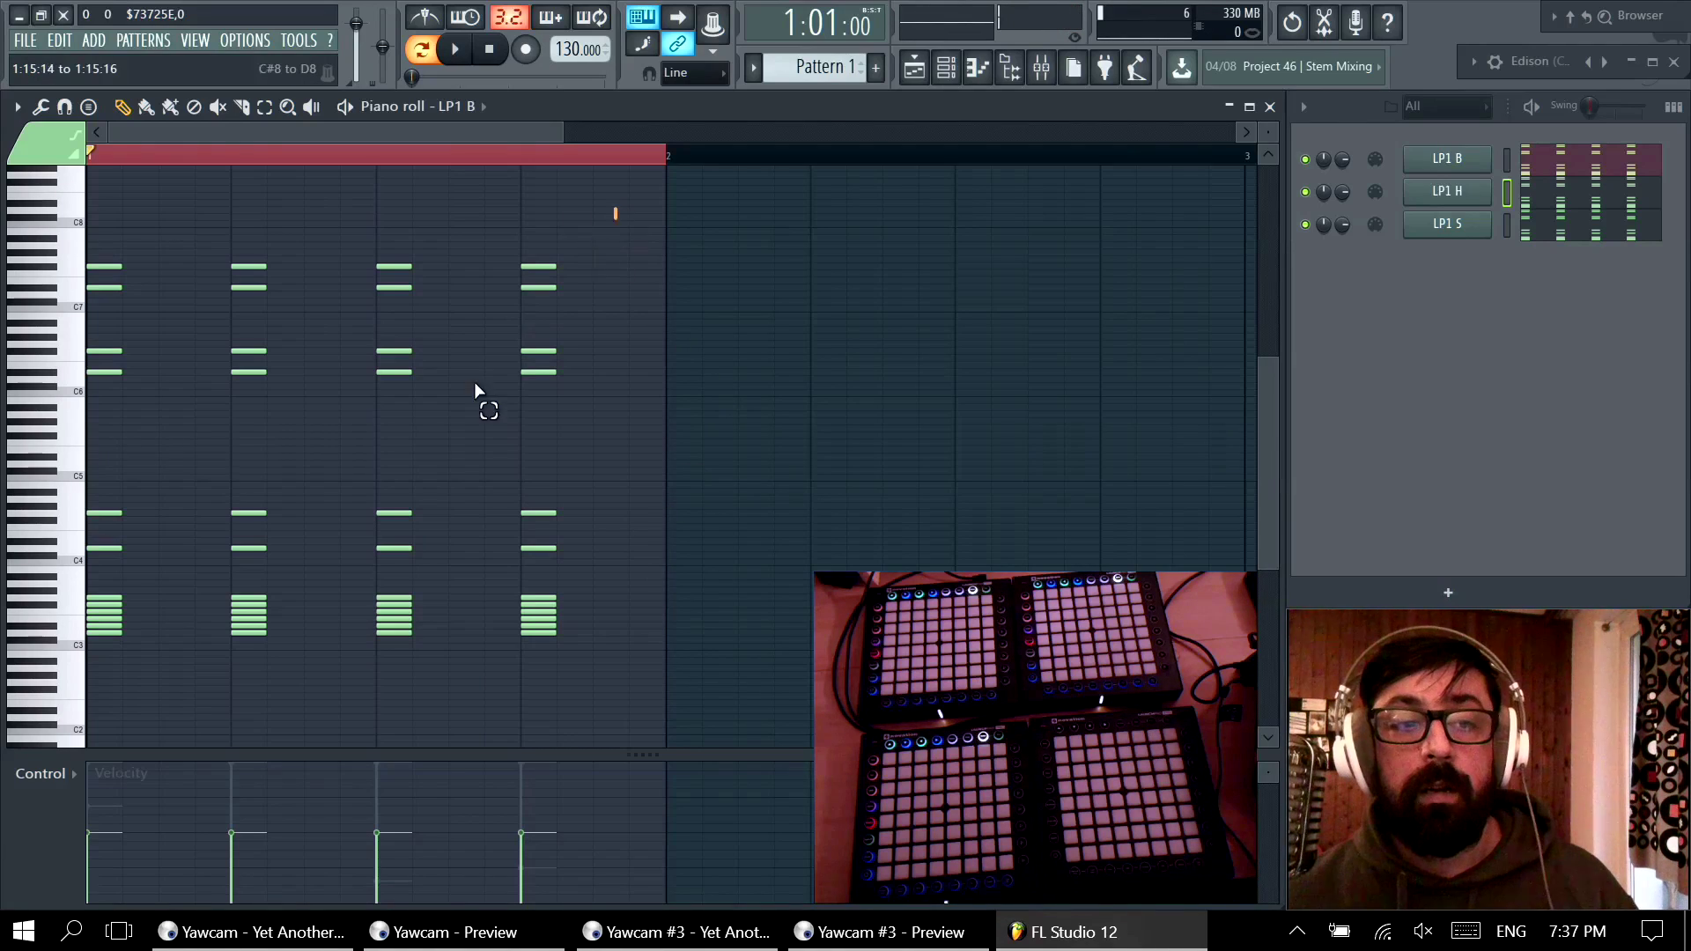
Step: Lengthen all LP1 B notes to one full beat so the four face groups join end to end
key(ctrl+a)
scroll(531, 312, down, 3)
scroll(419, 597, up, 4)
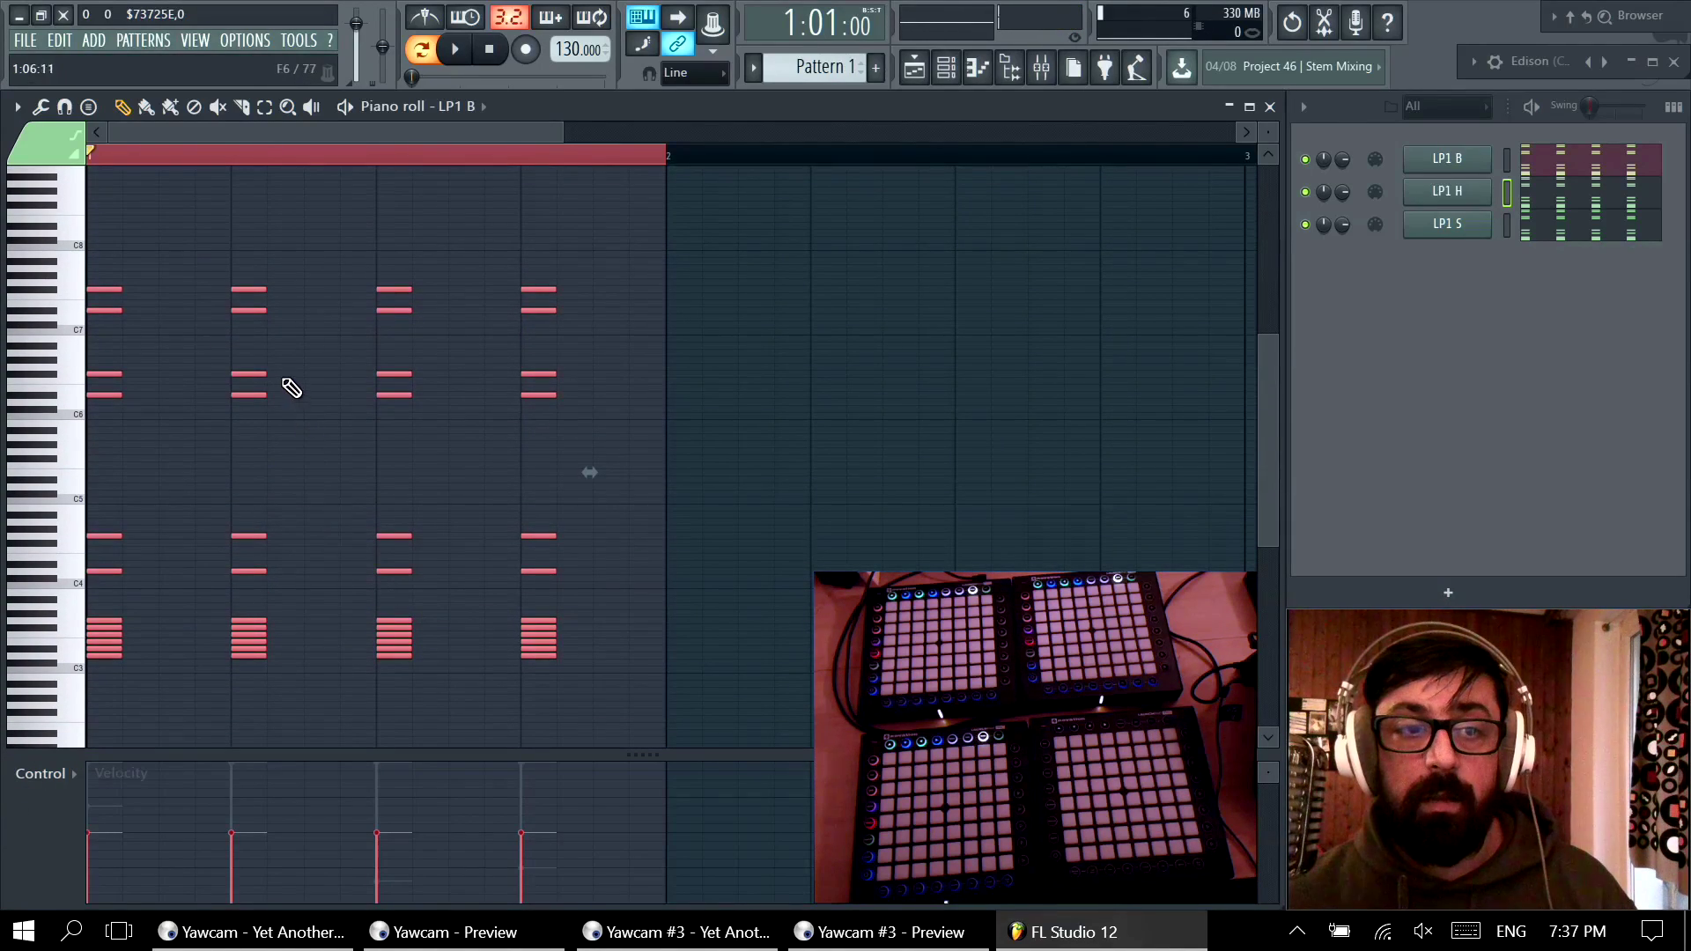
drag(268, 376, 369, 385)
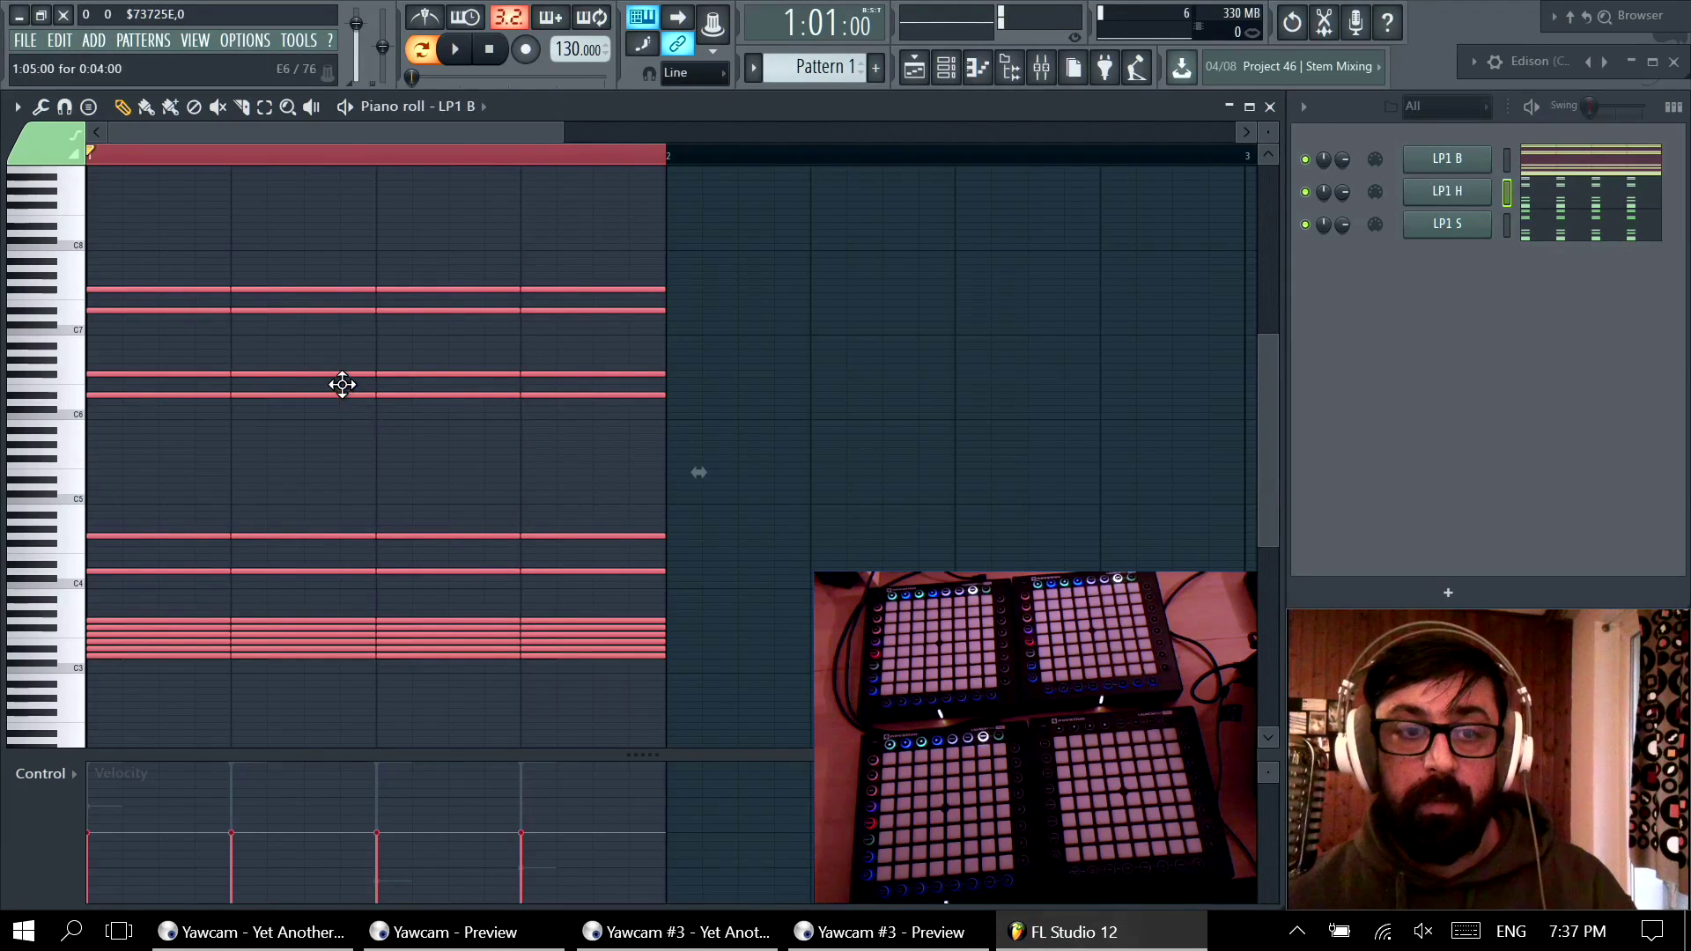
click(381, 460)
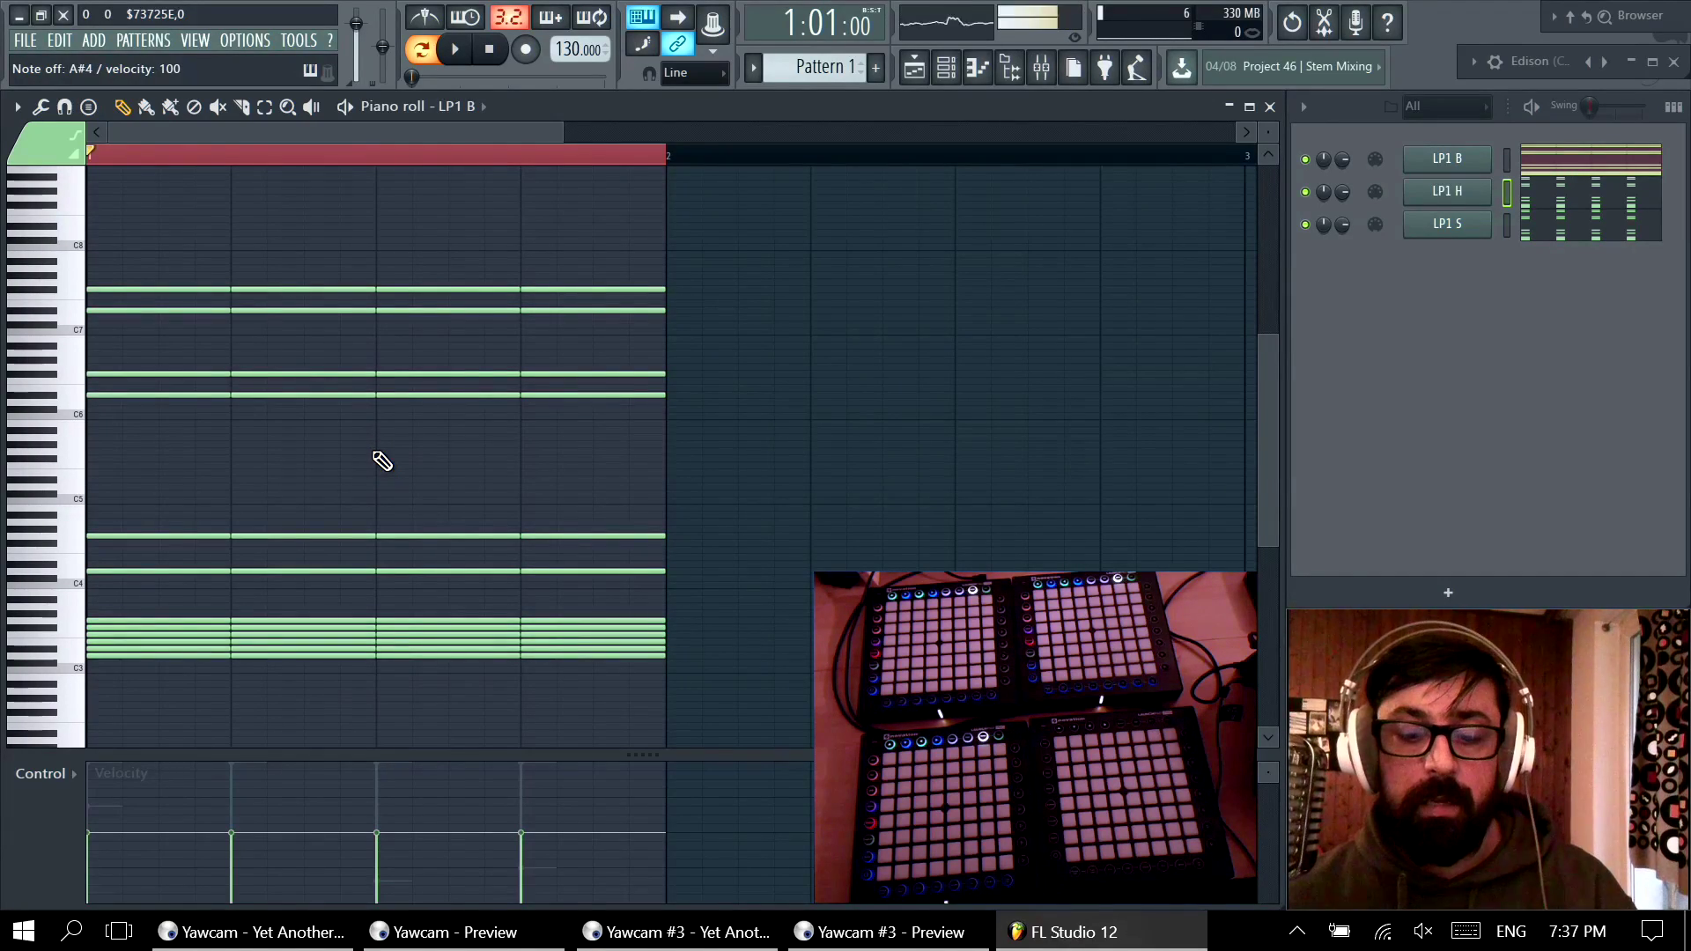
Step: Turn off Typing keyboard to piano and lengthen all LP1 H notes to one full beat
click(264, 40)
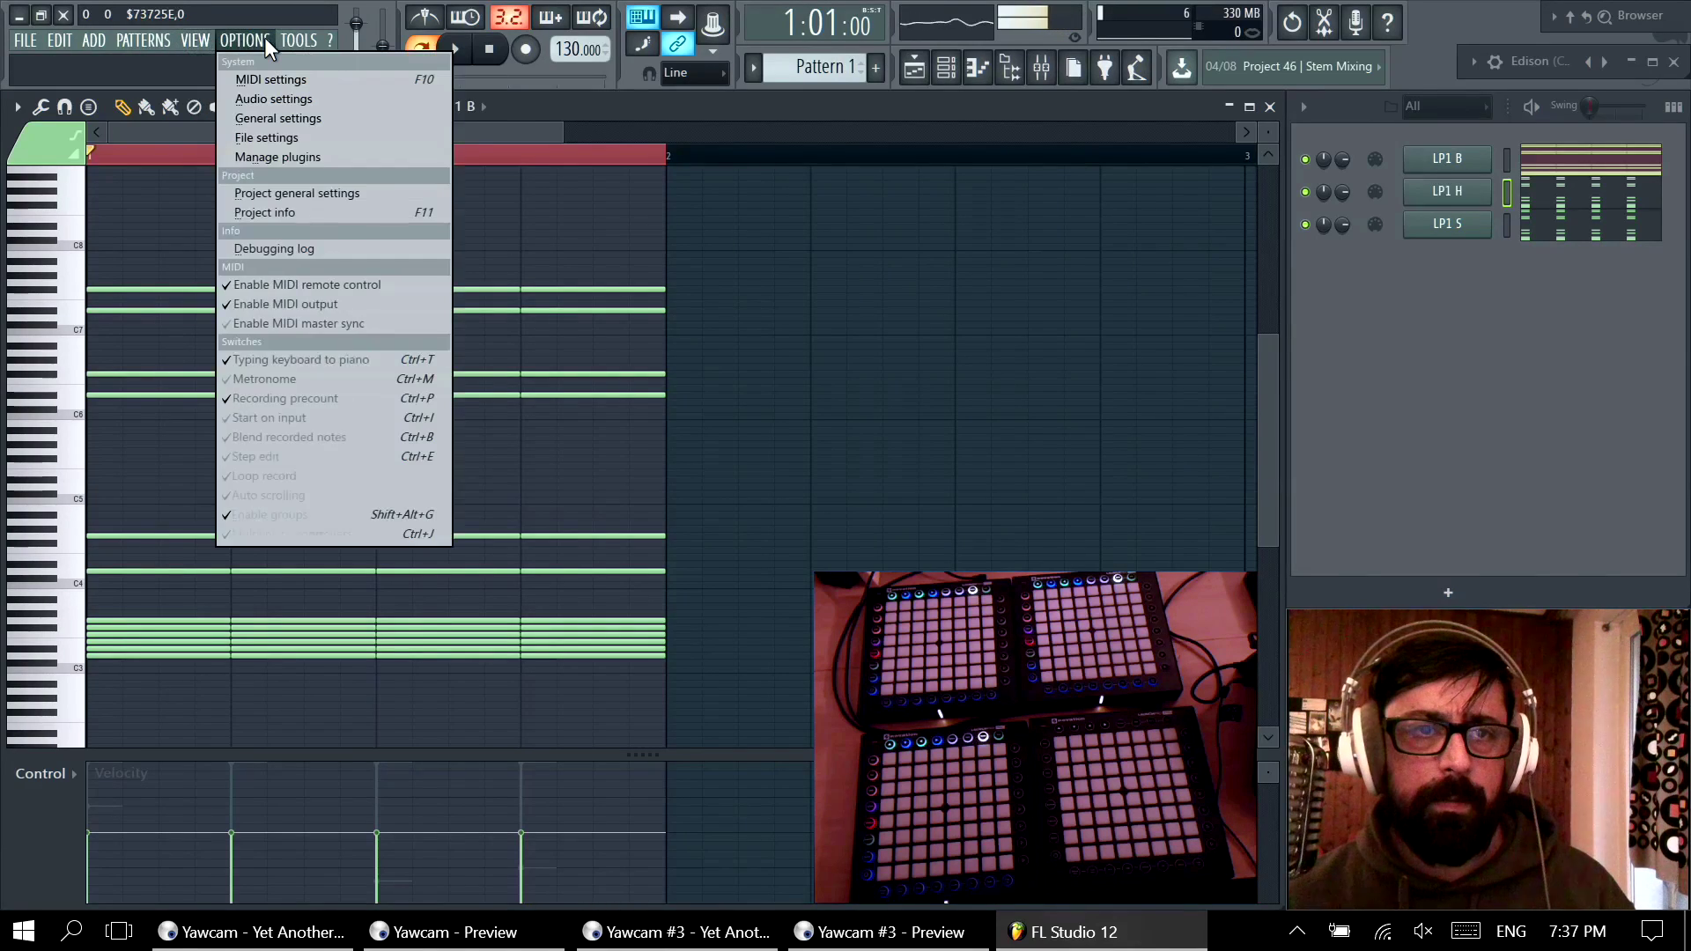
click(308, 359)
key(Down)
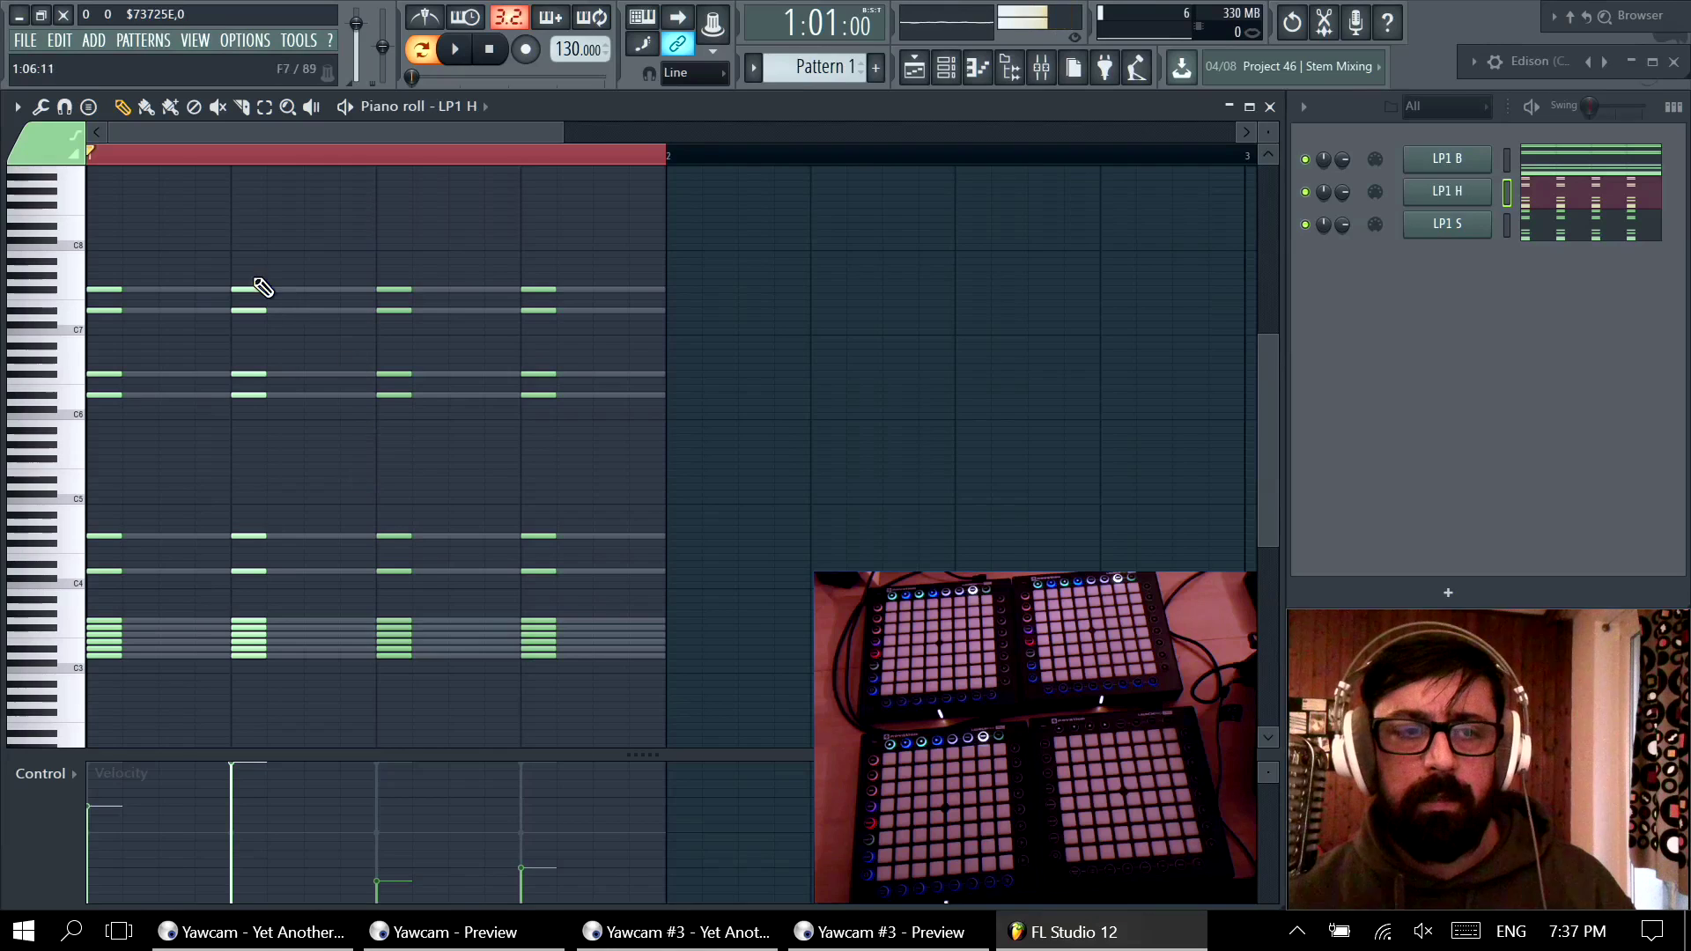
key(ctrl+a)
drag(558, 290, 652, 302)
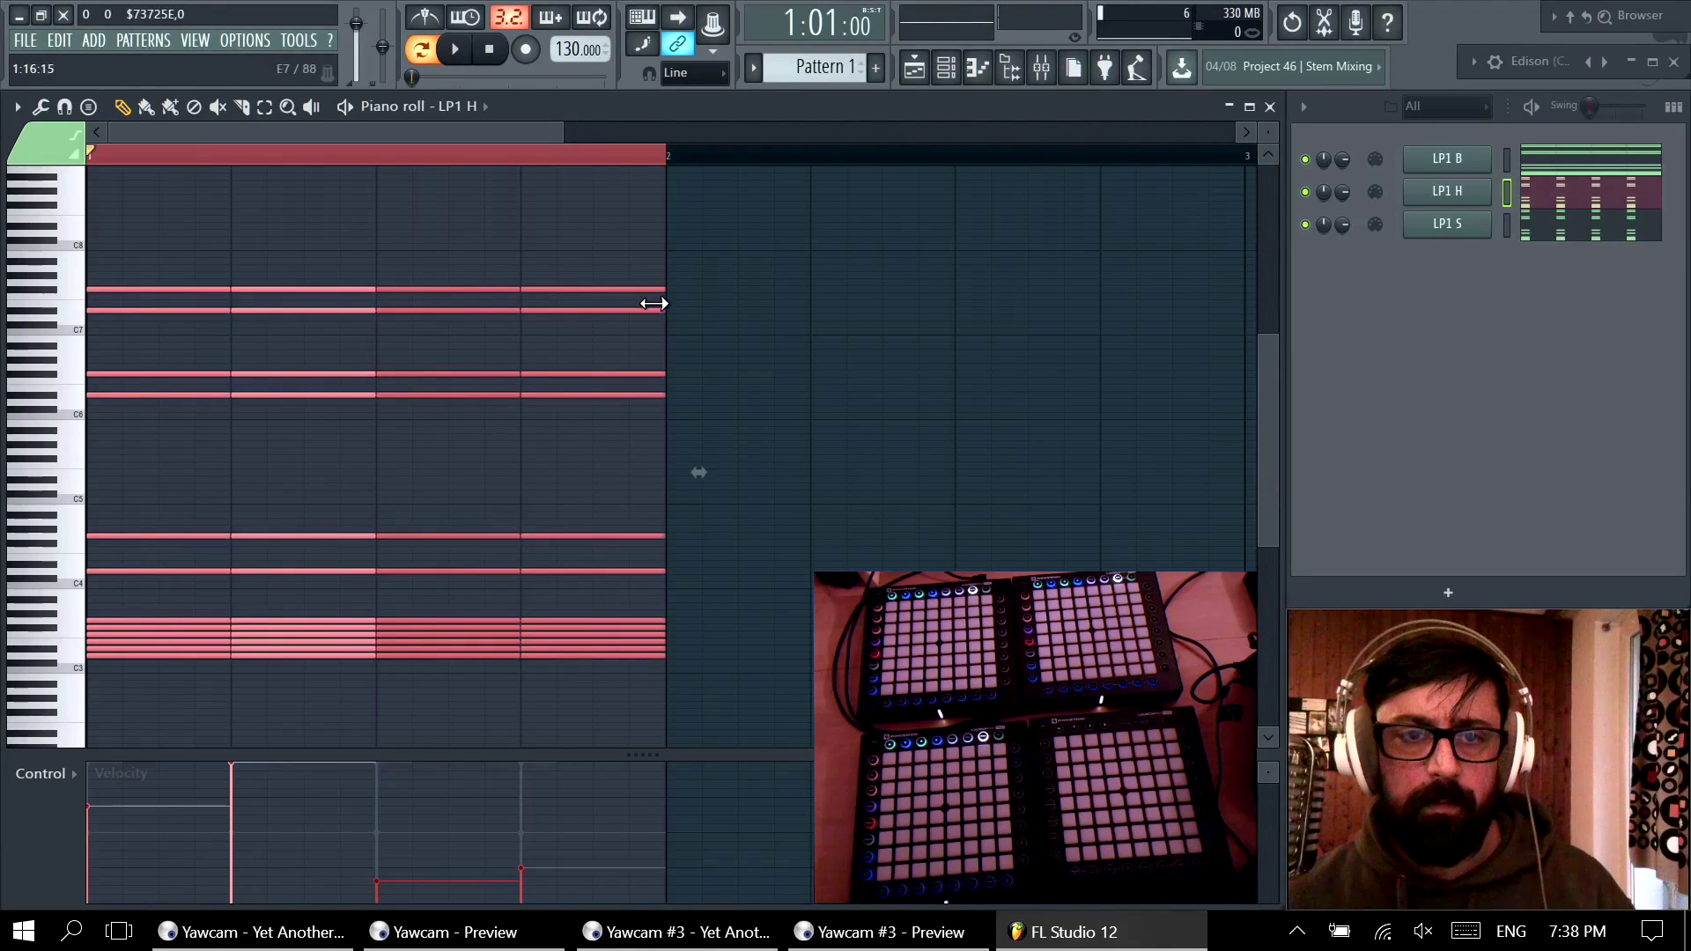
key(ctrl+z)
Step: Lengthen all LP1 S notes to one full beat and deselect them
key(Down)
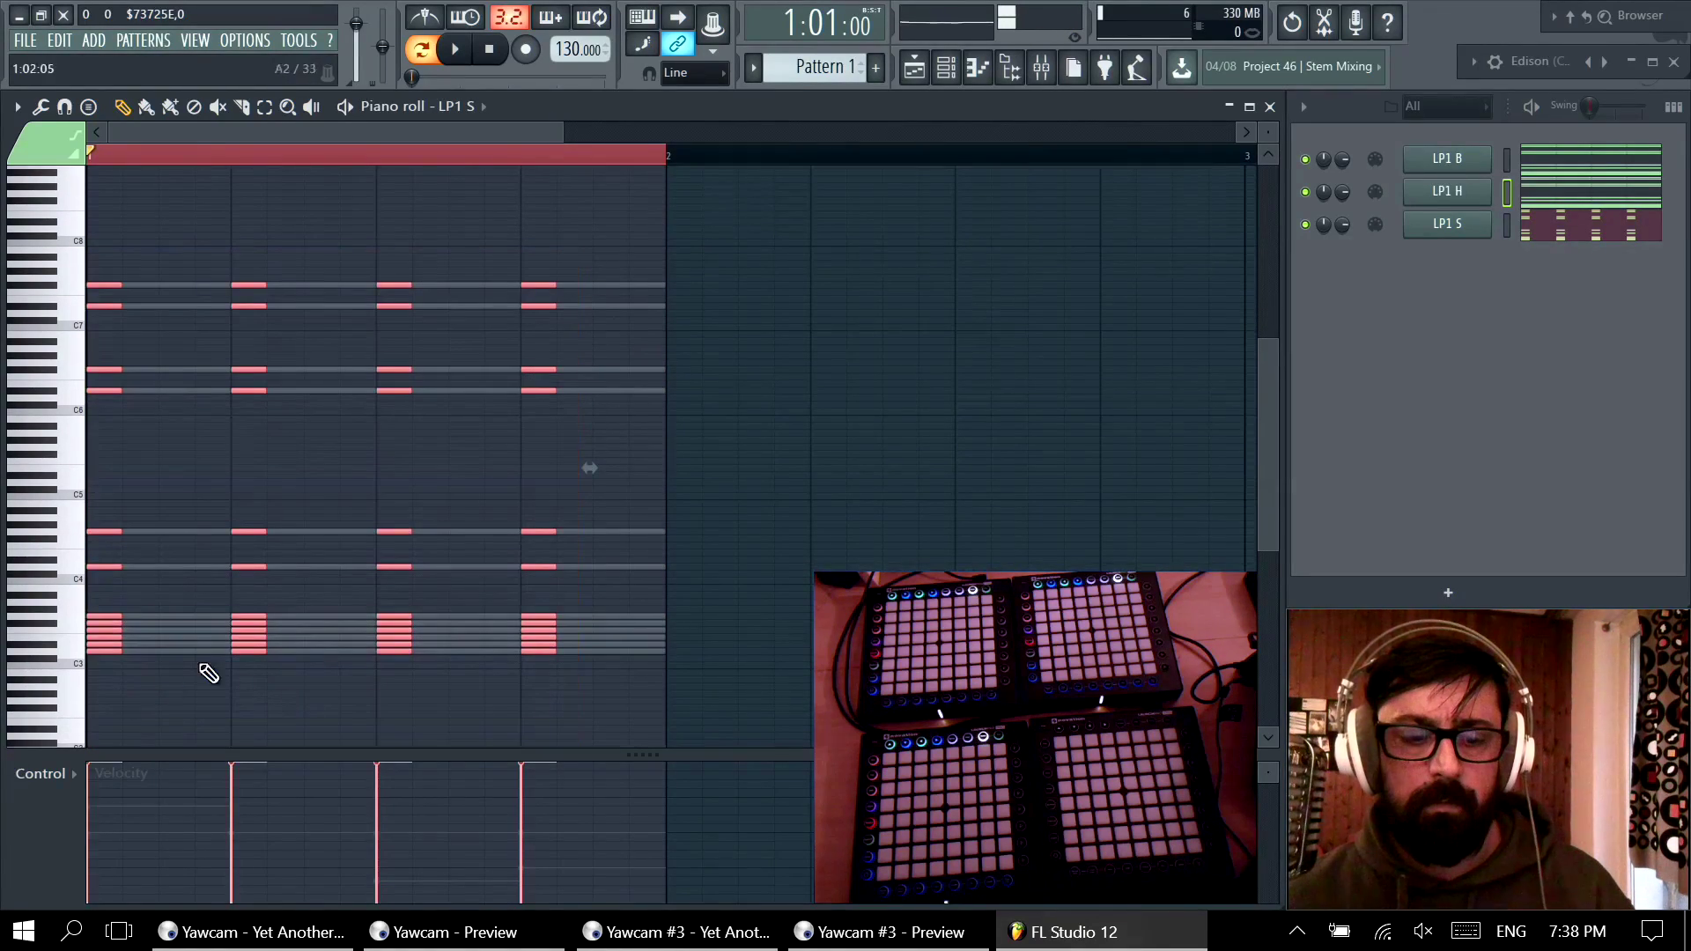
drag(556, 286, 679, 329)
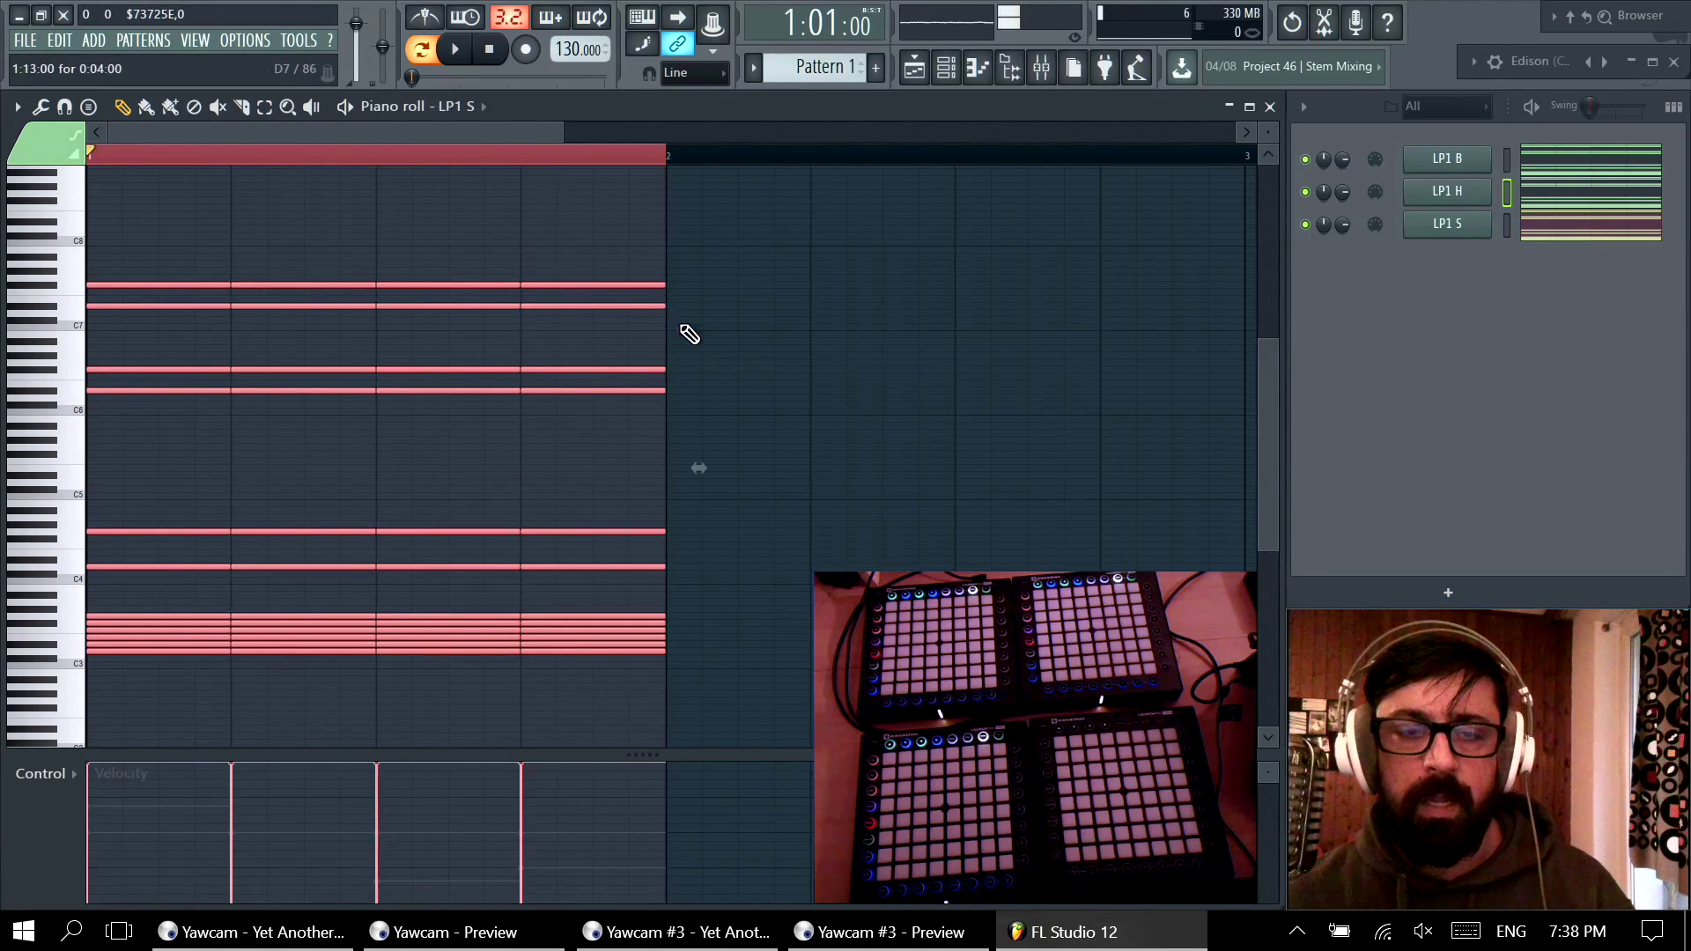
key(ctrl+d)
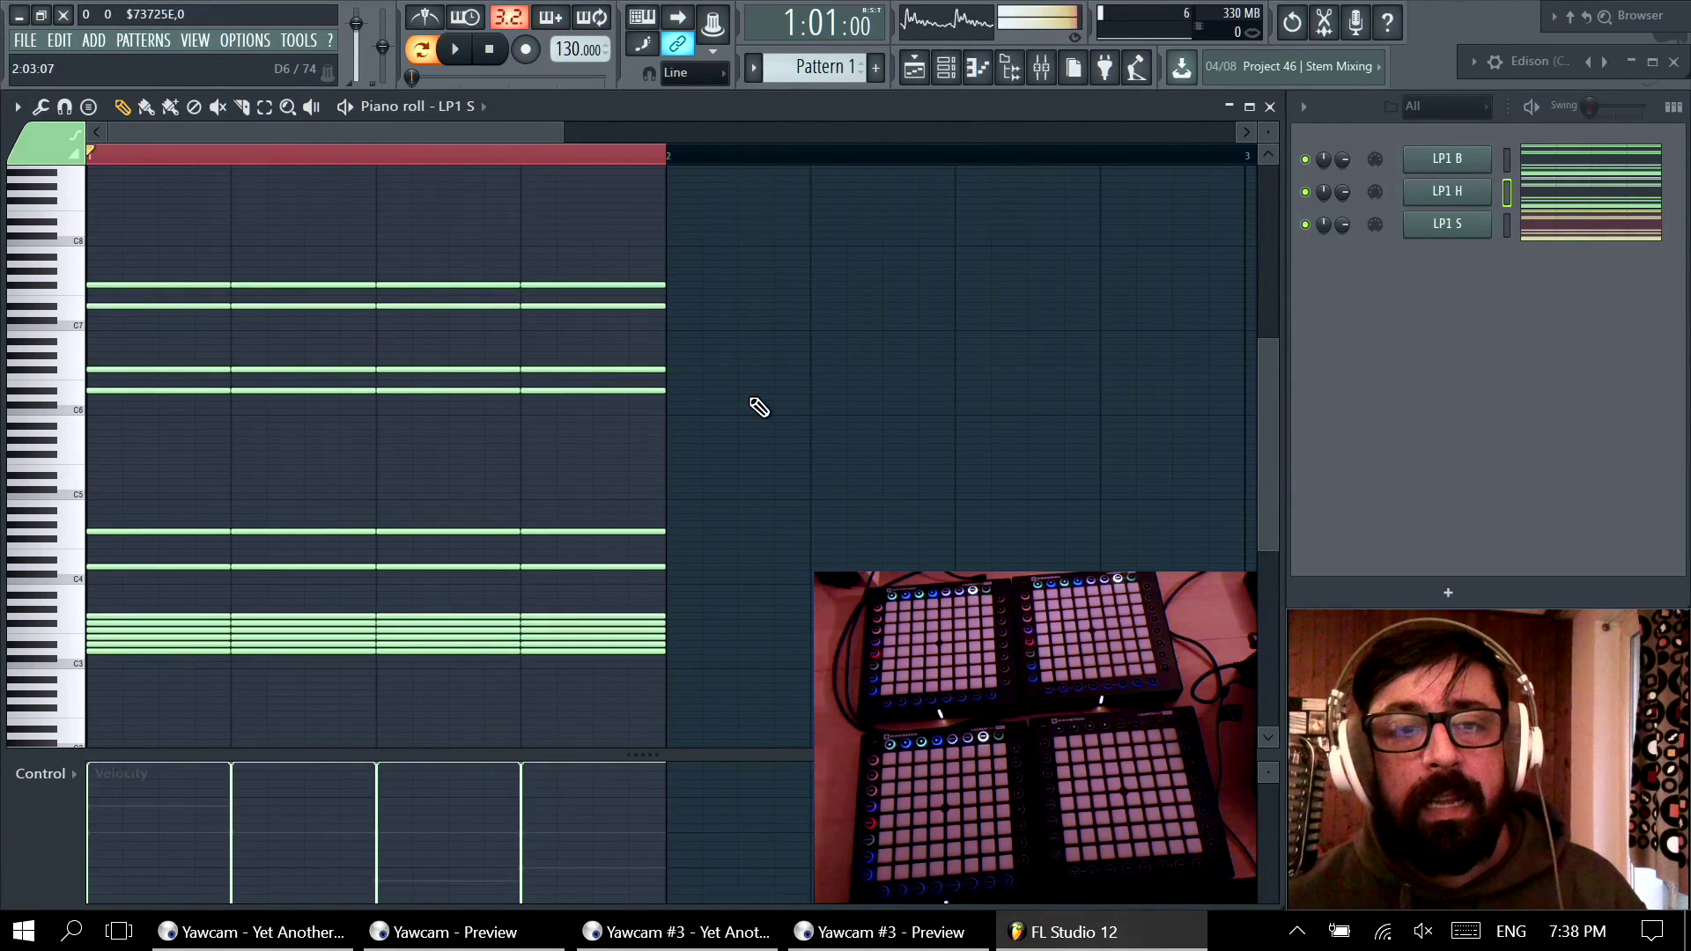
scroll(759, 407, up, 2)
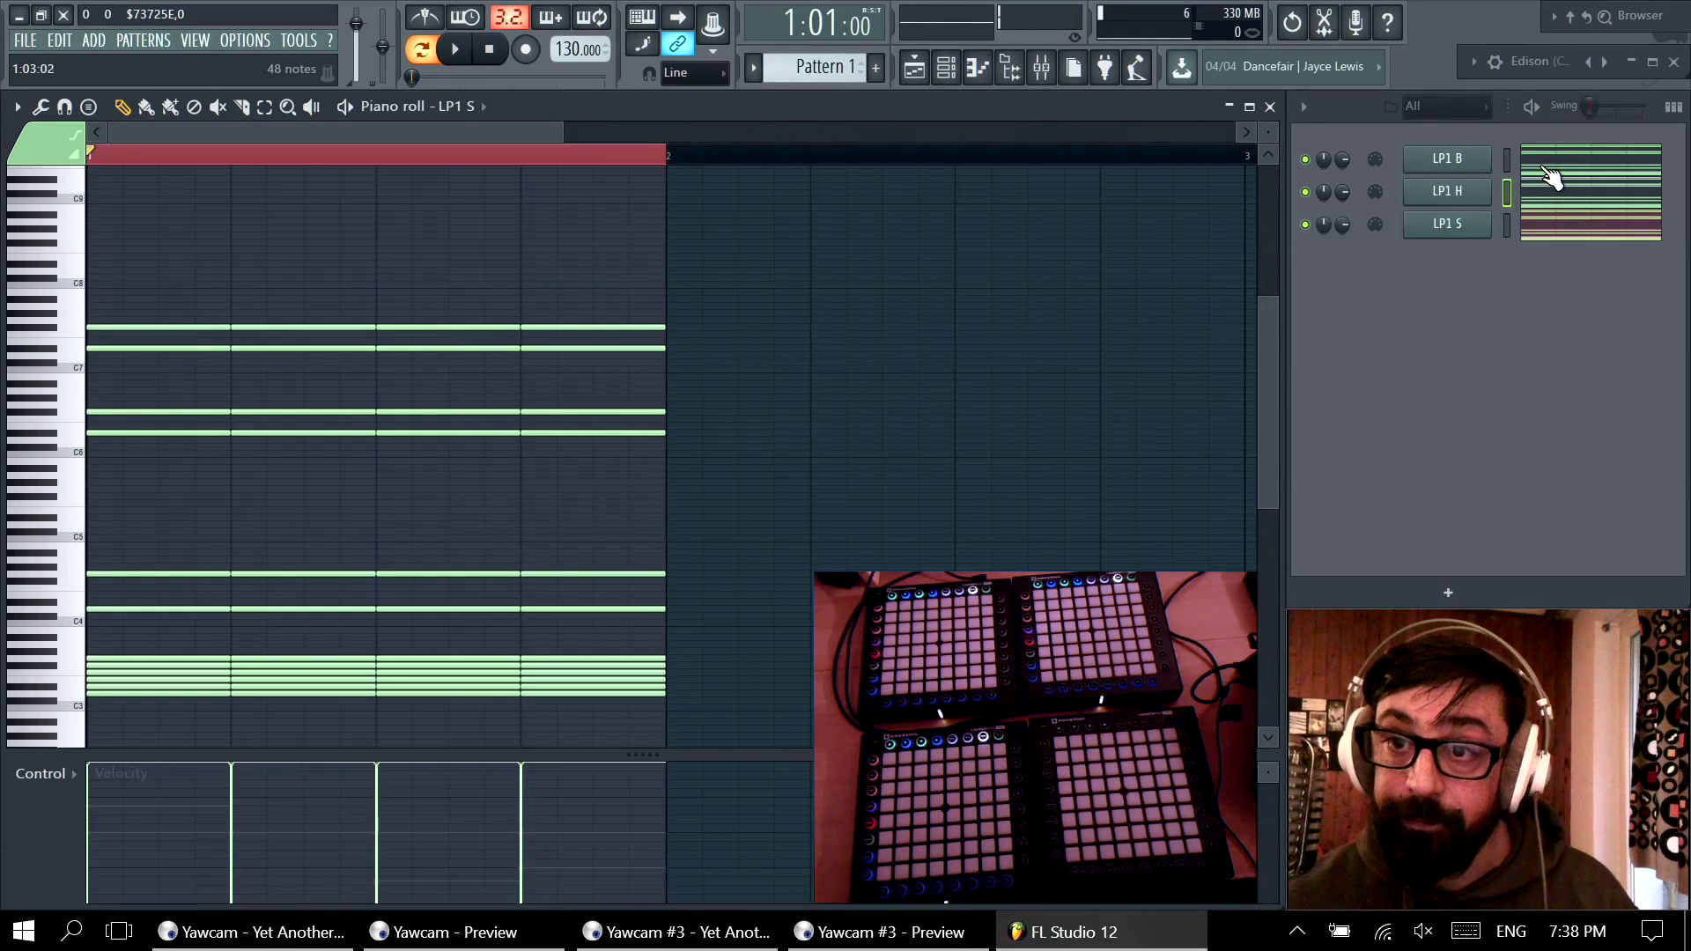
Step: Open the LP1 B piano roll and preview the continuous four-colour face pattern in a loop
click(1563, 165)
scroll(821, 427, down, 1)
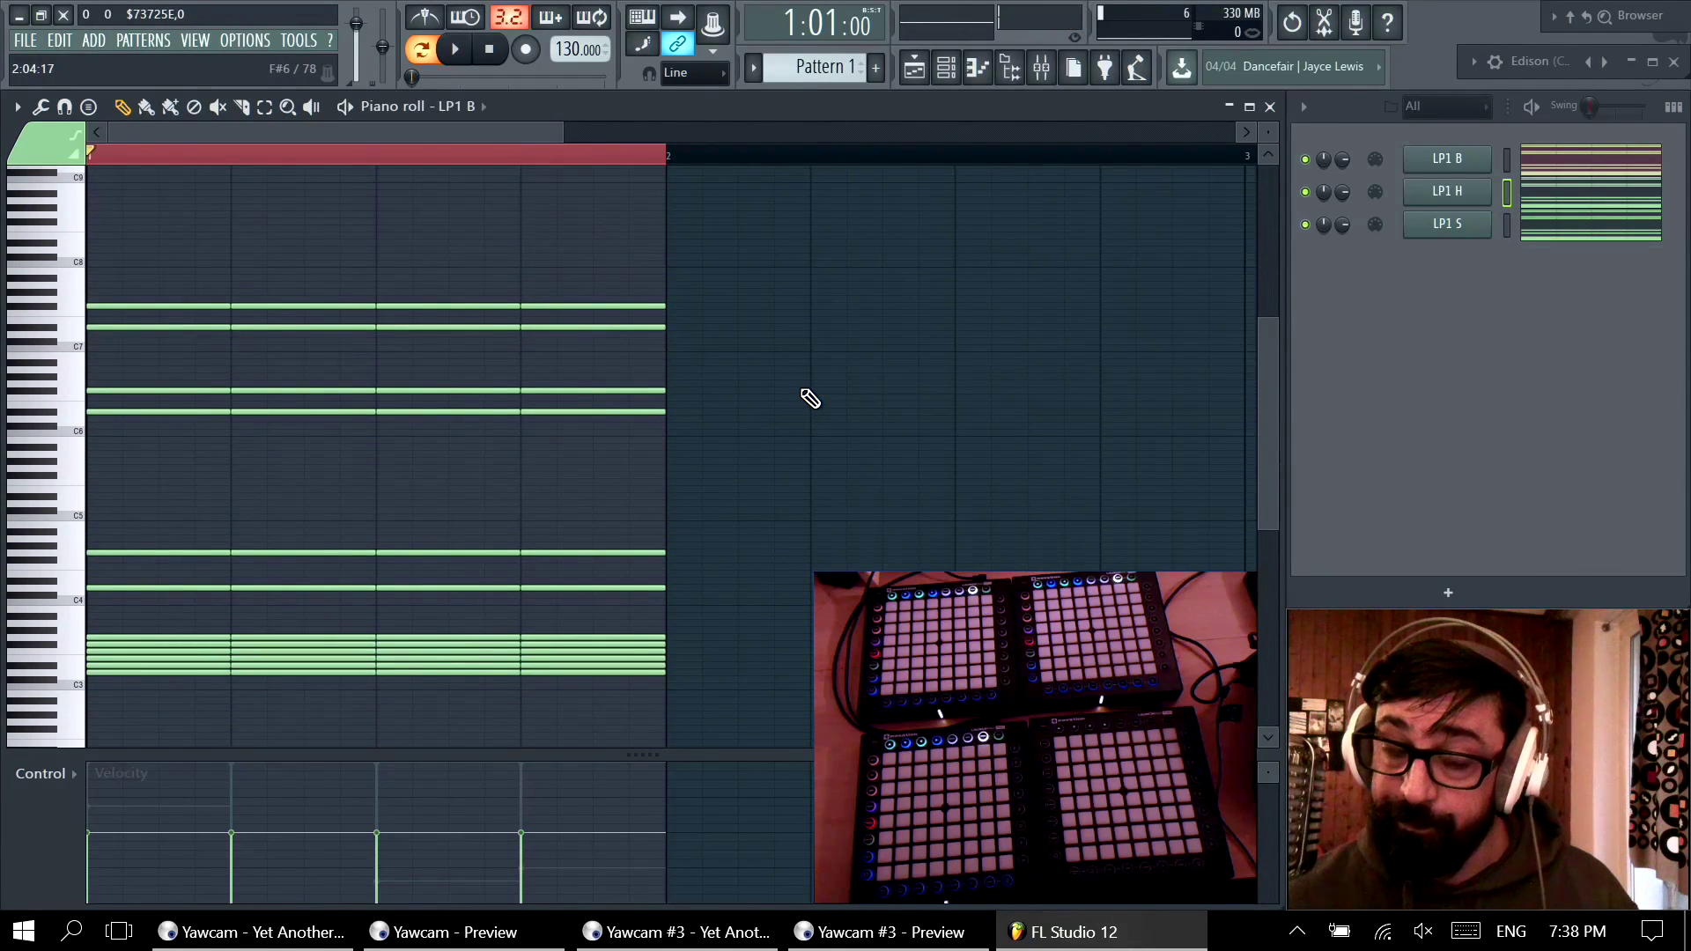
key(space)
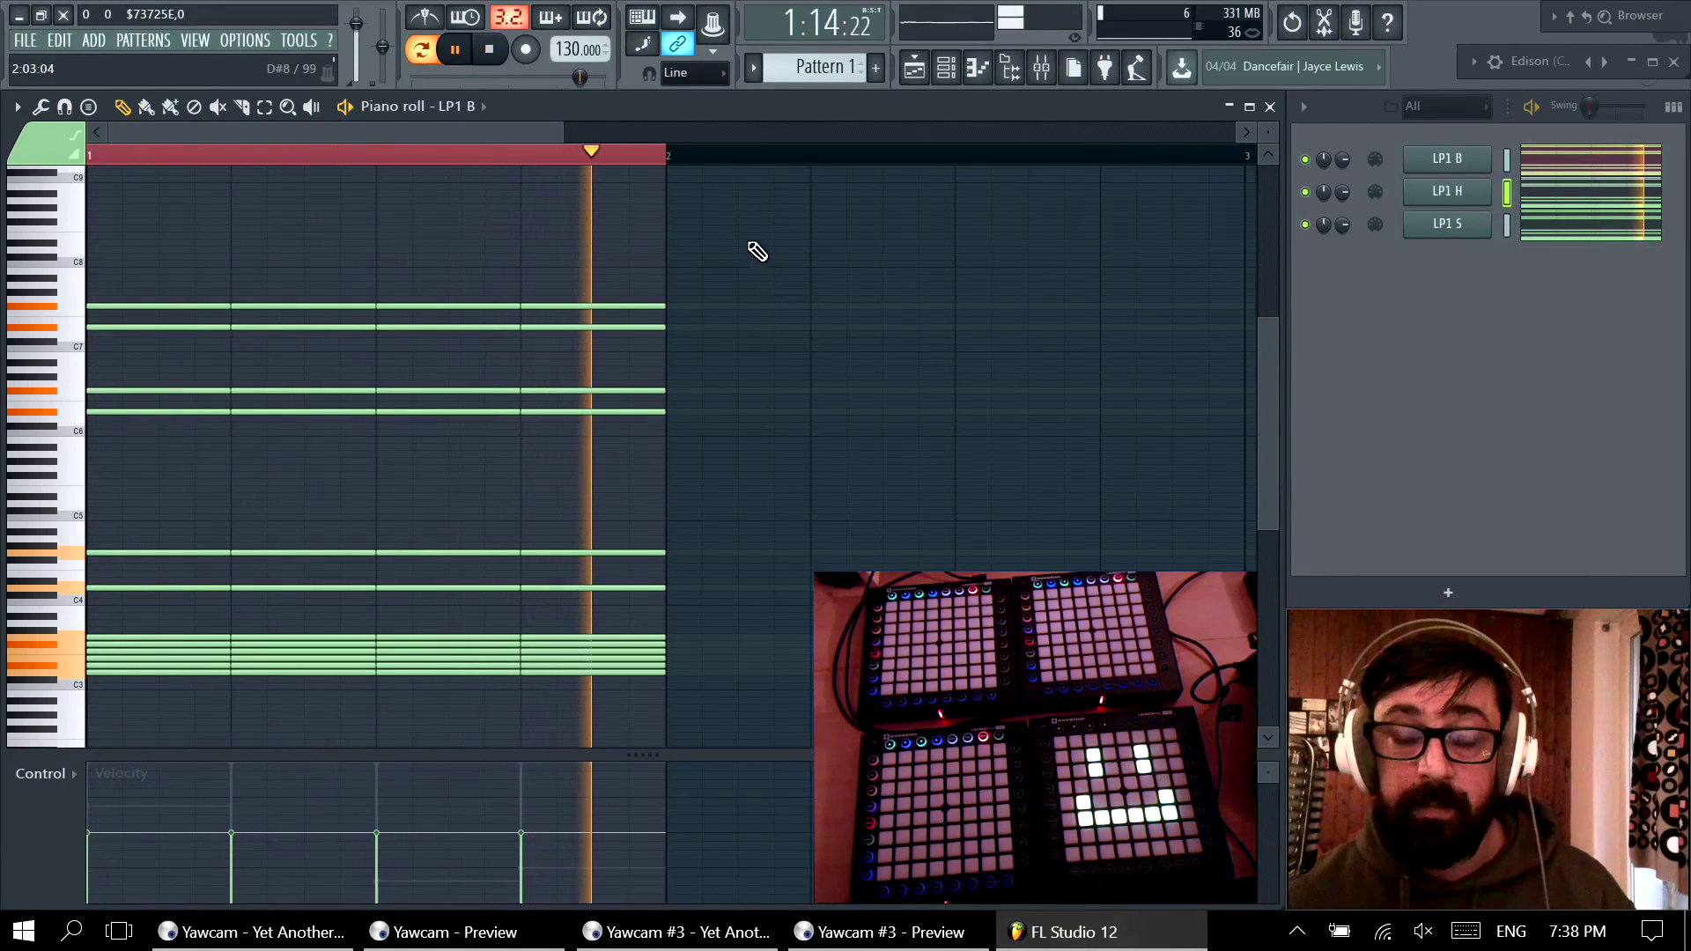
key(space)
Step: Delete the second, third and fourth face groups in LP1 B and chop the first group into eight slices with the Default pattern
drag(766, 227, 290, 735)
click(326, 698)
drag(322, 229, 96, 752)
scroll(338, 718, up, 1)
scroll(337, 718, down, 1)
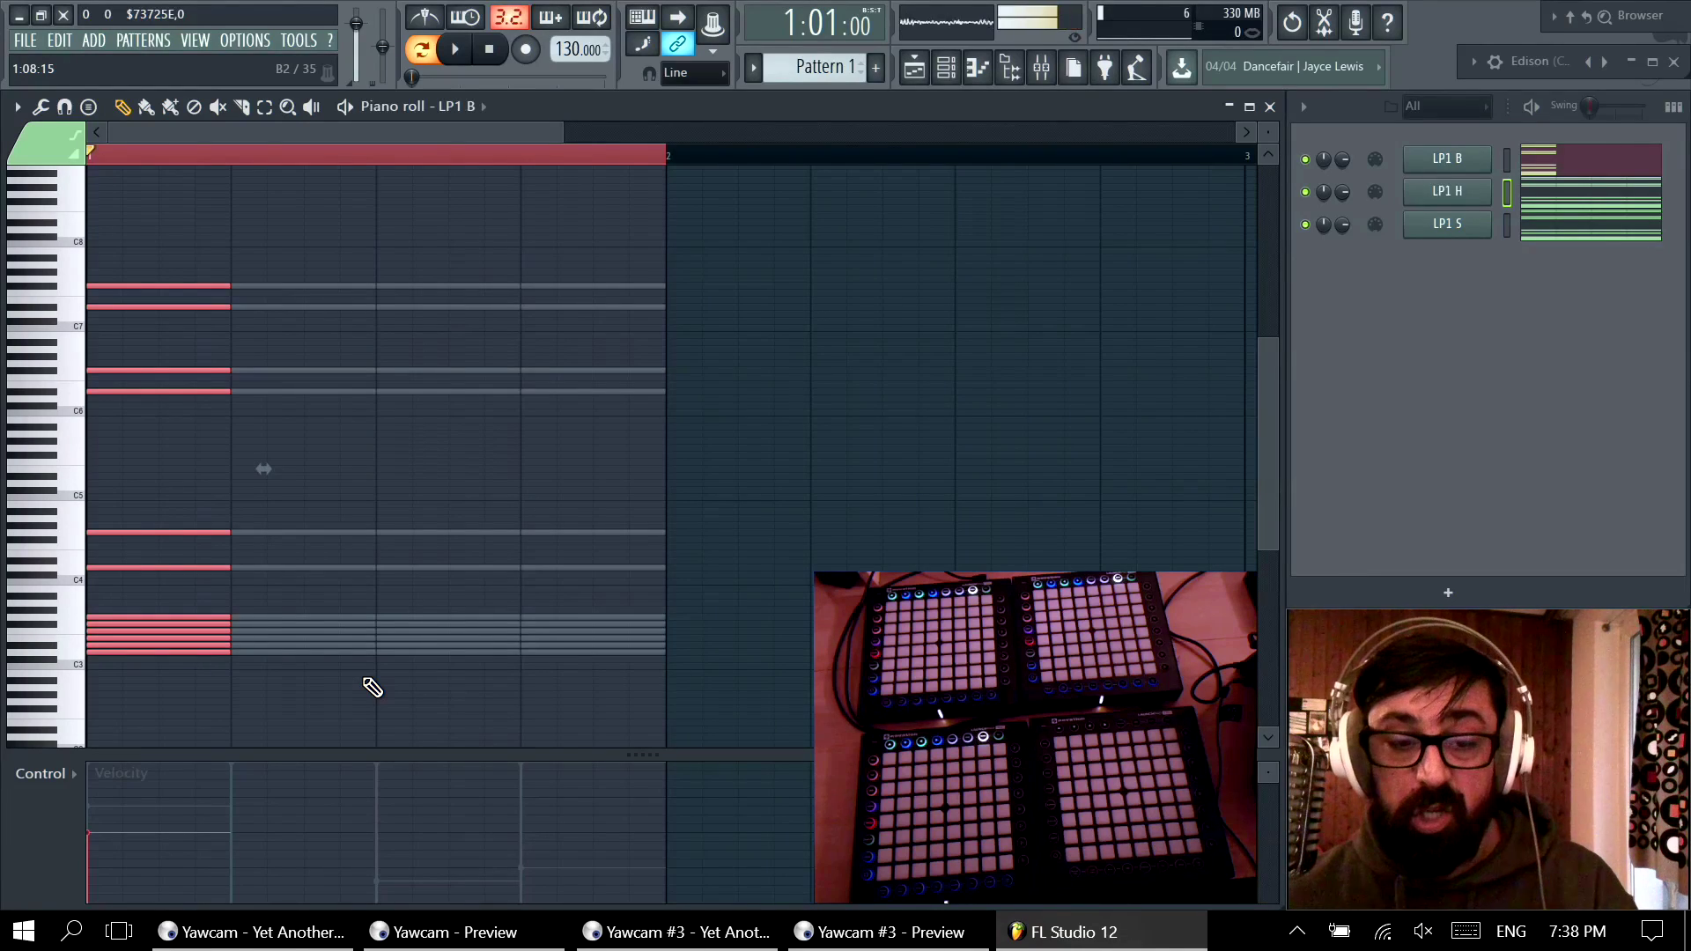
key(ctrl+u)
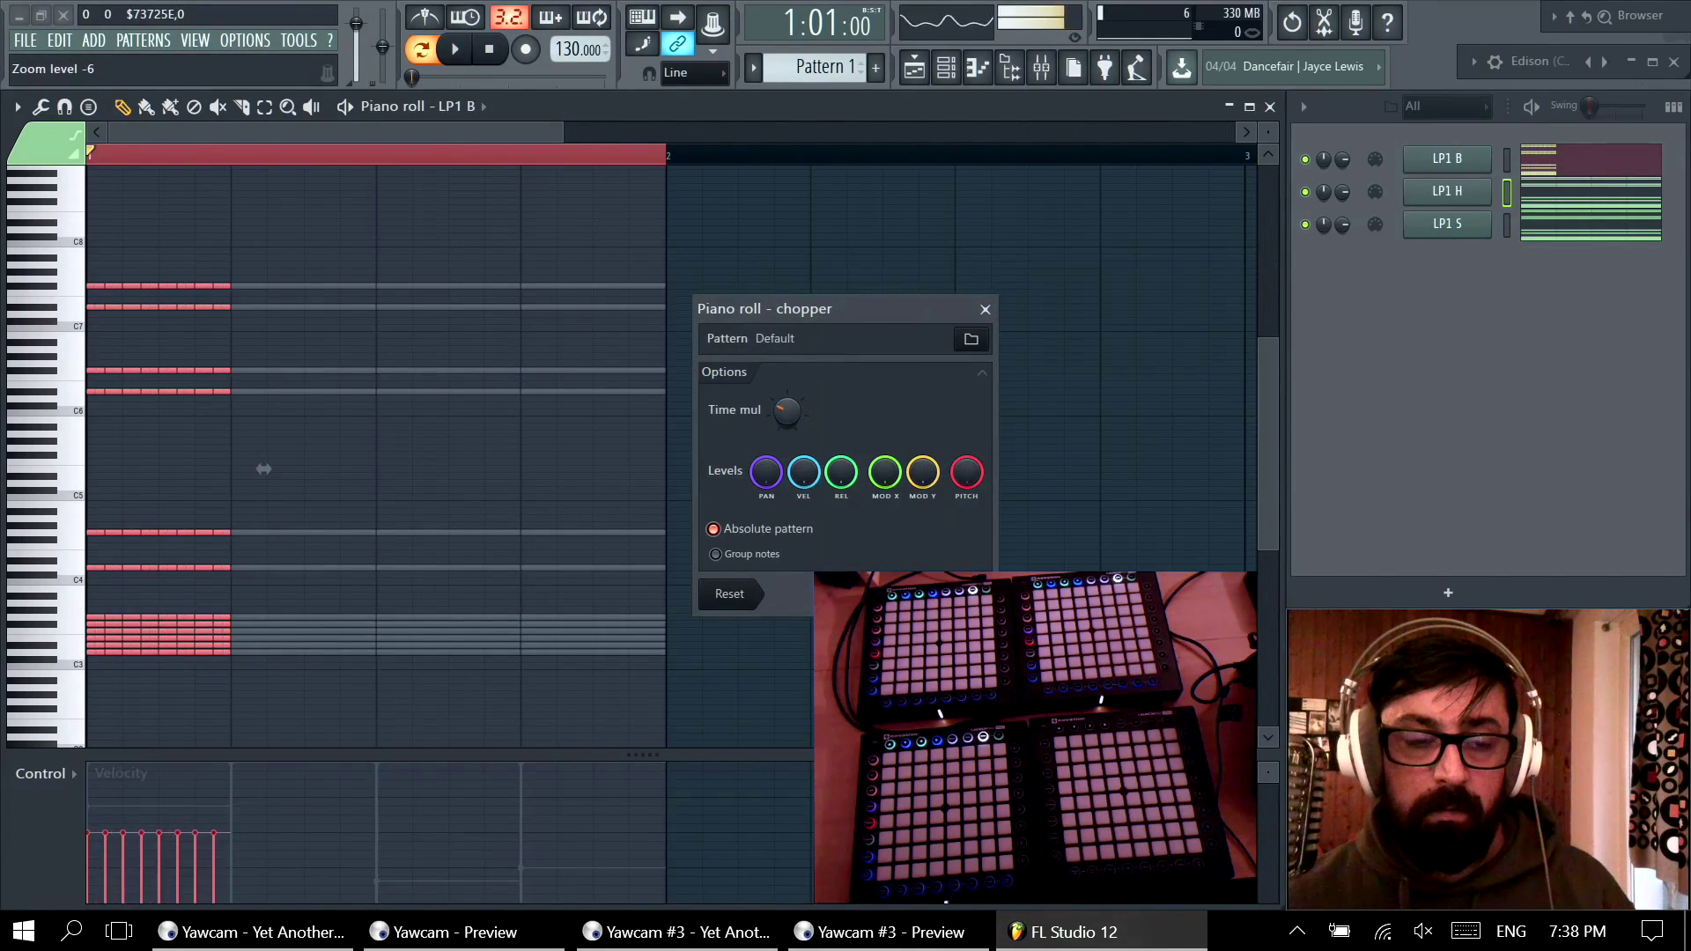
drag(876, 309, 861, 207)
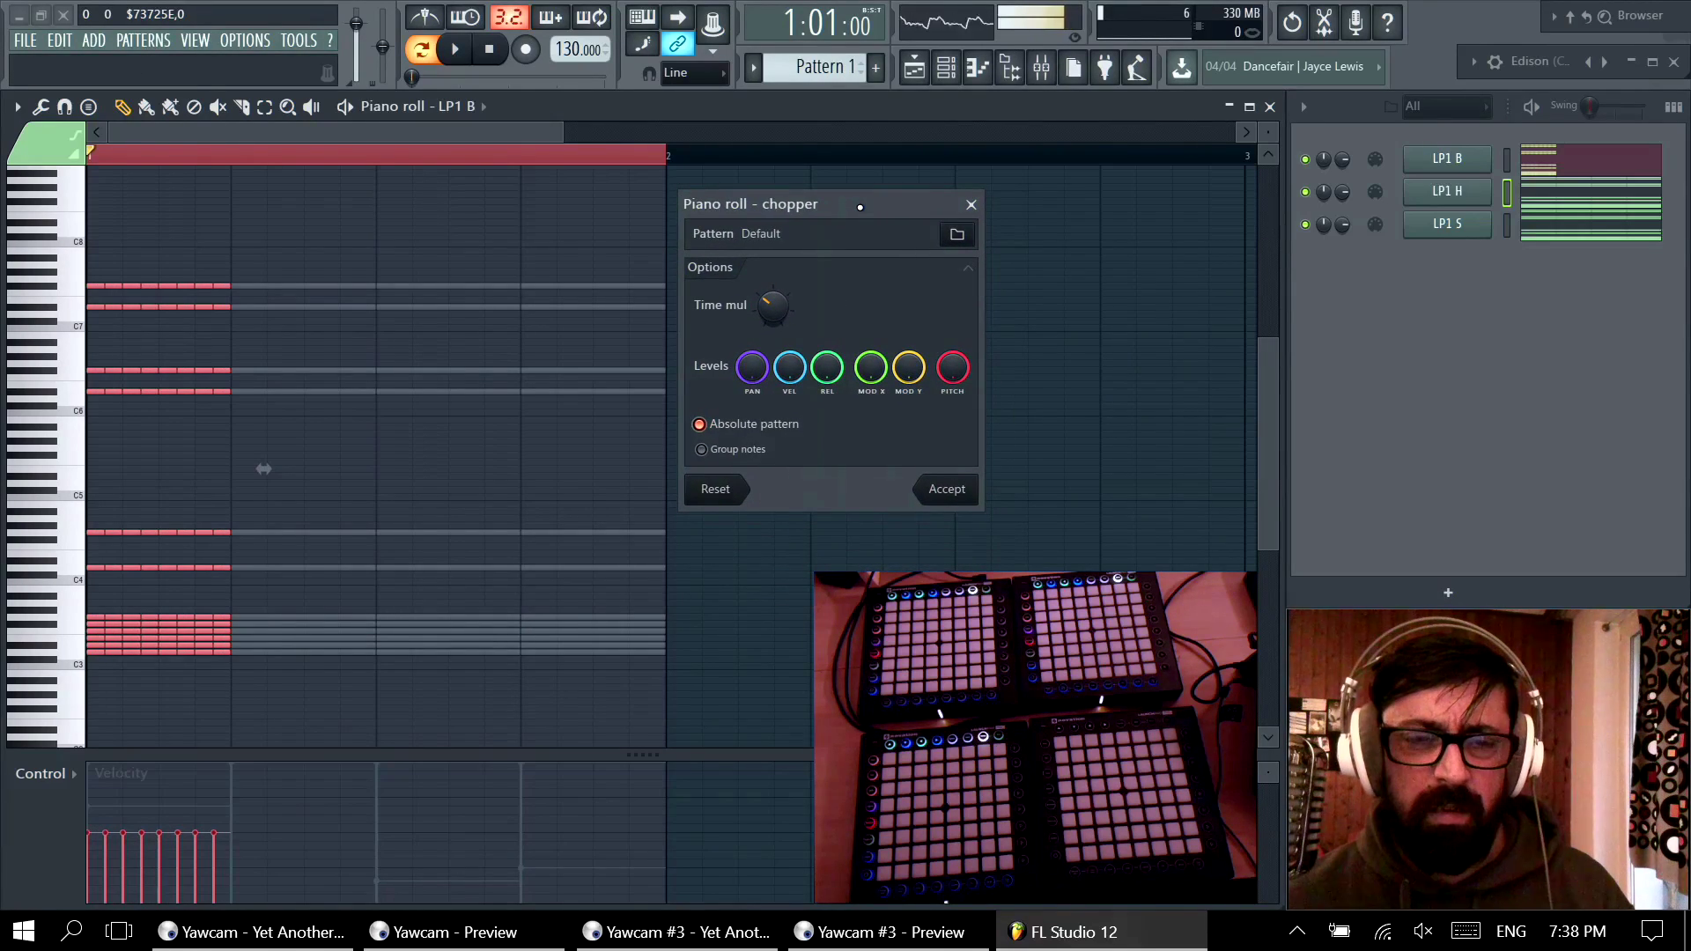
click(962, 494)
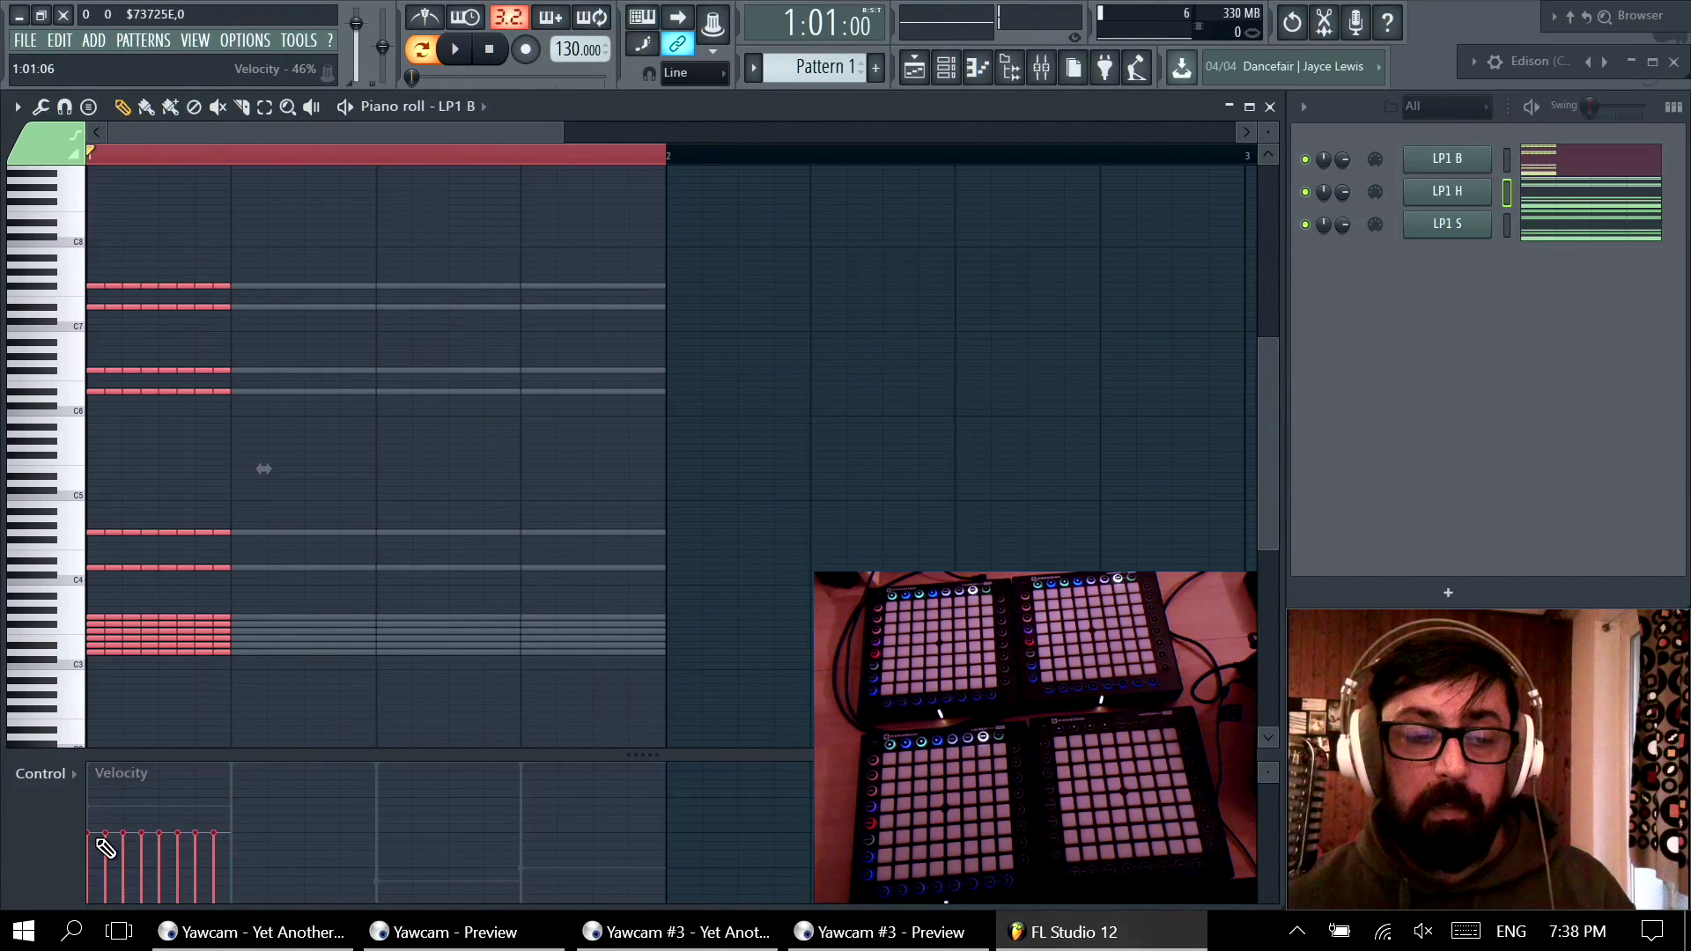
Step: Ramp the chopped LP1 B slices' velocities down to about 5% and repeat that group across the remaining three beats
drag(178, 883, 223, 902)
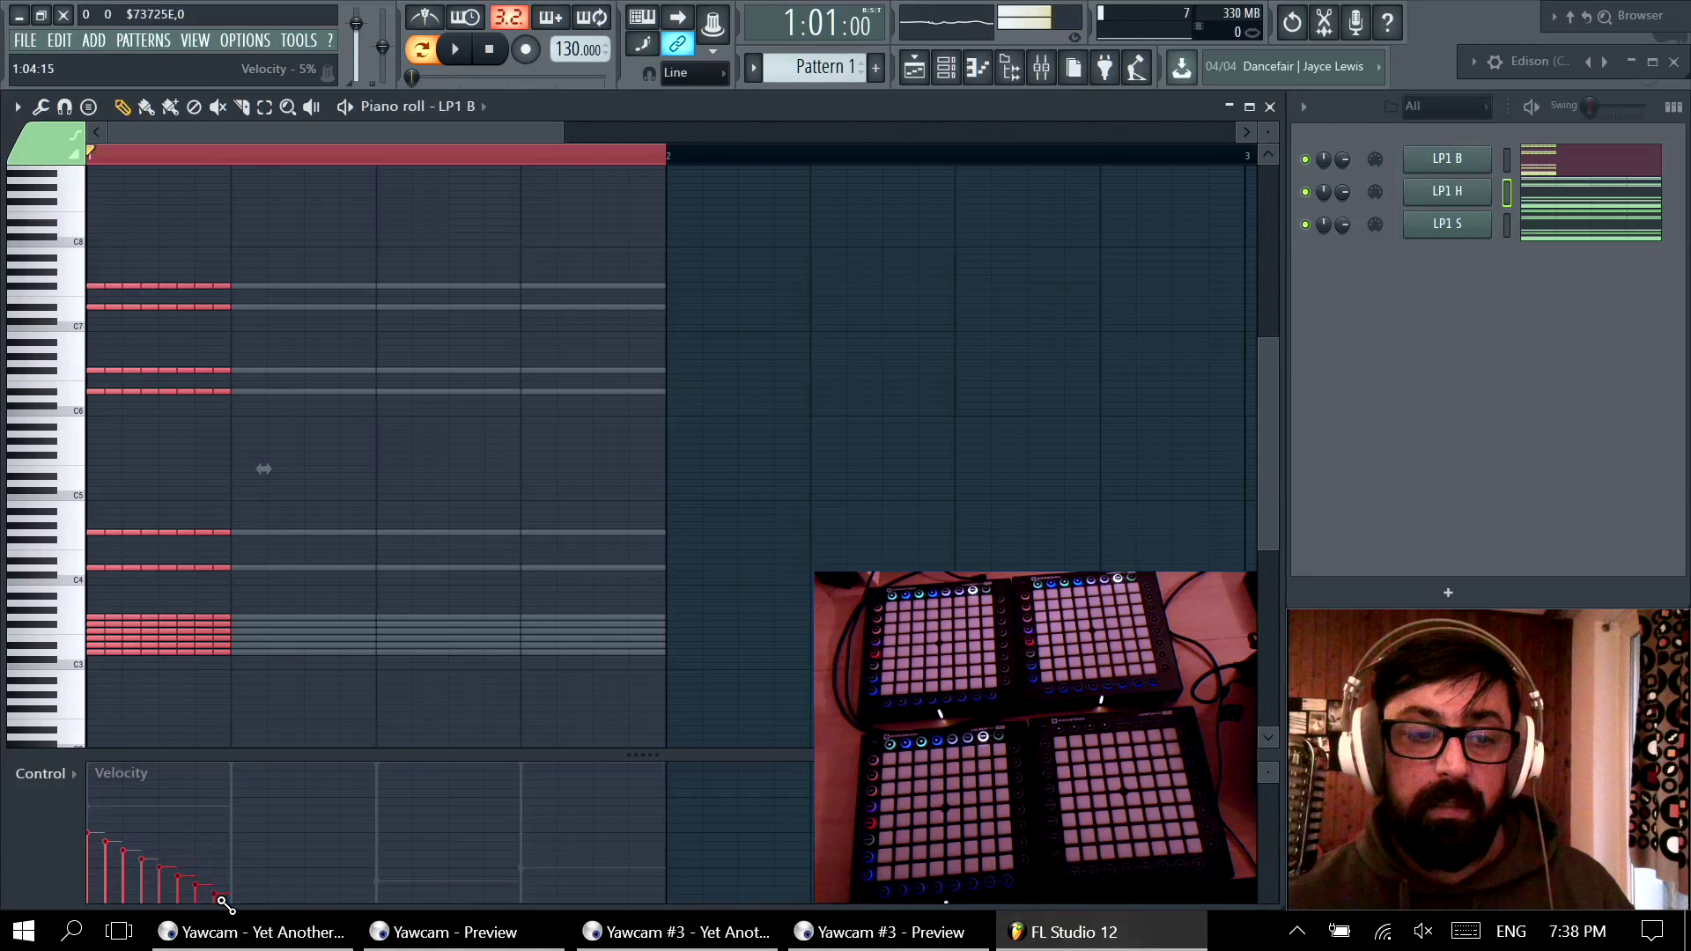
click(343, 717)
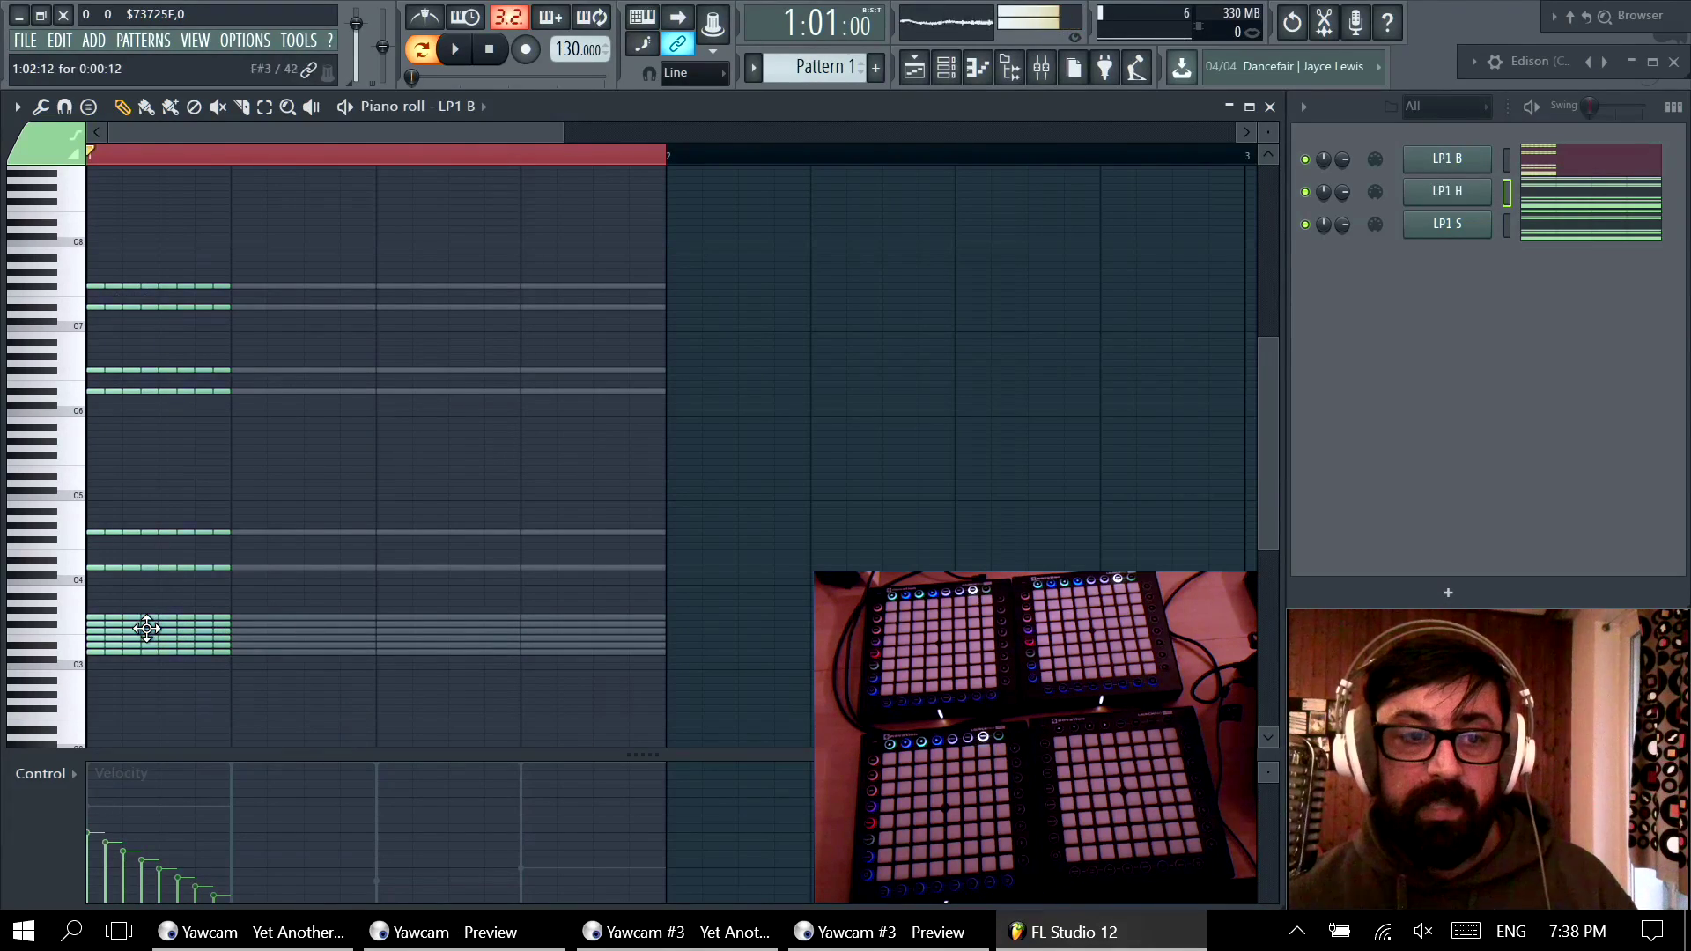
key(ctrl+a)
drag(147, 628, 565, 640)
click(741, 511)
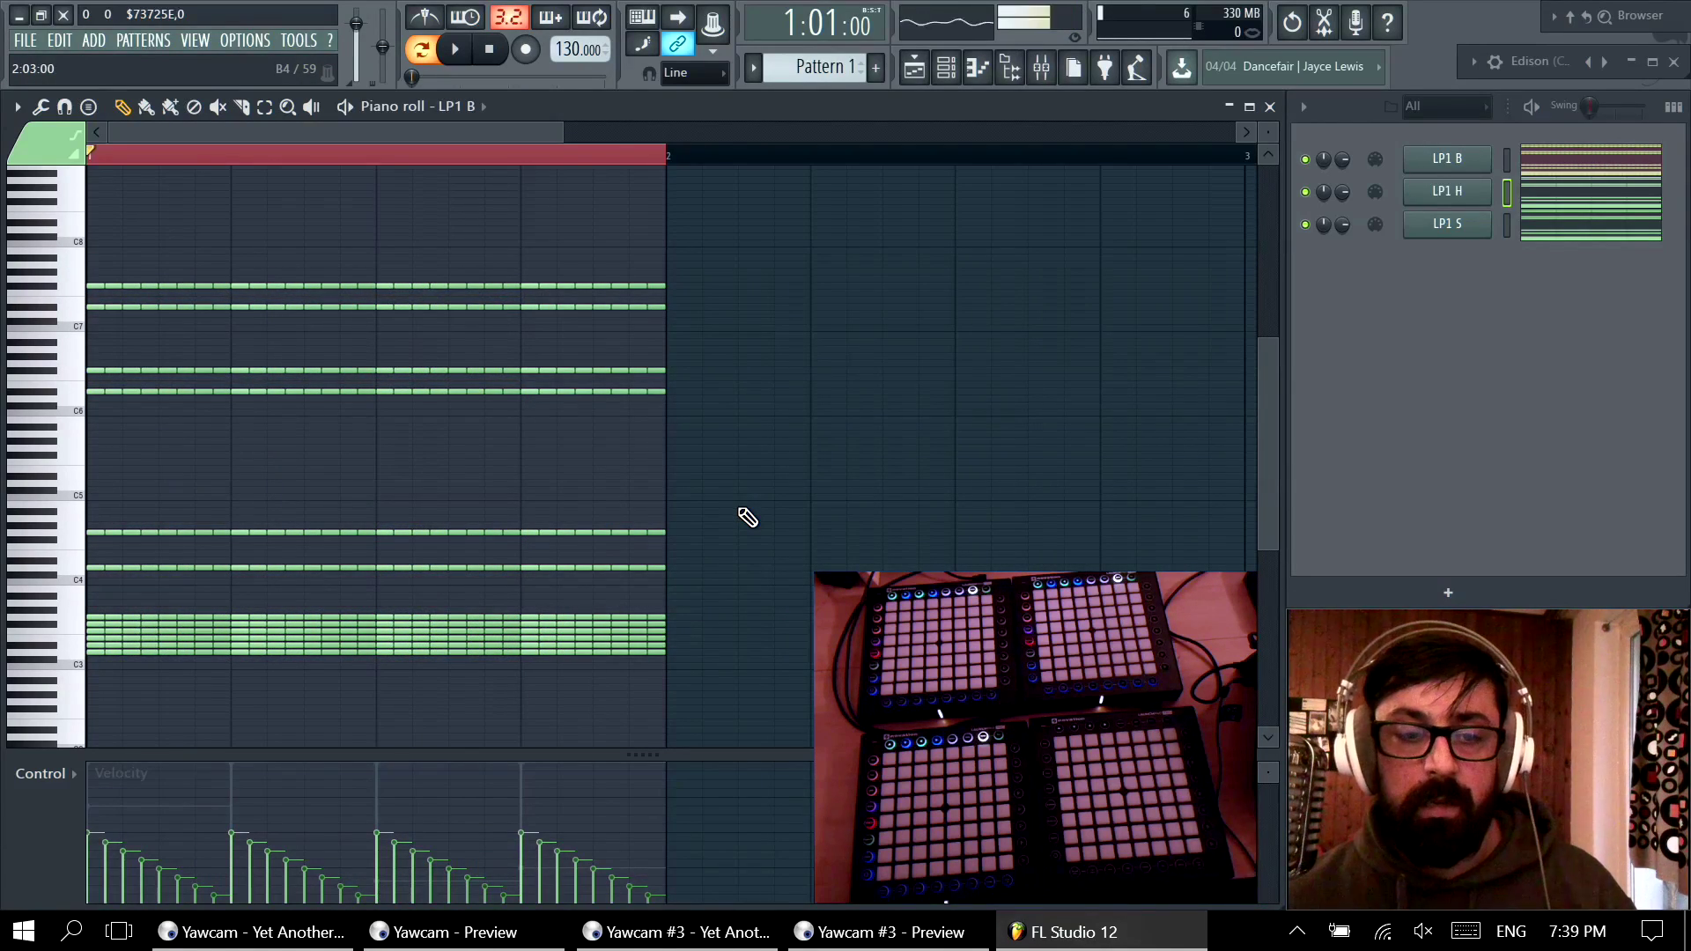
Step: Preview the repeating brightness fade of the LP1 B slices in the looped pattern and stop playback
key(space)
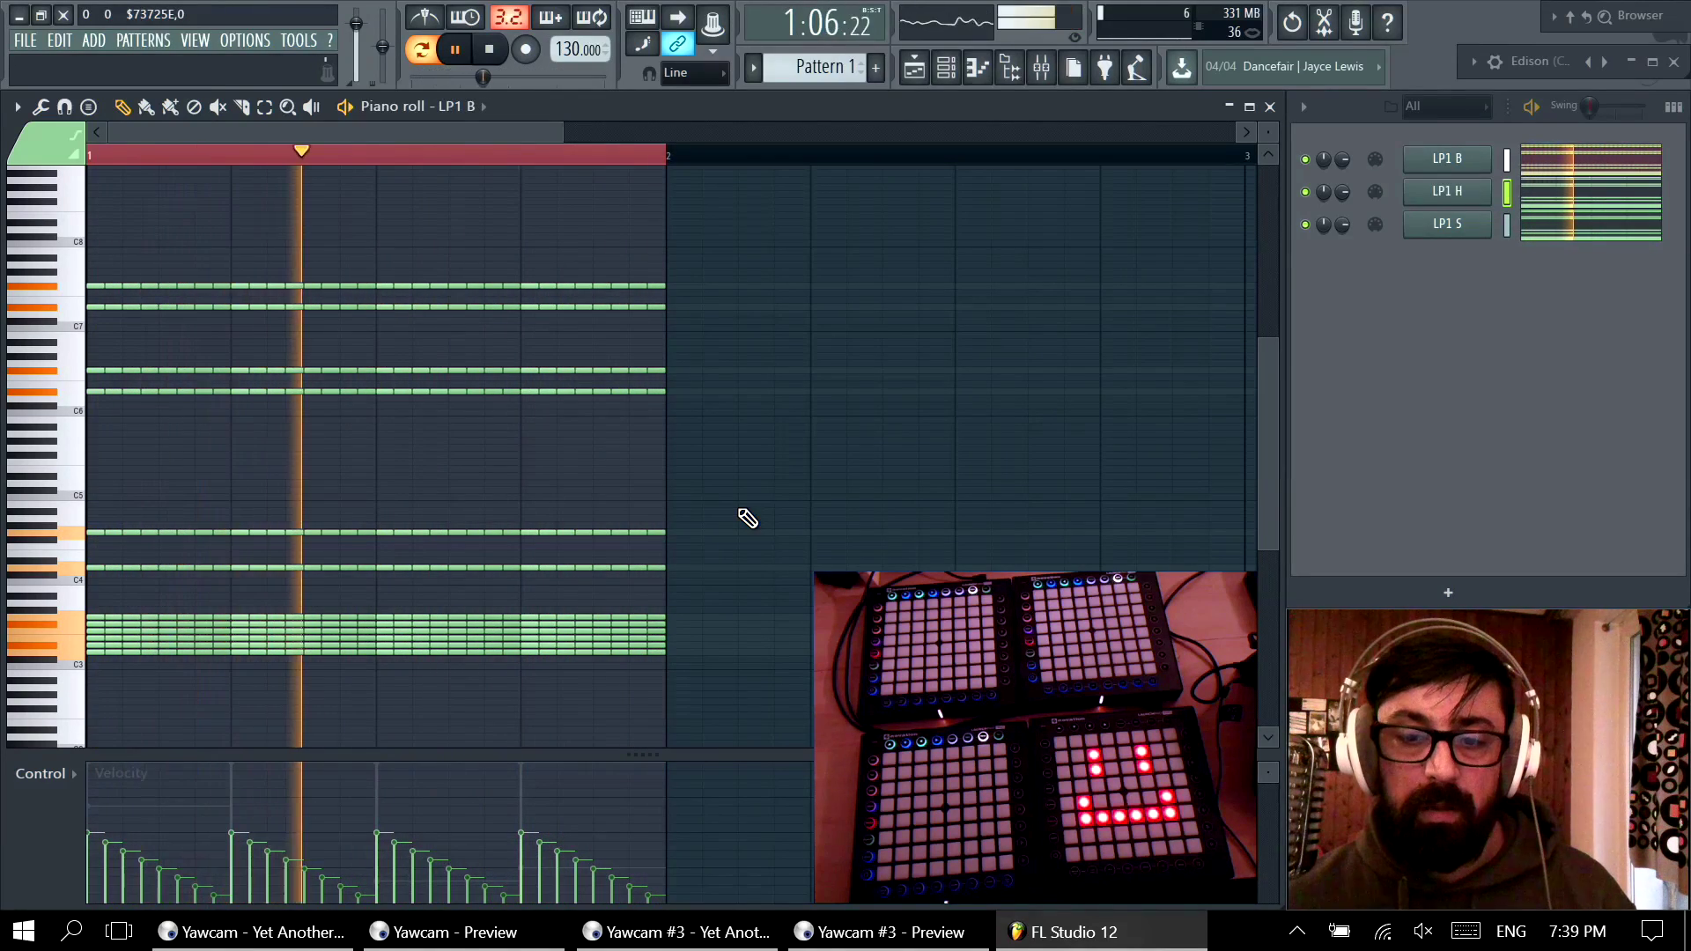
key(space)
drag(95, 412, 116, 413)
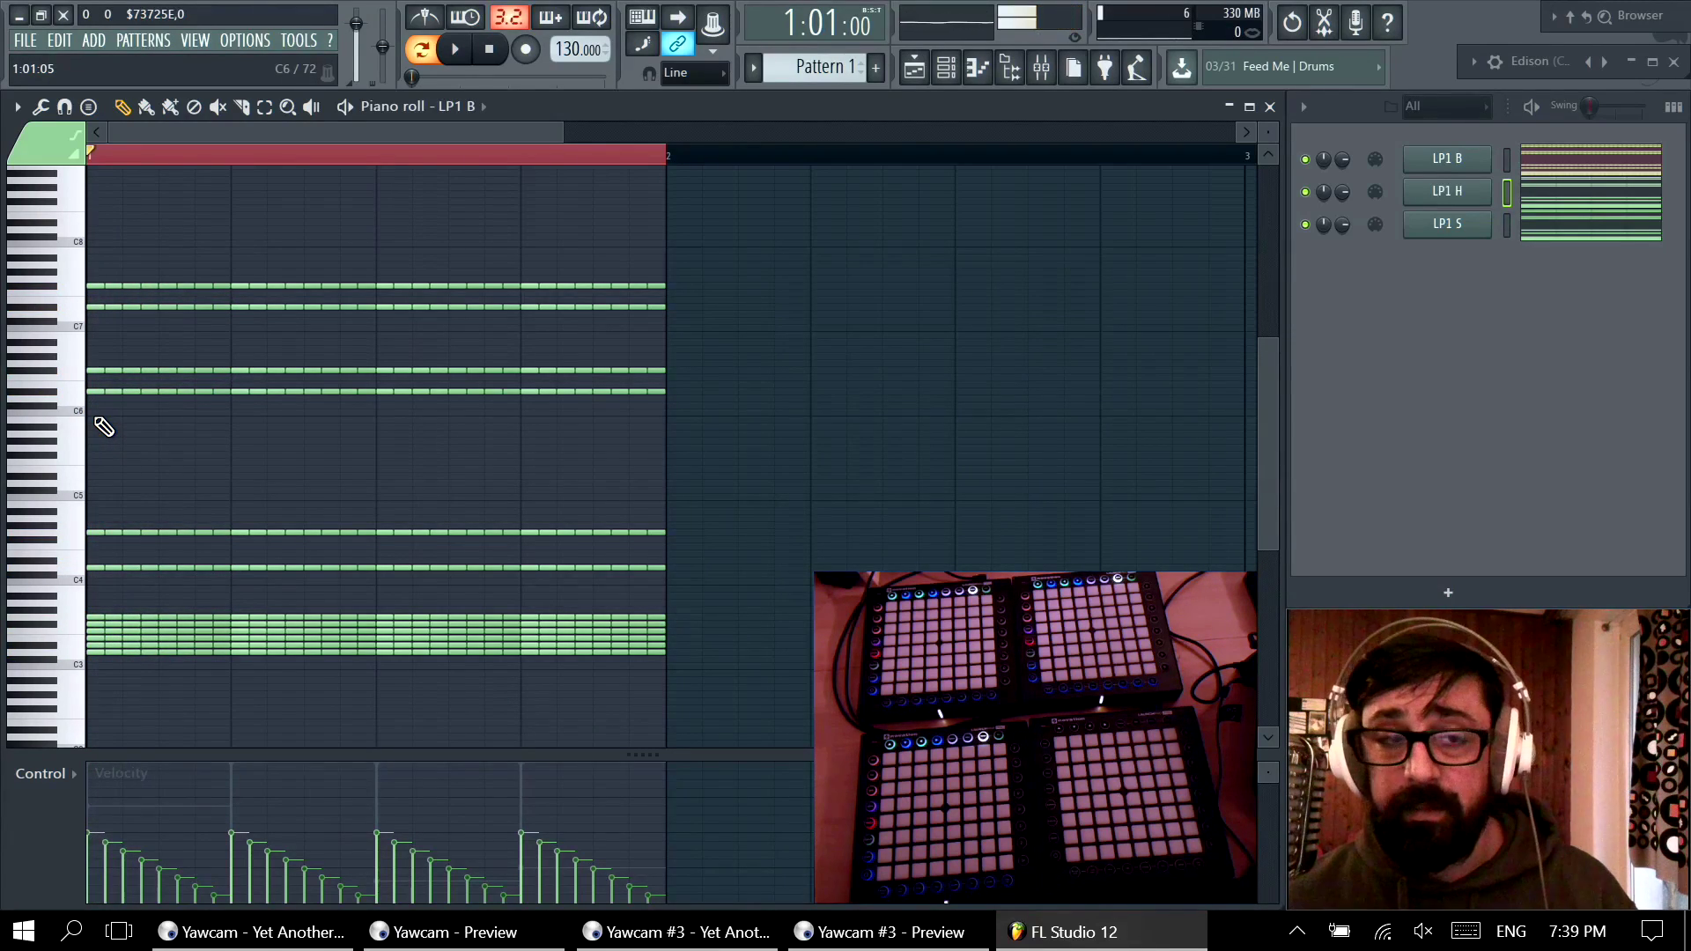
drag(104, 426, 598, 438)
key(space)
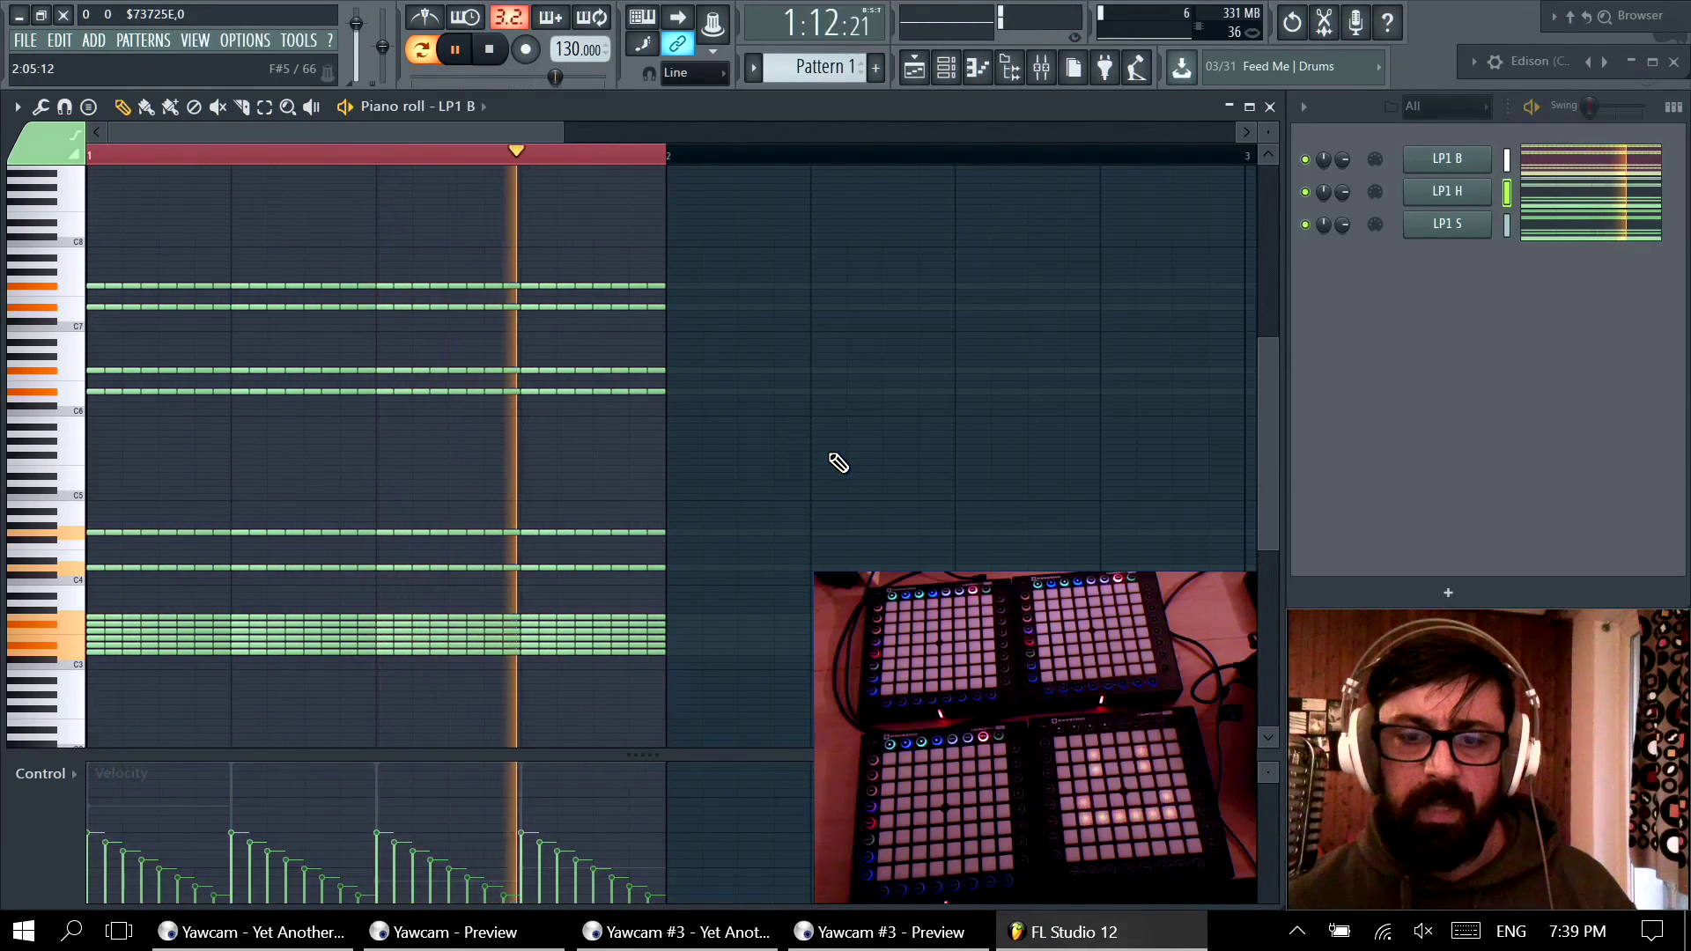
key(space)
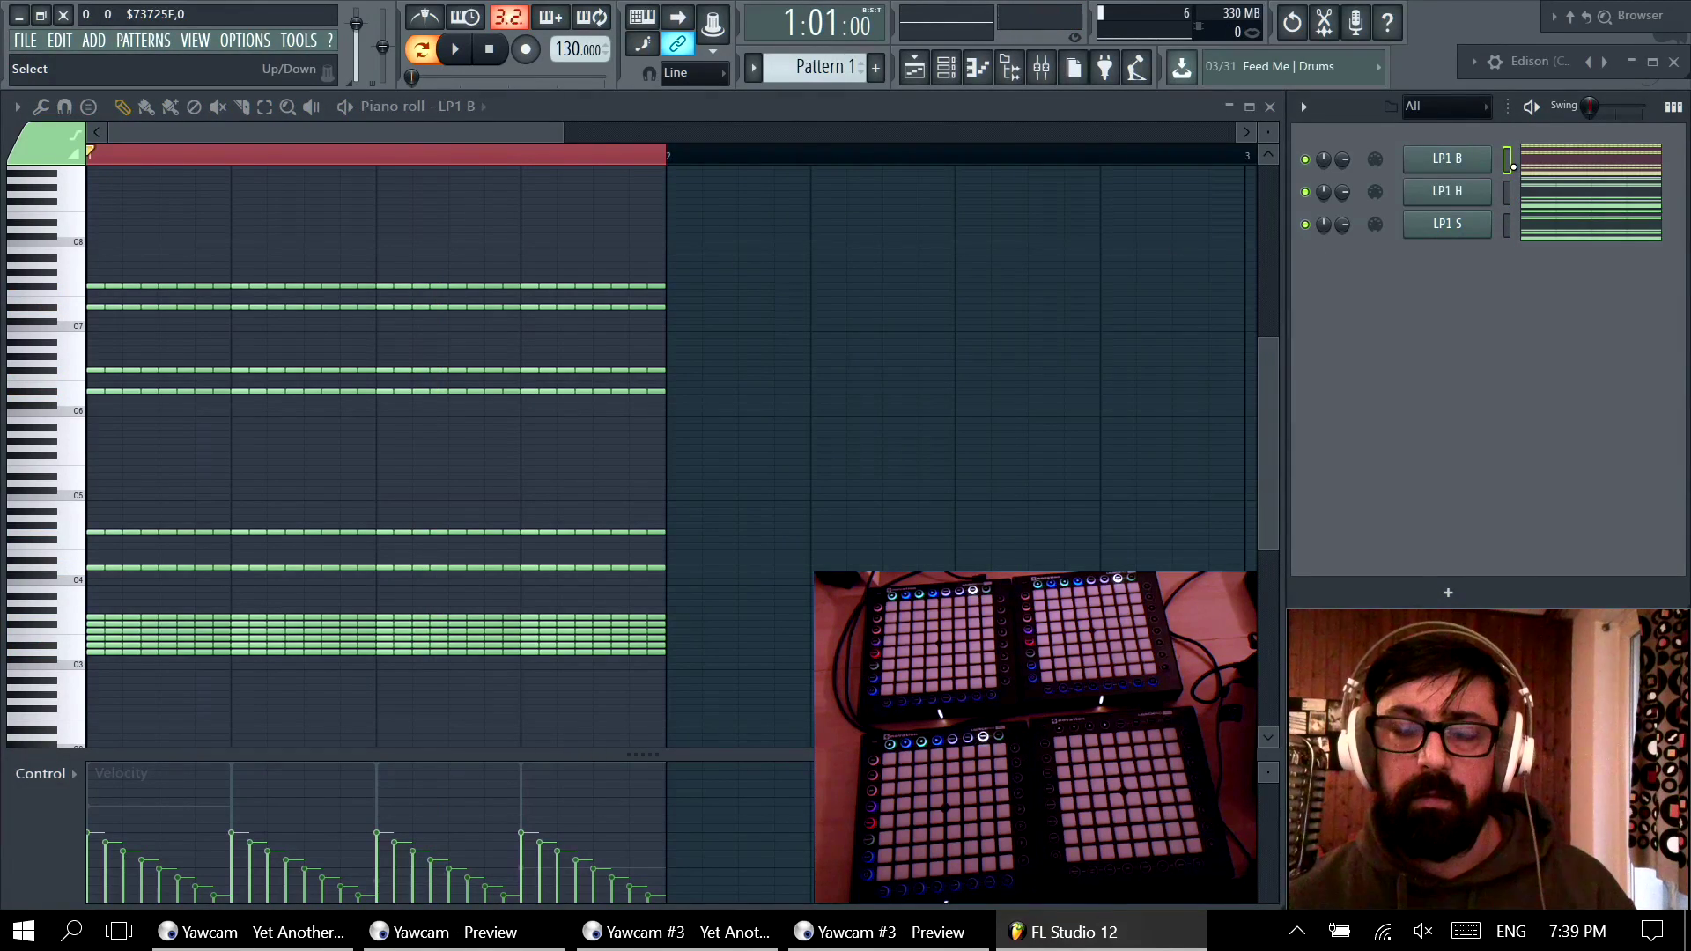
Step: Restore the LP1 B notes to four unchopped one-beat groups of even velocity, deselect them and preview the loop
key(ctrl+a)
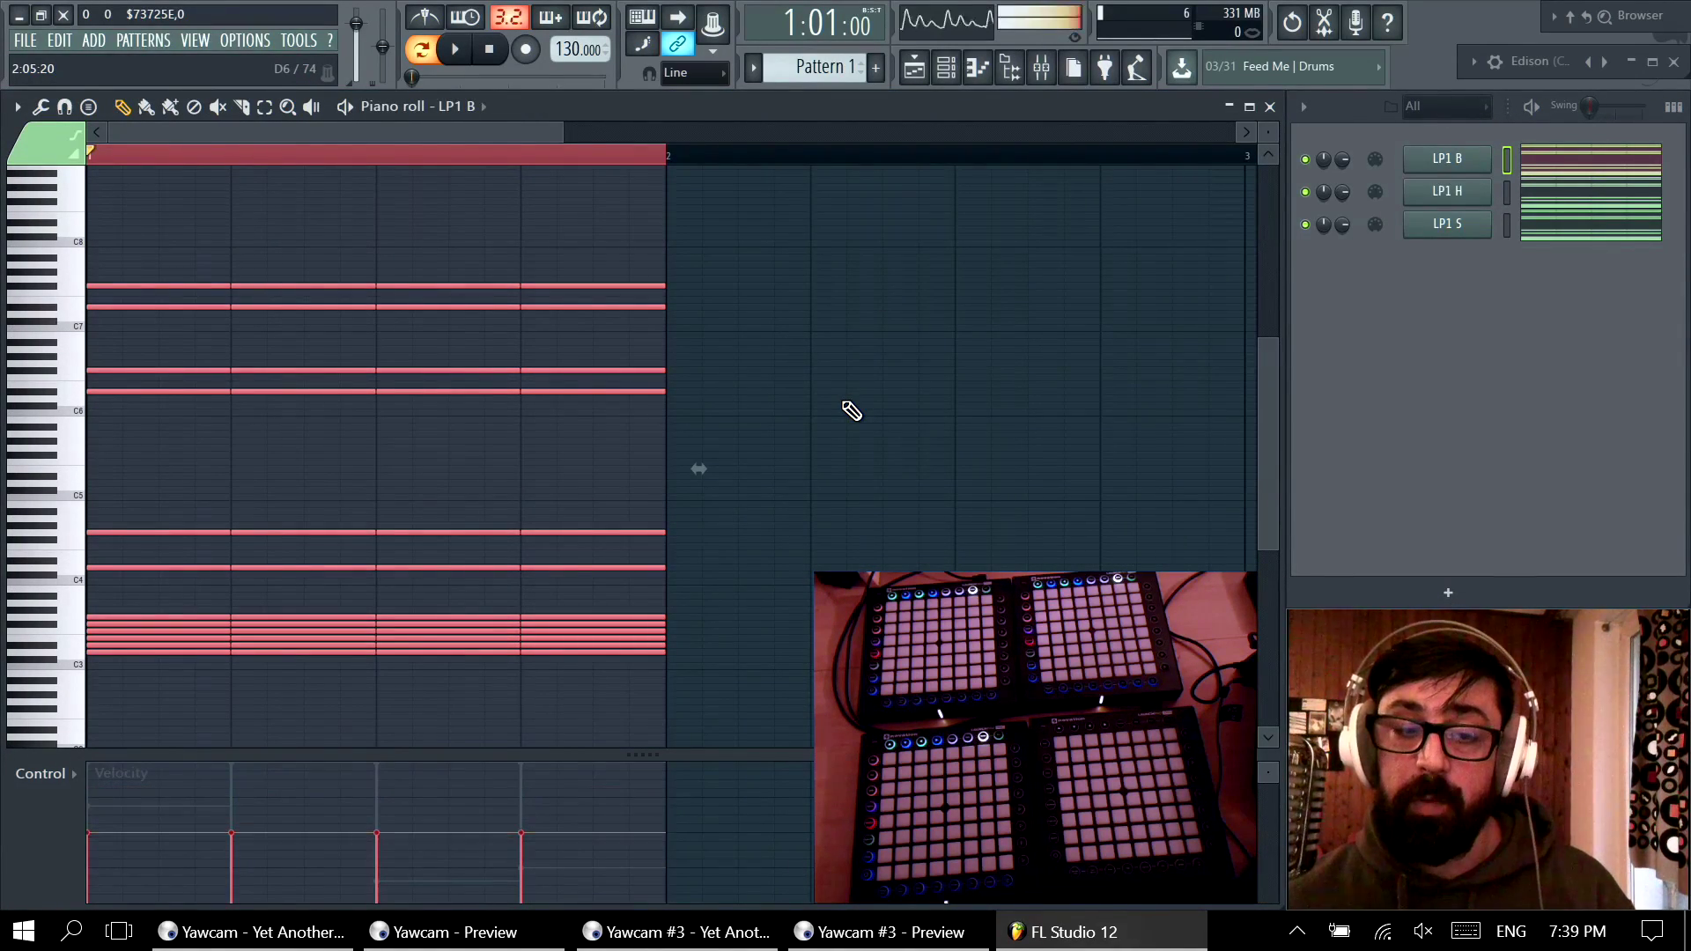
key(ctrl+d)
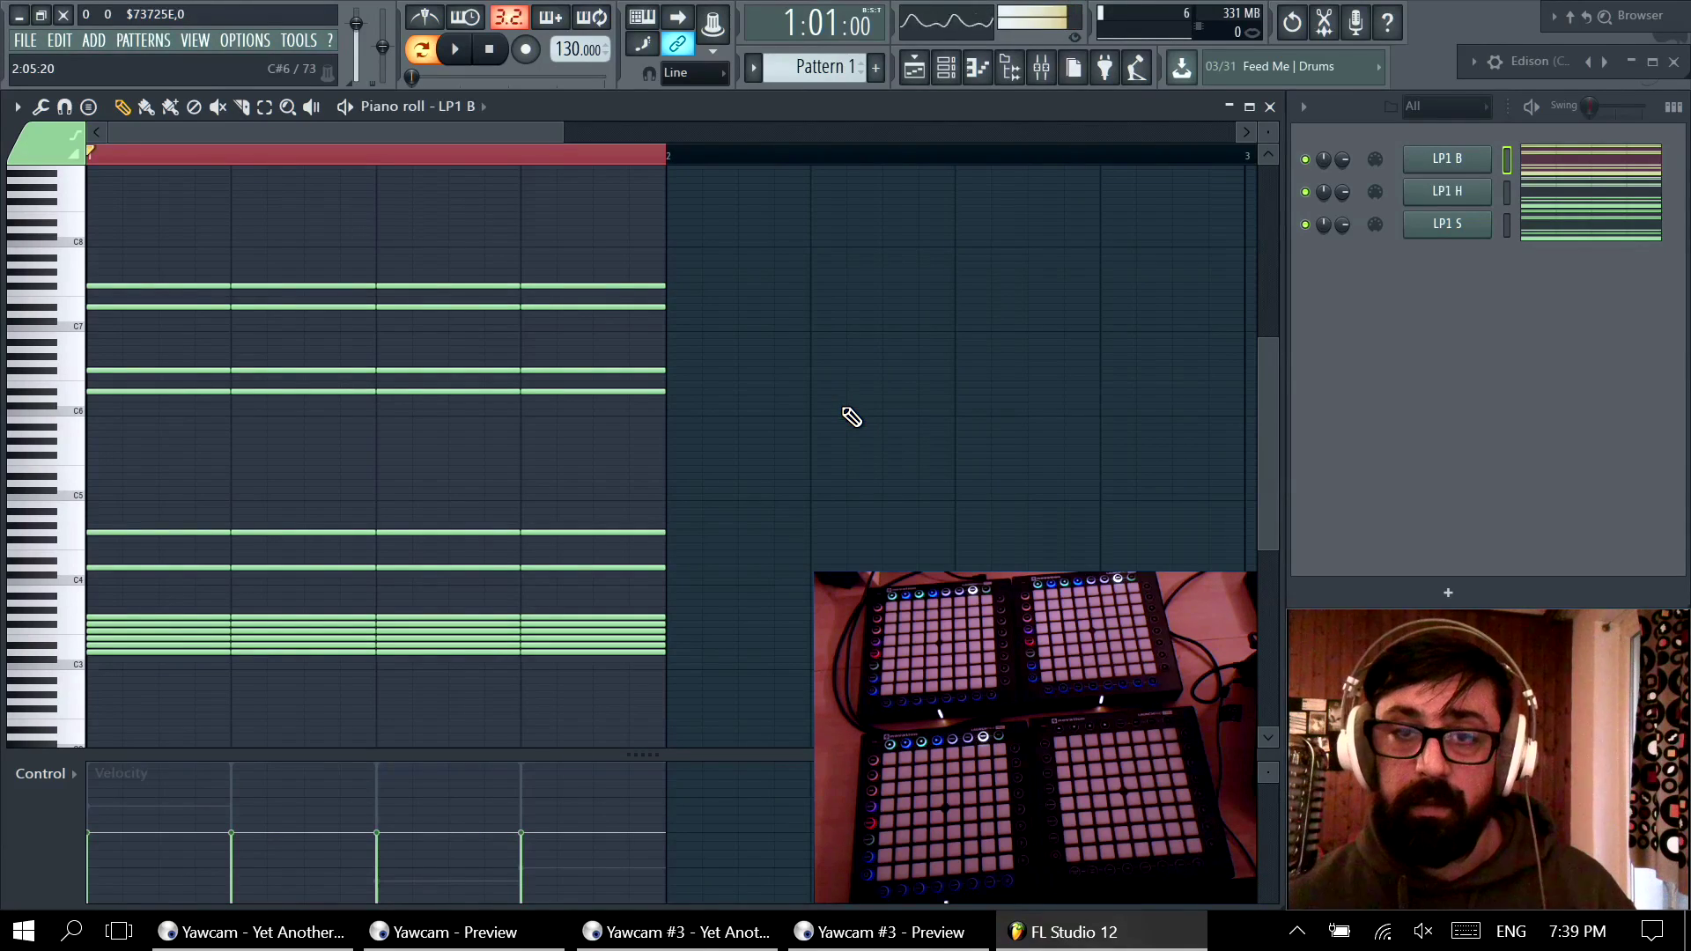
key(space)
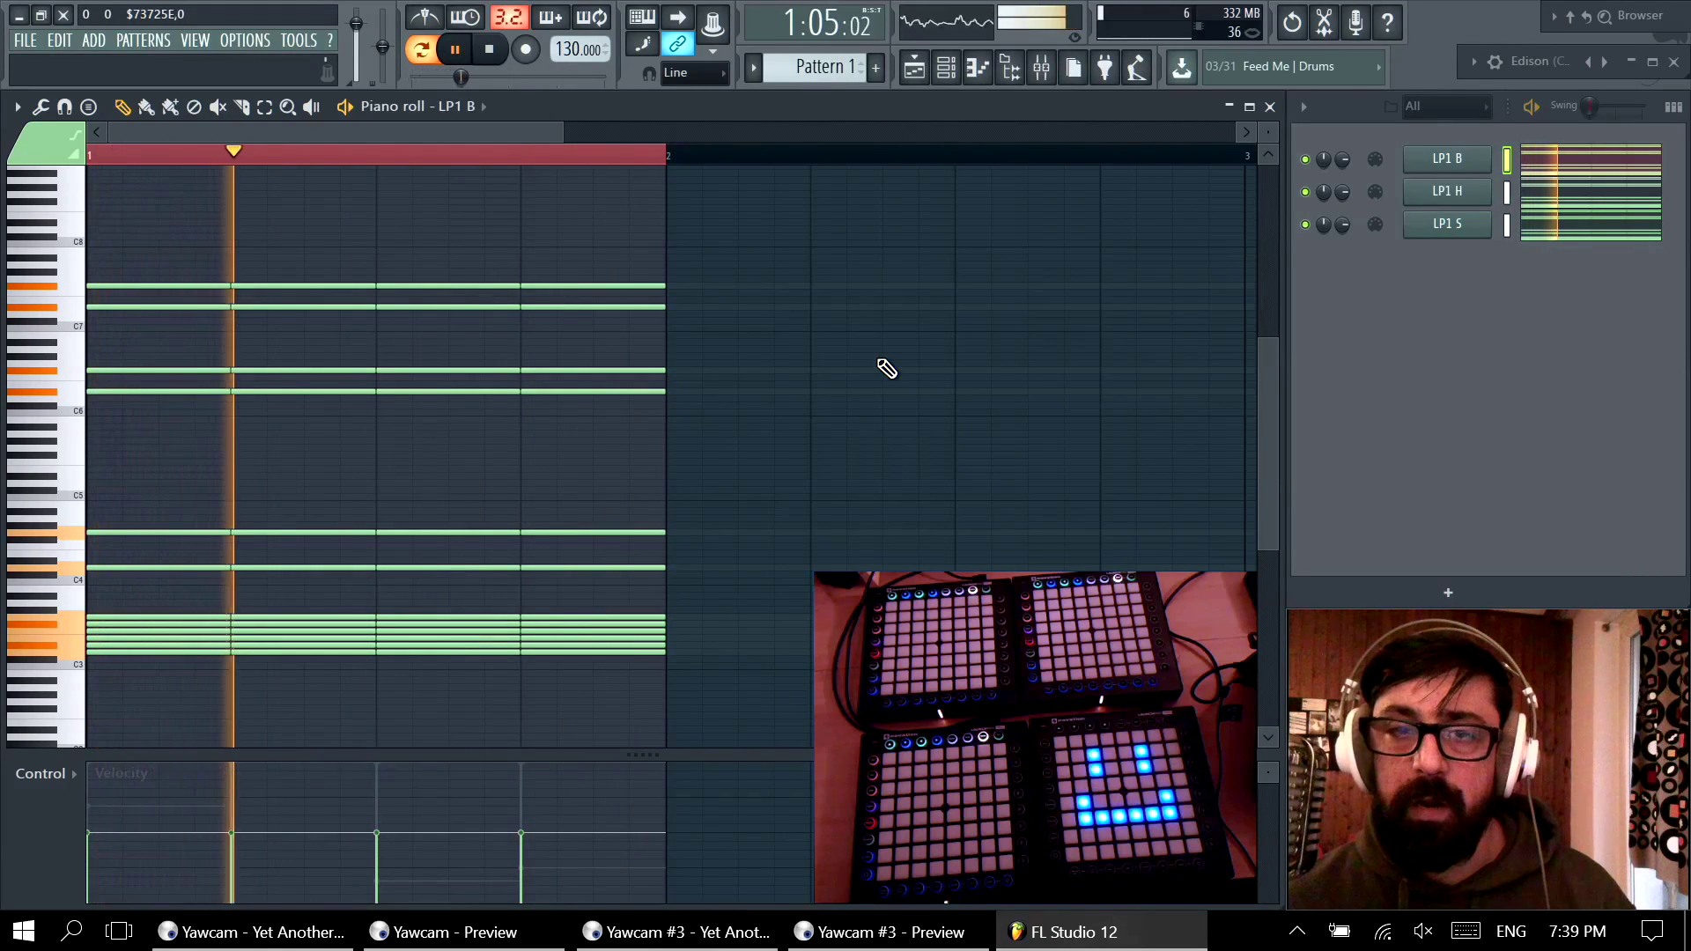
key(space)
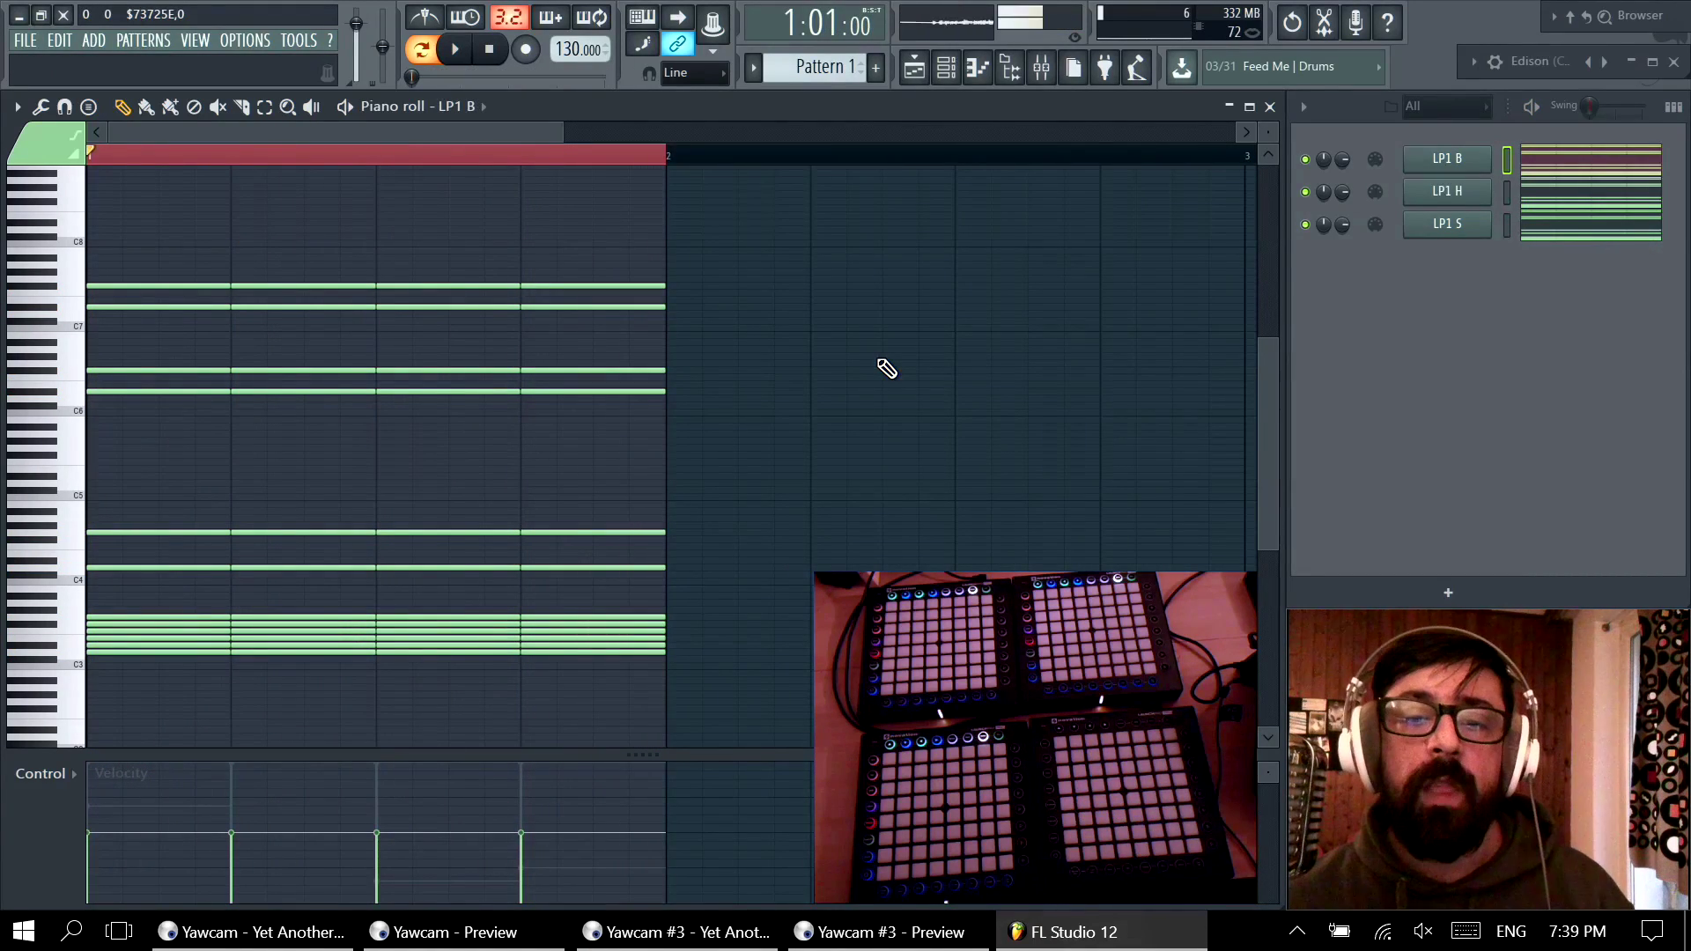
Step: Open the LP1 H piano roll and chop all its notes into eight slices per beat with the Default pattern
click(1557, 201)
scroll(904, 411, up, 2)
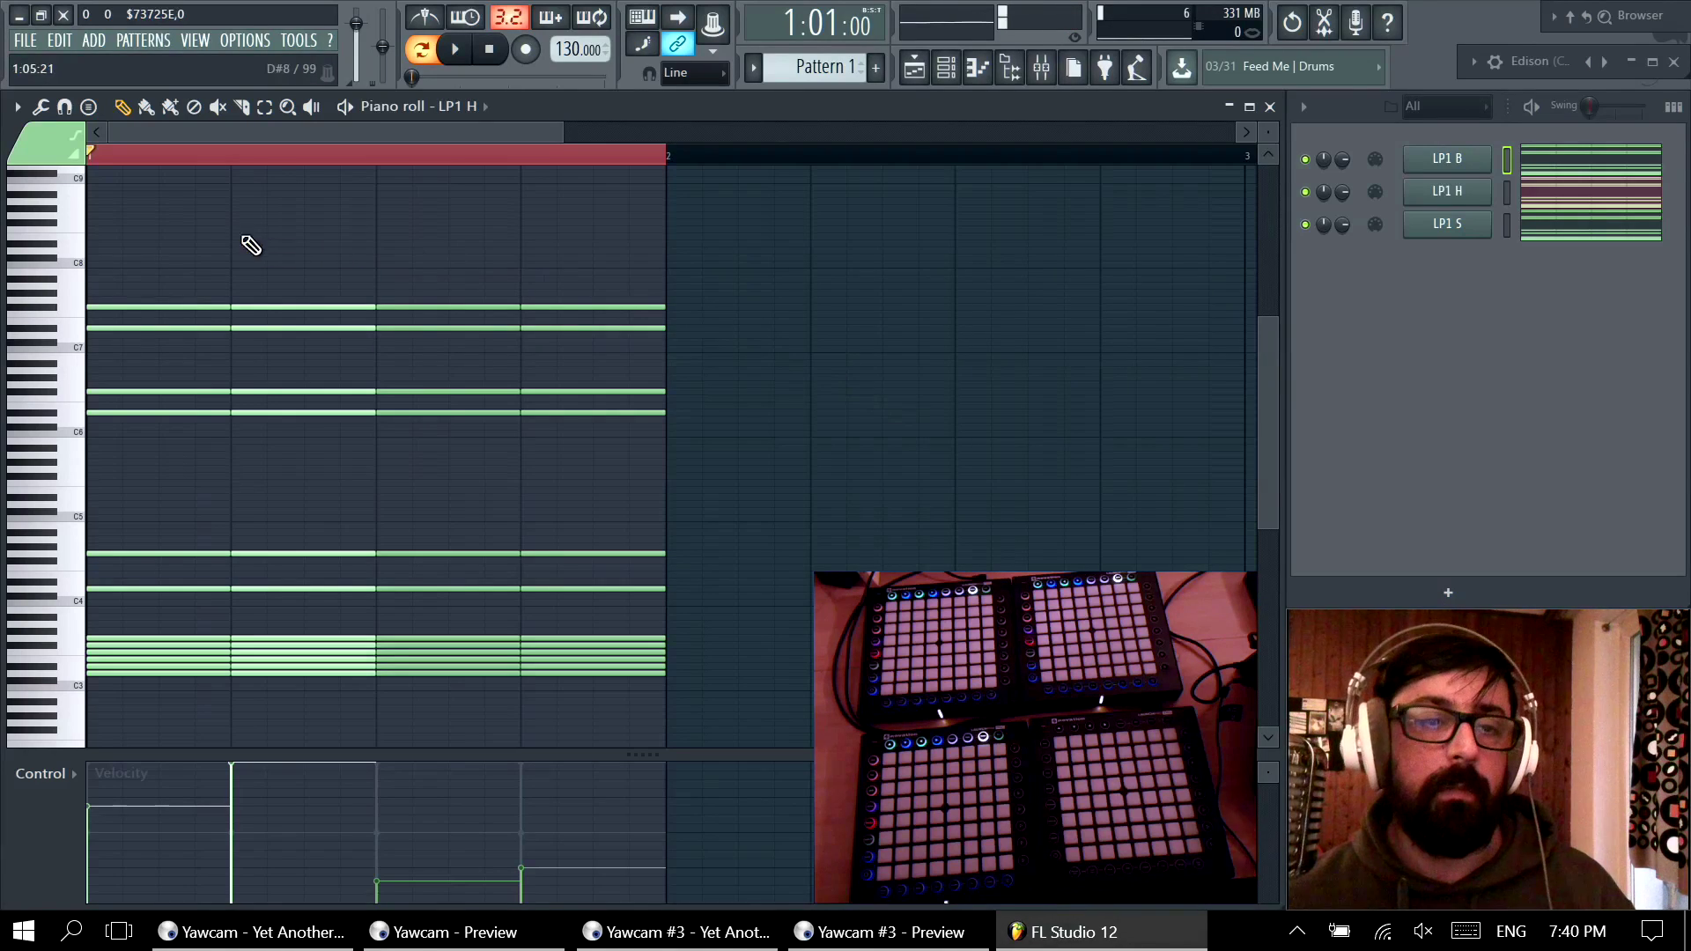
drag(169, 235, 797, 696)
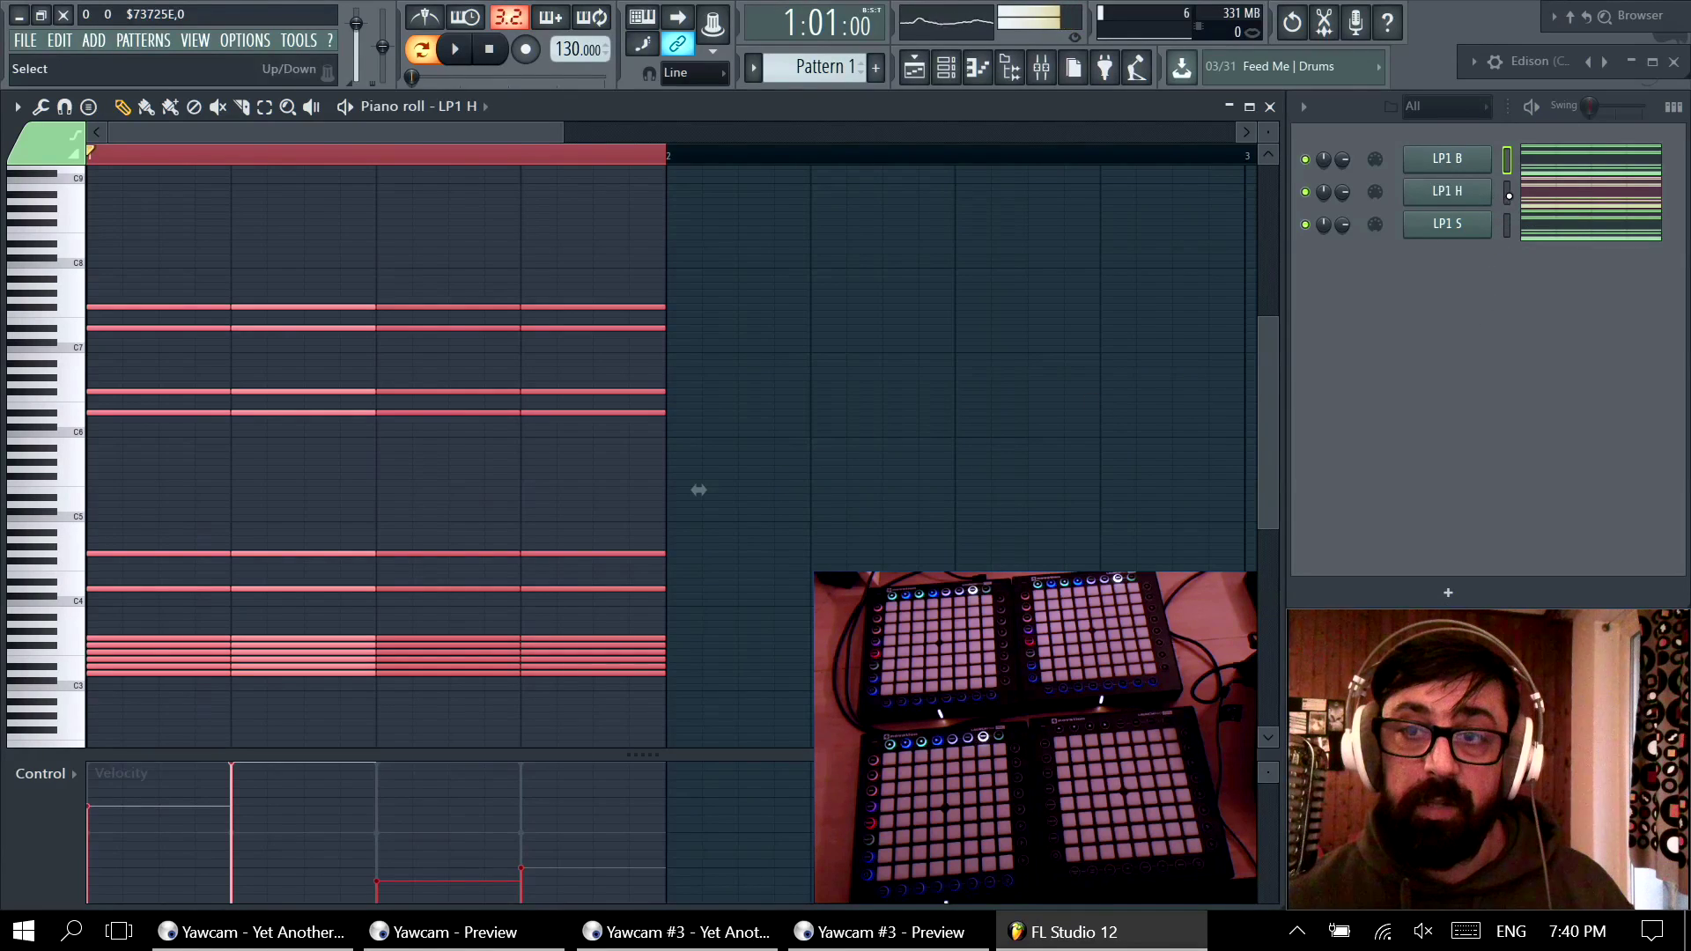
click(1462, 209)
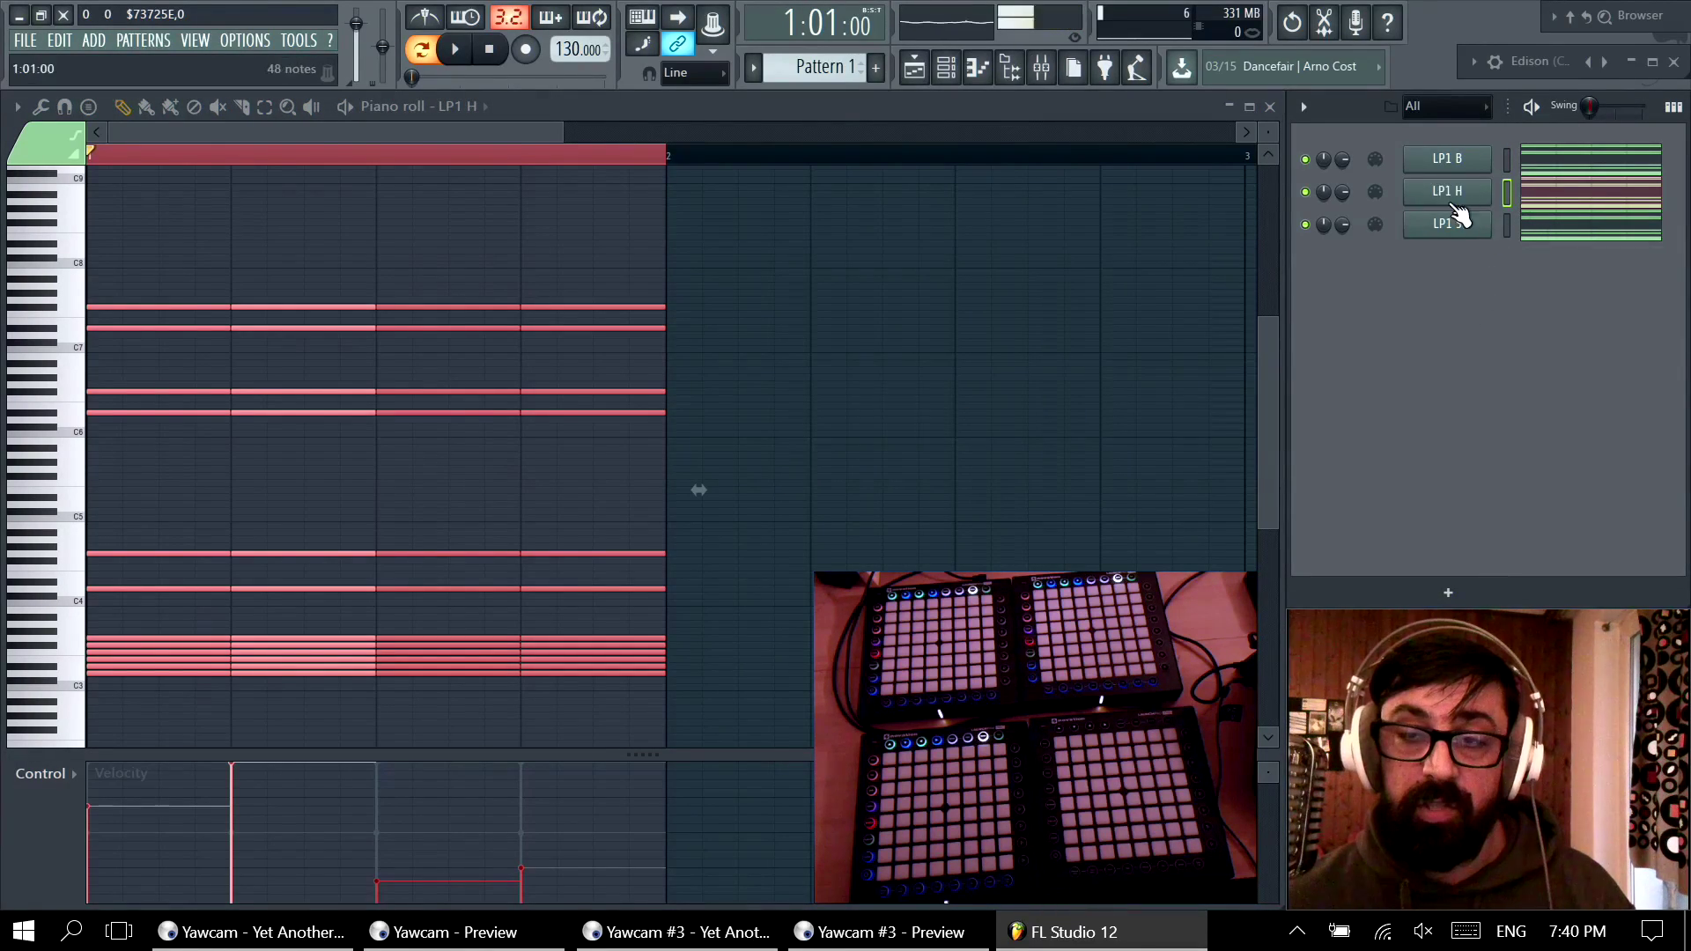
click(1462, 211)
click(1466, 214)
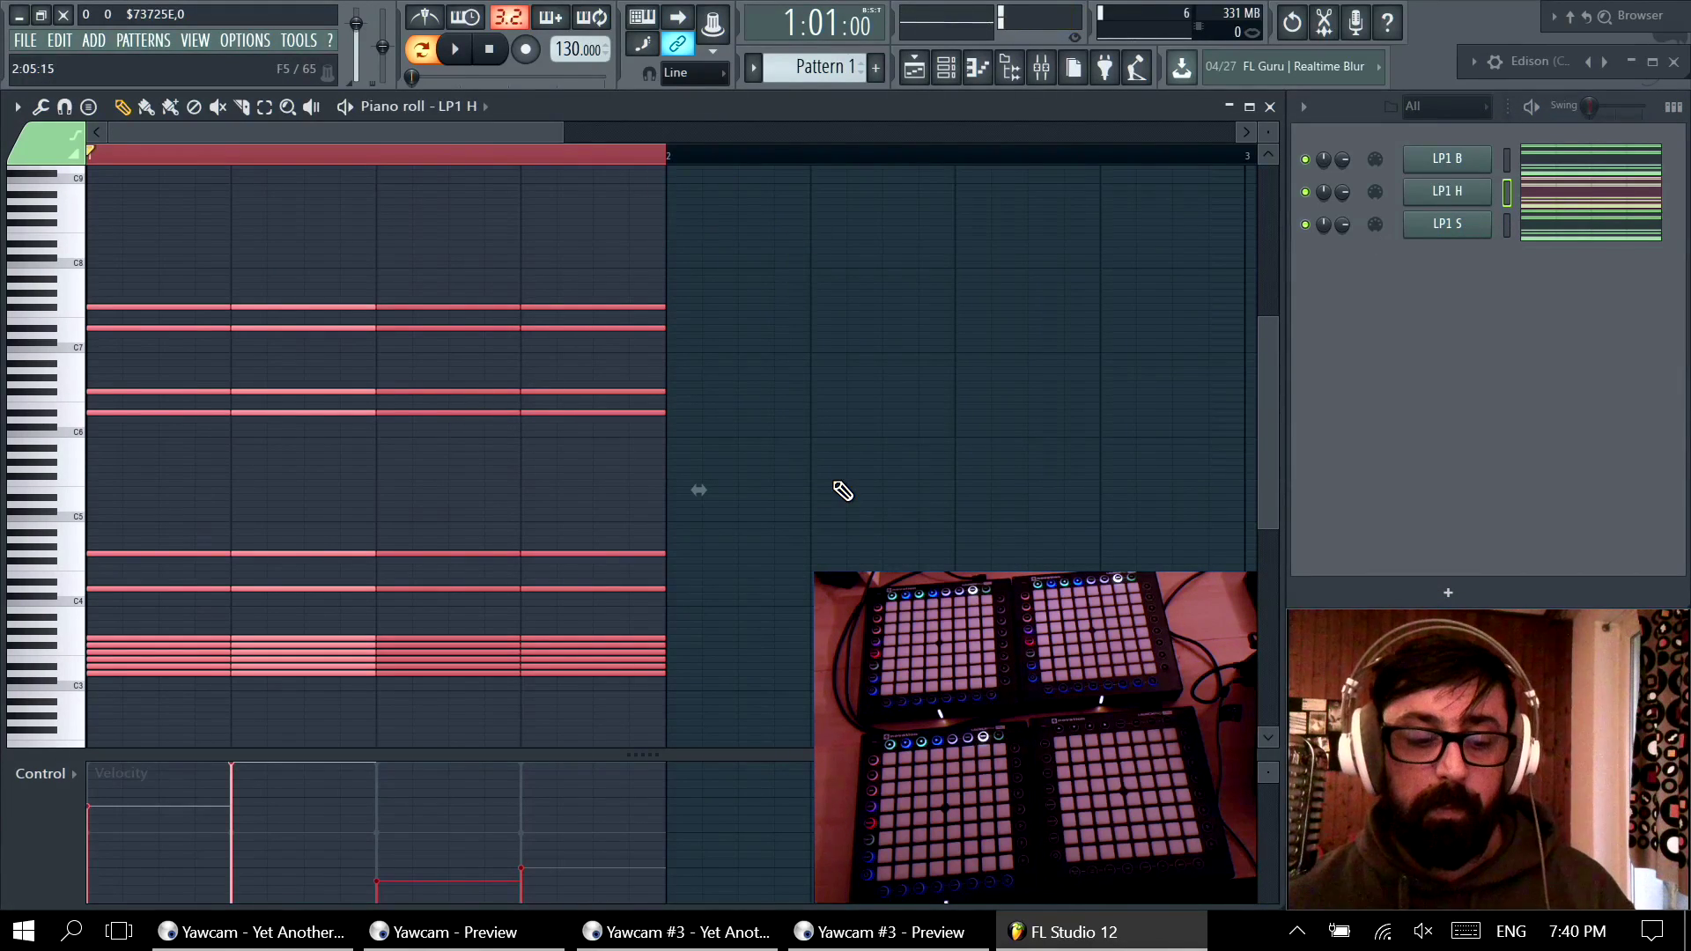
key(alt+u)
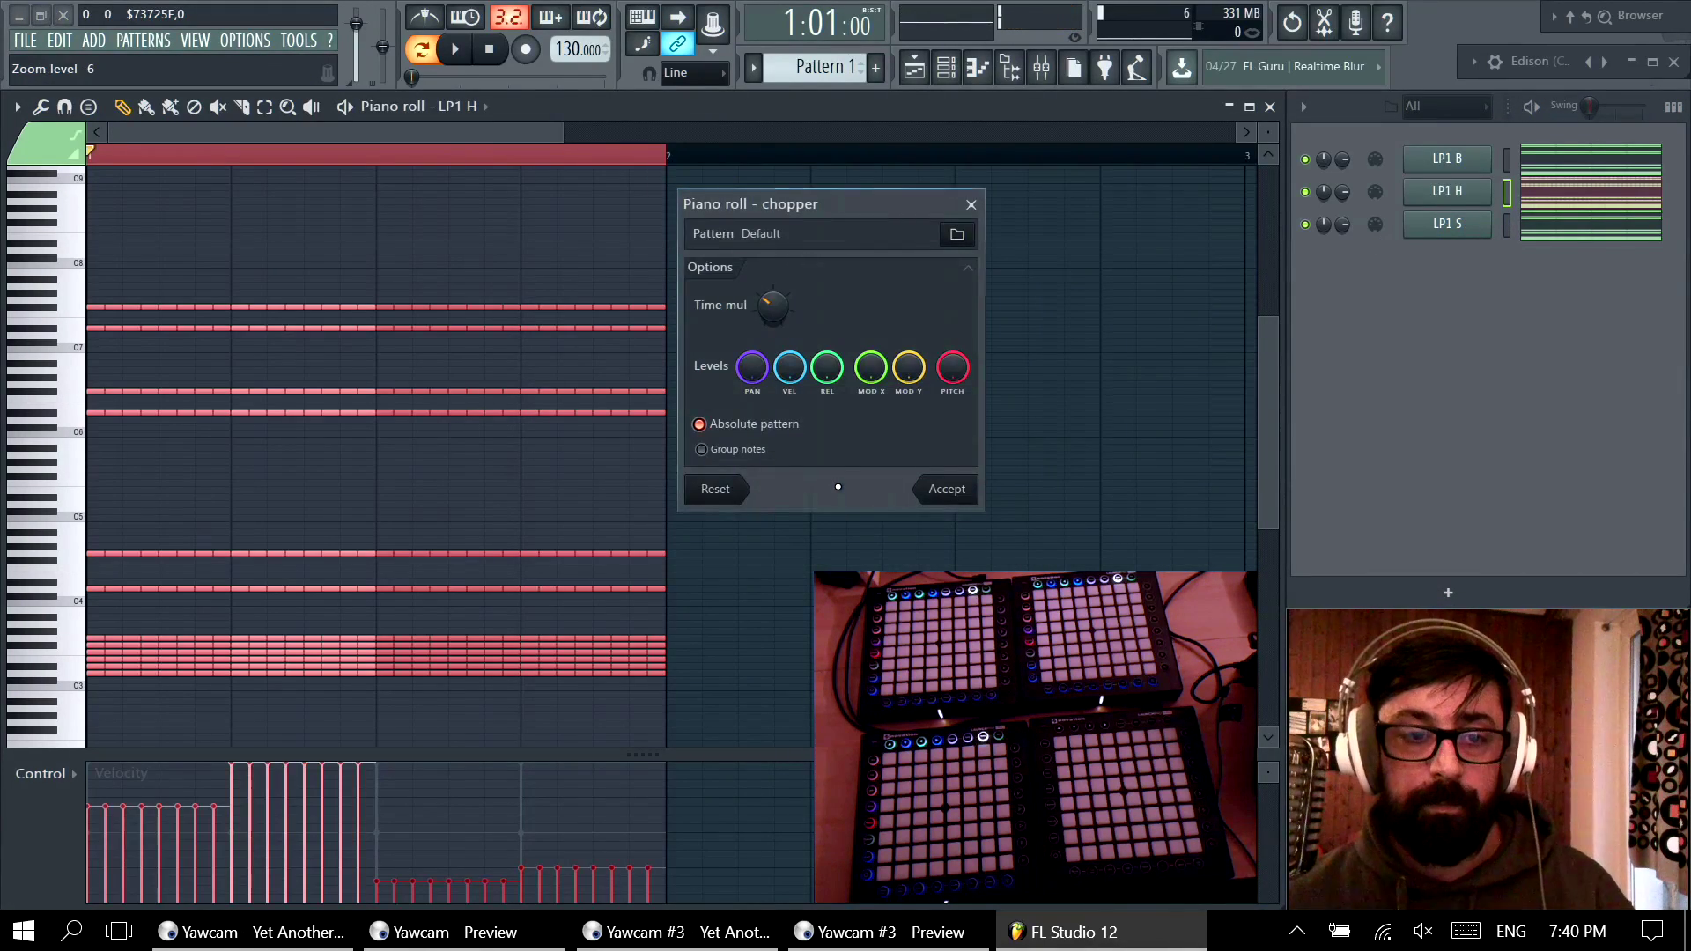
click(939, 493)
Step: Draw LP1 H velocity ramps falling over the first three beats, the second to about 70%, and rising to about 66% over the fourth
drag(163, 845, 224, 860)
drag(242, 772, 356, 812)
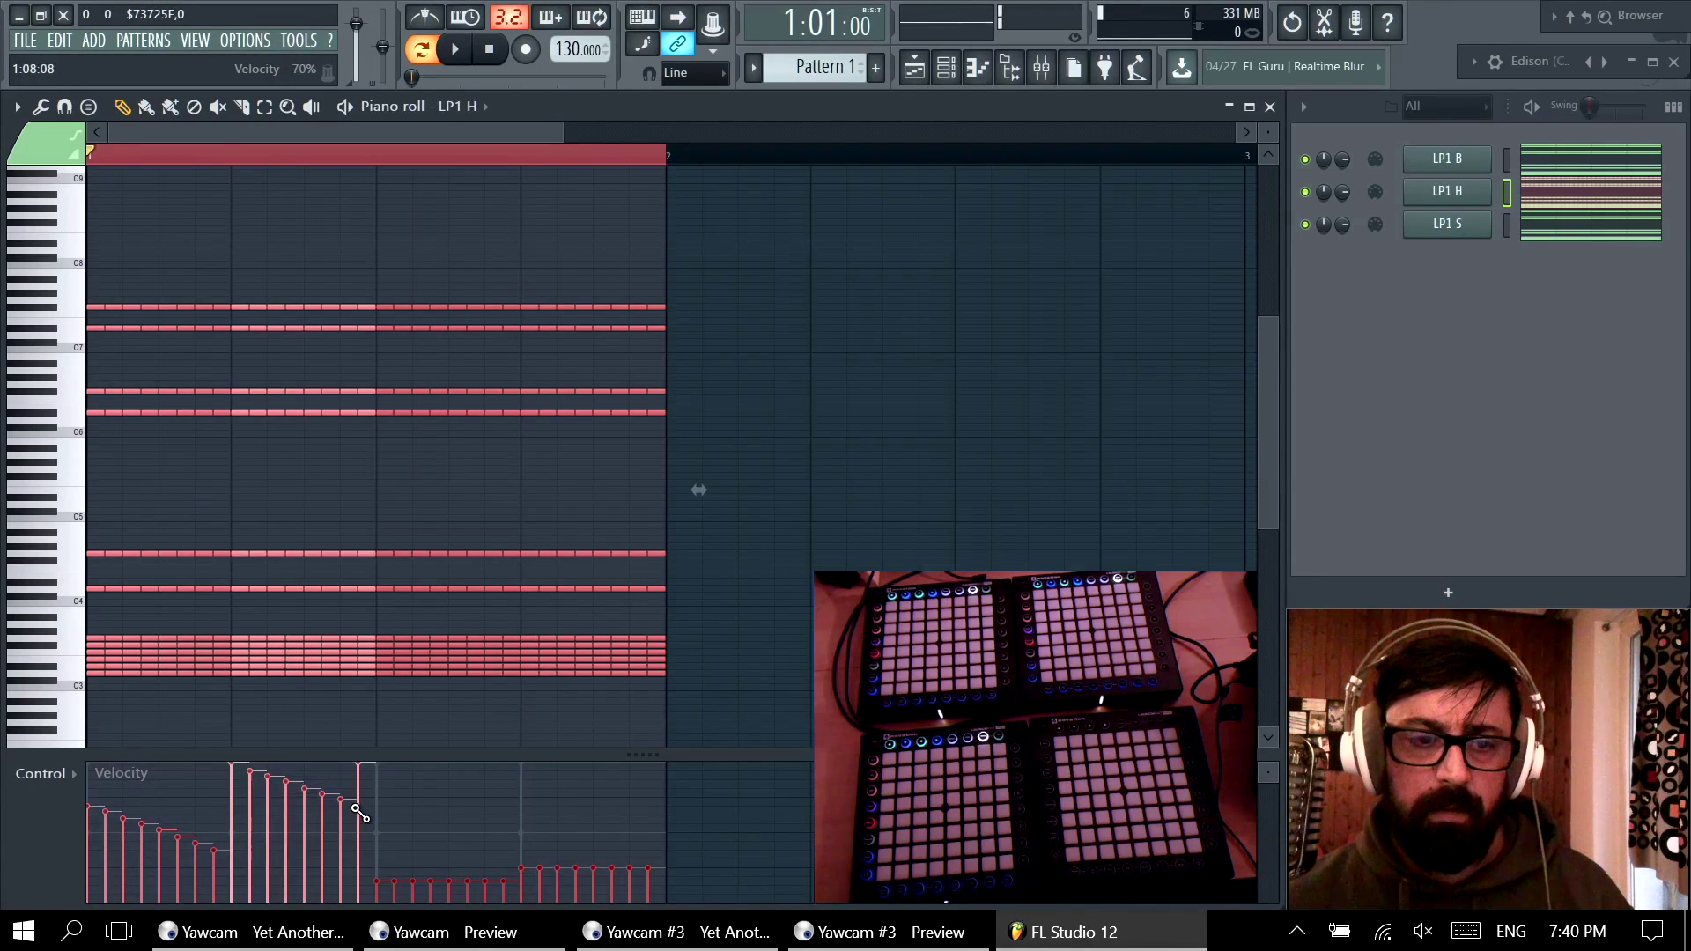
mouse_move(477, 902)
mouse_down()
mouse_move(519, 913)
mouse_move(607, 830)
mouse_move(662, 818)
mouse_up()
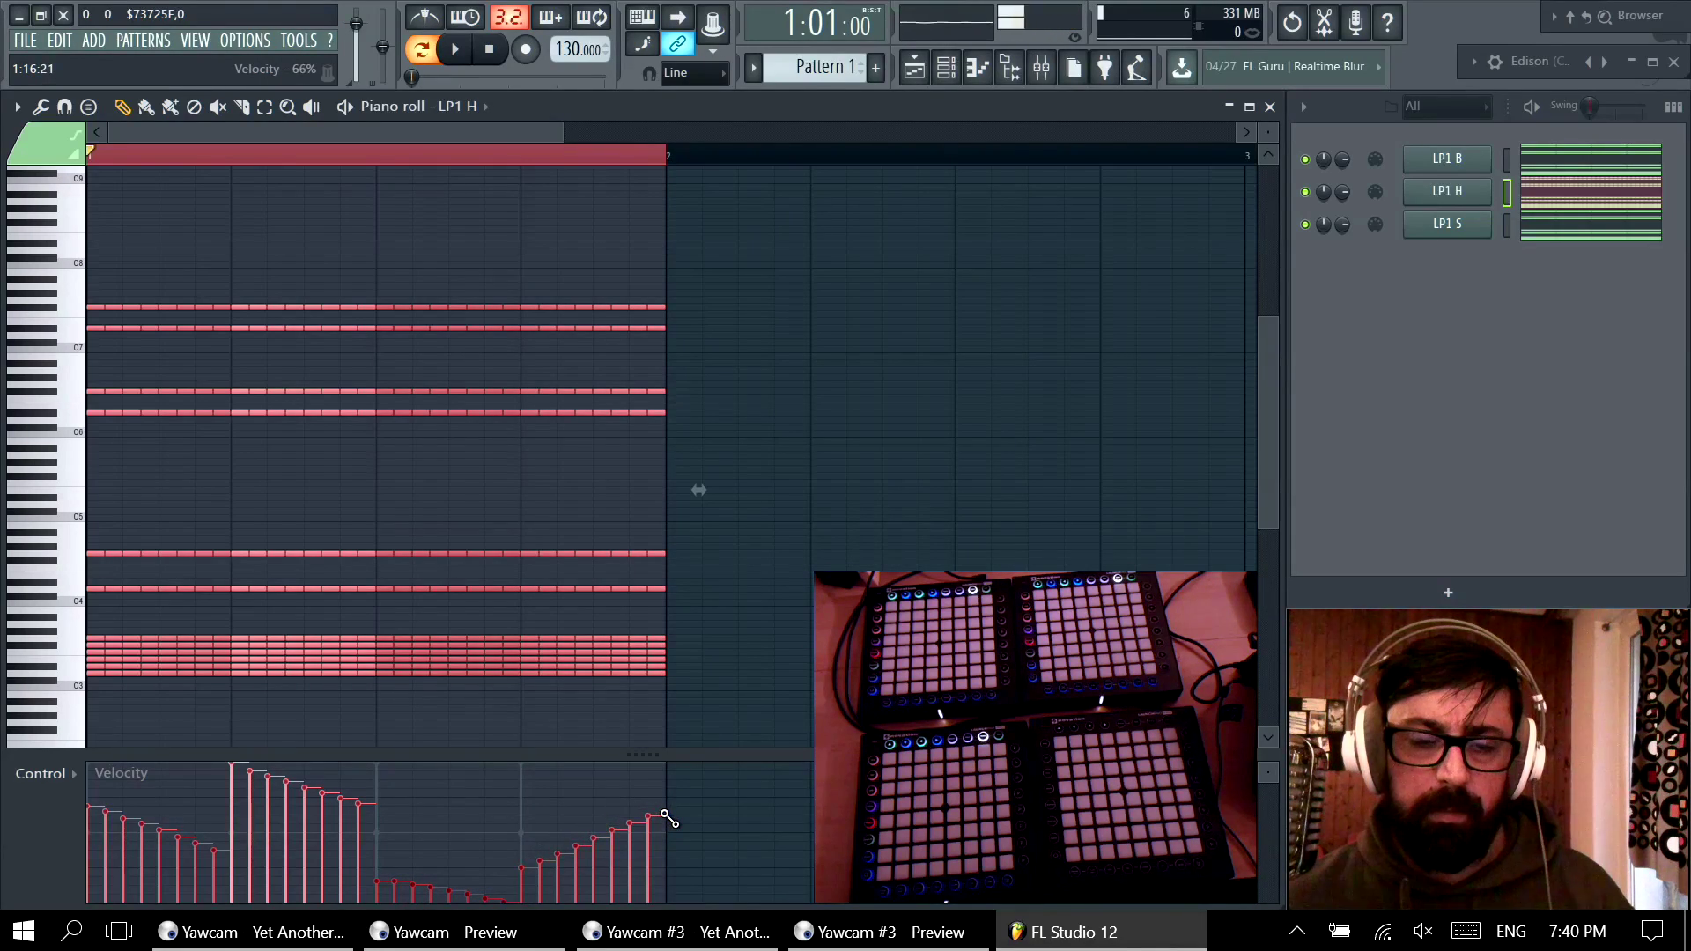
key(ctrl+d)
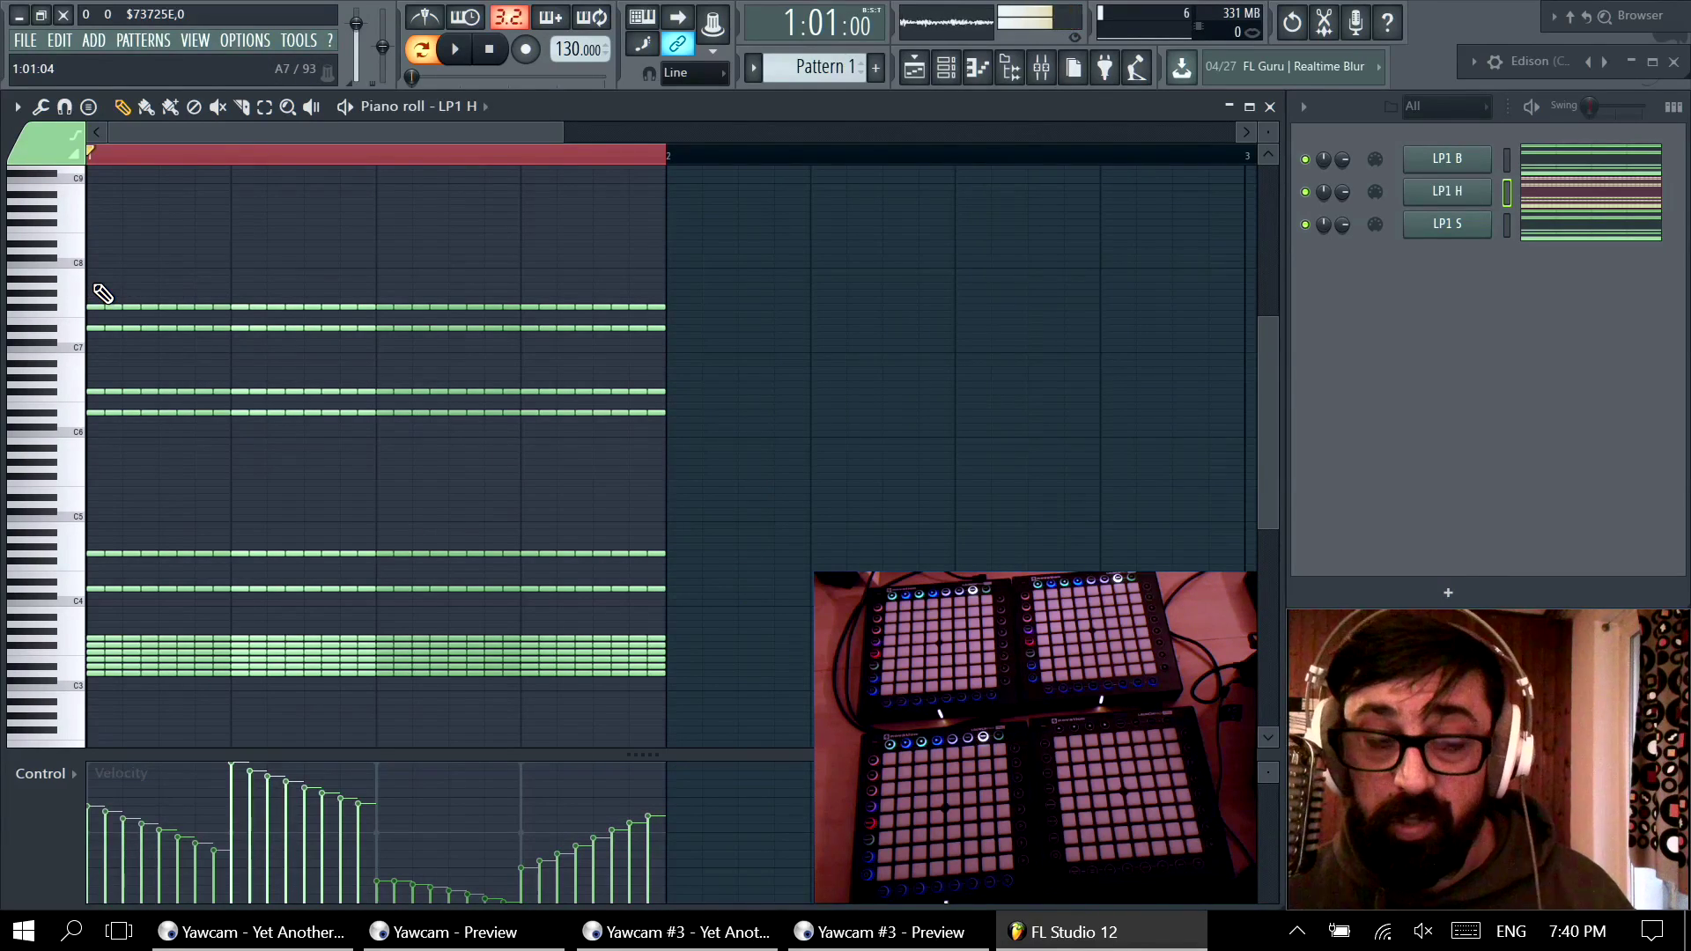
Step: Preview the shifting hues produced by the LP1 H velocity ramps in the loop and stop playback
key(y)
mouse_move(103, 293)
mouse_down()
mouse_move(91, 287)
mouse_move(361, 332)
mouse_move(373, 340)
mouse_move(294, 347)
mouse_move(374, 366)
mouse_move(650, 392)
mouse_up()
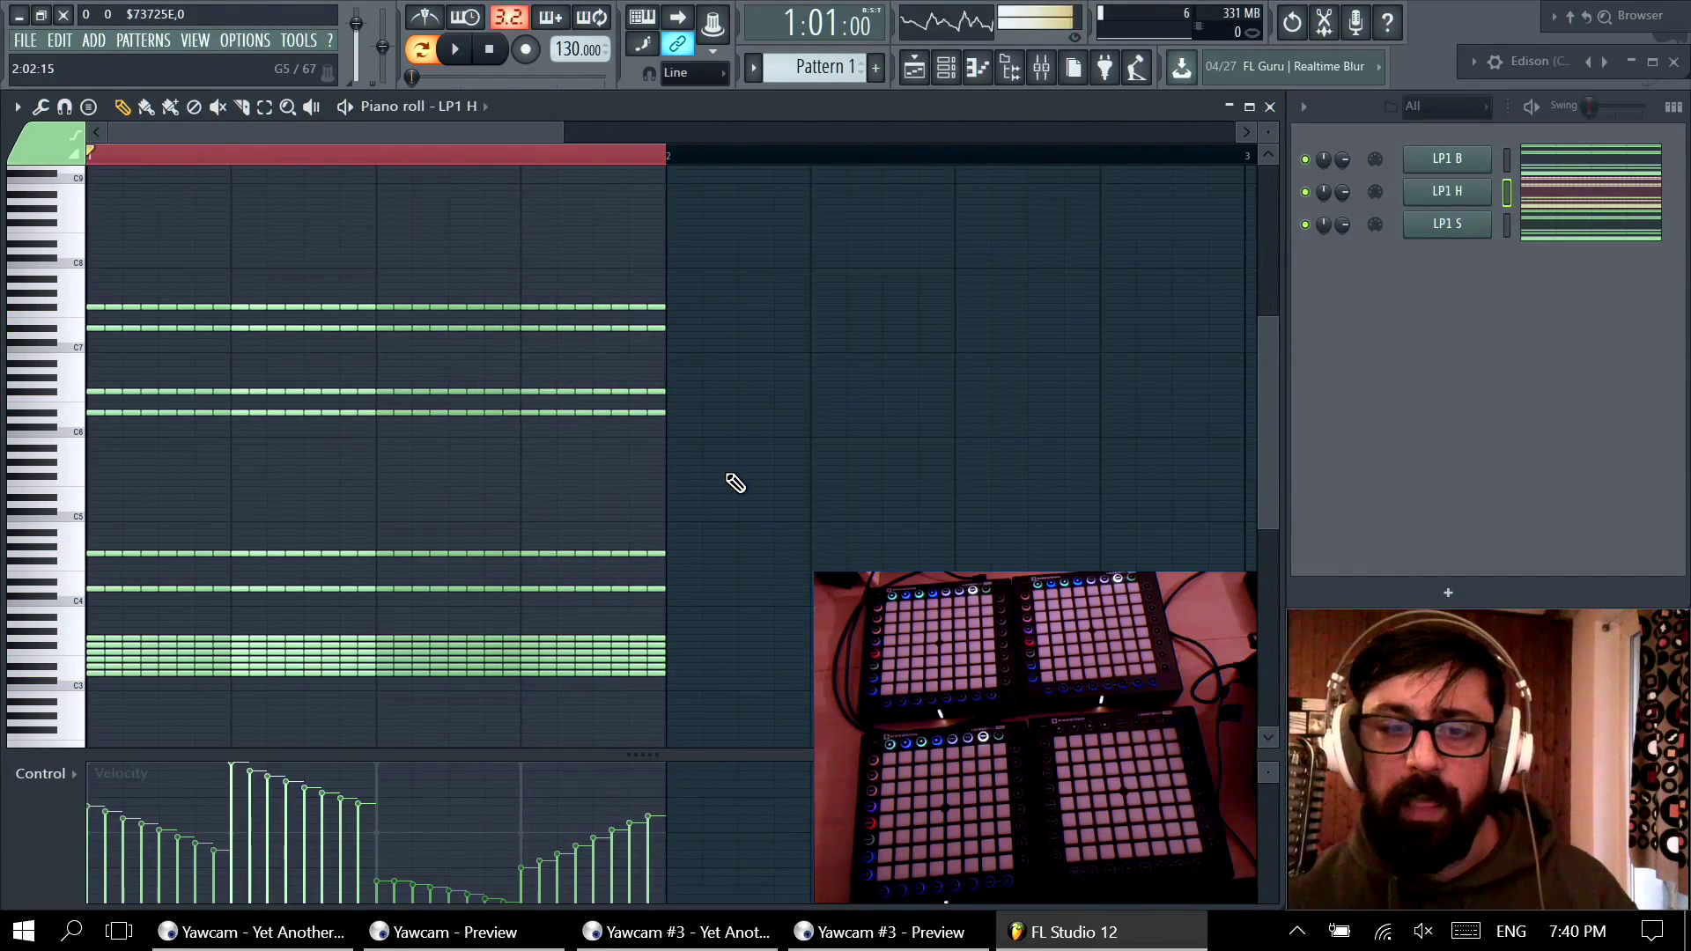
key(space)
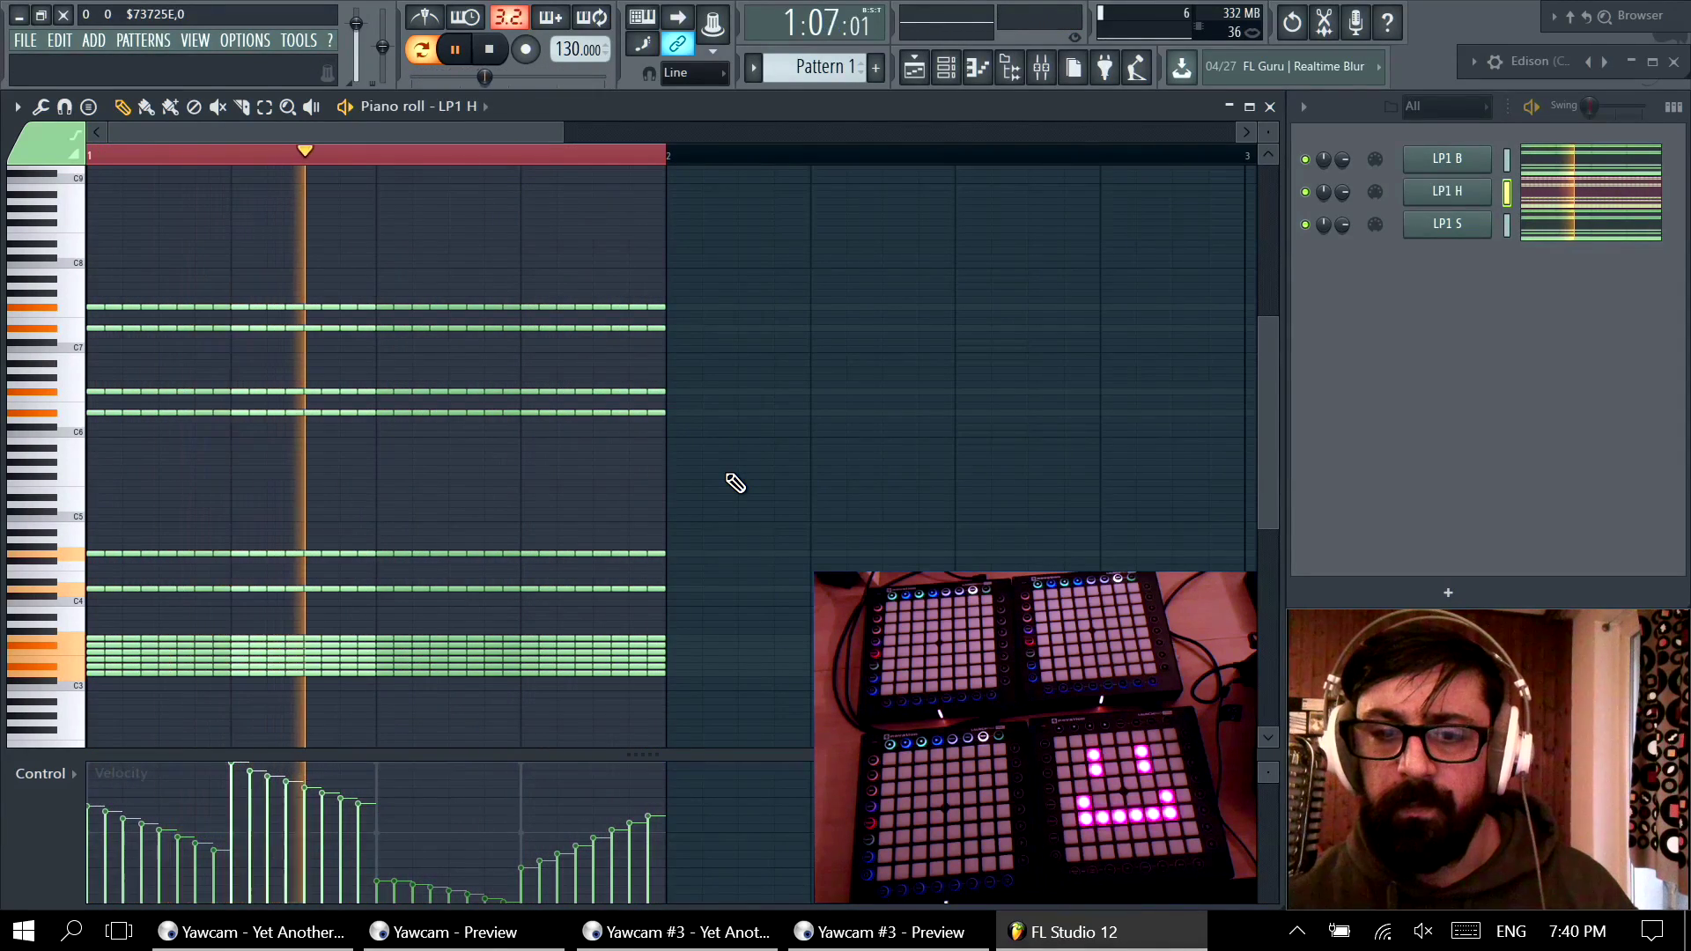
key(space)
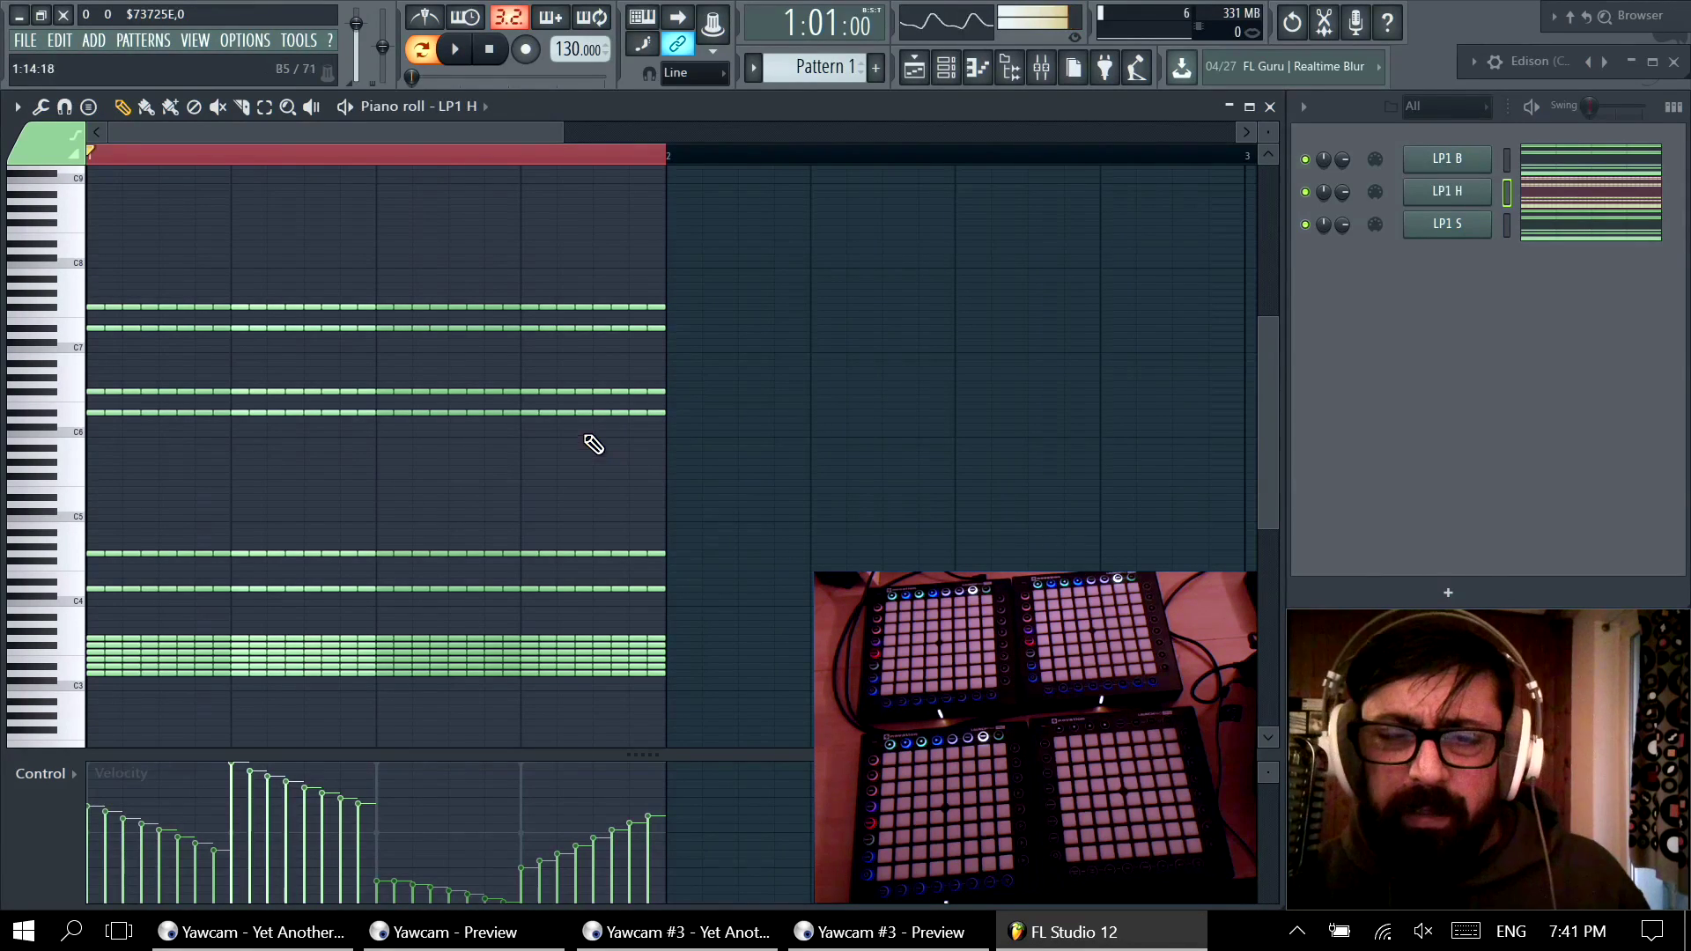
Step: Group all LP1 H slices of the first beat into one note group and deselect them
scroll(715, 483, down, 3)
scroll(626, 275, up, 5)
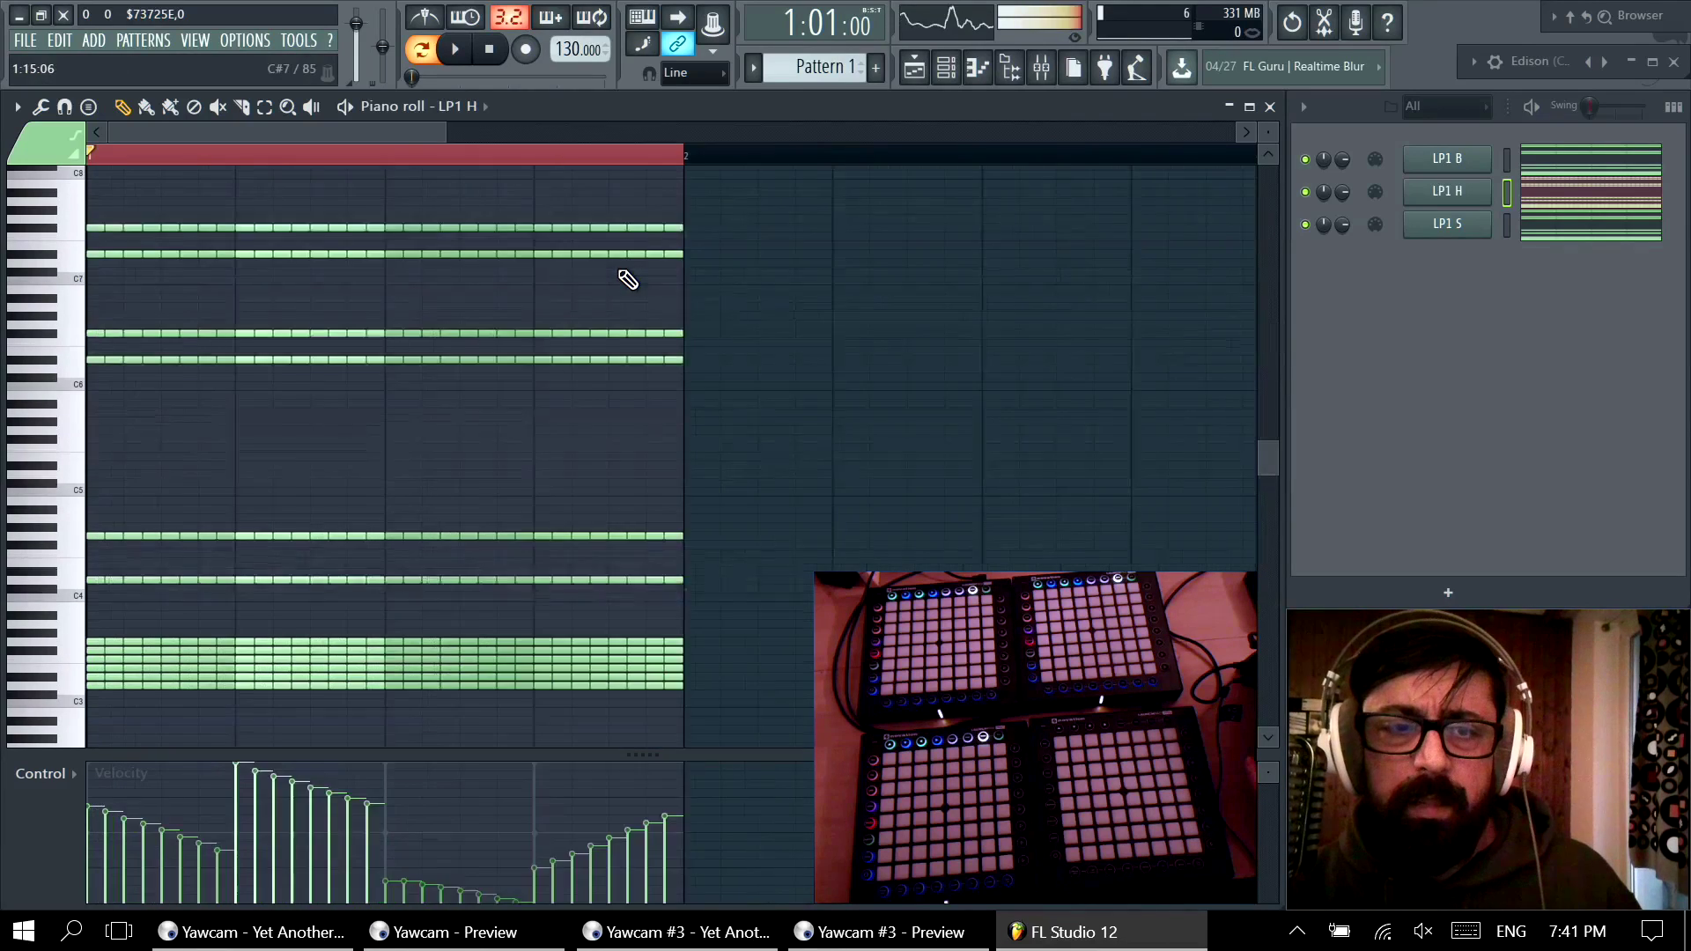
scroll(642, 453, up, 3)
scroll(585, 359, down, 2)
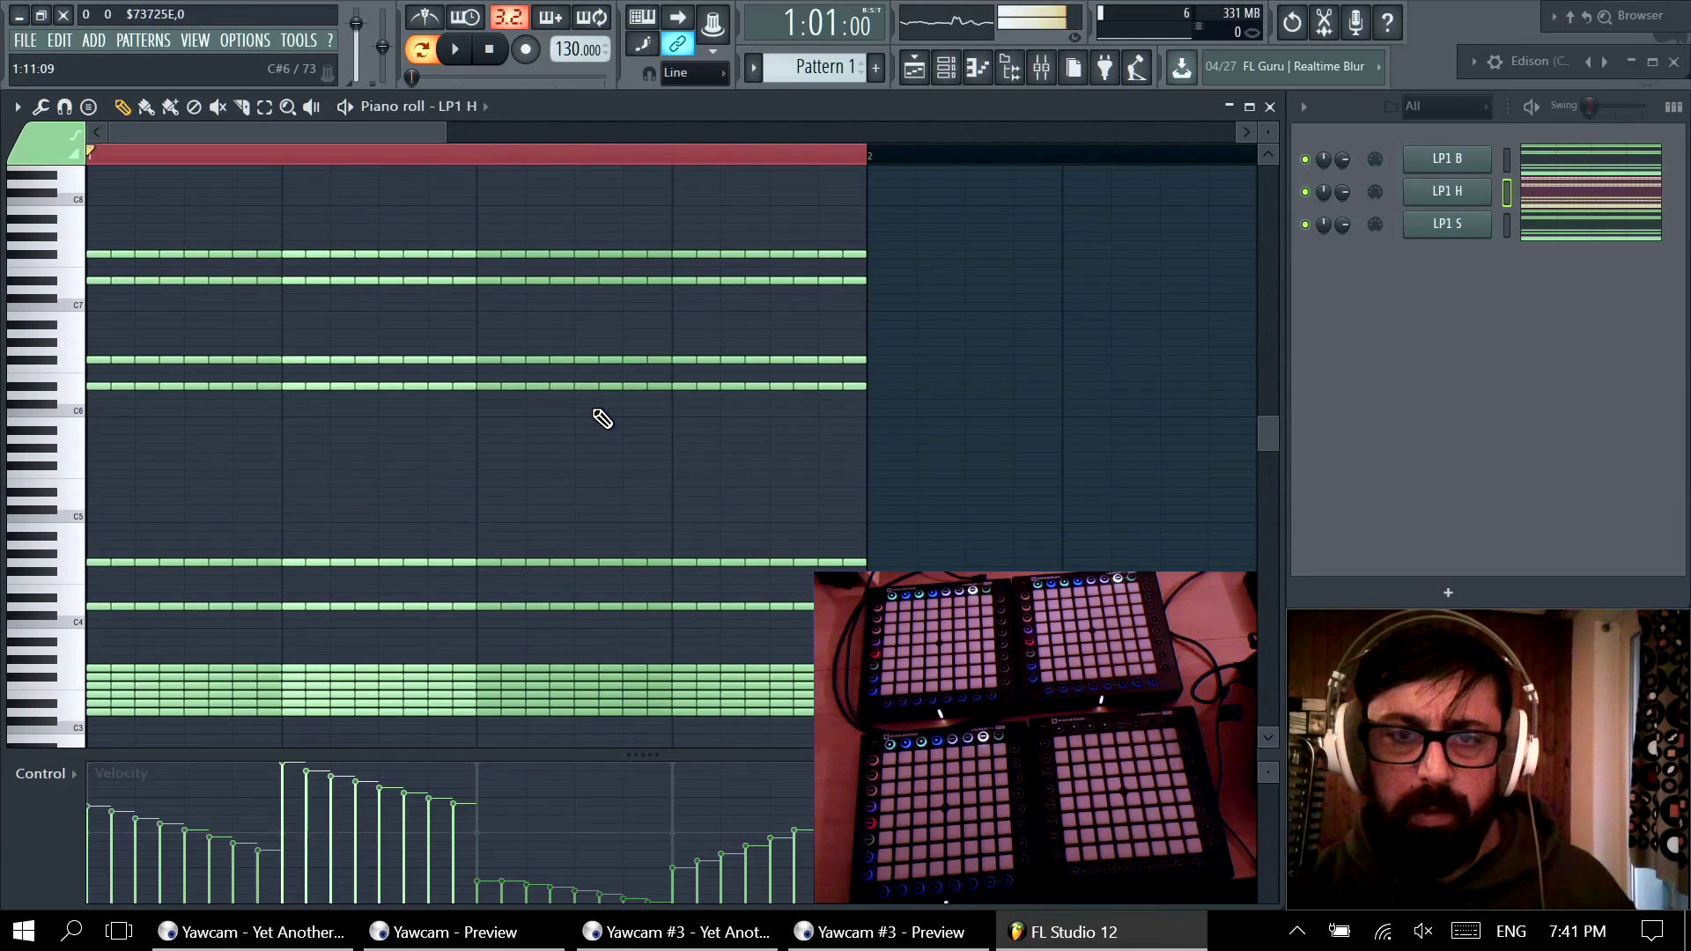
key(ctrl+a)
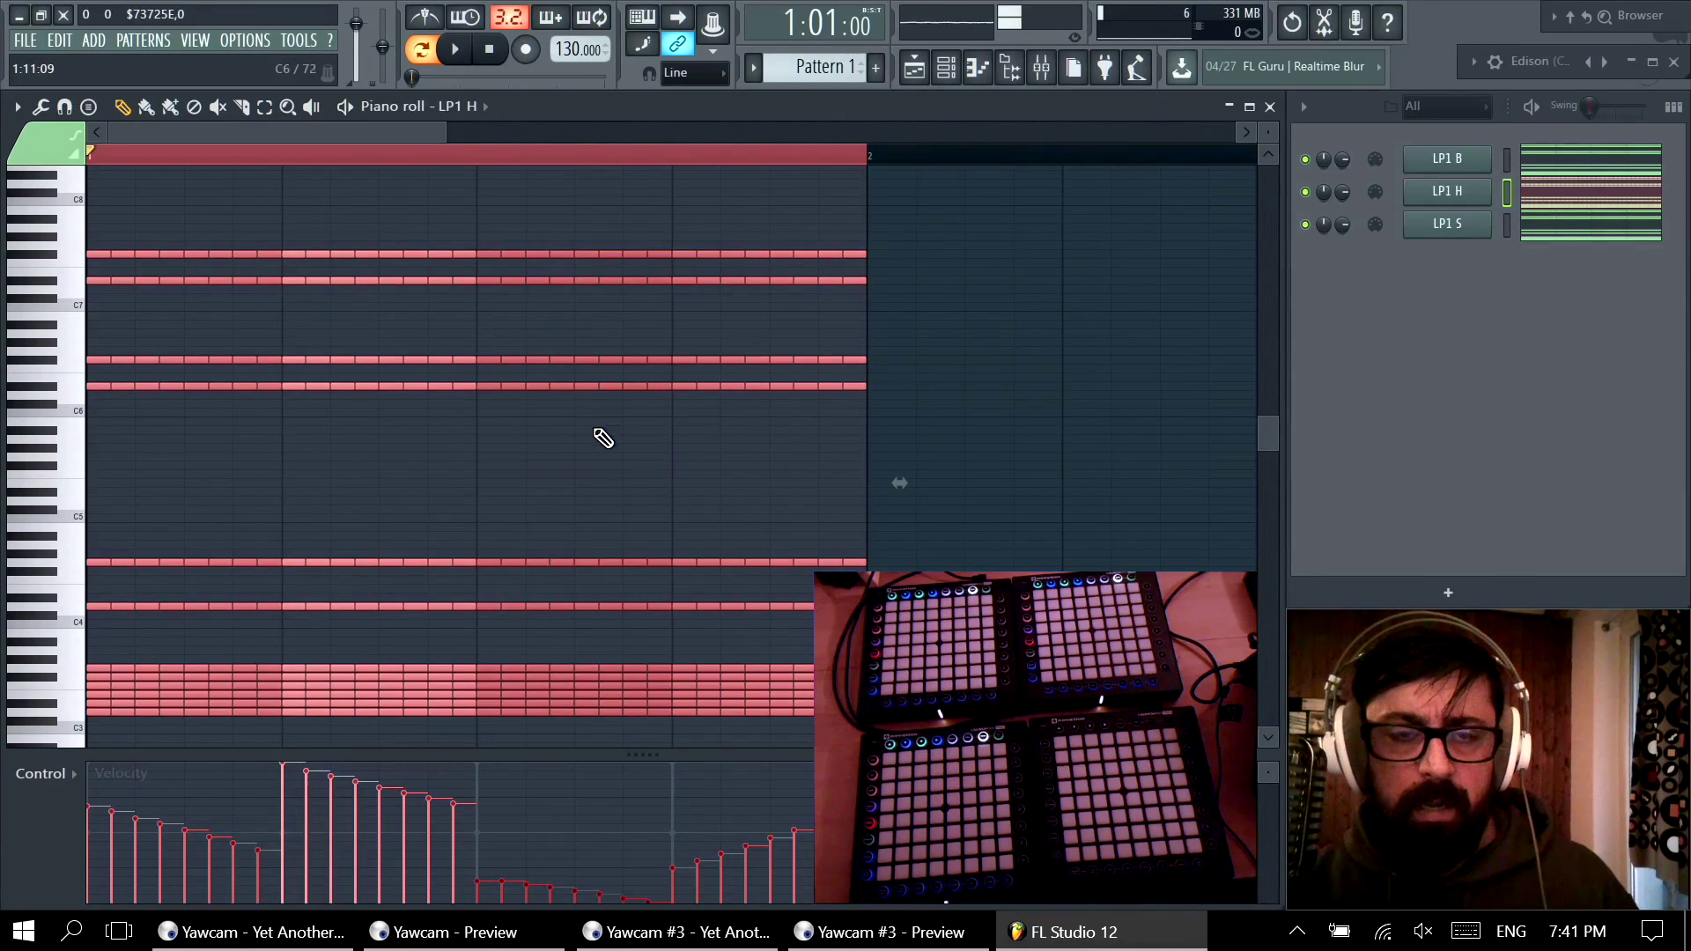
key(ctrl+d)
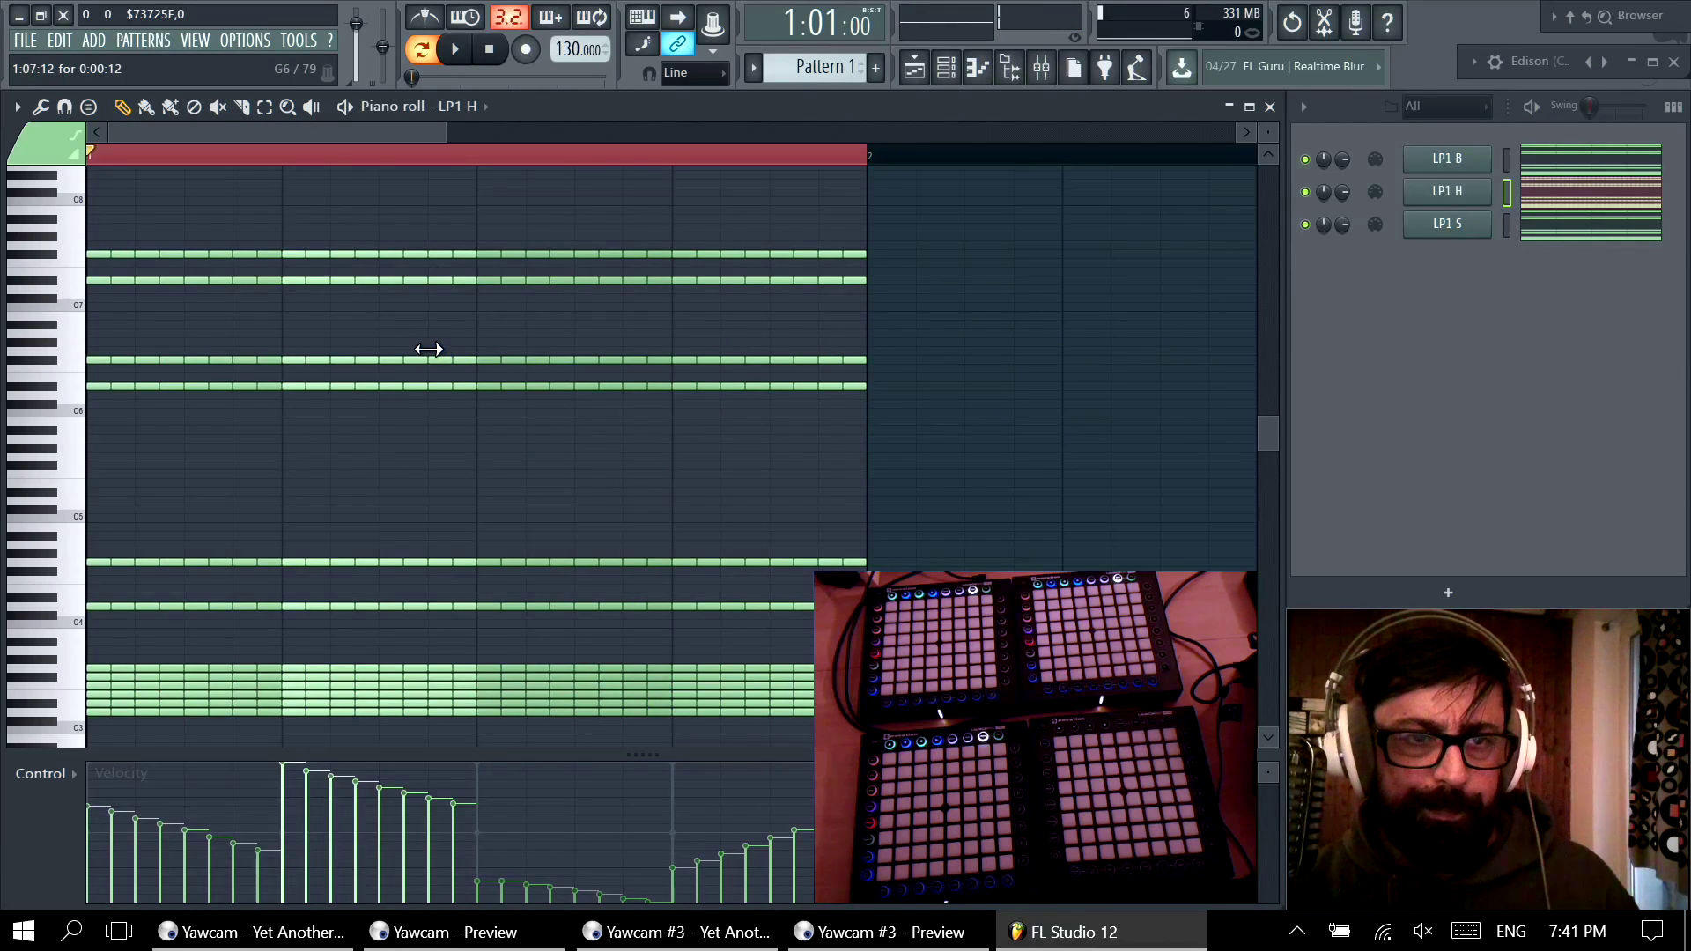
drag(276, 235, 53, 720)
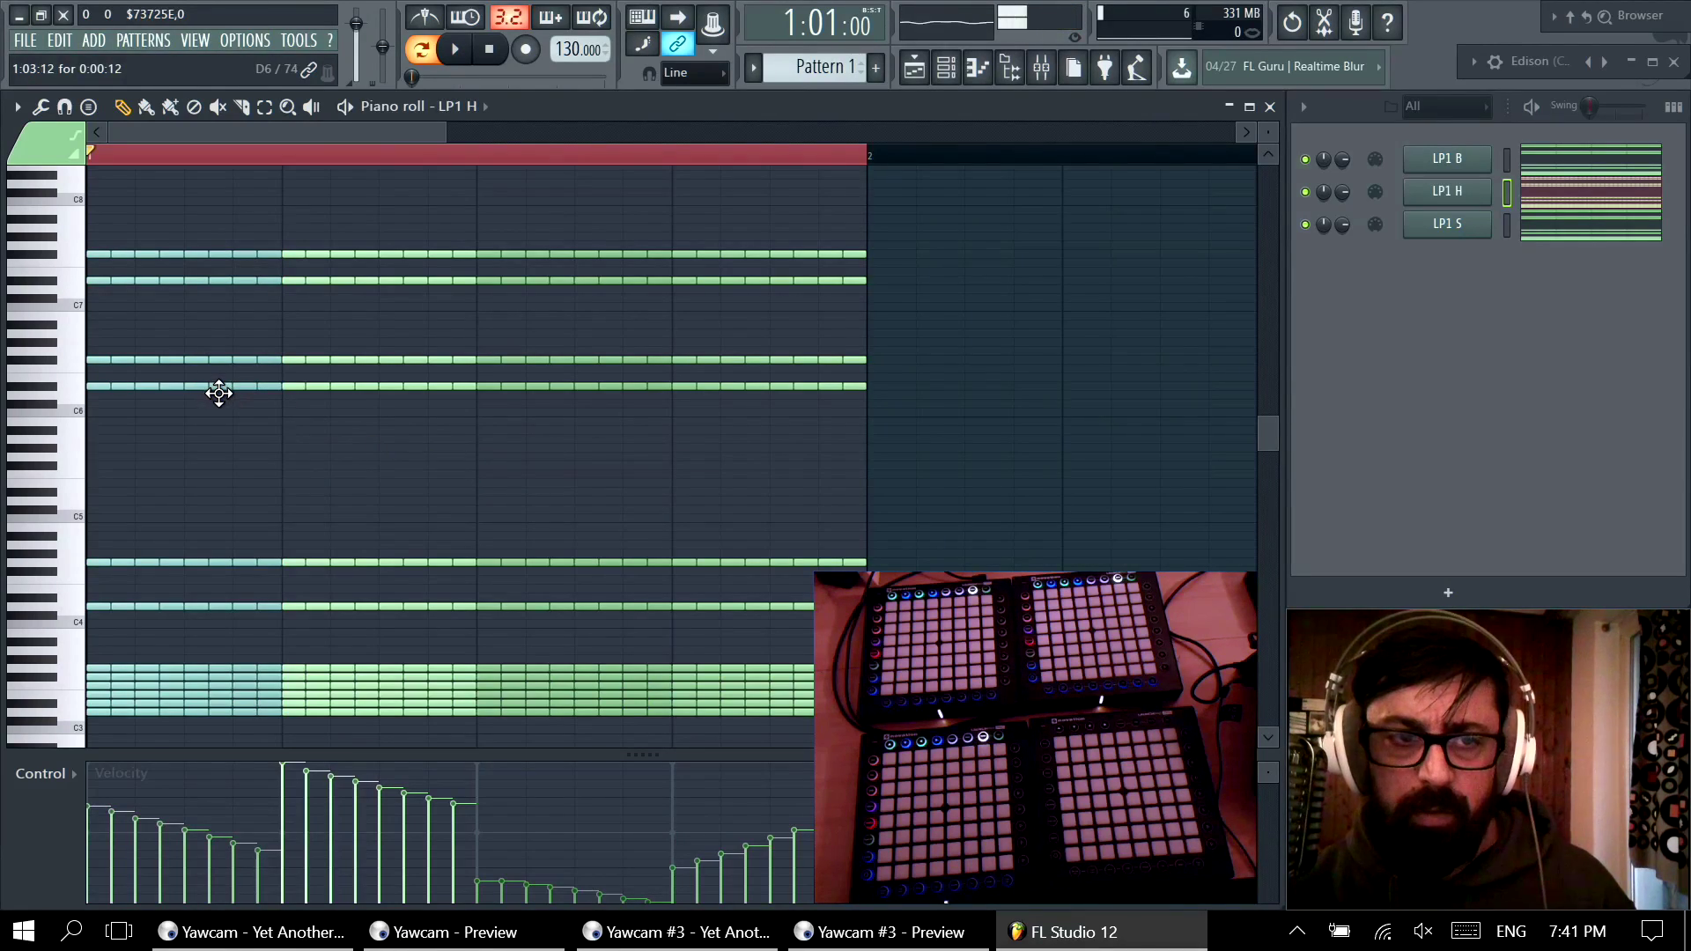
mouse_move(218, 386)
mouse_down()
mouse_move(1183, 361)
mouse_move(1107, 287)
mouse_move(283, 366)
mouse_move(189, 407)
mouse_move(189, 394)
mouse_up()
click(235, 421)
Step: Group the LP1 H slices of the second, third and fourth beats into separate note groups and deselect them
drag(303, 214, 458, 721)
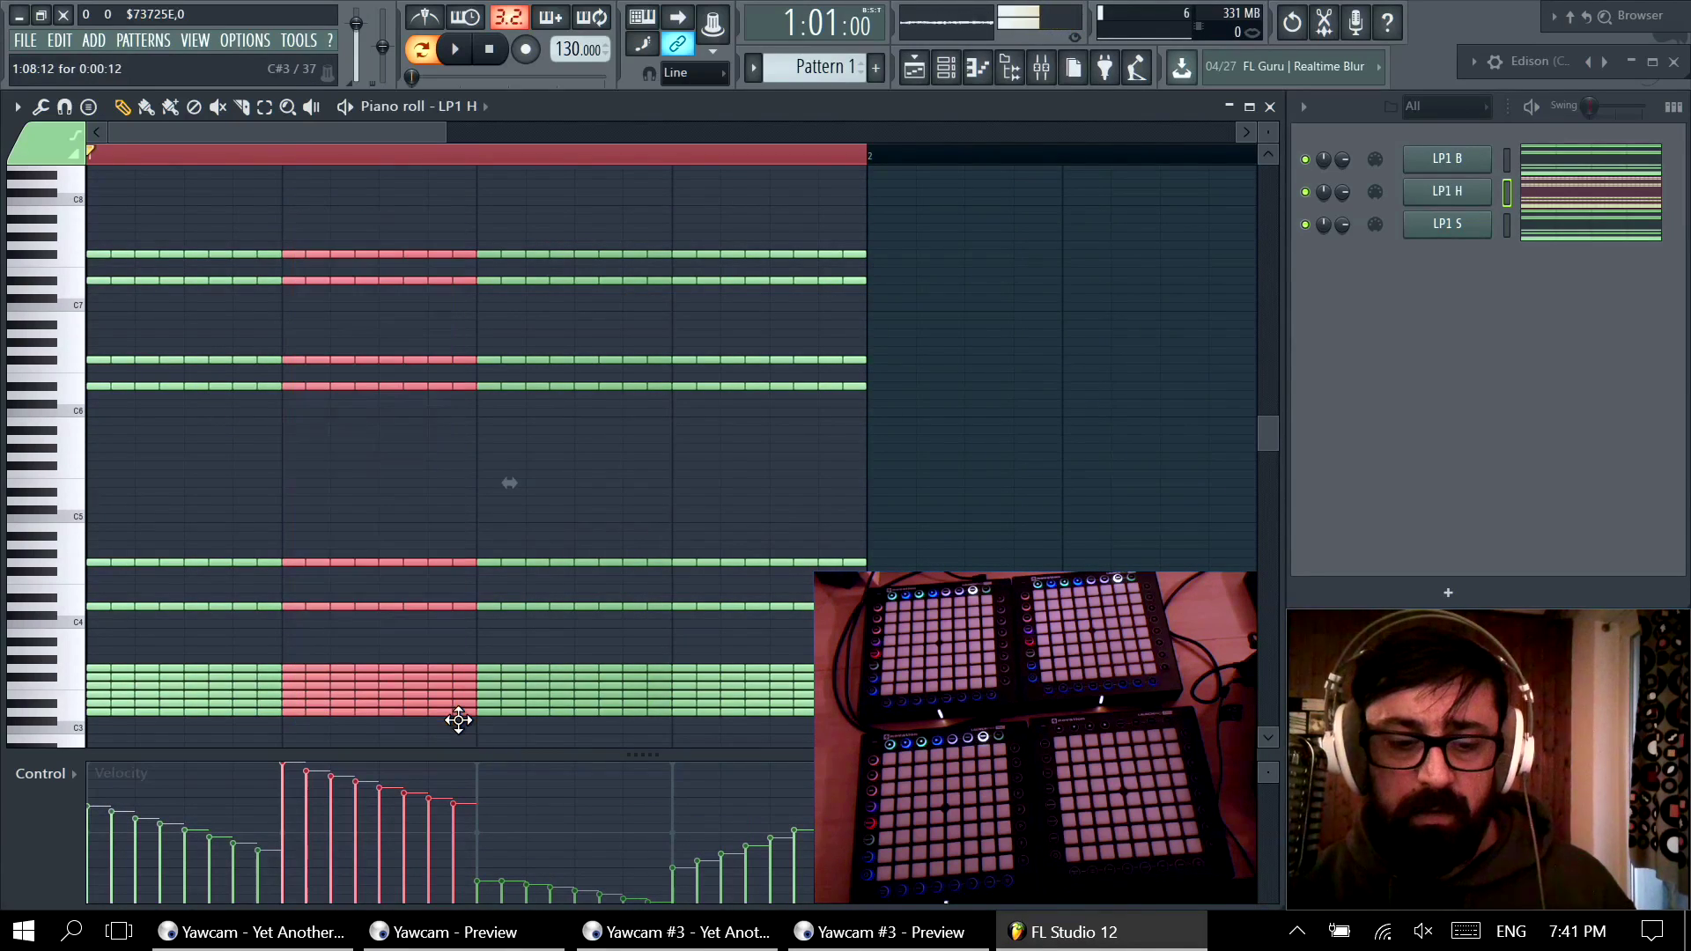
drag(482, 234, 651, 717)
drag(695, 226, 916, 742)
click(989, 369)
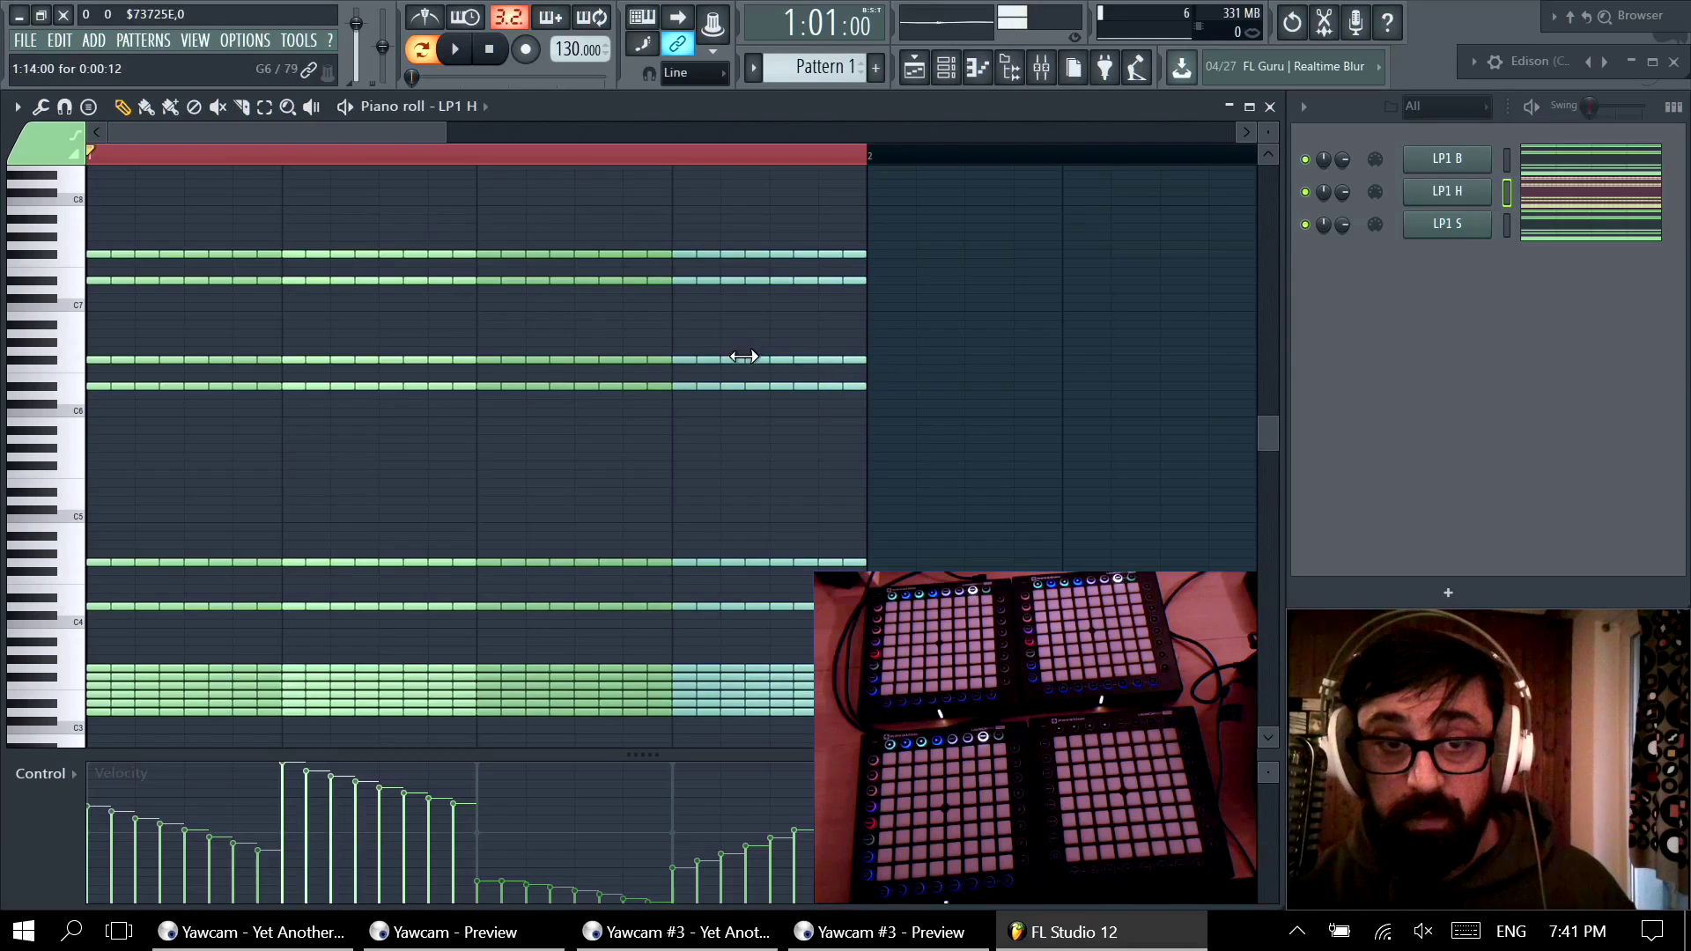
Step: Try moving the third-beat and second-beat LP1 H groups as units into the second bar, undoing each move
drag(609, 686, 1144, 498)
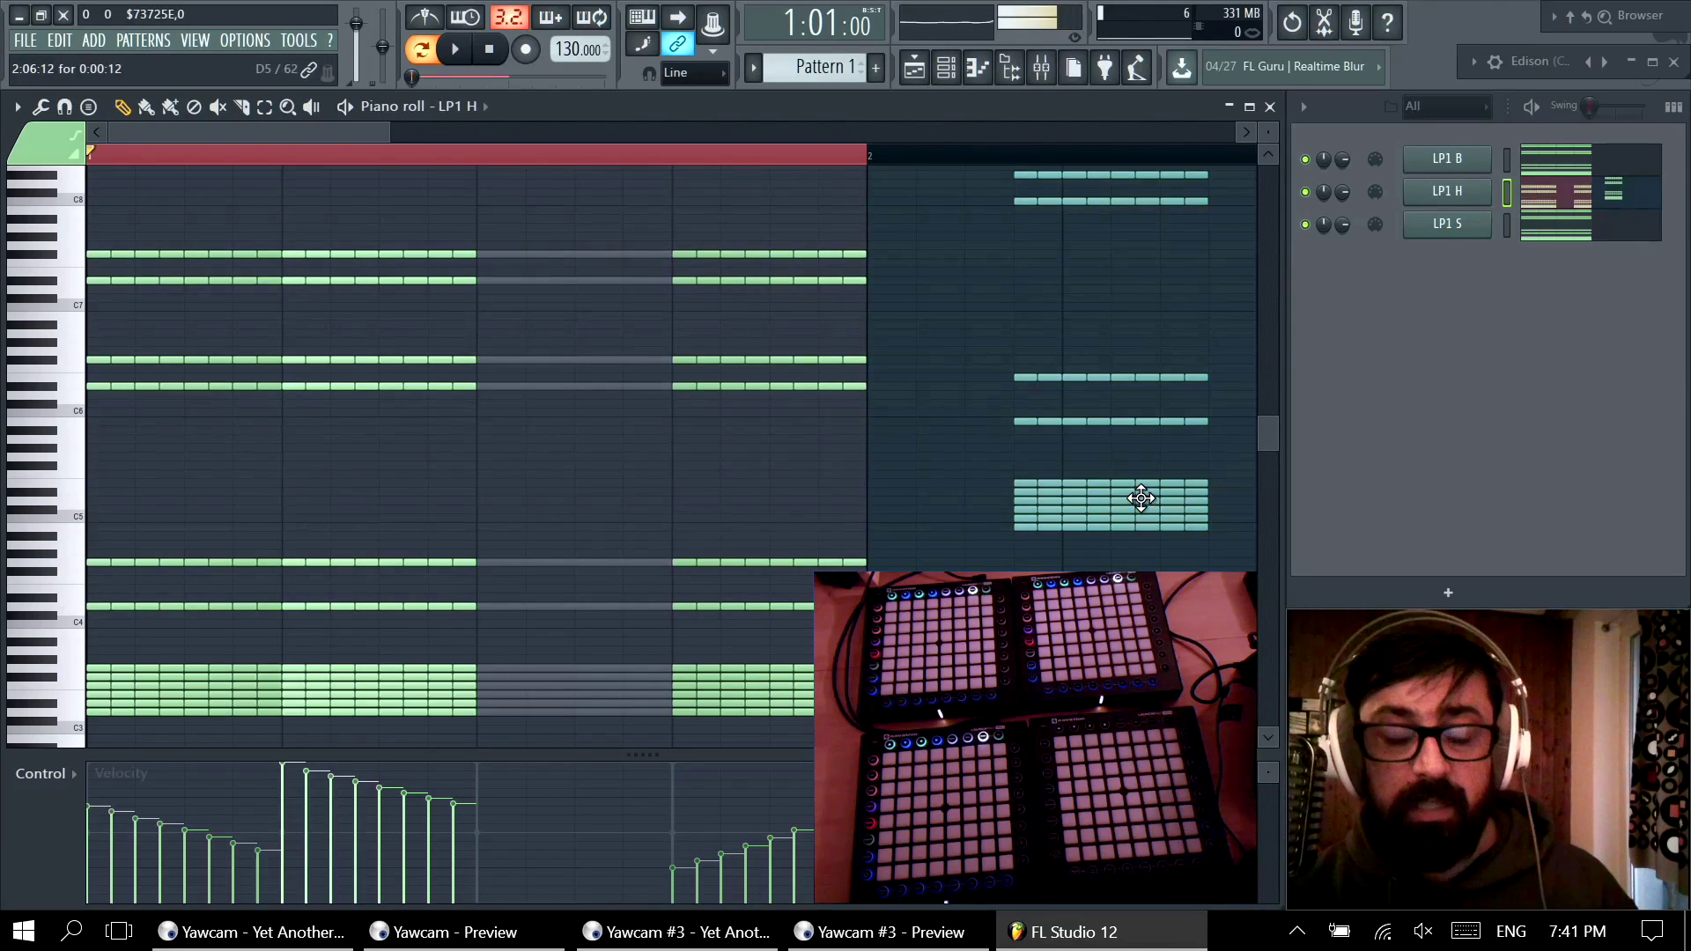
key(ctrl+z)
drag(532, 679, 518, 676)
drag(384, 697, 1125, 490)
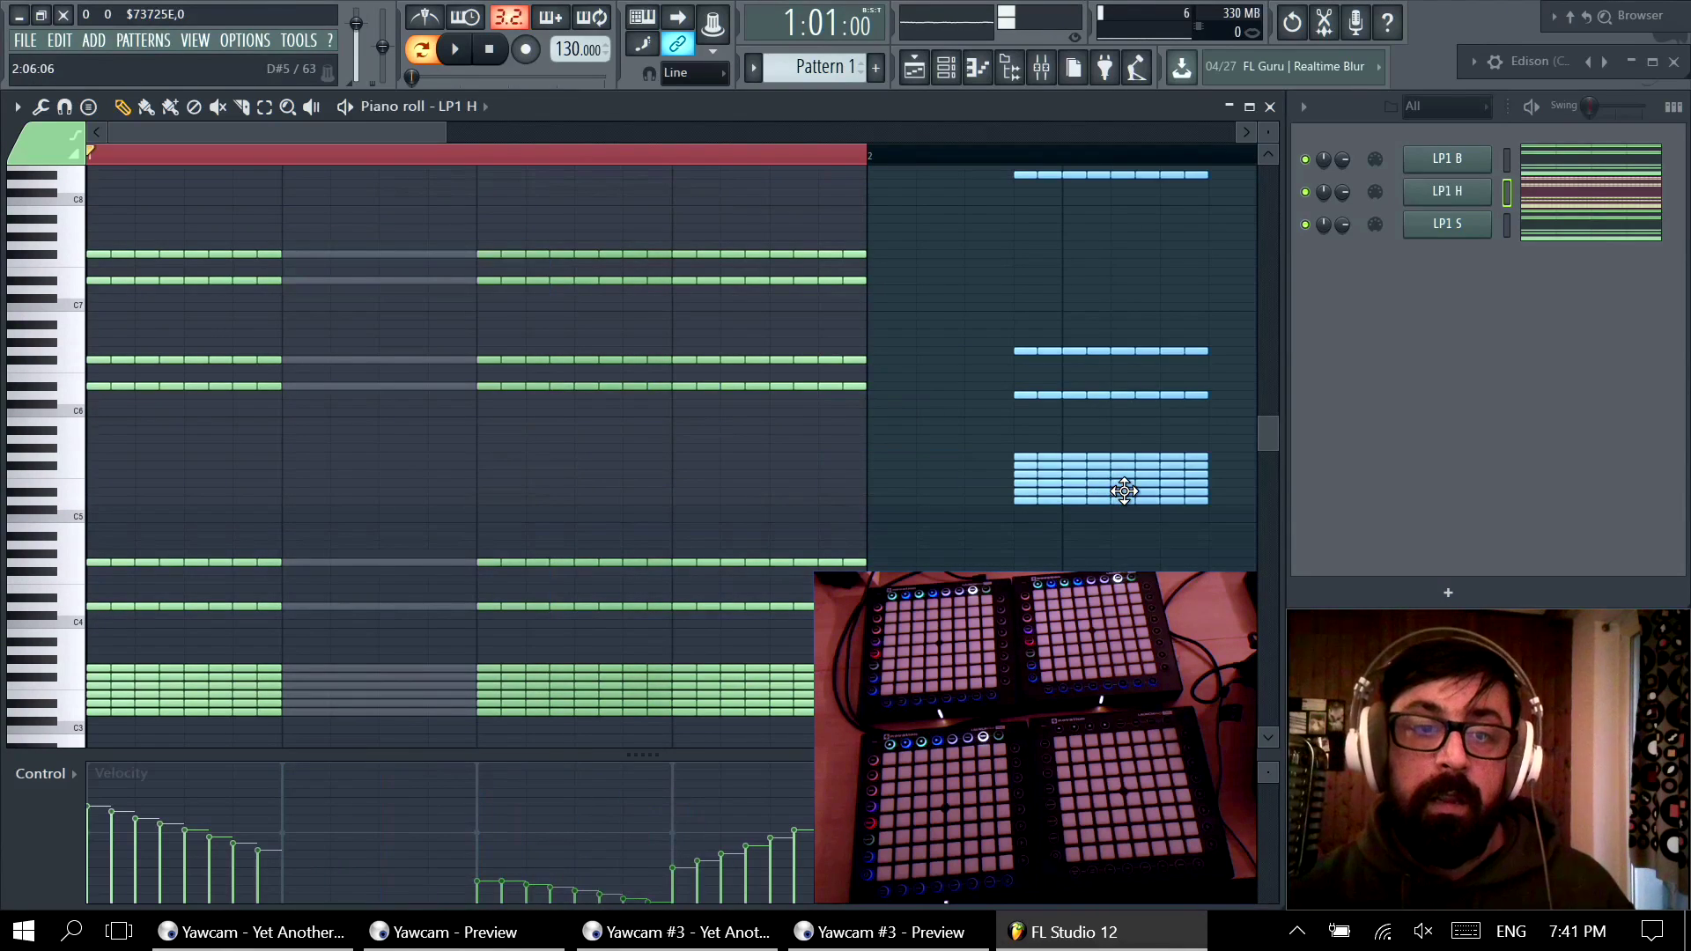
key(ctrl+z)
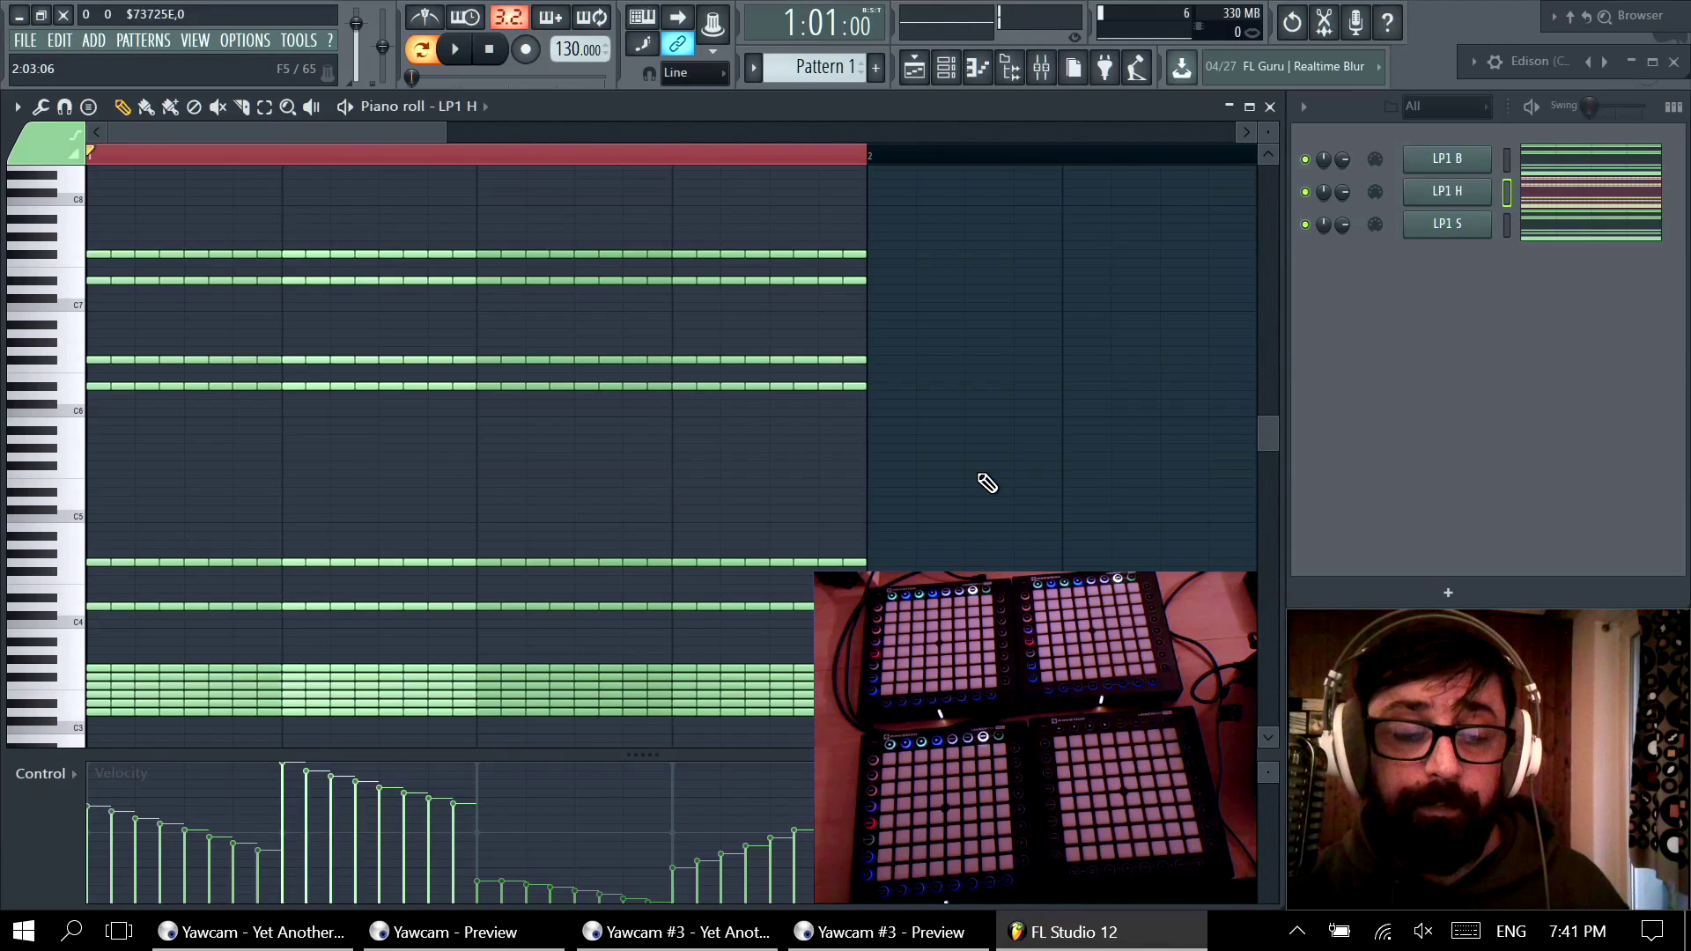
scroll(986, 483, up, 5)
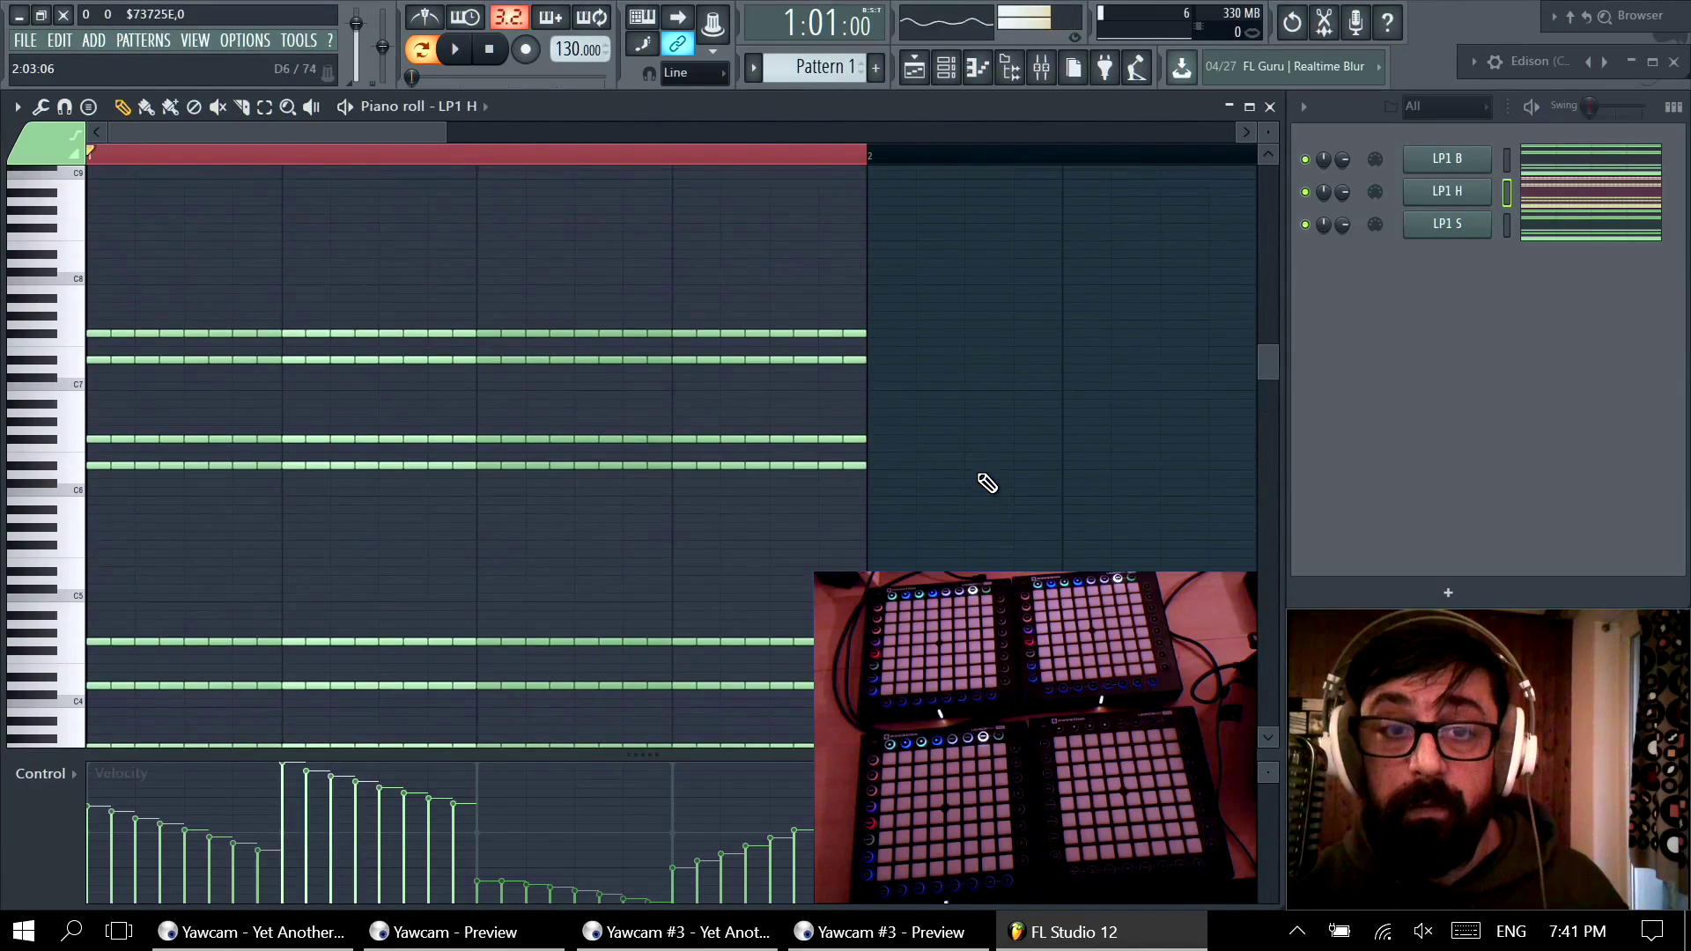
scroll(986, 482, down, 6)
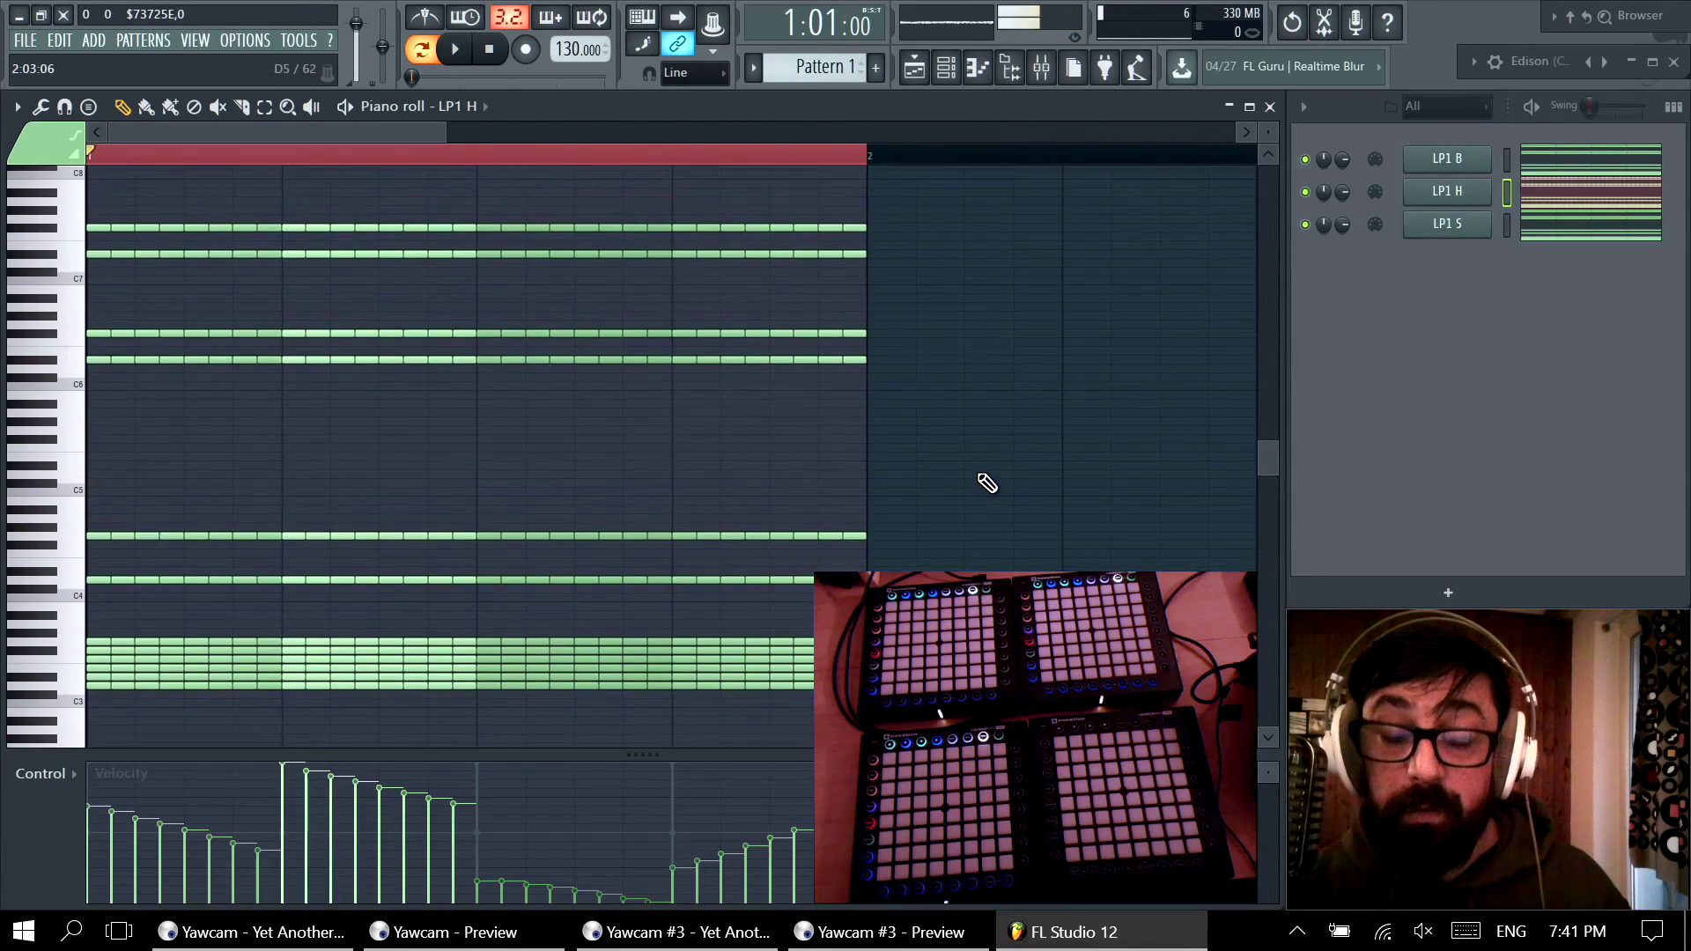
scroll(986, 483, up, 2)
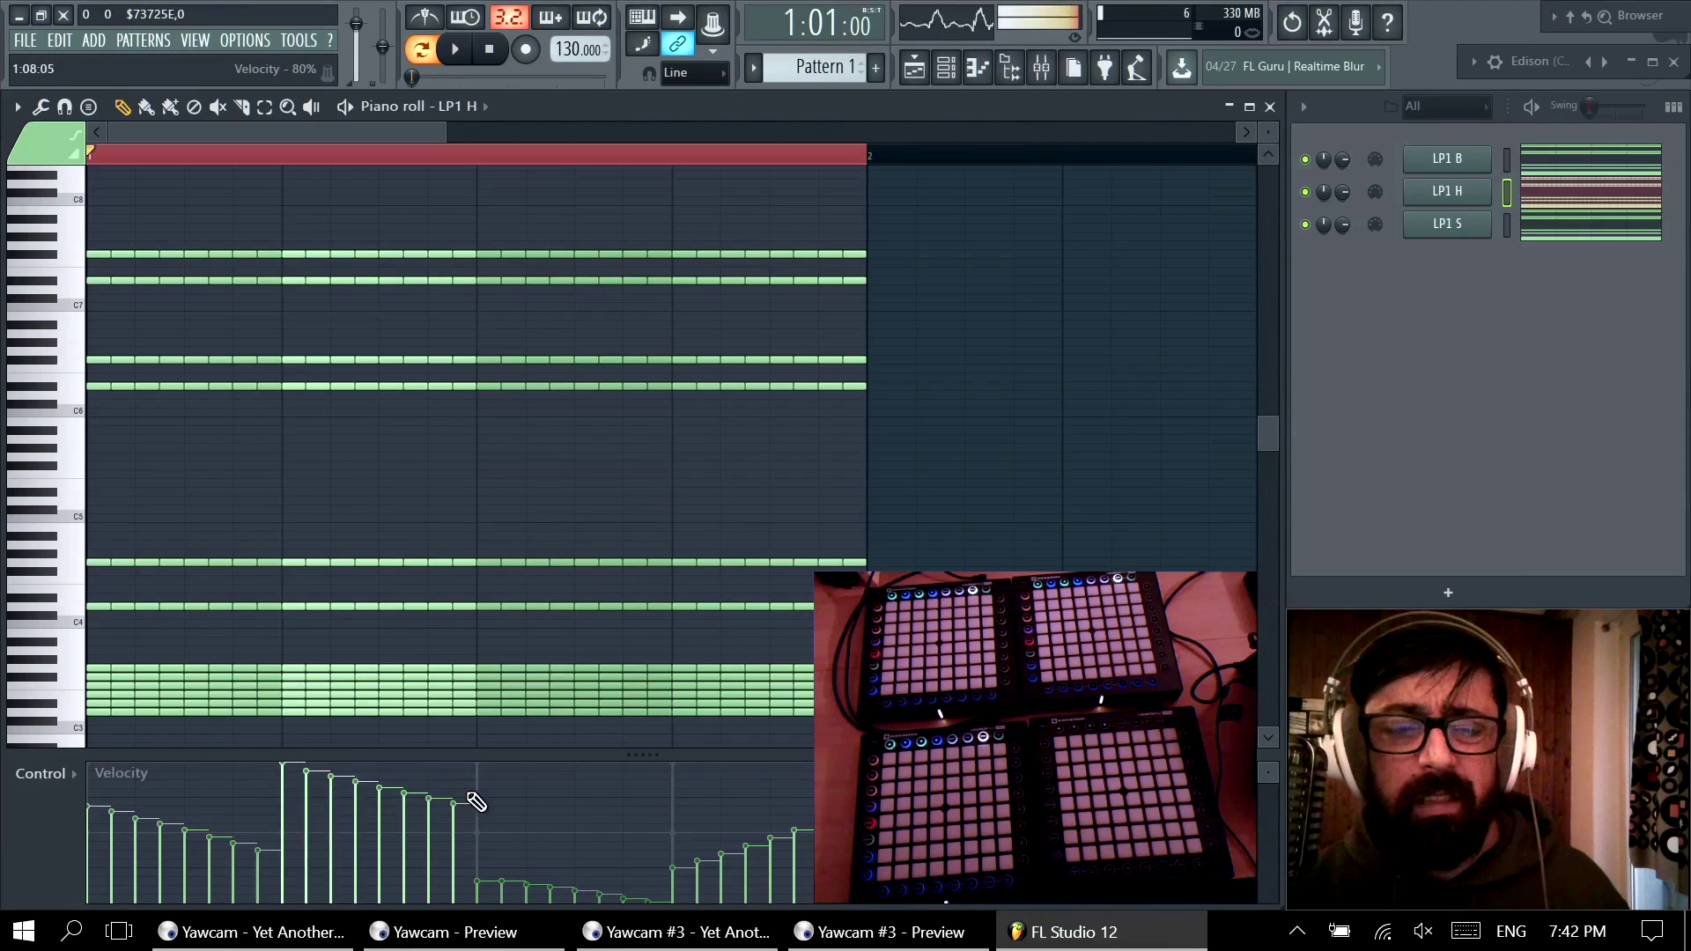
Step: Select the LP1 H notes of the first beat and preview their hue ramp as a loop
double_click(261, 157)
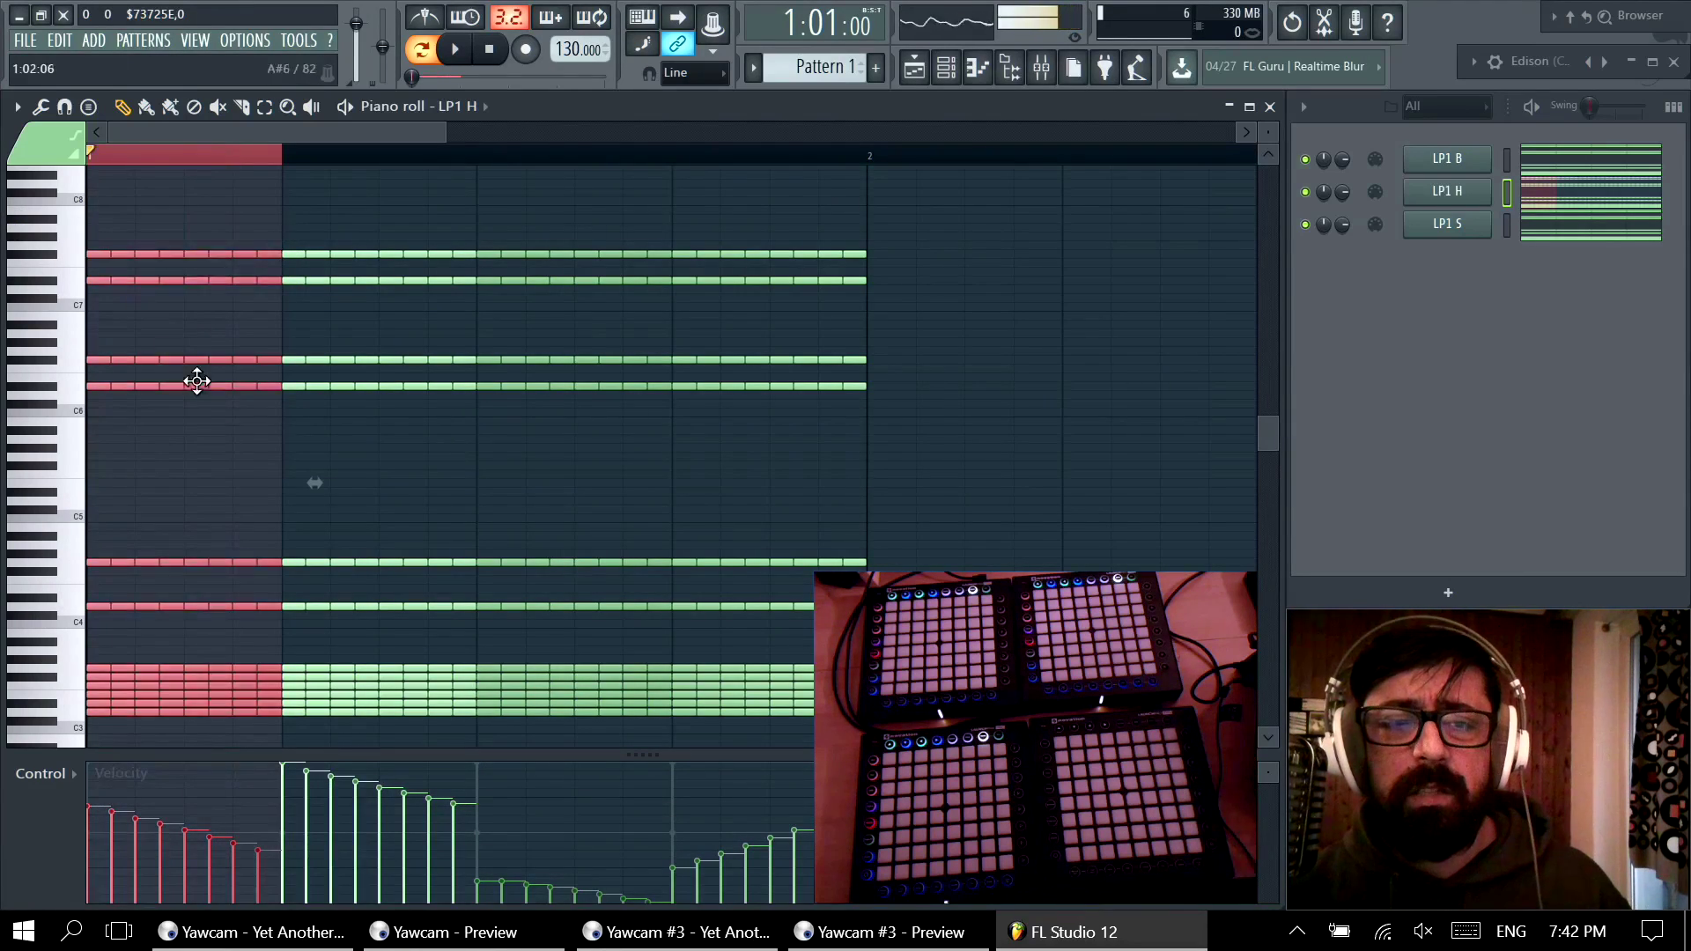
key(space)
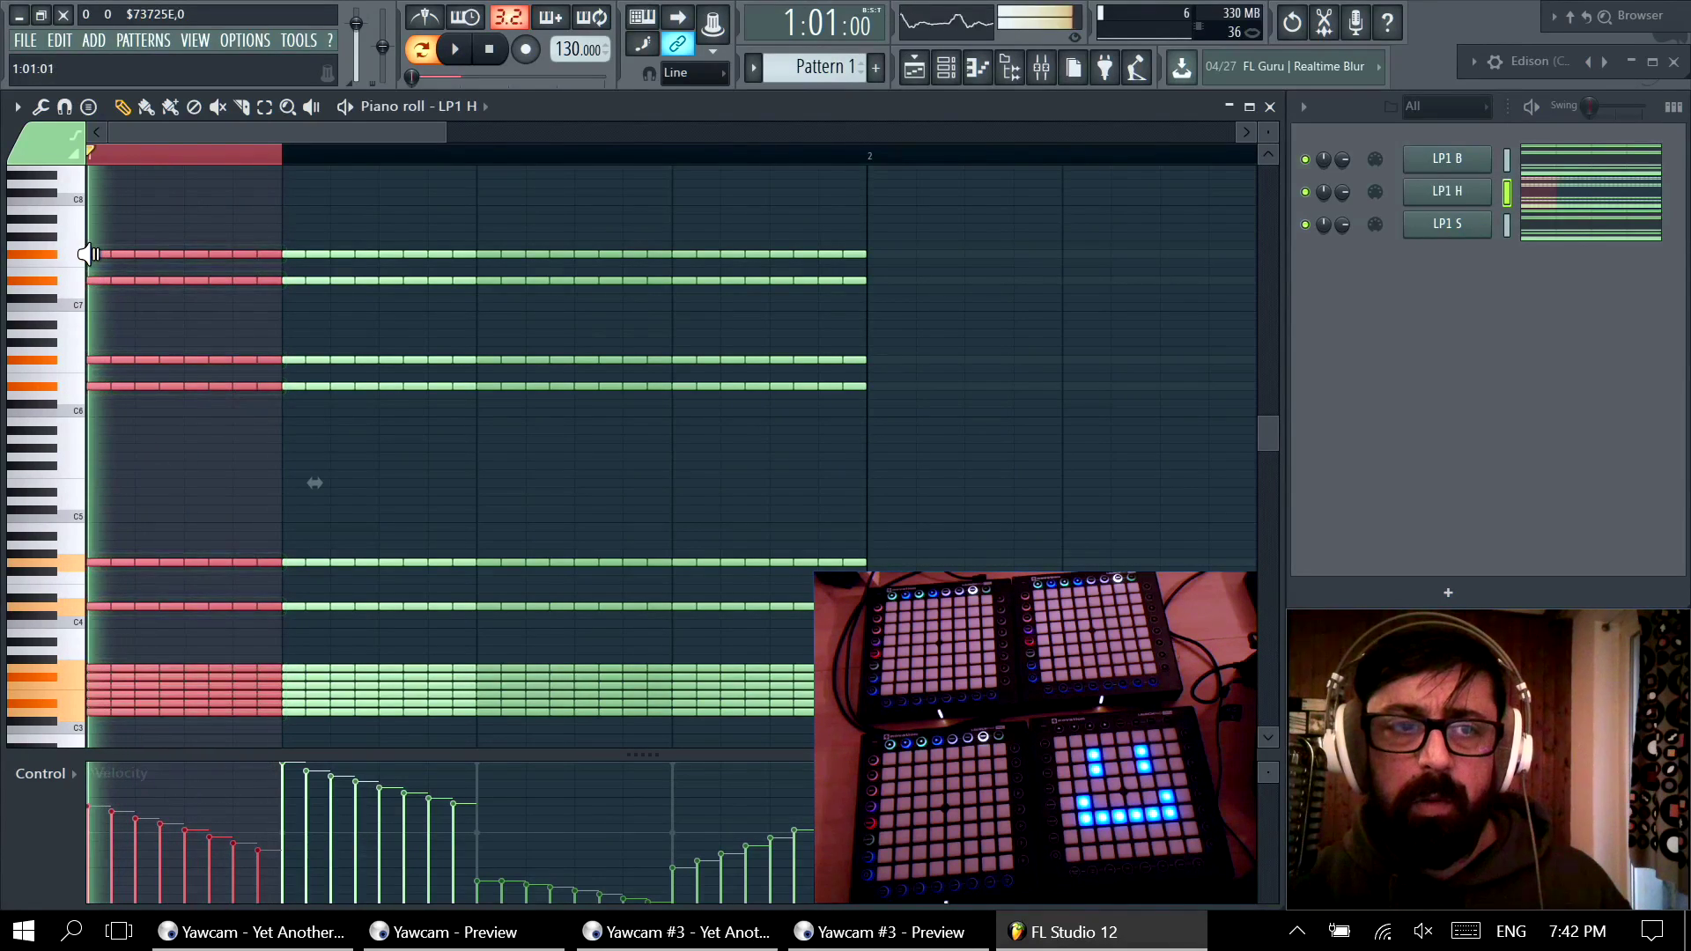
key(space)
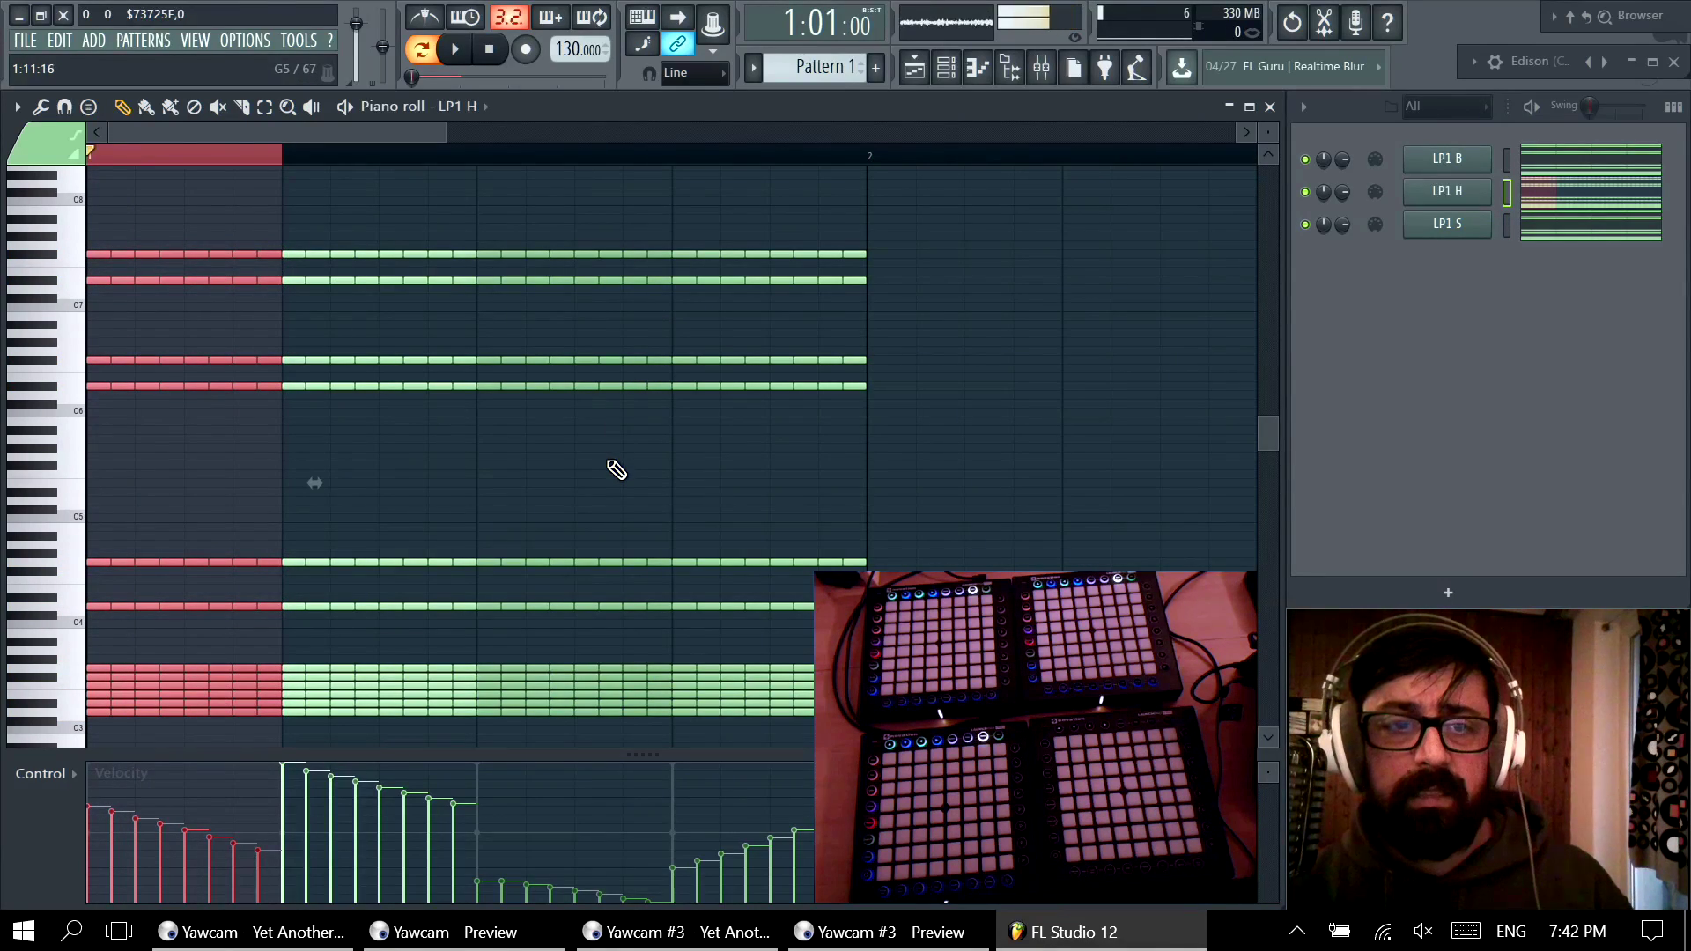
Step: Try the horizontal and vertical flips on the selected first-beat LP1 H notes with the score flipper
key(alt+x)
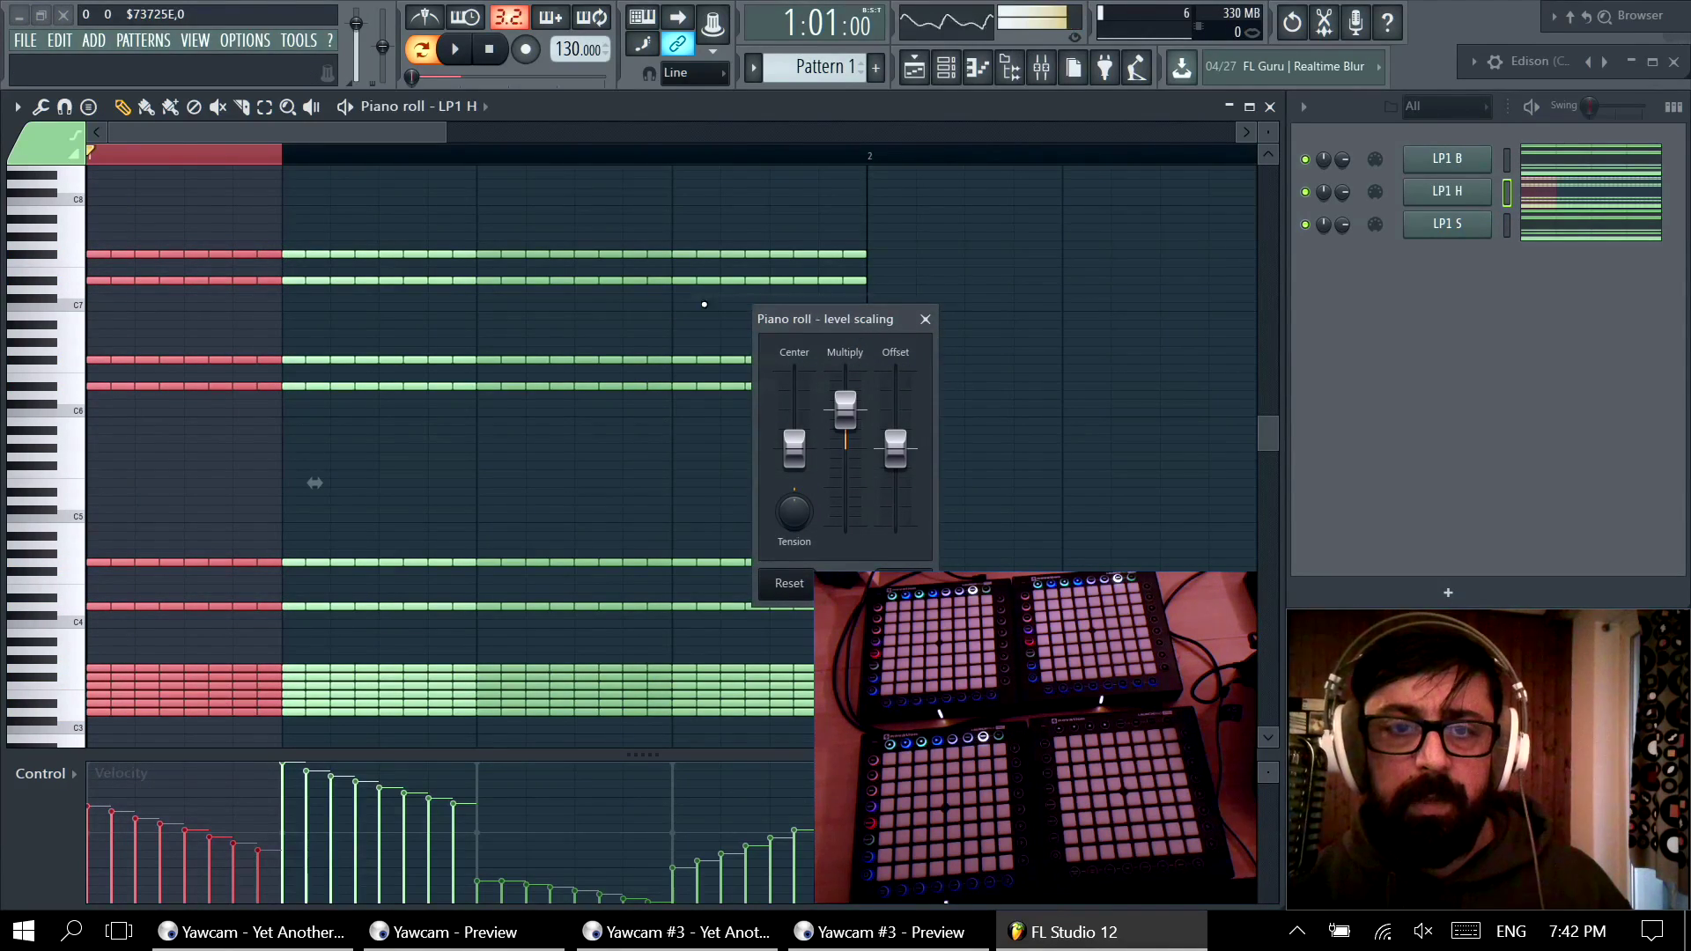
key(Escape)
key(alt+y)
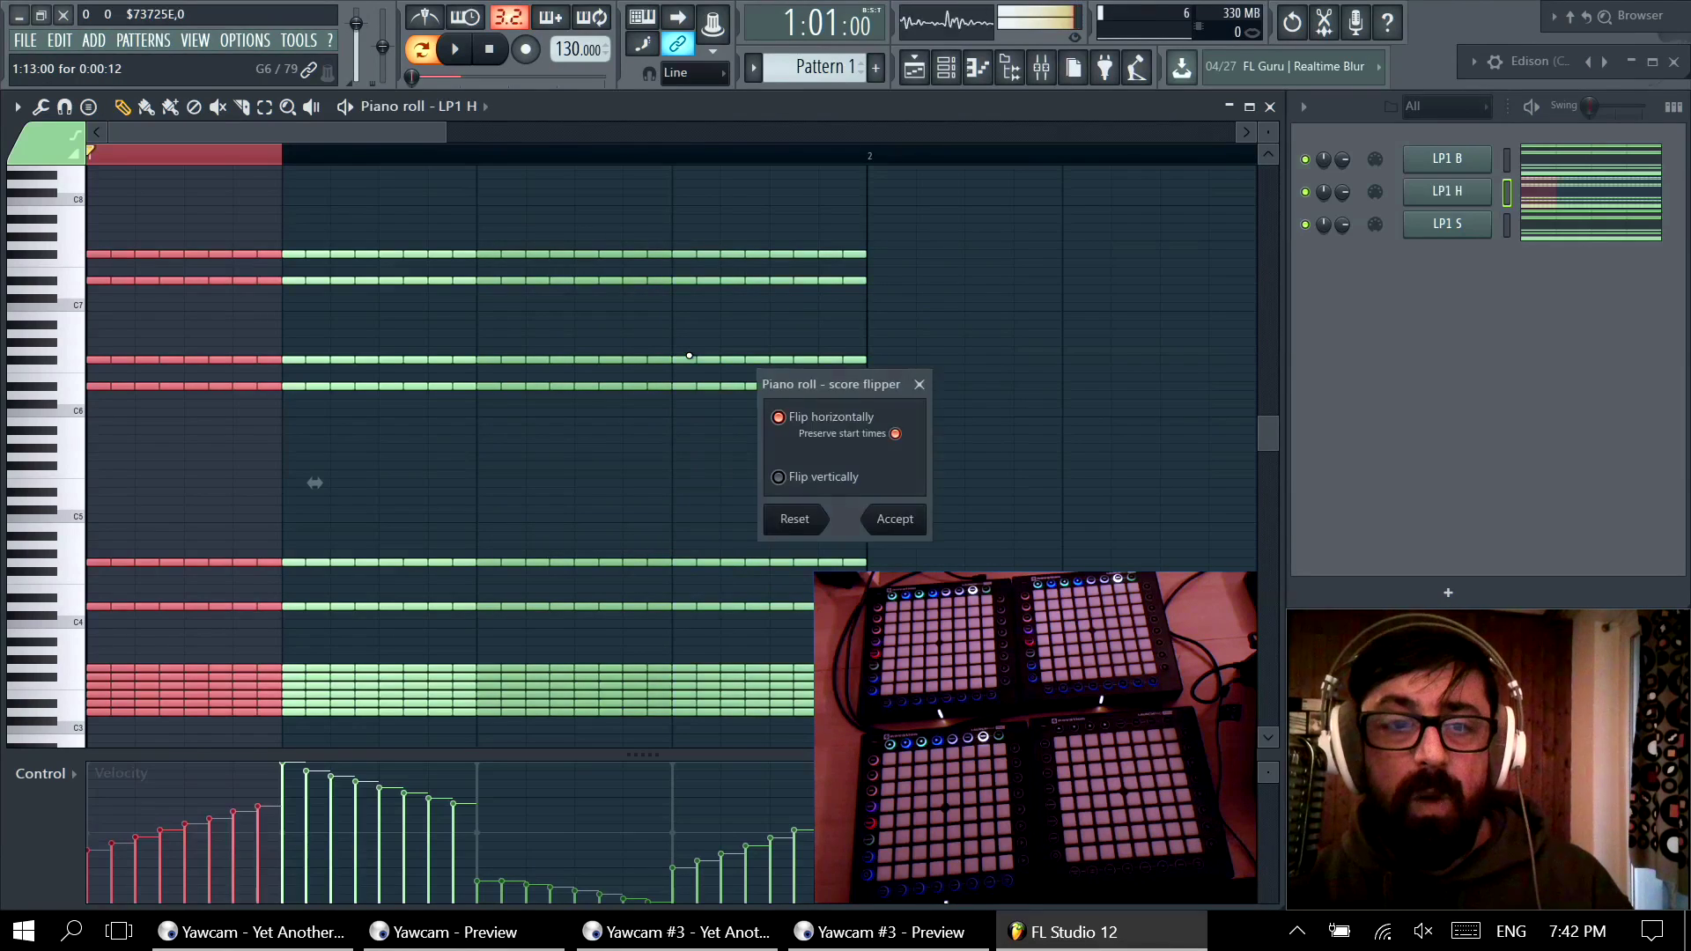
drag(810, 384, 518, 239)
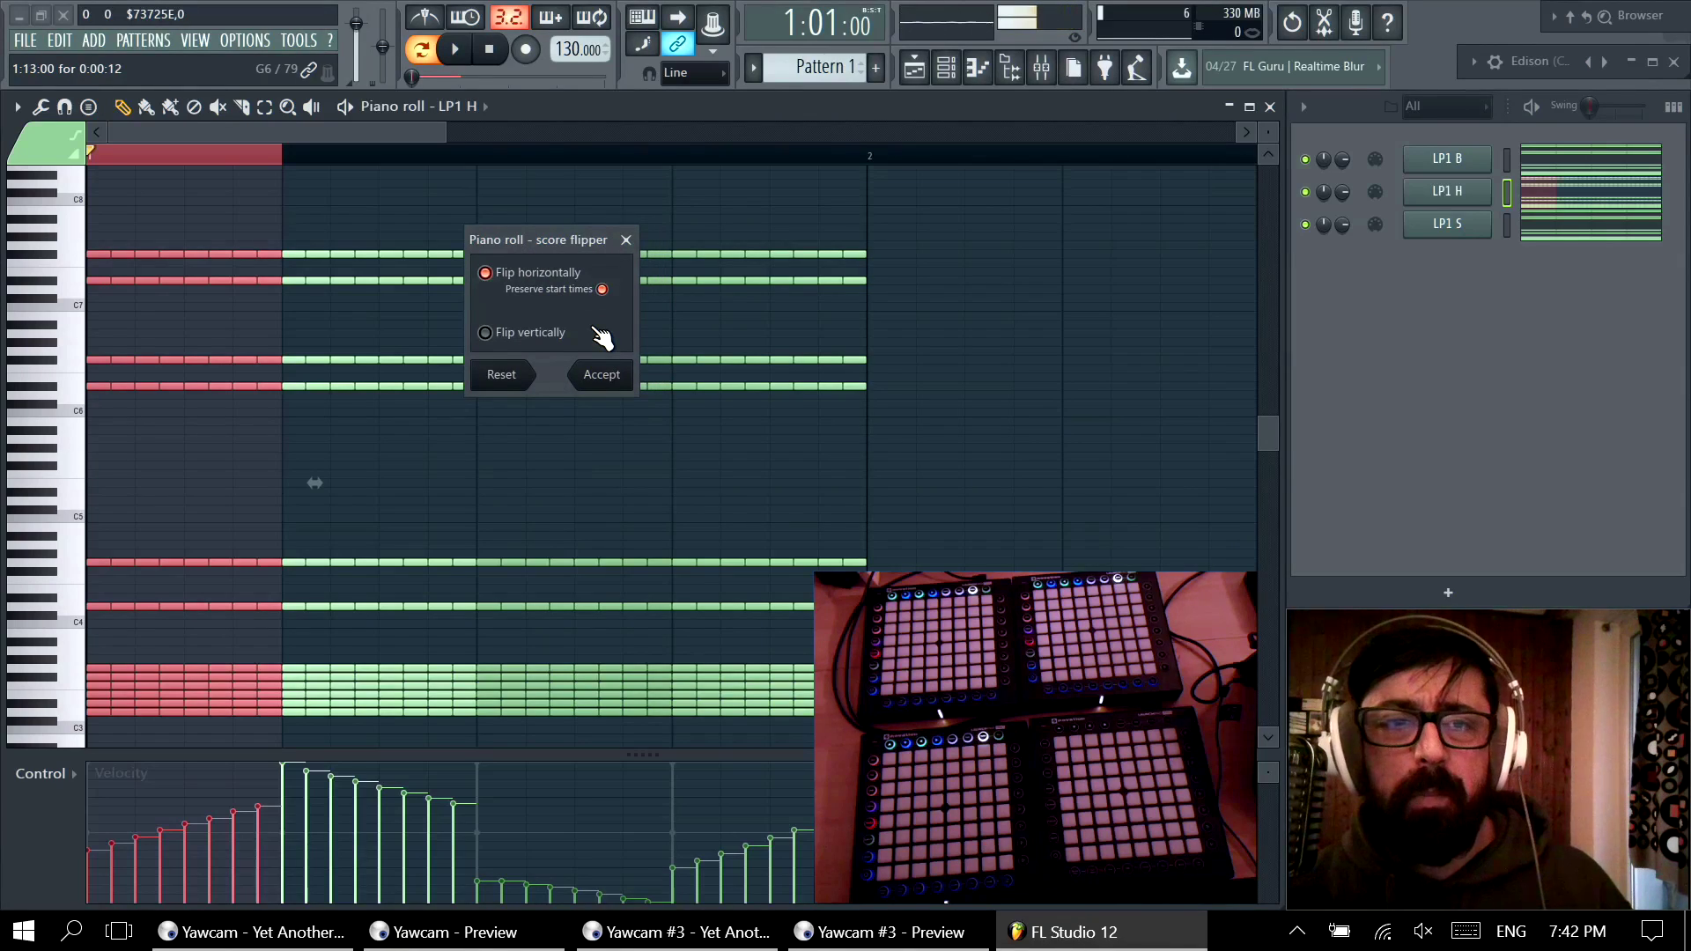
click(557, 278)
click(542, 279)
click(546, 286)
click(547, 333)
click(546, 339)
click(549, 339)
click(548, 339)
click(553, 340)
click(545, 339)
click(545, 339)
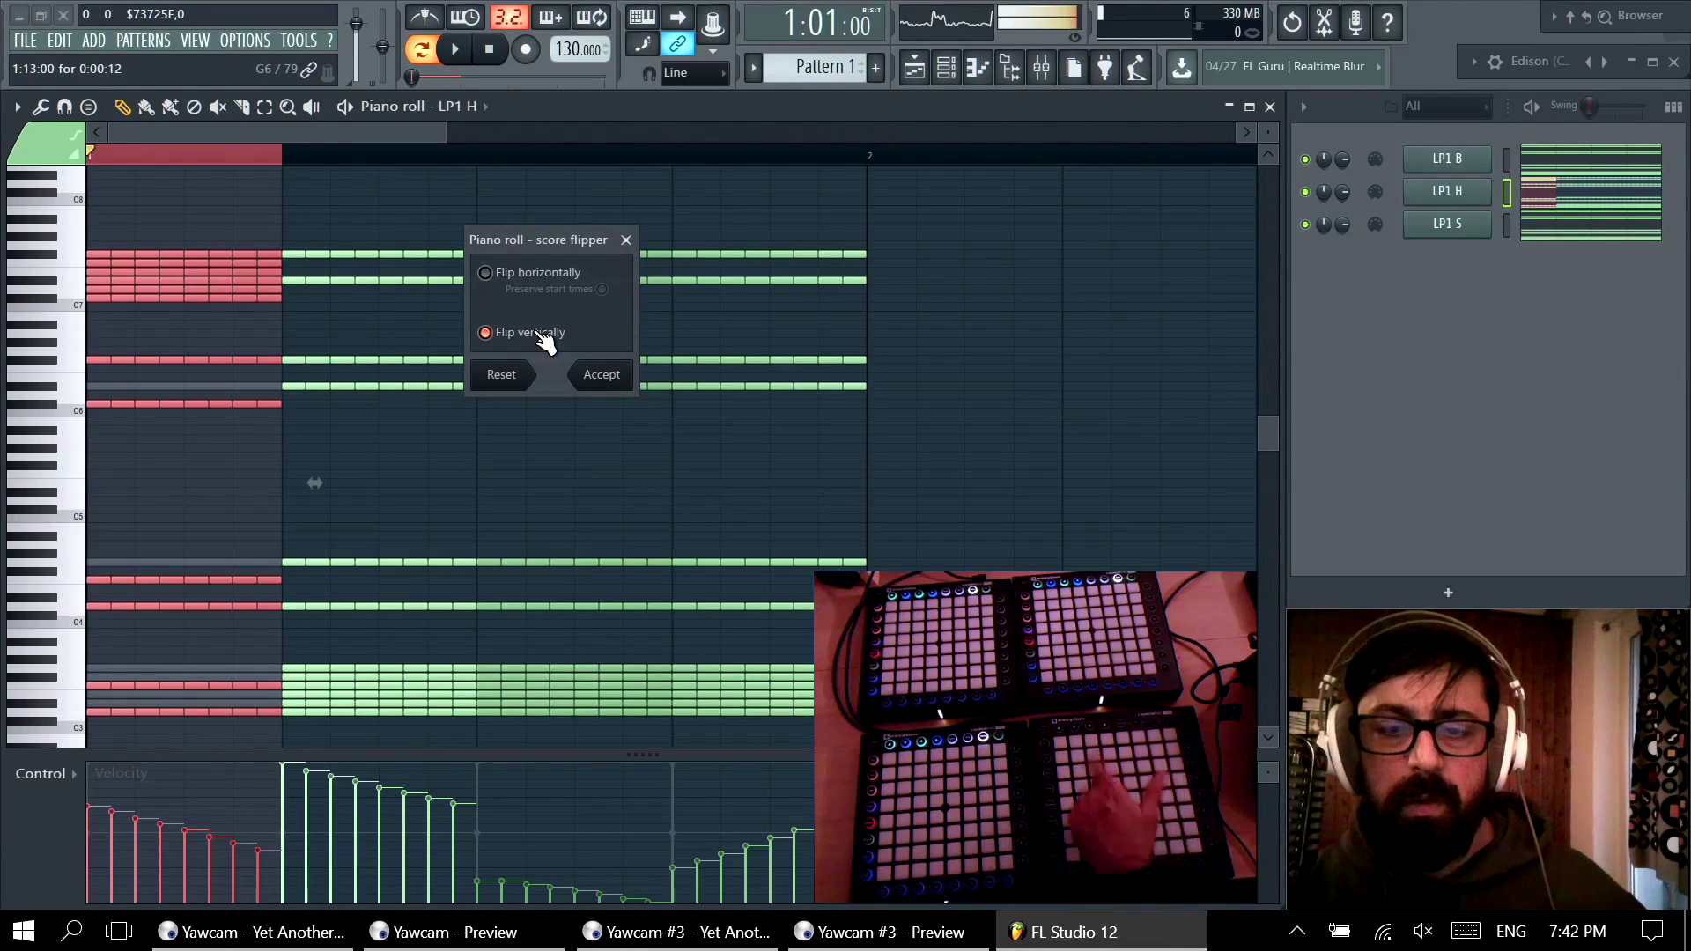
click(545, 339)
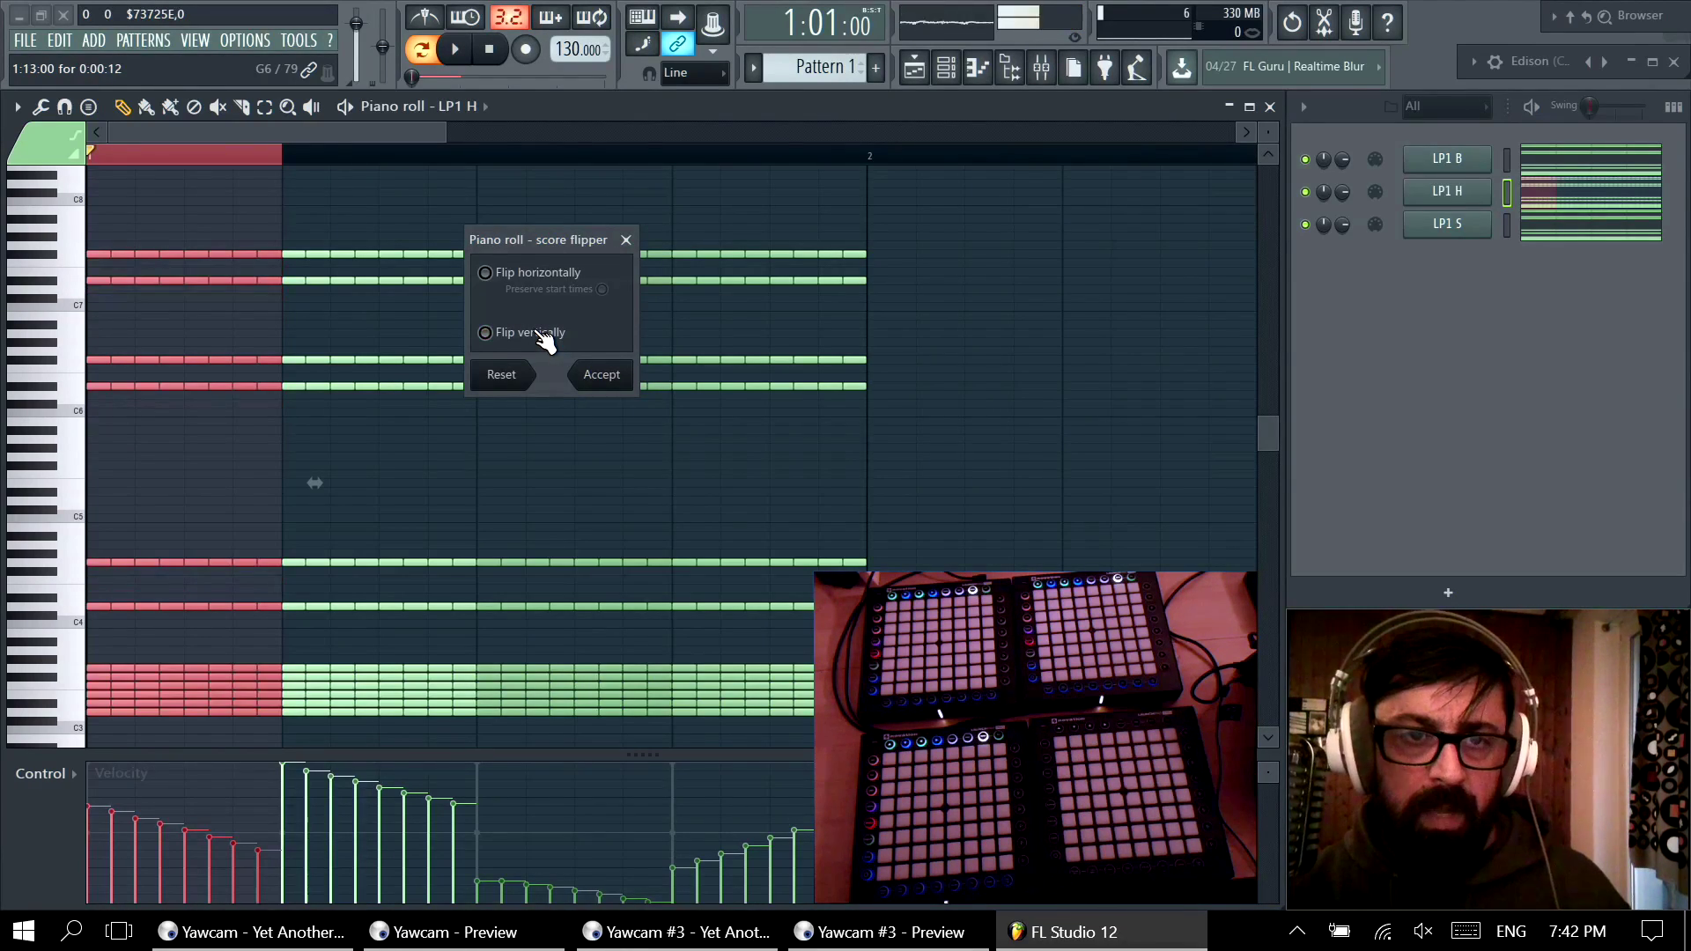
Step: Flip the first-beat LP1 H notes horizontally without preserving start times and preview the reversed hue ramp
click(554, 273)
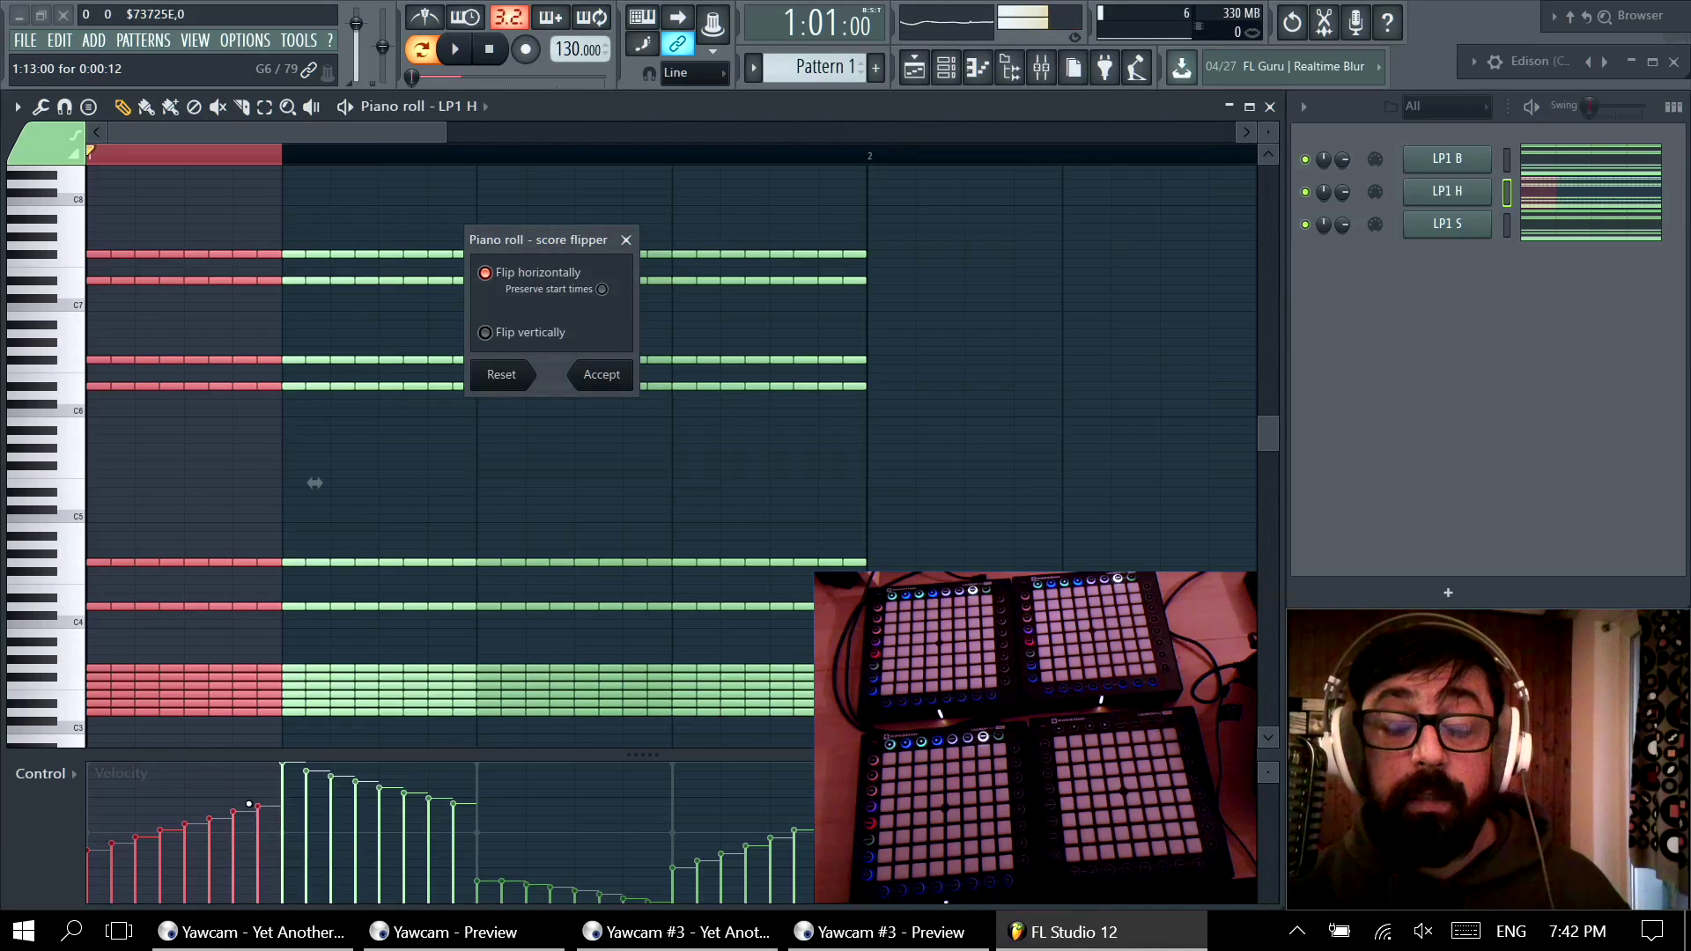
click(601, 380)
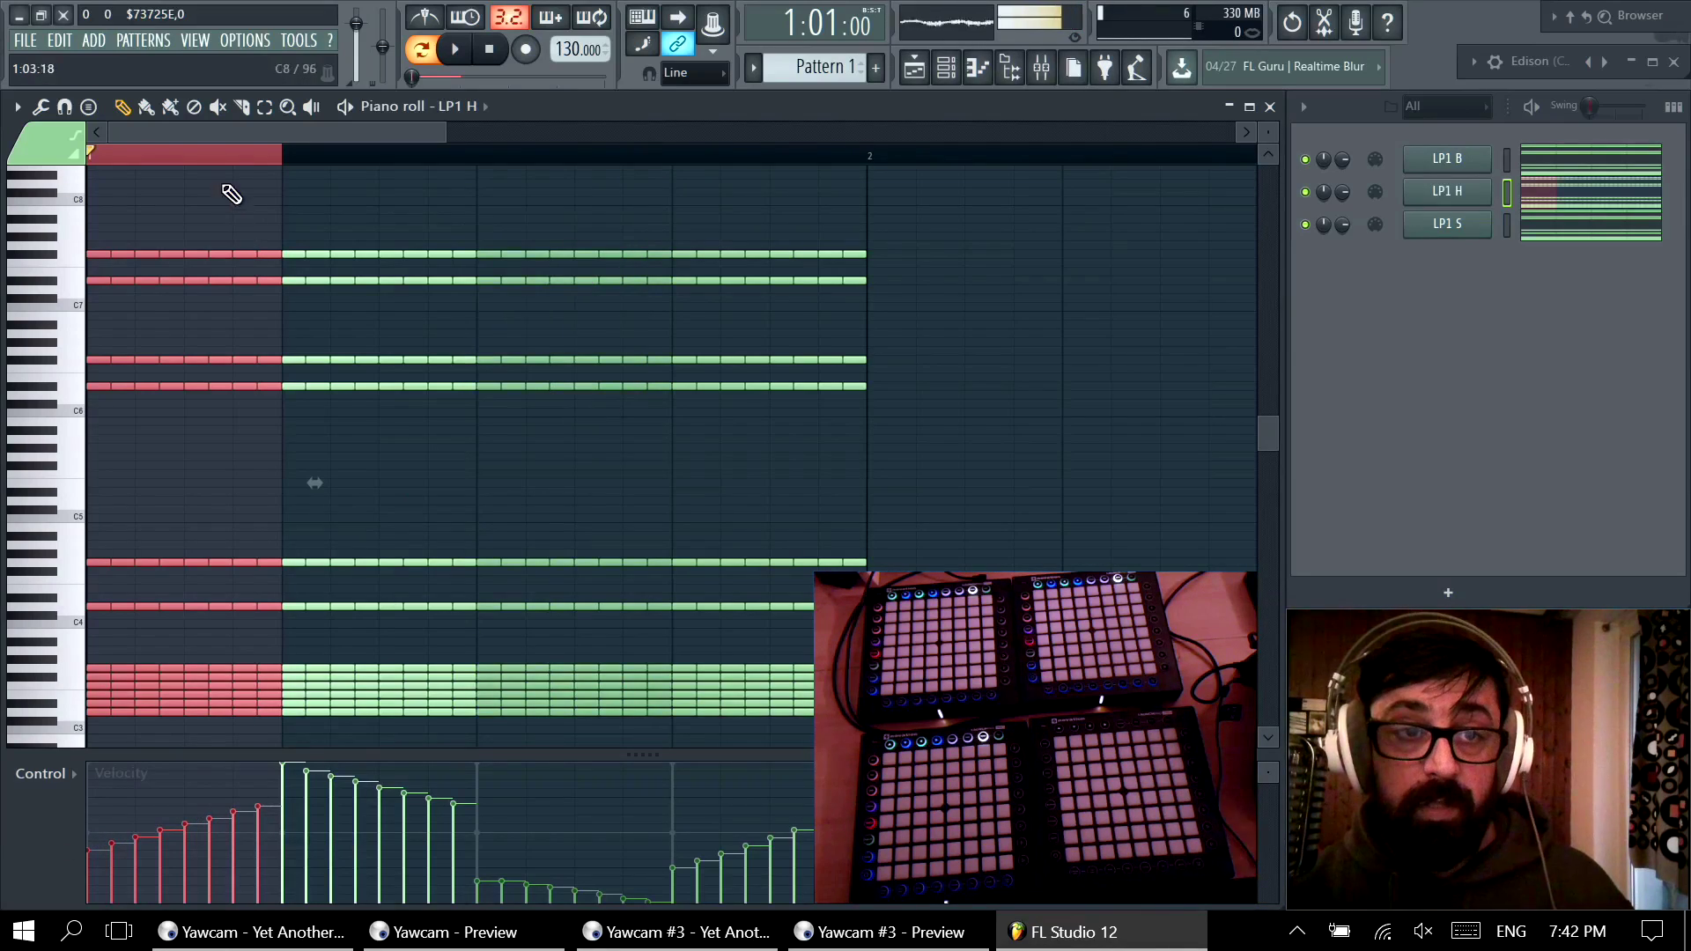
key(space)
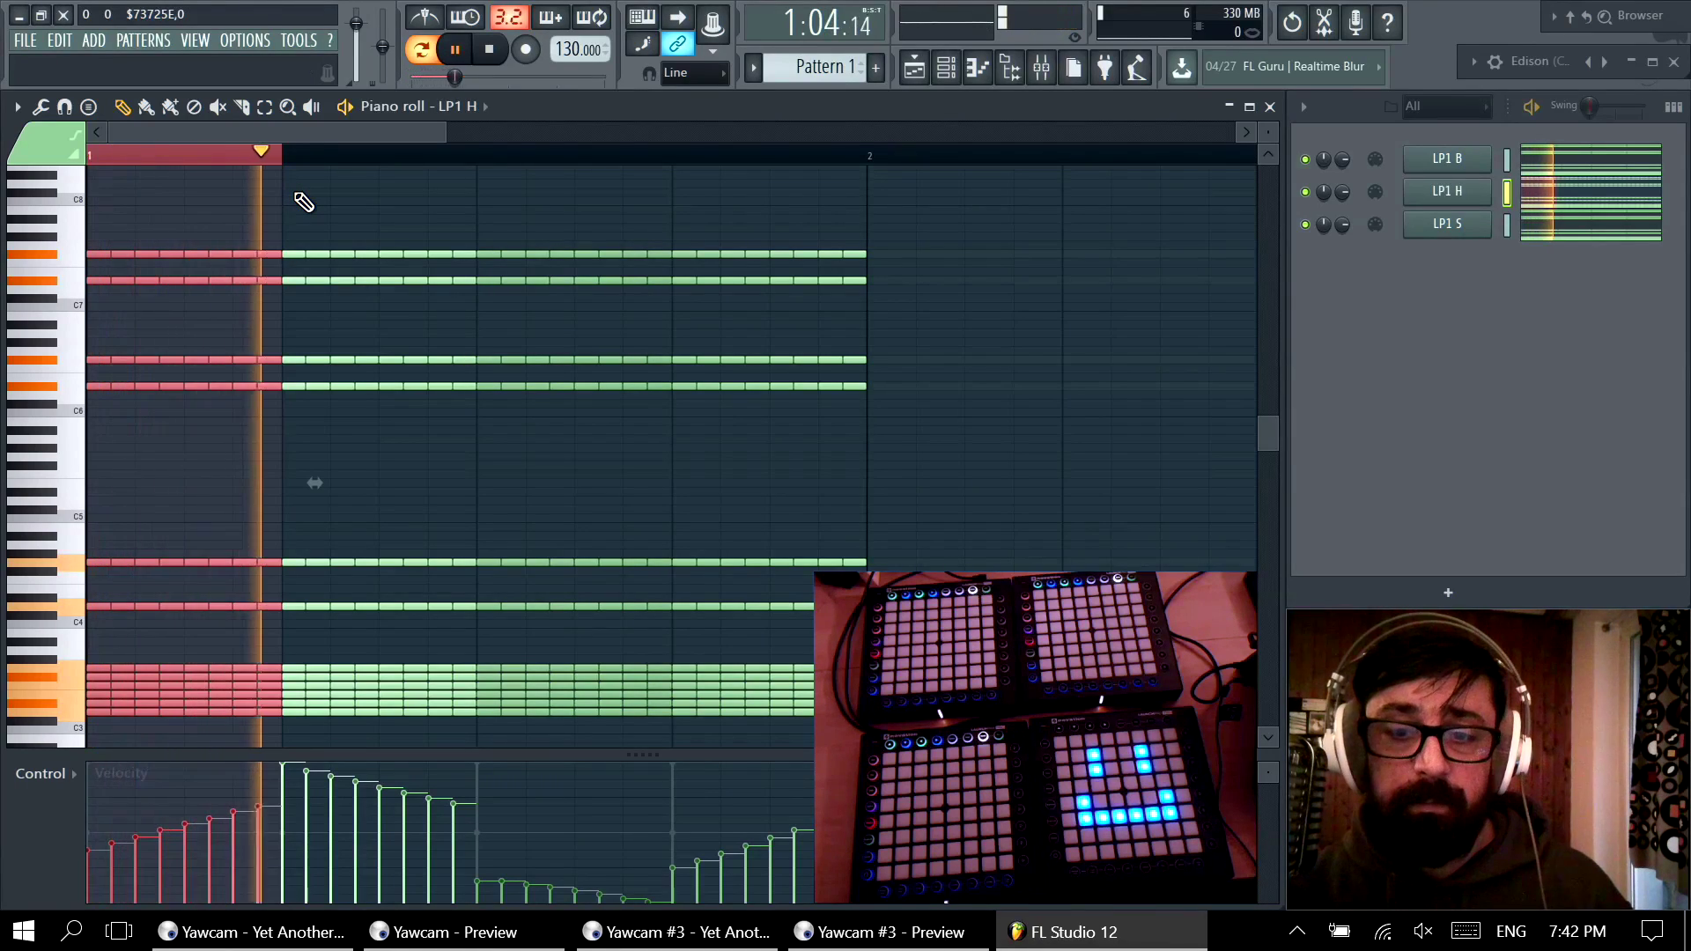
key(space)
Step: Undo the horizontal flip of the first-beat LP1 H notes and clear the time selection
drag(106, 317, 269, 339)
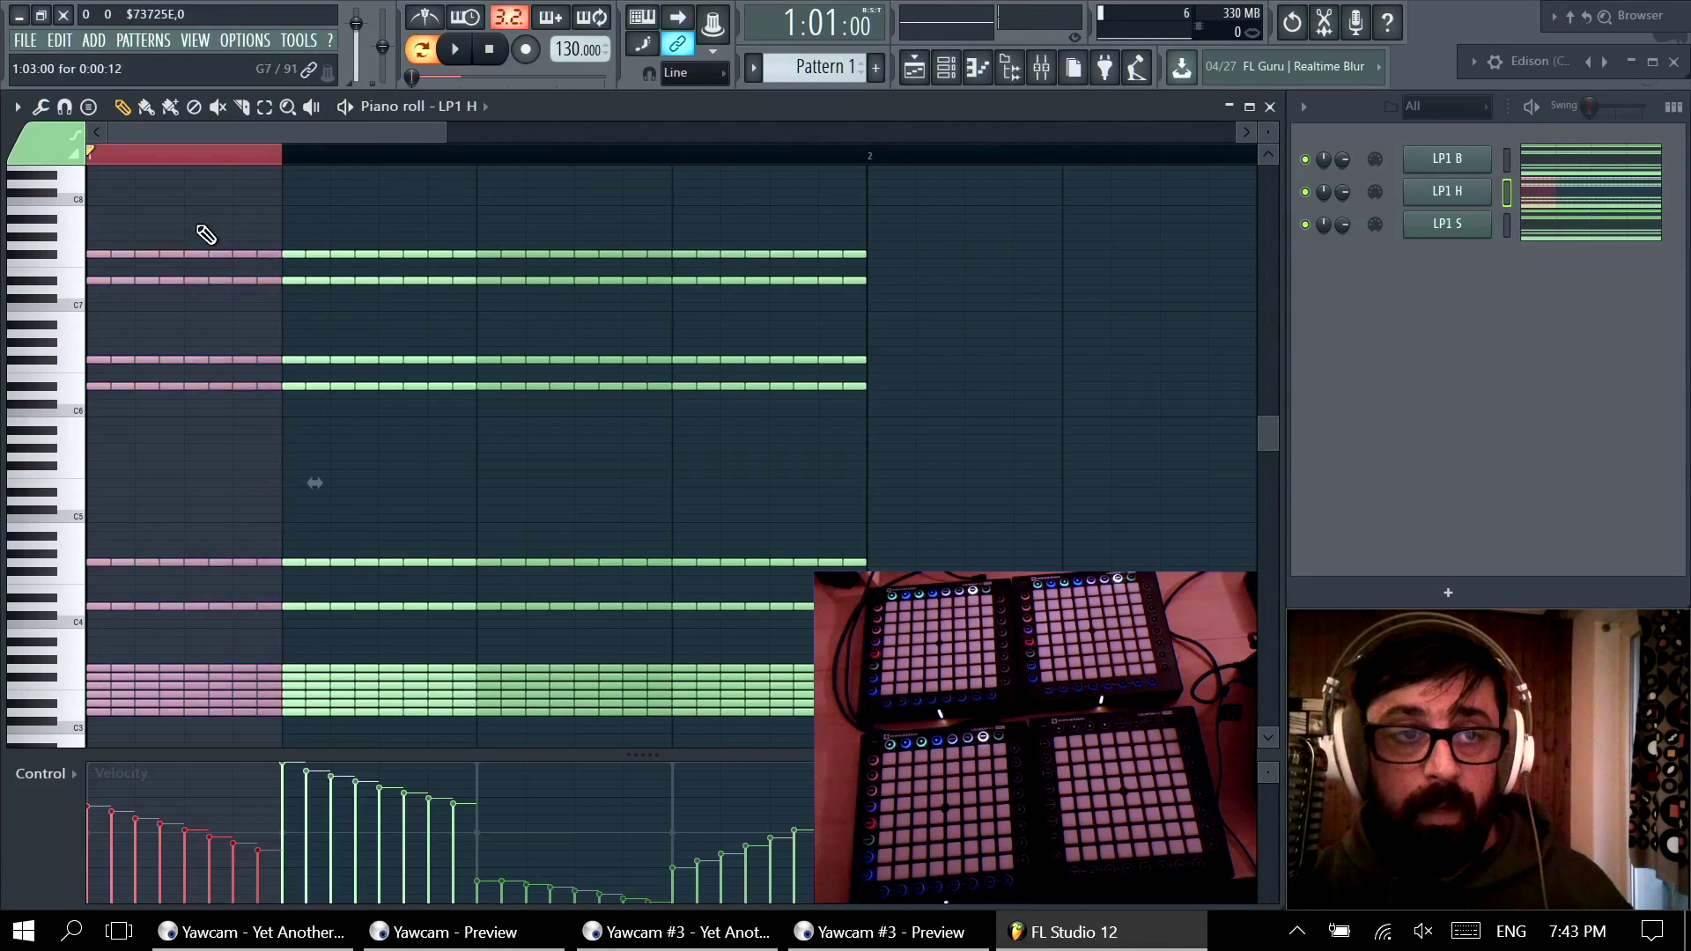
click(177, 156)
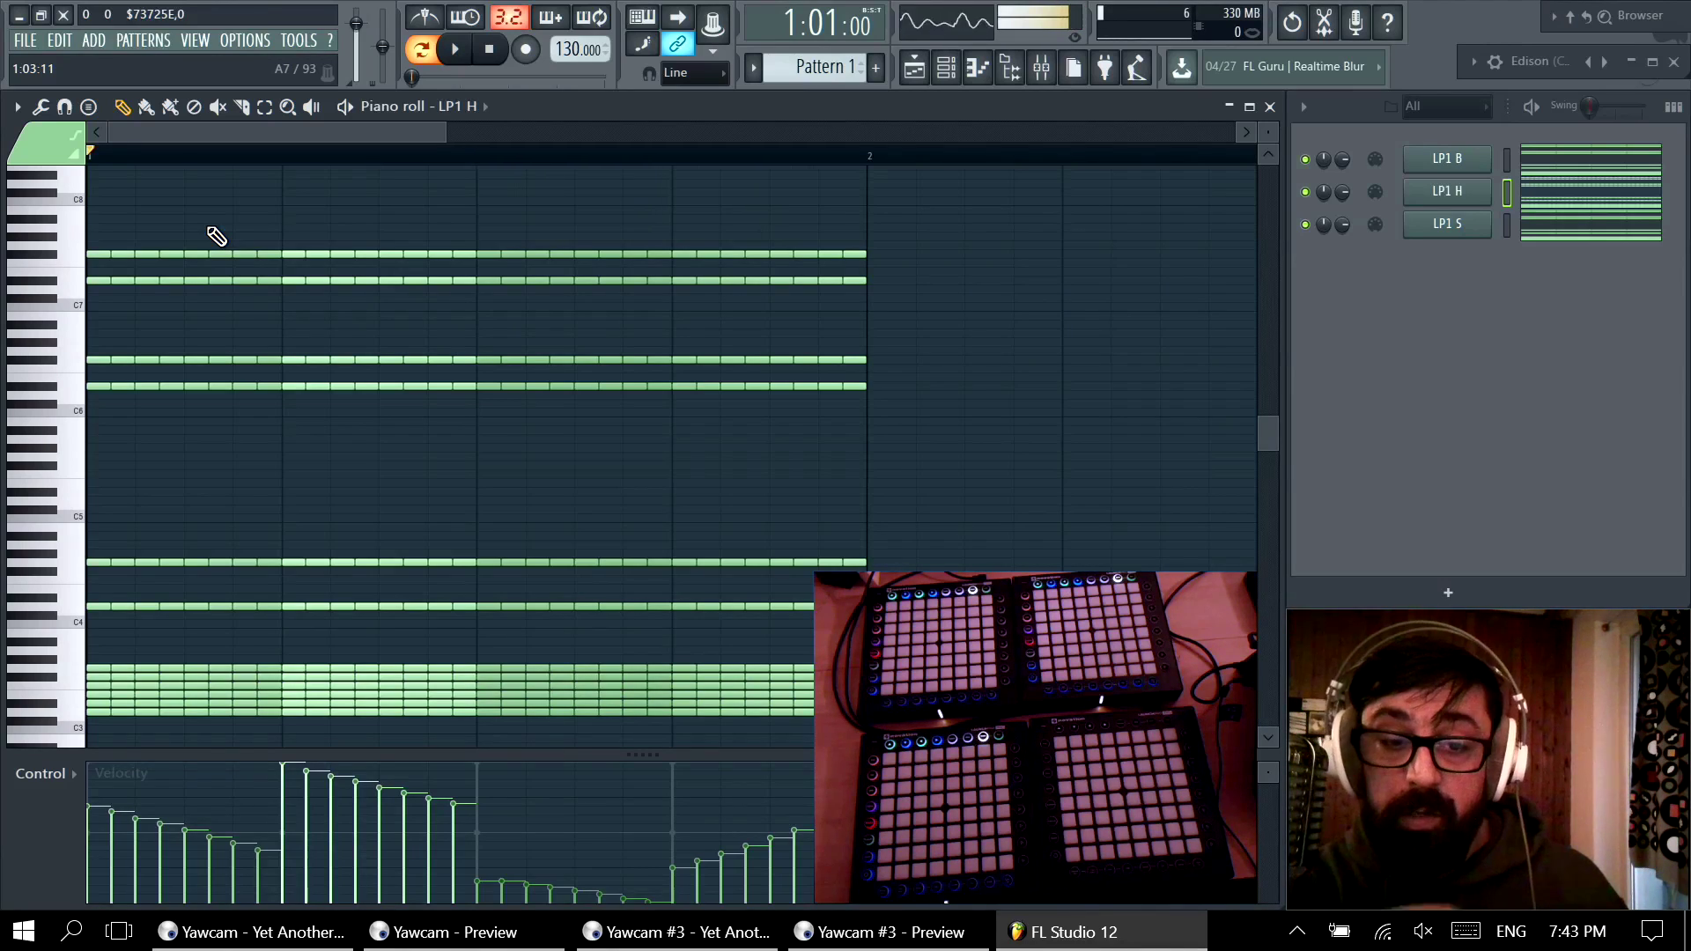
scroll(456, 366, down, 1)
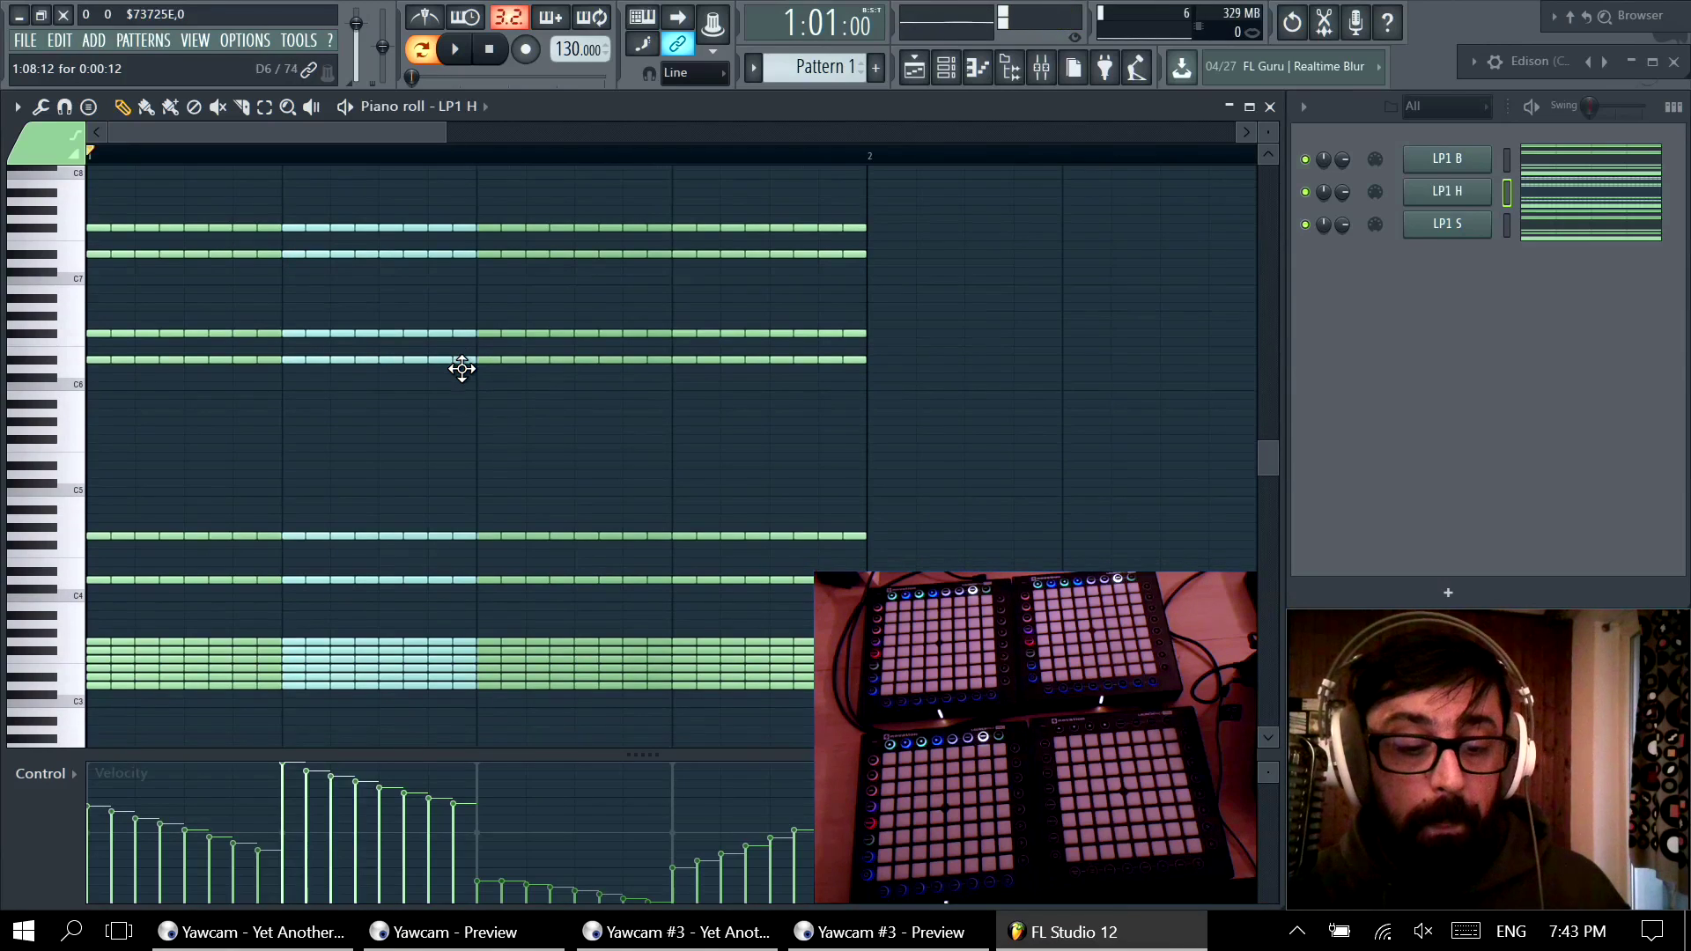
scroll(455, 374, down, 1)
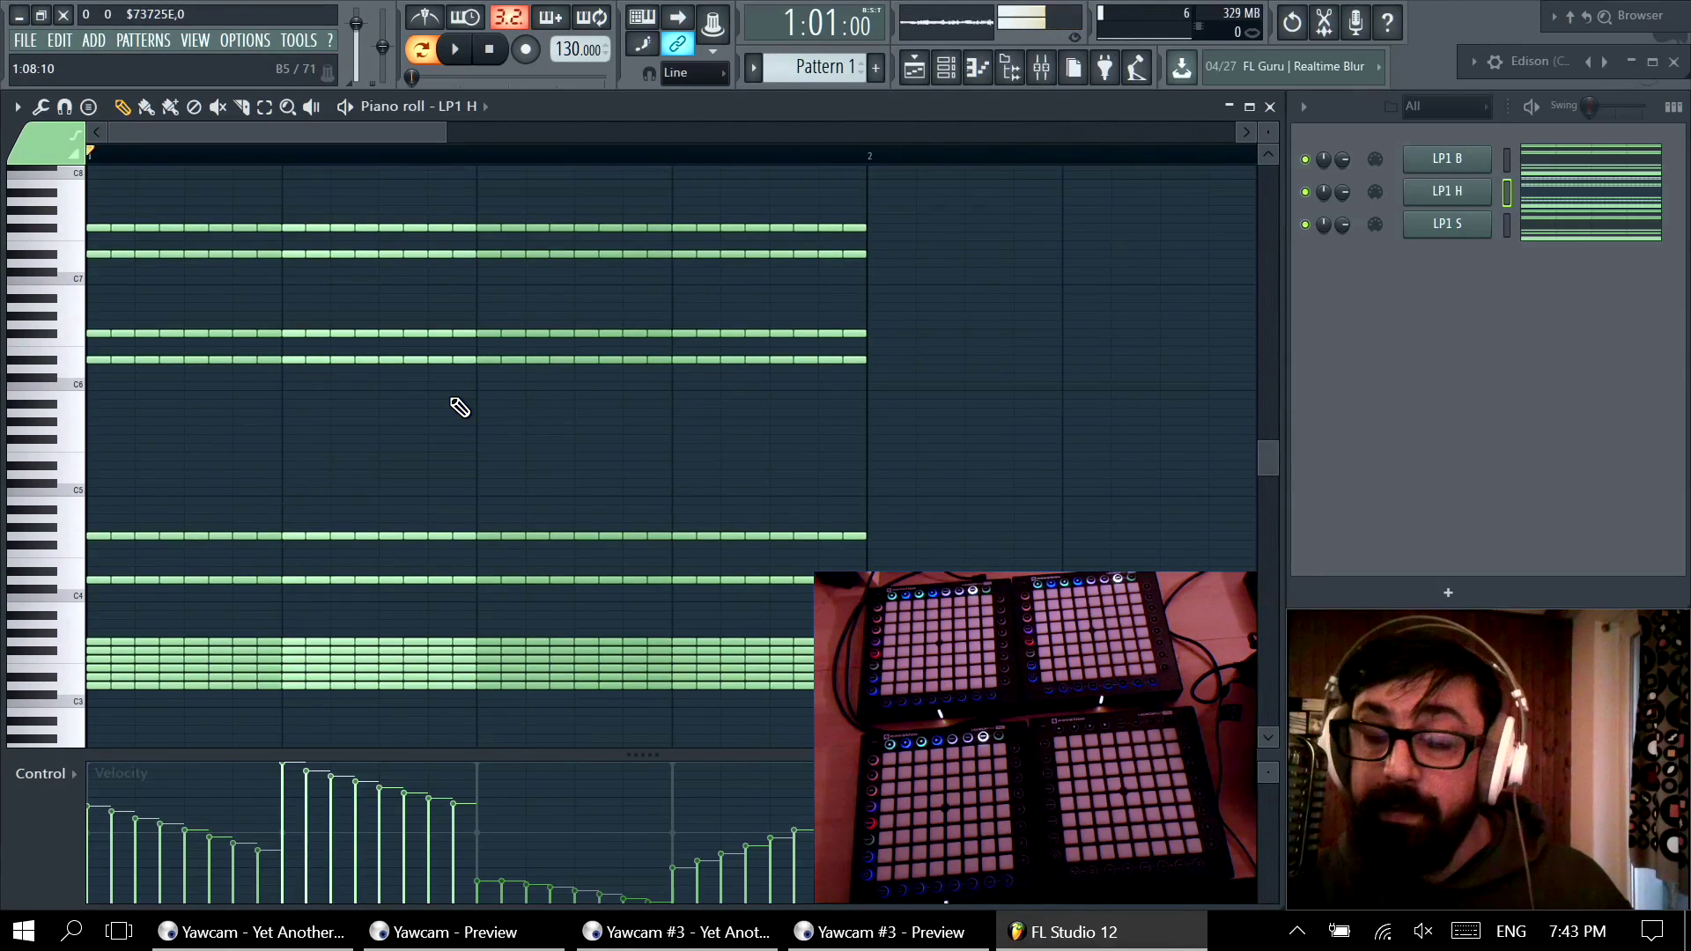
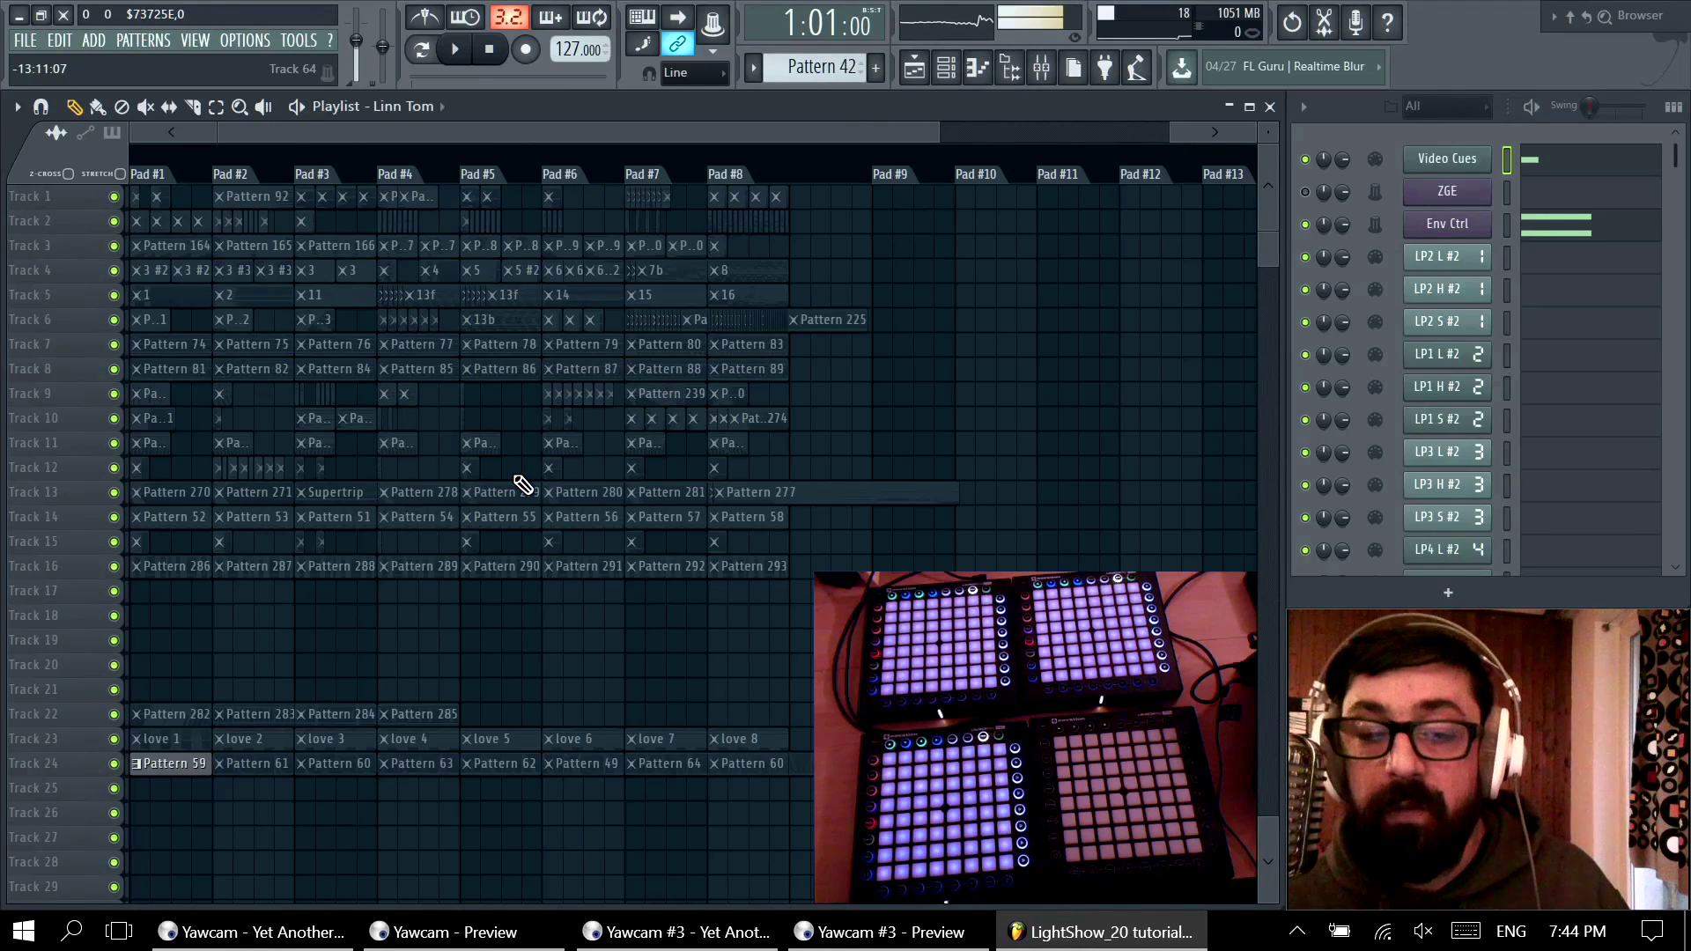
scroll(523, 485, down, 10)
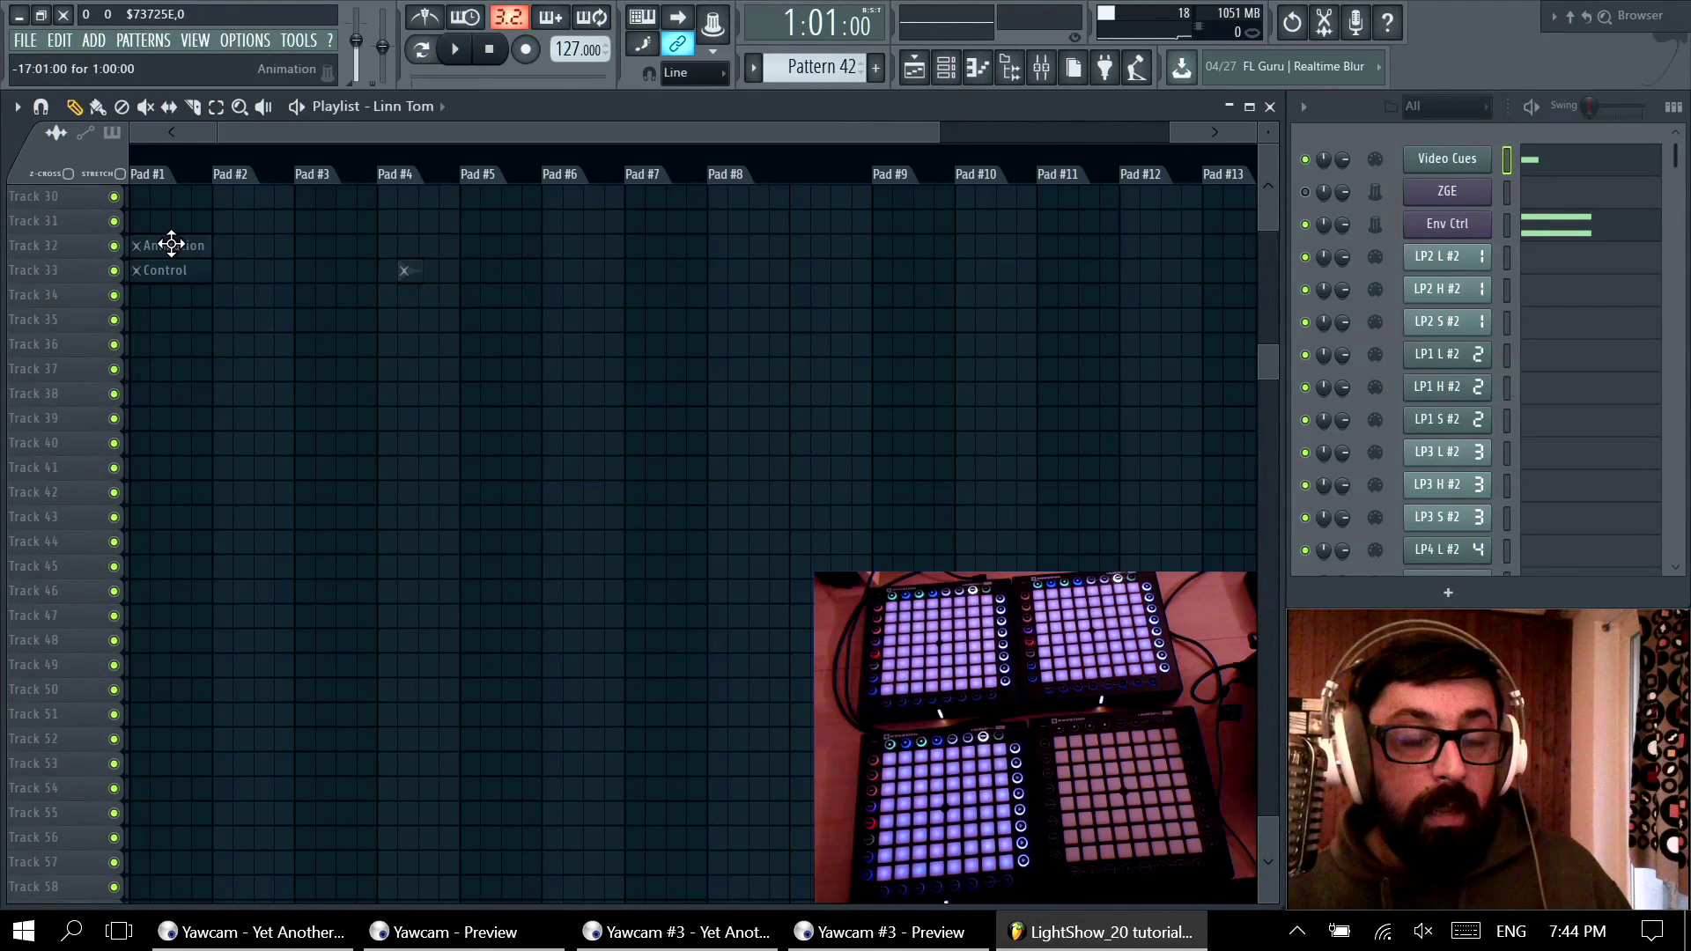
scroll(396, 373, up, 10)
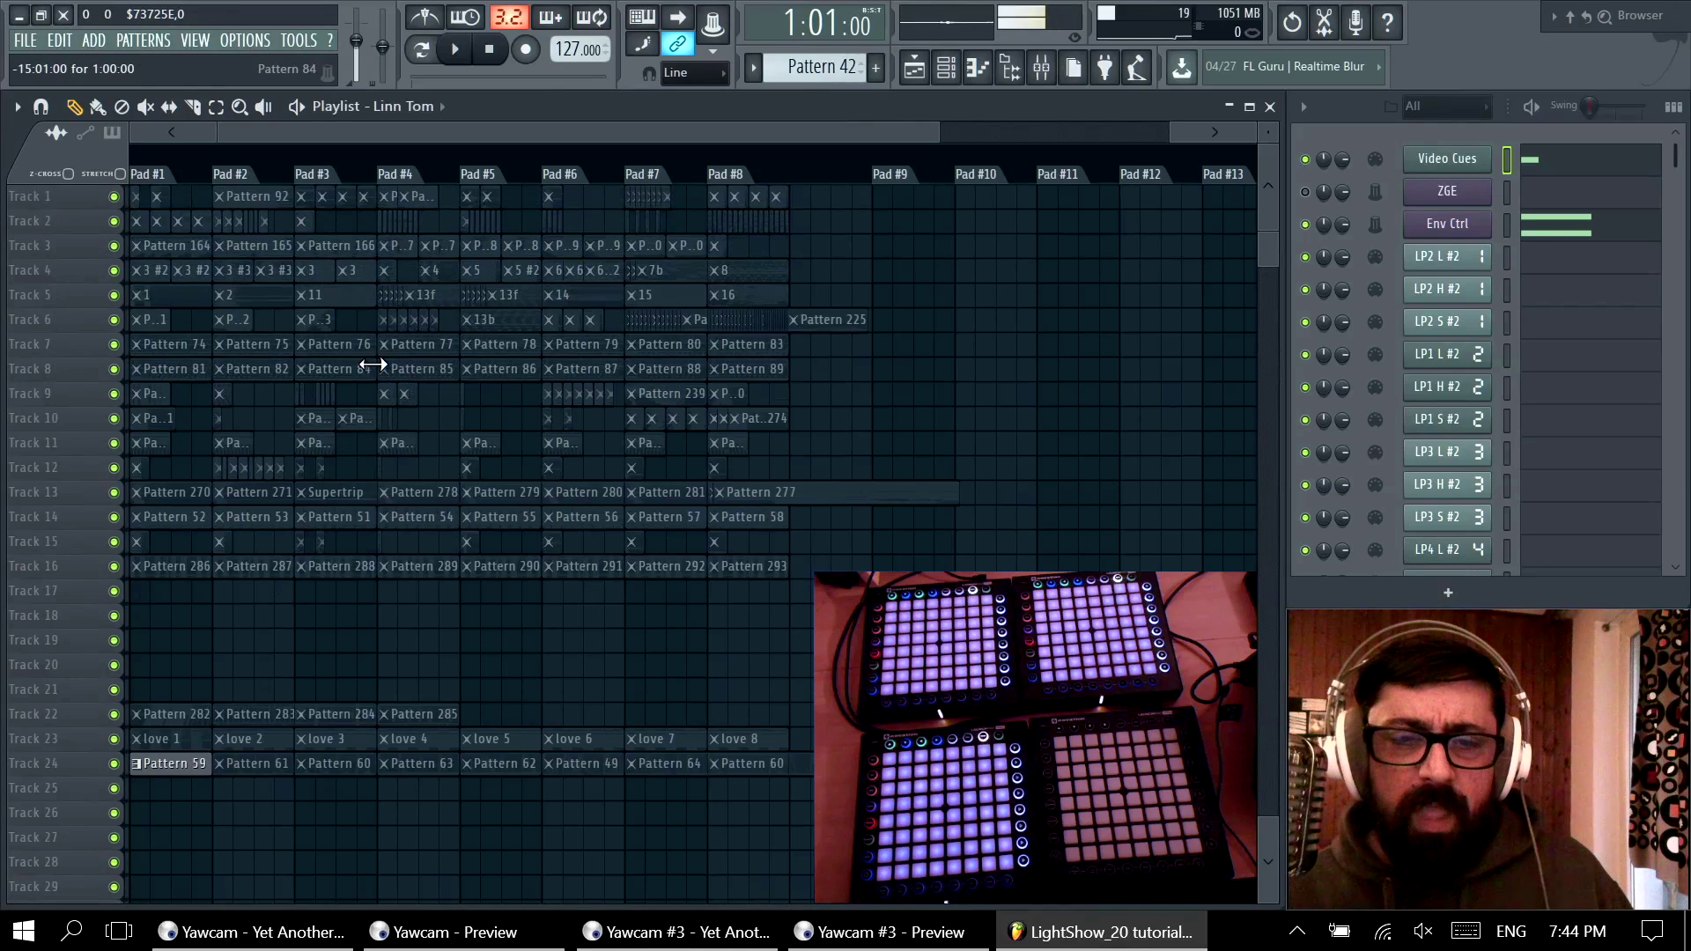
Step: Switch to Chrome, search YouTube for "sacco performance" and close the browser after viewing the results
mouse_move(666, 37)
click(492, 71)
click(518, 241)
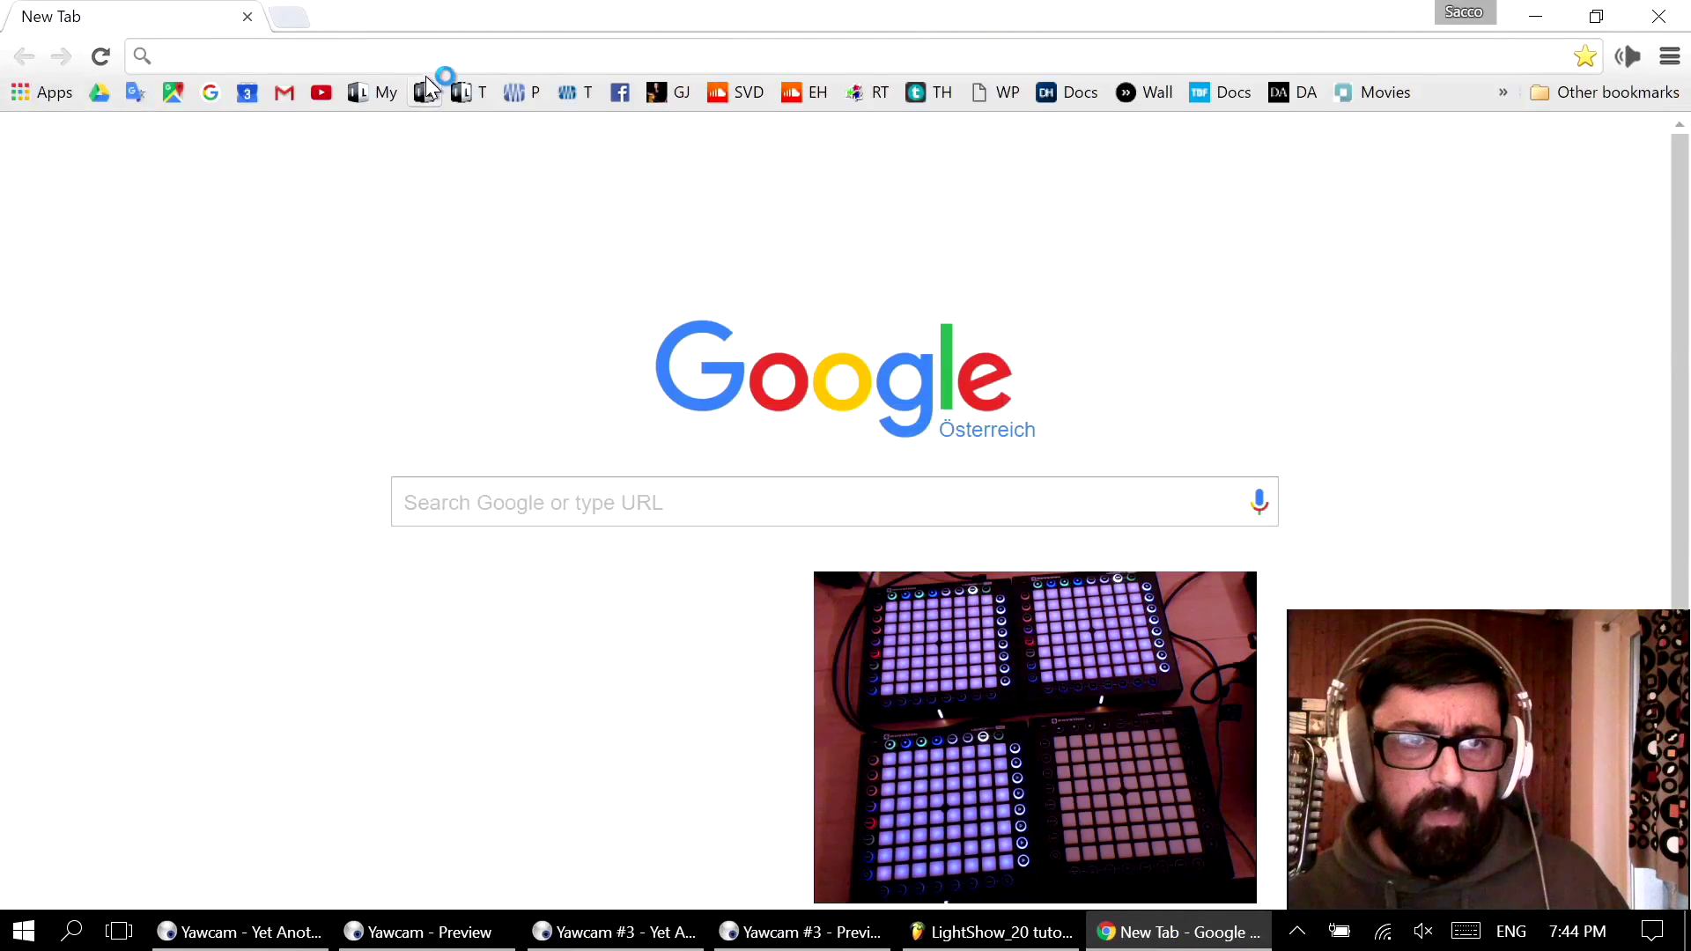
click(322, 88)
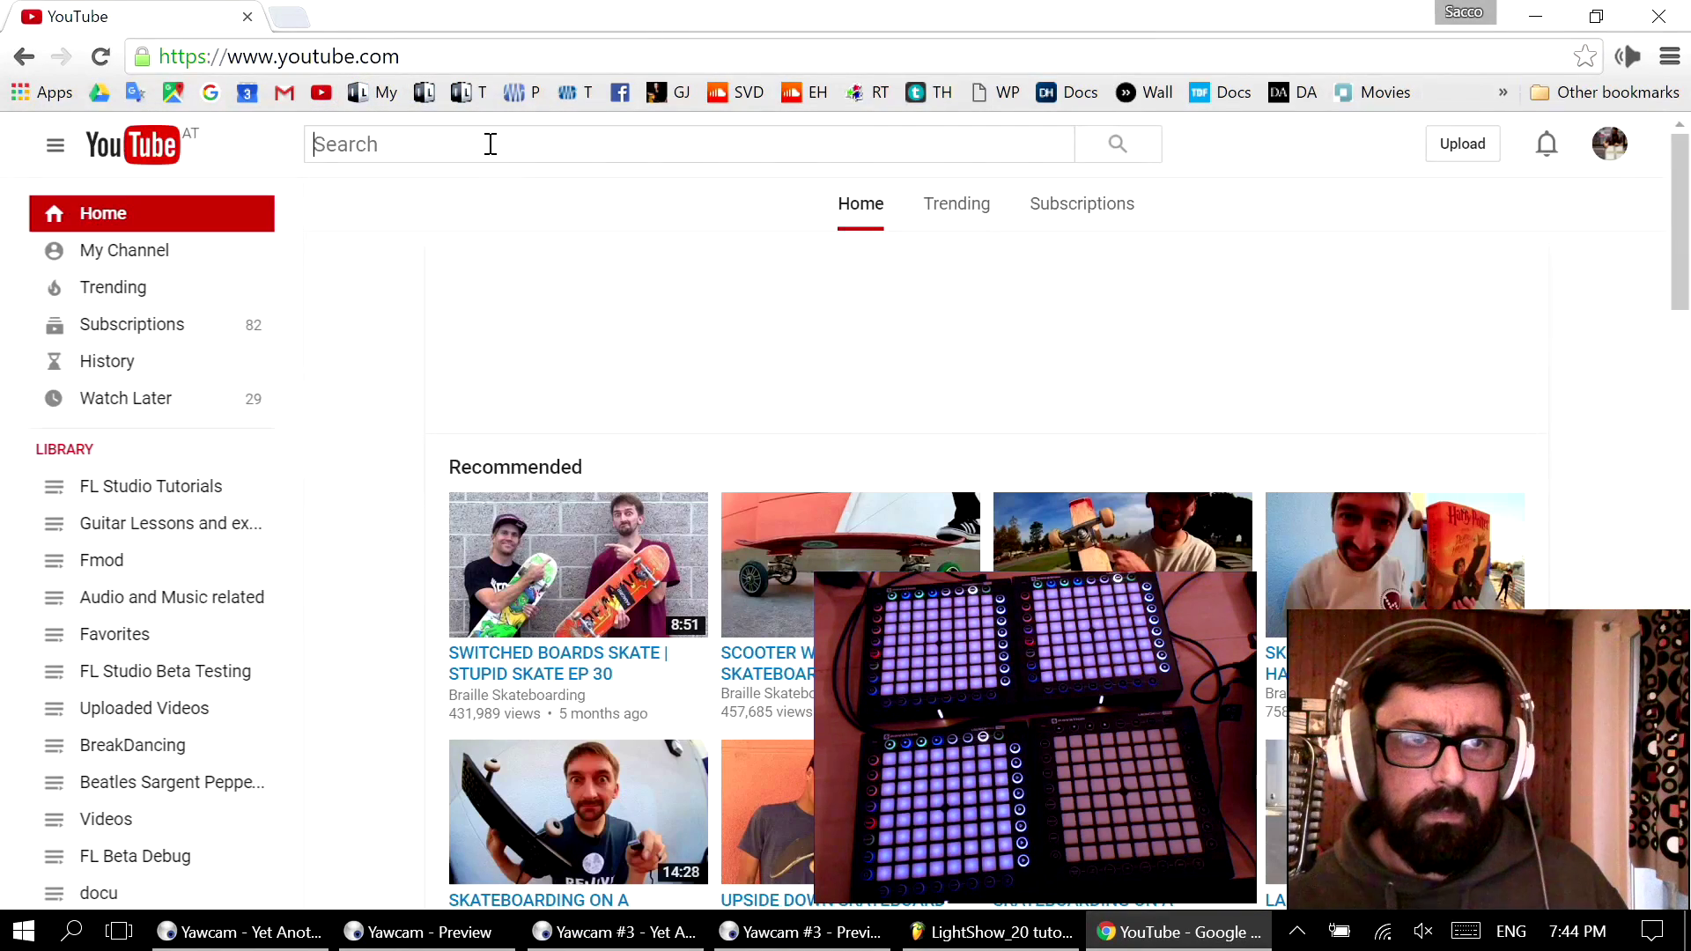
text(sac)
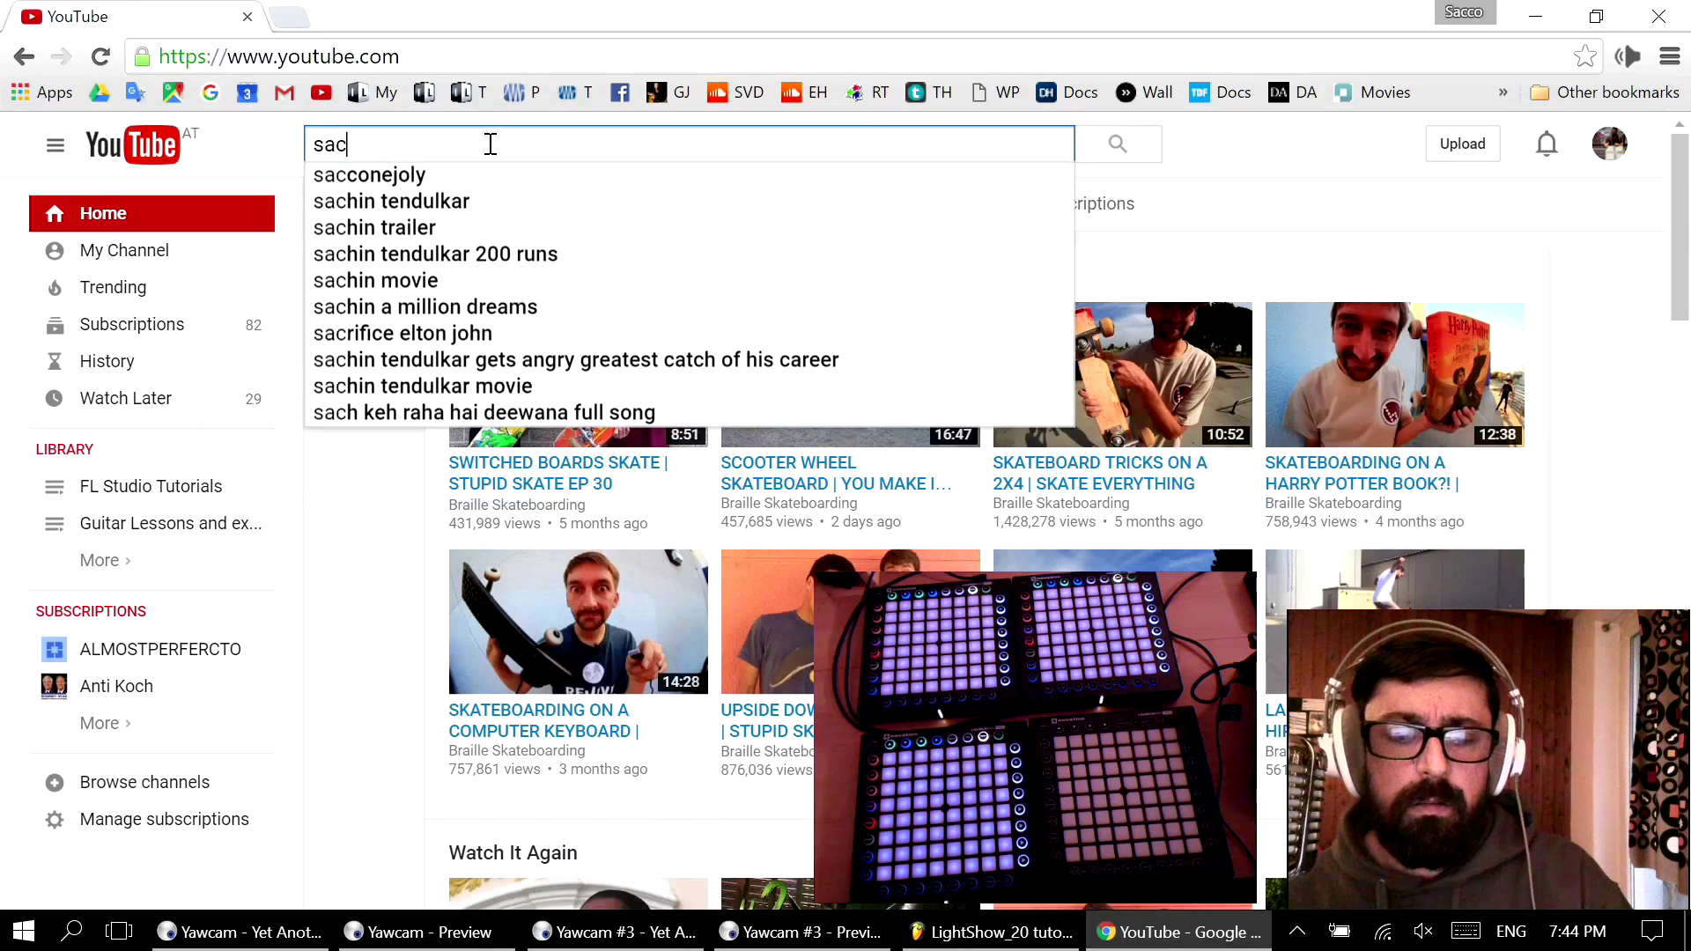
text(c)
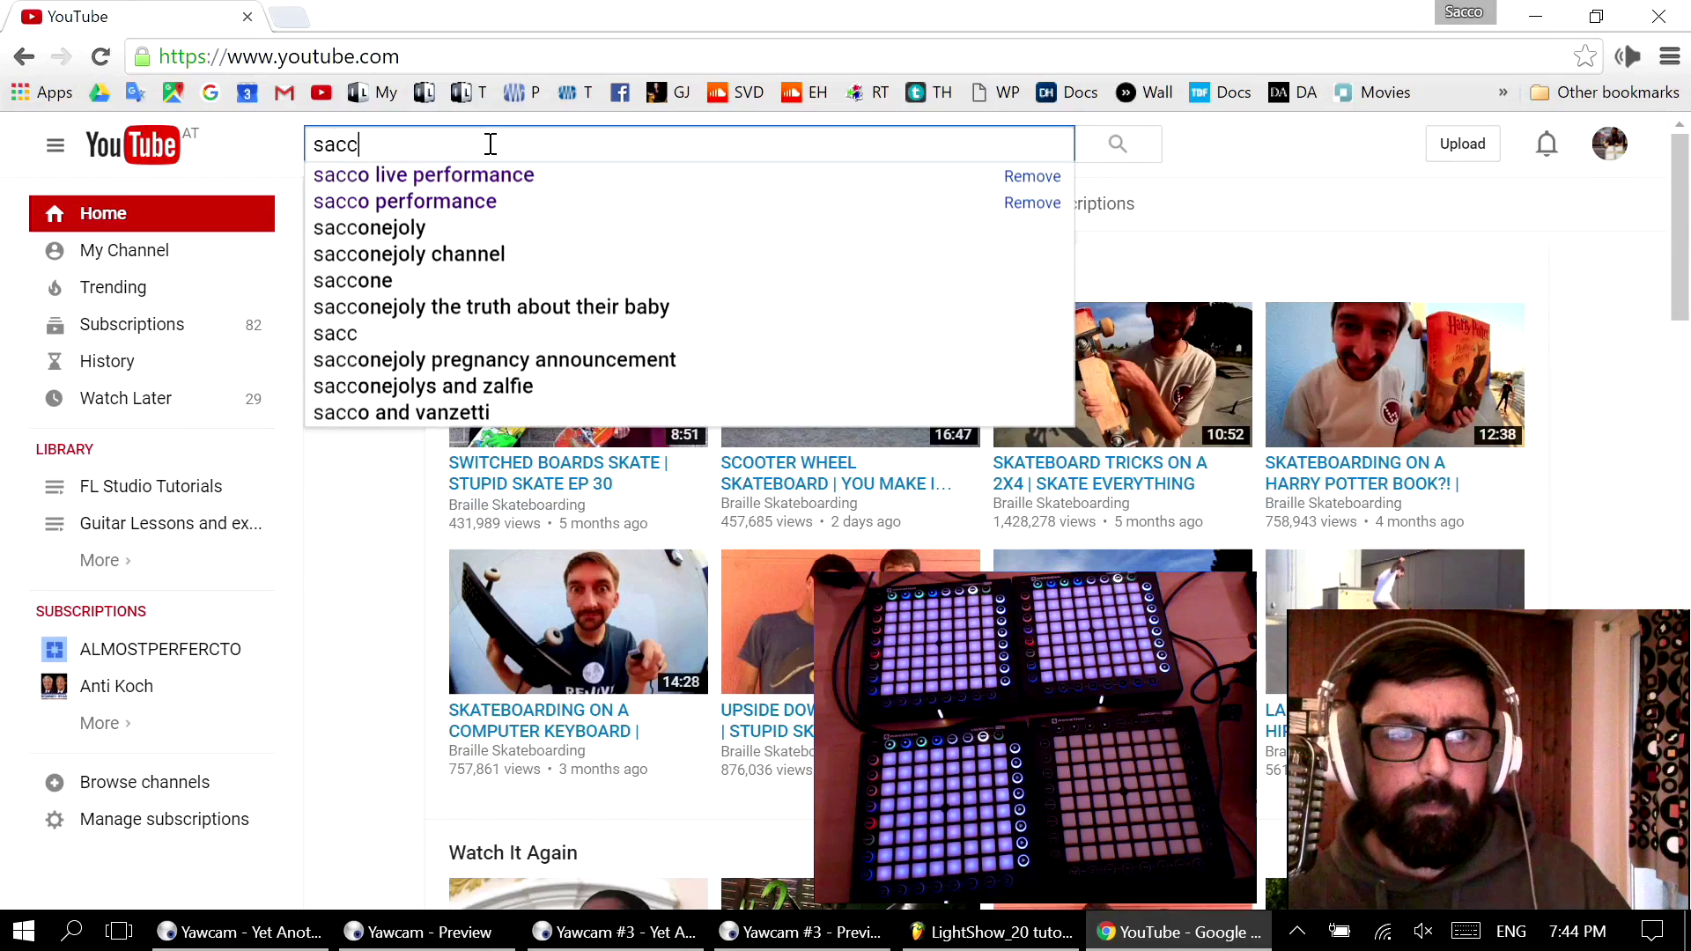
click(465, 203)
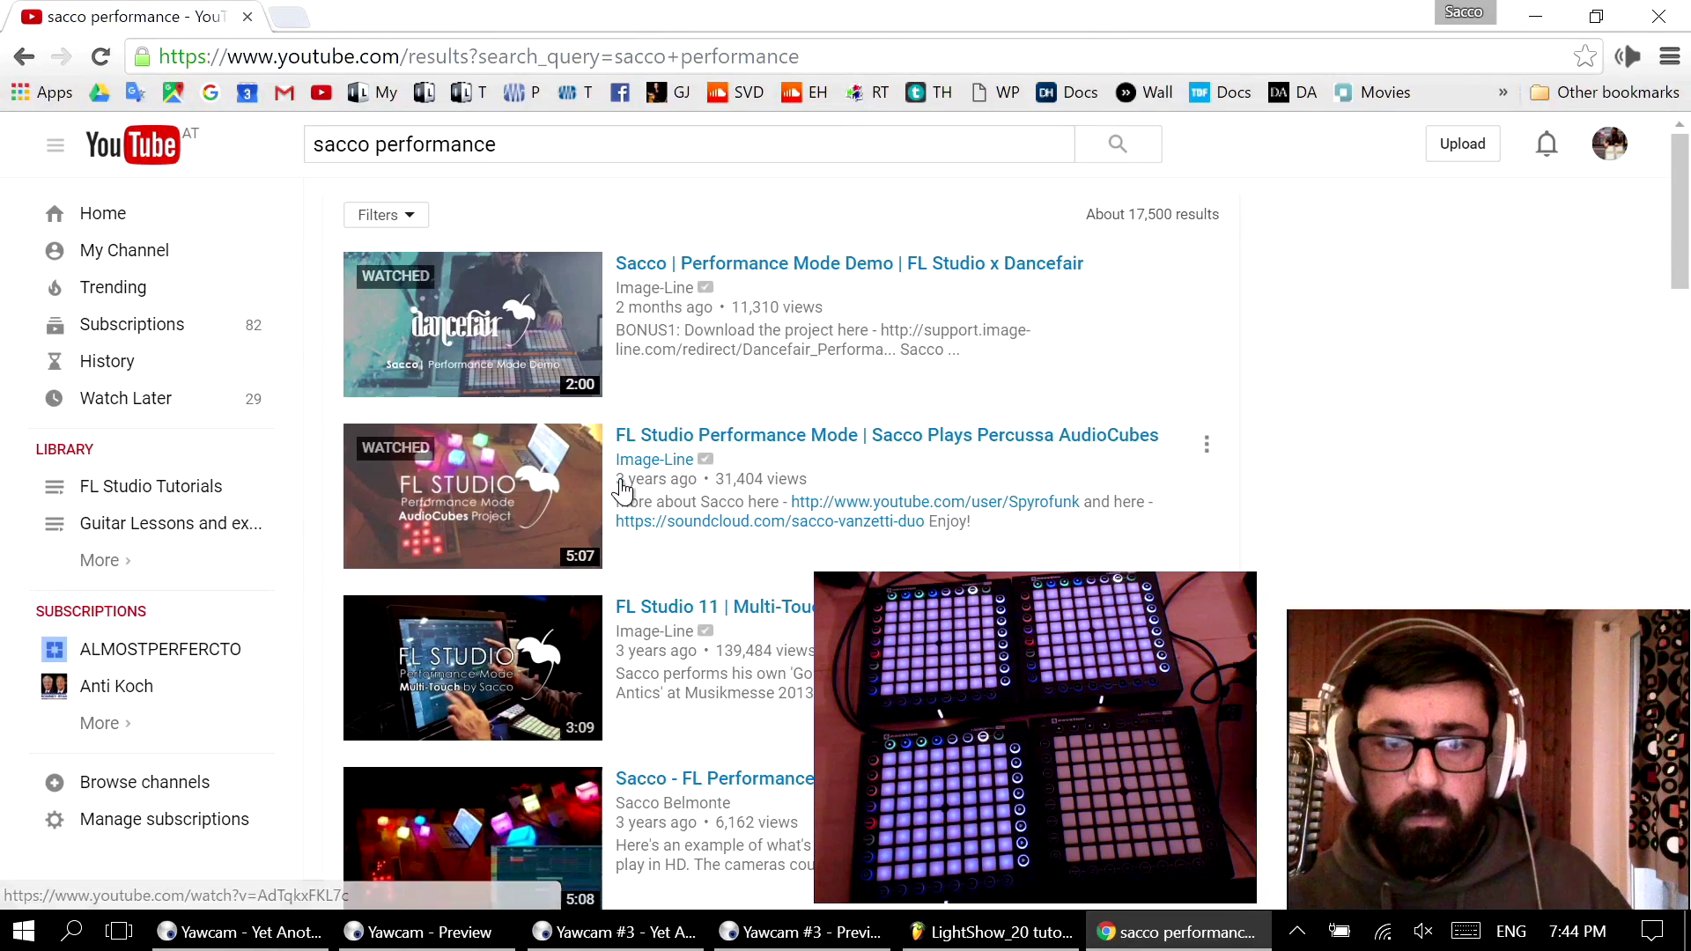
click(1658, 23)
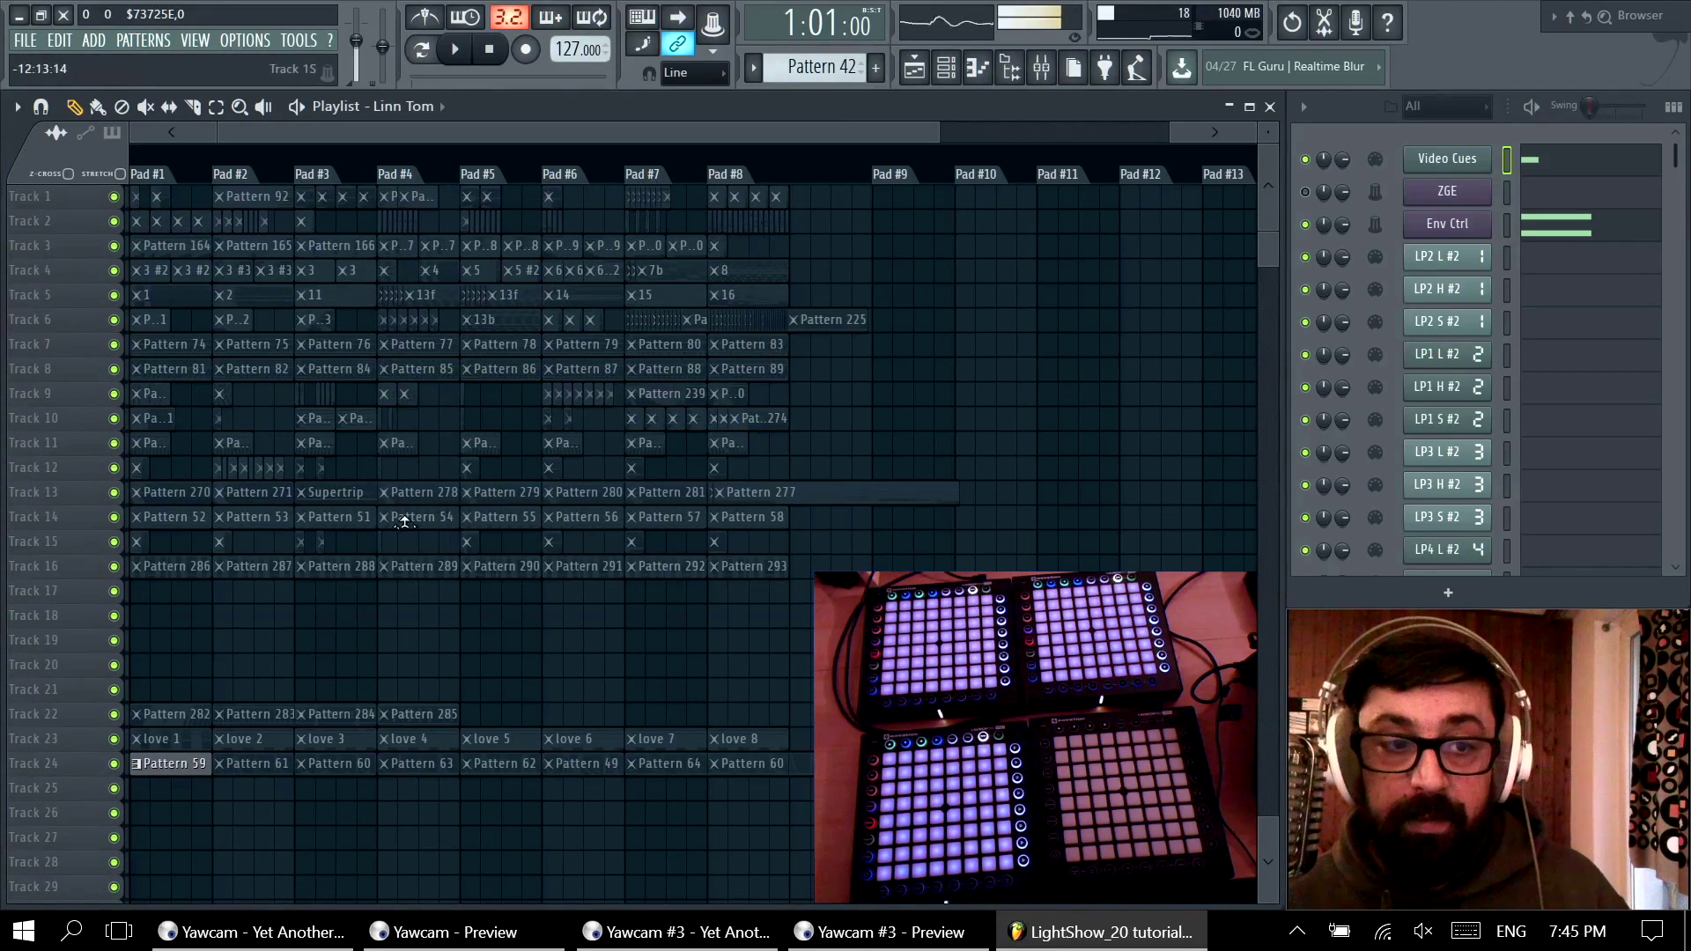
Step: Examine how the pattern clips are arranged on the playlist tracks under Pad #1 to Pad #8
scroll(548, 453, down, 1)
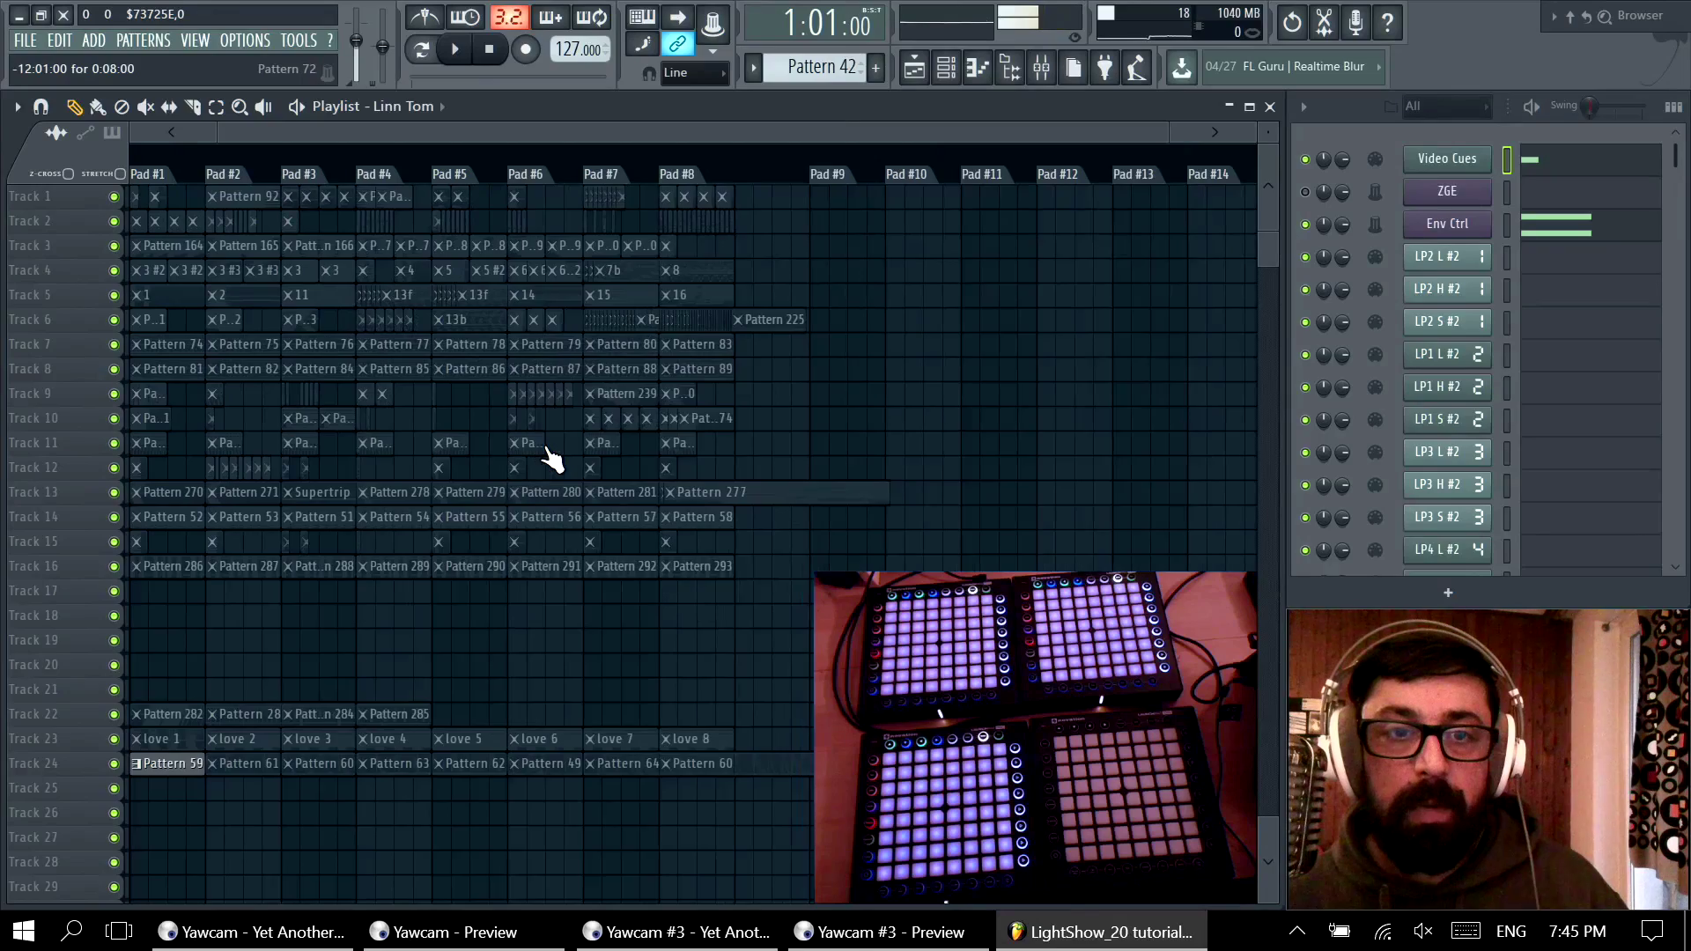
scroll(547, 452, down, 1)
drag(677, 813, 132, 171)
scroll(553, 574, down, 3)
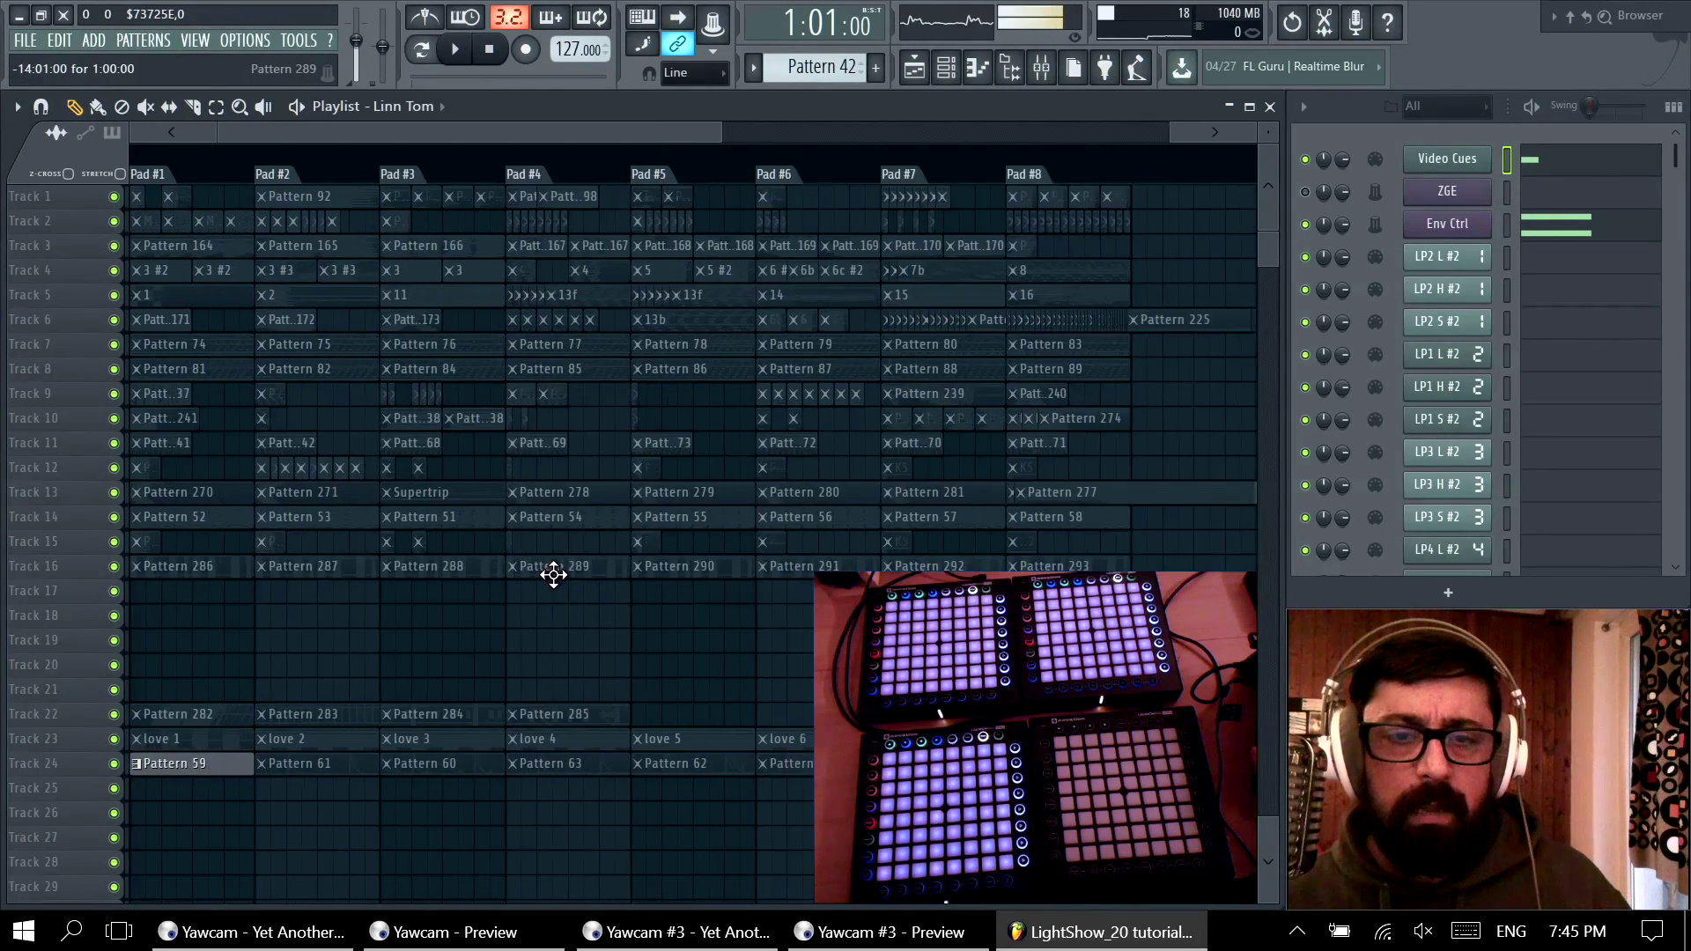
scroll(553, 574, up, 3)
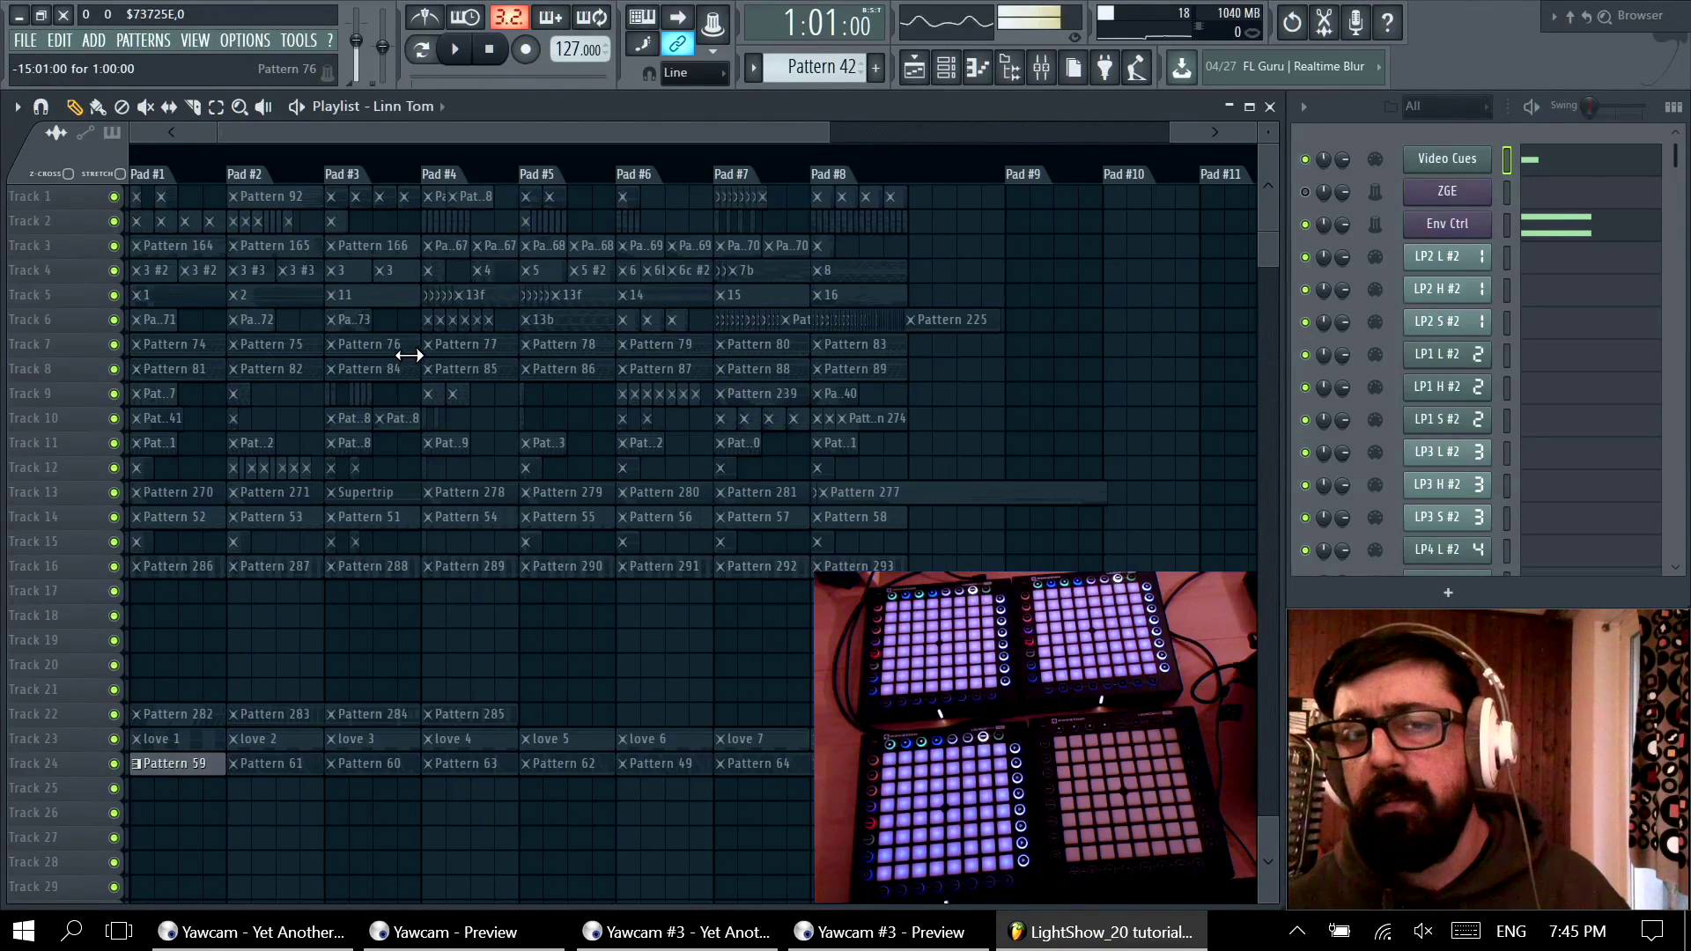
scroll(427, 461, down, 10)
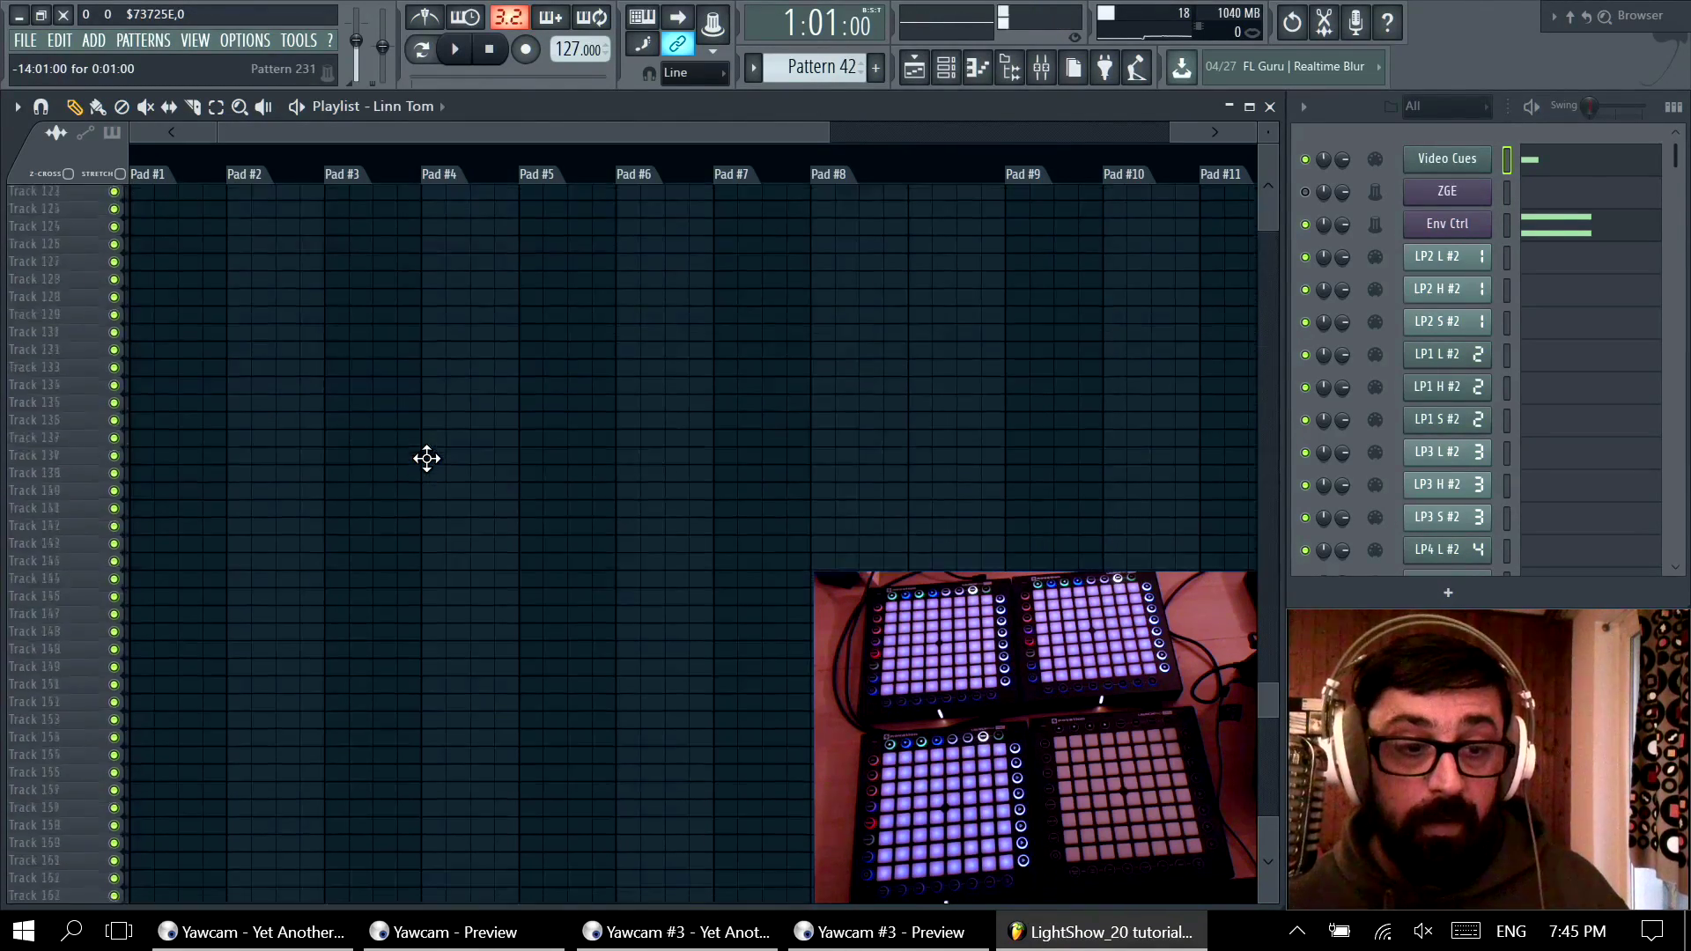
scroll(434, 464, up, 5)
scroll(427, 466, down, 5)
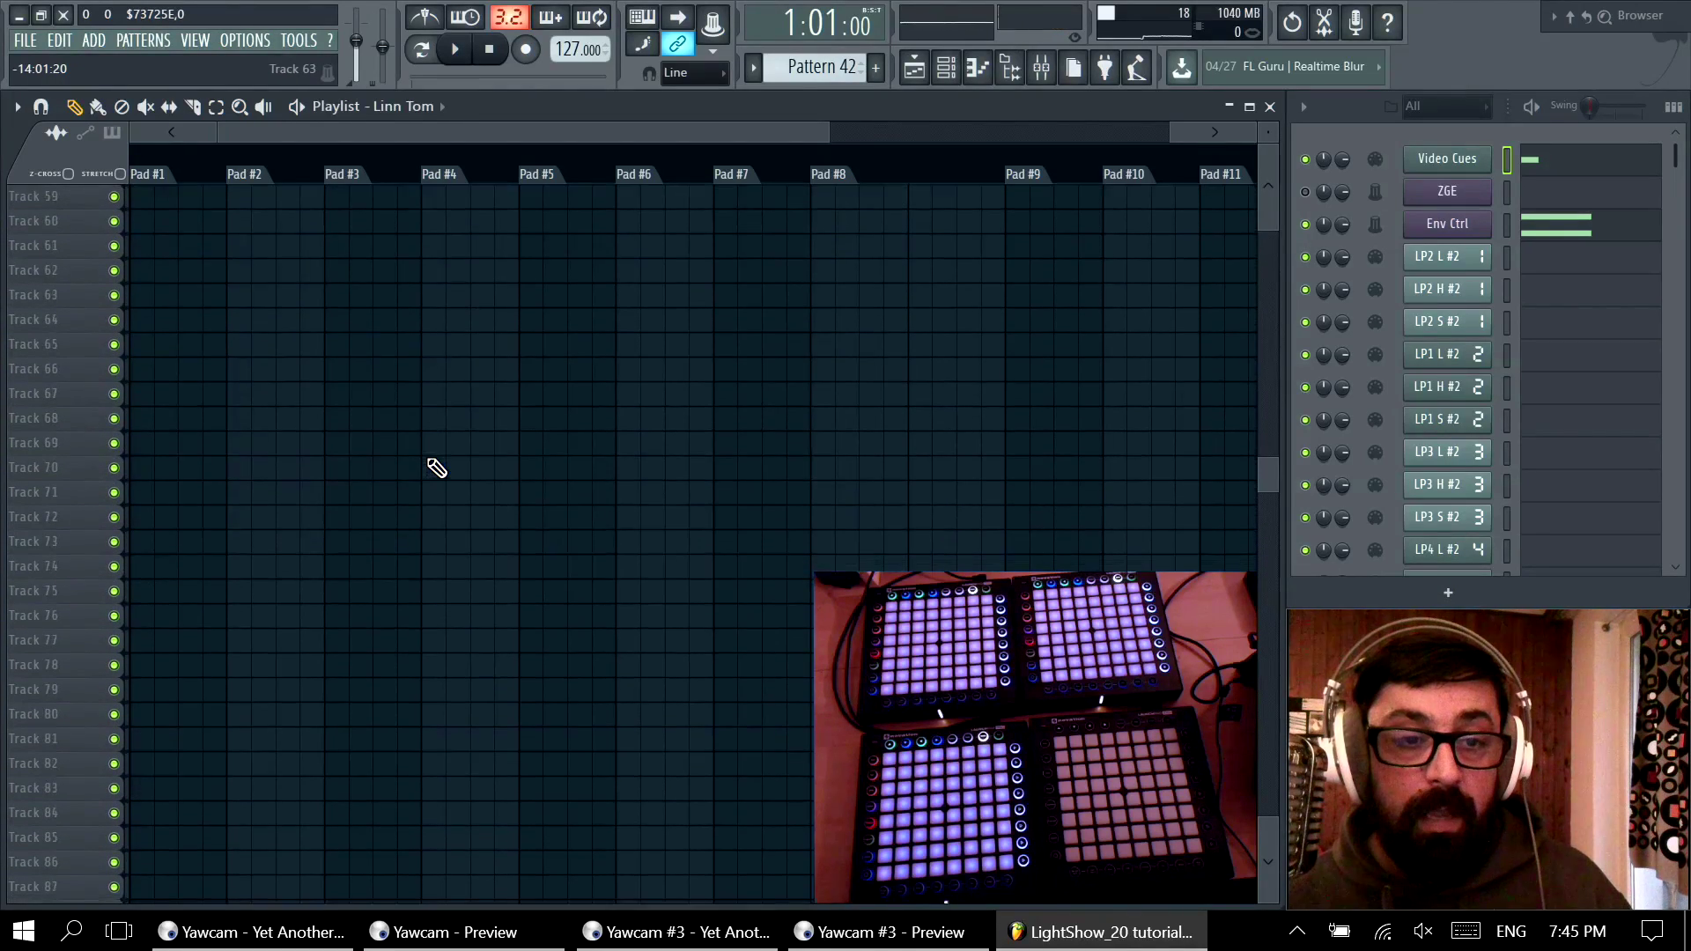
Step: Delete the short clip on Track 33 under Pad #4 in the playlist
scroll(414, 468, up, 10)
scroll(260, 773, down, 10)
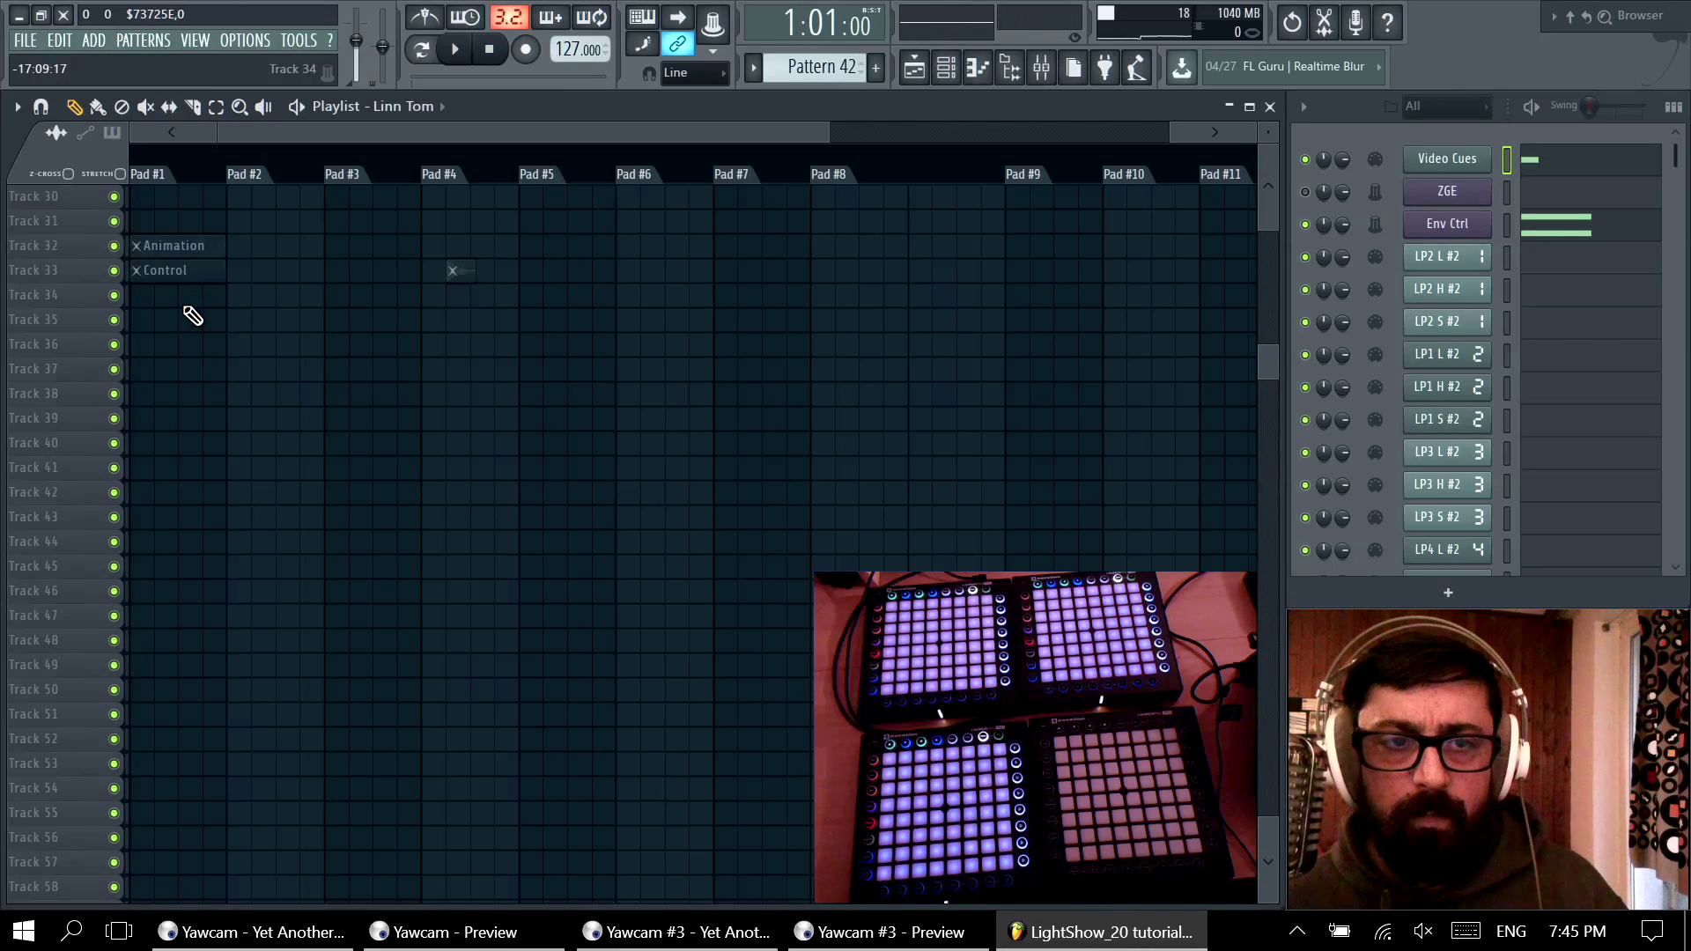
right_click(452, 270)
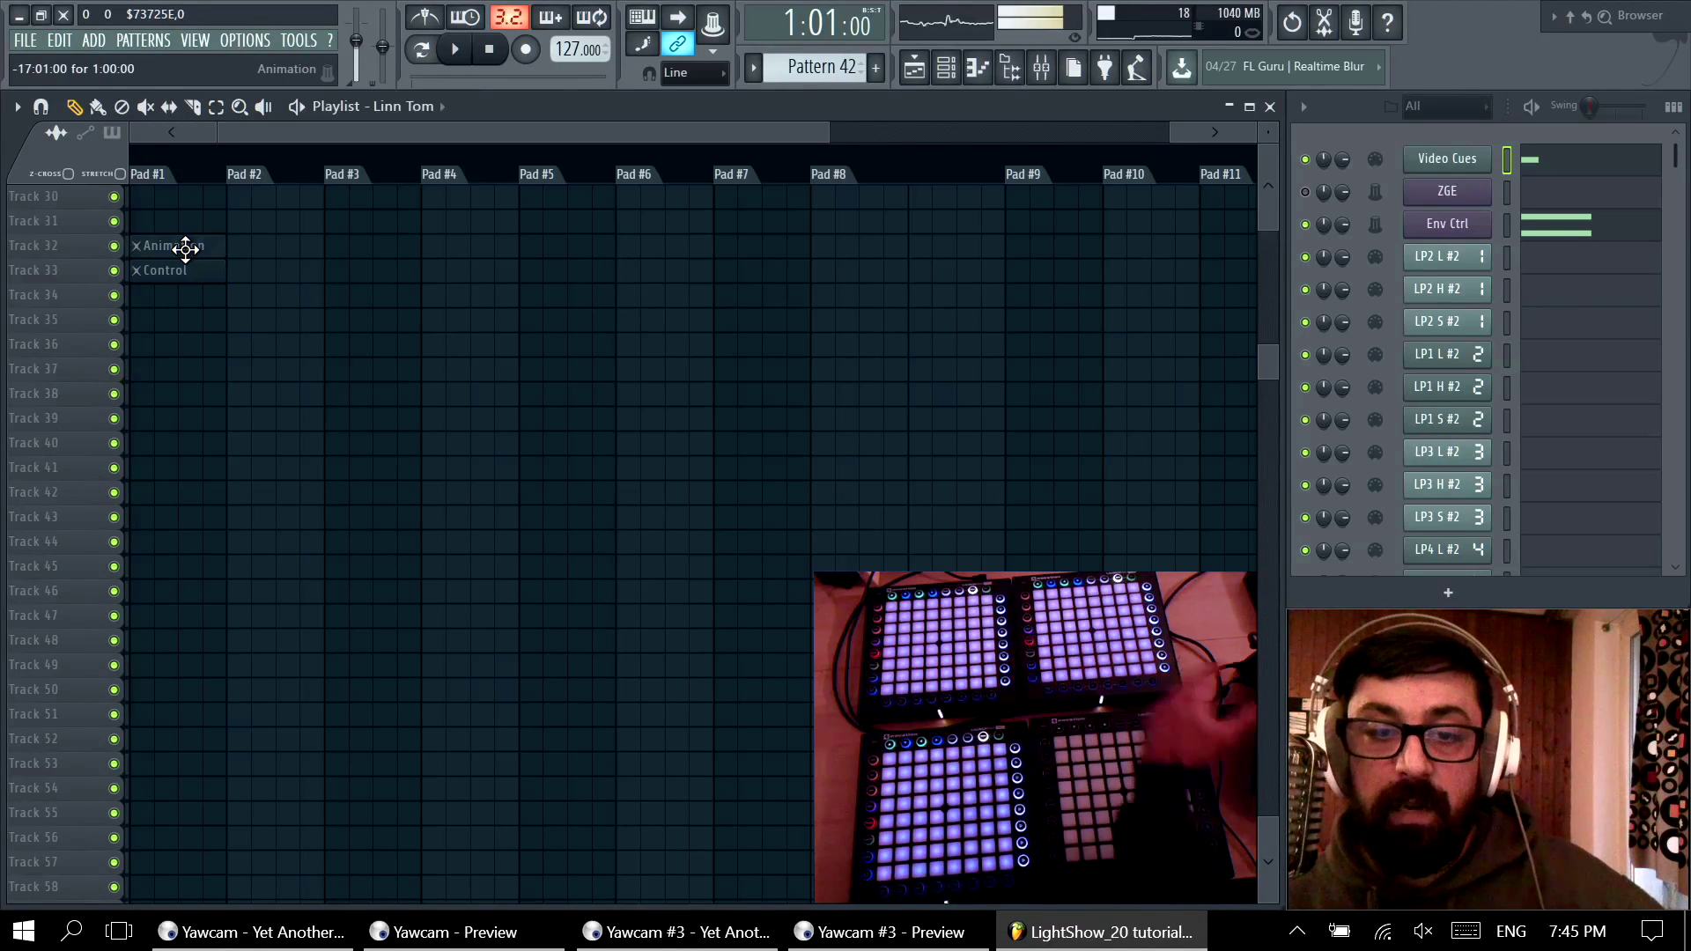
Step: Try deleting the second Track 10 clip and the Track 5 clip "11" under Pad #3, undoing each deletion
scroll(404, 484, up, 10)
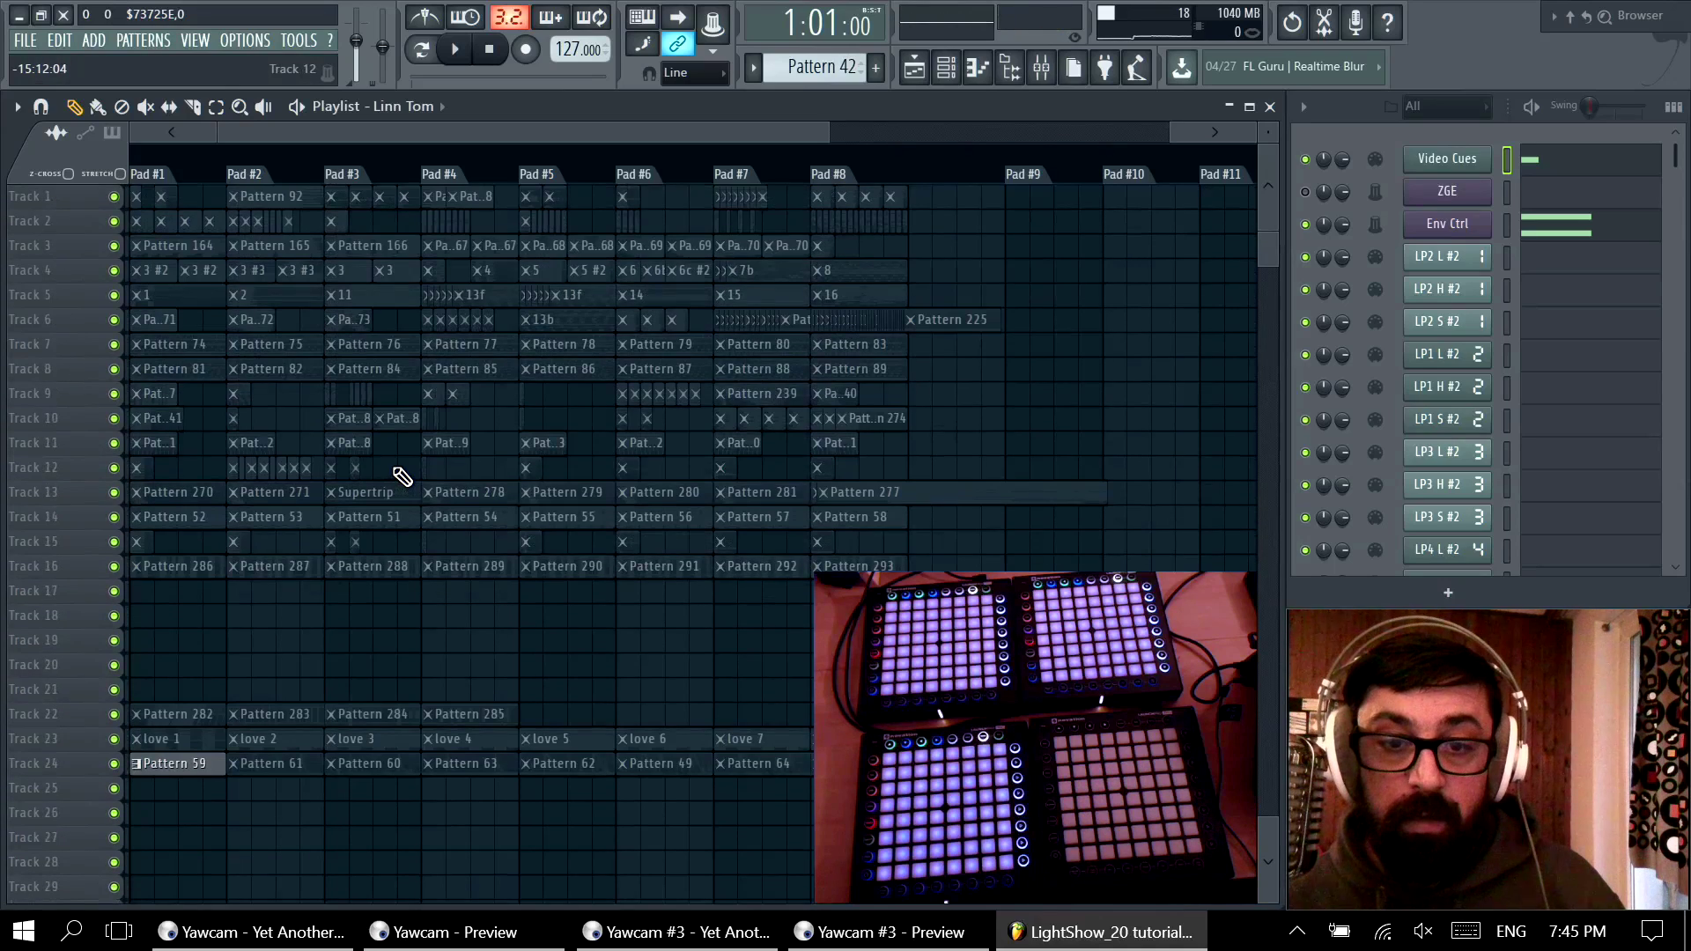
right_click(401, 420)
key(ctrl+z)
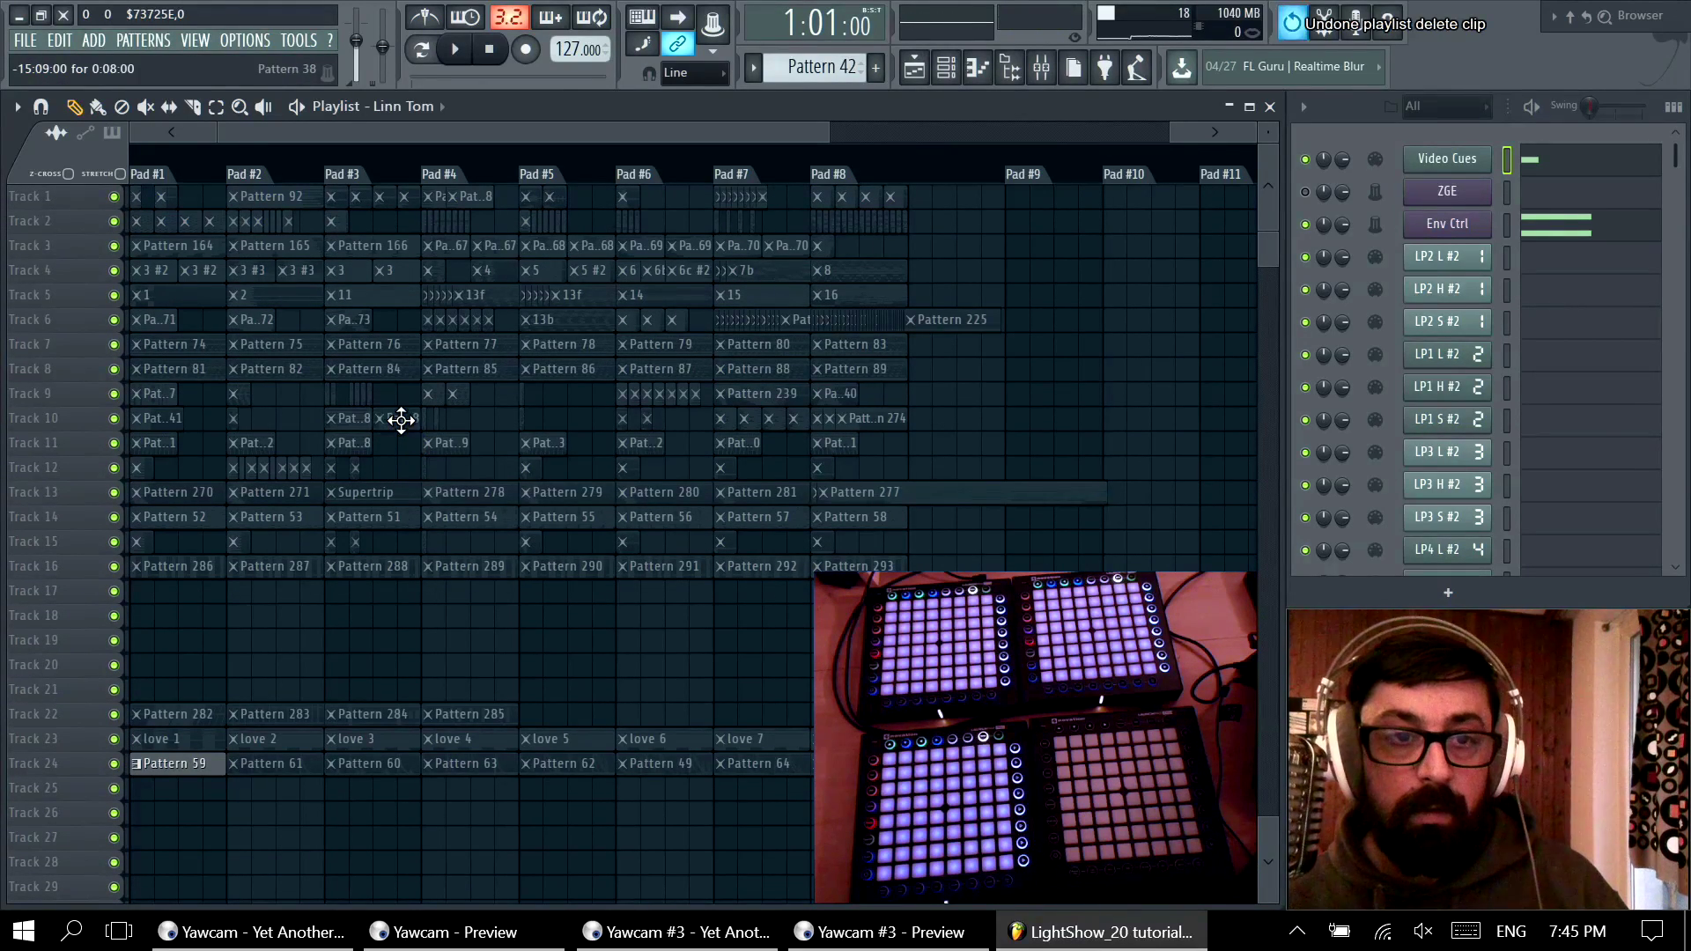
right_click(387, 306)
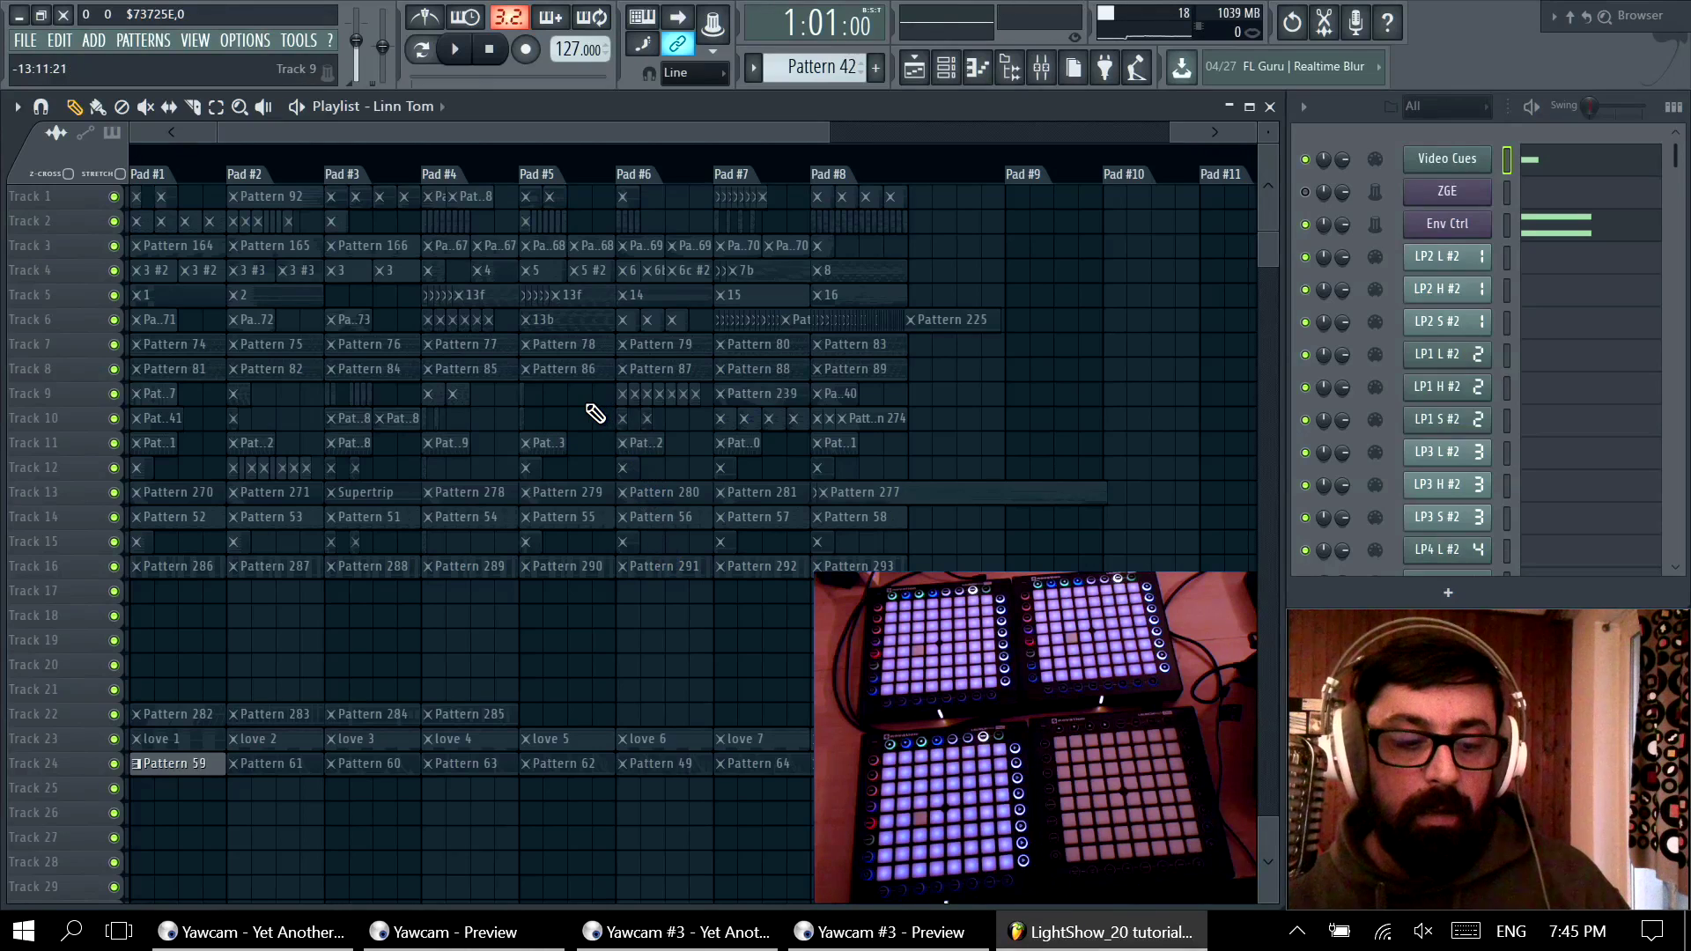
key(ctrl+z)
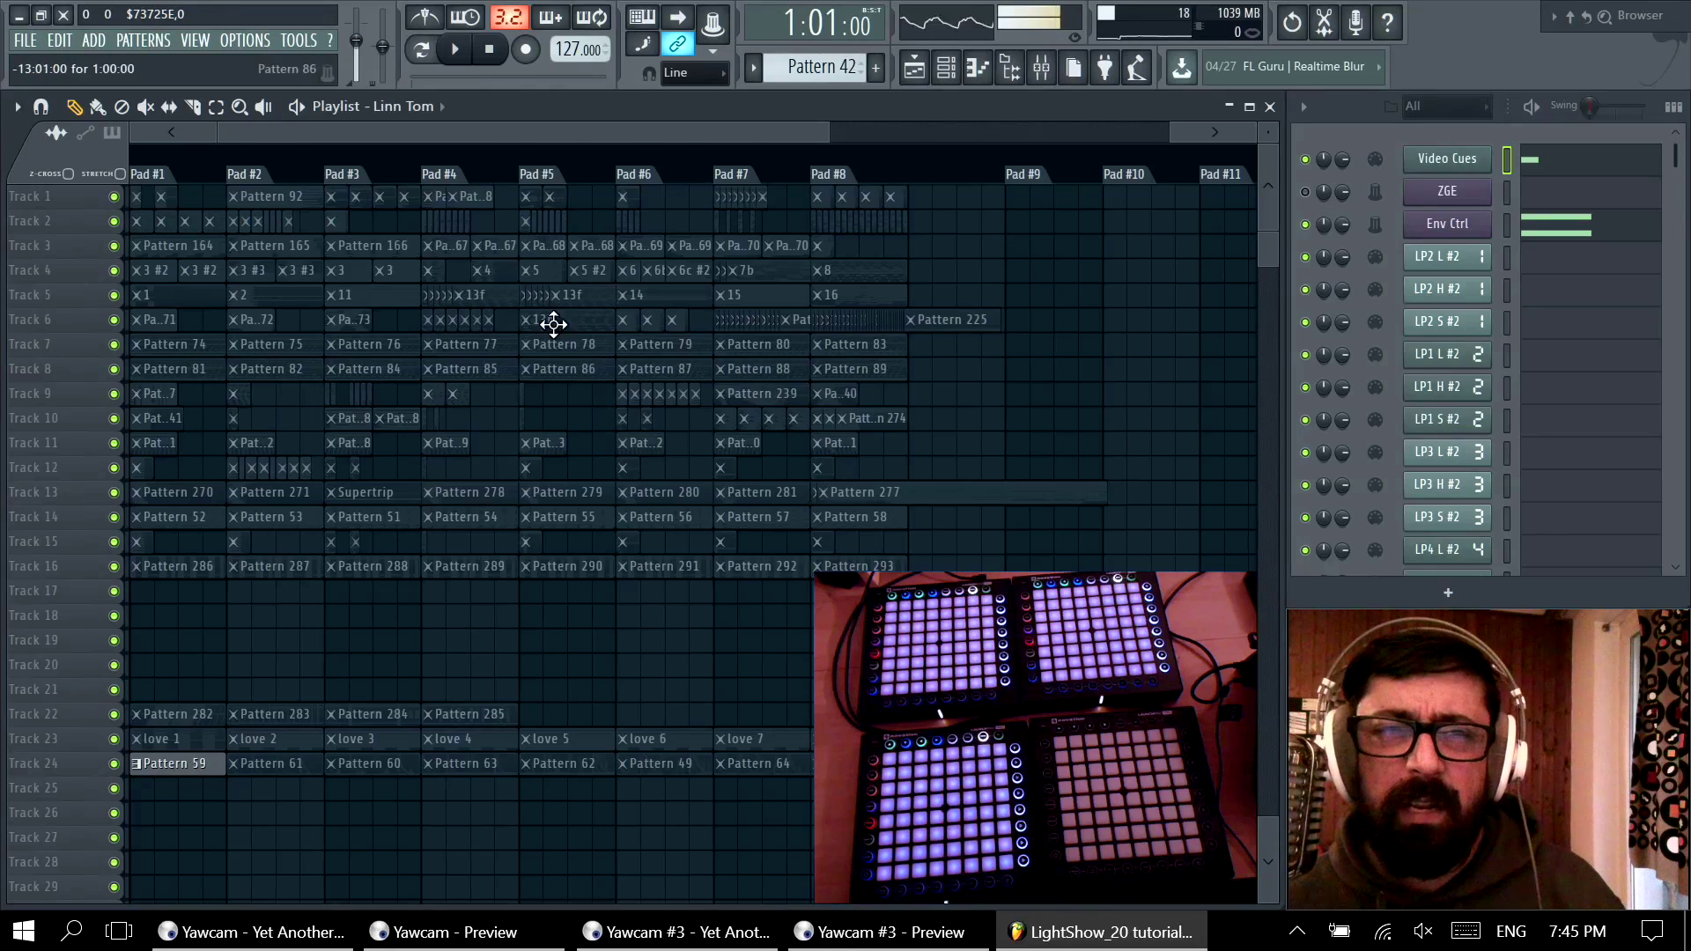
Step: Start performance playback, trigger the Pattern 78, 77 and 76 clips on Track 7 one after another, and stop playback
click(457, 50)
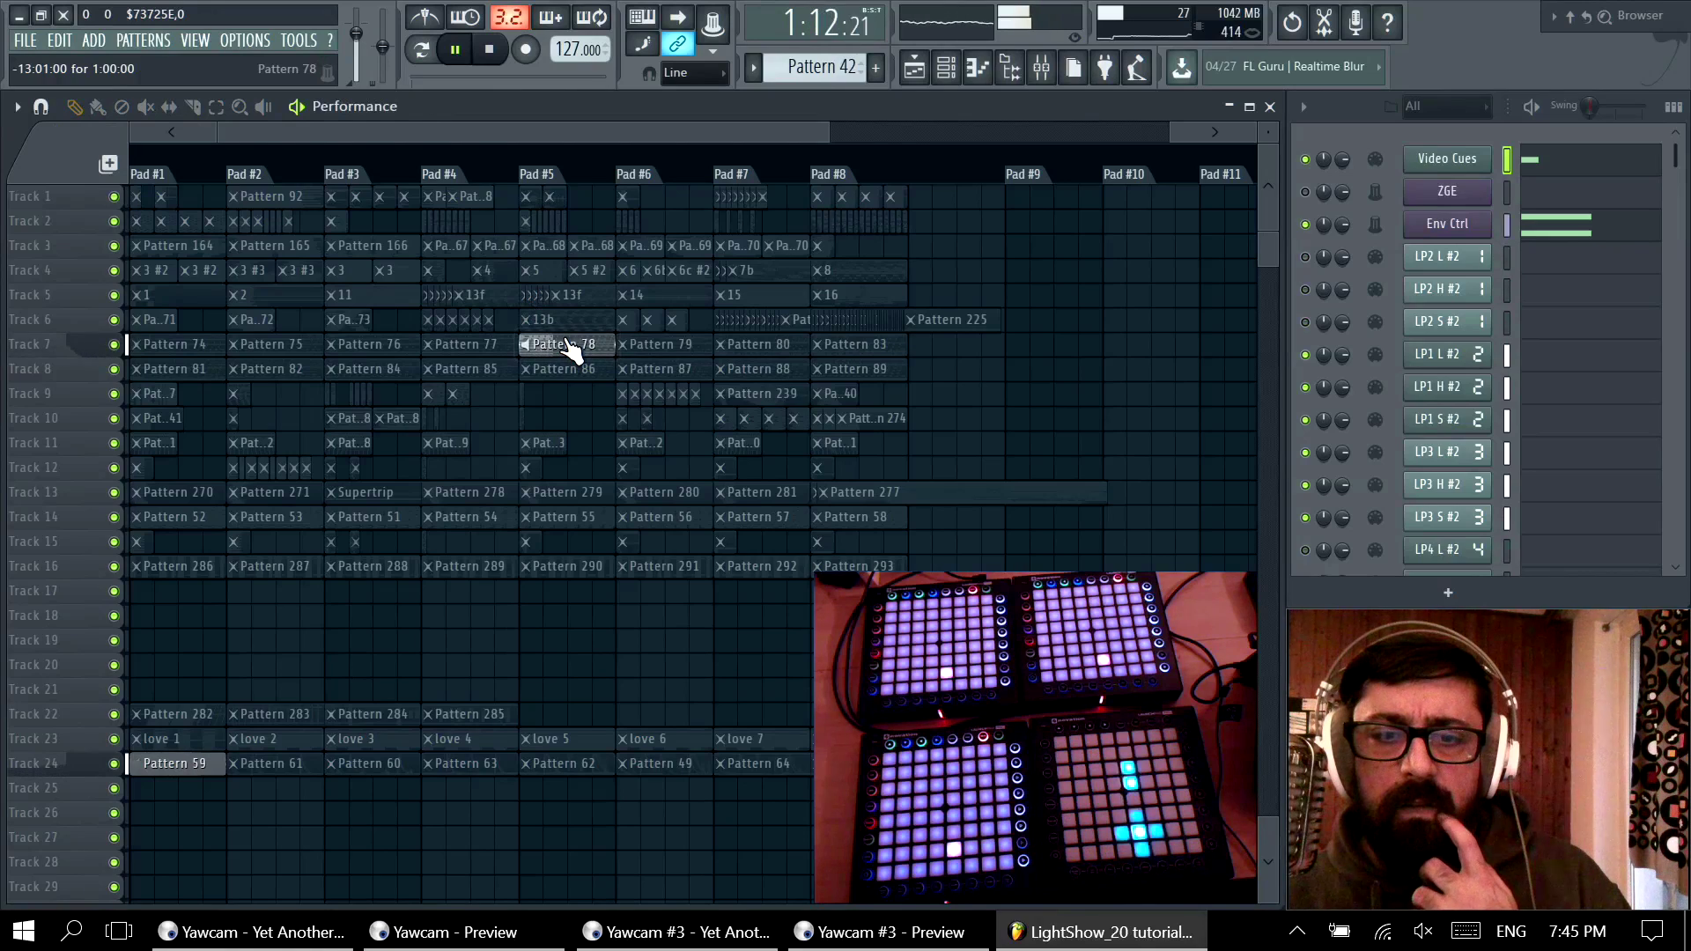
click(487, 346)
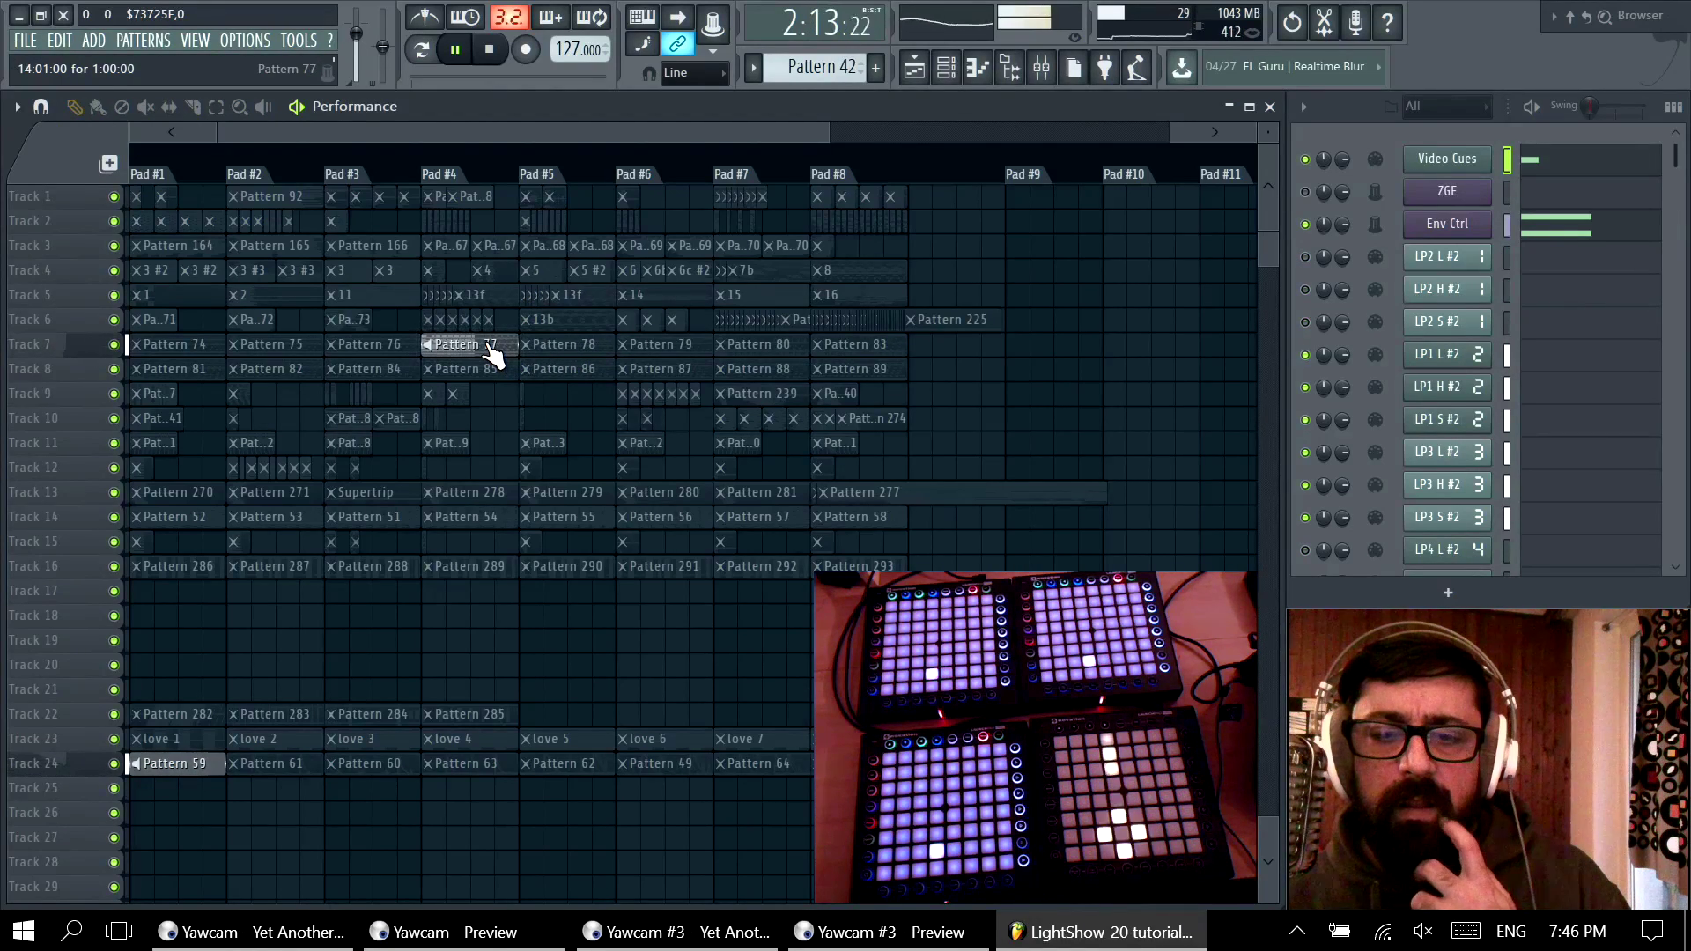
click(397, 345)
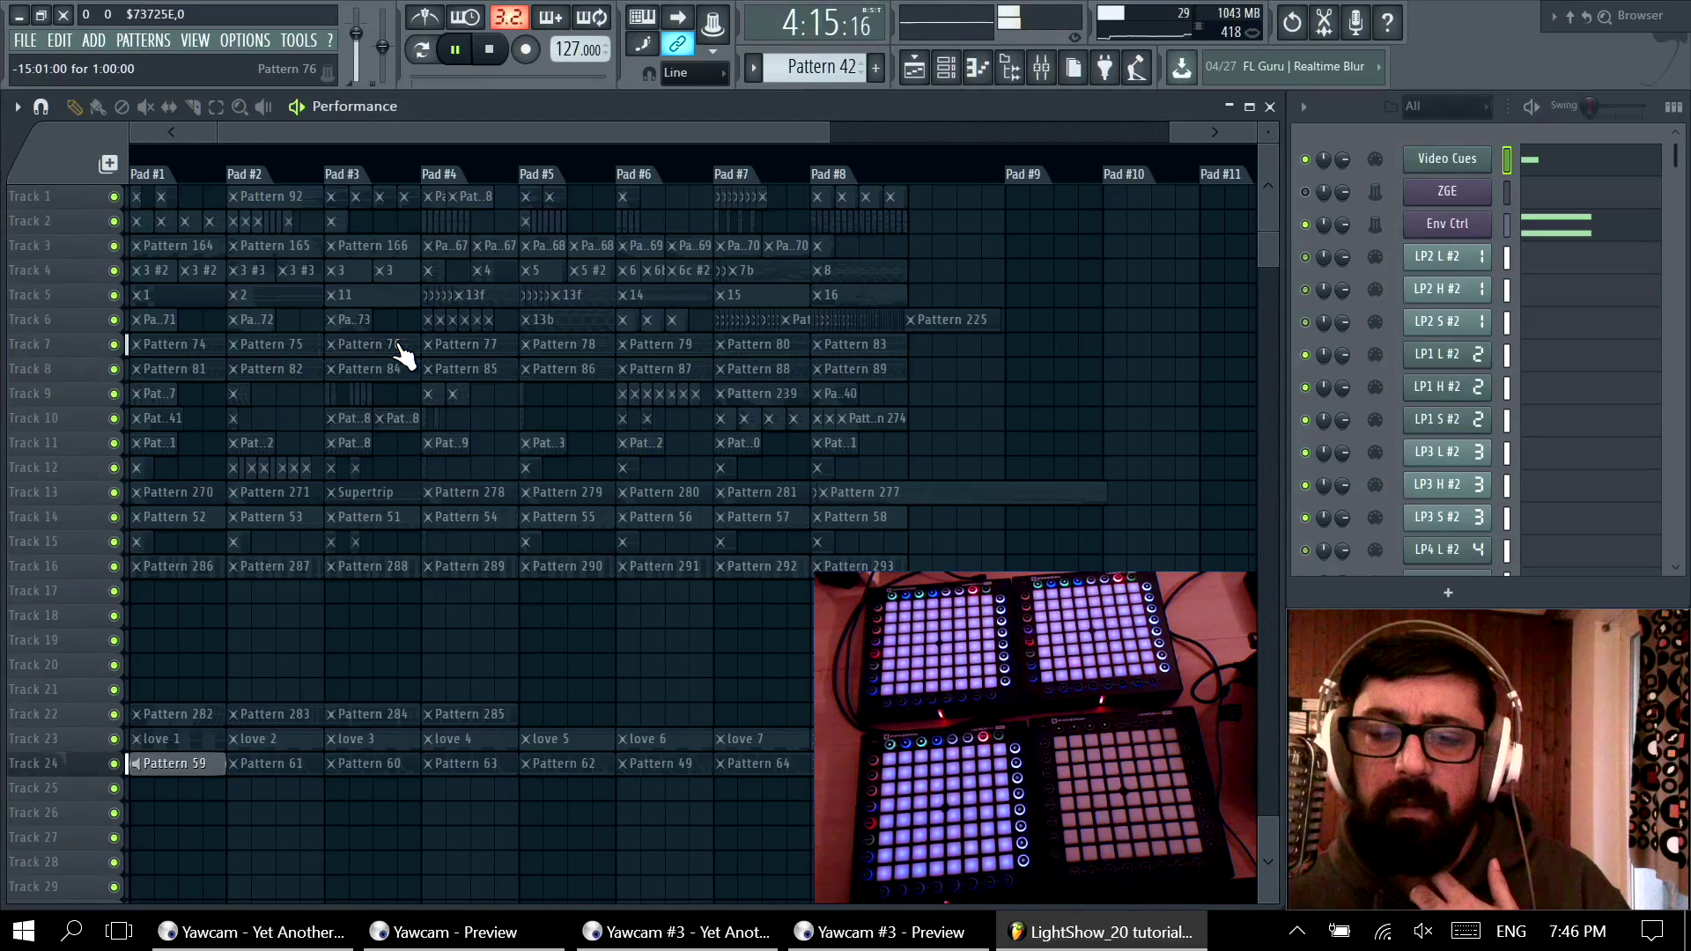
click(344, 346)
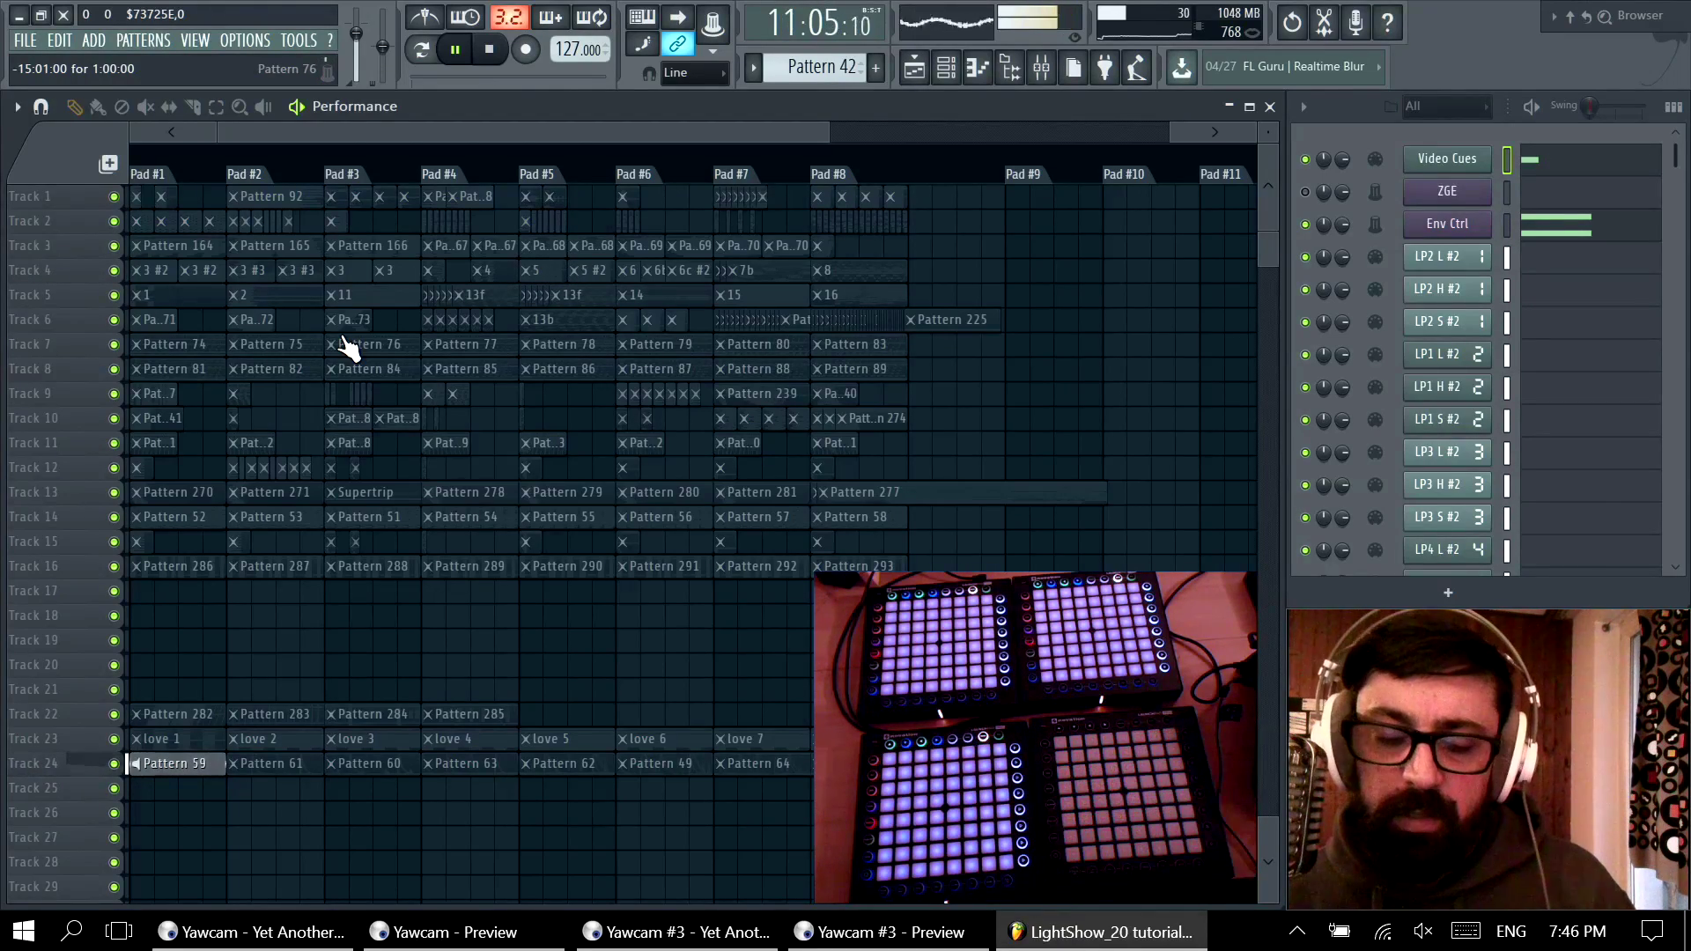
key(space)
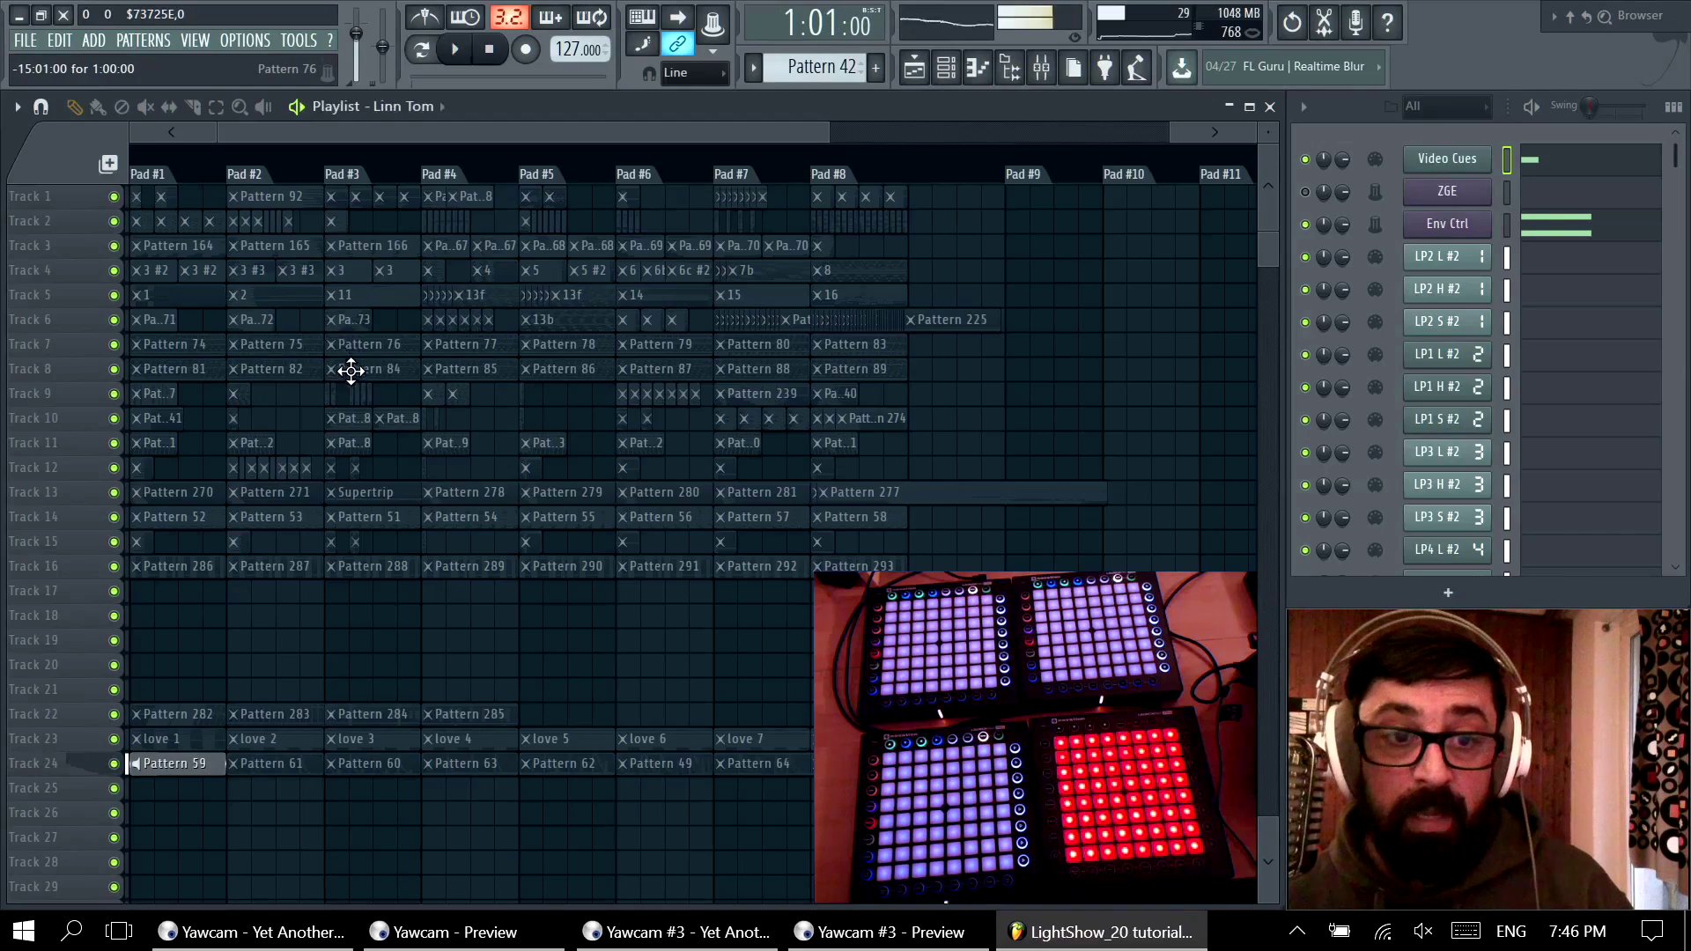
Step: Open the Animation pattern clip from Track 32 in the piano roll
scroll(413, 426, down, 10)
scroll(401, 426, up, 10)
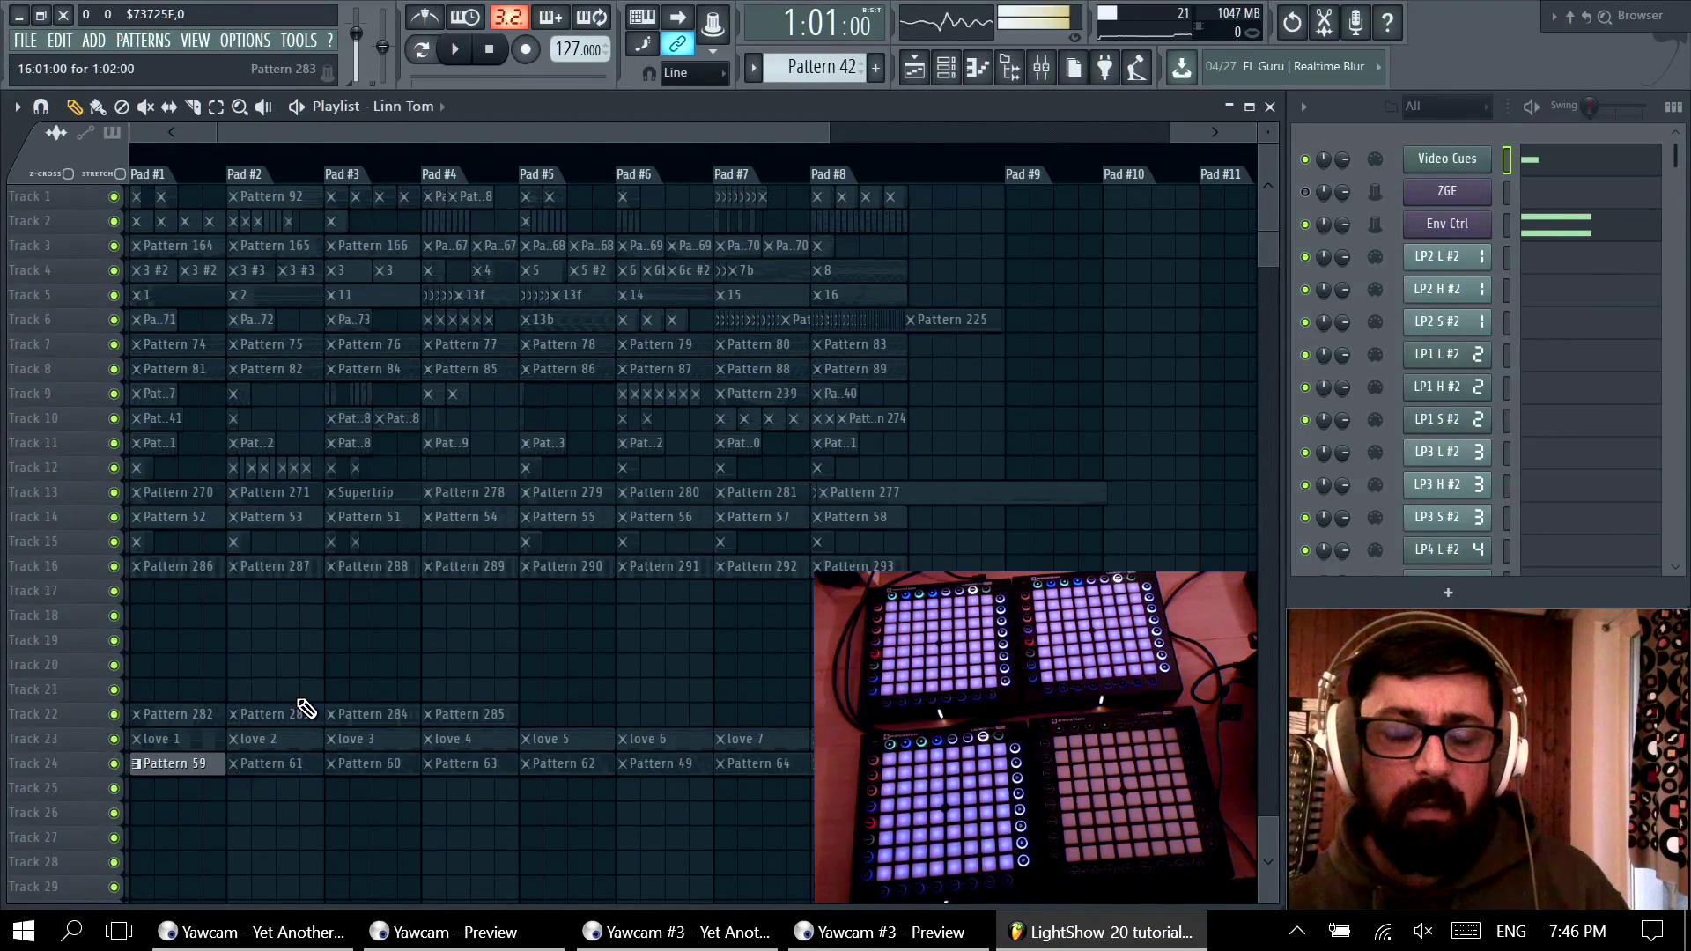
scroll(250, 625, down, 10)
double_click(193, 249)
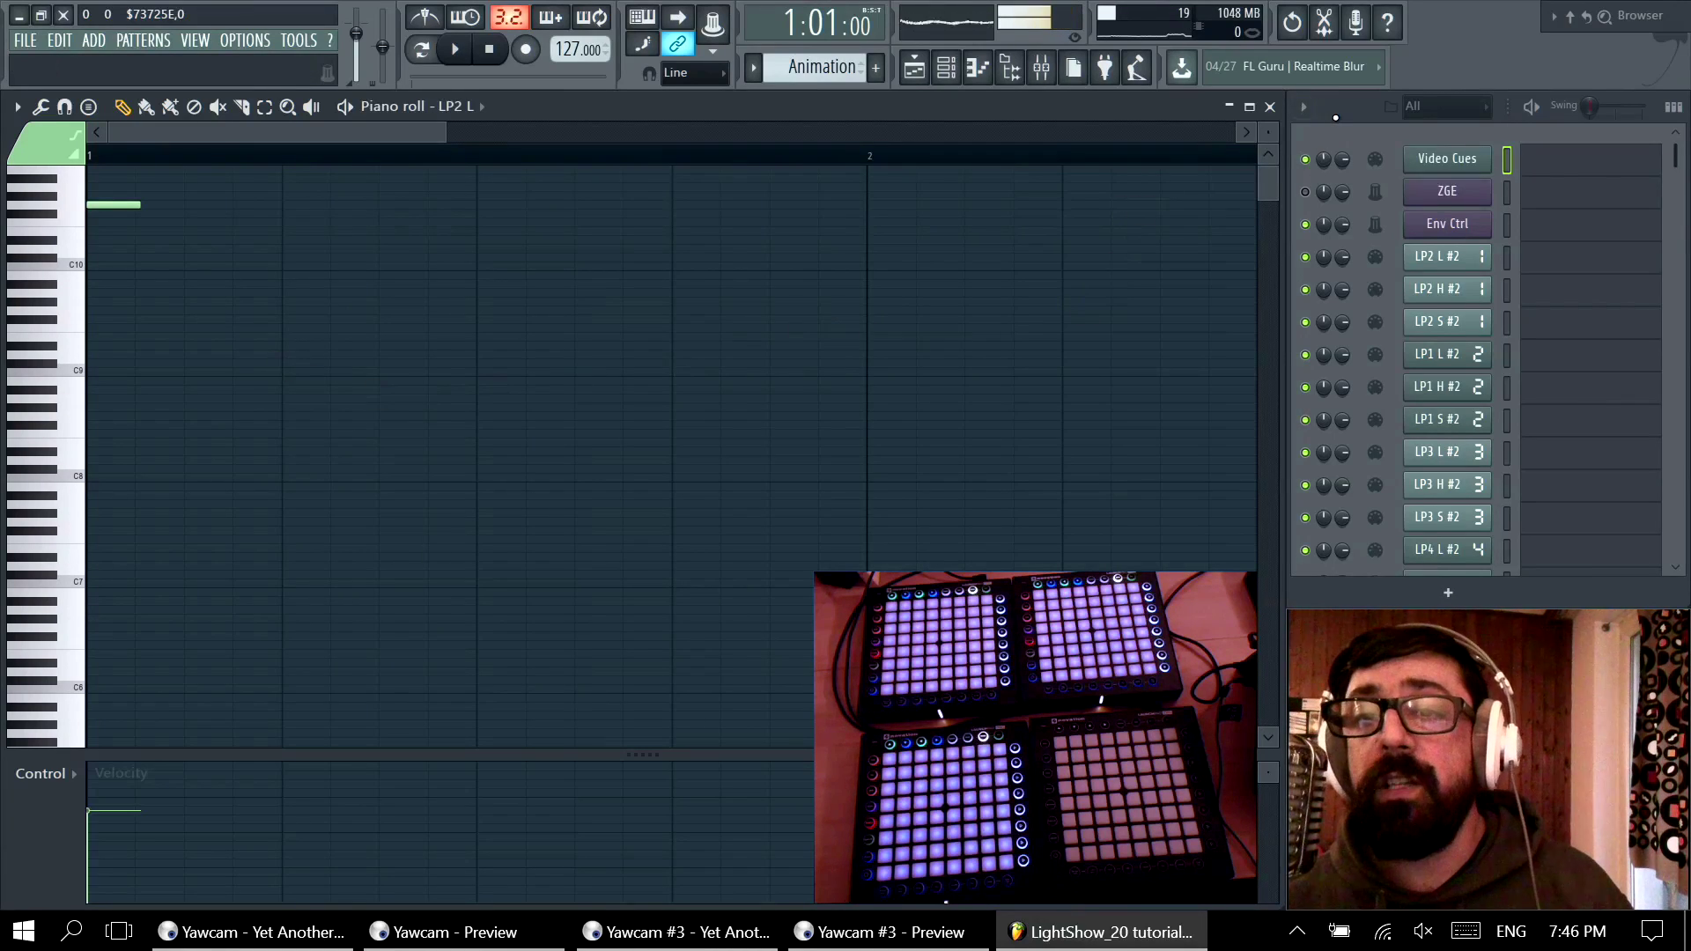
Step: Compare the first and second sets of LP channels in the Animation pattern around the Separator channel, and close the piano roll
scroll(1590, 366, down, 3)
scroll(1599, 348, up, 3)
scroll(1598, 343, down, 4)
scroll(1597, 344, up, 4)
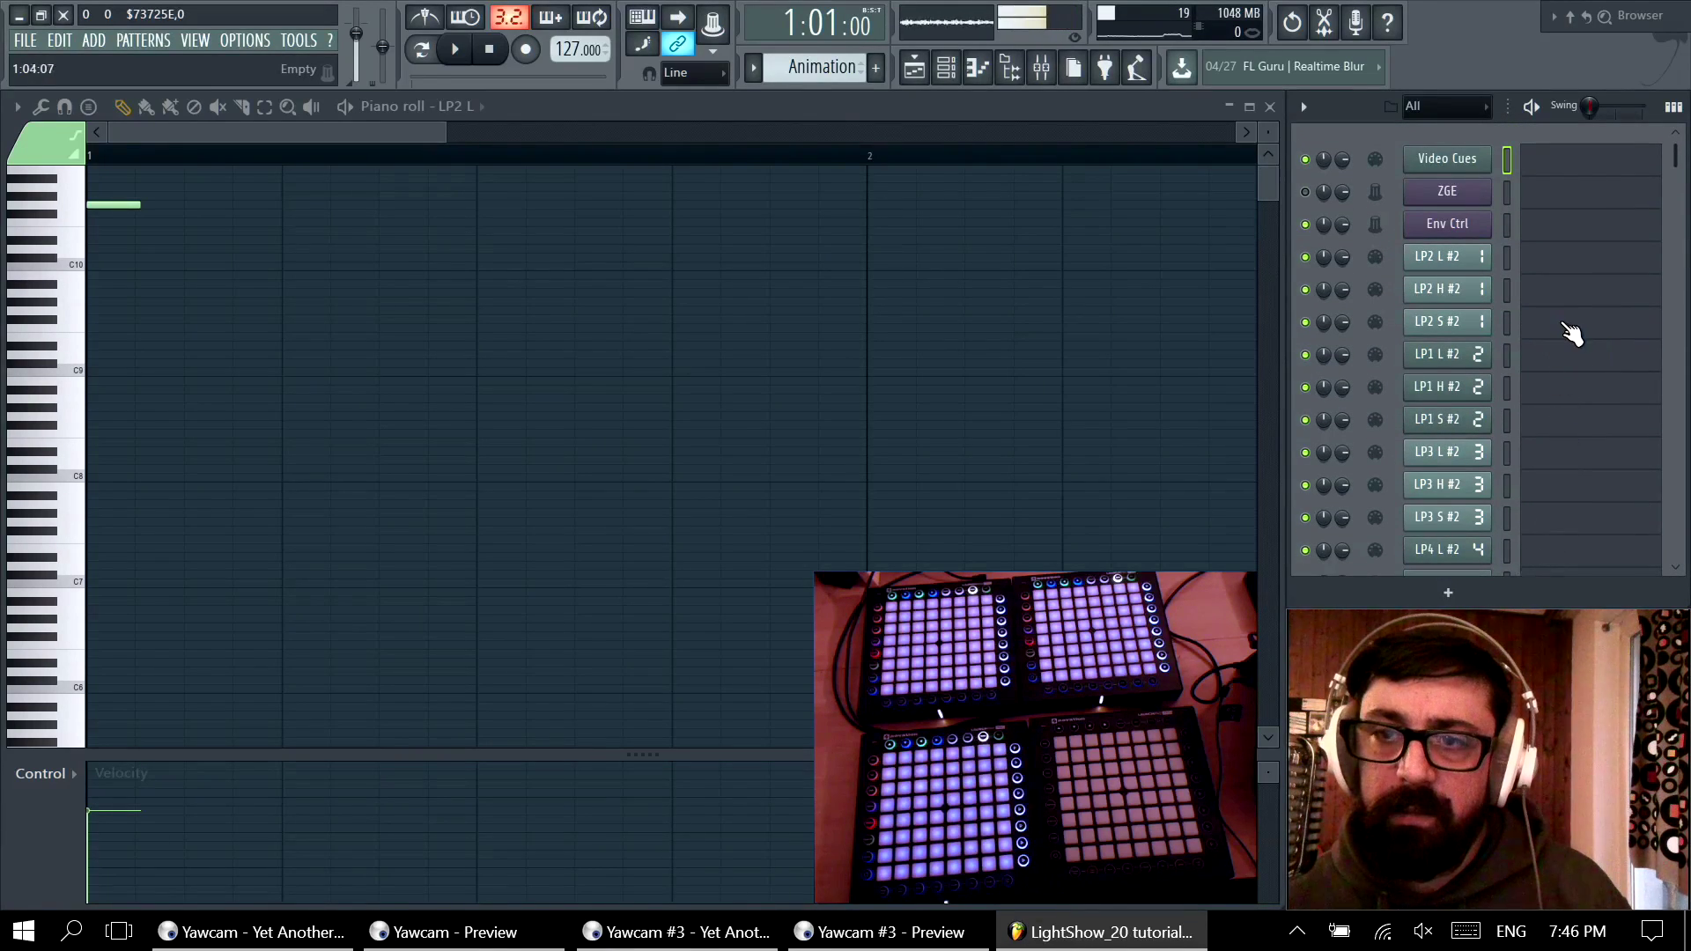
scroll(1572, 333, down, 1)
scroll(1556, 317, down, 1)
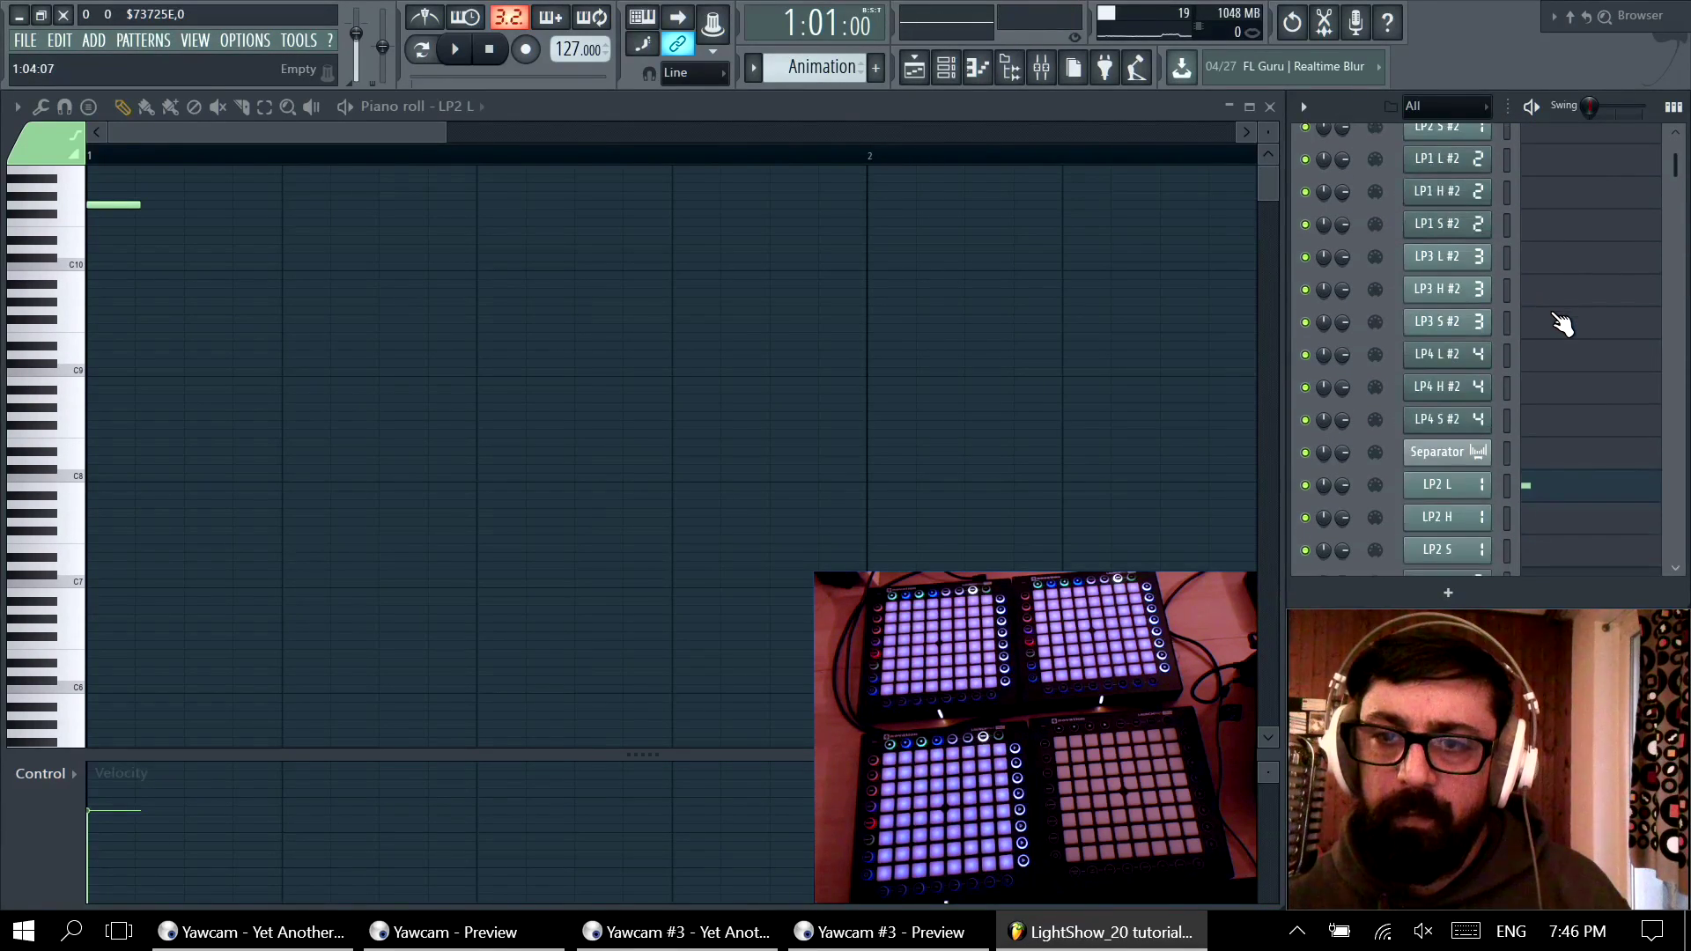
scroll(1563, 326, up, 2)
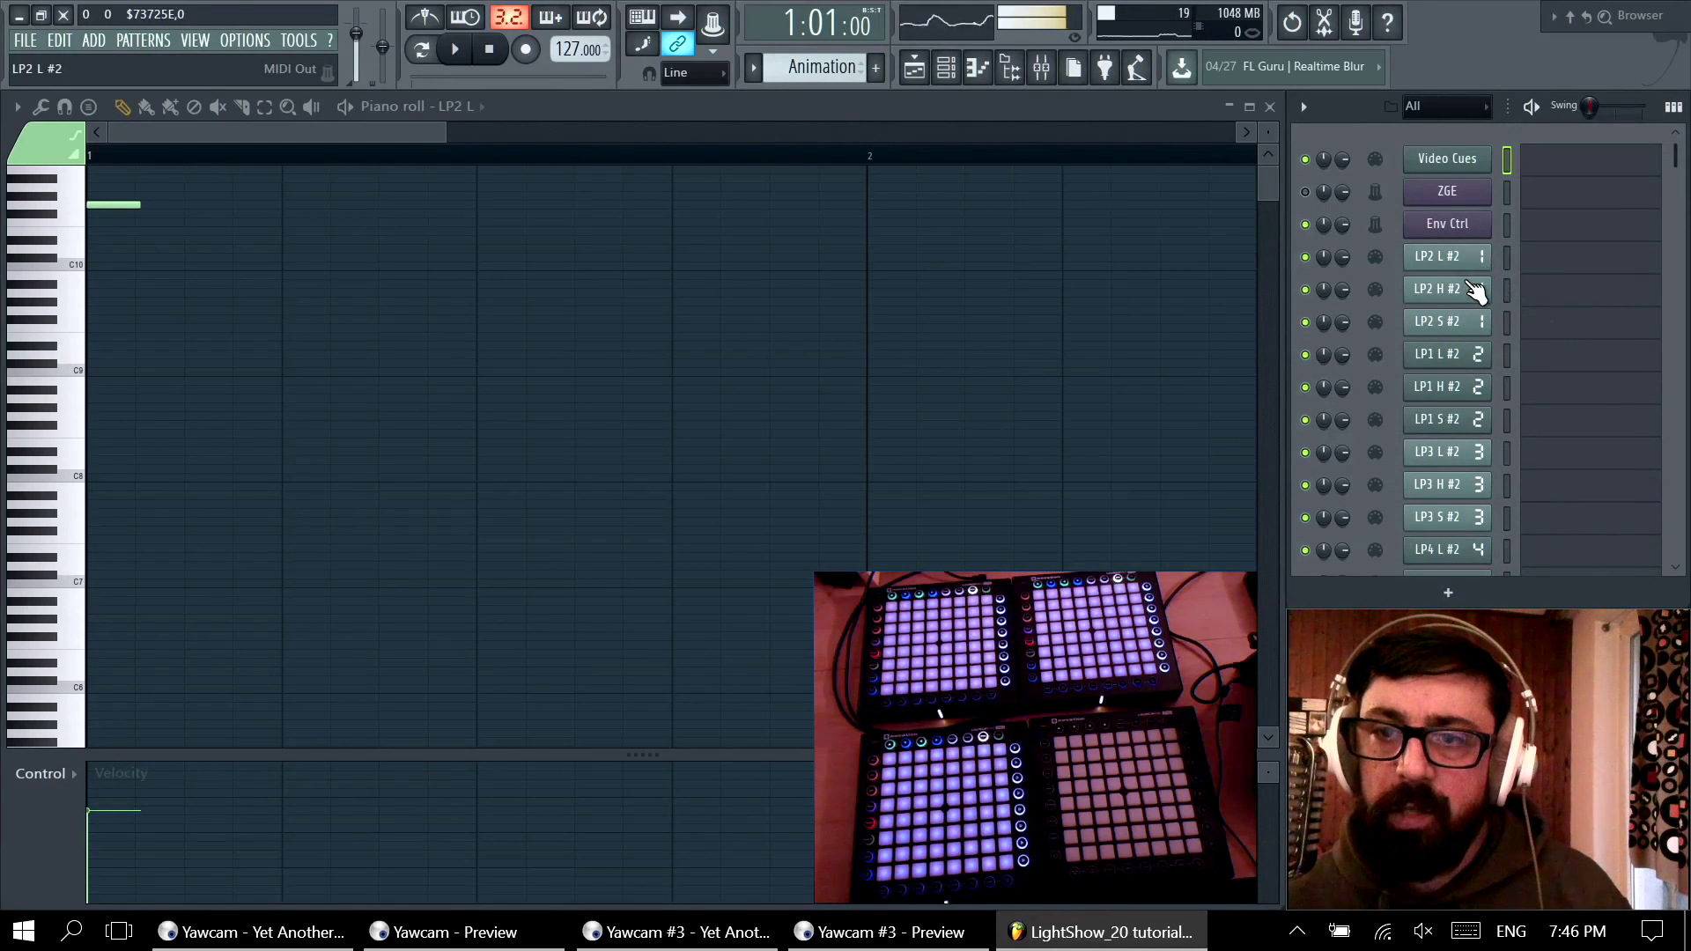
scroll(1514, 493, down, 2)
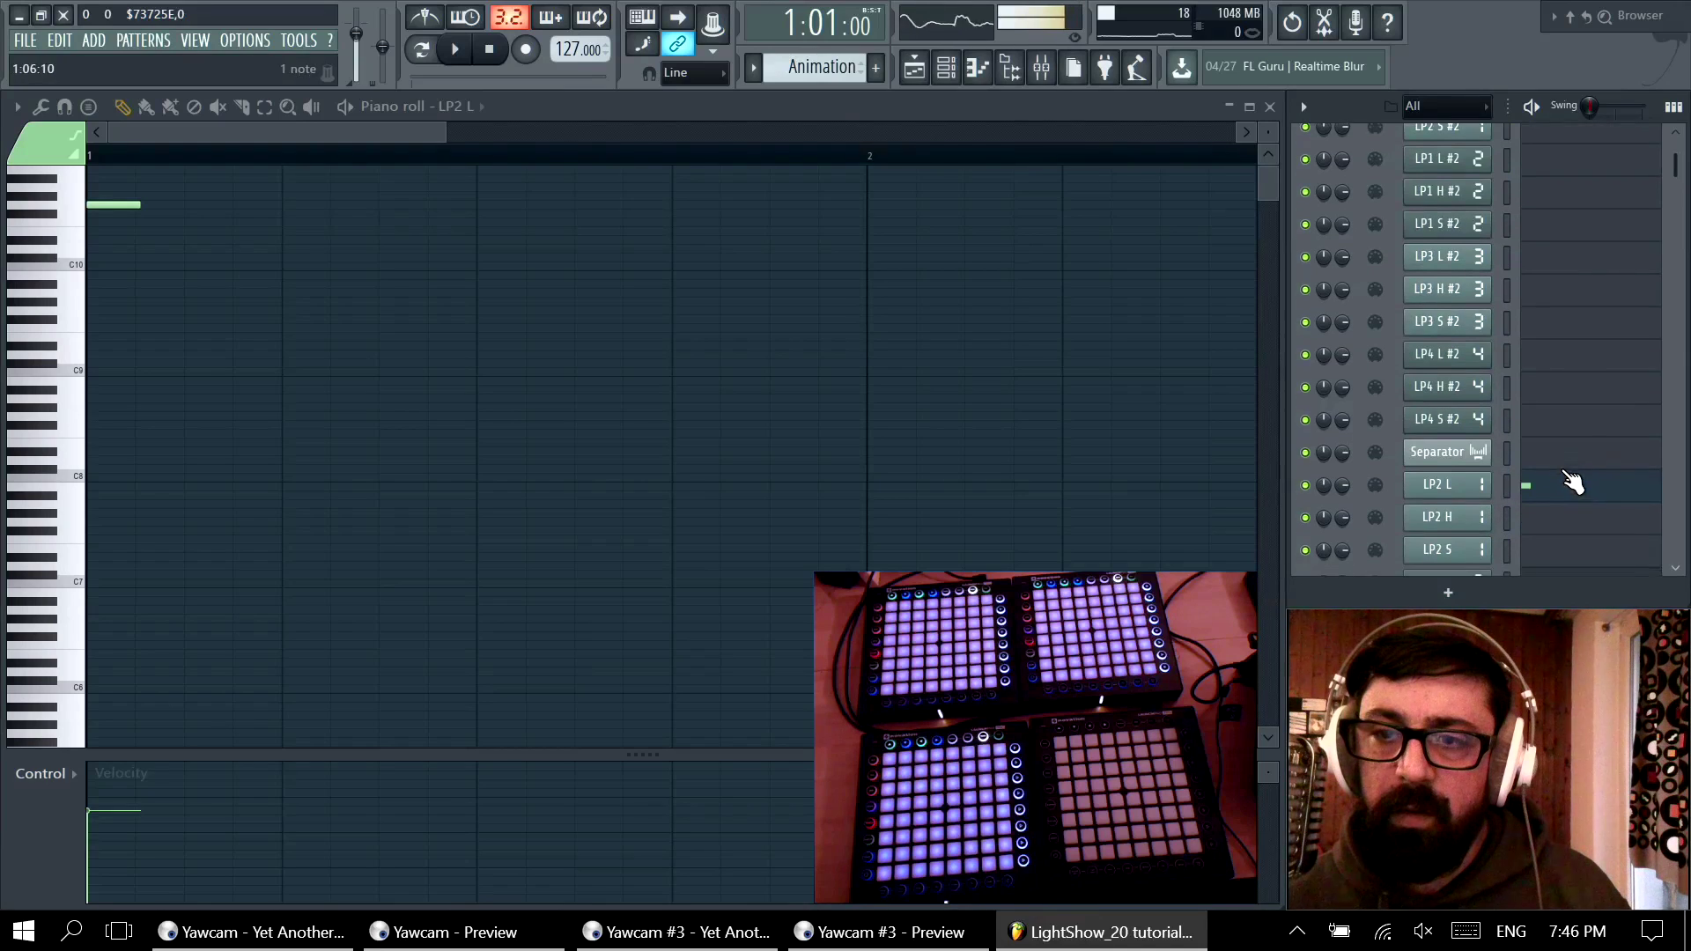
scroll(1624, 345, down, 2)
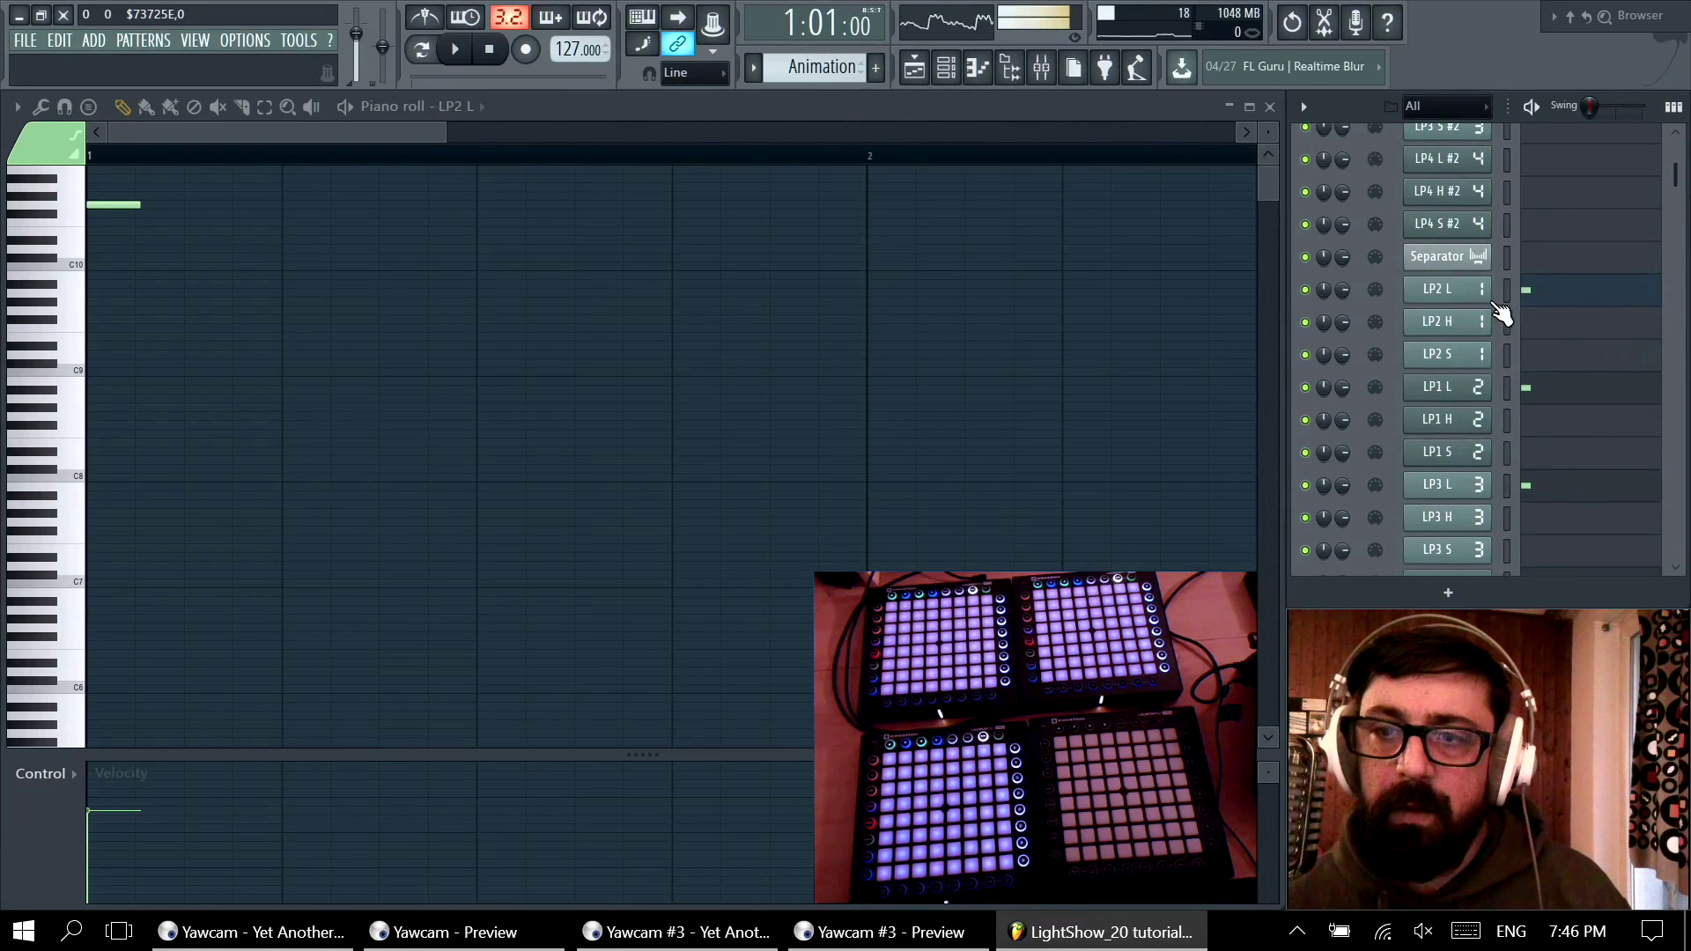
scroll(1568, 471, down, 1)
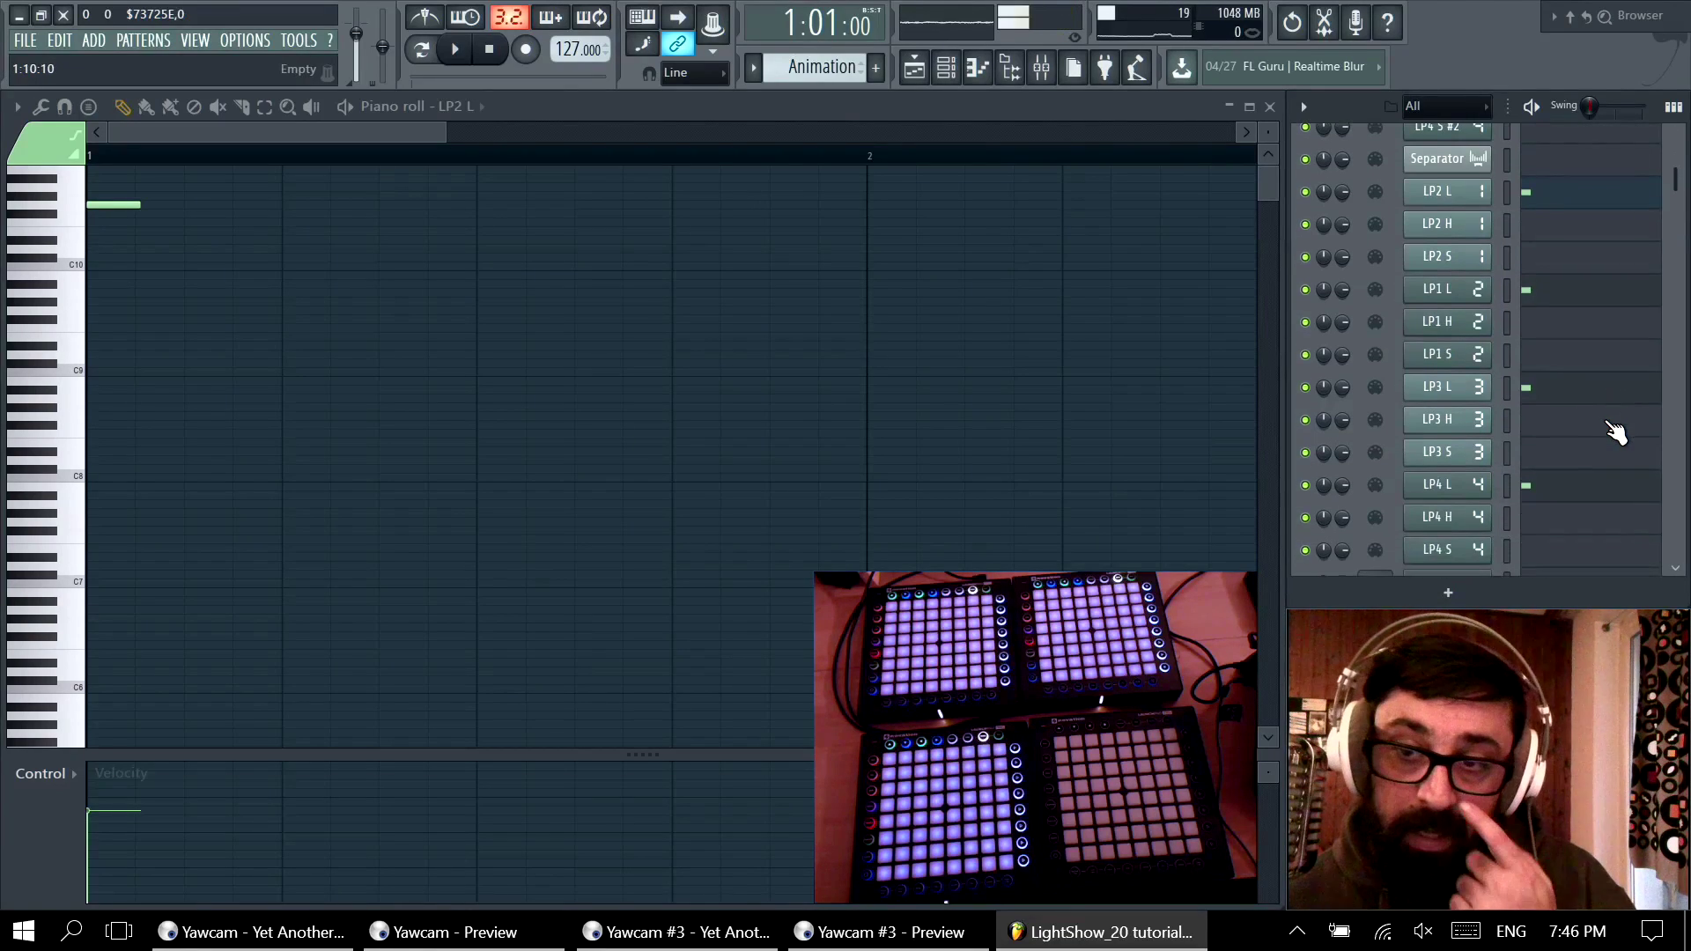
scroll(1581, 475, up, 4)
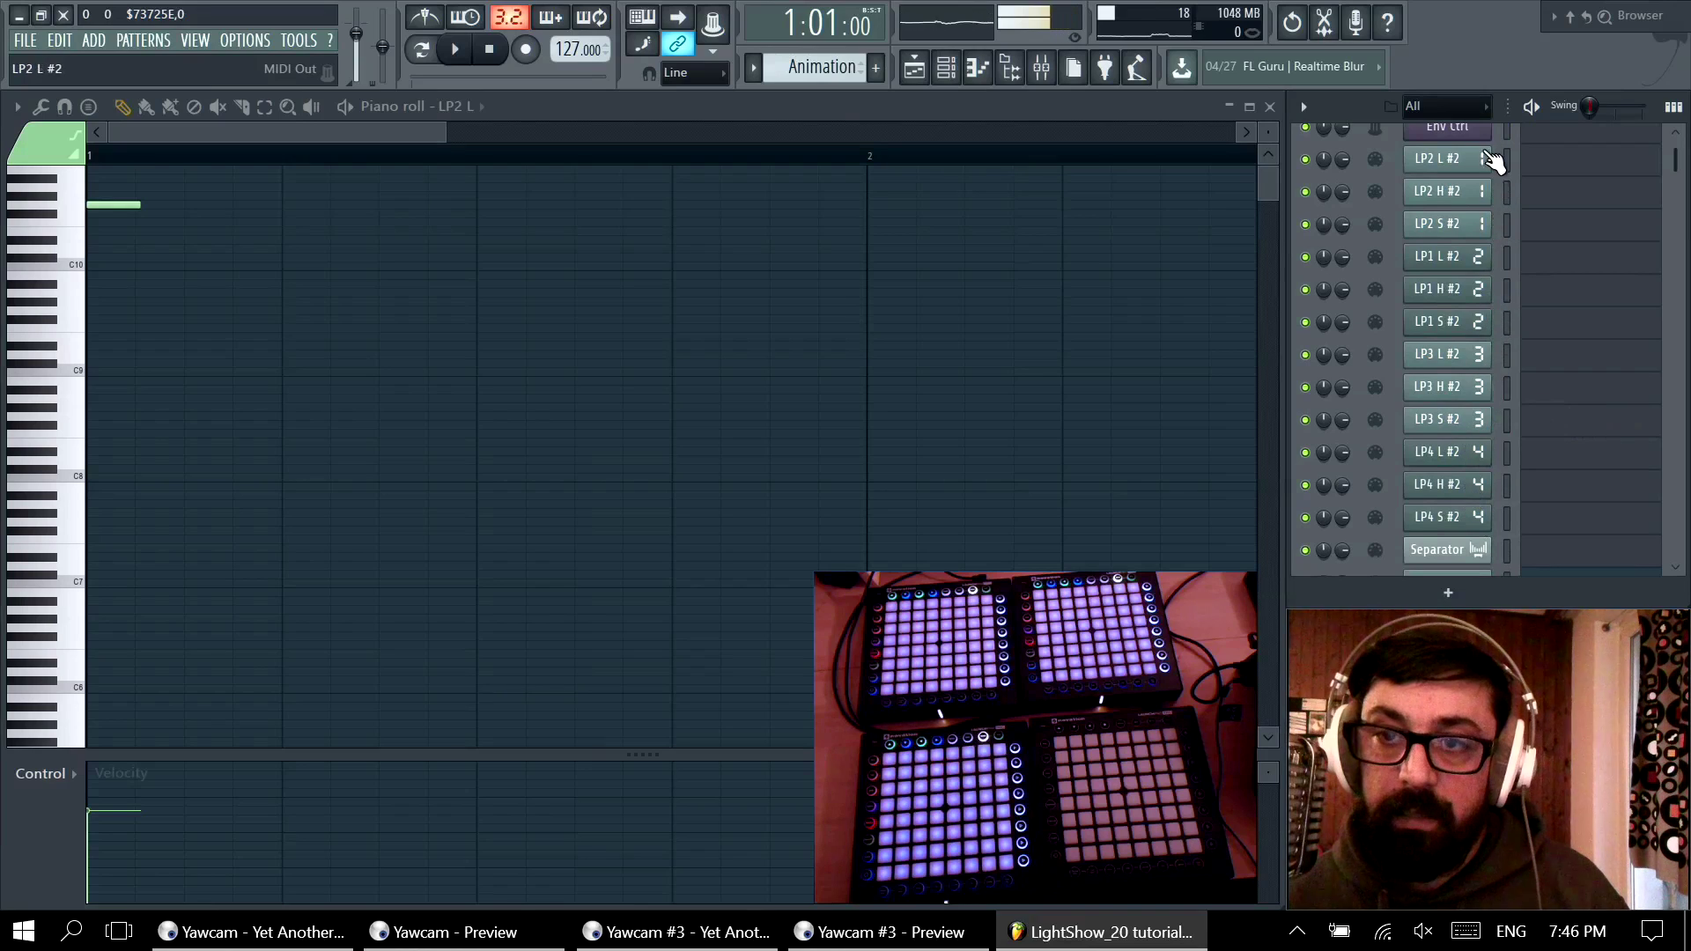
scroll(1586, 352, up, 1)
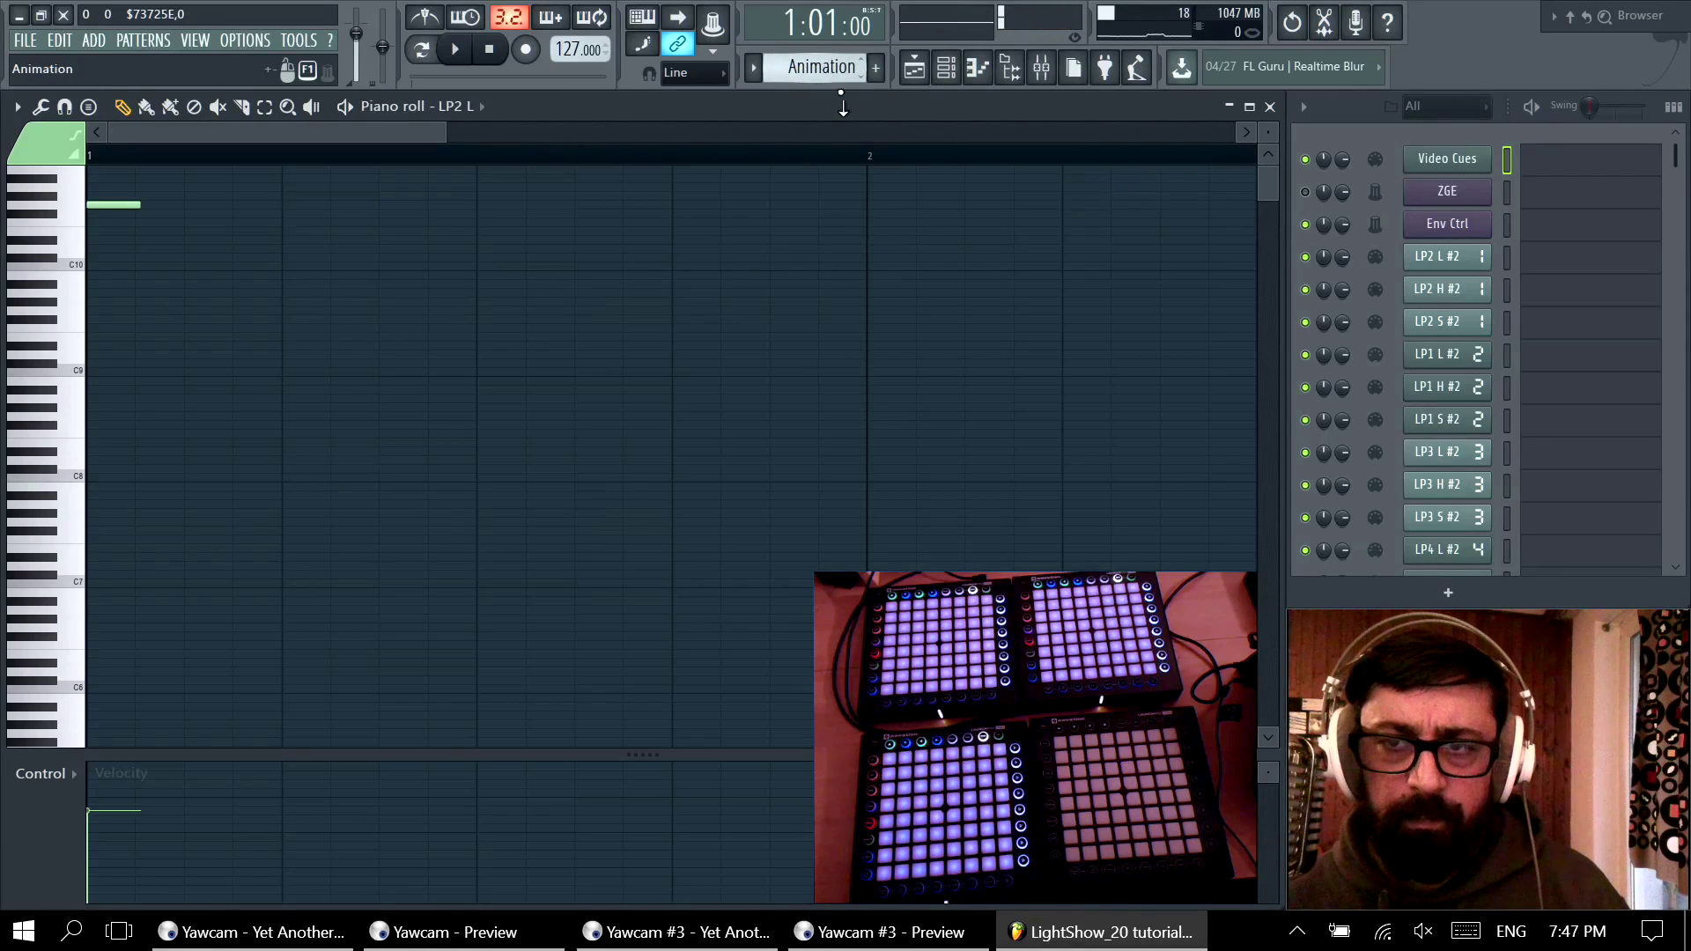
scroll(1602, 367, down, 4)
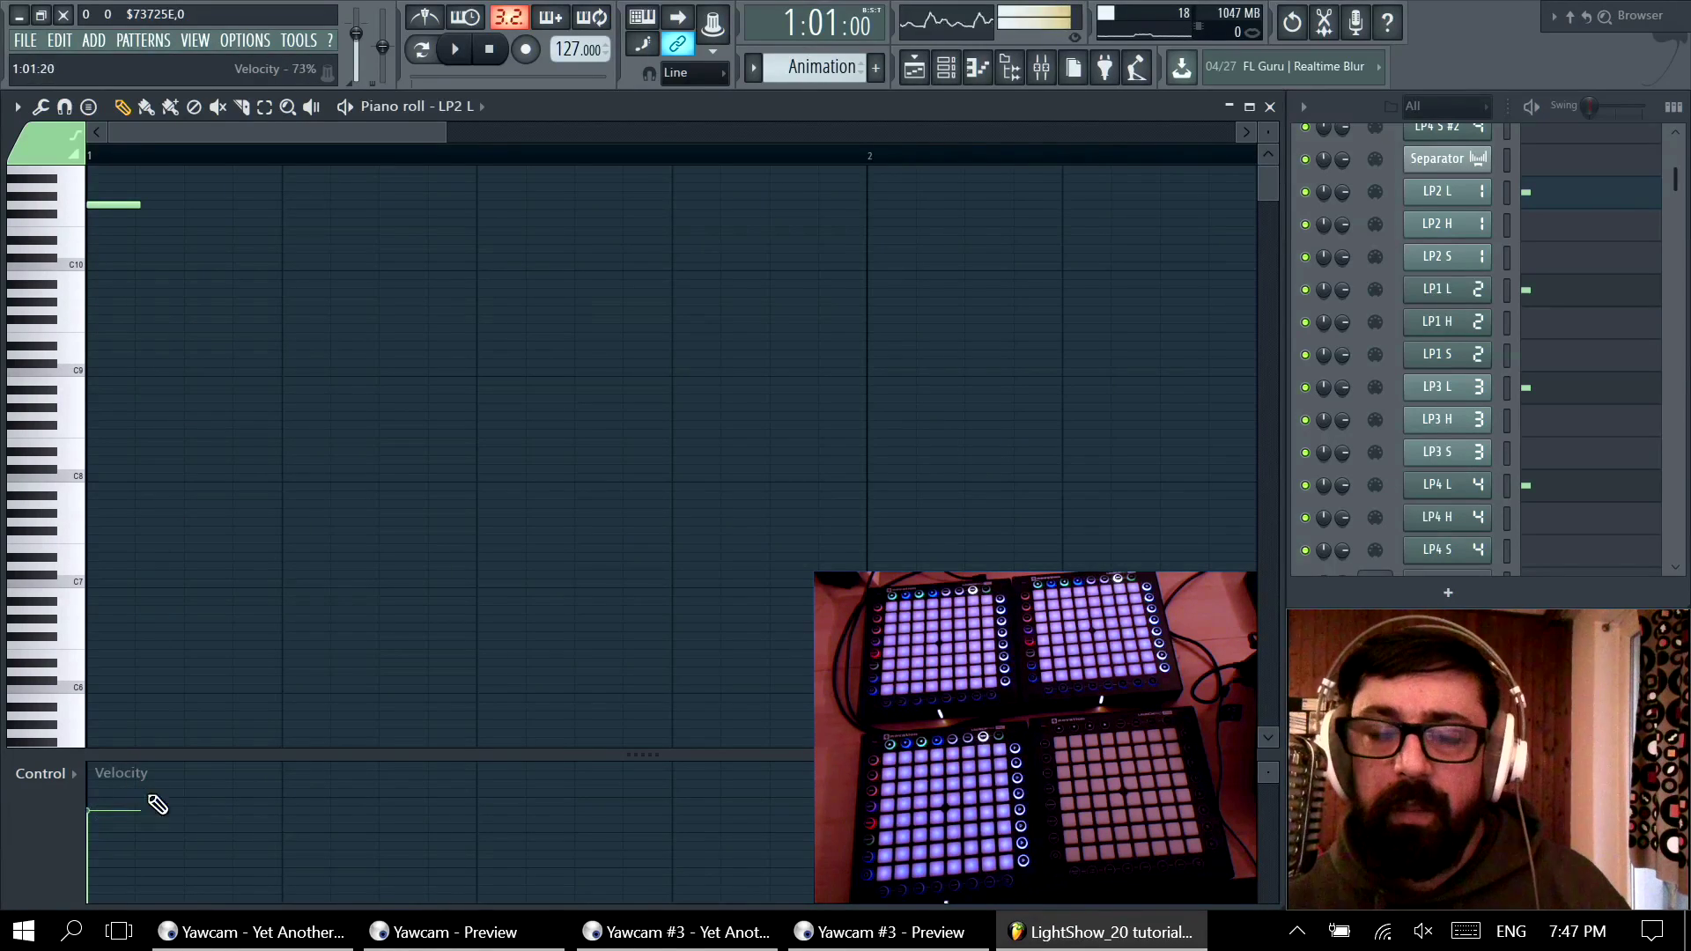
click(1269, 107)
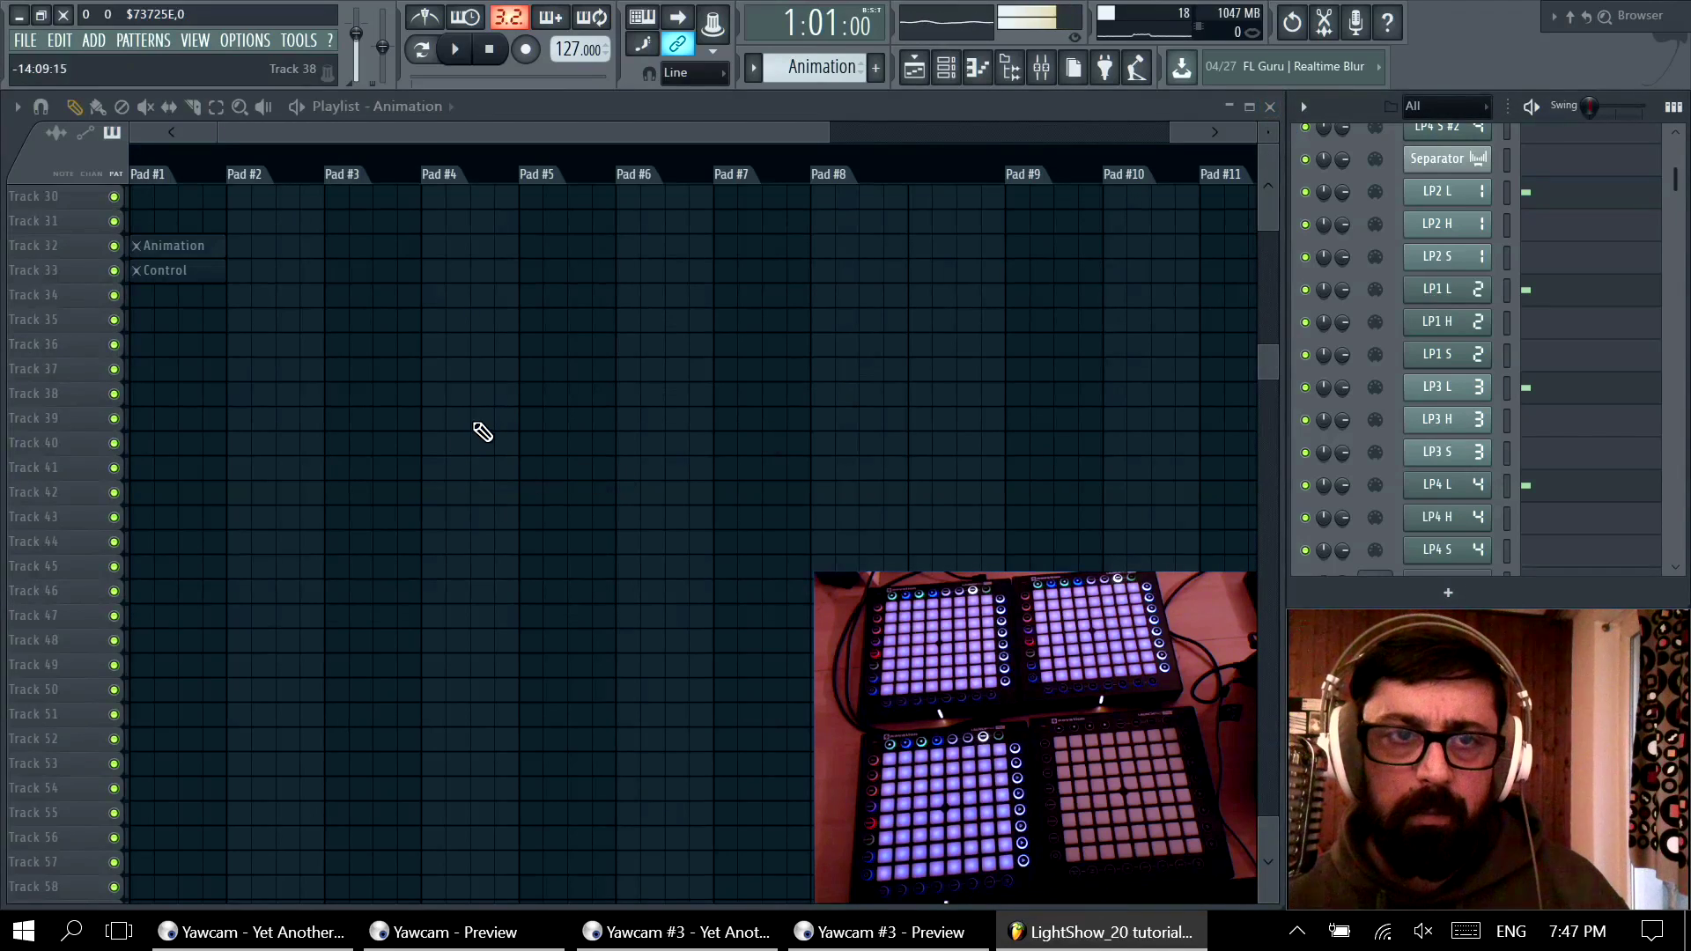
Step: Play the Animation clip on Track 32 in performance mode, stop it and trigger it again
key(space)
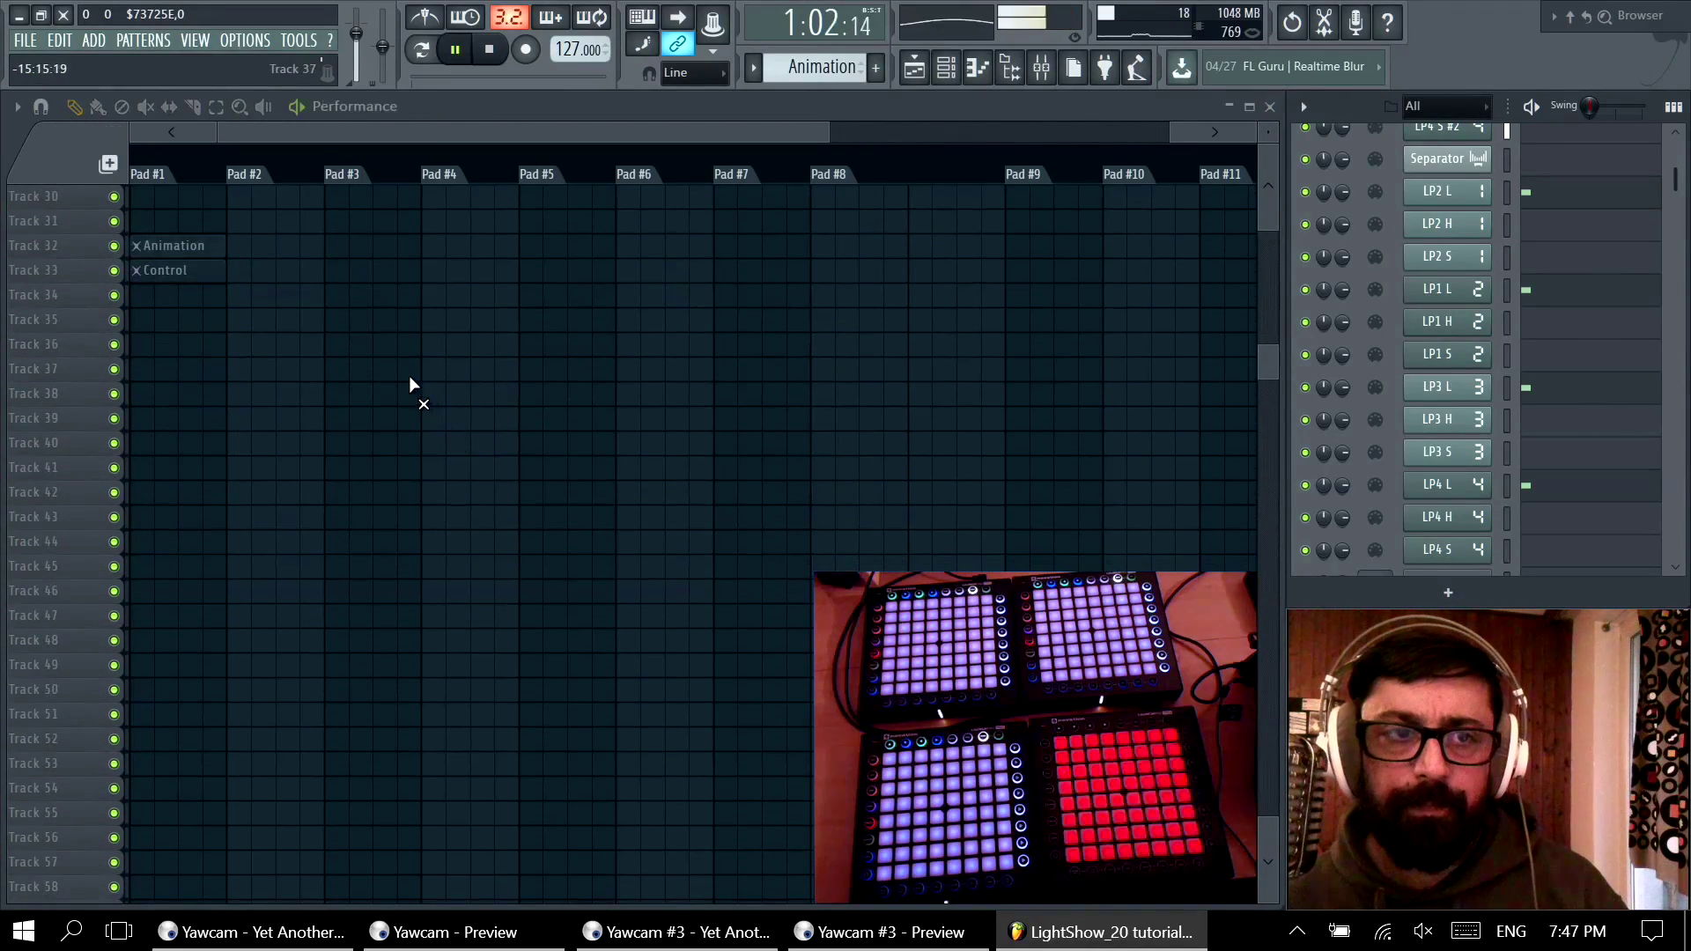
click(187, 252)
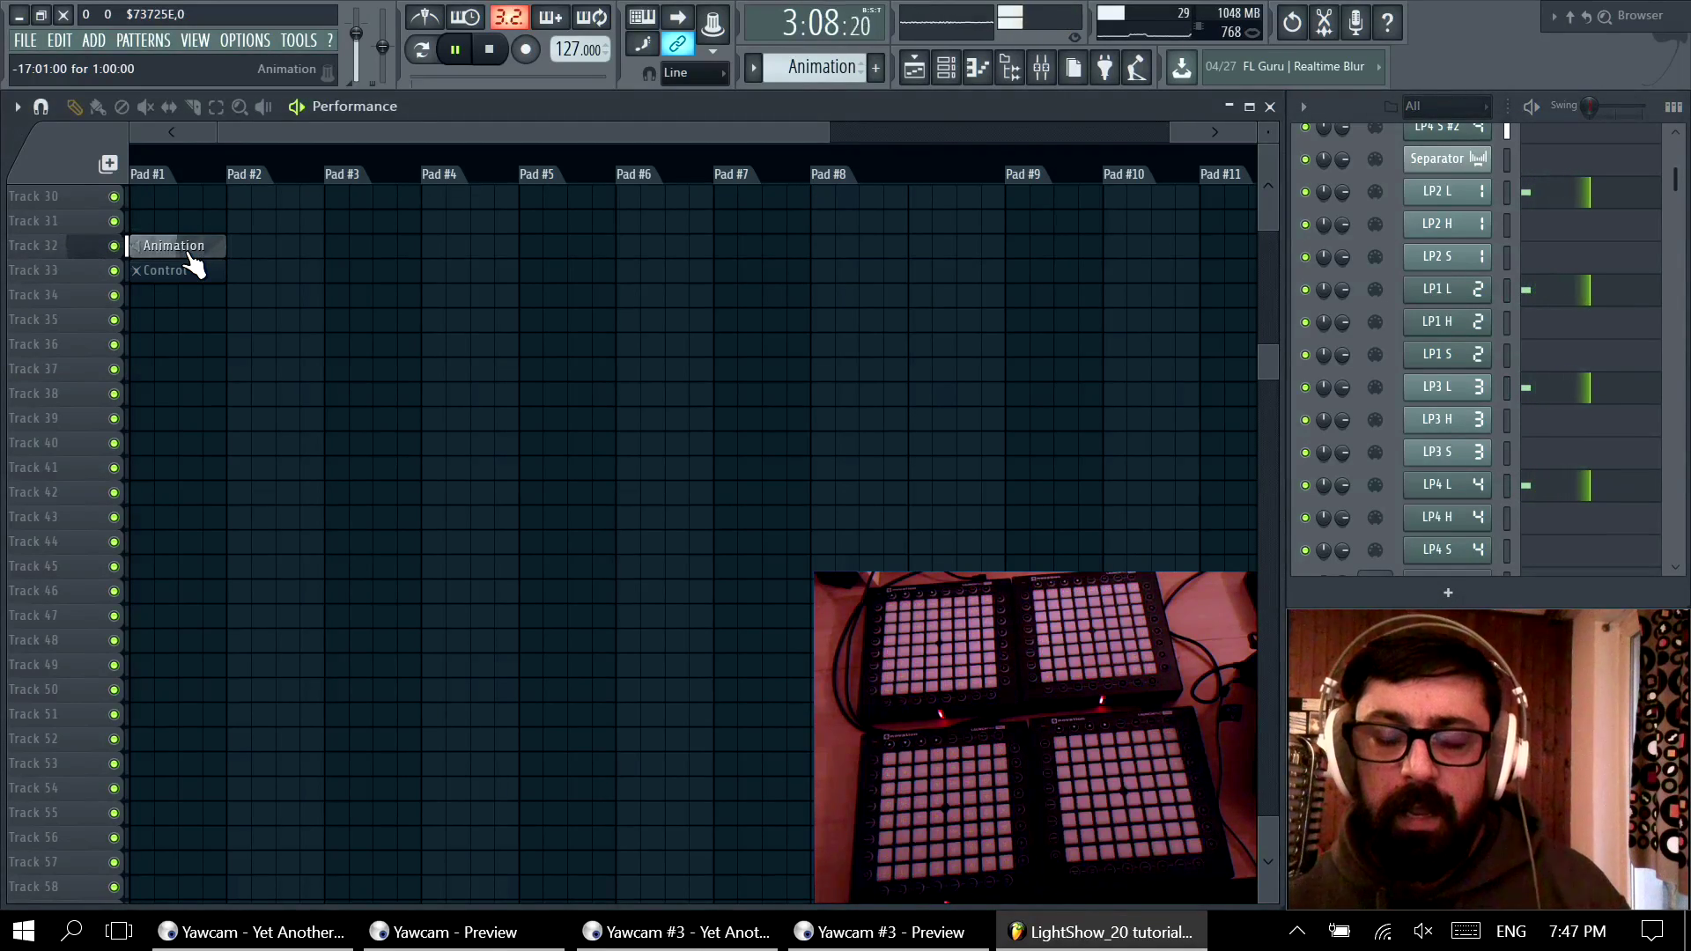
key(space)
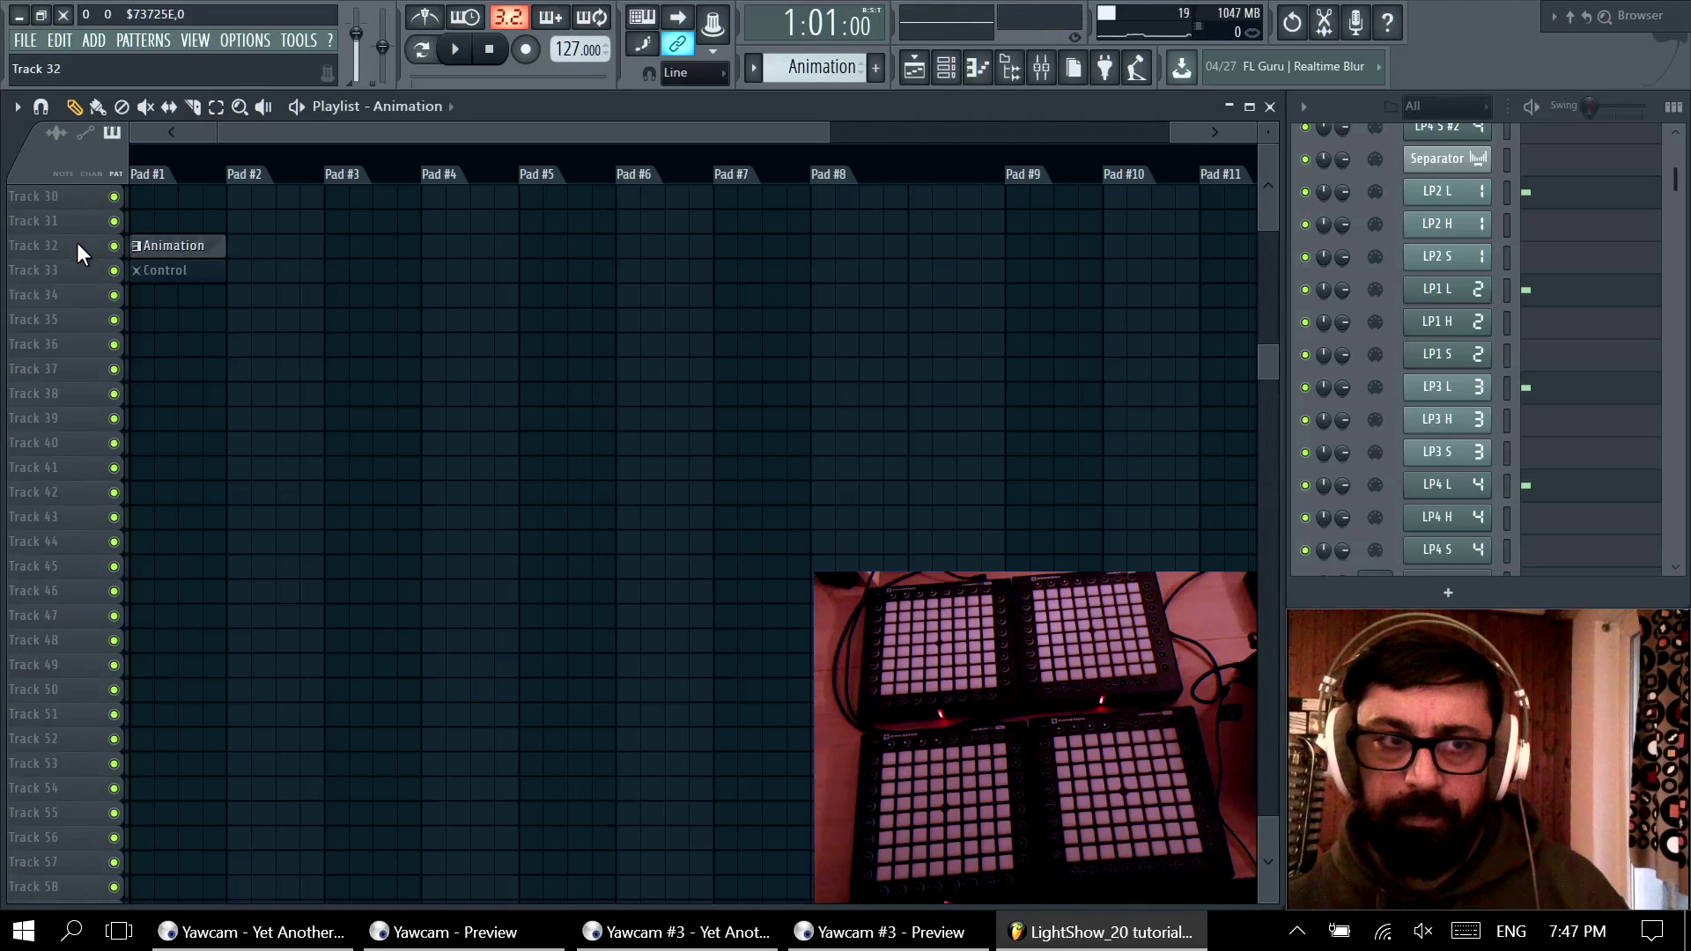
click(188, 246)
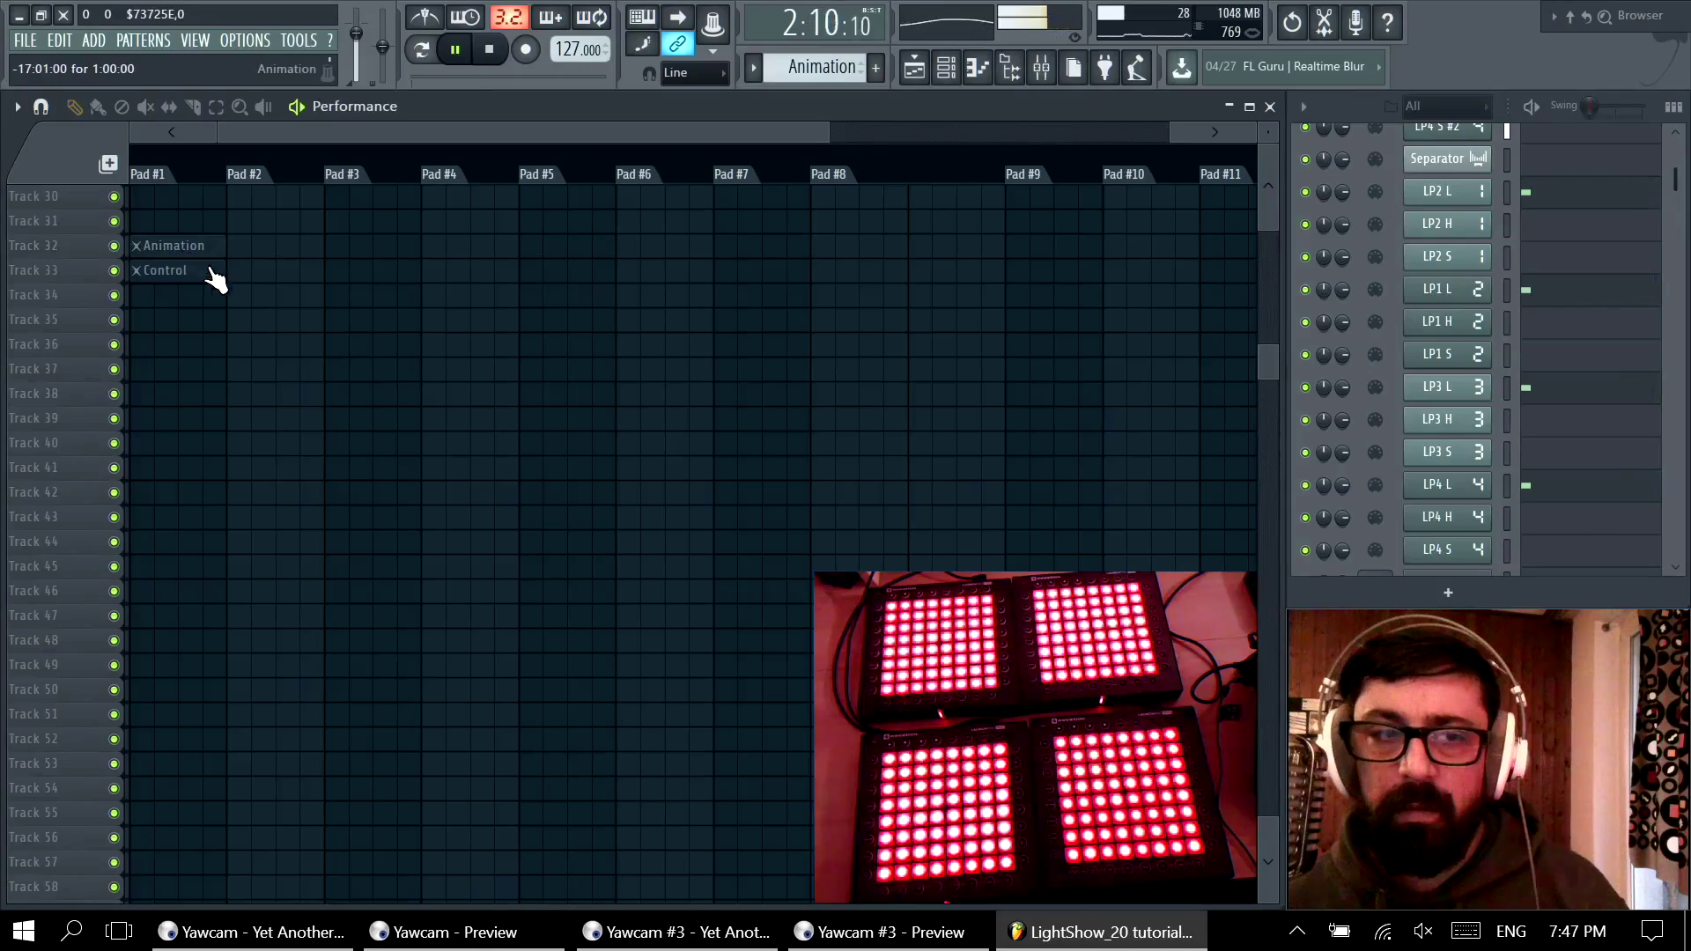
Step: Trigger the Control clip on Track 33 and the Animation clip on Track 32 during performance playback, and stop playback
scroll(211, 352, up, 5)
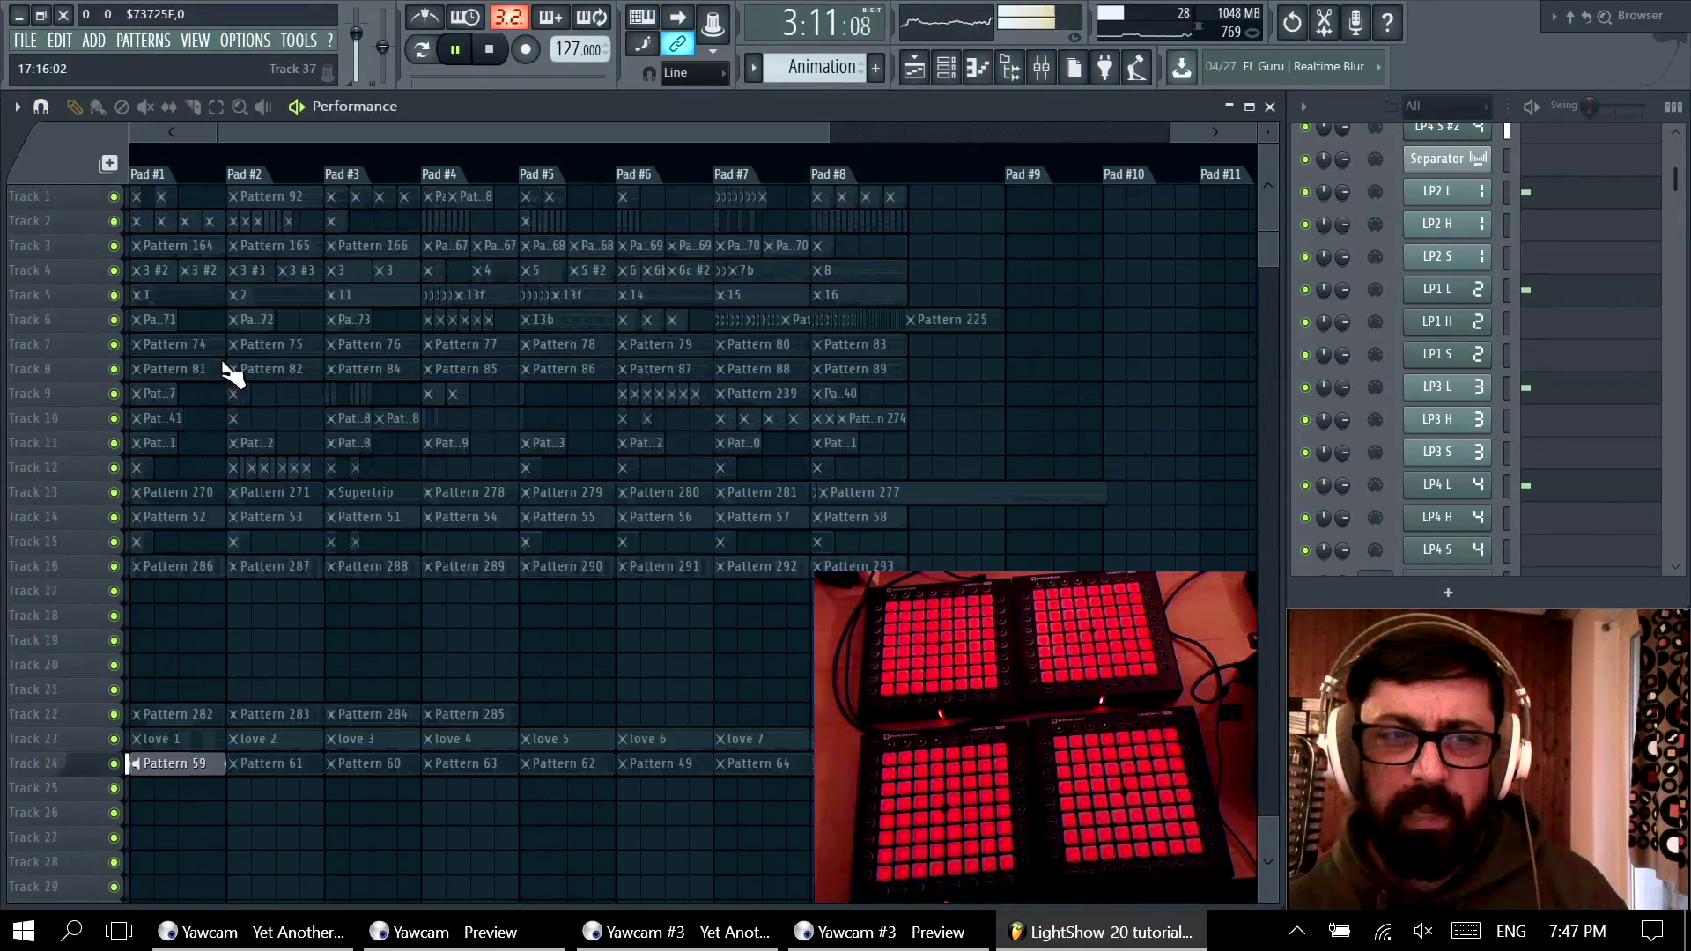
drag(1274, 275, 1272, 295)
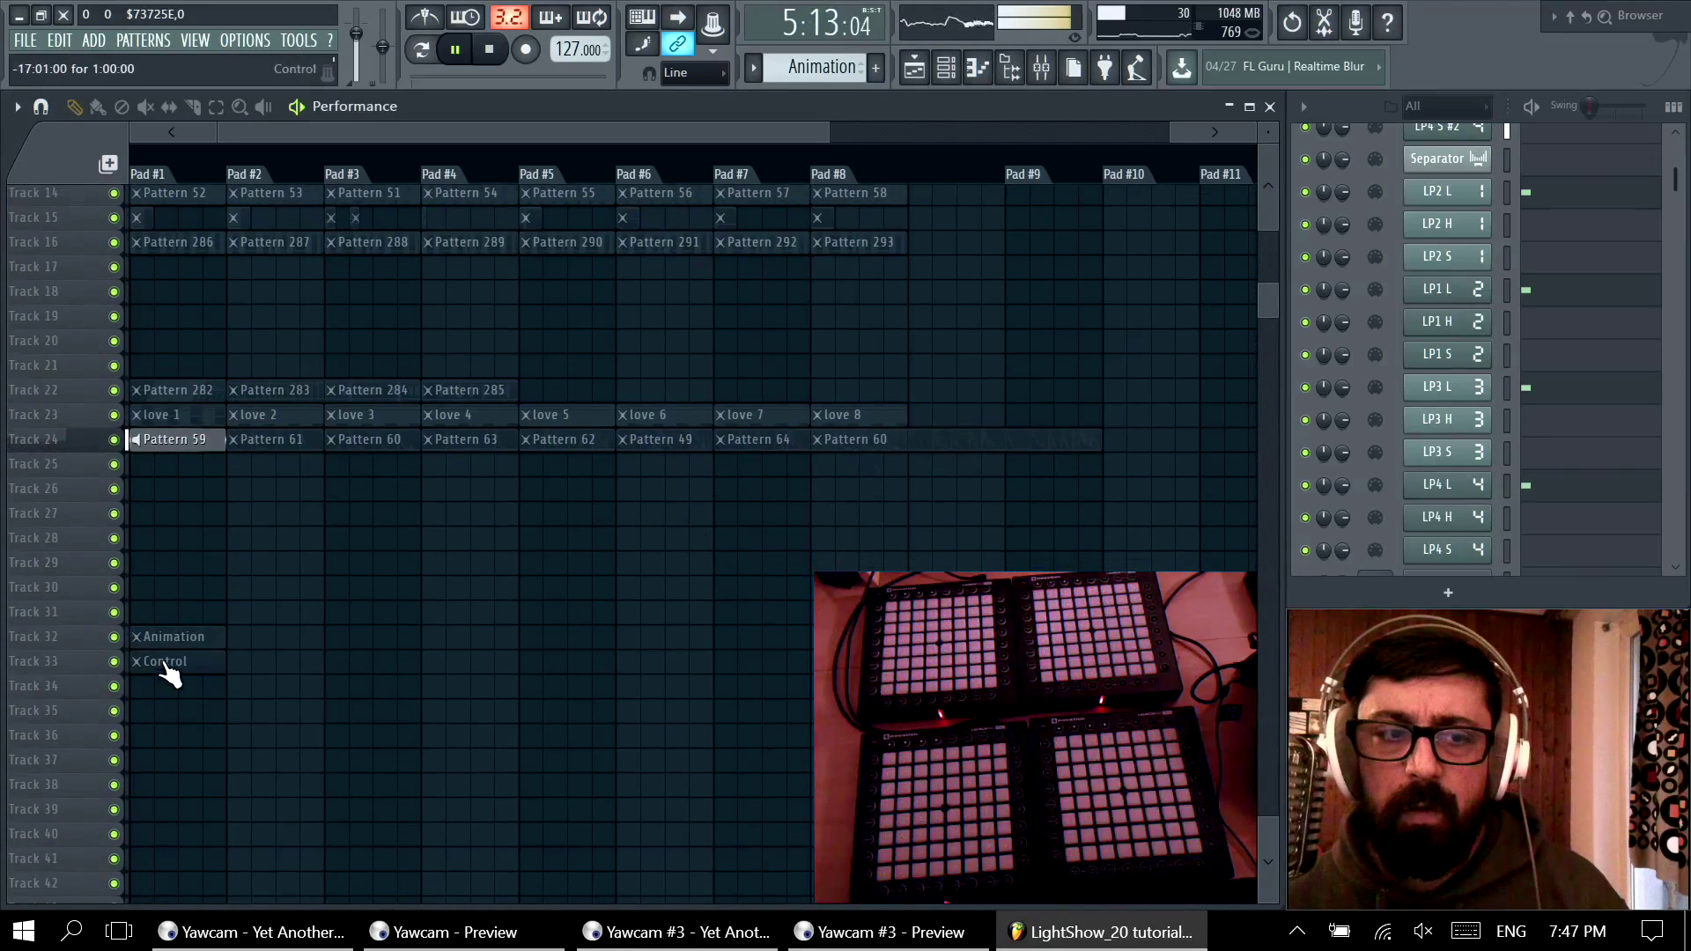
click(183, 661)
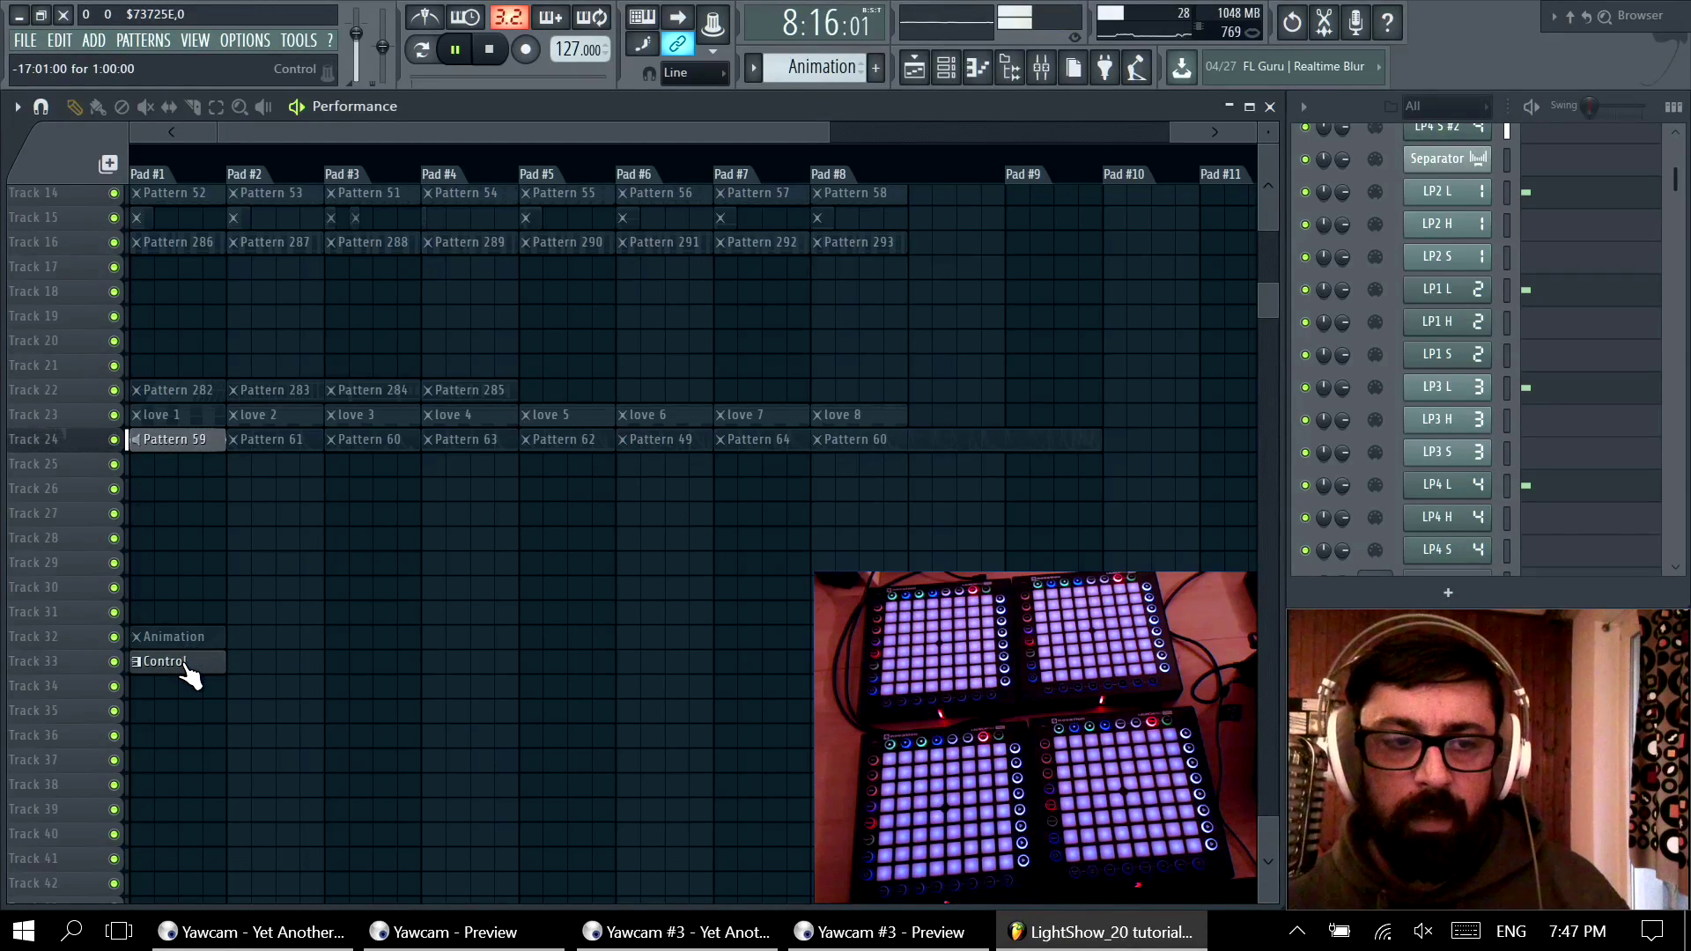
click(186, 641)
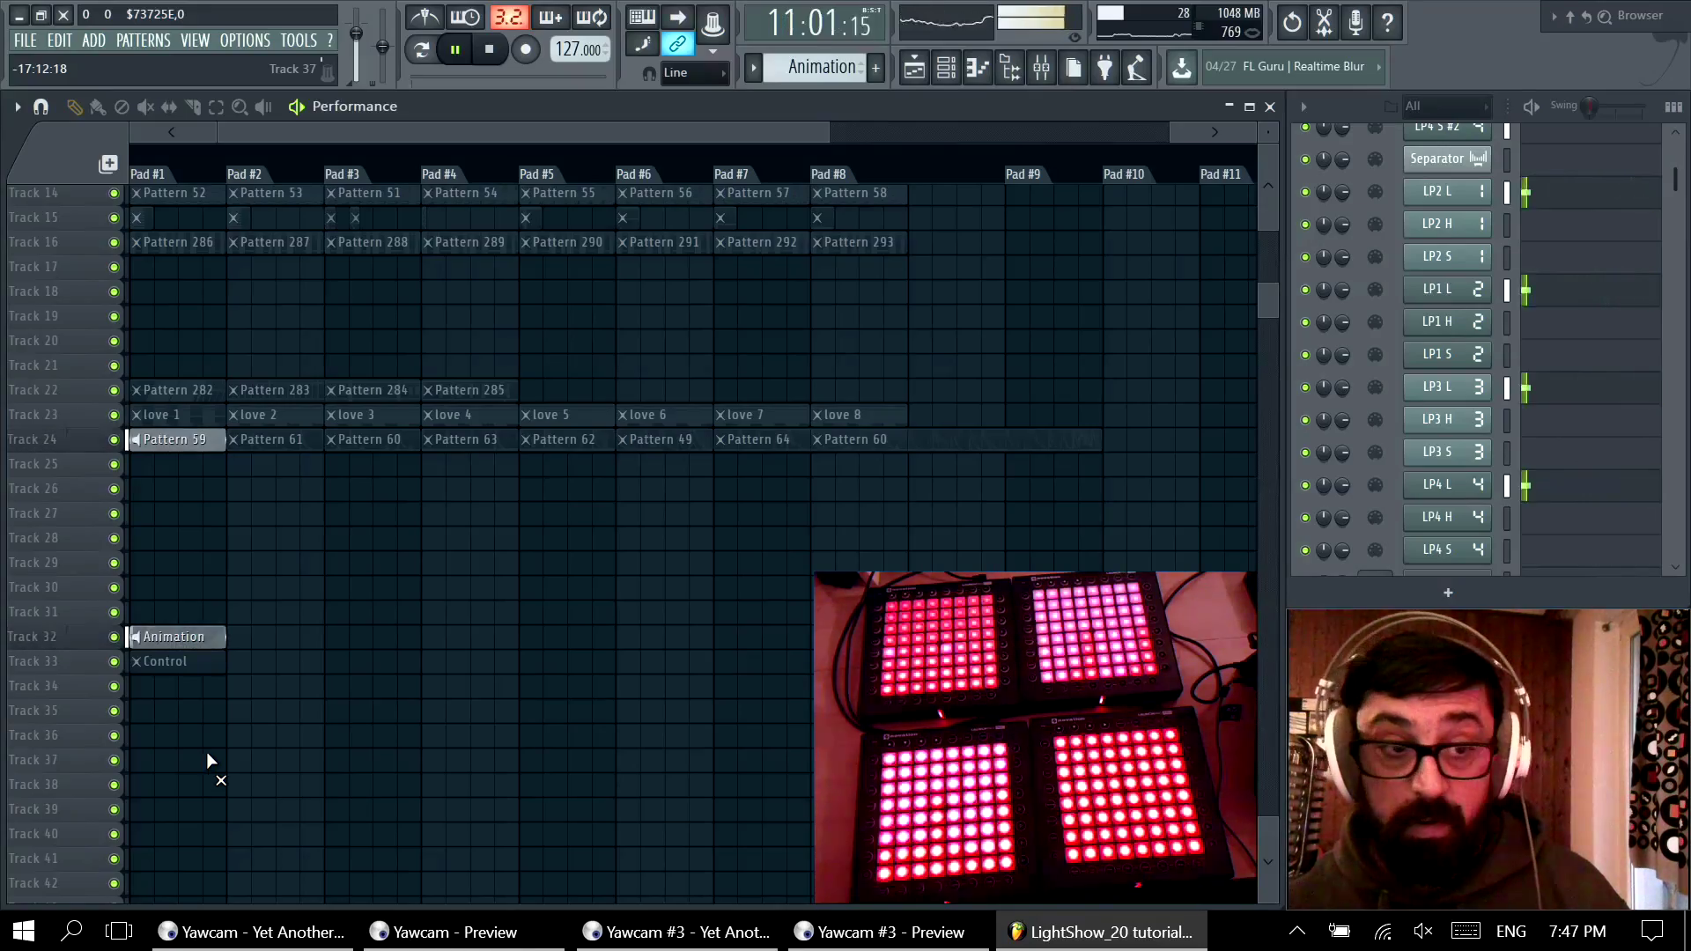
scroll(336, 746, up, 4)
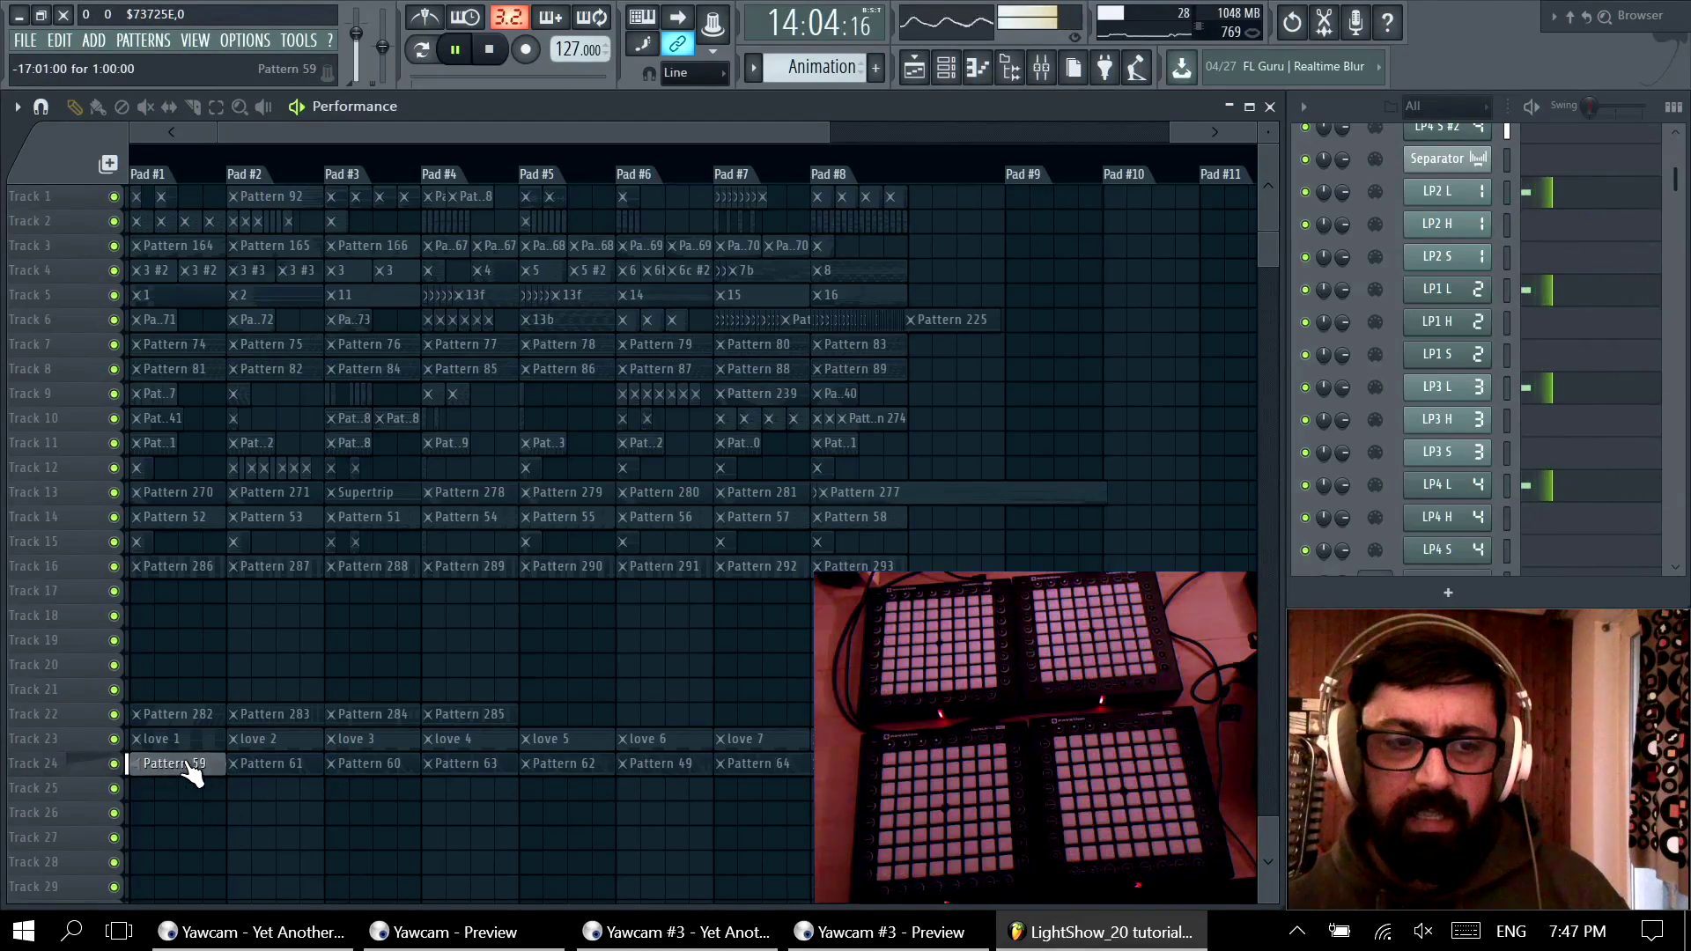
key(space)
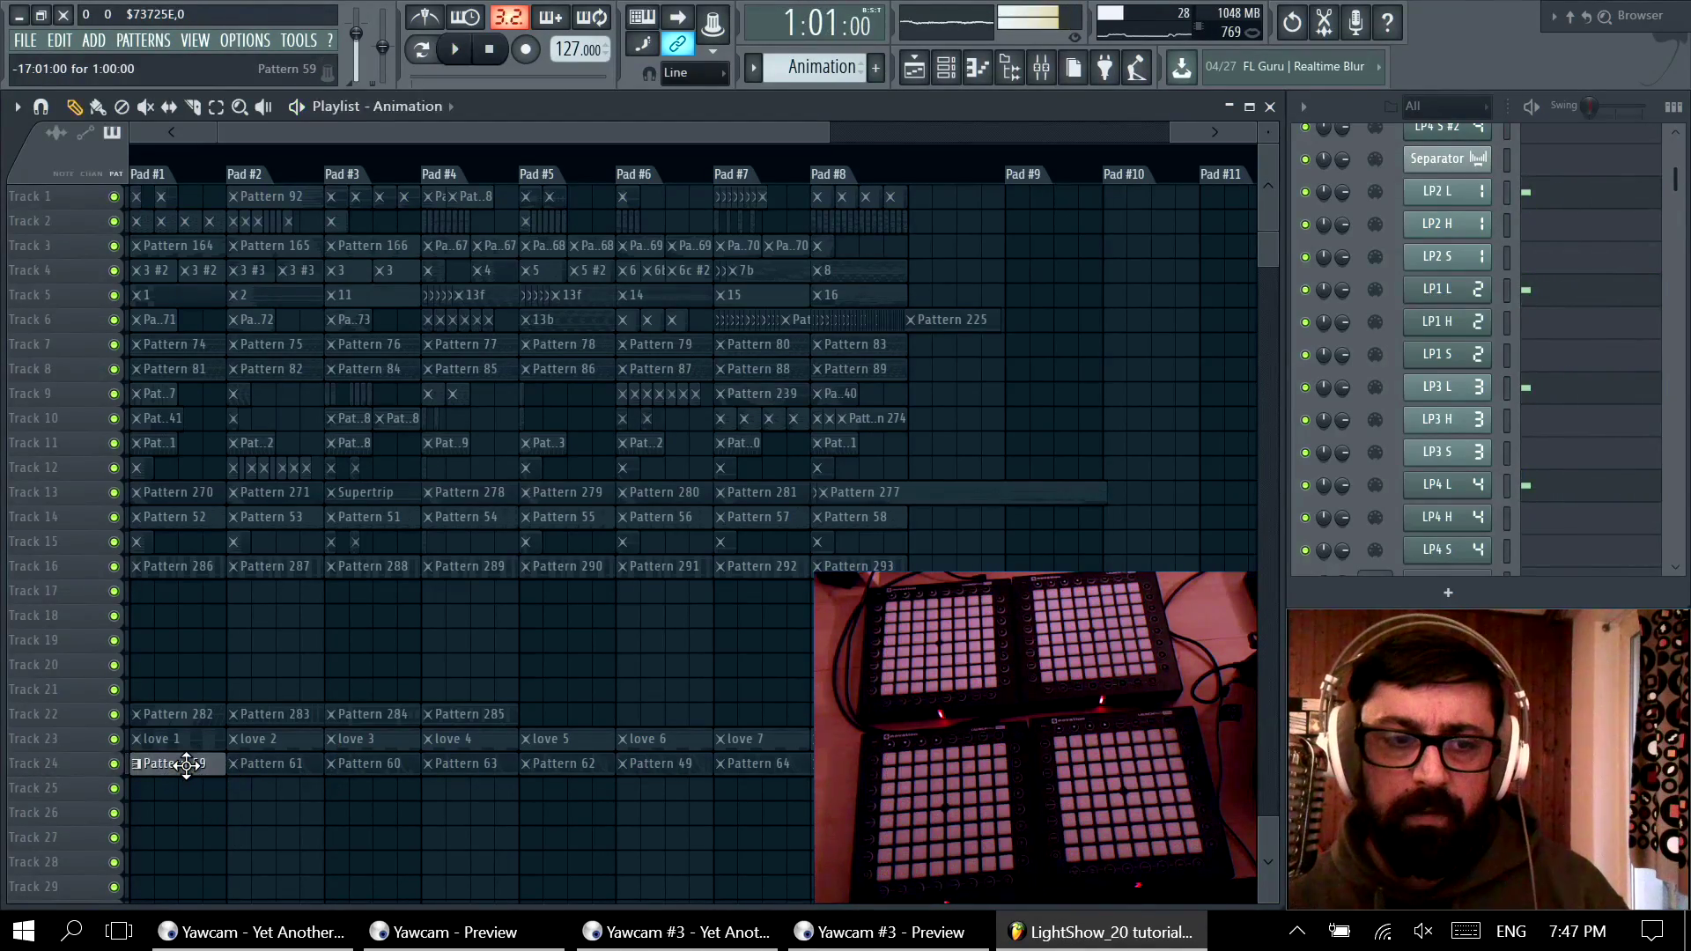
Step: Open Pattern 59 from Track 24 in the piano roll and examine the notes and velocities of the LP2 L #2 channel
double_click(189, 767)
scroll(621, 568, down, 5)
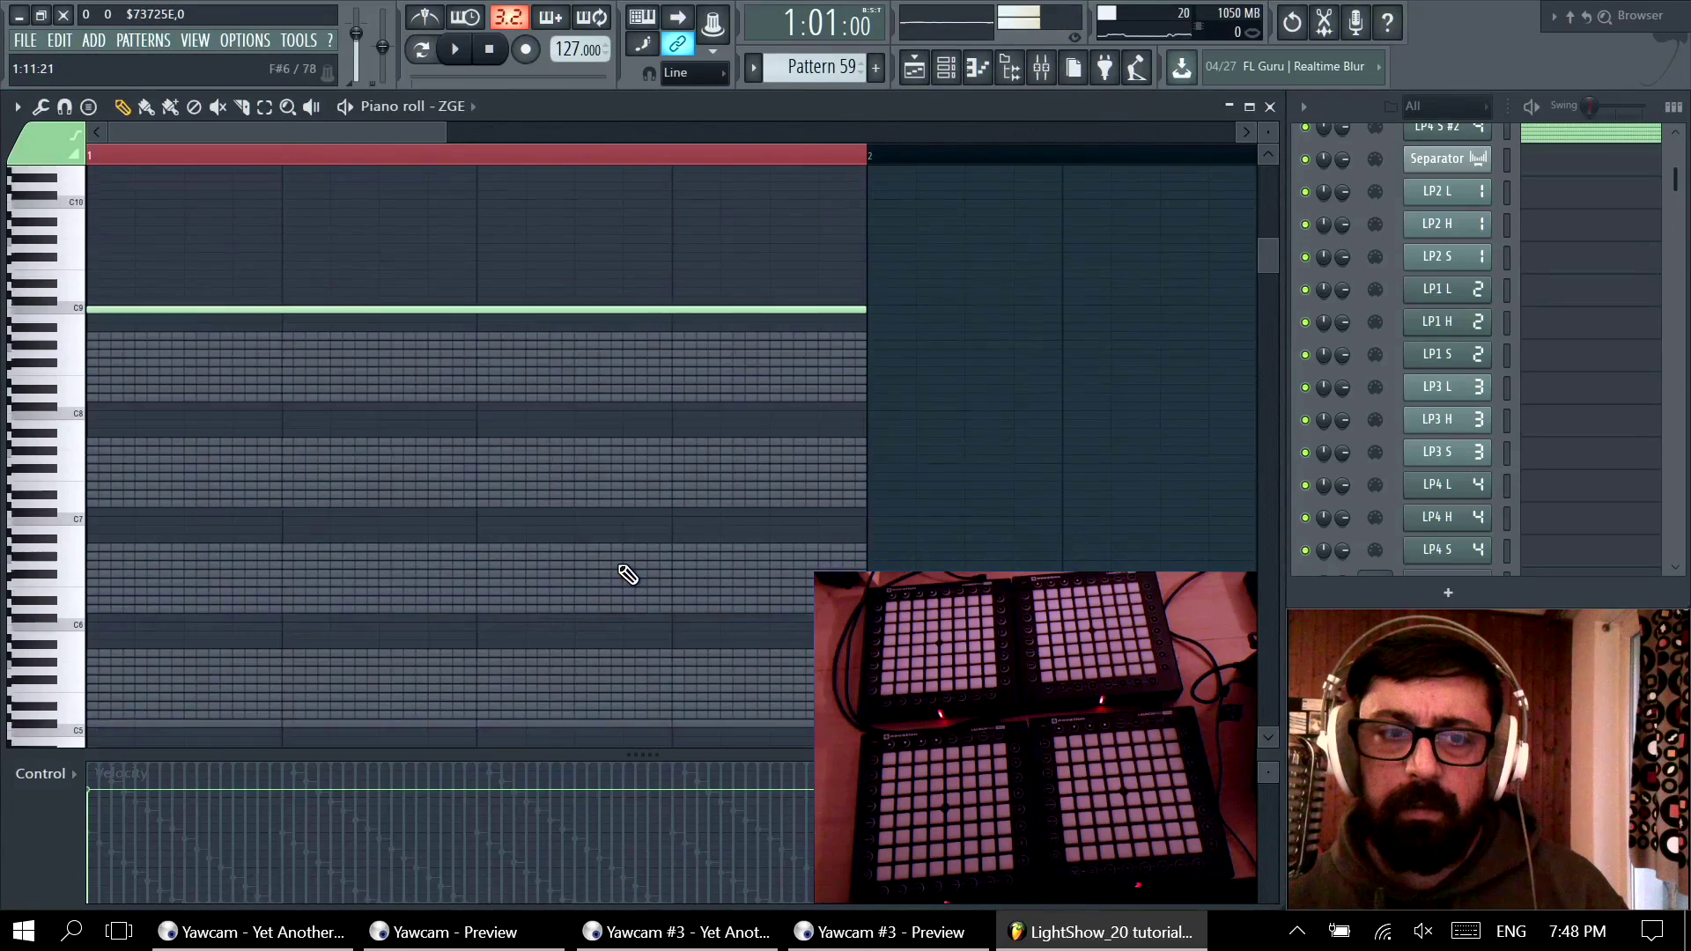
scroll(1600, 325, up, 5)
scroll(1640, 296, down, 3)
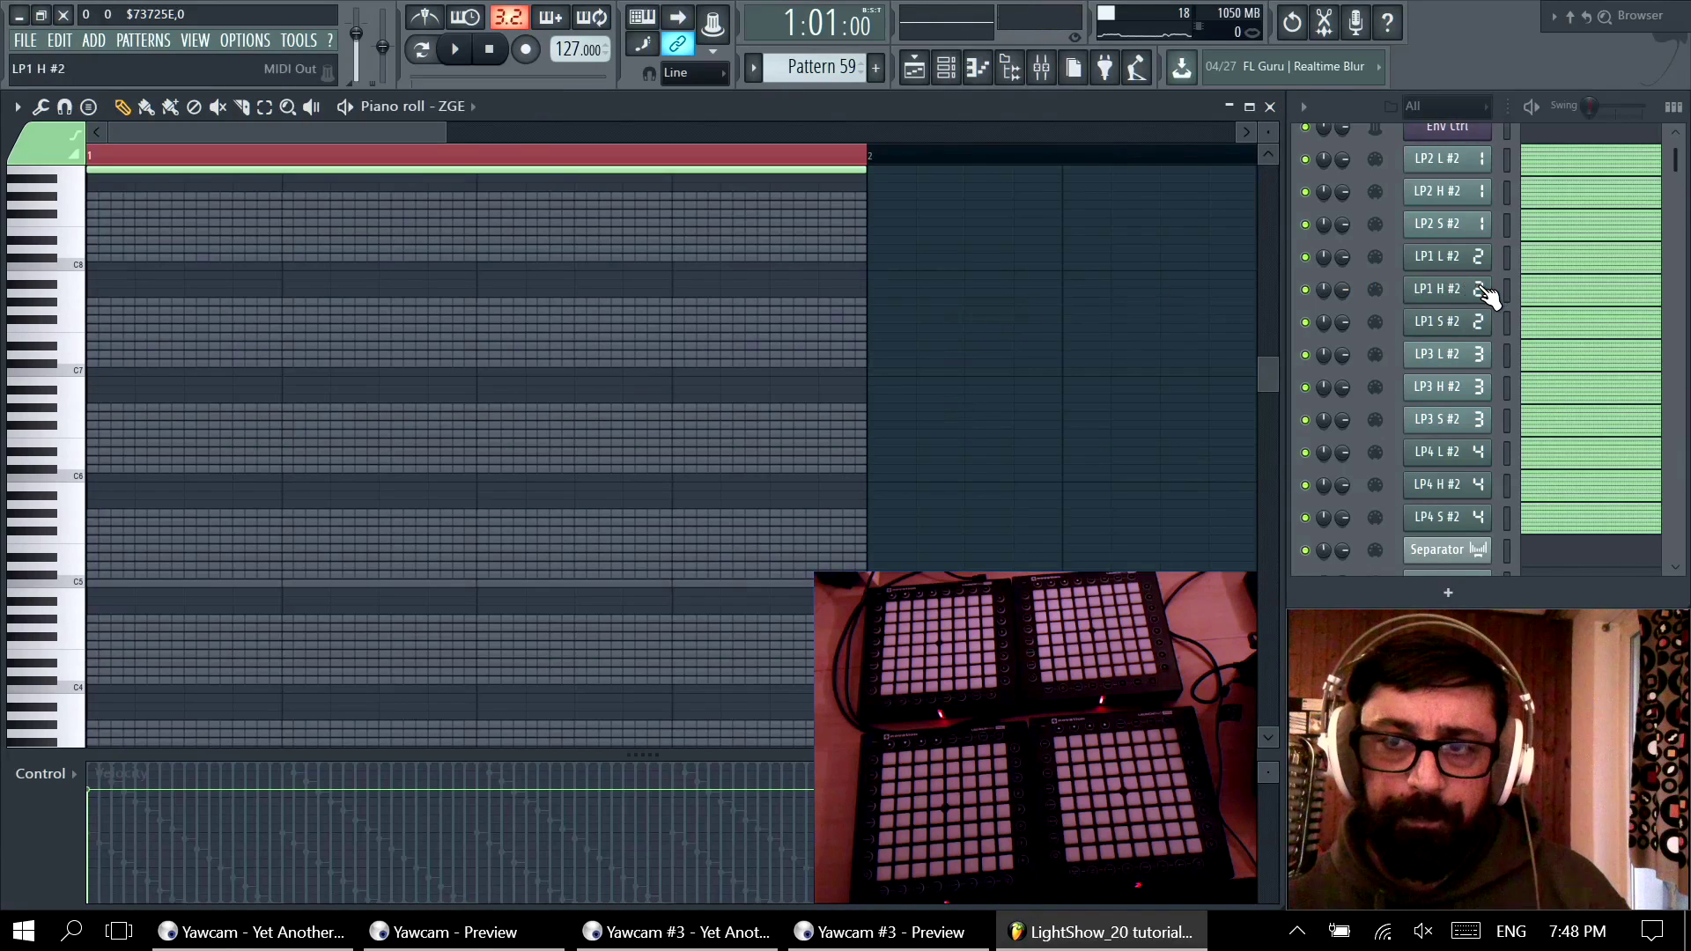
click(1550, 171)
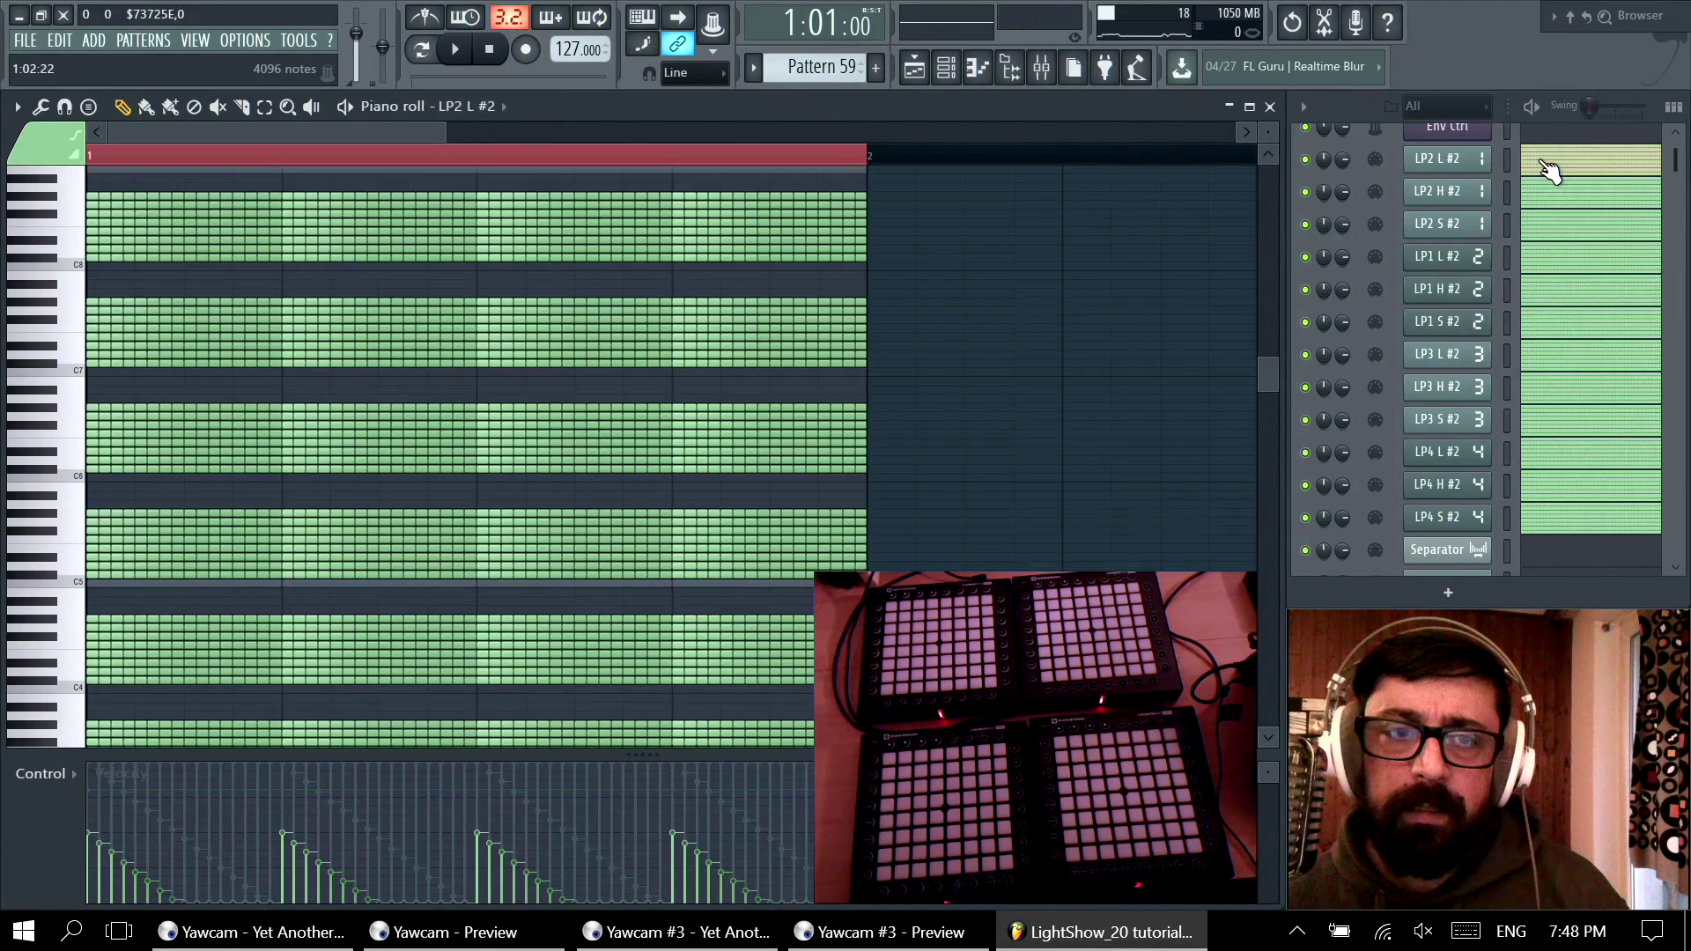
scroll(920, 411, down, 3)
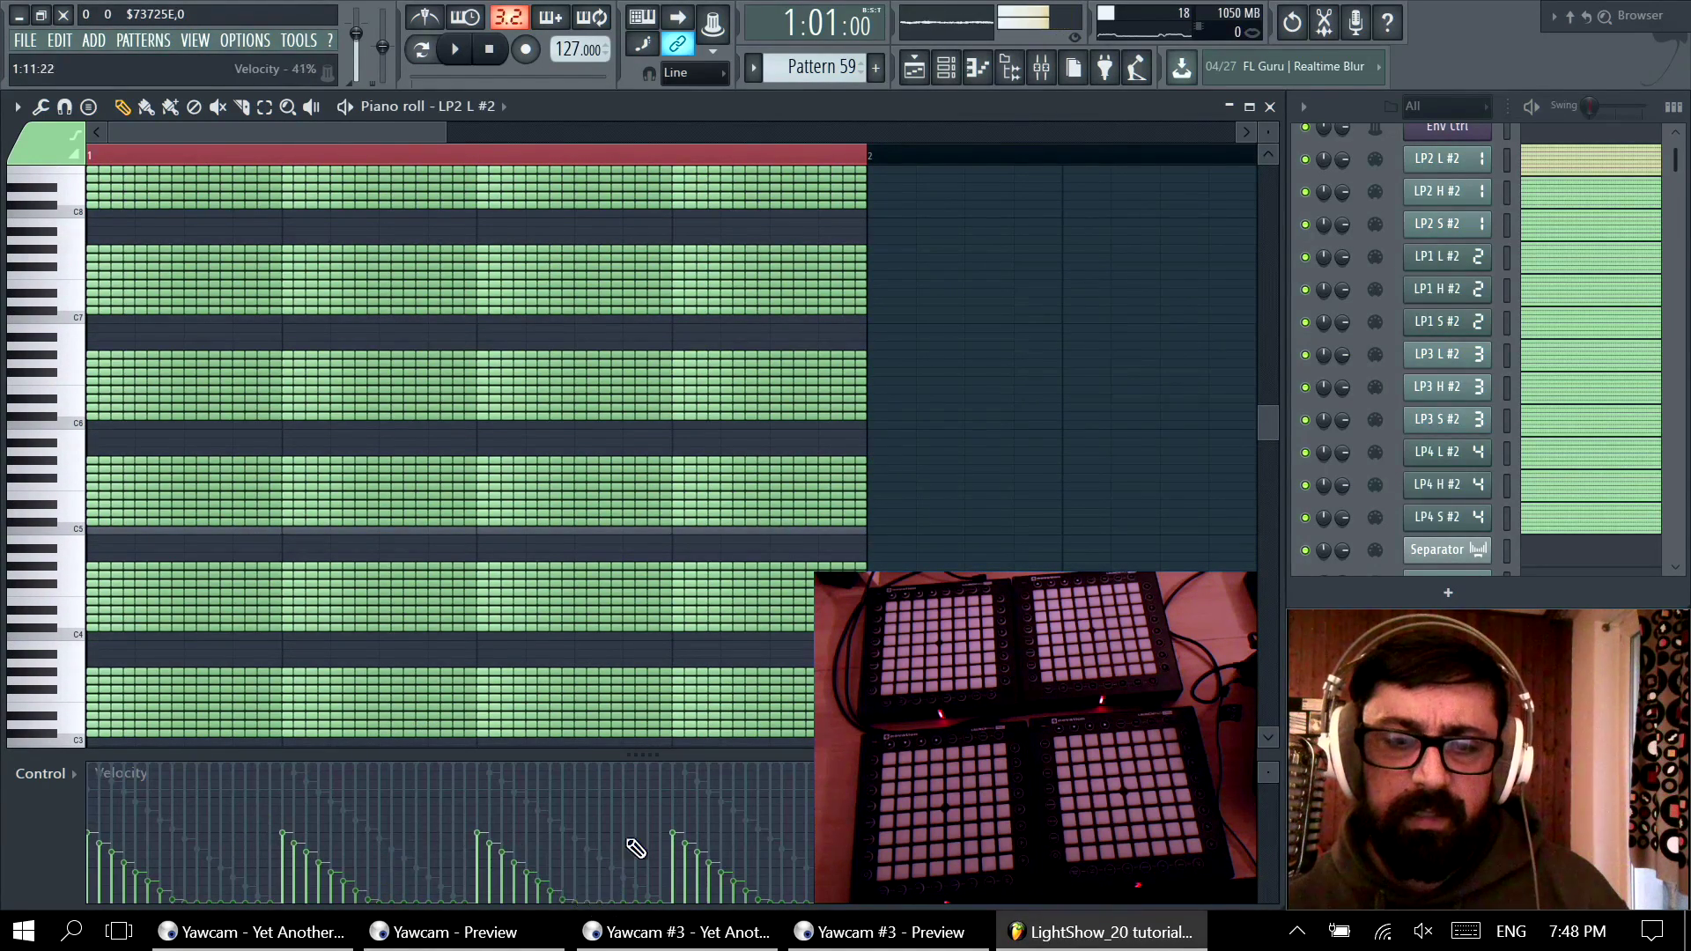
Step: Select all notes of the LP2 H #2 channel in Pattern 59 and glue them into continuous one-bar notes
click(1573, 202)
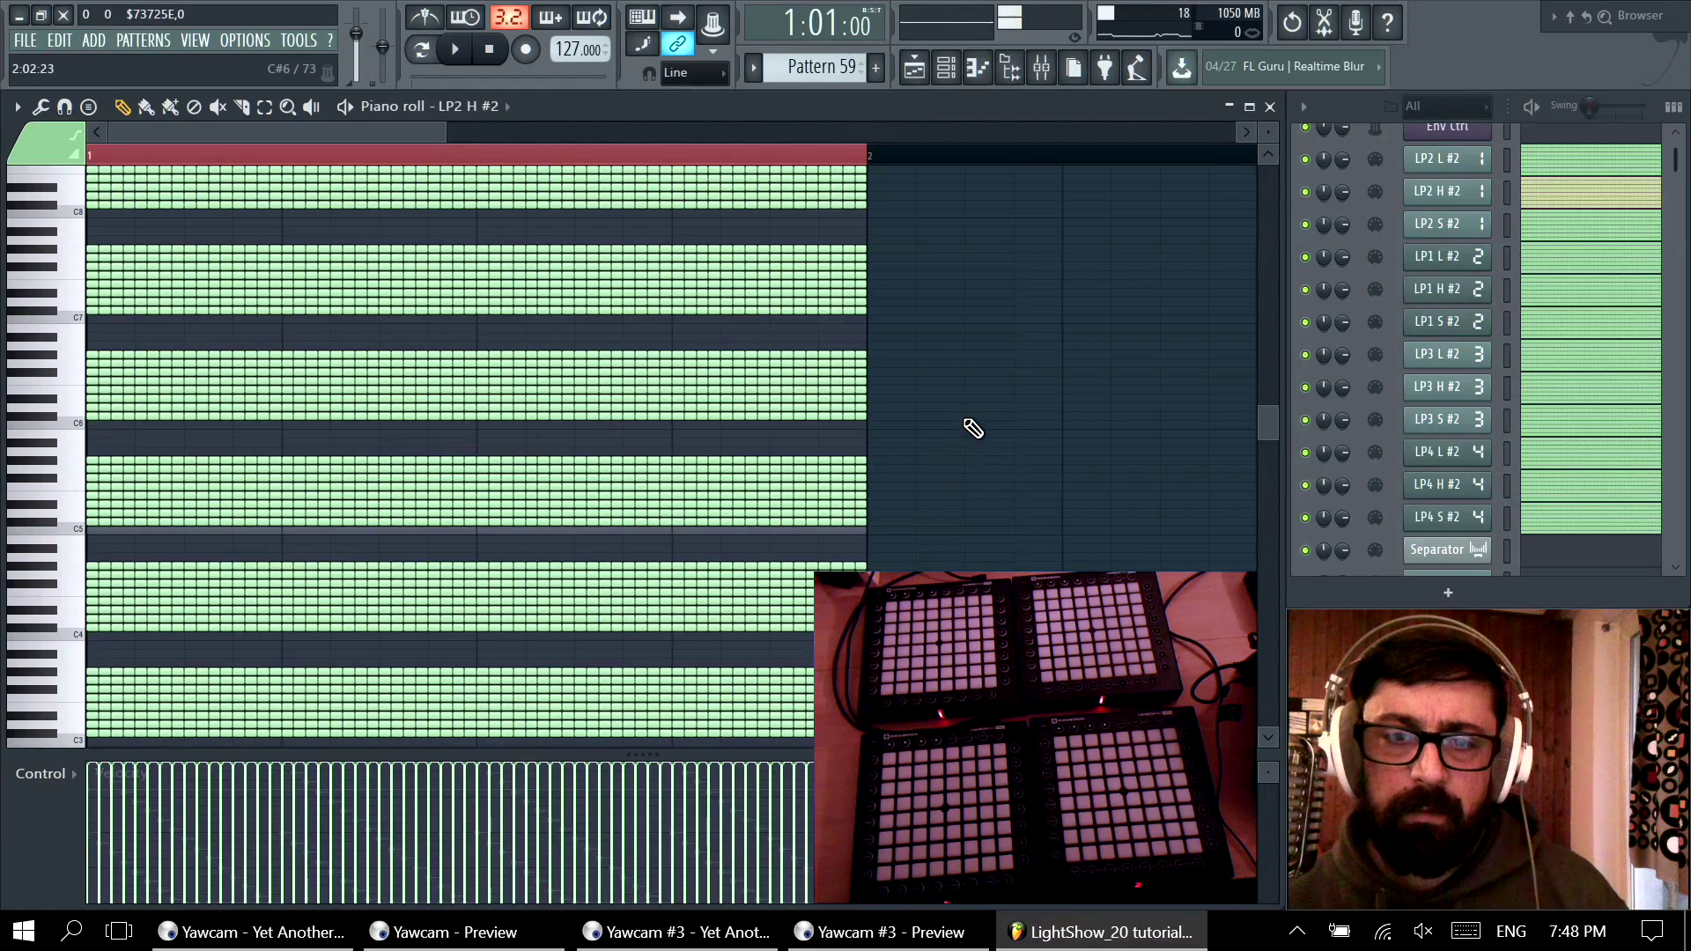
key(ctrl+a)
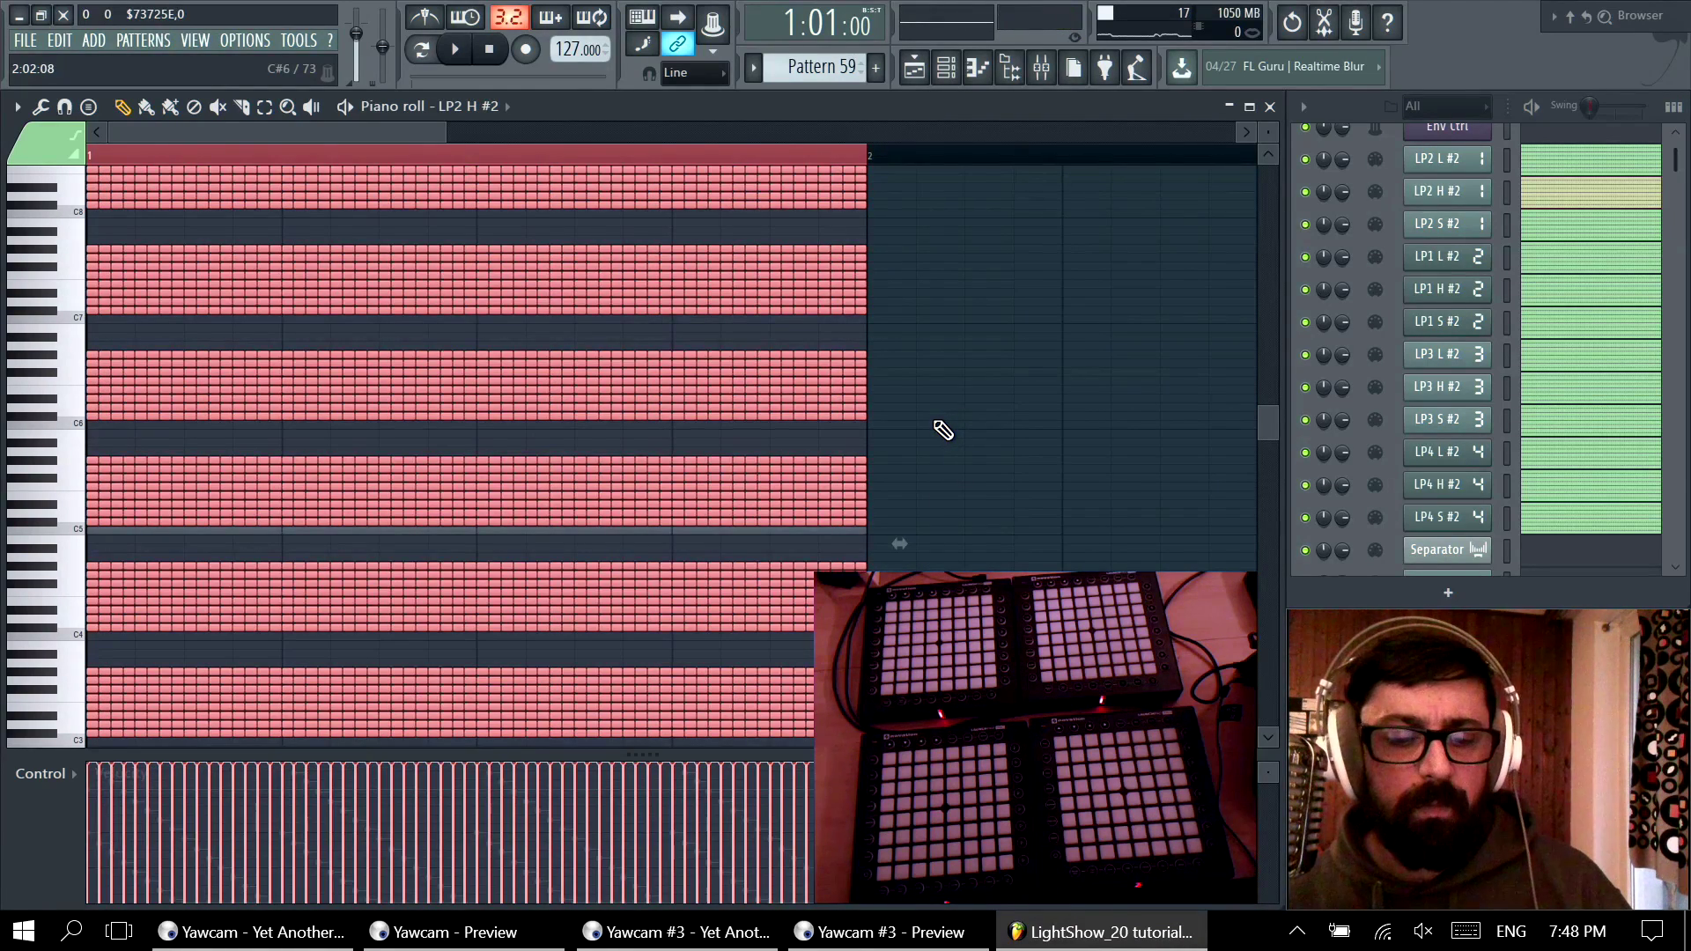
key(ctrl+g)
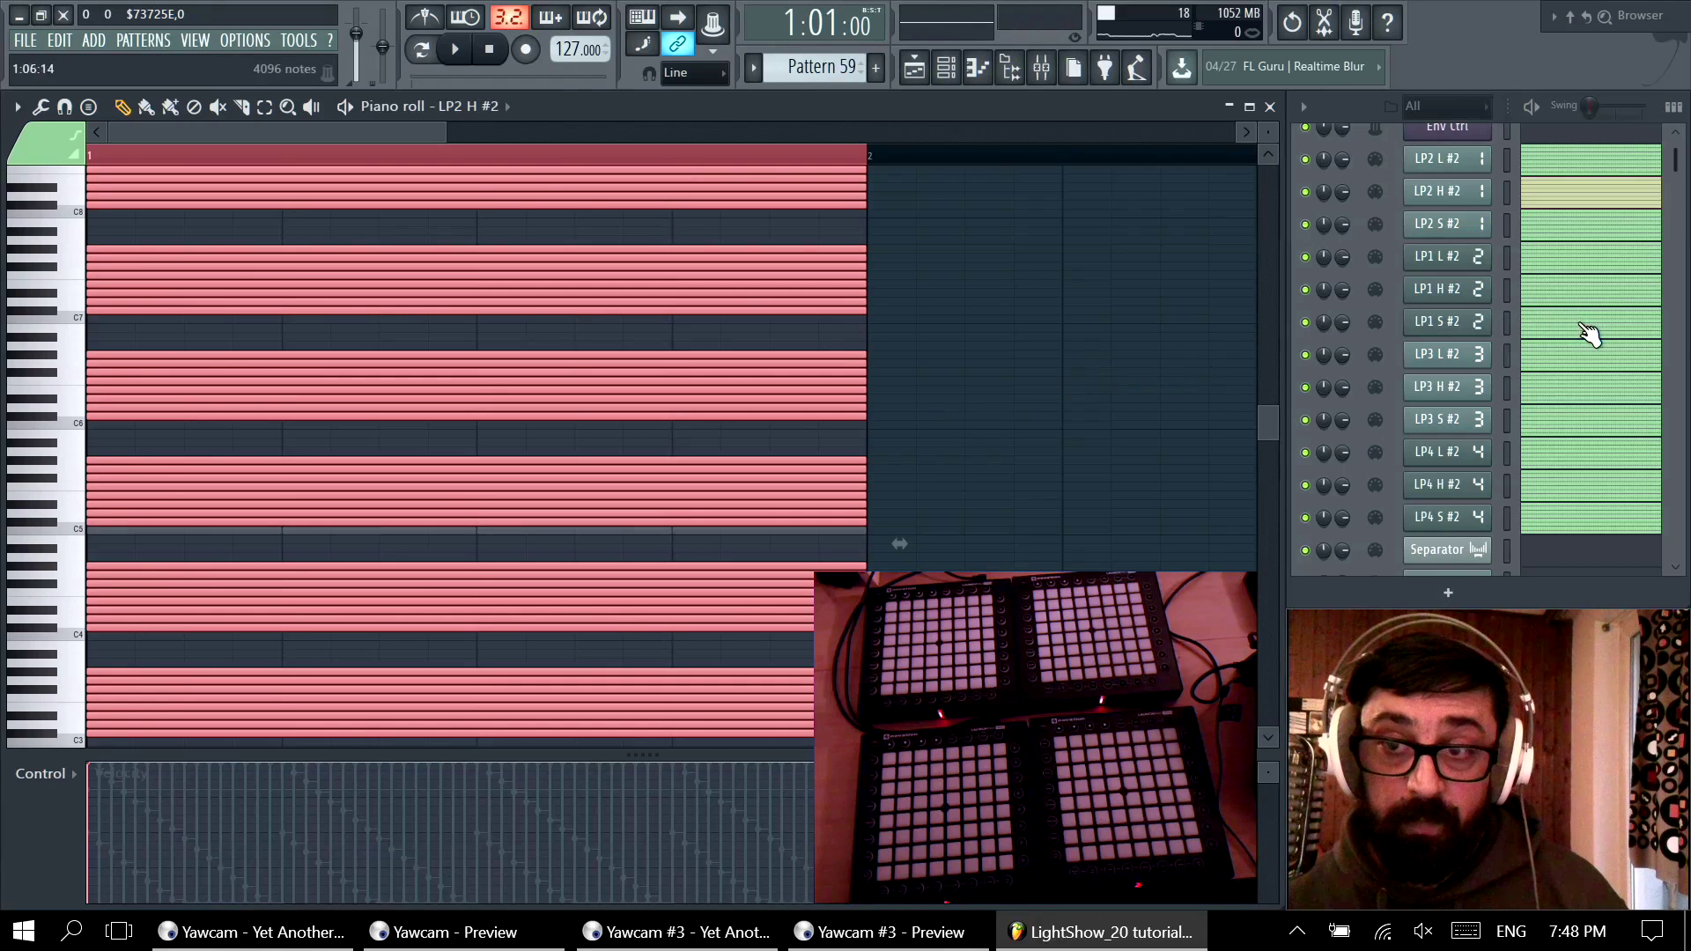
key(space)
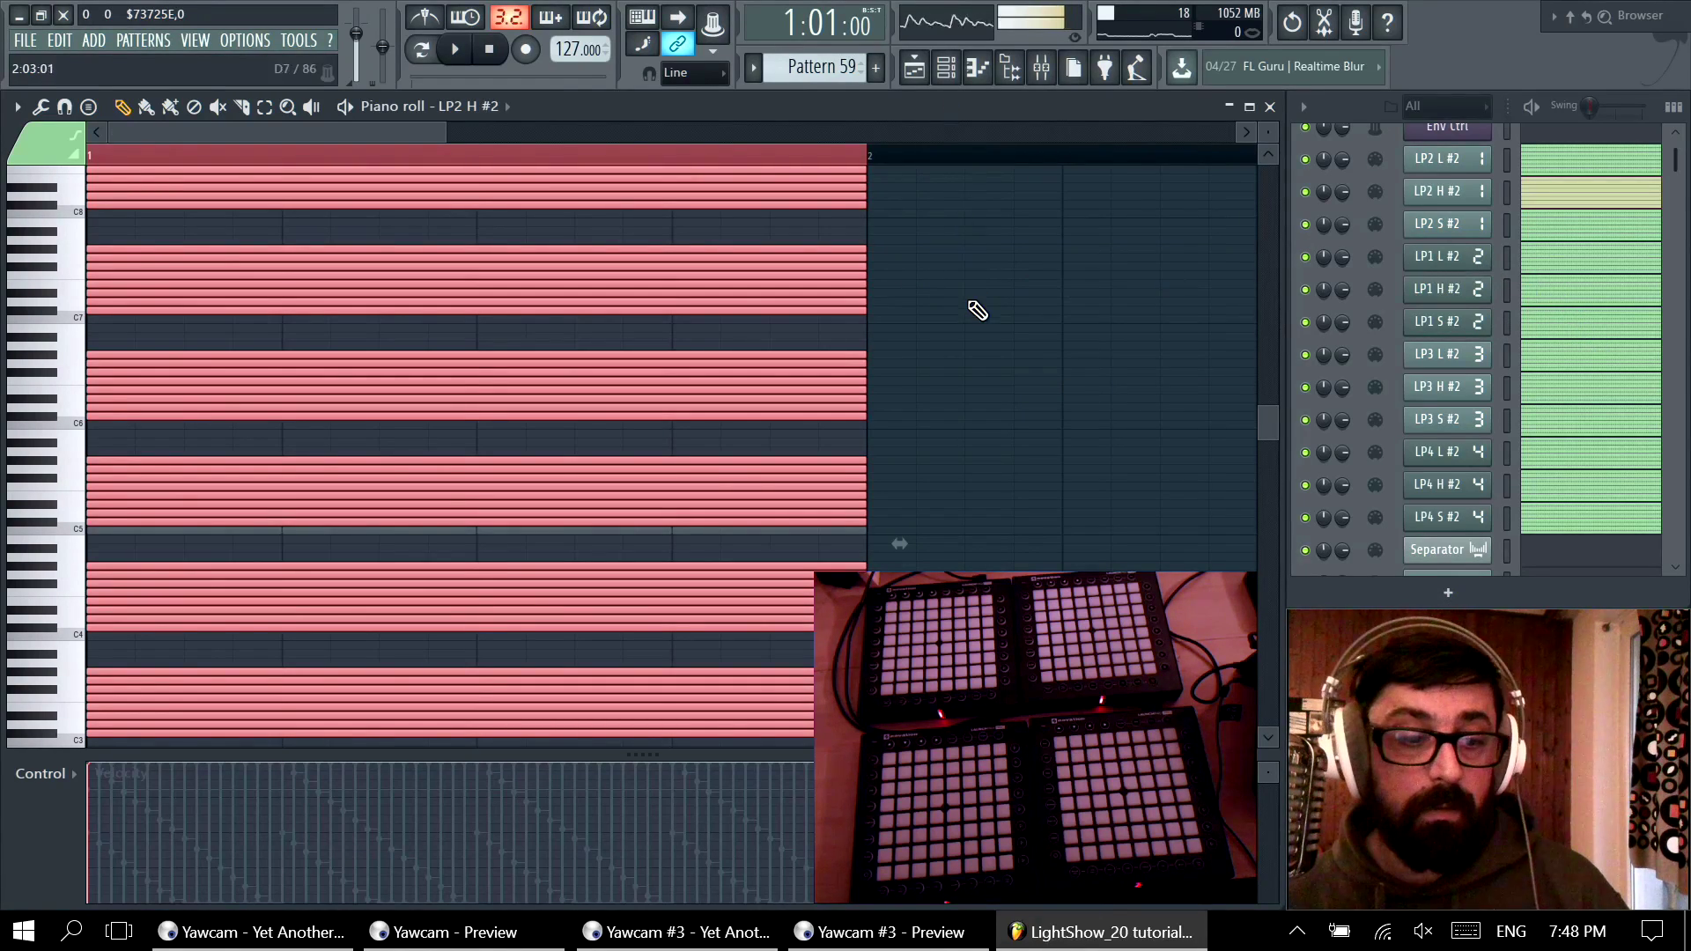
Step: Glue all notes of the LP1 H #2, LP3 H #2 and LP4 H #2 channels in Pattern 59 into continuous one-bar notes
key(space)
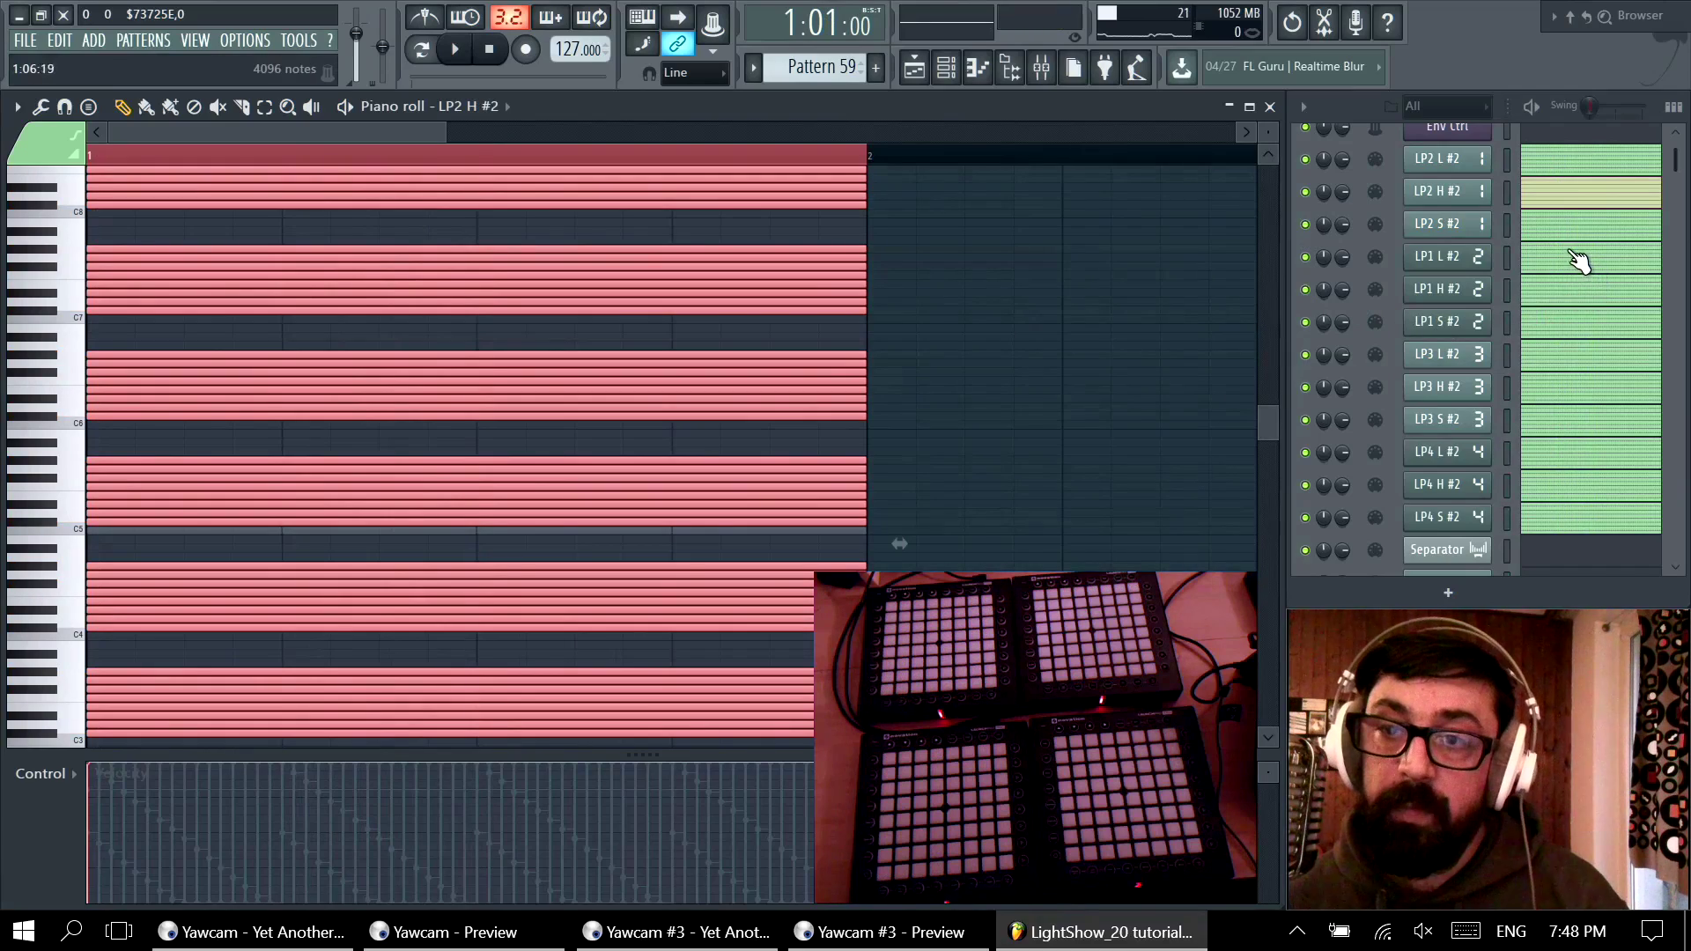
click(1547, 296)
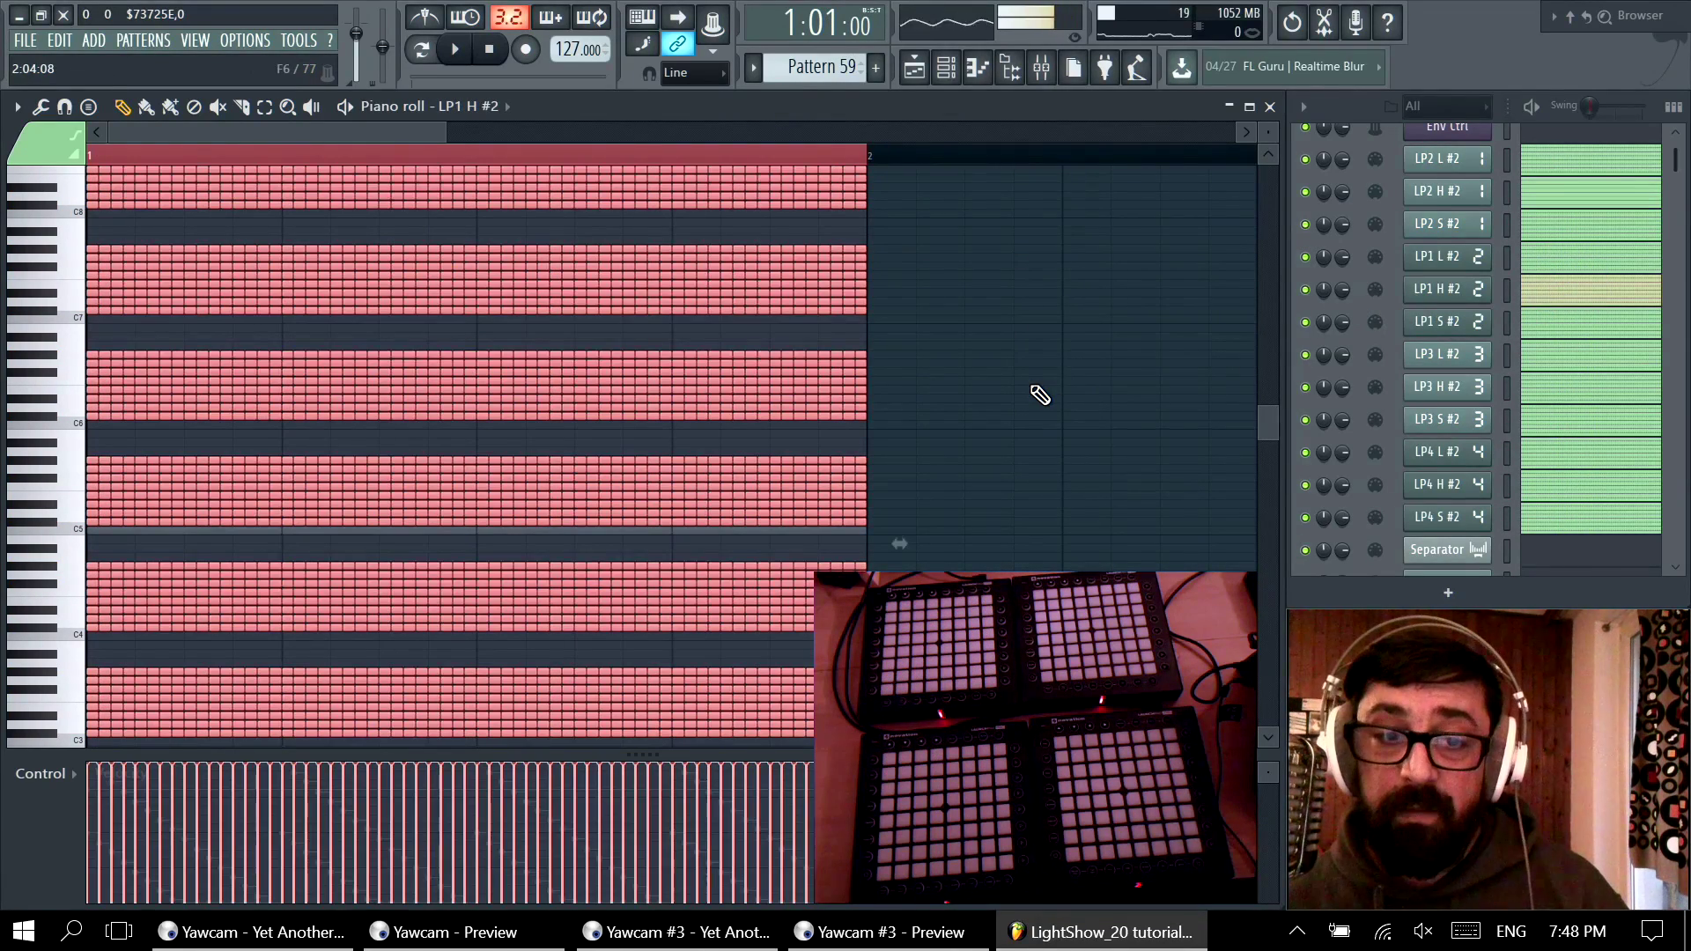
click(1560, 392)
key(ctrl+a)
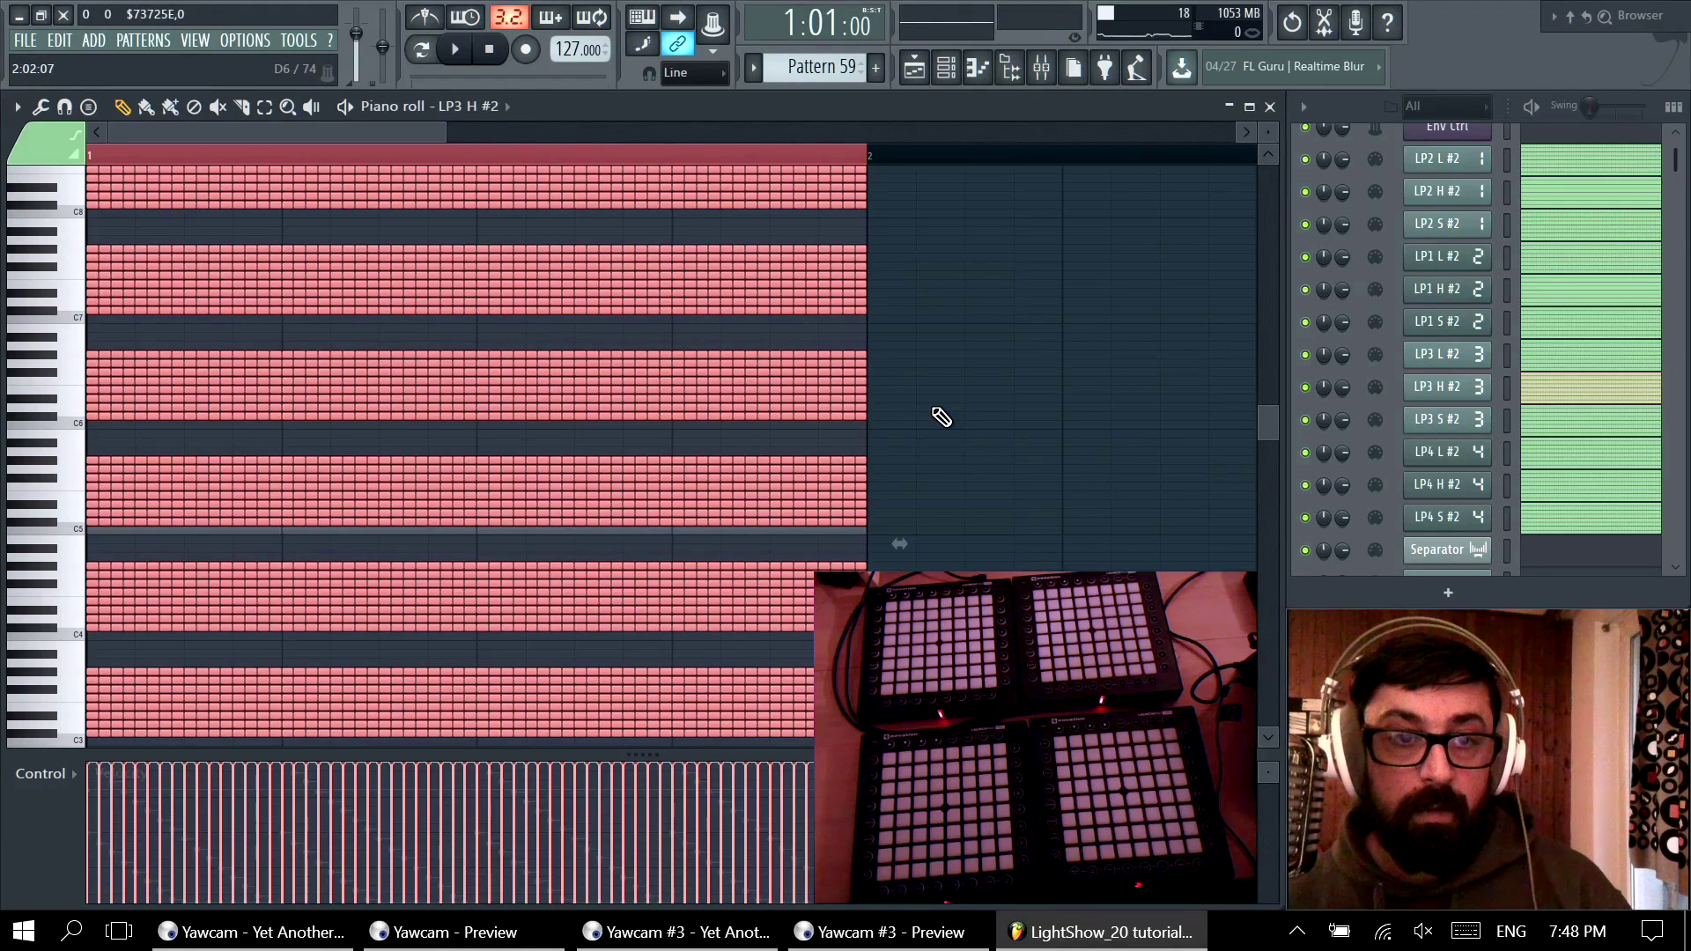
key(ctrl+g)
click(1559, 493)
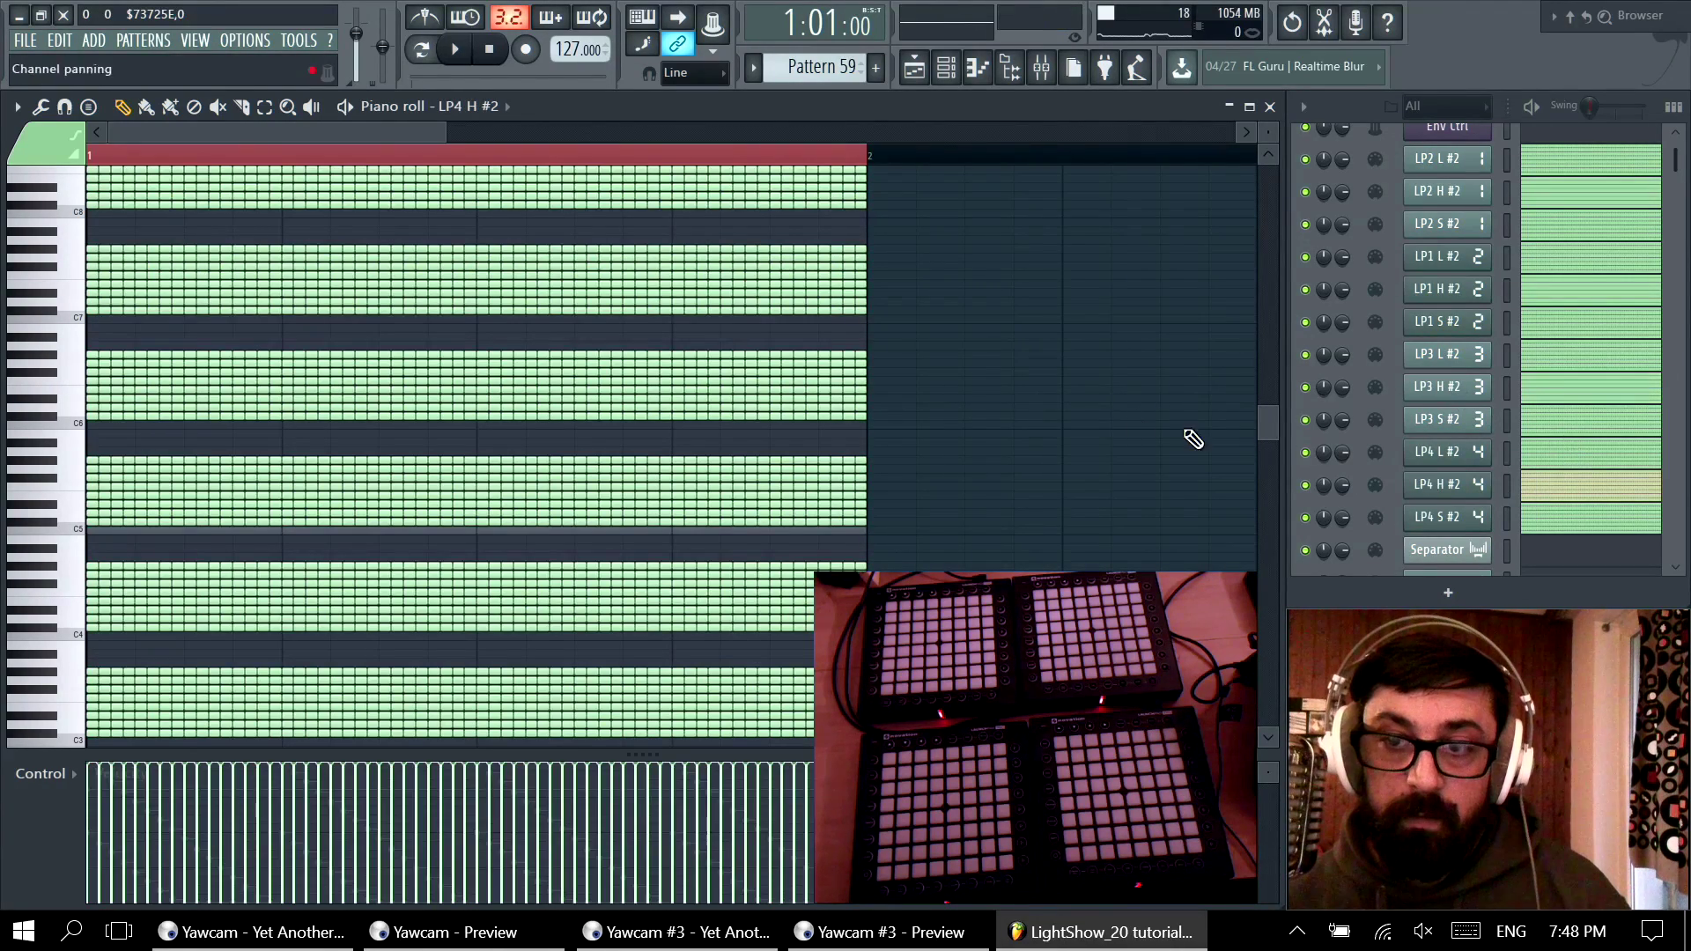
key(ctrl+a)
key(ctrl+g)
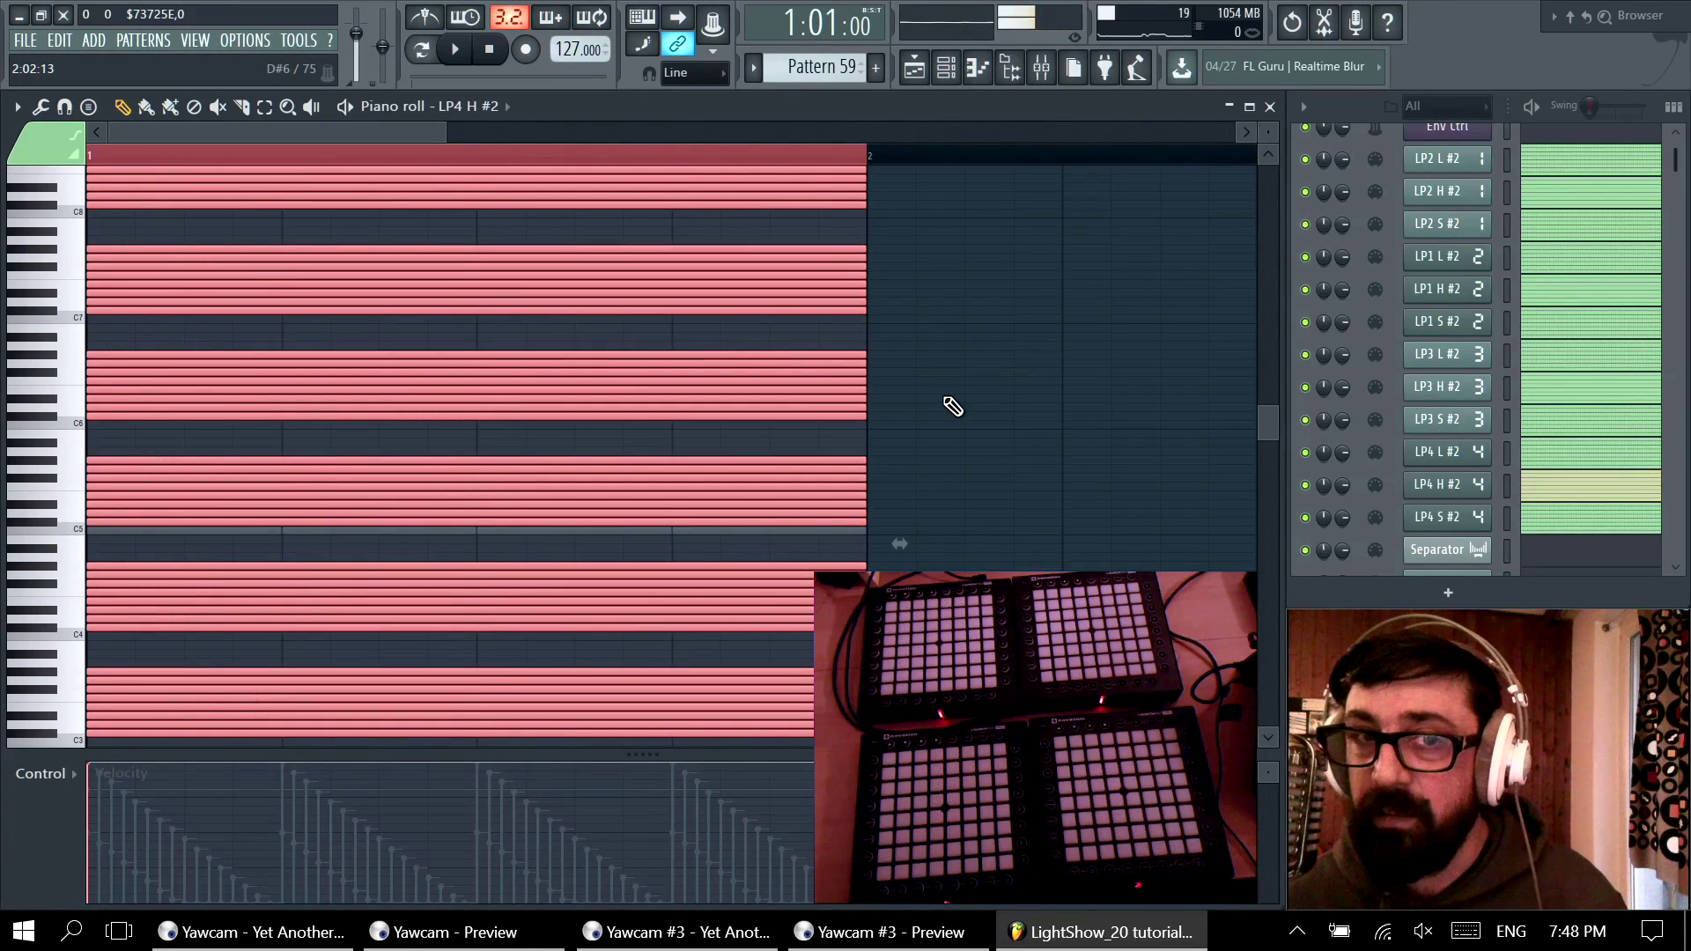
click(1270, 108)
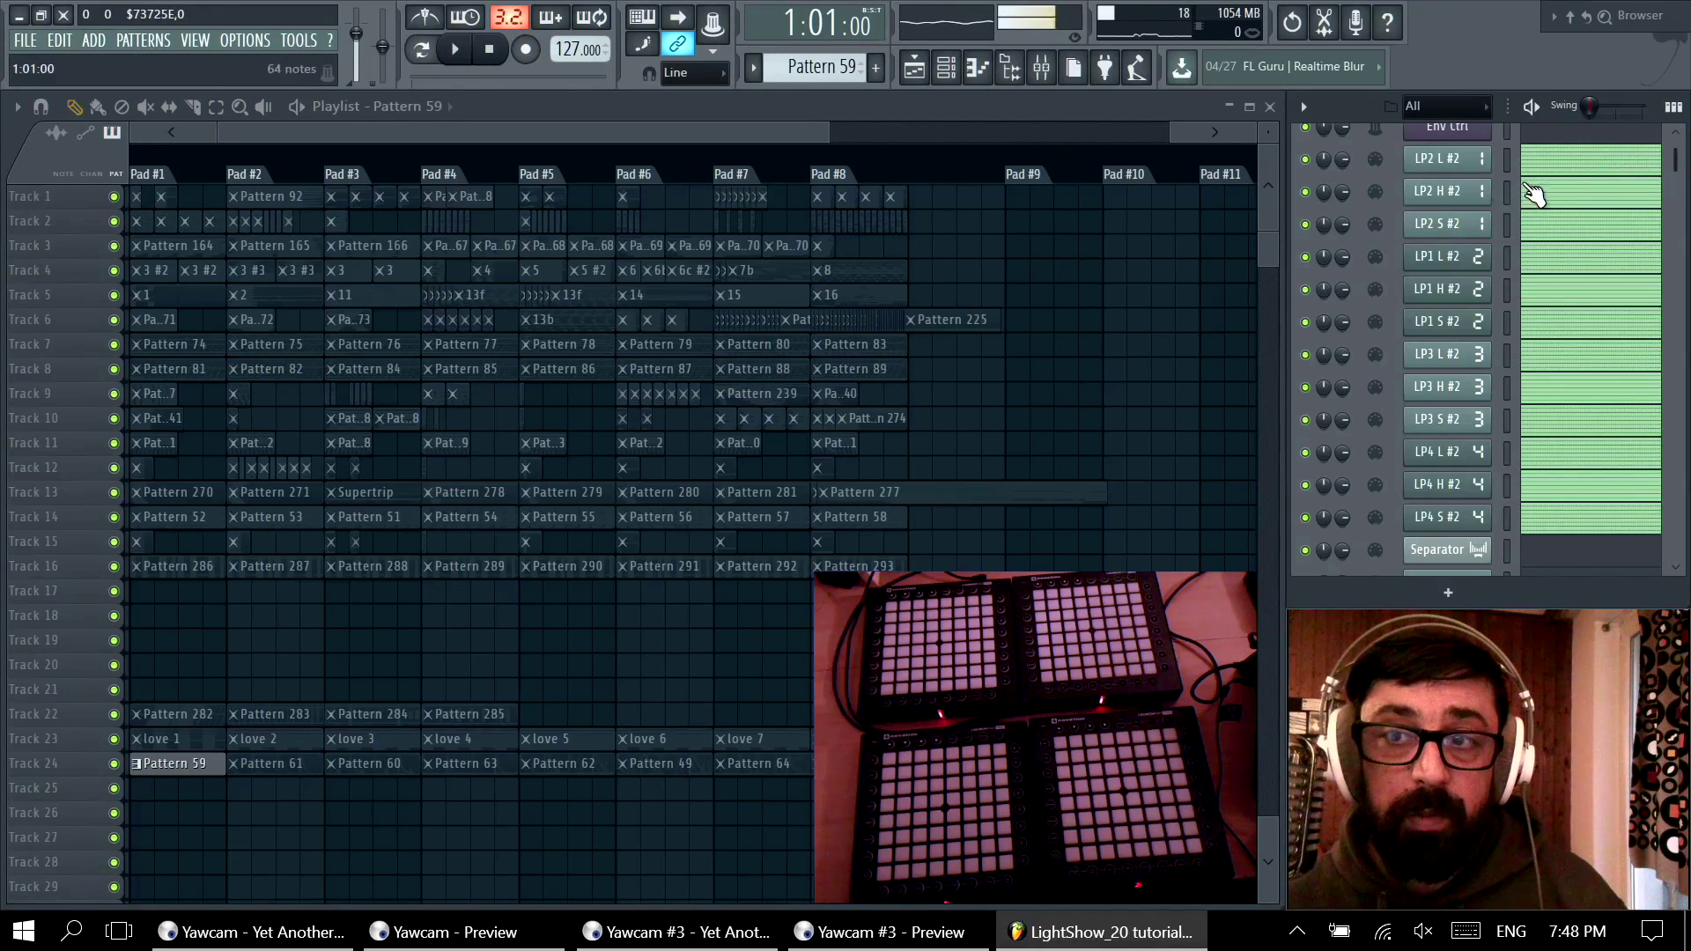
Step: Examine the notes and velocities of the LP2 L #2 channel in Pattern 59 and play the pattern
click(1541, 162)
scroll(302, 377, up, 4)
scroll(188, 491, down, 3)
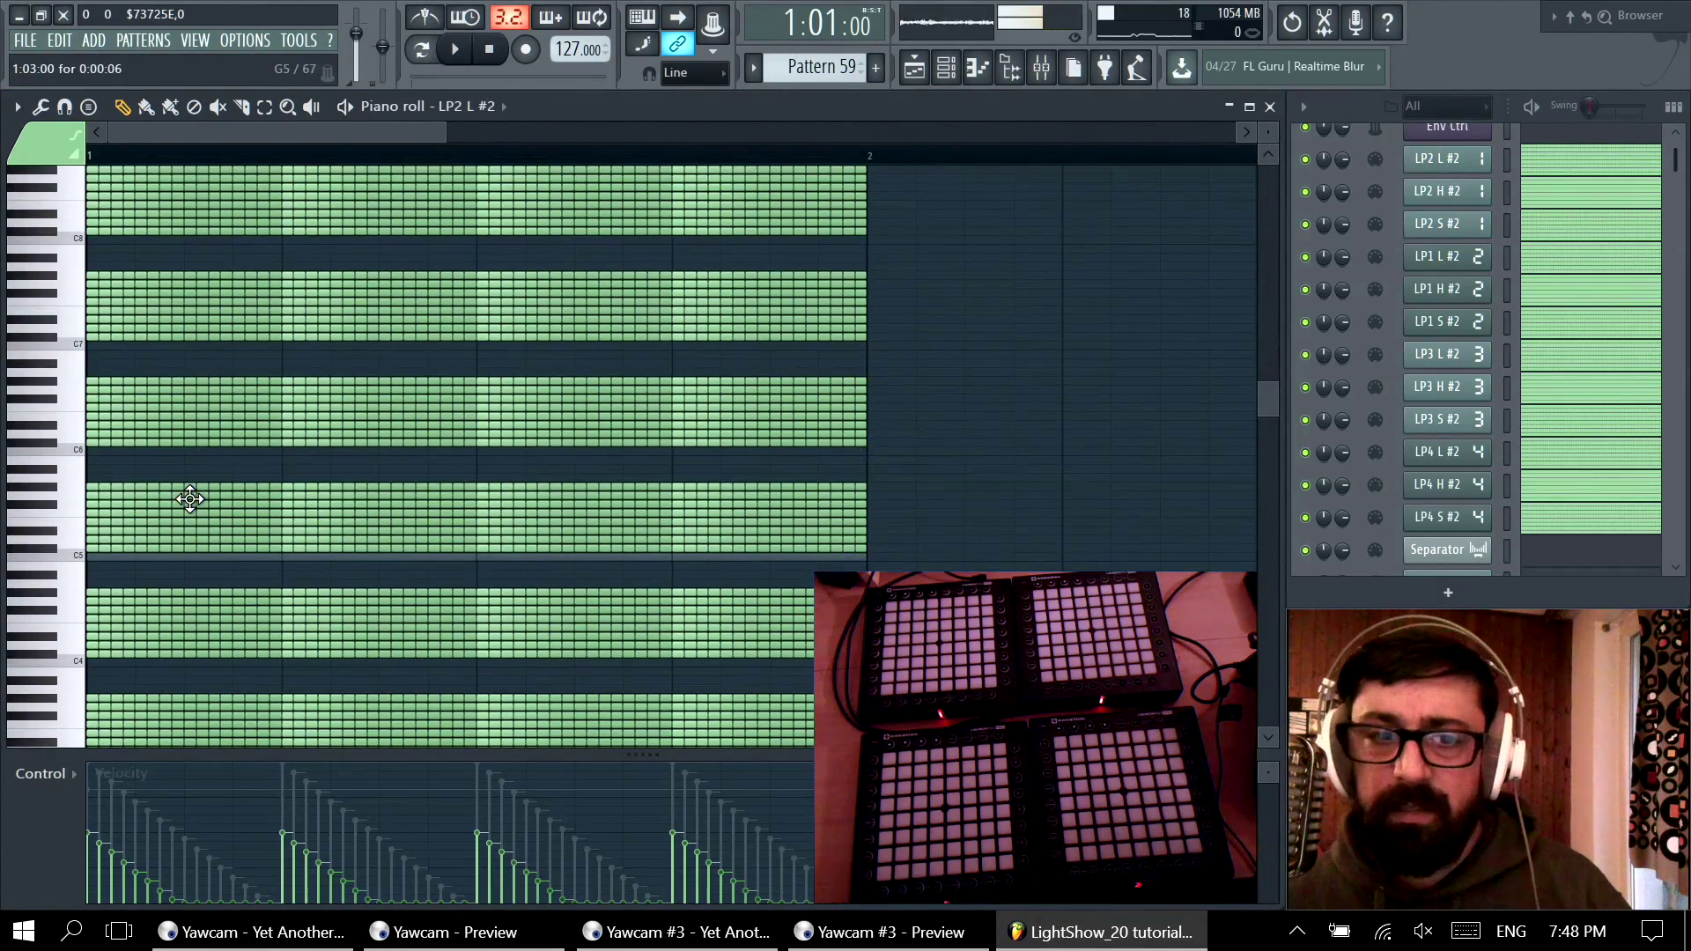
scroll(207, 513, down, 4)
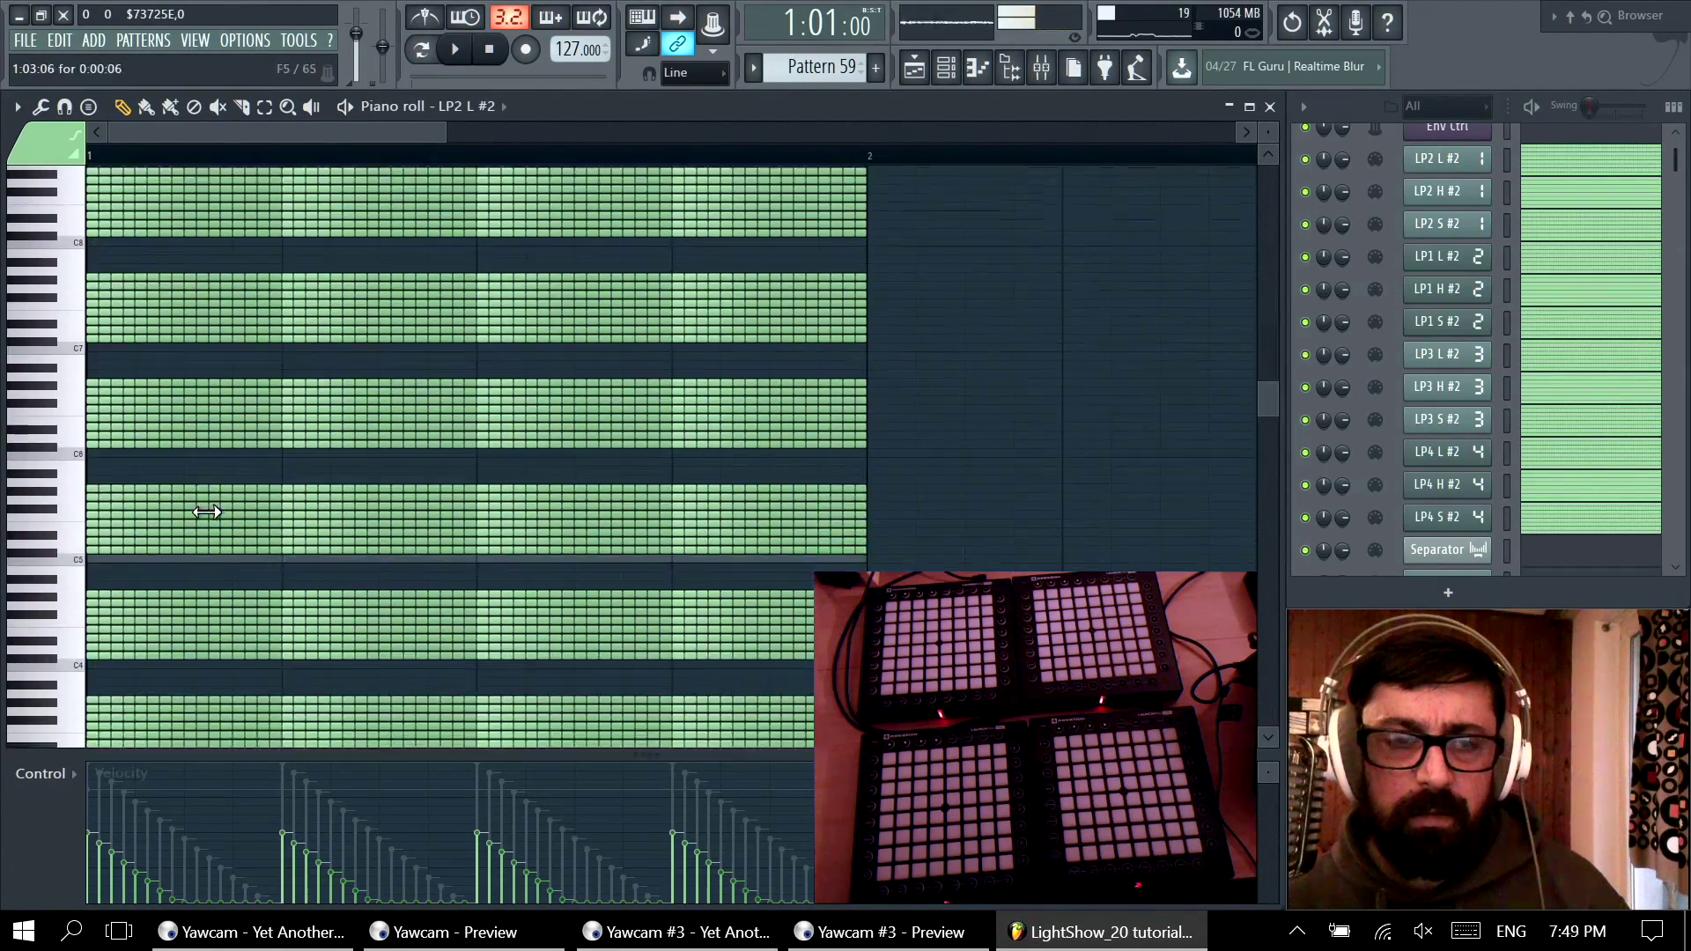
scroll(561, 564, up, 3)
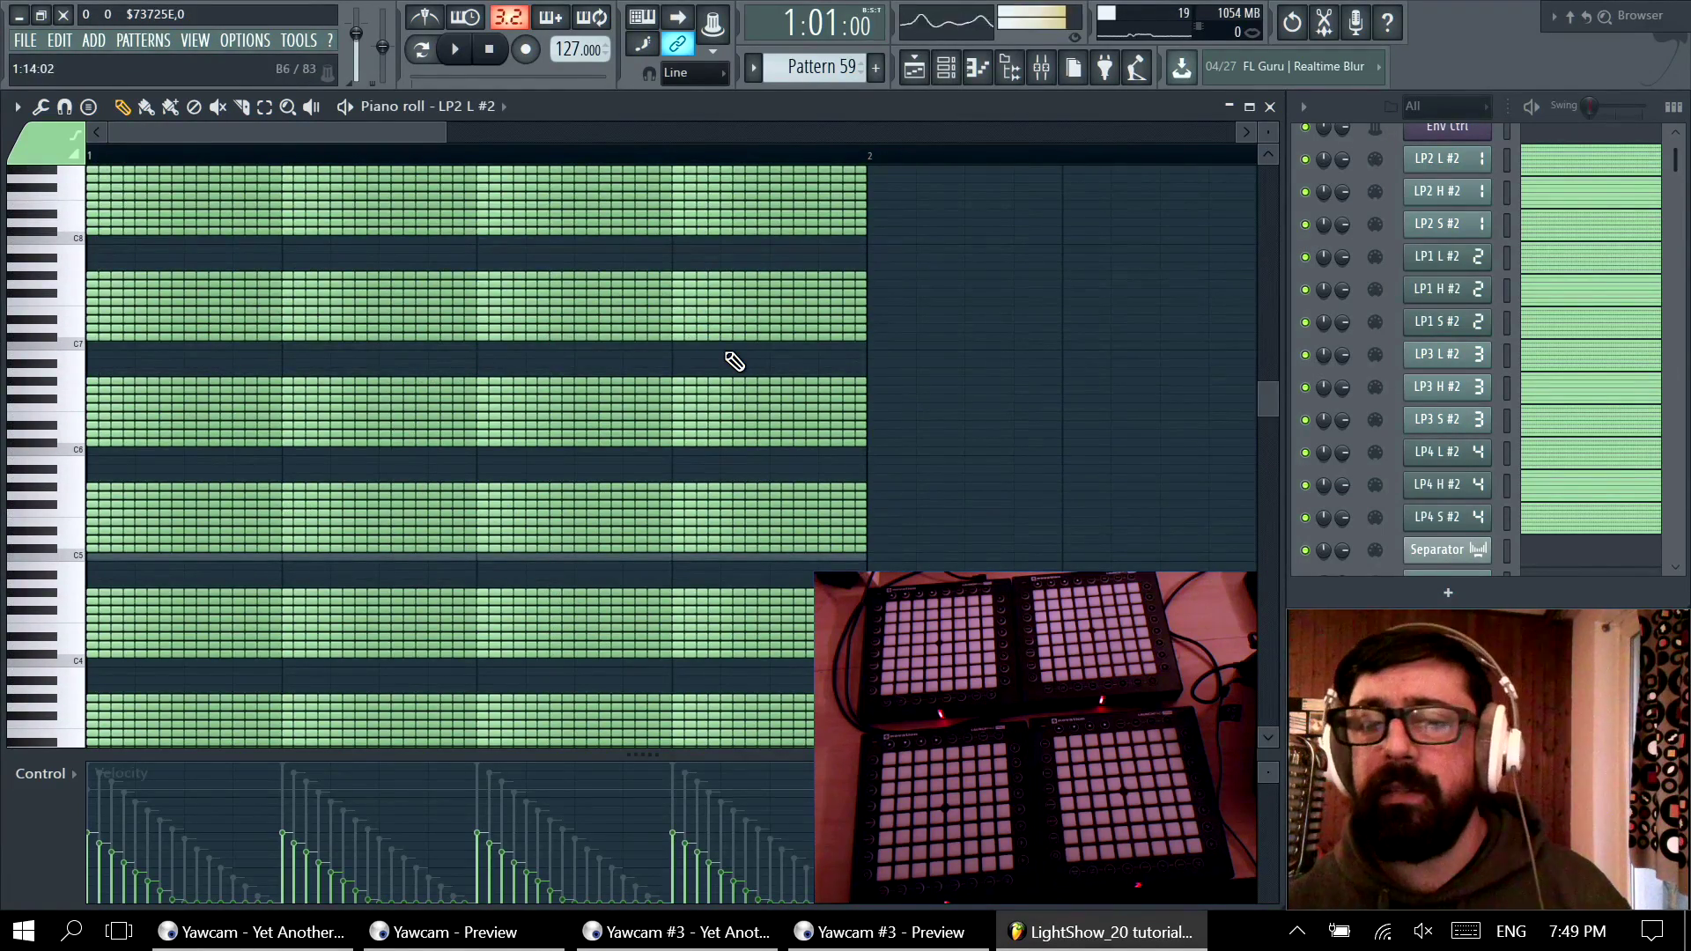
scroll(592, 434, down, 1)
scroll(604, 452, up, 1)
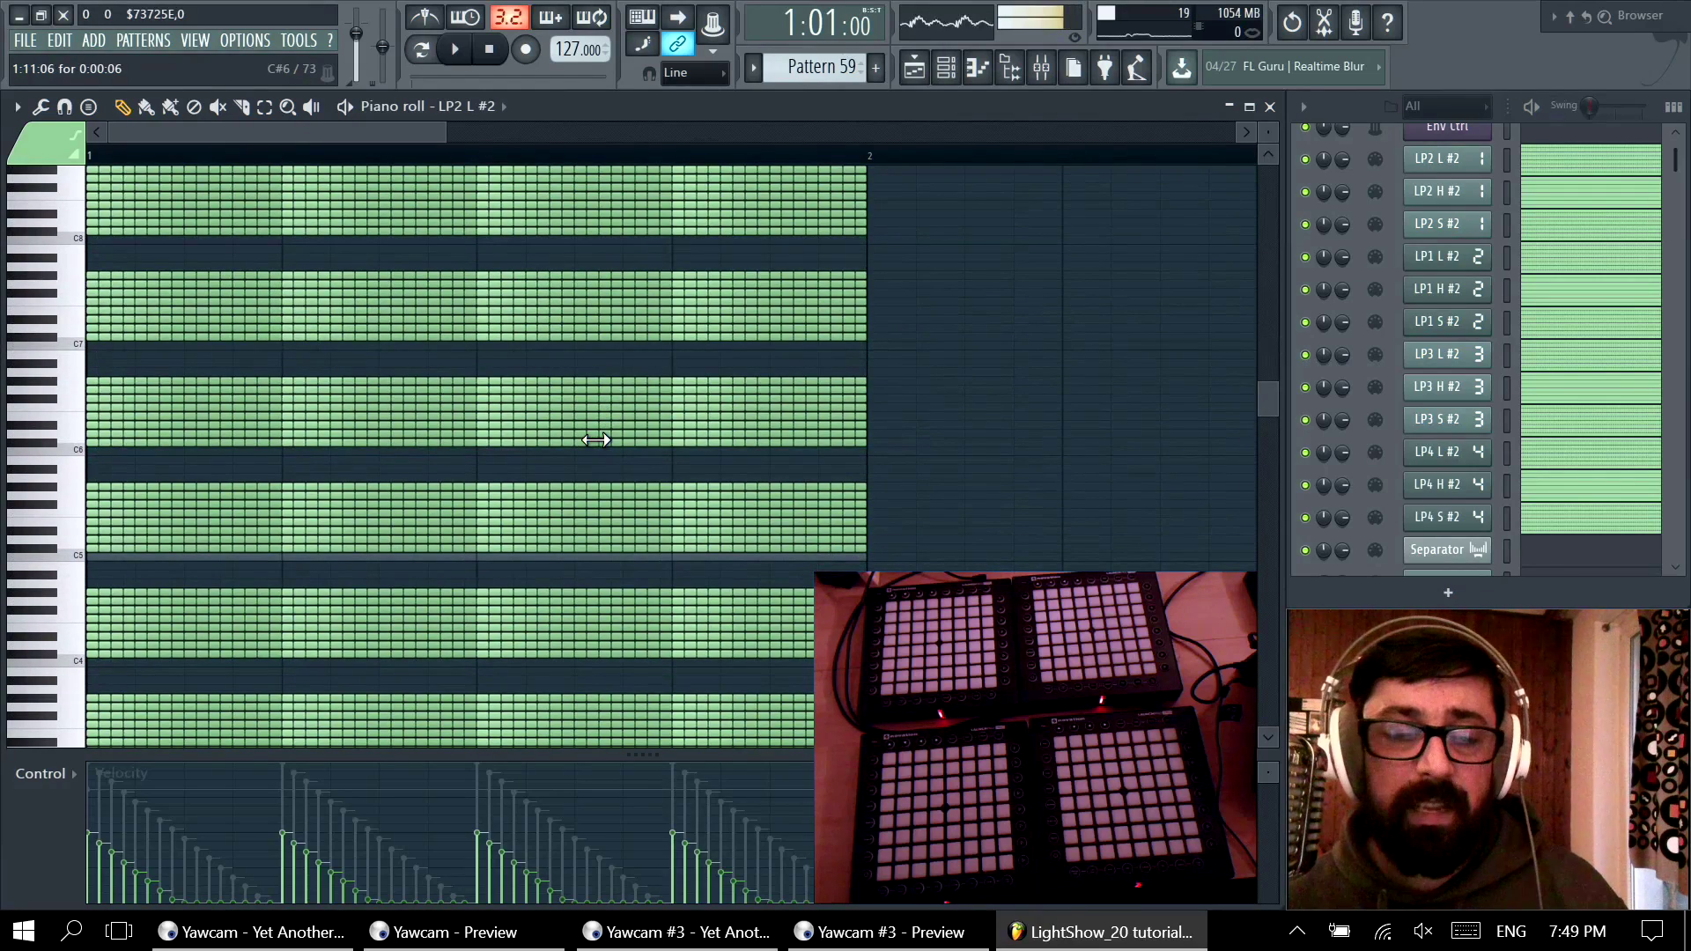
scroll(596, 439, down, 3)
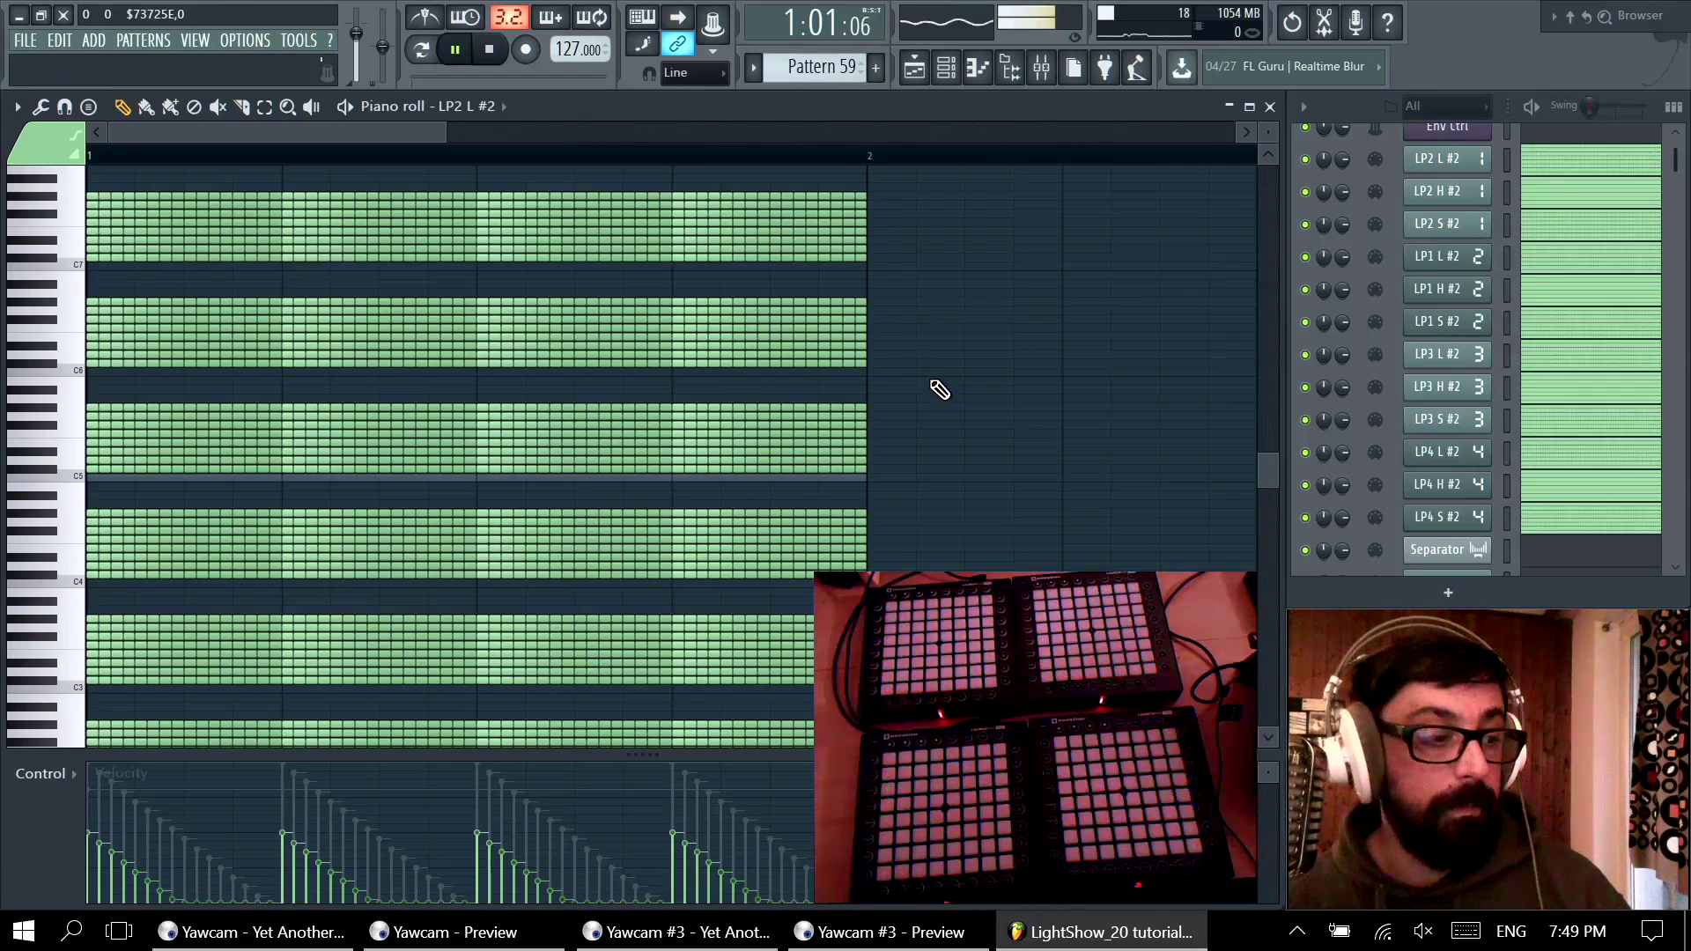
key(space)
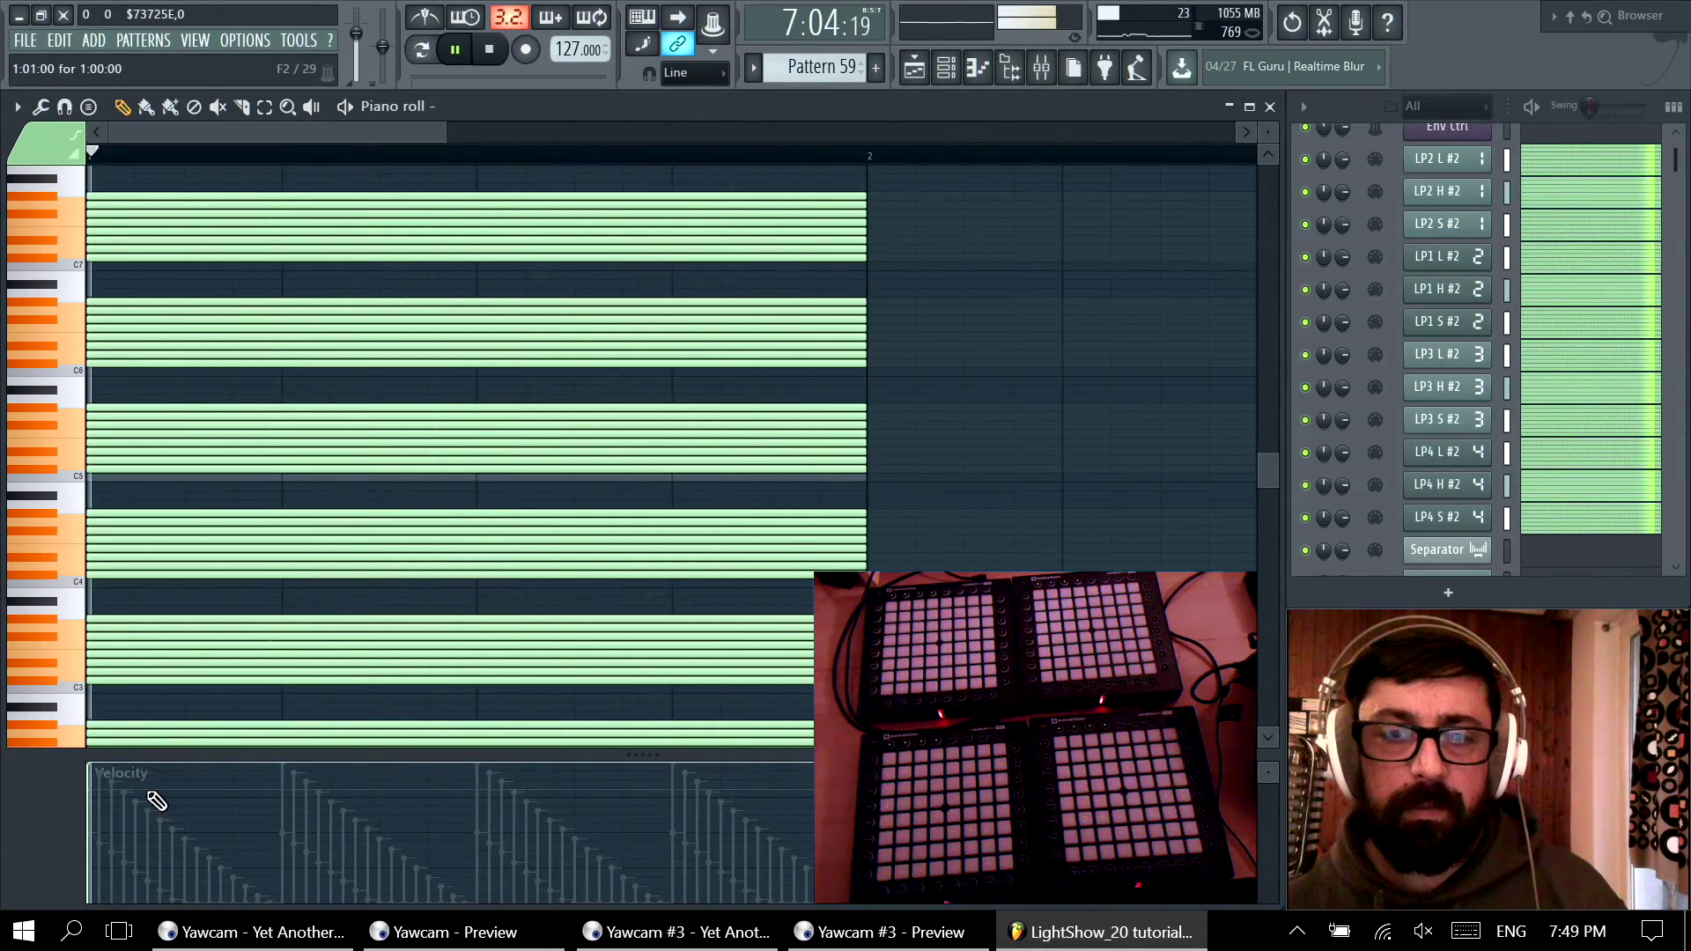
key(space)
Step: Open the LP2 H #2 channel of Pattern 59, select all its glued notes and play the pattern briefly
scroll(1576, 368, up, 3)
click(1557, 302)
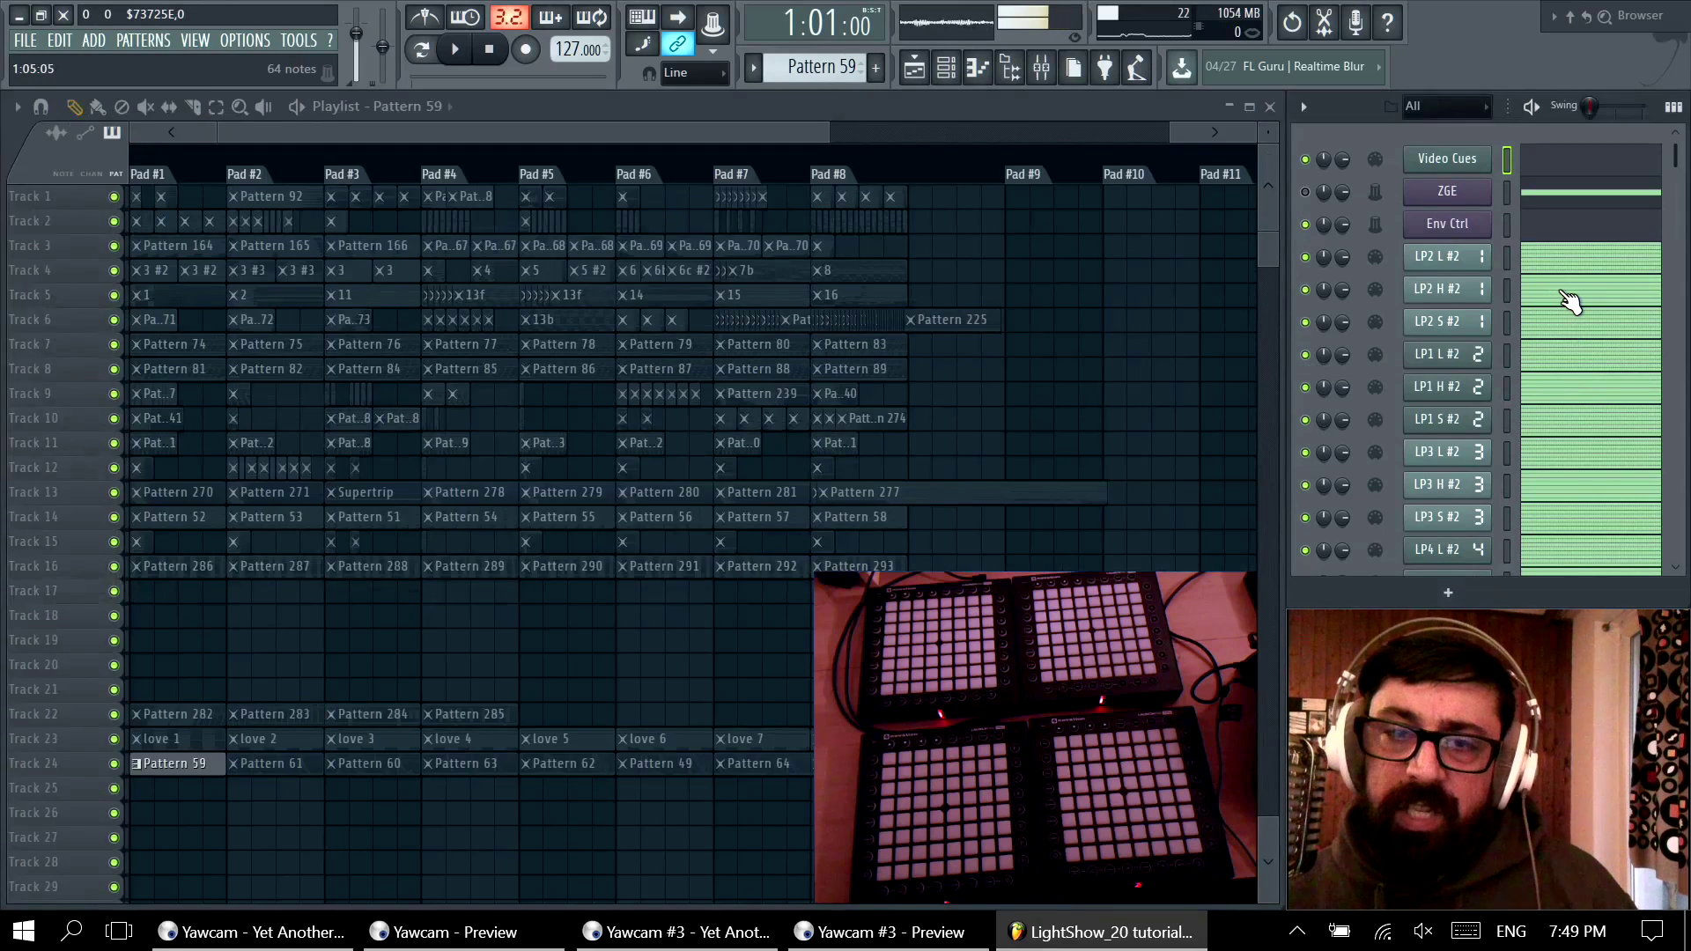
click(1557, 302)
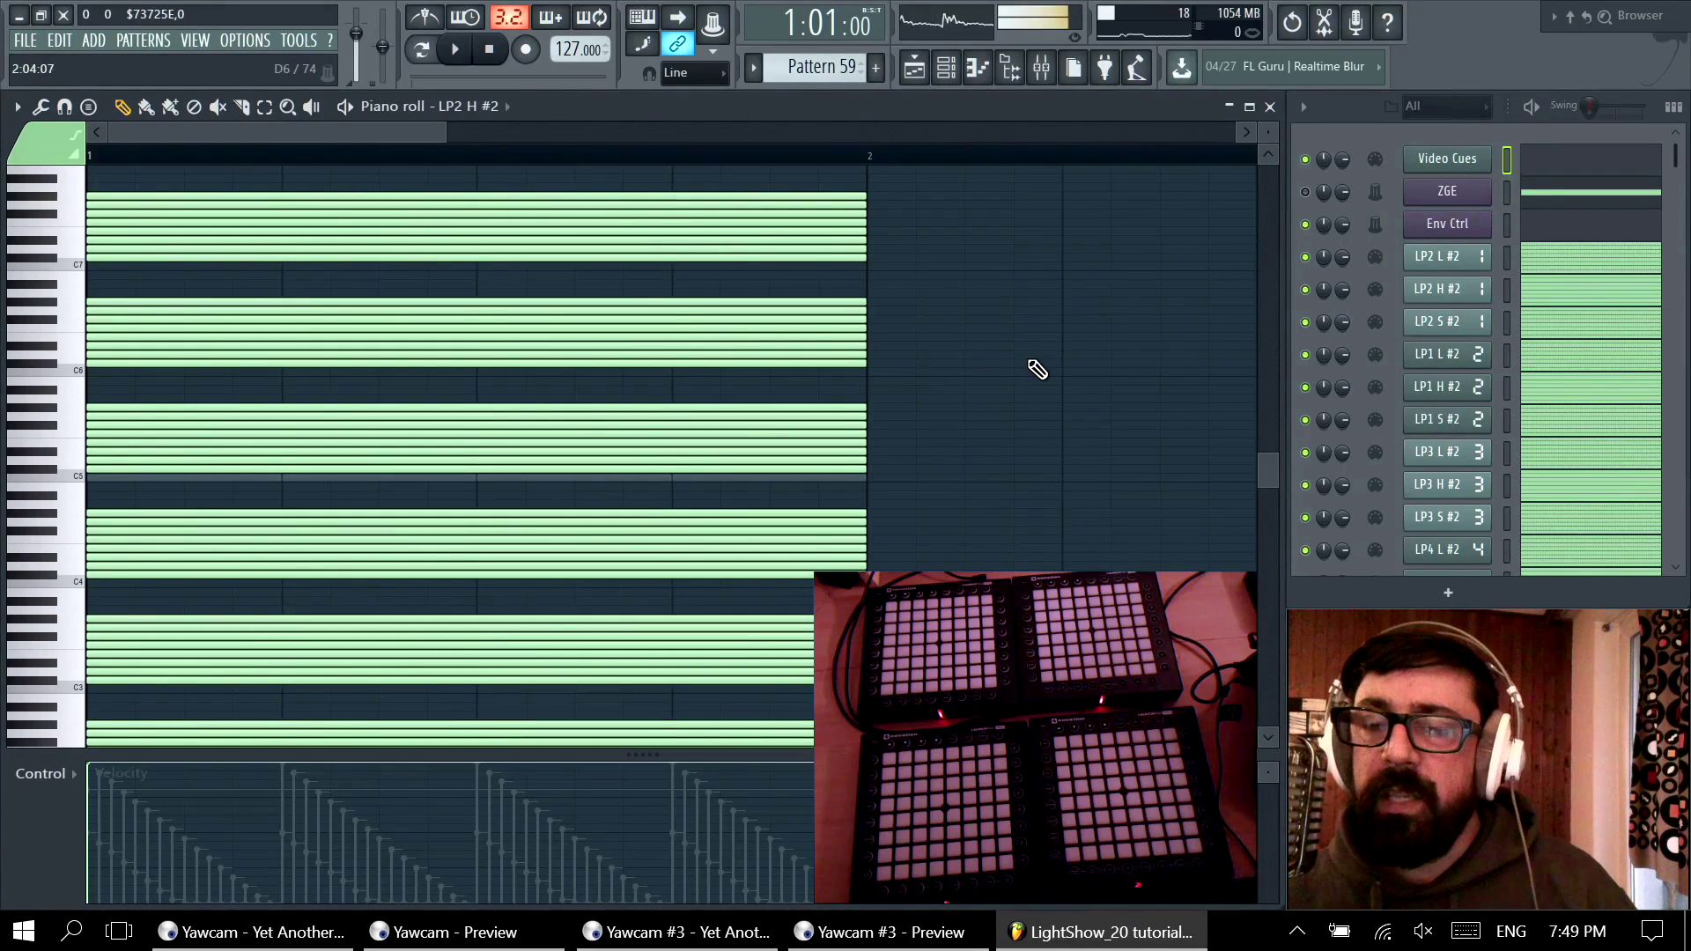
key(ctrl+a)
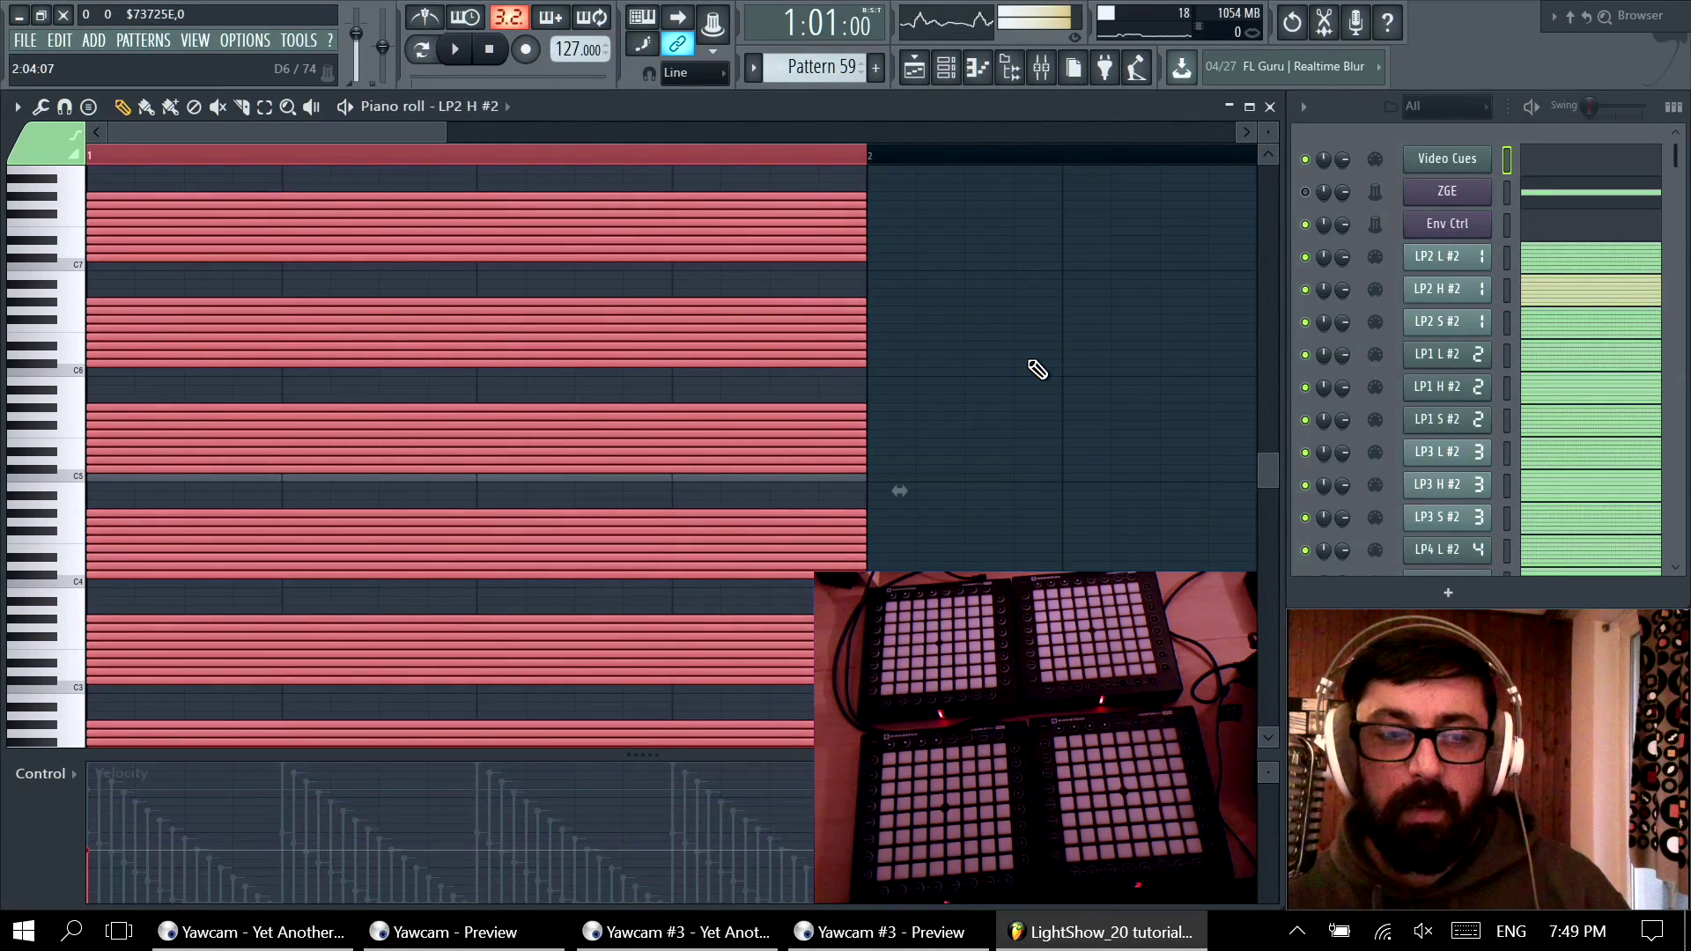
key(space)
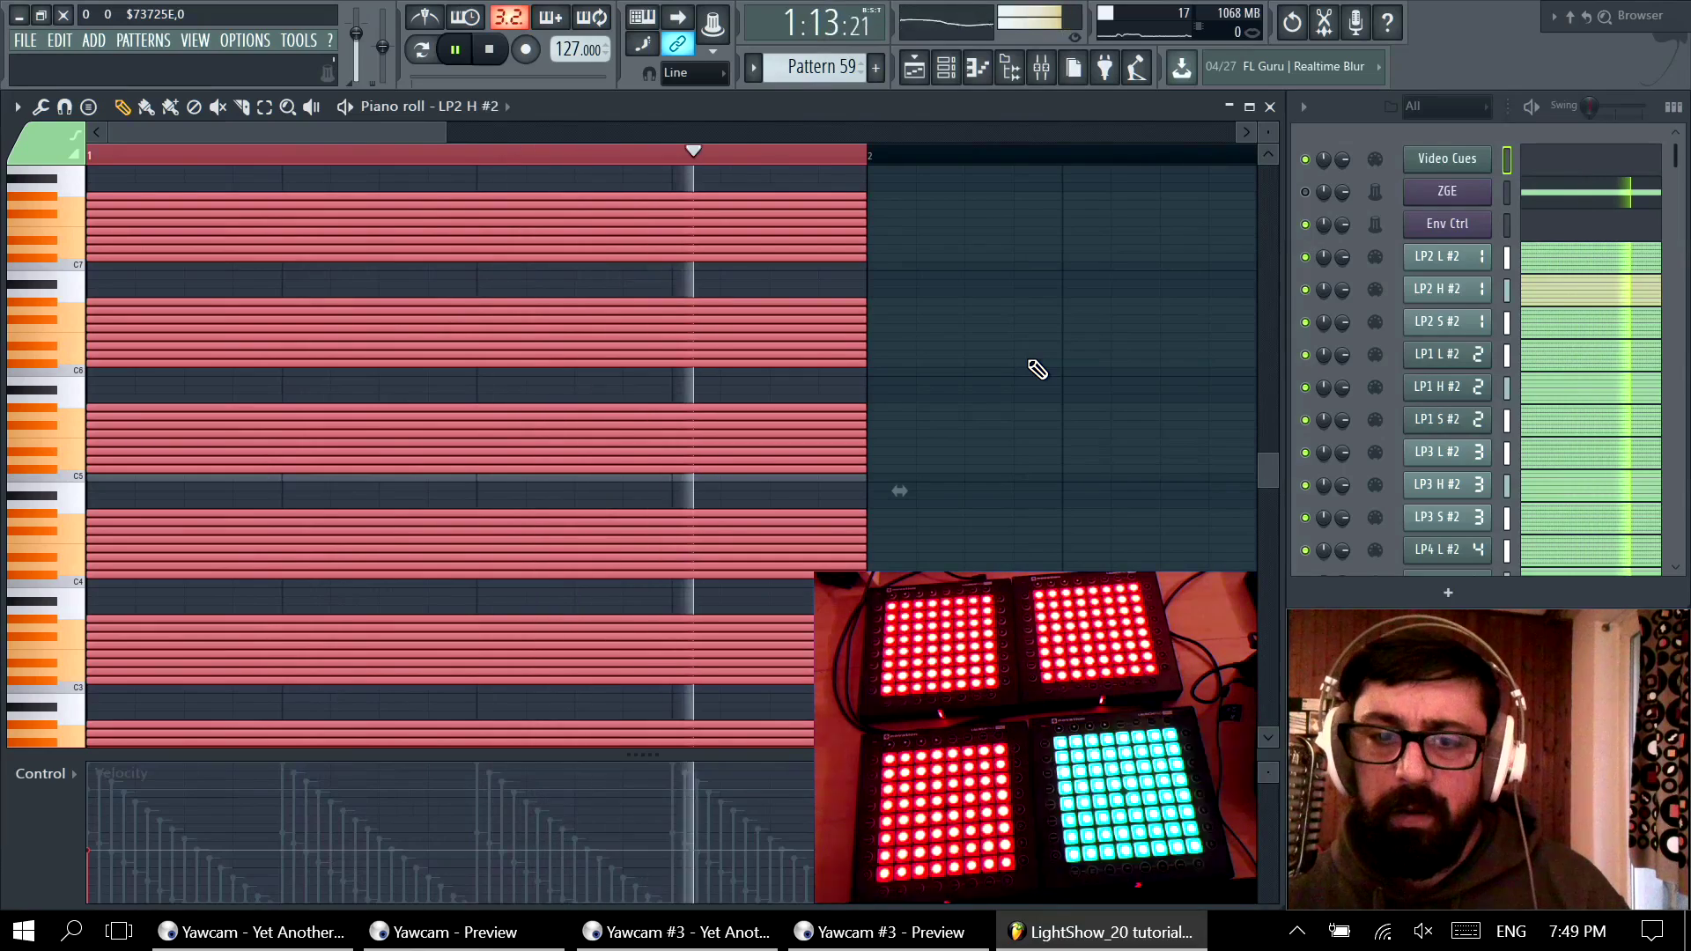
key(space)
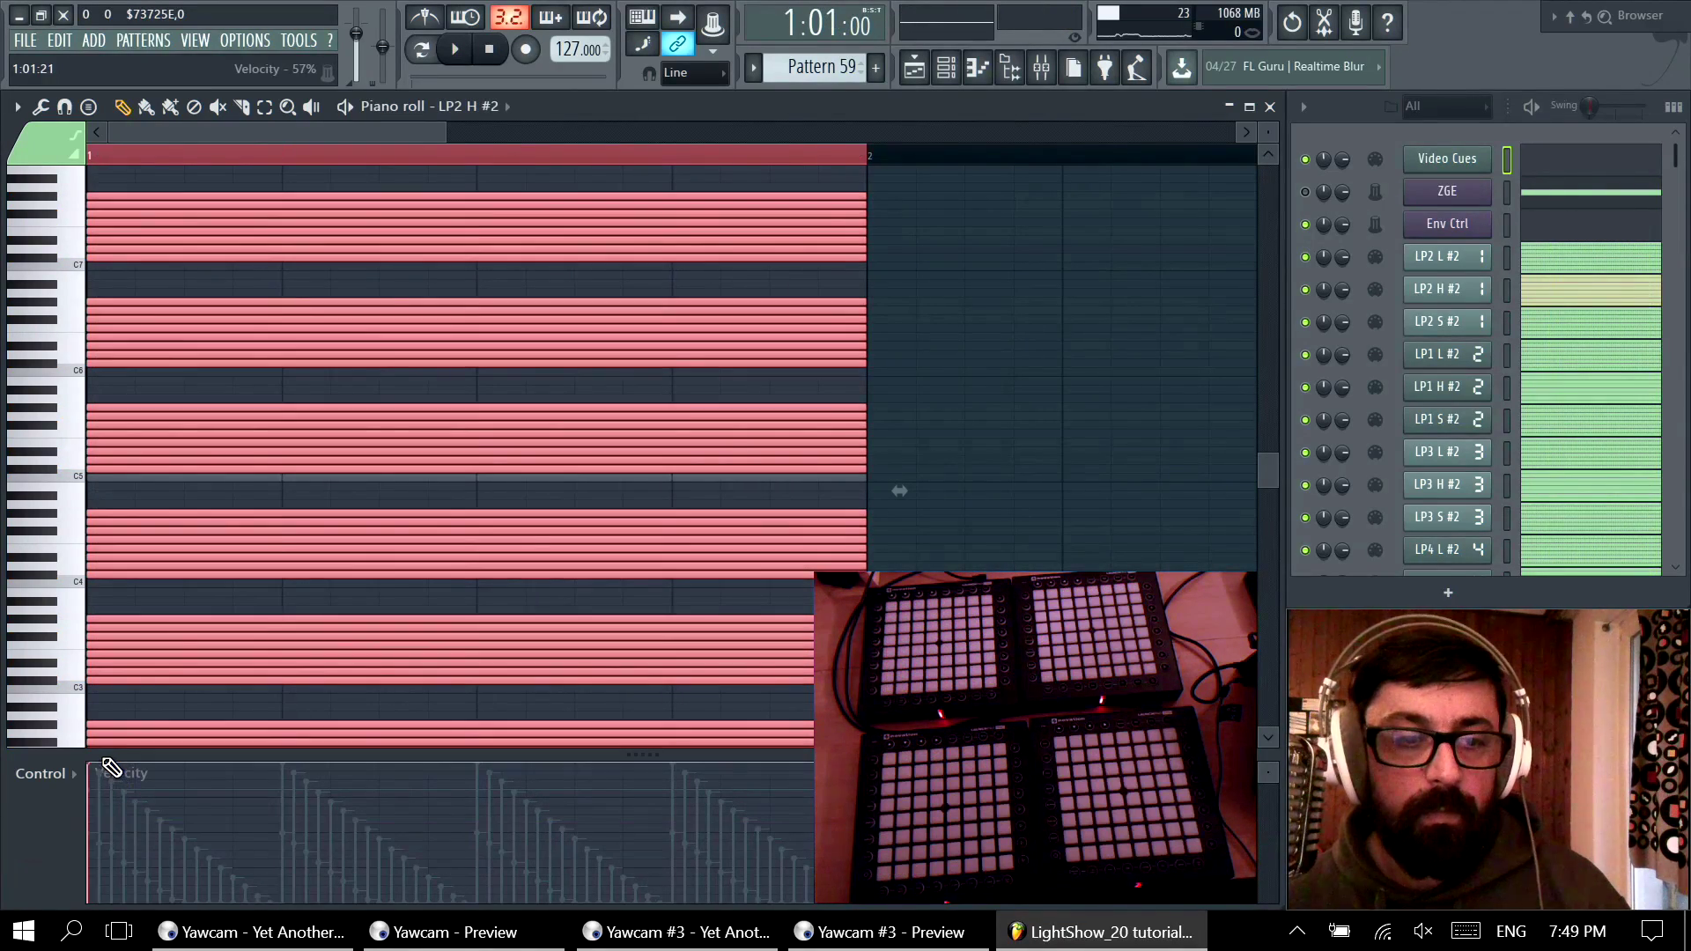
click(1270, 106)
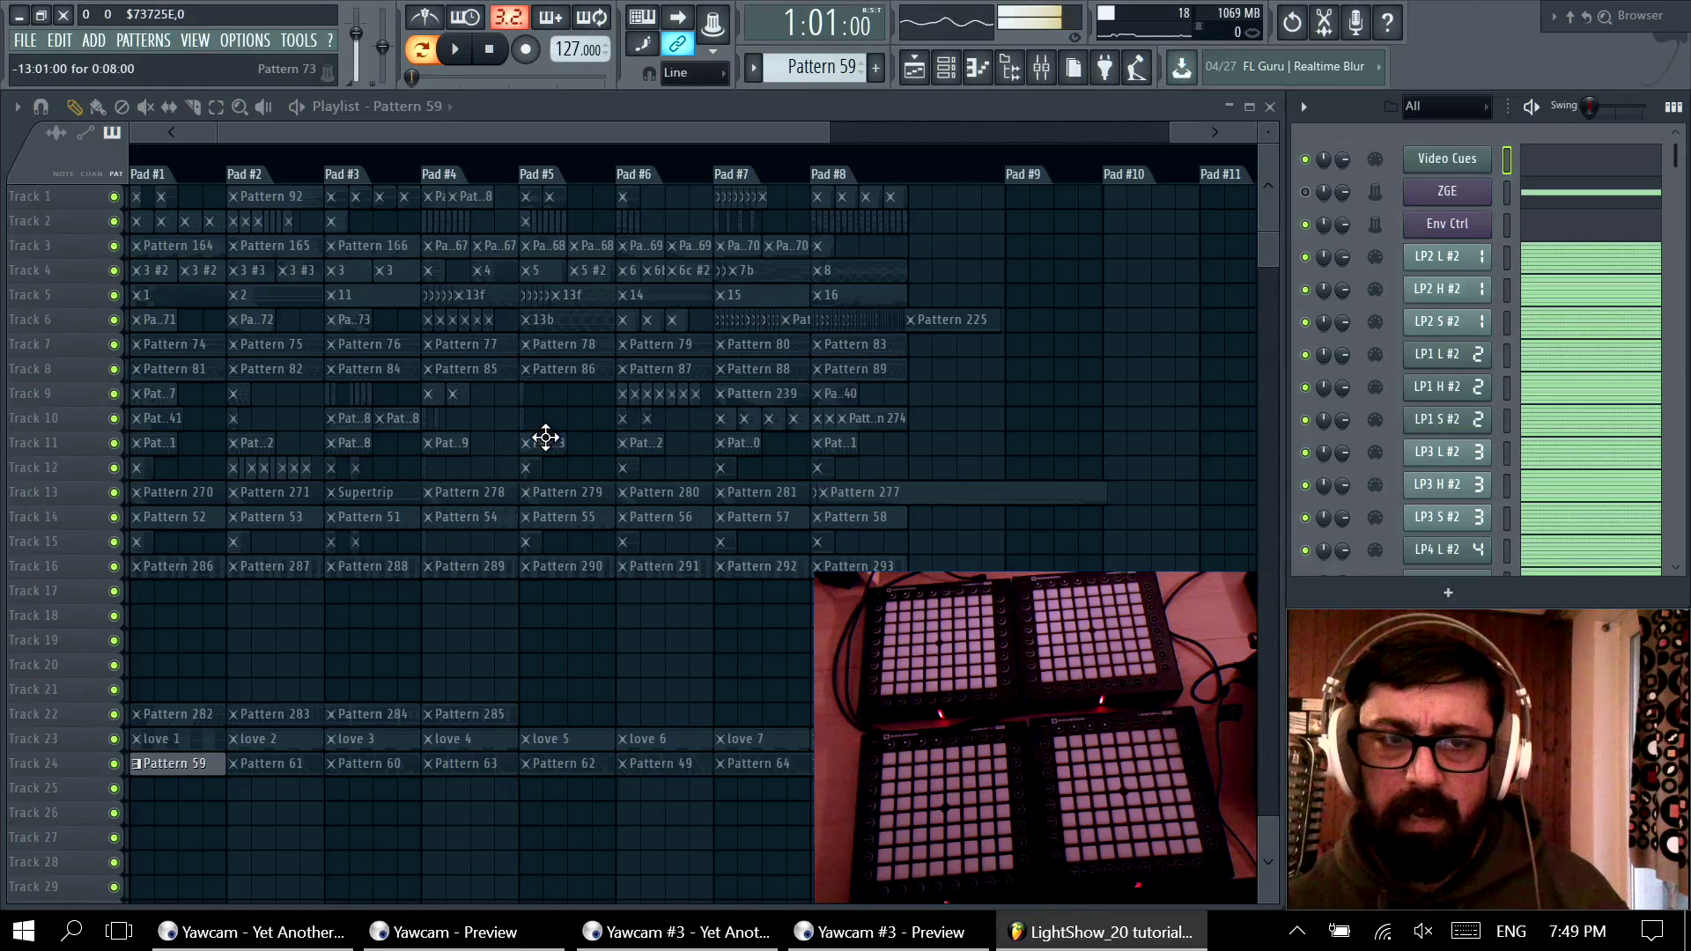
Step: Open pattern 13b from Track 6 in the piano roll, play it and look over its notes
double_click(577, 321)
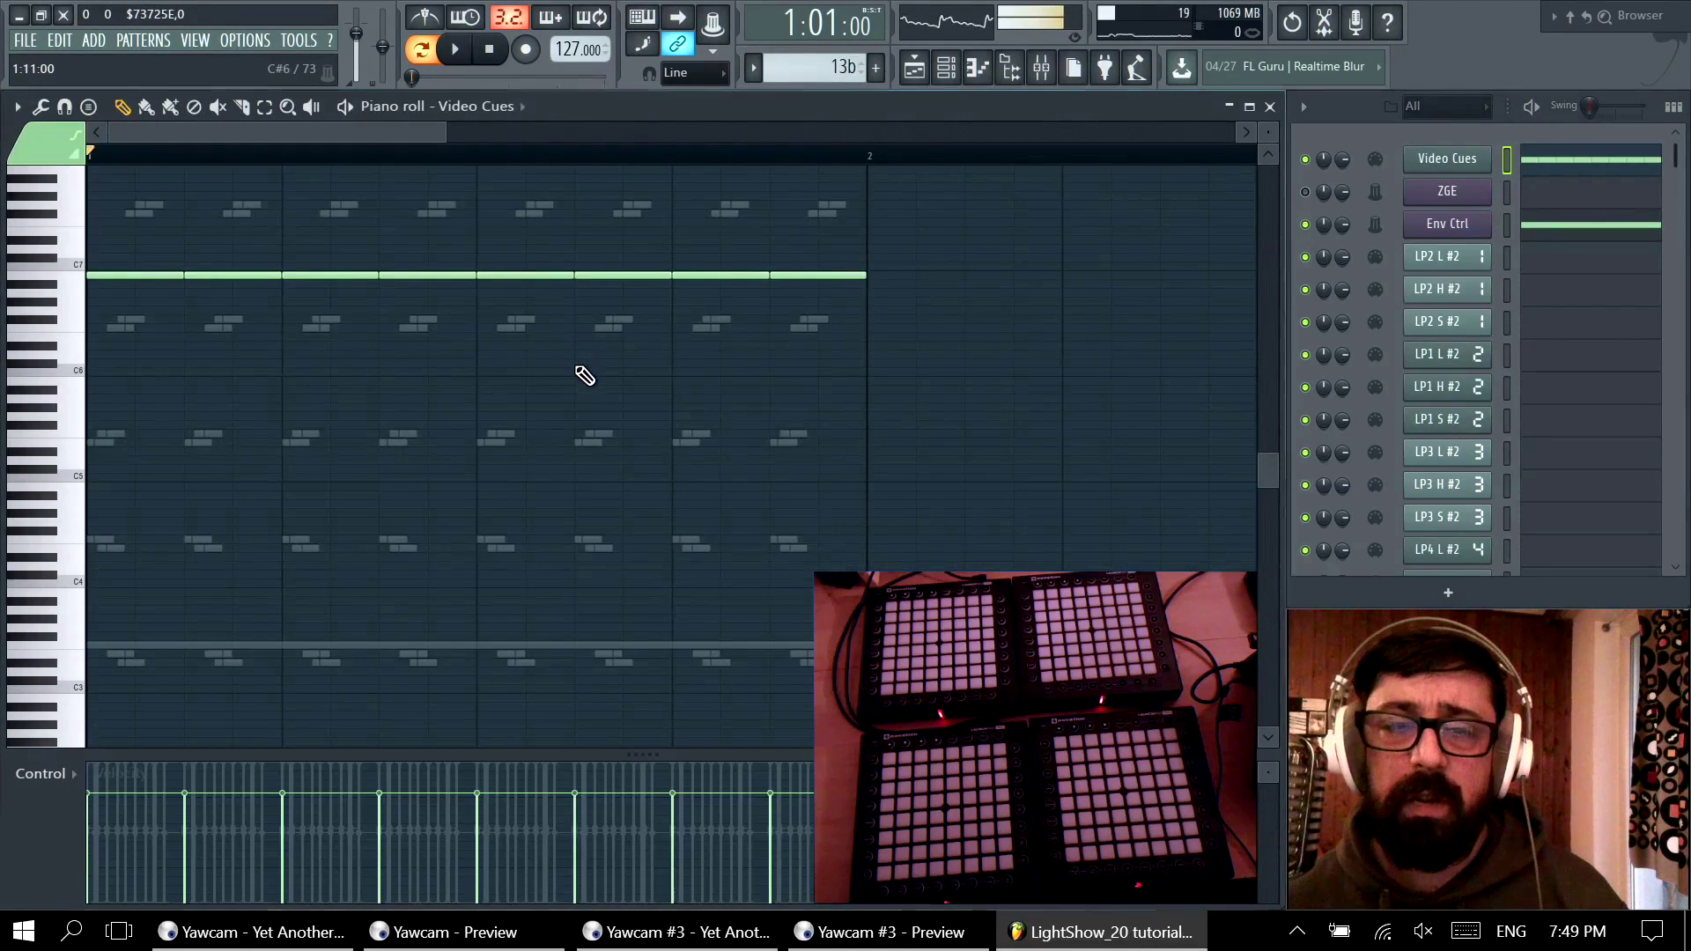
scroll(696, 432, up, 3)
scroll(717, 450, up, 3)
key(space)
scroll(717, 449, down, 1)
scroll(718, 448, down, 10)
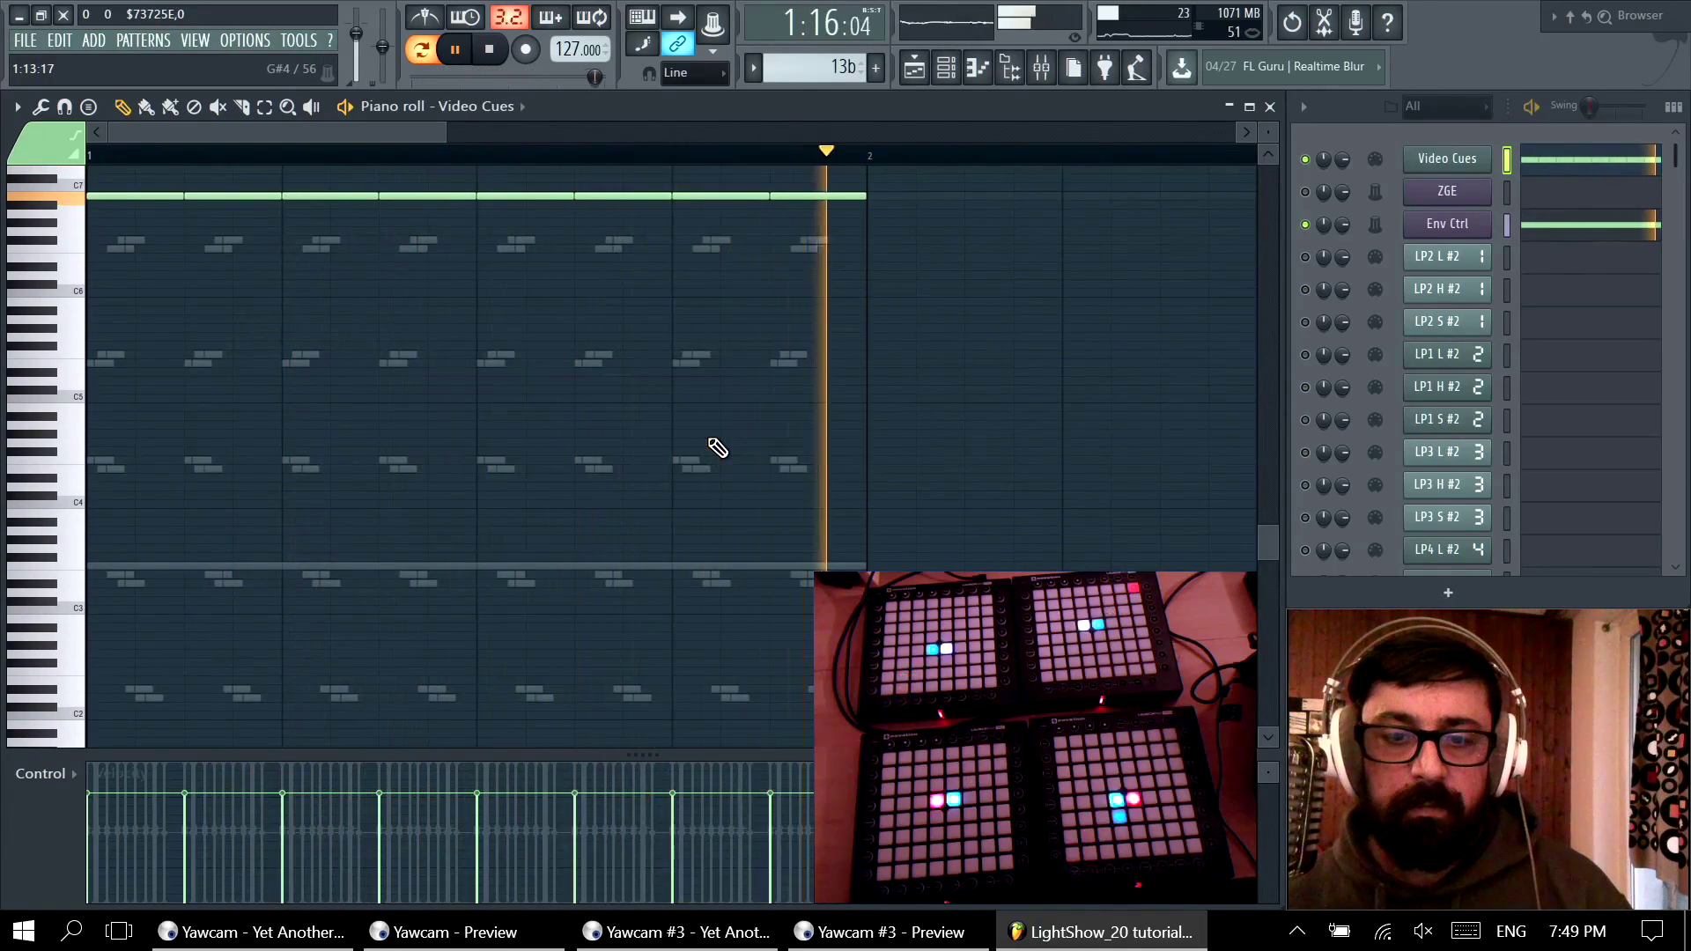
key(space)
scroll(717, 449, up, 5)
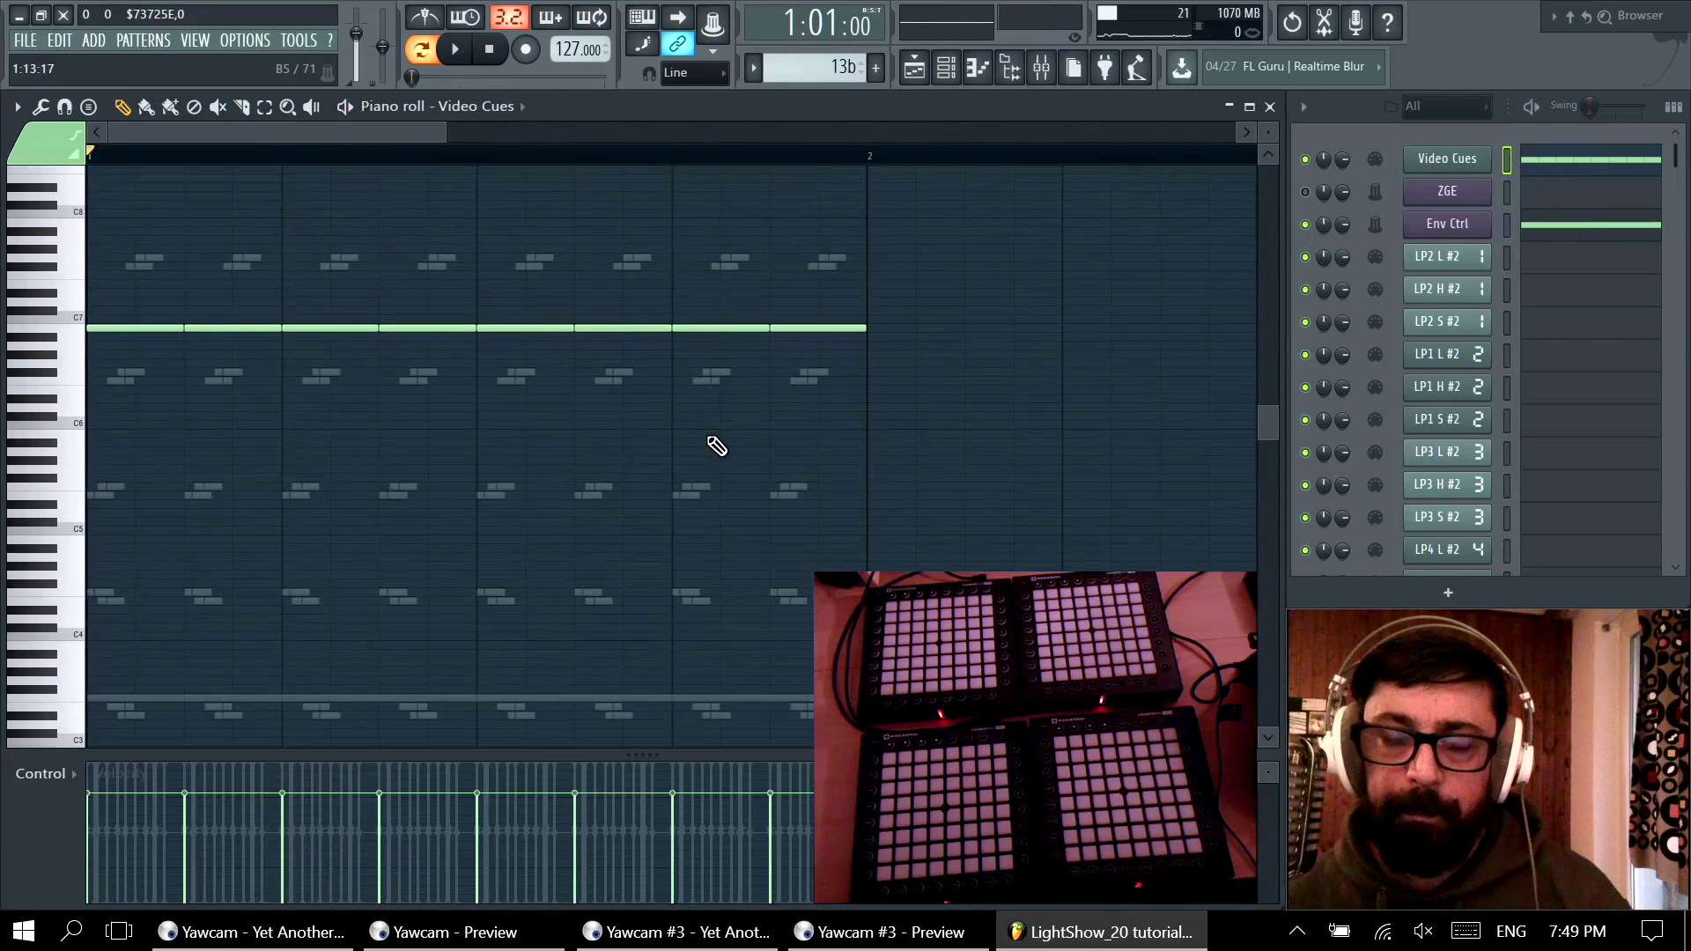
Step: Open the LP2 L channel of pattern 13b, solo the LP2 L, H and S channels and play them
scroll(1649, 409, down, 5)
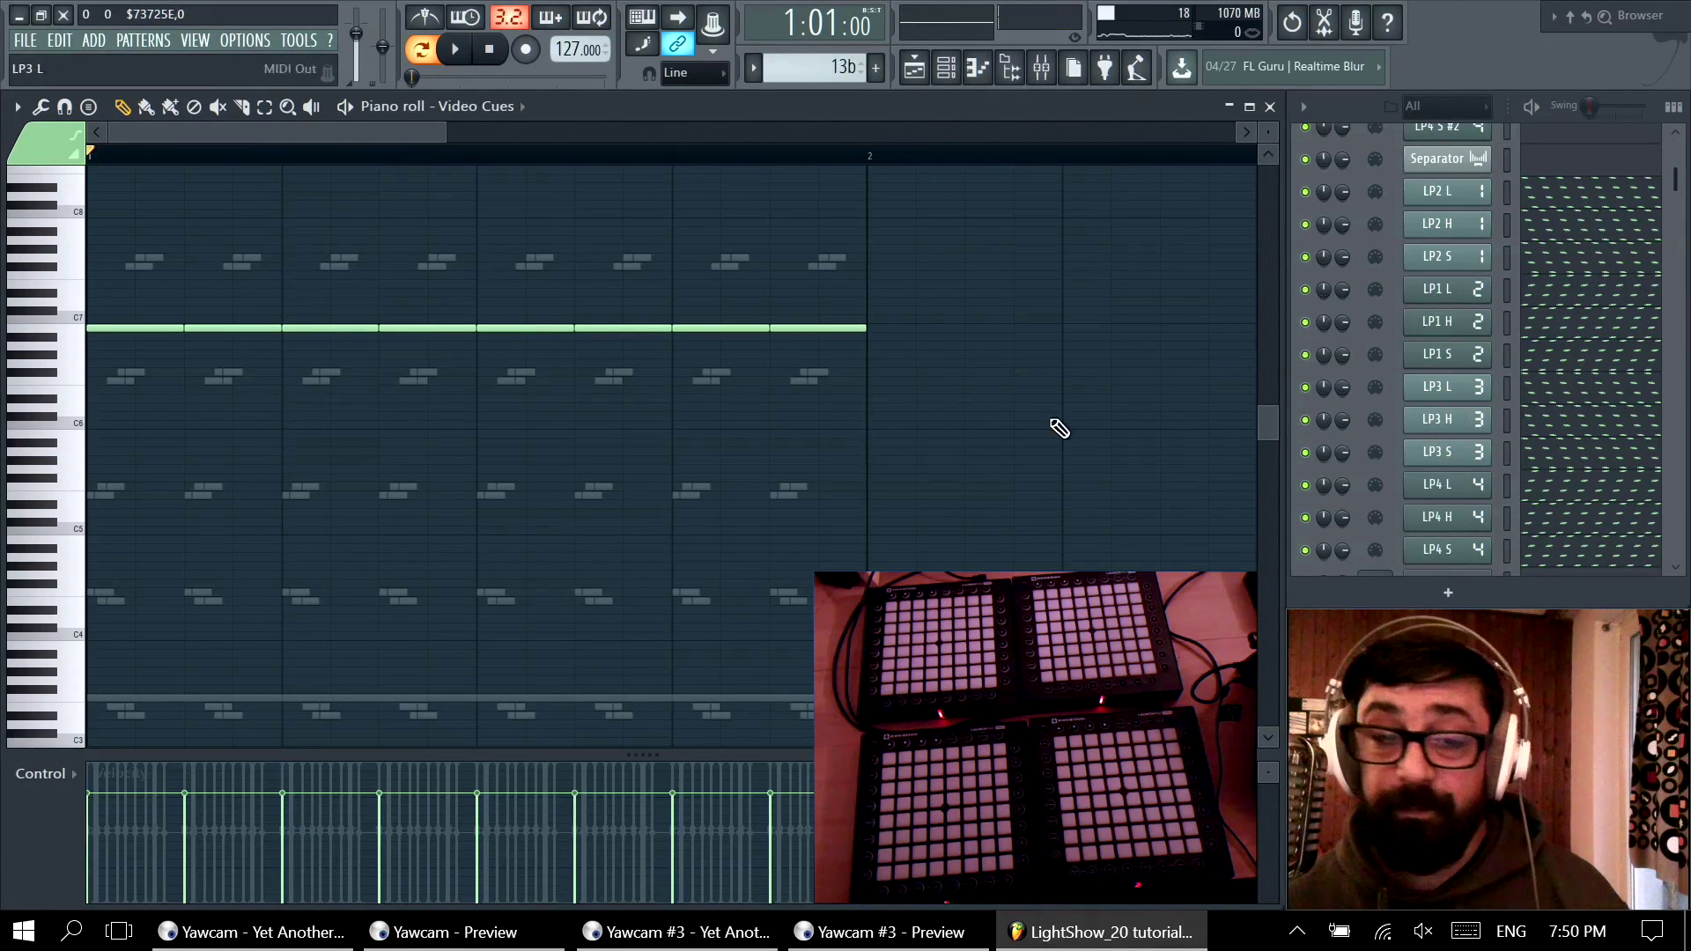
scroll(635, 468, up, 10)
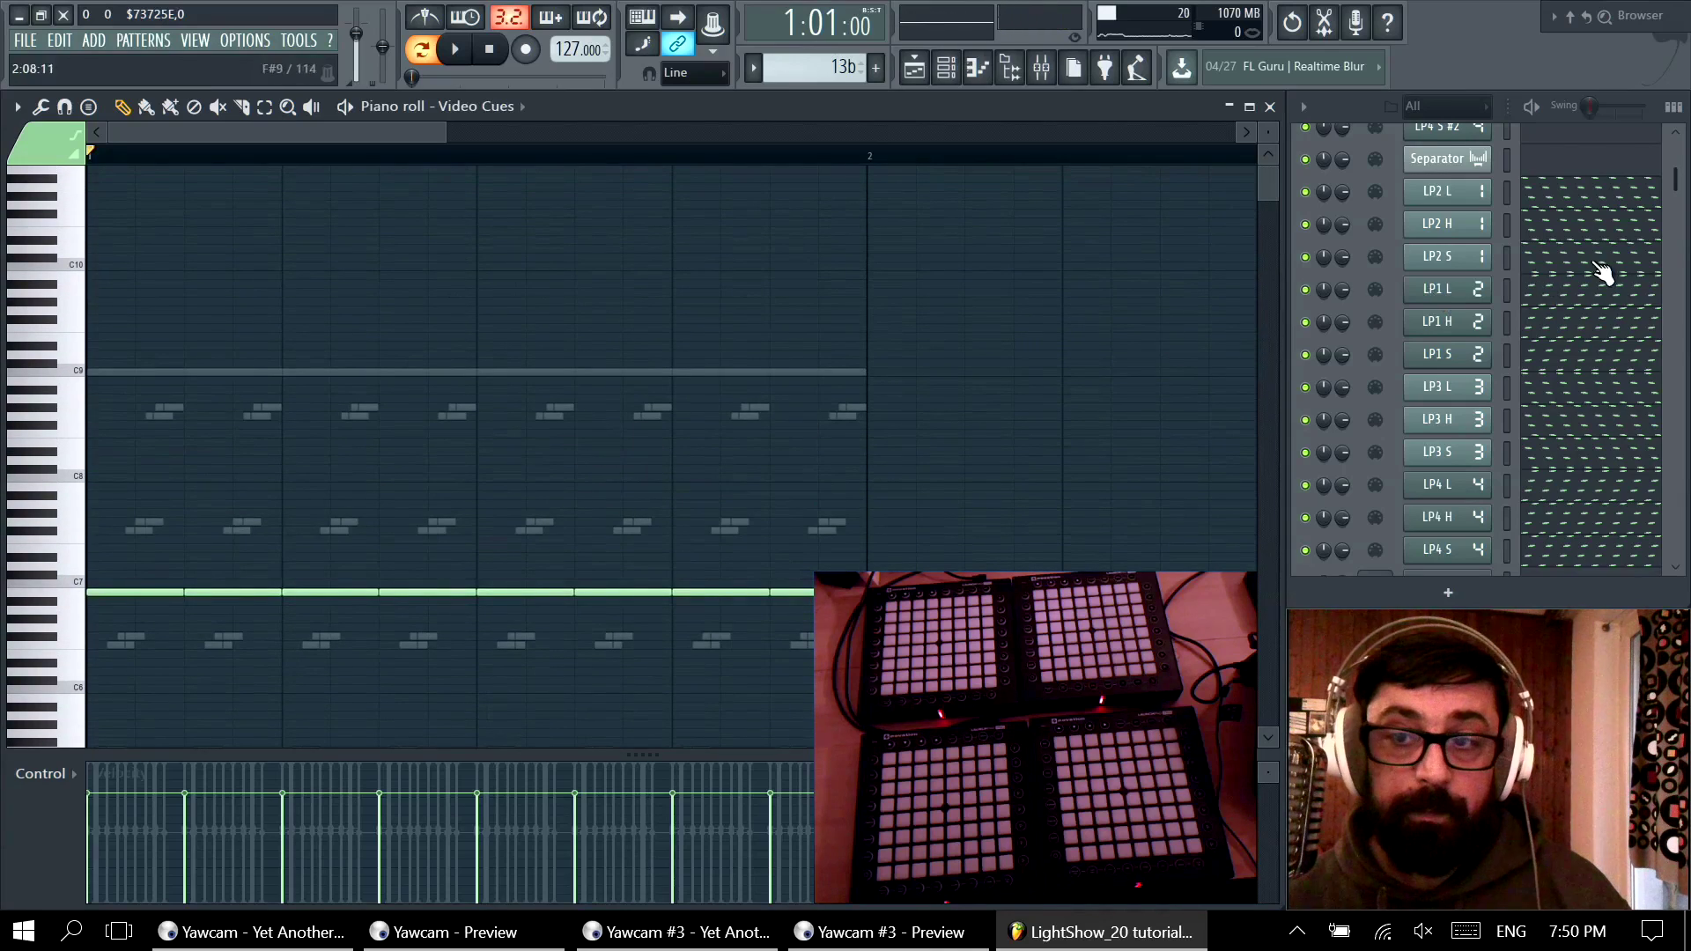
click(1594, 188)
scroll(332, 510, down, 10)
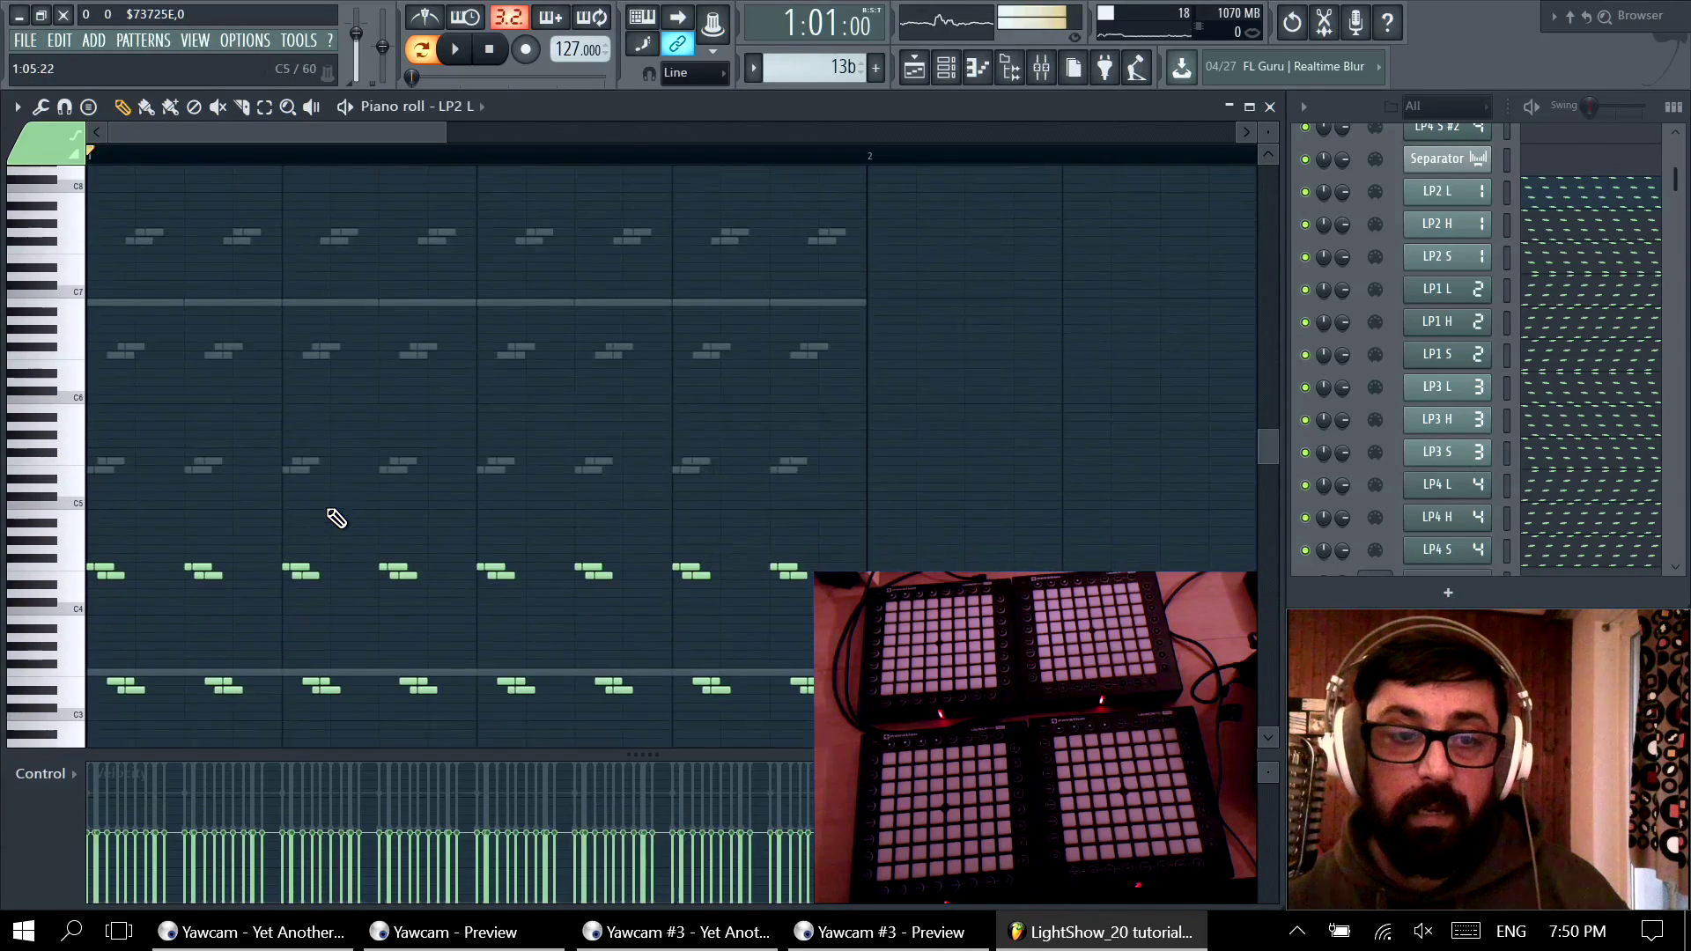
scroll(427, 533, down, 10)
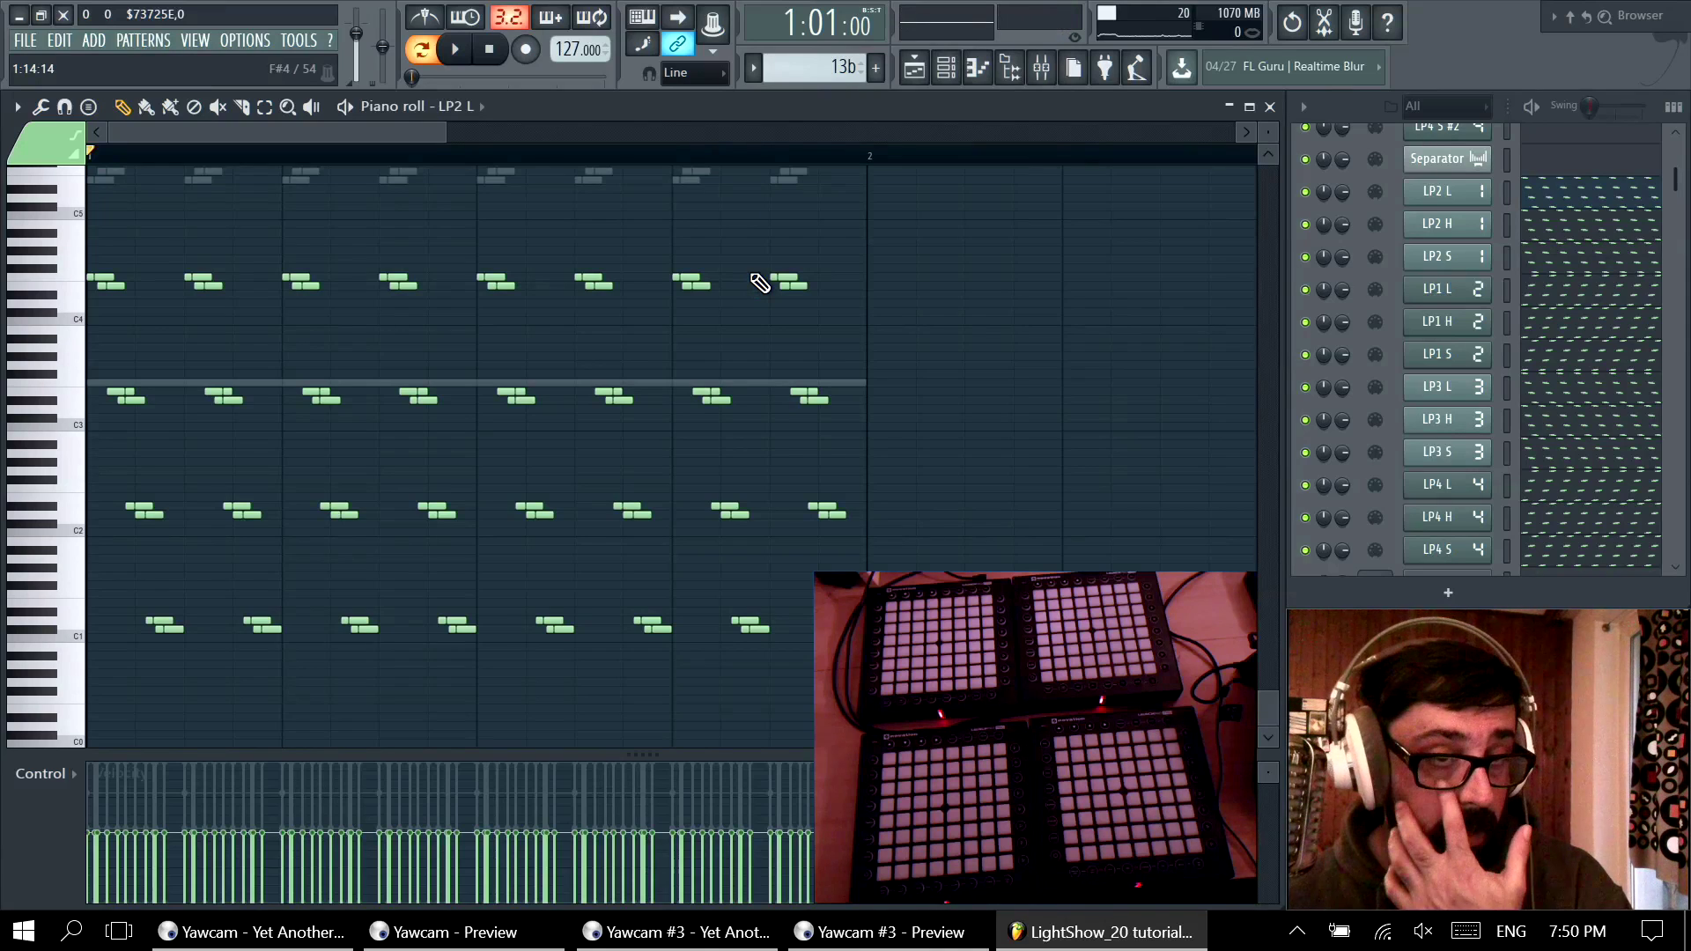
drag(185, 230, 977, 705)
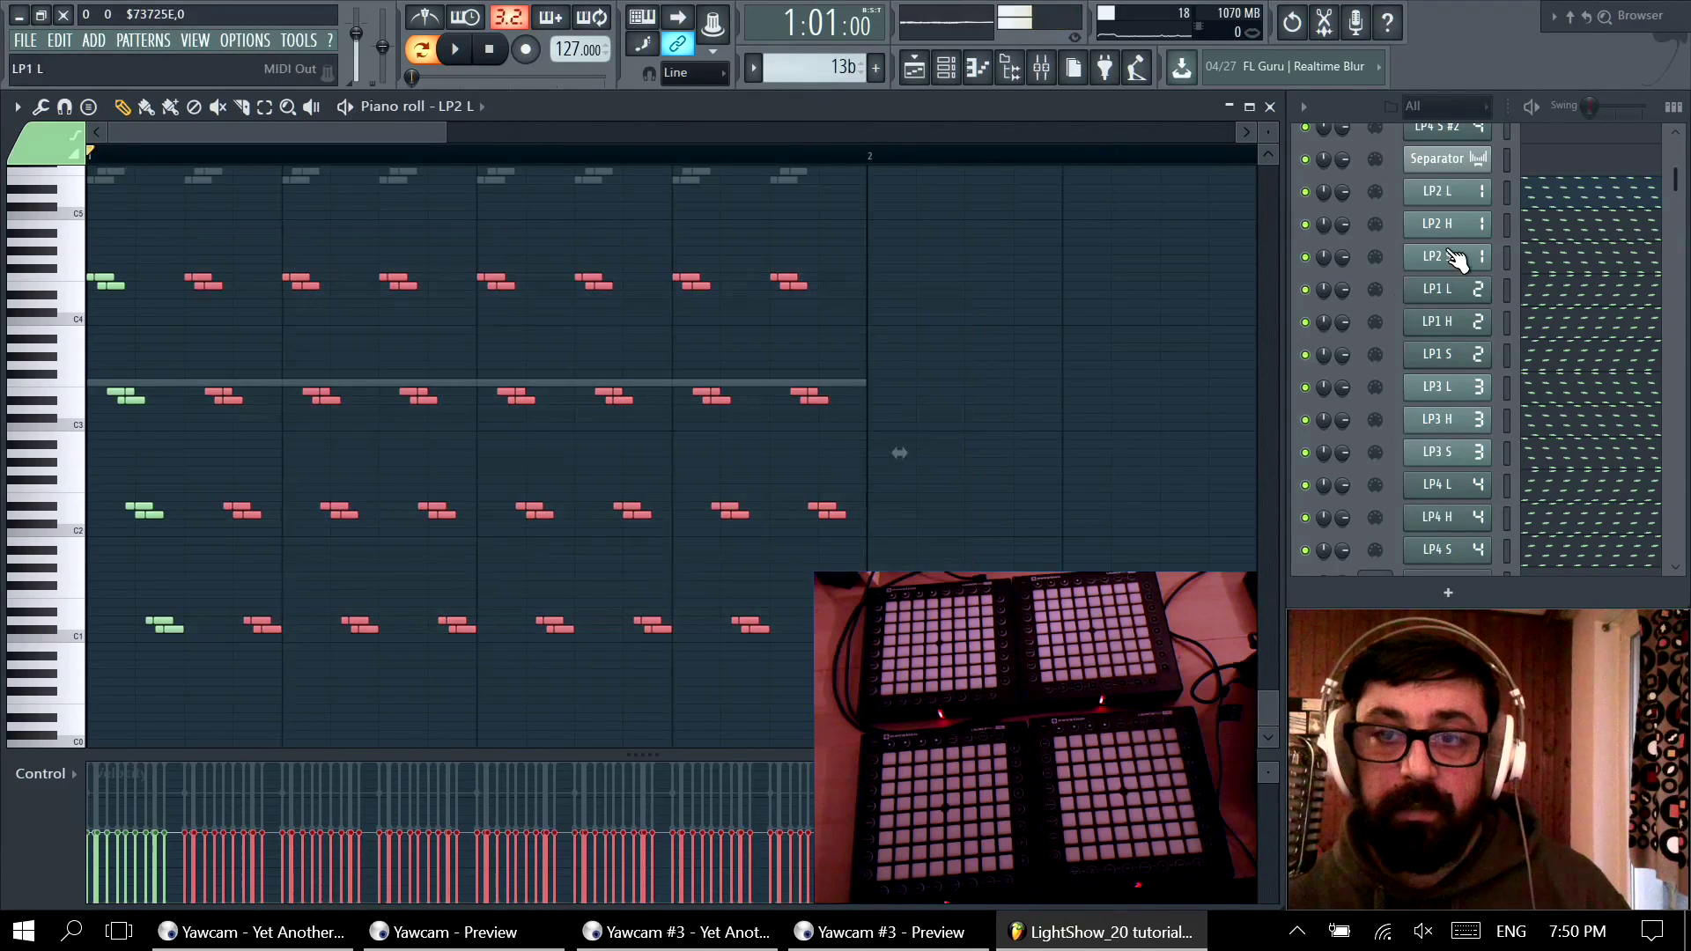
right_click(1307, 193)
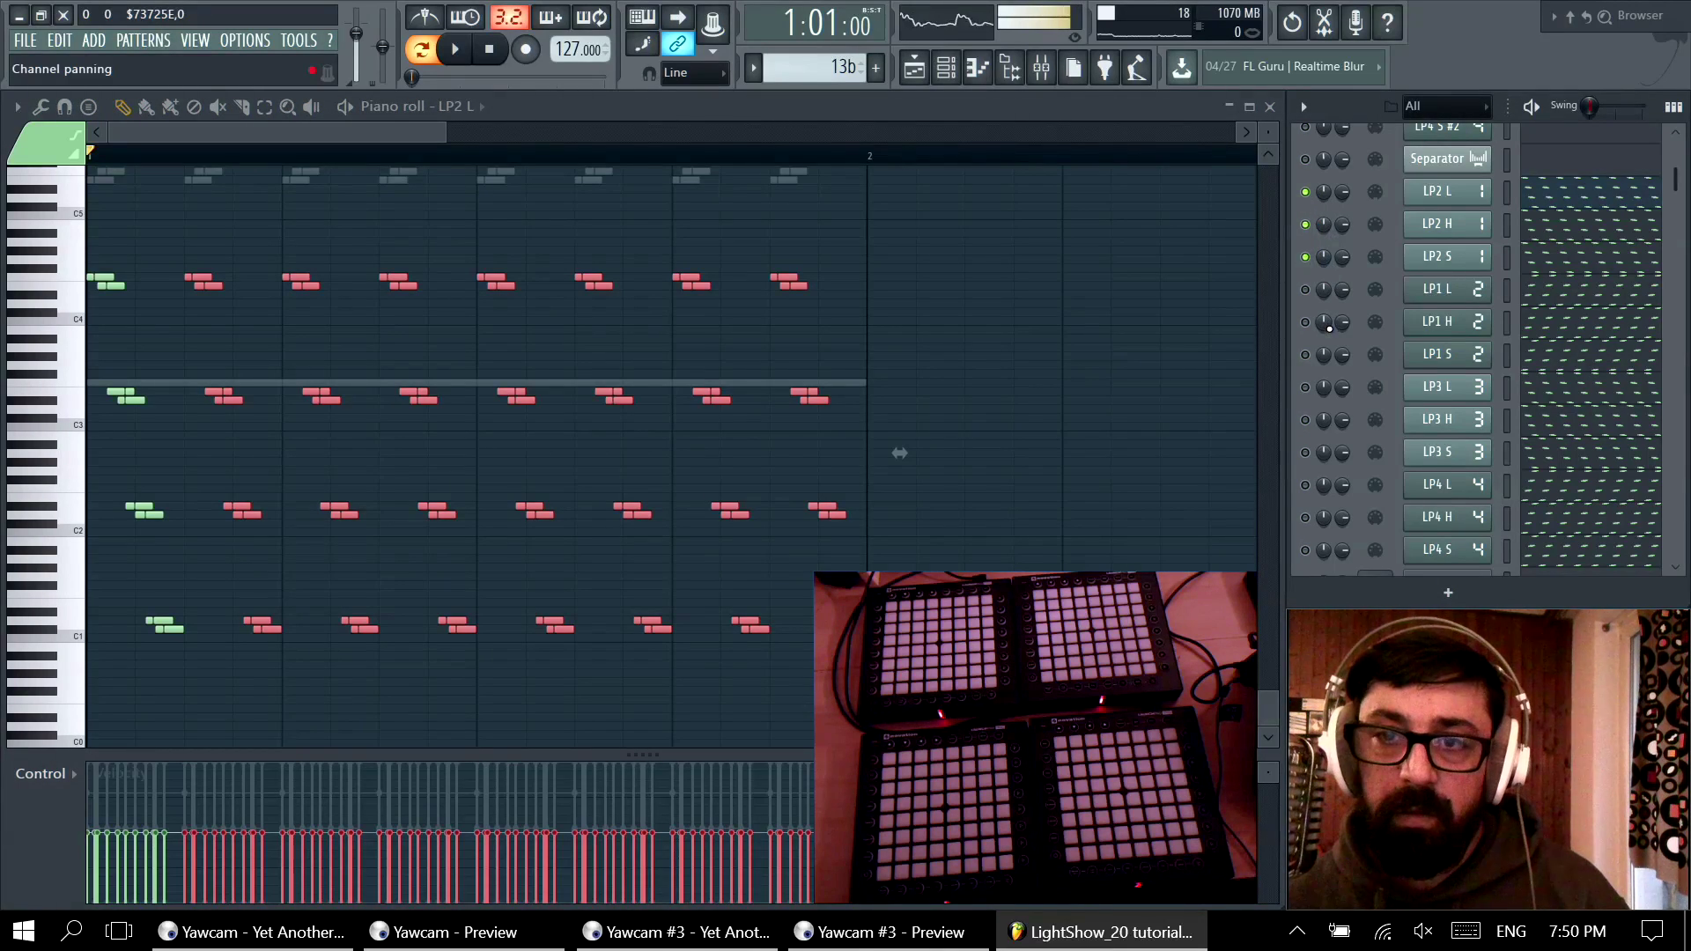
key(space)
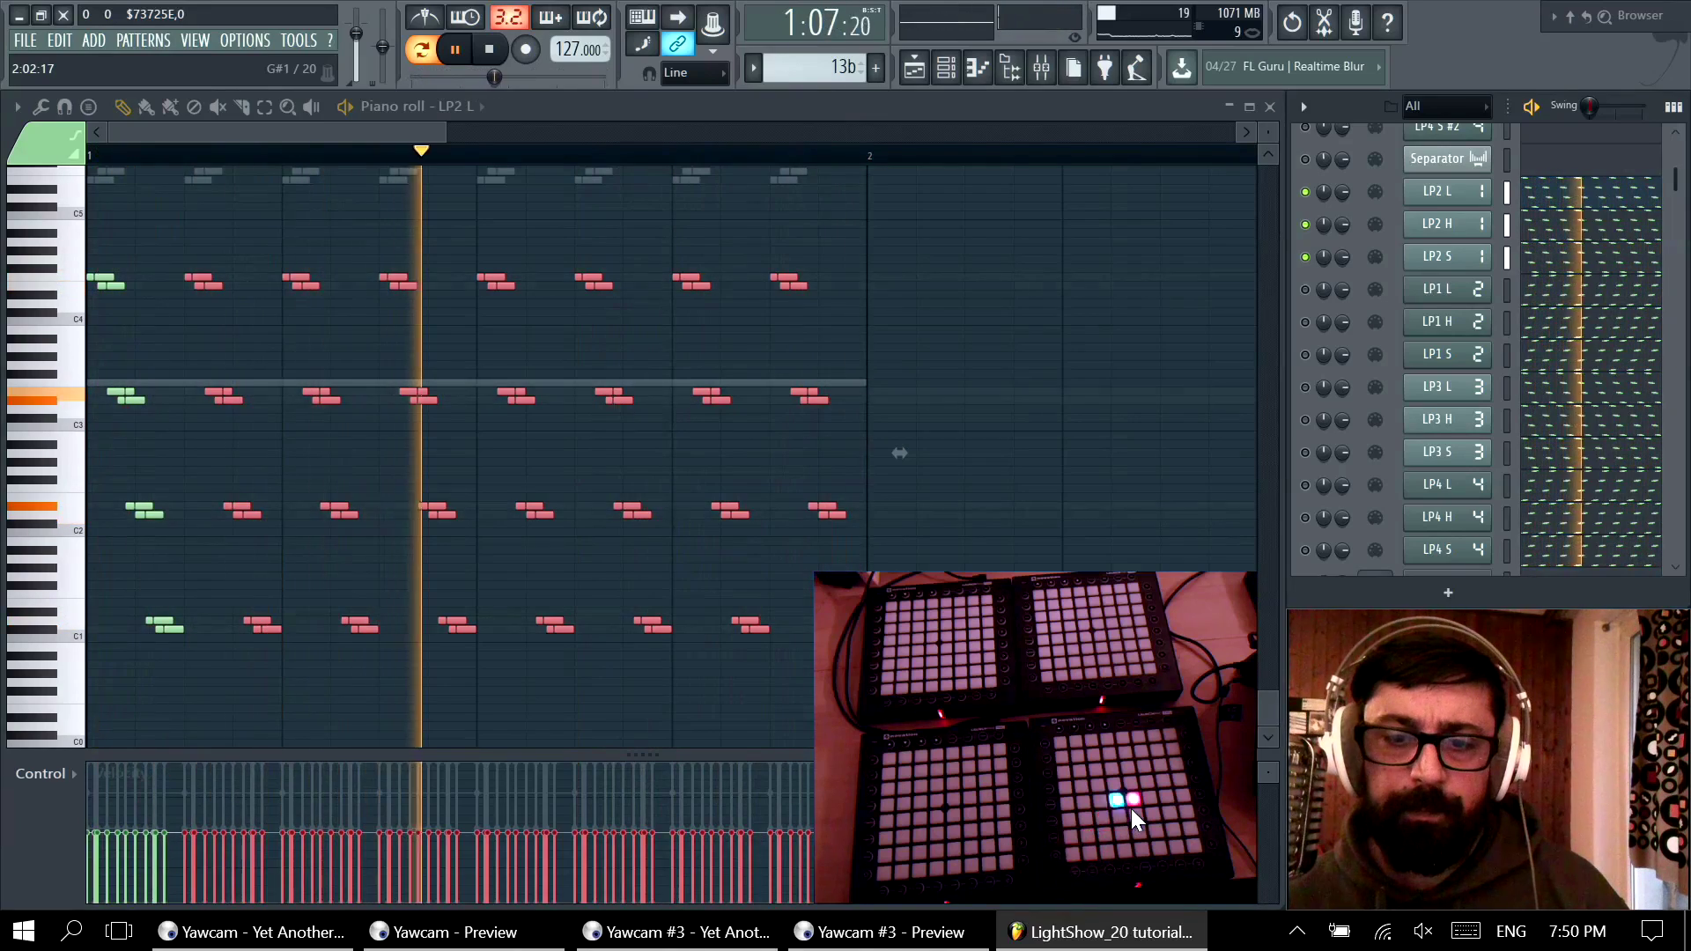
key(space)
Step: Delete every LP2 L note after the first repetition in pattern 13b and play back the shortened figure
drag(172, 236, 1056, 726)
drag(199, 215, 958, 564)
drag(182, 238, 1026, 747)
key(Delete)
key(space)
key(space)
key(space)
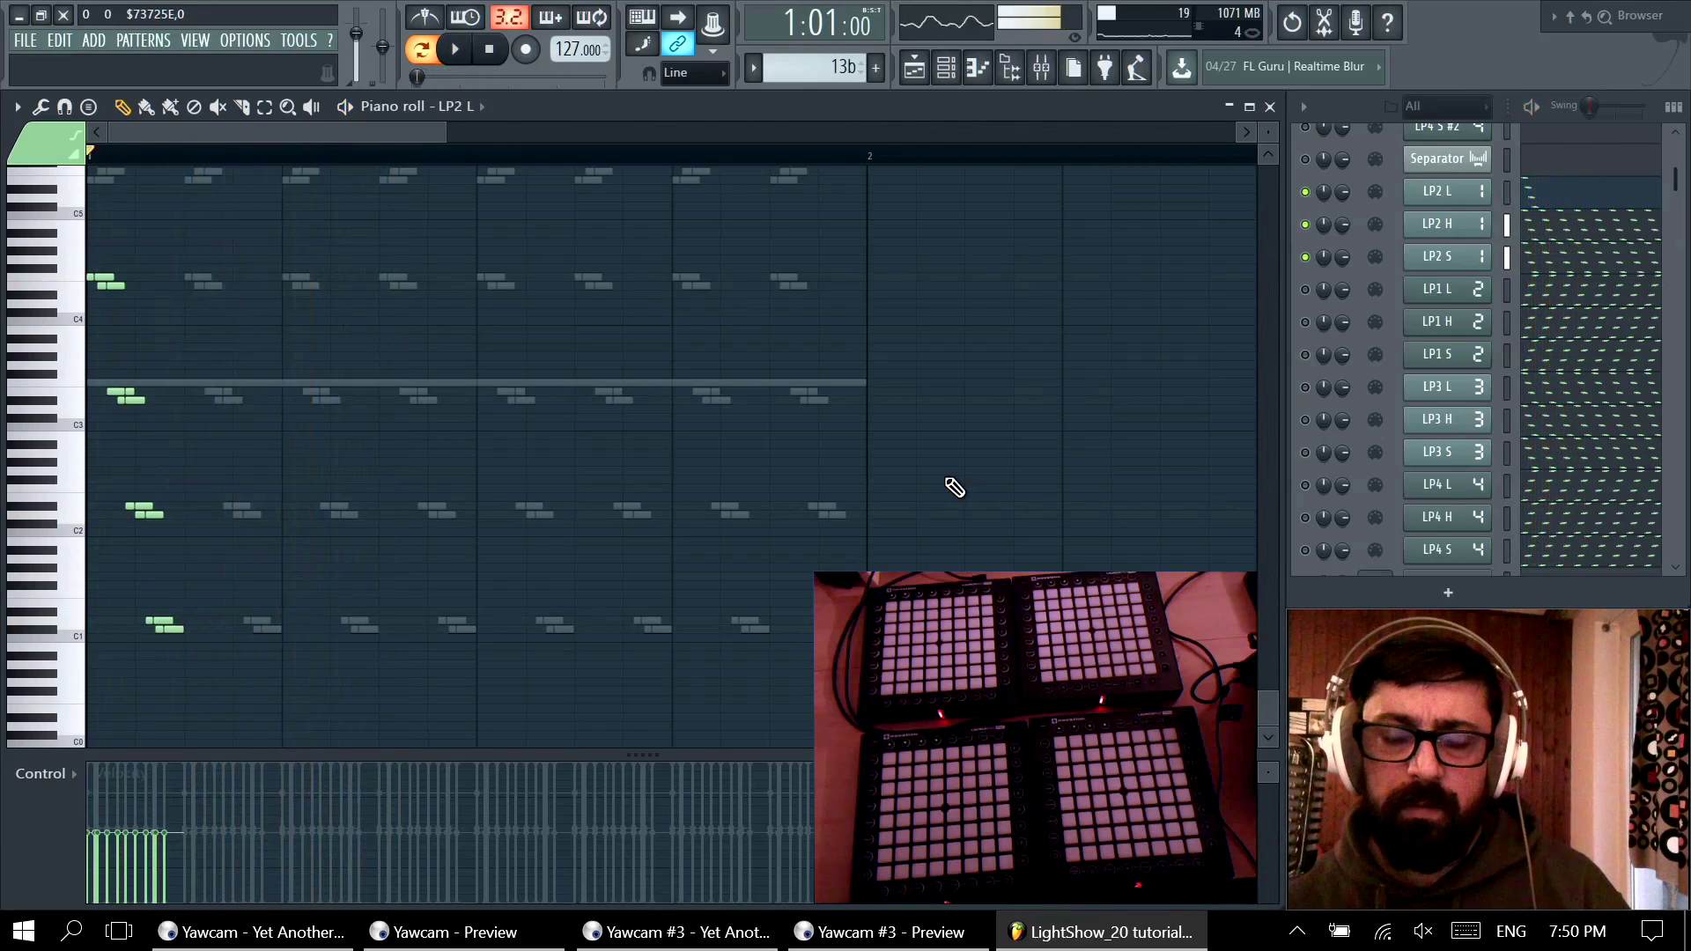
key(space)
Step: Delete the lower LP2 L notes of the first repetition, keeping only the uppermost group, and play the pattern repeatedly
scroll(234, 649, up, 3)
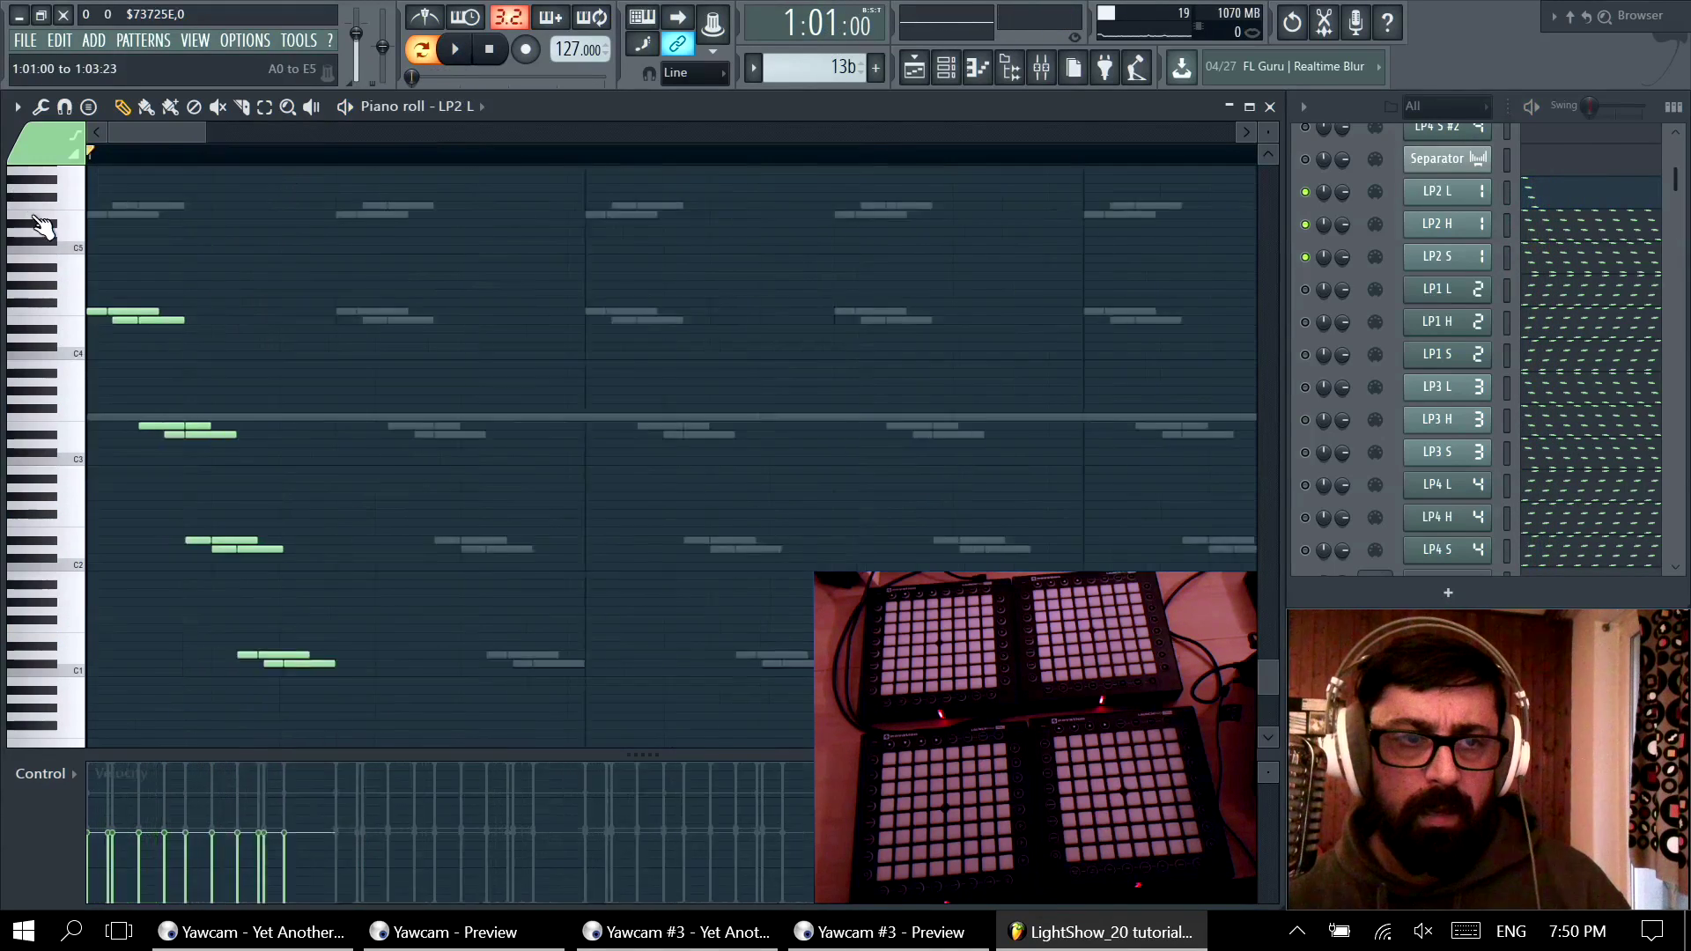
drag(129, 379, 487, 747)
key(Delete)
key(space)
key(space)
key(space)
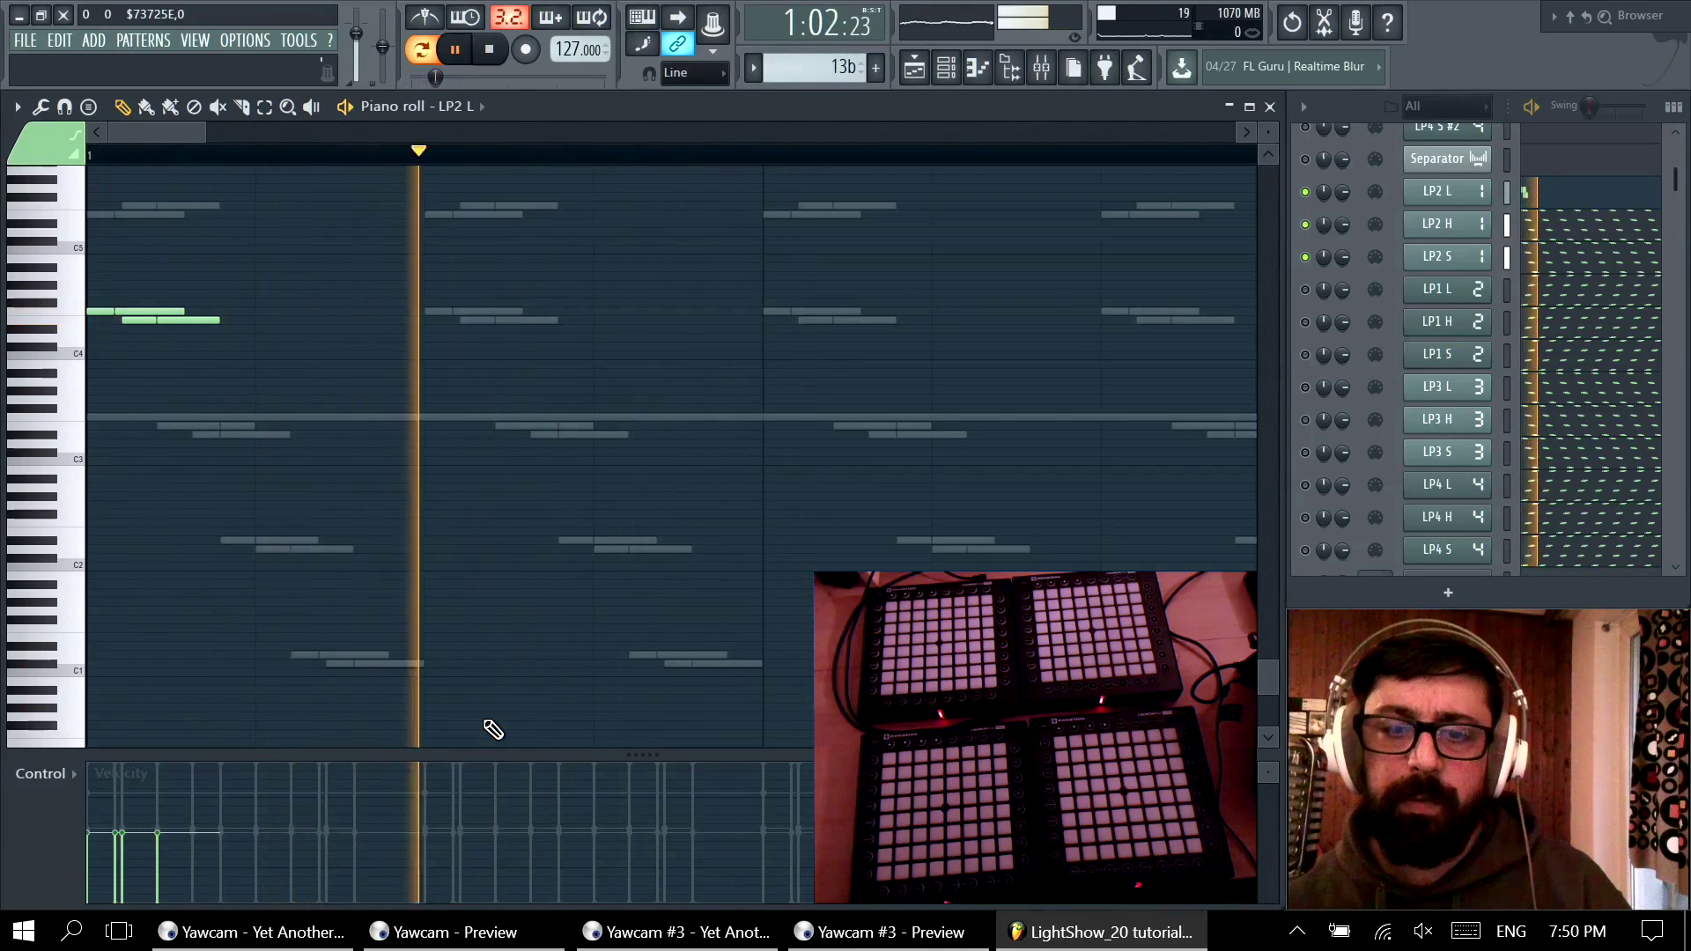
key(space)
key(space)
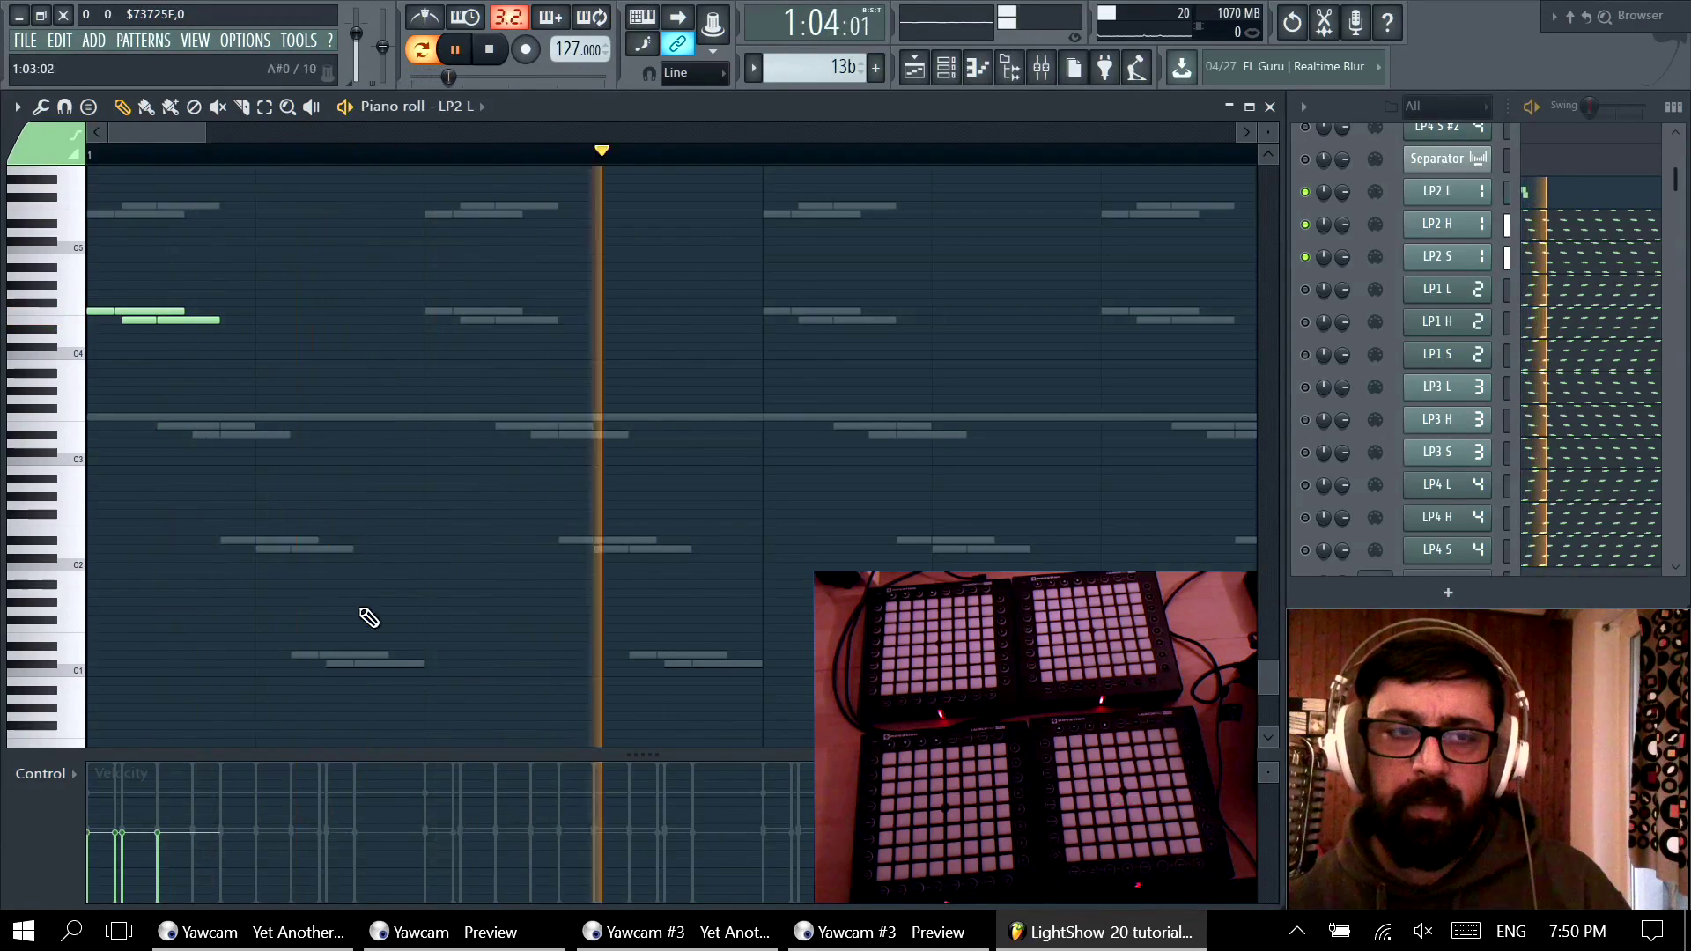
Step: Stop playback and undo the recent note deletions to restore the three lower note groups of LP2 L's first sequence
key(space)
drag(283, 265, 4, 394)
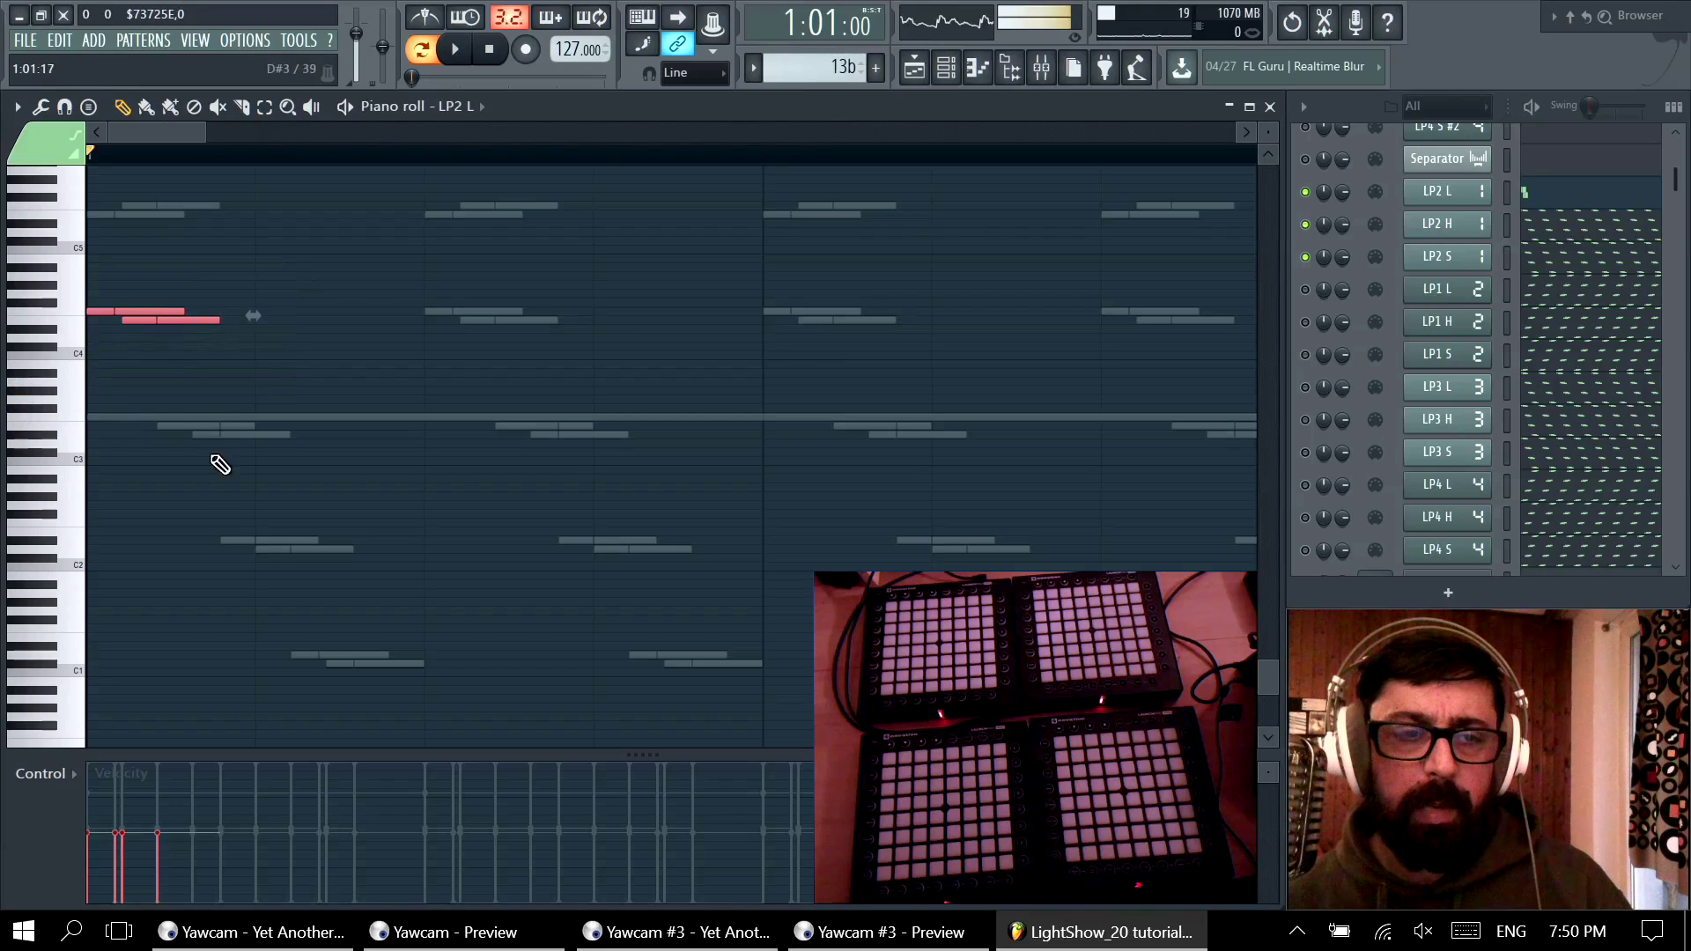
key(ctrl+z)
key(ctrl+z)
key(ctrl+z)
key(ctrl+z)
key(ctrl+z)
key(ctrl+z)
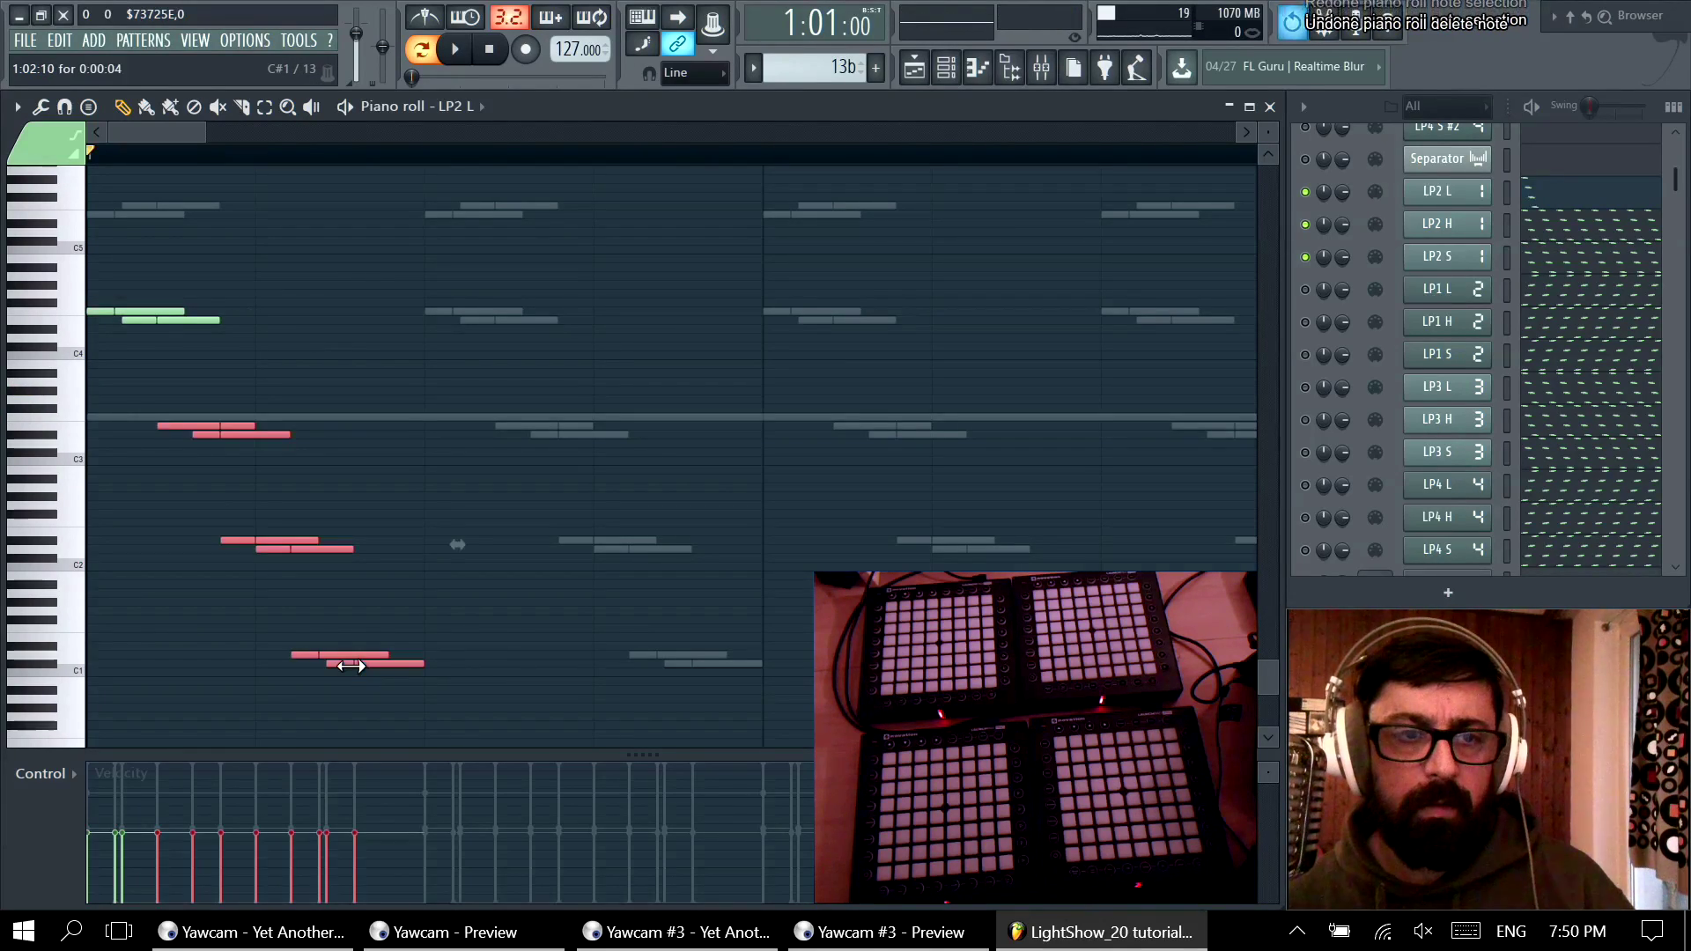
scroll(484, 563, down, 1)
key(ctrl+z)
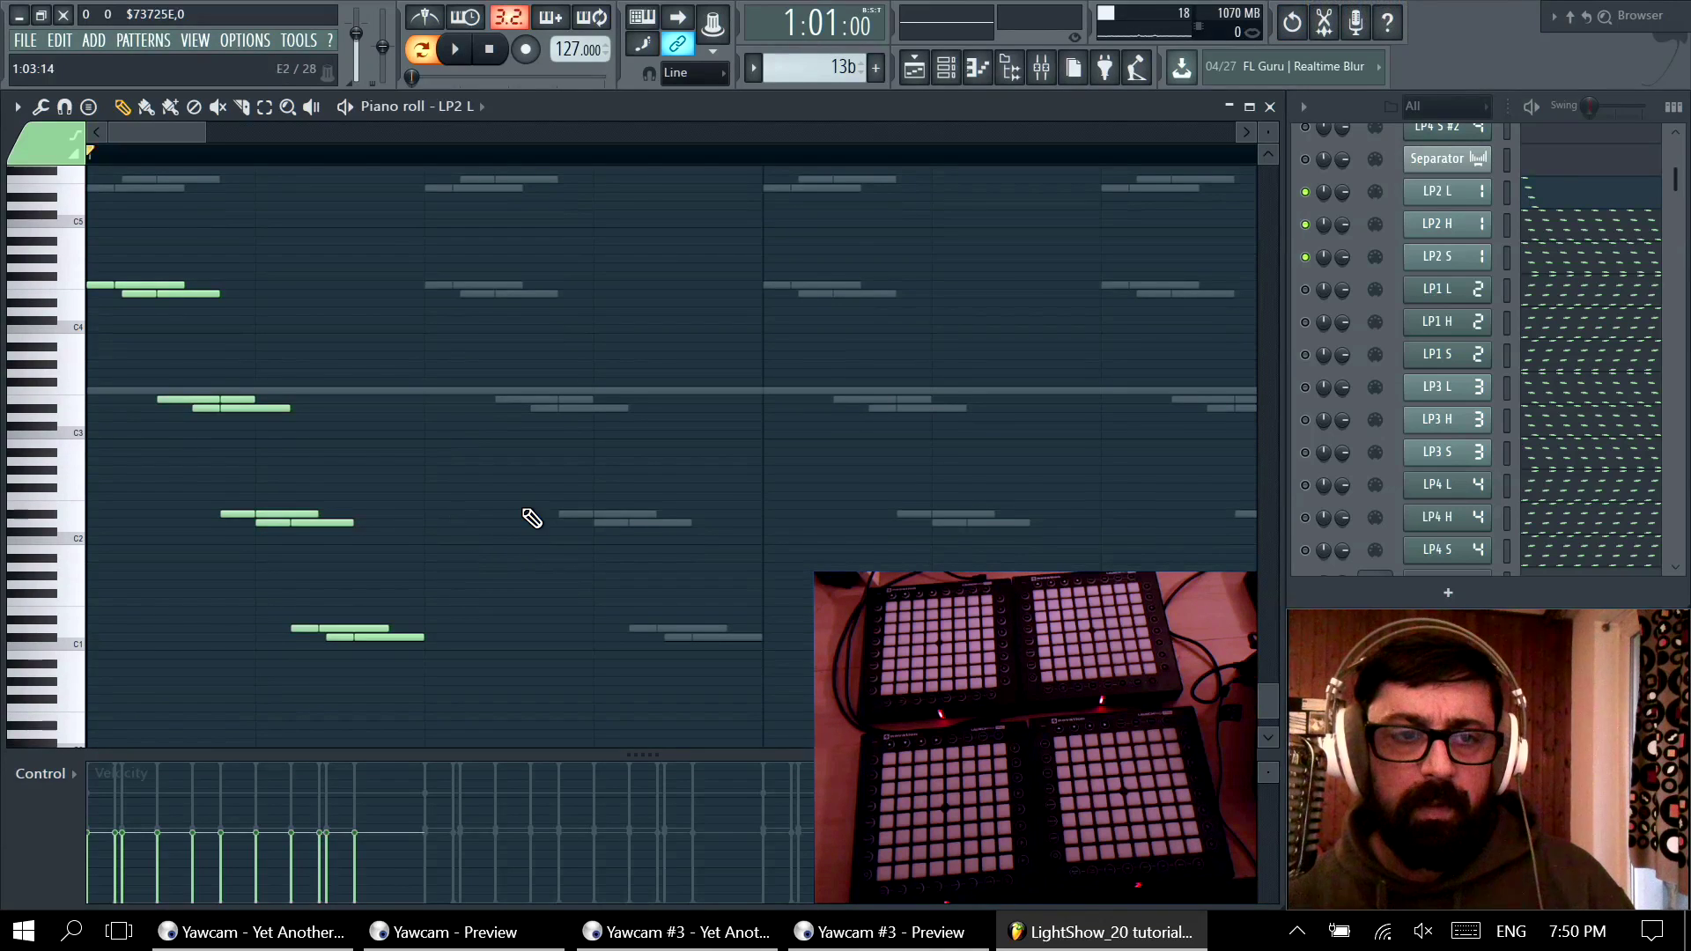
Step: Play the restored sequence briefly, and undo the earlier deletion to bring back LP2 L's repeated note groups across bar 1
key(space)
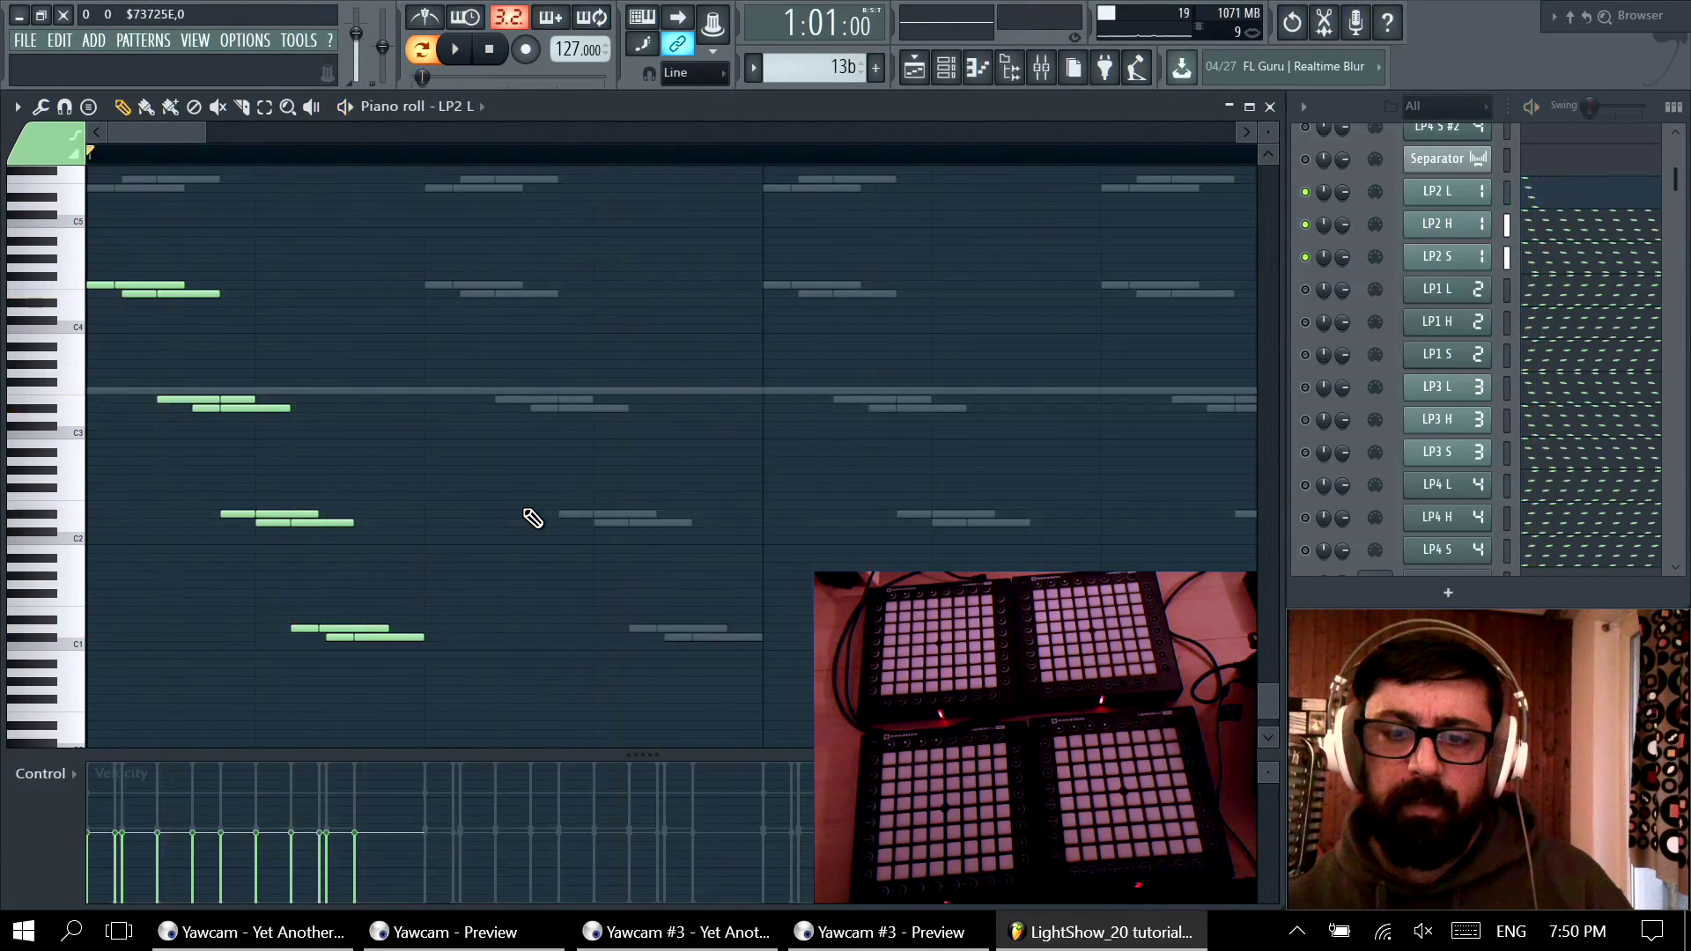
key(space)
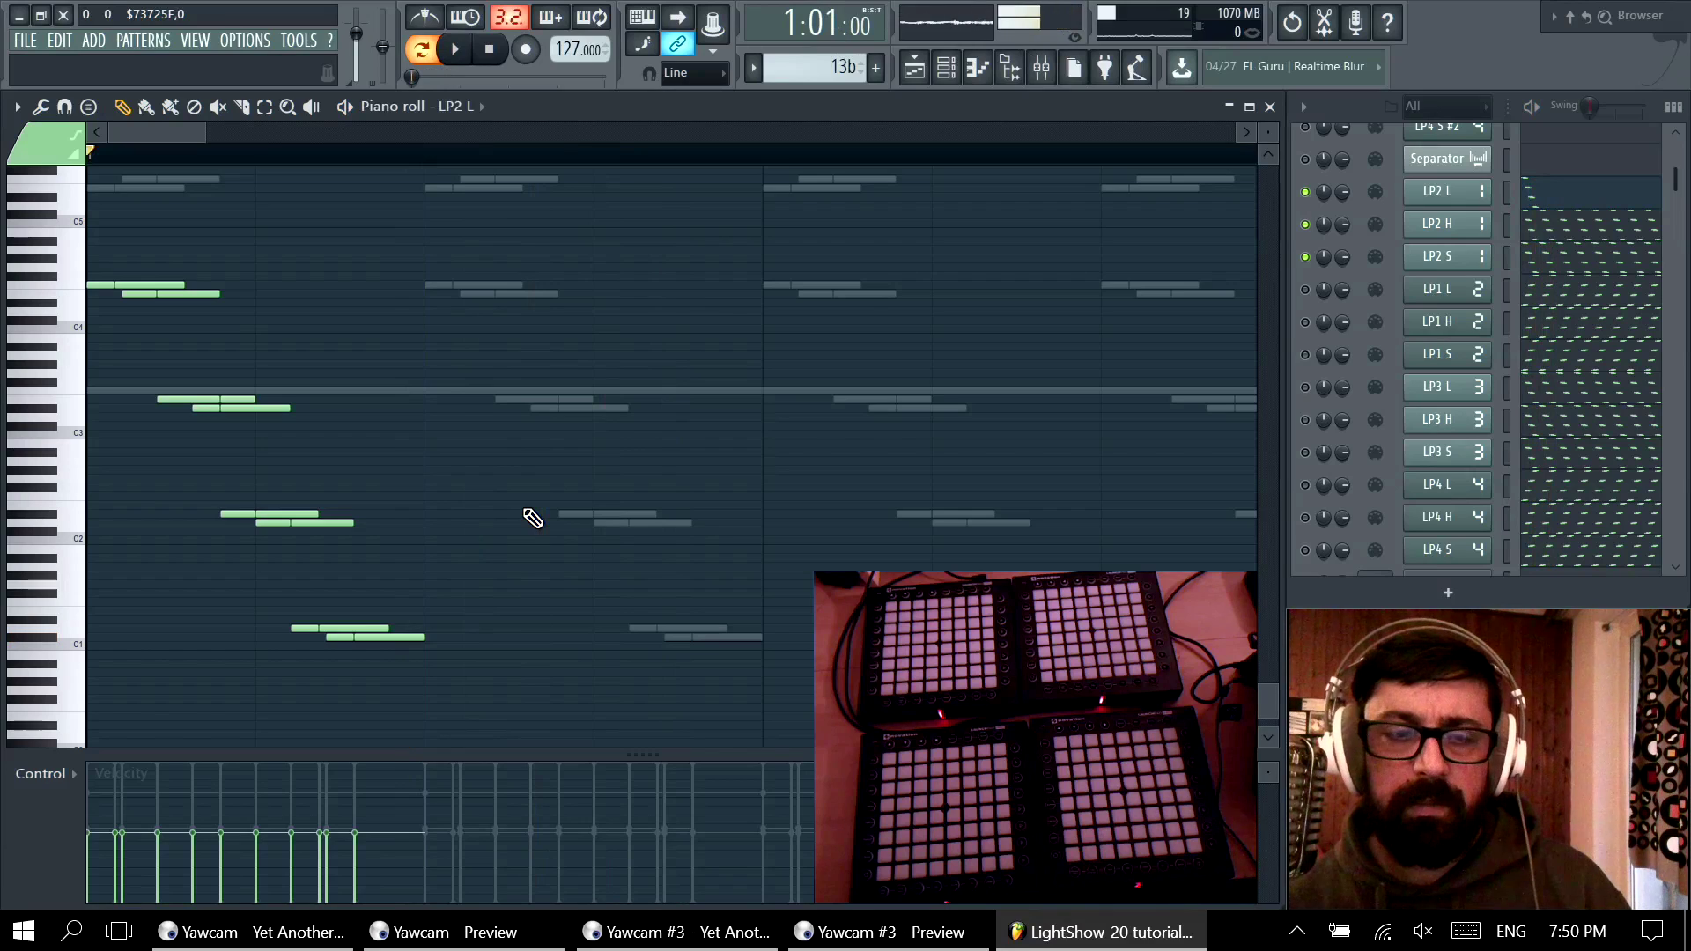
key(ctrl+z)
scroll(526, 532, down, 3)
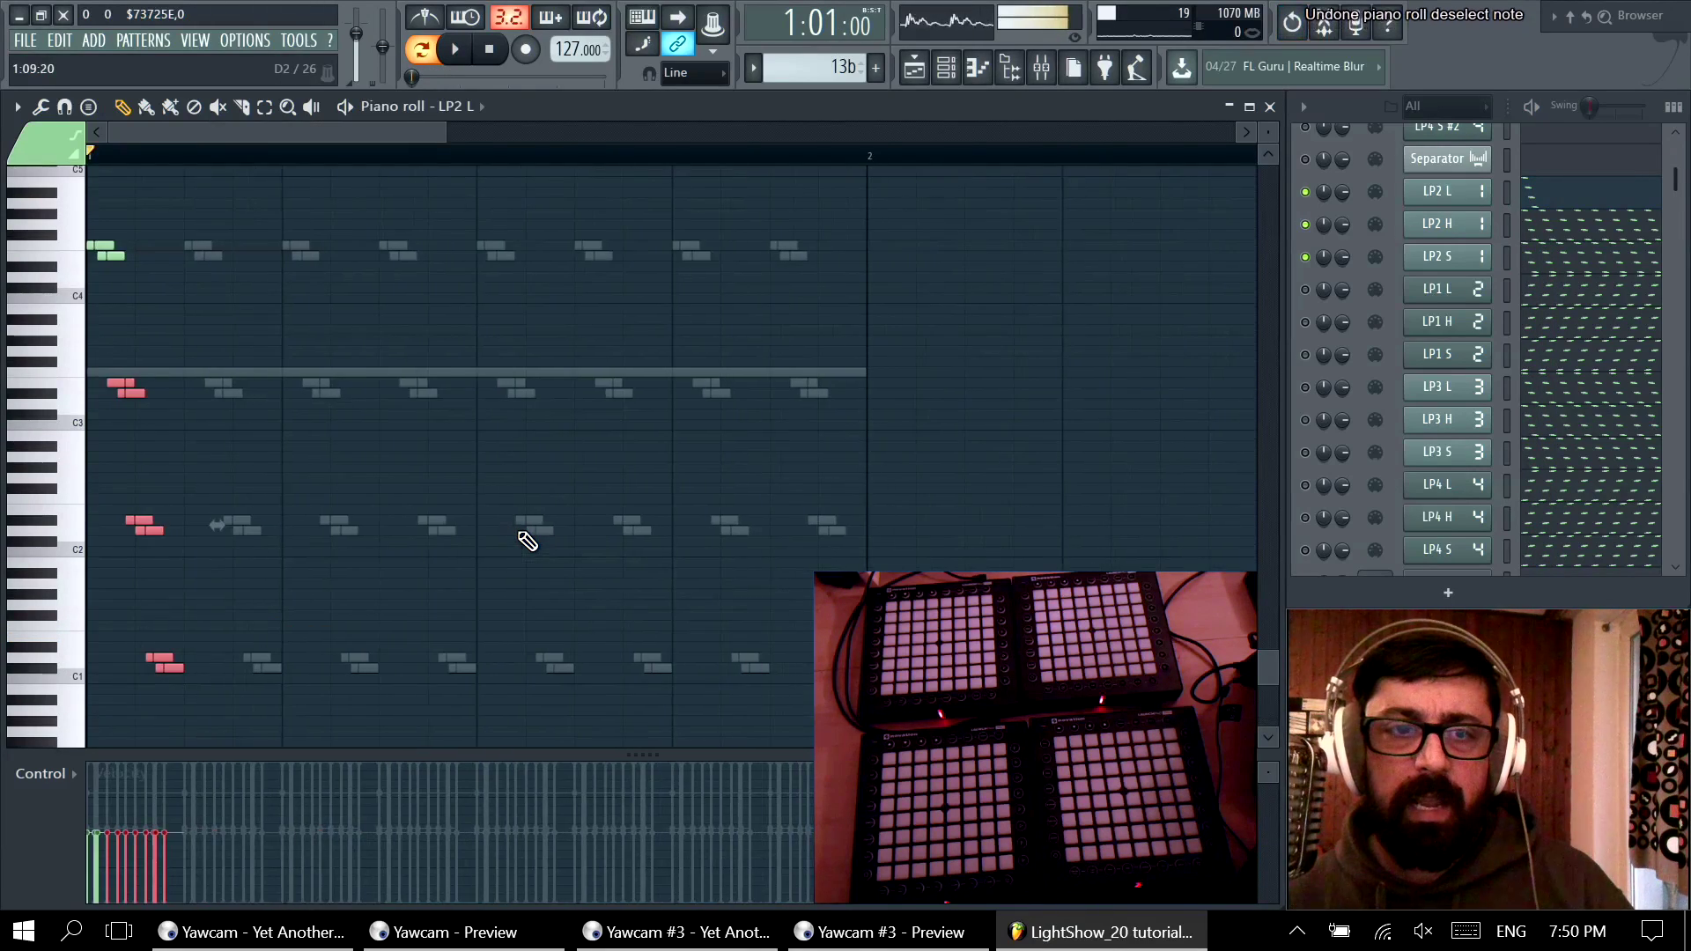
key(ctrl+z)
key(ctrl+z)
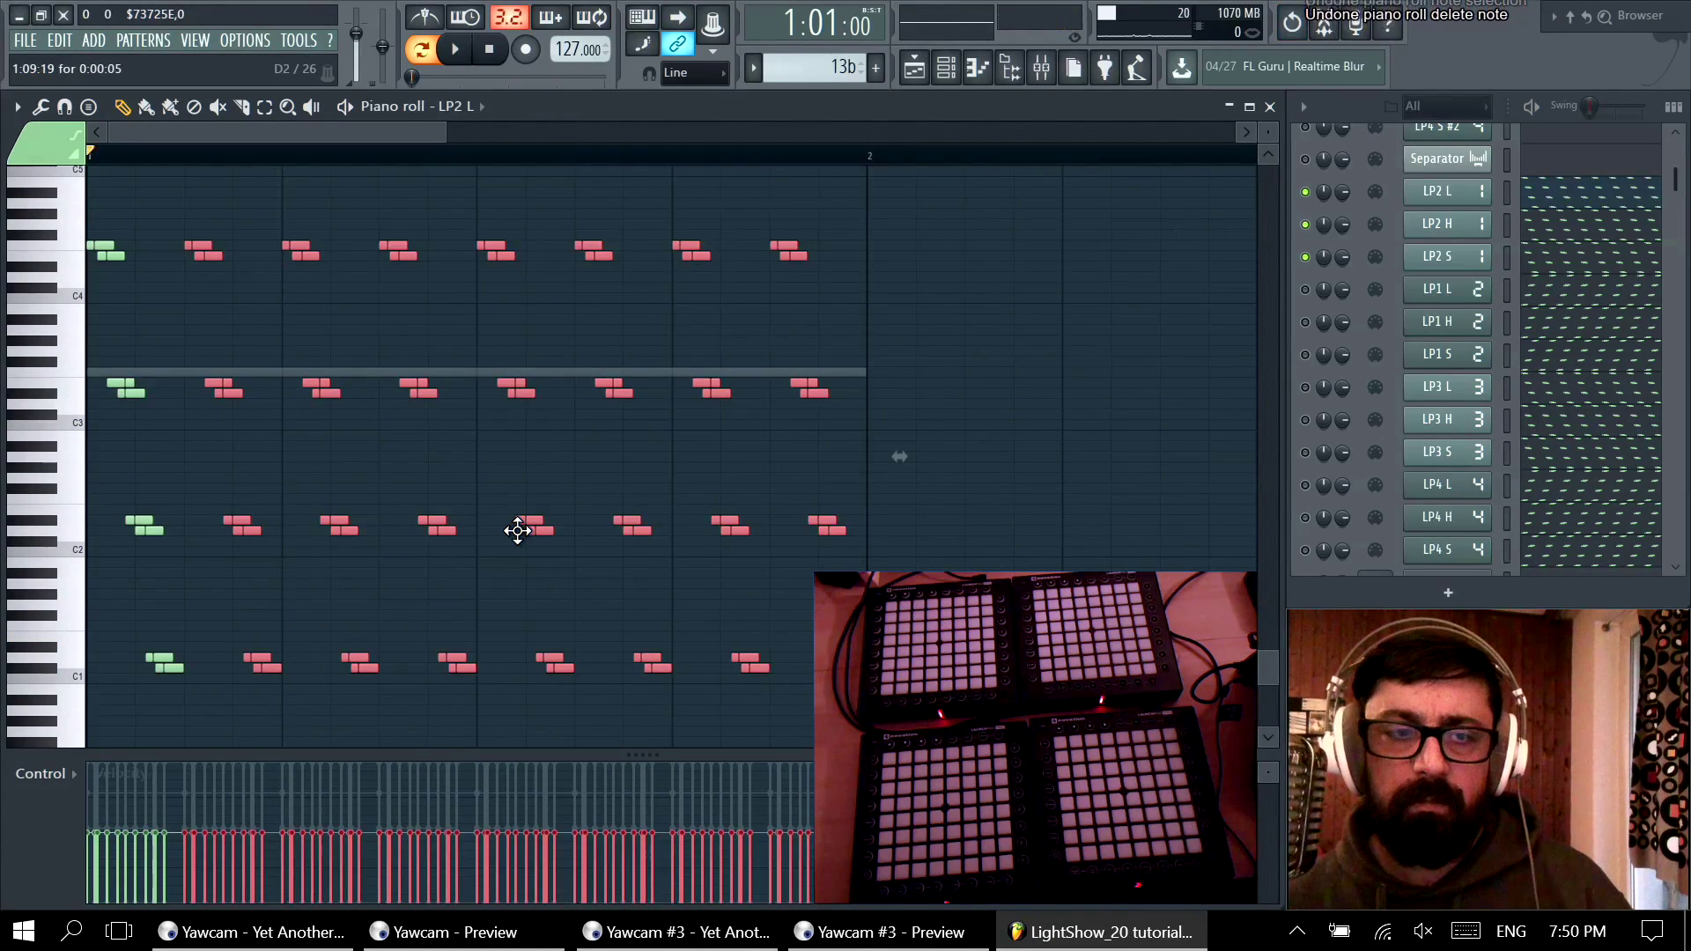
Step: Play the full LP2 L pattern through bar 1, clear the note selection and stop playback
key(space)
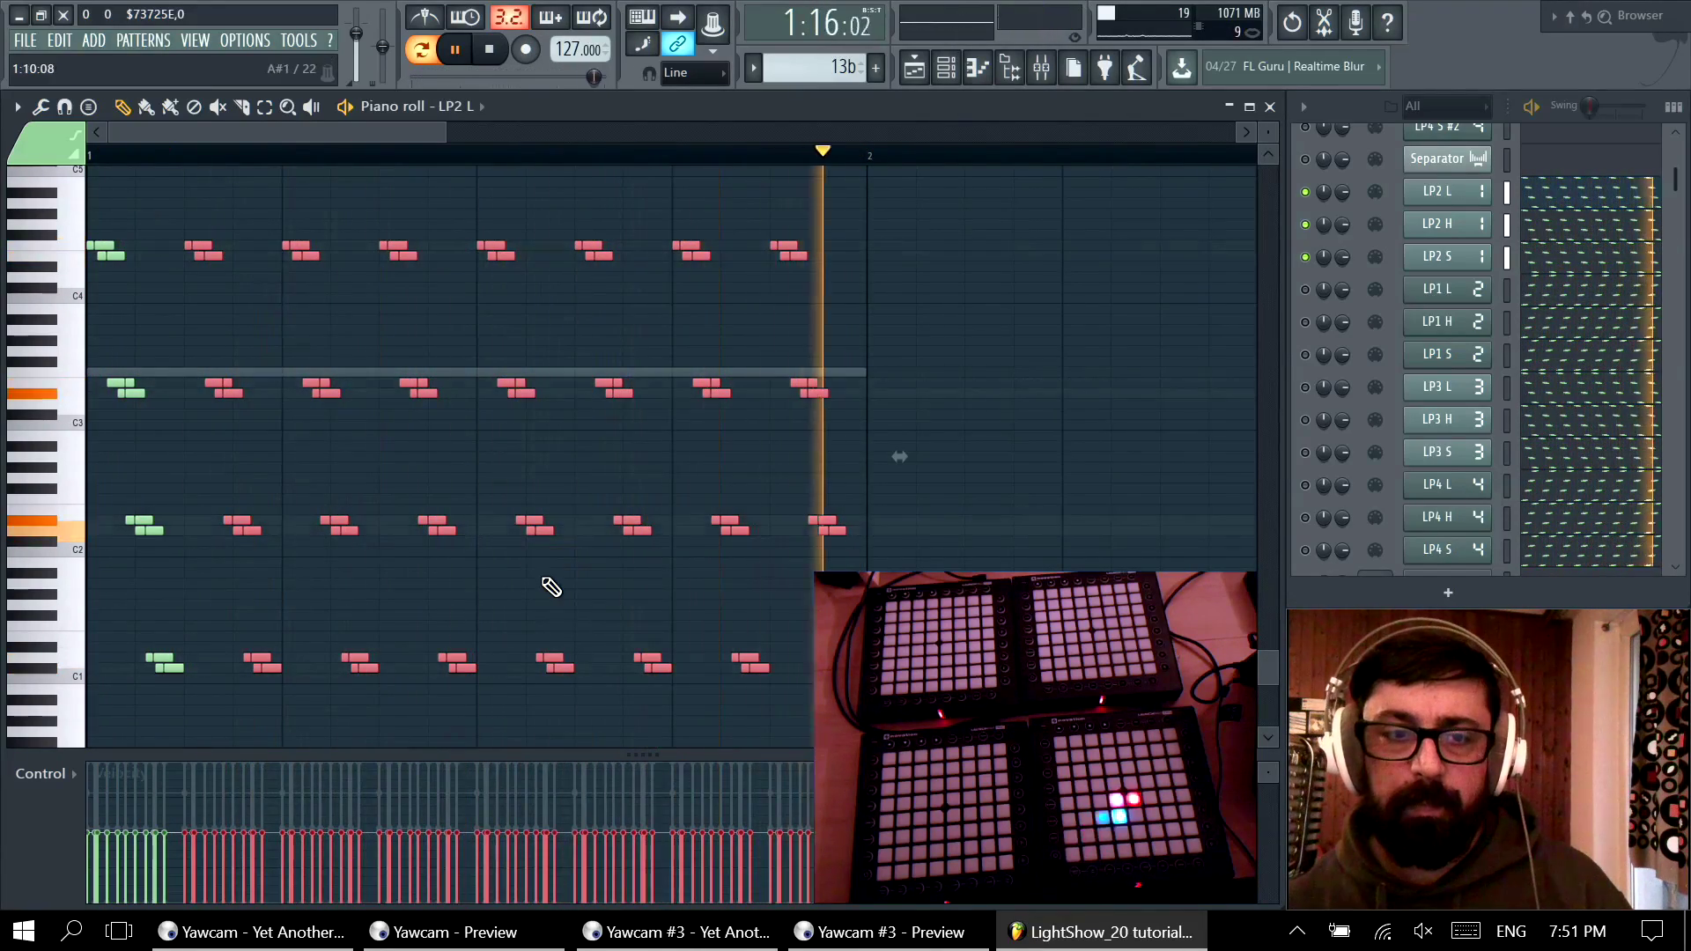
key(ctrl+d)
key(space)
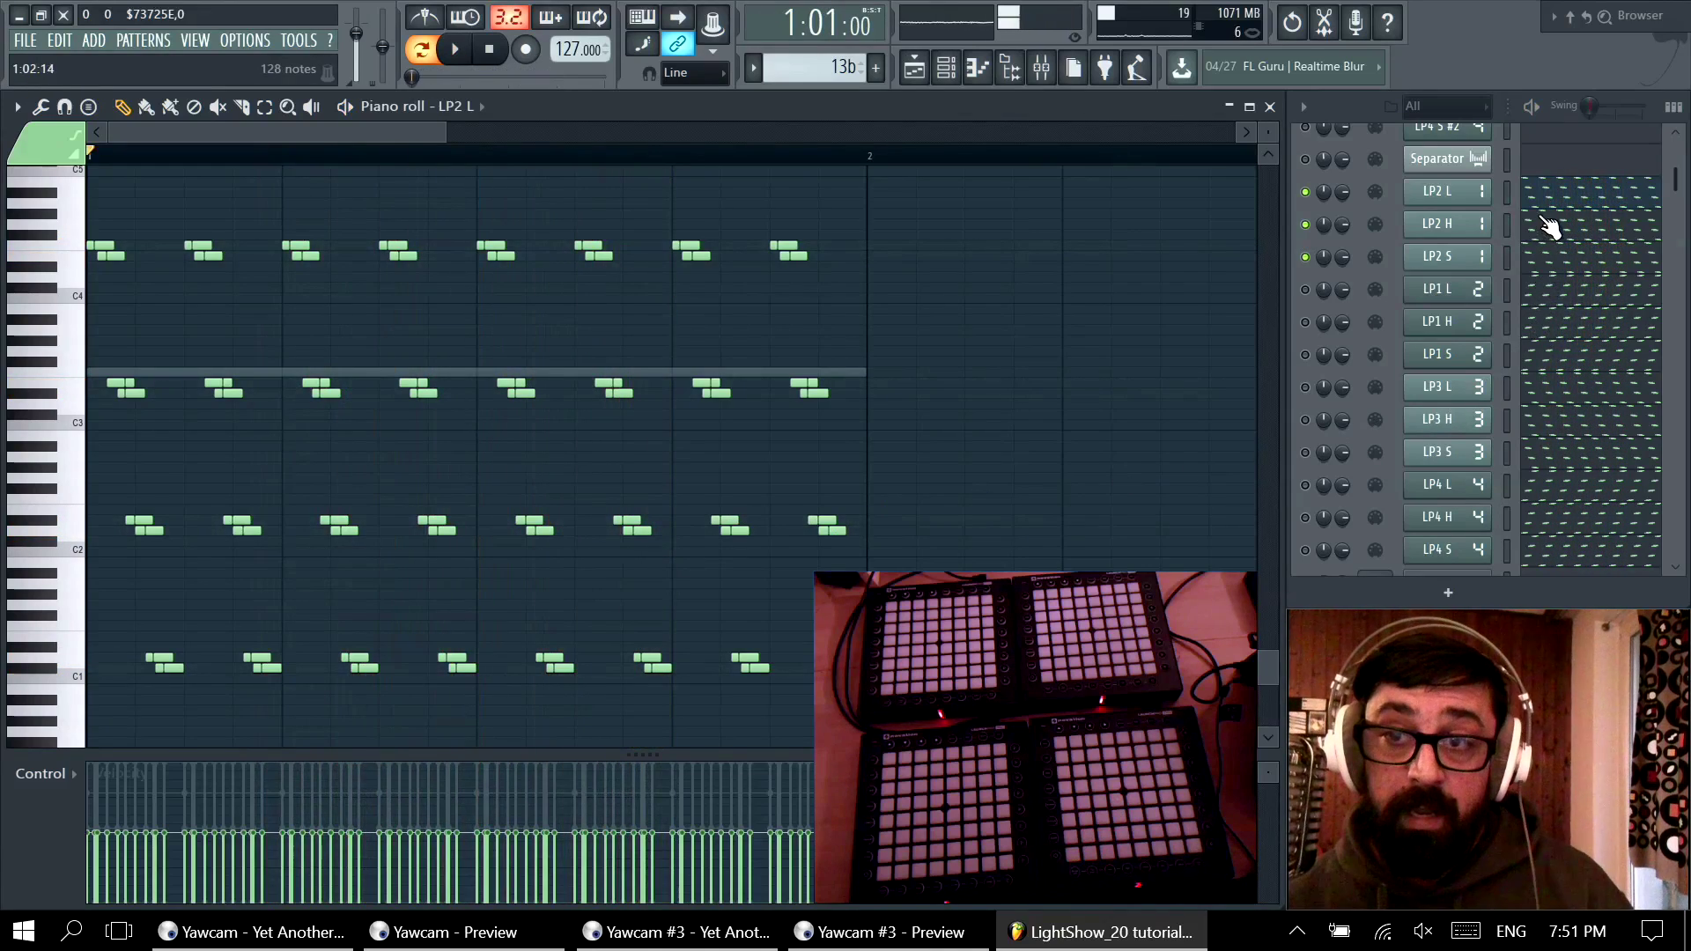
Step: Review the LP2 L notes and velocities, switch the piano roll to LP2 H and play its pattern briefly
click(1543, 201)
click(1543, 201)
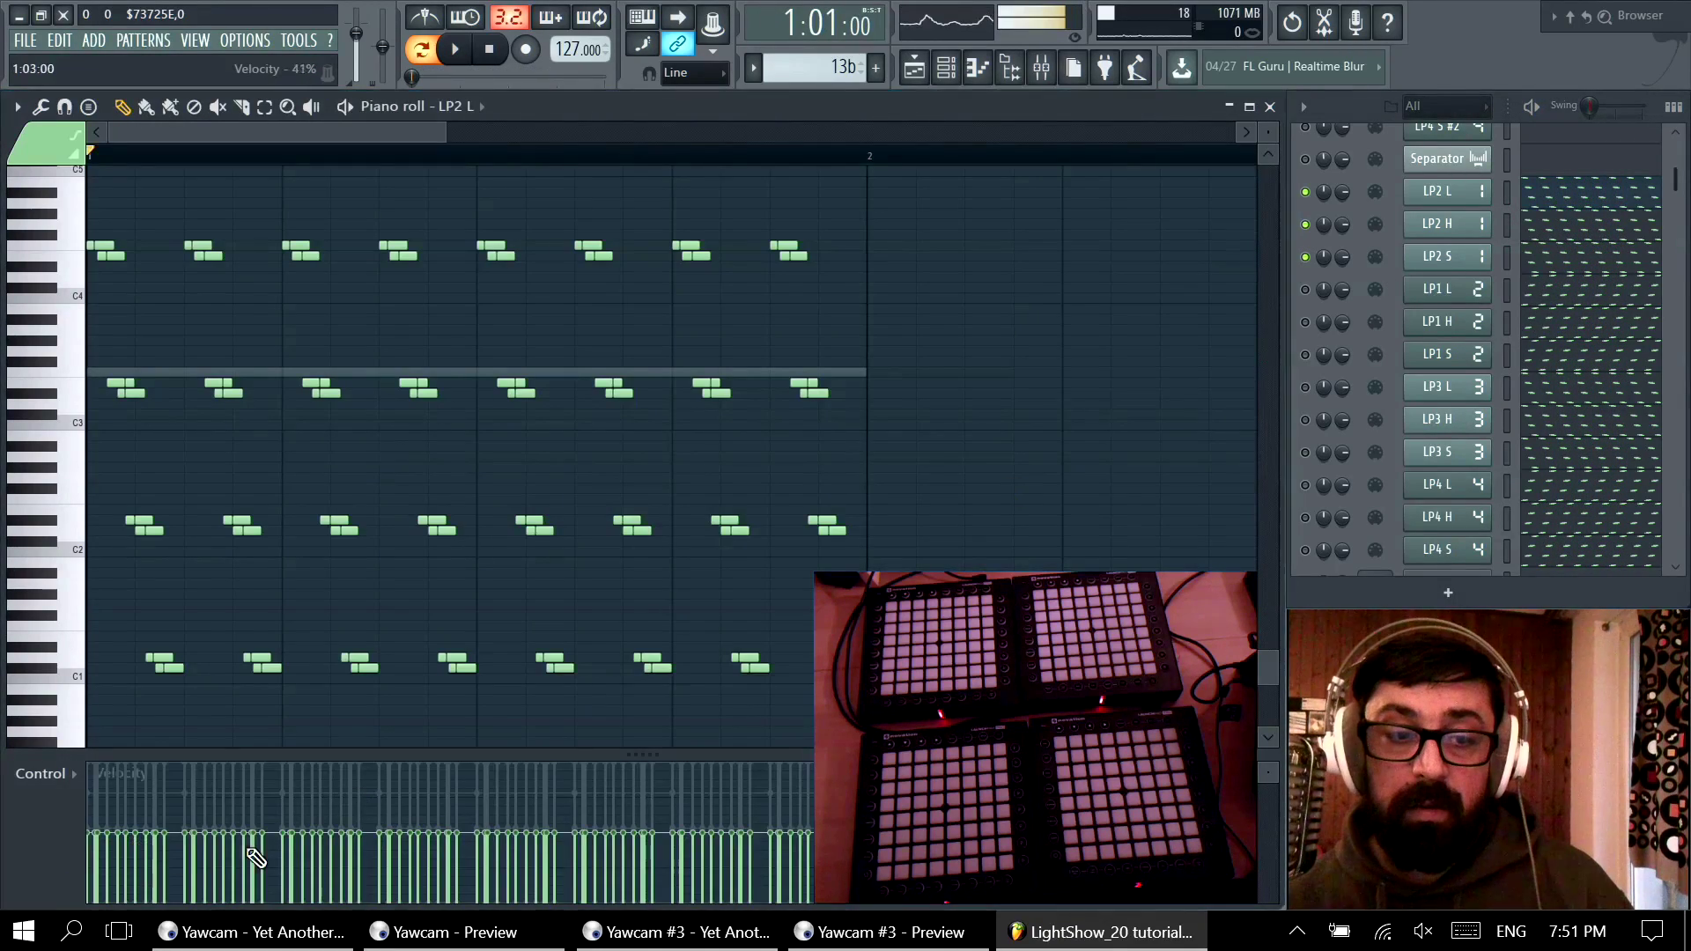
click(1552, 233)
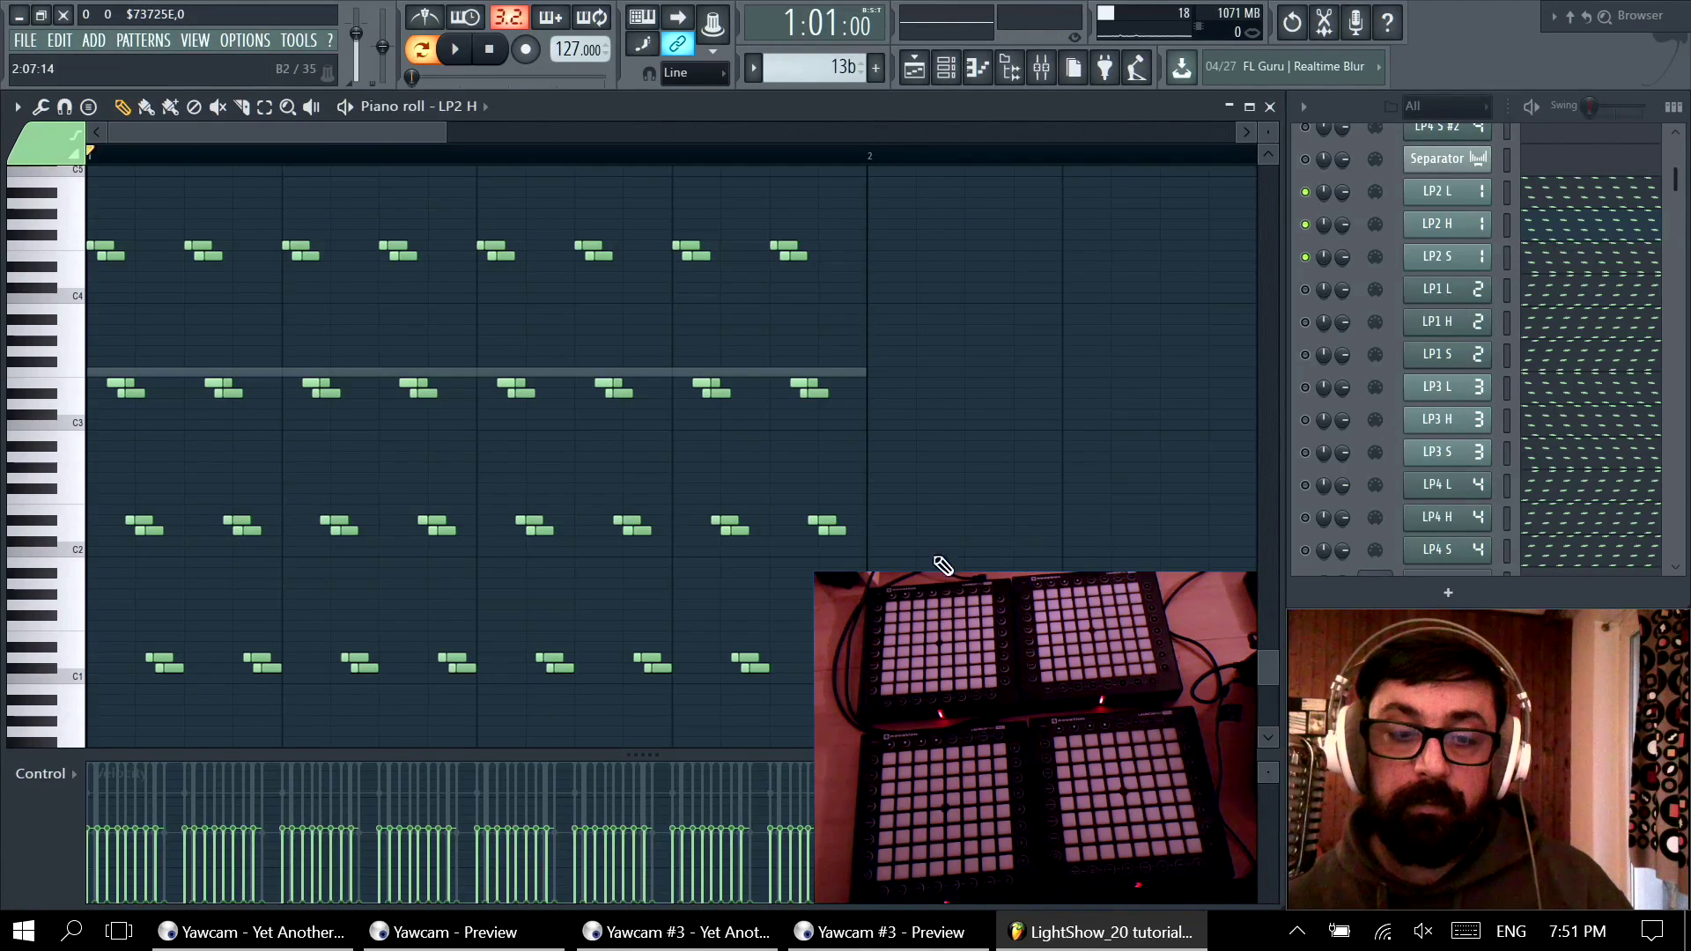
scroll(651, 576, down, 2)
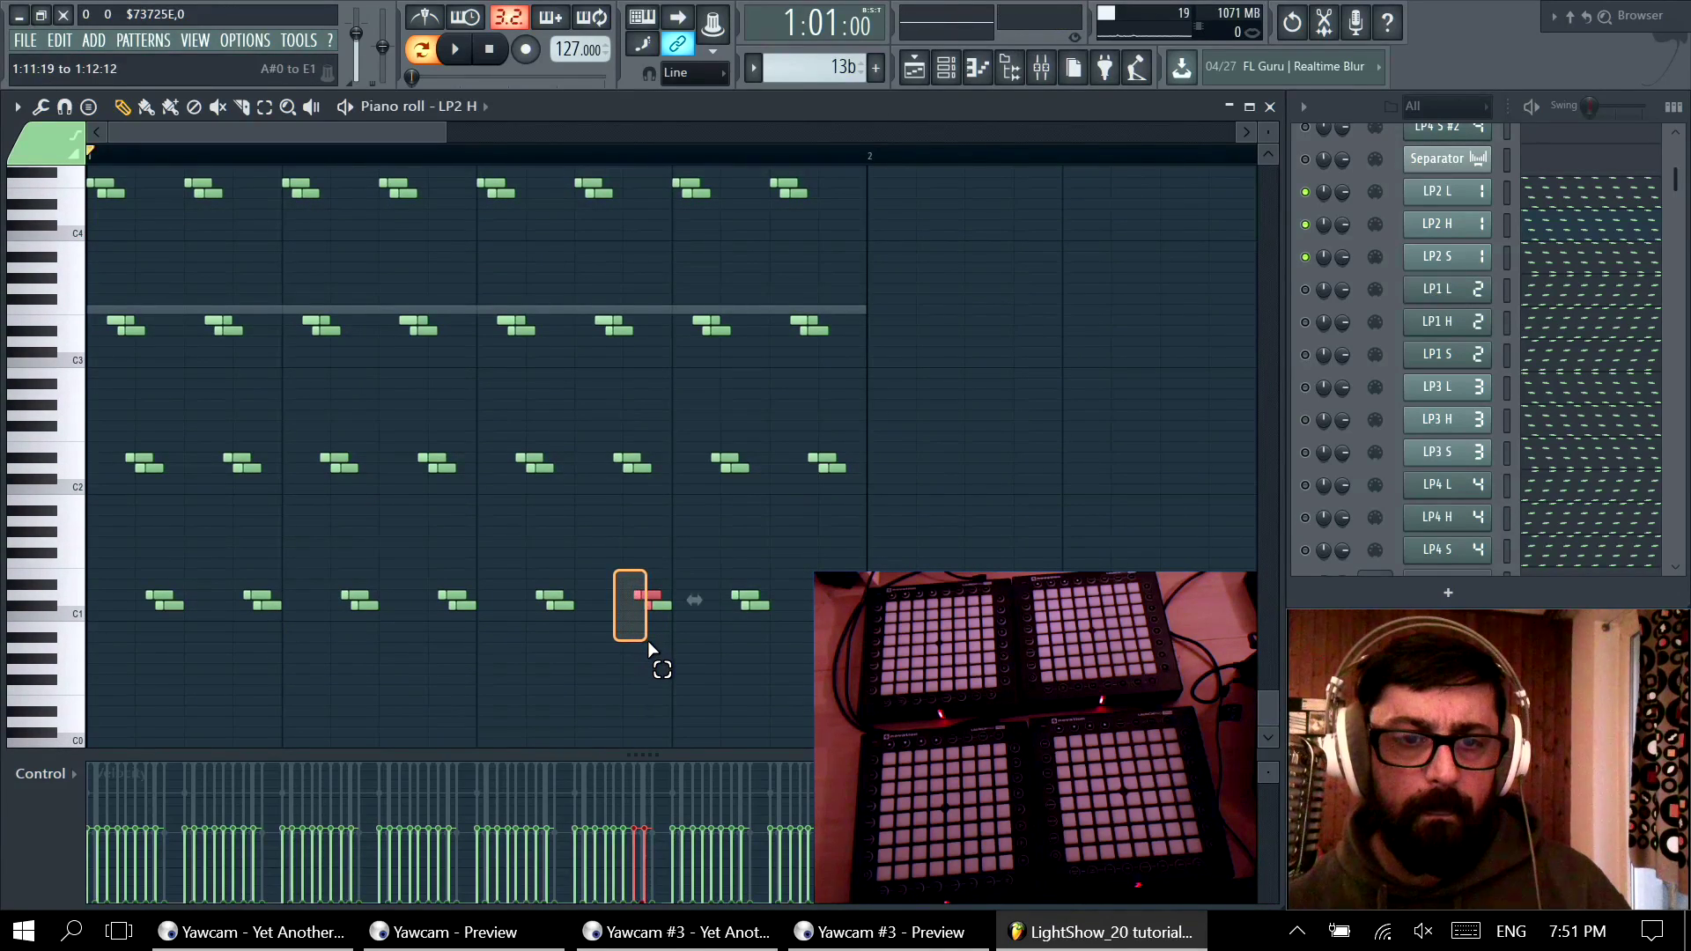
key(space)
key(space)
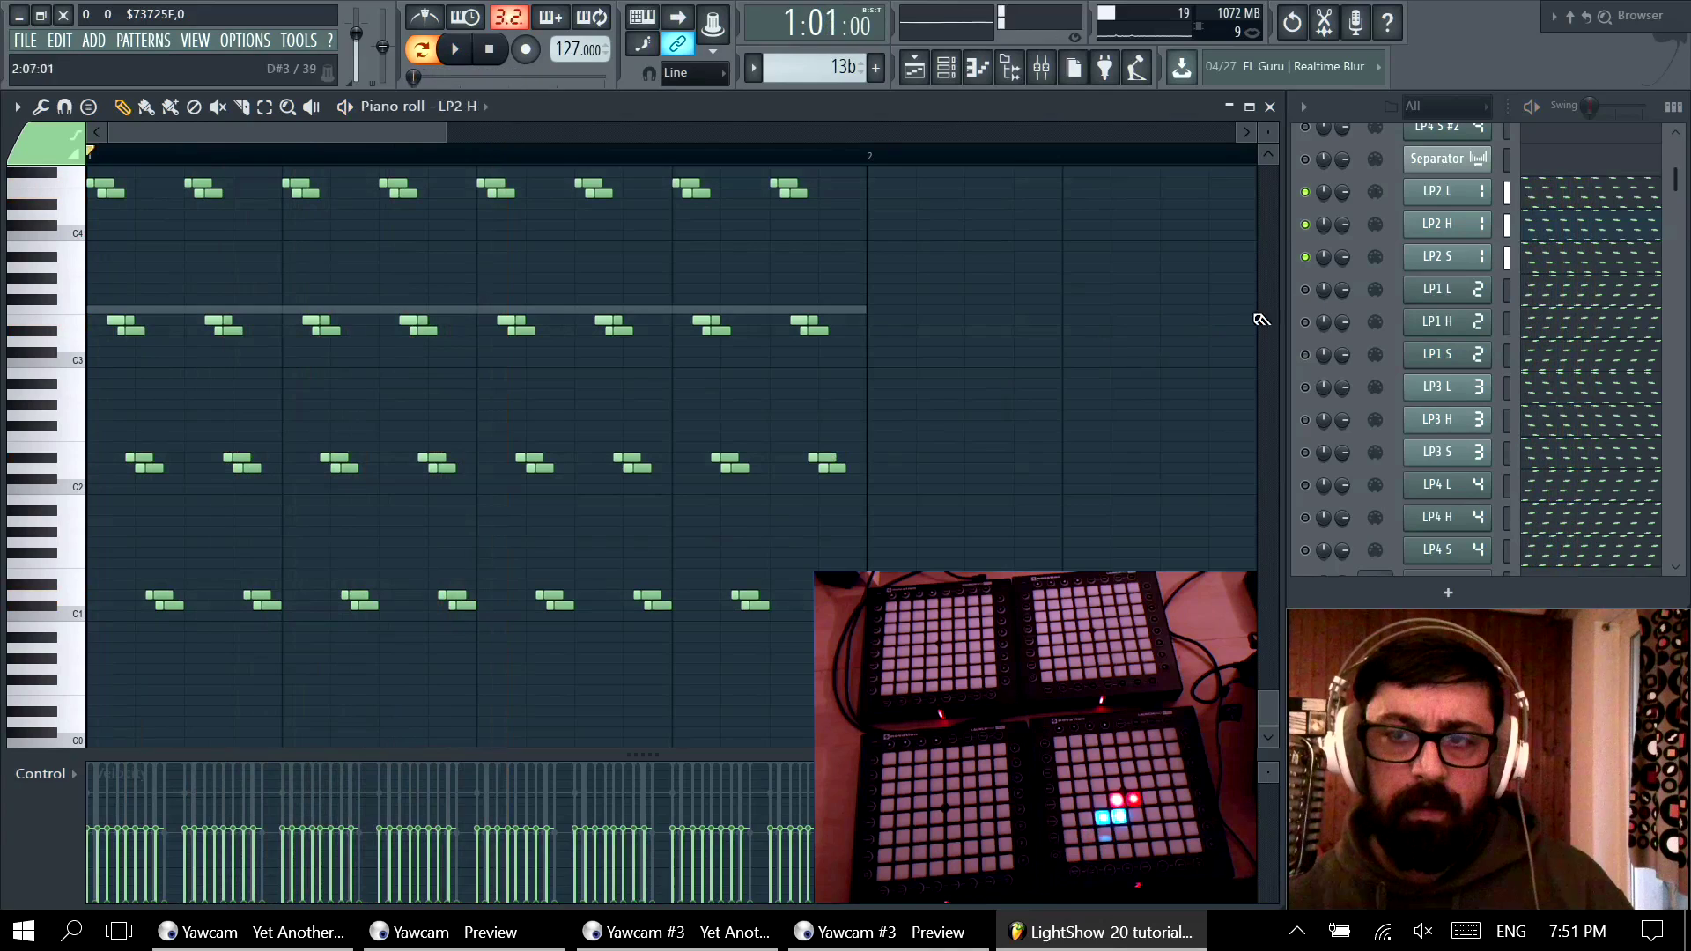
Step: Compare the notes and velocities of LP2 S and LP2 L, return to LP2 H and play the pattern
click(1577, 260)
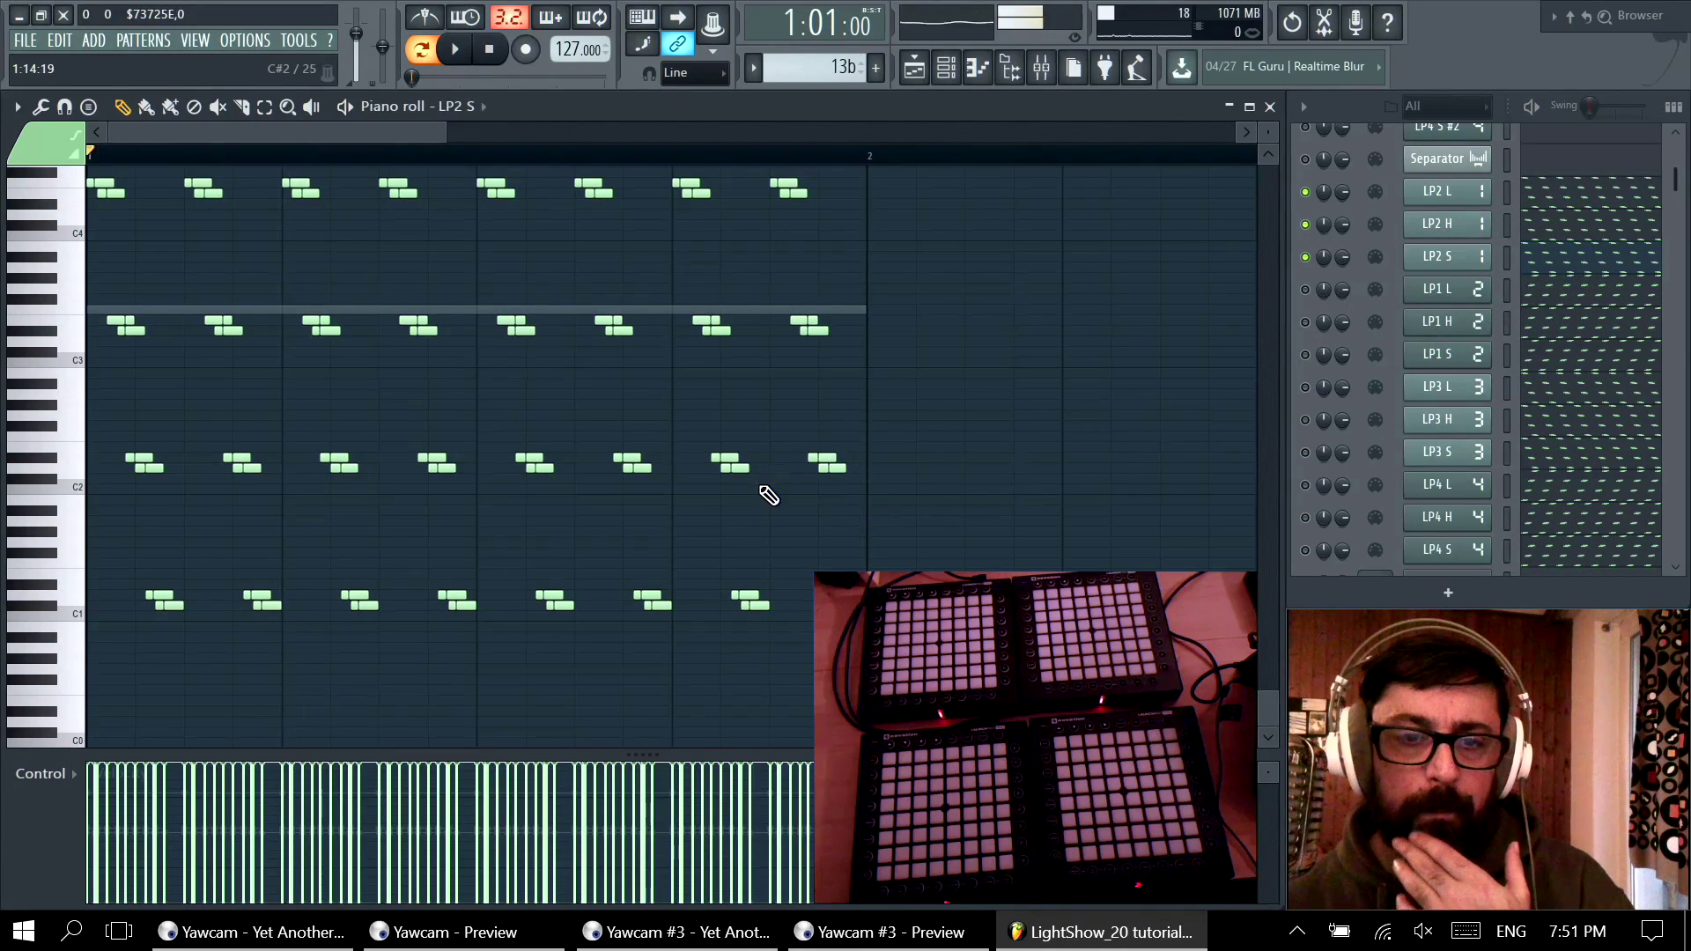
scroll(757, 546, up, 1)
scroll(757, 546, down, 1)
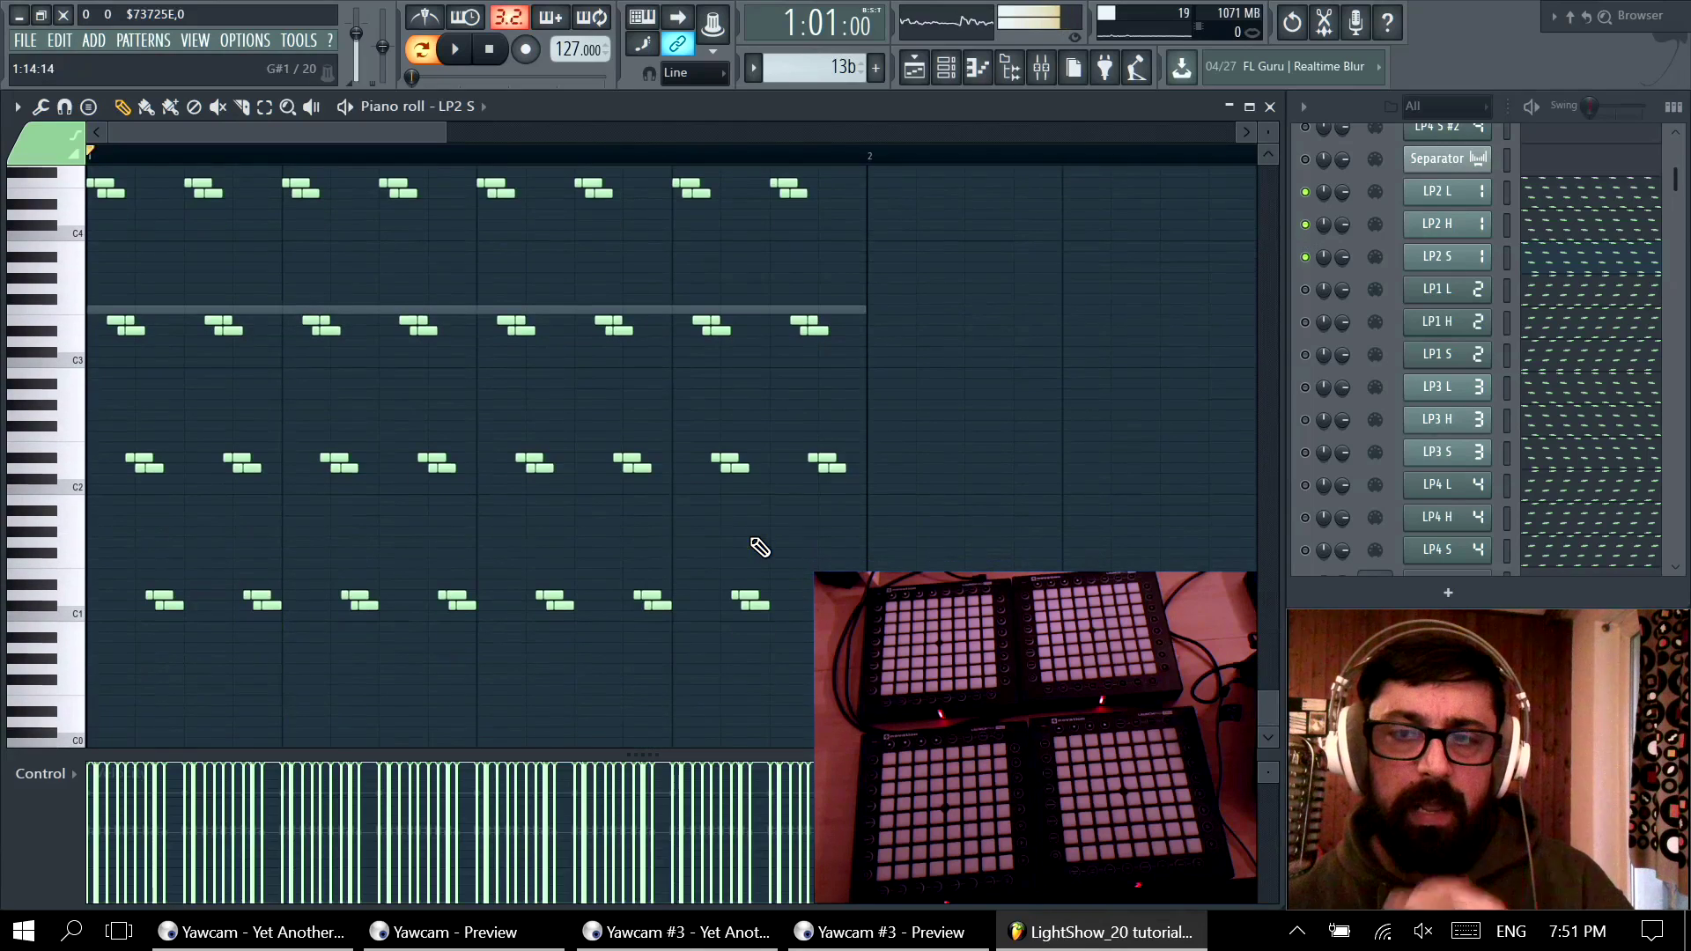
click(1572, 203)
click(1577, 229)
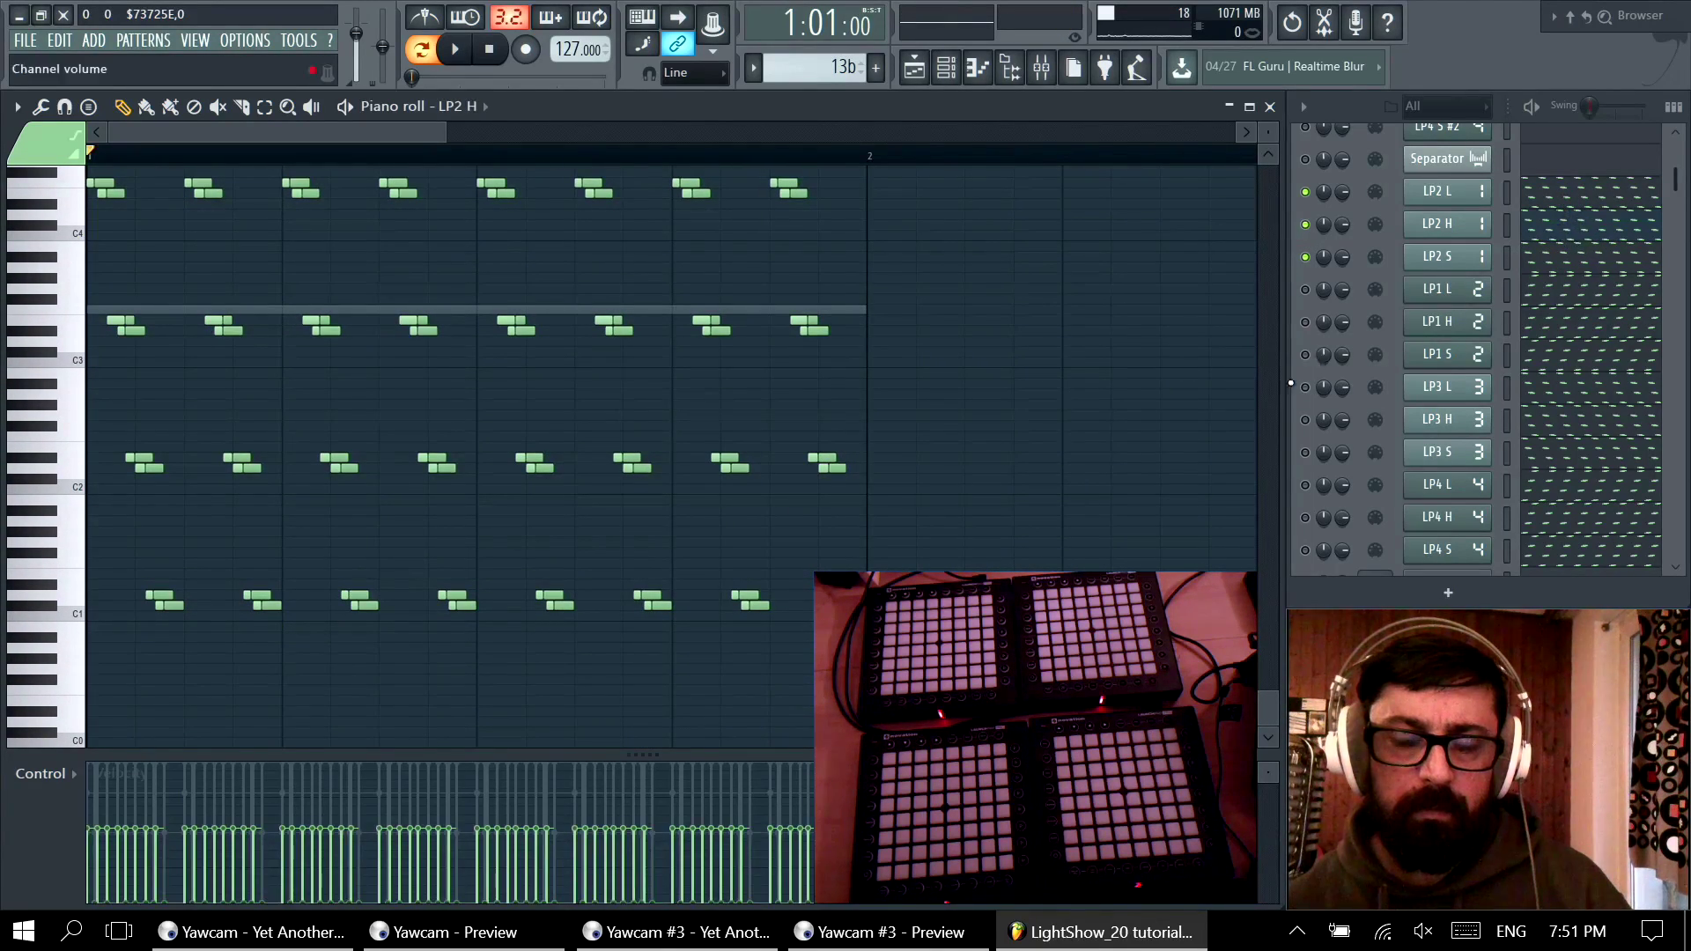
key(space)
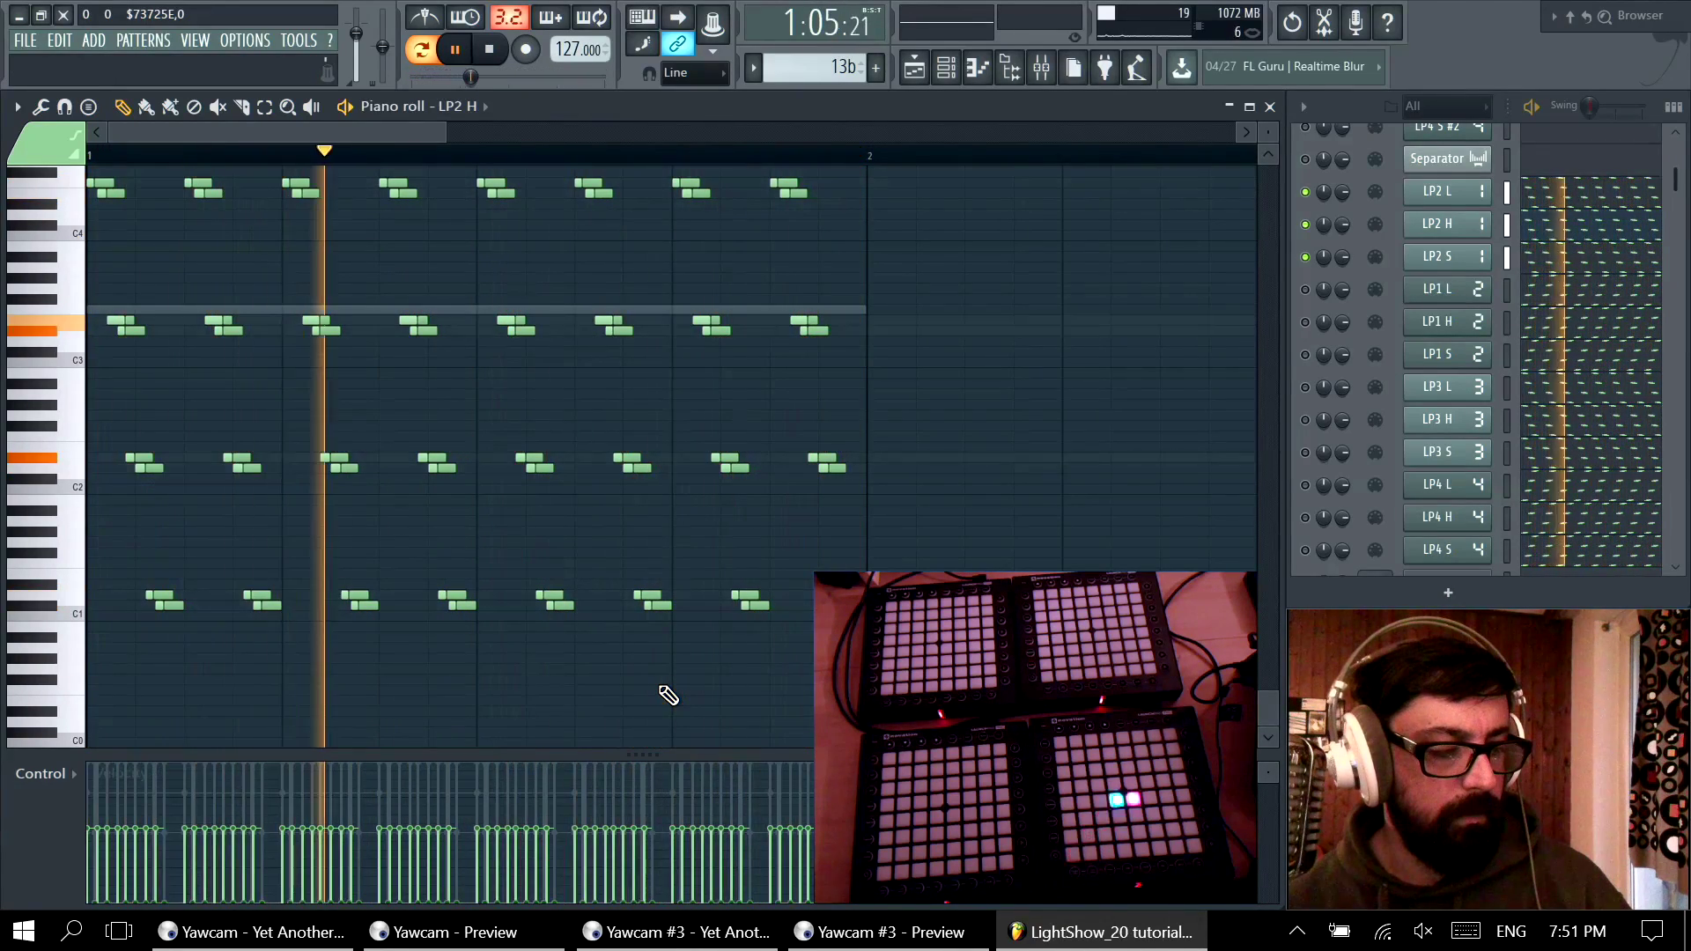
key(space)
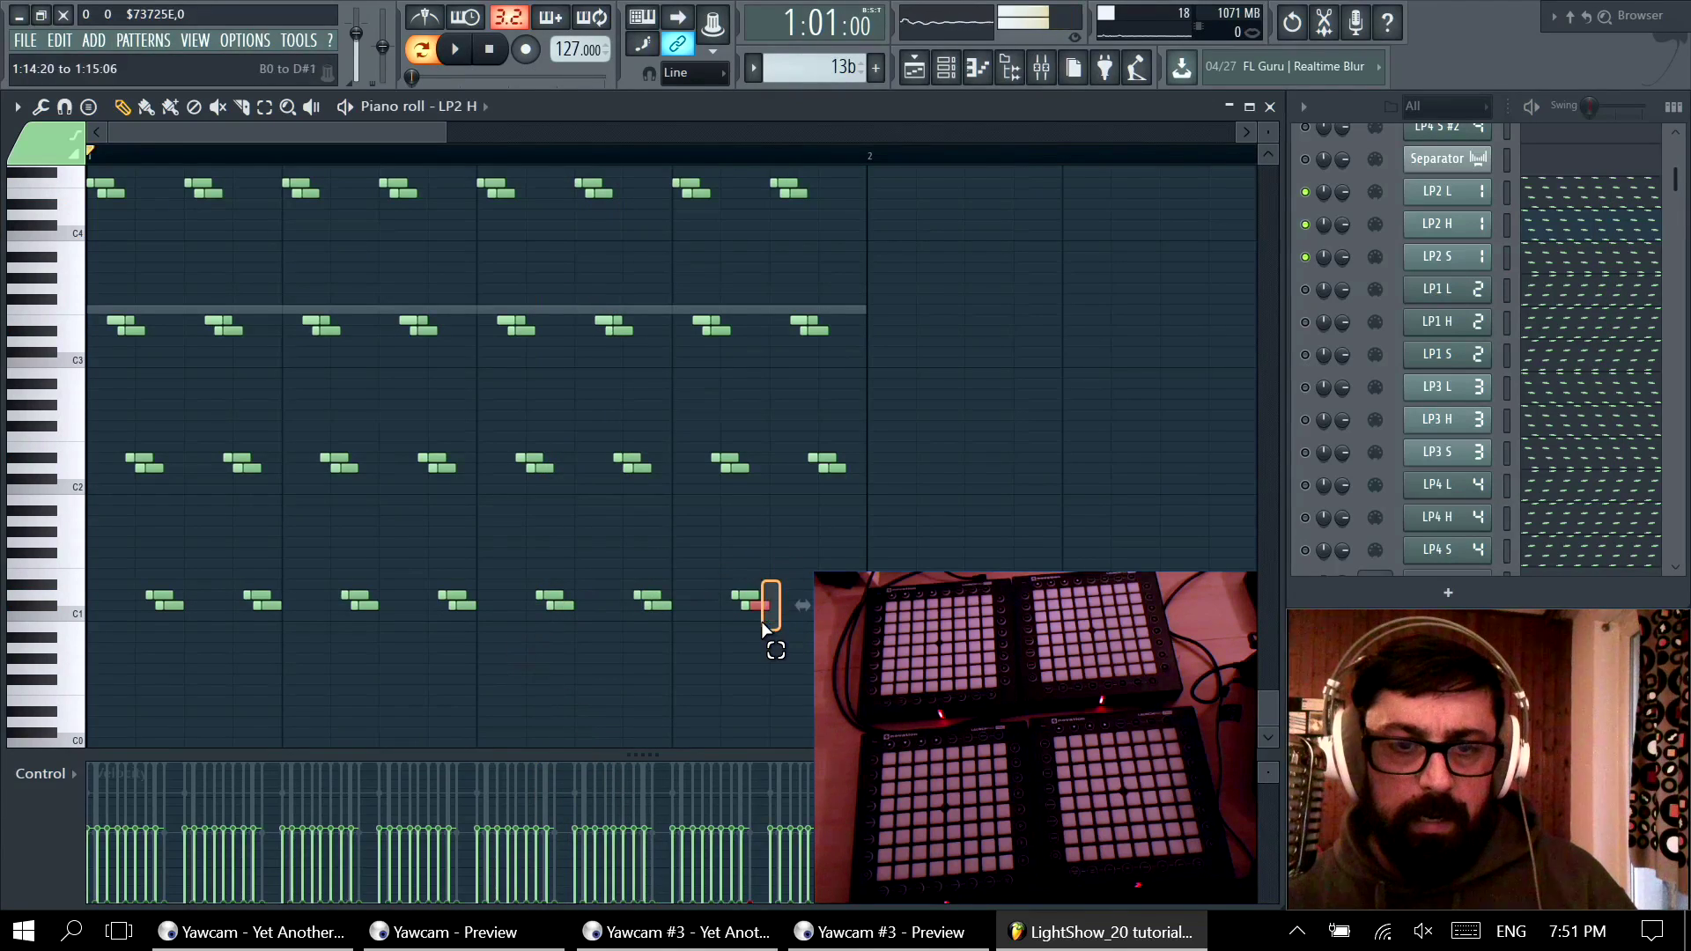
Step: Examine the first note groups of LP2 H up close, selecting the opening sequence and the leading pair above C3
scroll(123, 535, up, 3)
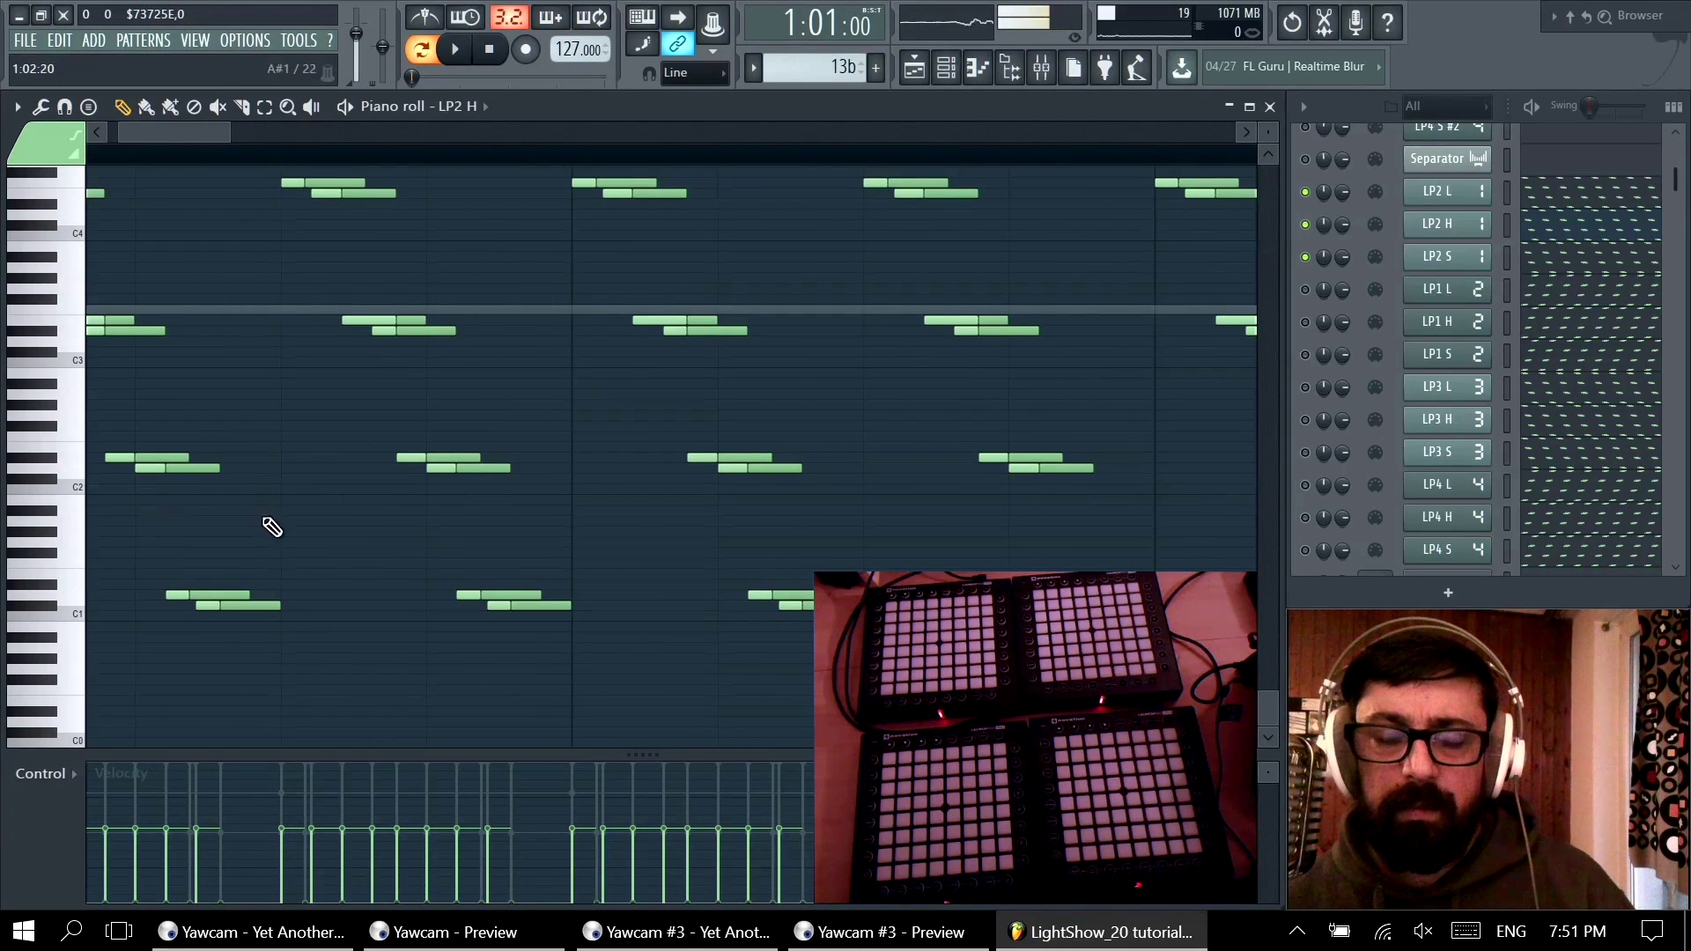
scroll(167, 484, down, 3)
drag(287, 370, 88, 678)
drag(483, 708, 88, 309)
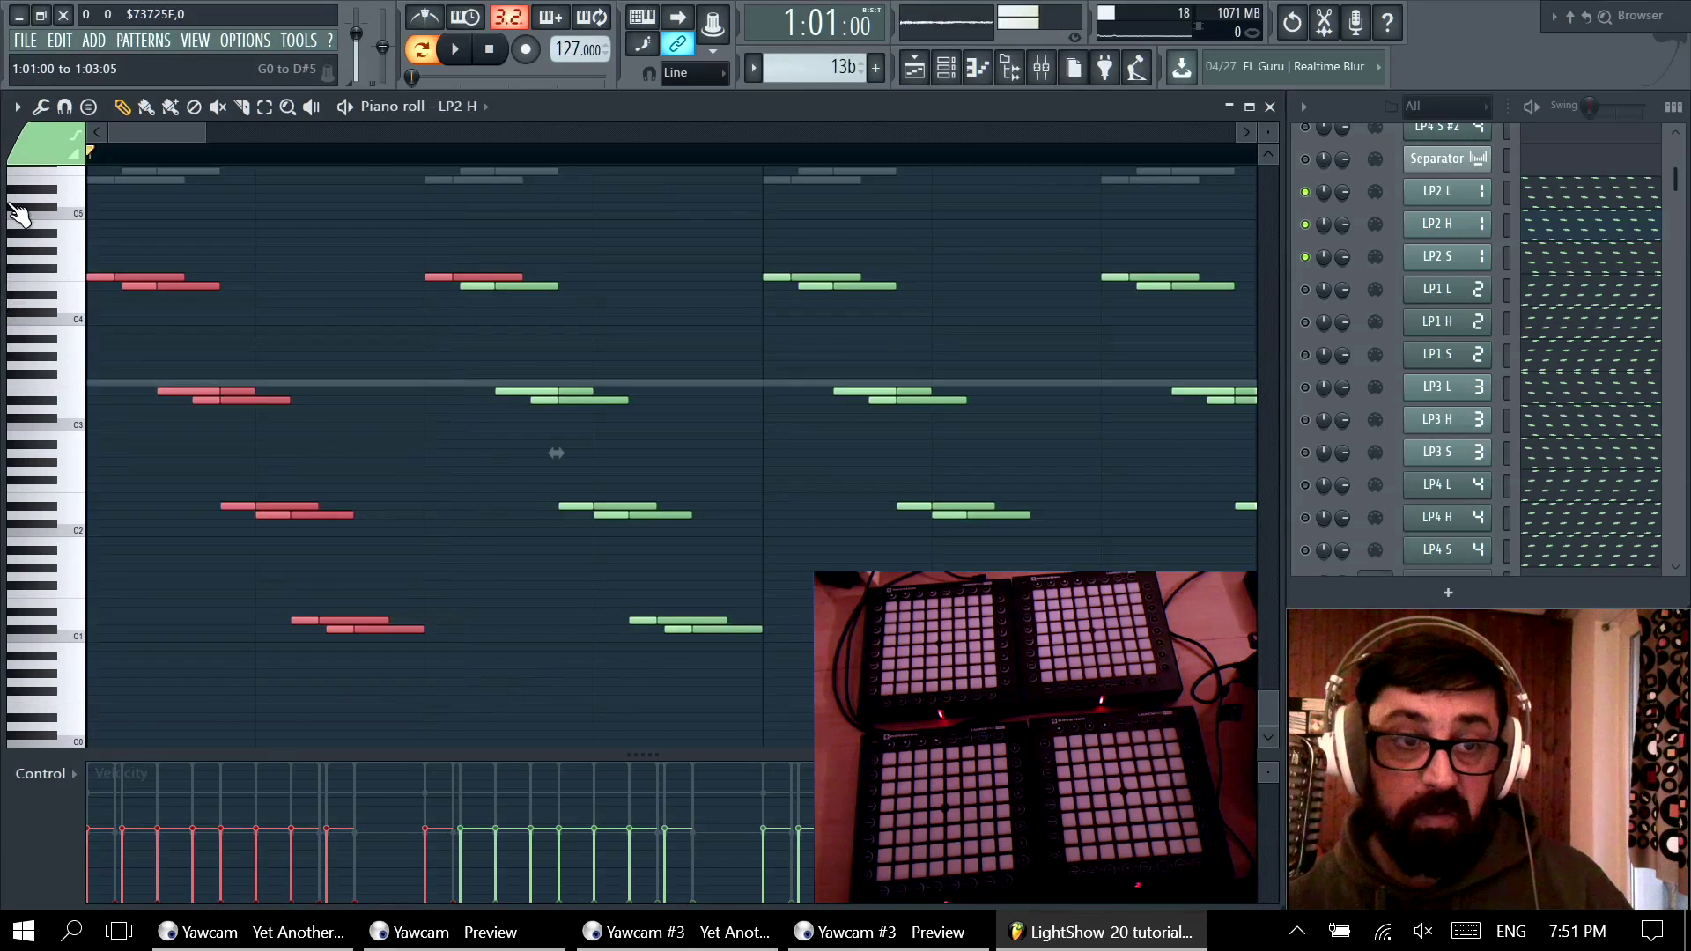
click(182, 364)
drag(201, 456, 199, 455)
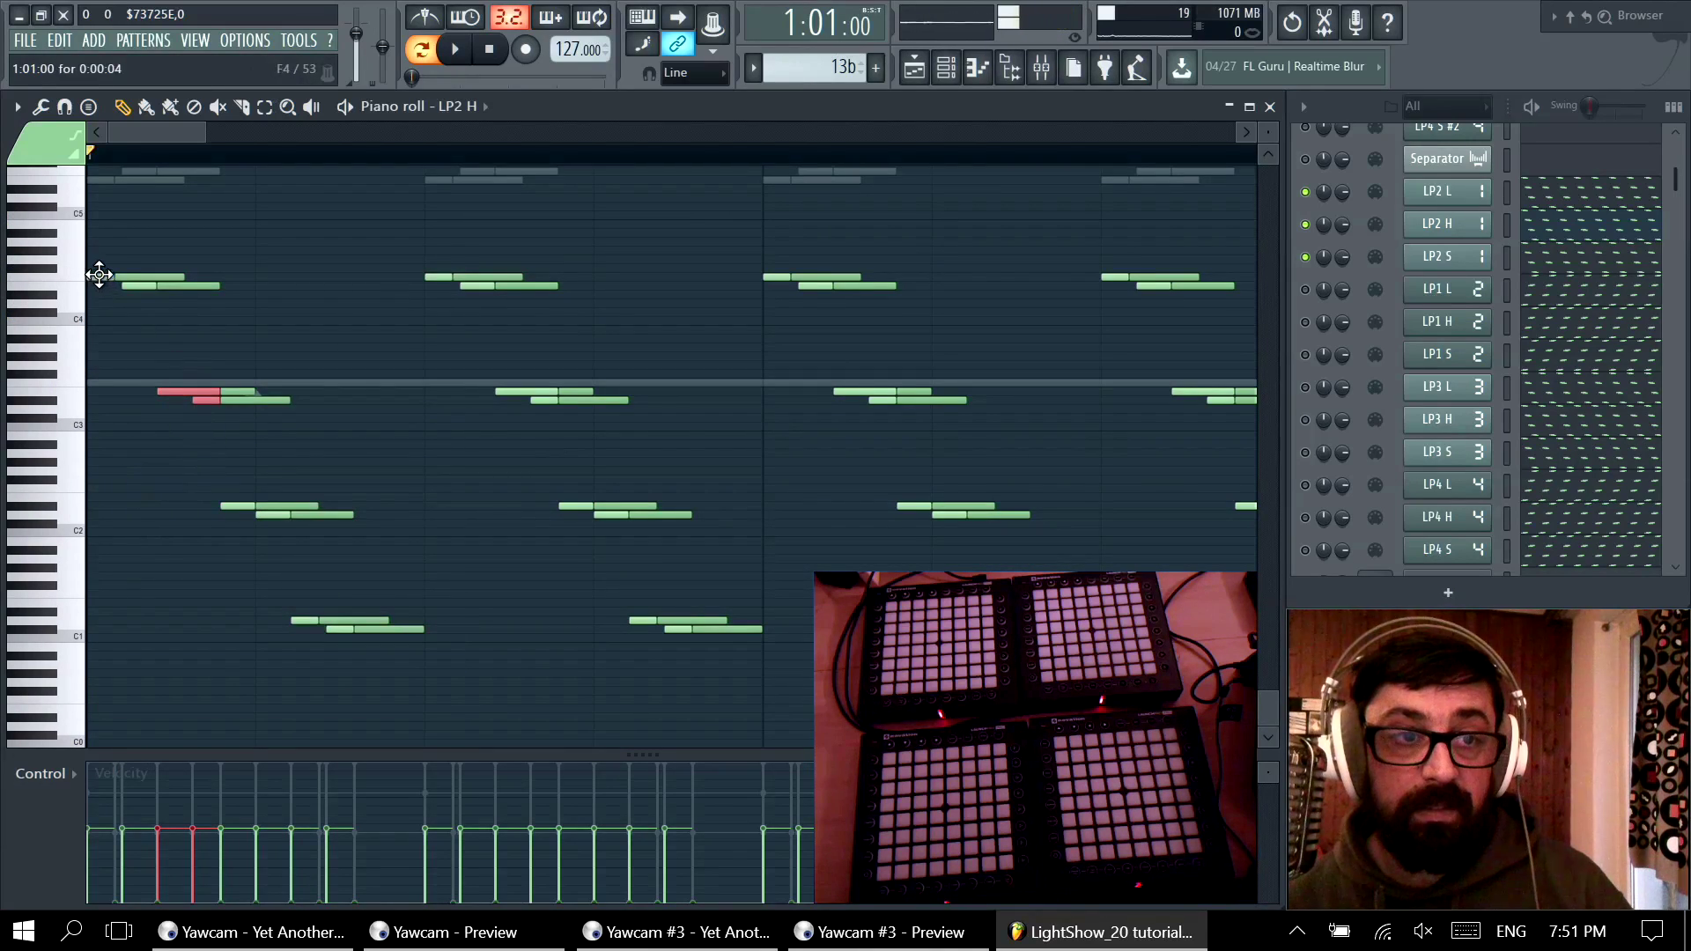
click(329, 356)
click(322, 207)
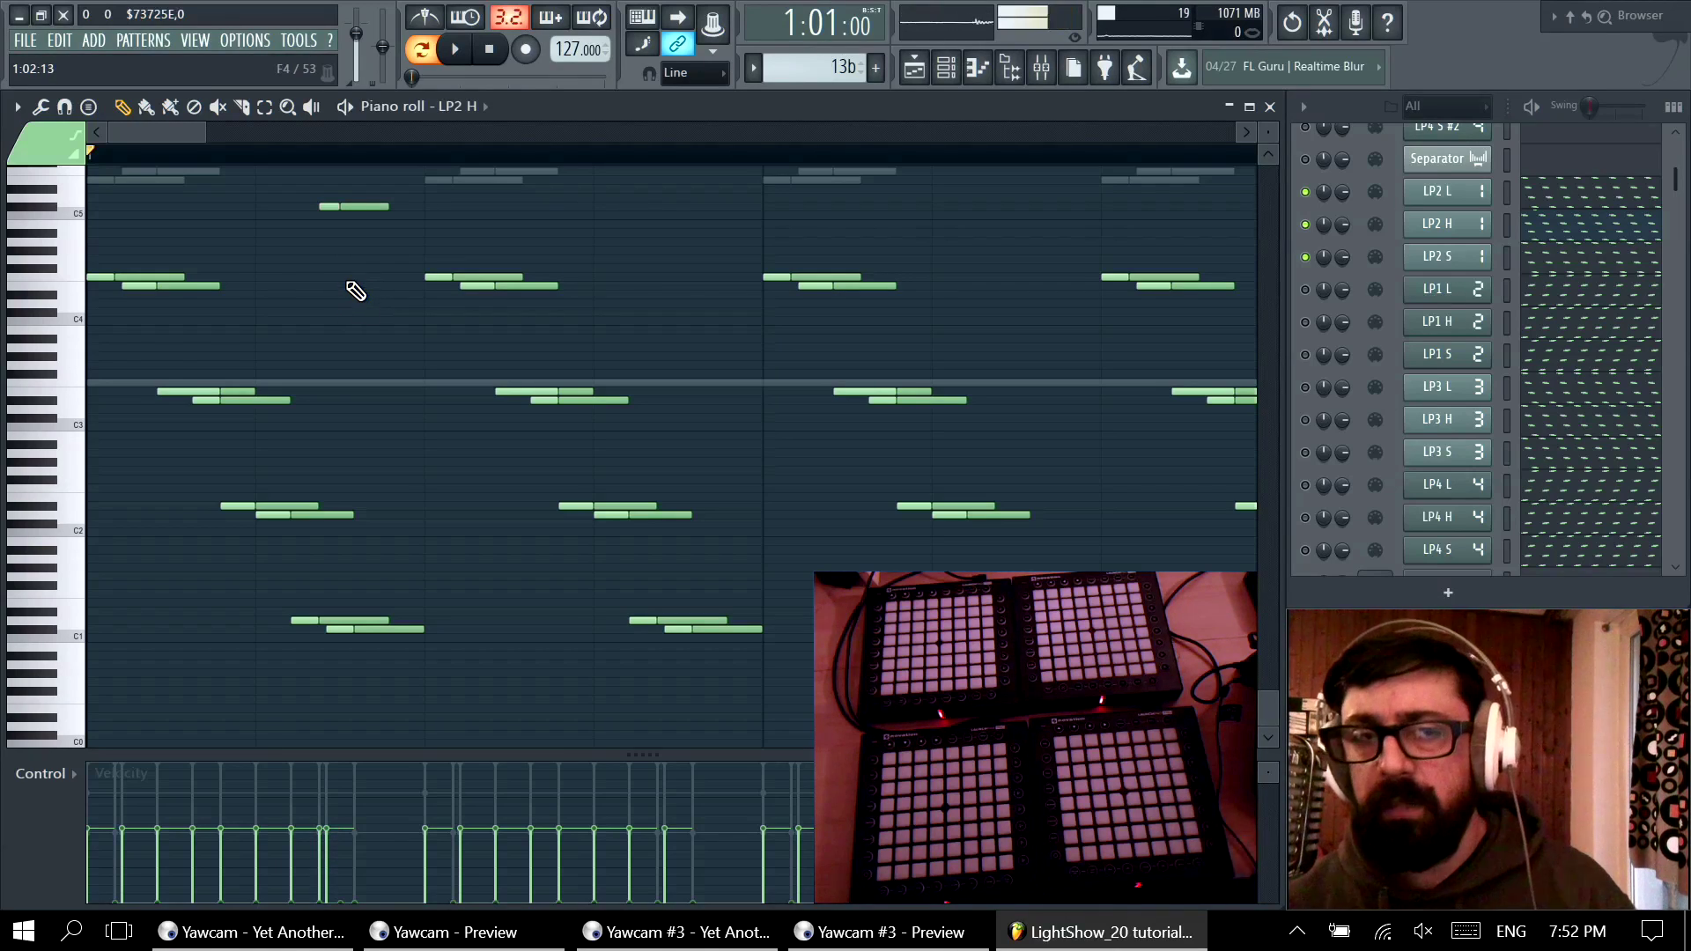
right_click(354, 207)
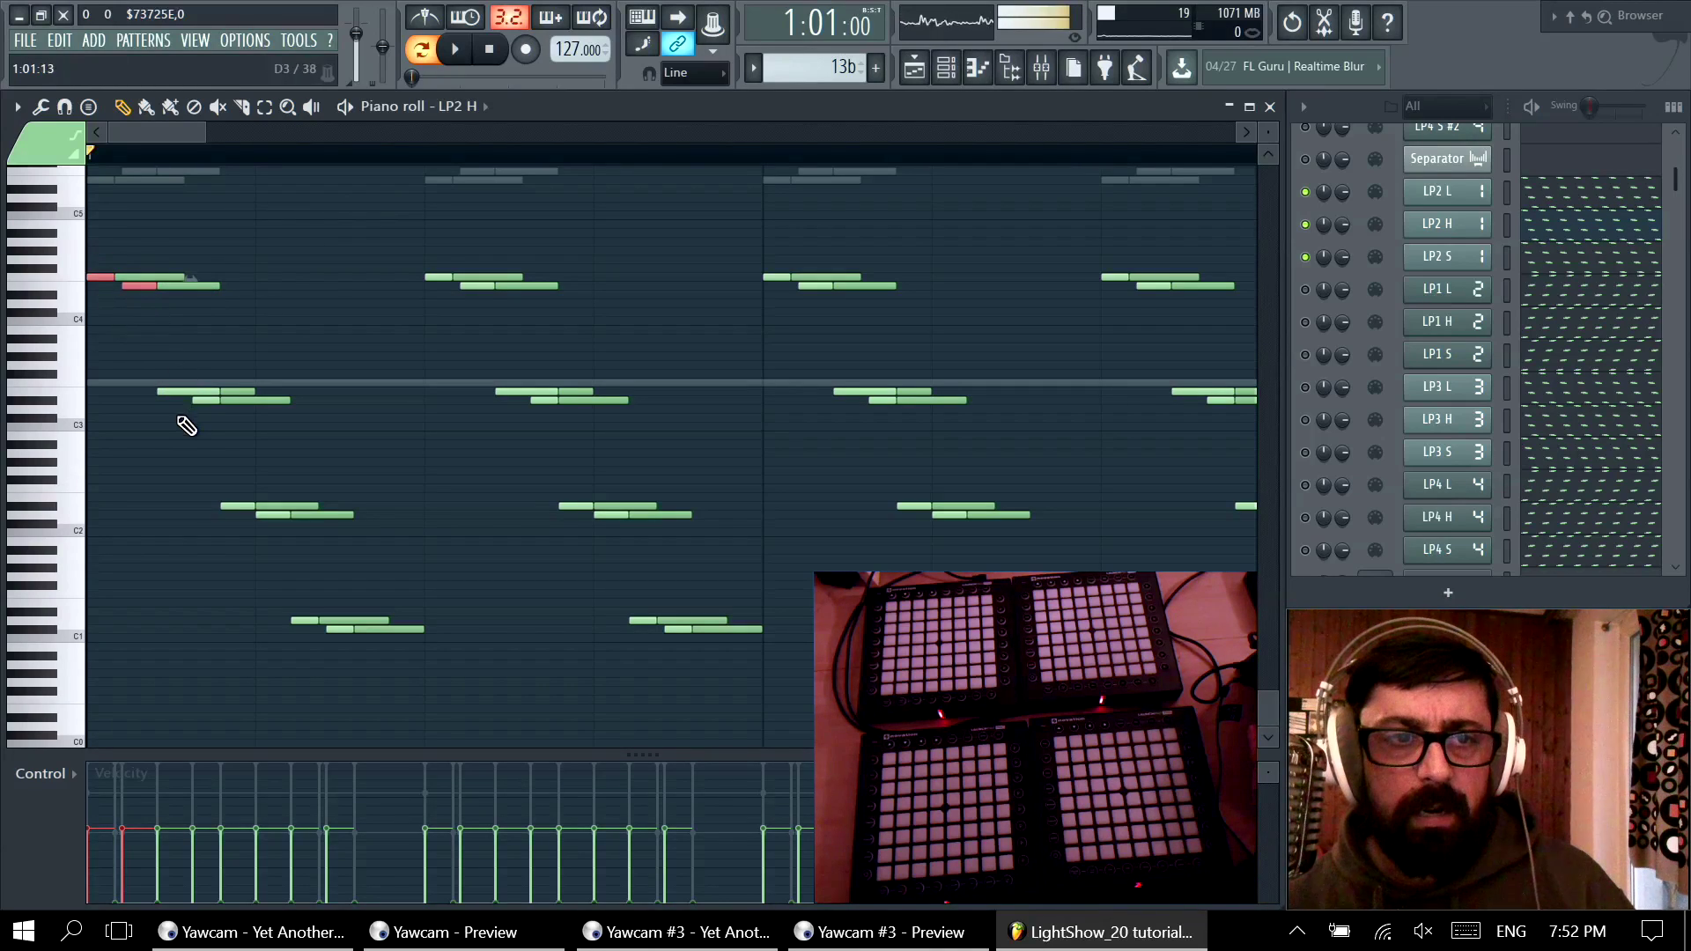
Step: Inspect the velocities of the leading and trailing notes in LP2 H's first four groups by selecting them, and clear the selection
ctrl+click(203, 403)
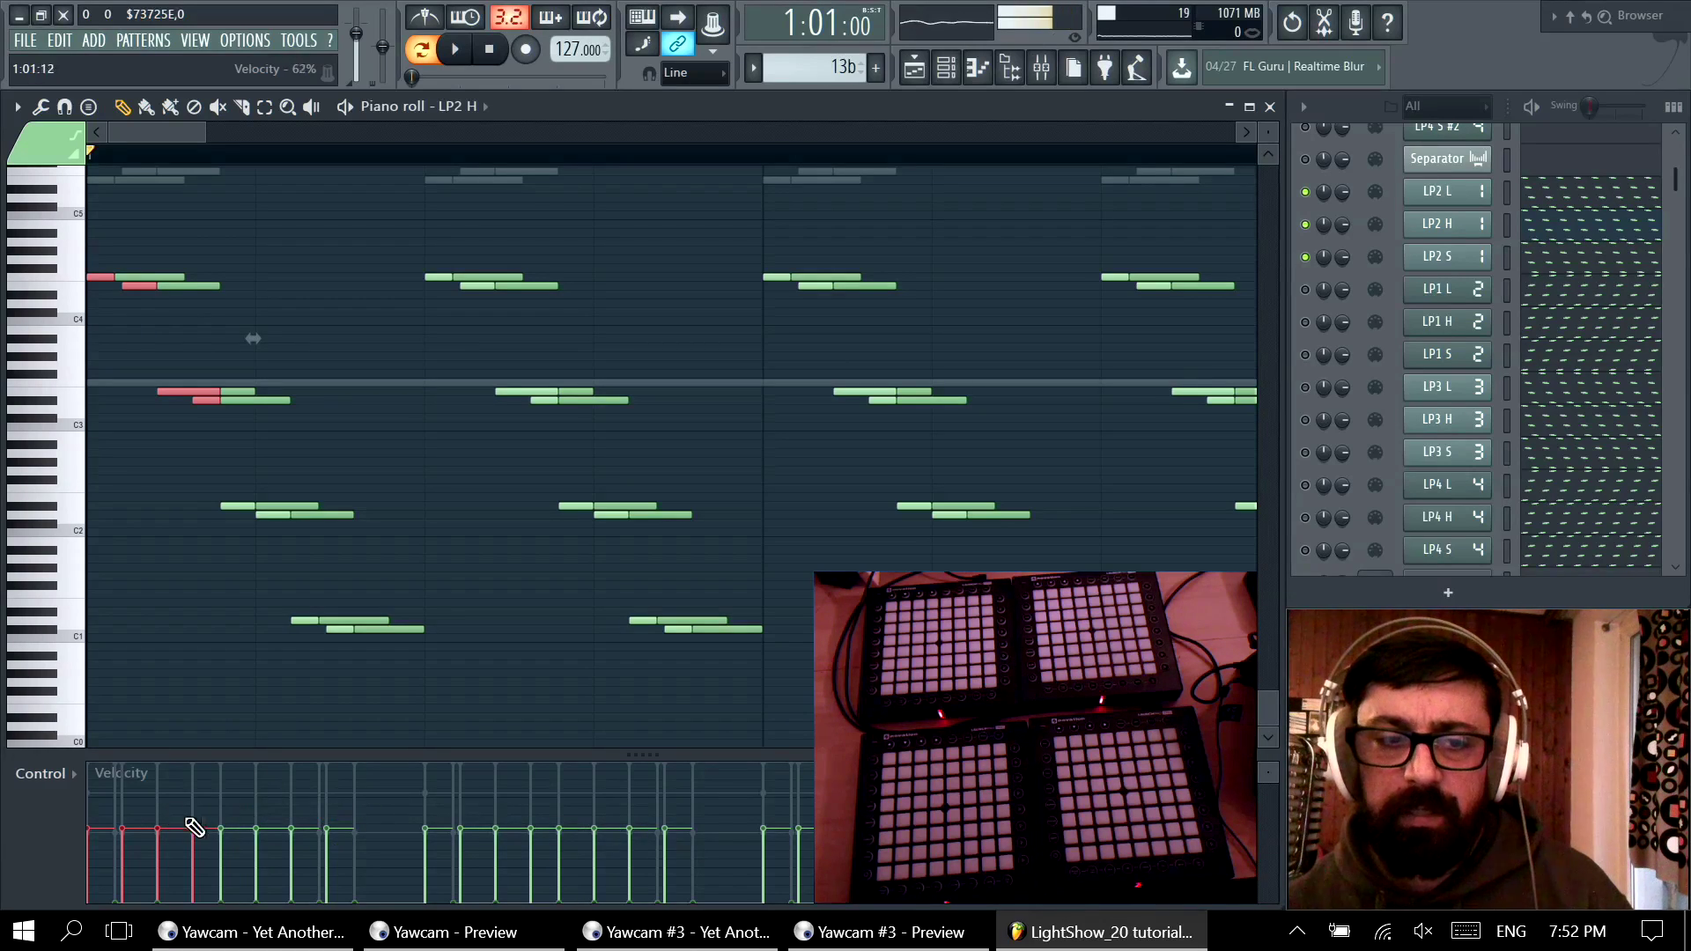
drag(177, 237, 216, 322)
drag(251, 368, 268, 423)
drag(319, 516, 321, 520)
drag(354, 610, 407, 651)
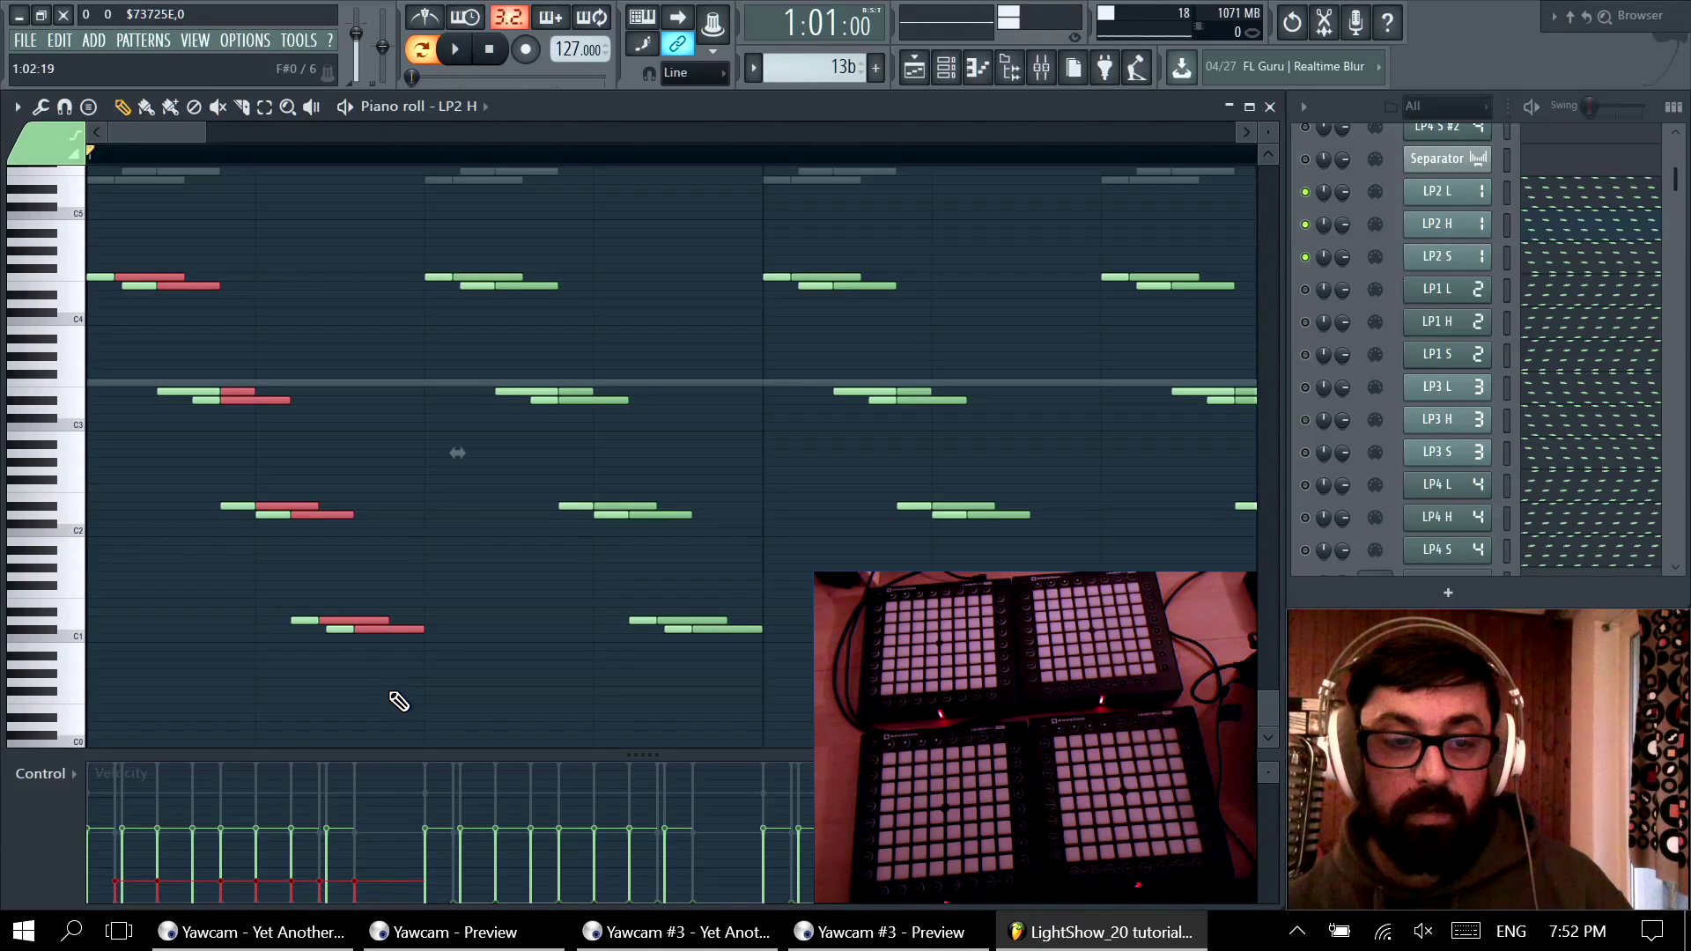
click(104, 429)
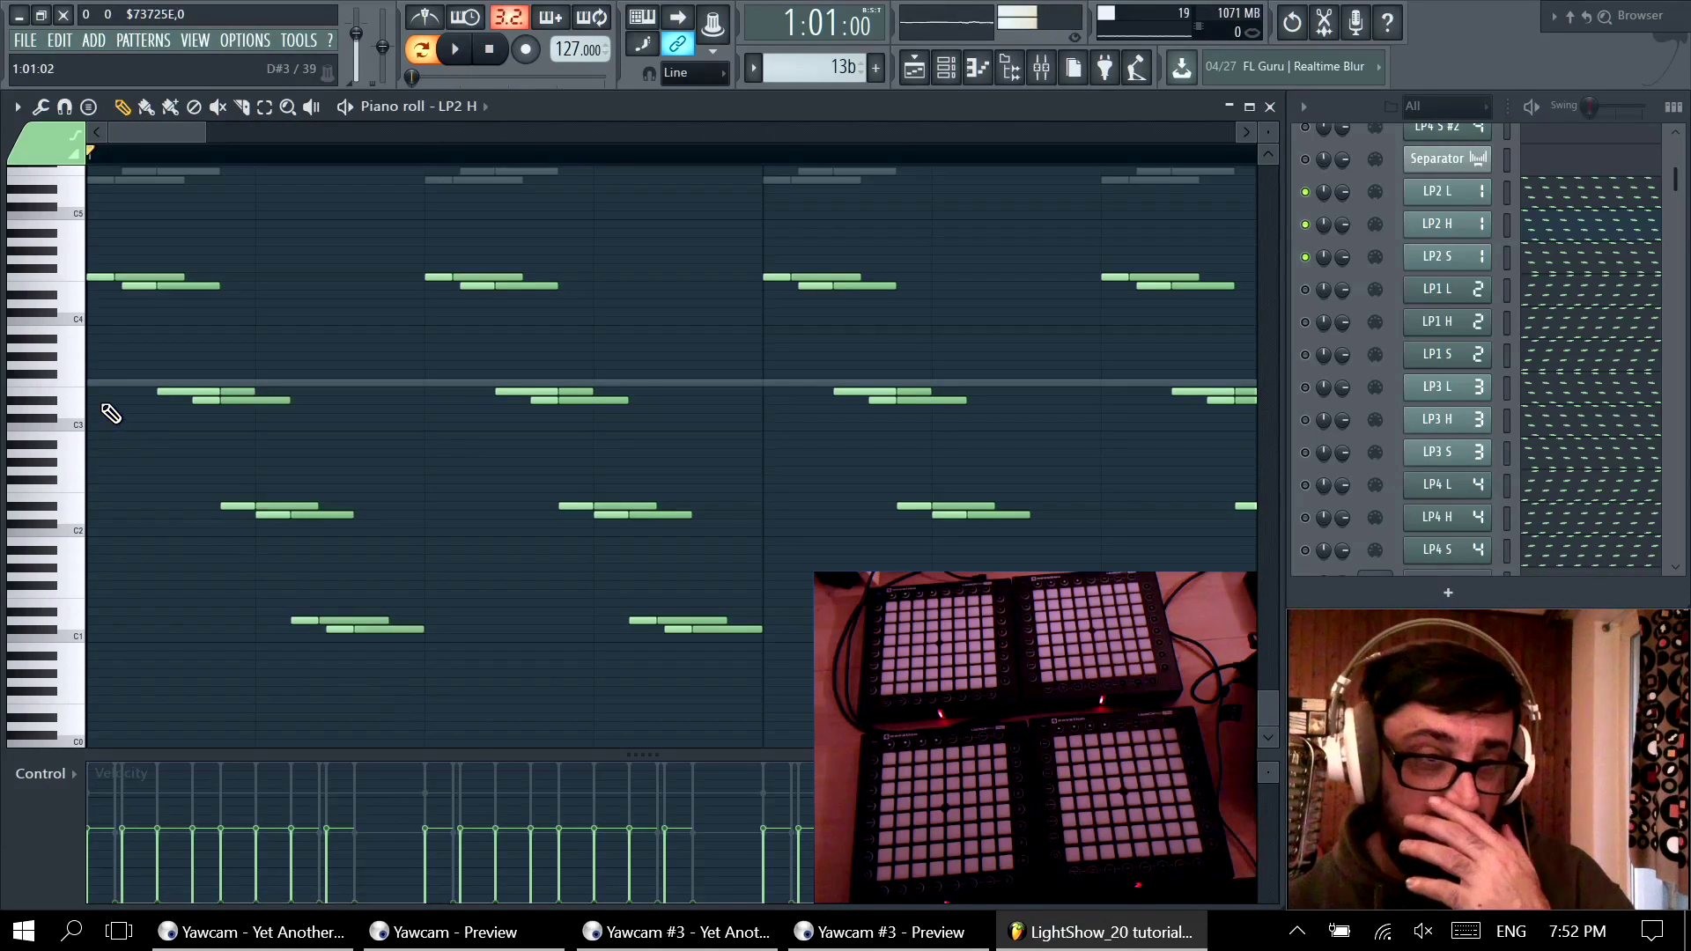
Step: Scrub through the opening notes of LP2 H, and play the whole pattern to check the Launchpad lights
key(space)
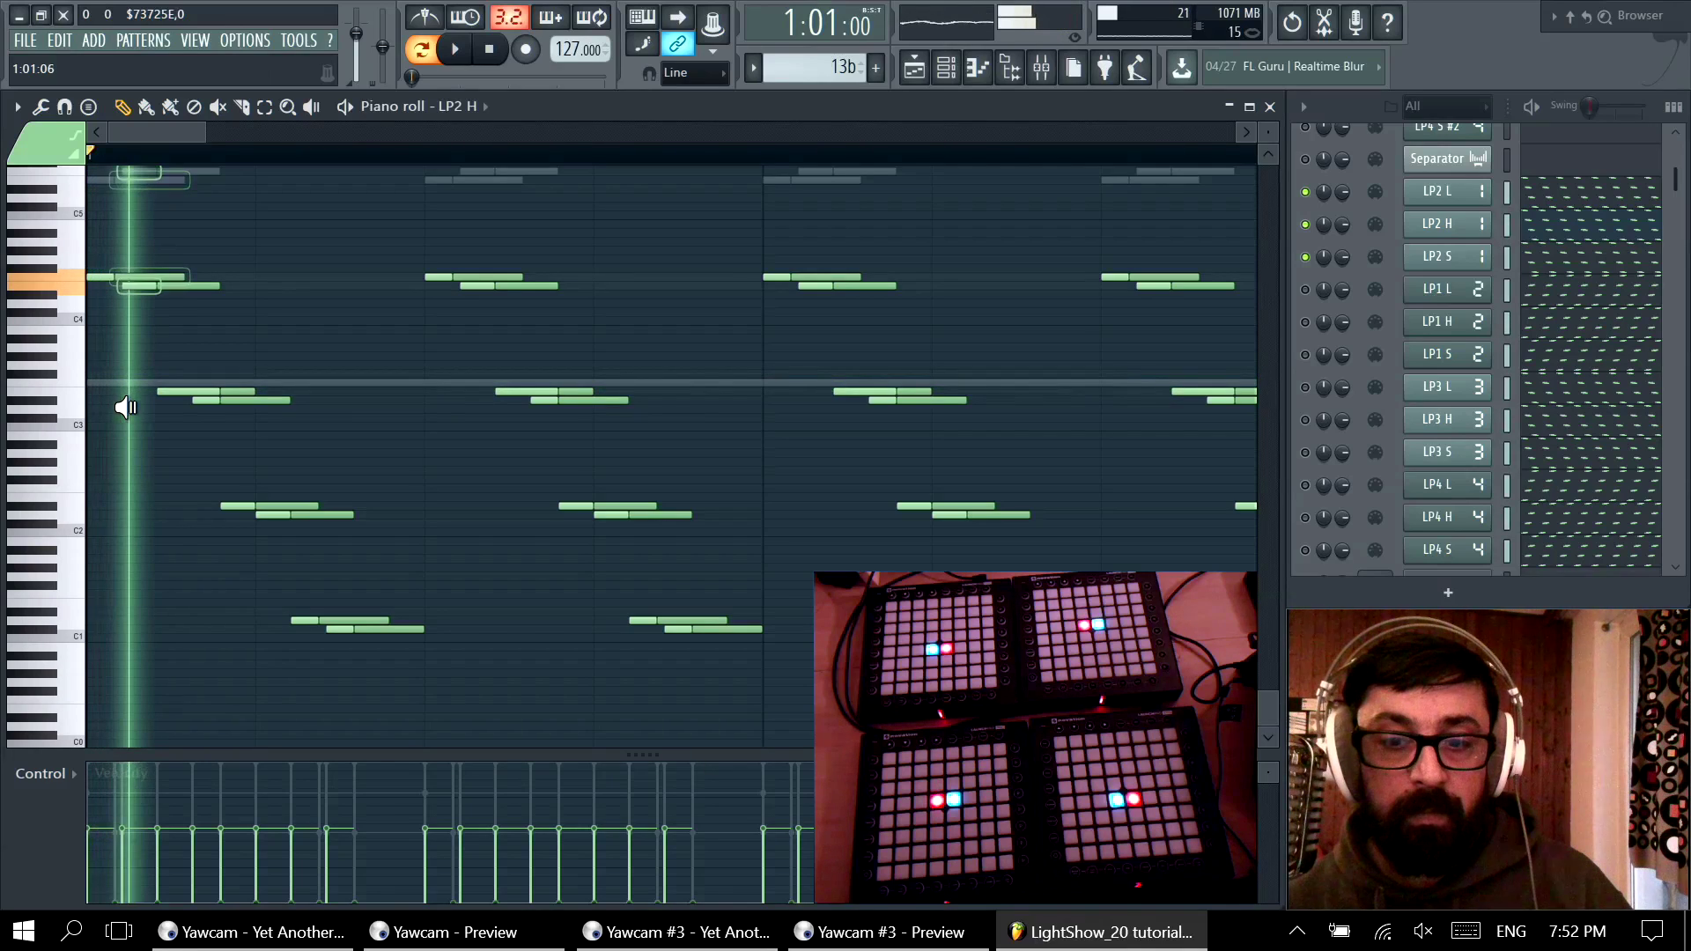
drag(165, 415, 343, 433)
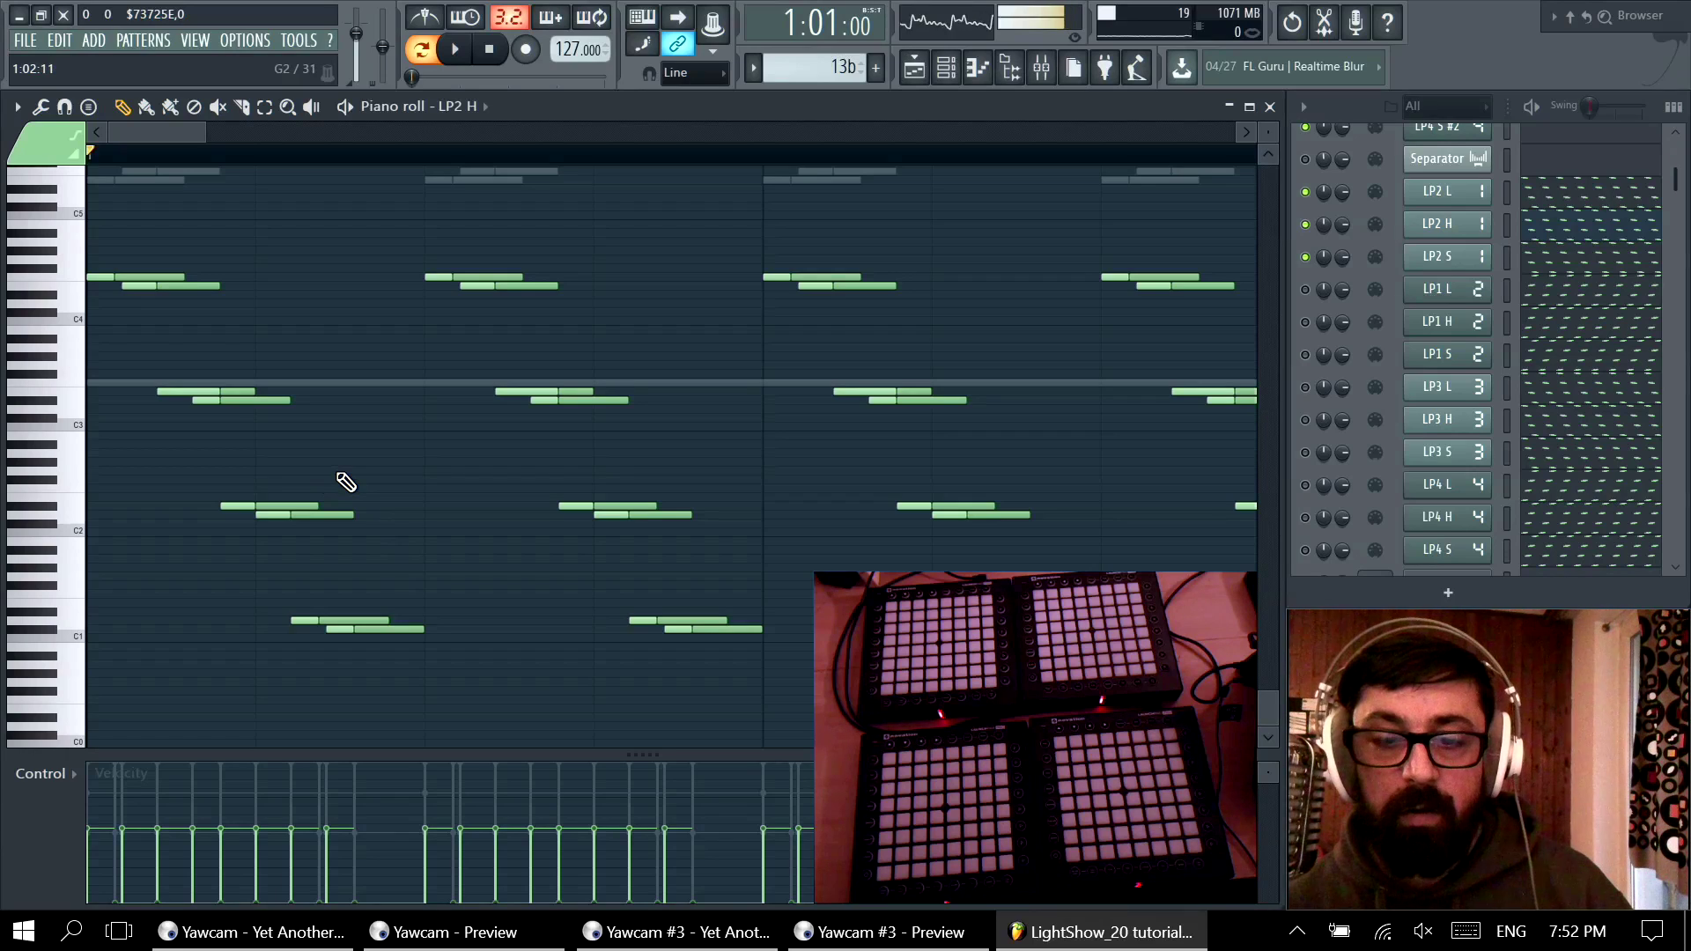
key(space)
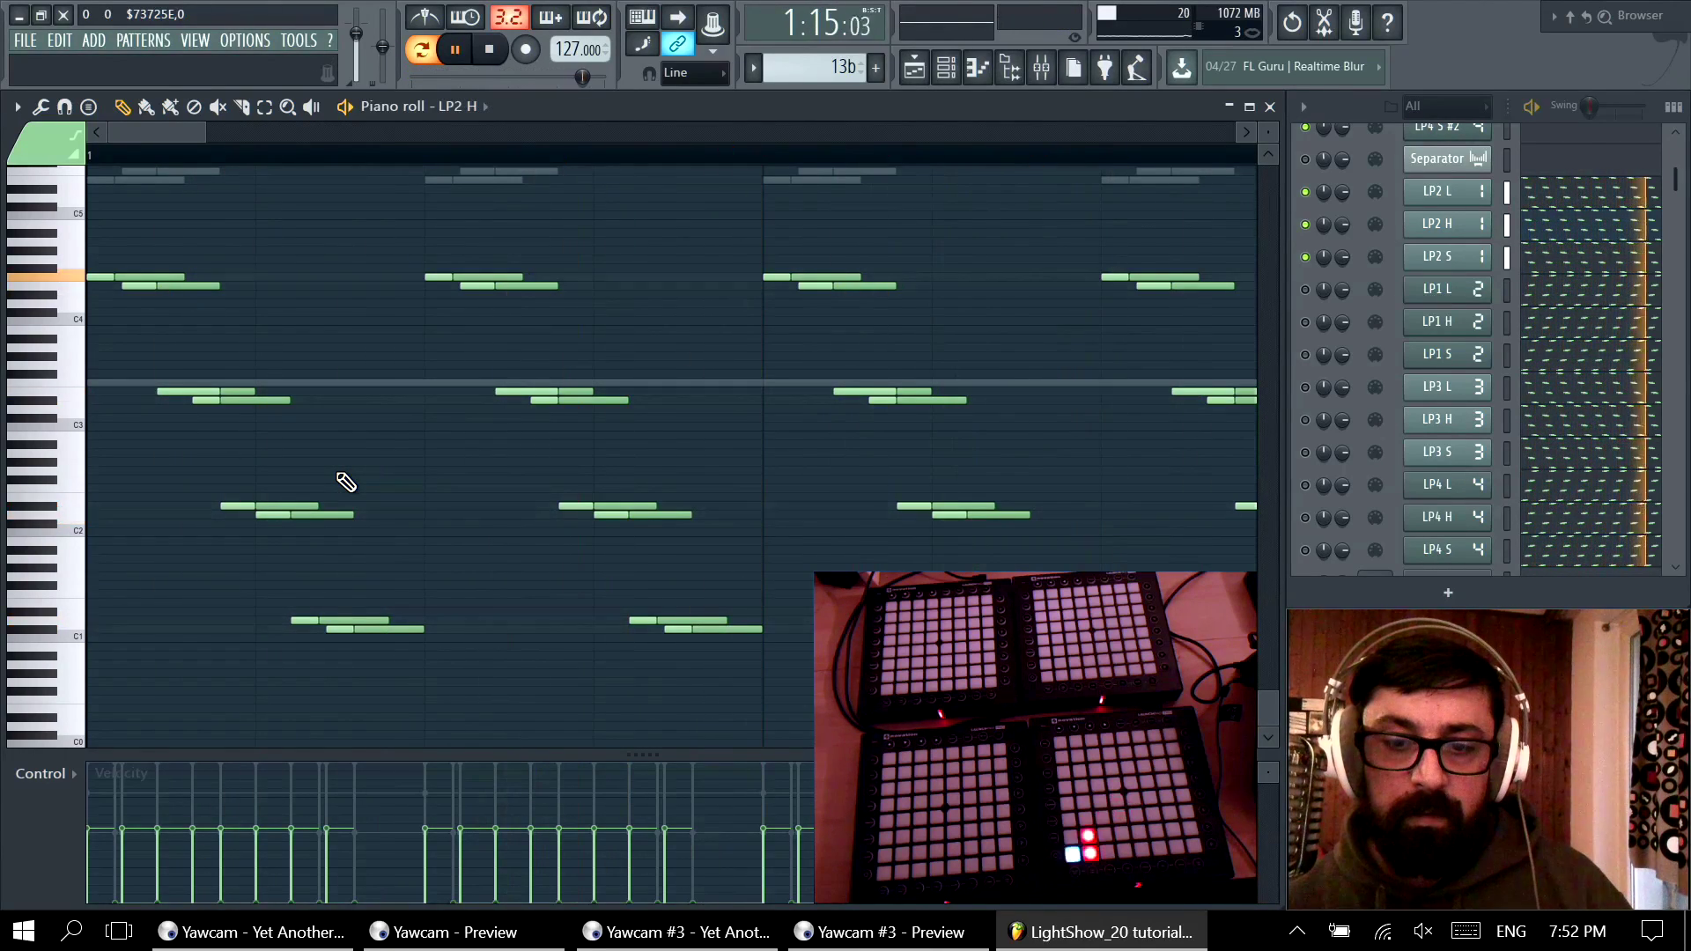
key(space)
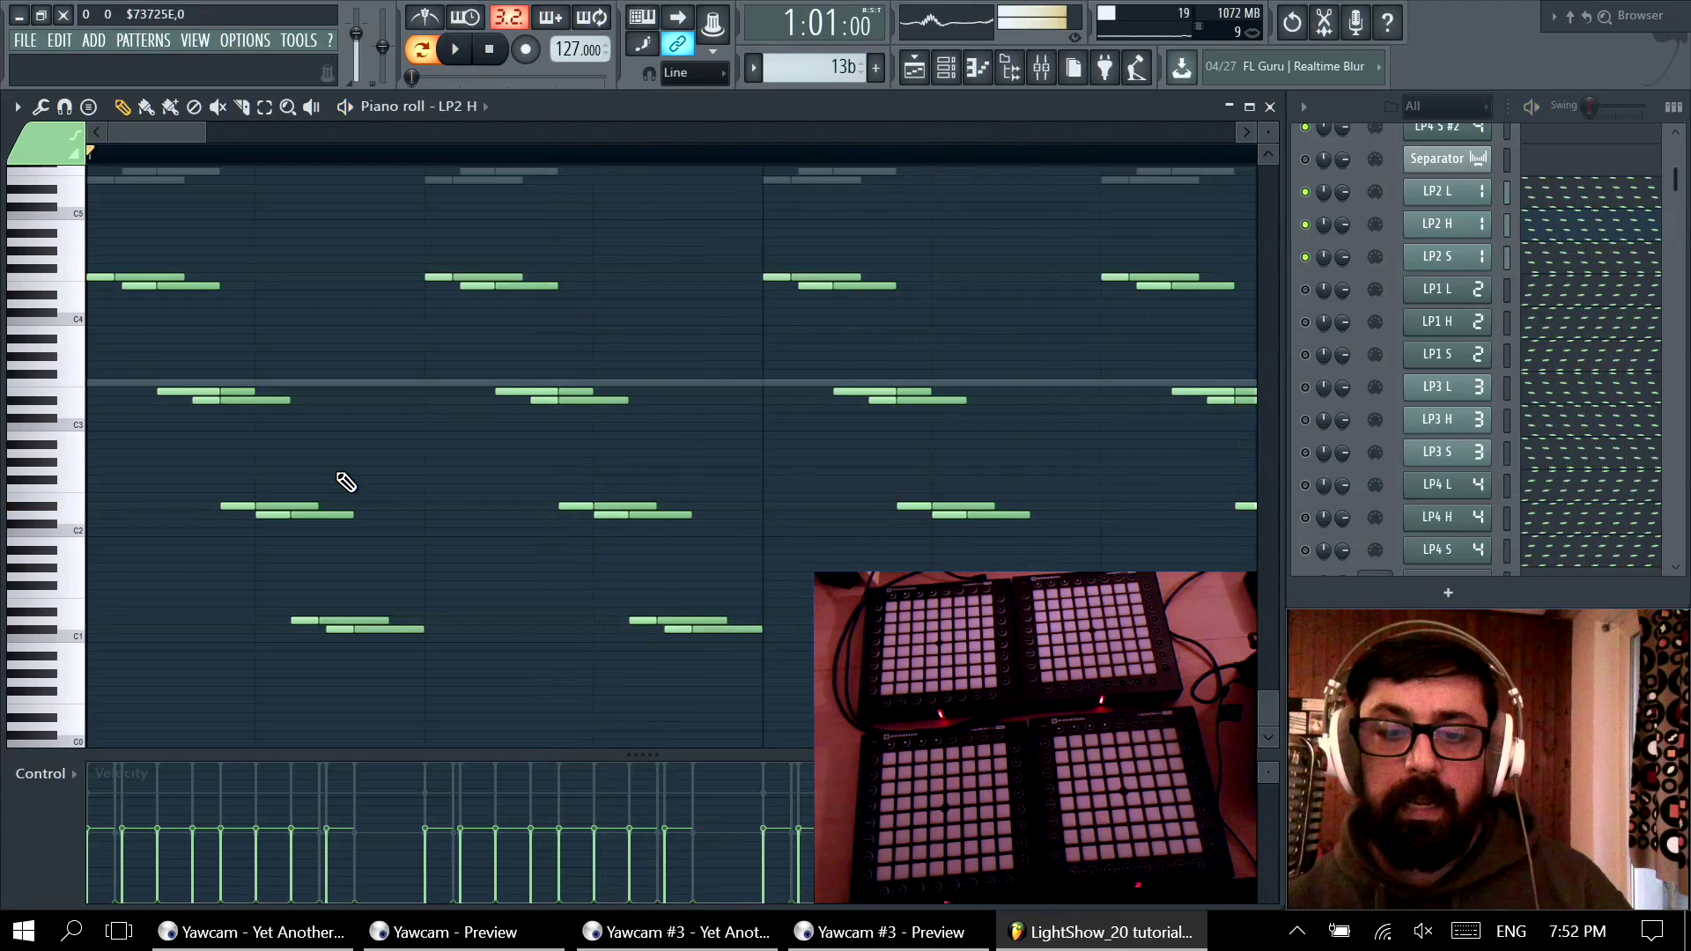
Step: Try to compress all LP2 H notes in time with the stretch handle, and undo the resize
scroll(342, 484, down, 4)
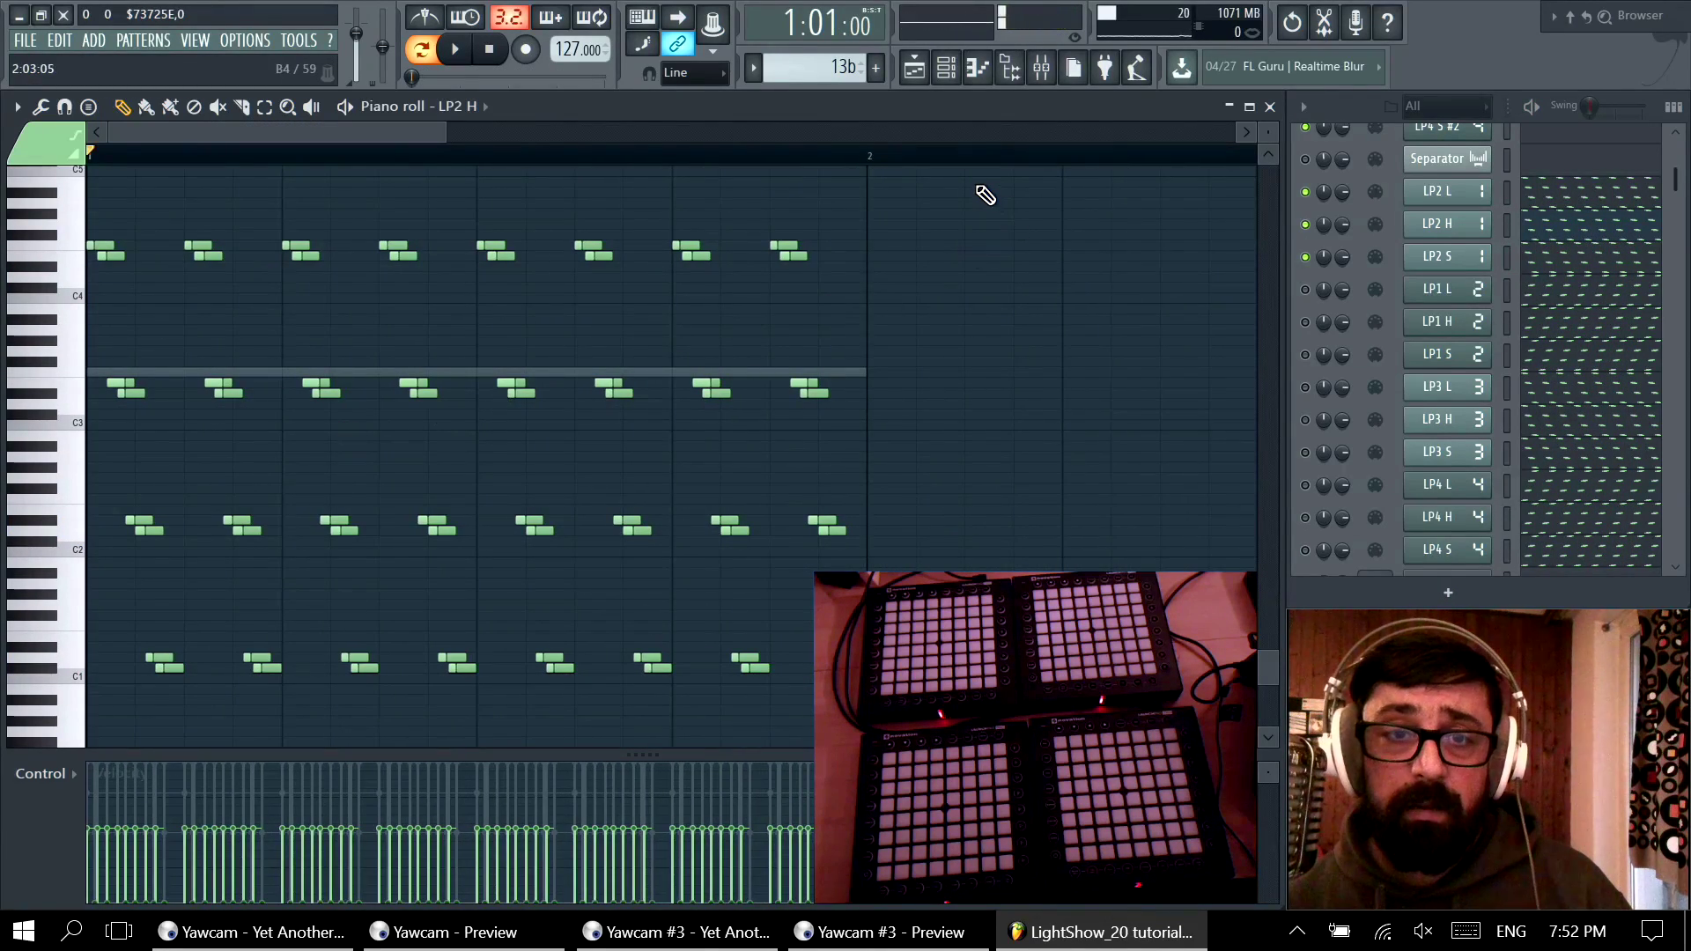
key(ctrl+a)
scroll(436, 601, down, 1)
scroll(680, 627, up, 3)
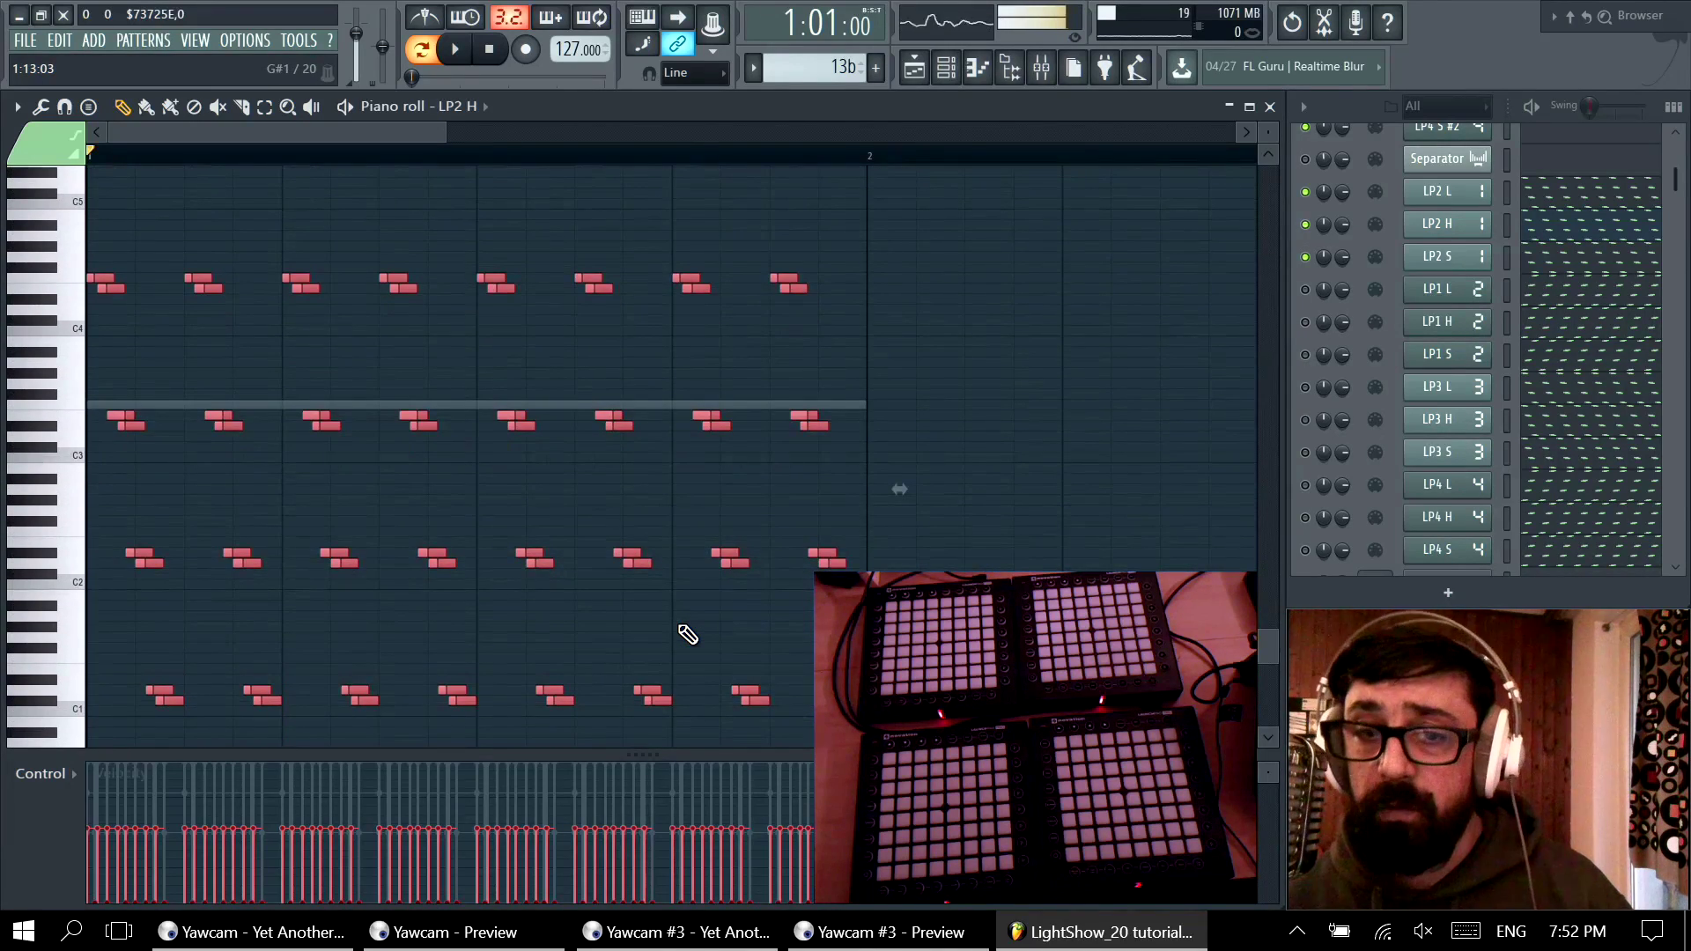
scroll(680, 627, down, 3)
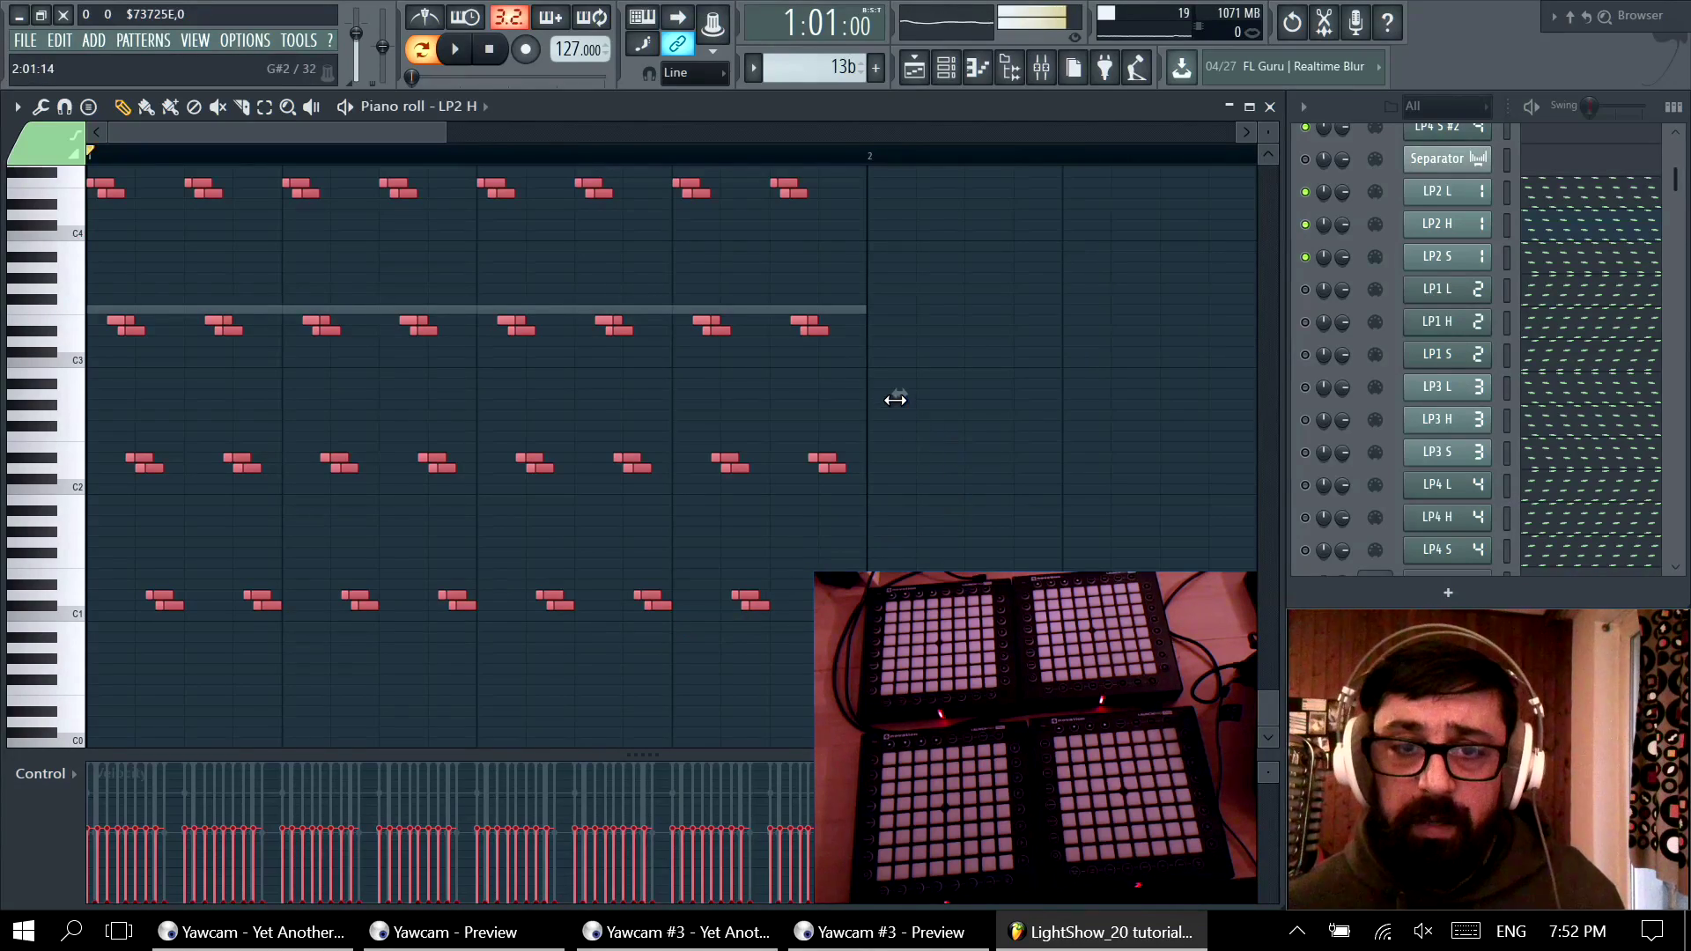
drag(891, 394, 755, 448)
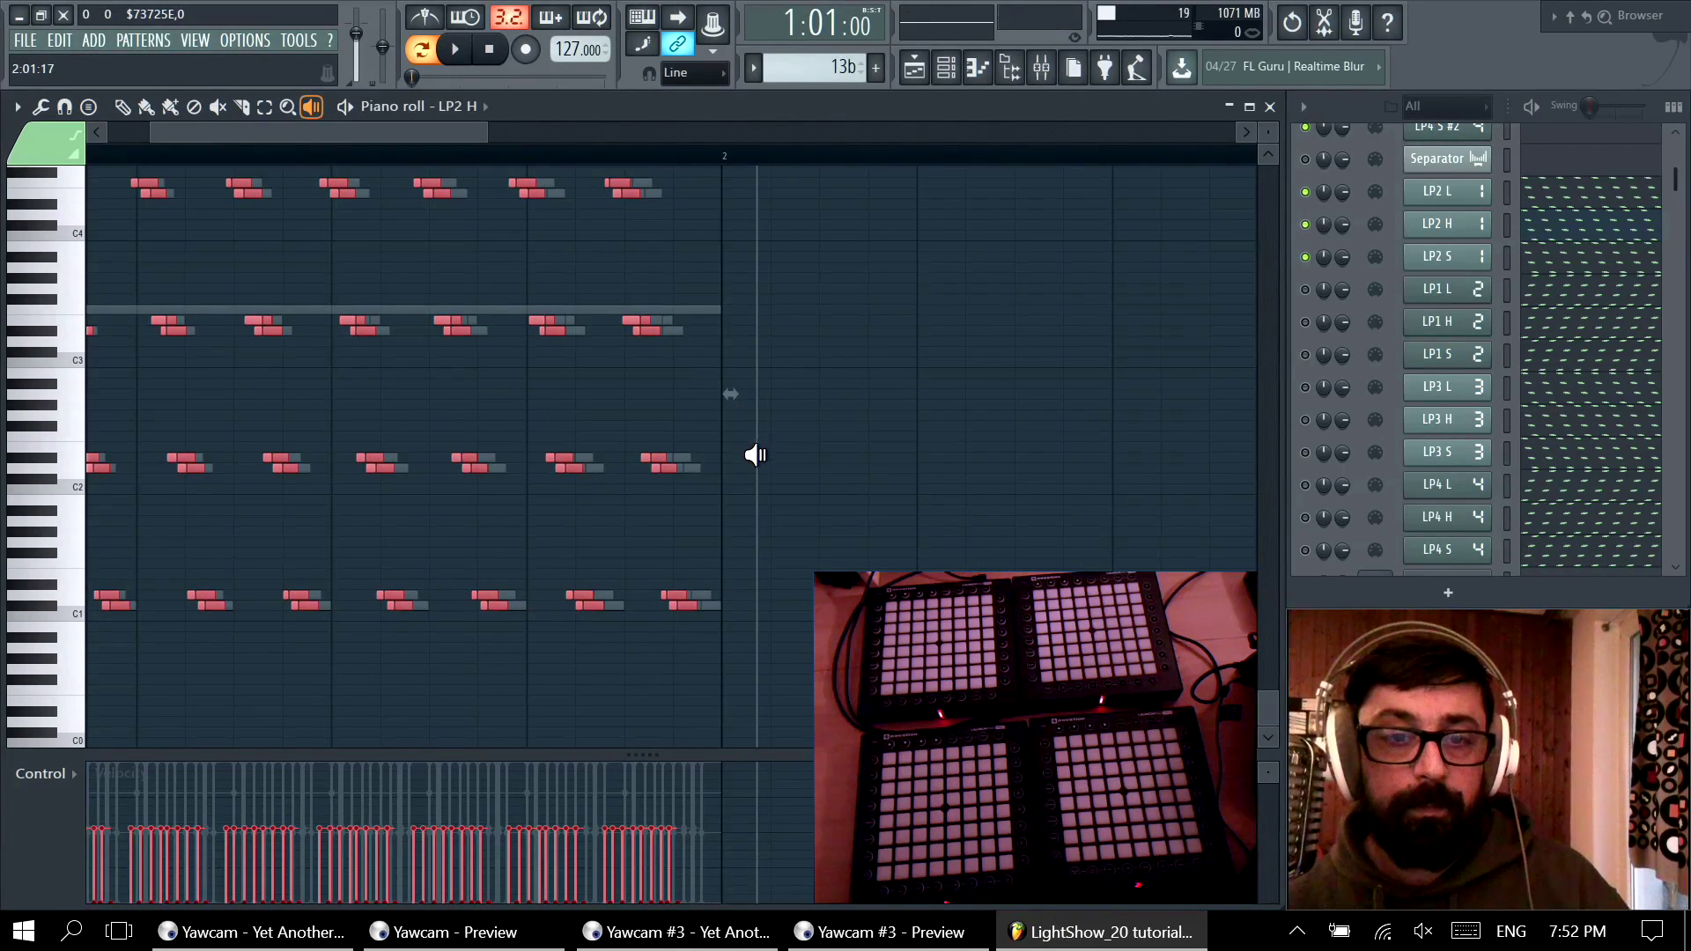
key(ctrl+z)
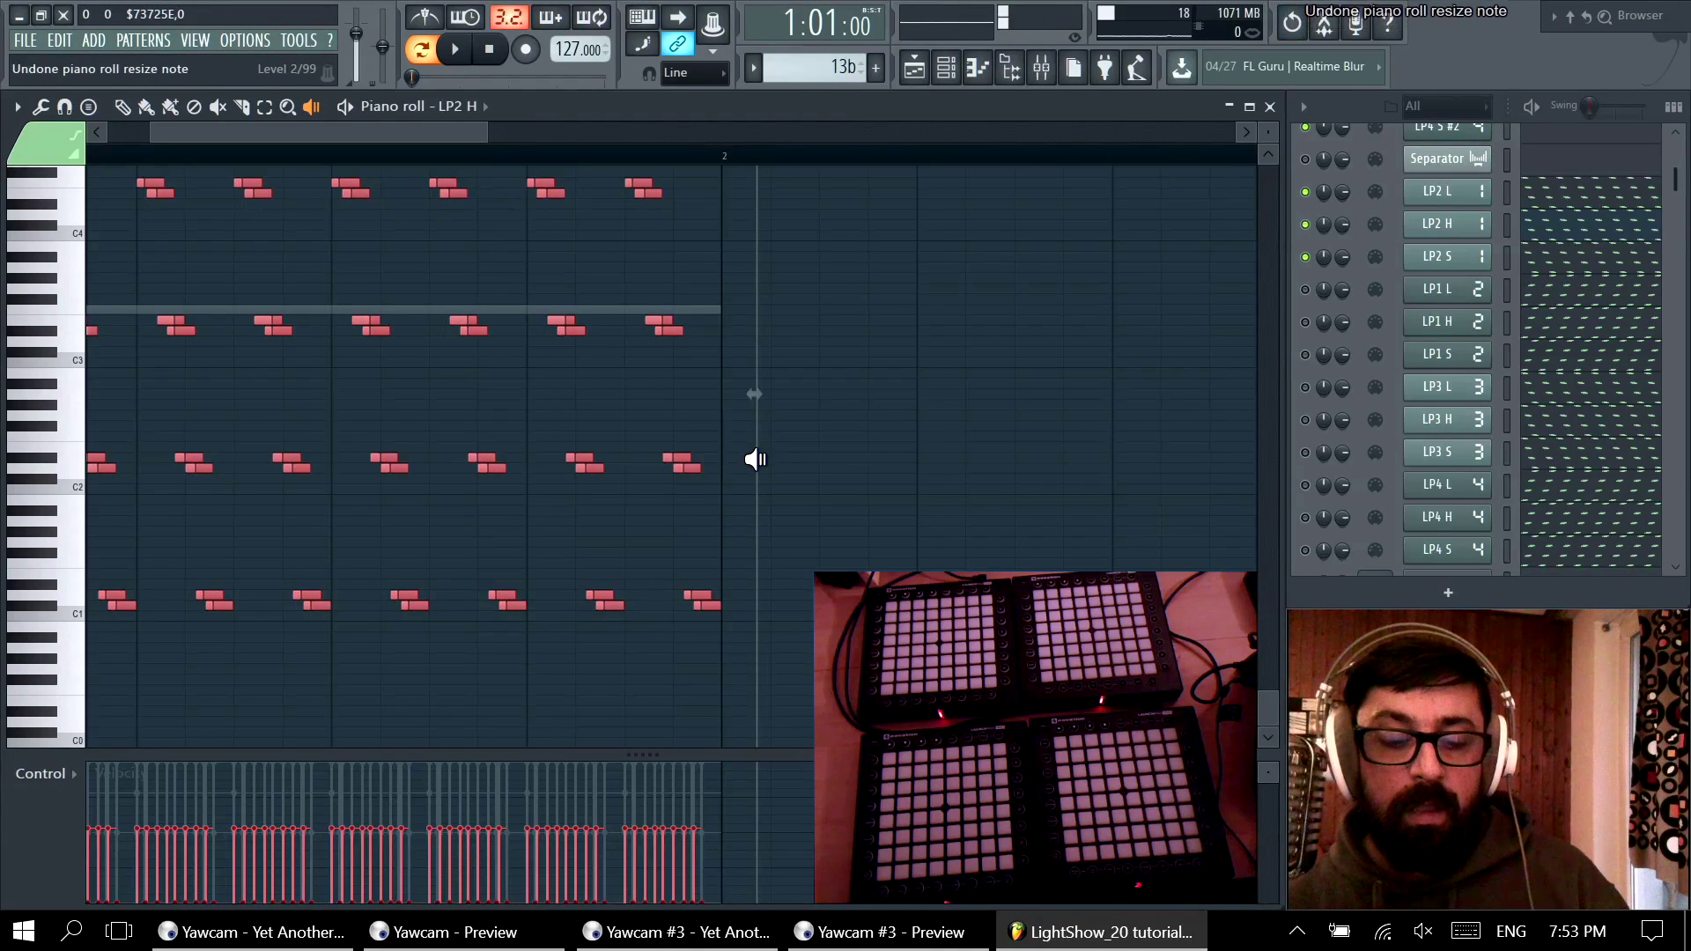
Step: Switch the keyboard input to English (United States) with the German keyboard layout, and choose the Paint tool in the piano roll
click(1511, 931)
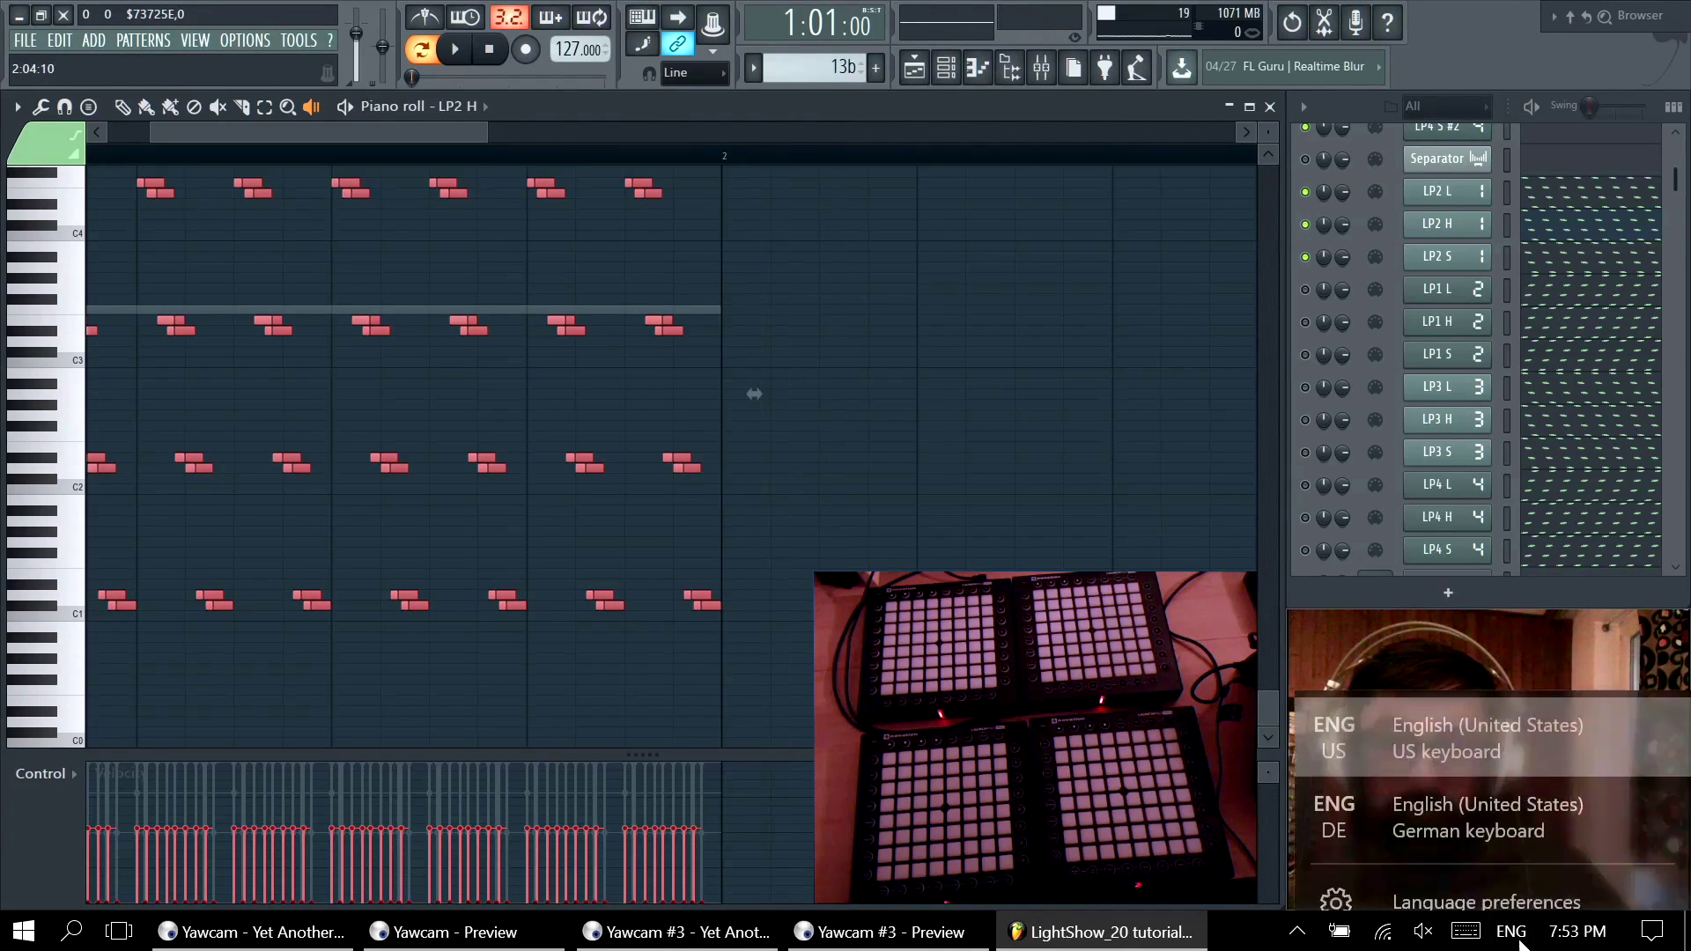
click(1406, 797)
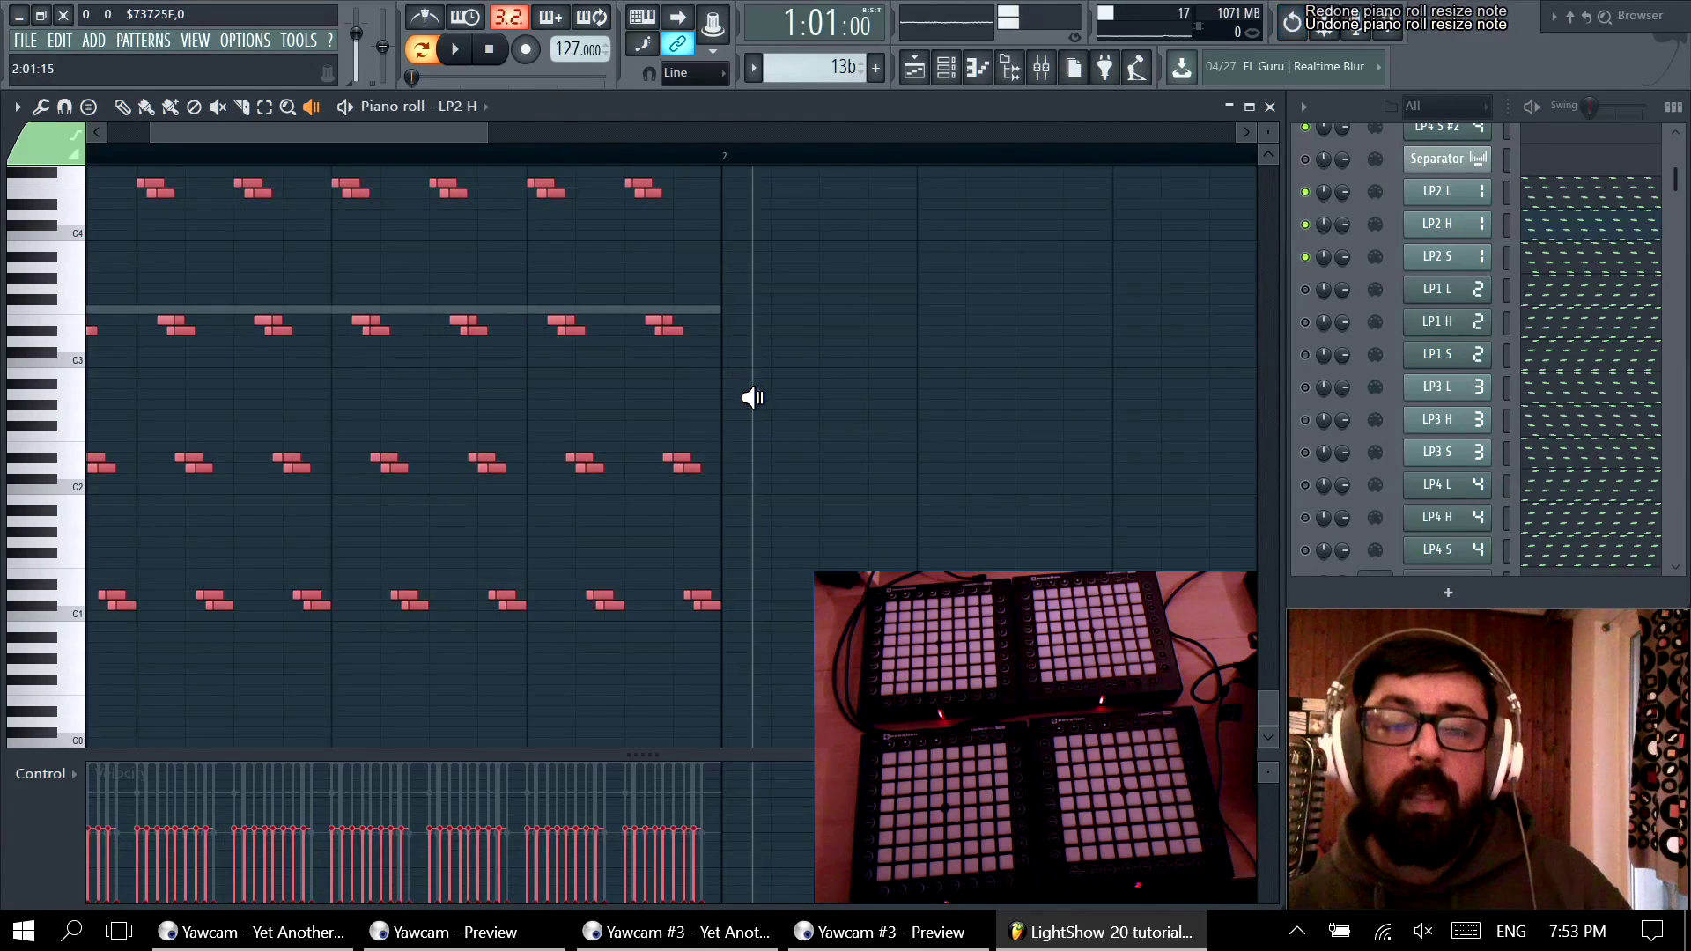
key(b)
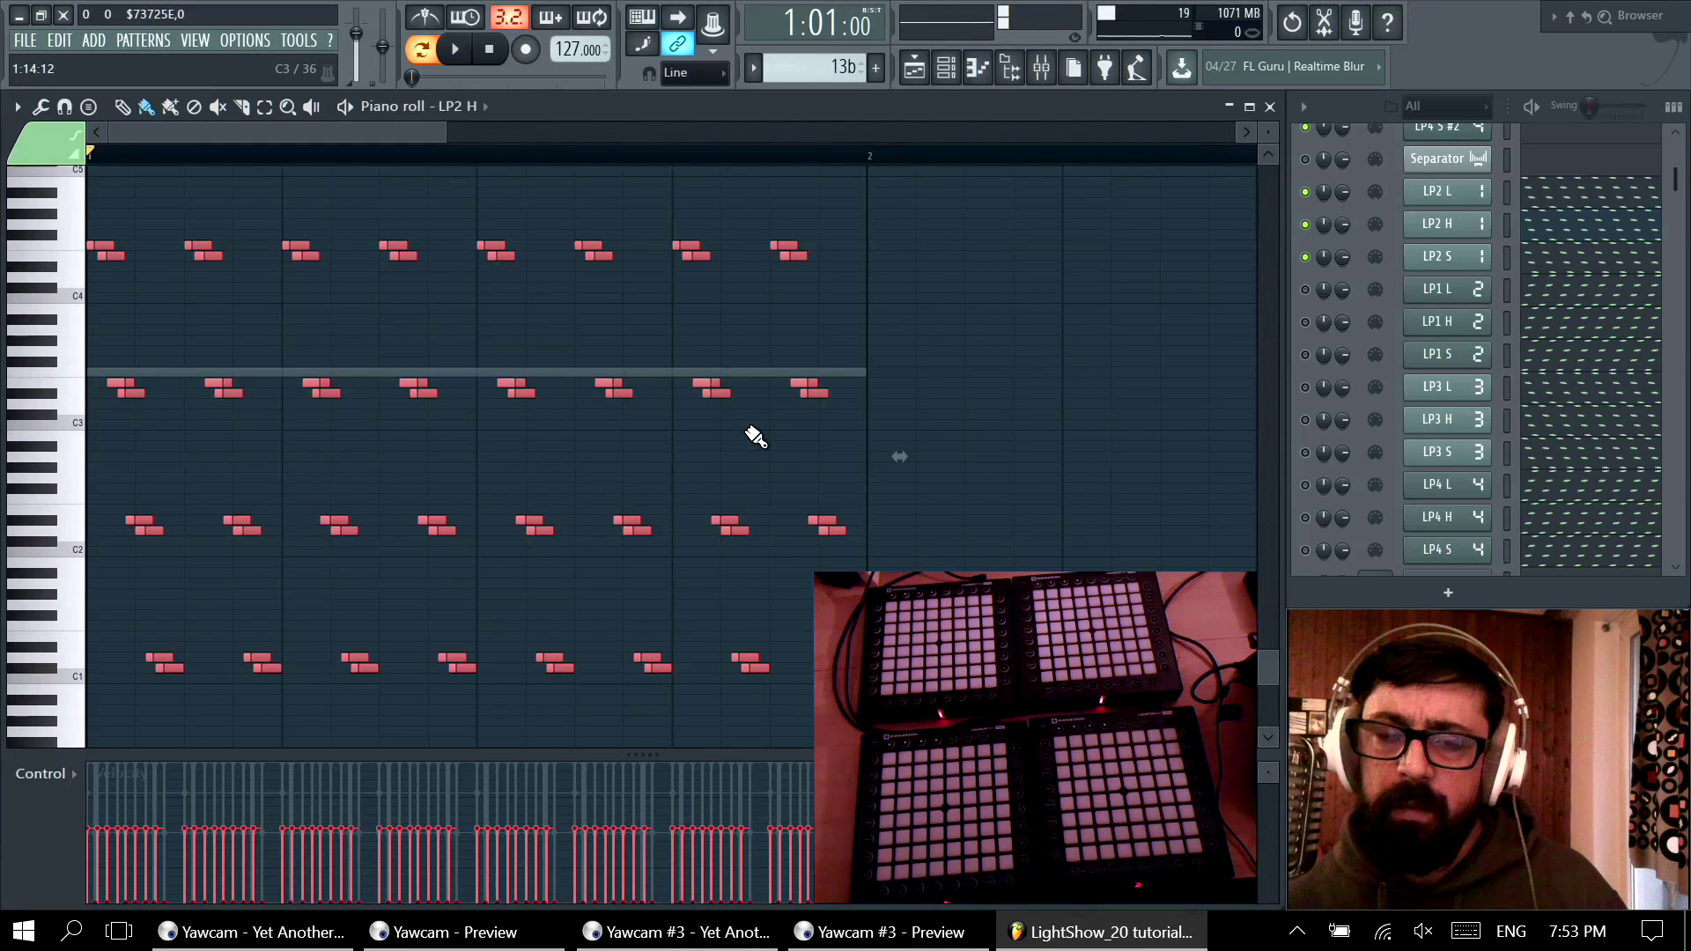
scroll(756, 437, down, 3)
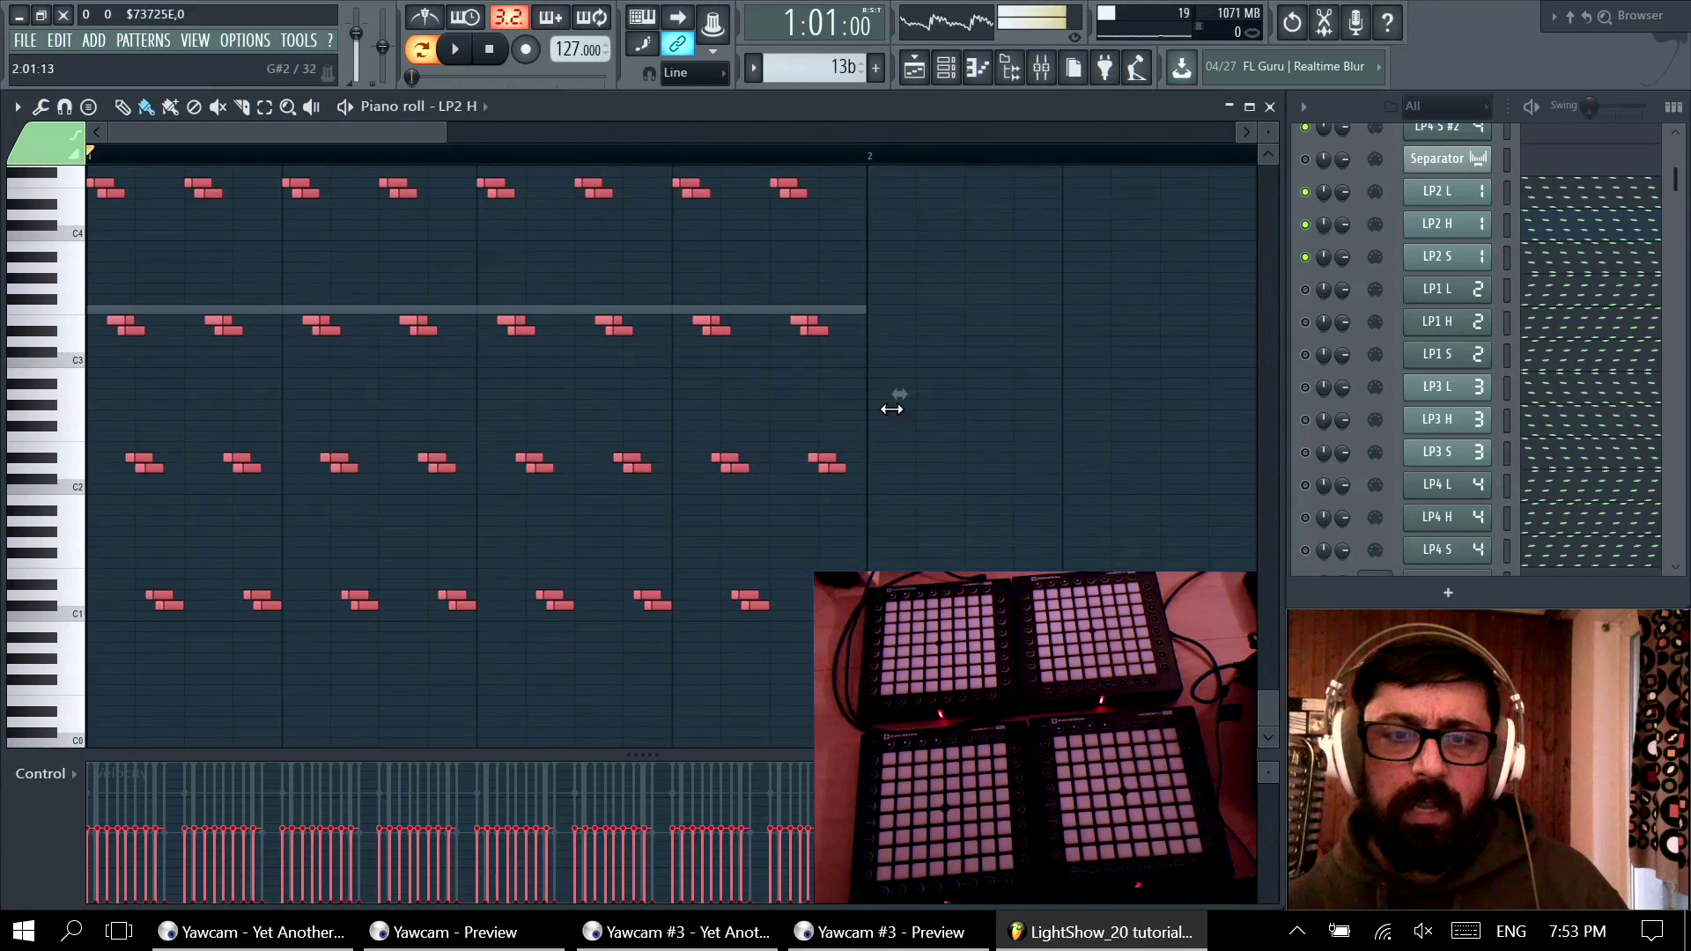
Step: Try to stretch all LP2 H notes in time beyond bar 2 with the stretch handle, and undo the resize
ctrl+scroll(948, 400, up, 5)
scroll(1000, 400, down, 4)
key(ctrl+alt+z)
key(ctrl+alt+z)
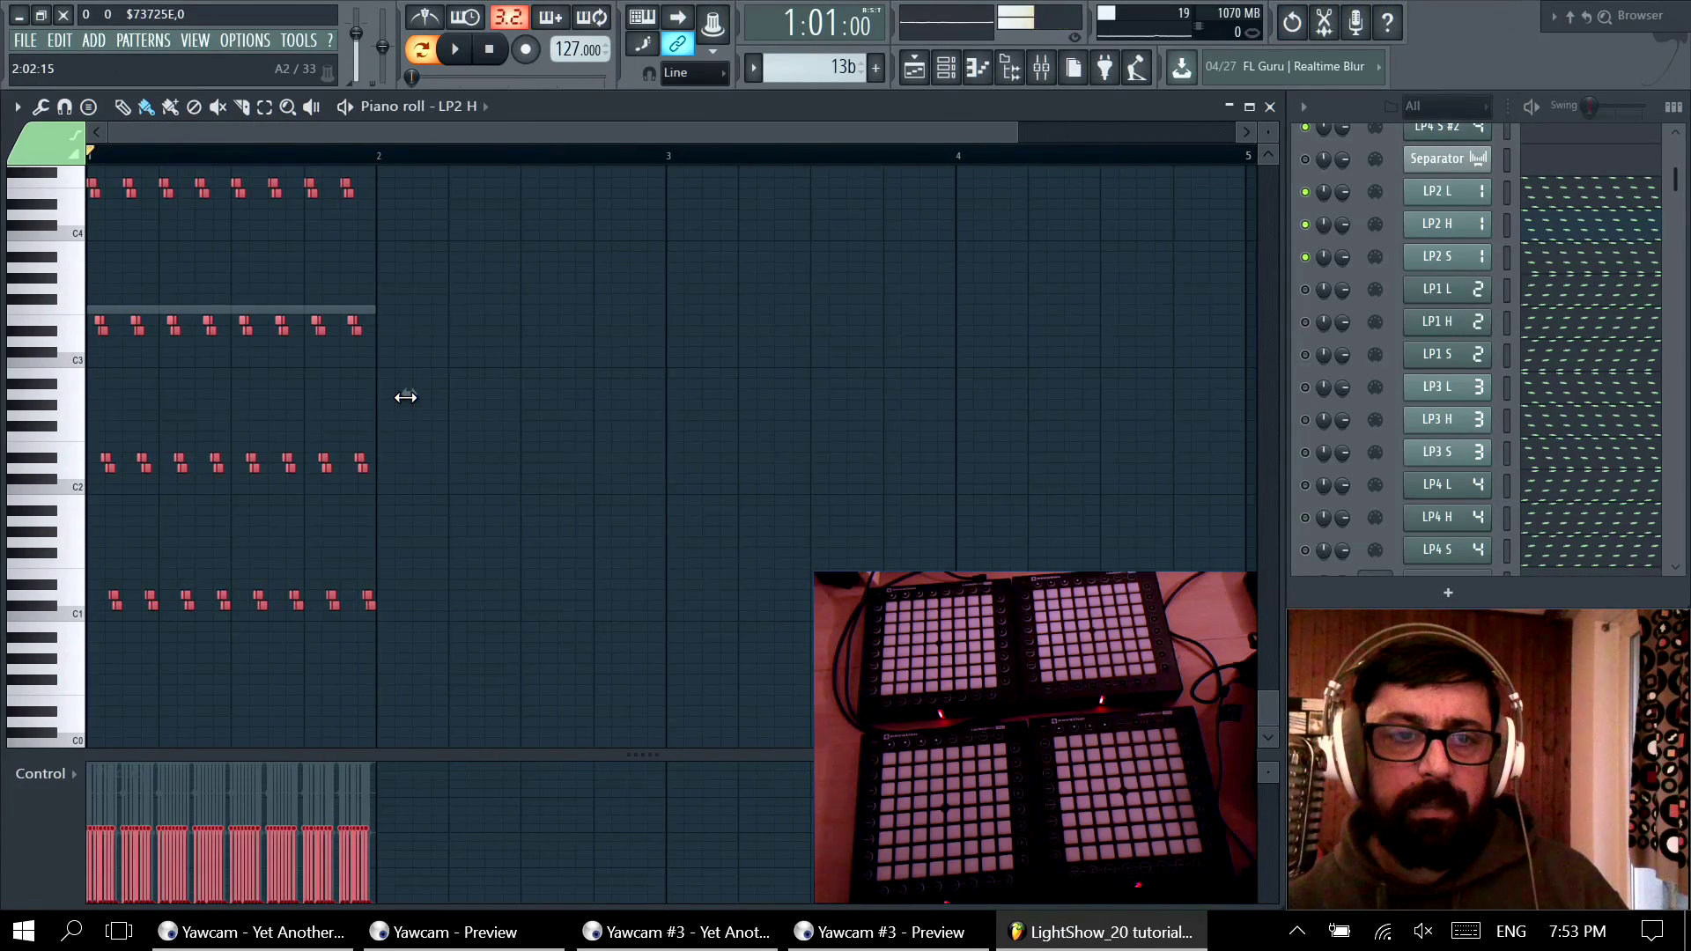
drag(405, 397, 801, 405)
key(ctrl+z)
Step: Play the LP2 H pattern at its original length to check the lights on the Launchpad
scroll(660, 460, up, 2)
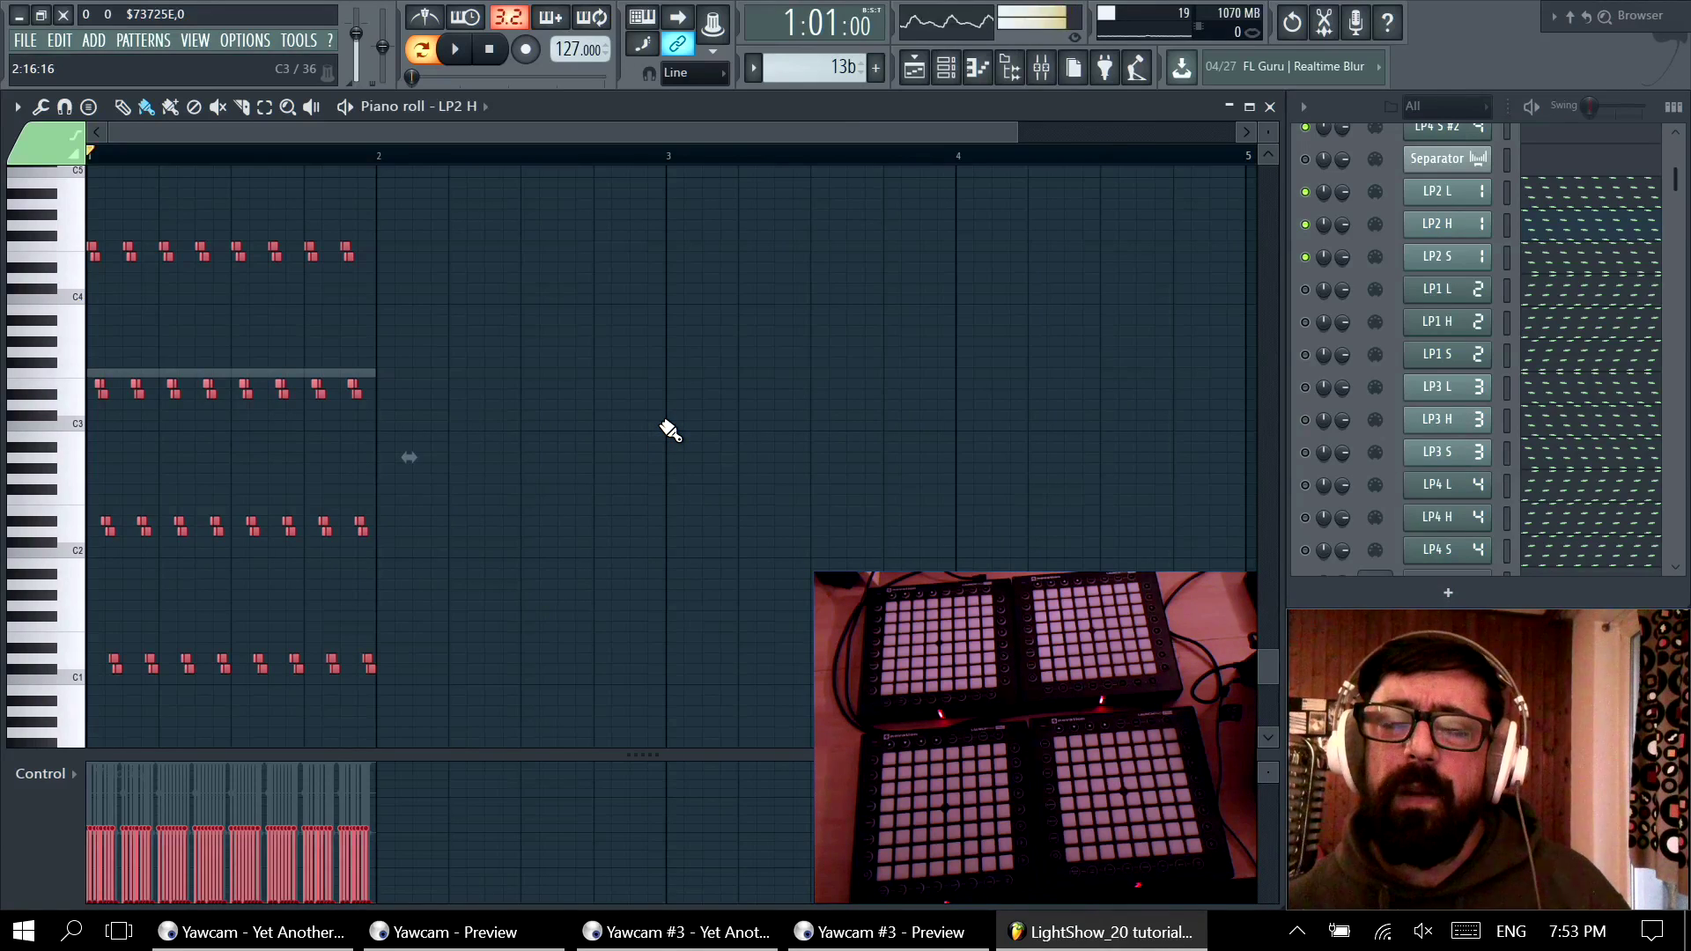
click(610, 482)
key(space)
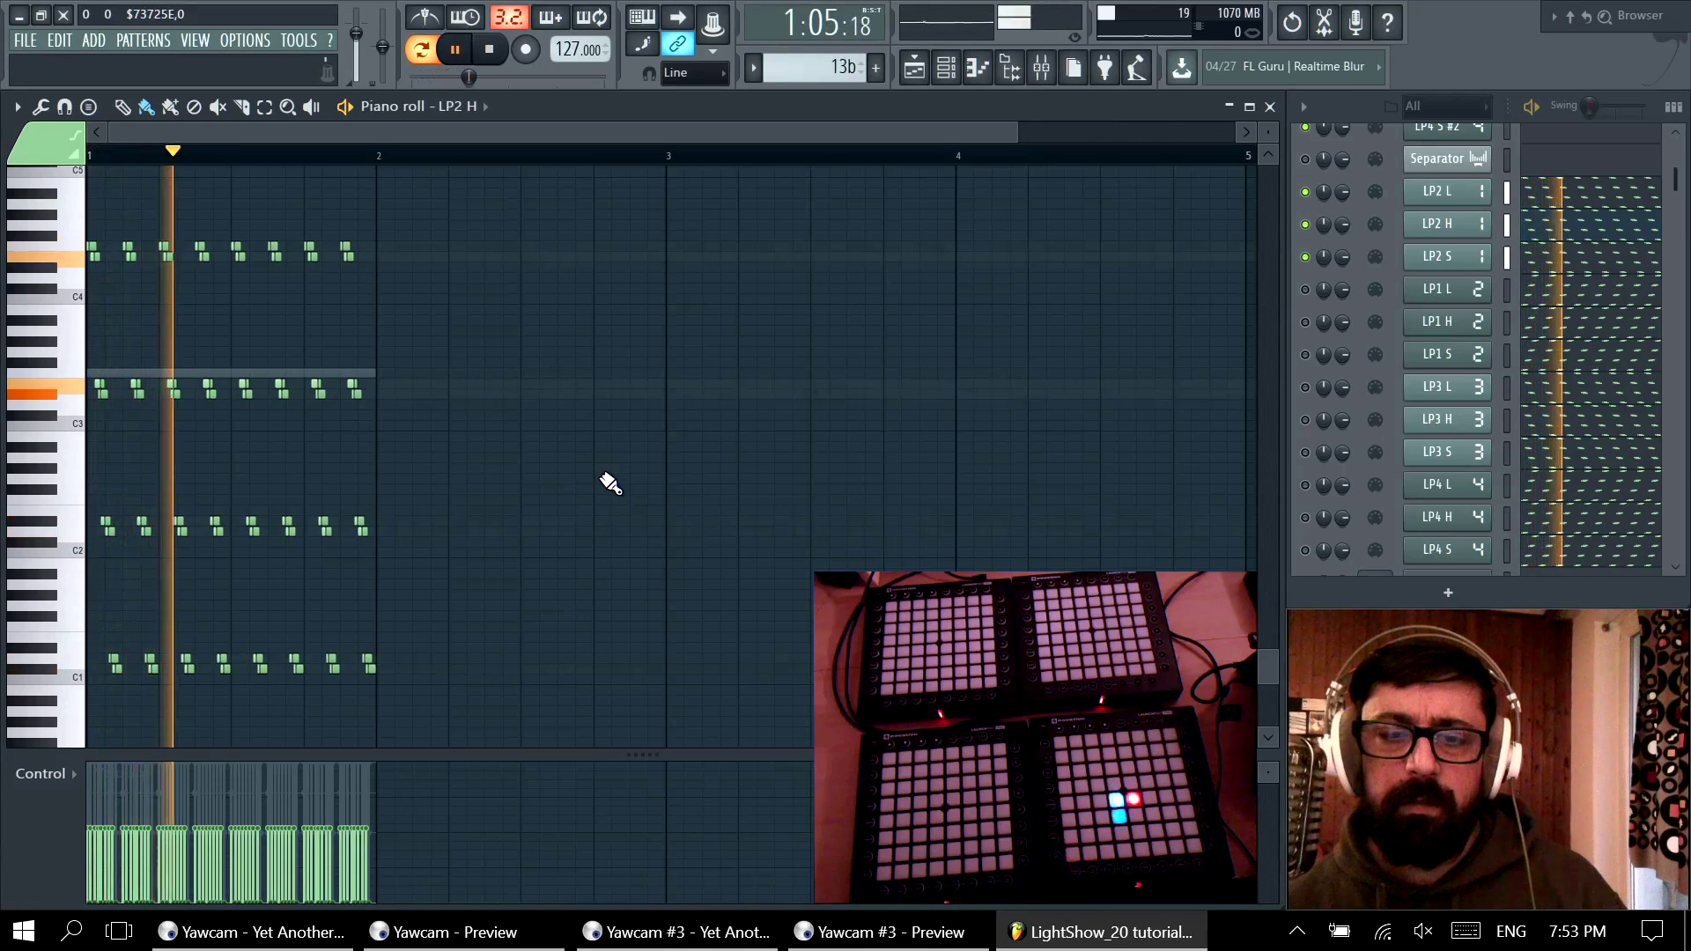
key(space)
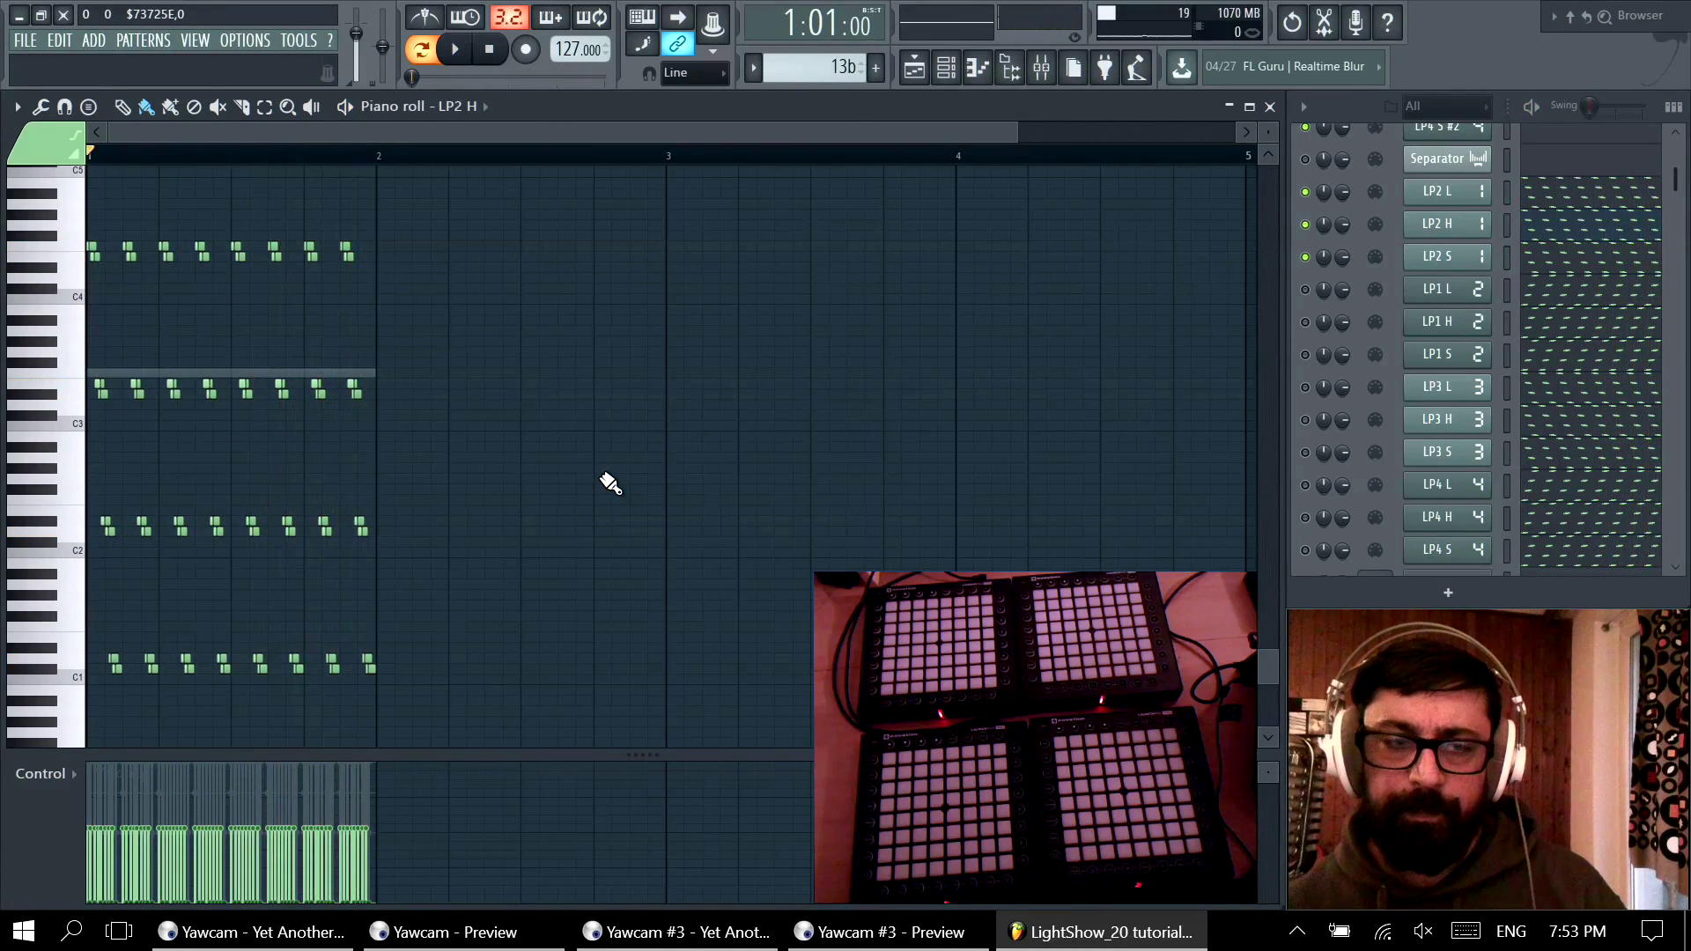
Step: Select all LP2 L notes and flip them horizontally with the score flipper
click(1596, 194)
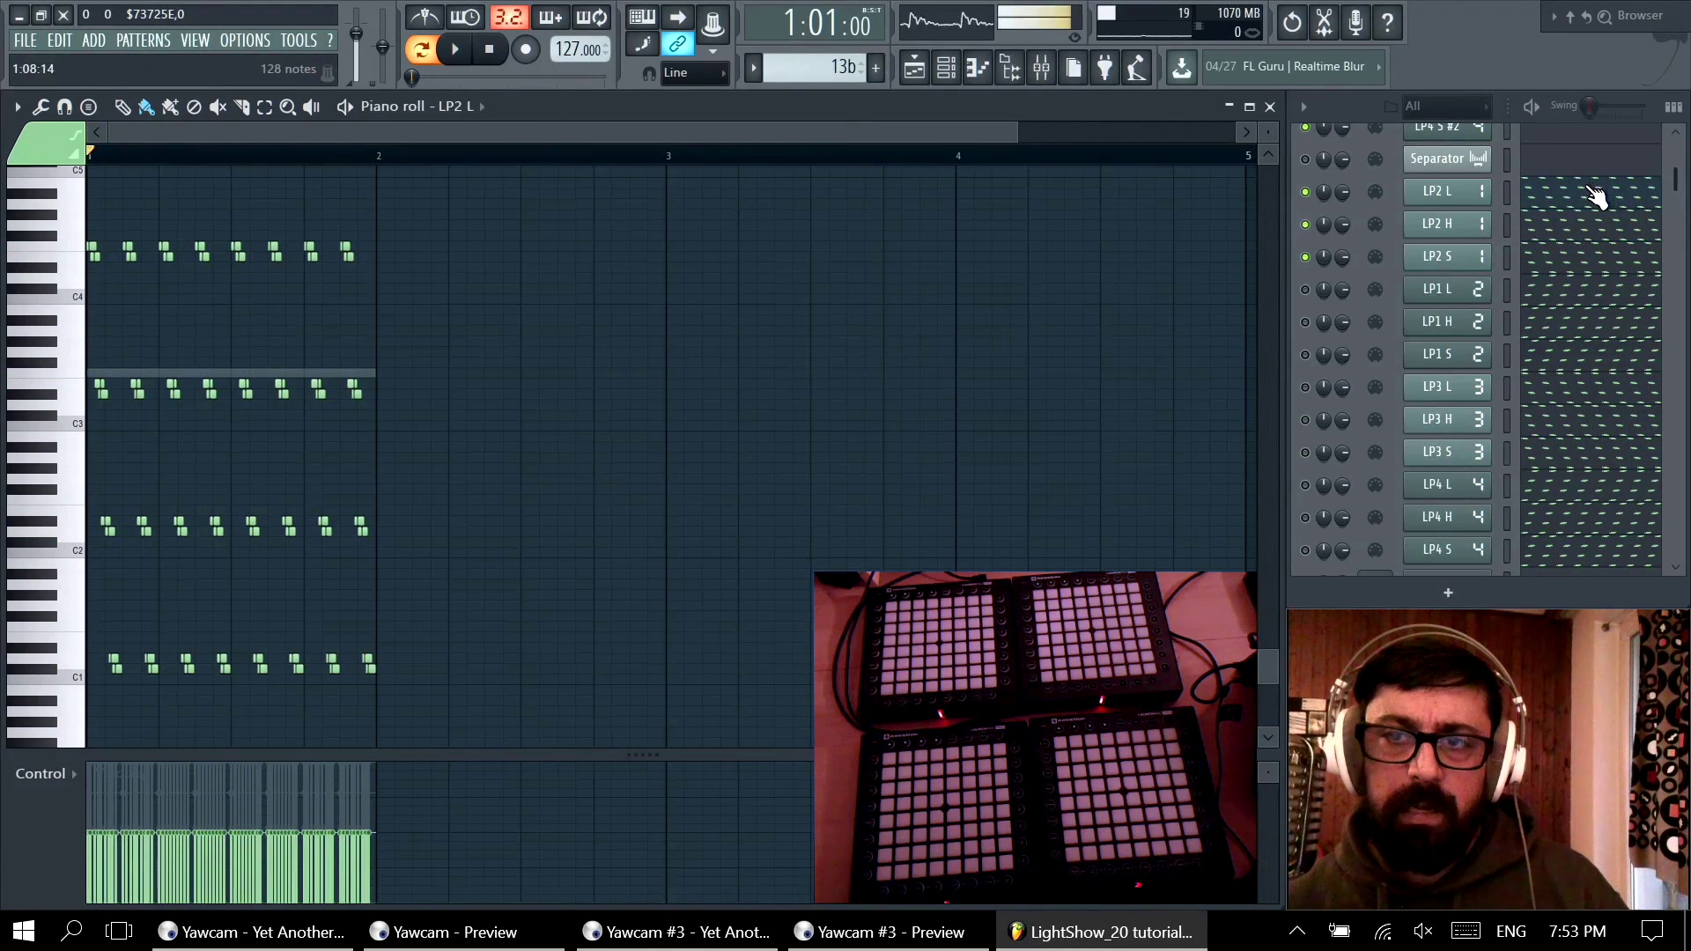
key(ctrl+a)
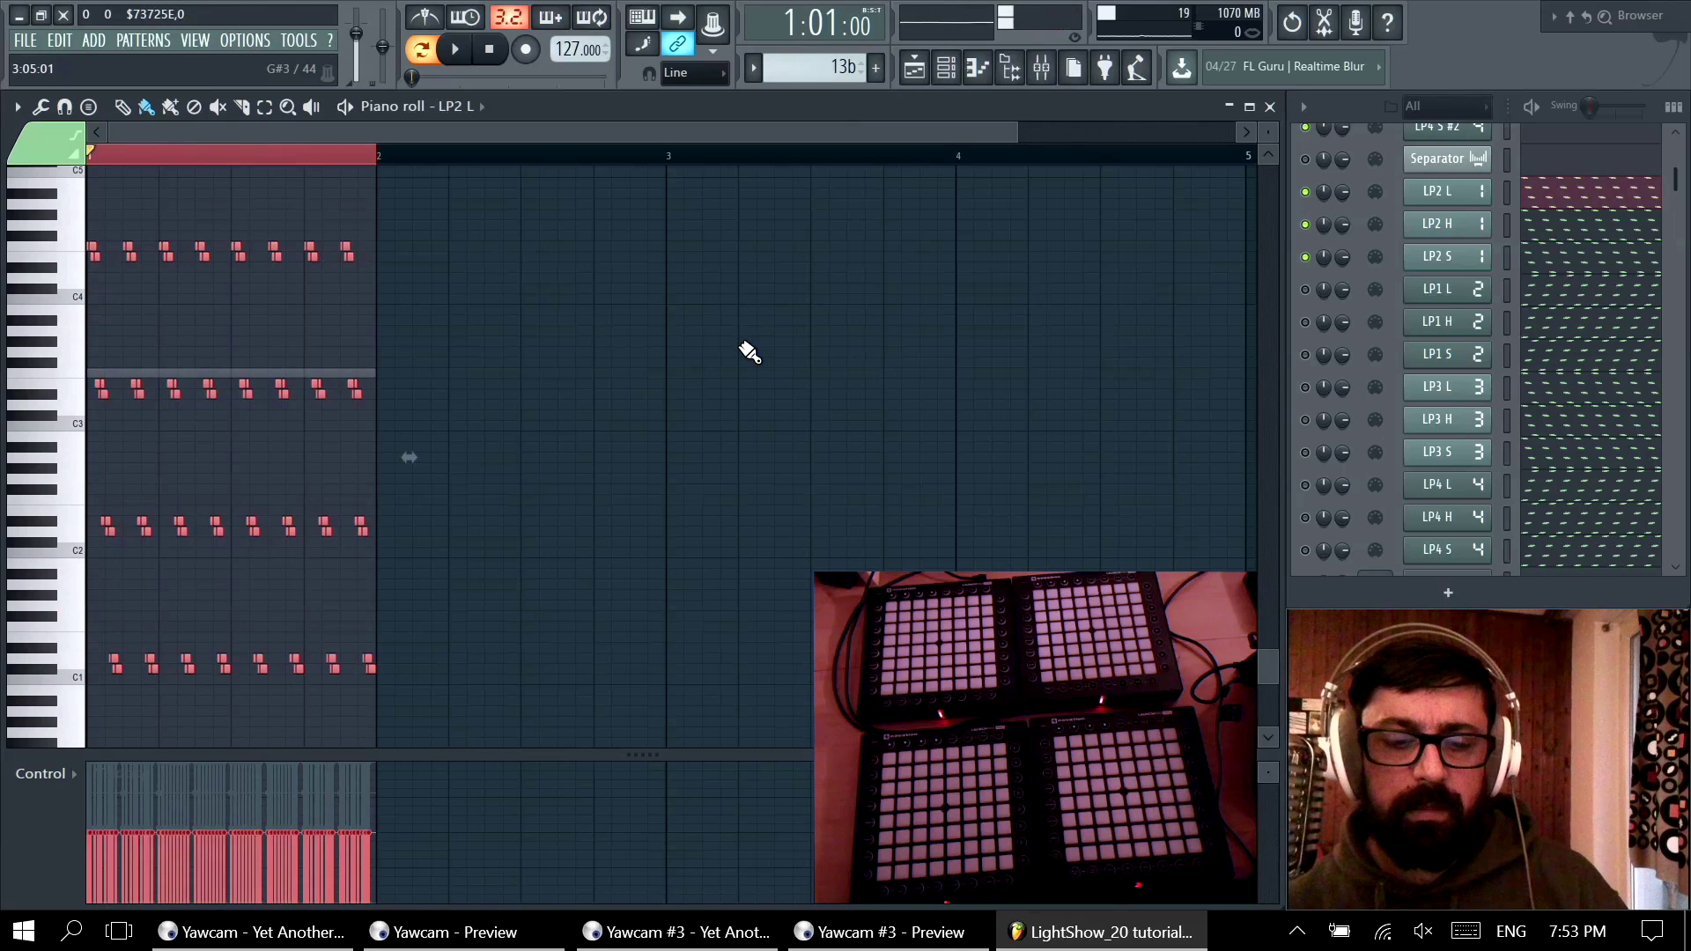
key(alt+y)
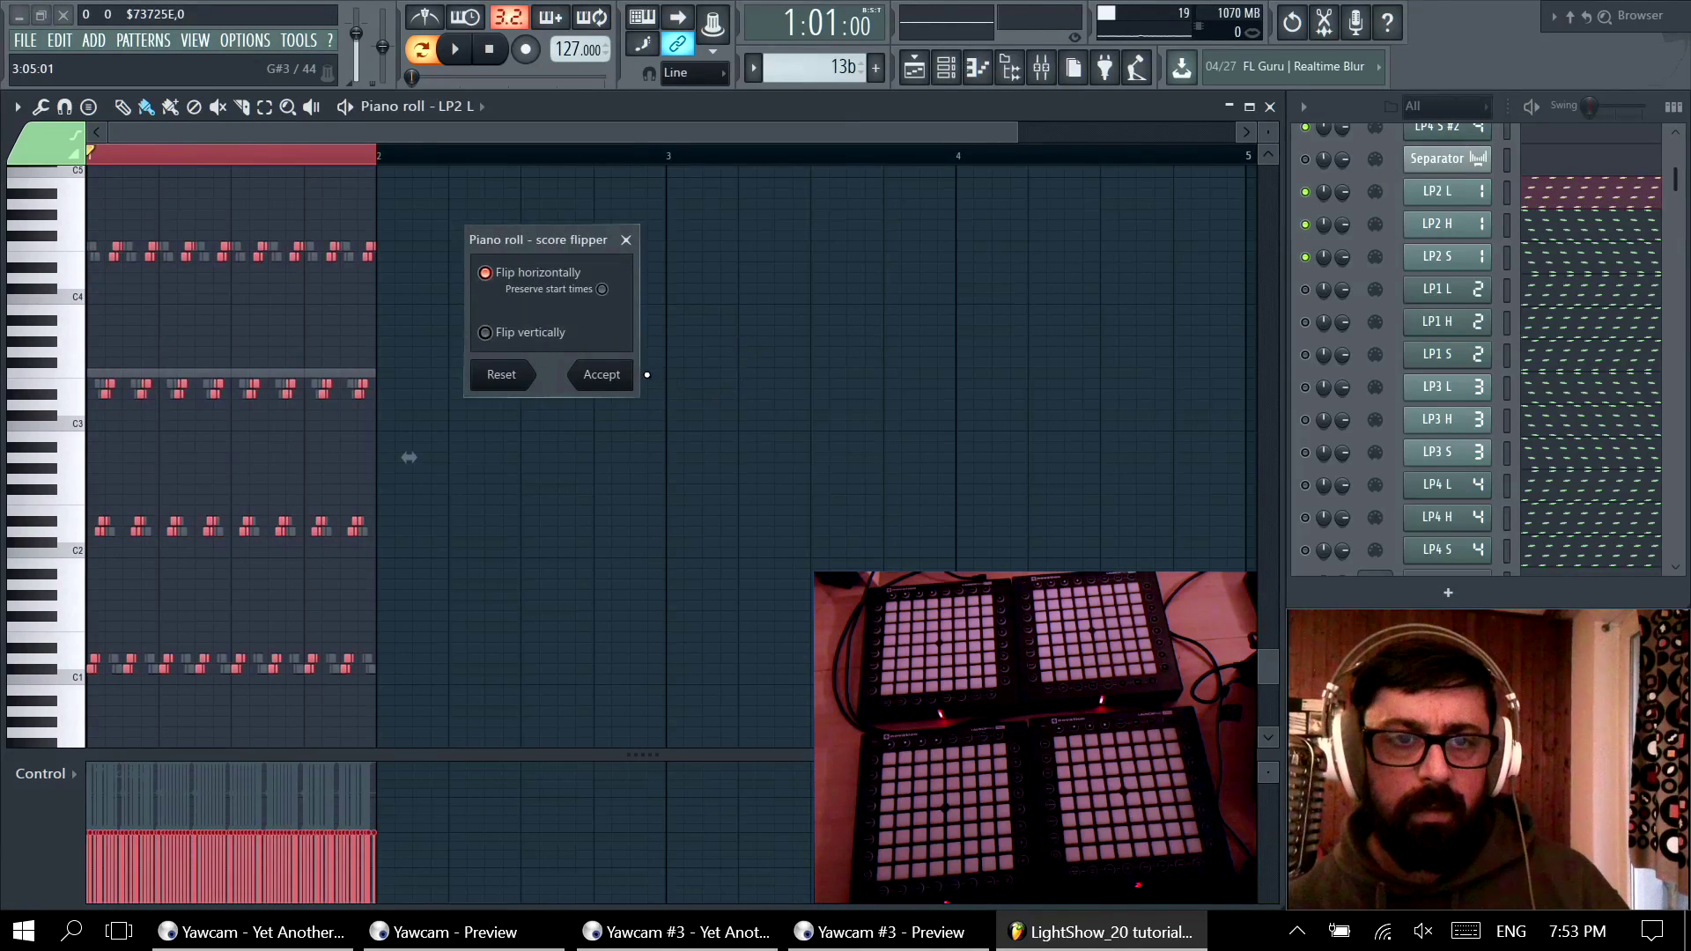
click(608, 376)
Step: Flip the LP2 H and LP2 S notes horizontally with the score flipper
click(1592, 227)
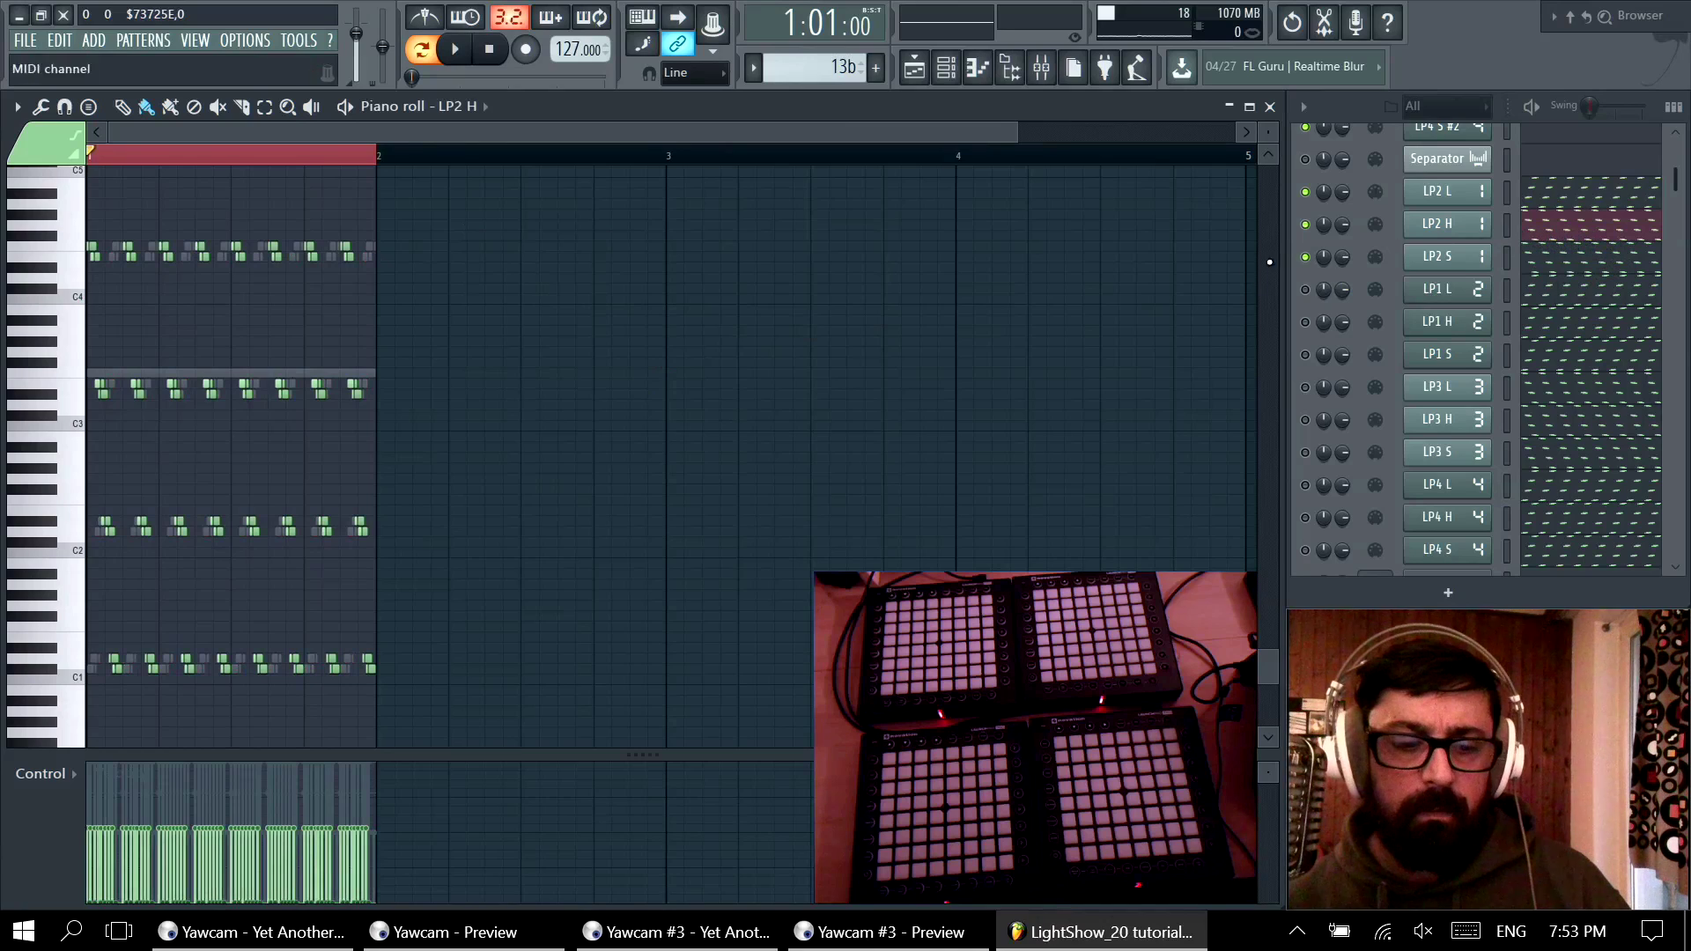
key(alt+y)
click(603, 377)
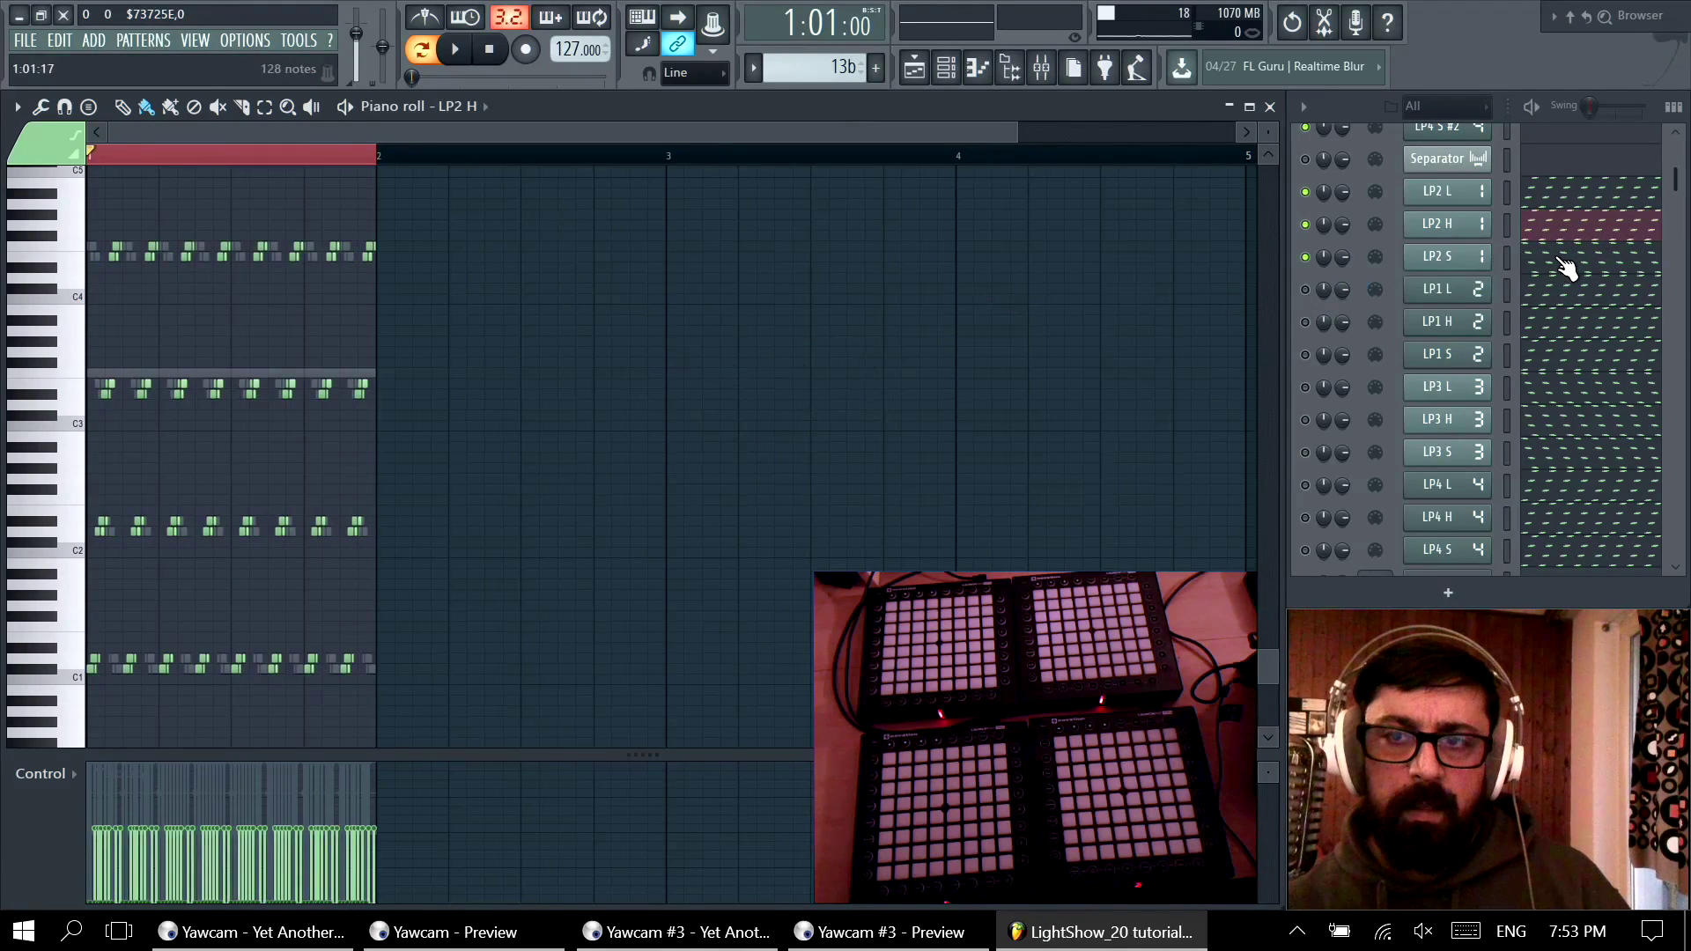
click(1561, 264)
key(alt+y)
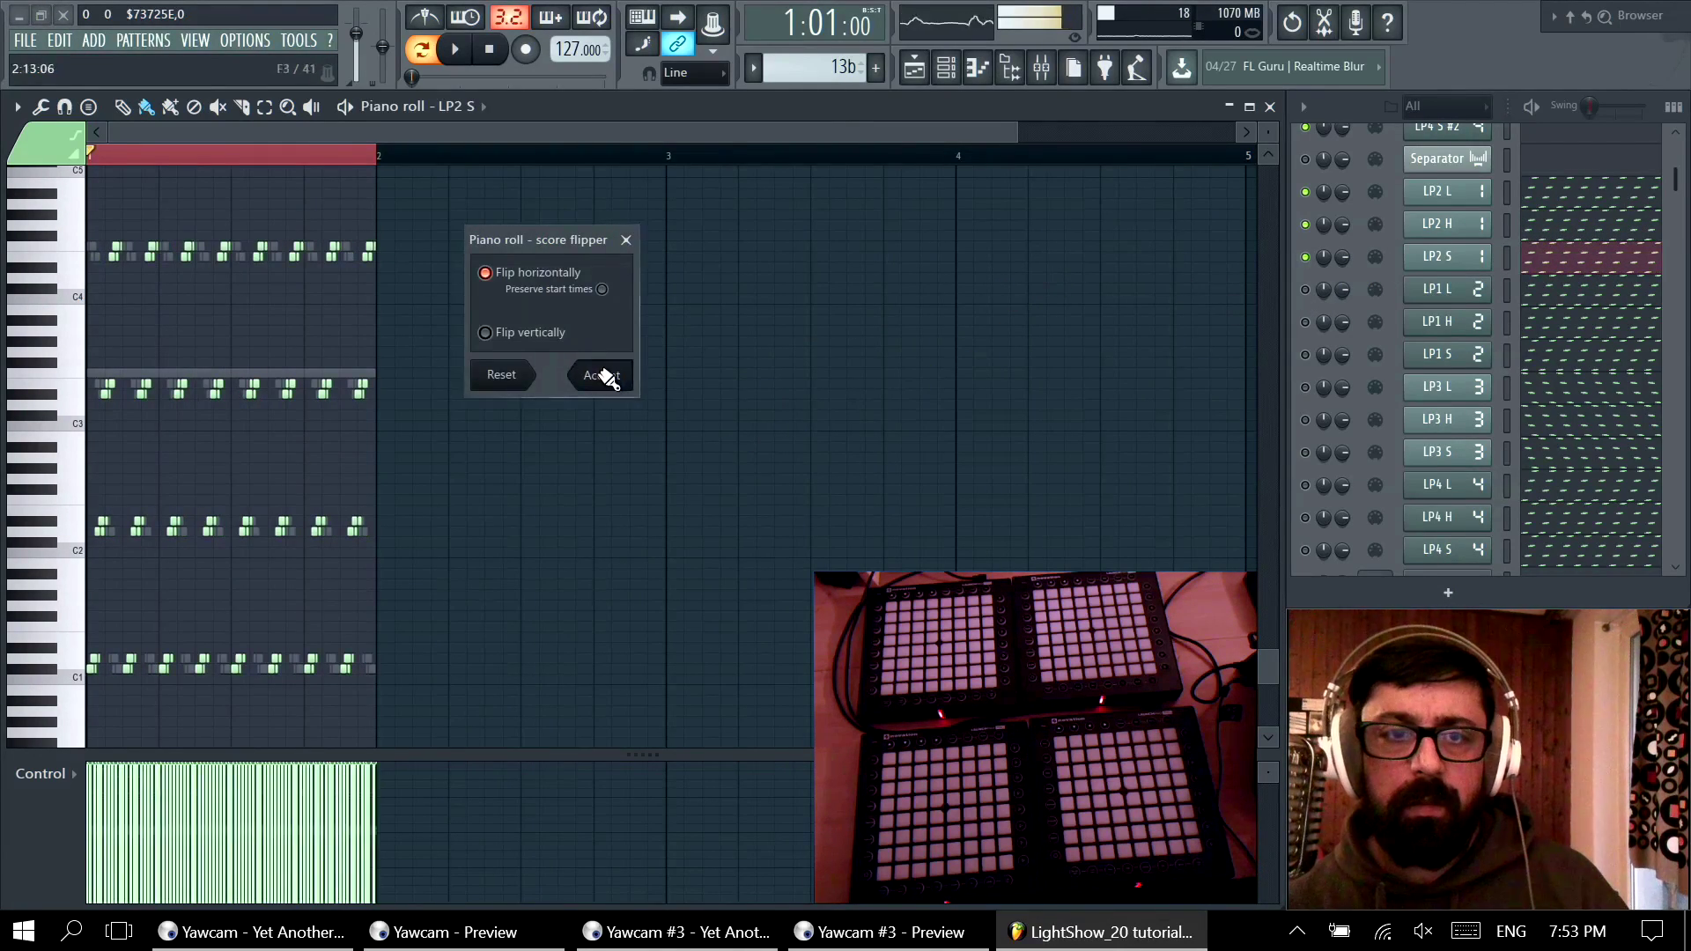
click(593, 374)
Step: Play the reversed pattern to check the Launchpad lights, and undo the horizontal flips on the LP2 channels
key(space)
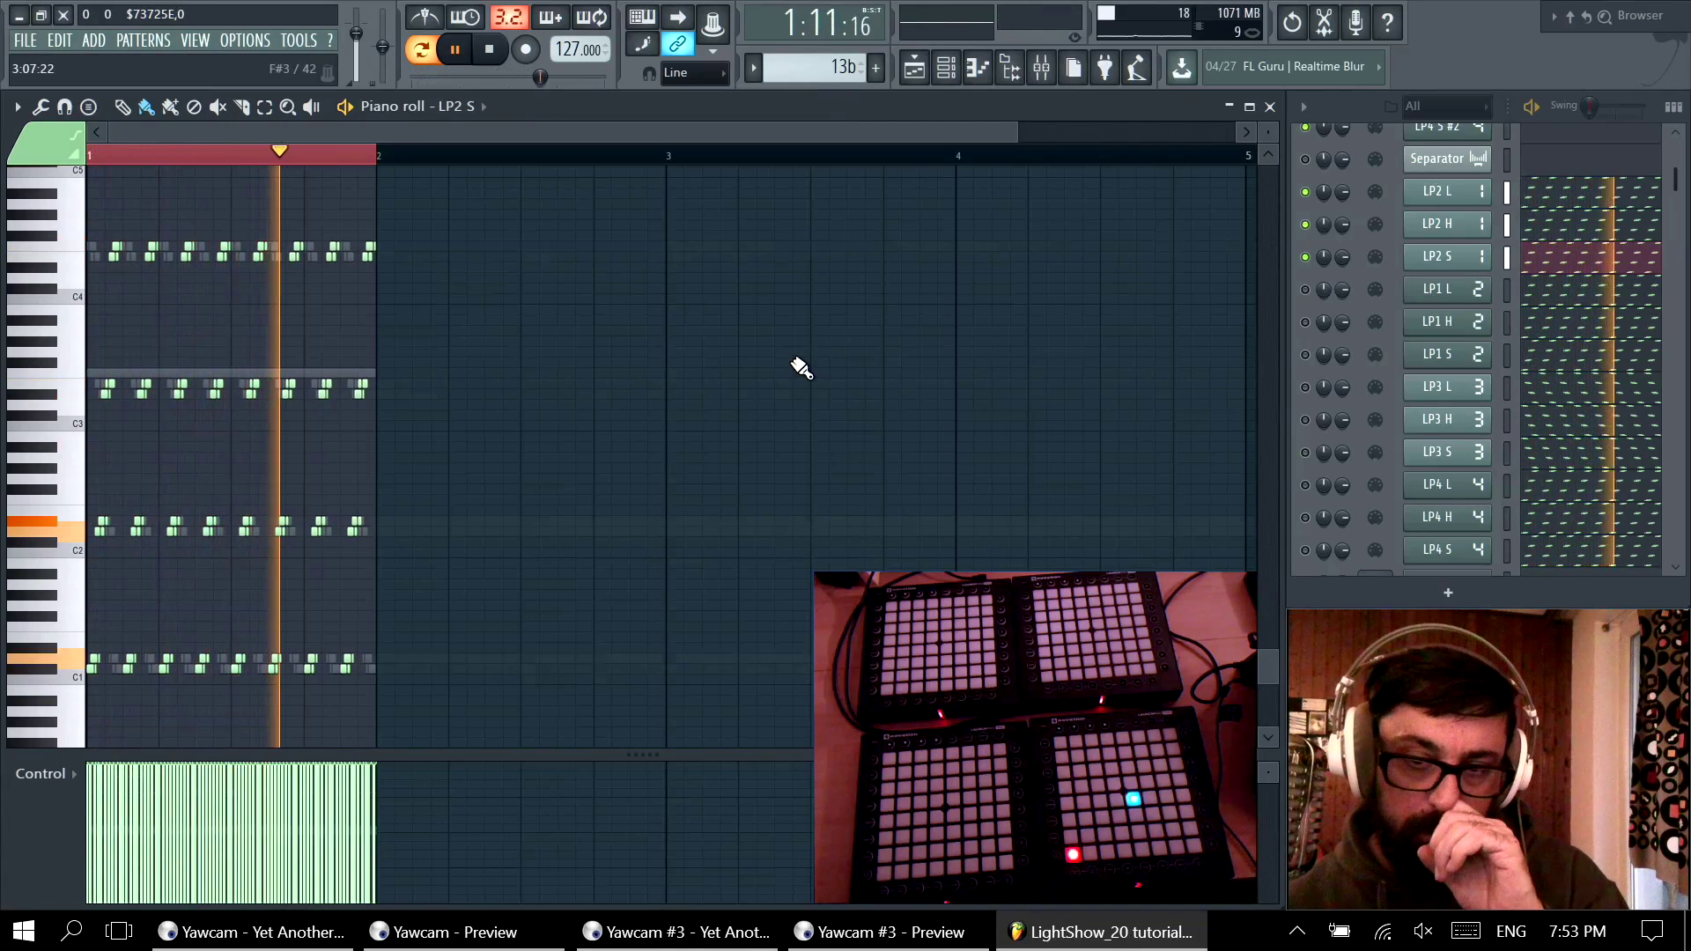
key(space)
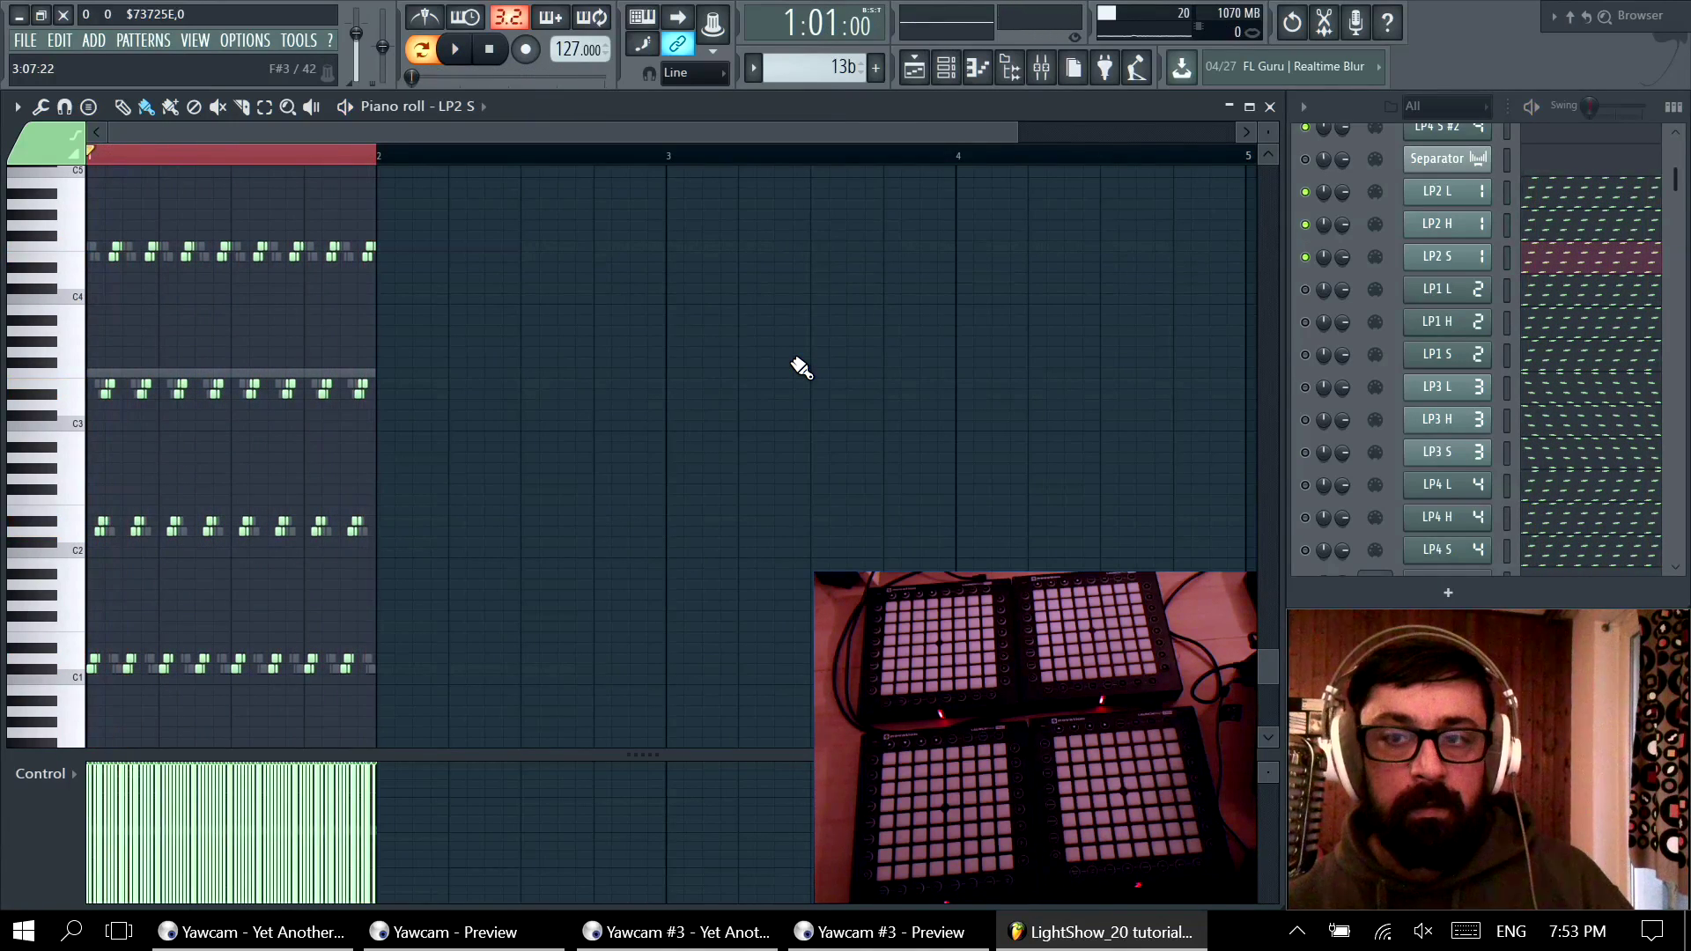
key(ctrl+z)
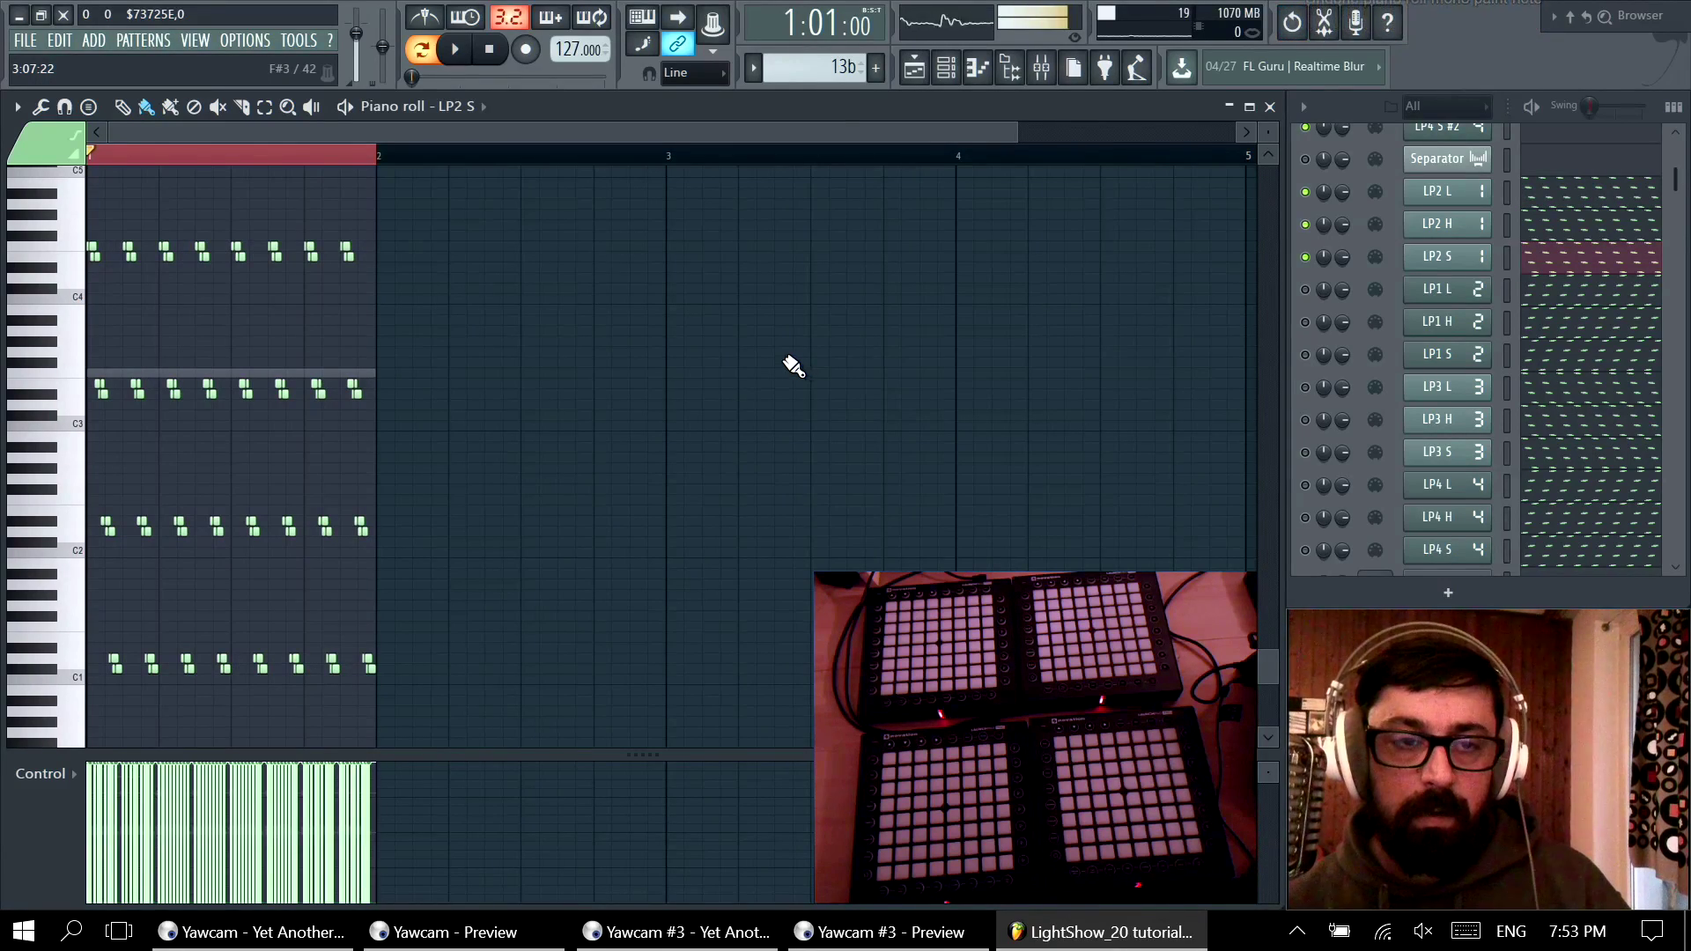
scroll(784, 367, up, 2)
Step: Return to the Playlist, open Pattern 254 from Track 10, preview it briefly, and close its piano roll
click(1271, 107)
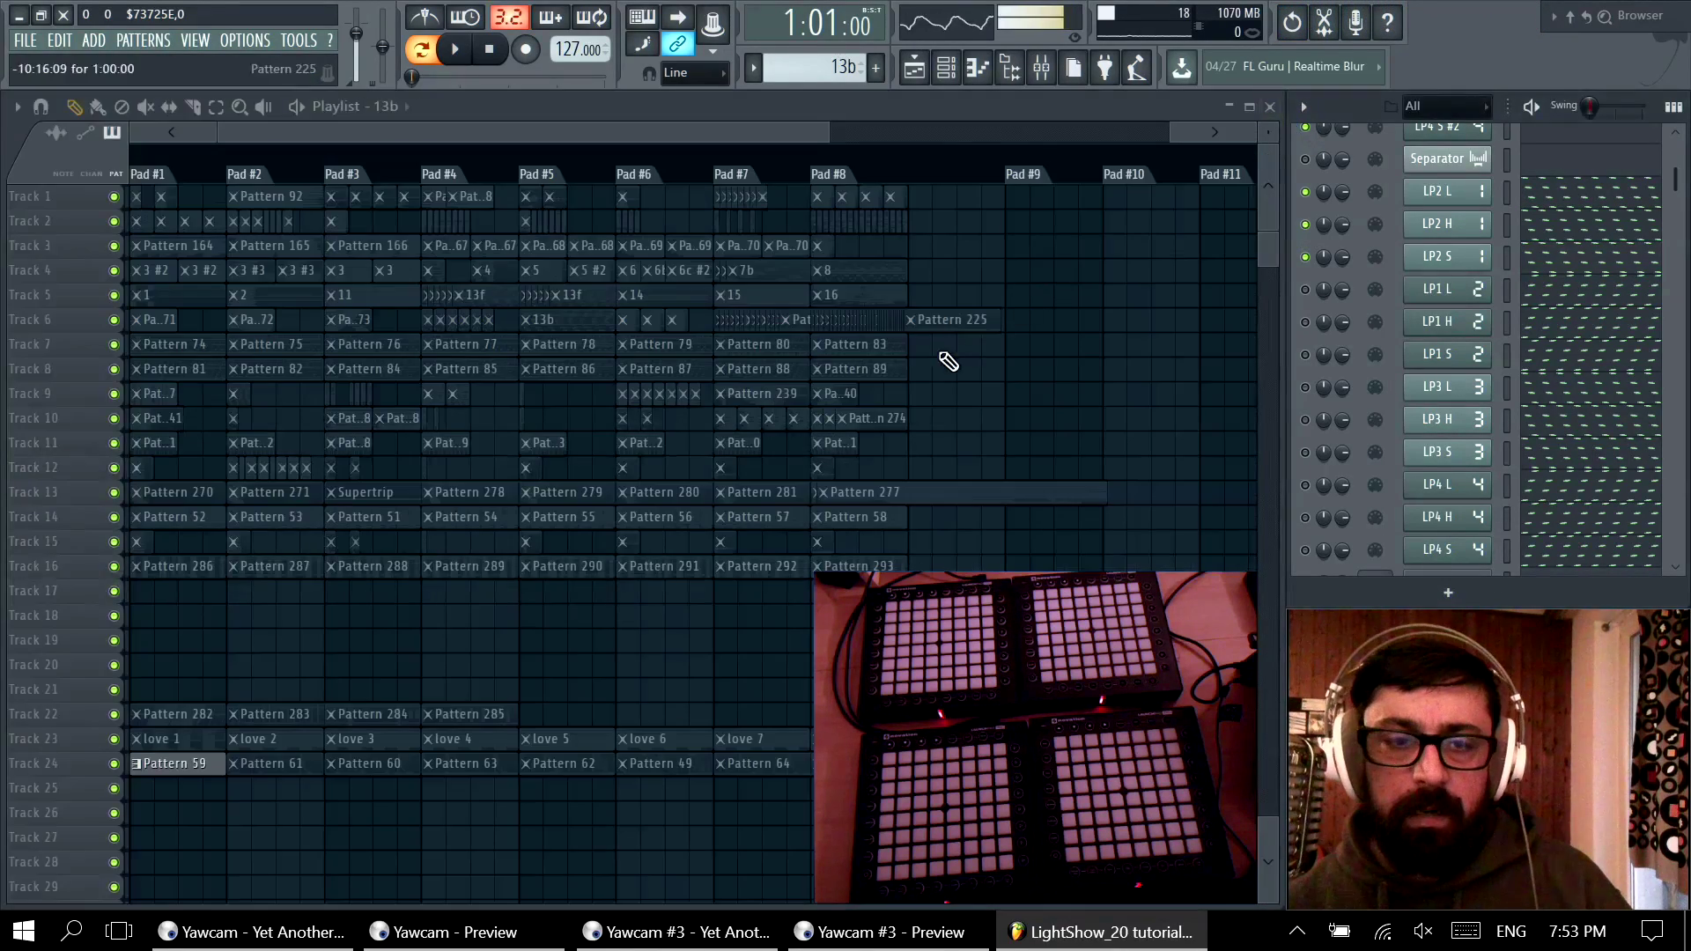
double_click(754, 417)
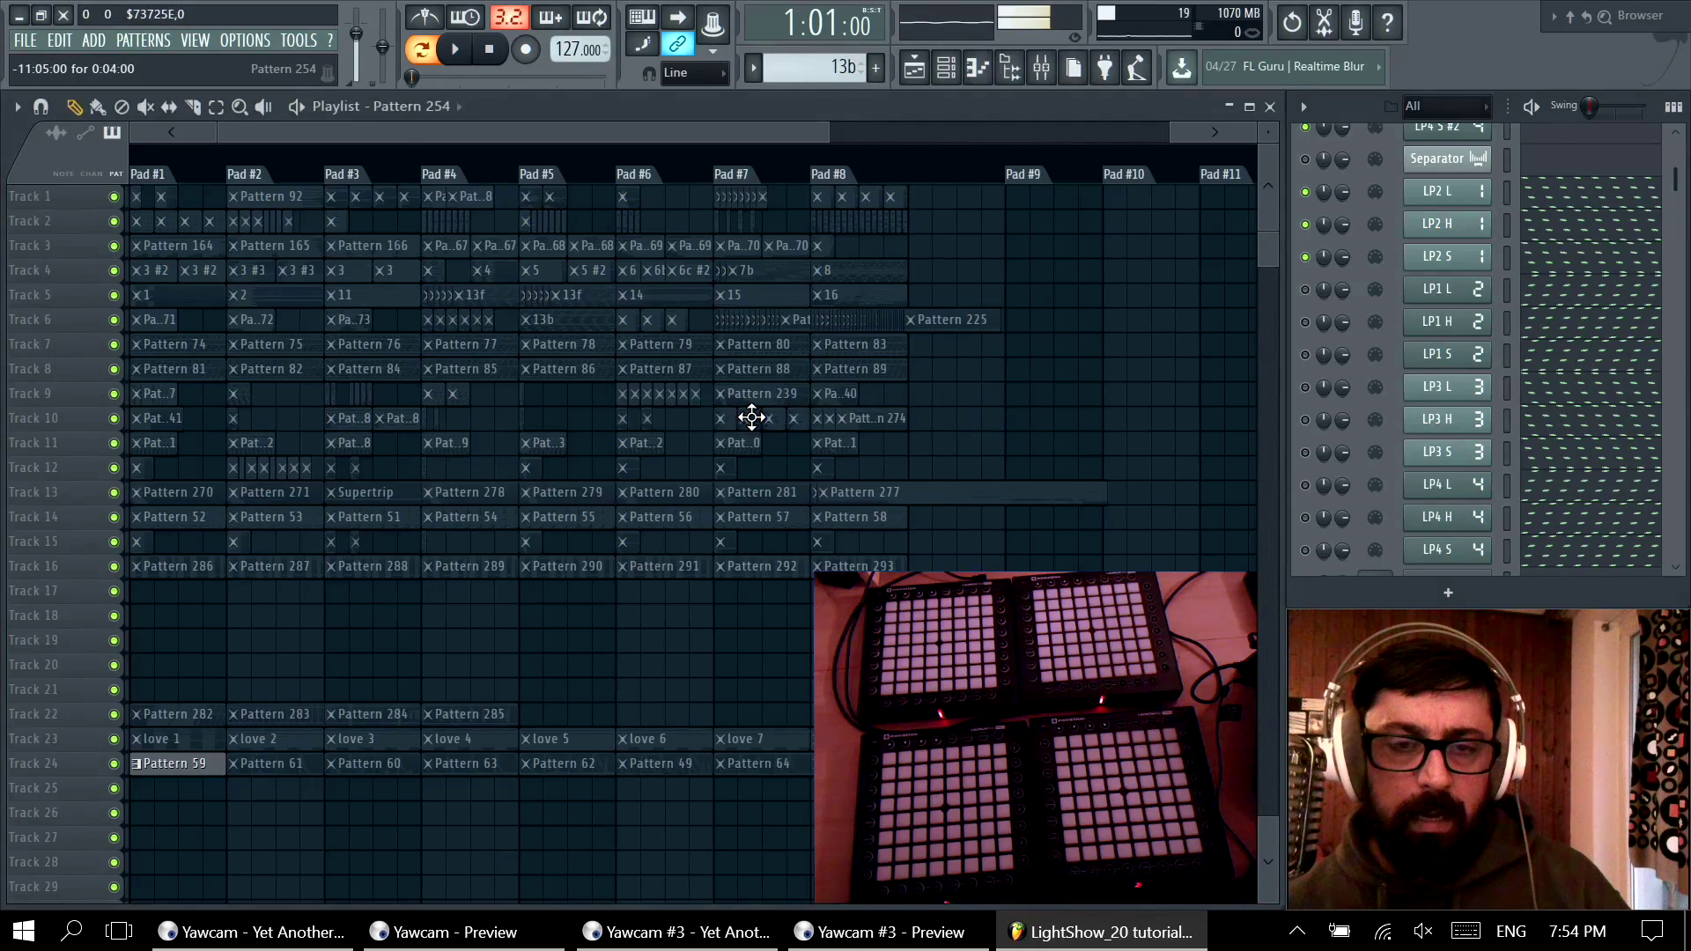
key(space)
key(space)
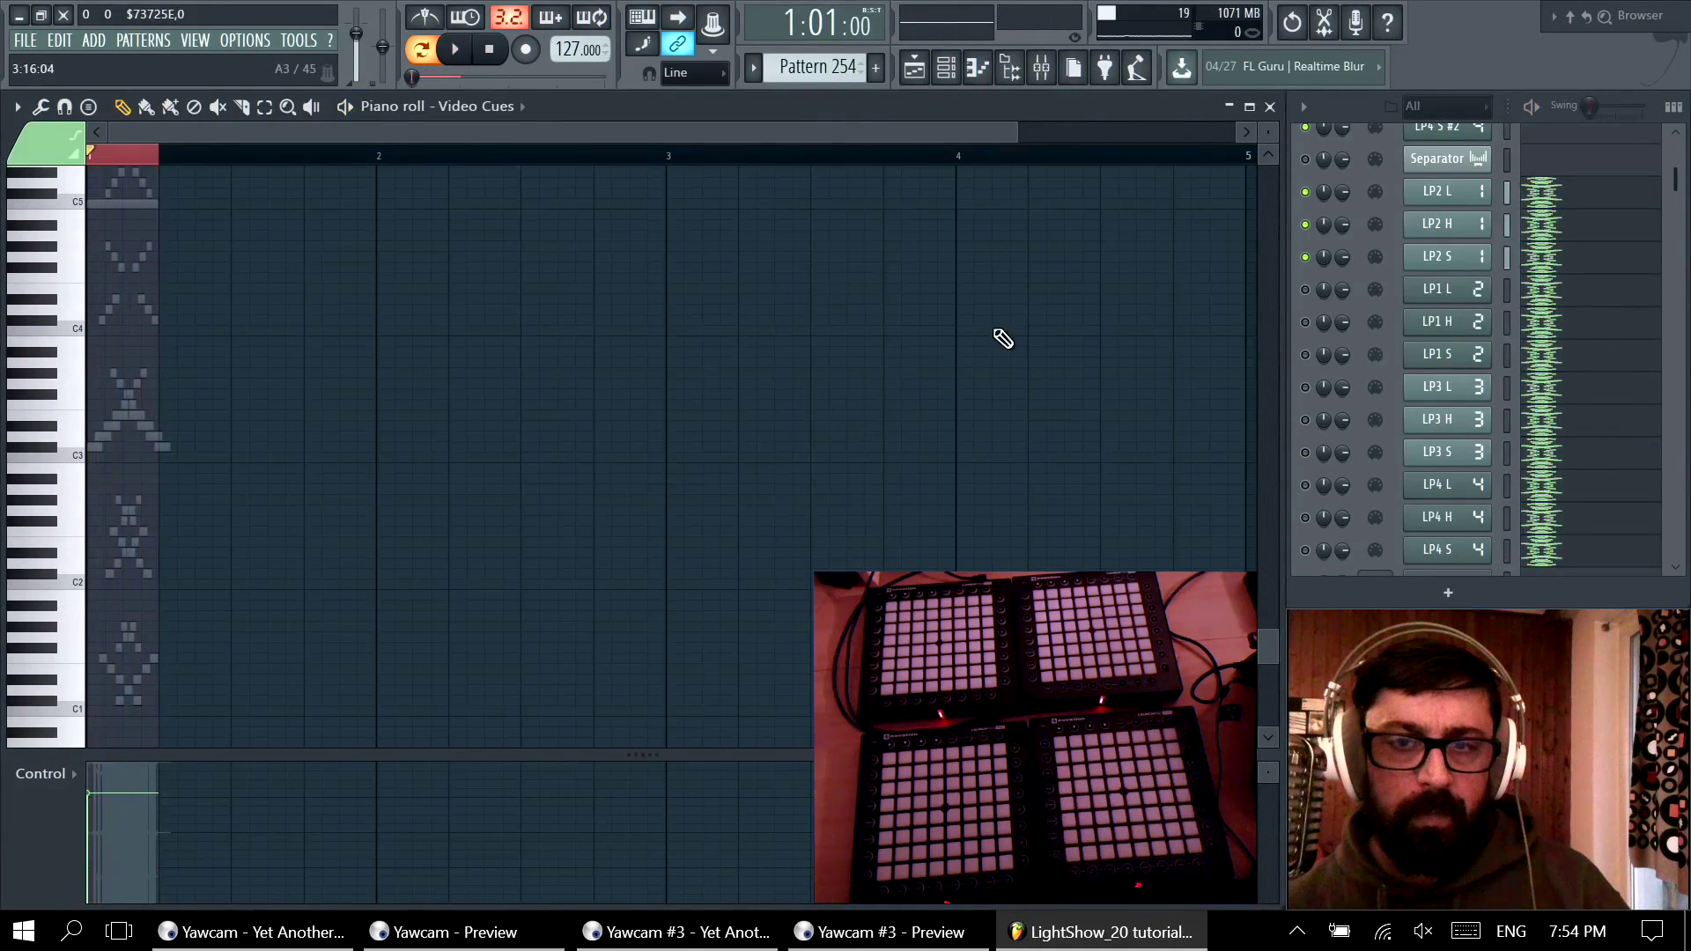
click(1271, 107)
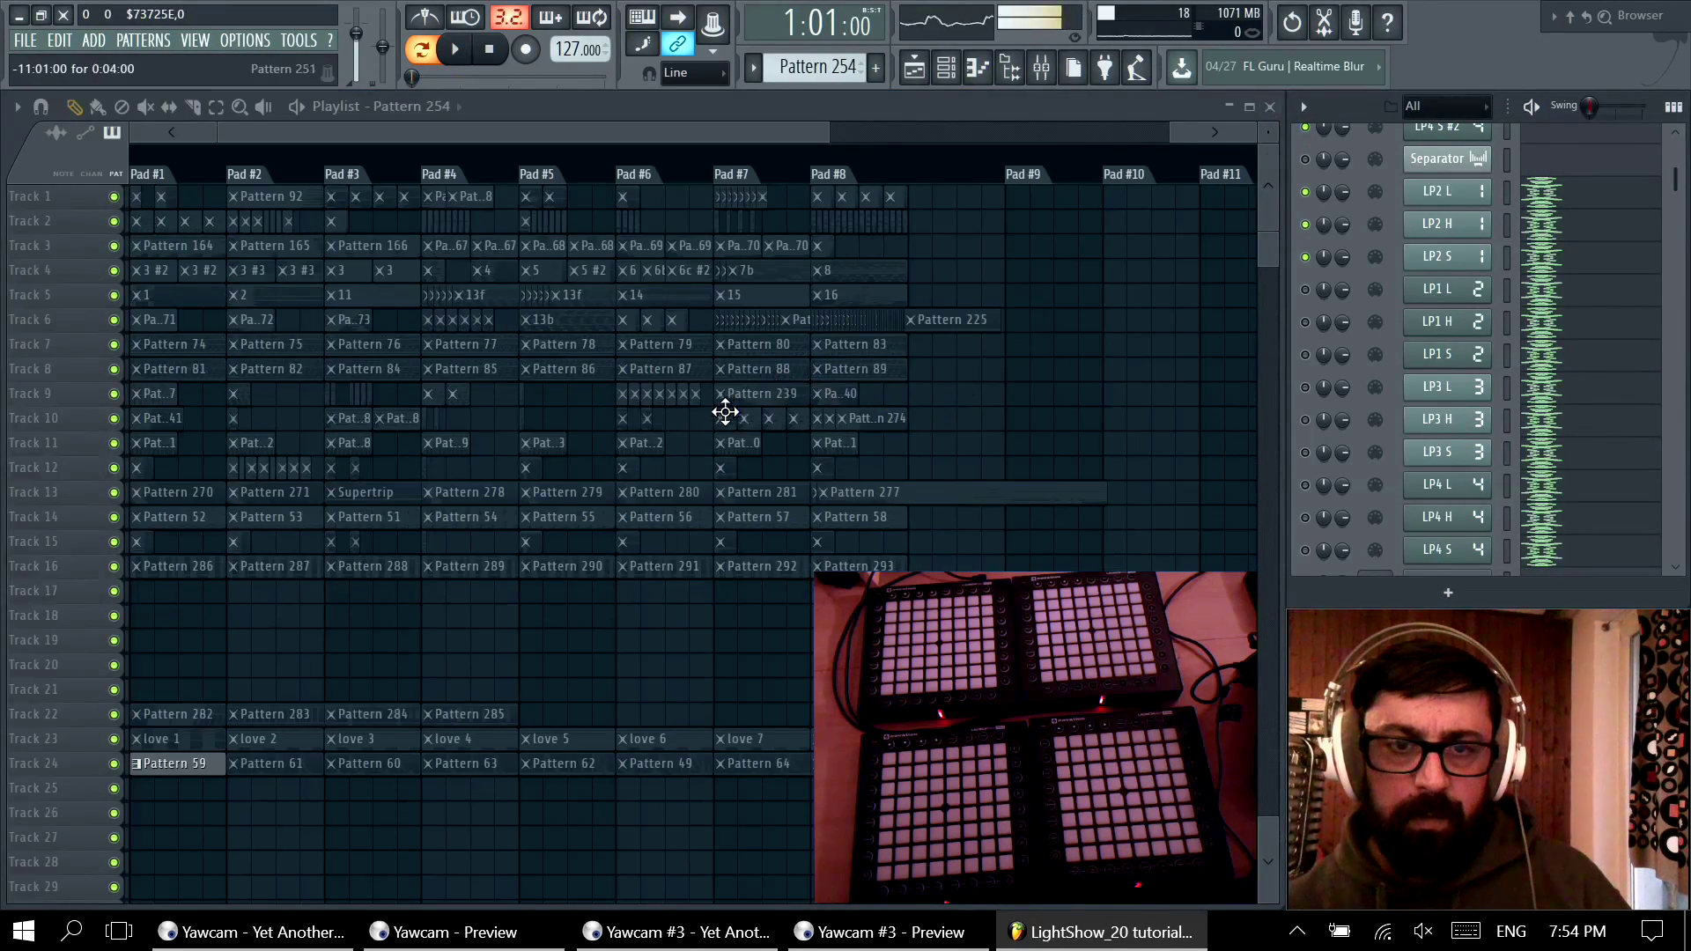
Step: Trigger Patterns 239, 240, 273 and 274 on Tracks 9 and 10 to preview their lights
drag(740, 396, 830, 389)
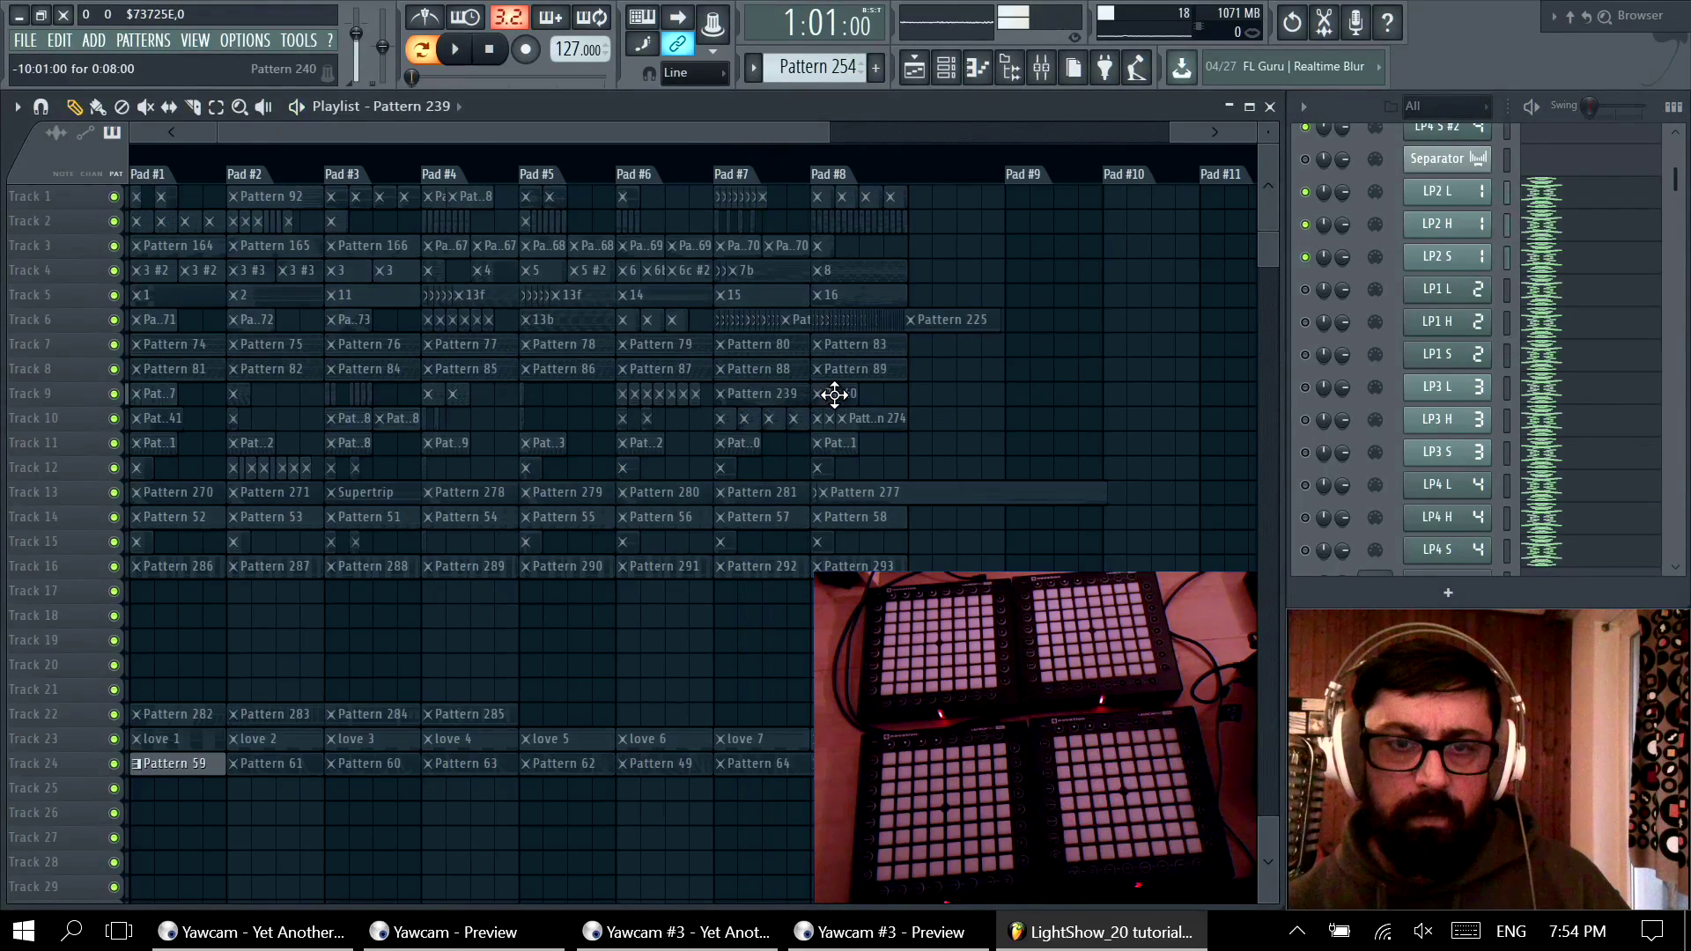
click(824, 392)
click(825, 422)
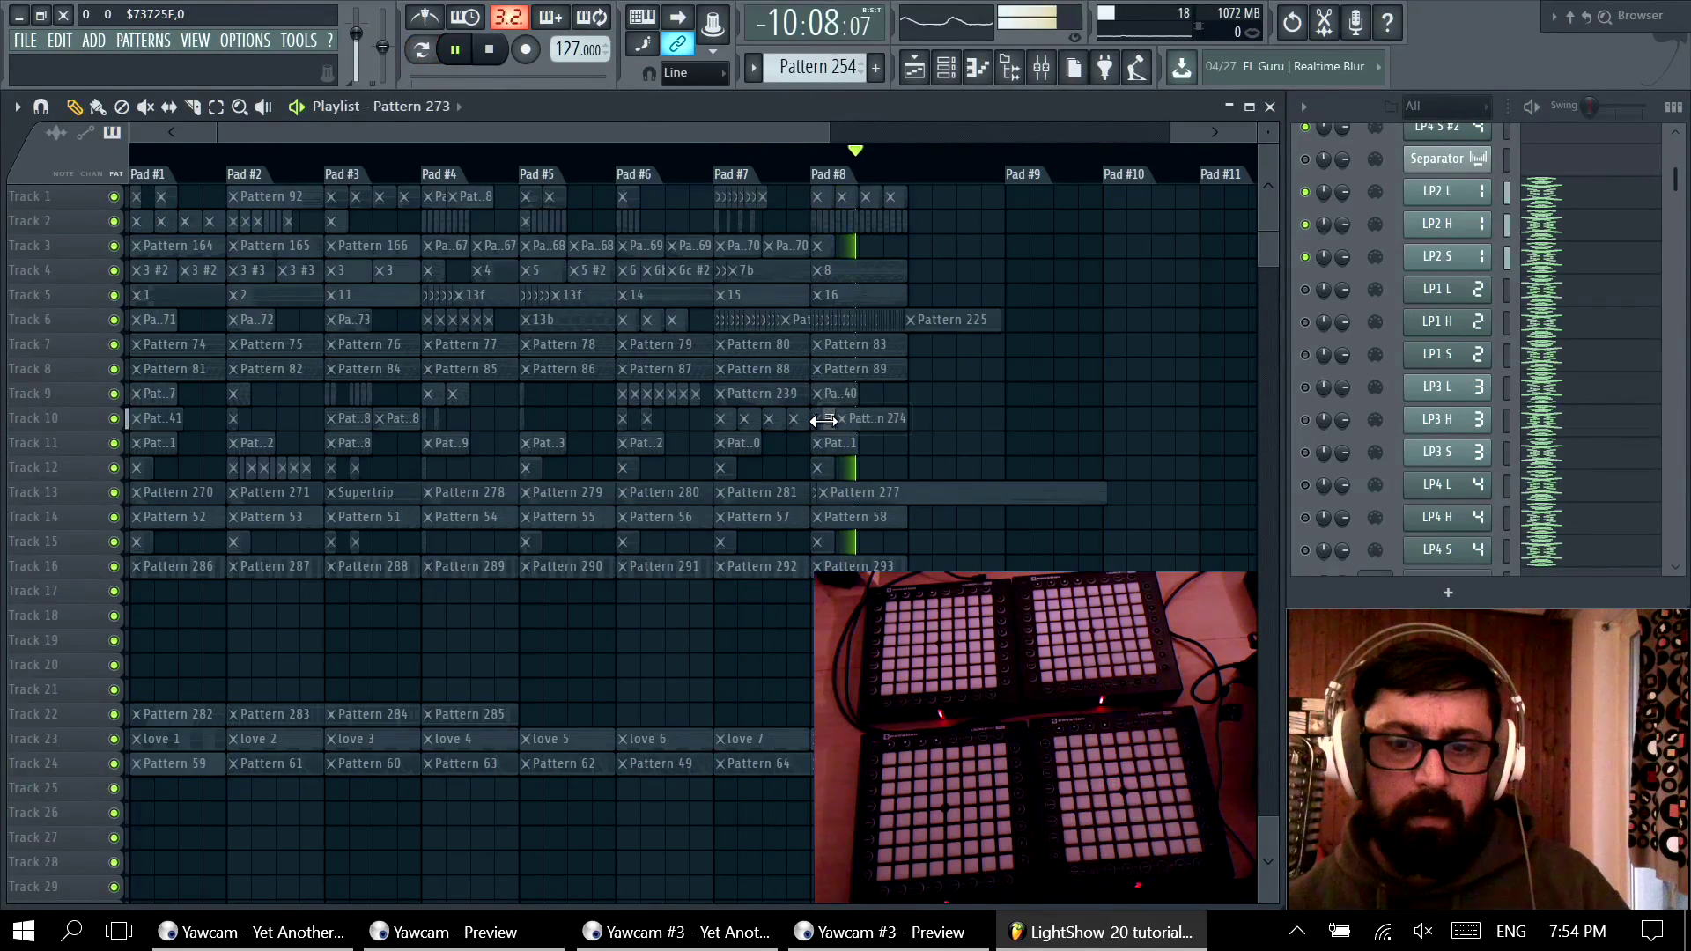
click(835, 427)
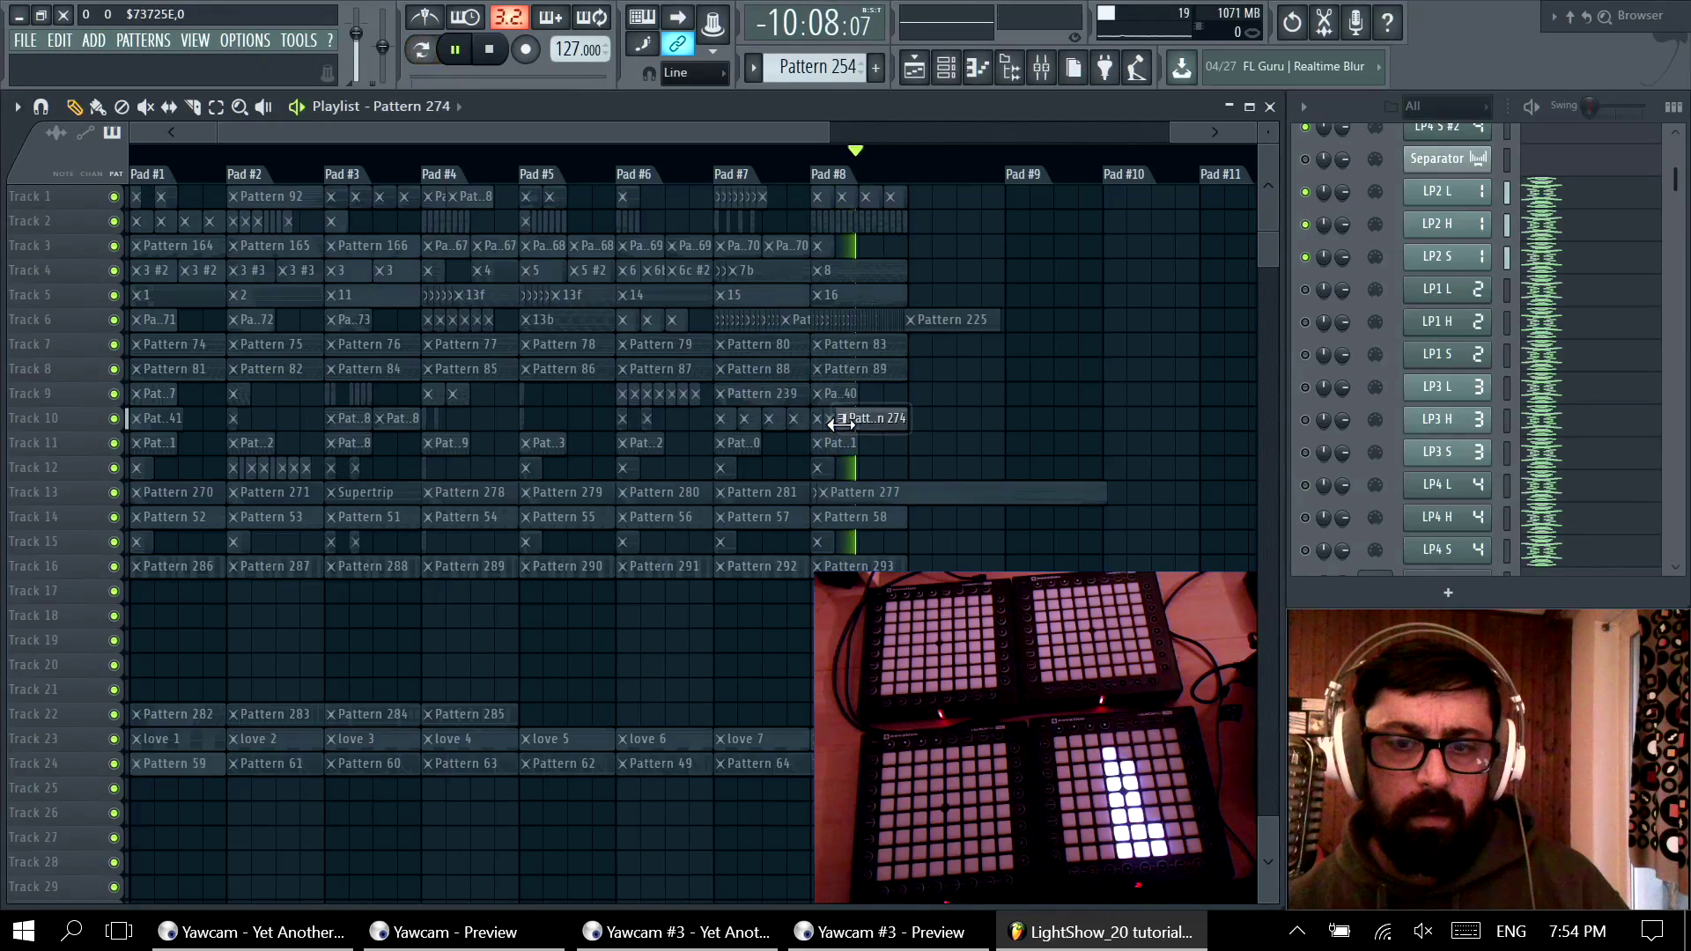
Step: Unmute all Launchpad channels, preview Pattern 274 from Track 10 on the four Launchpads, and return to the Playlist
scroll(880, 485, up, 2)
scroll(881, 485, up, 3)
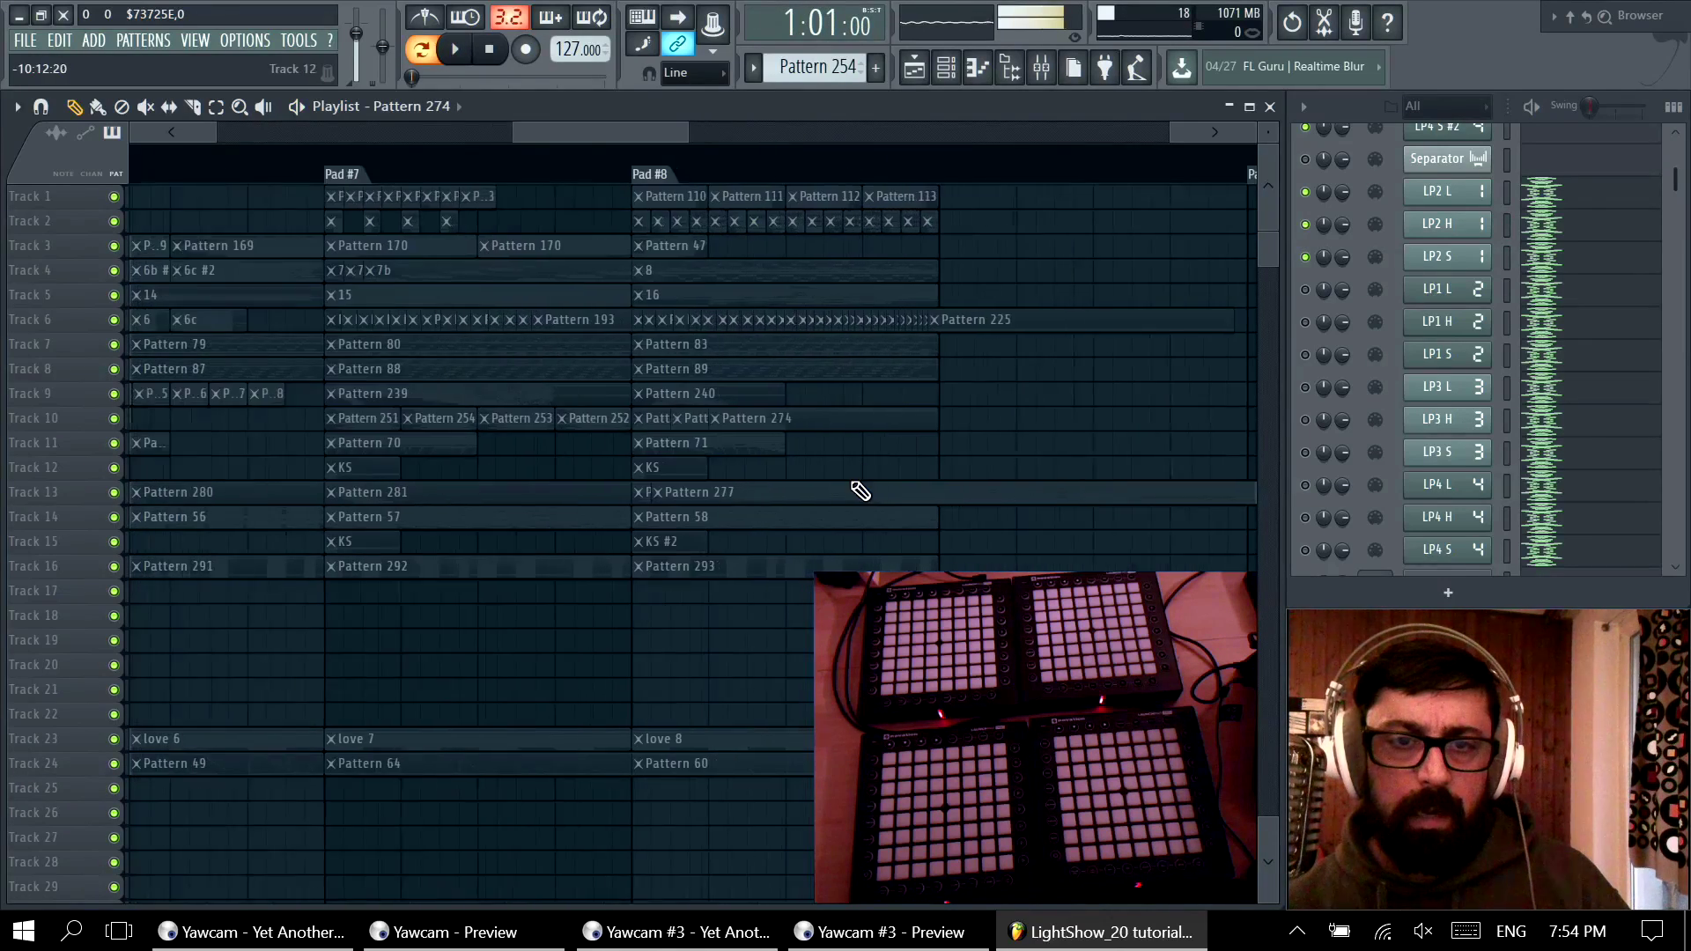
click(1305, 256)
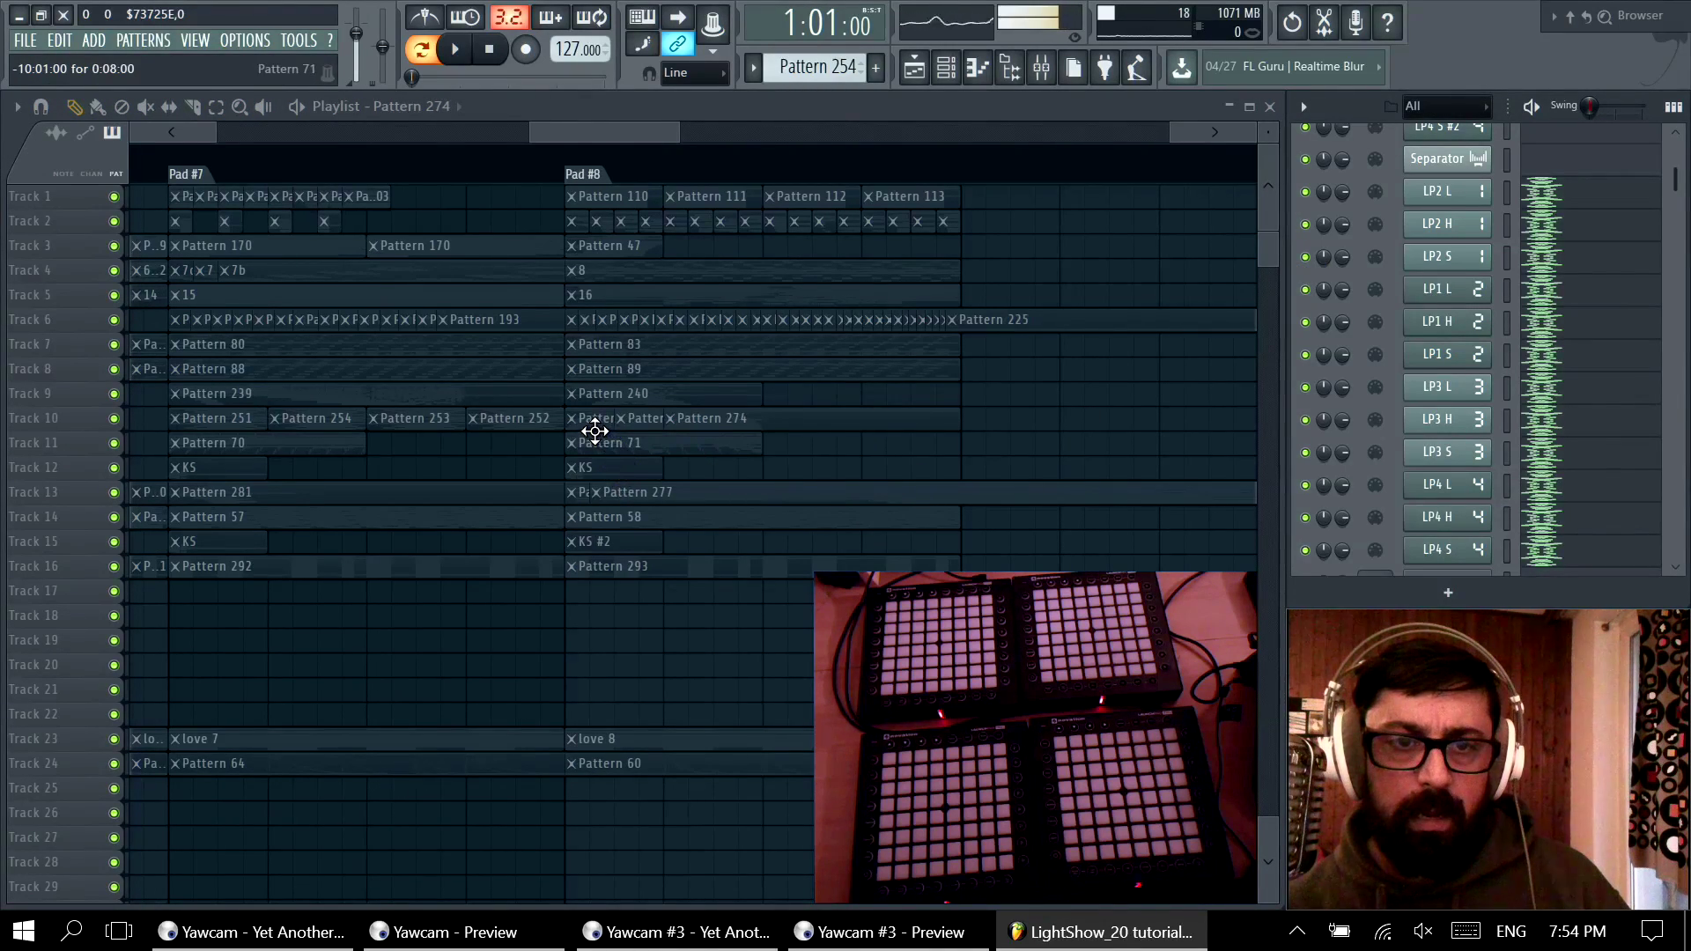
double_click(690, 422)
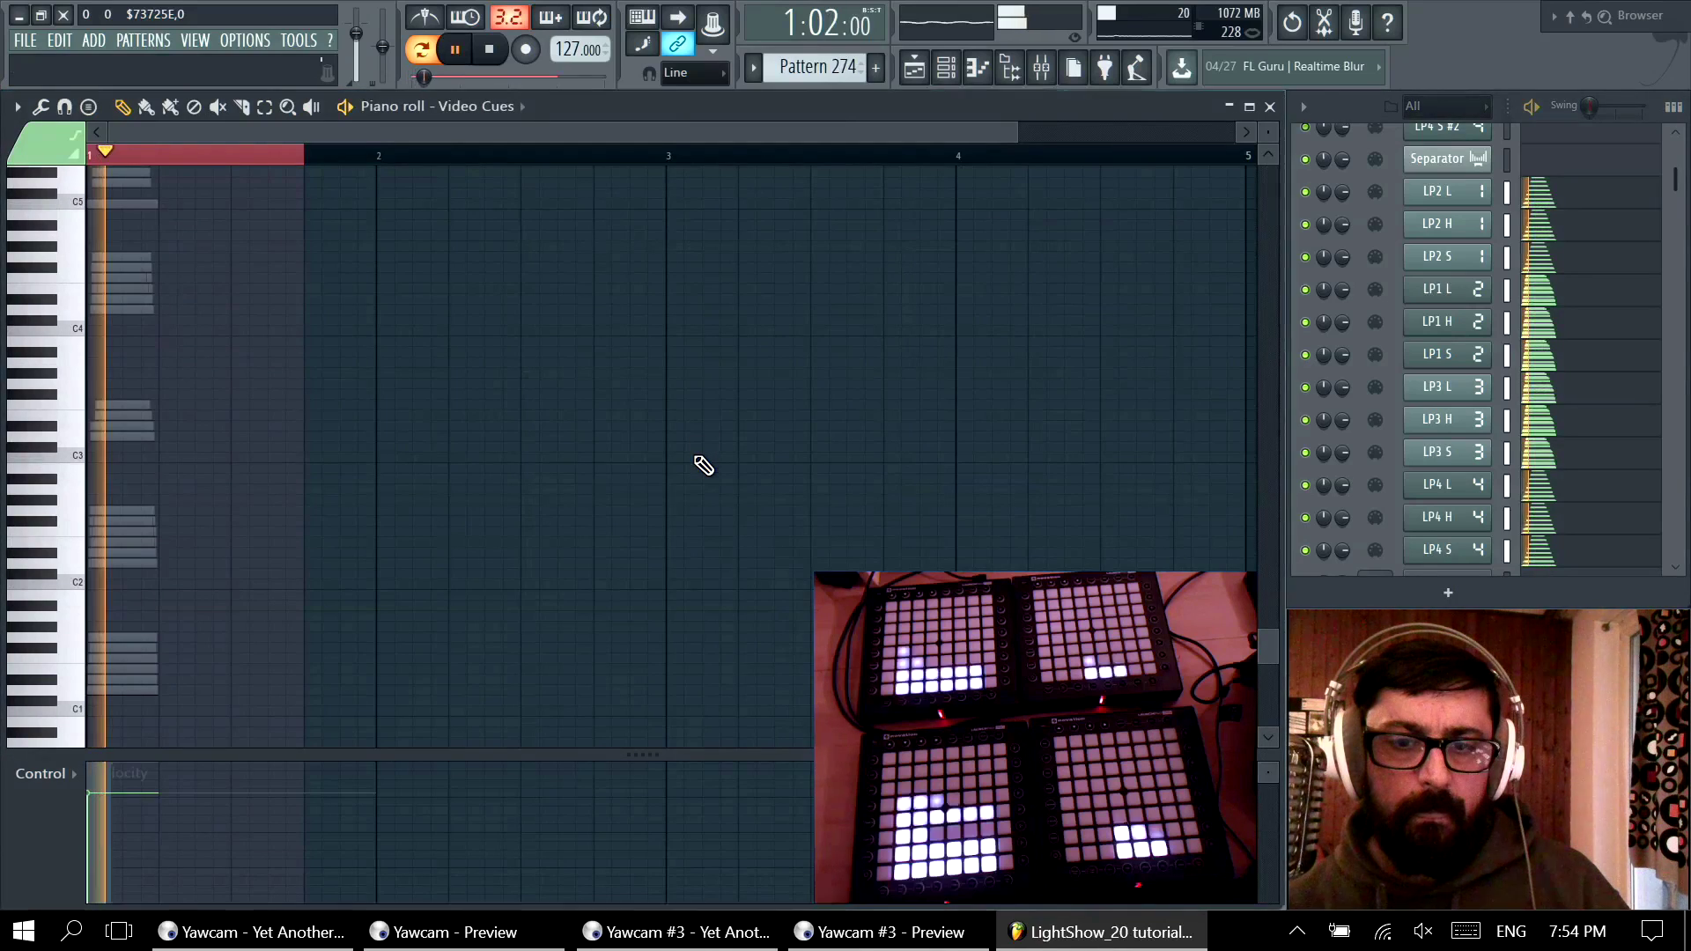
click(1271, 106)
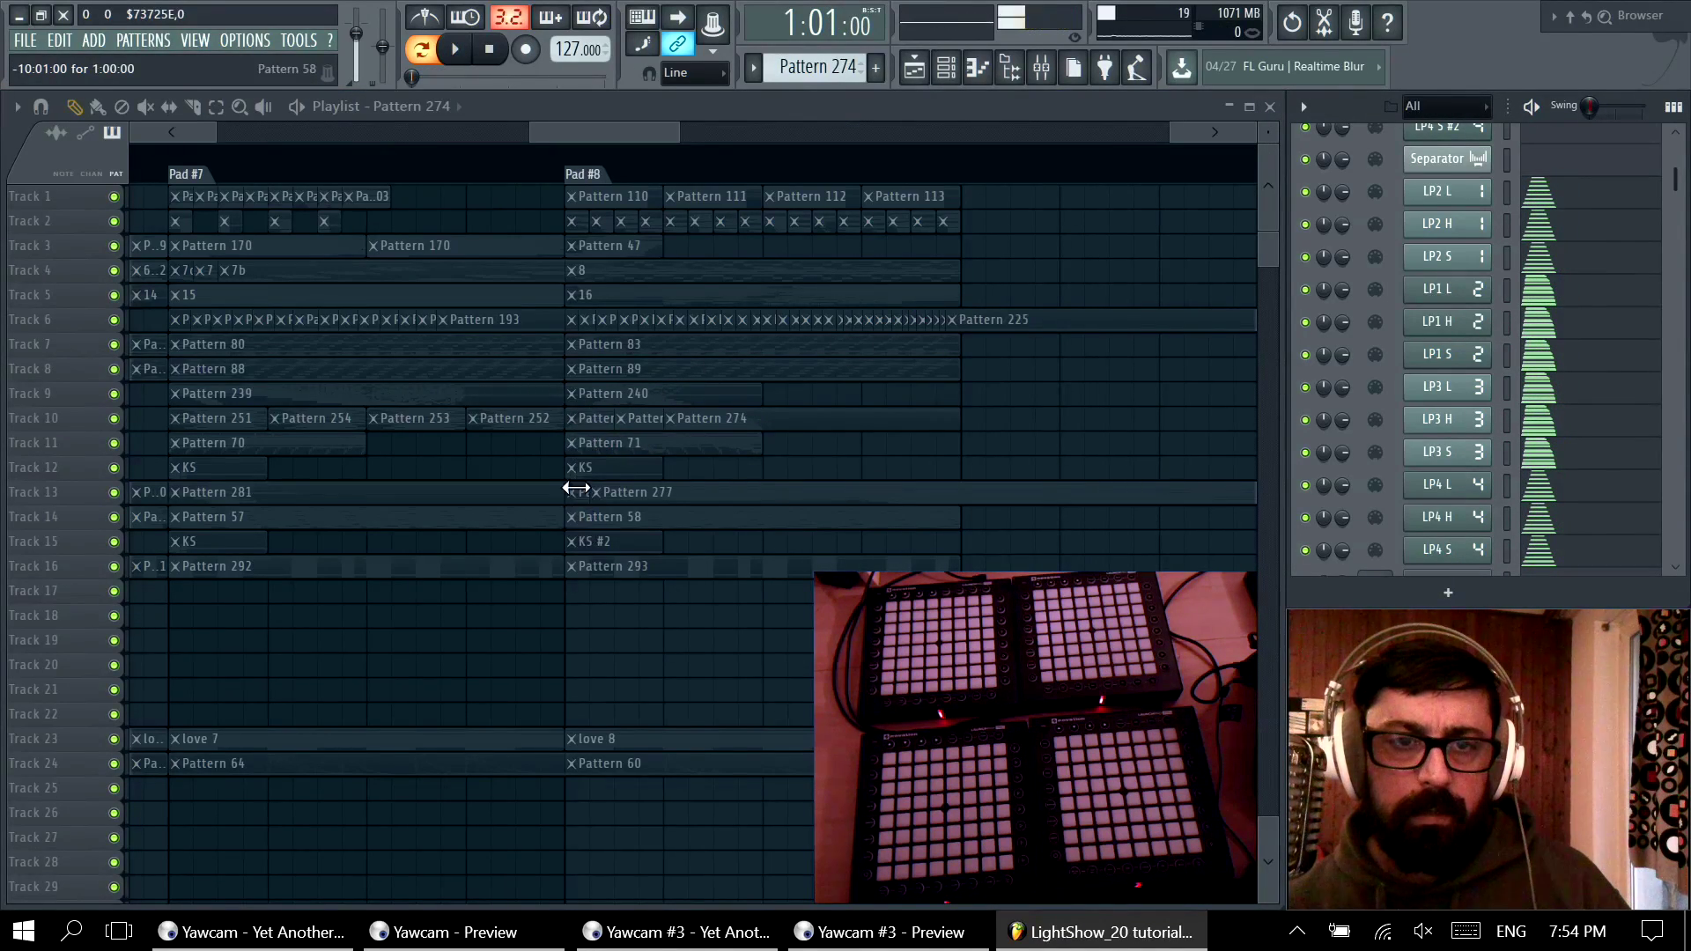
Step: Open Pattern 272 at the start of Pad #8 on Track 10, play it, and return to the Playlist
double_click(585, 426)
key(space)
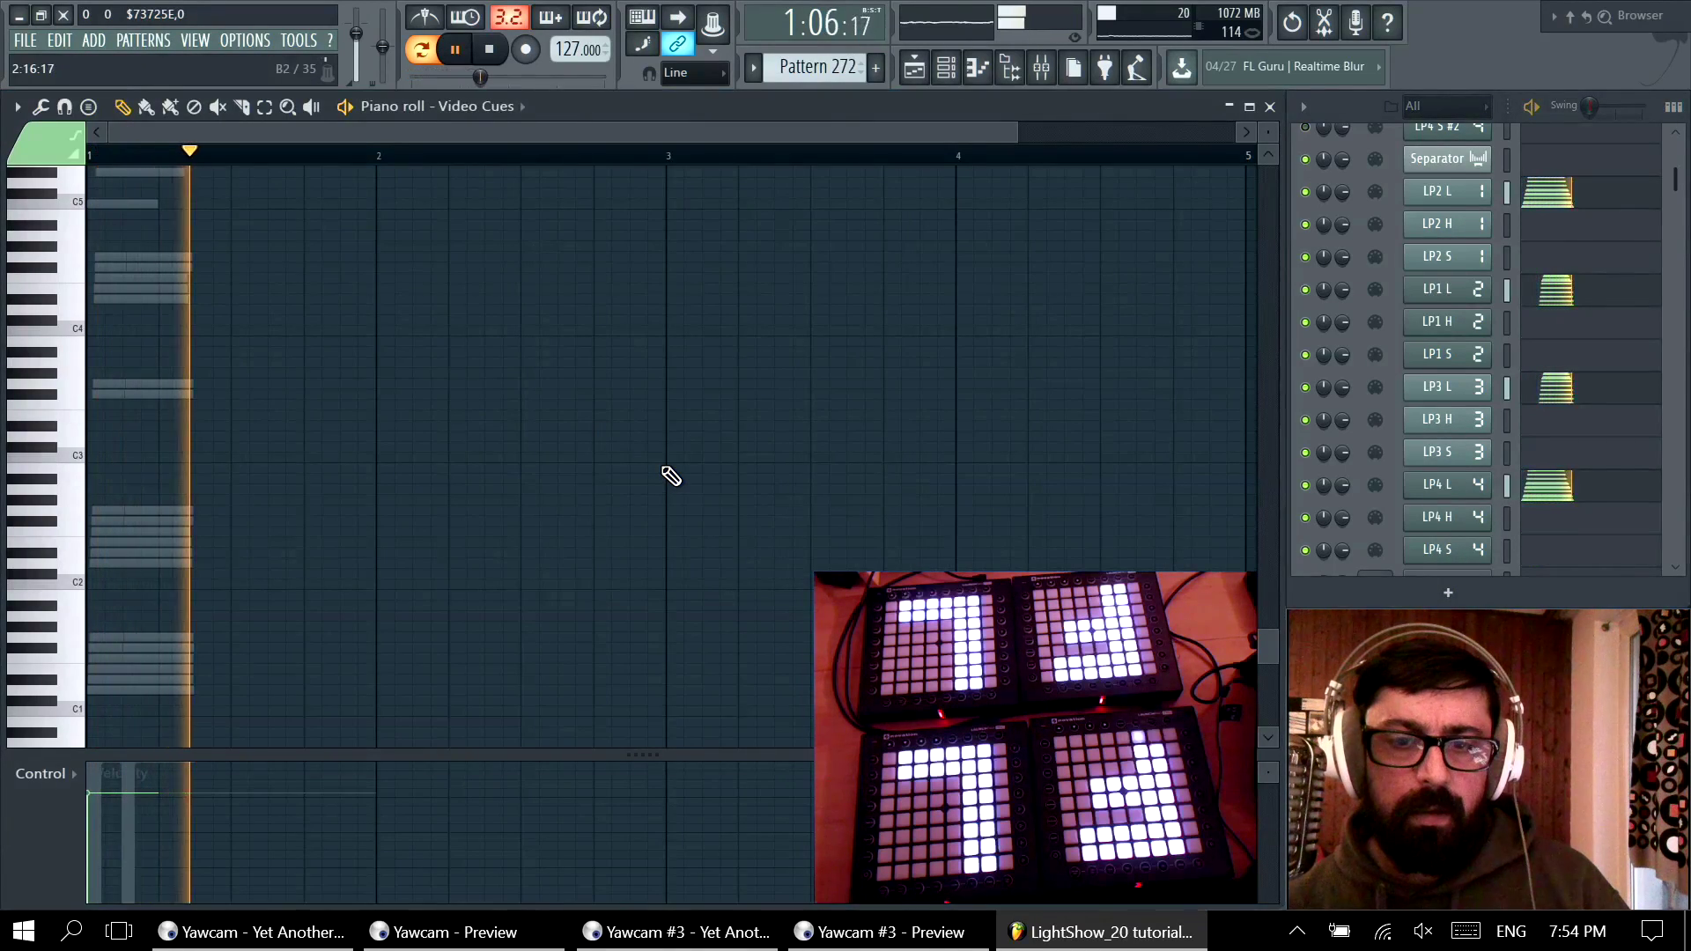
key(space)
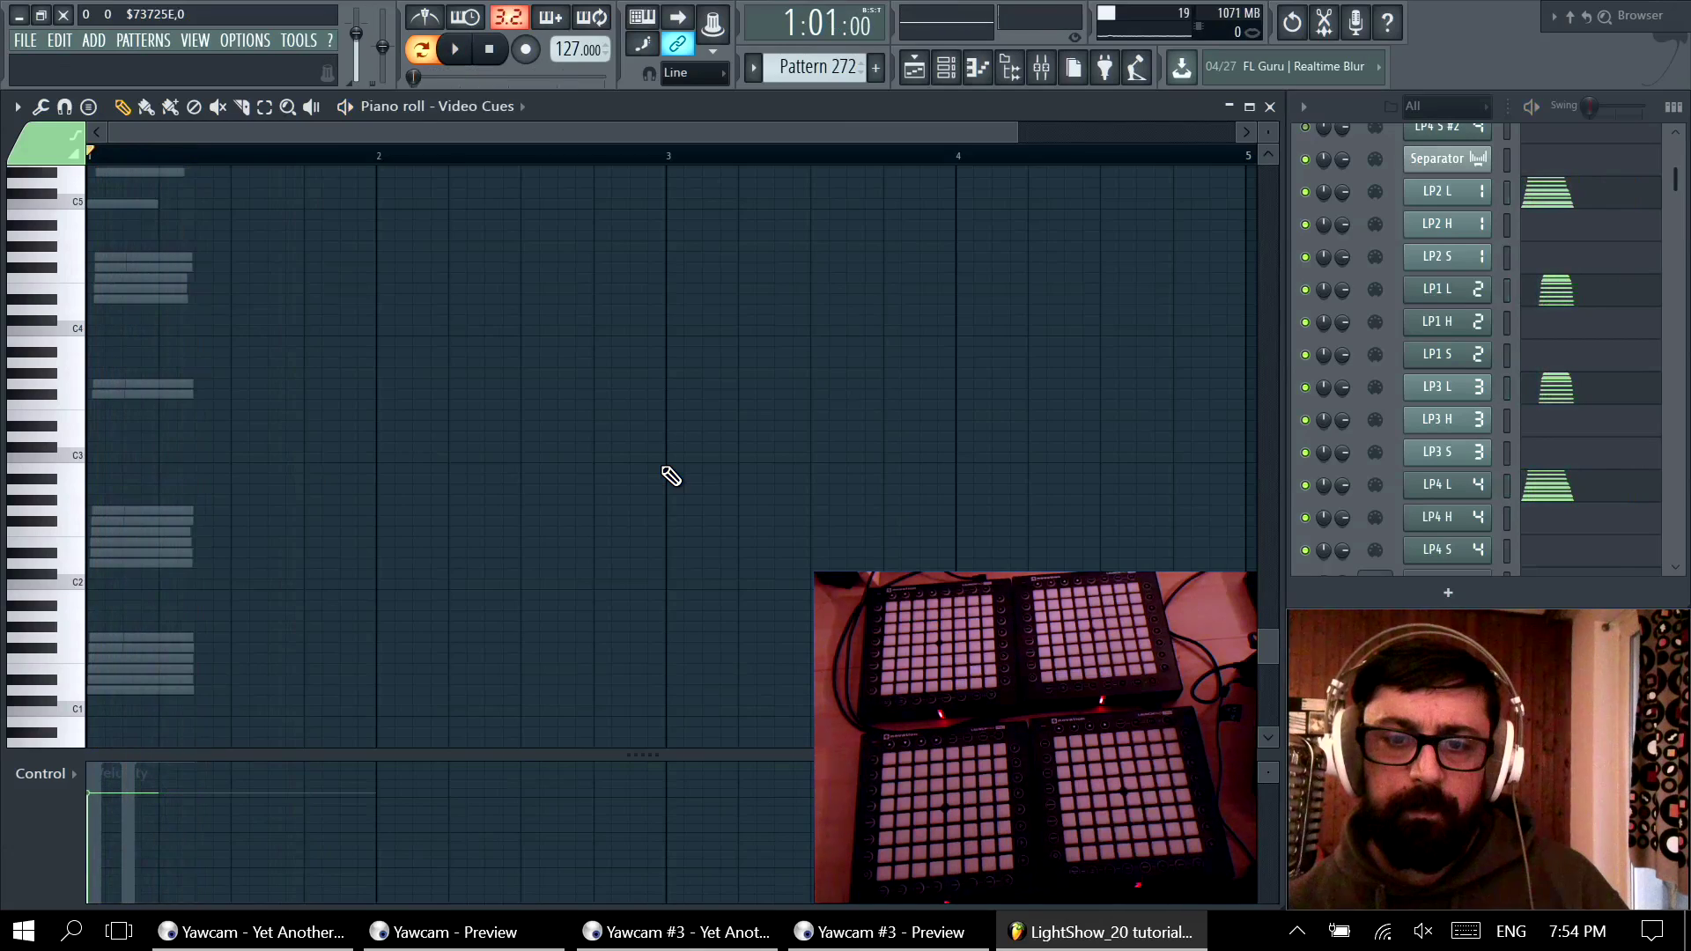
click(1269, 106)
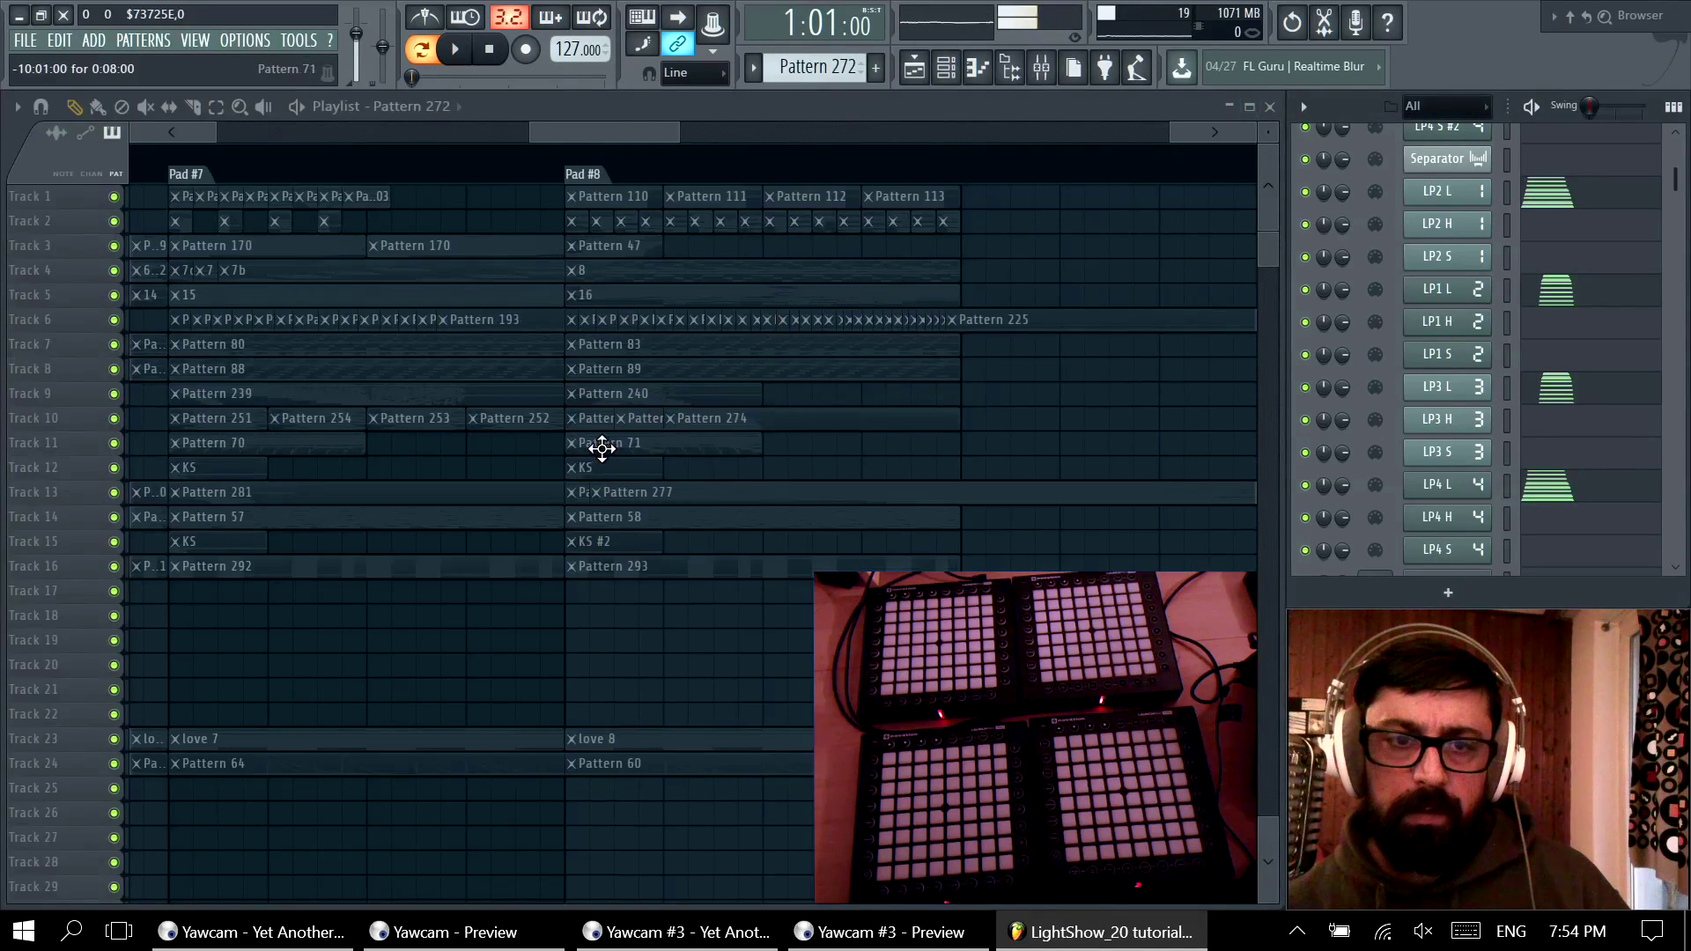
Step: Open Pattern 273 beside it on Track 10, play it on the Launchpads, and return to the Playlist
double_click(620, 427)
key(space)
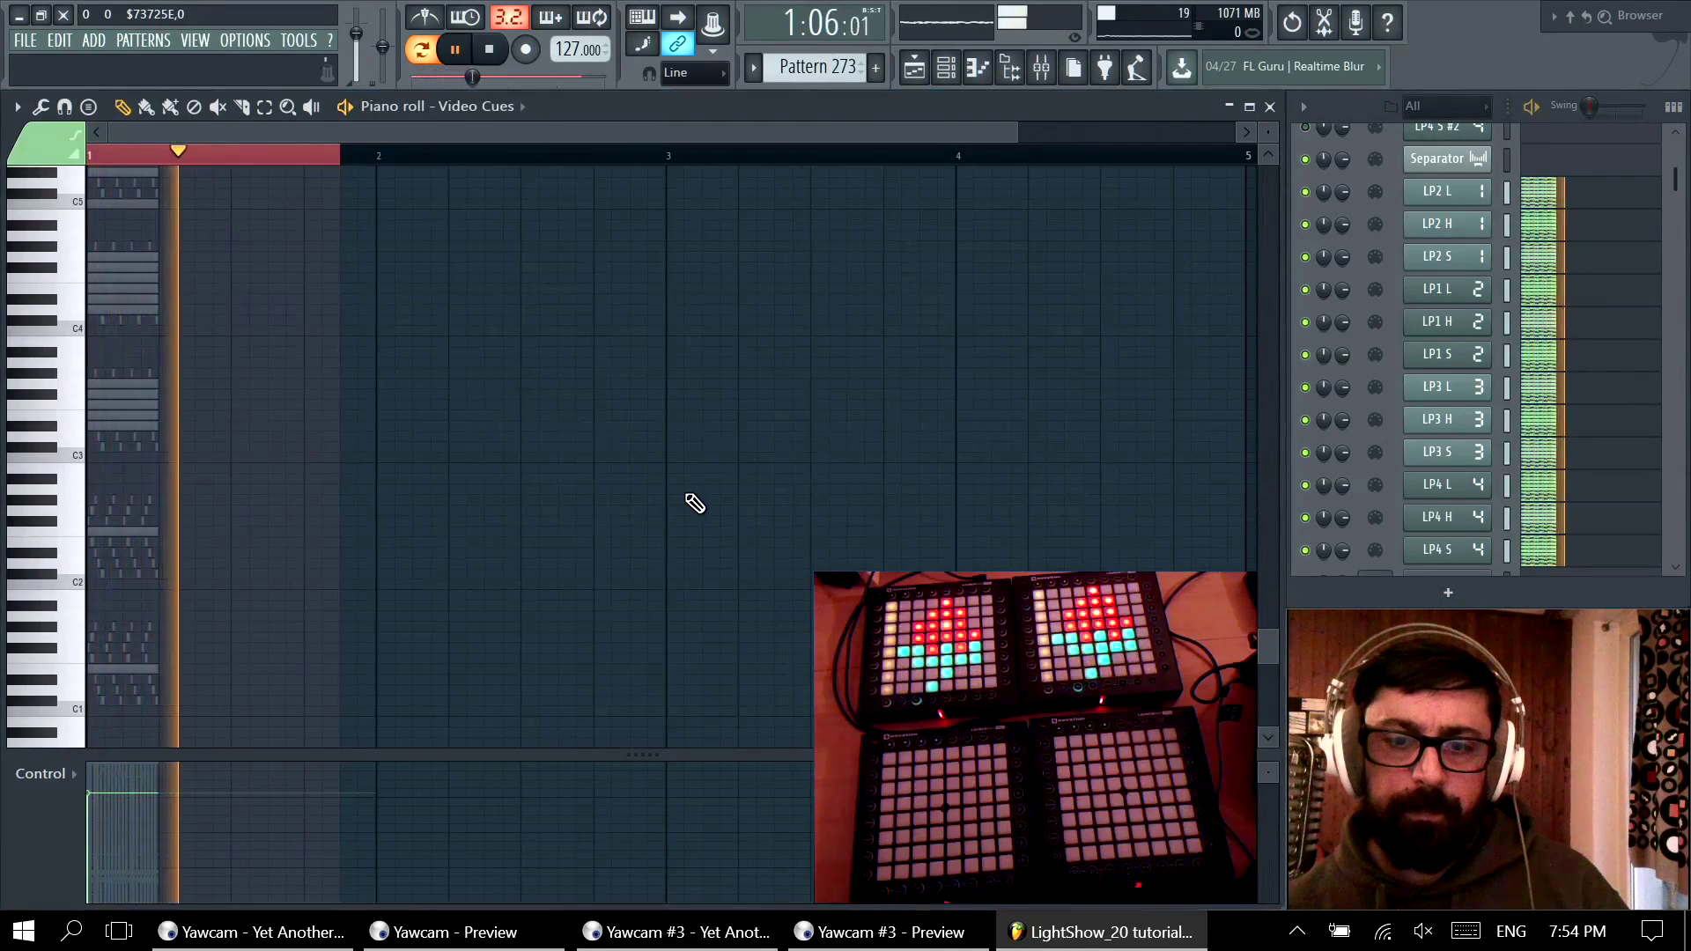
key(space)
click(1269, 107)
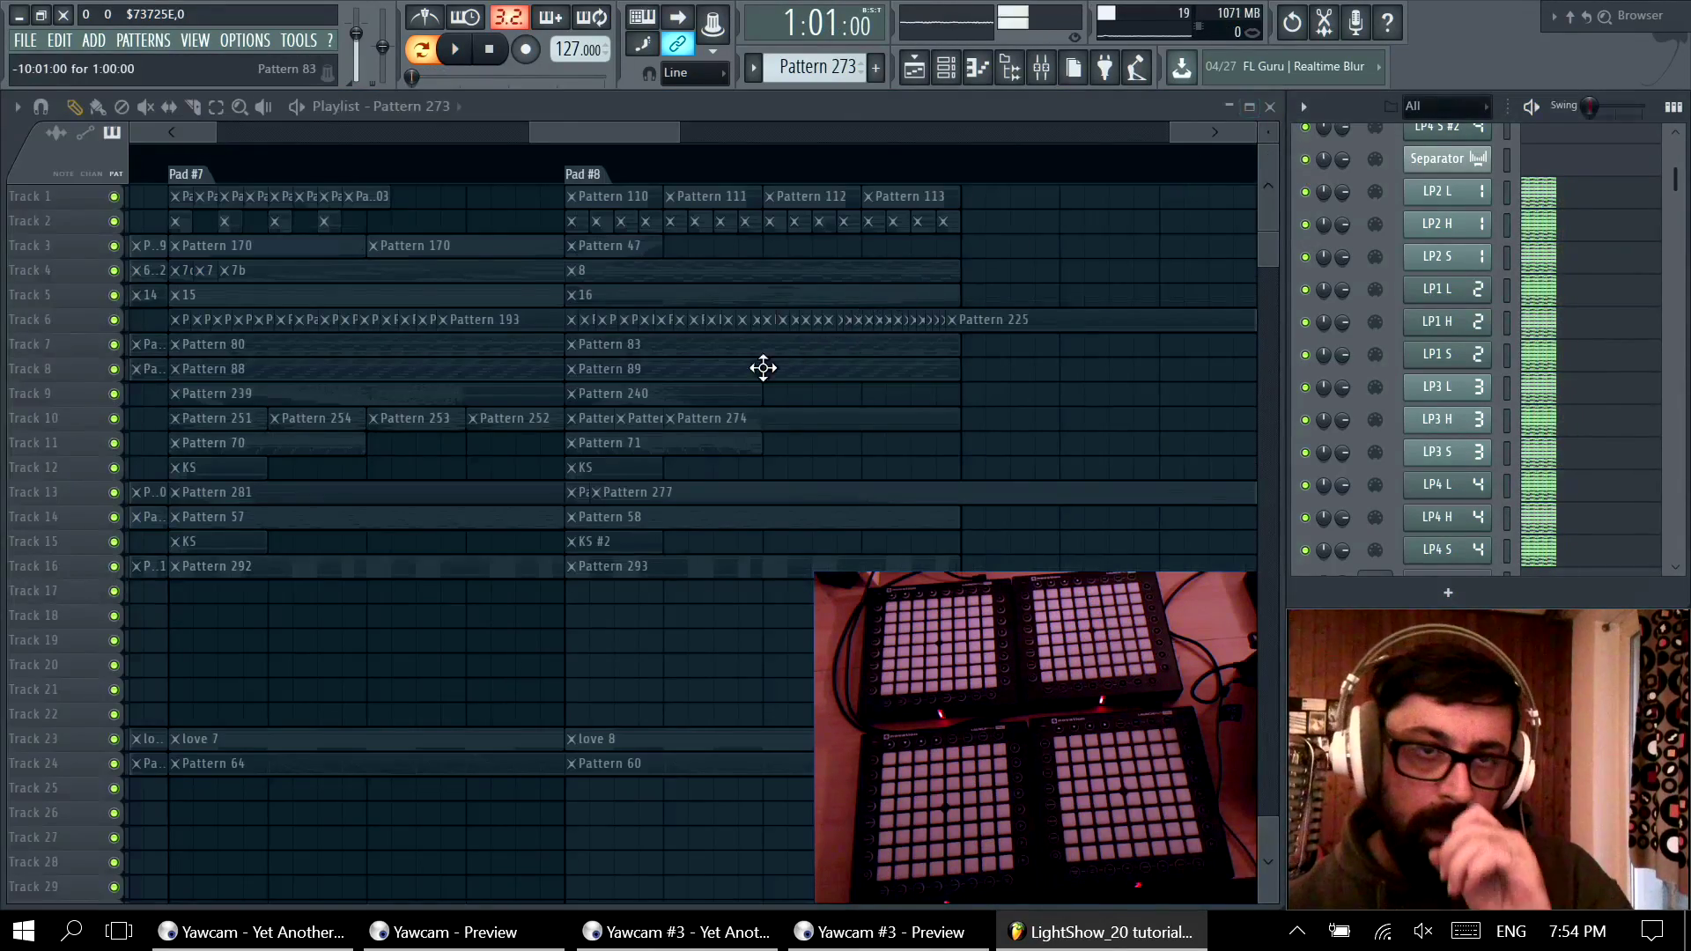
Step: Show the whole Playlist from Pad #1 to Pad #8 and switch playback from pattern mode to song mode
scroll(754, 491, down, 5)
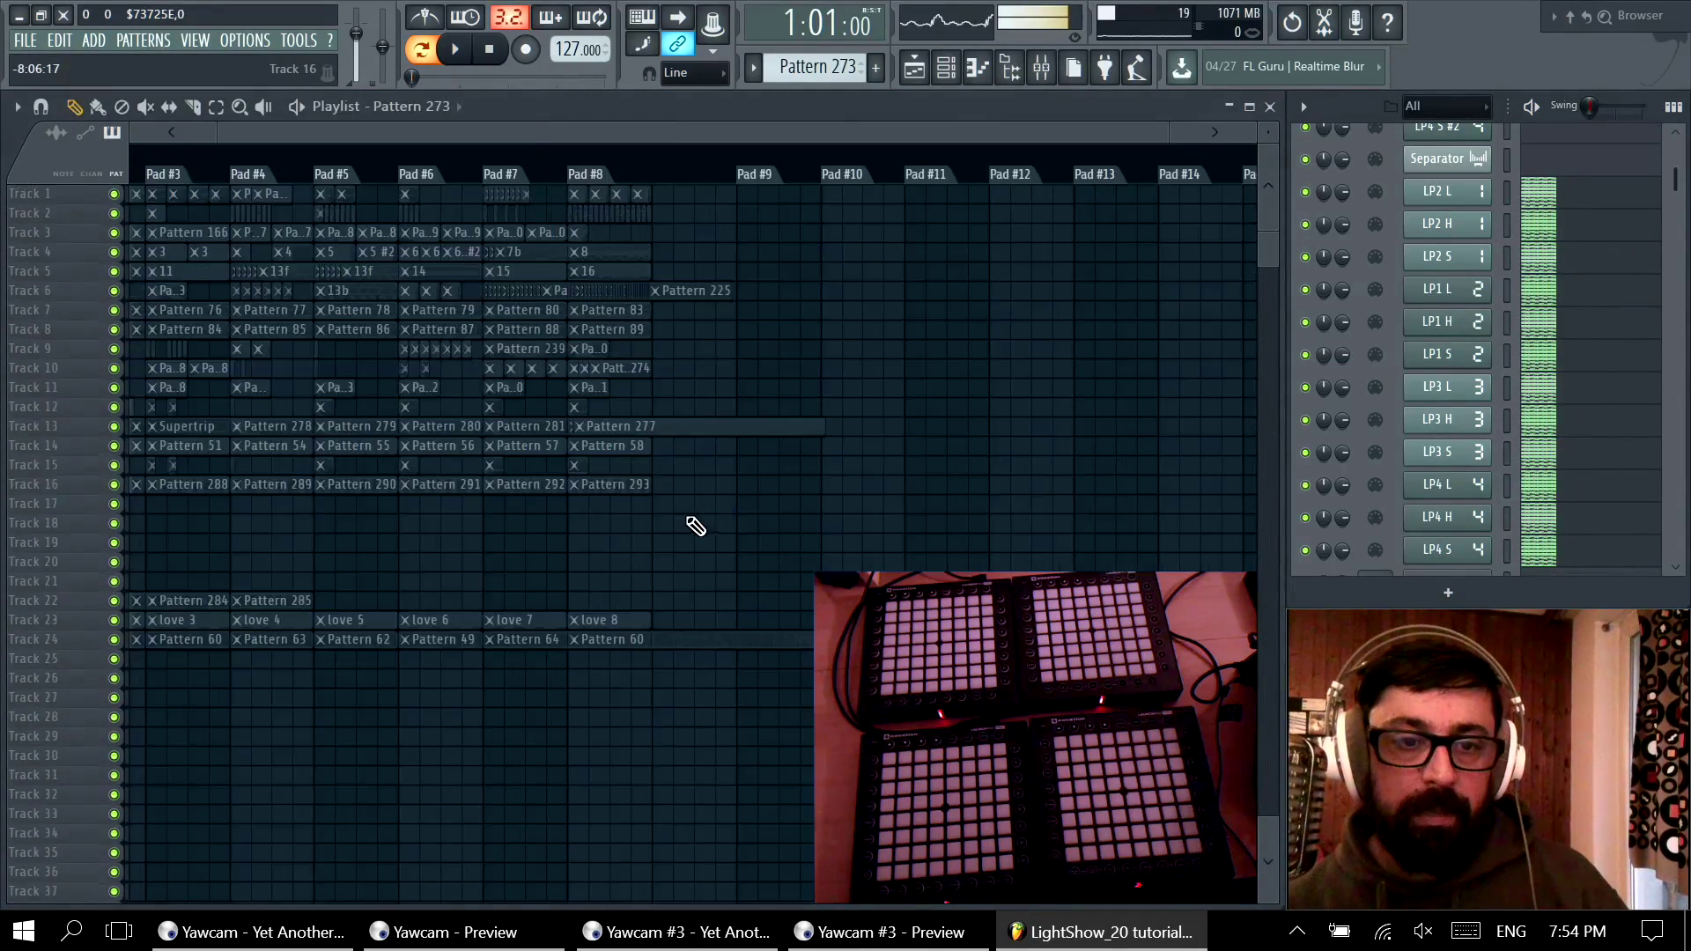
right_click(90, 656)
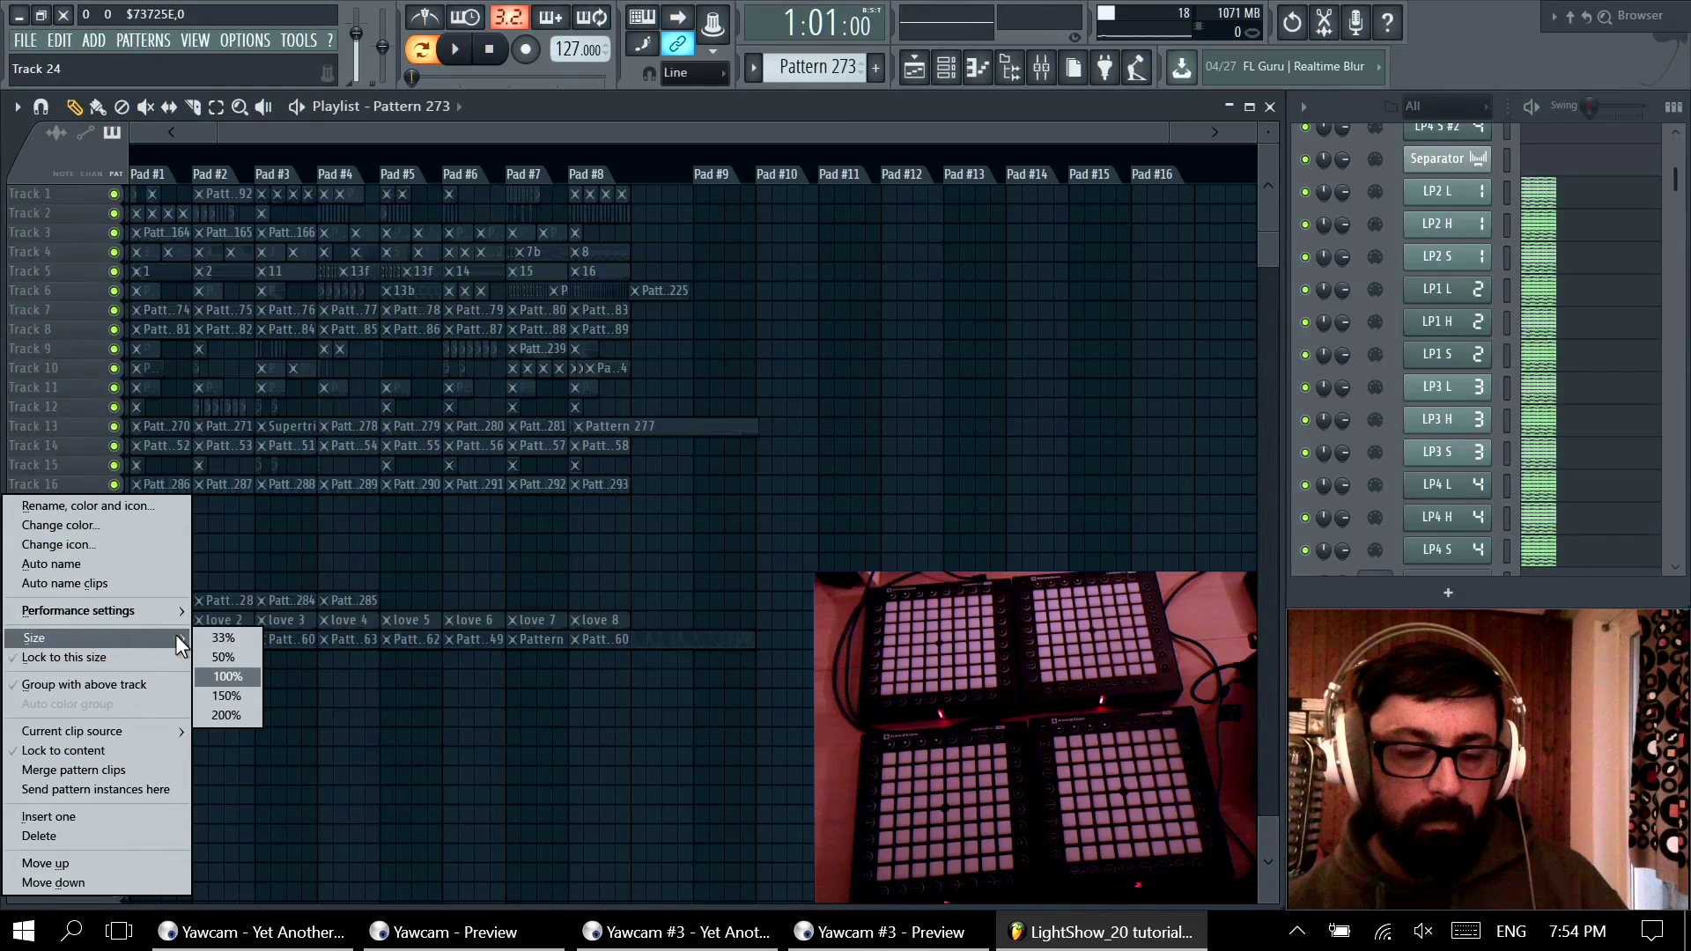
click(623, 720)
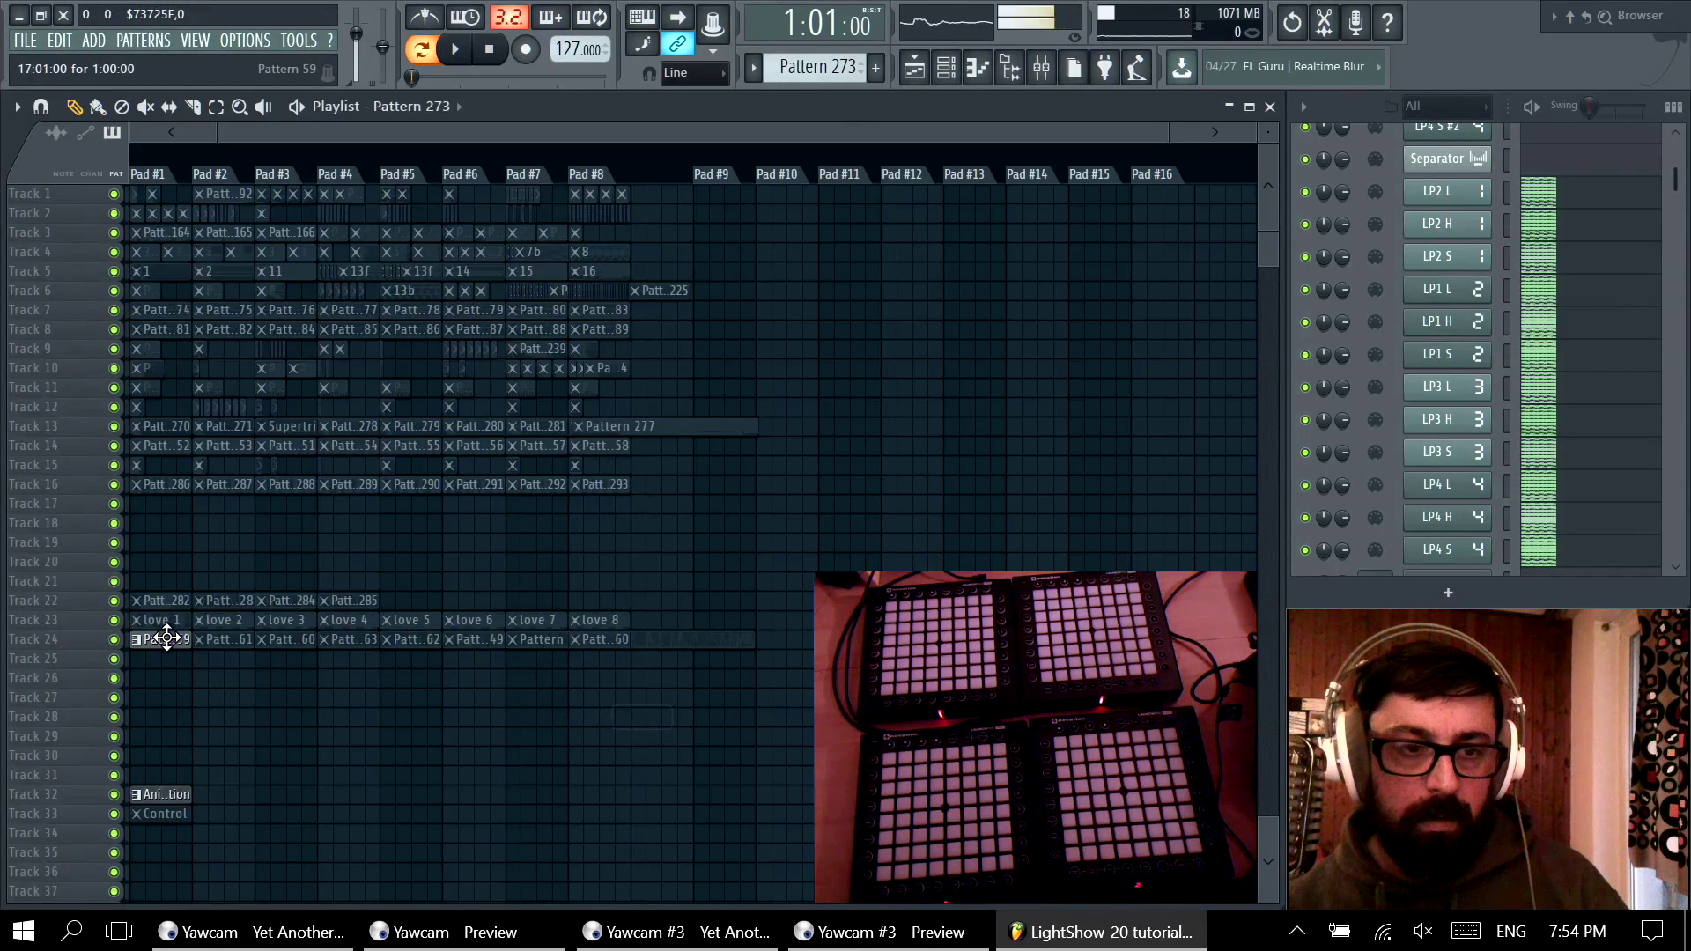
click(453, 50)
key(space)
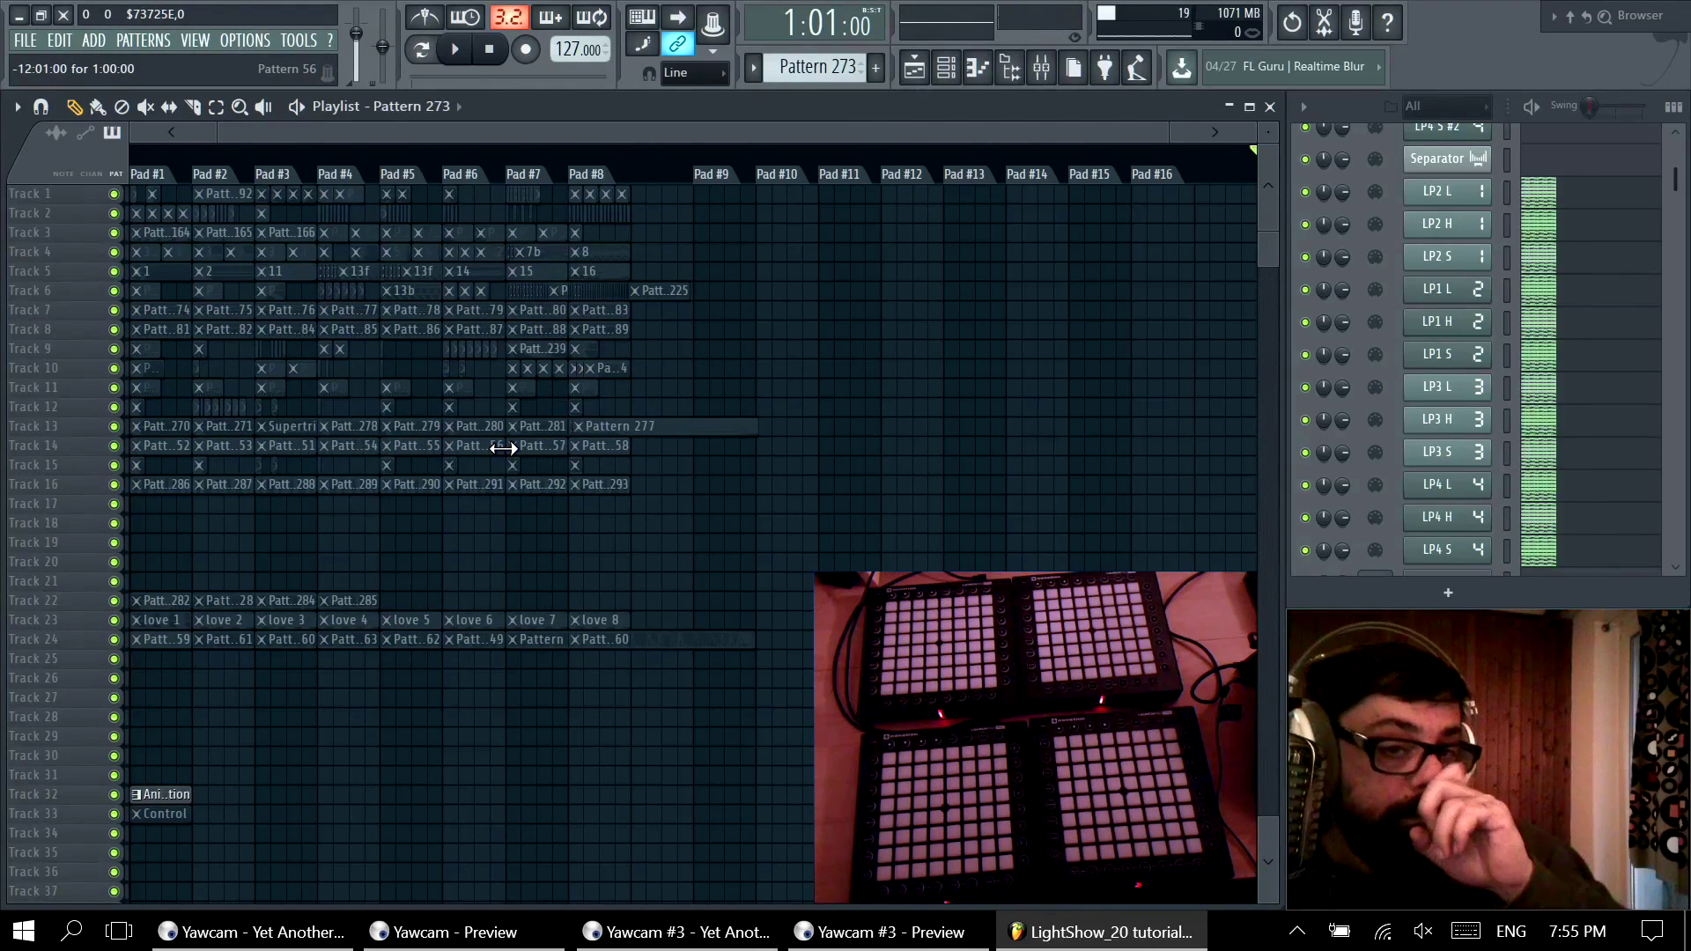
Step: Start the performance, trigger the 6 #2 group of clips at Pad #6 on Track 4, and stop playback
key(space)
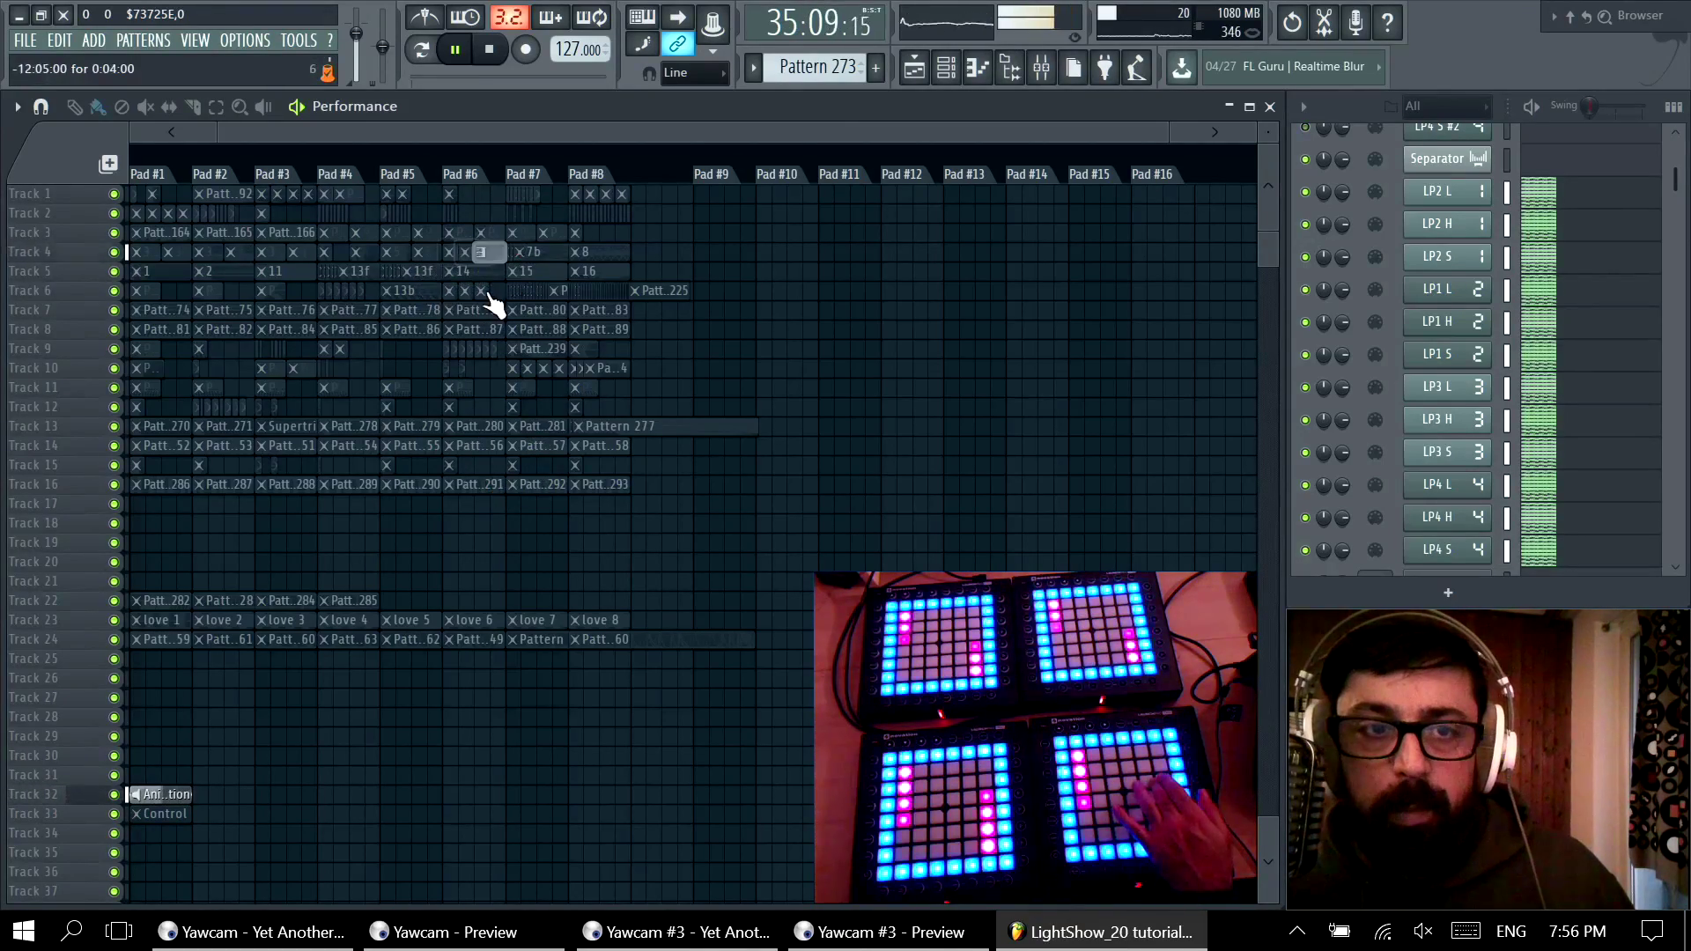
click(474, 253)
click(453, 256)
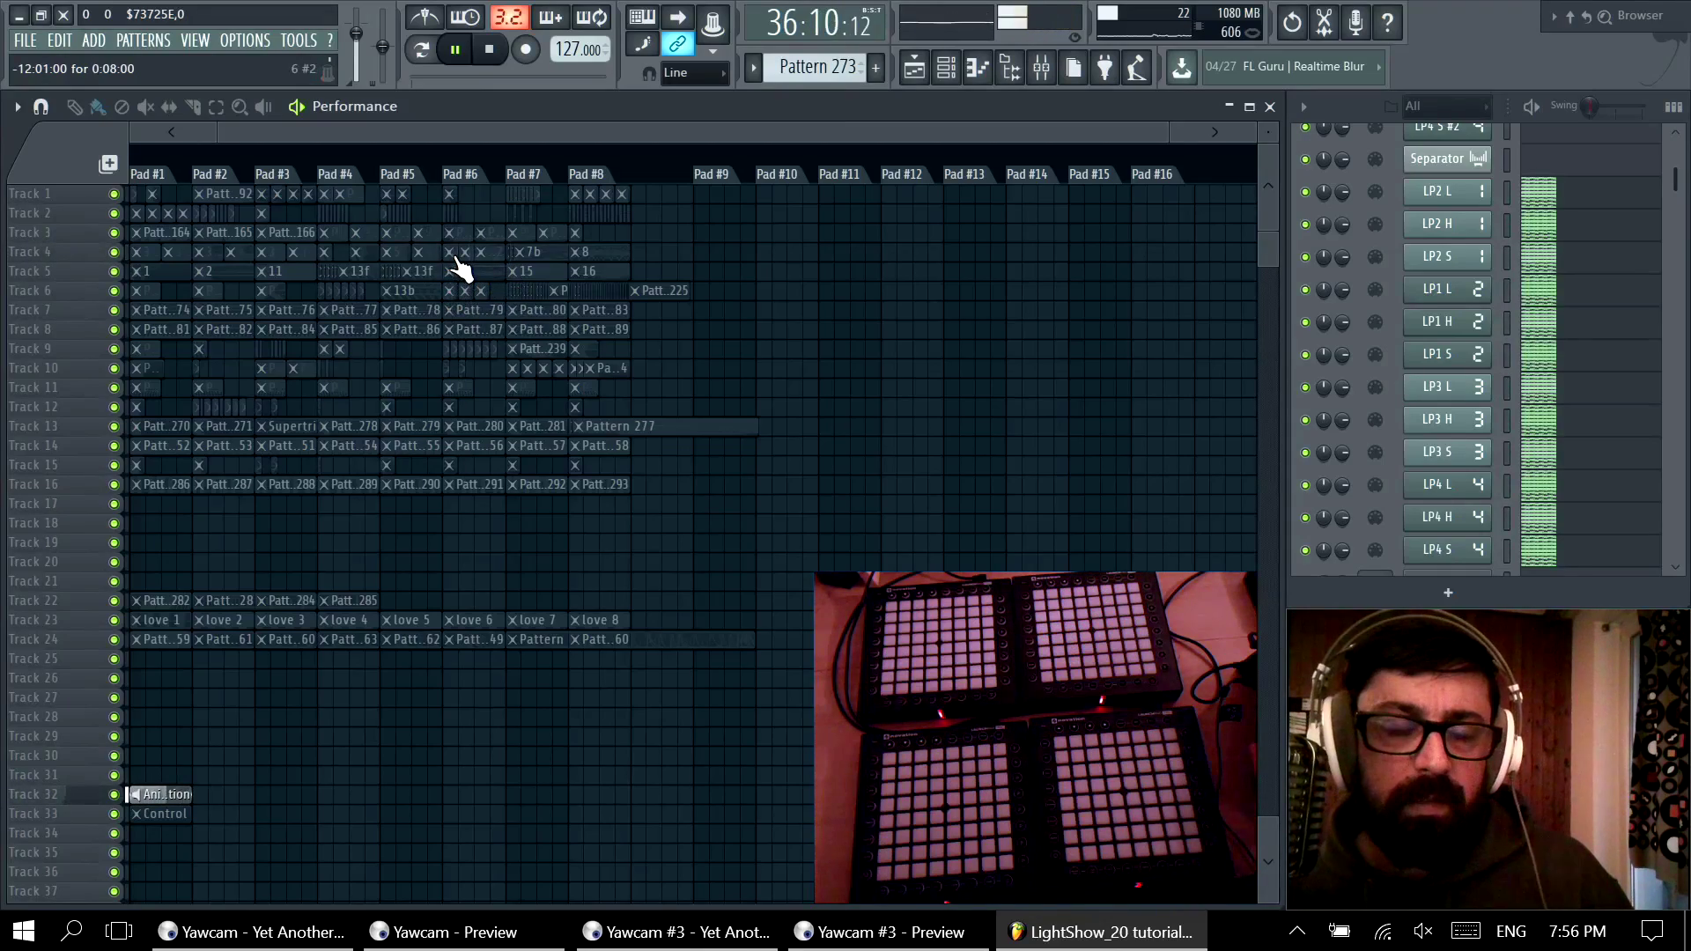
key(space)
Step: Run the performance with the Pad #6 clips in close view, play 6c #2 on Track 4, and stop it
drag(409, 339, 537, 222)
scroll(609, 461, down, 4)
key(space)
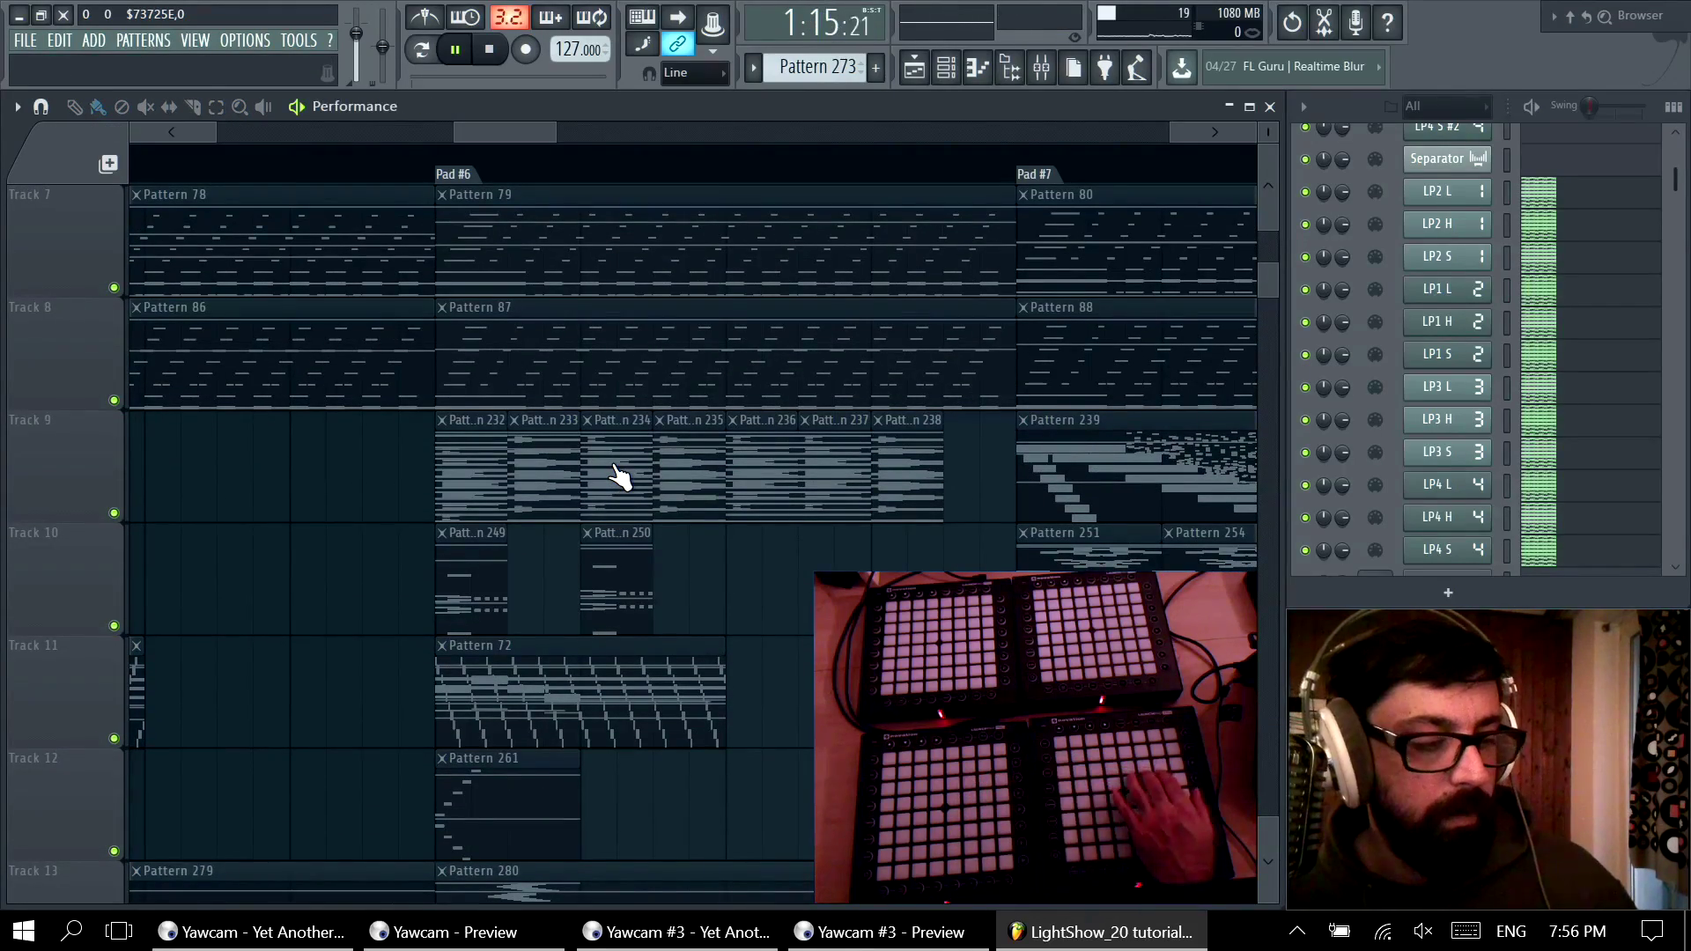
scroll(620, 485, up, 6)
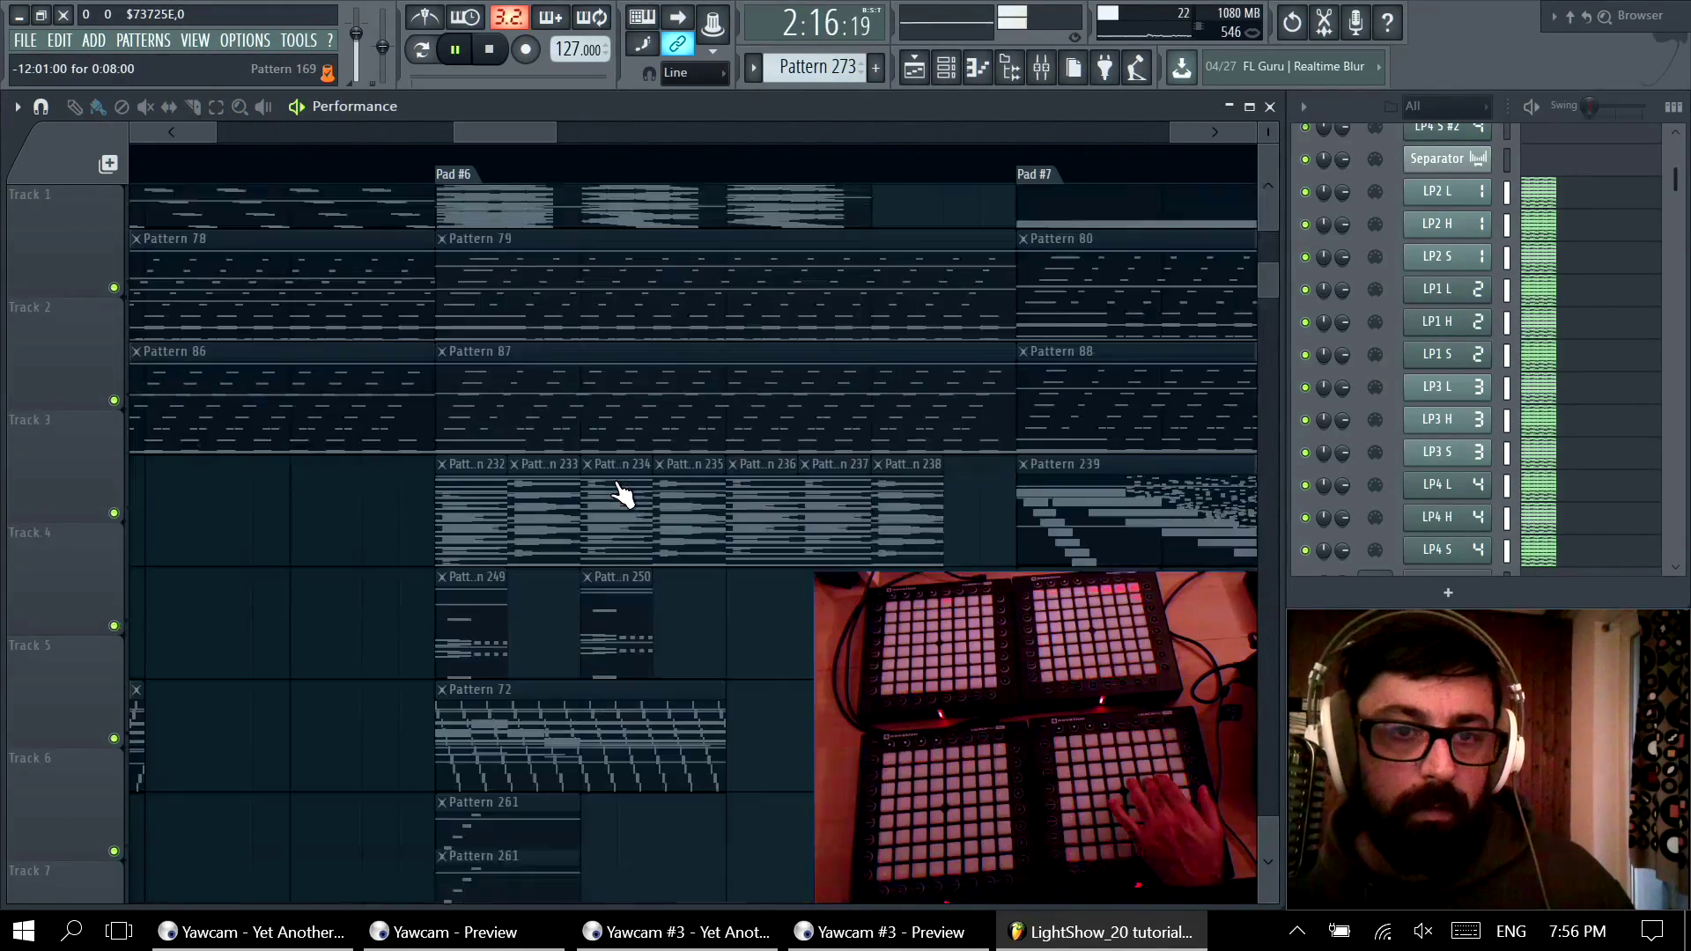
scroll(623, 495, down, 1)
scroll(1250, 273, down, 2)
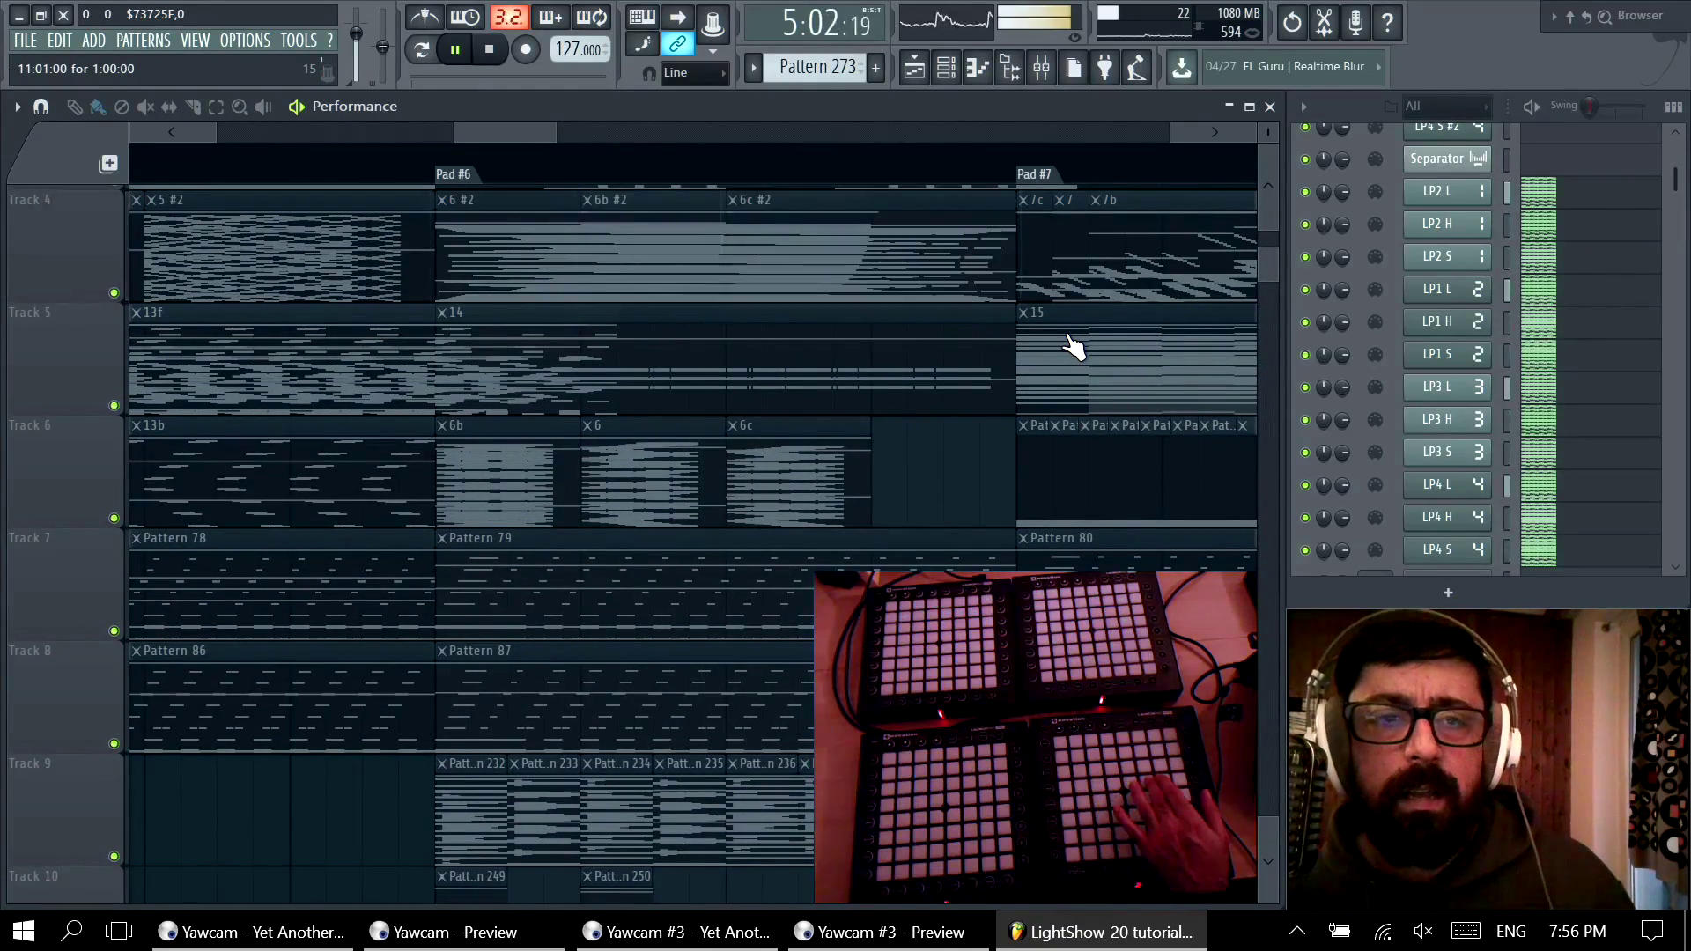
scroll(1075, 346, up, 3)
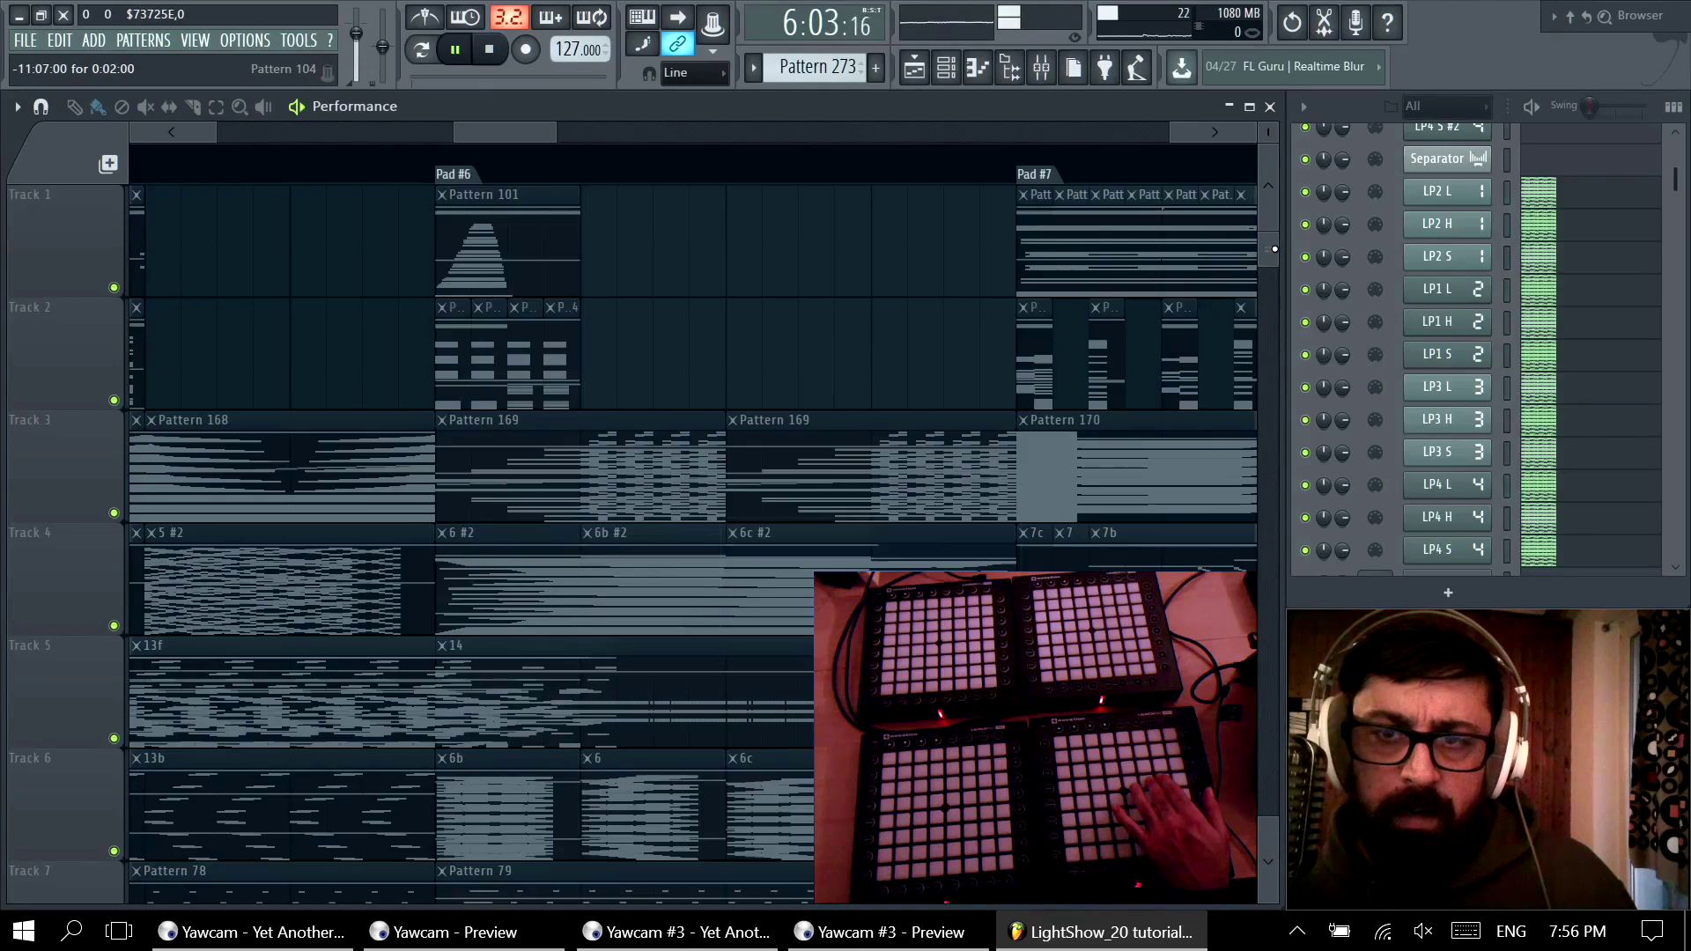
scroll(1085, 351, down, 2)
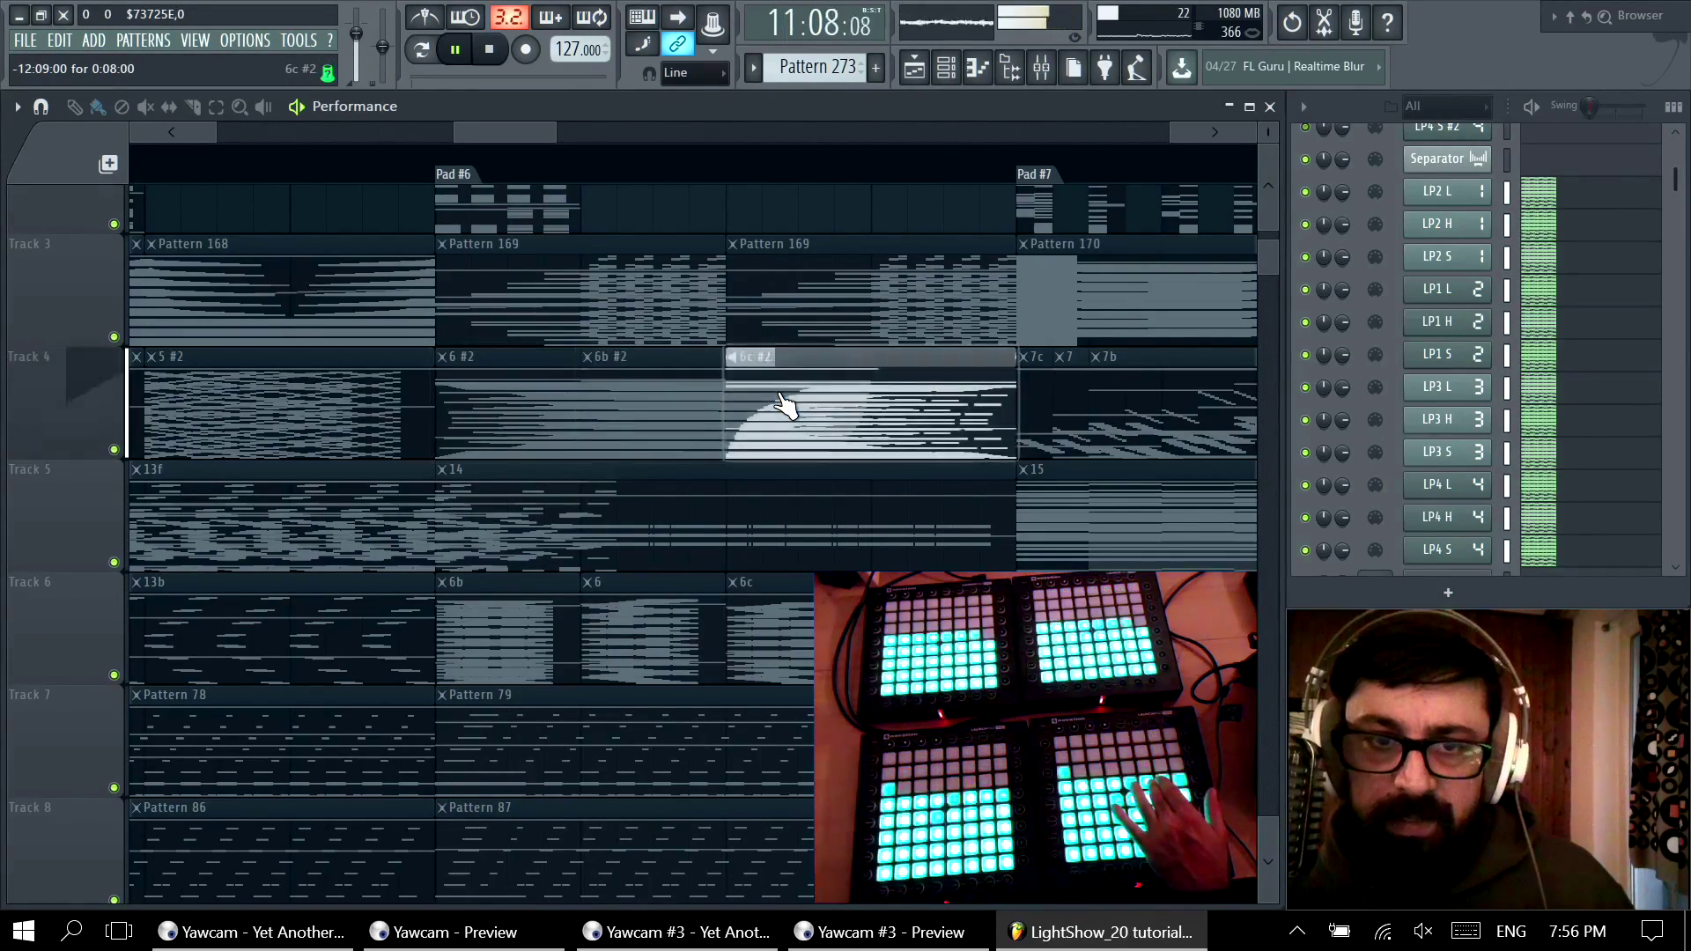
key(space)
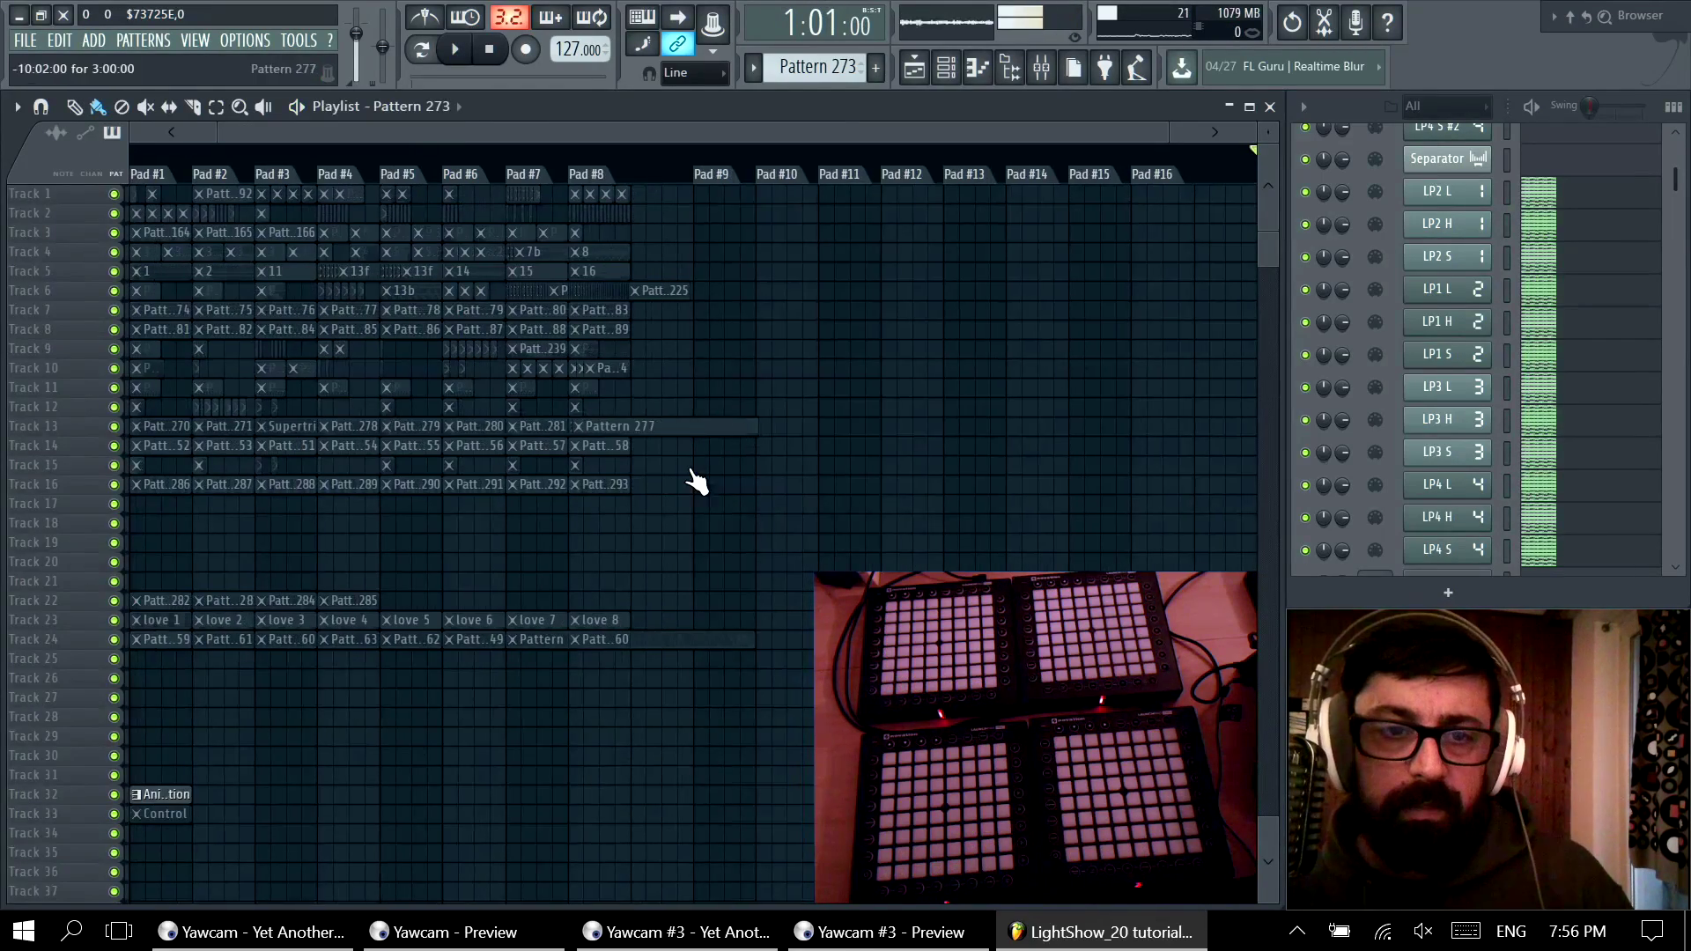
Step: Examine the Pad #7 and Pad #8 clips on Tracks 4 to 8, then run and stop the performance
drag(687, 509, 410, 249)
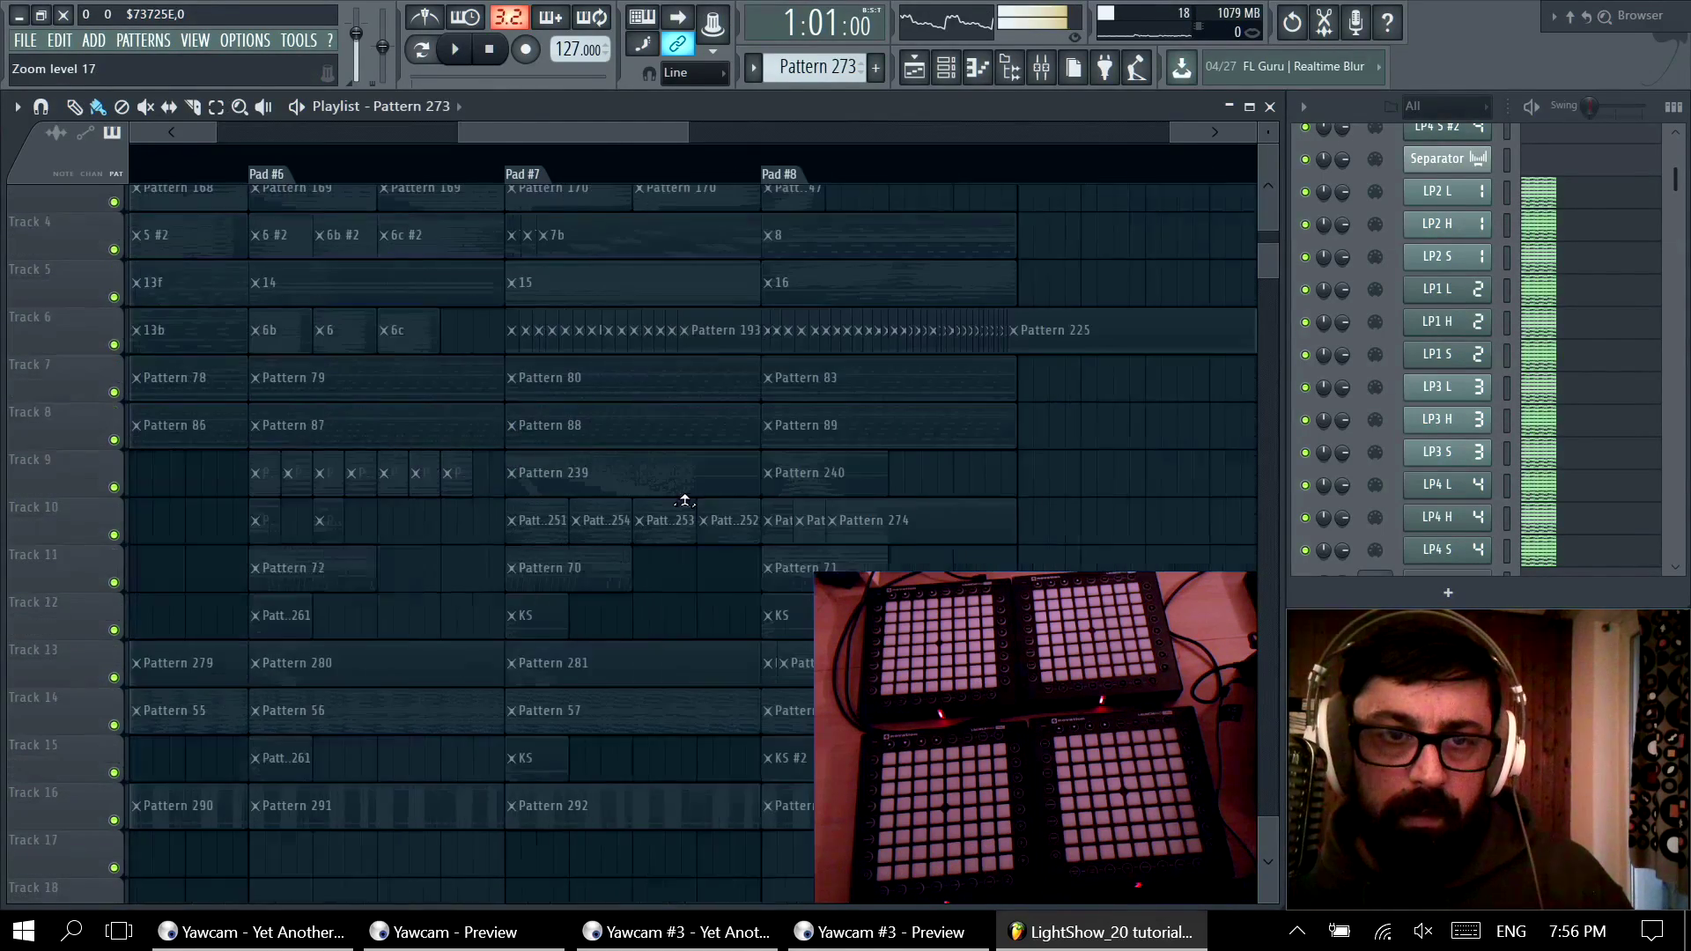
scroll(721, 531, up, 3)
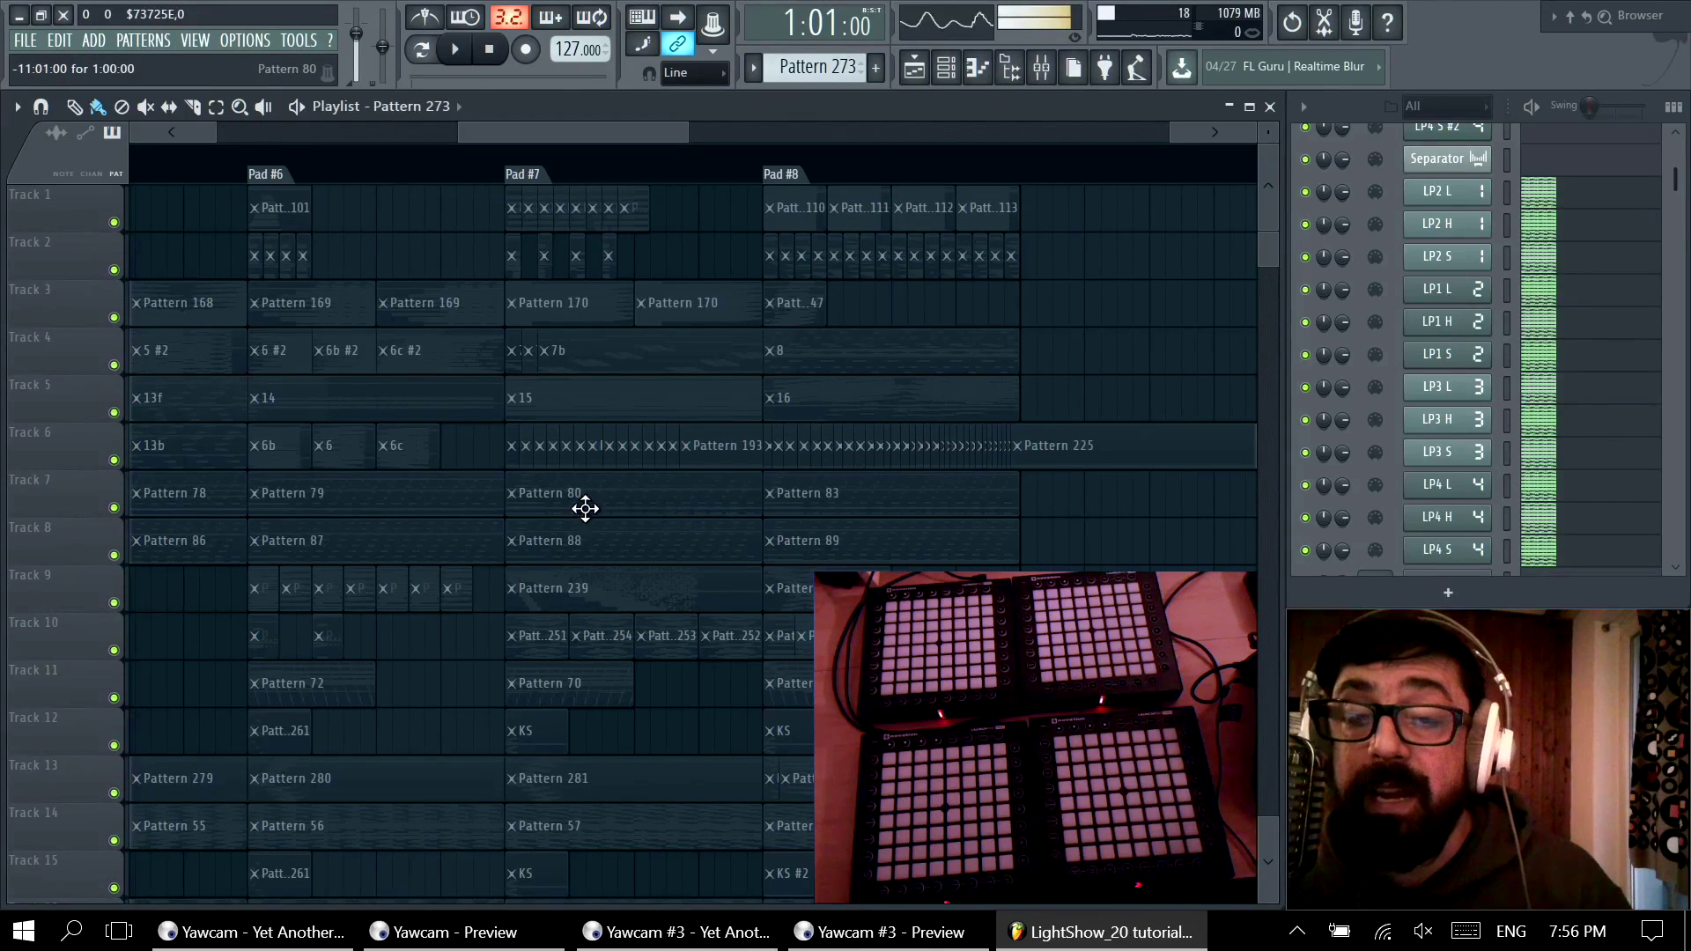
drag(476, 494, 1114, 363)
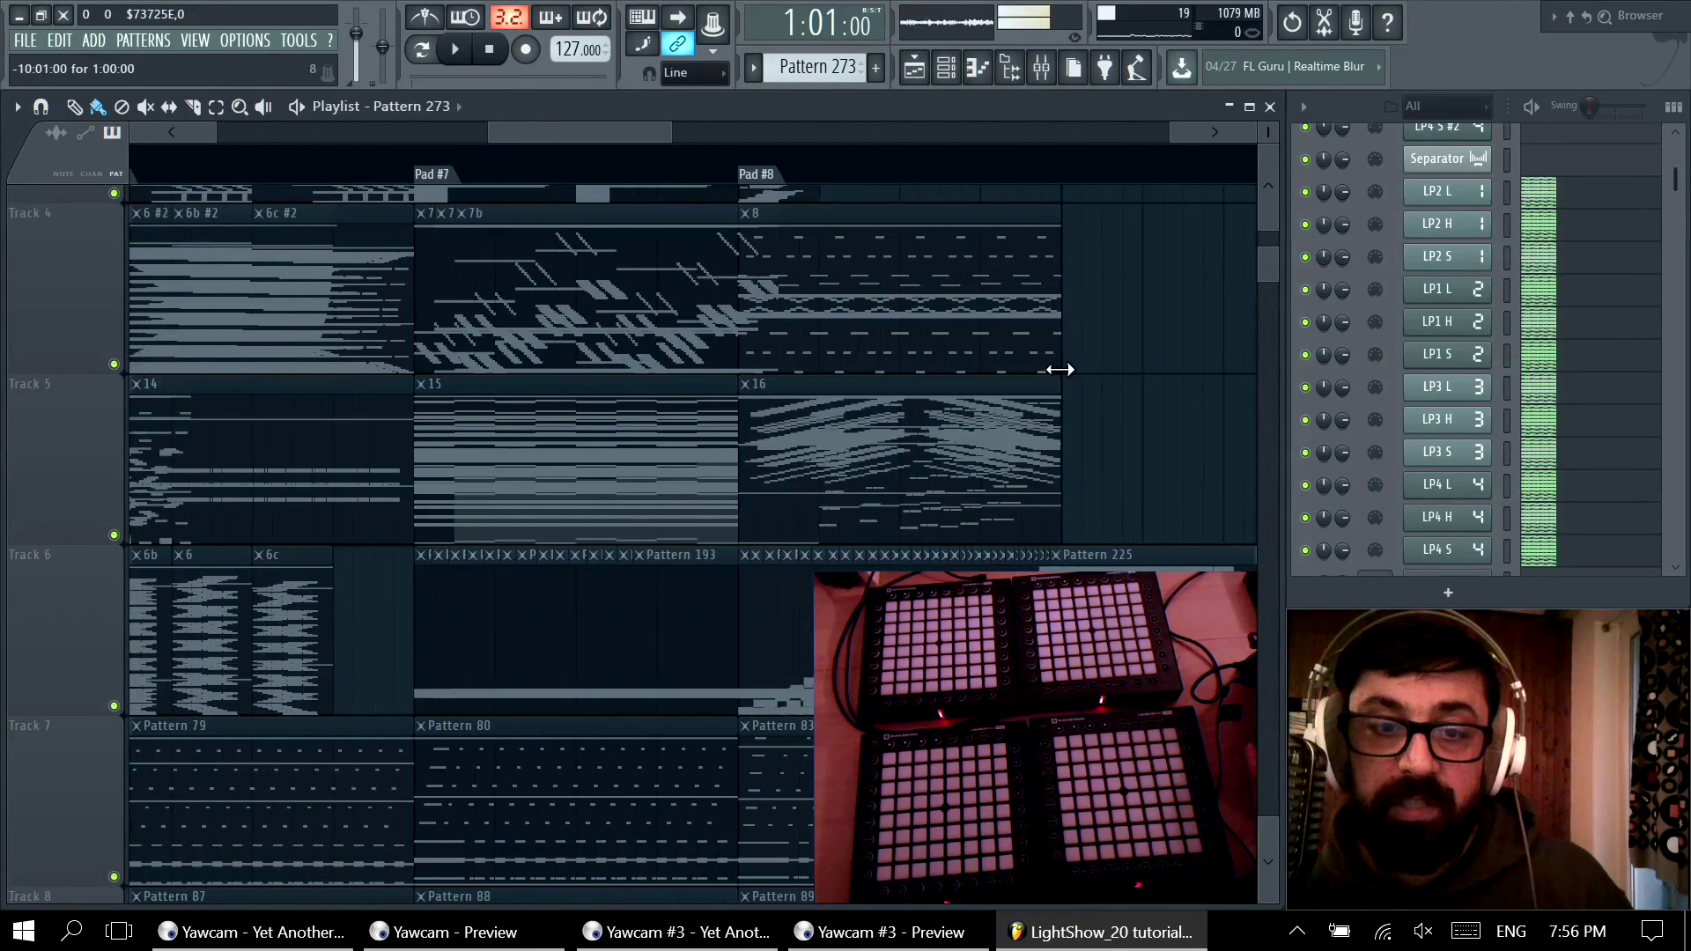
scroll(1059, 370, down, 4)
scroll(934, 429, up, 4)
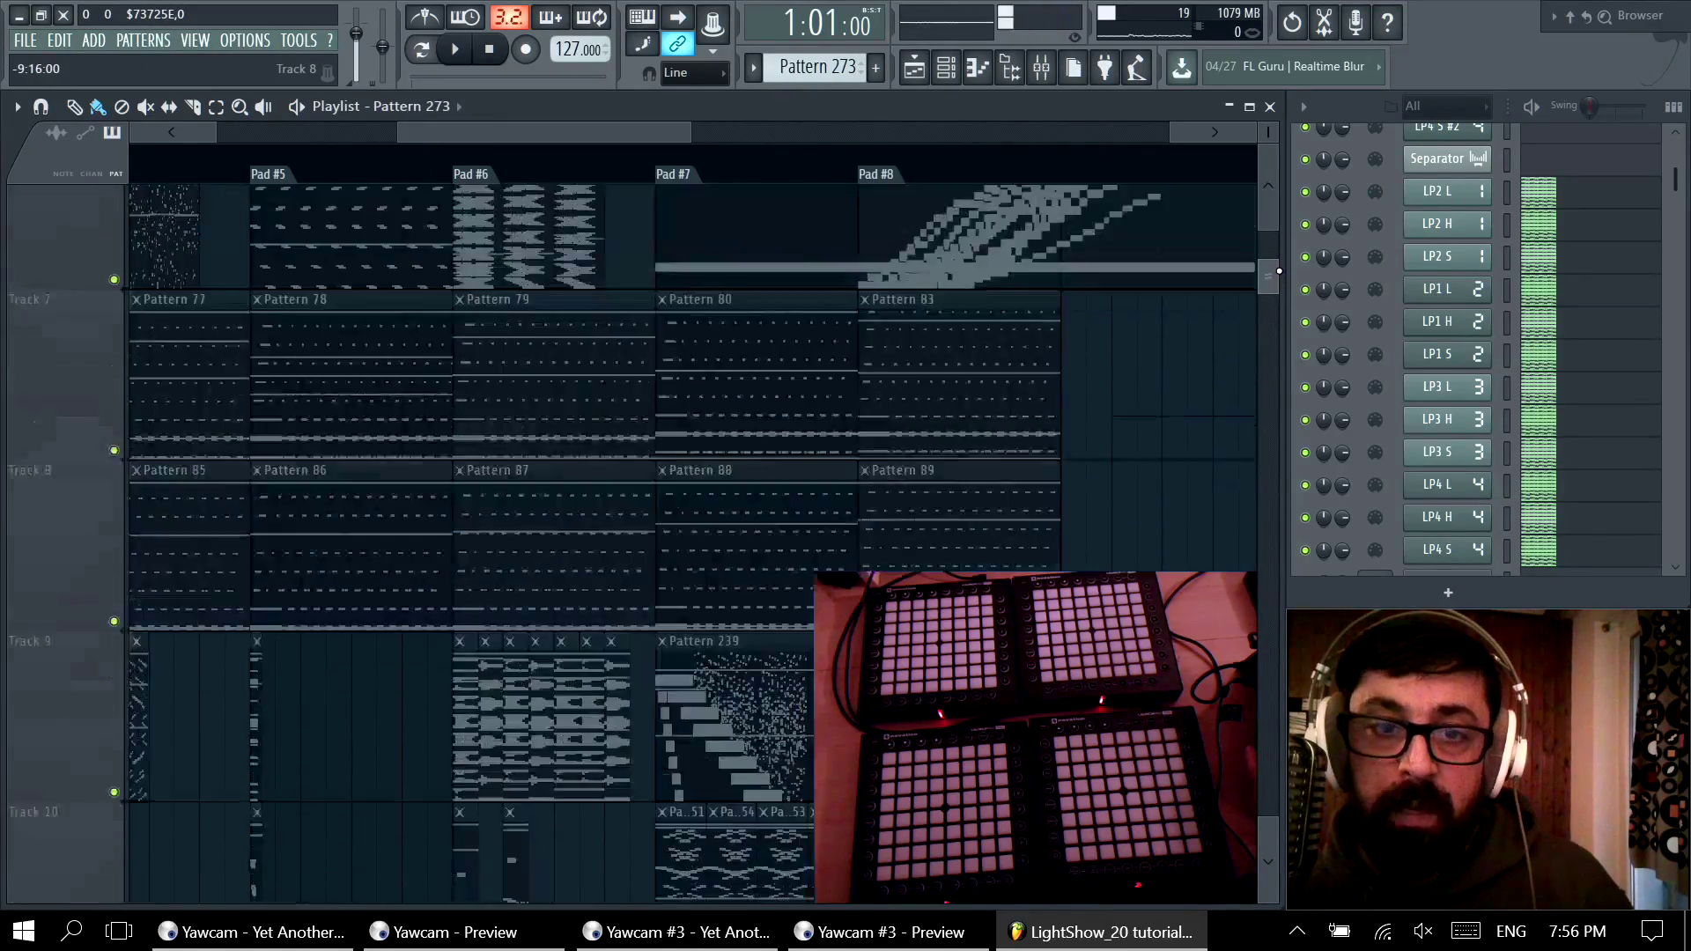
scroll(789, 490, up, 5)
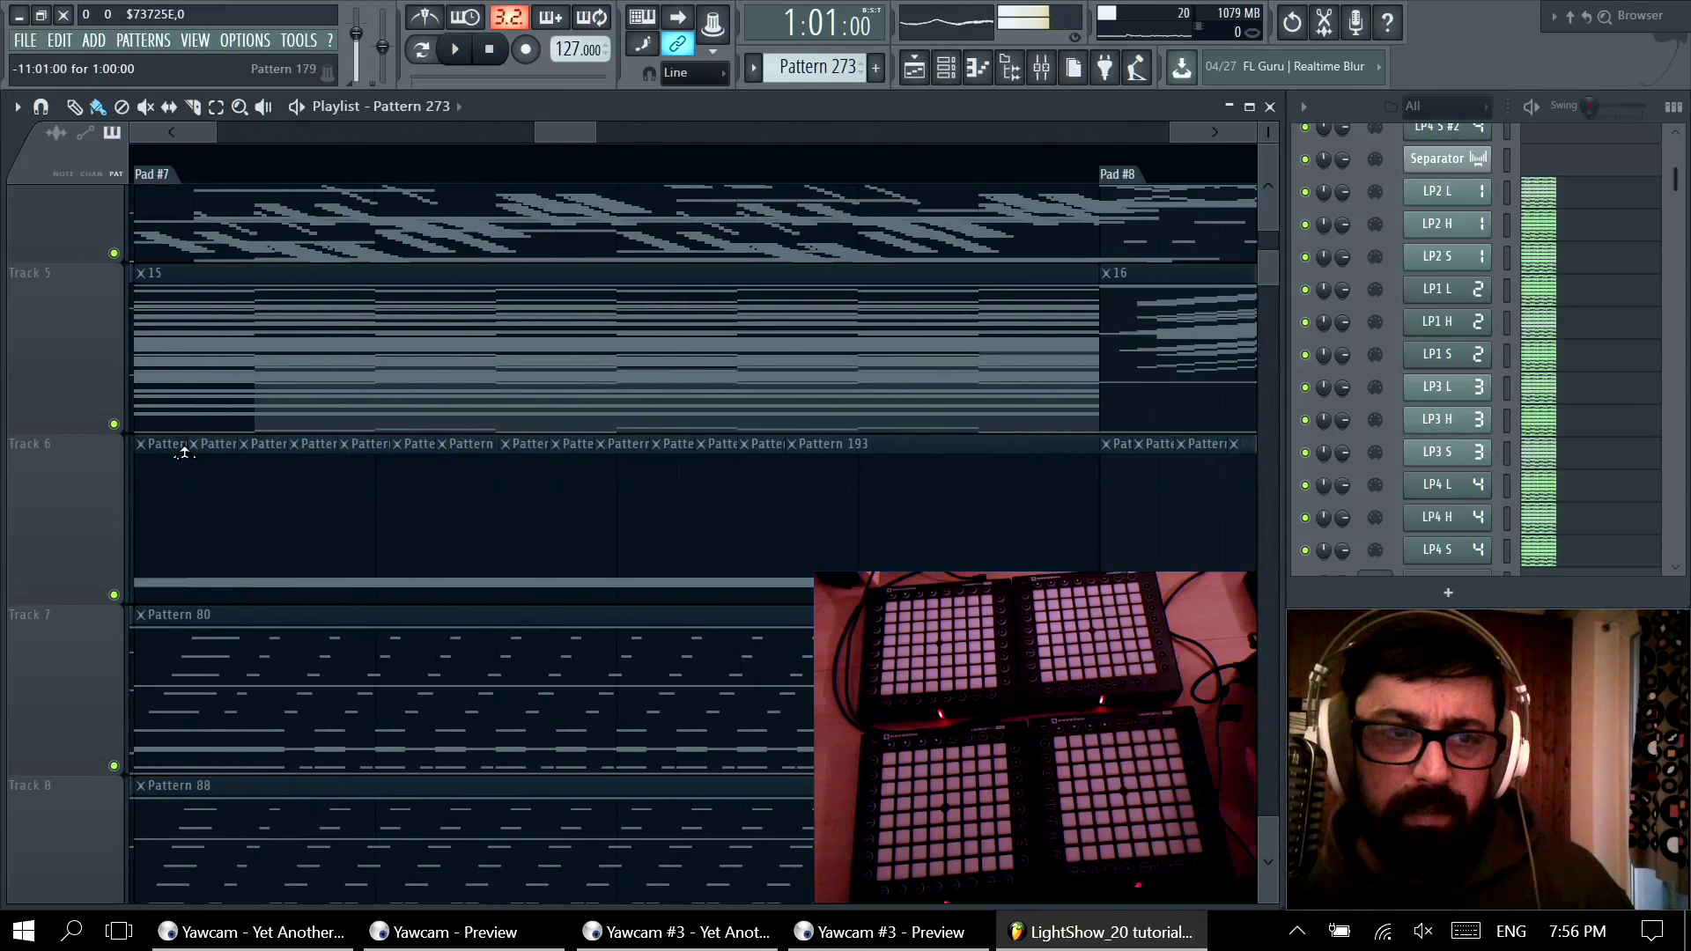
scroll(879, 507, down, 5)
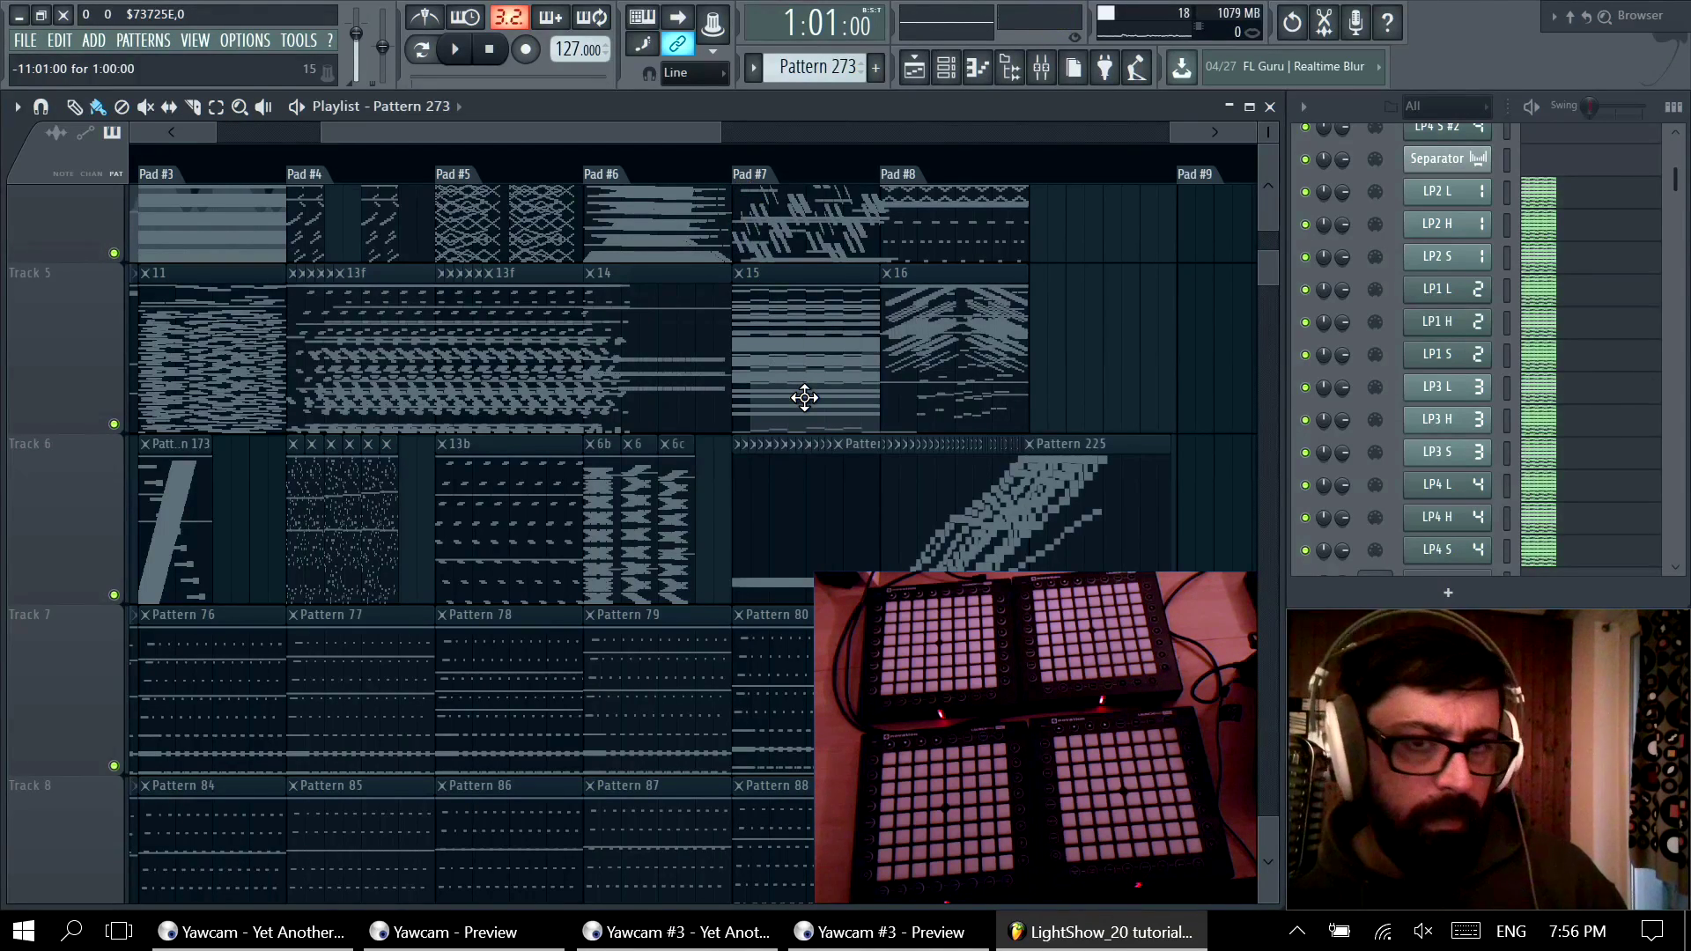
key(space)
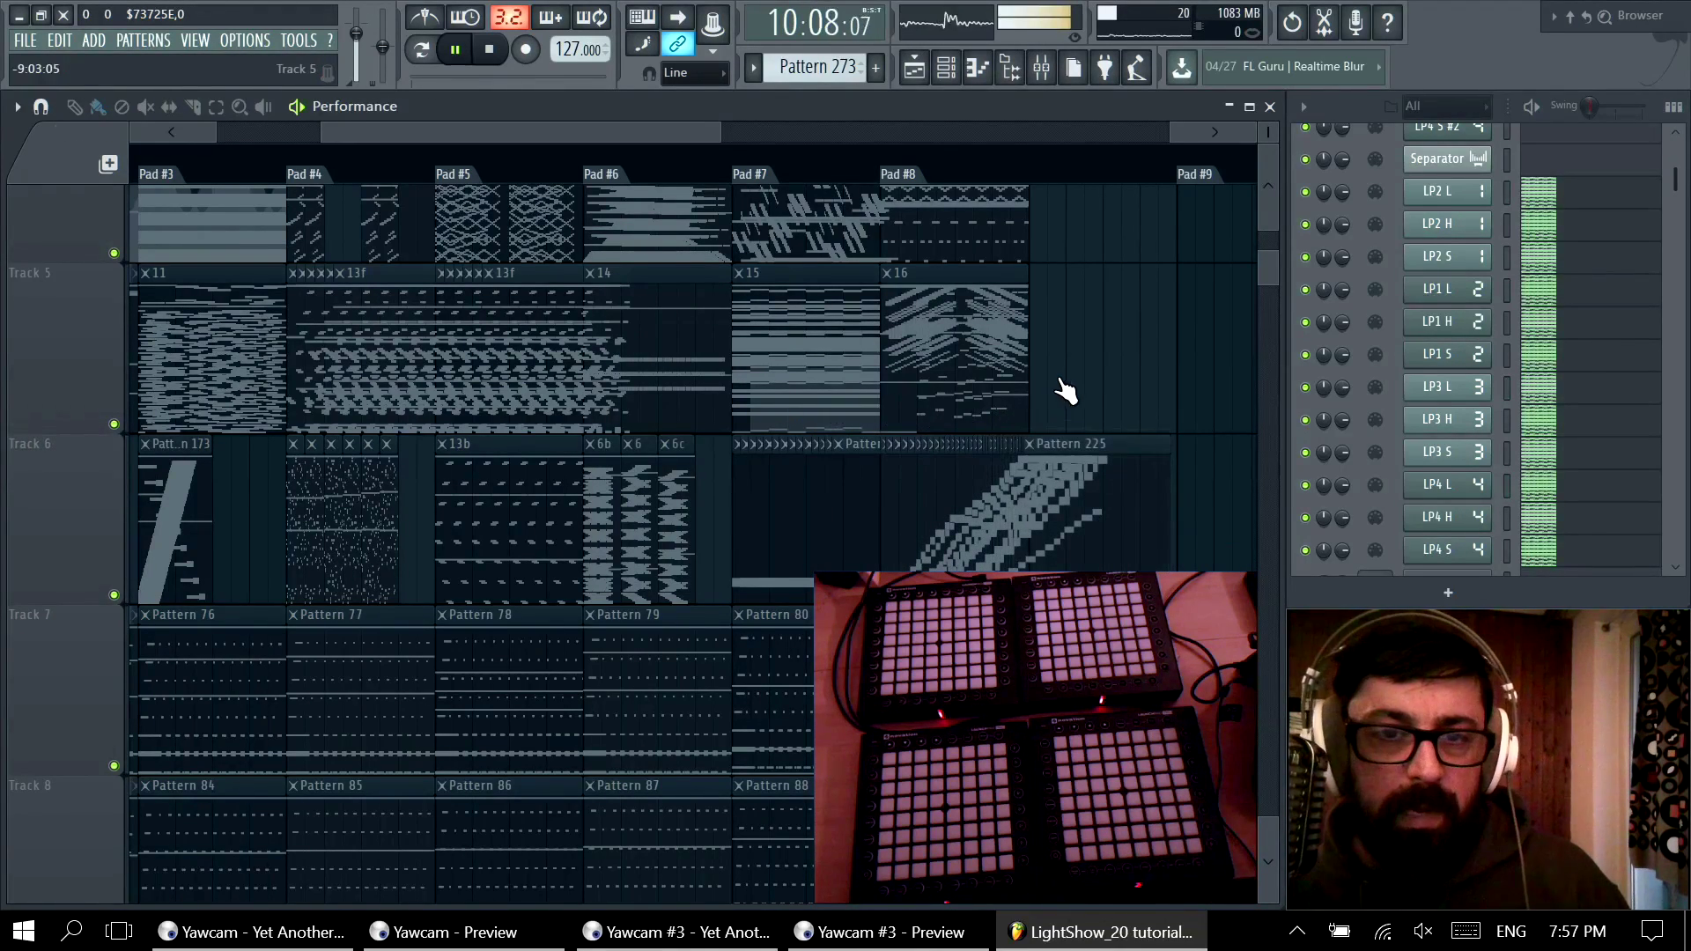
key(space)
Step: Run the performance again with the Pad #7 and Pad #8 clips from Track 3 to Track 16 in view, and stop it
scroll(1082, 370, down, 3)
drag(708, 531, 449, 222)
scroll(817, 385, up, 2)
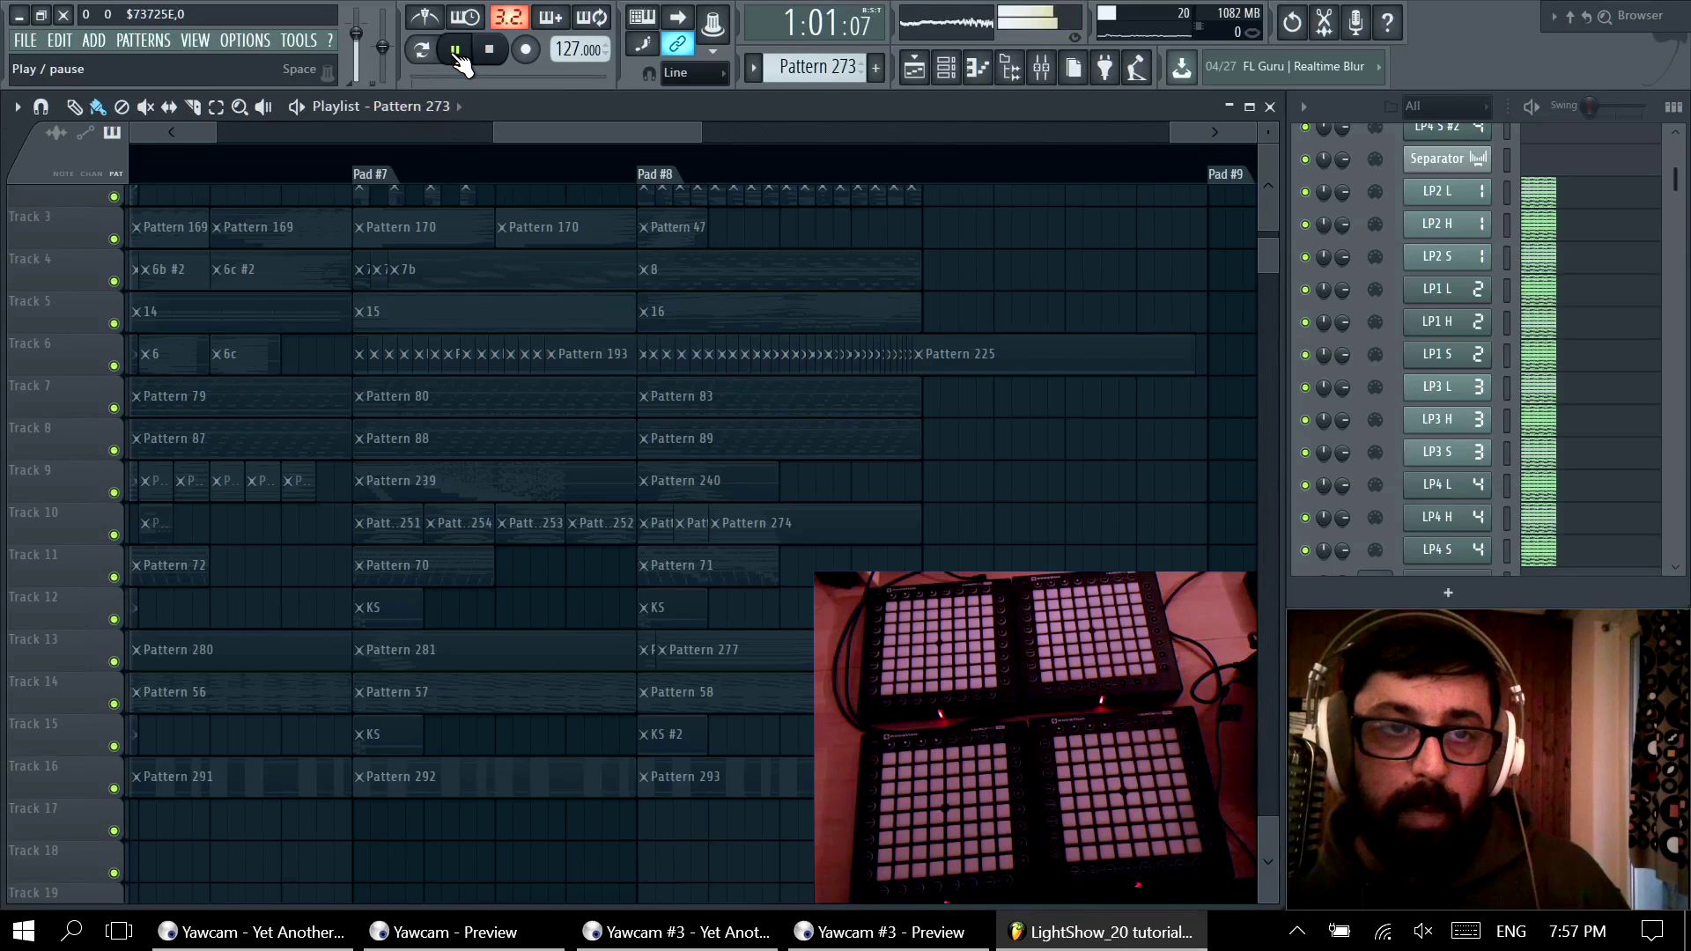
click(455, 50)
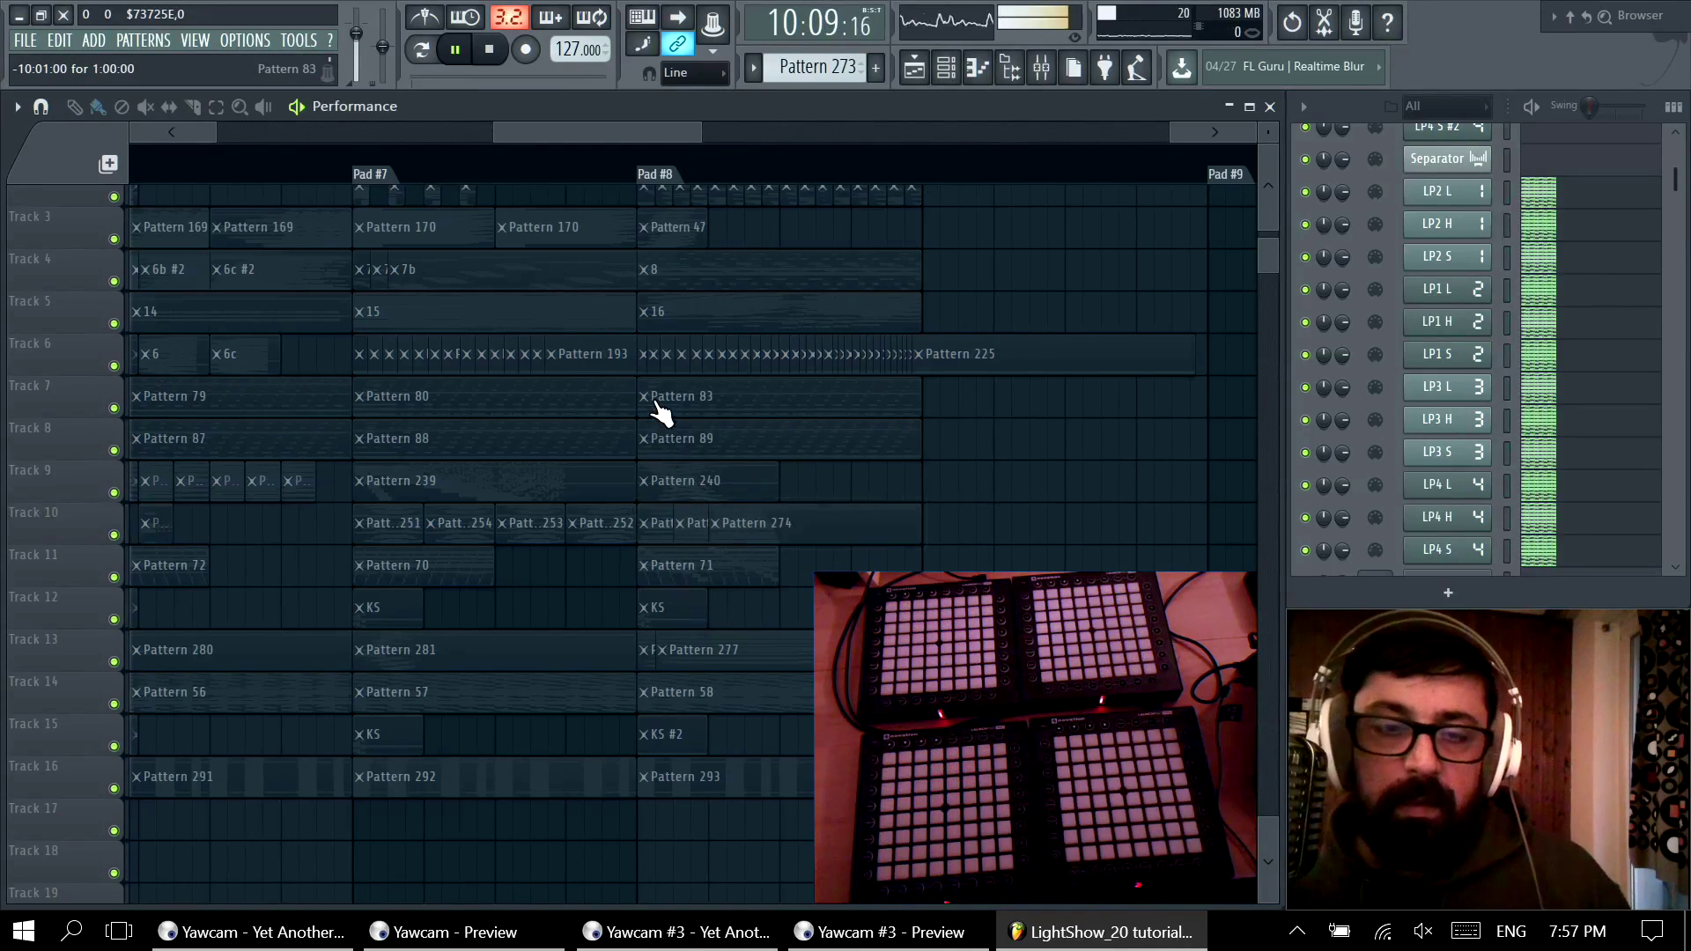
key(space)
scroll(1012, 449, down, 3)
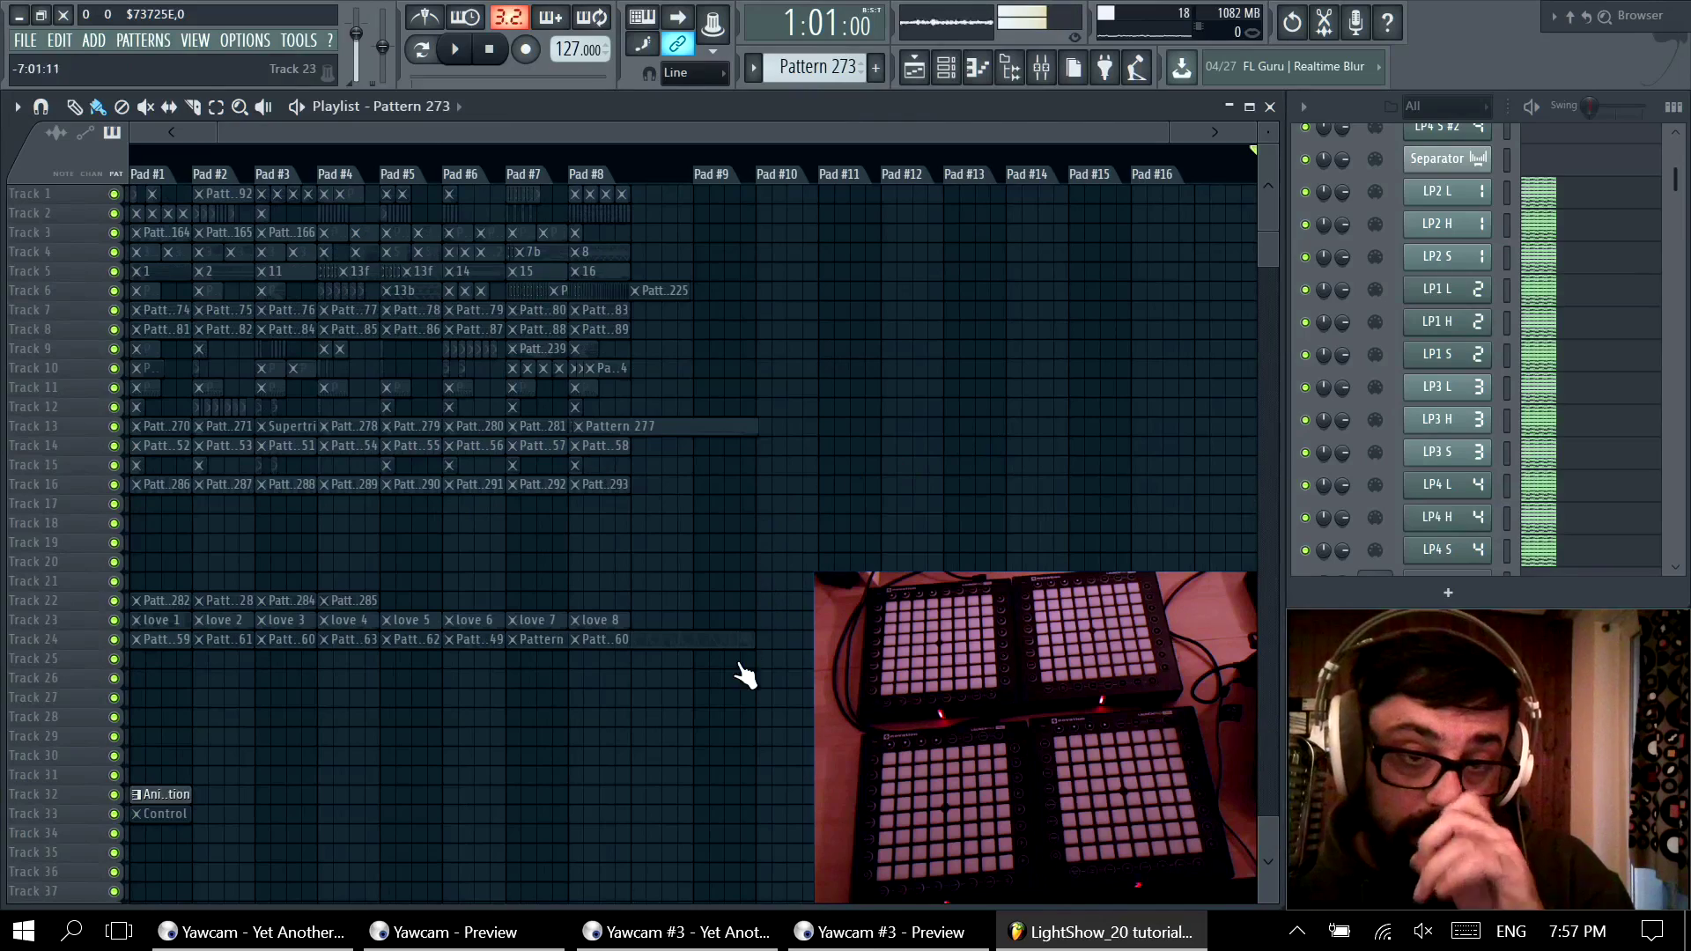
Step: Open pattern 6b #2 from Track 4 at Pad #6, preview it on the Launchpads in pattern mode, and stop it
drag(756, 668, 127, 185)
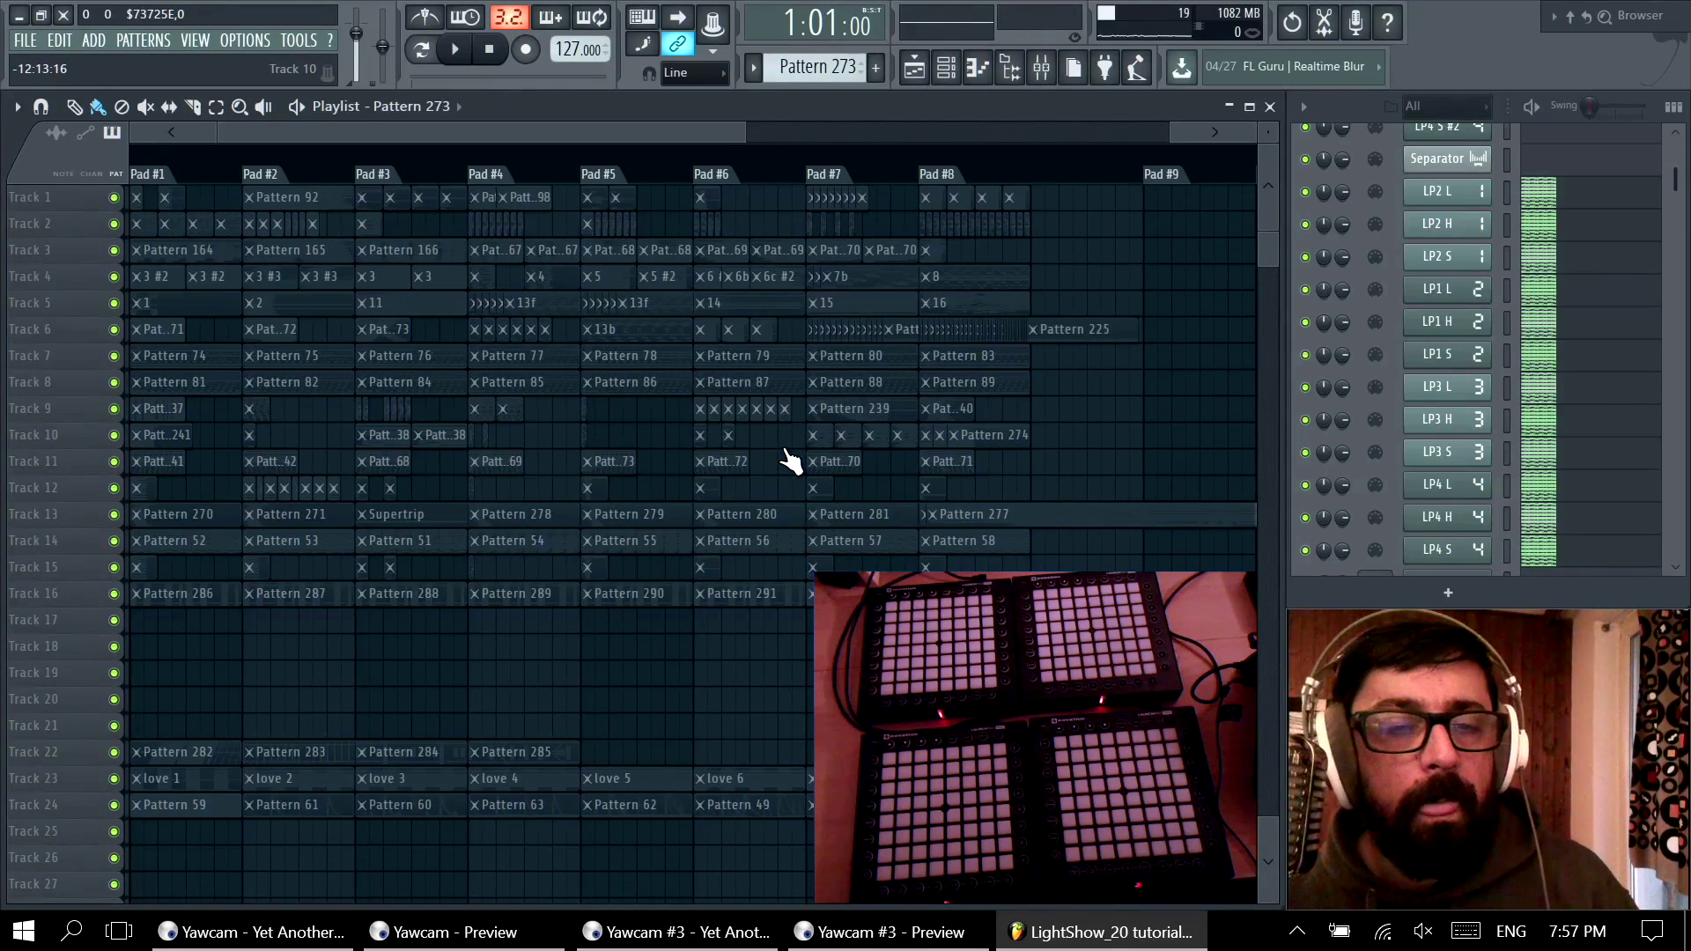
double_click(742, 275)
key(space)
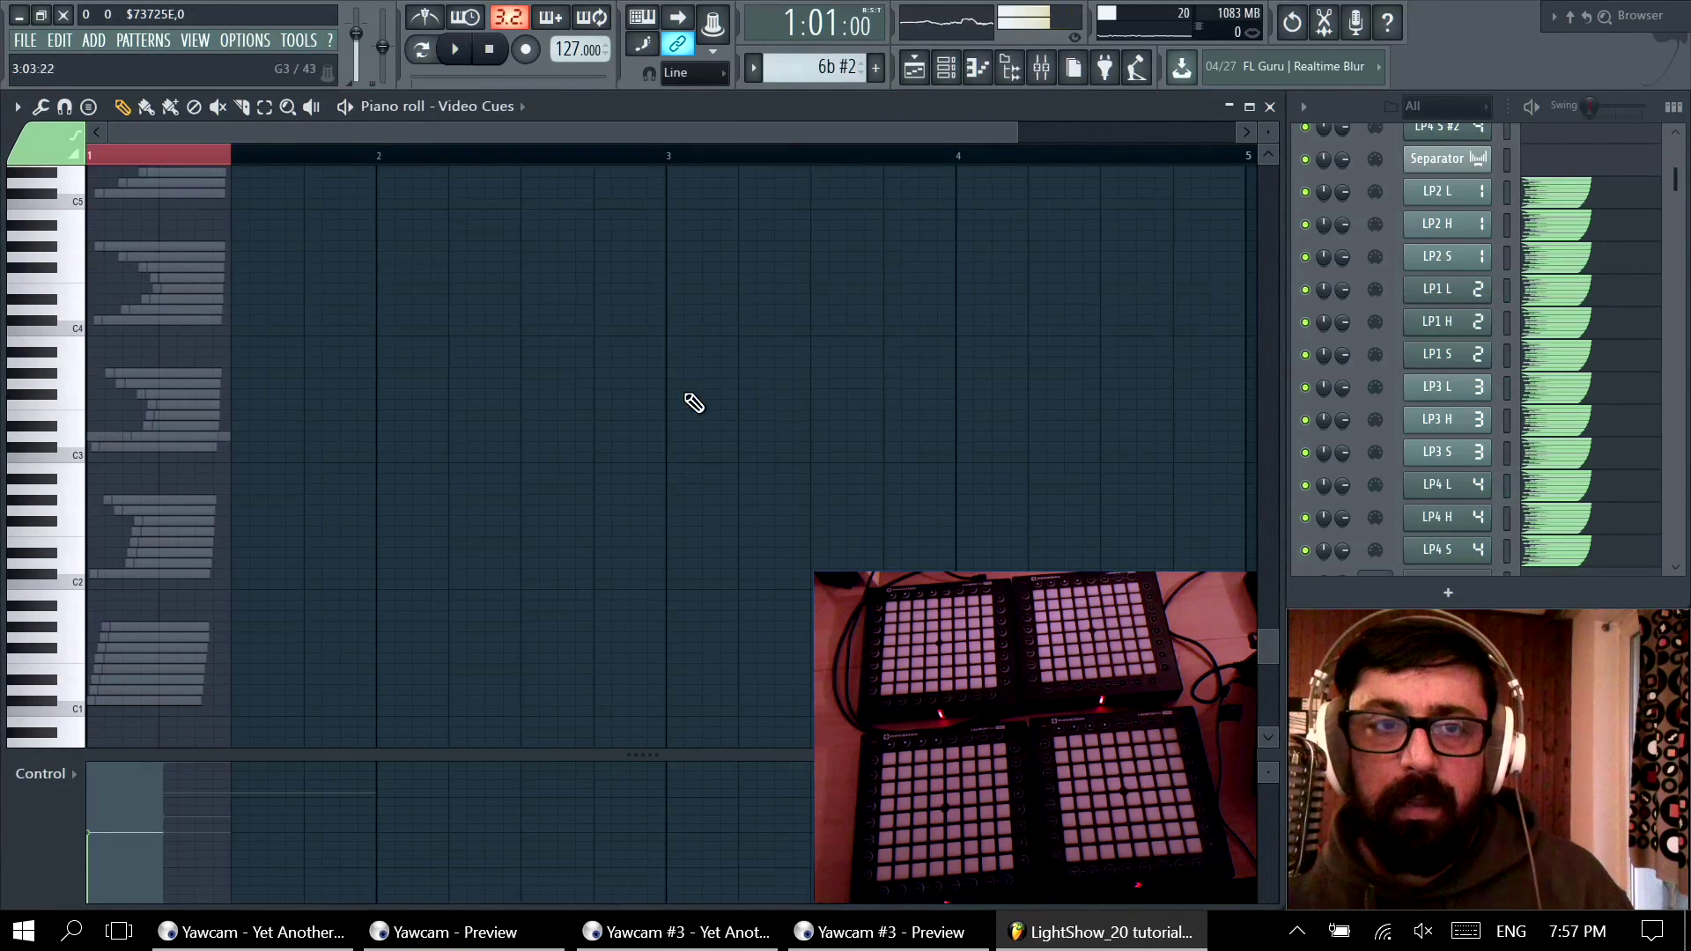
key(space)
click(440, 58)
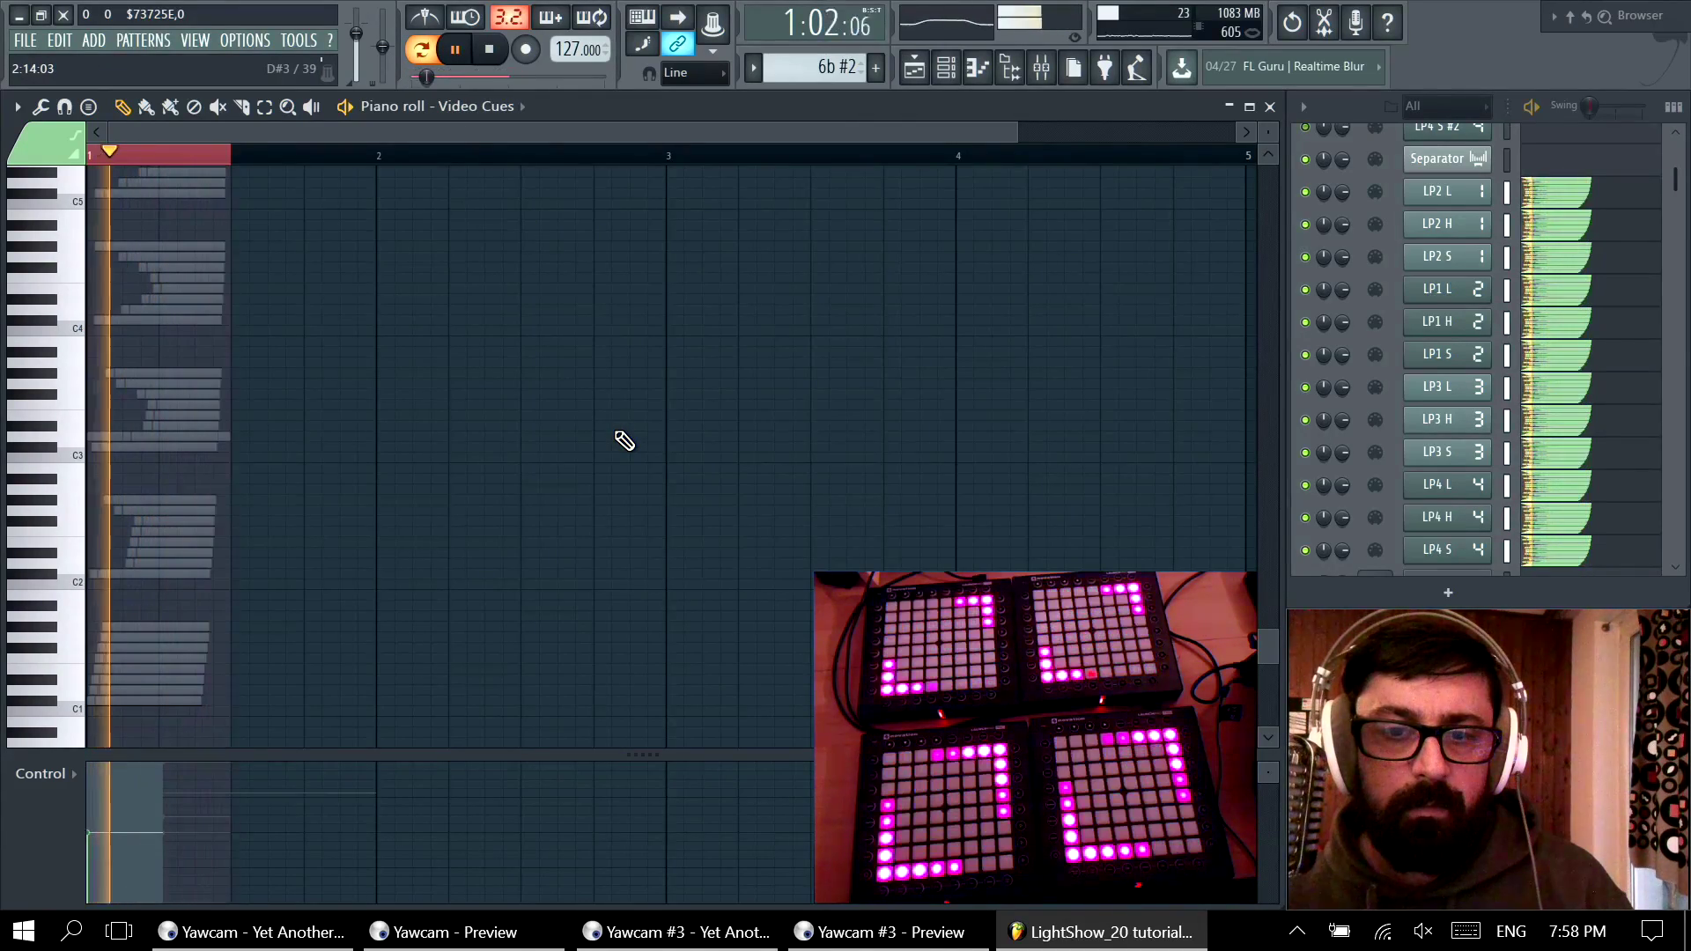
key(space)
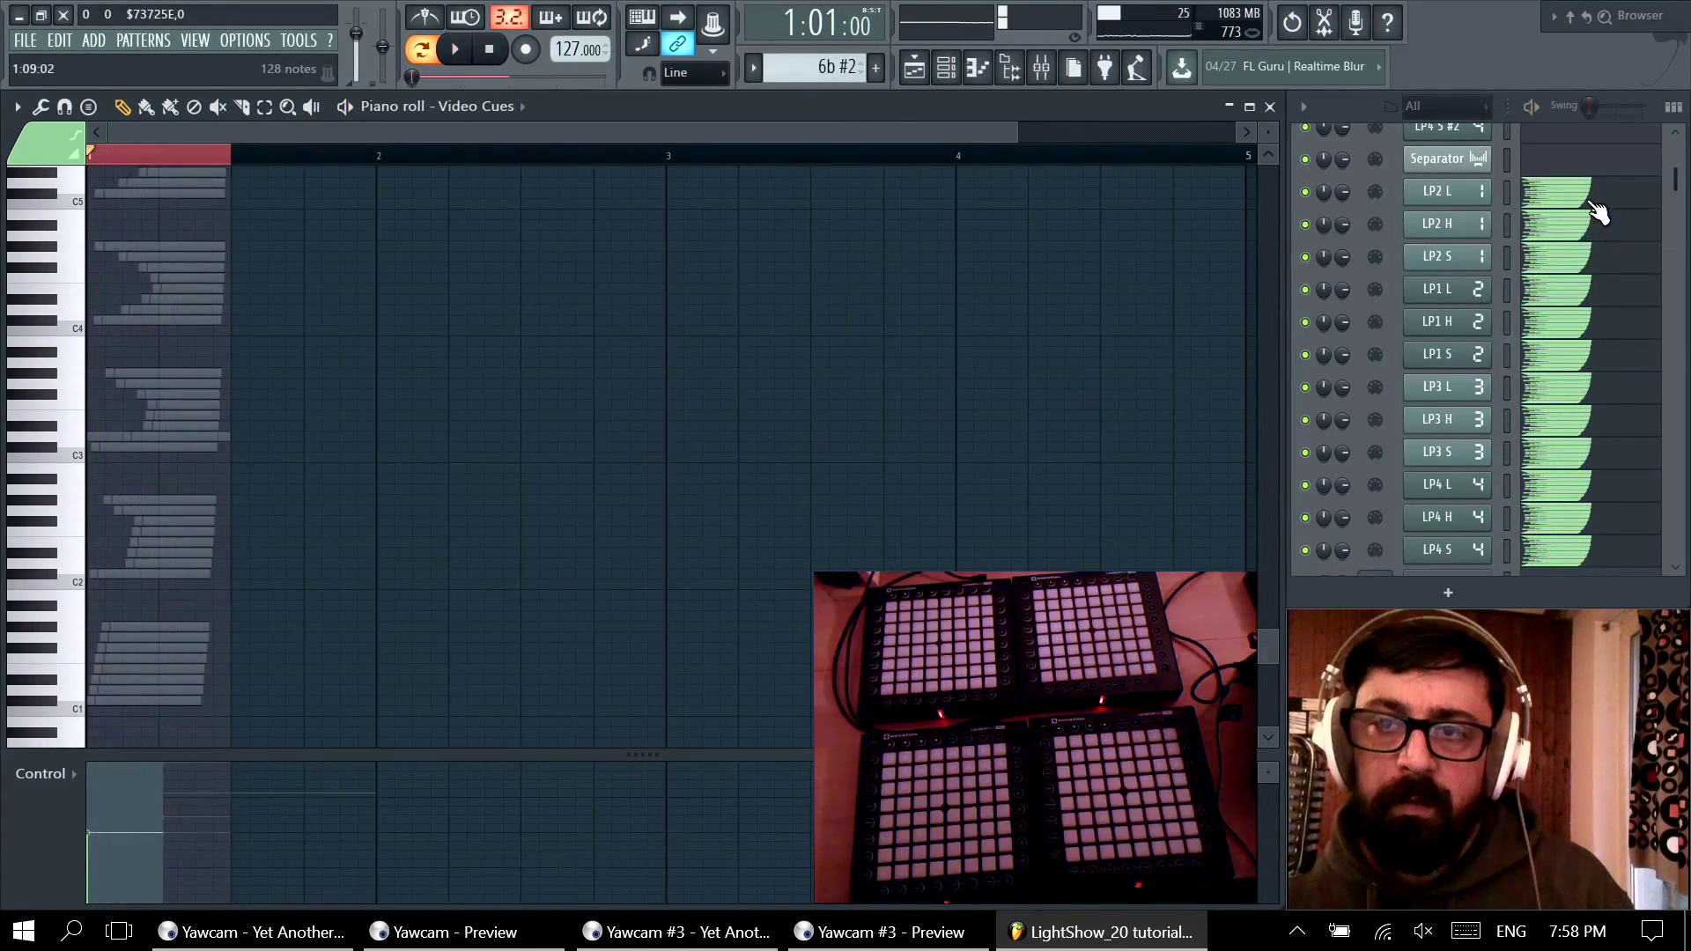
Step: Open the LP2 L notes of pattern 6b #2 in the Piano roll and examine their full pitch range and velocities
click(1575, 205)
scroll(479, 444, up, 10)
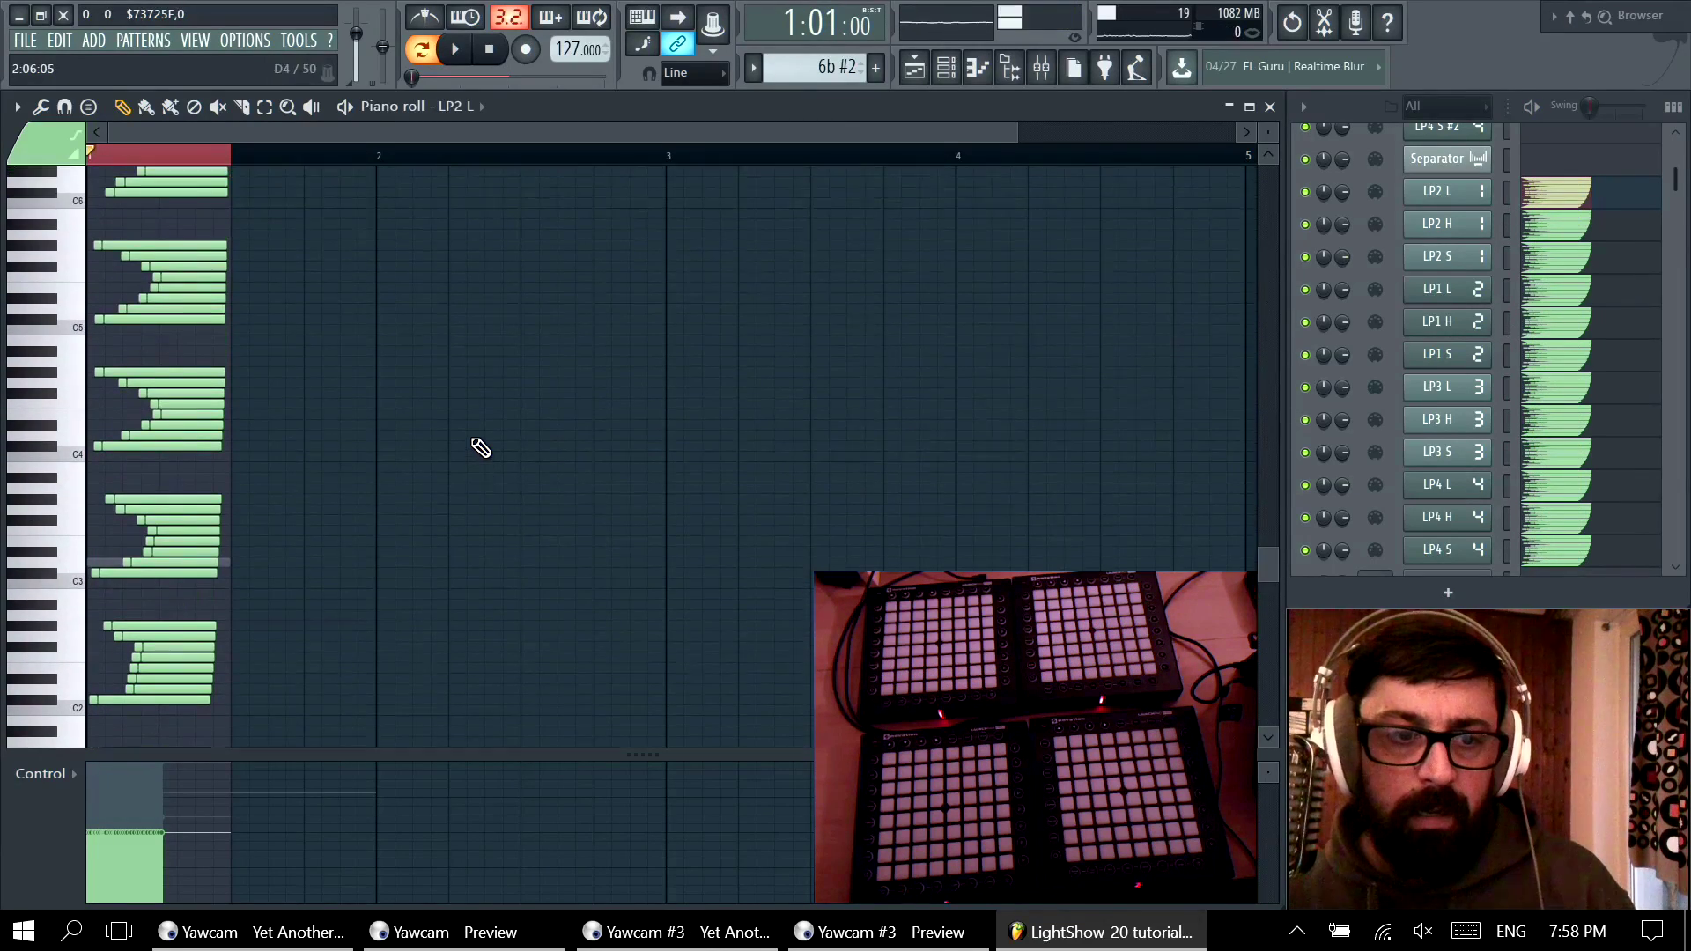
scroll(480, 434, down, 2)
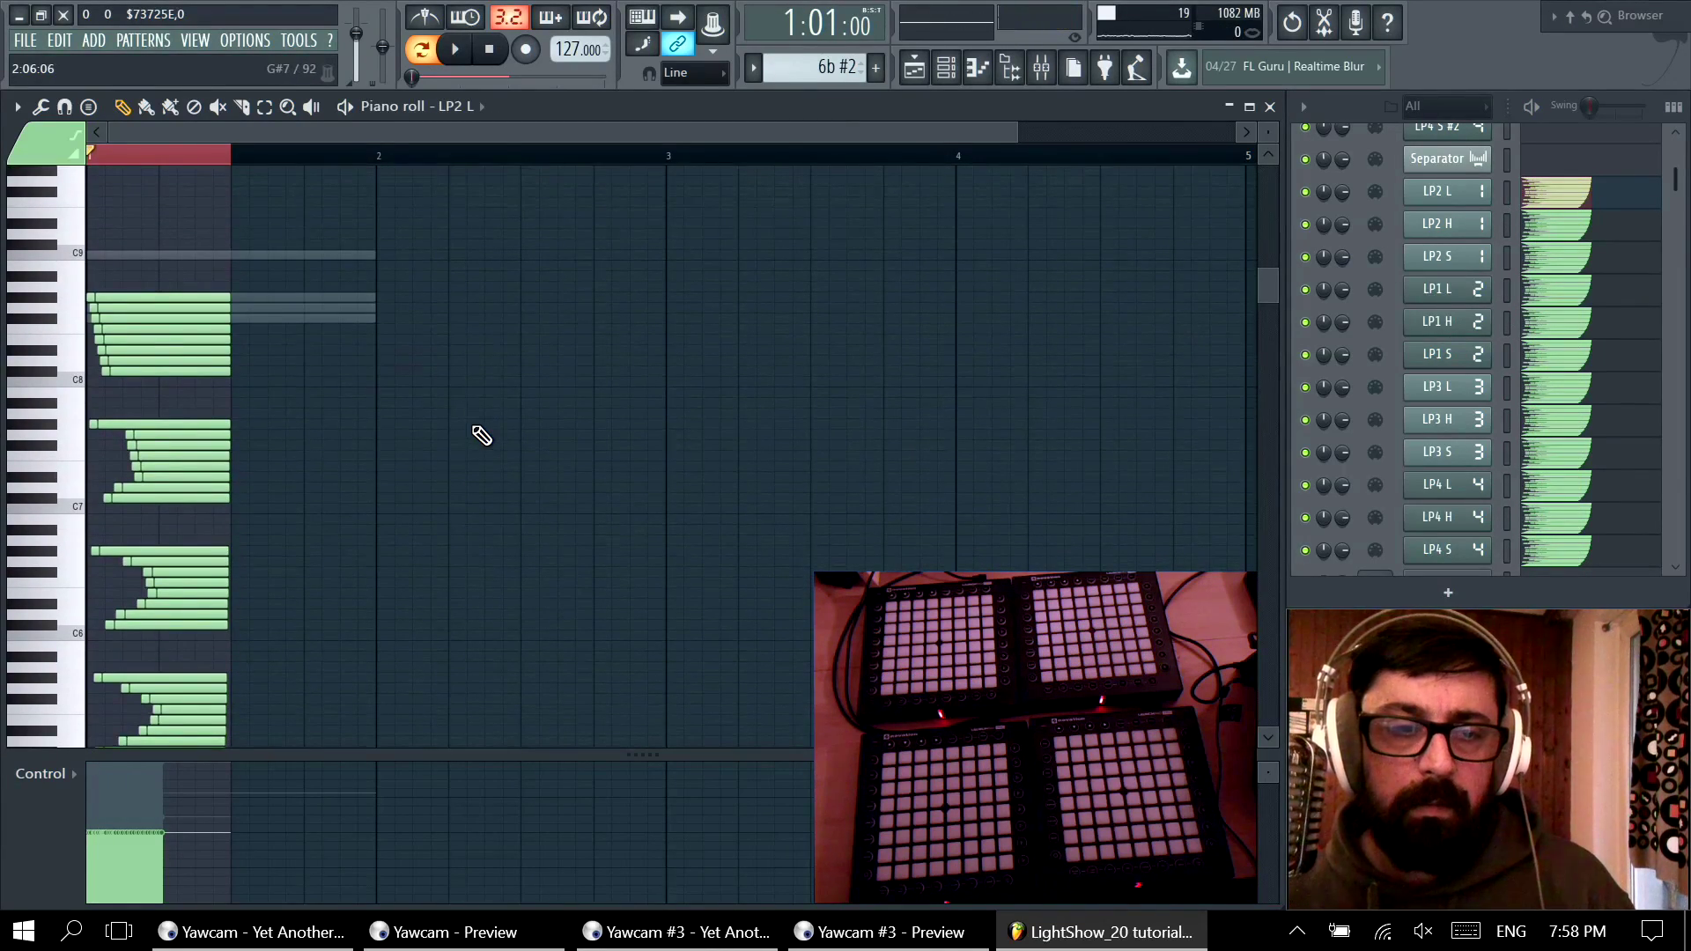
scroll(467, 423, up, 3)
scroll(571, 528, up, 1)
scroll(572, 511, down, 1)
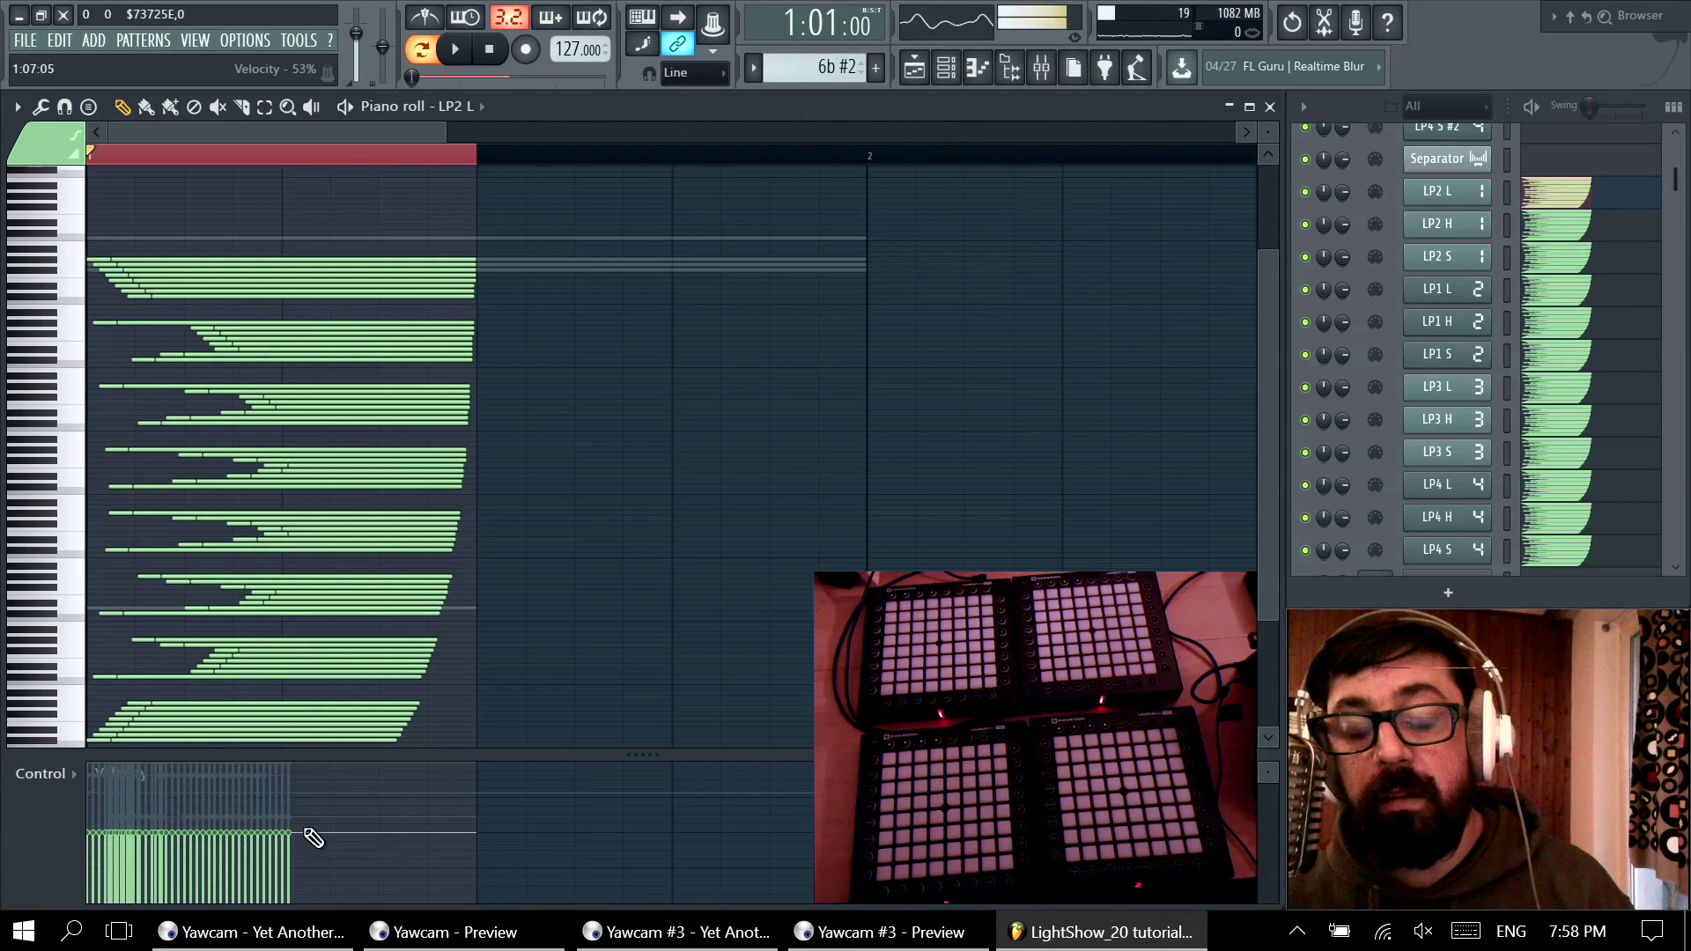
Step: Compare the note velocities of LP2 H and LP2 S, ending with the LP2 H notes open
click(1577, 231)
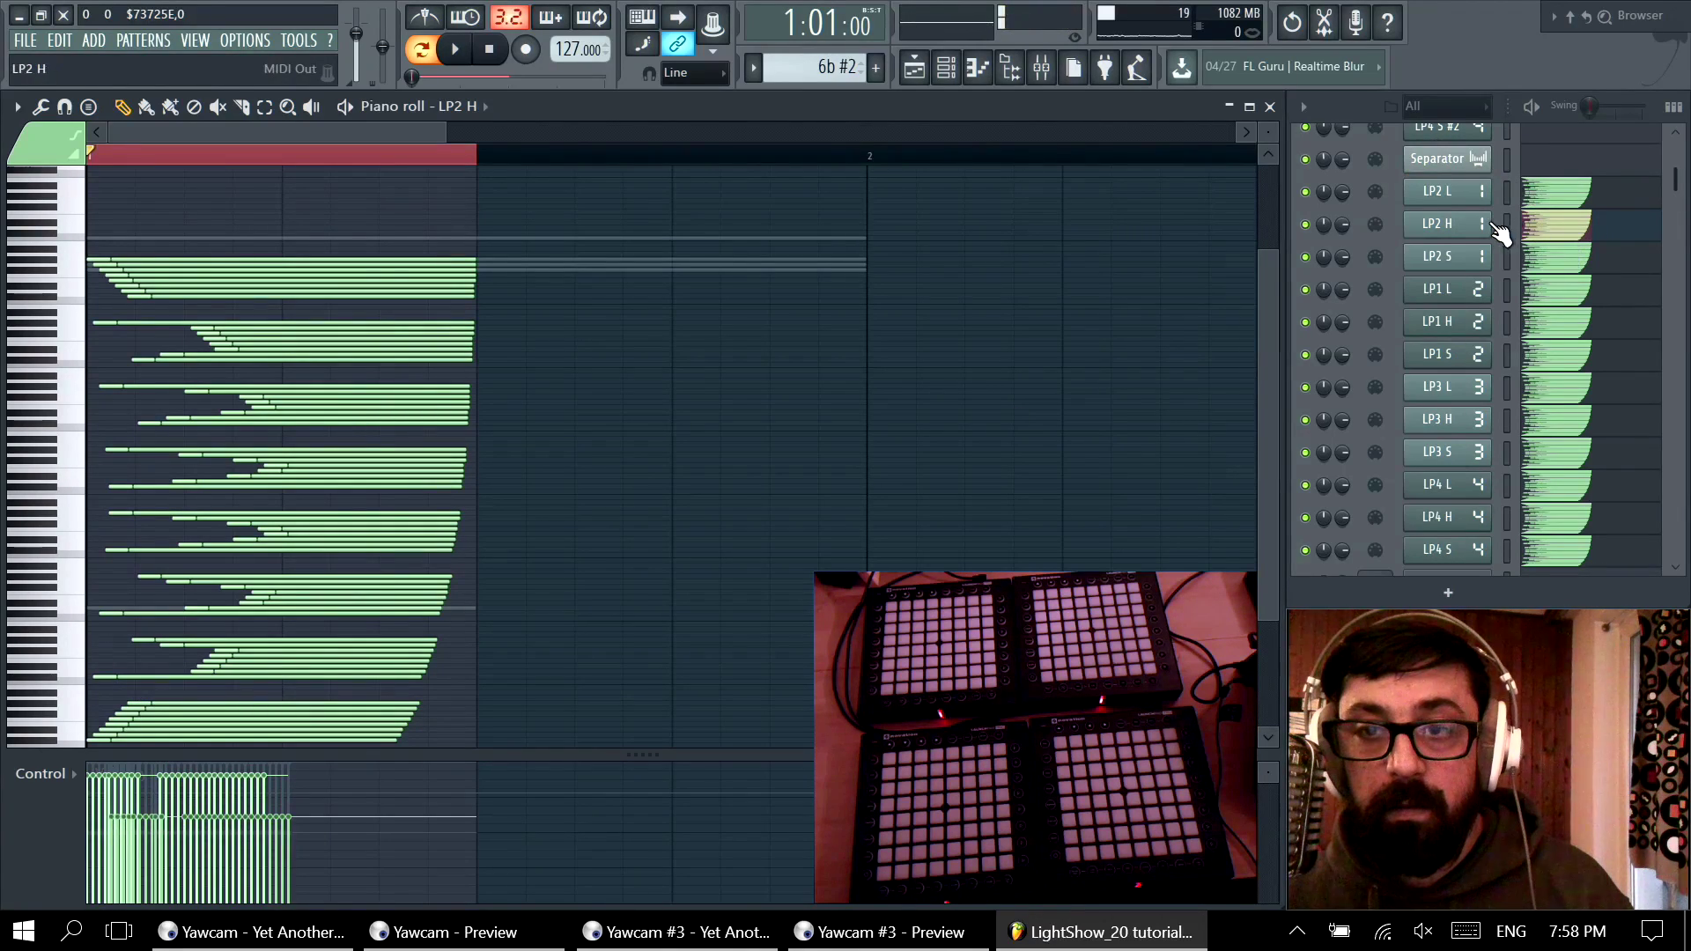
click(1573, 260)
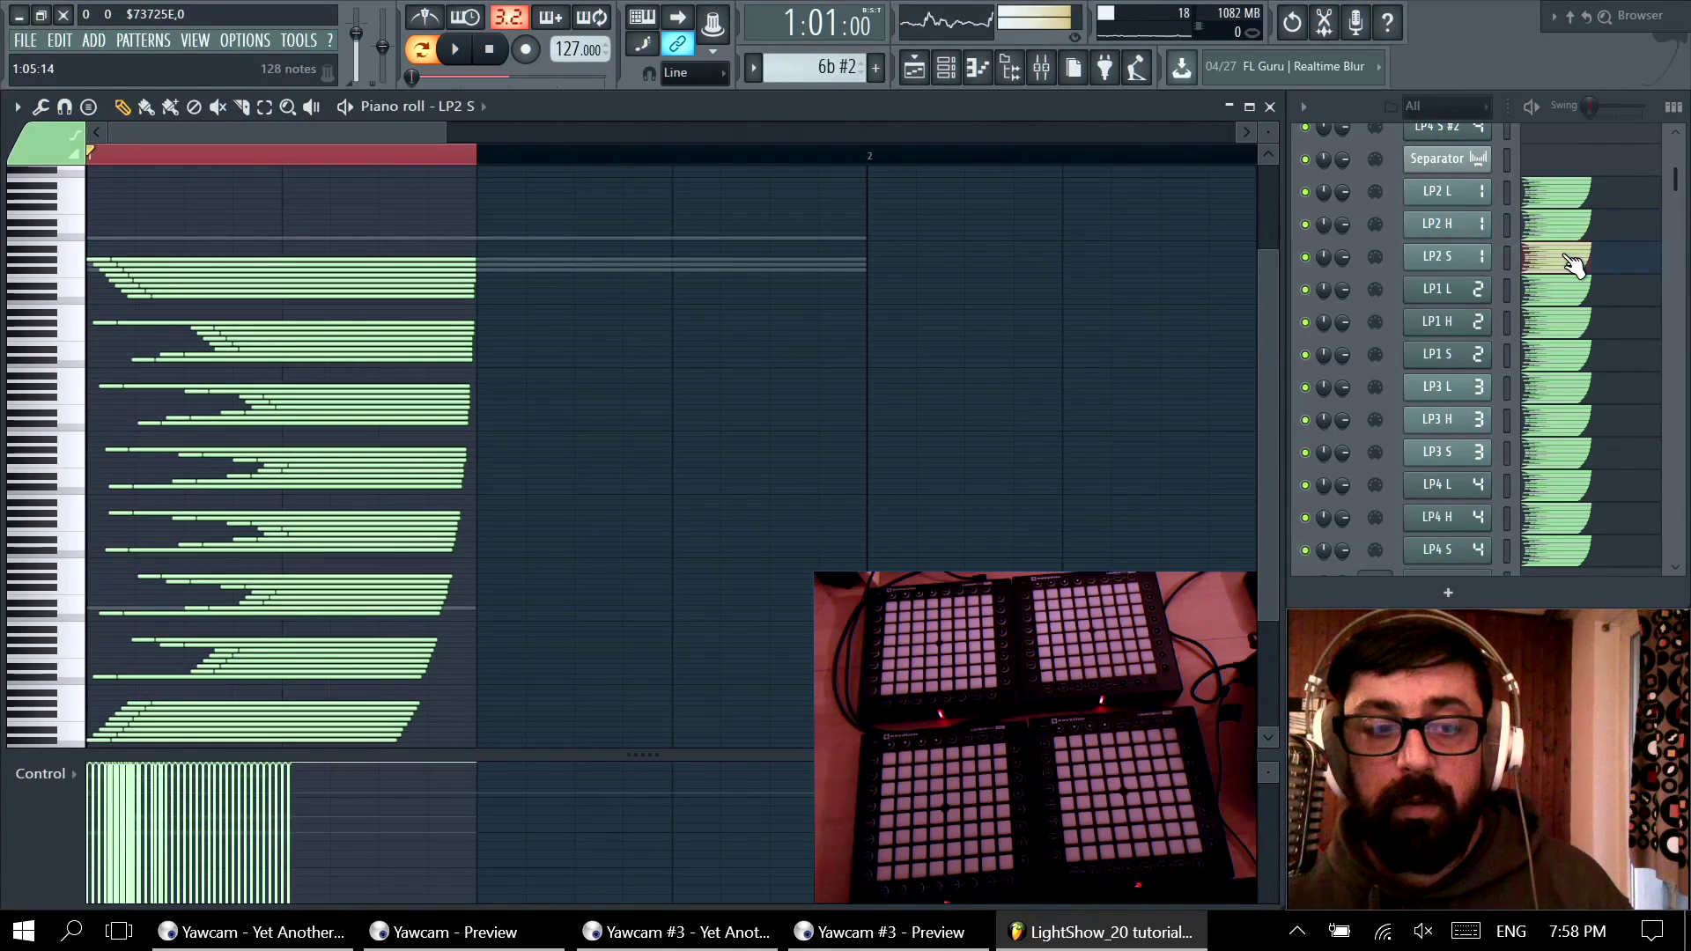
click(1564, 231)
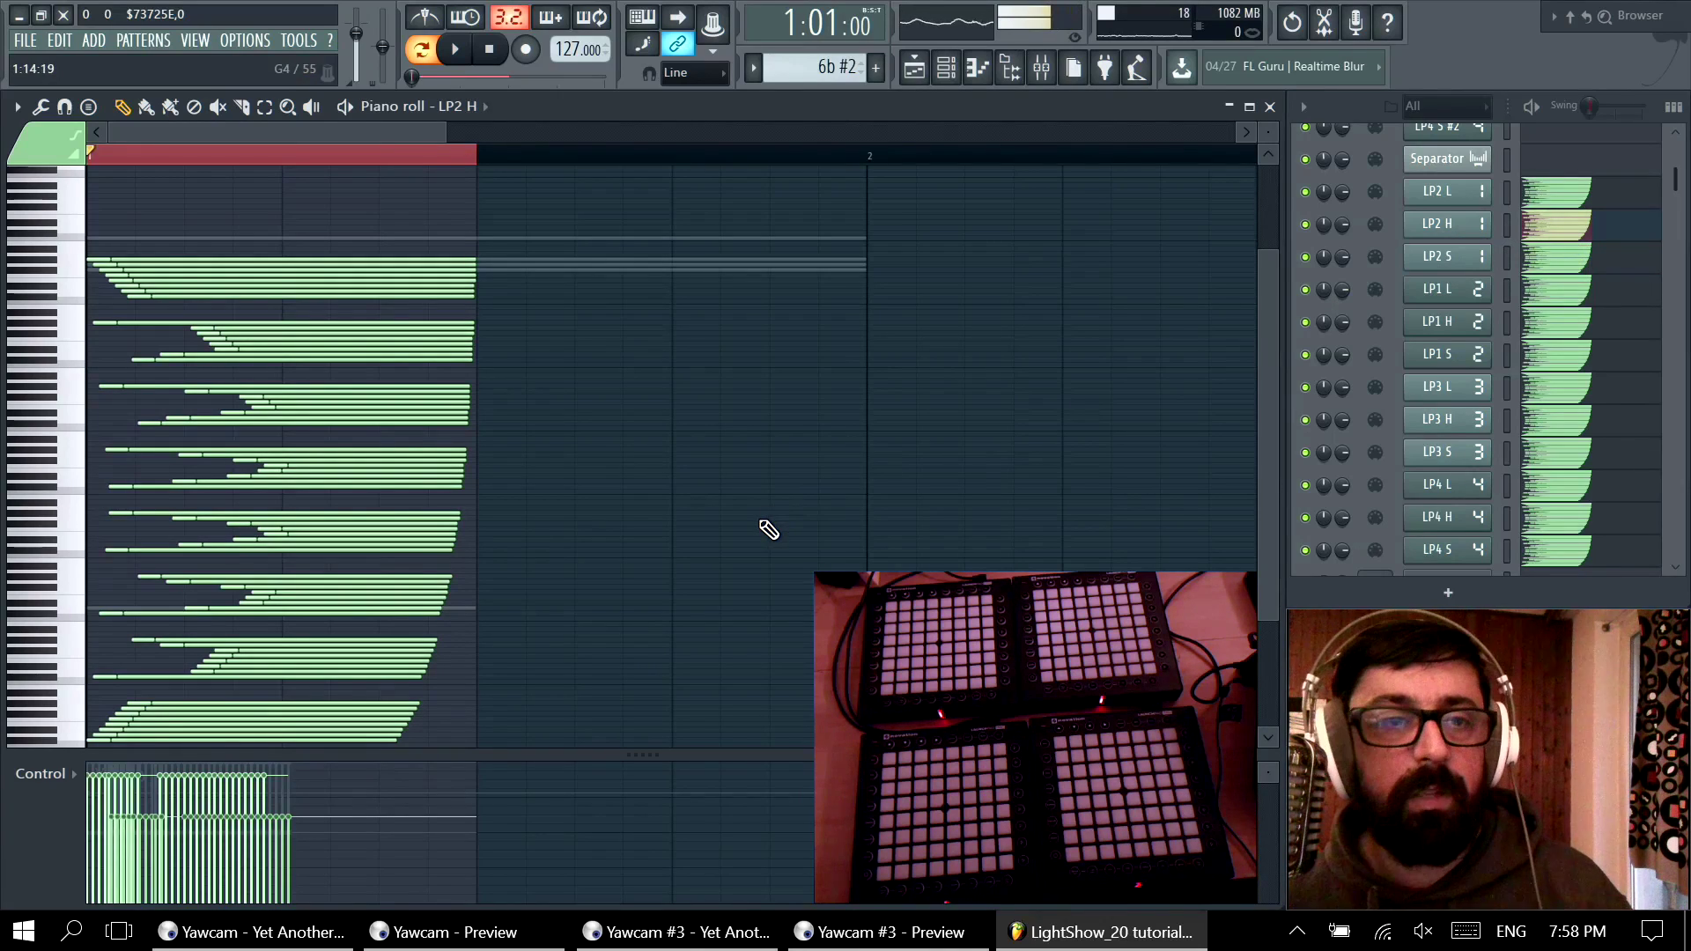
Step: Select the long, lower-velocity notes in LP2 H, try moving them away from the short notes, and undo the move
drag(568, 224, 471, 449)
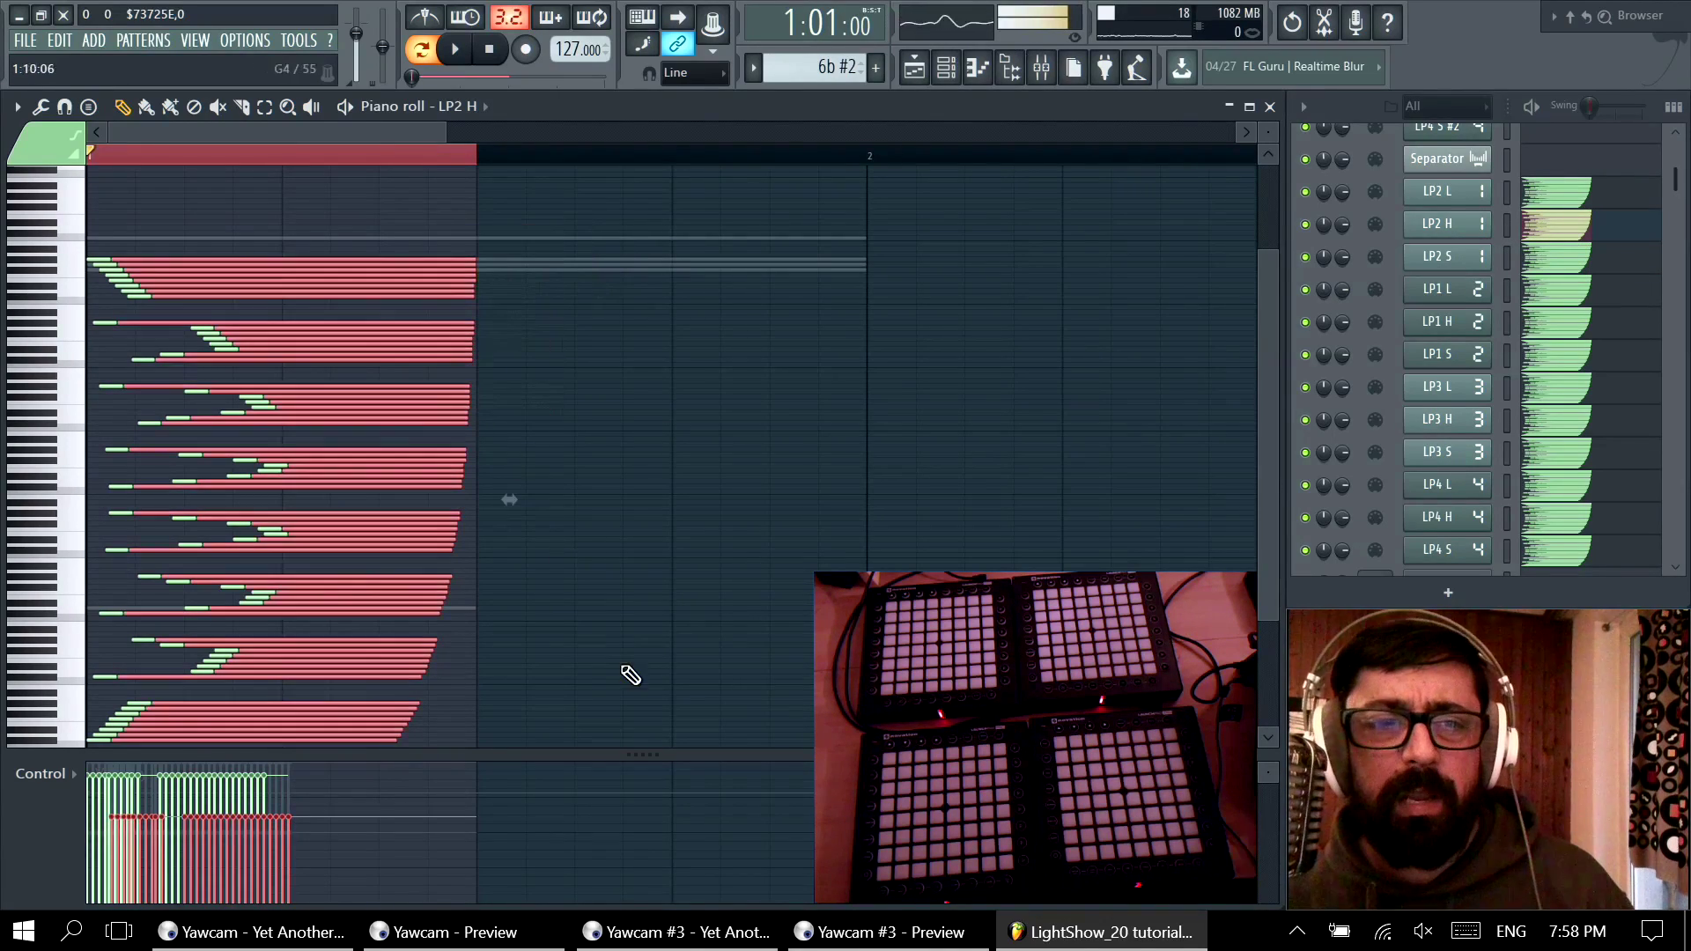
drag(351, 451, 974, 407)
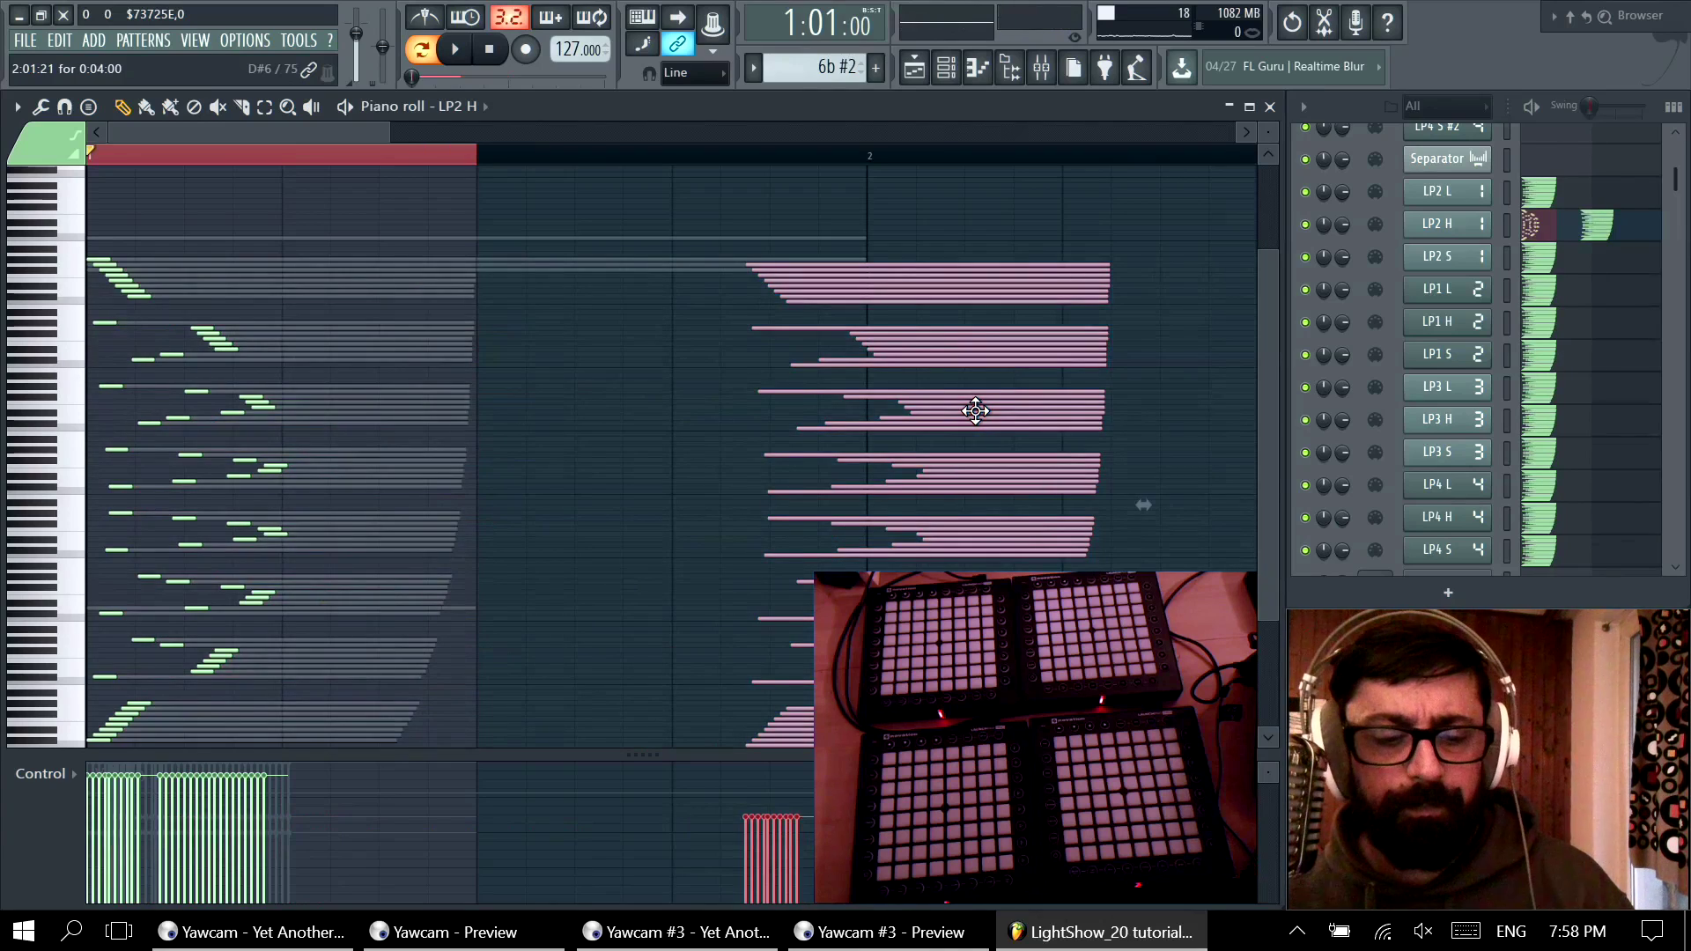
key(ctrl+z)
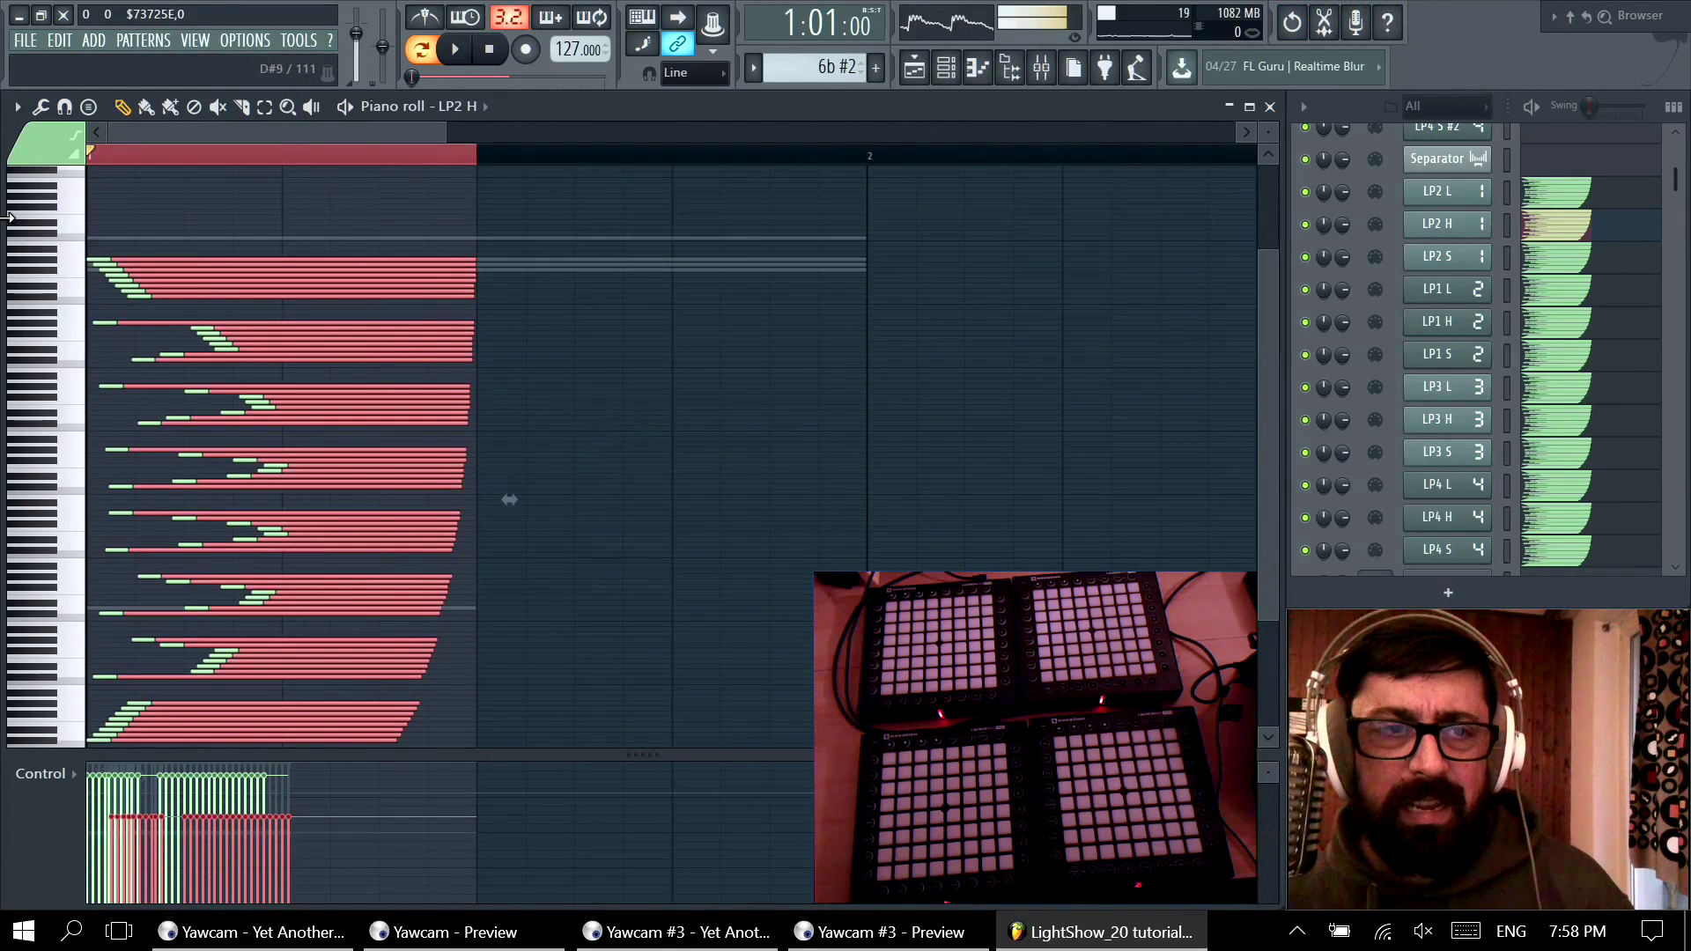
Step: Invert the selection in LP2 H to the short notes, try moving them away from the long notes, and undo the move
drag(95, 238, 119, 323)
drag(509, 226, 398, 741)
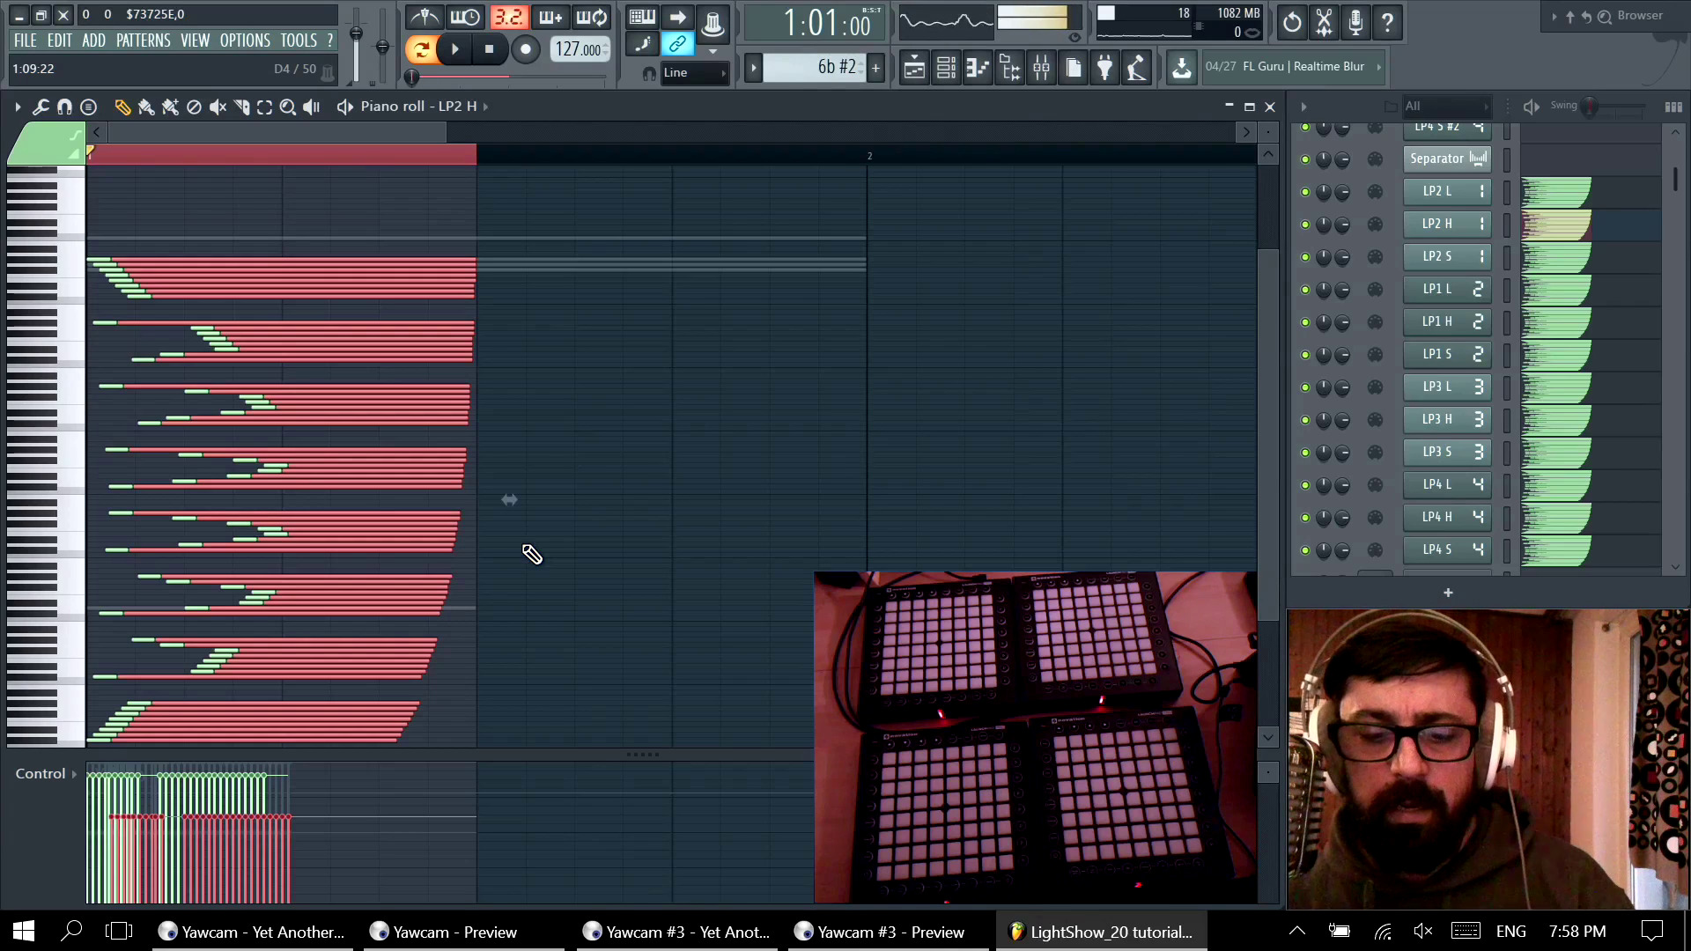
key(ctrl+i)
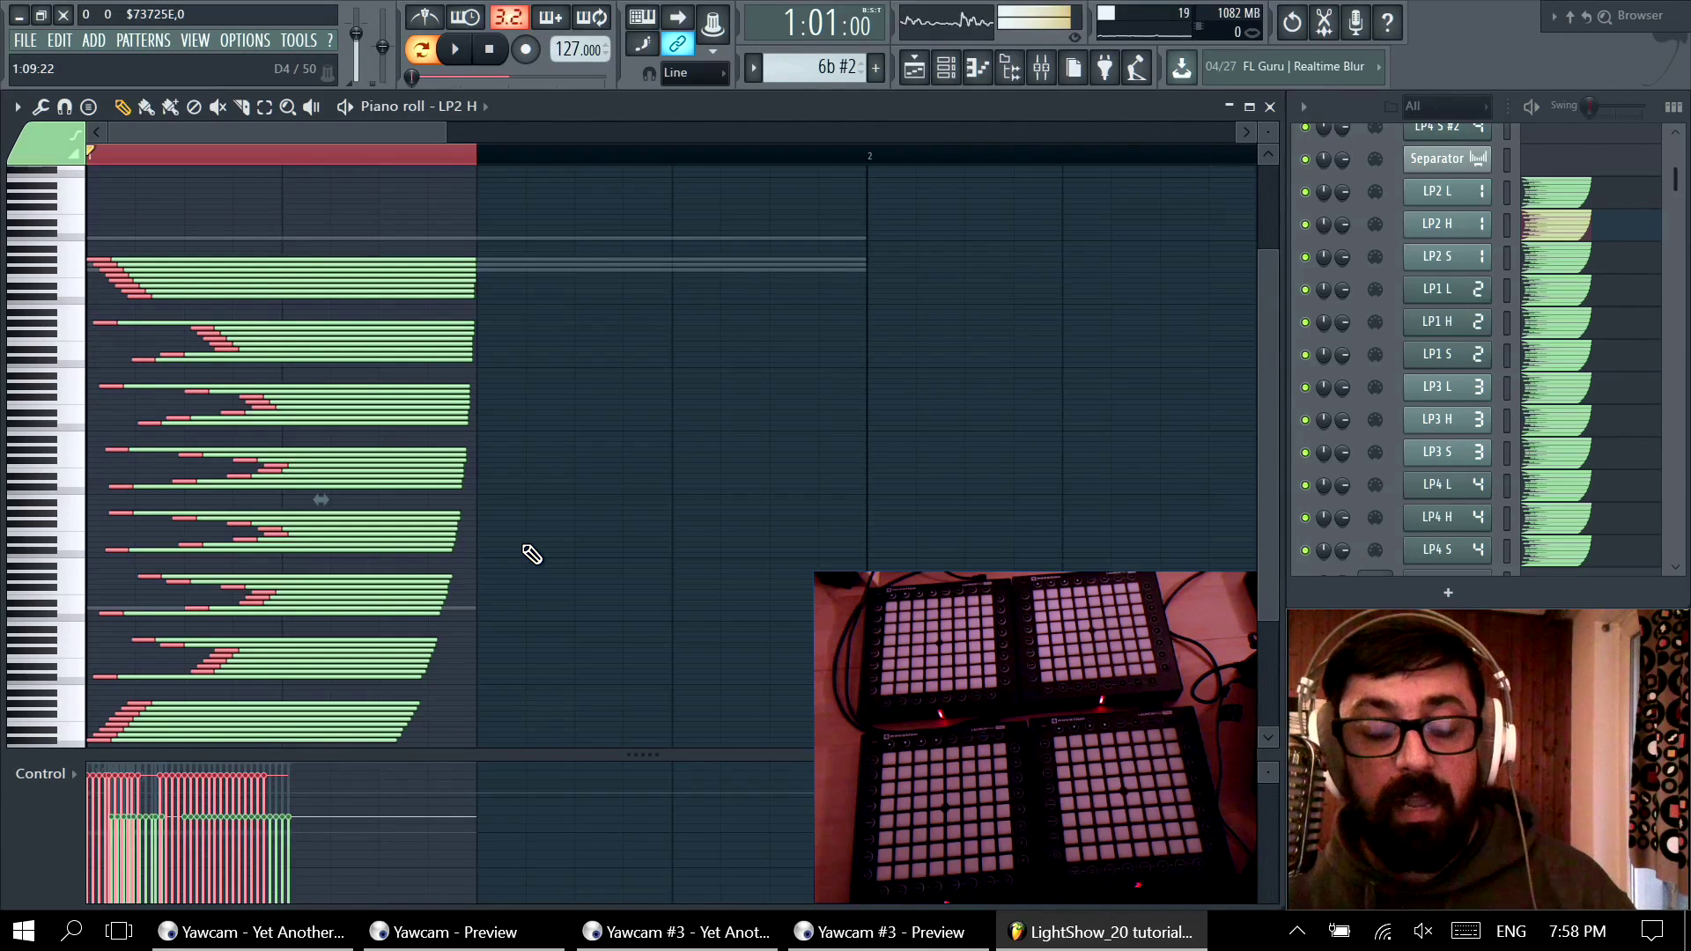
drag(111, 274, 734, 251)
key(ctrl+alt+z)
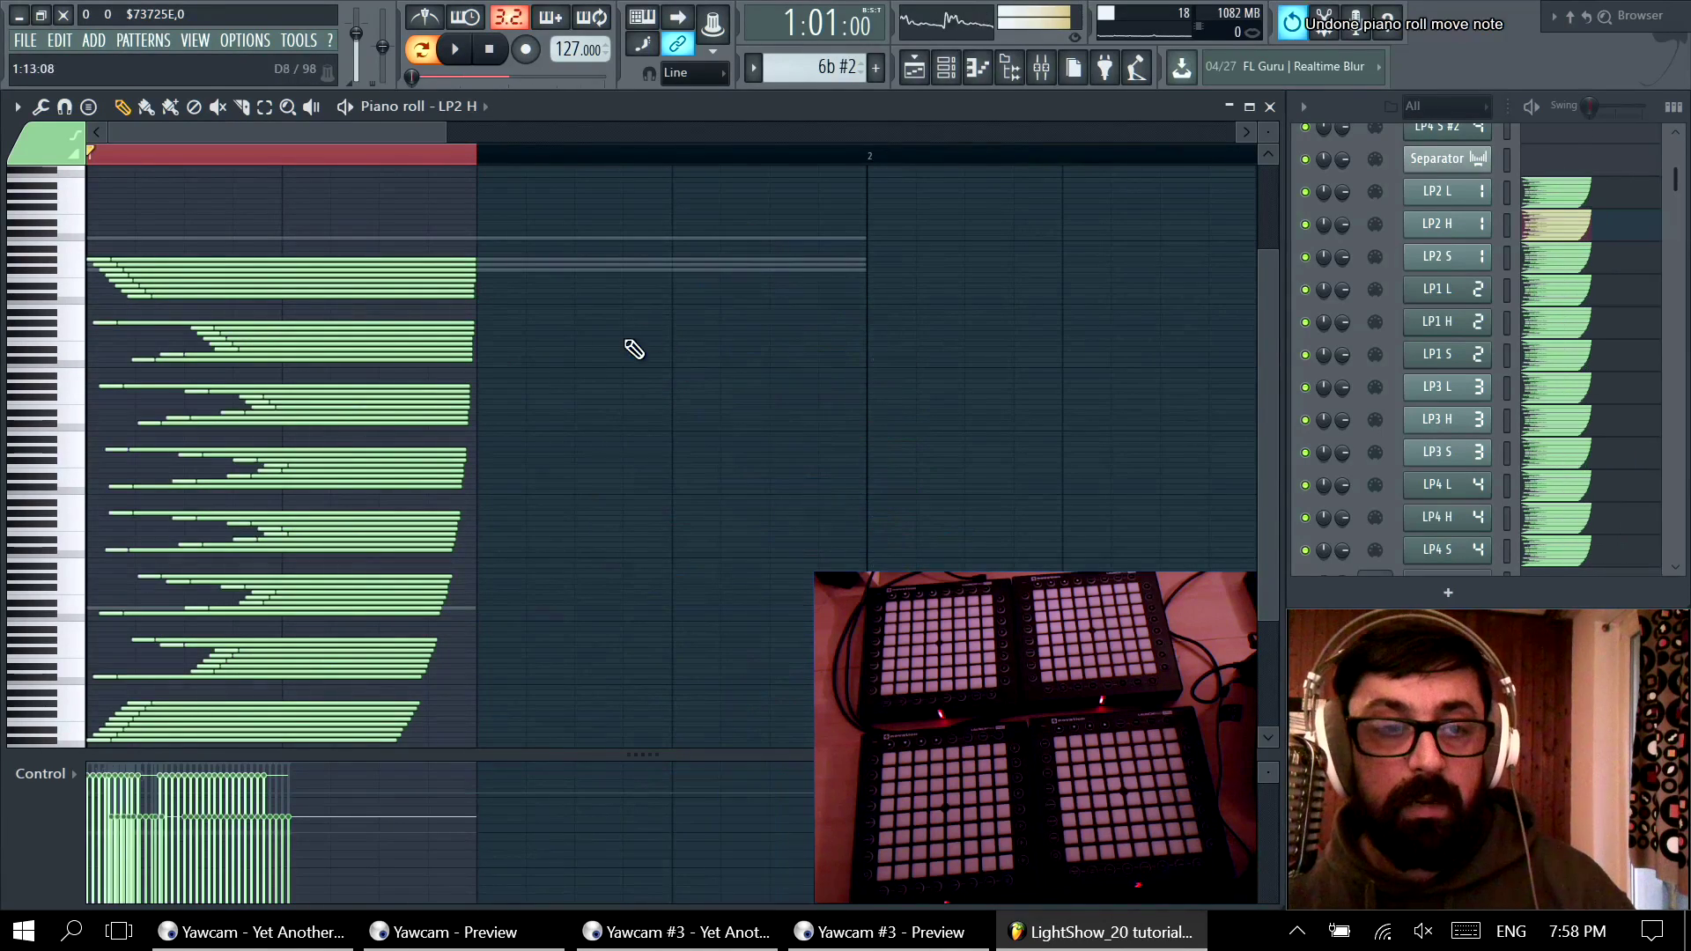
key(ctrl+alt+z)
key(ctrl+alt+z)
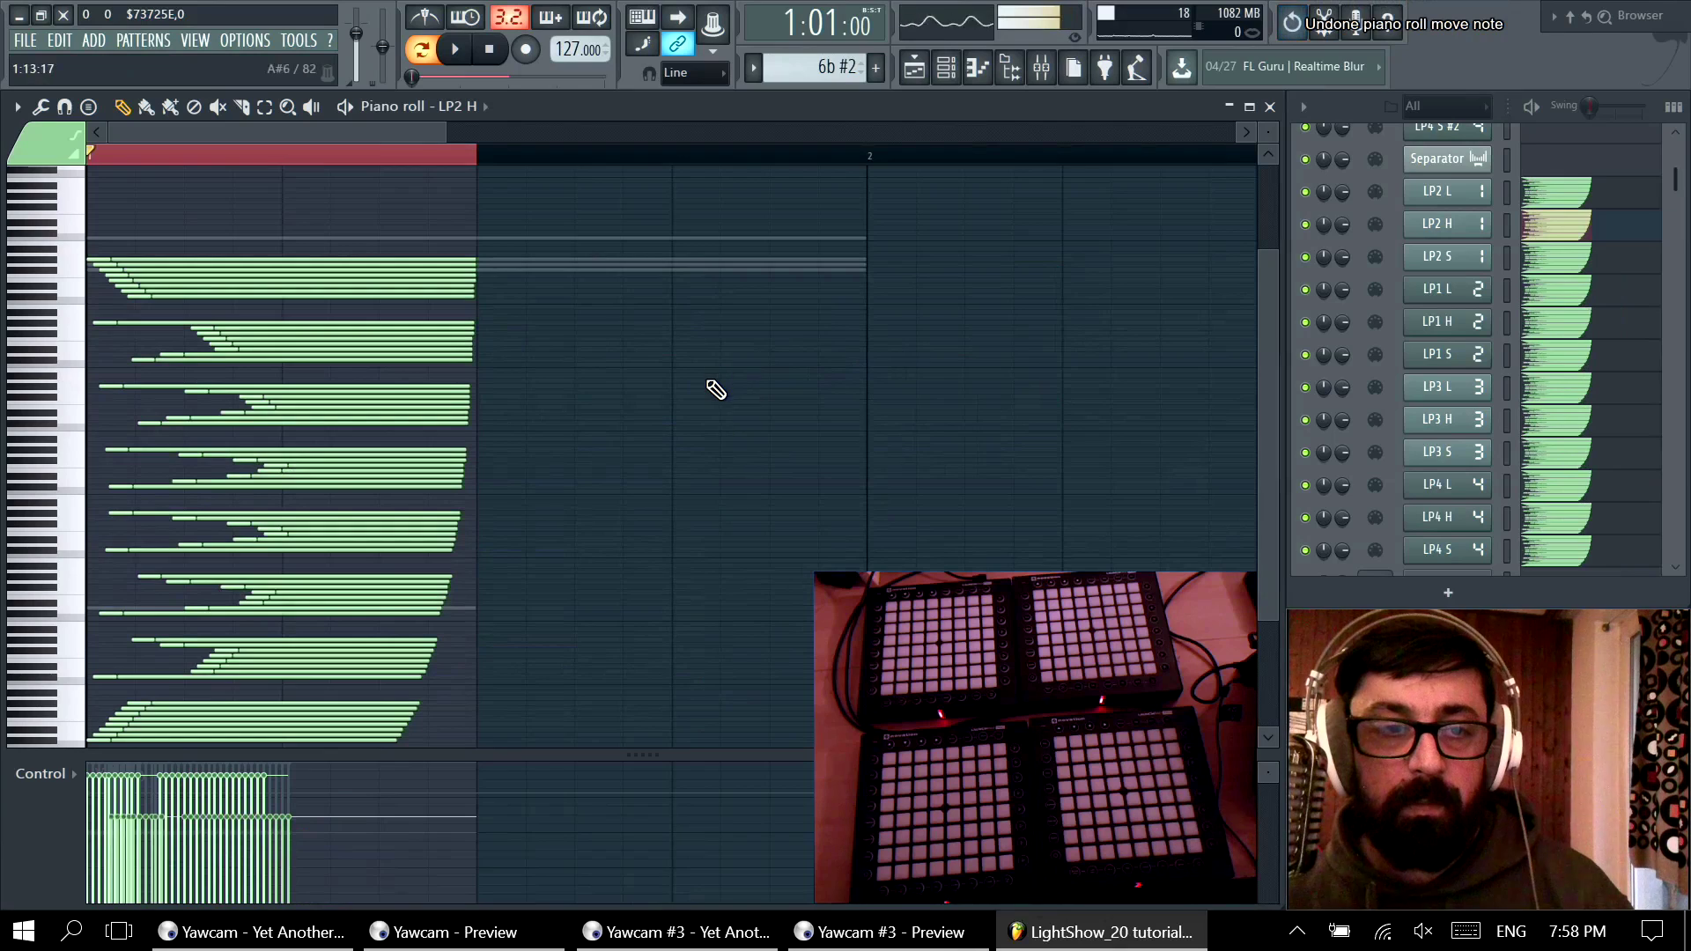
Step: Lower the velocity of the short notes in LP2 H, raise the velocity of the long notes, and clear the selection
scroll(706, 402, down, 2)
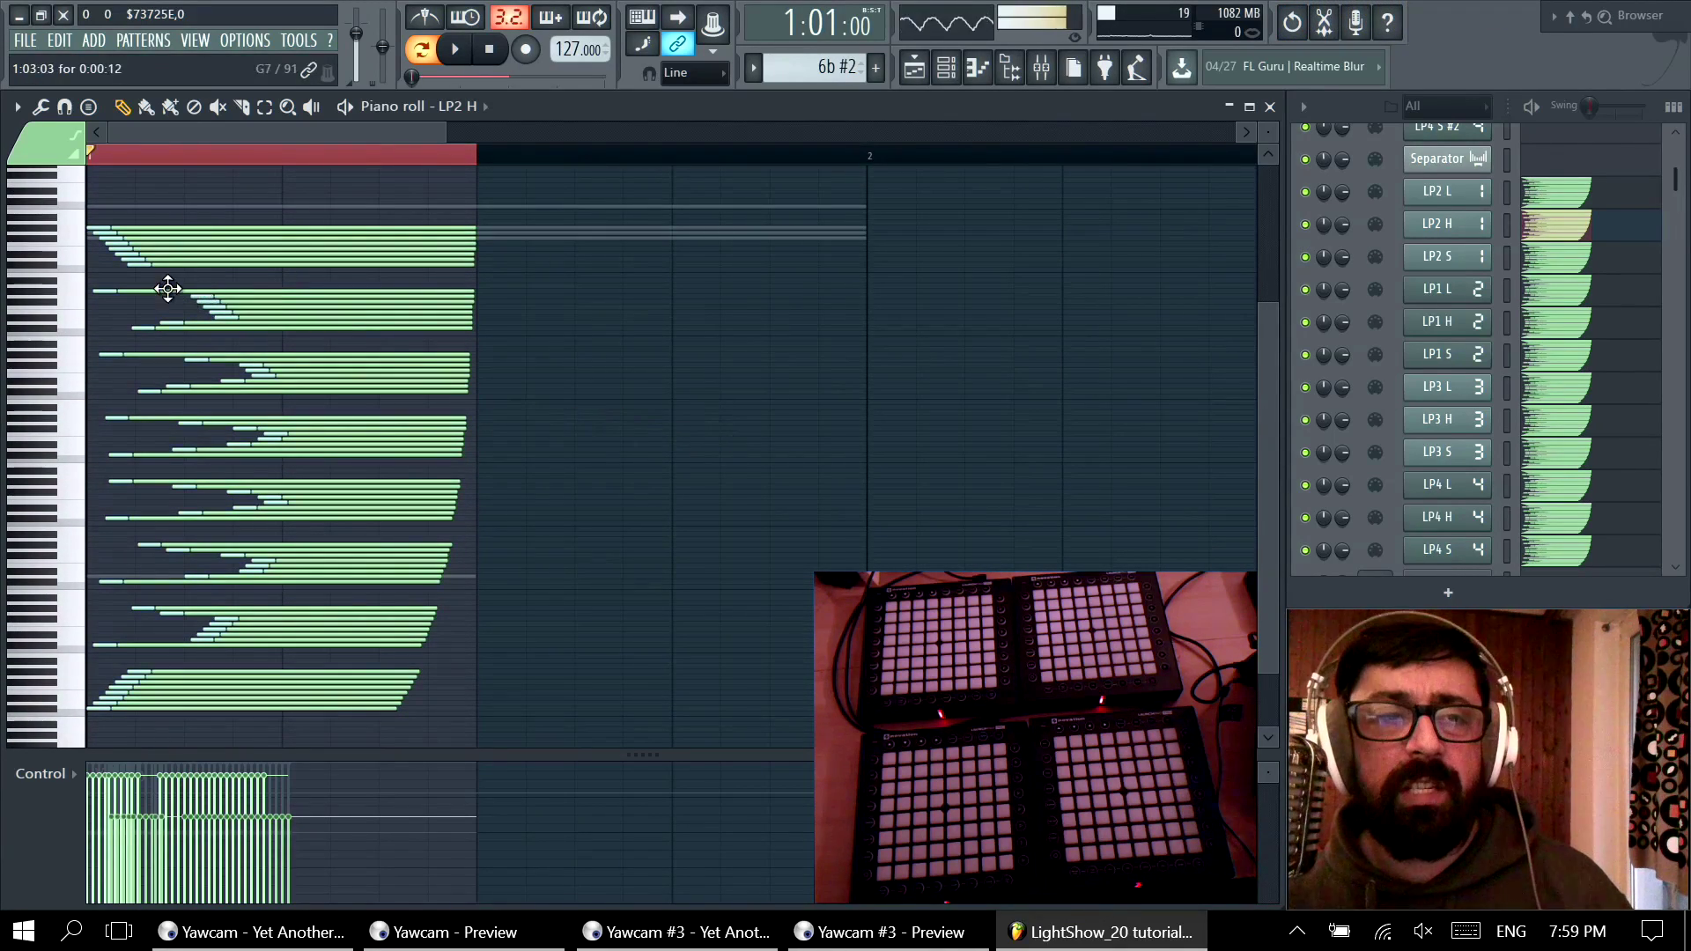
key(ctrl+a)
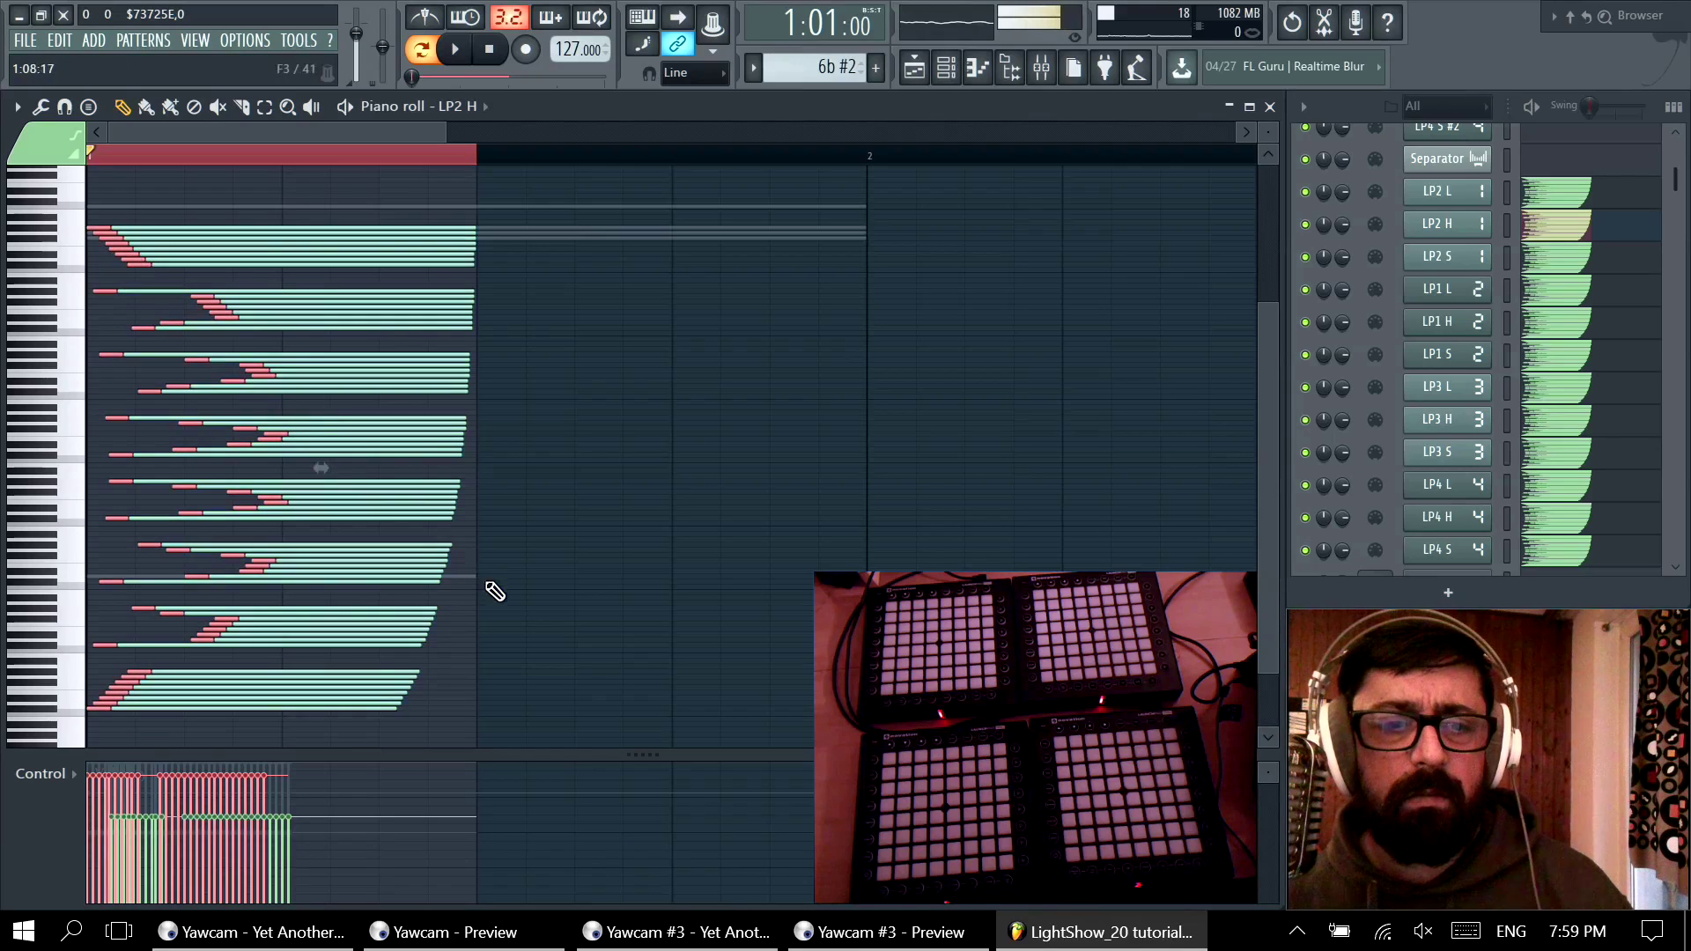
scroll(621, 575, down, 6)
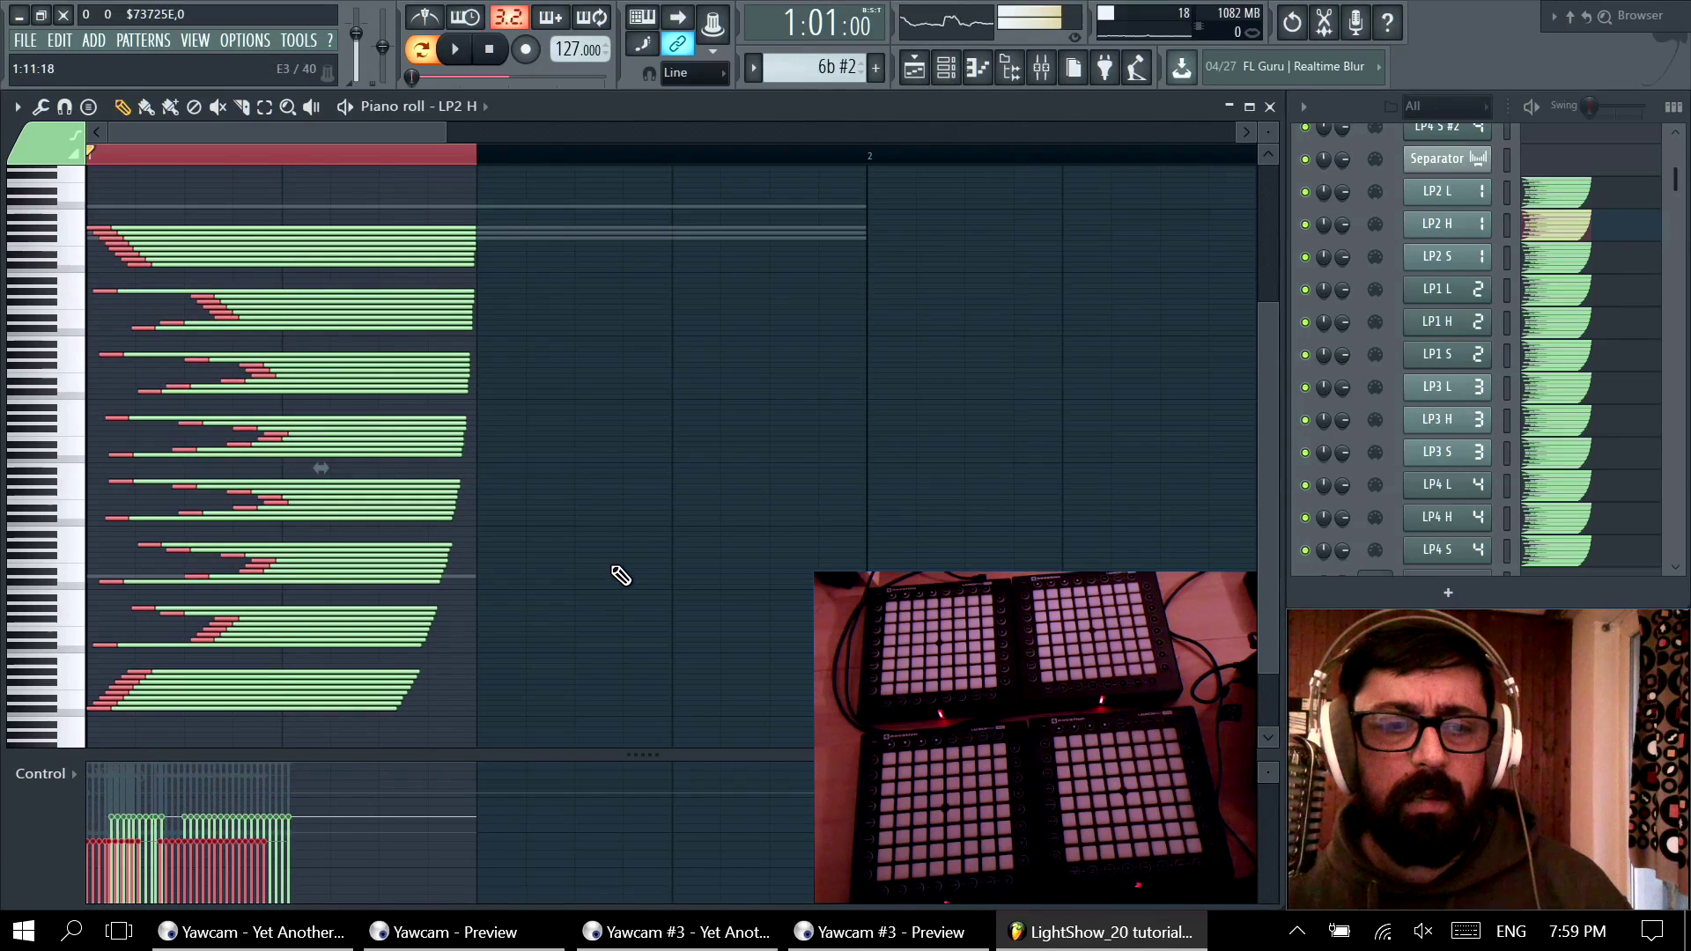
drag(578, 320, 444, 486)
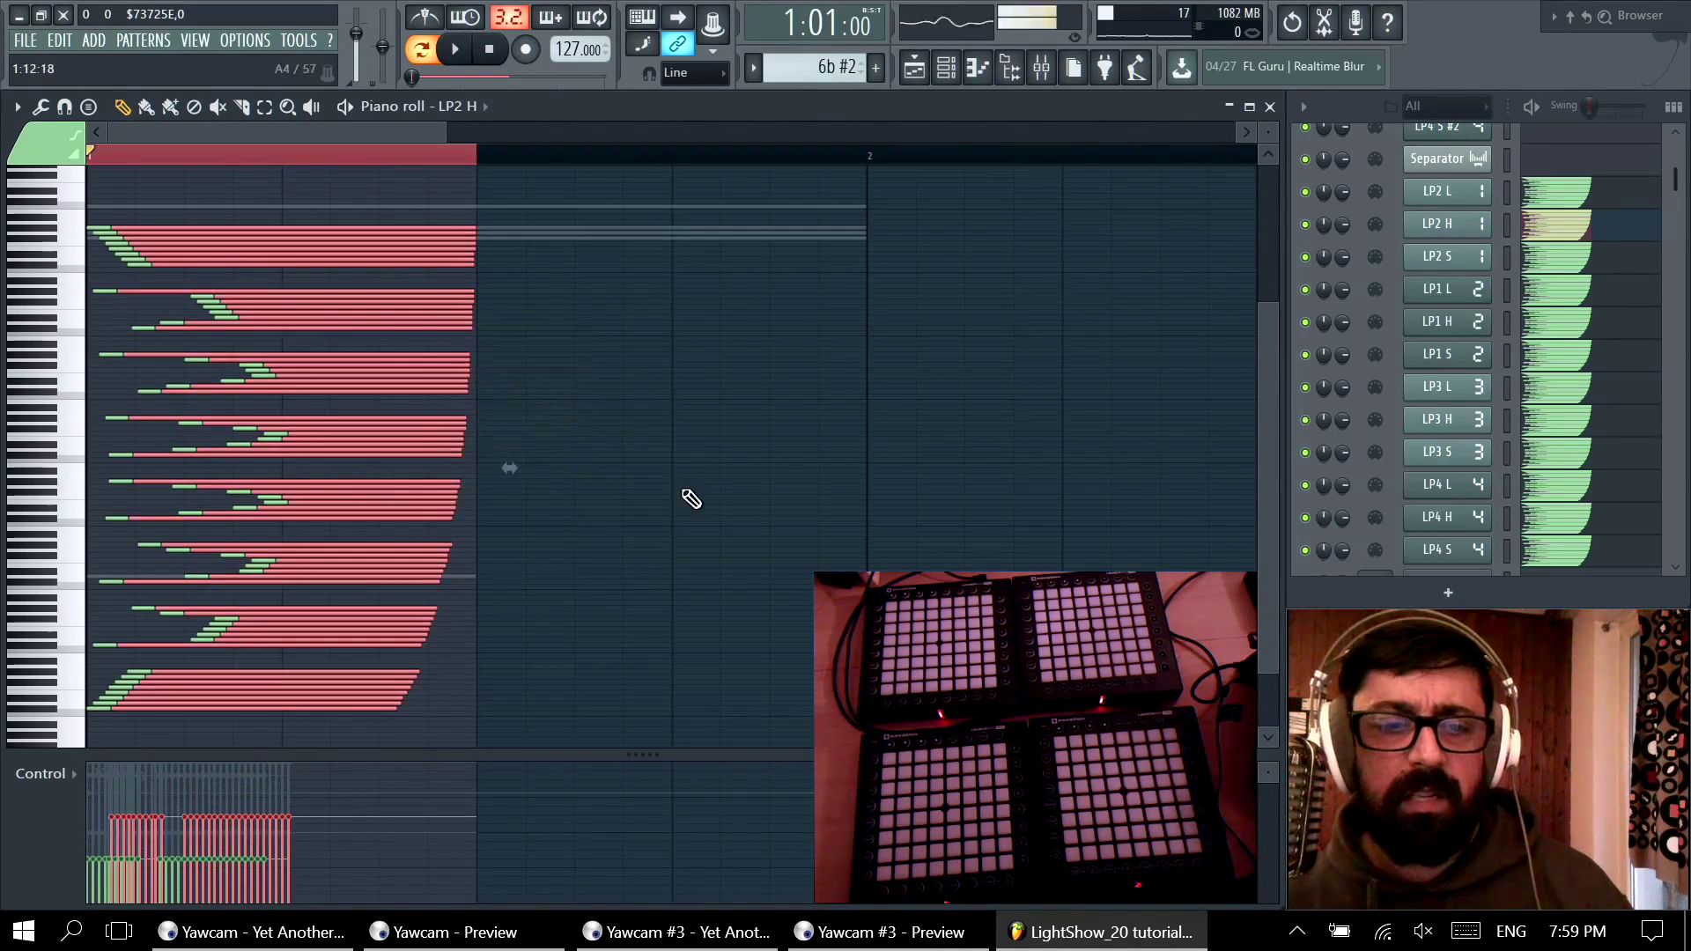
scroll(662, 511, up, 4)
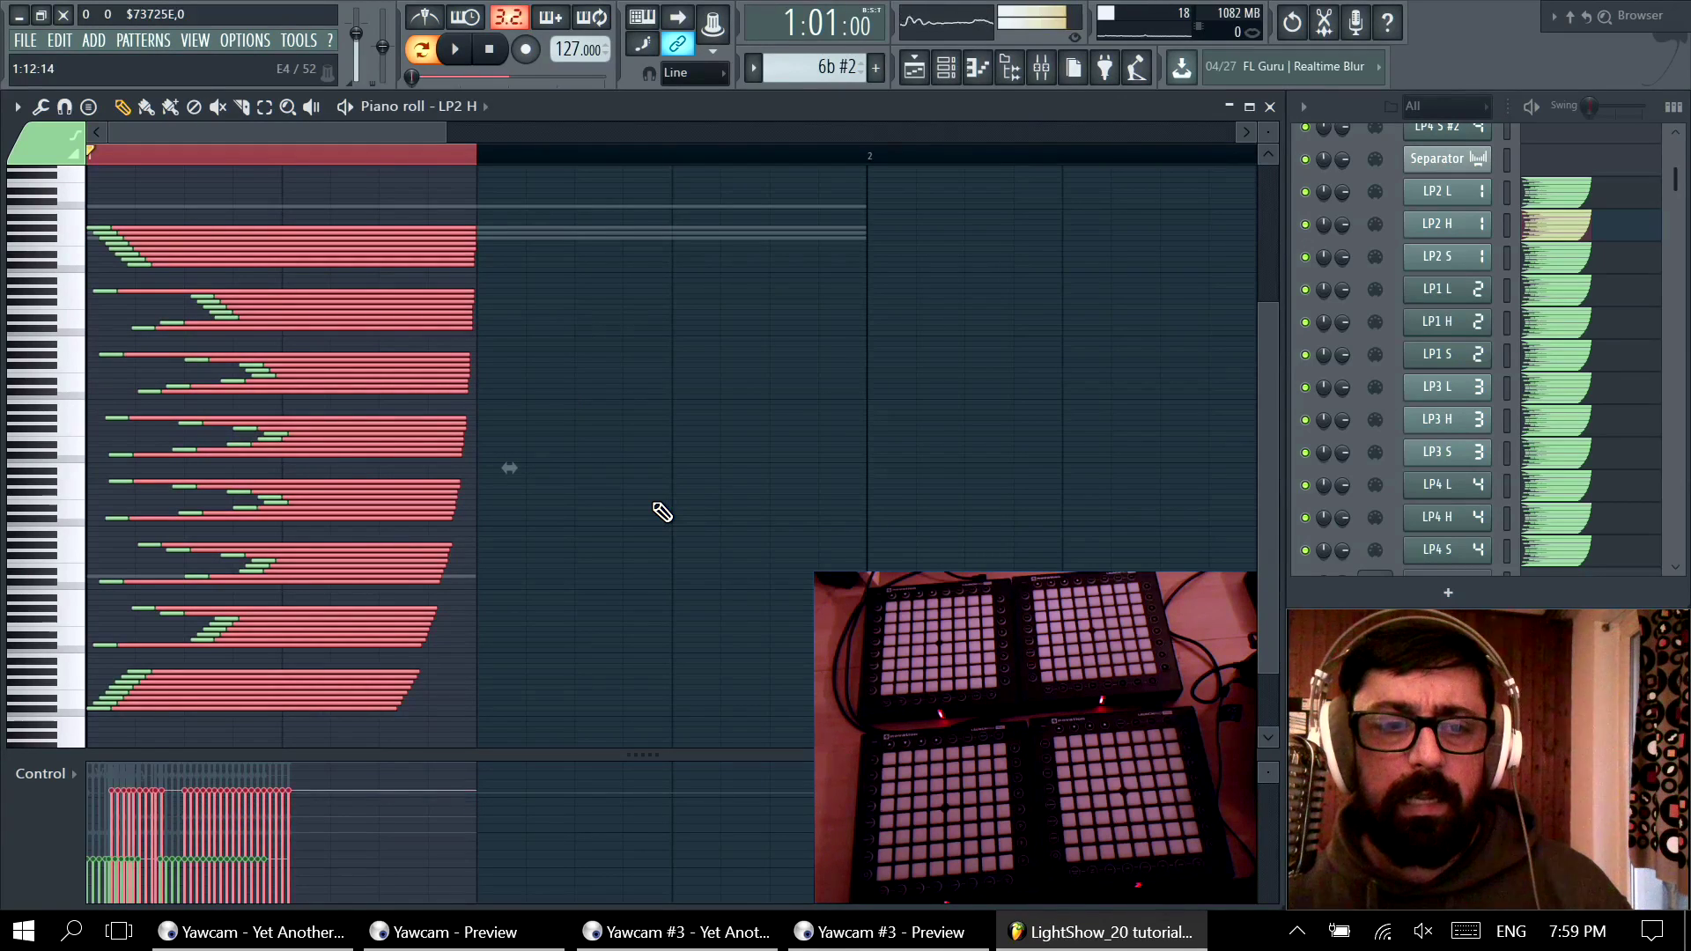
key(ctrl+d)
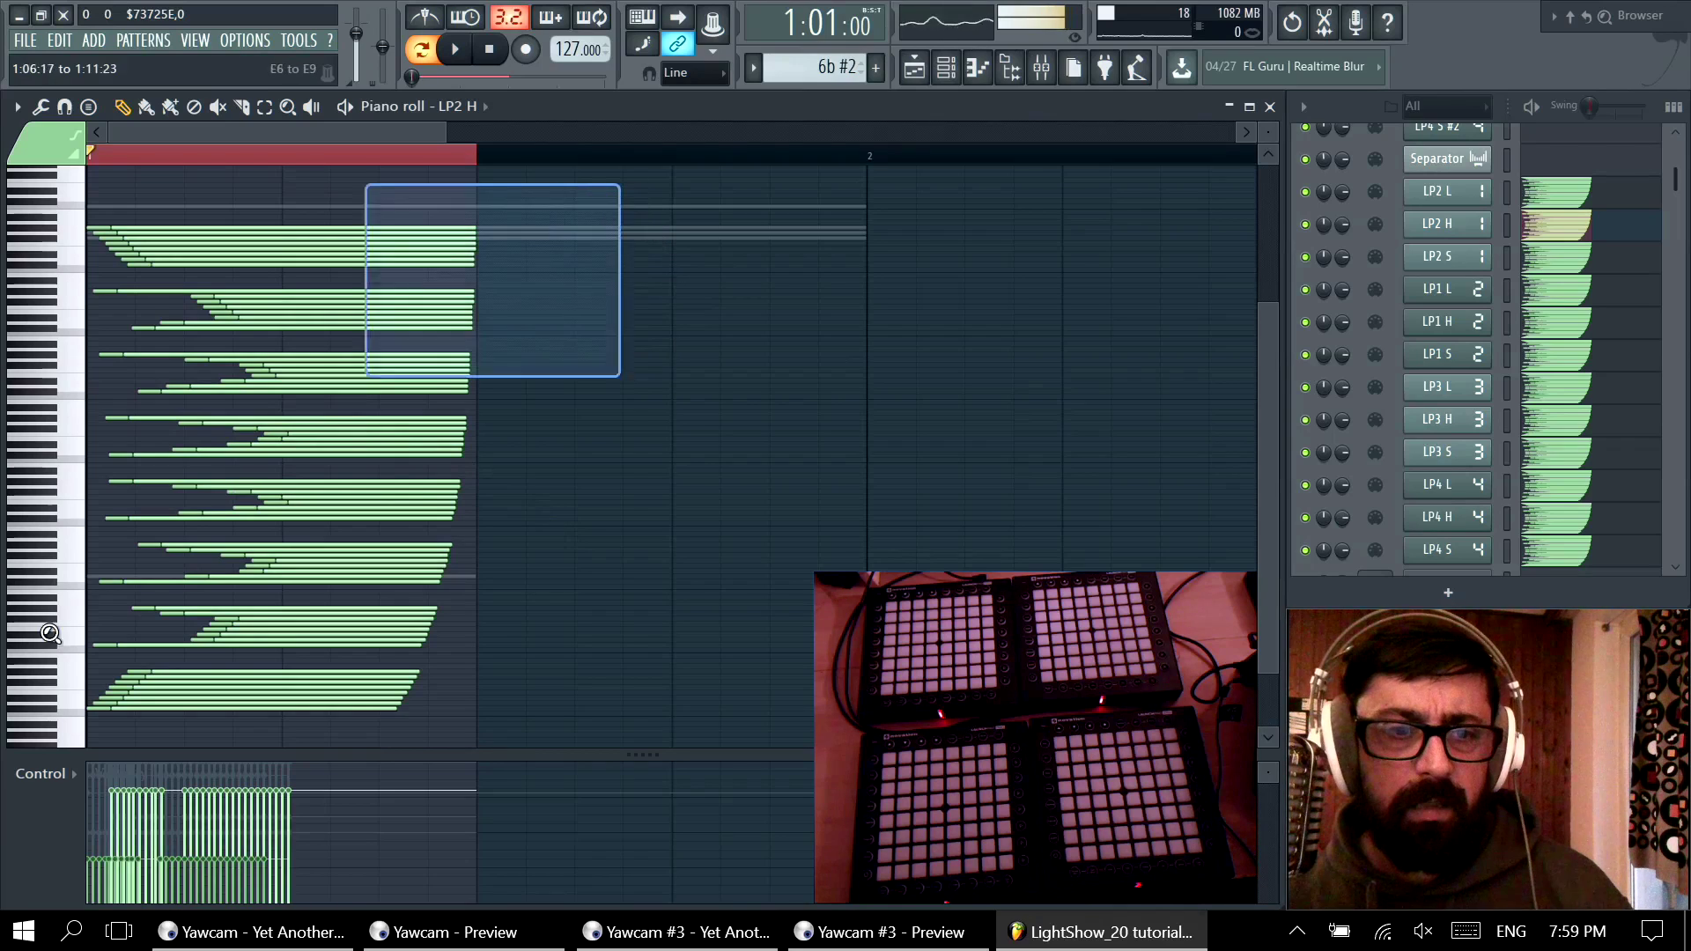
Step: Preview the edited pattern on the Launchpads, scrubbing slowly through its opening notes as well as playing and stopping it
scroll(85, 594, up, 2)
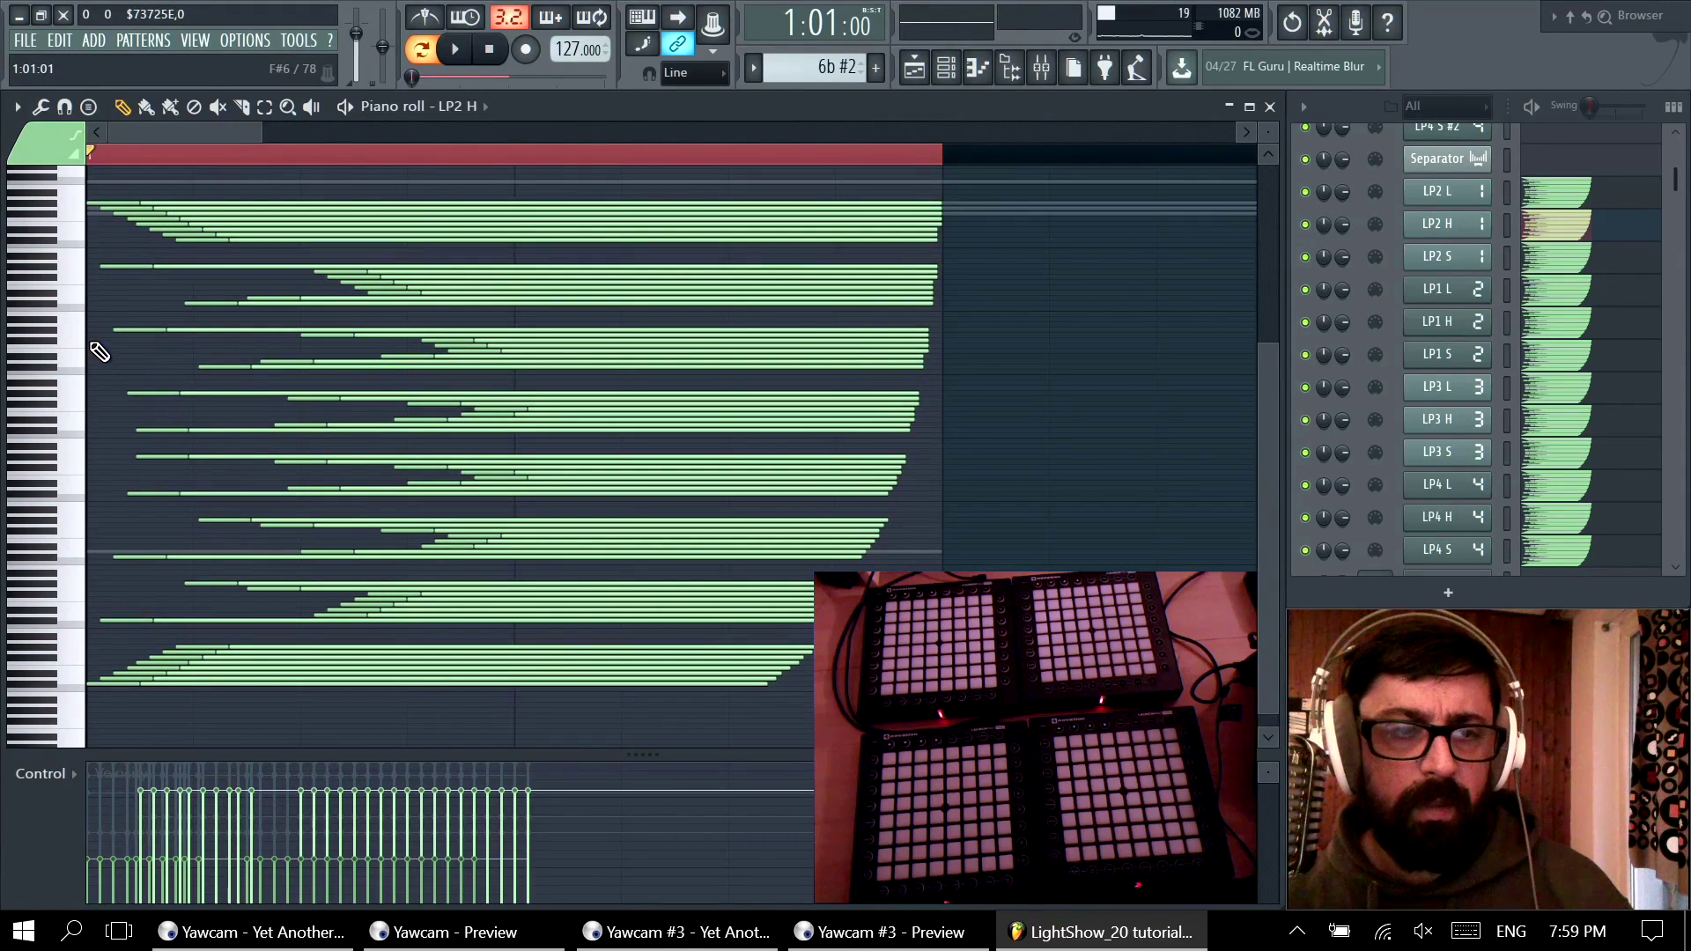
key(space)
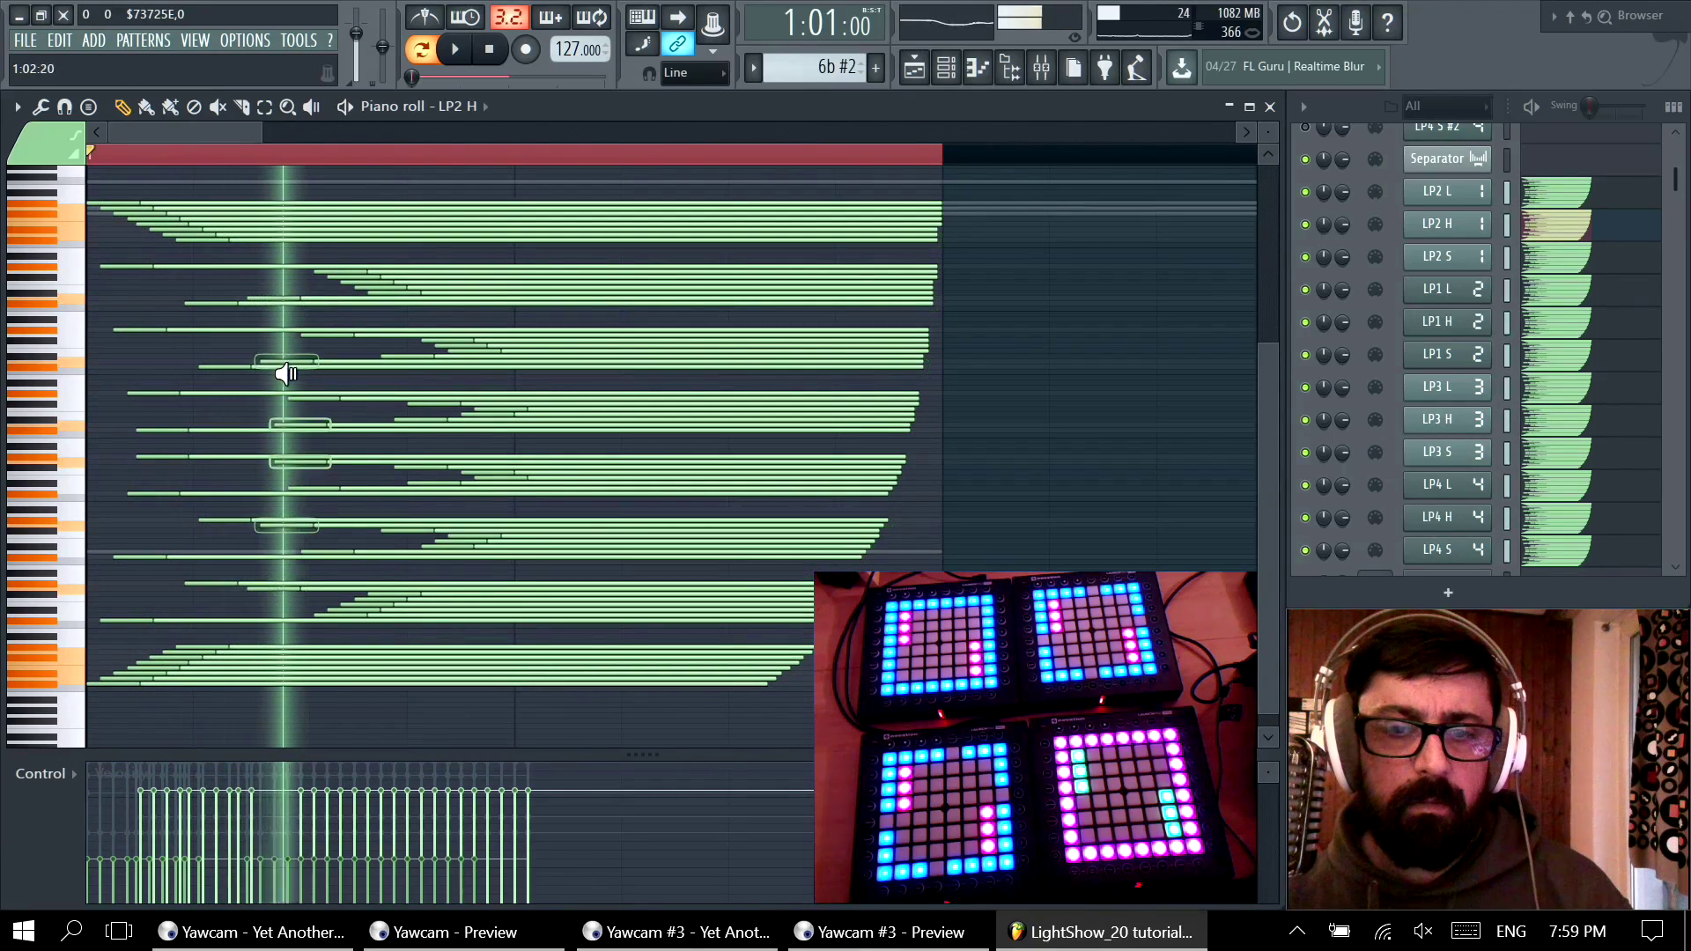
drag(447, 383, 292, 408)
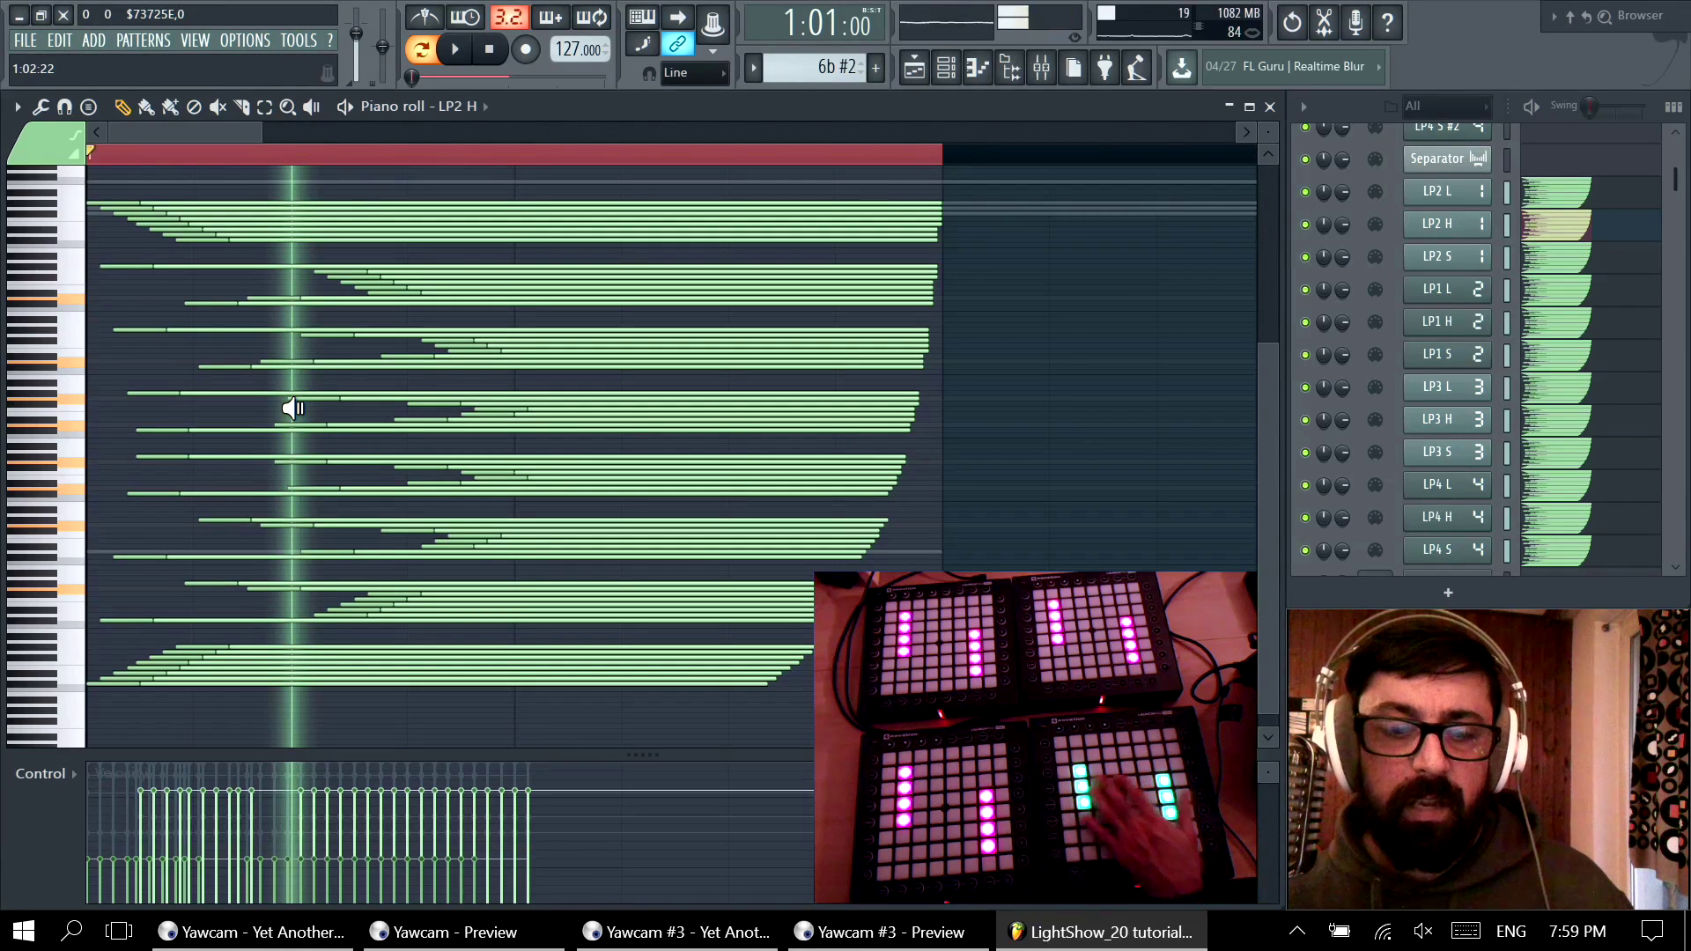
drag(293, 407, 683, 500)
key(space)
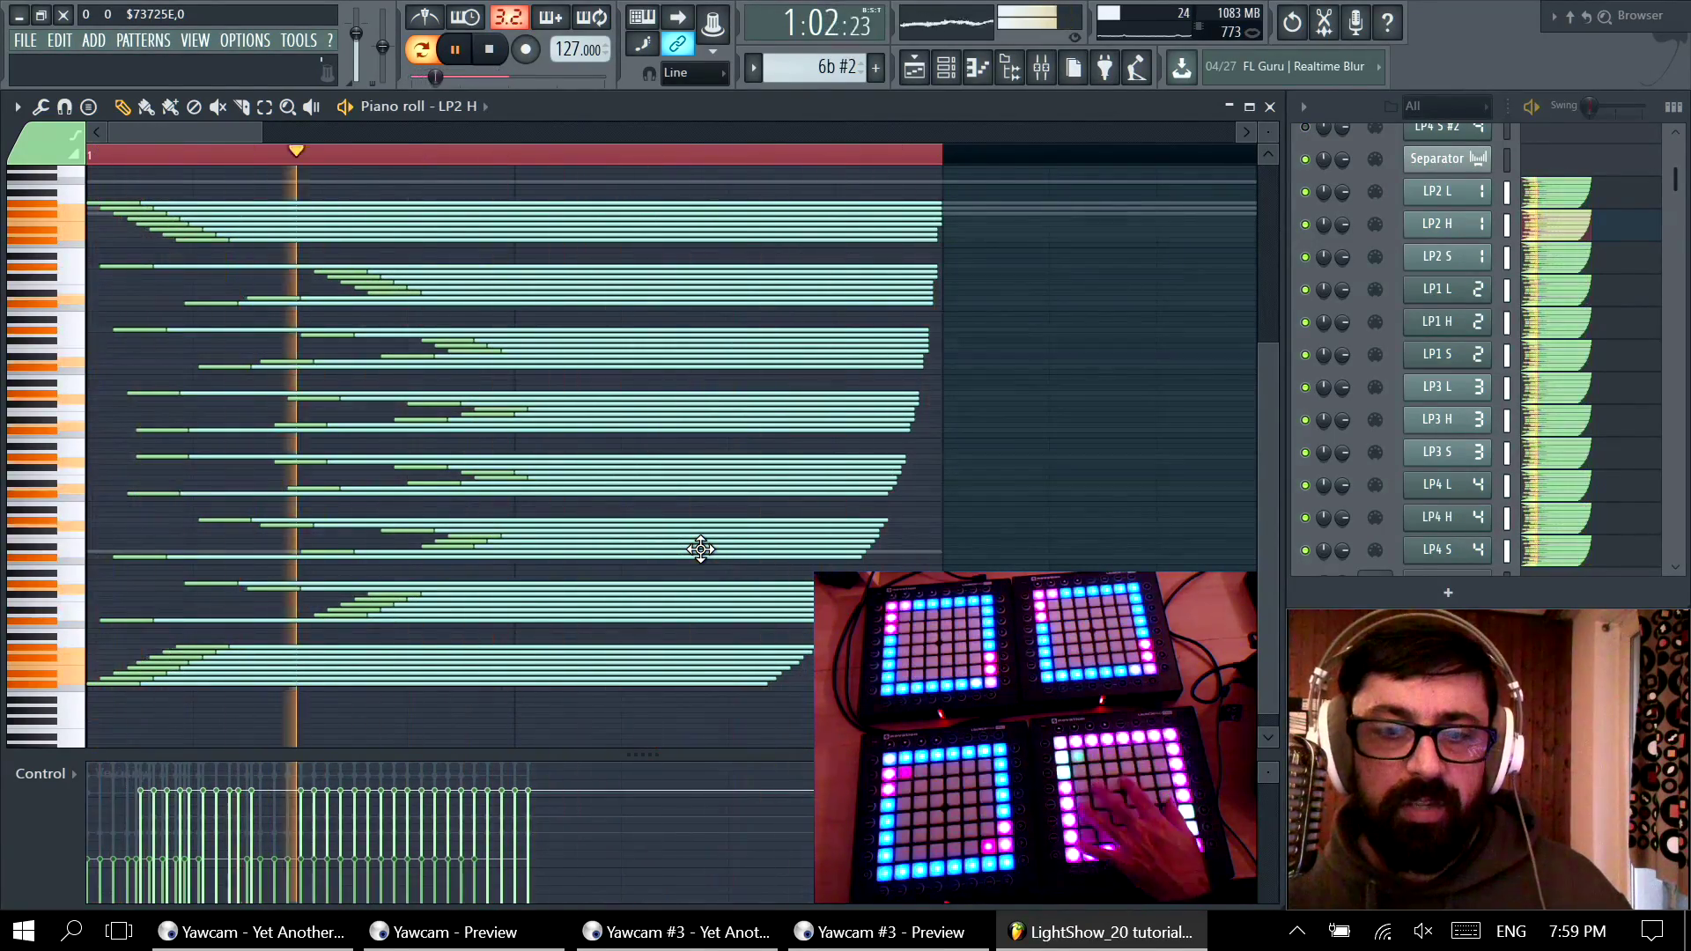
key(space)
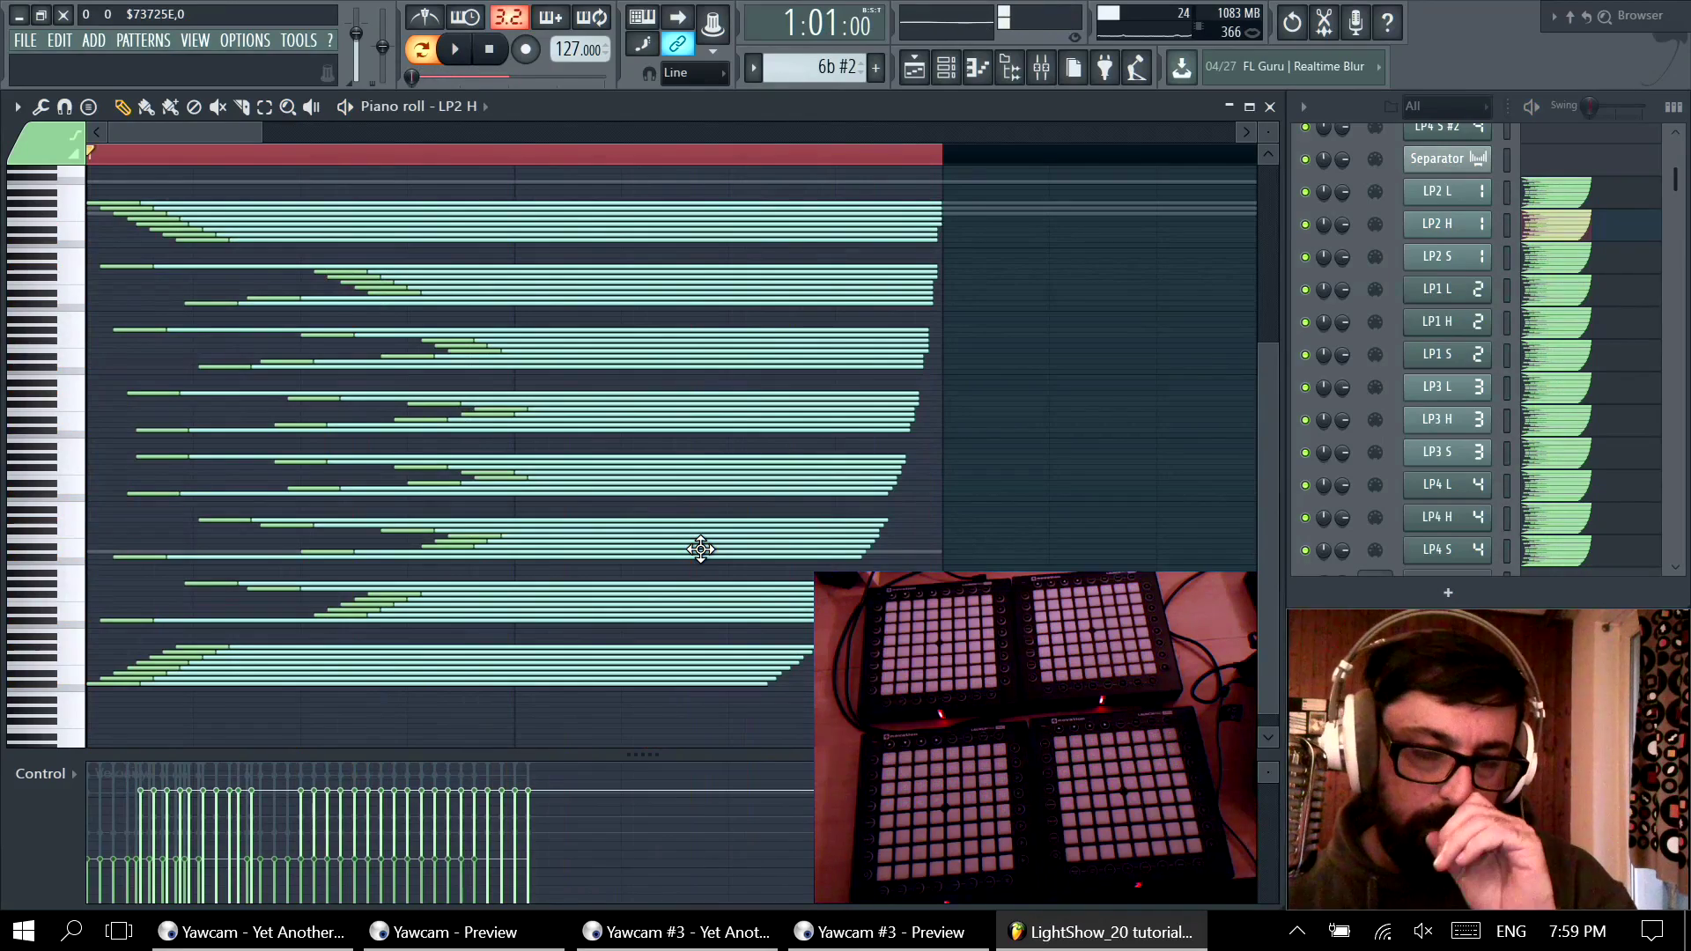
Step: Delete the long notes from LP2 H so only the short ones are left, and preview the pattern
key(ctrl+d)
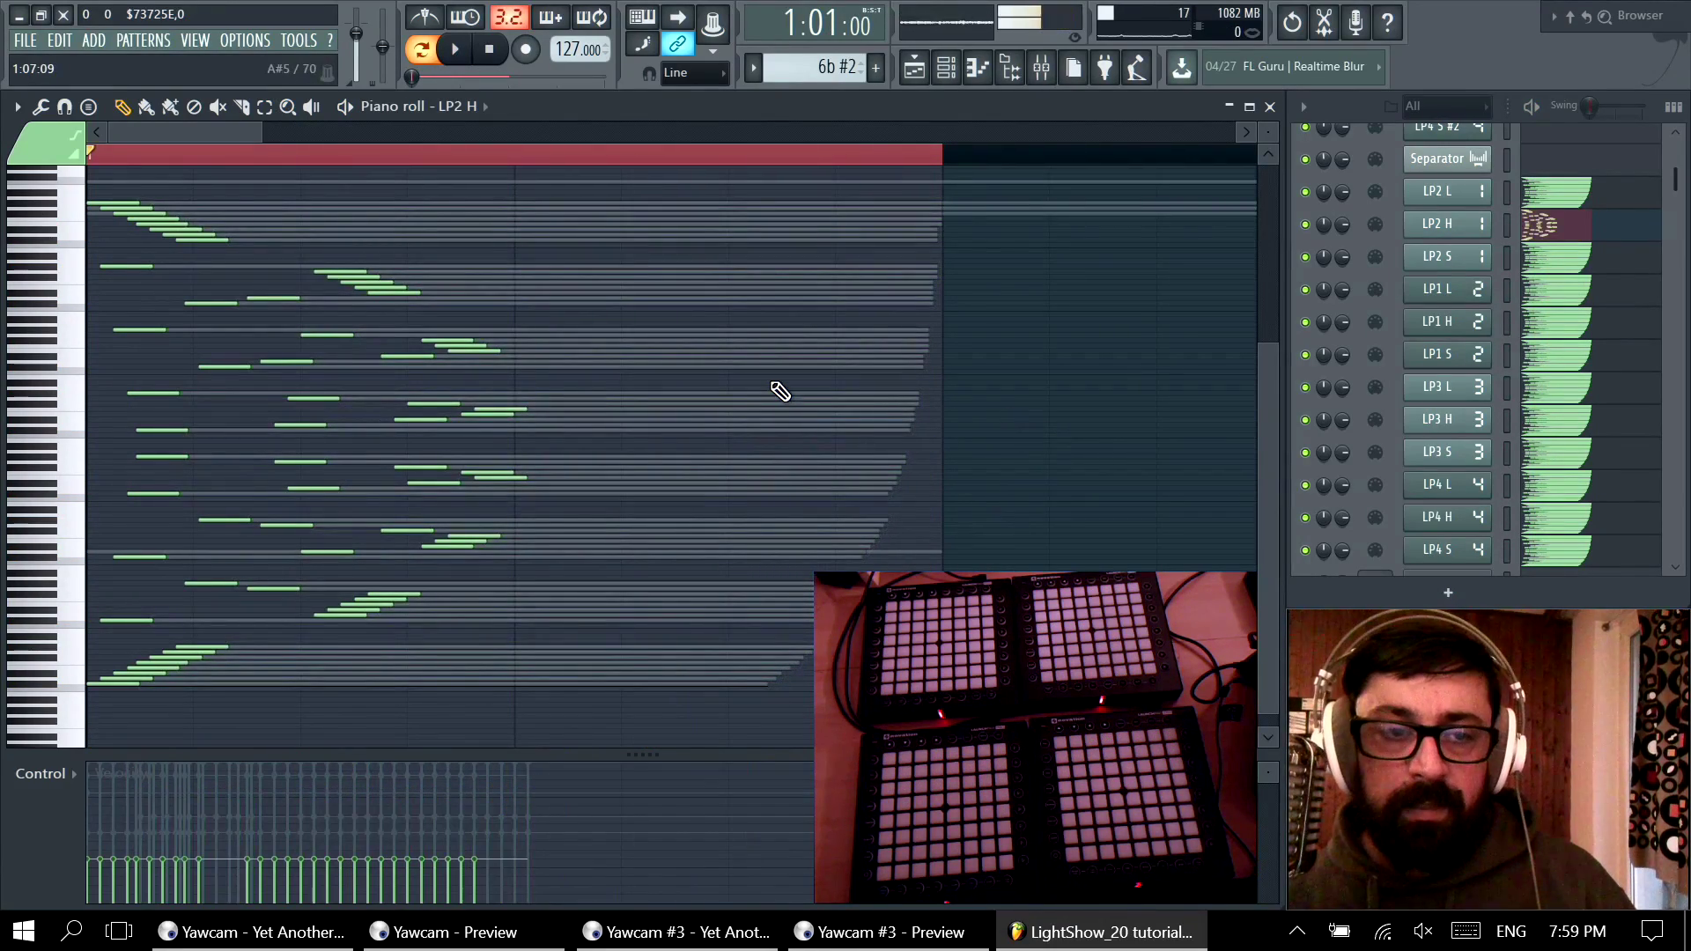
key(space)
key(space)
key(space)
key(space)
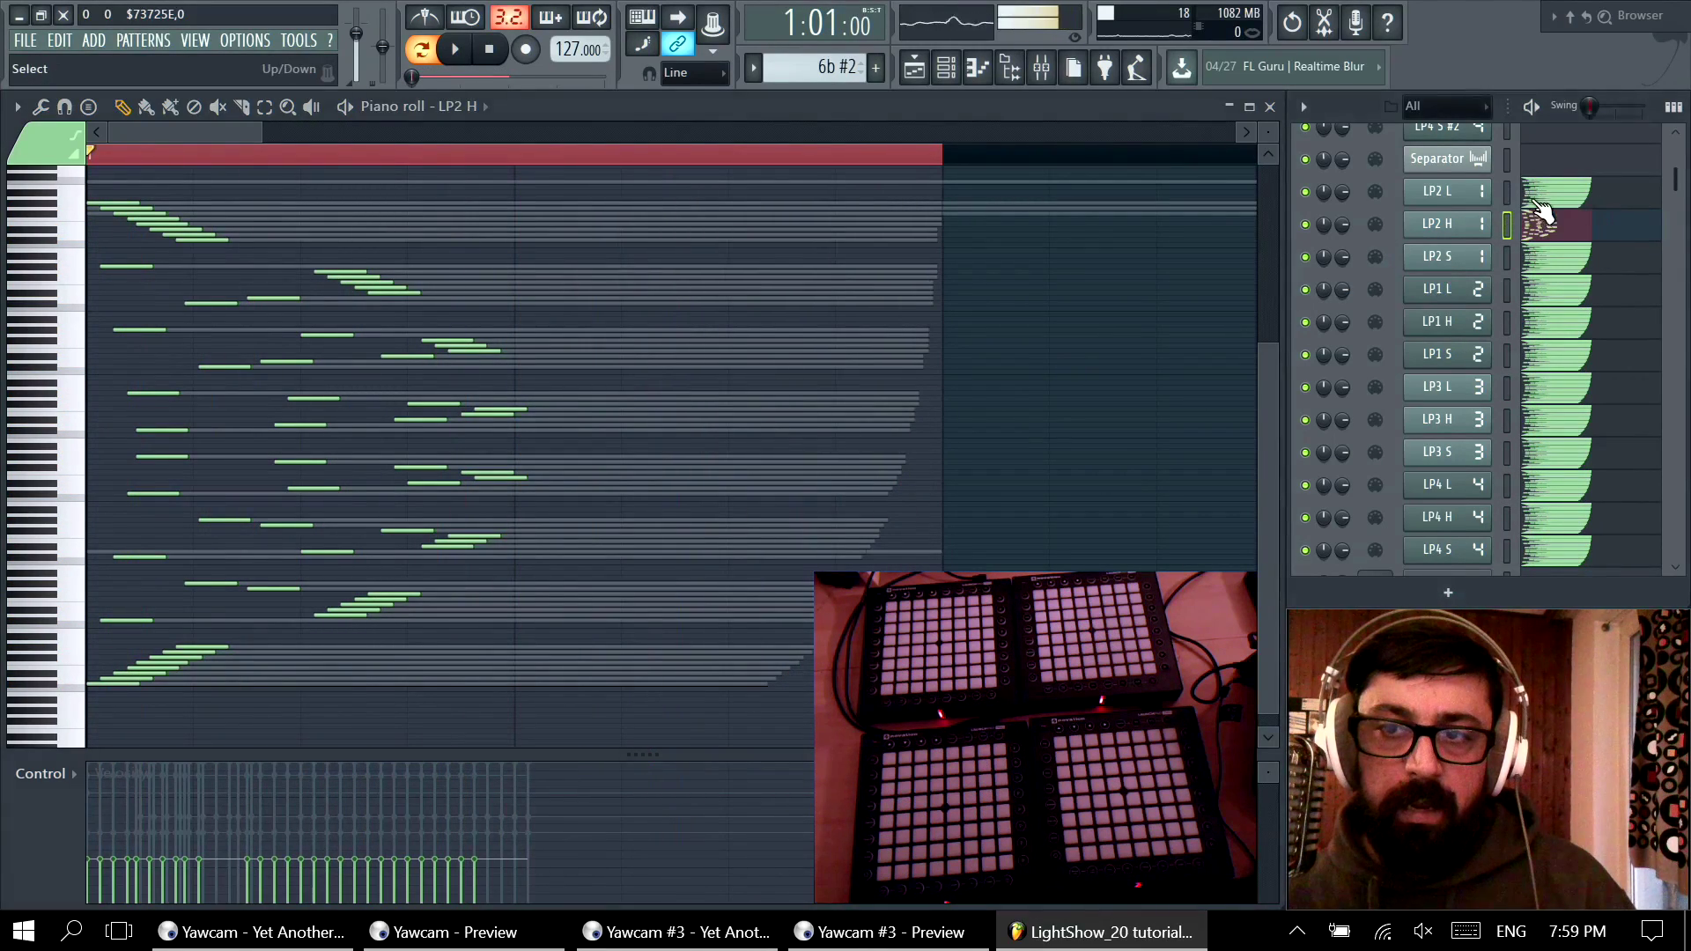
Step: Delete the long notes from LP2 L too, preview the pattern on the Launchpads, and undo the deletion
click(1509, 195)
key(ctrl+z)
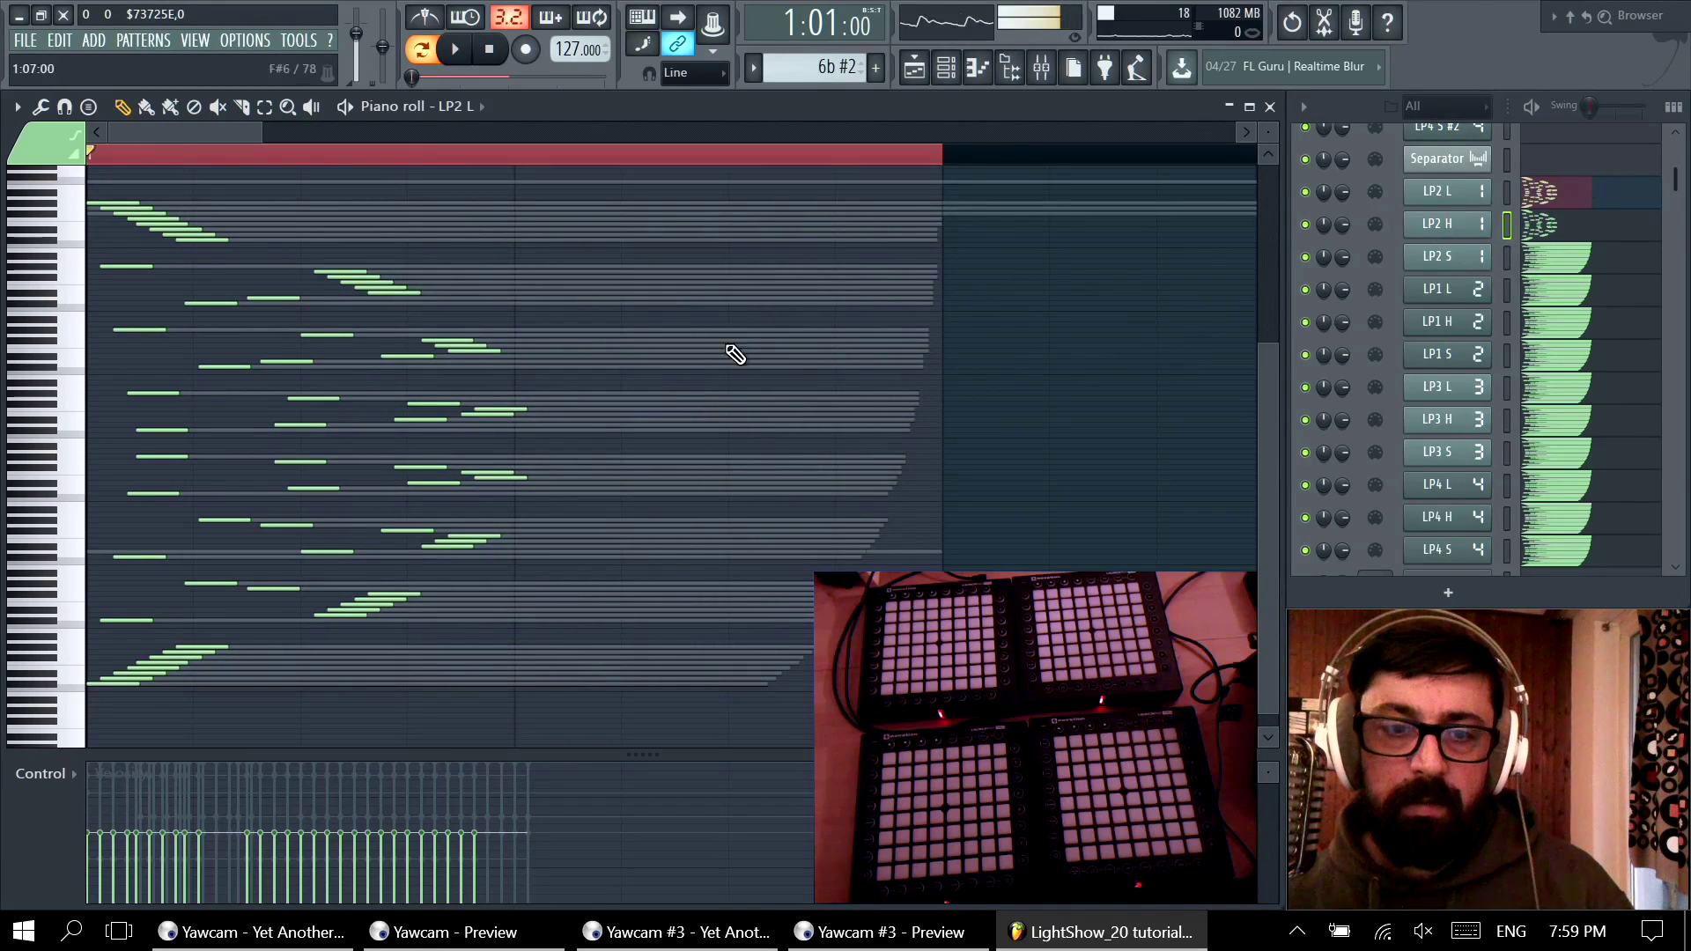
key(space)
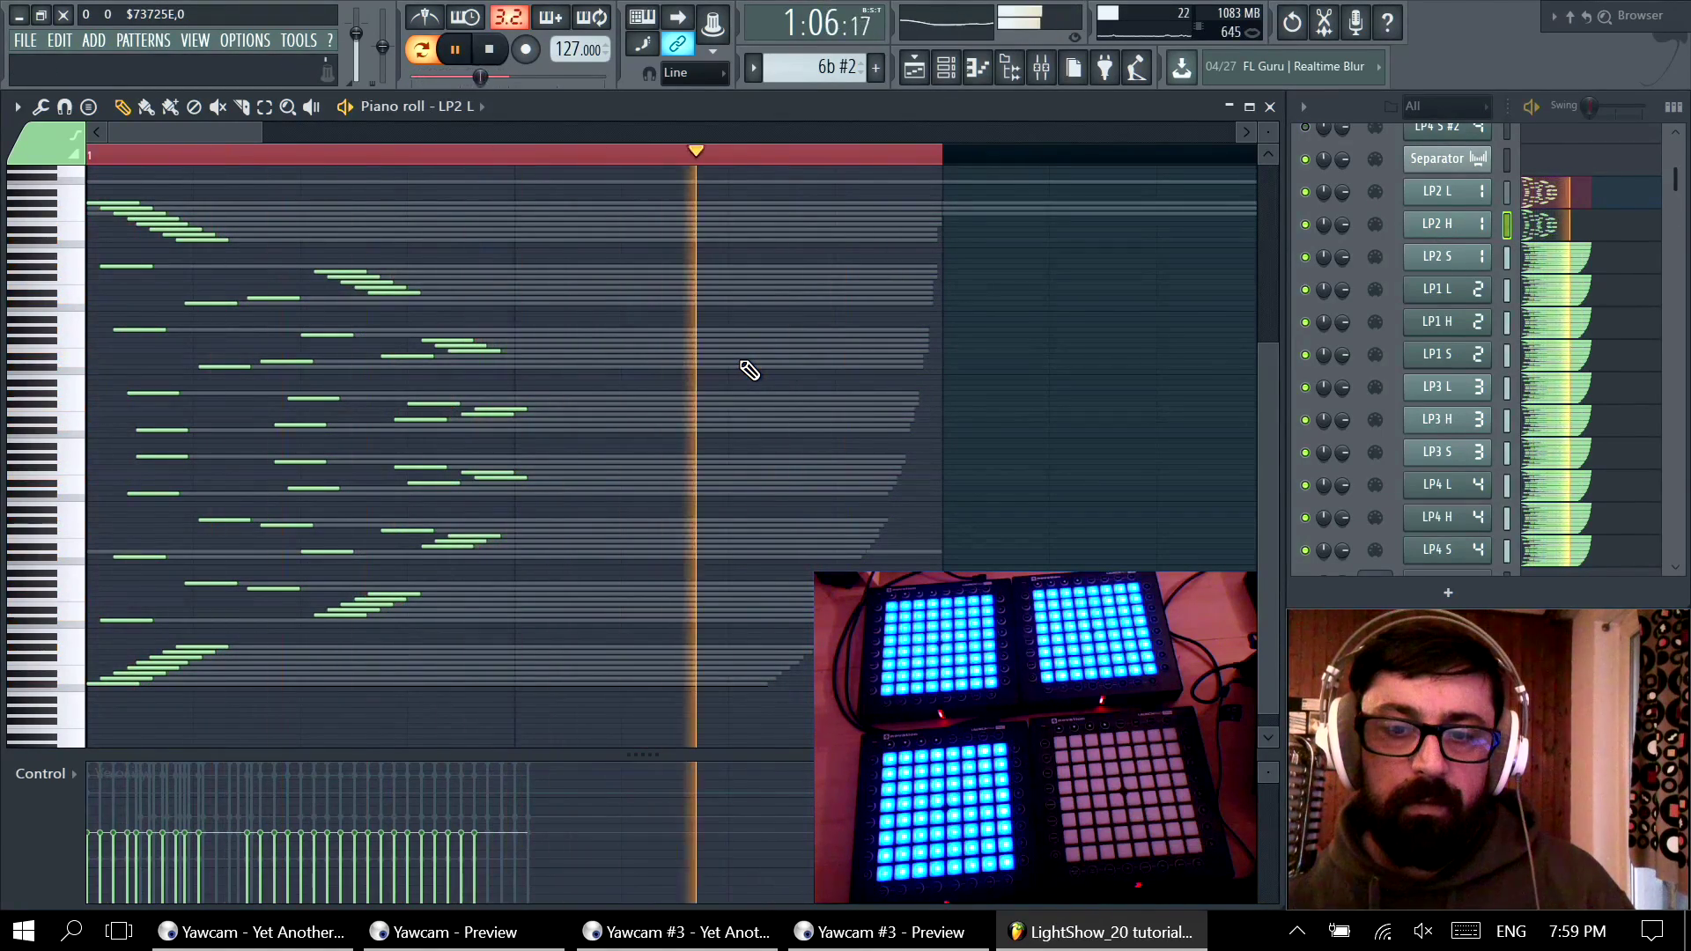
key(space)
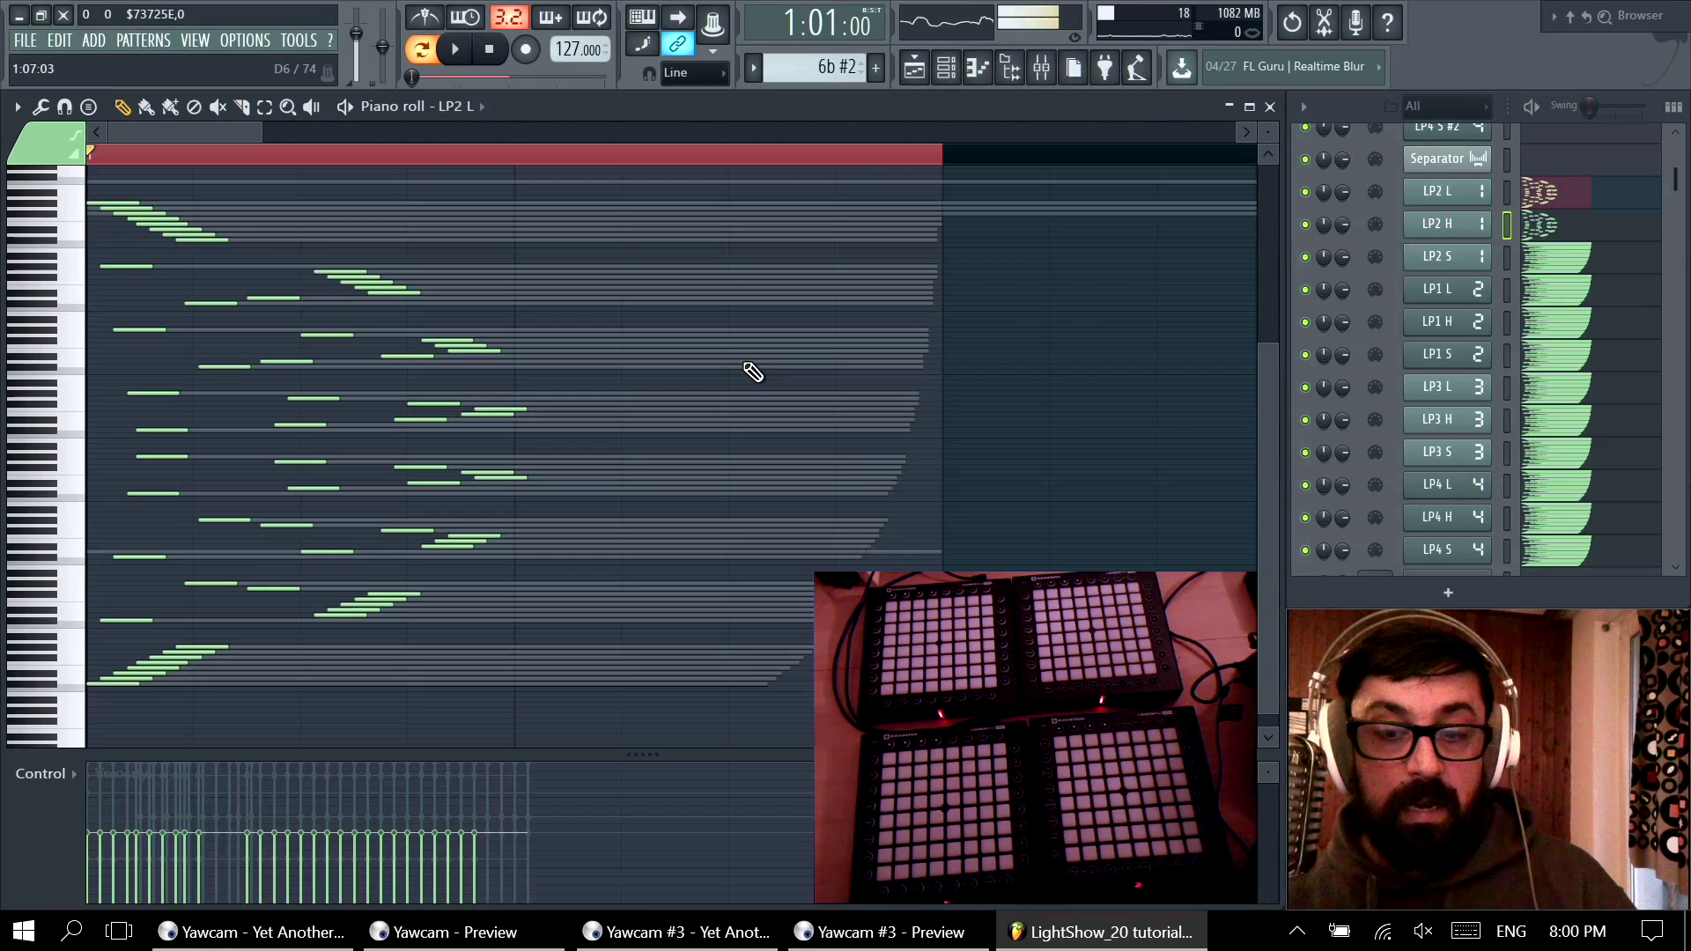
key(ctrl+z)
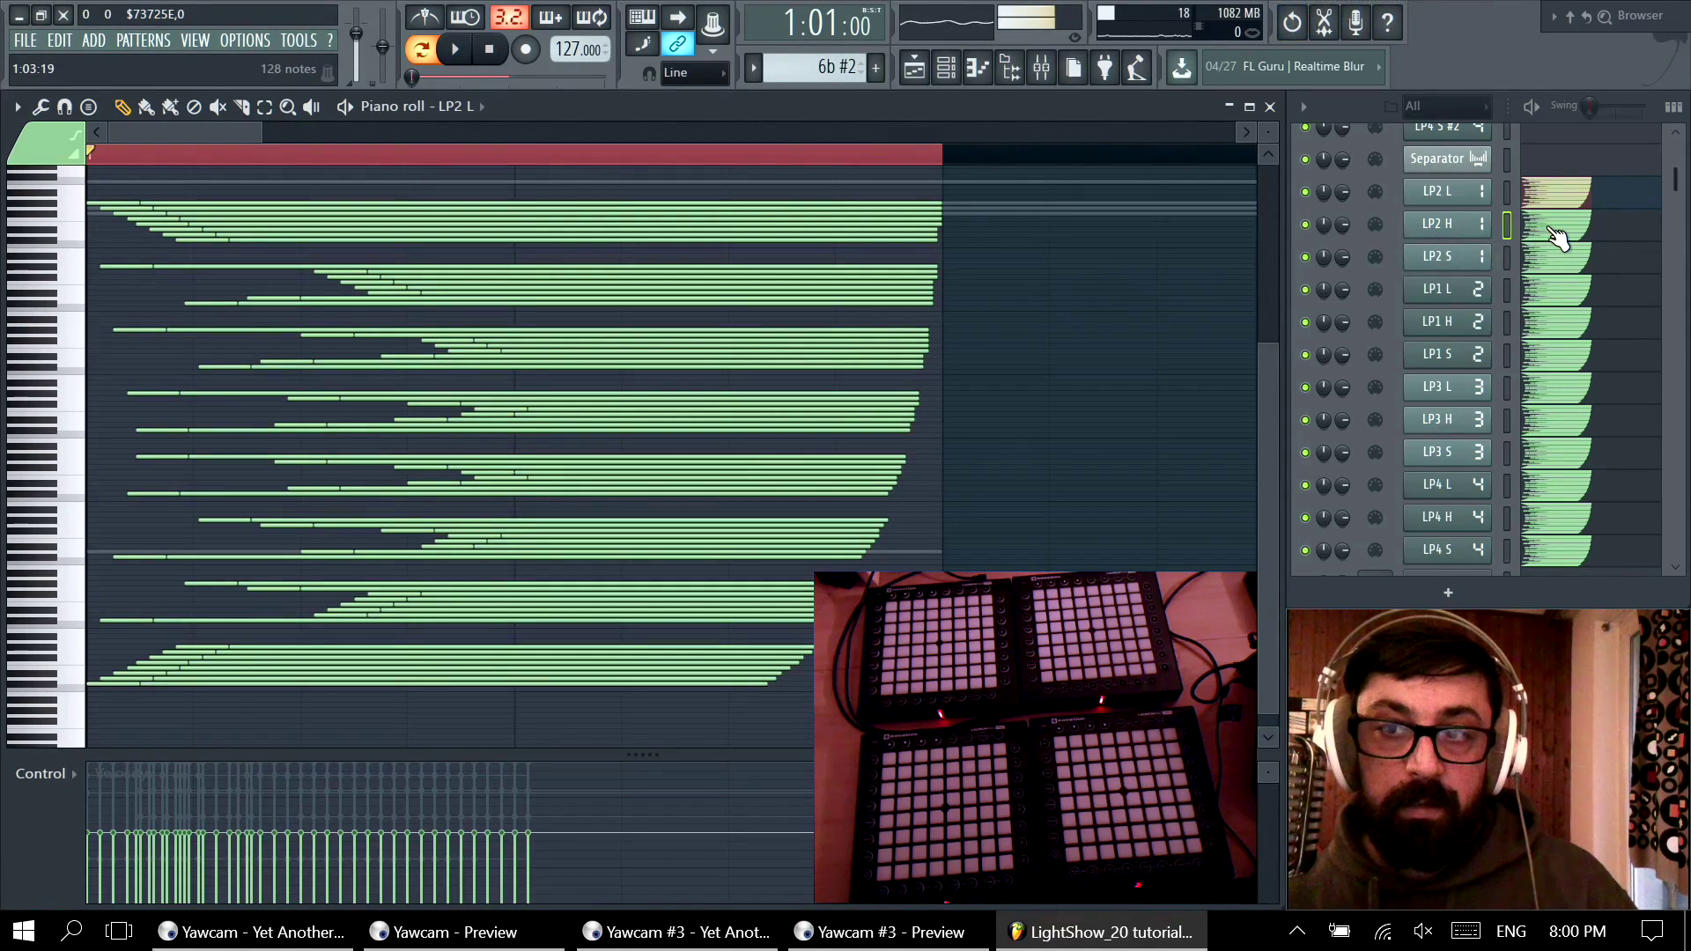
Step: Delete the short notes from LP2 H and LP2 L, preview the pattern on the Launchpads, and undo the LP2 L deletion
click(1552, 229)
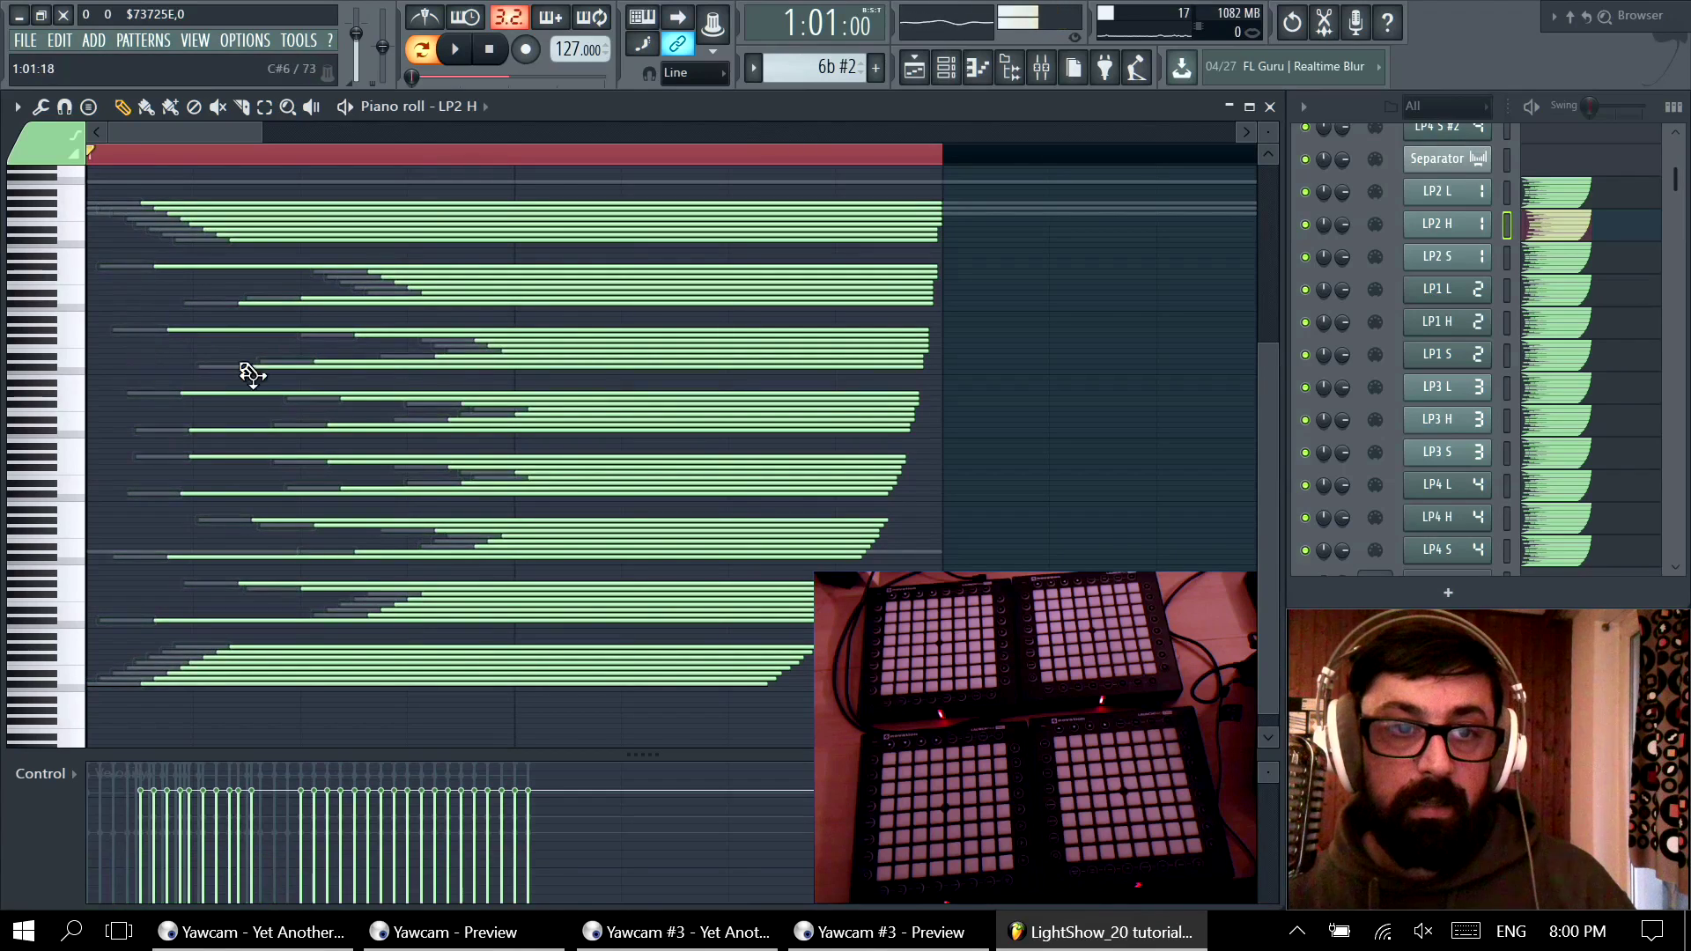
click(1554, 195)
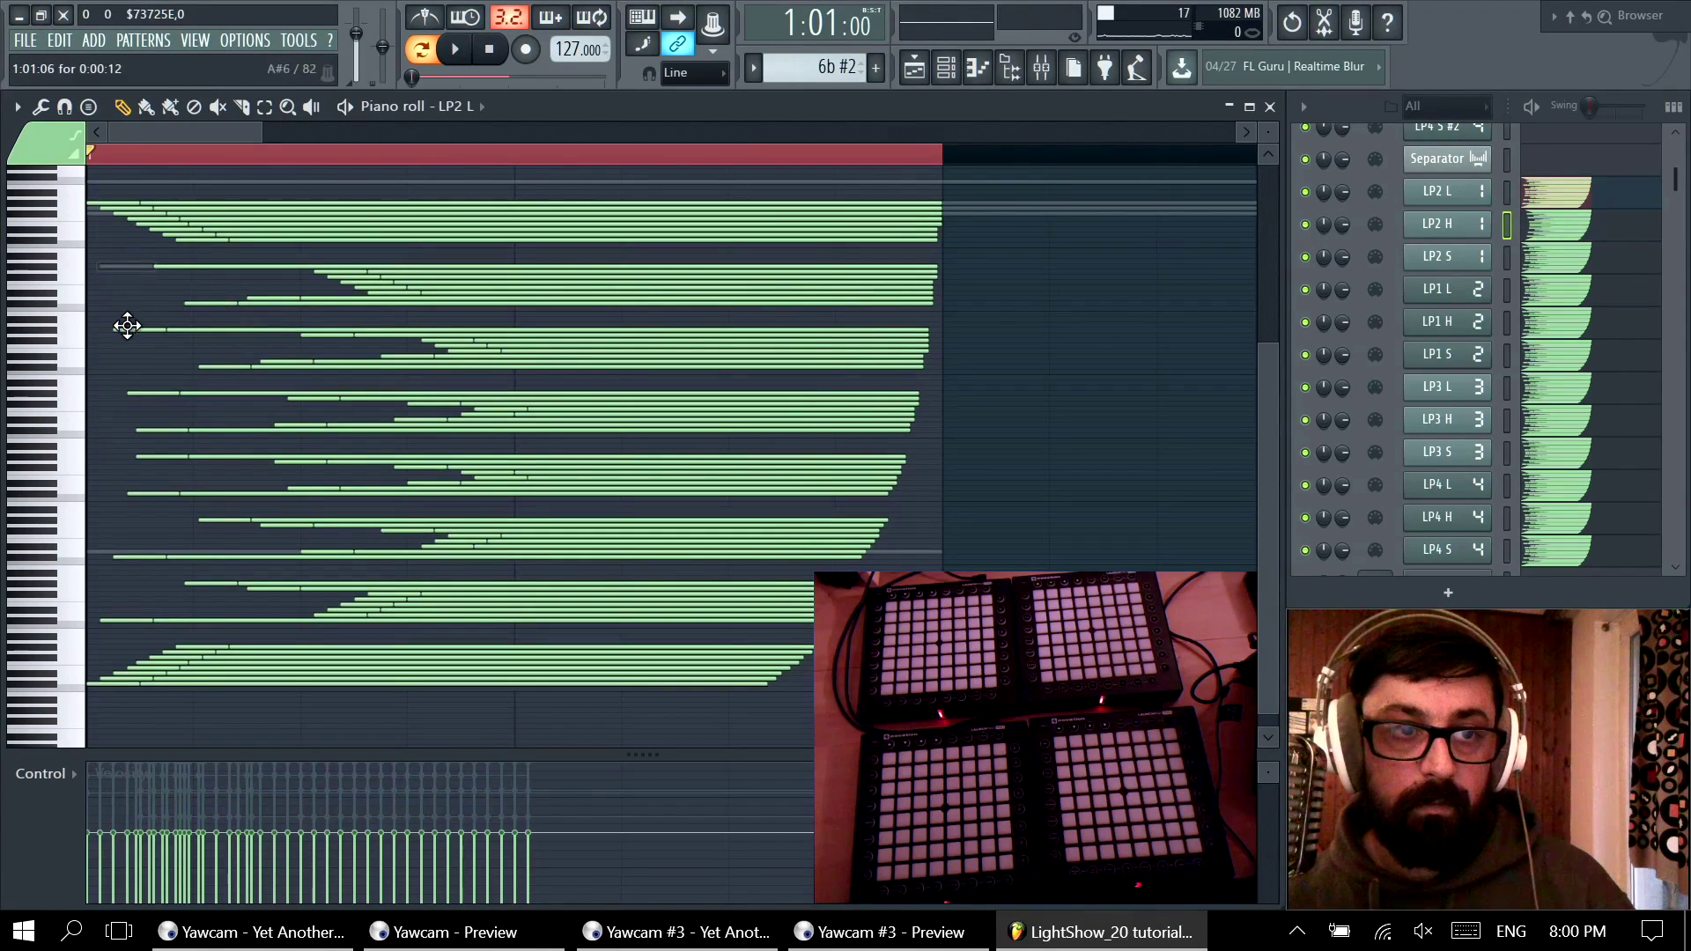
drag(1004, 369, 811, 408)
key(ctrl+i)
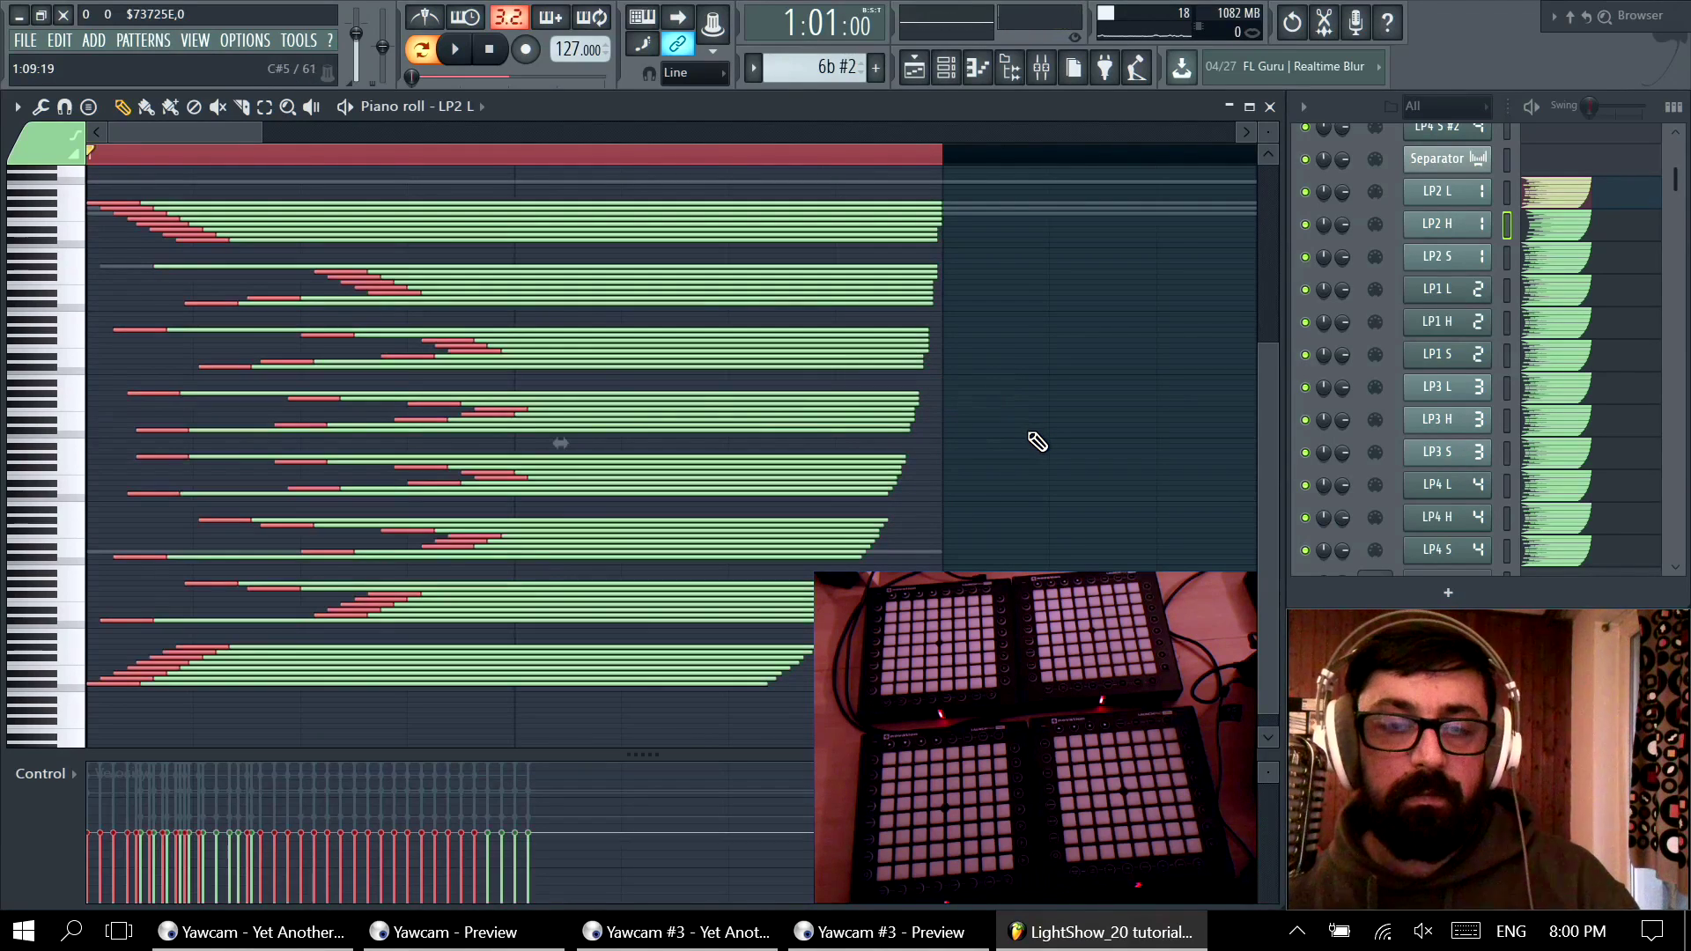
key(Delete)
key(space)
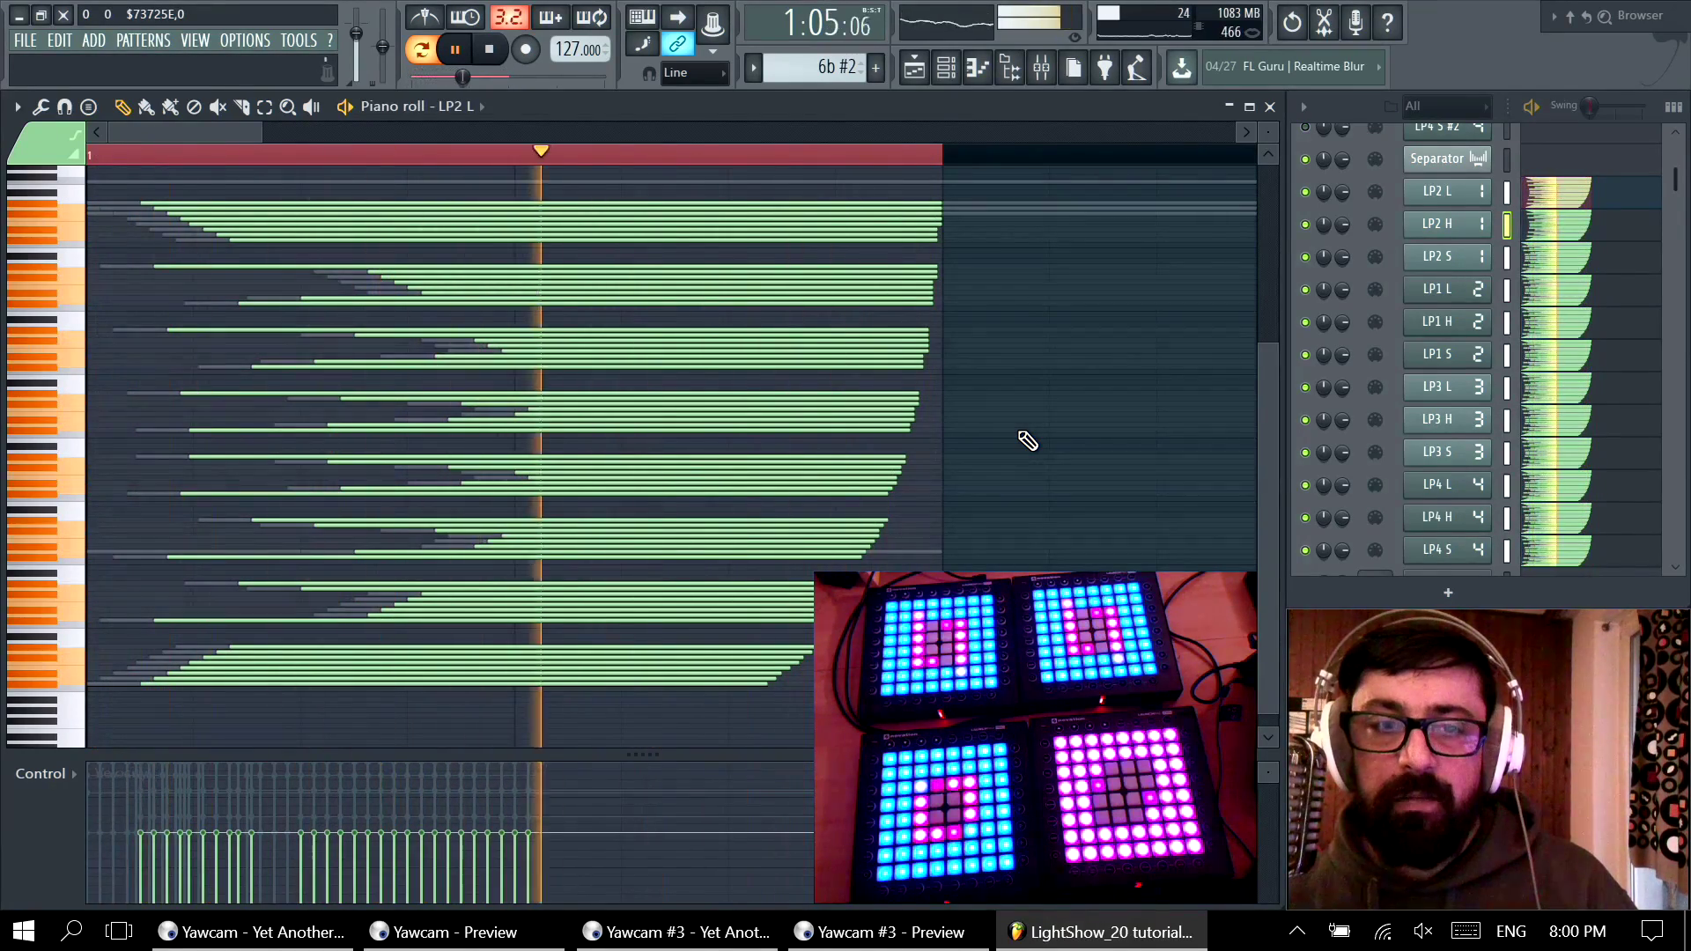
key(space)
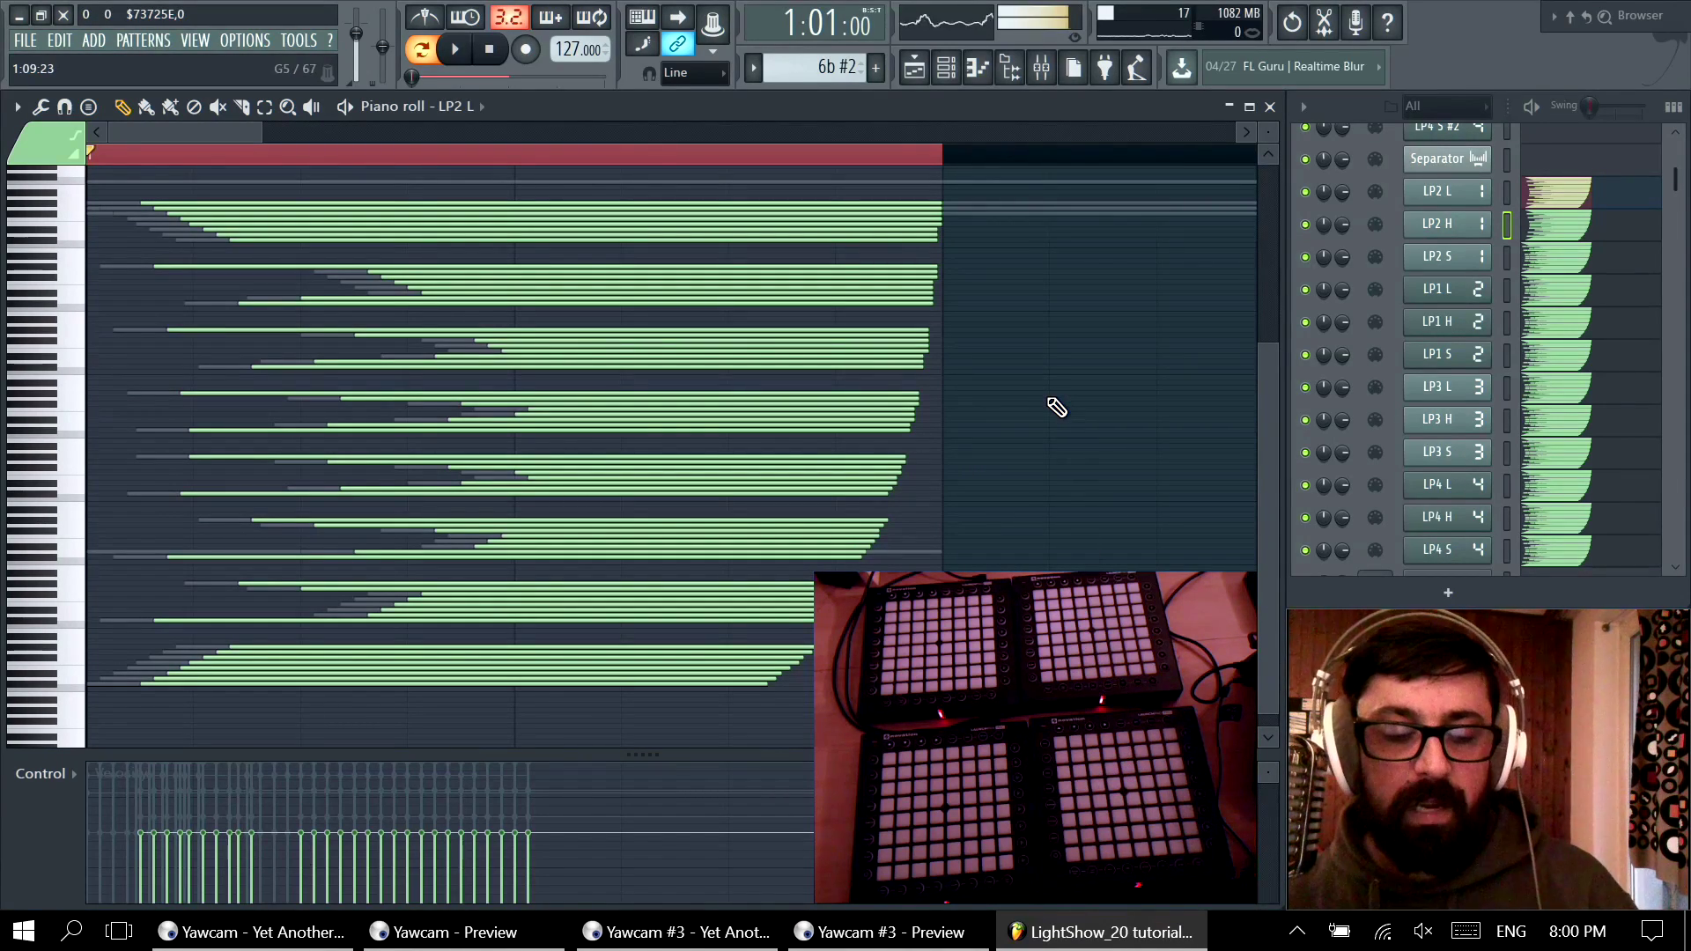
key(ctrl+z)
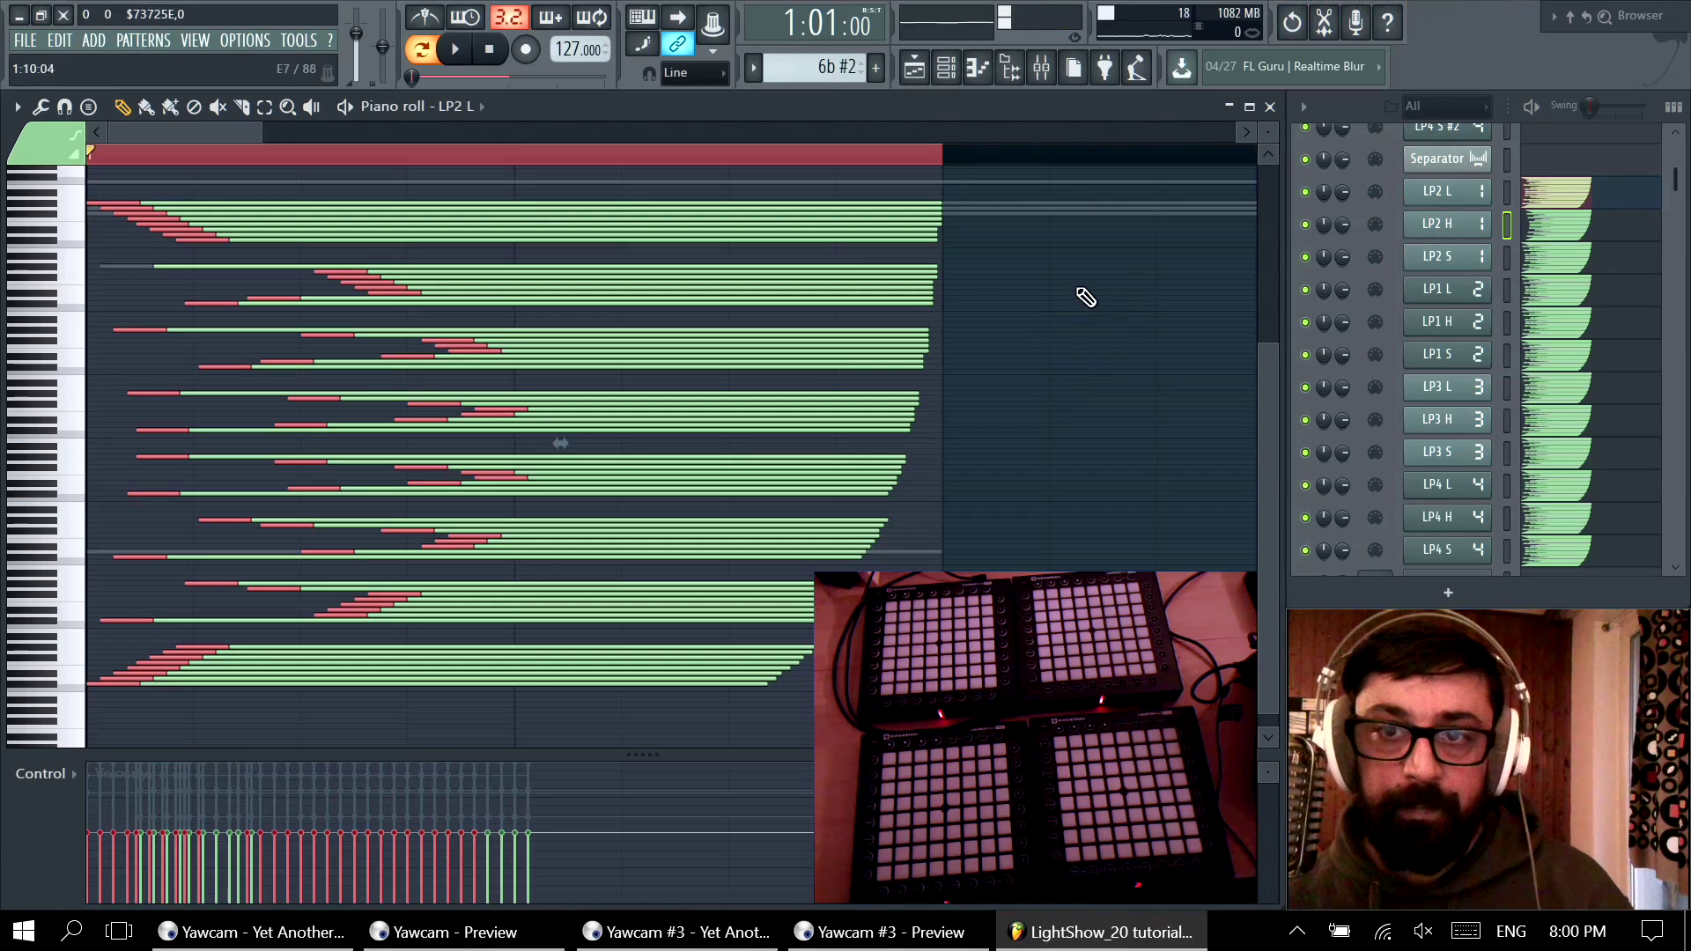
Step: Return to the Playlist, look over its tracks, and briefly open Pattern 83 from Track 7 at Pad #8
click(1268, 107)
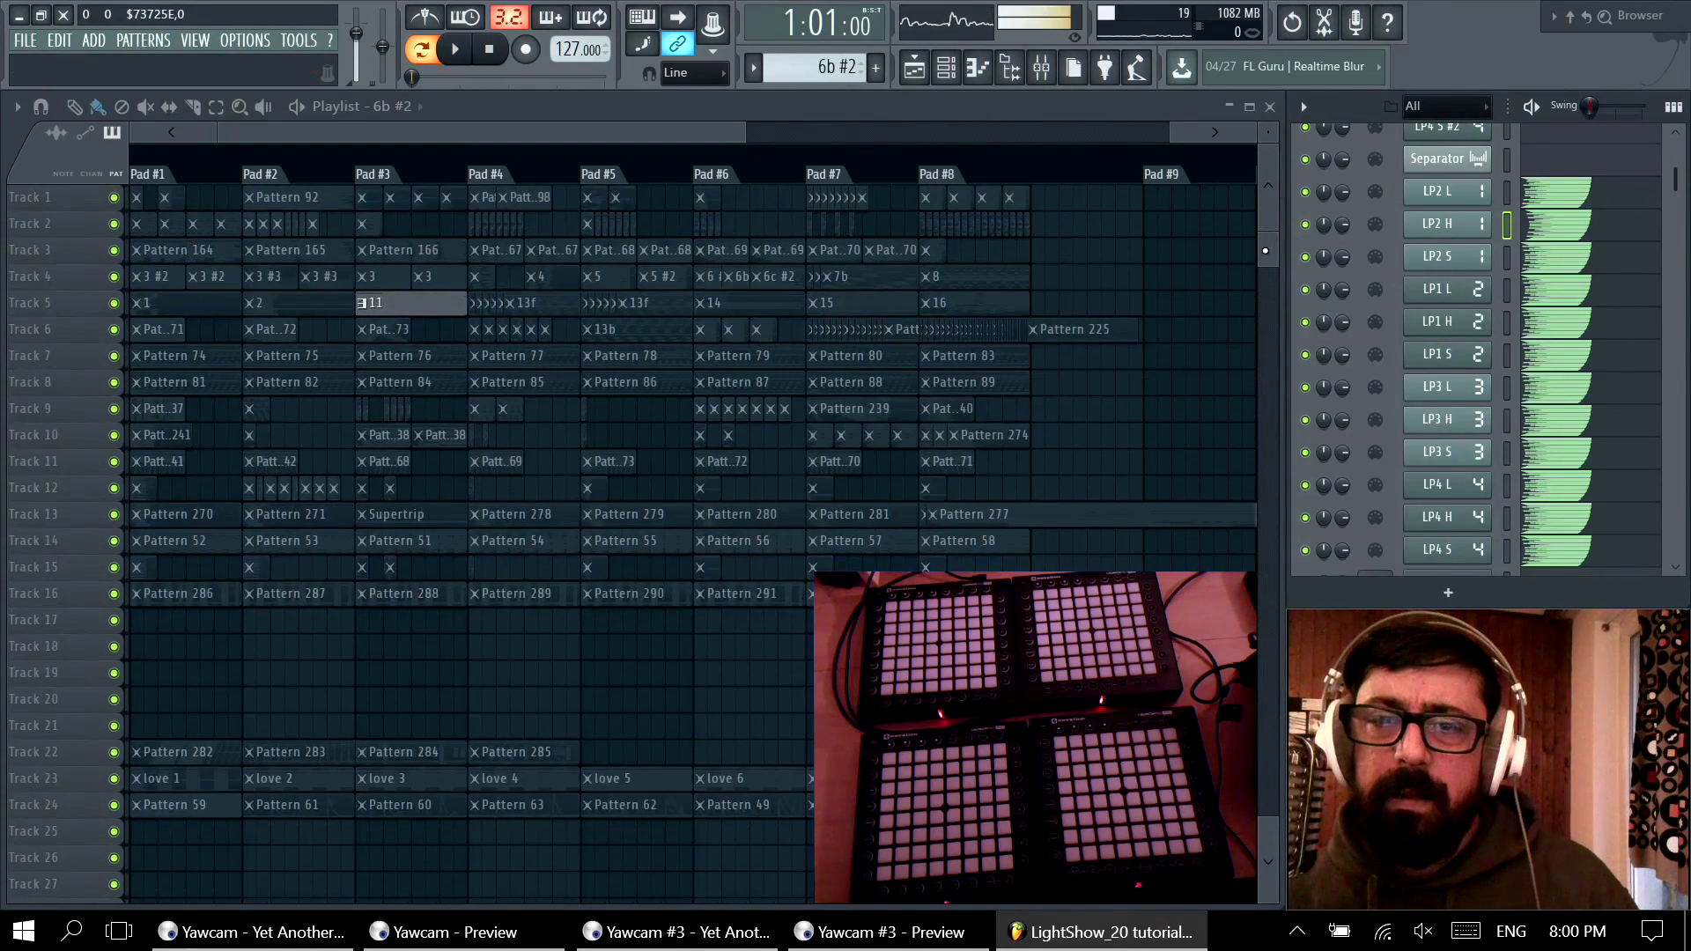
scroll(616, 440, down, 3)
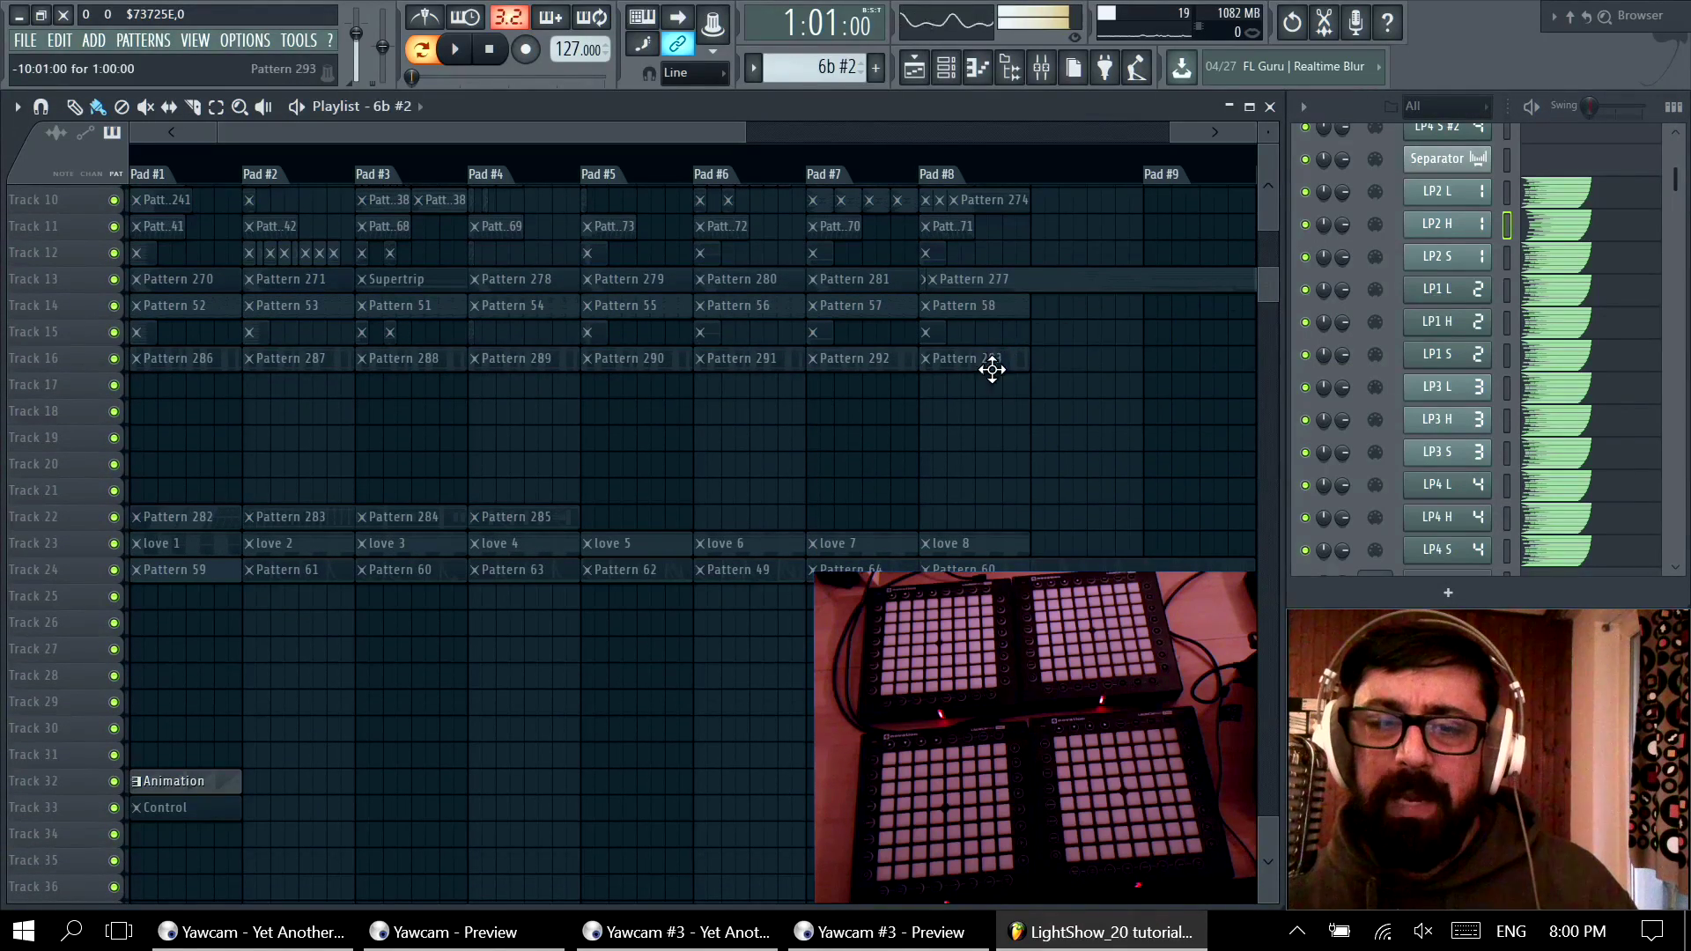
scroll(1087, 423, up, 3)
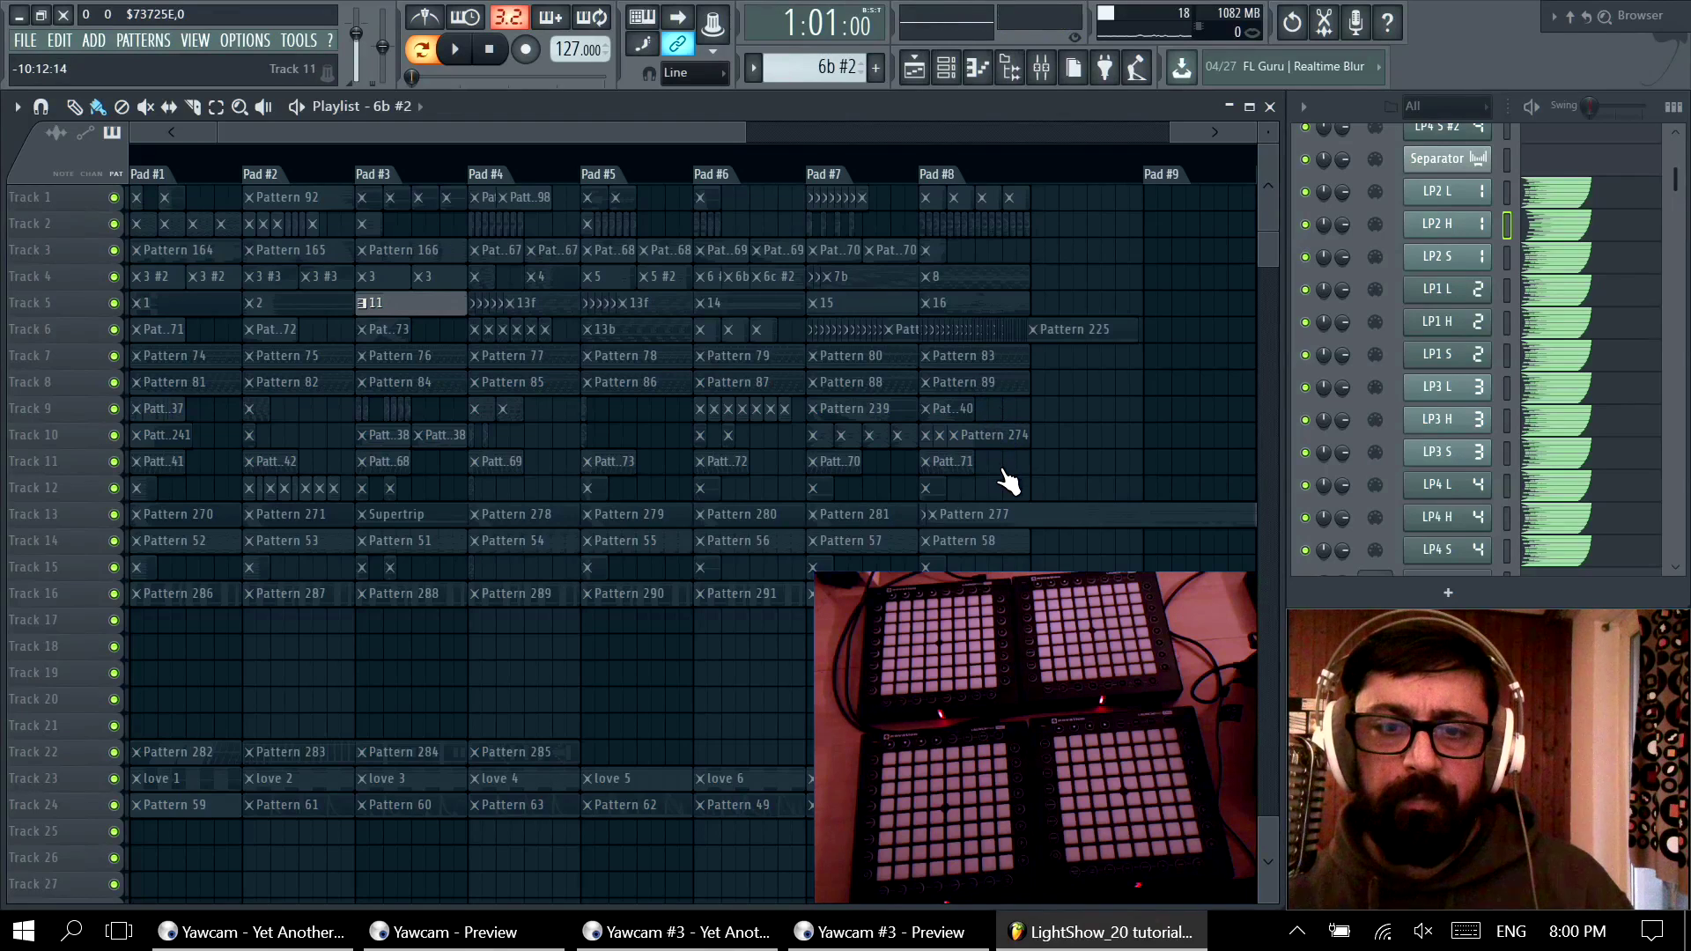
double_click(968, 357)
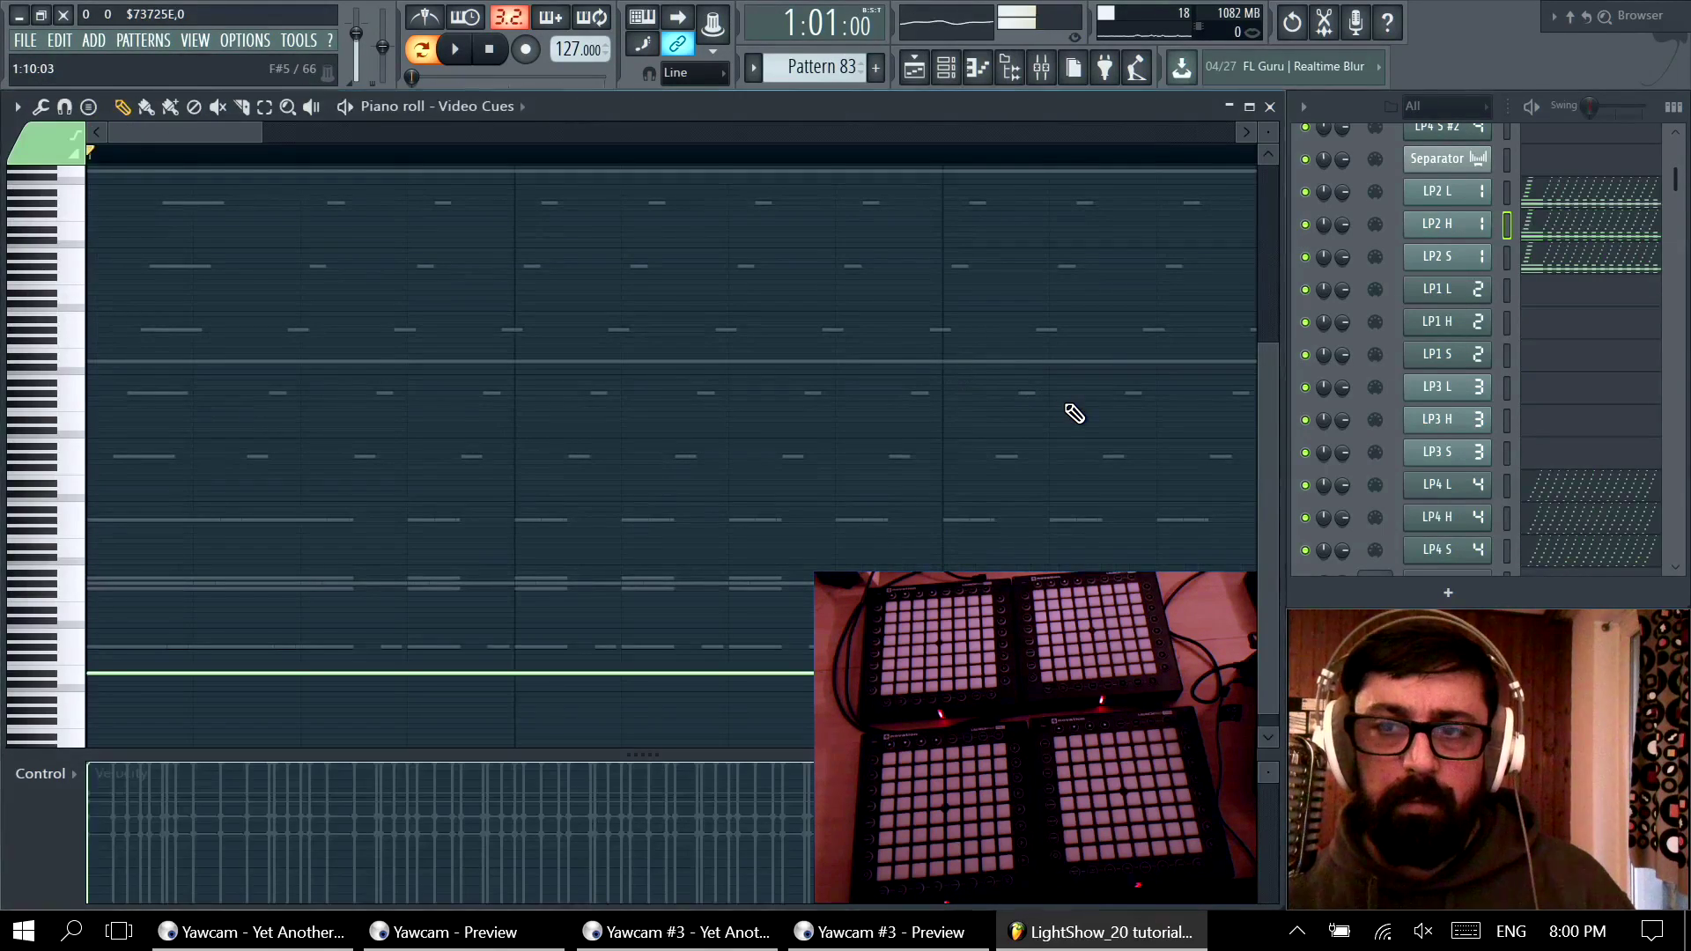
click(1269, 107)
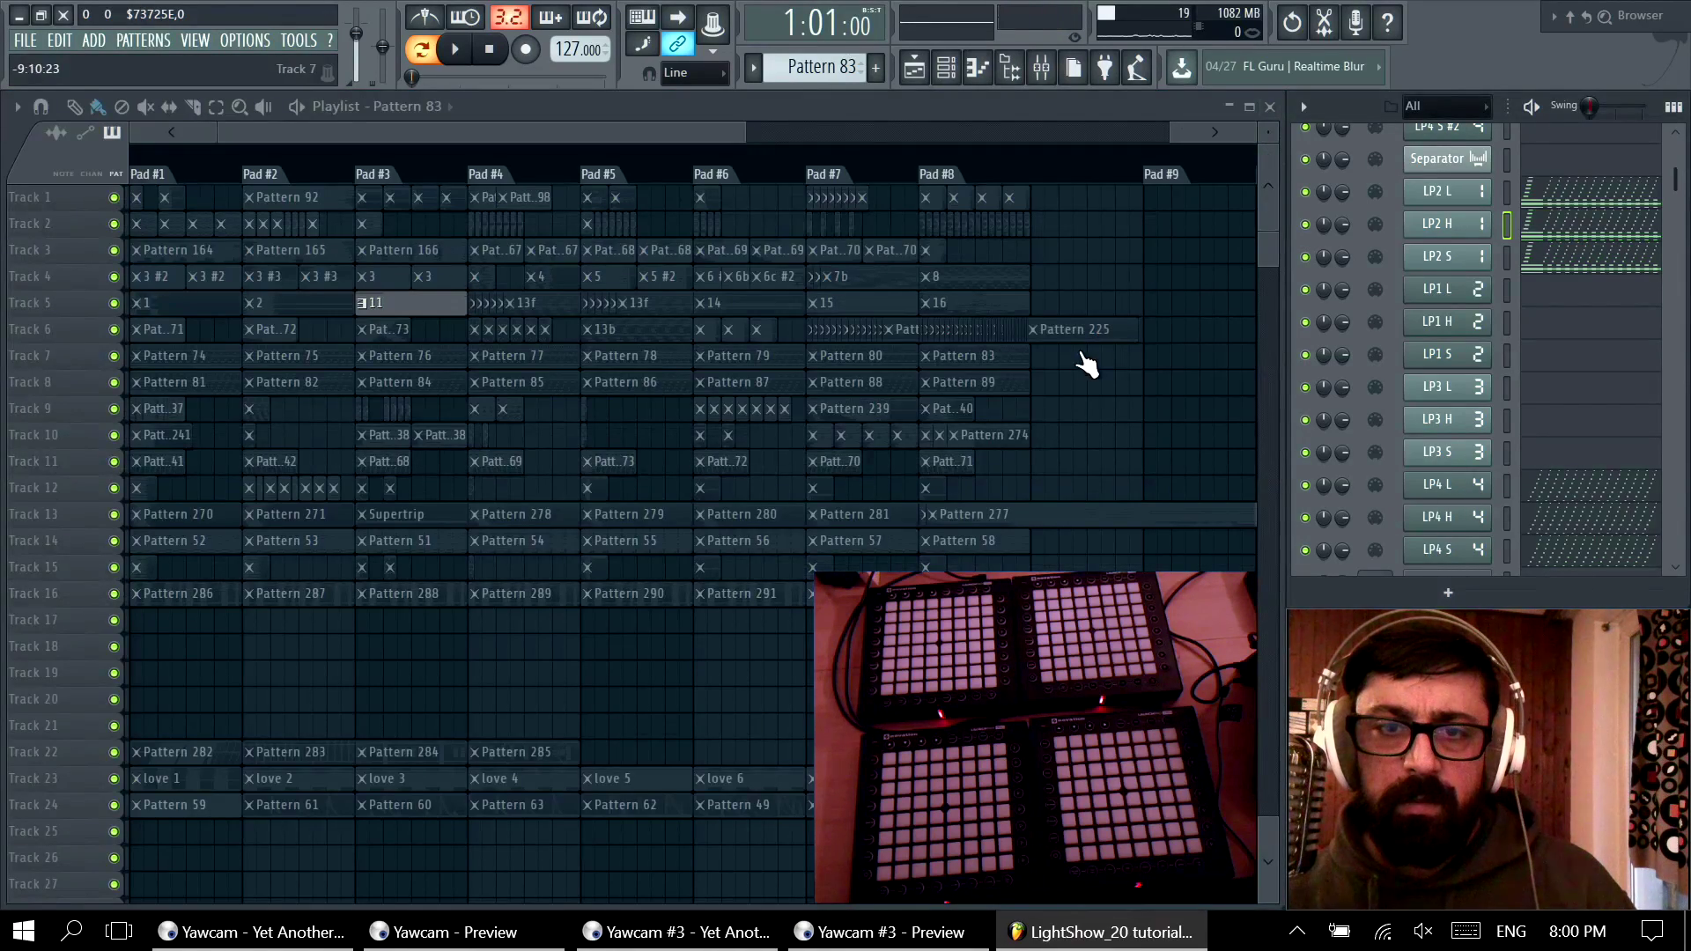
Step: Open pattern 16 from Track 5 and then pattern 8 from Track 4 at Pad #8, and briefly preview pattern 8
double_click(985, 306)
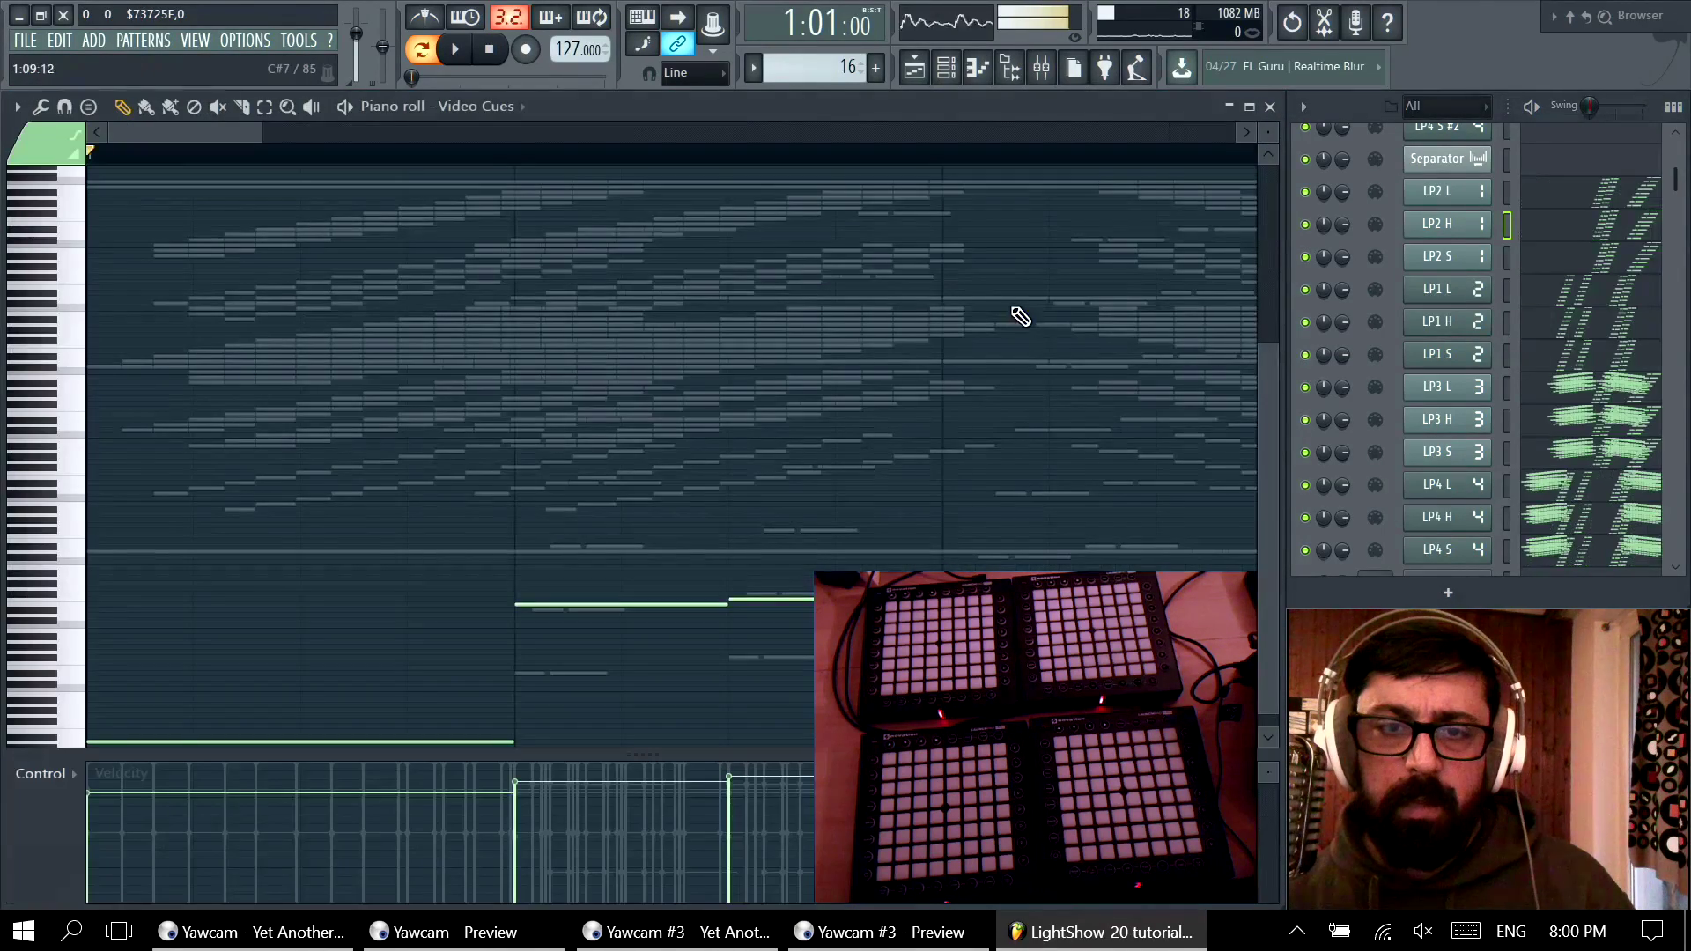
click(1270, 107)
double_click(989, 274)
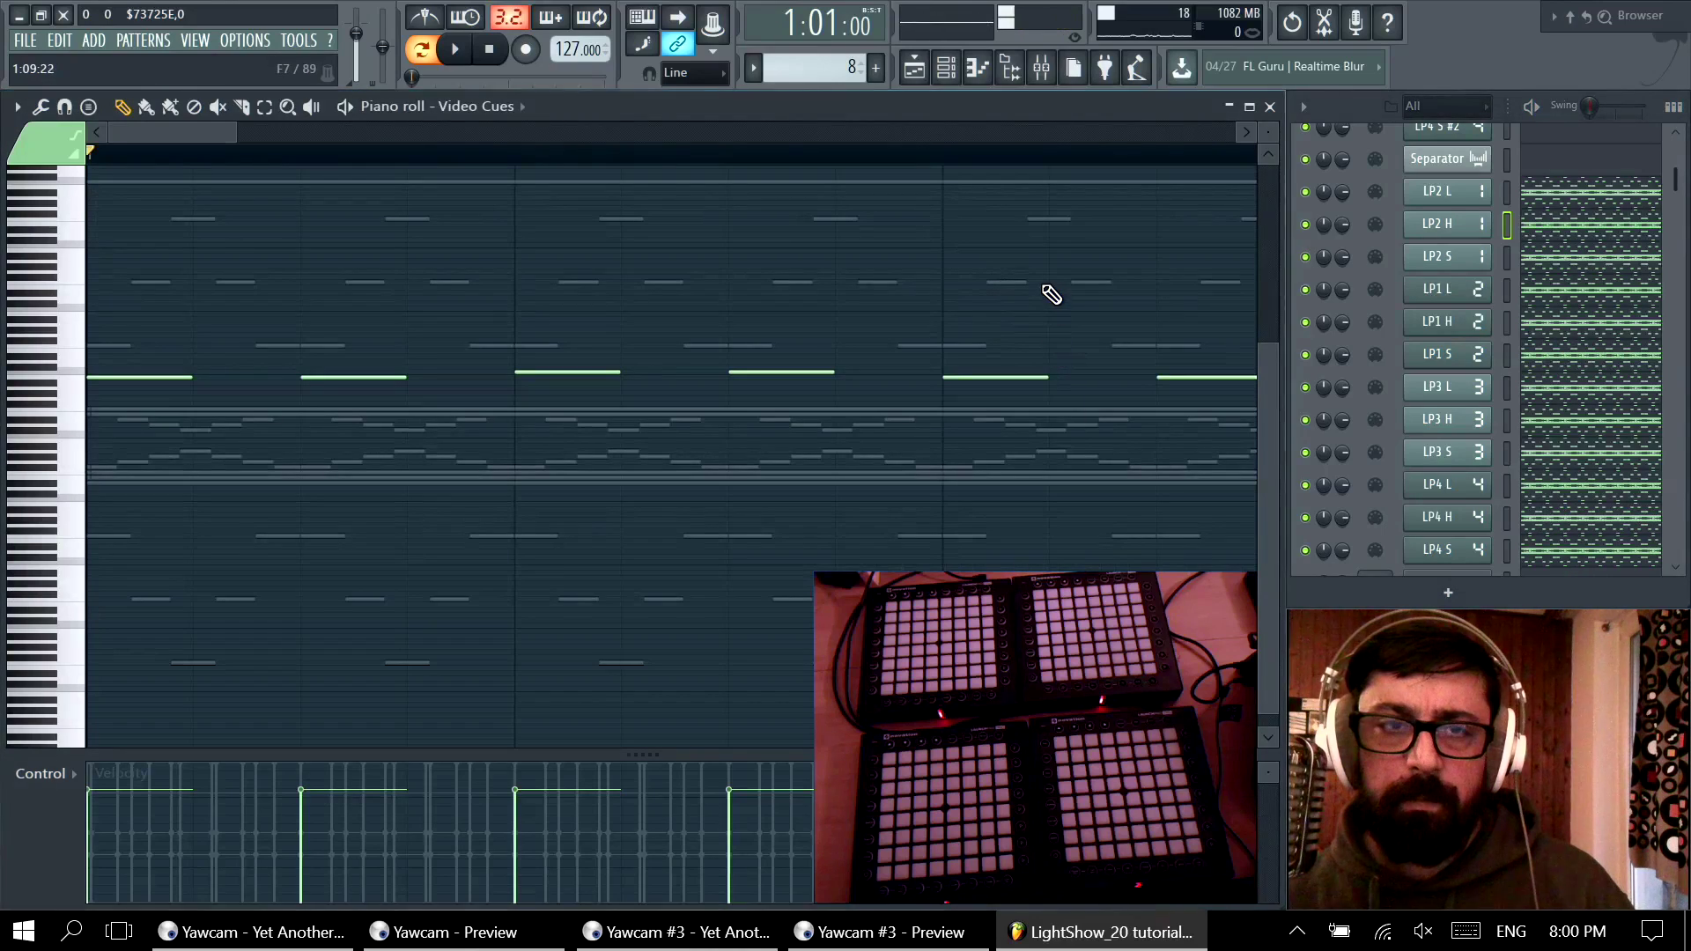
key(space)
key(space)
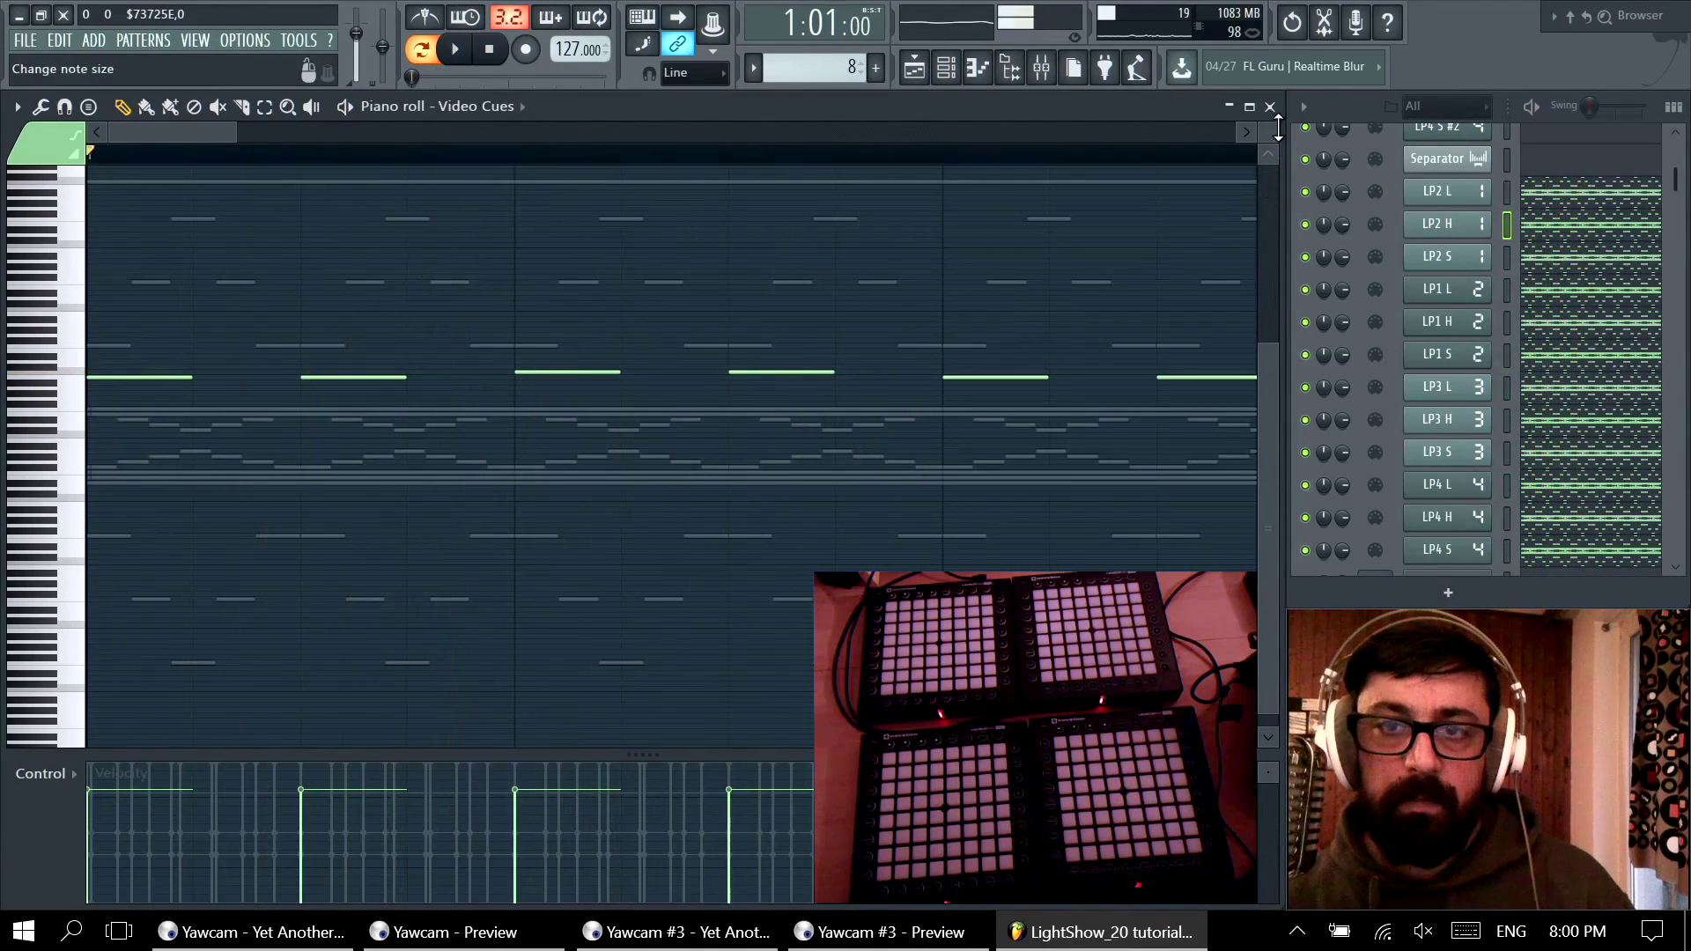
Step: Briefly open Pattern 83 from Track 7 at Pad #8, open pattern 15 from Track 5 at Pad #7, and preview pattern 15
key(Escape)
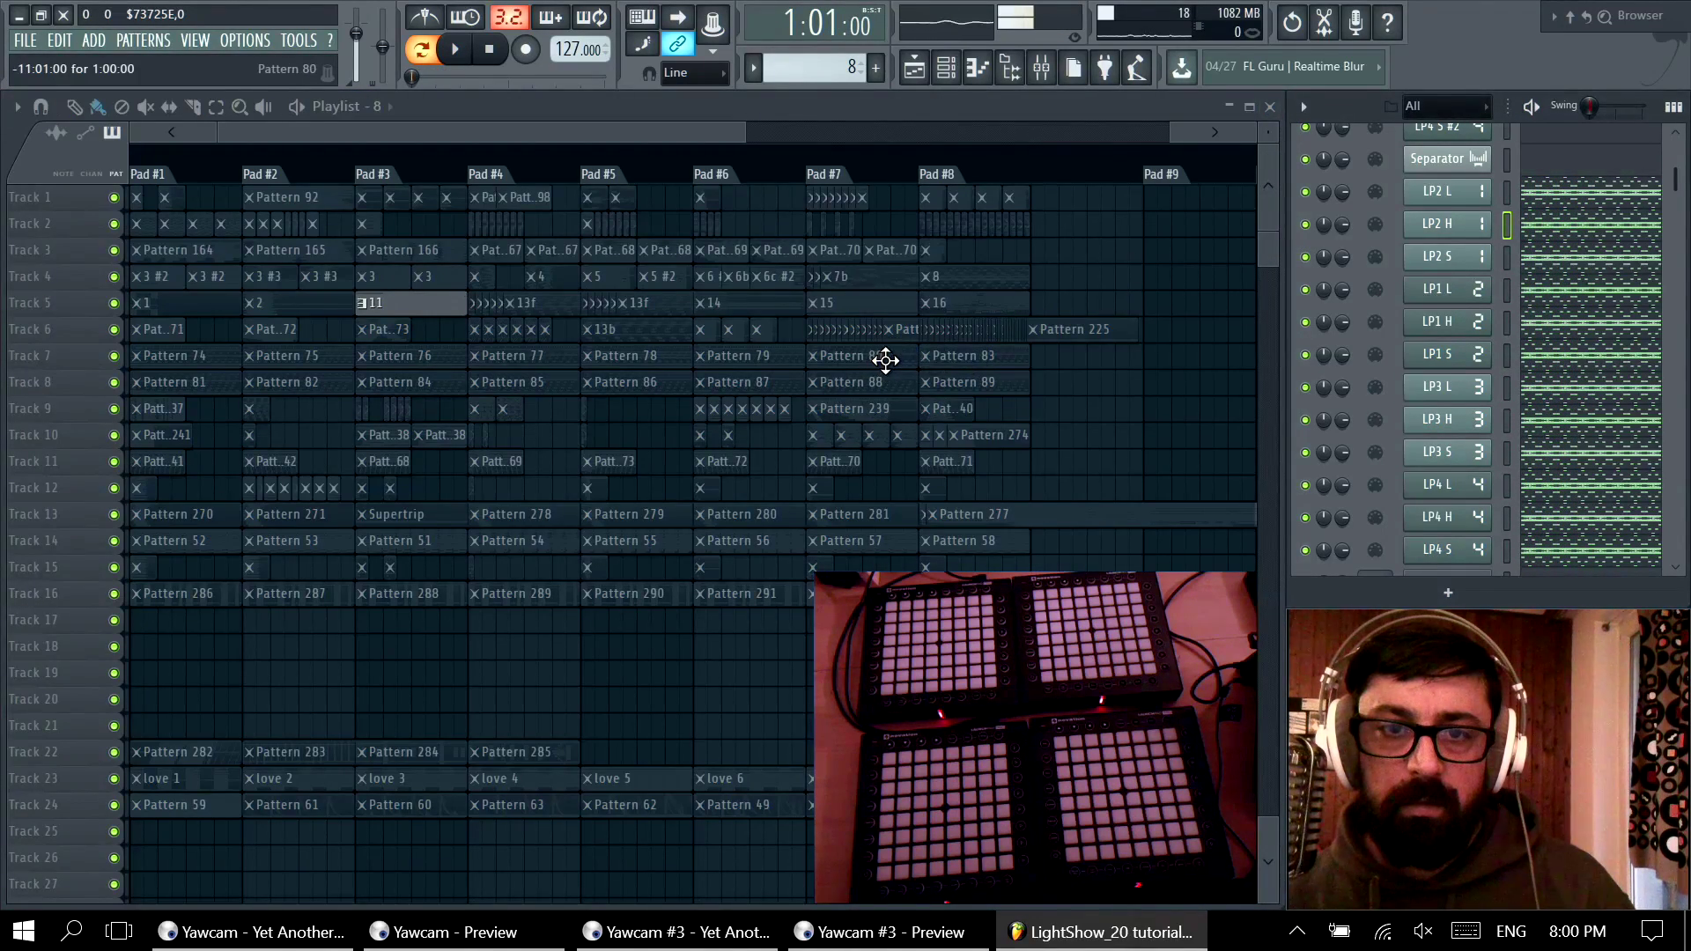
double_click(949, 363)
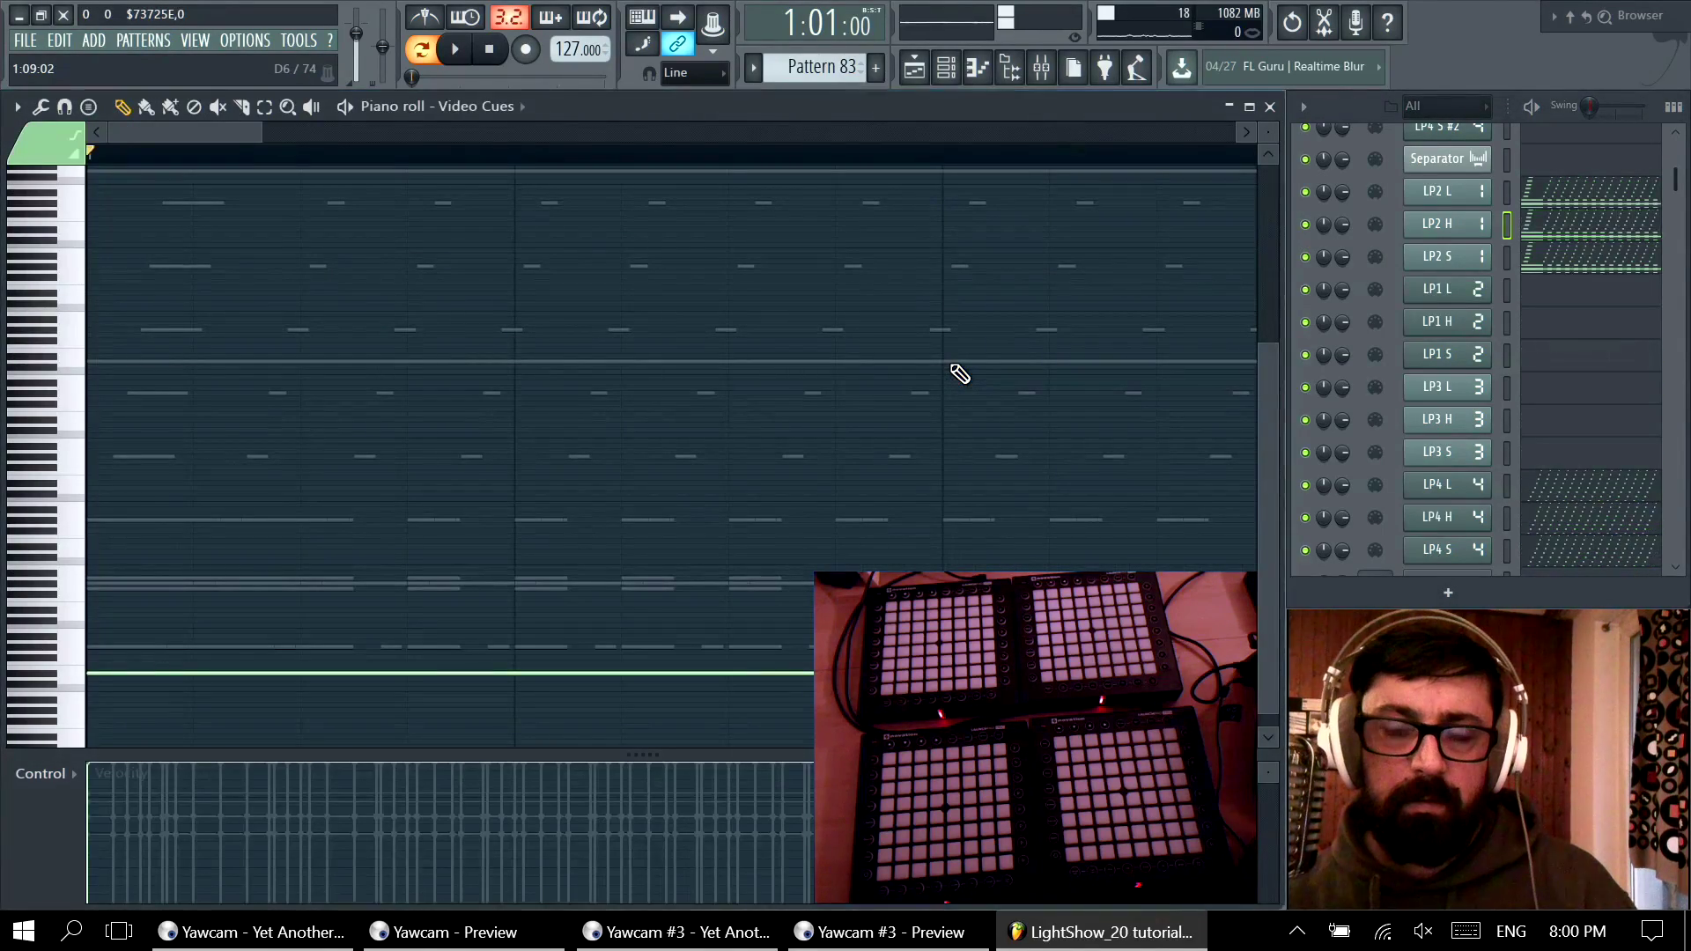
key(Escape)
double_click(890, 302)
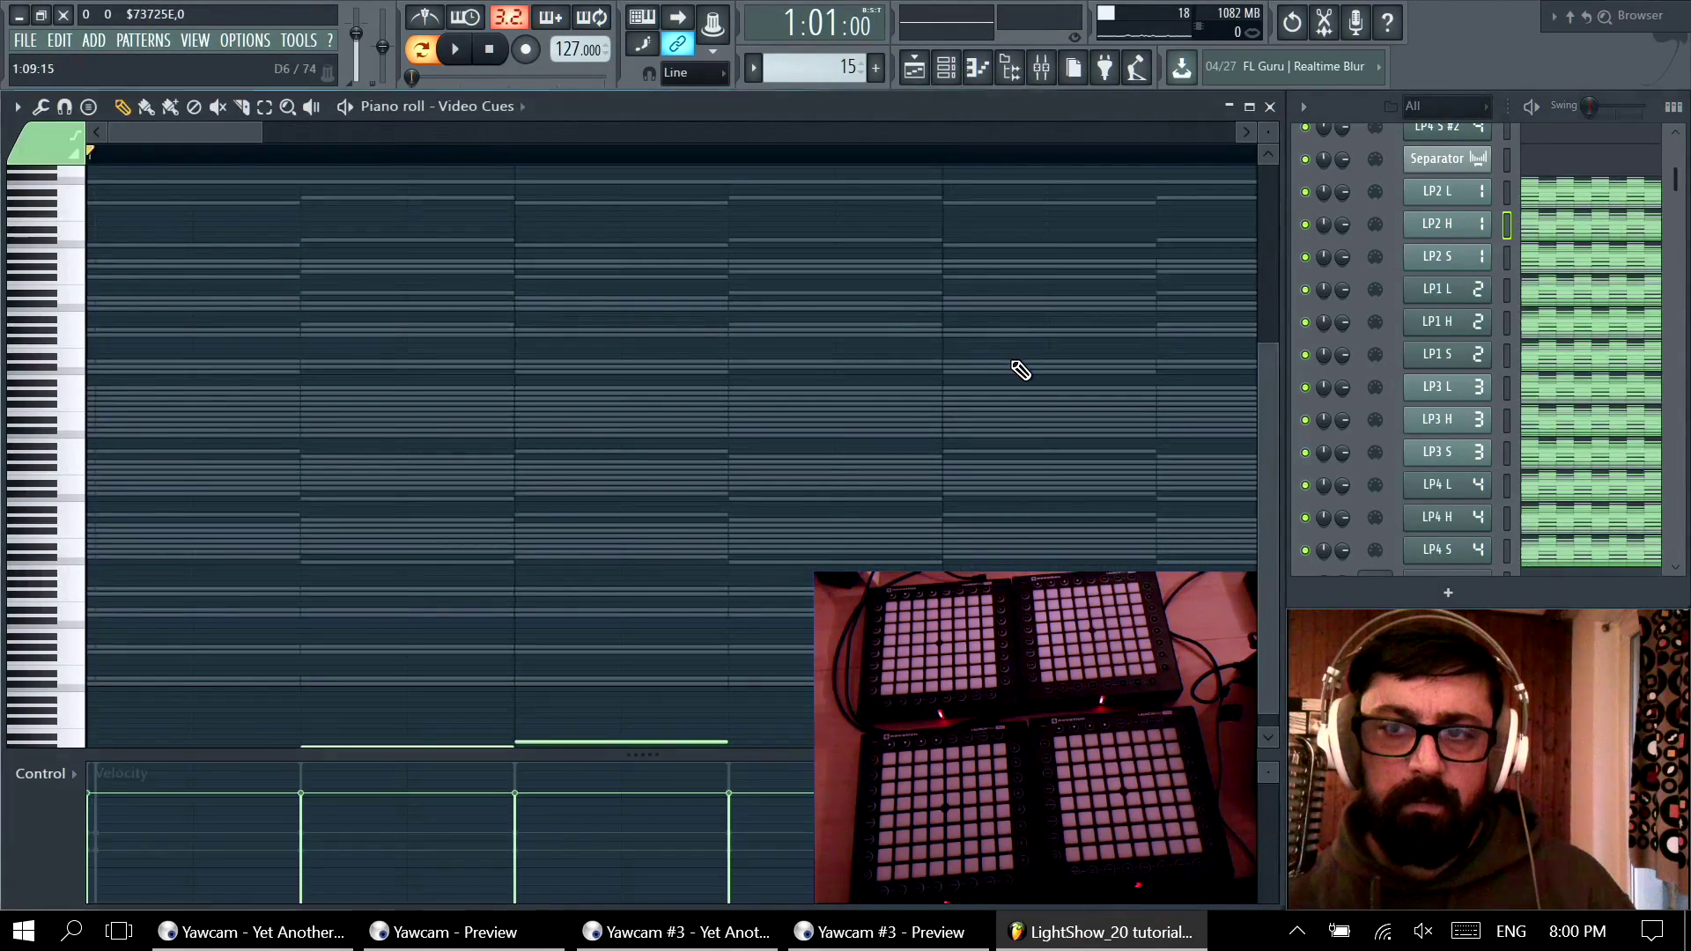
key(space)
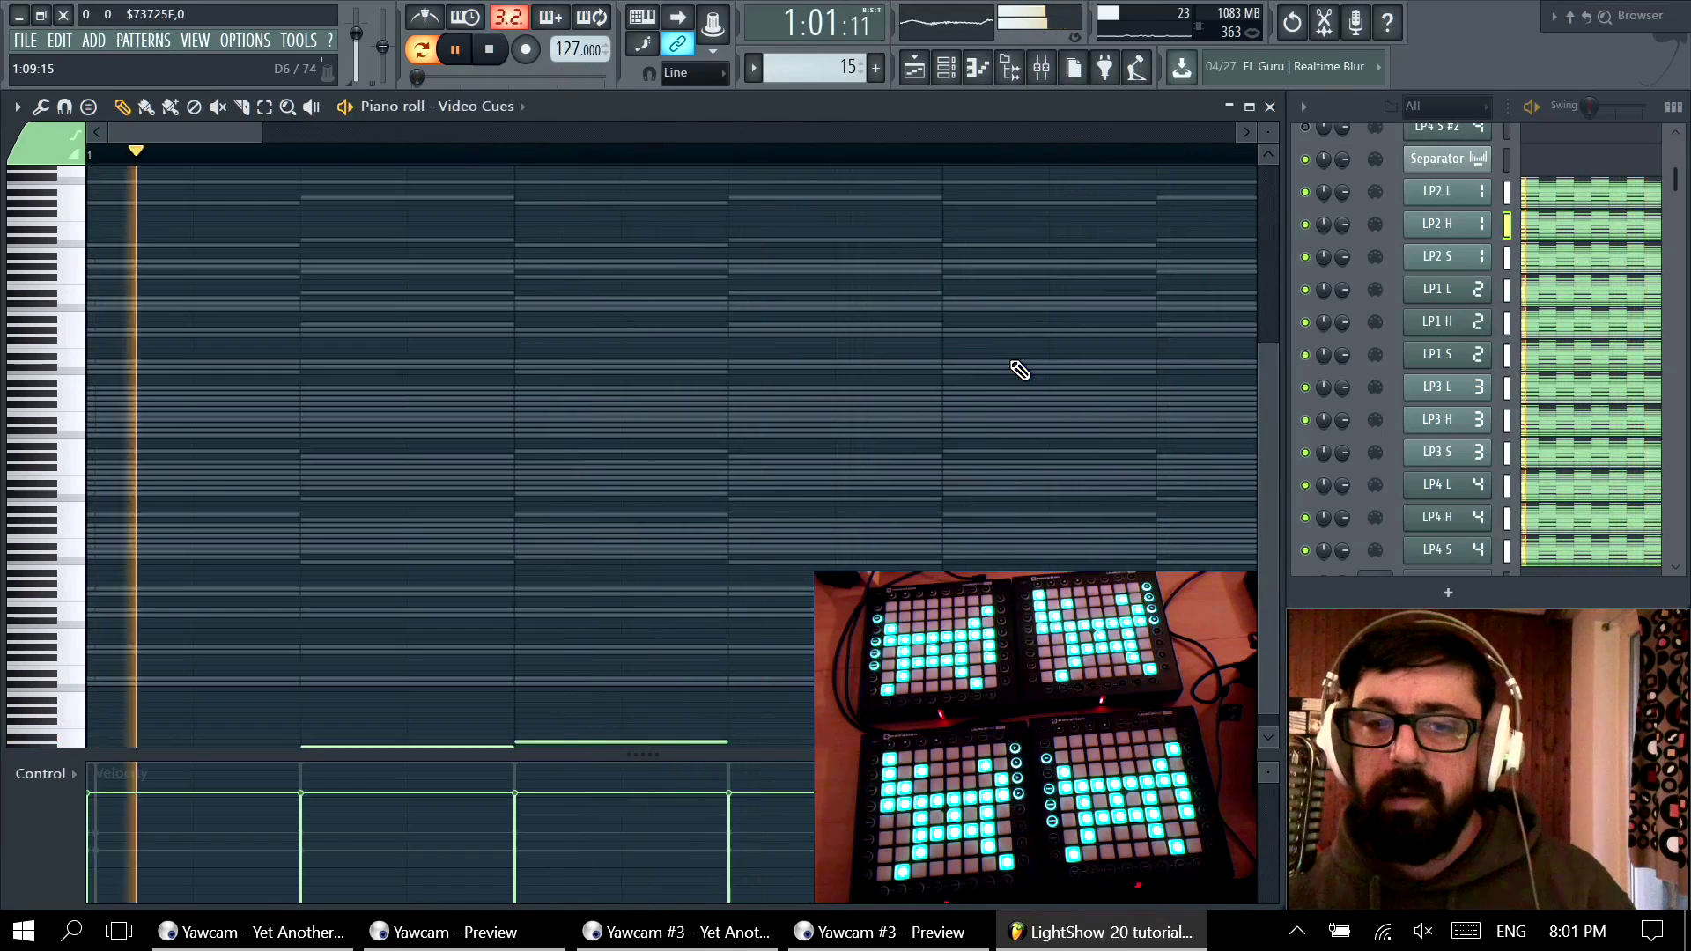
key(space)
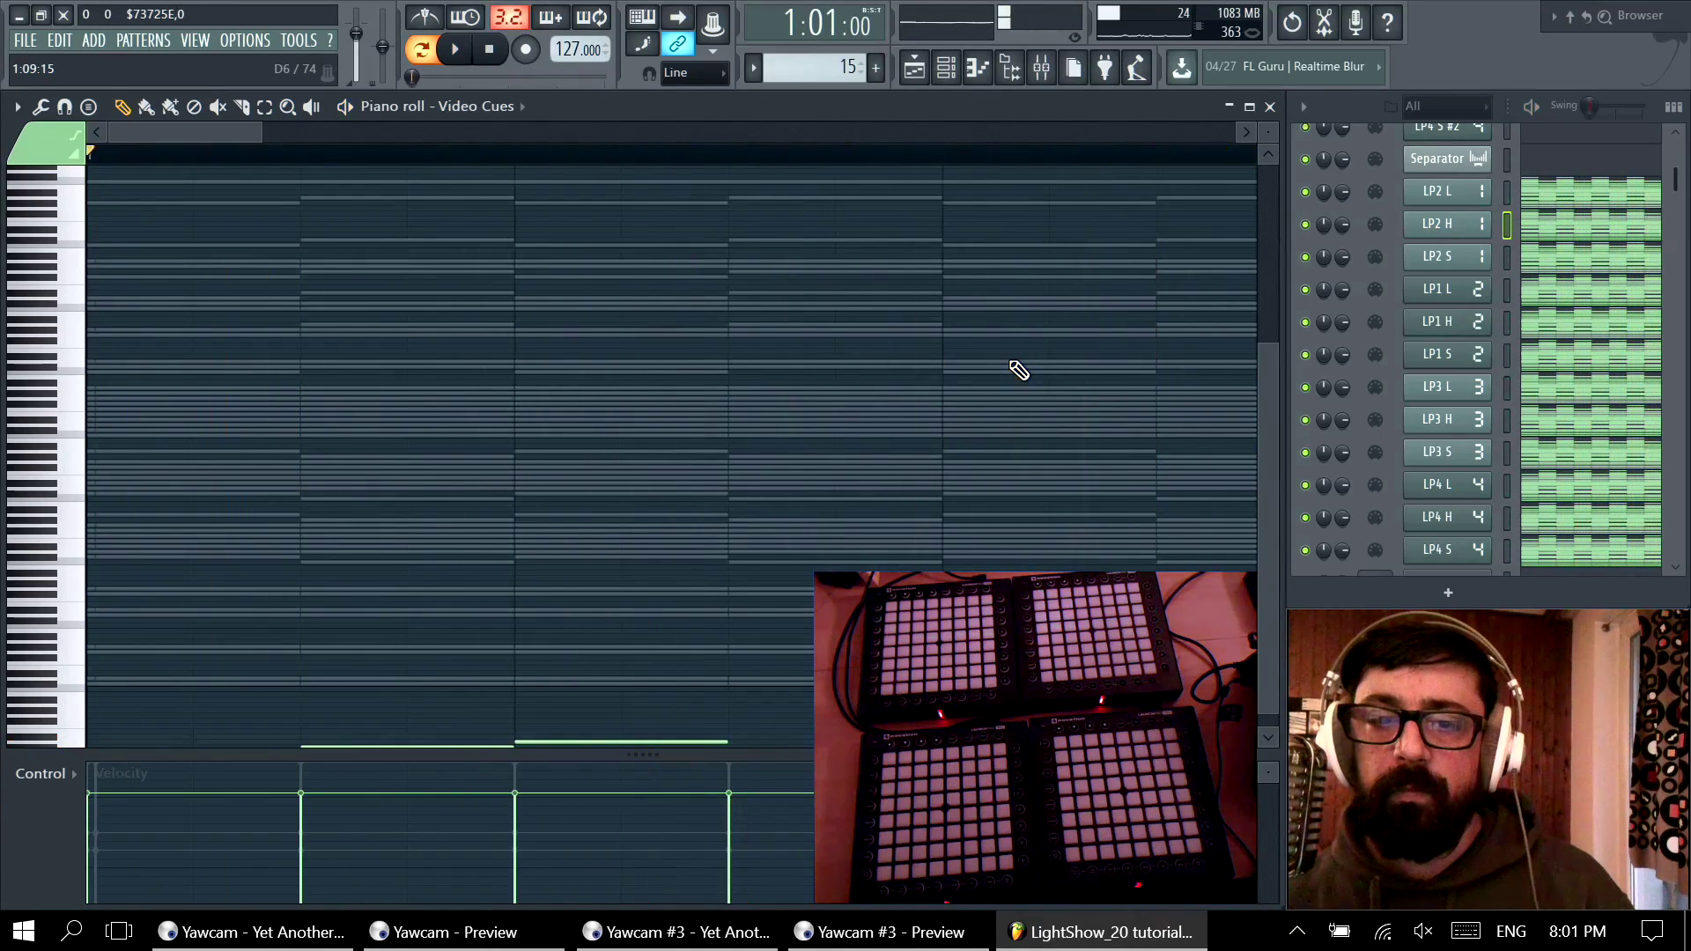
Step: Open pattern 15's LP2 L notes, highlight the first two-step block of notes, and clear the selection
click(1270, 107)
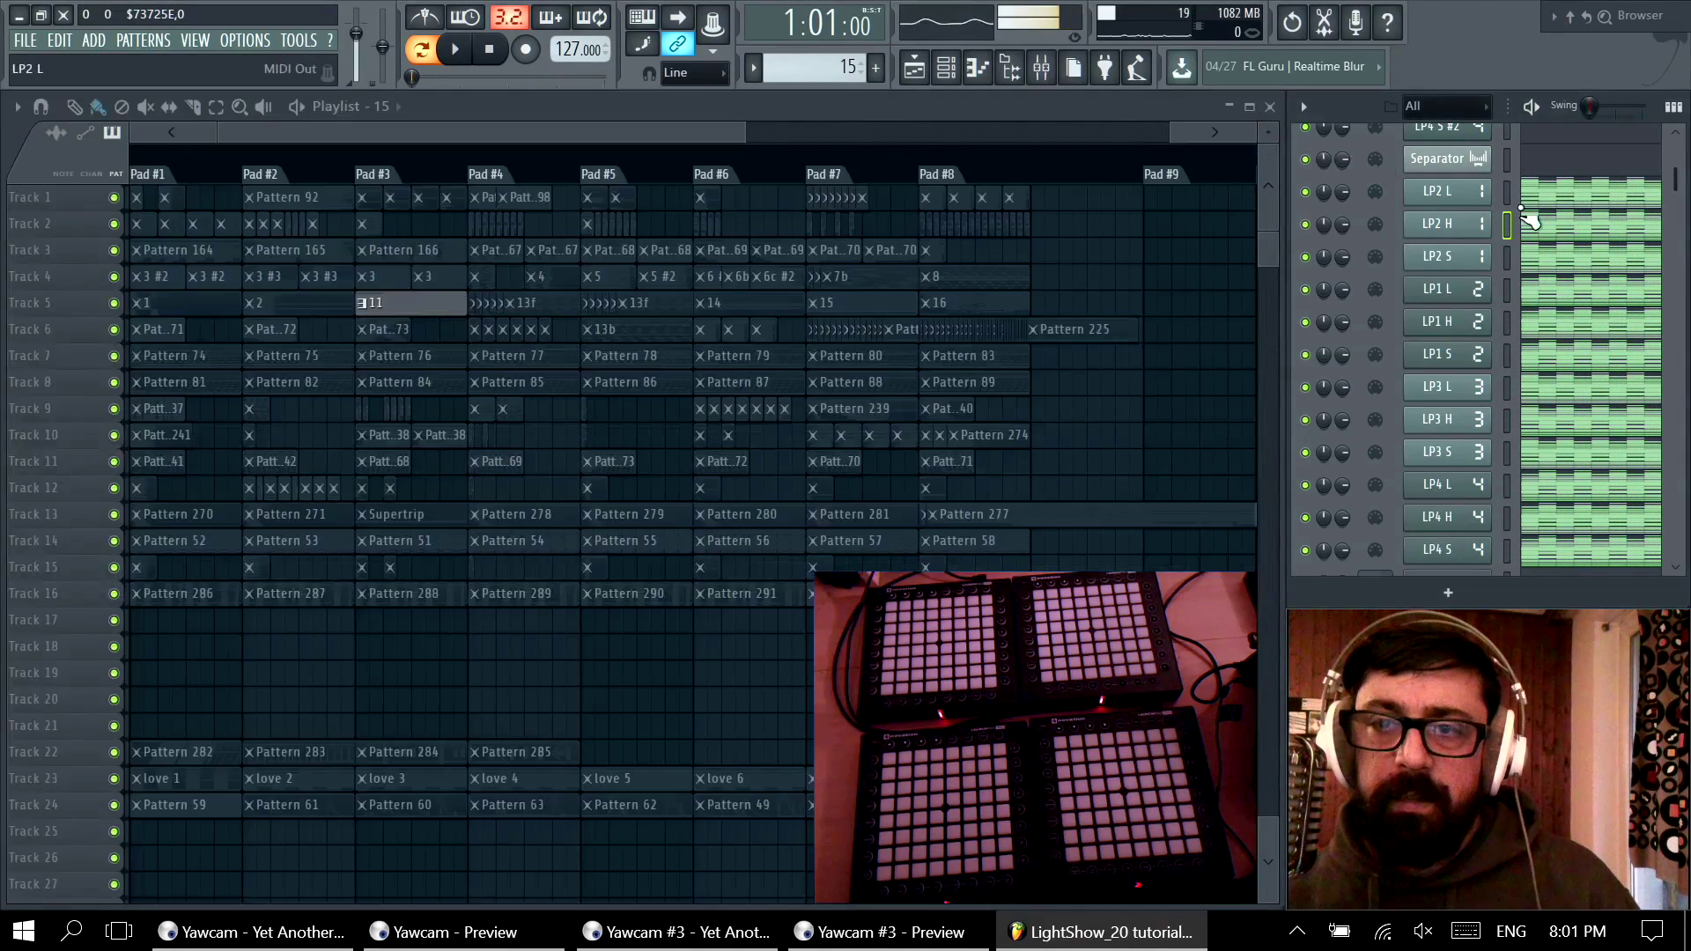
double_click(910, 453)
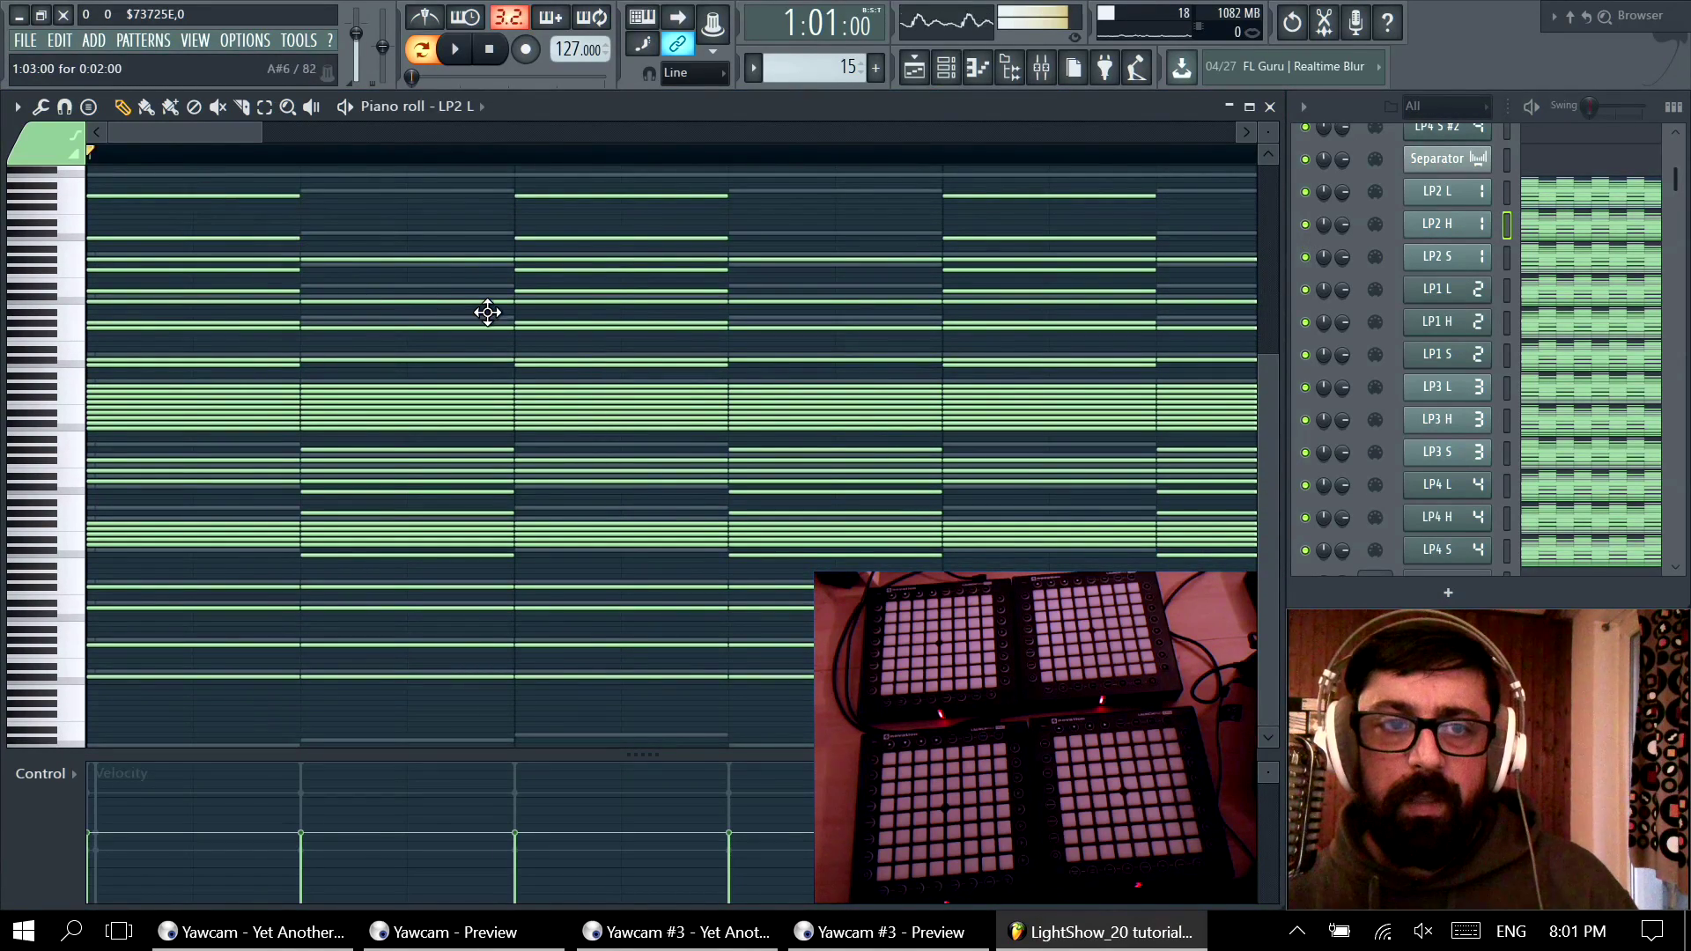
key(y)
drag(193, 302, 250, 631)
drag(213, 706, 167, 173)
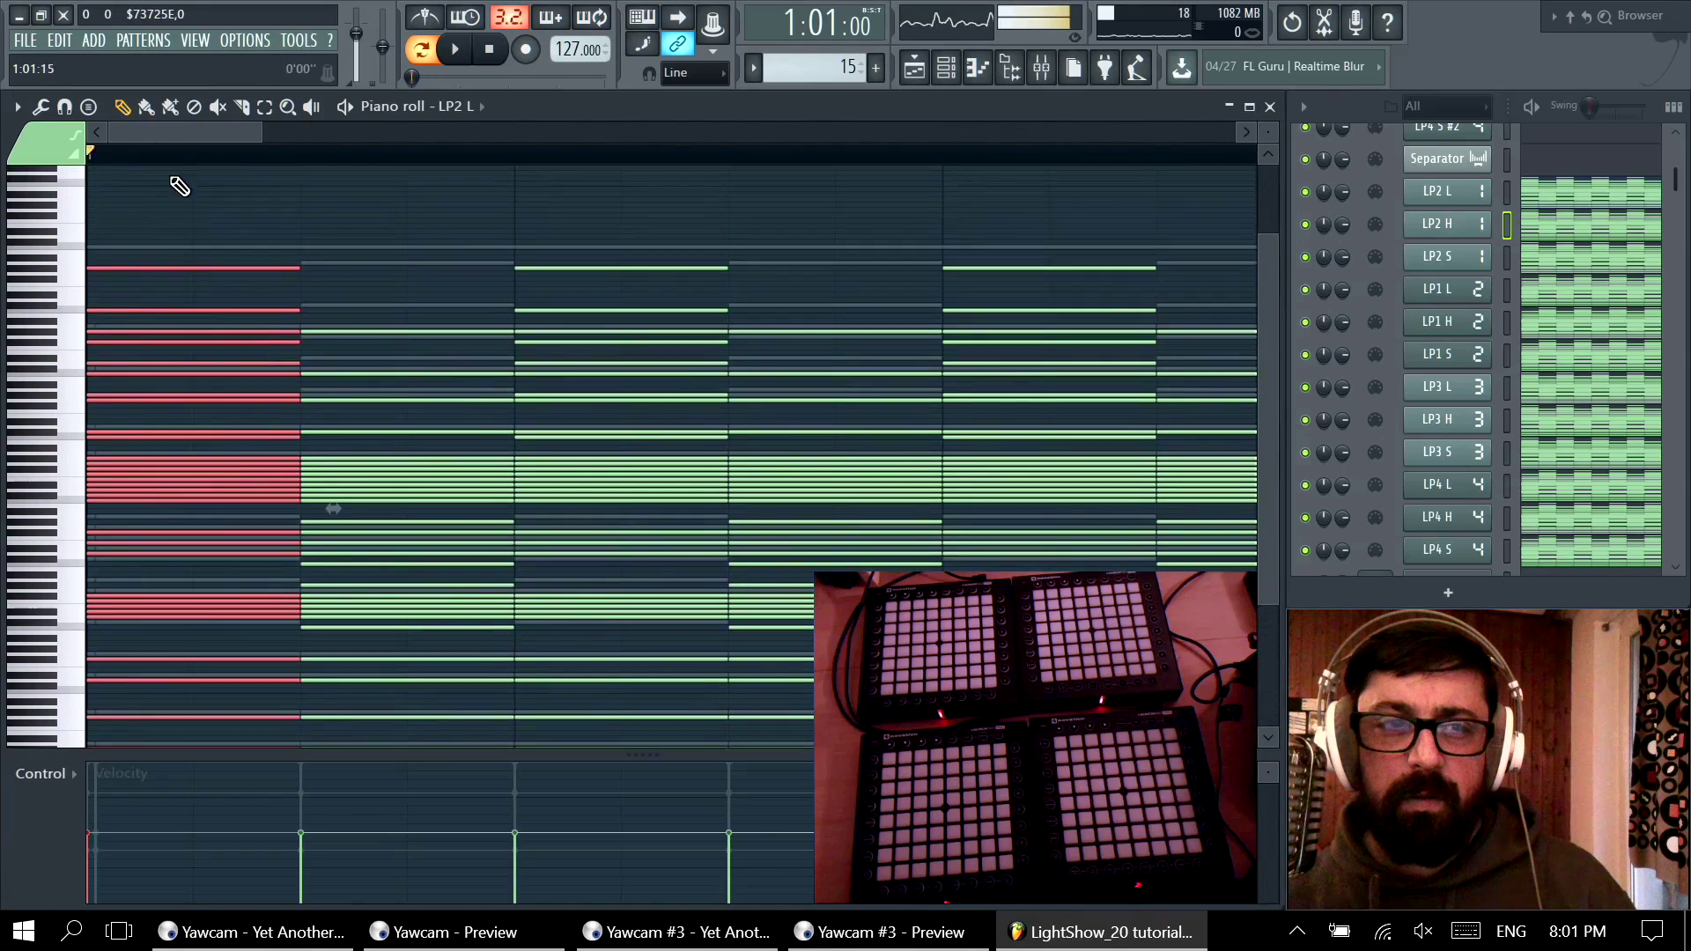
click(167, 276)
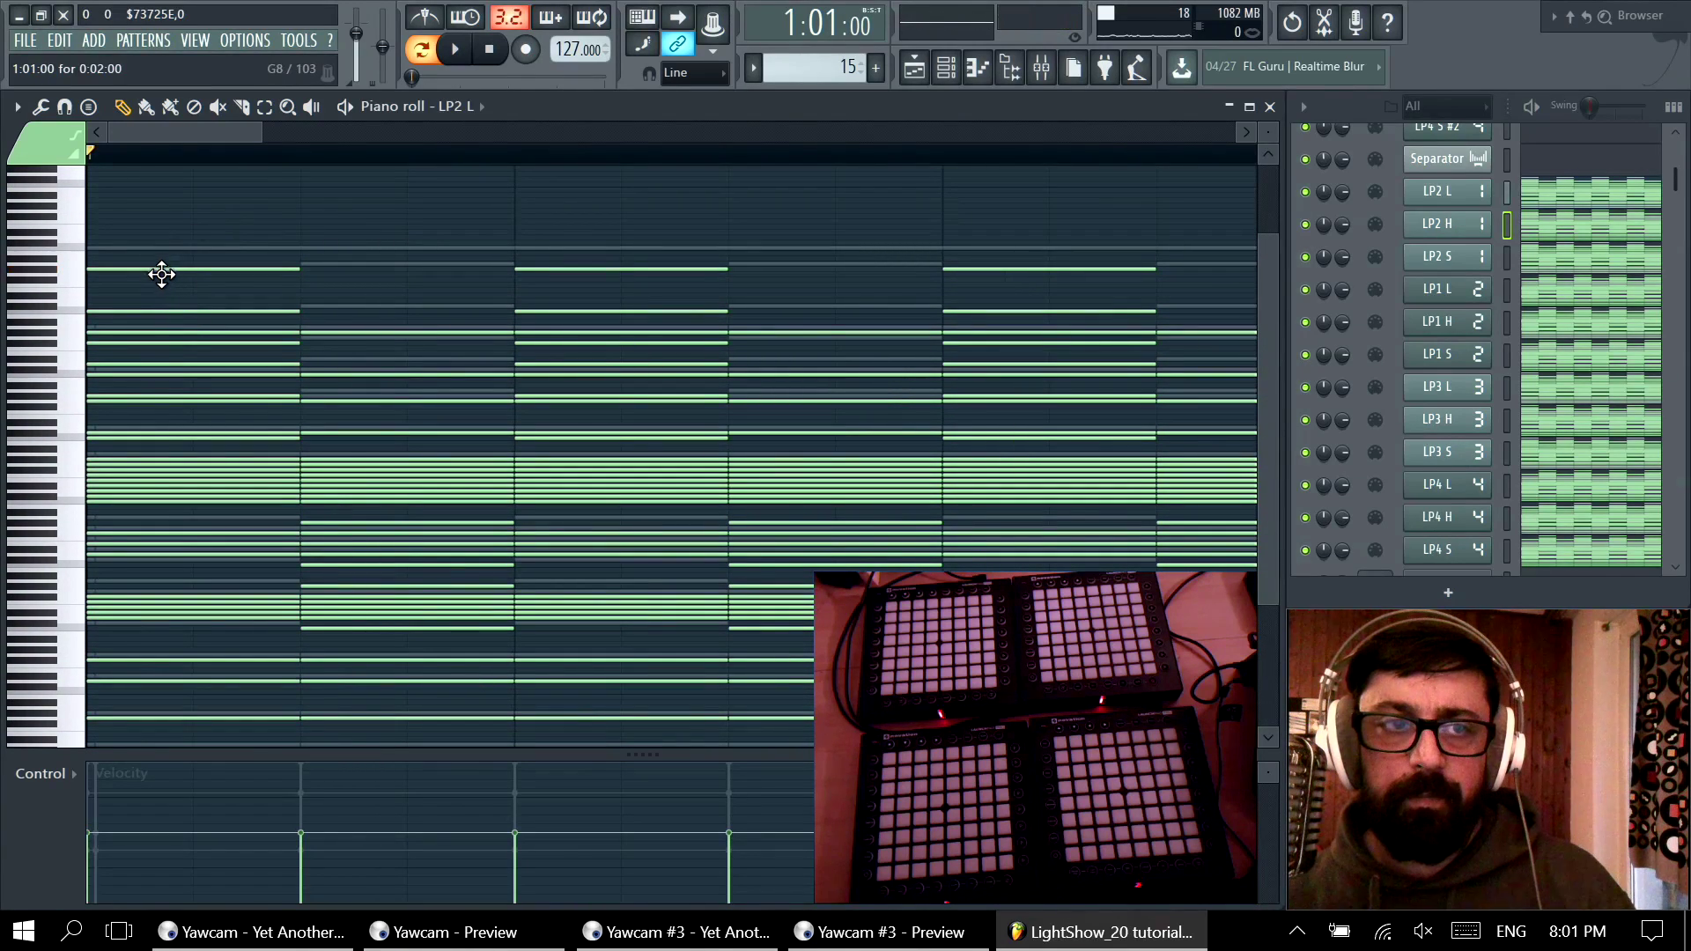
Step: Set a looped time range over the first block of LP2 L notes and preview it on the Launchpads
drag(326, 163, 238, 214)
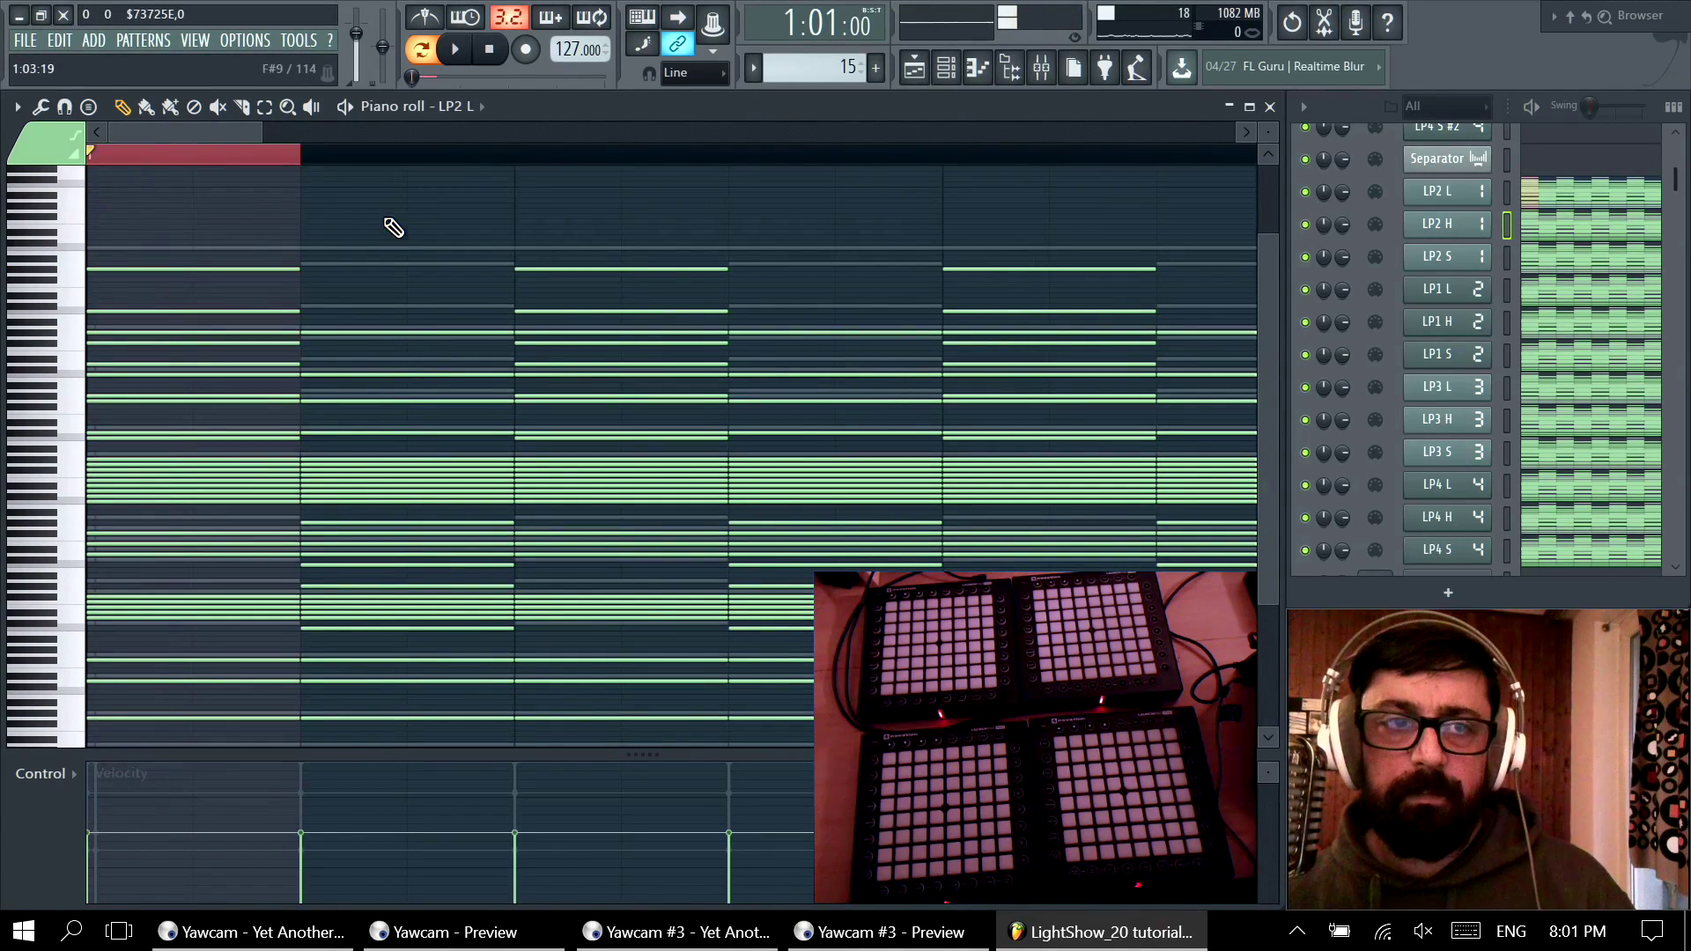
key(space)
key(space)
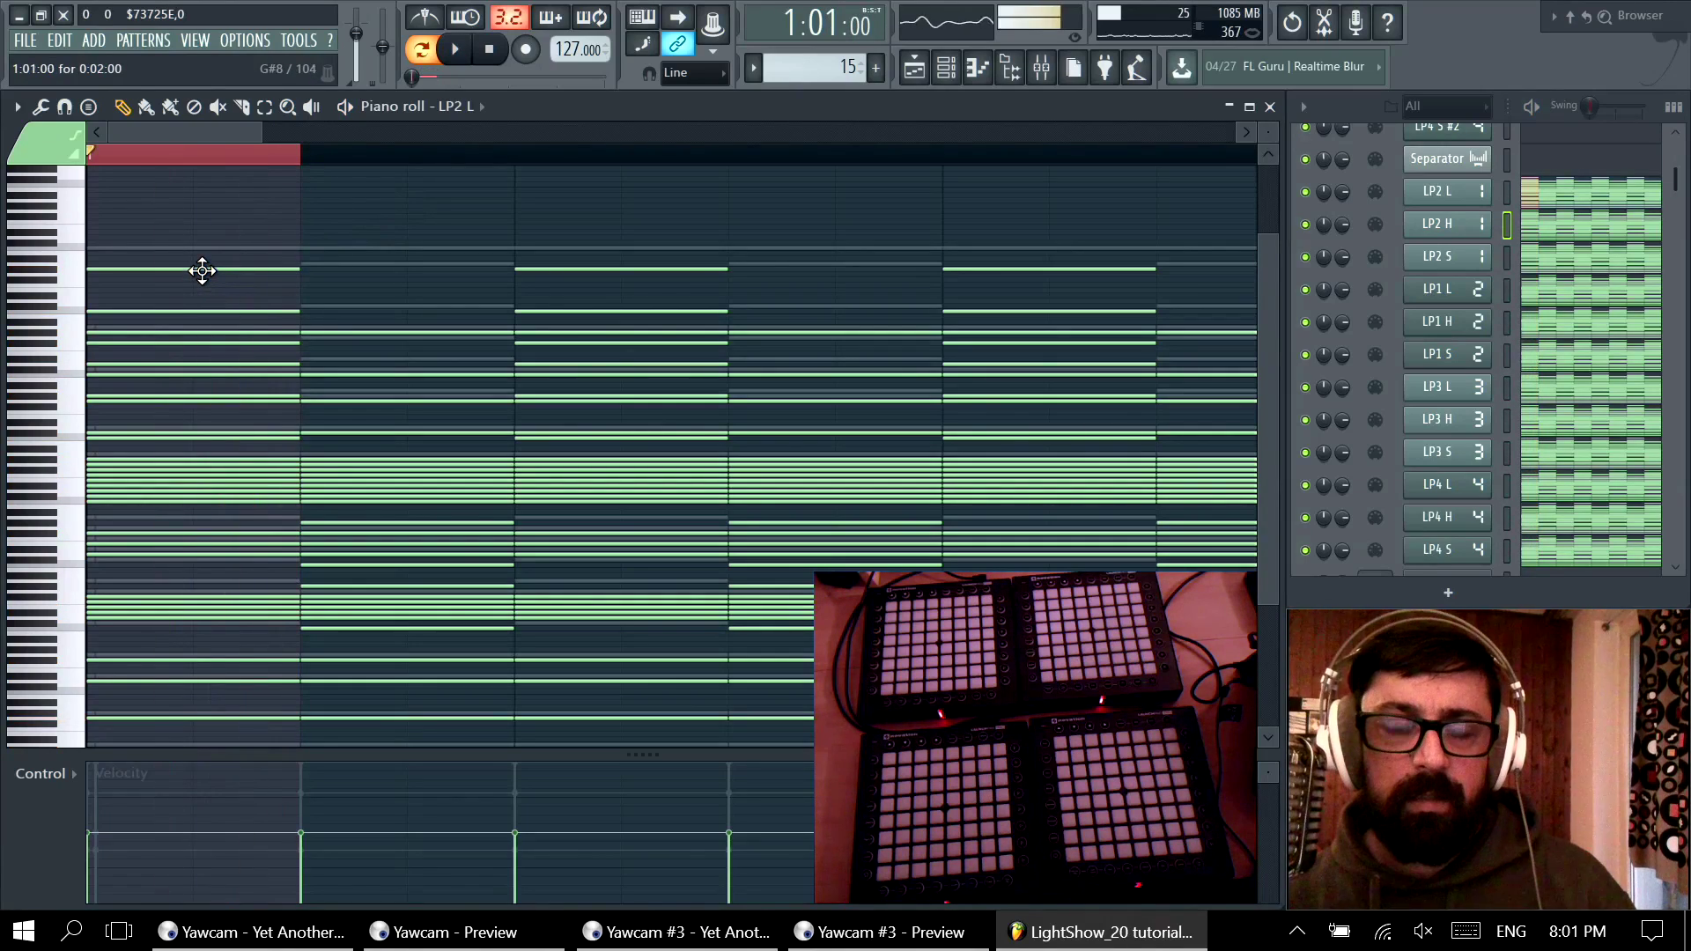
Step: Move the highest note of LP2 L's first block up one semitone, preview the change, and undo it
key(space)
mouse_move(201, 271)
mouse_down()
mouse_move(188, 452)
mouse_move(177, 264)
mouse_up()
key(space)
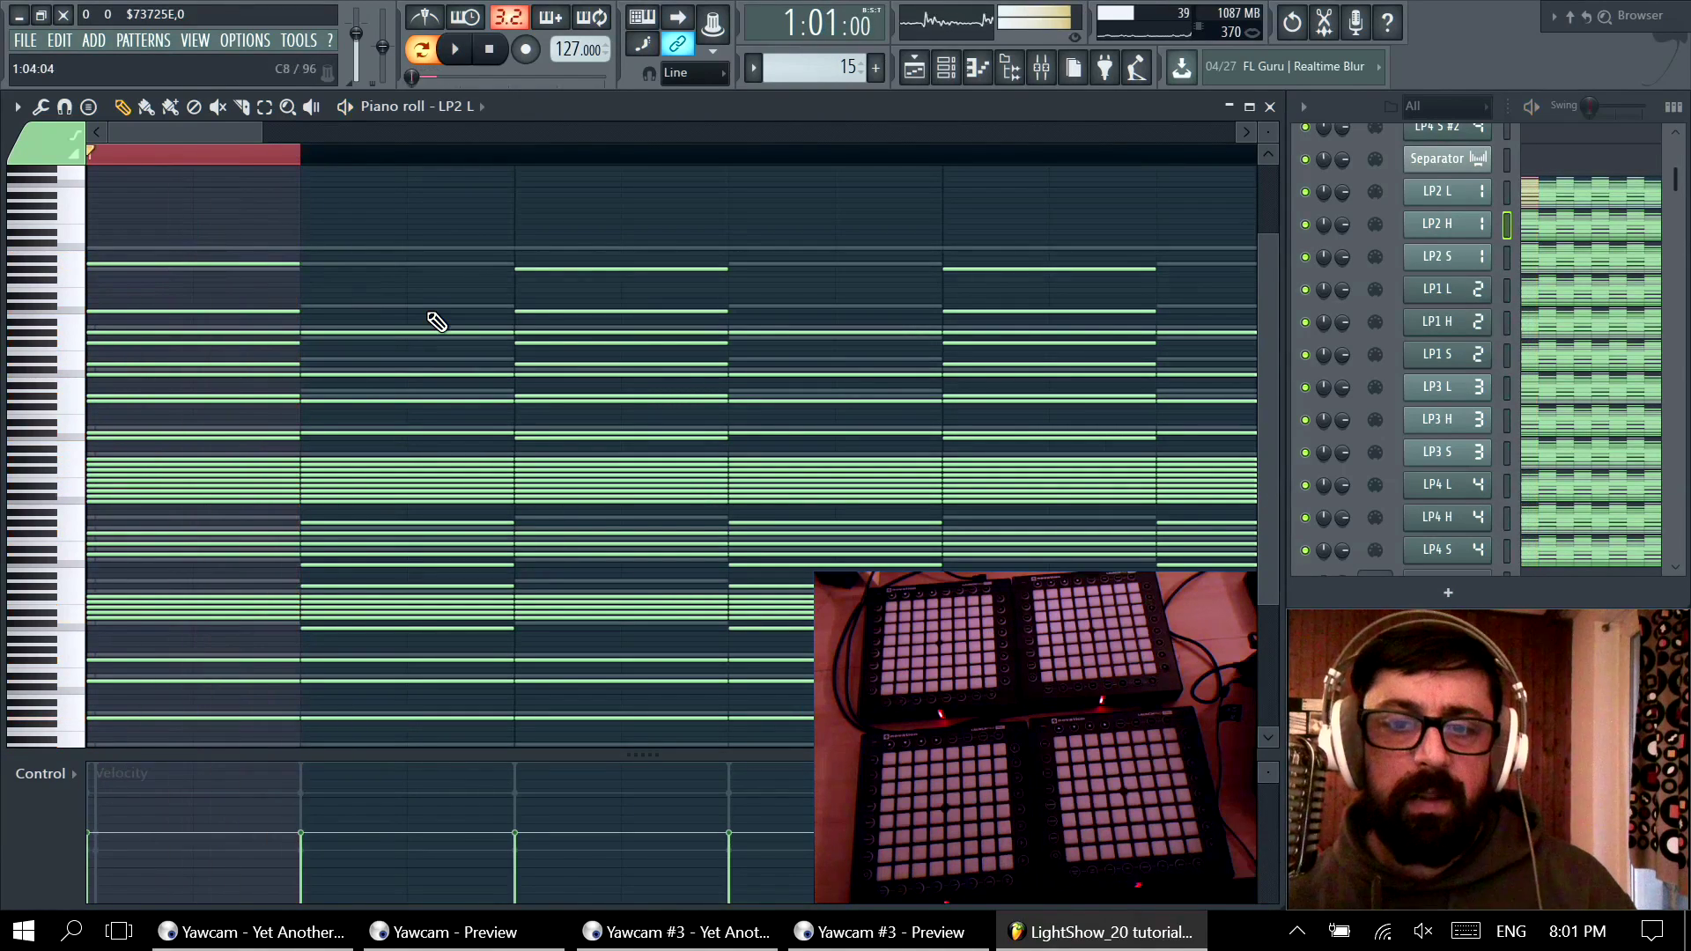
key(ctrl+z)
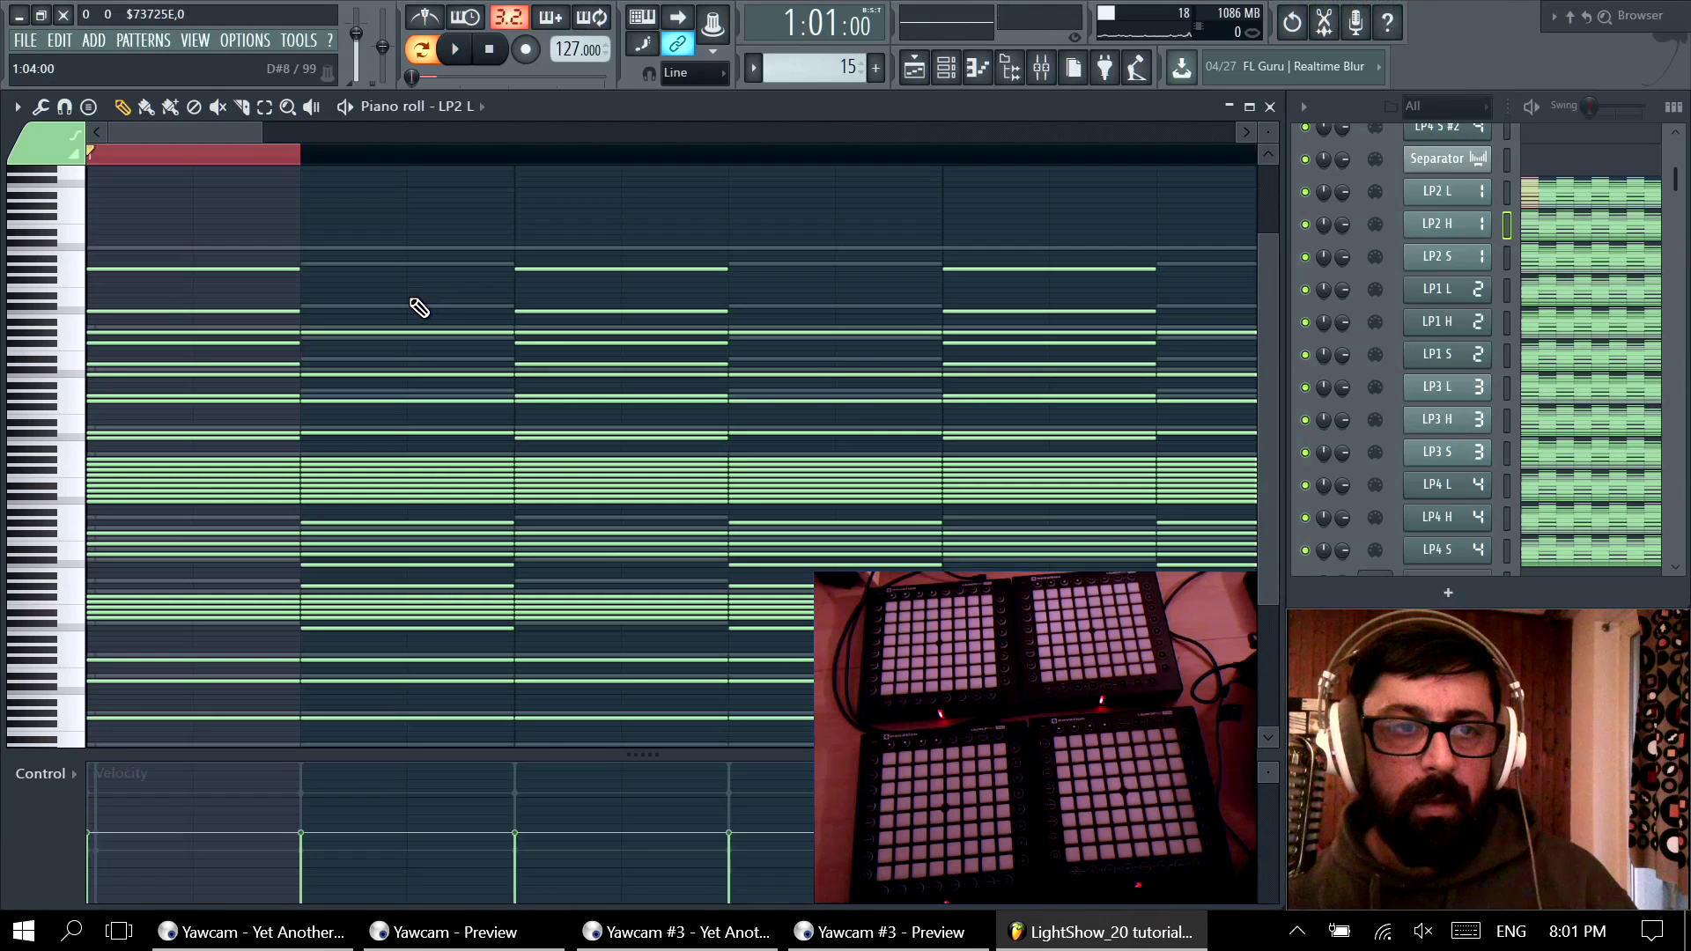
Step: Reselect the first block of LP2 L notes, and clear both the note selection and the looped time range
key(ctrl+a)
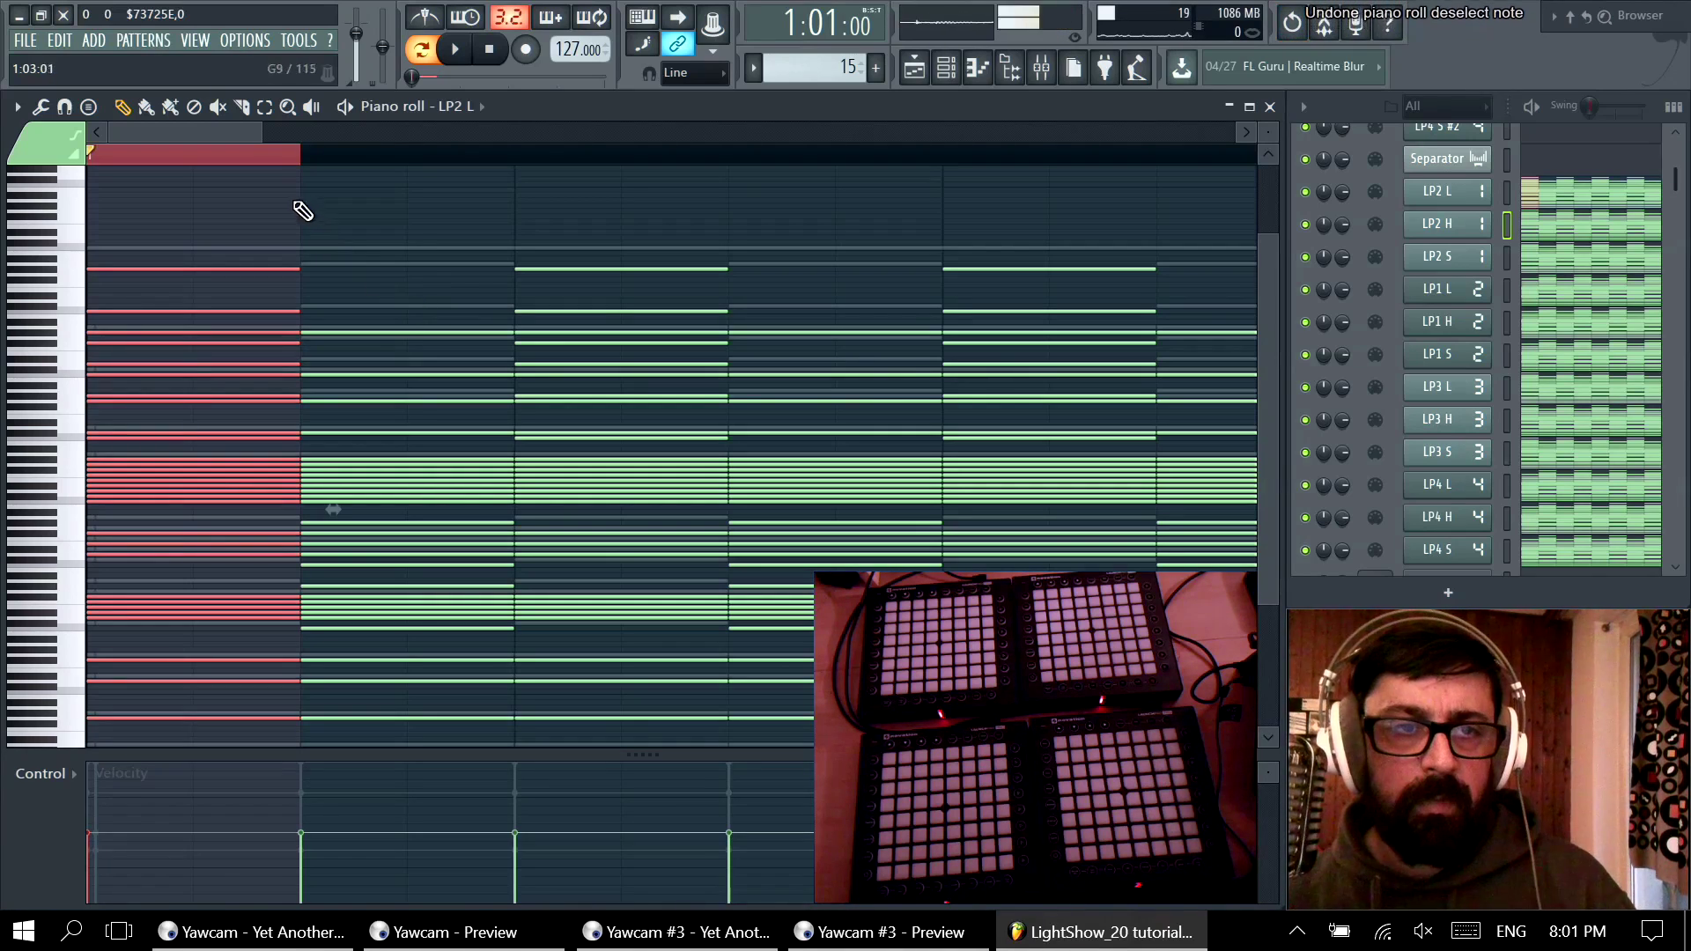
click(159, 195)
mouse_move(159, 195)
mouse_down()
mouse_move(382, 215)
mouse_move(434, 264)
mouse_move(996, 276)
mouse_move(1214, 312)
mouse_up()
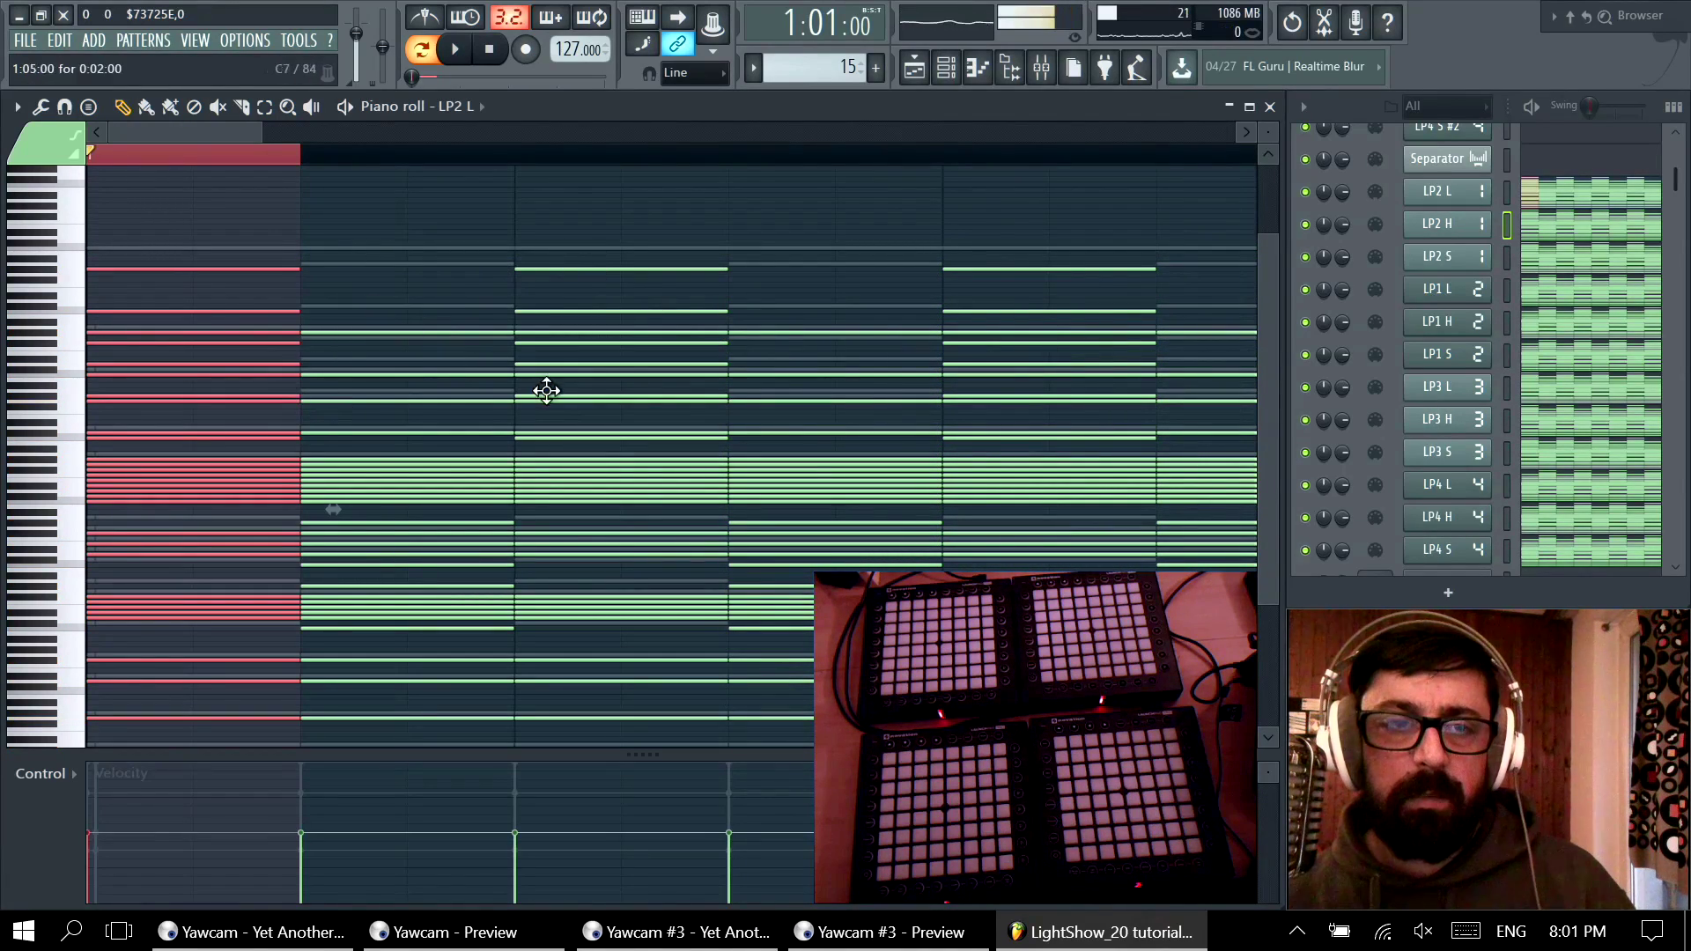
click(247, 174)
scroll(388, 299, down, 2)
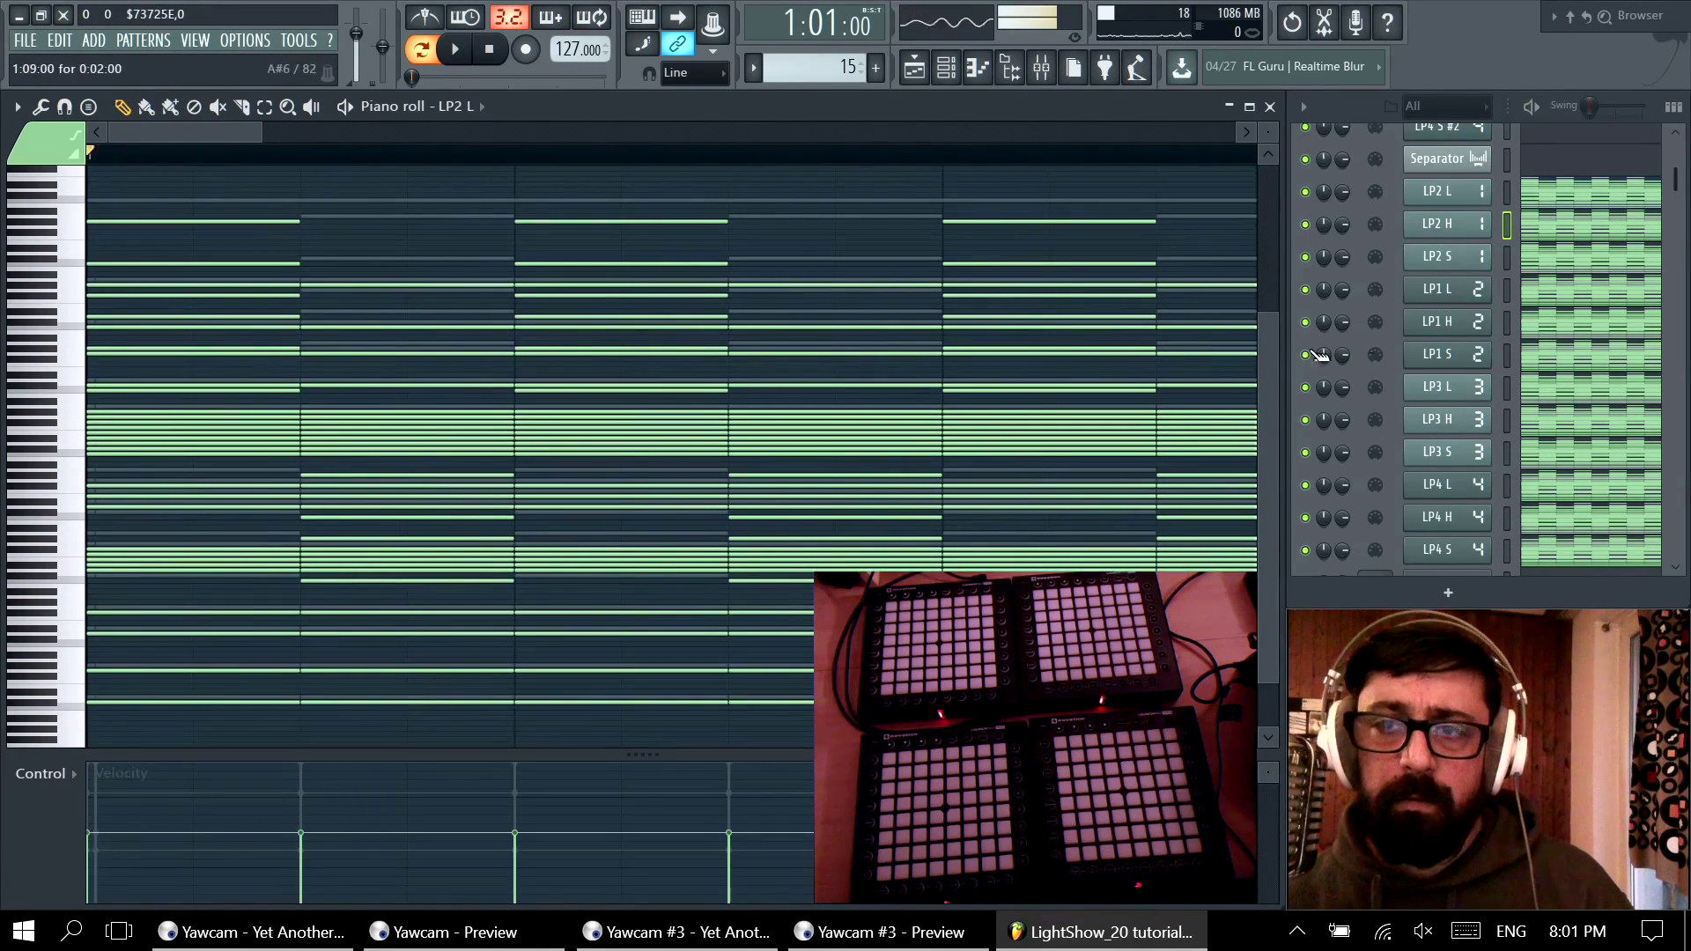
Step: Compare the note velocities of LP2 H, LP2 L and LP2 S in pattern 15, and return to the Playlist
click(1582, 230)
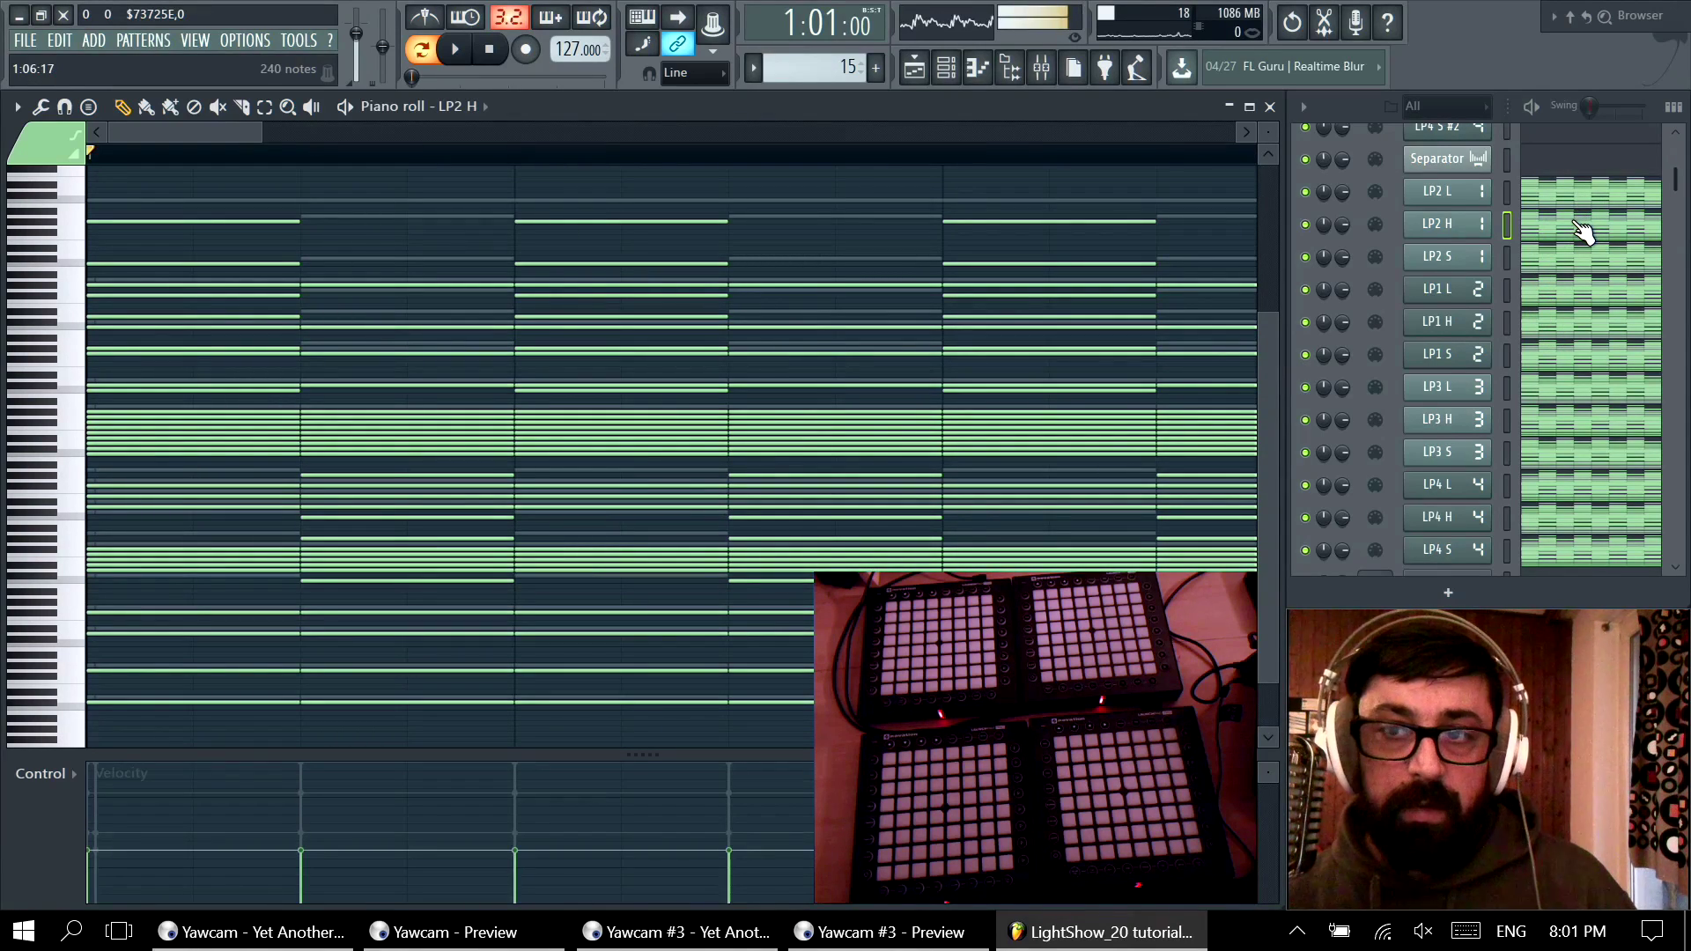
click(1567, 199)
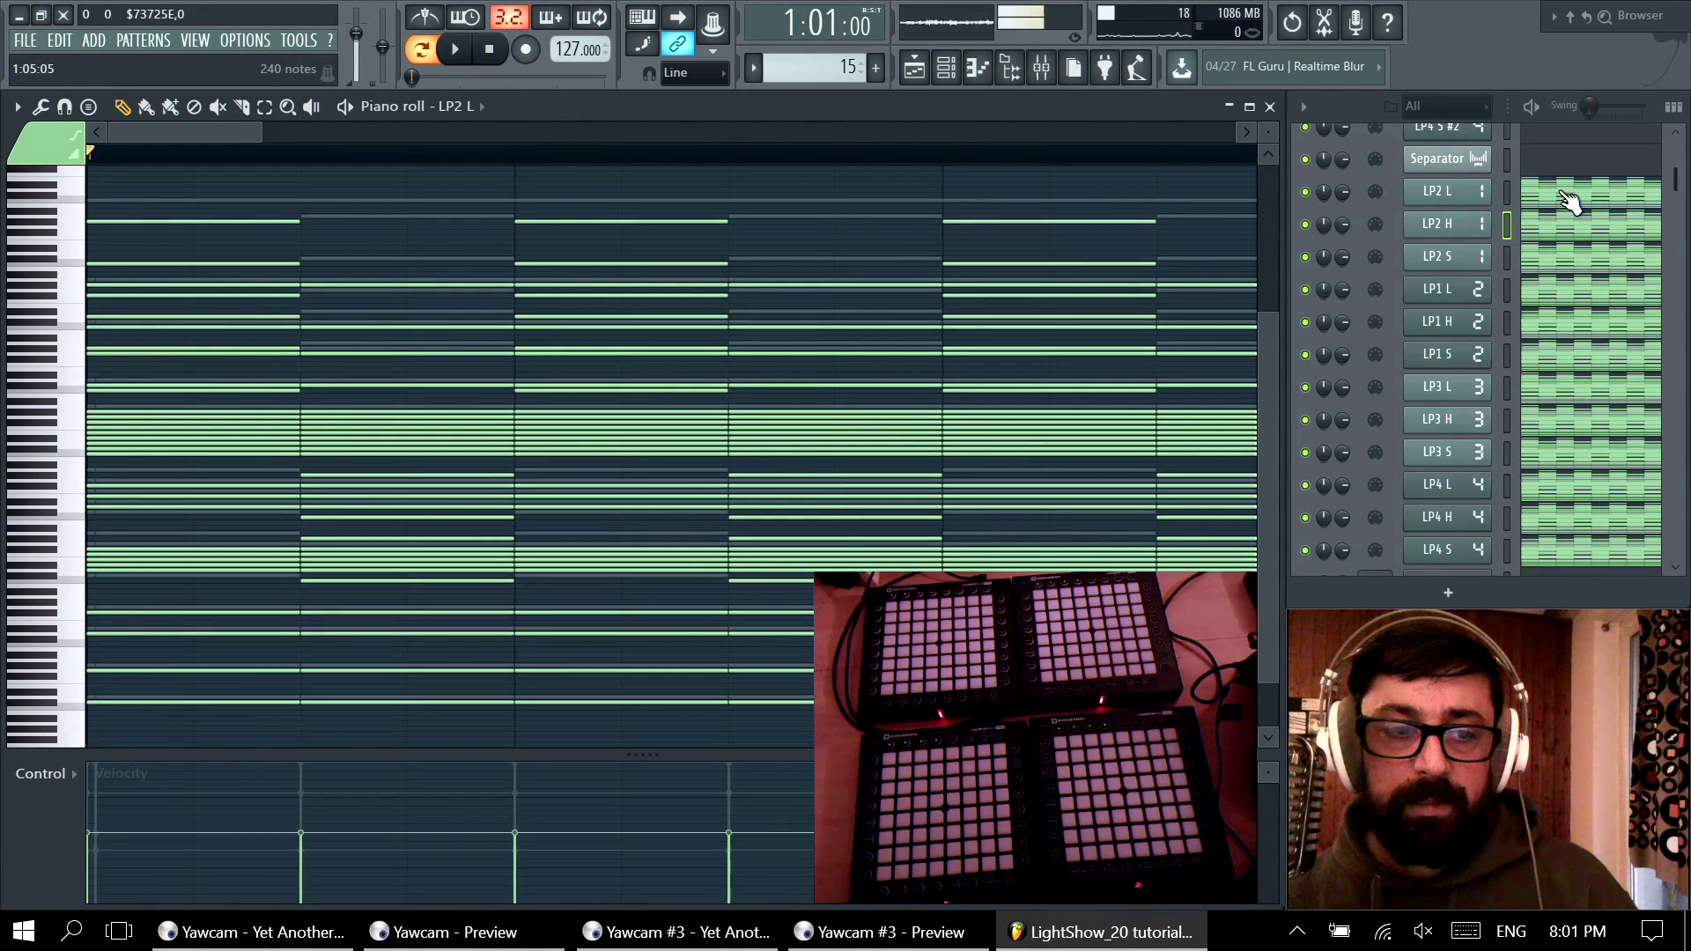
click(1578, 265)
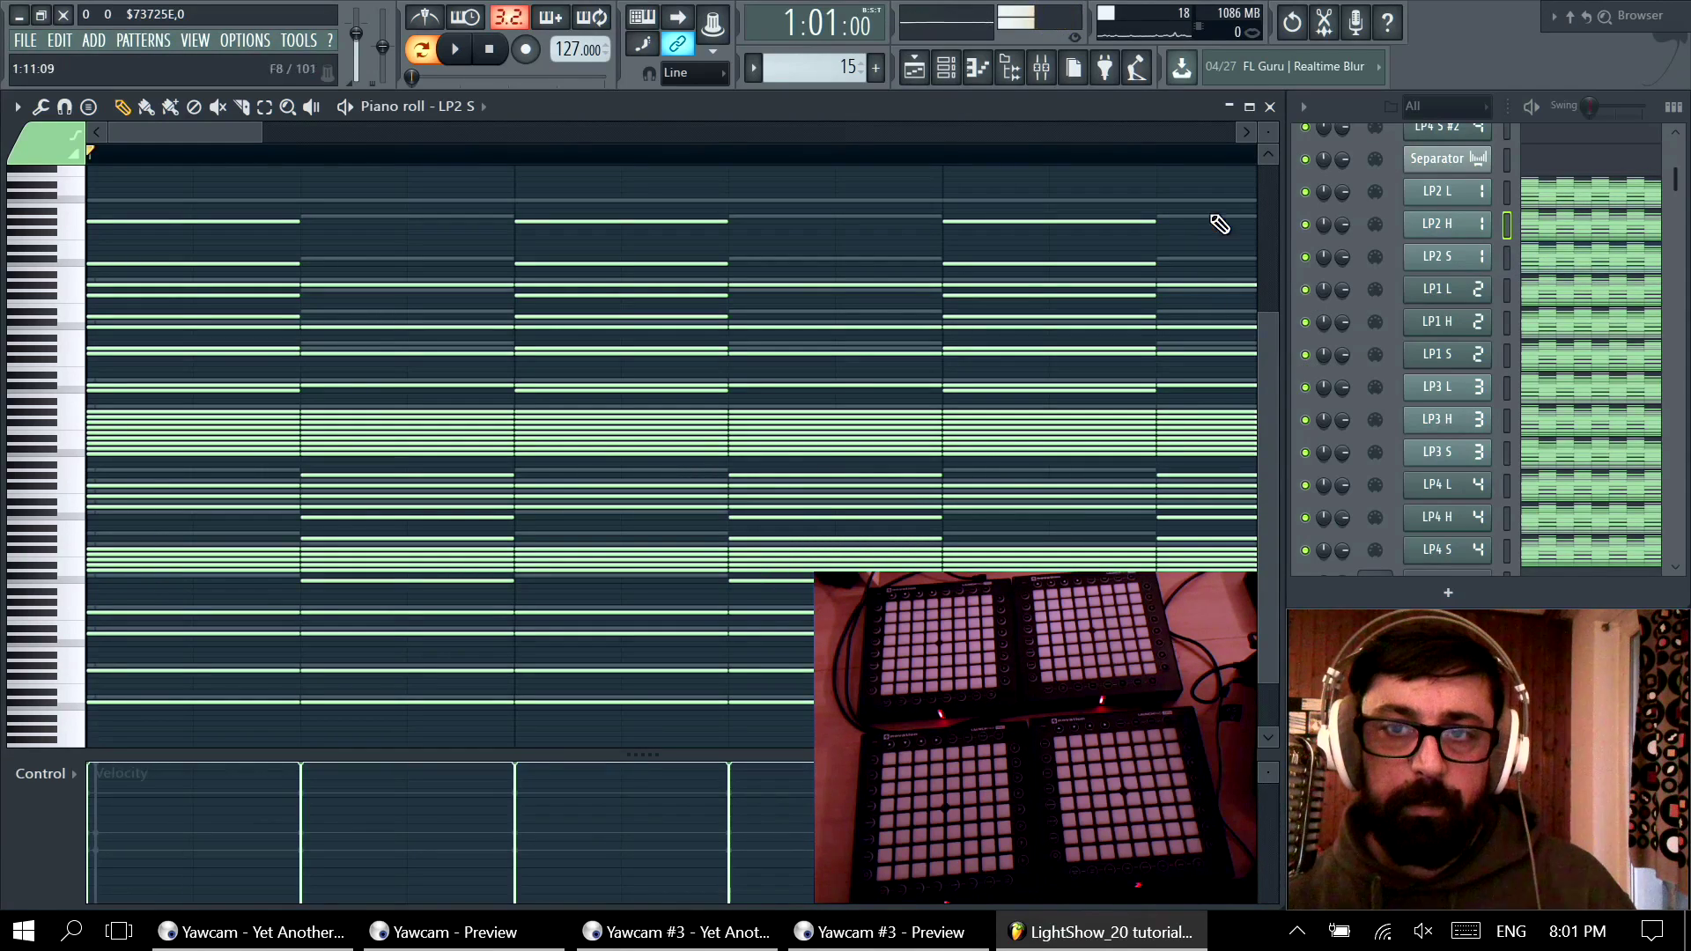
click(1271, 108)
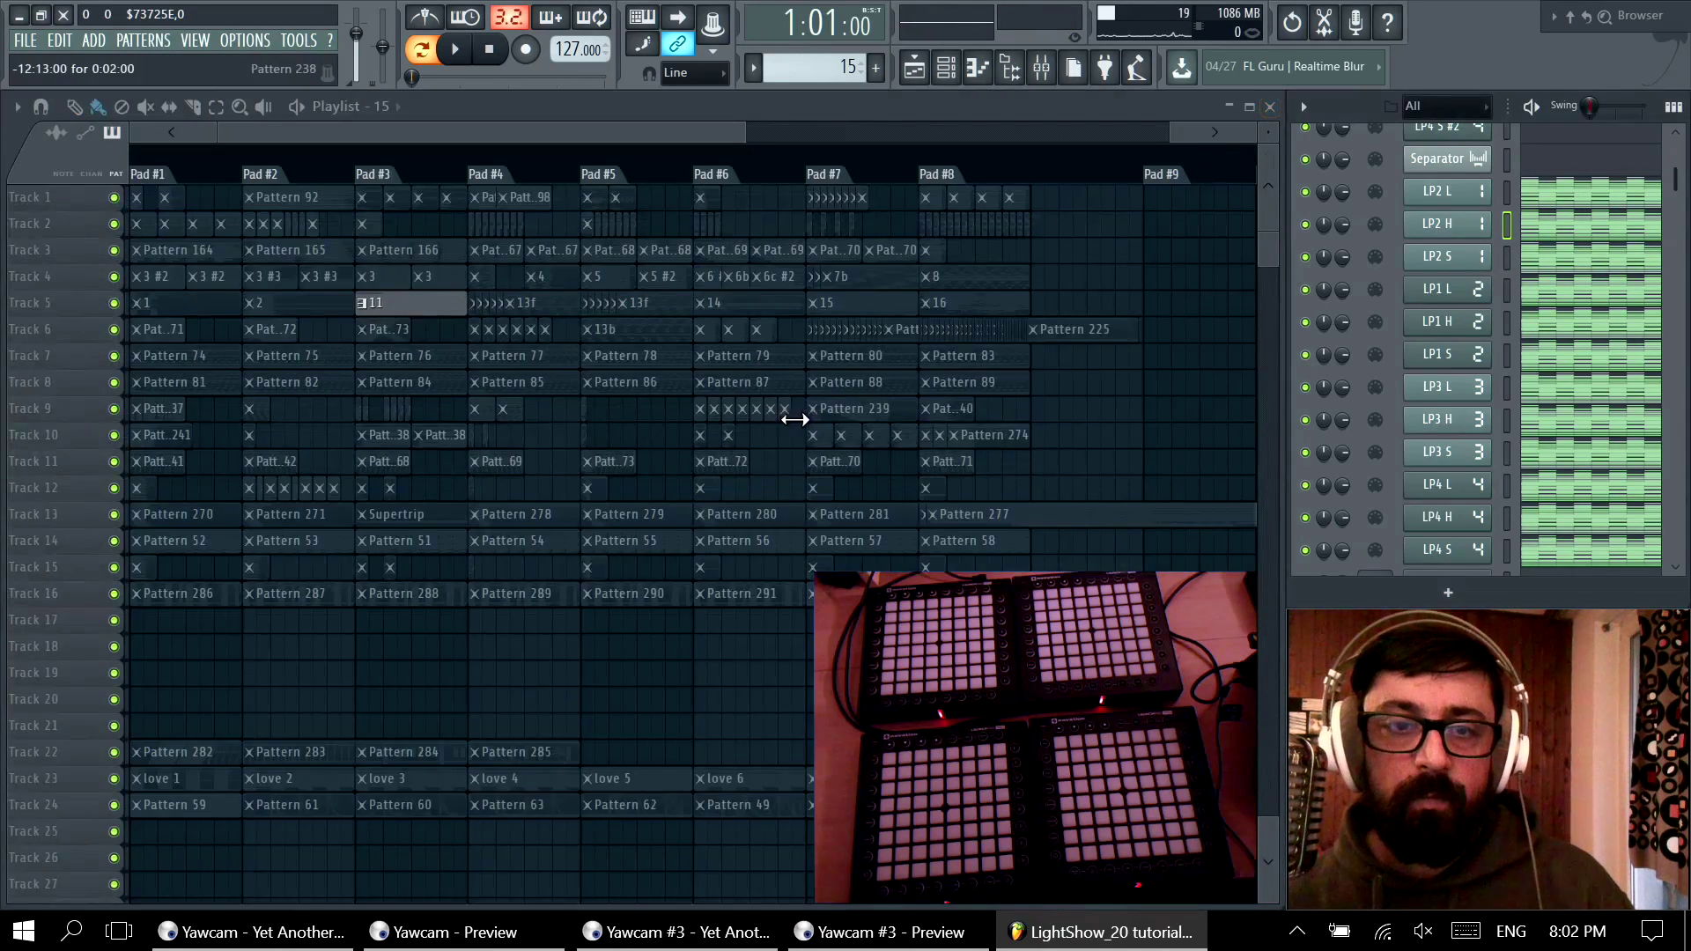
Step: Open Pattern 165 from Track 3 at Pad #2 and preview it briefly on the Launchpads
double_click(293, 255)
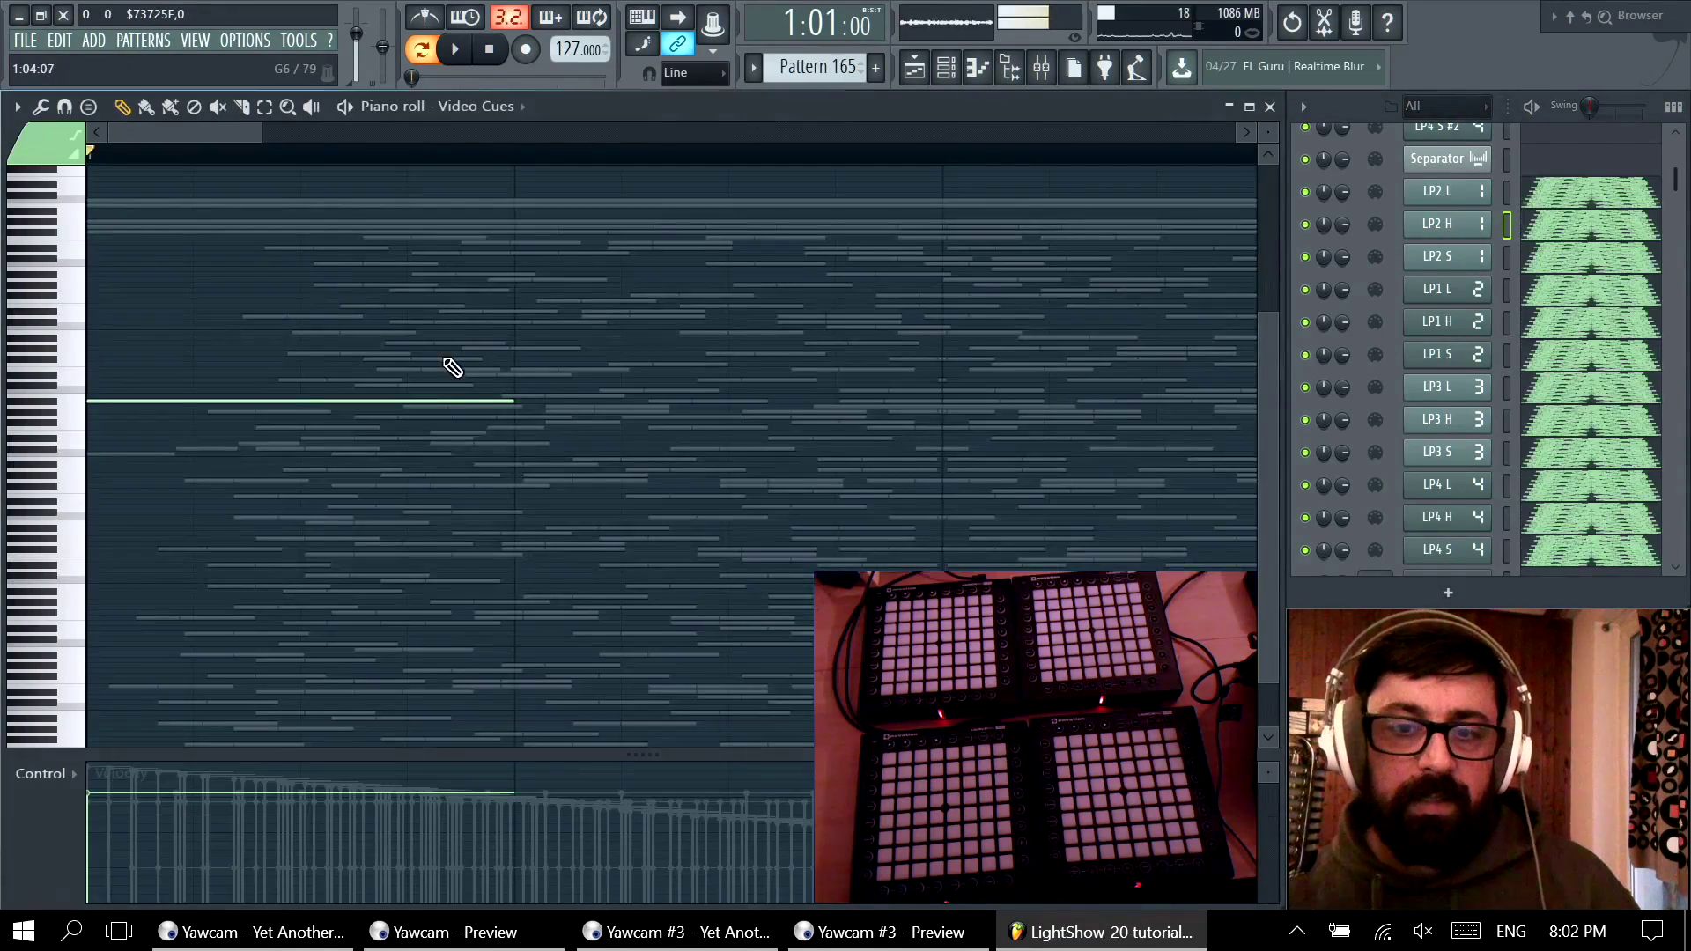
scroll(610, 480, down, 1)
scroll(609, 480, up, 1)
key(space)
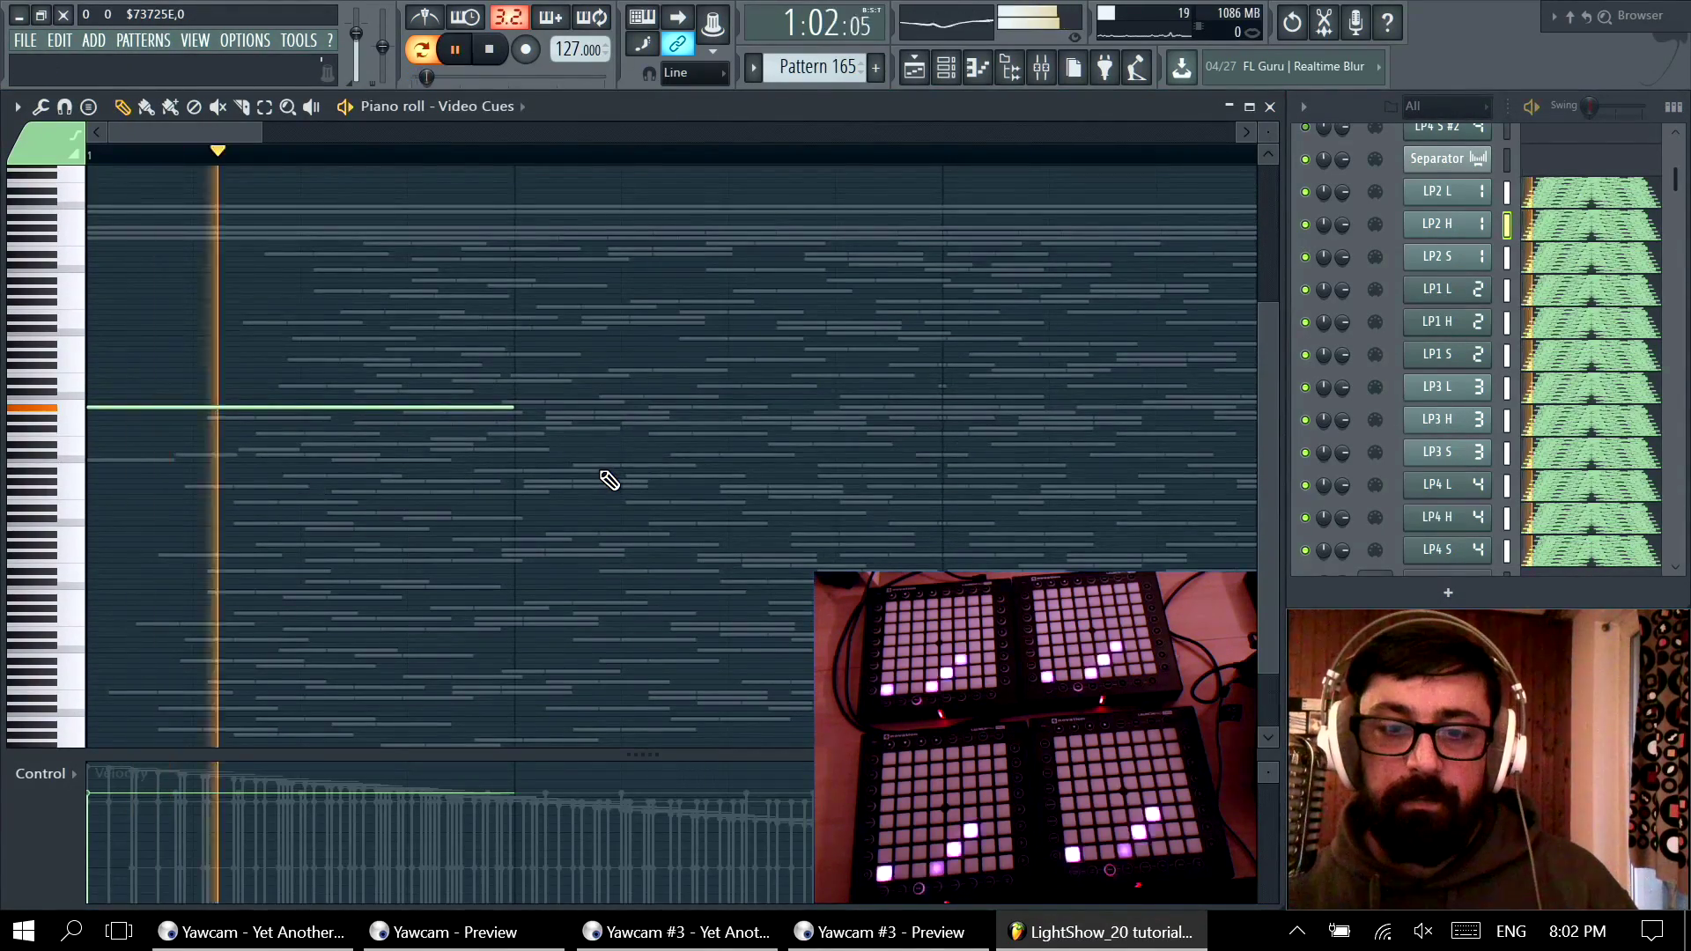
key(space)
scroll(609, 440, down, 1)
Step: In Pattern 165's LP2 L, select the first rising diagonal run of notes and delete every other note
click(1571, 193)
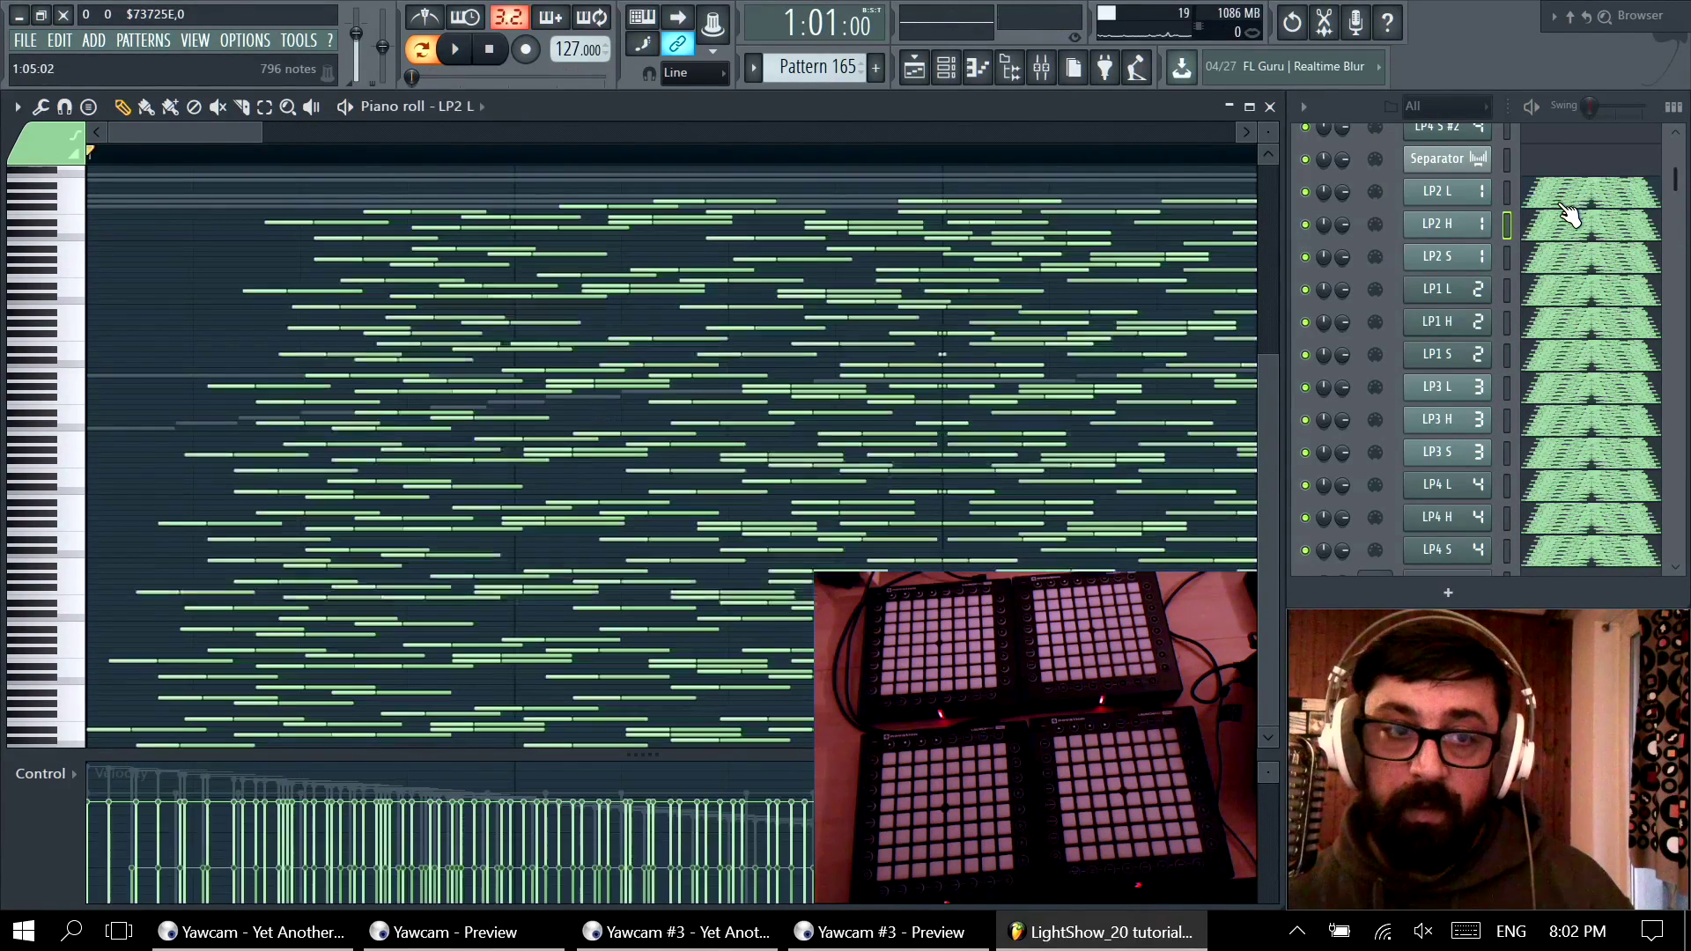
scroll(264, 352, down, 2)
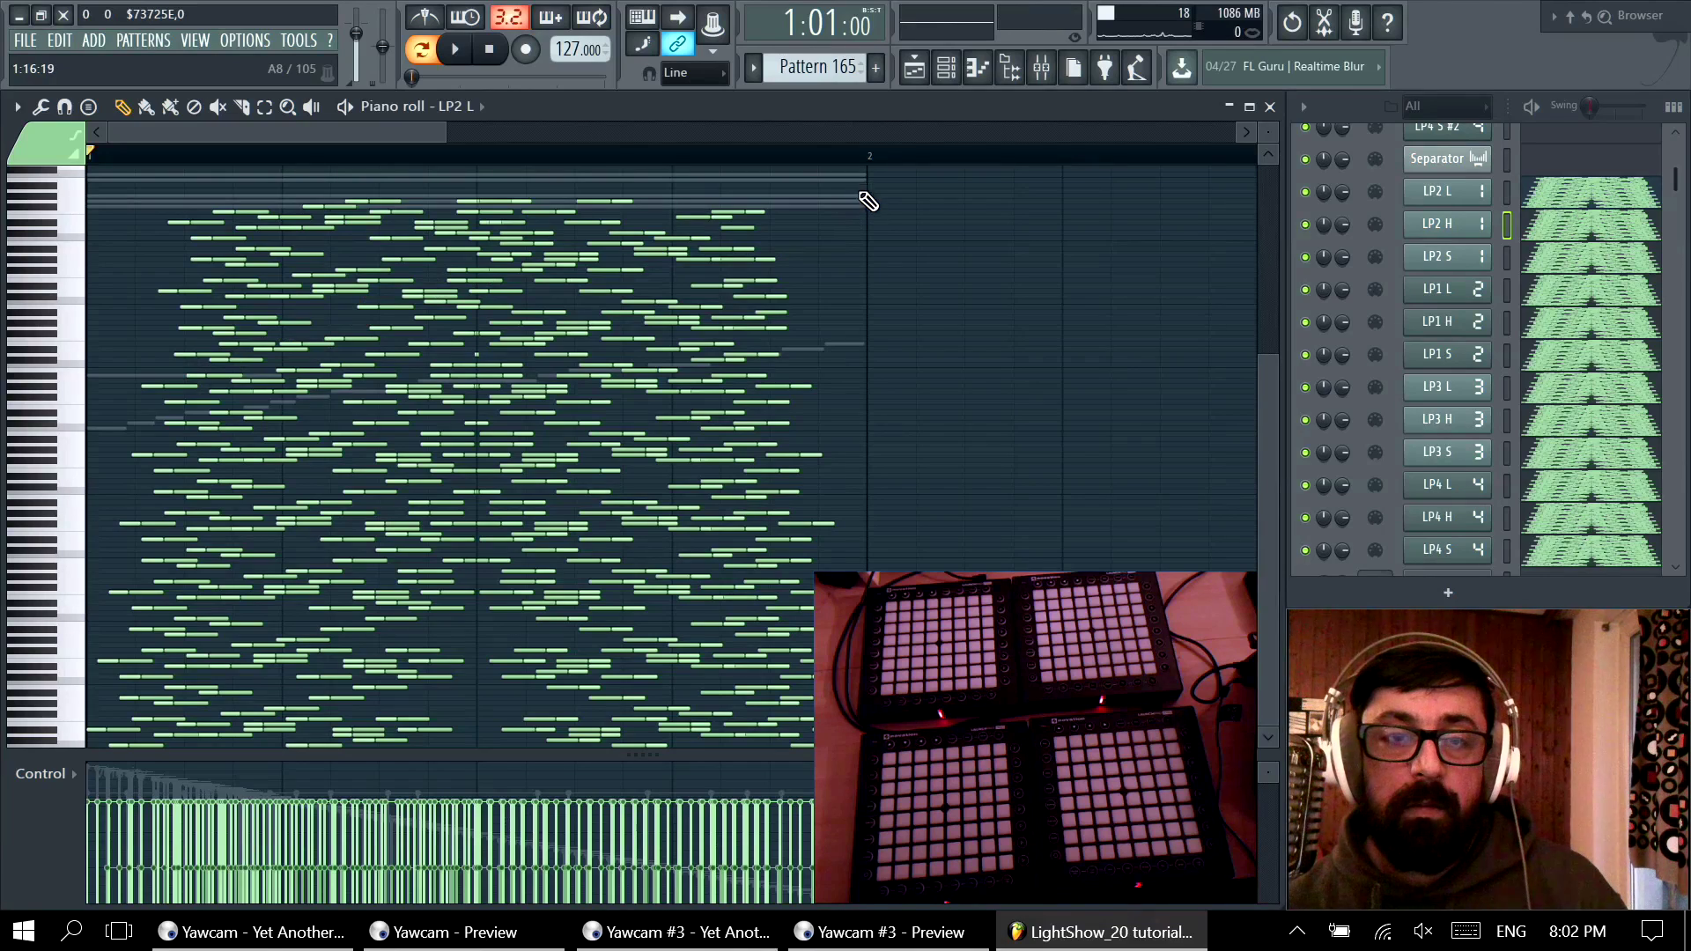
scroll(330, 676, up, 2)
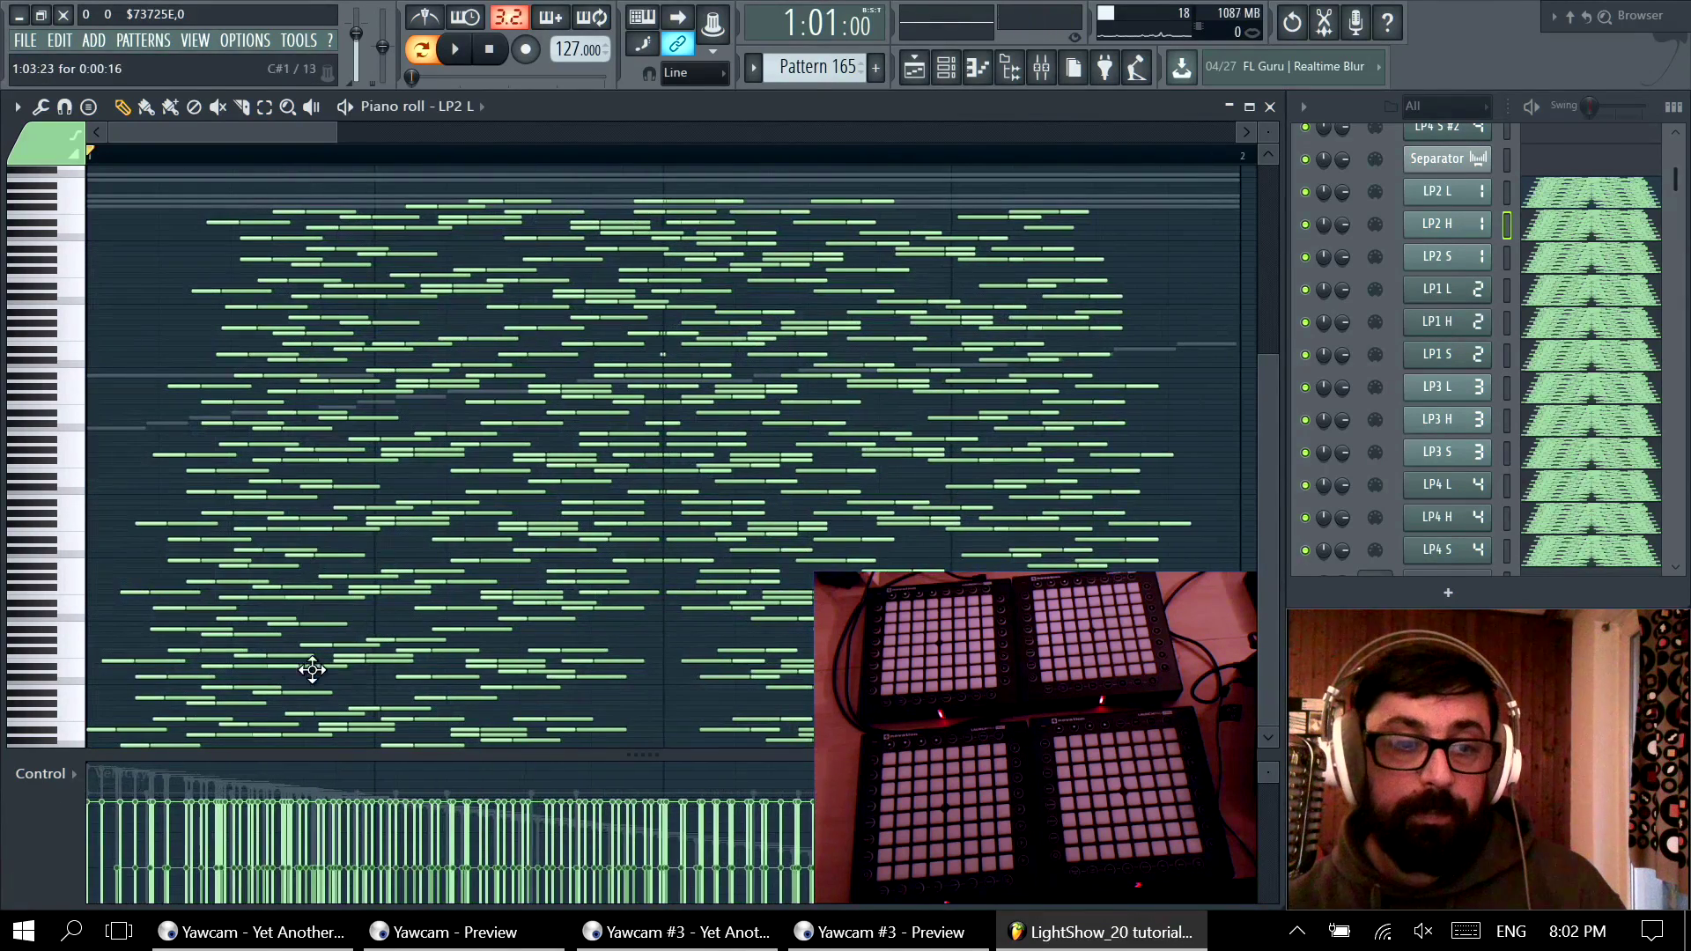
click(134, 729)
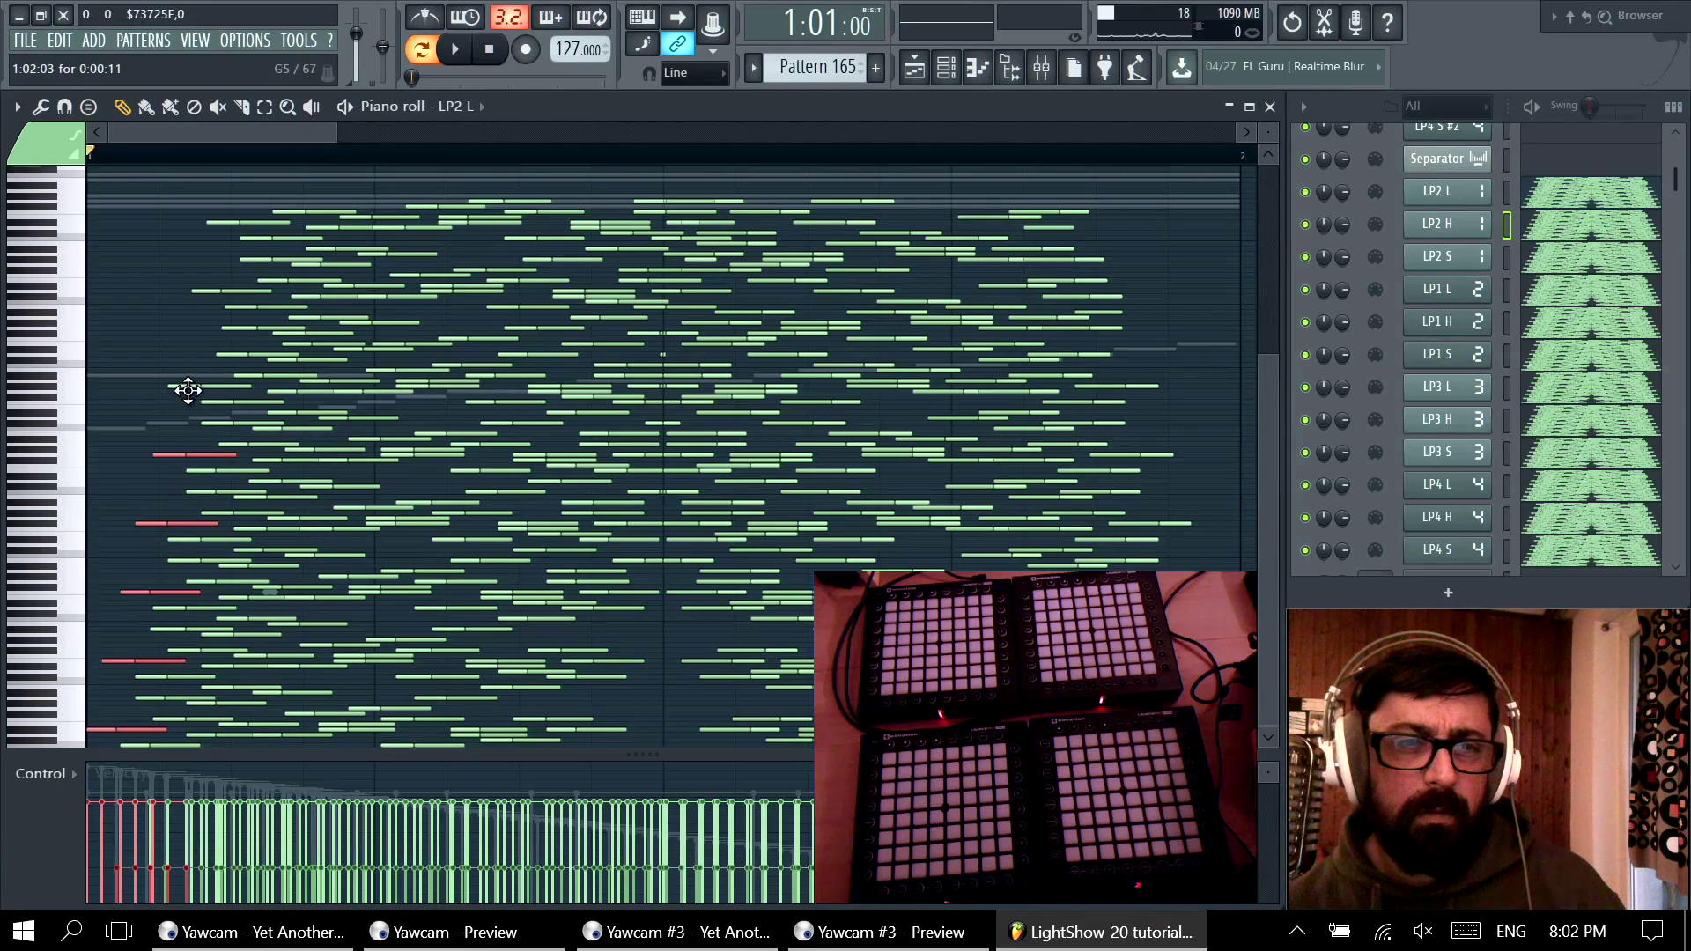
click(221, 223)
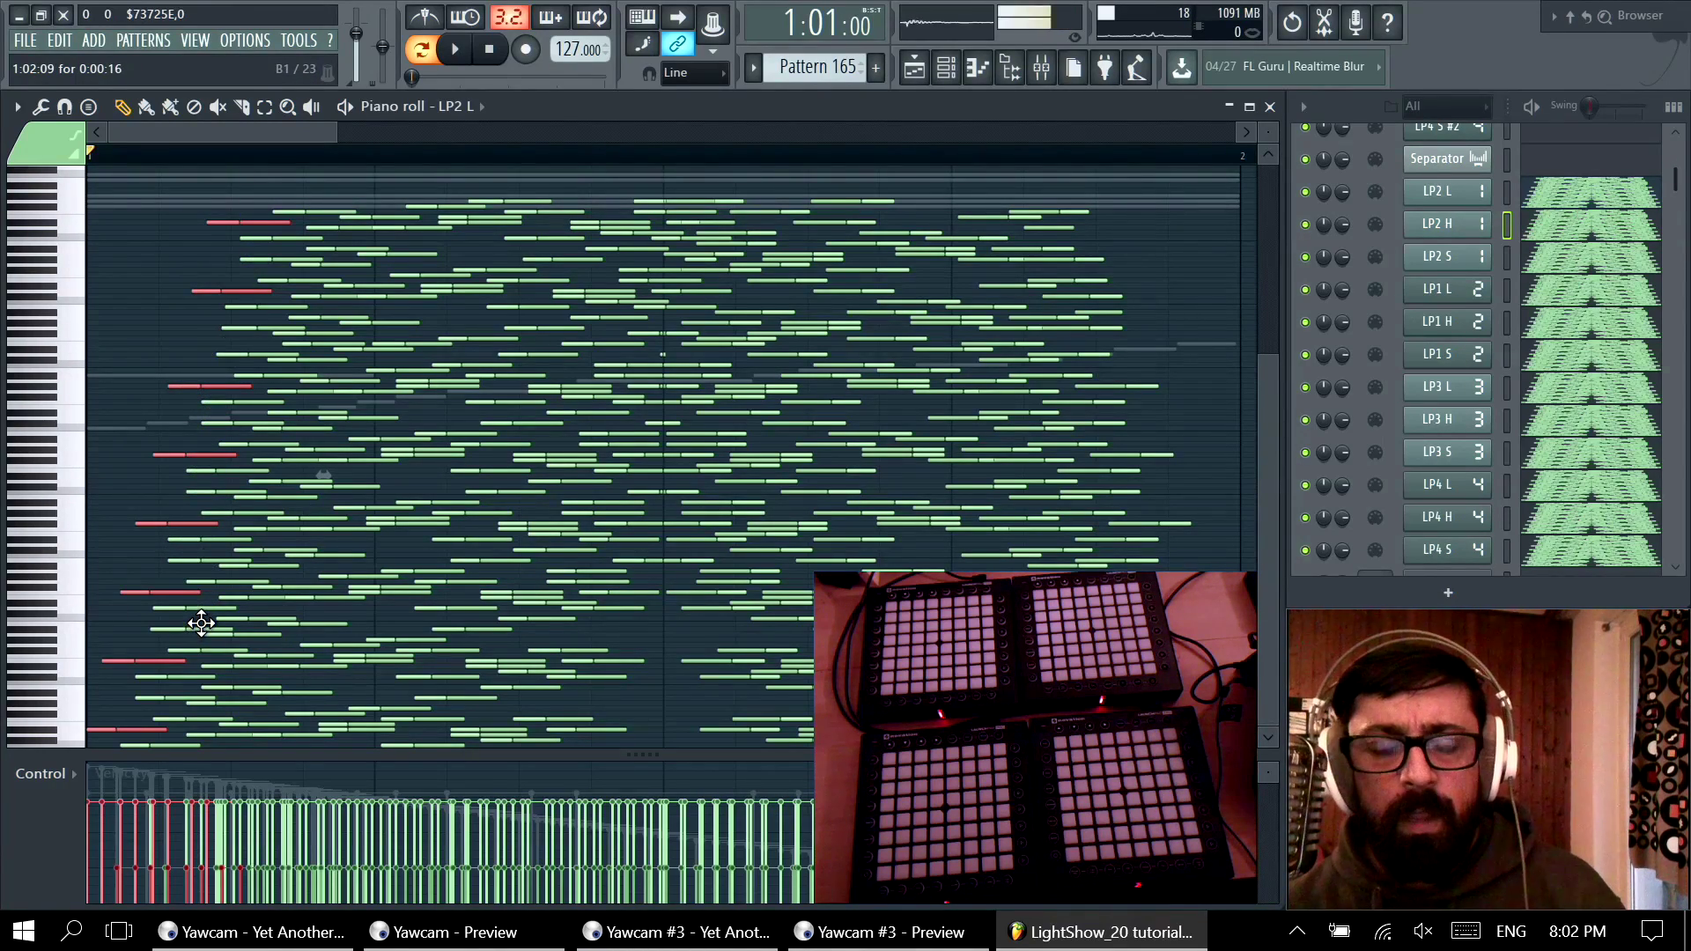
scroll(326, 622, up, 2)
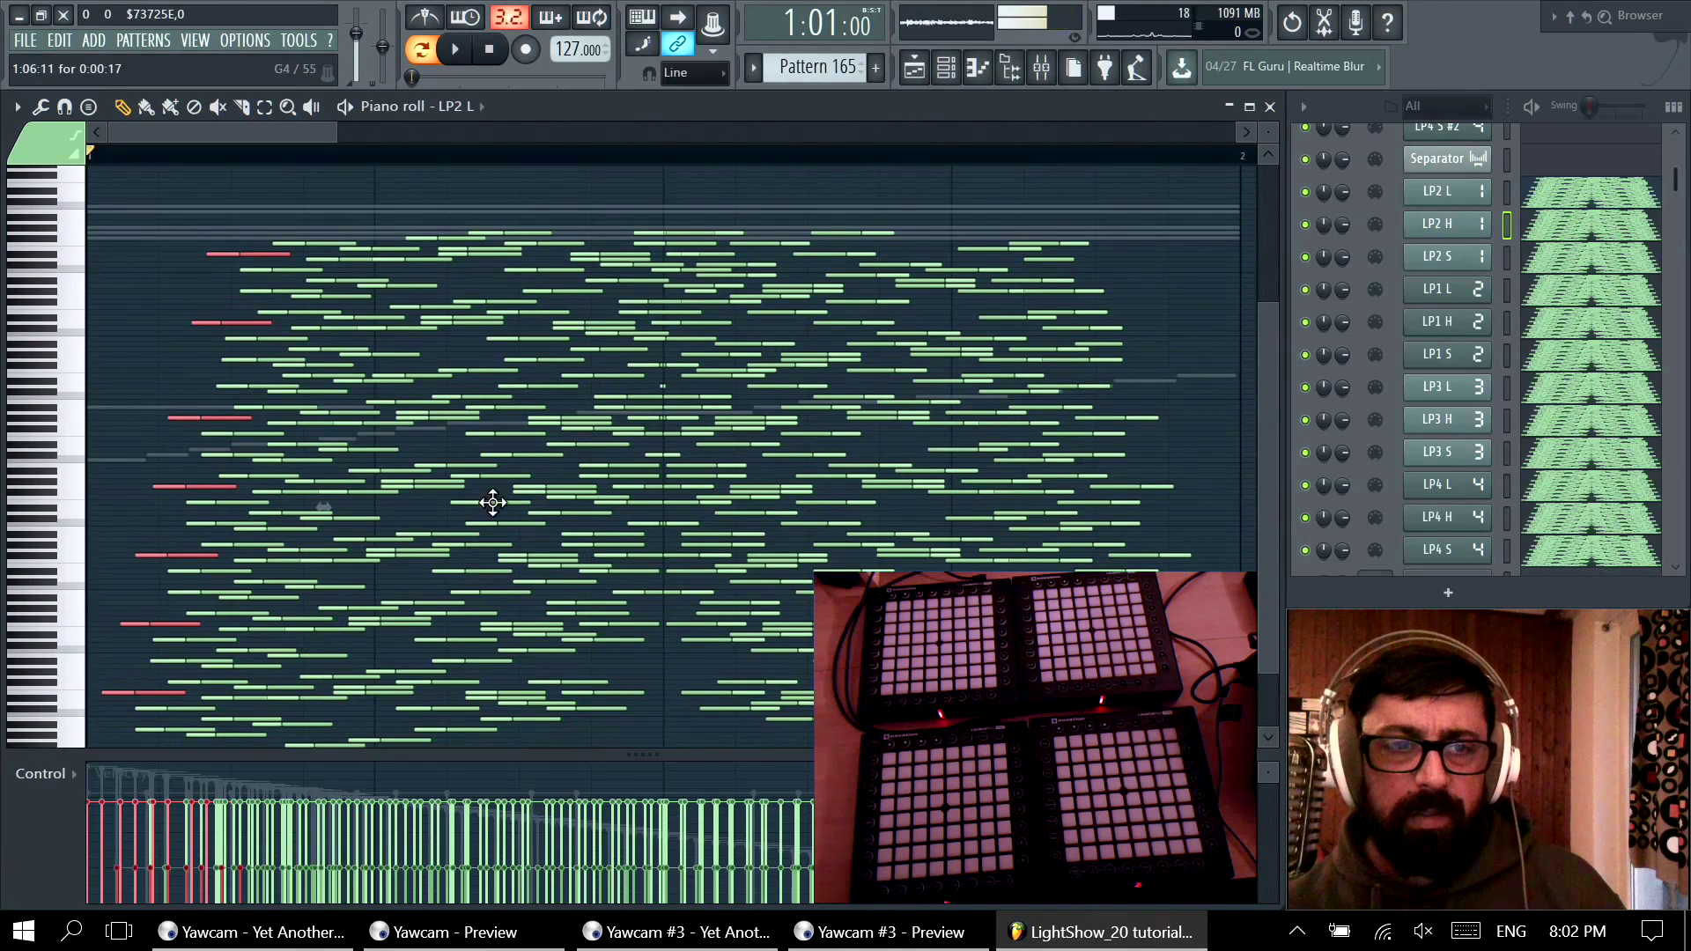
scroll(488, 498, down, 2)
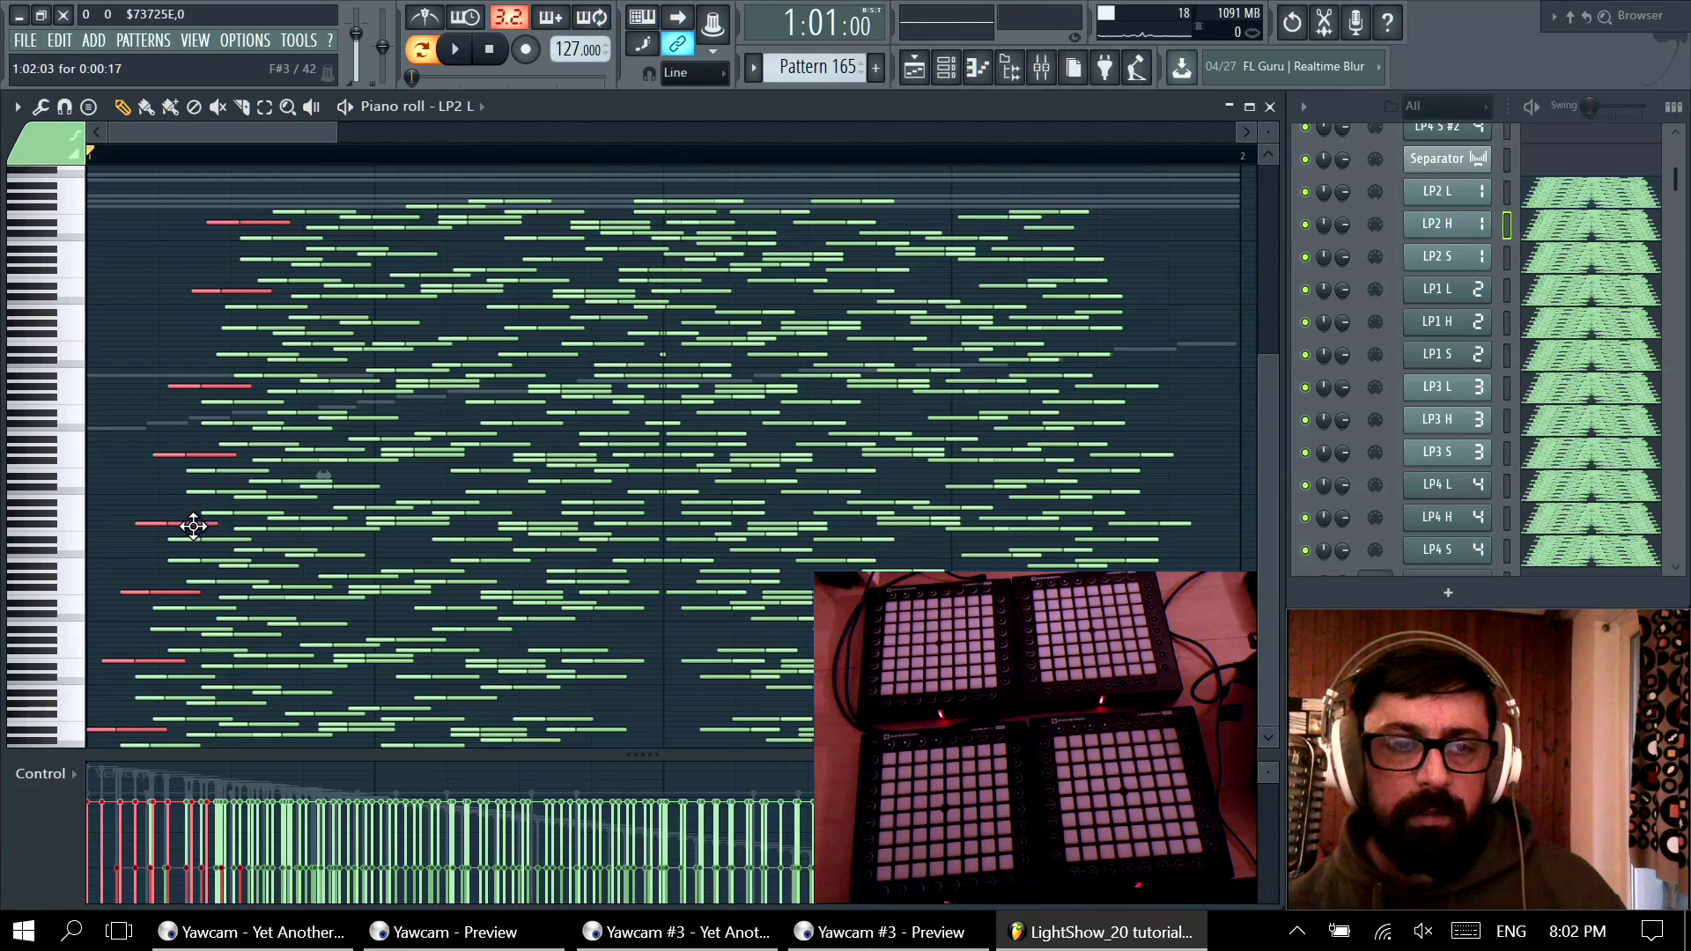
key(ctrl+i)
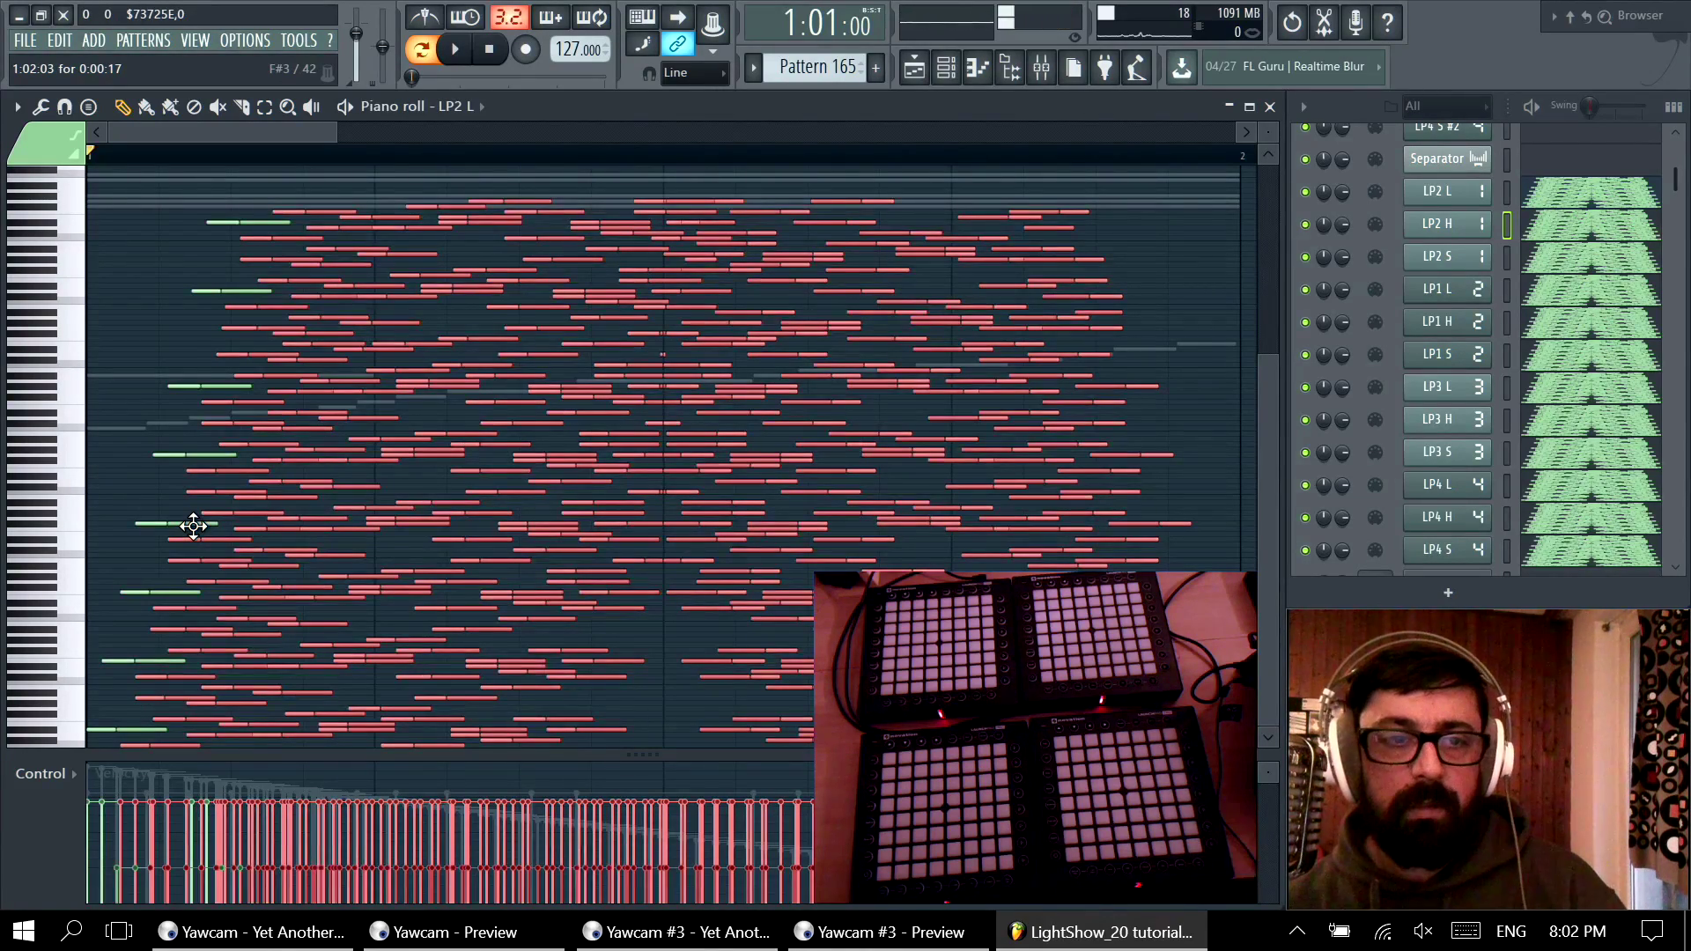
key(Delete)
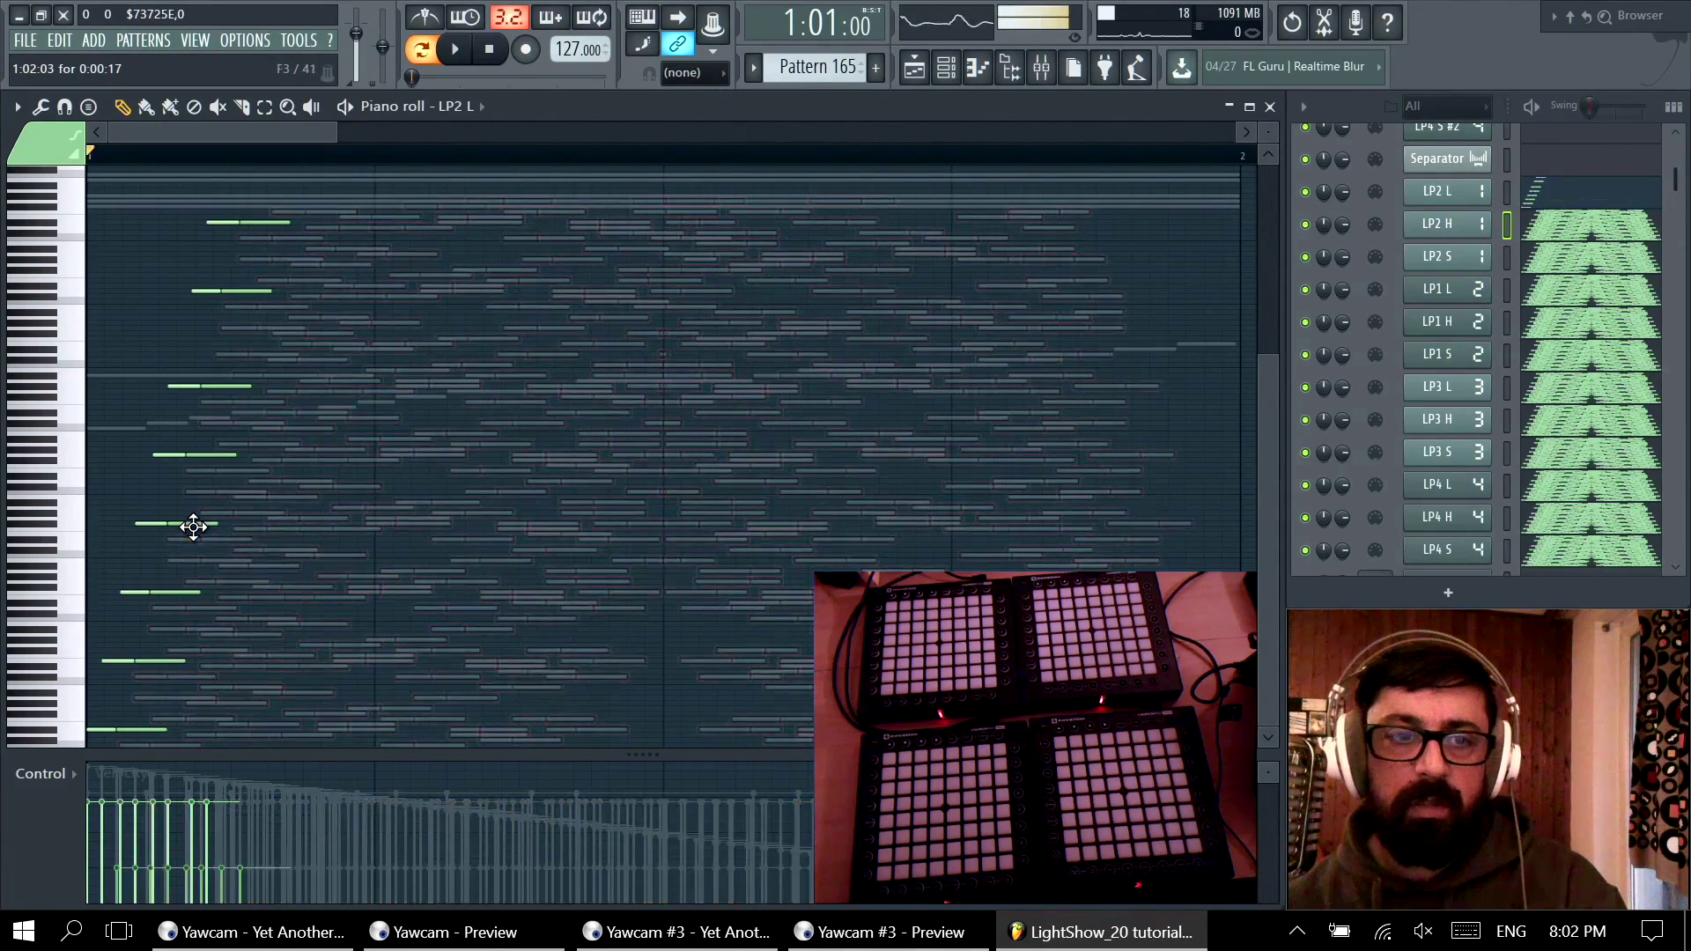
Step: Keep only the matching first diagonal run of notes in LP2 H, deleting all its other notes, and preview the pattern
click(1534, 232)
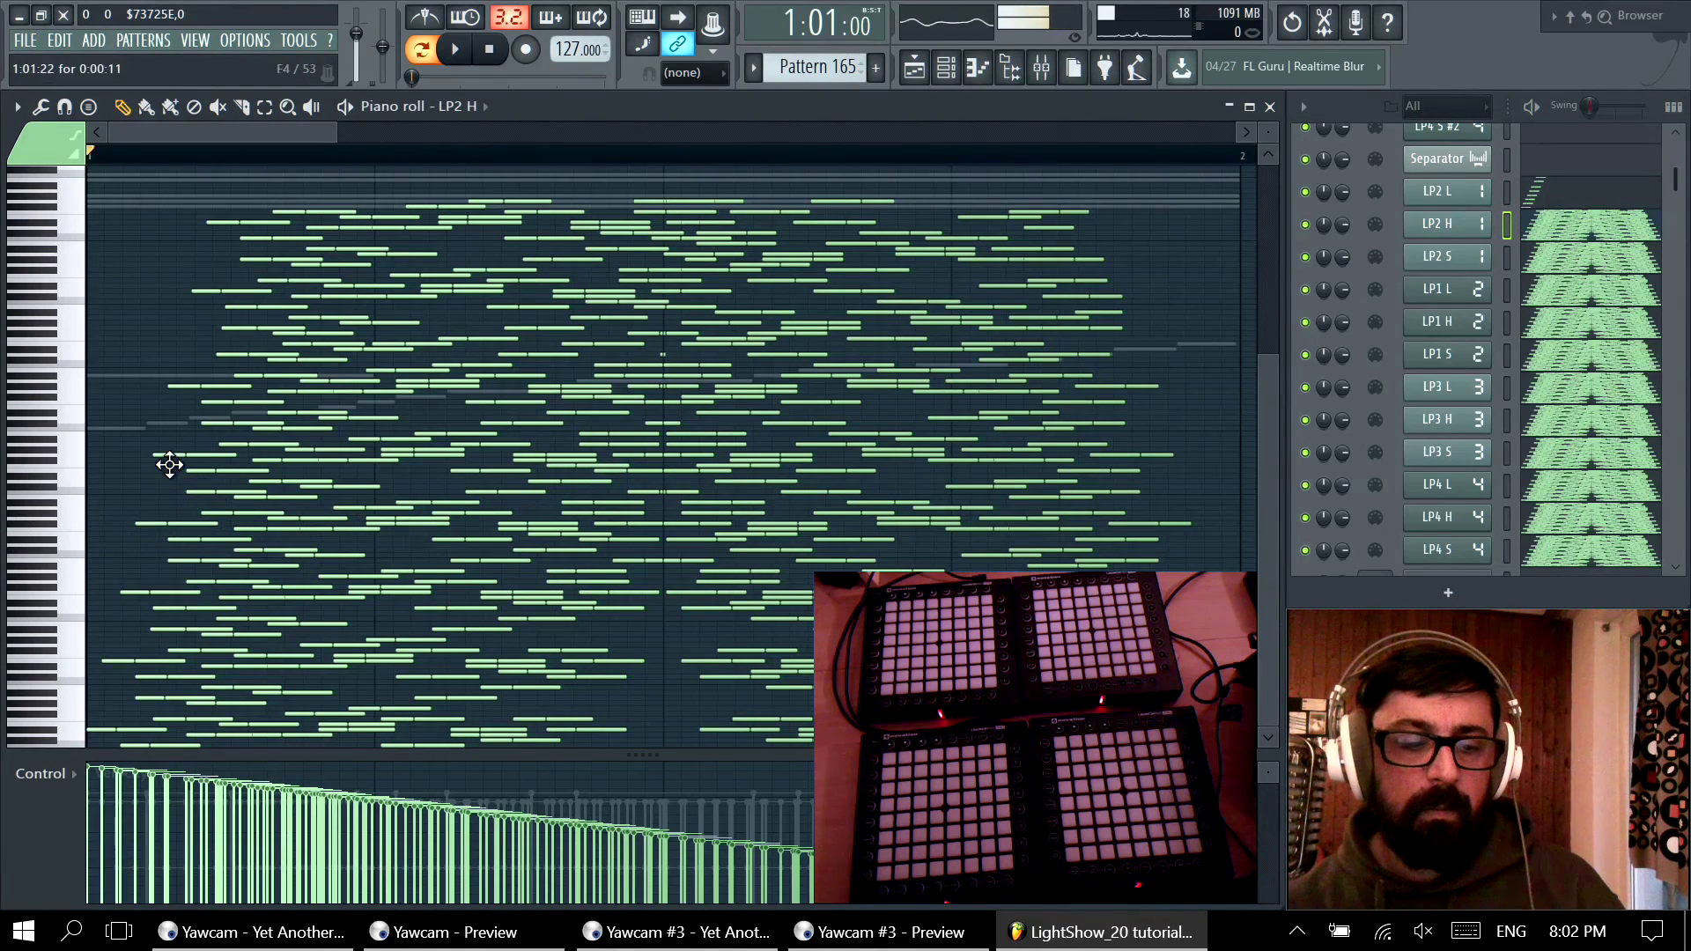
drag(114, 720, 124, 731)
drag(114, 647, 149, 665)
drag(141, 581, 176, 603)
drag(158, 509, 189, 533)
drag(176, 445, 216, 466)
drag(167, 366, 251, 397)
drag(189, 272, 268, 327)
drag(220, 227, 249, 273)
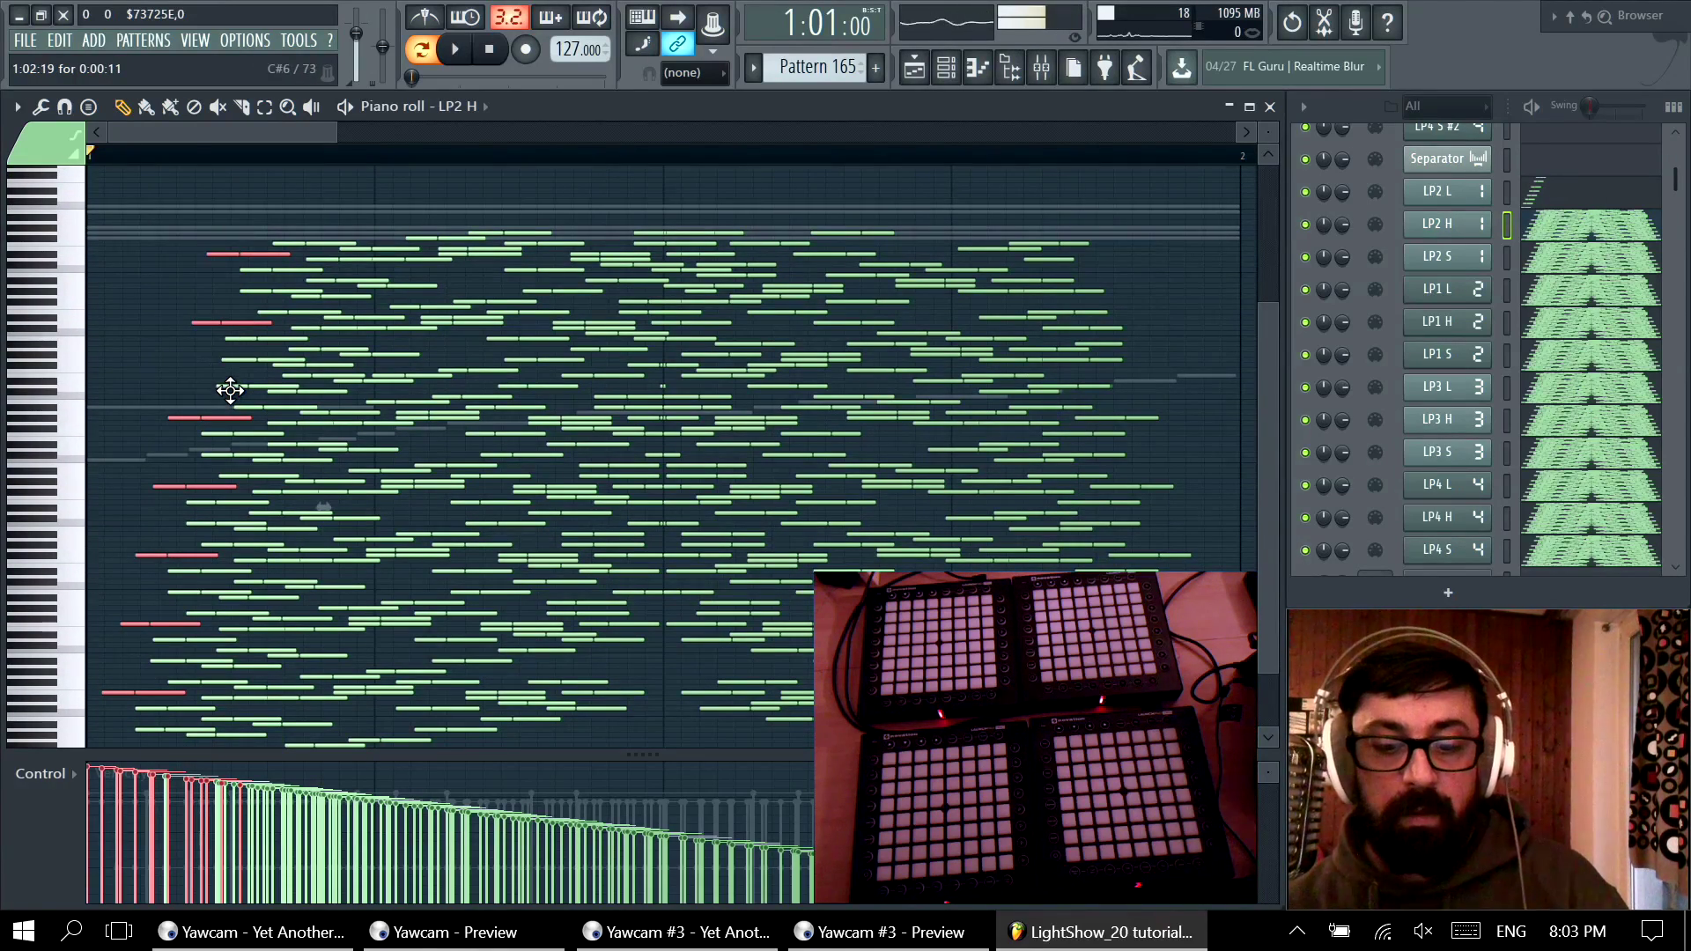
key(ctrl+i)
key(Delete)
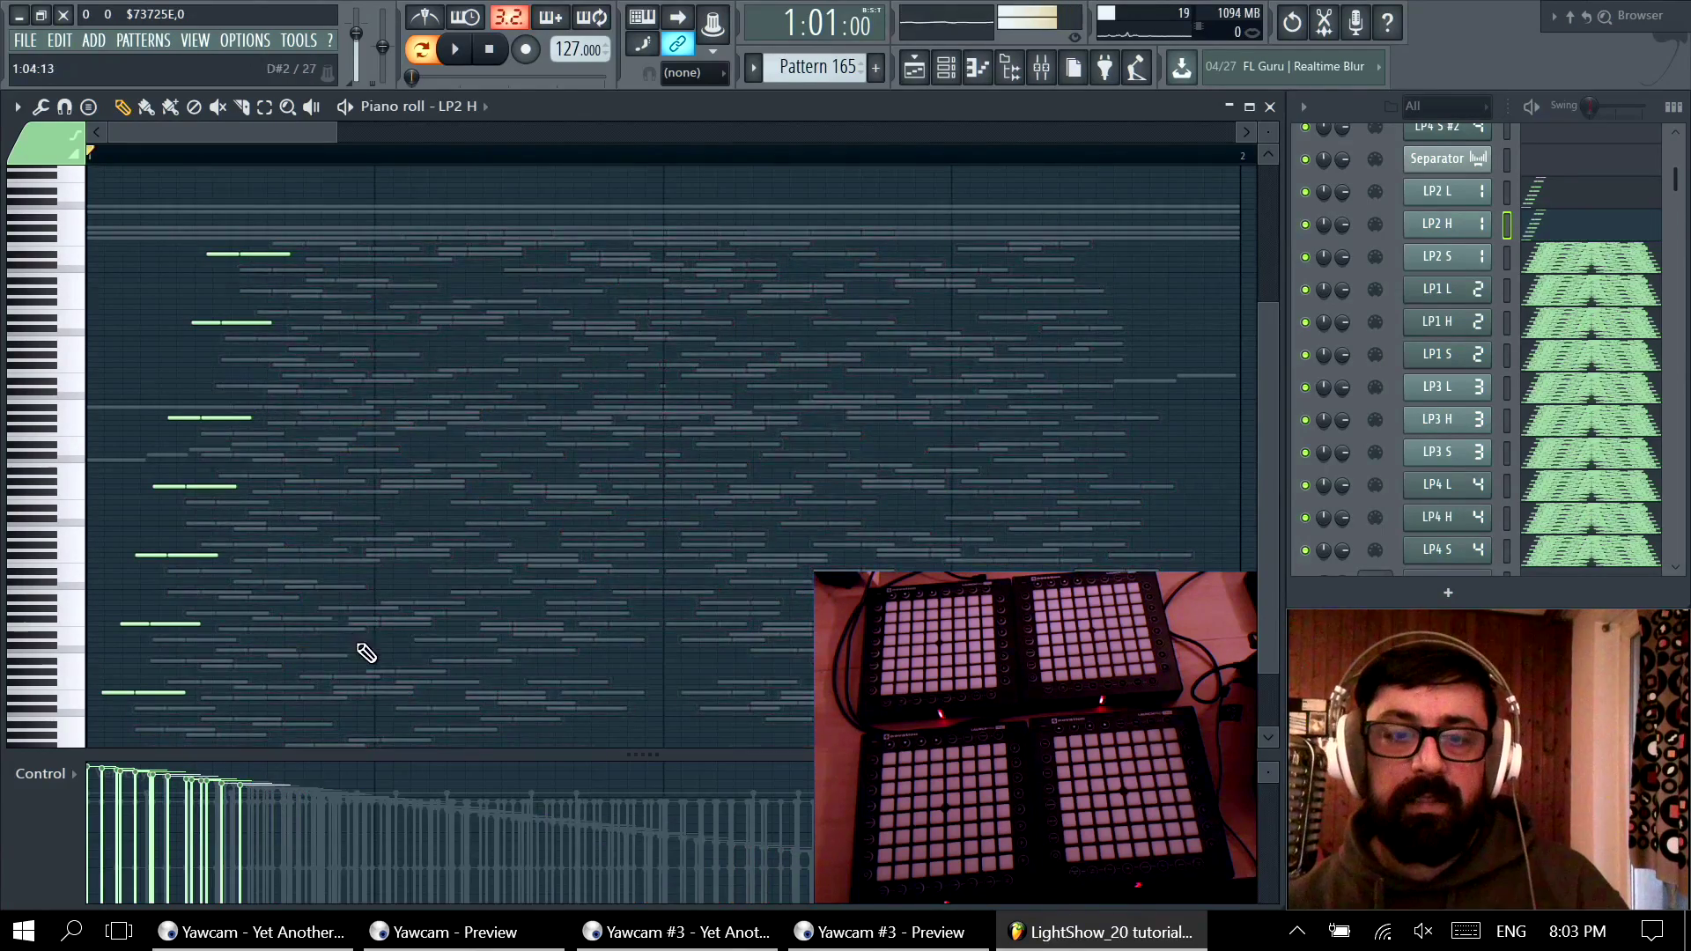
key(space)
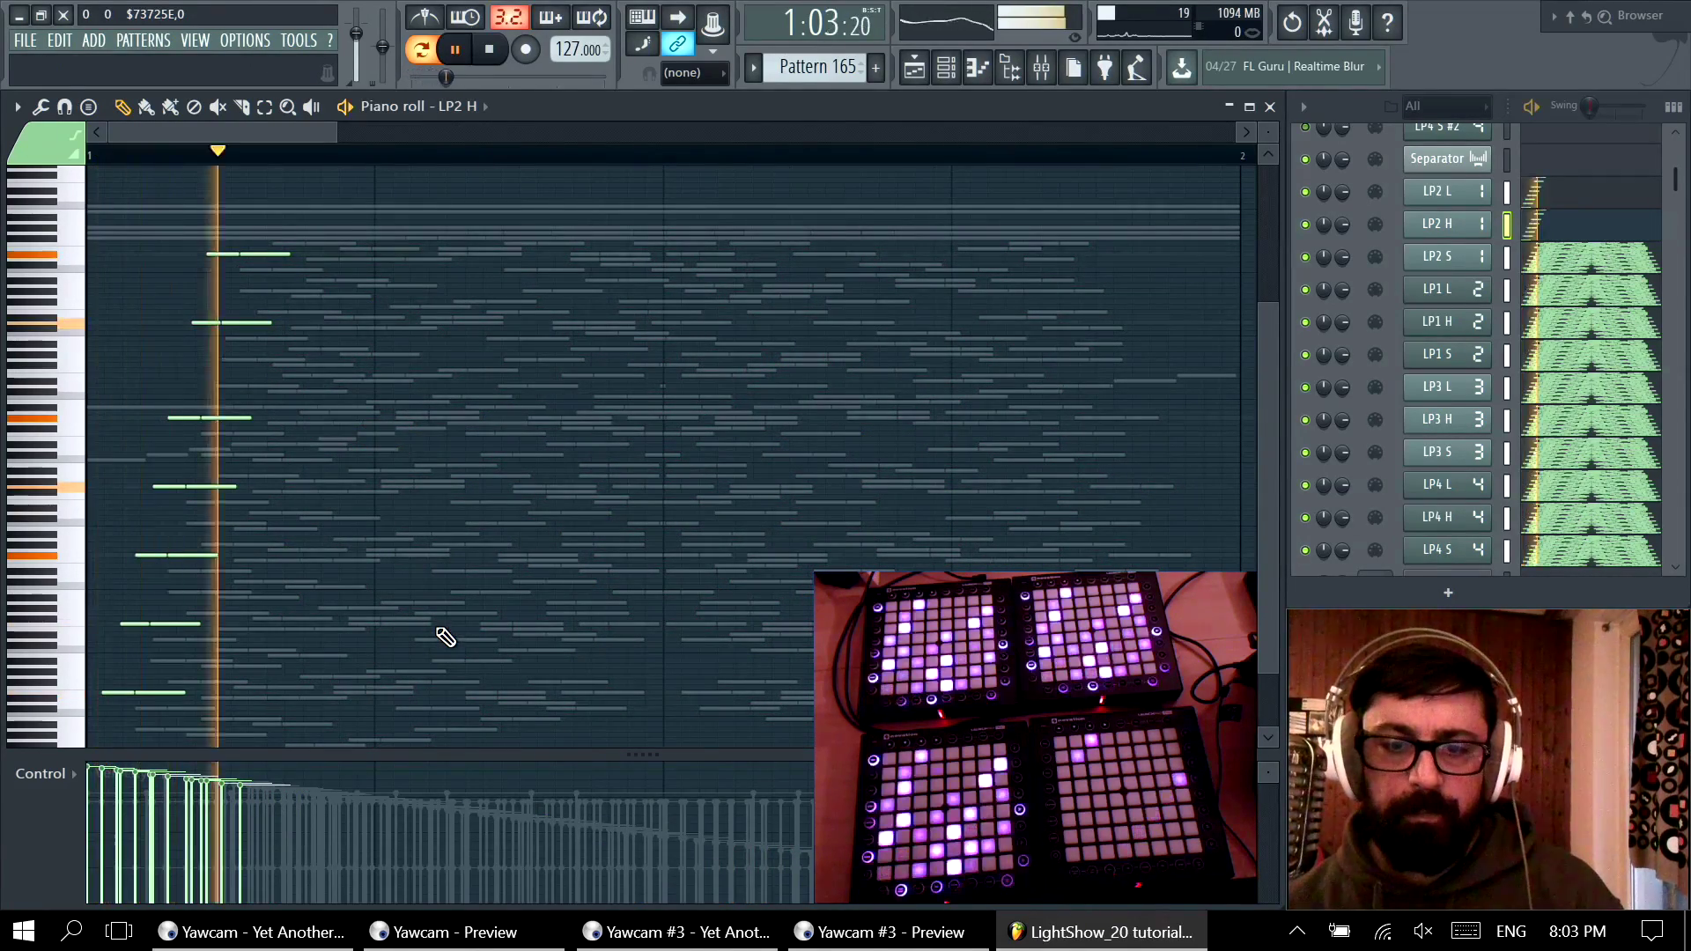
Step: Preview the isolated diagonal run of Pattern 165 several times on the Launchpads
key(space)
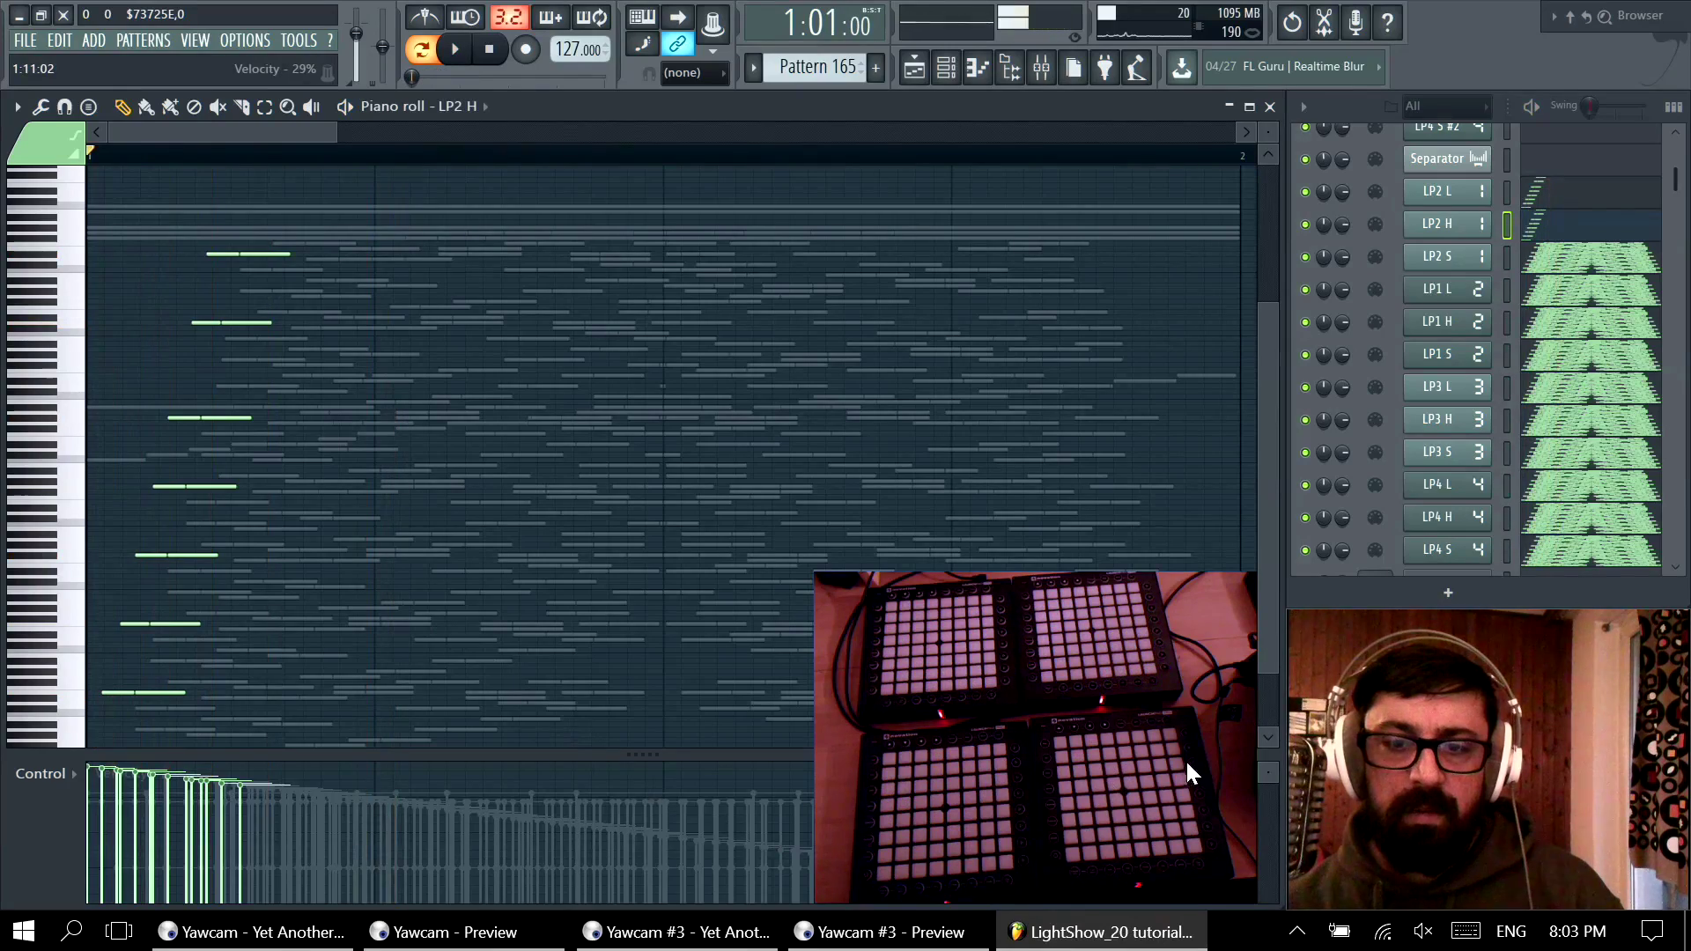
key(space)
key(space)
key(space)
key(space)
key(space)
key(space)
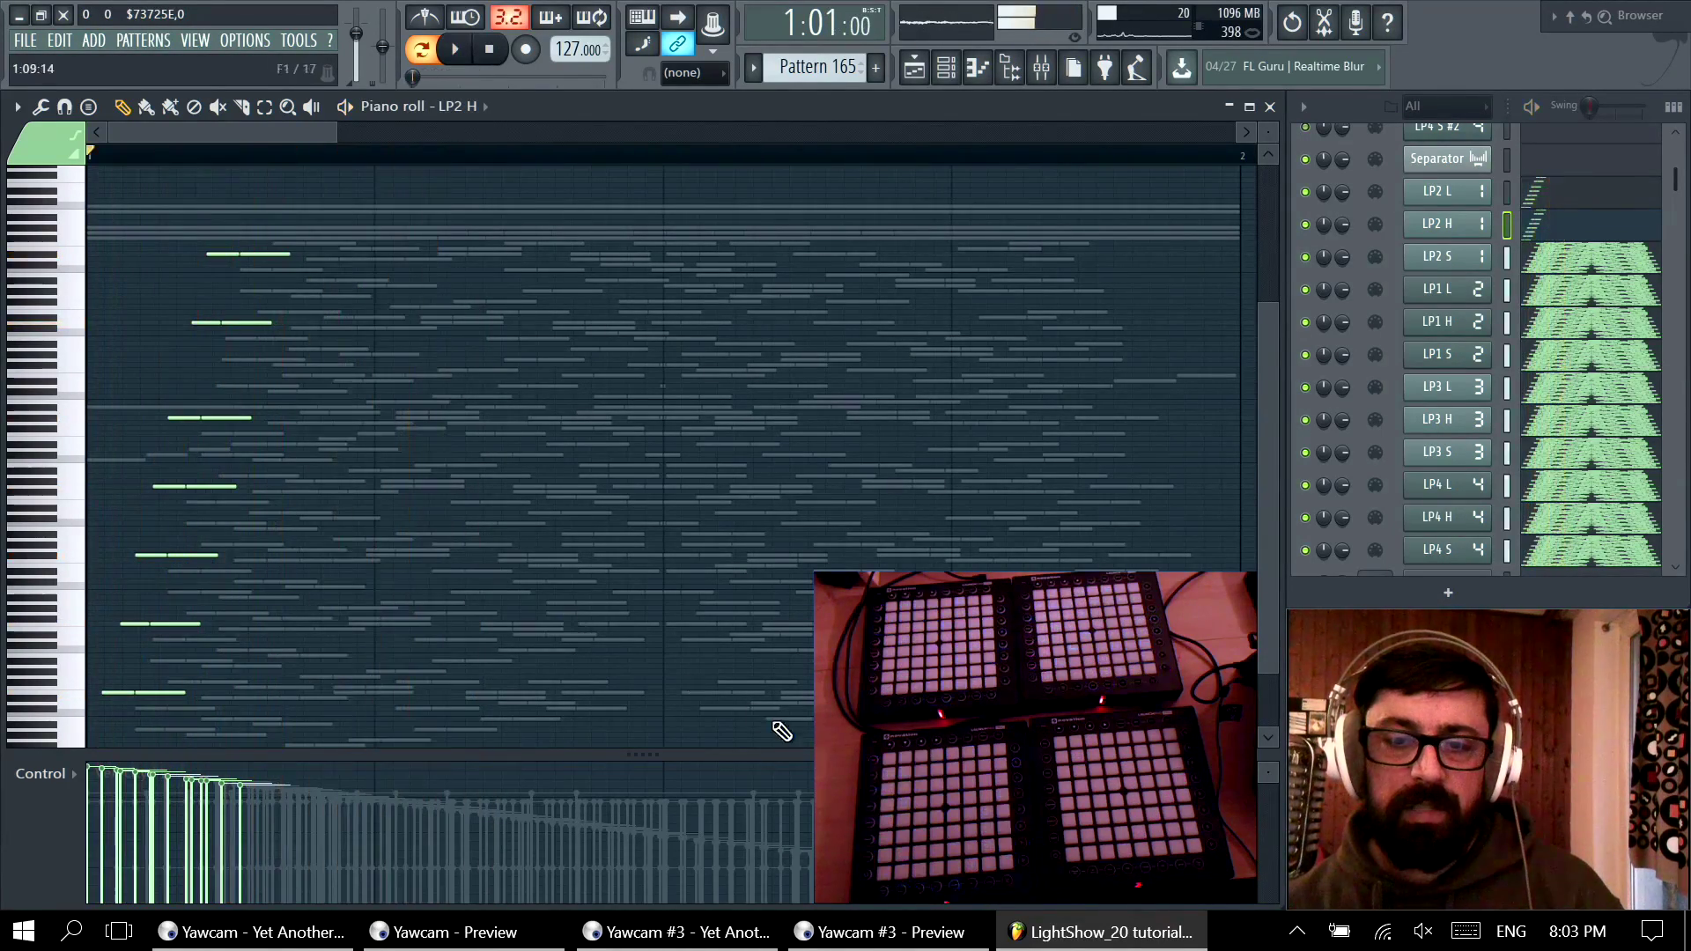
Step: Select the whole diagonal run in LP2 H, try transposing it upward while previewing, and return it to its original pitch
scroll(487, 492, down, 1)
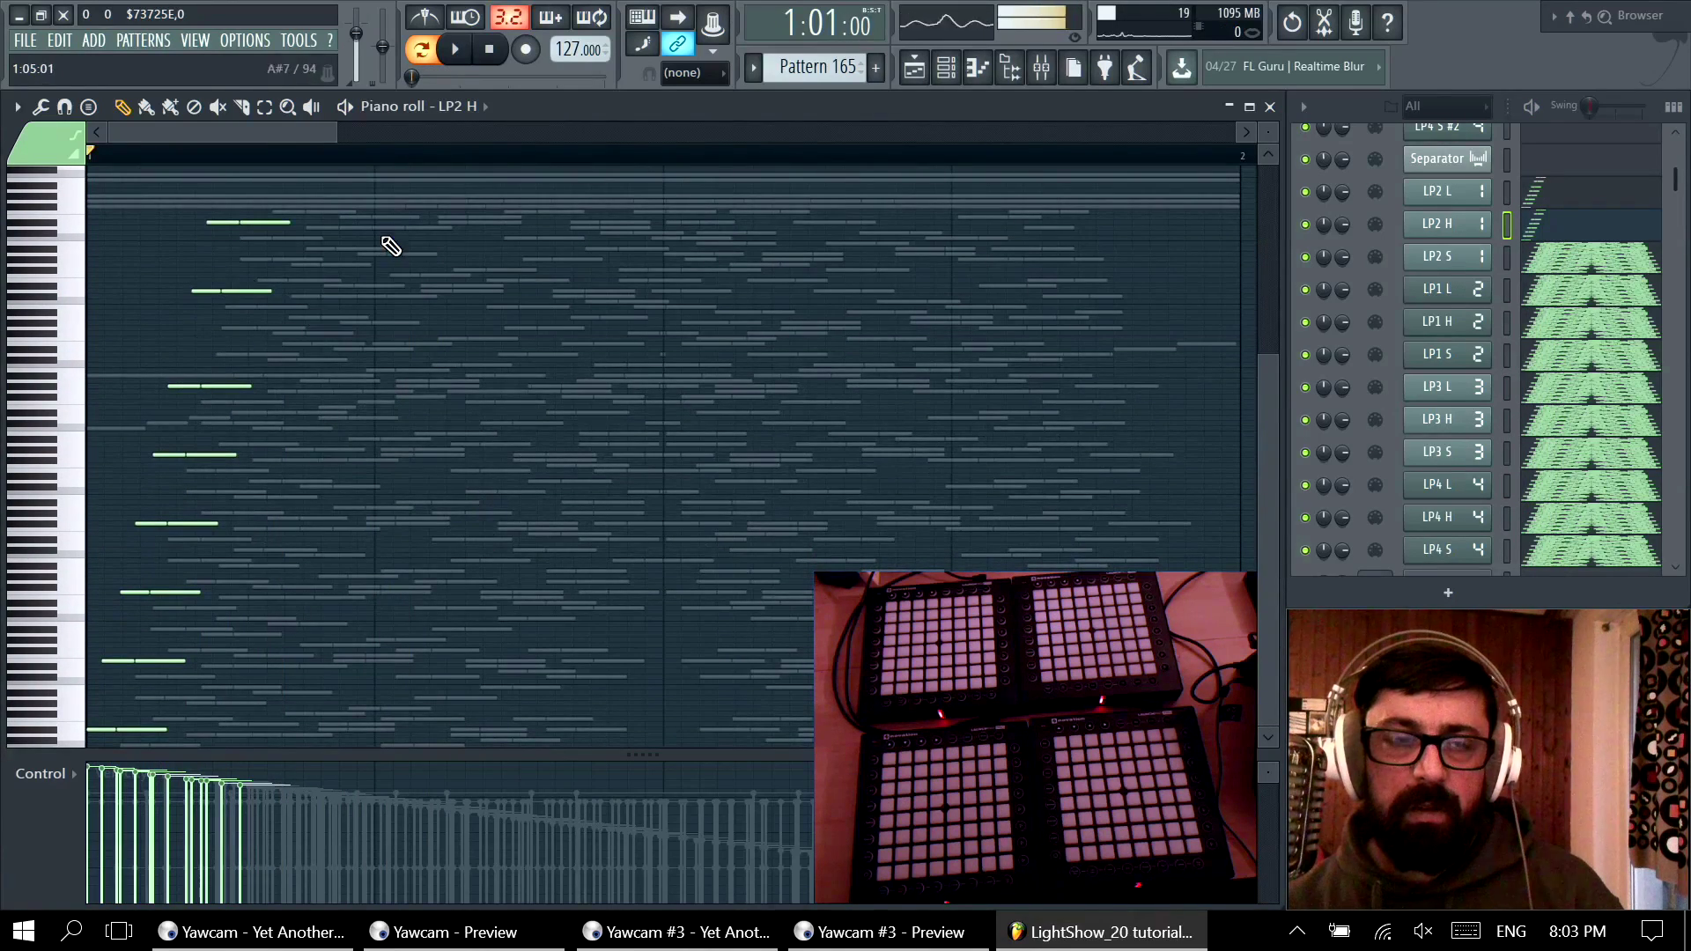
drag(363, 185, 138, 529)
drag(98, 640, 88, 740)
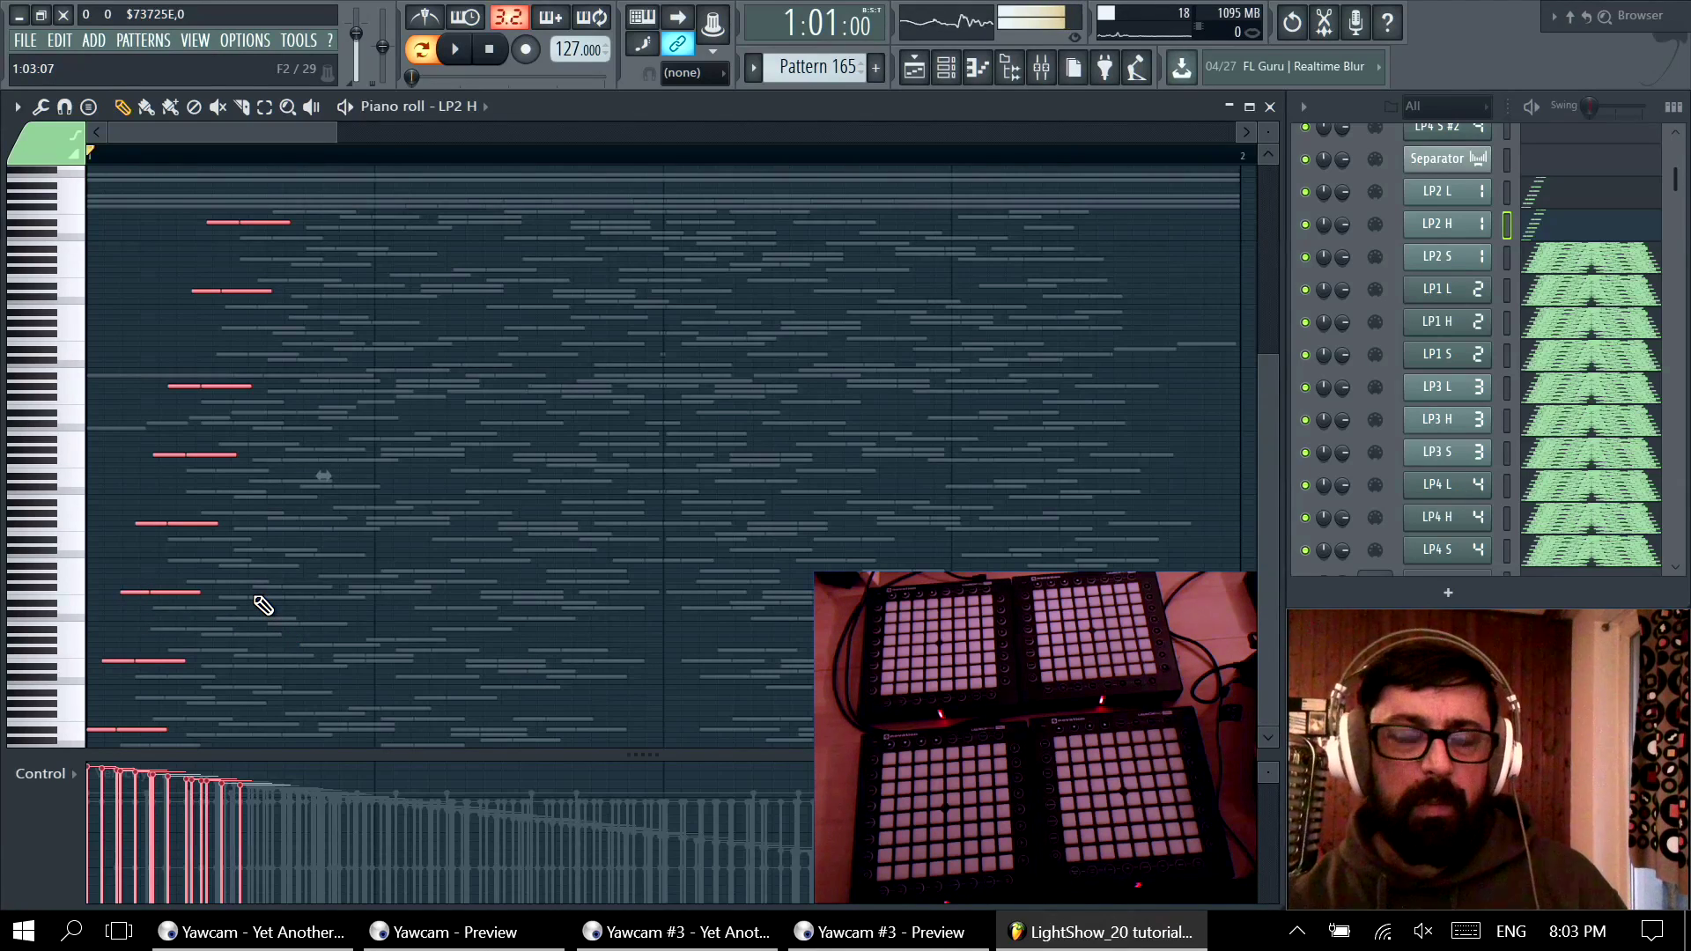
scroll(287, 593, up, 2)
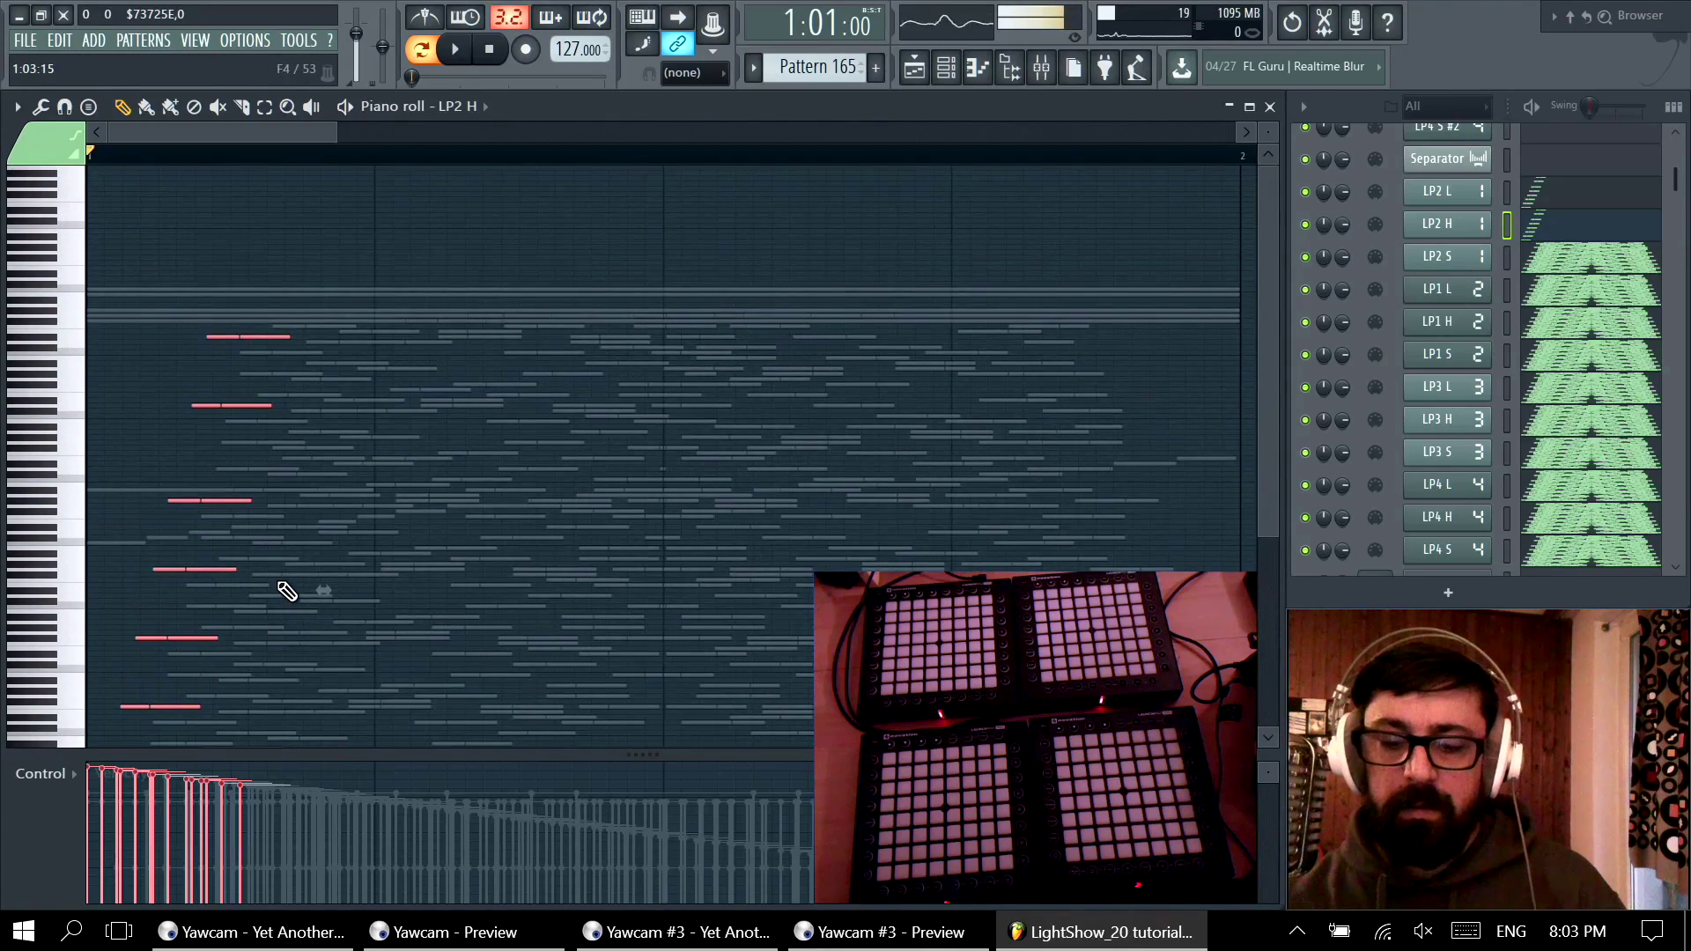
scroll(287, 593, down, 1)
key(space)
key(space)
scroll(287, 593, down, 1)
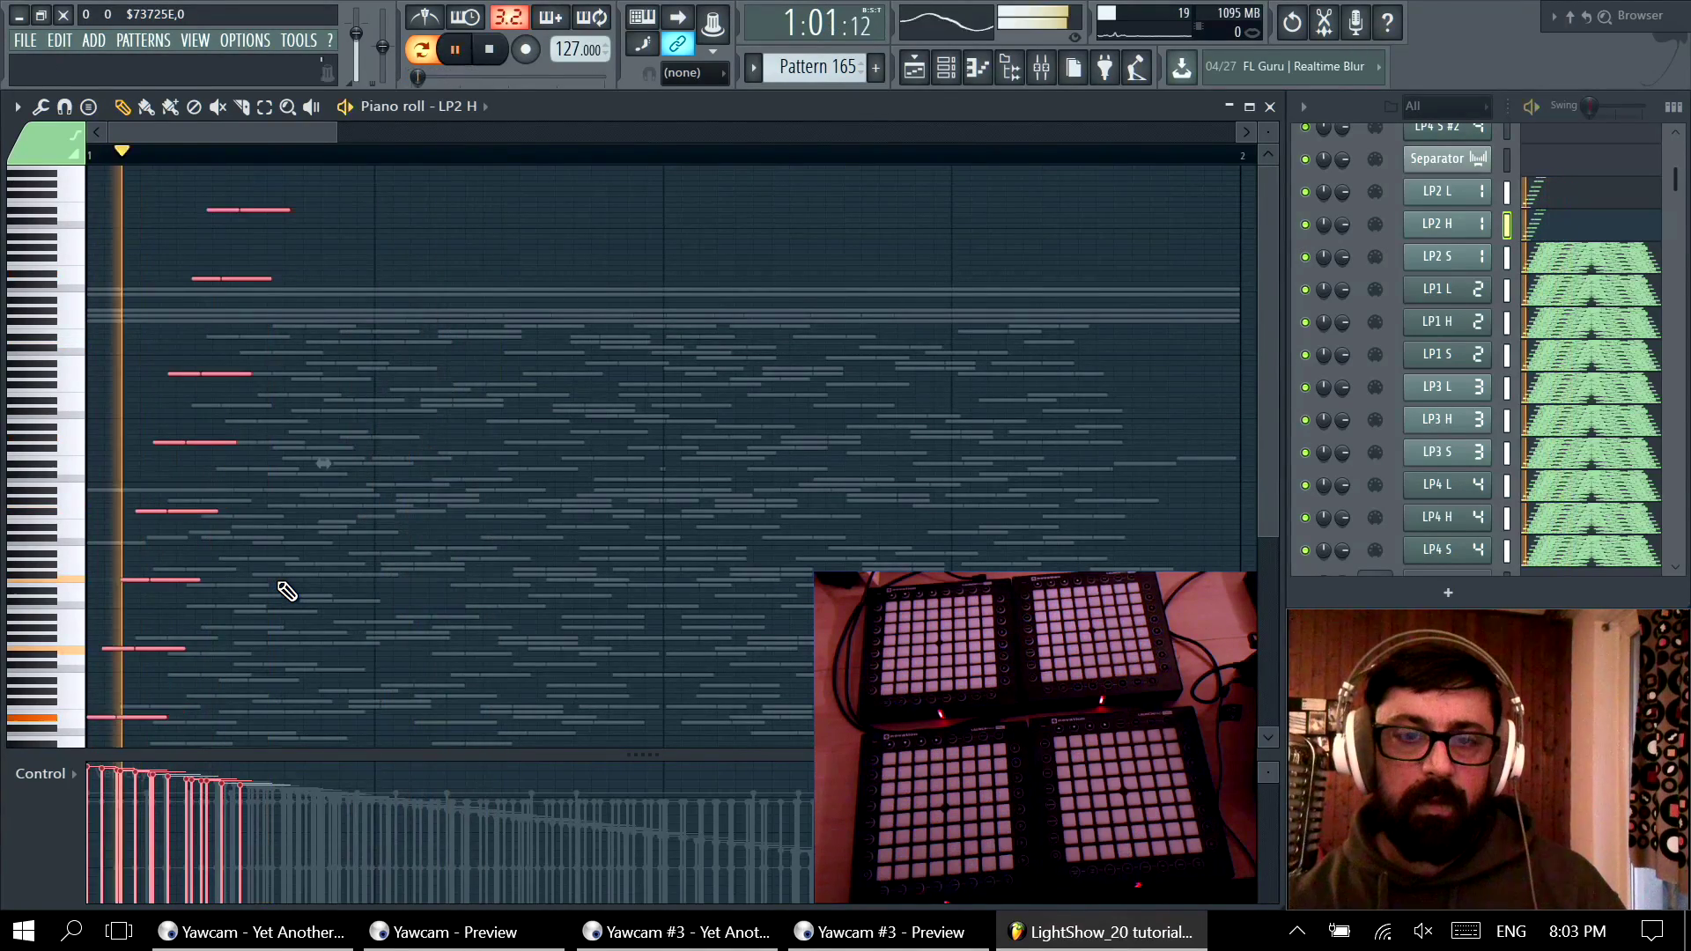
scroll(287, 593, up, 2)
scroll(287, 593, down, 2)
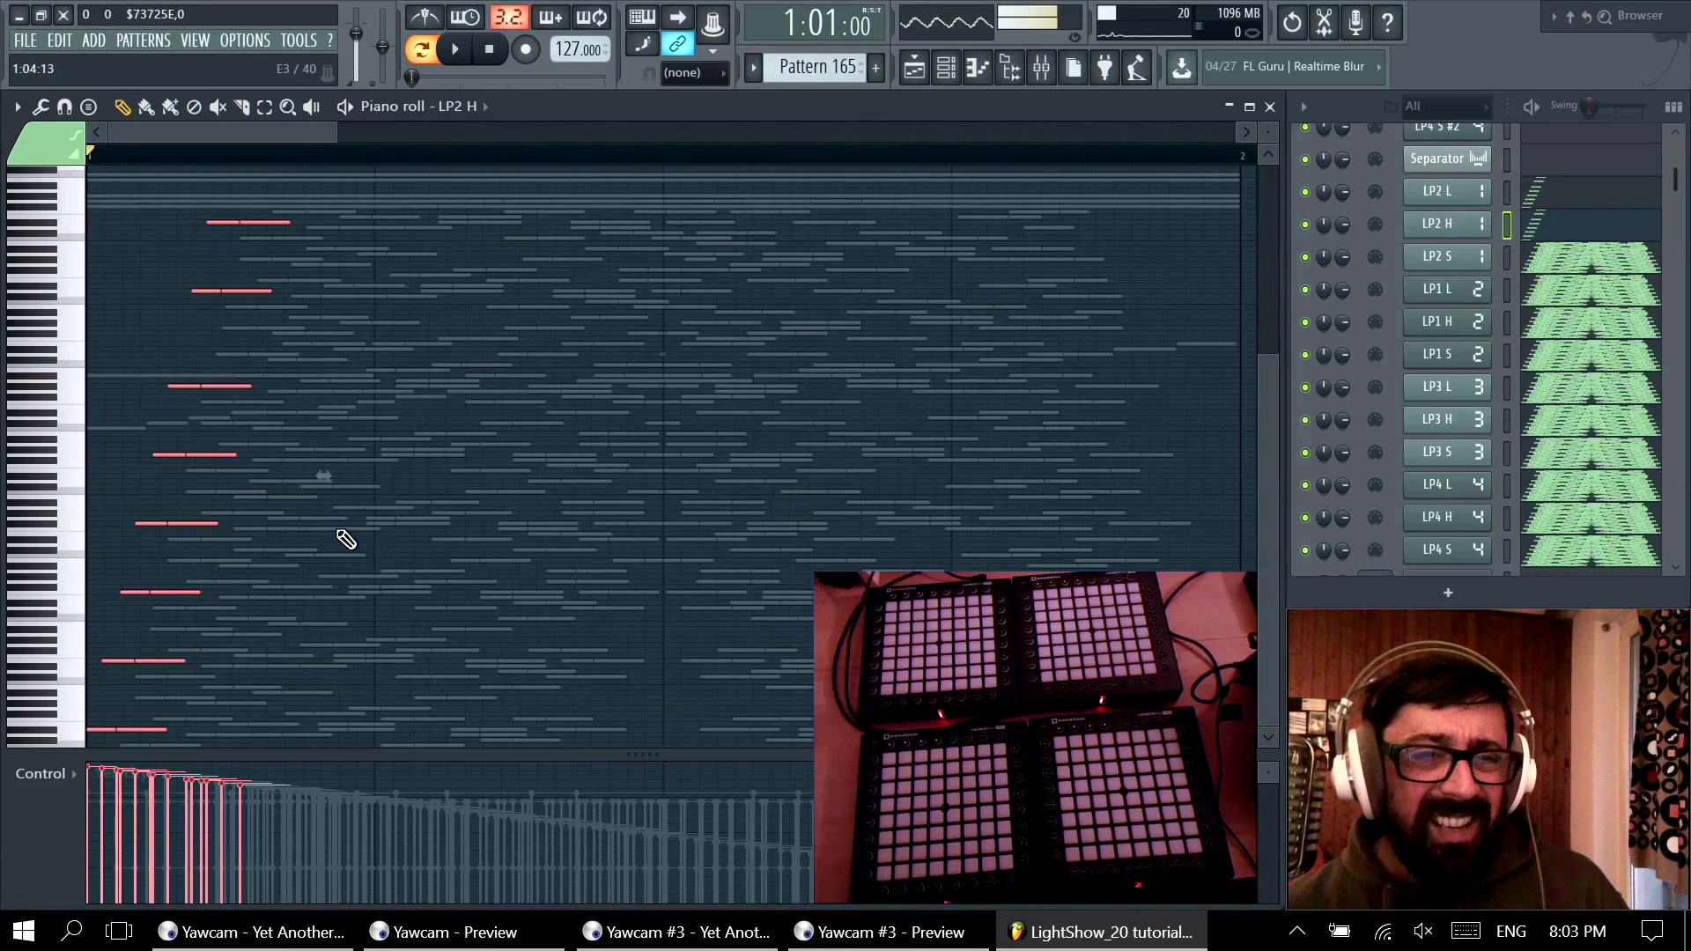
Step: Clone the diagonal run in LP2 H repeatedly, offsetting each copy in time and pitch, and preview the layered result
shift+drag(212, 385, 245, 413)
key(ctrl+b)
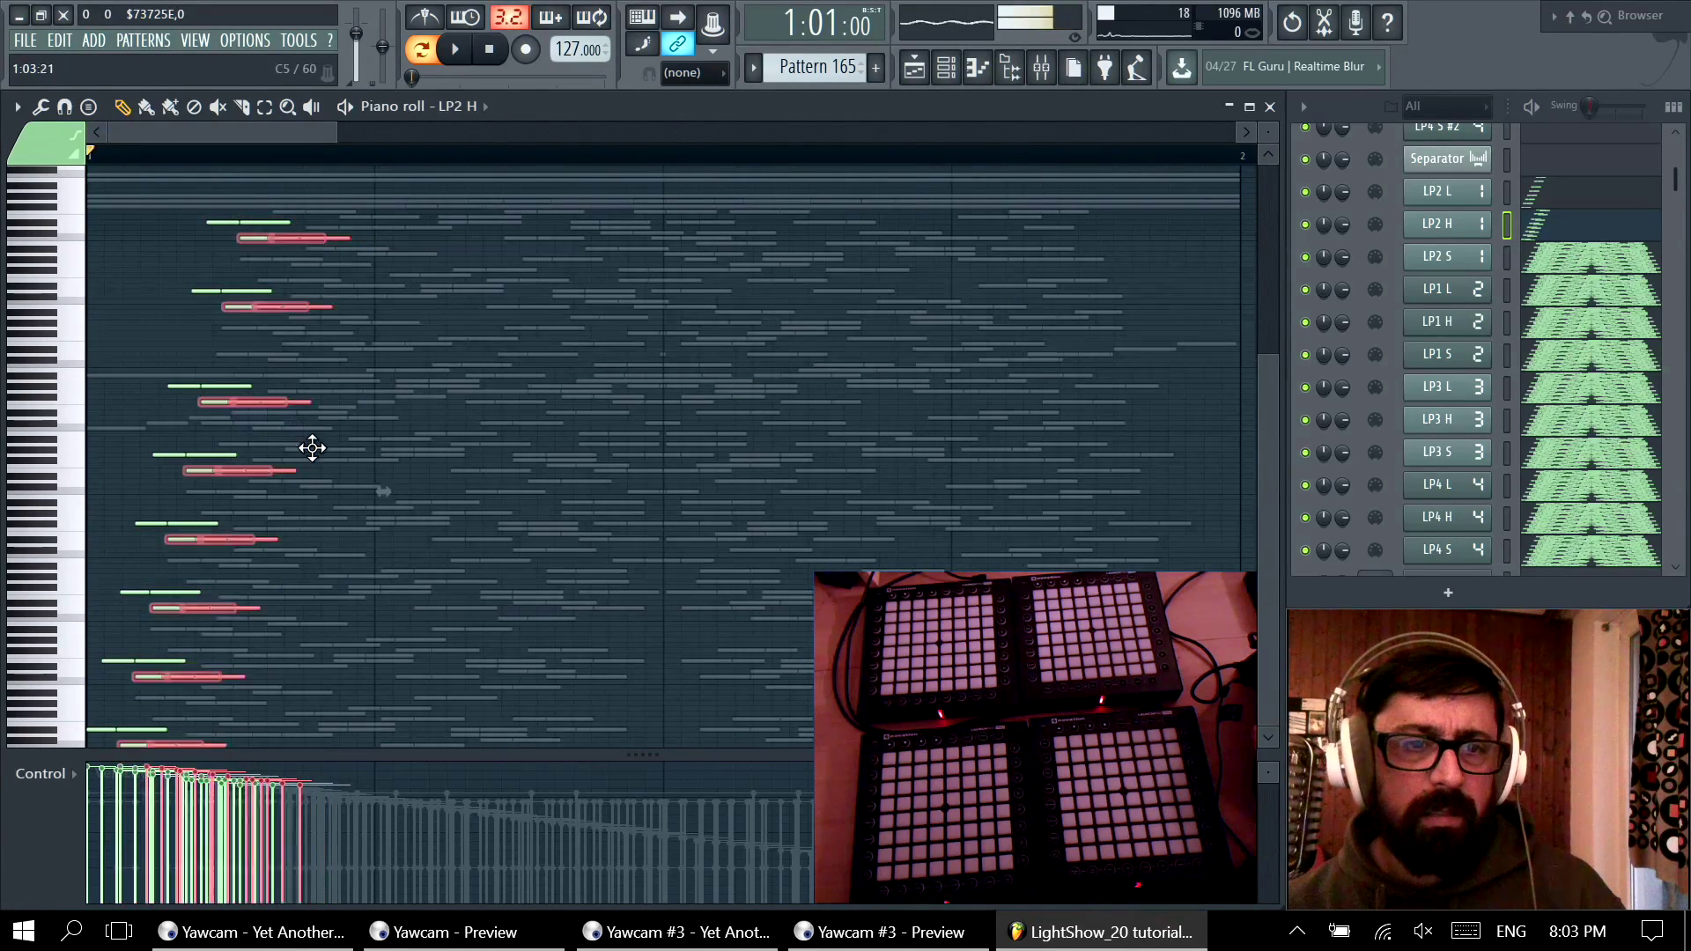
drag(325, 394, 392, 464)
key(space)
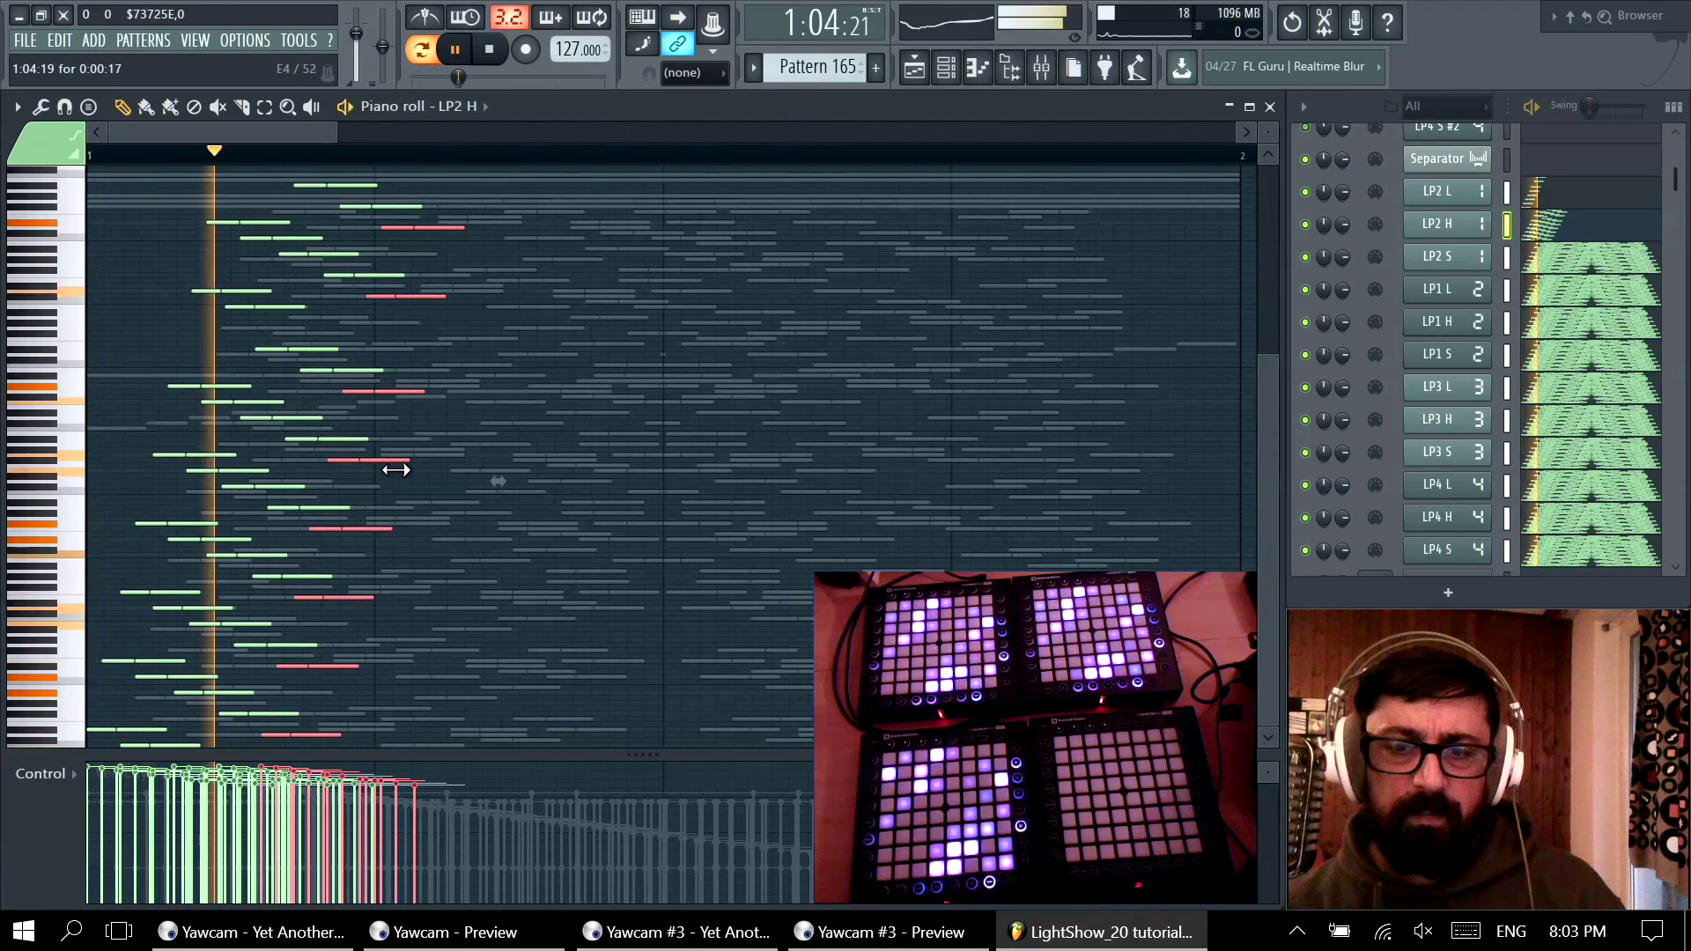
key(space)
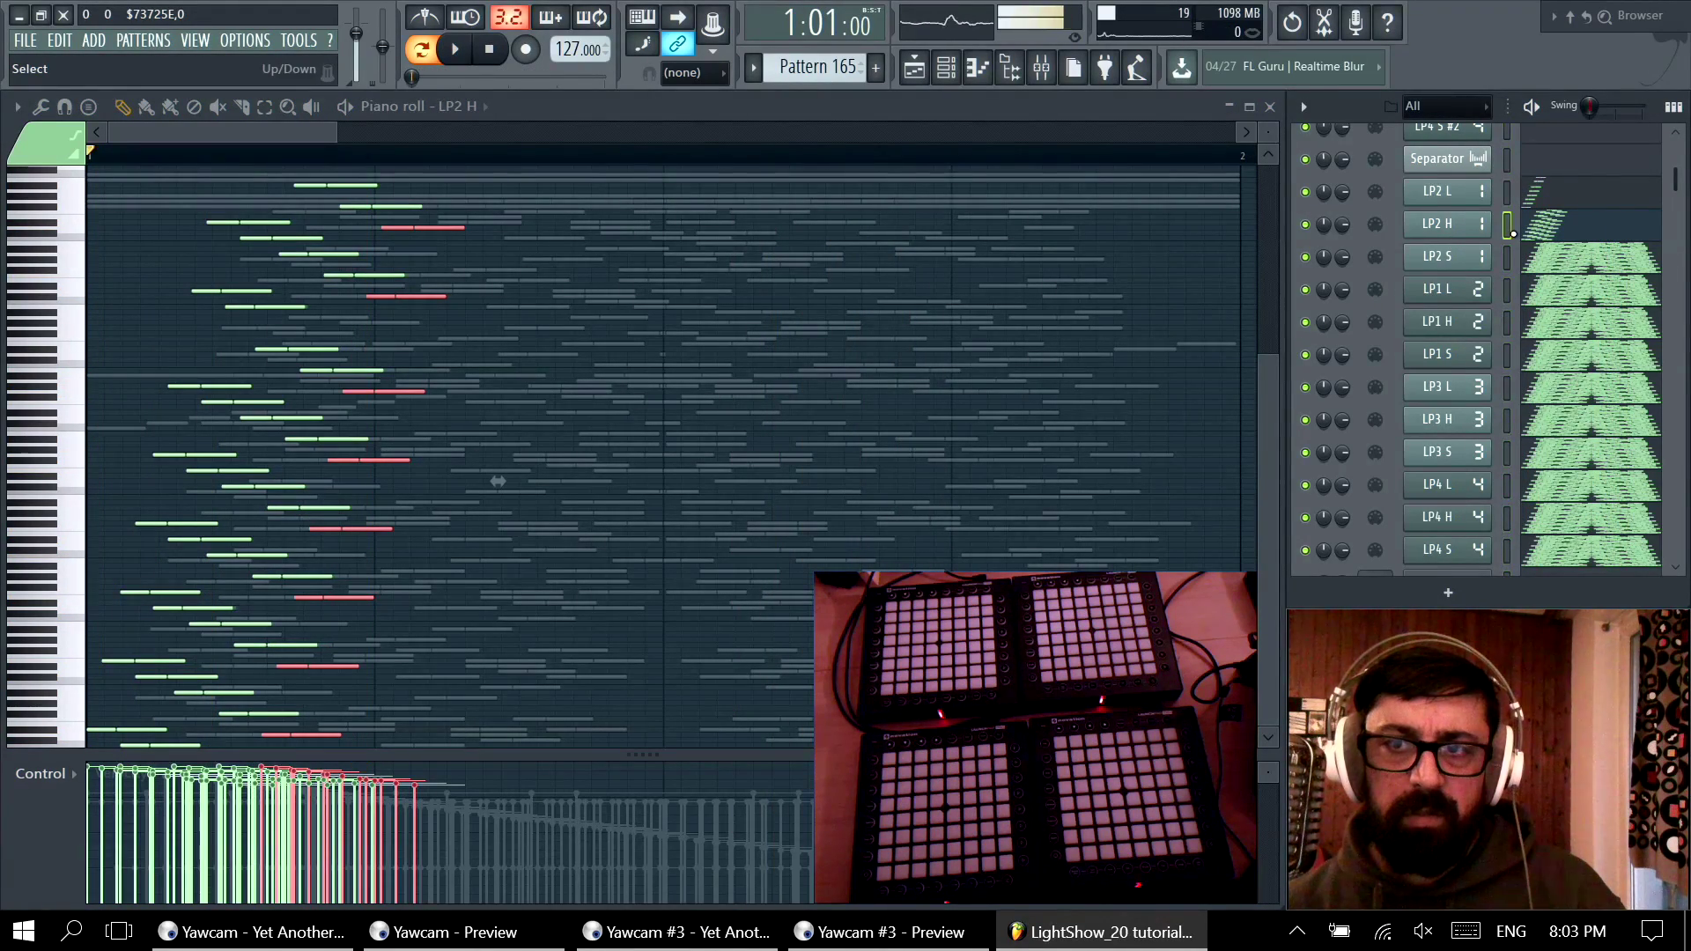
Step: Put the same staggered diagonal runs from LP2 H into LP2 L and preview both layers together
click(1504, 187)
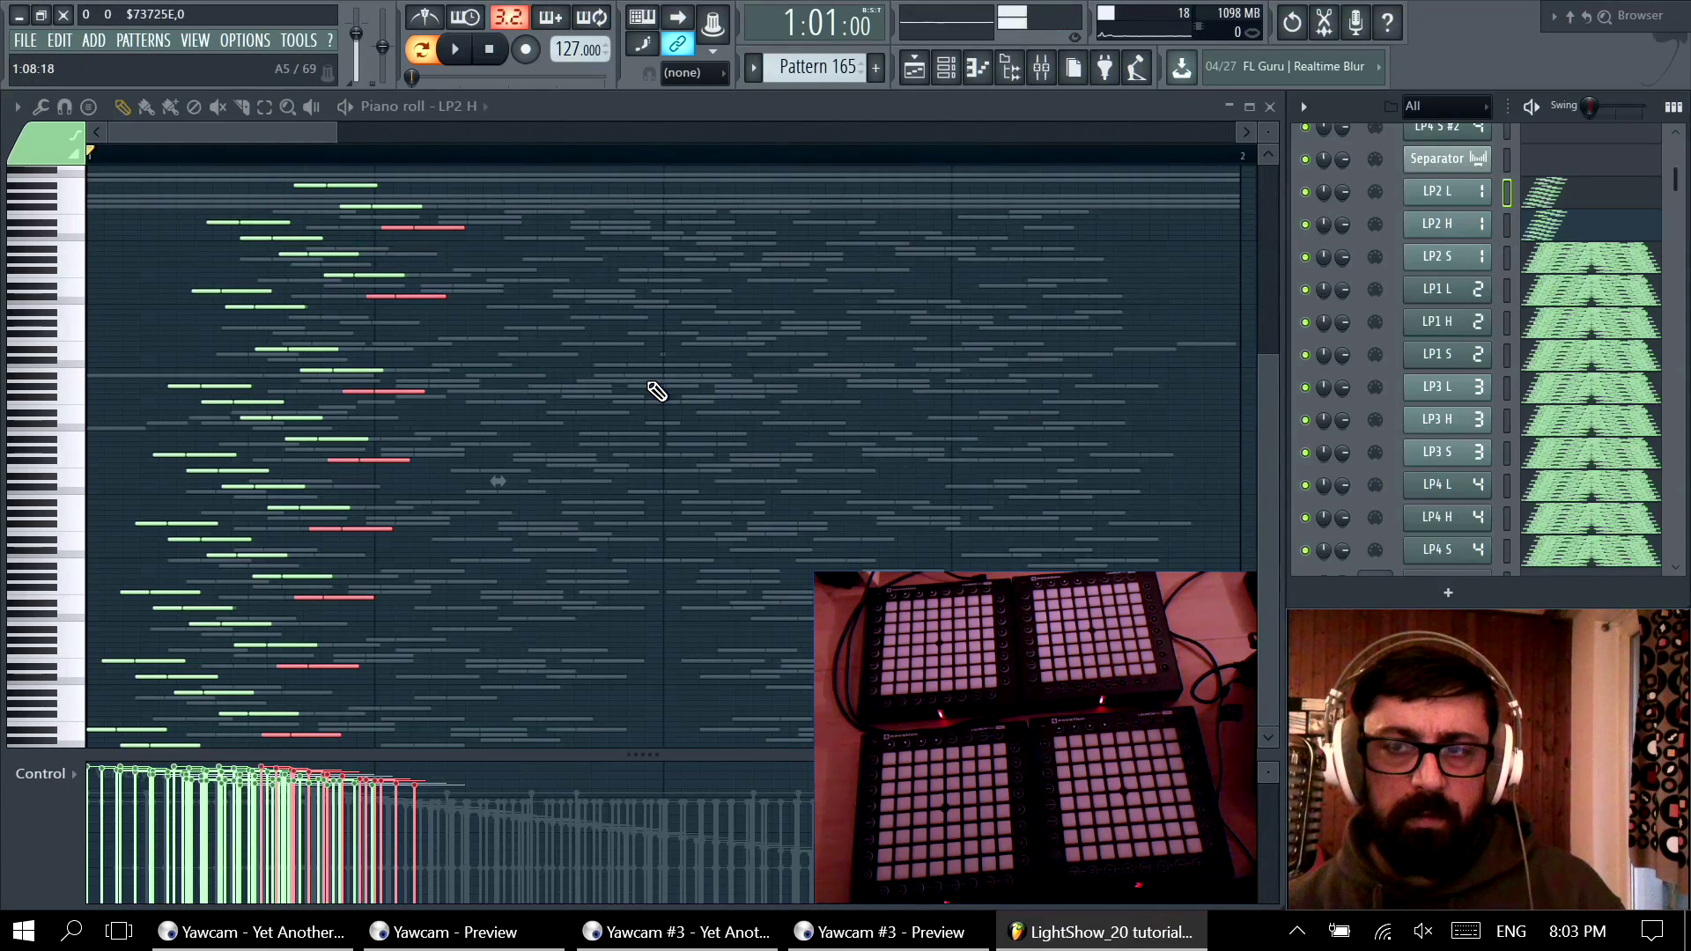
key(space)
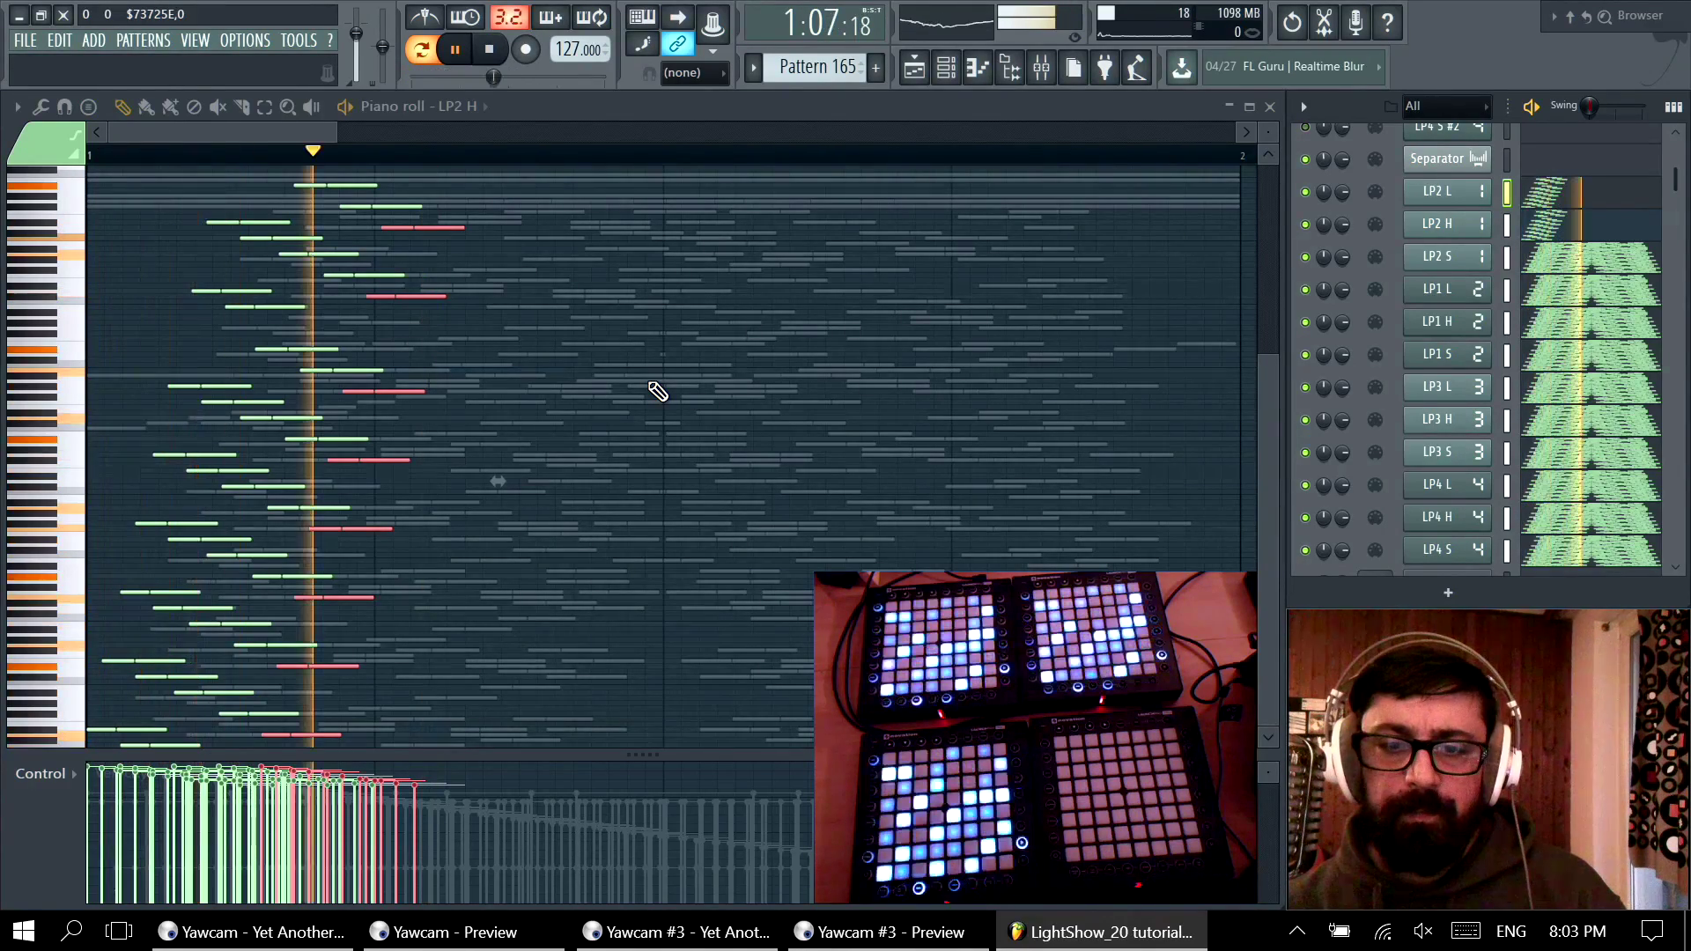
key(space)
Step: Solo the LP2 L, LP2 H and LP2 S channel group and preview the pattern on that Launchpad alone
shift+click(1307, 256)
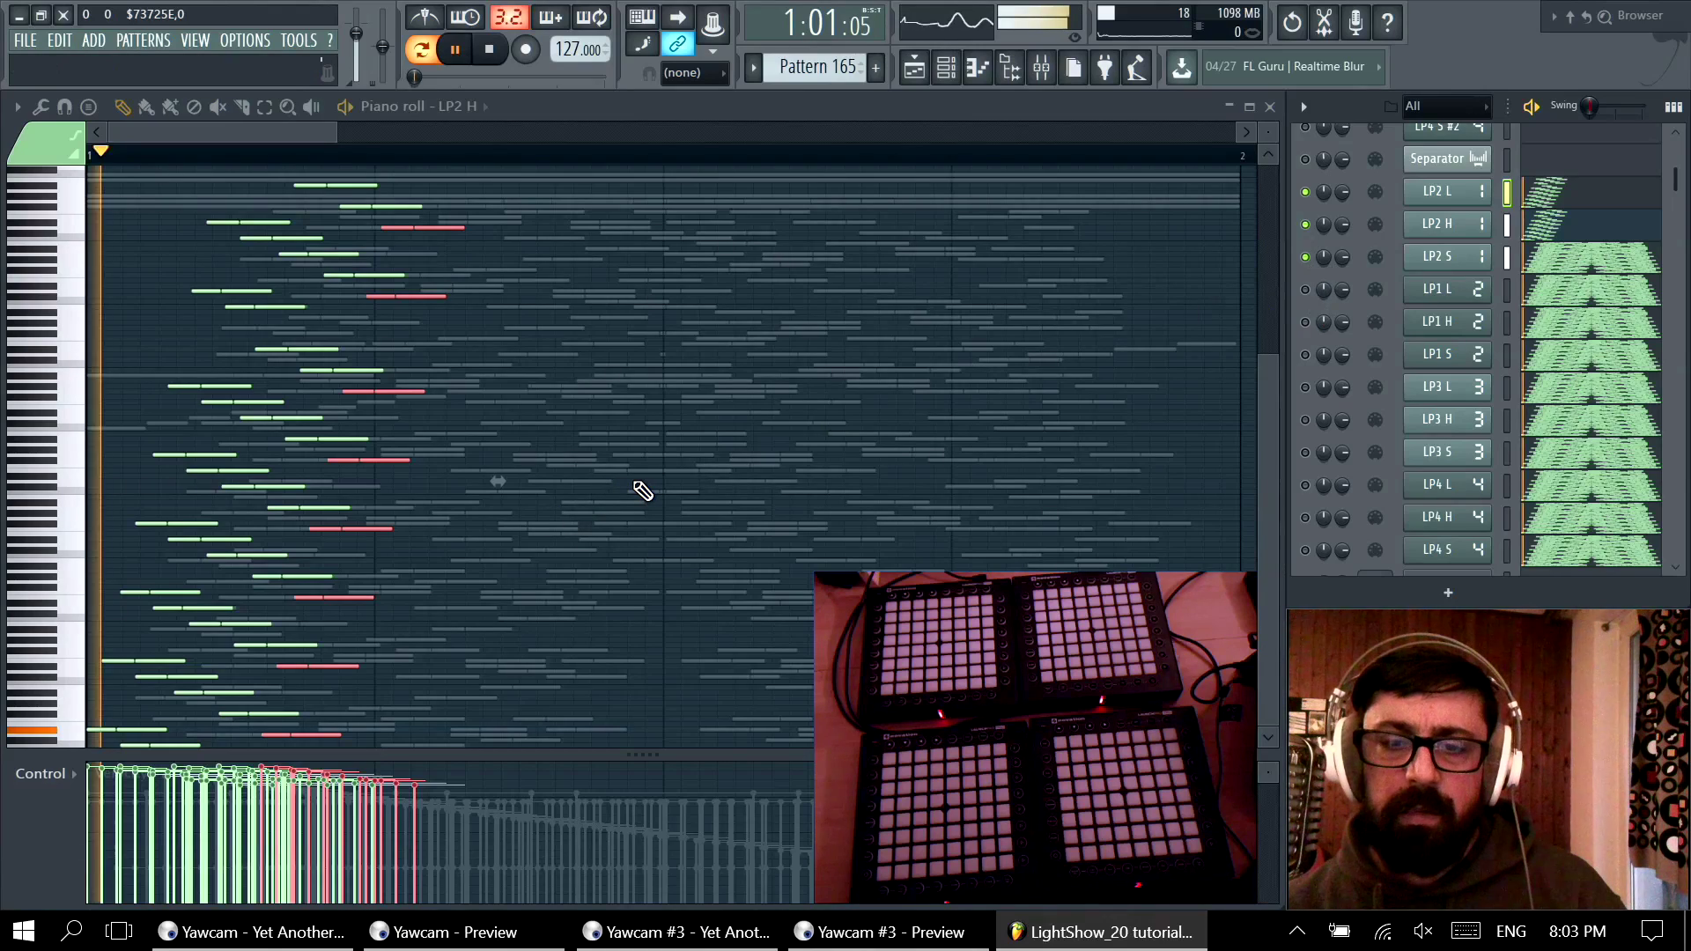
key(space)
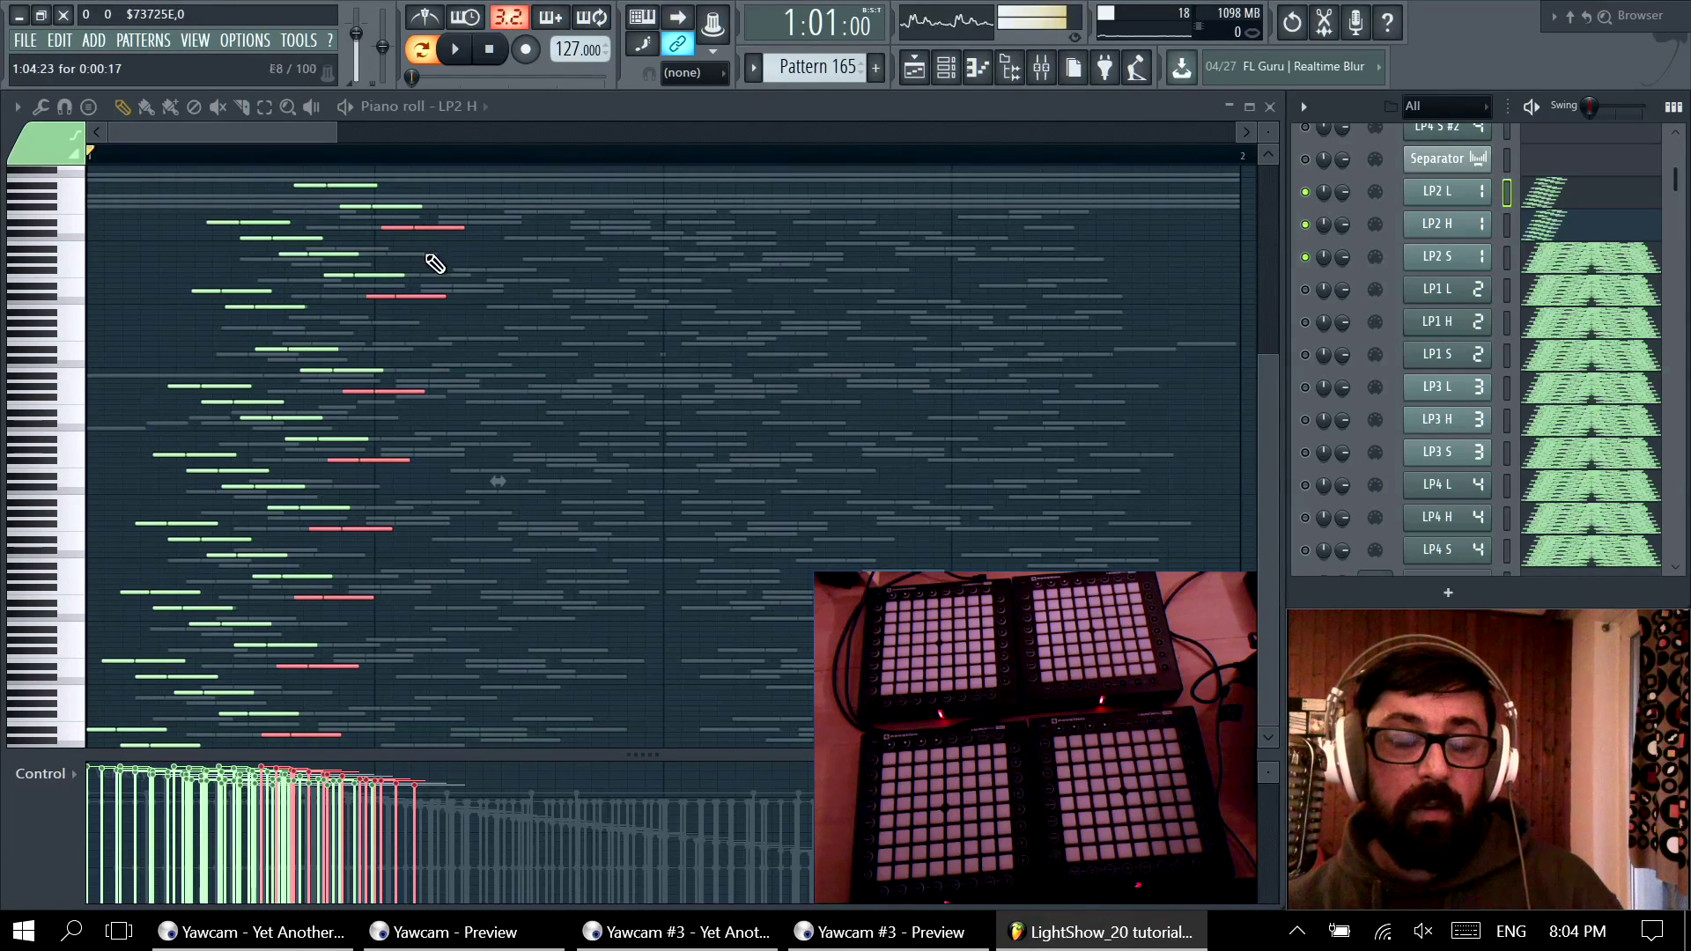
key(space)
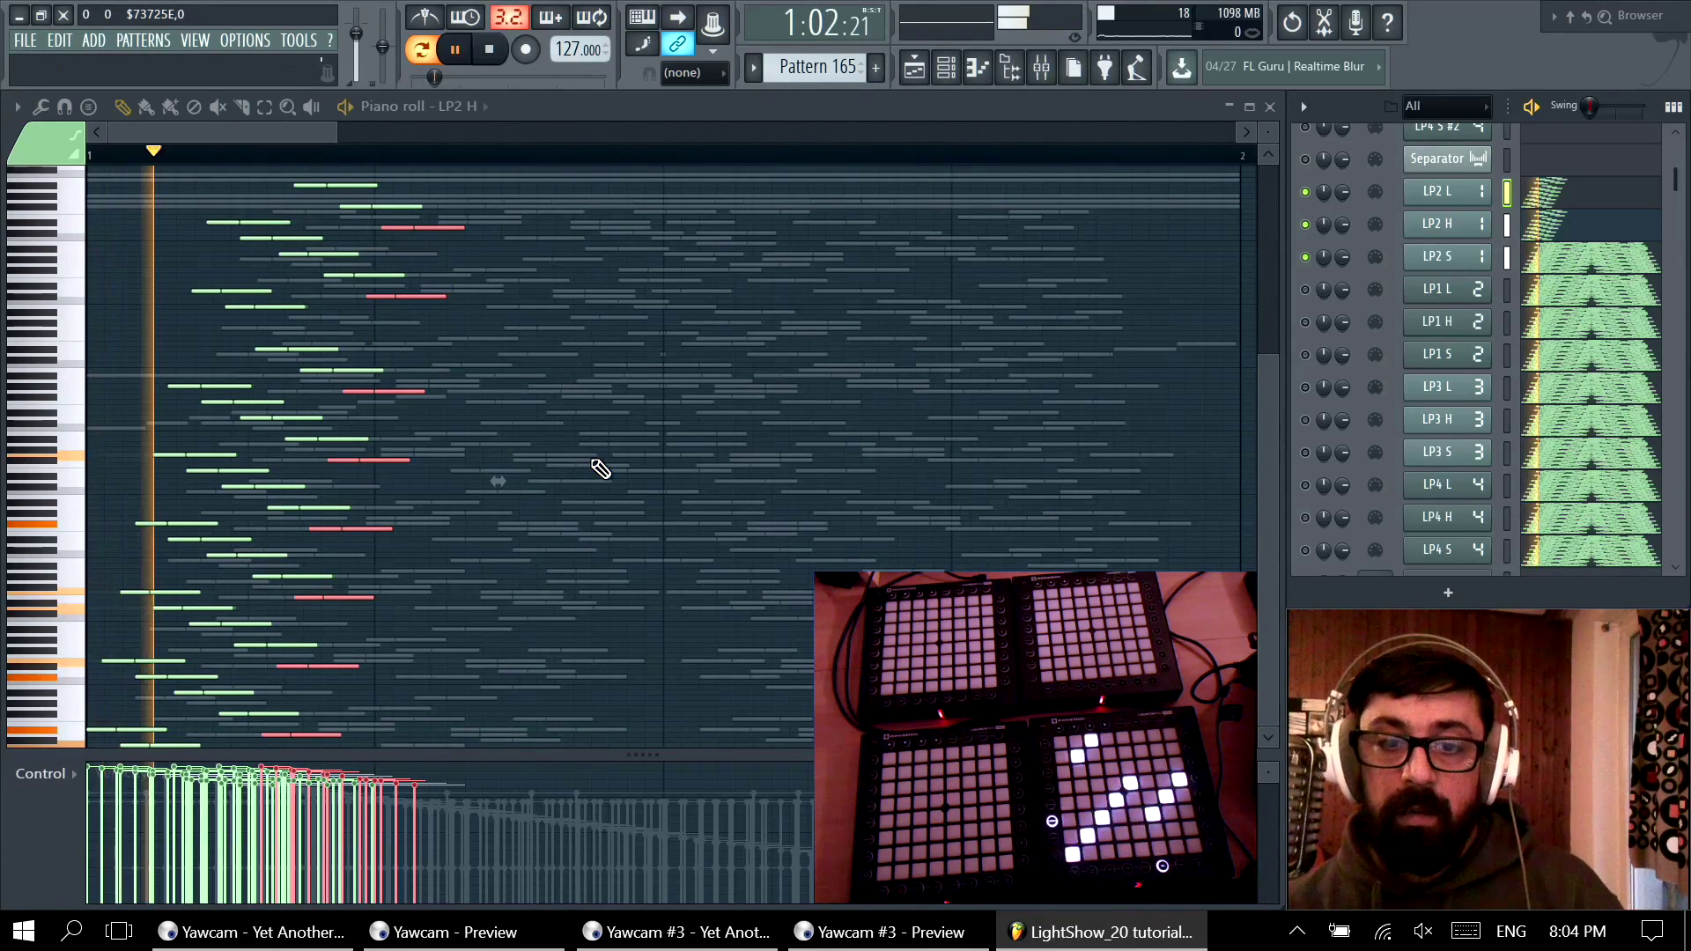
key(space)
Step: Undo the clones, transpositions and deletions in LP2 L and LP2 H until all of Pattern 165's original notes are restored
key(ctrl+z)
key(ctrl+z)
key(ctrl+z)
key(ctrl+z)
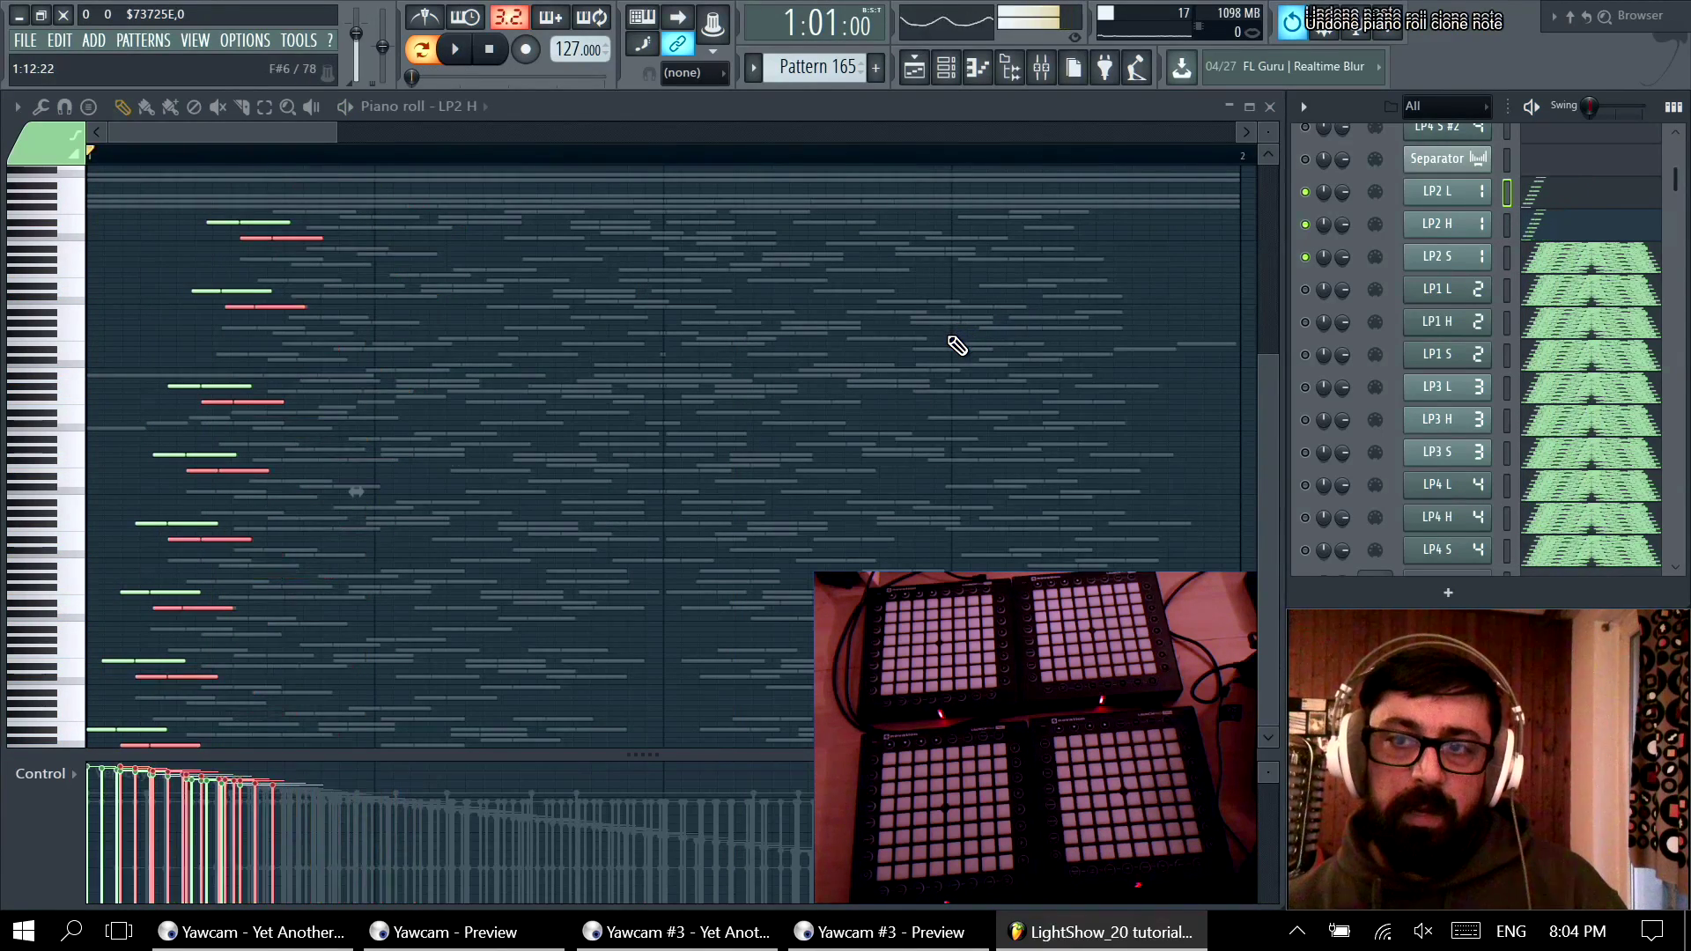
key(ctrl+z)
key(ctrl+z)
key(ctrl+z)
key(ctrl+z)
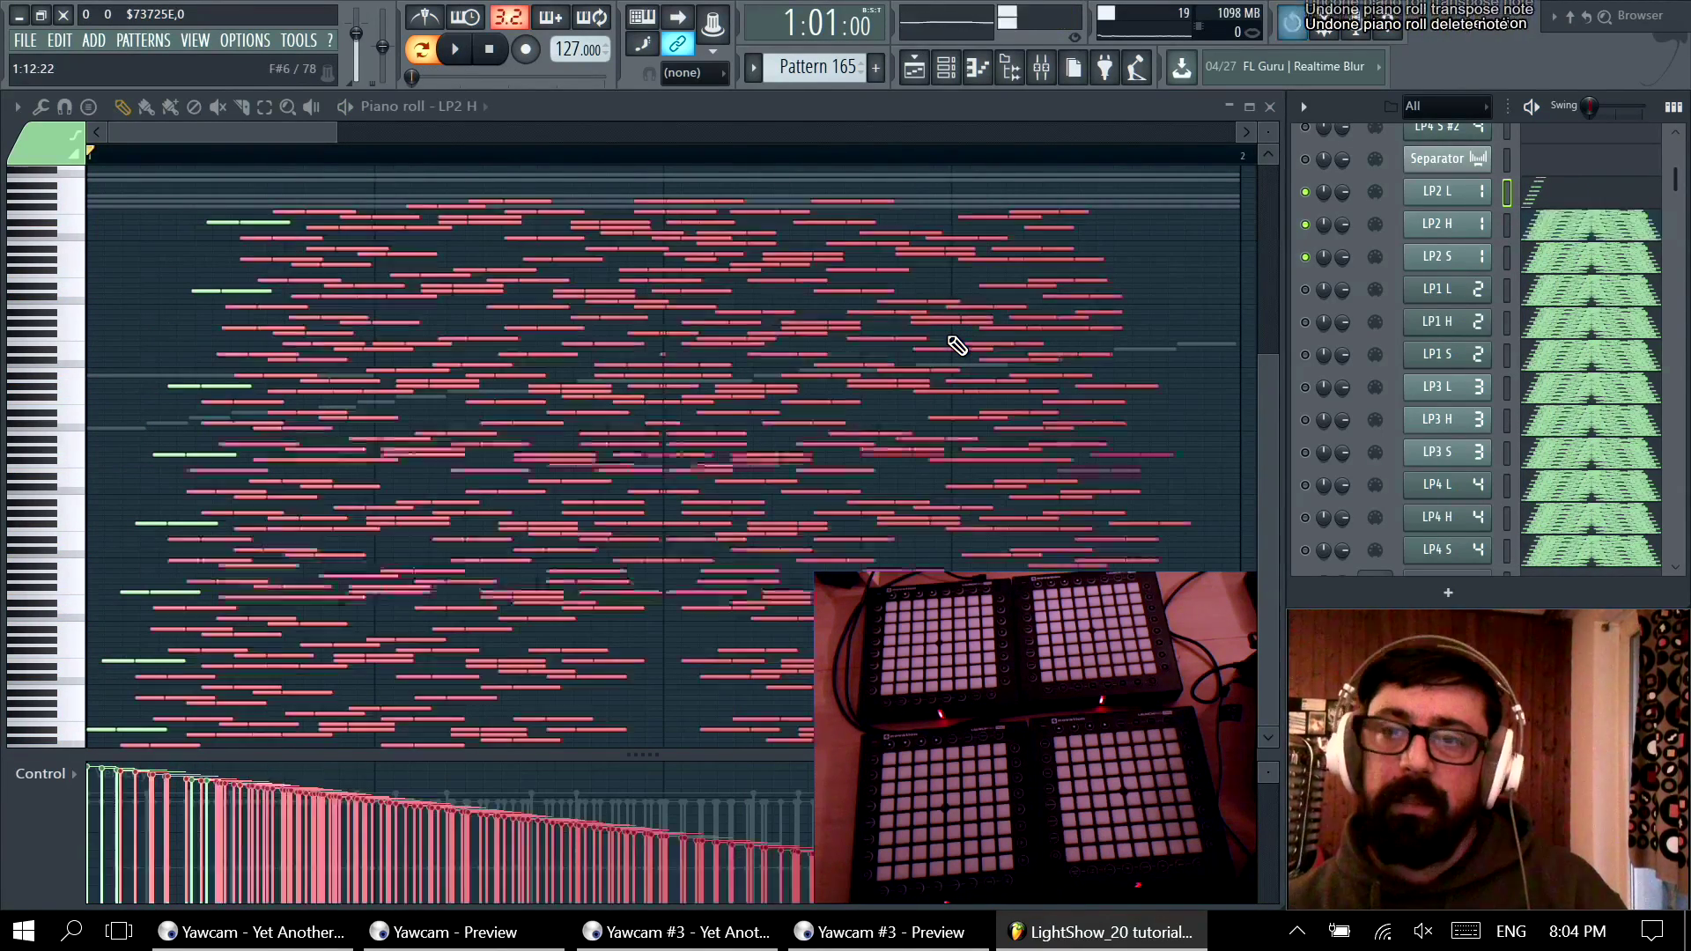
key(ctrl+z)
key(ctrl+z)
key(ctrl+z)
key(ctrl+z)
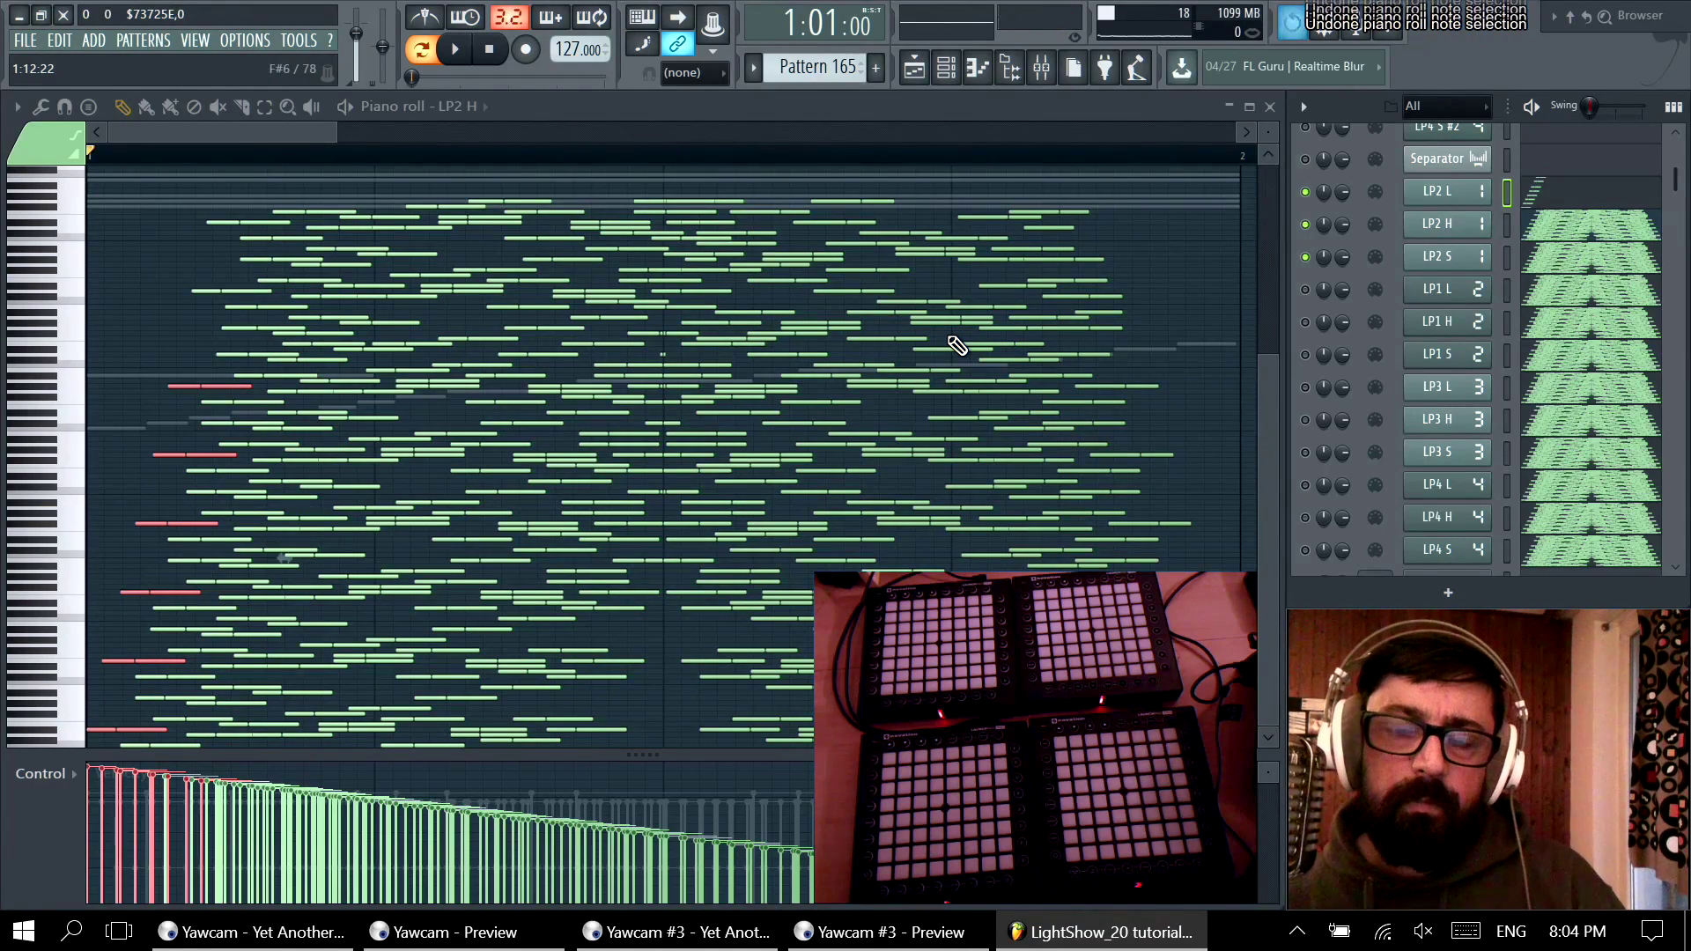
key(ctrl+z)
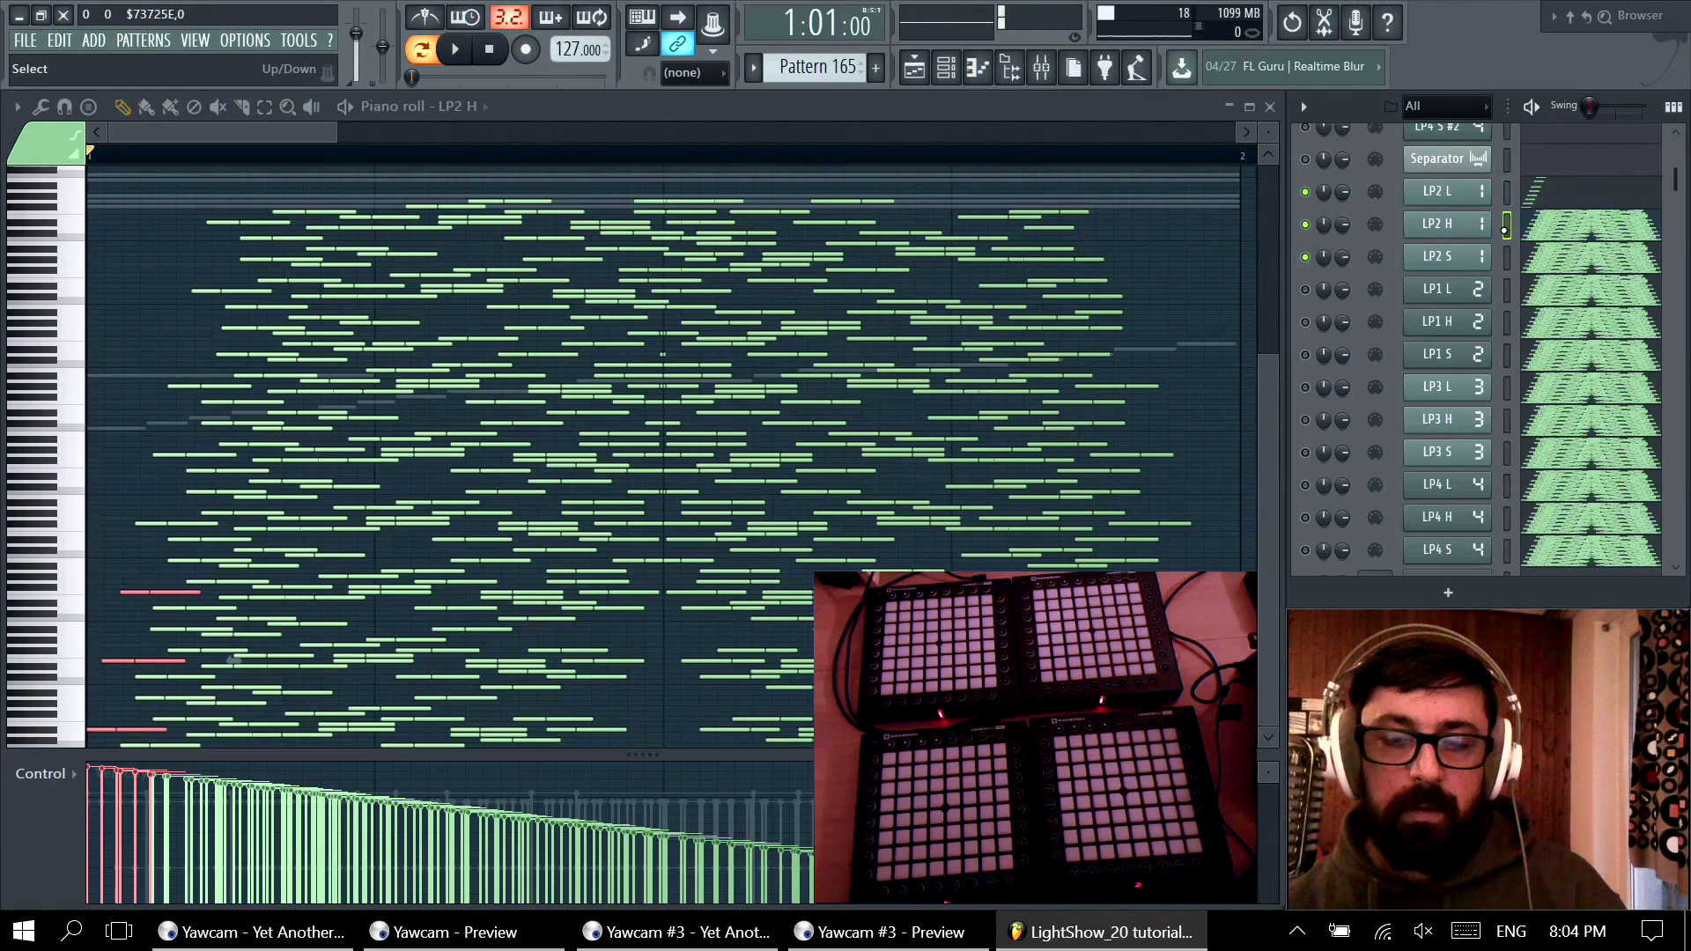
Step: Check the maximum undo levels in the General settings and close the settings
key(F10)
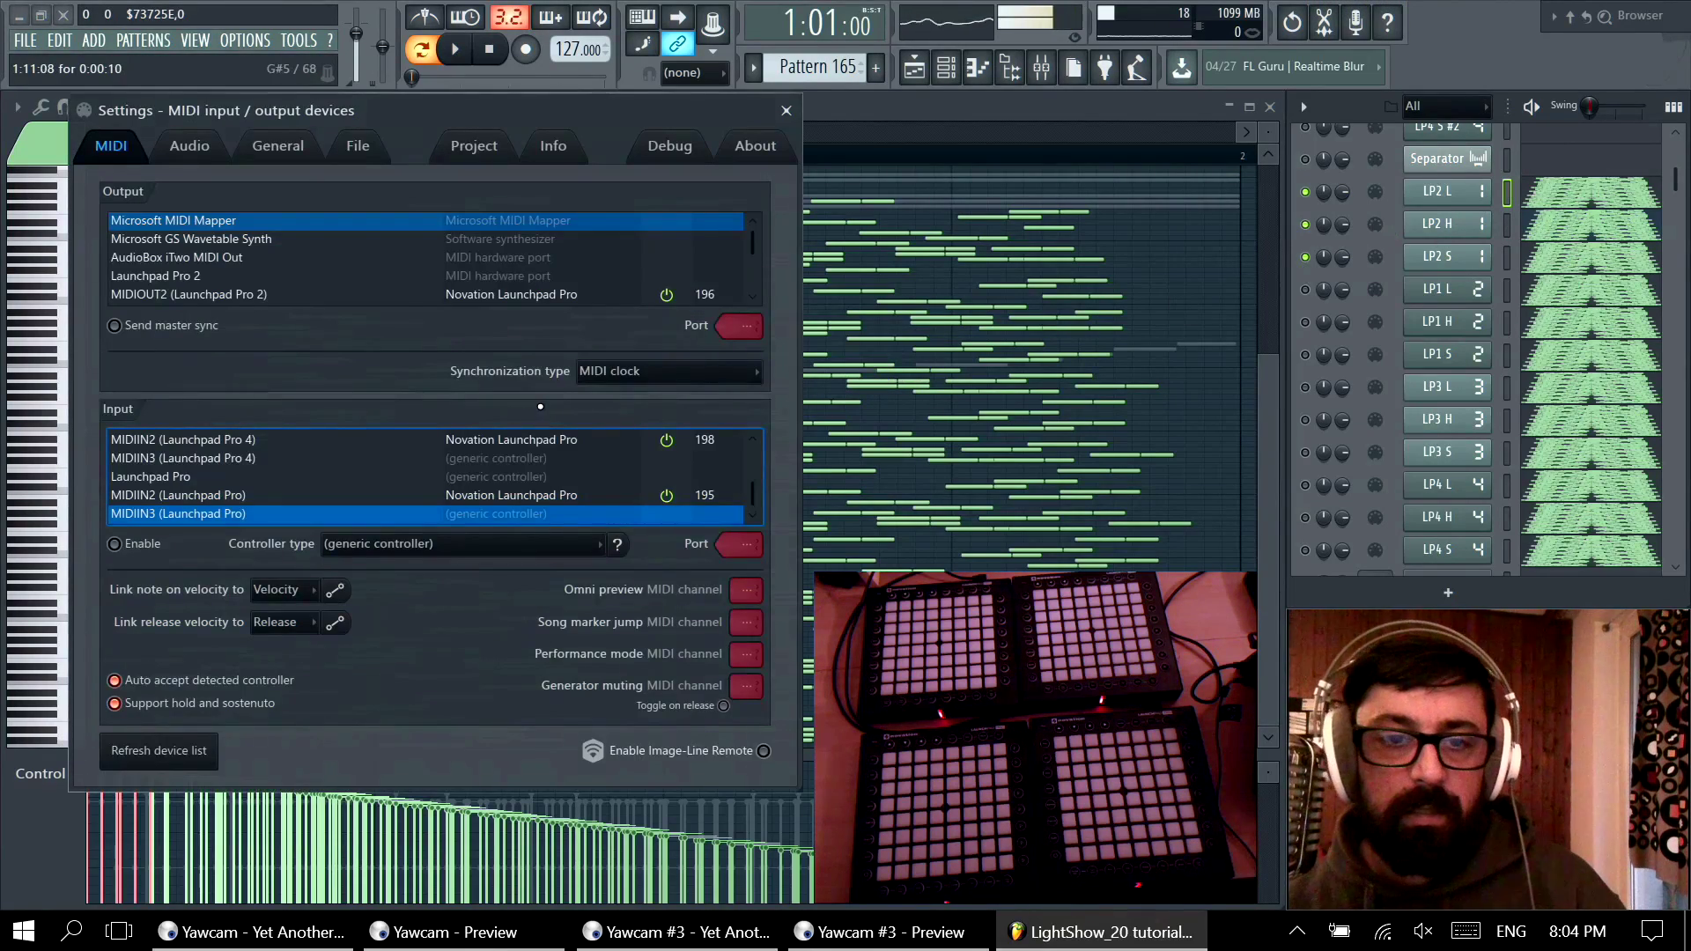
click(277, 148)
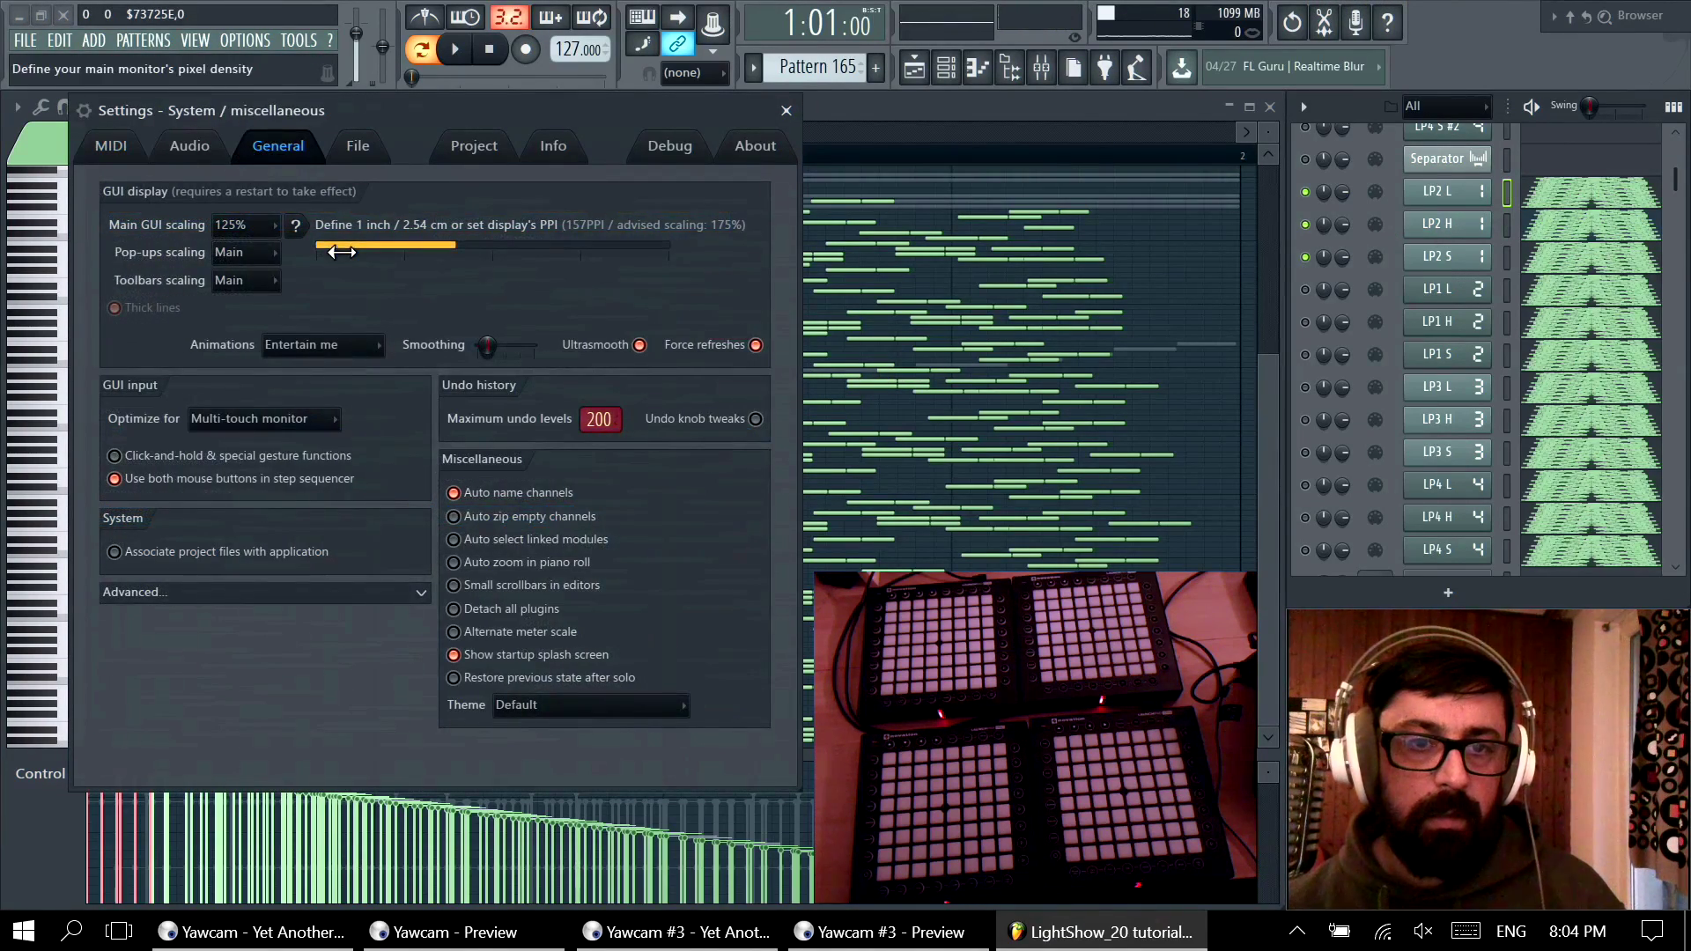
click(787, 110)
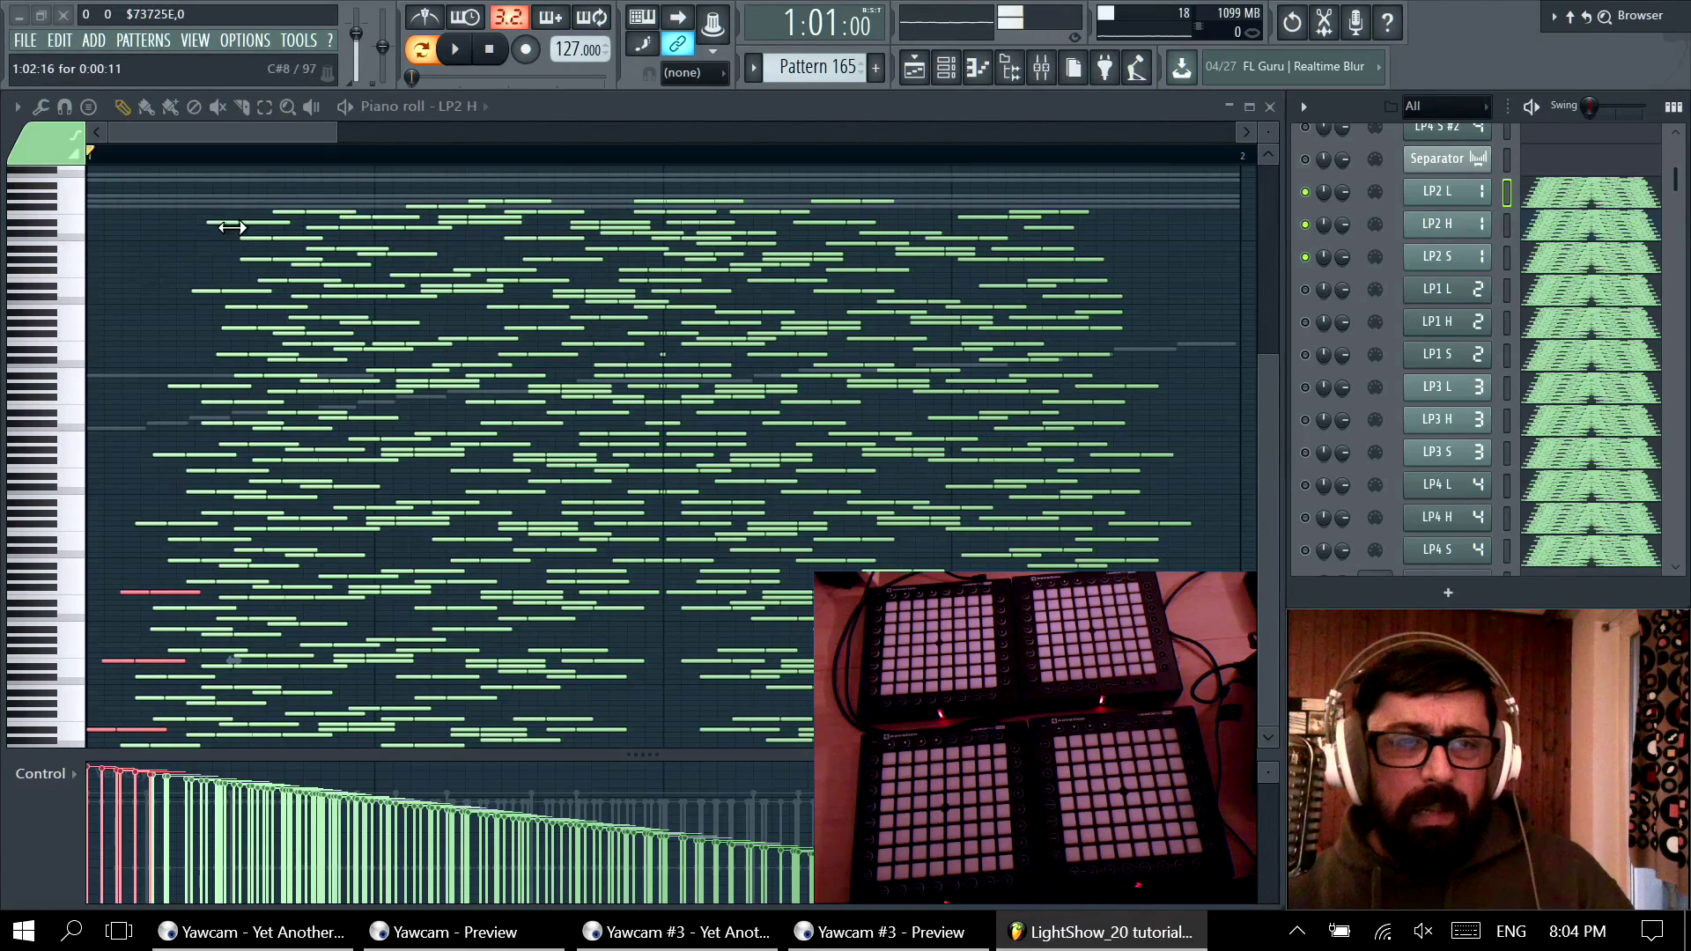
Step: Select roughly the first half of the notes in LP2 H by time range and preview that section
drag(641, 156, 88, 156)
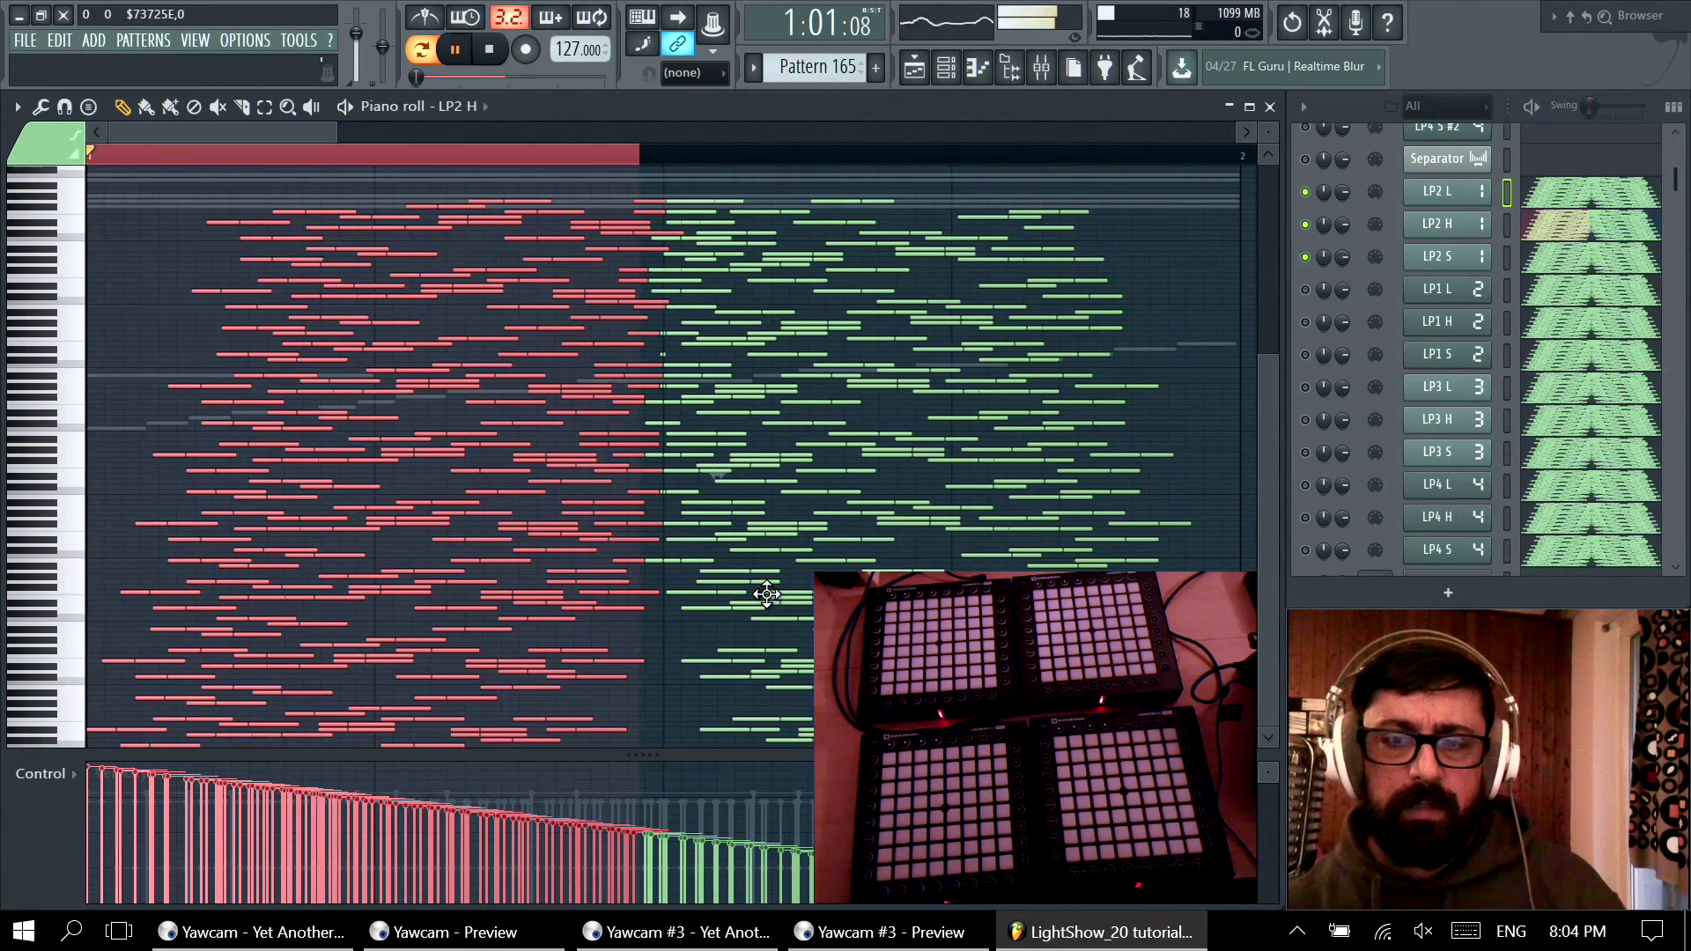
key(space)
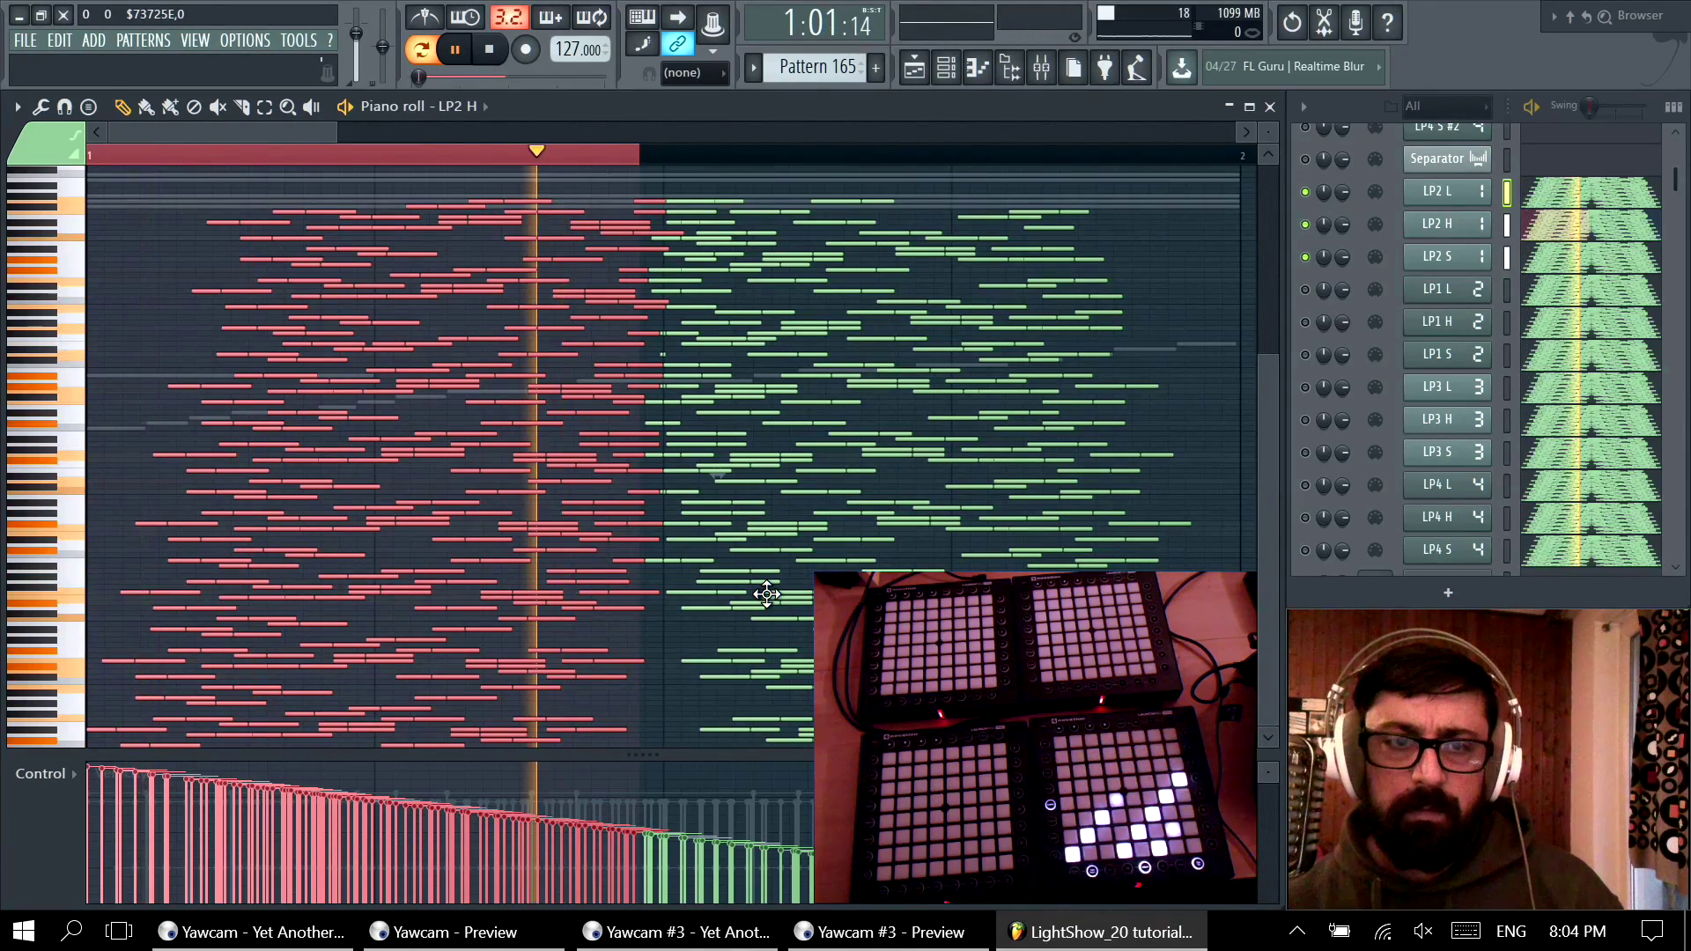
key(space)
Step: Select the LP2 H notes from 1:01:00 to about the middle of the bar and delete the notes after them
drag(668, 157, 2, 280)
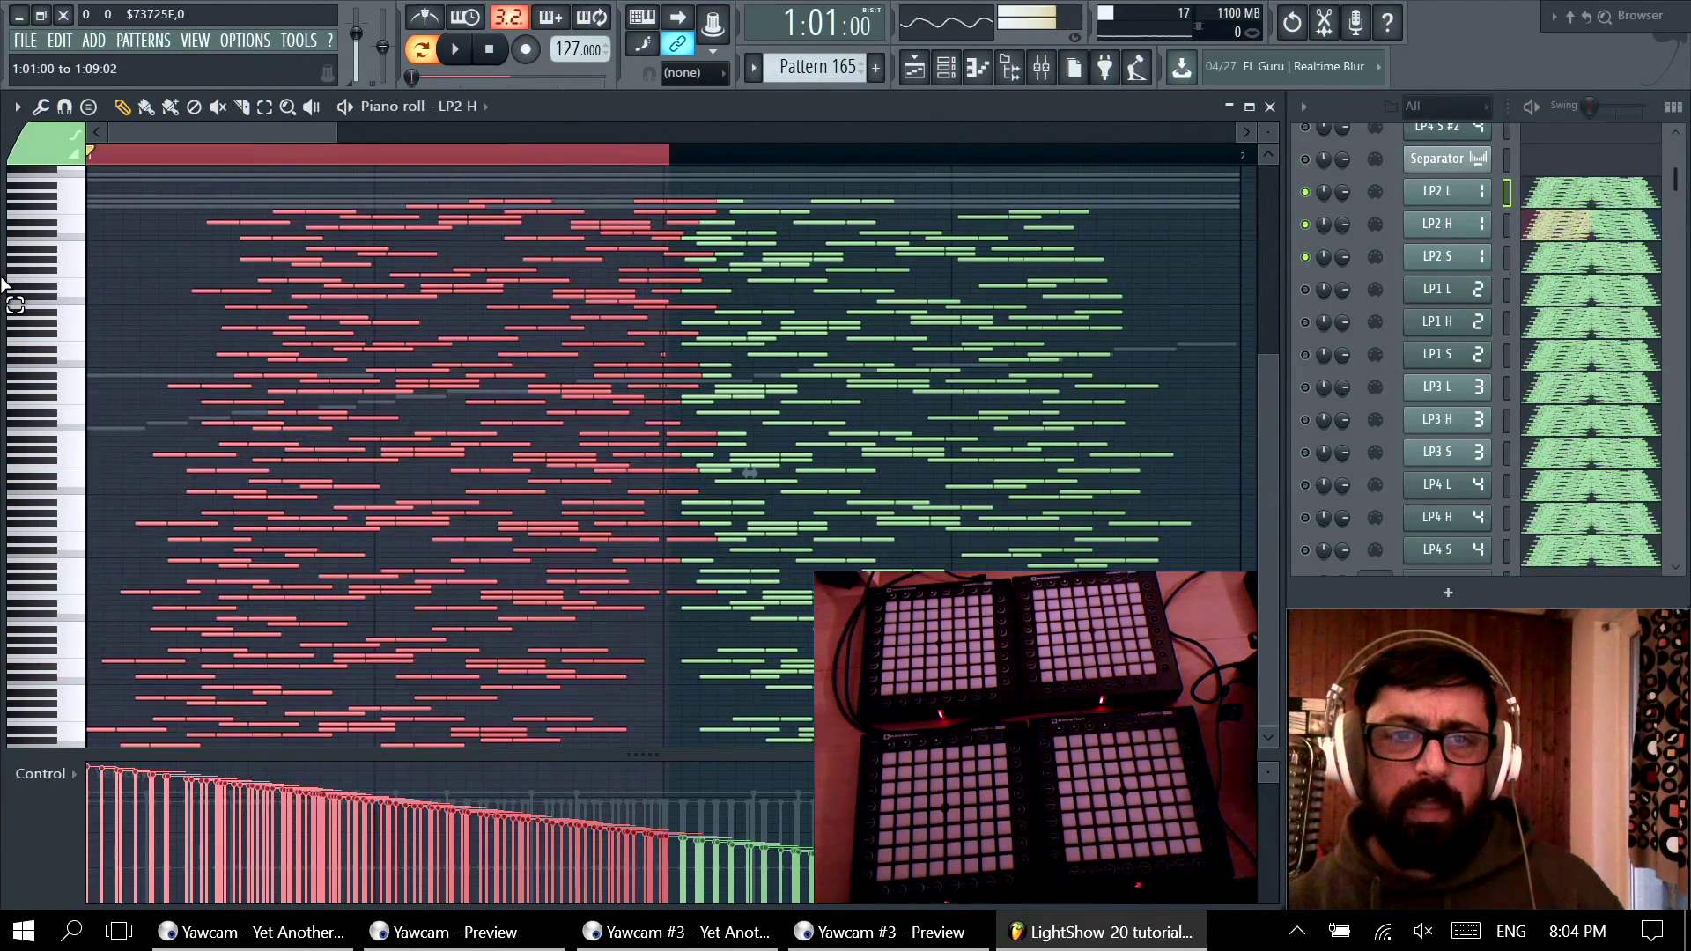
scroll(198, 475, down, 4)
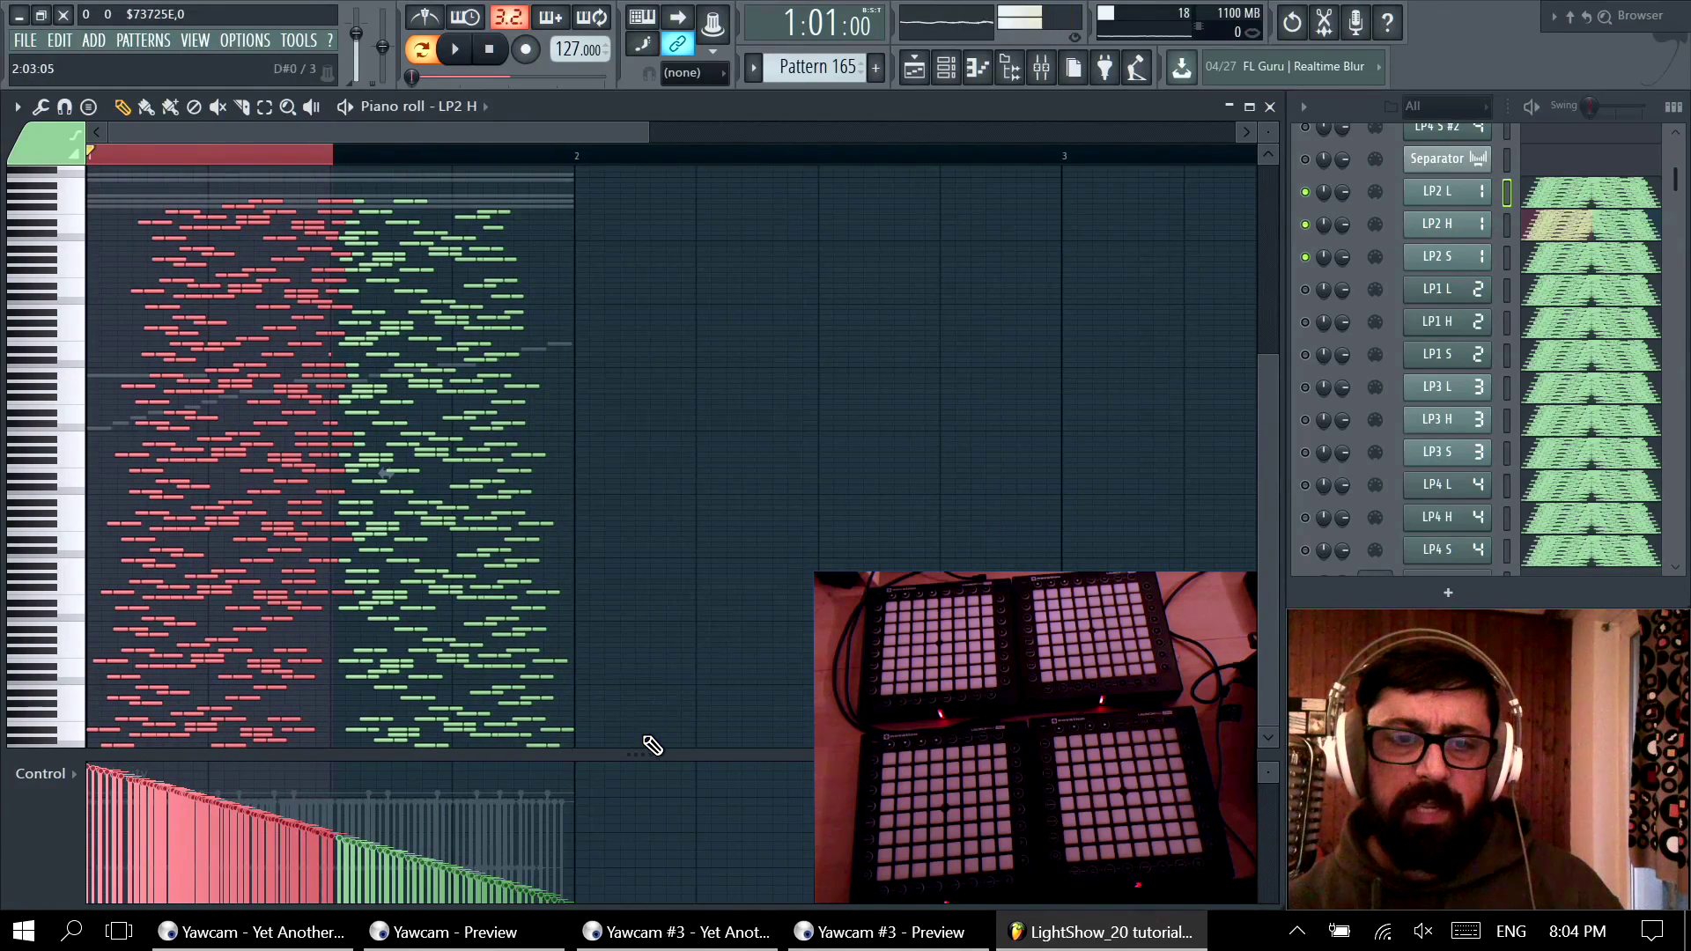
drag(639, 746, 90, 157)
key(Delete)
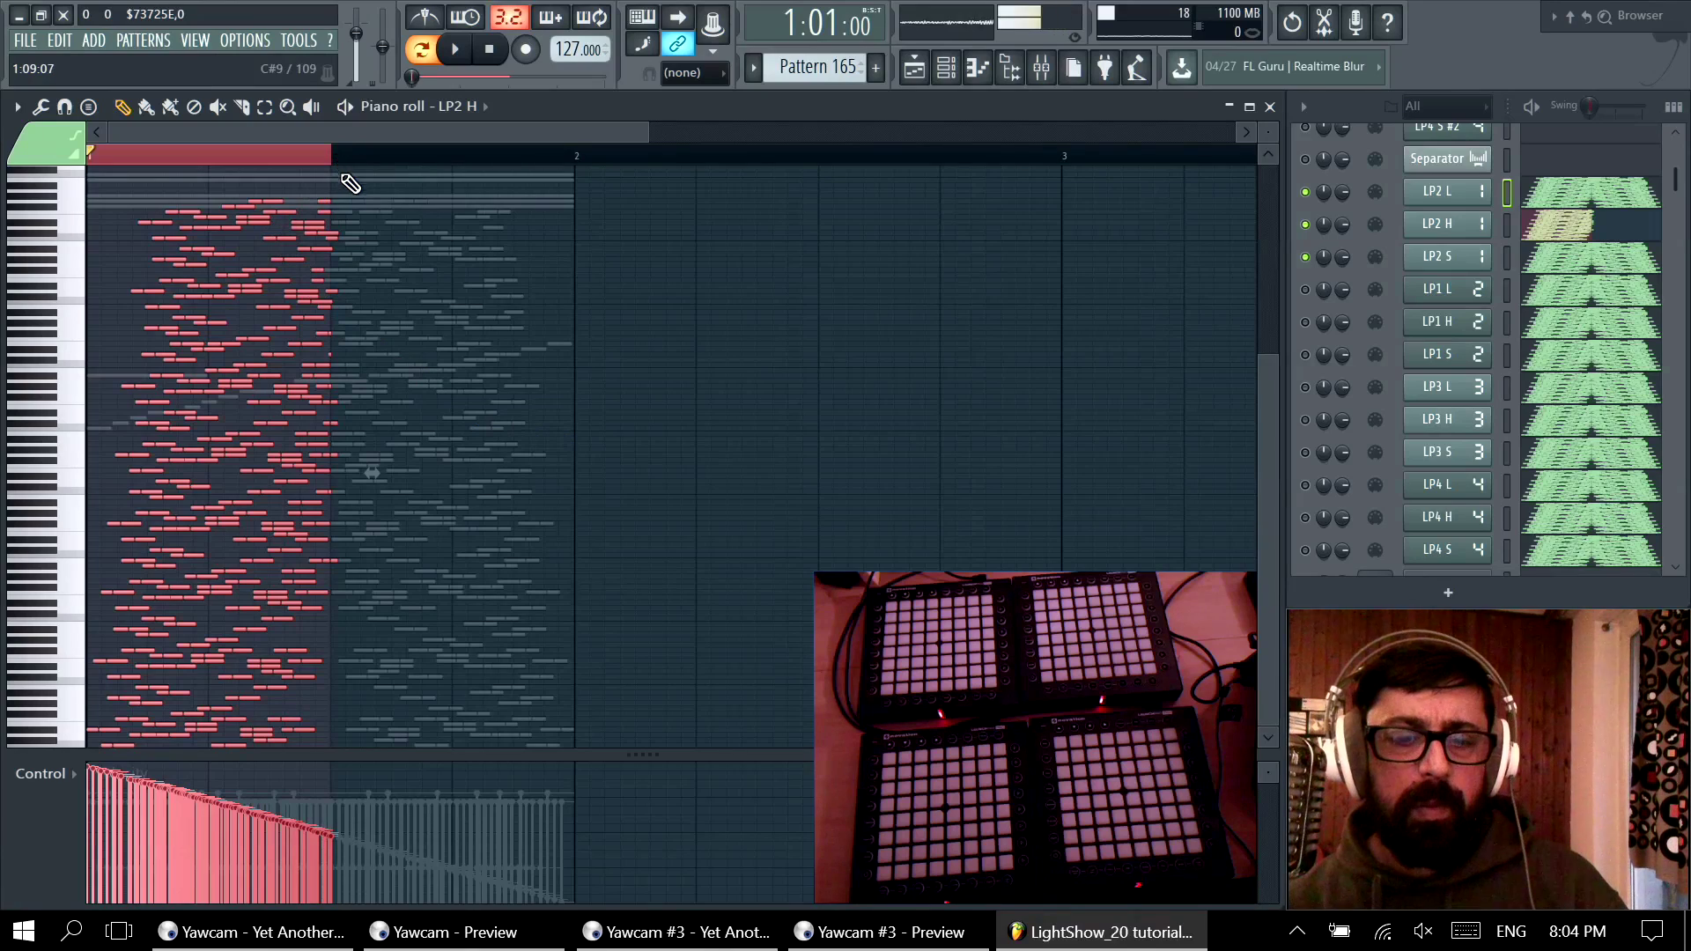
Step: Duplicate the first half of LP2 H's notes into the second half, flip the copy horizontally, and clear the selection
key(ctrl+b)
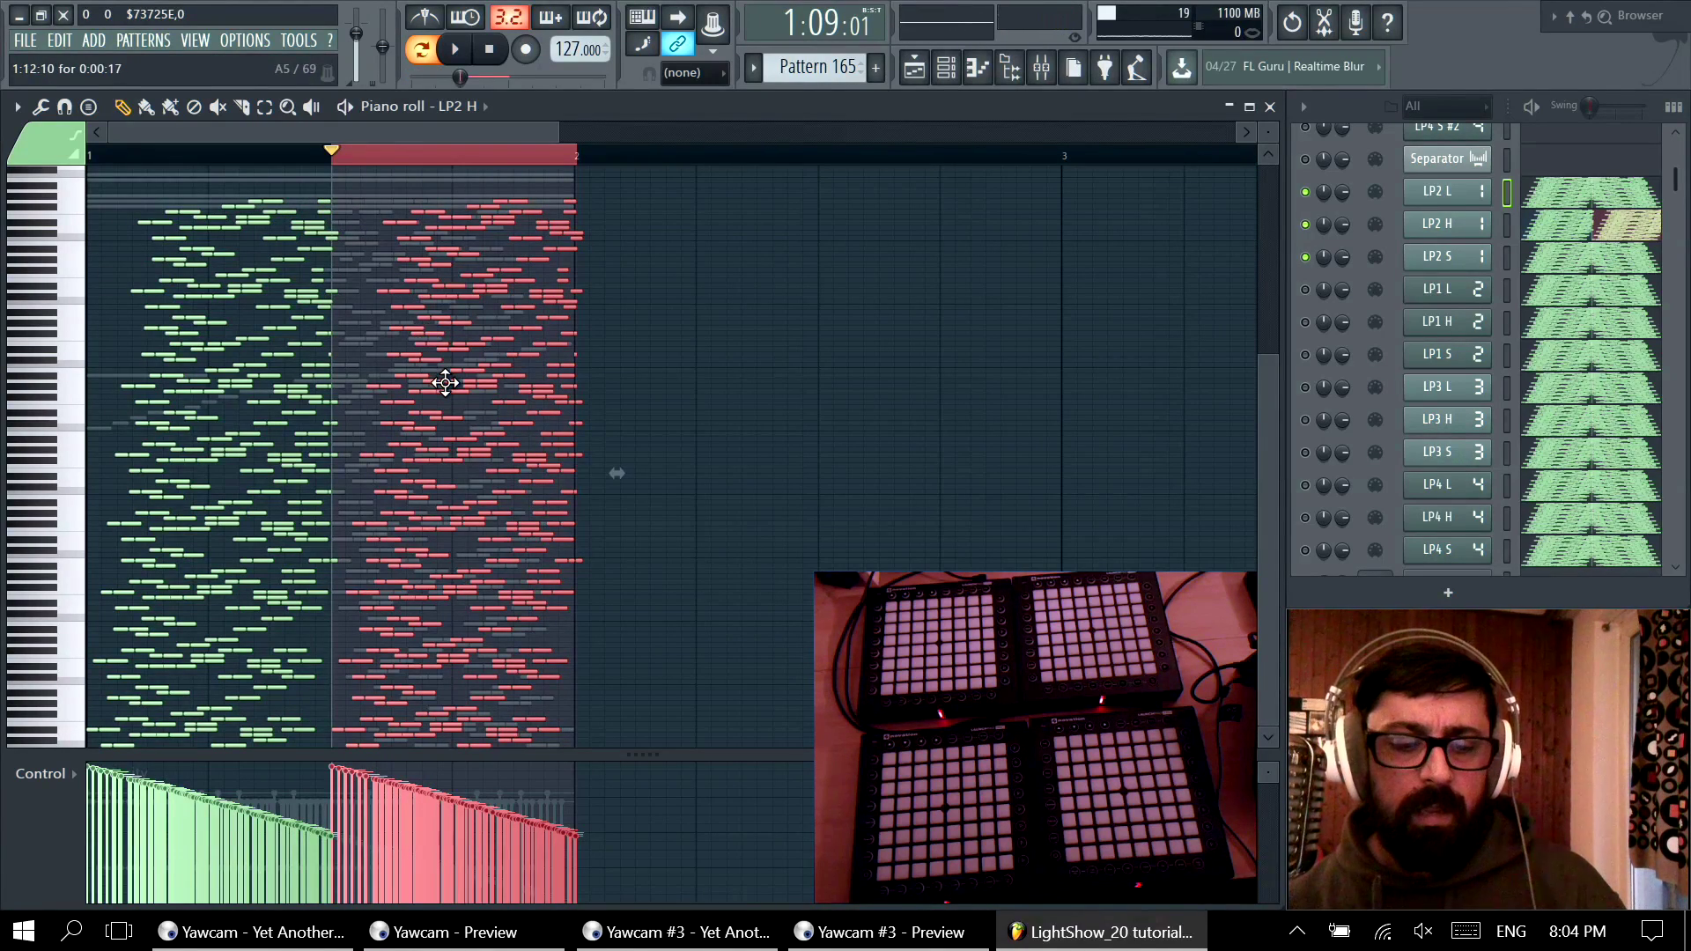
key(alt+y)
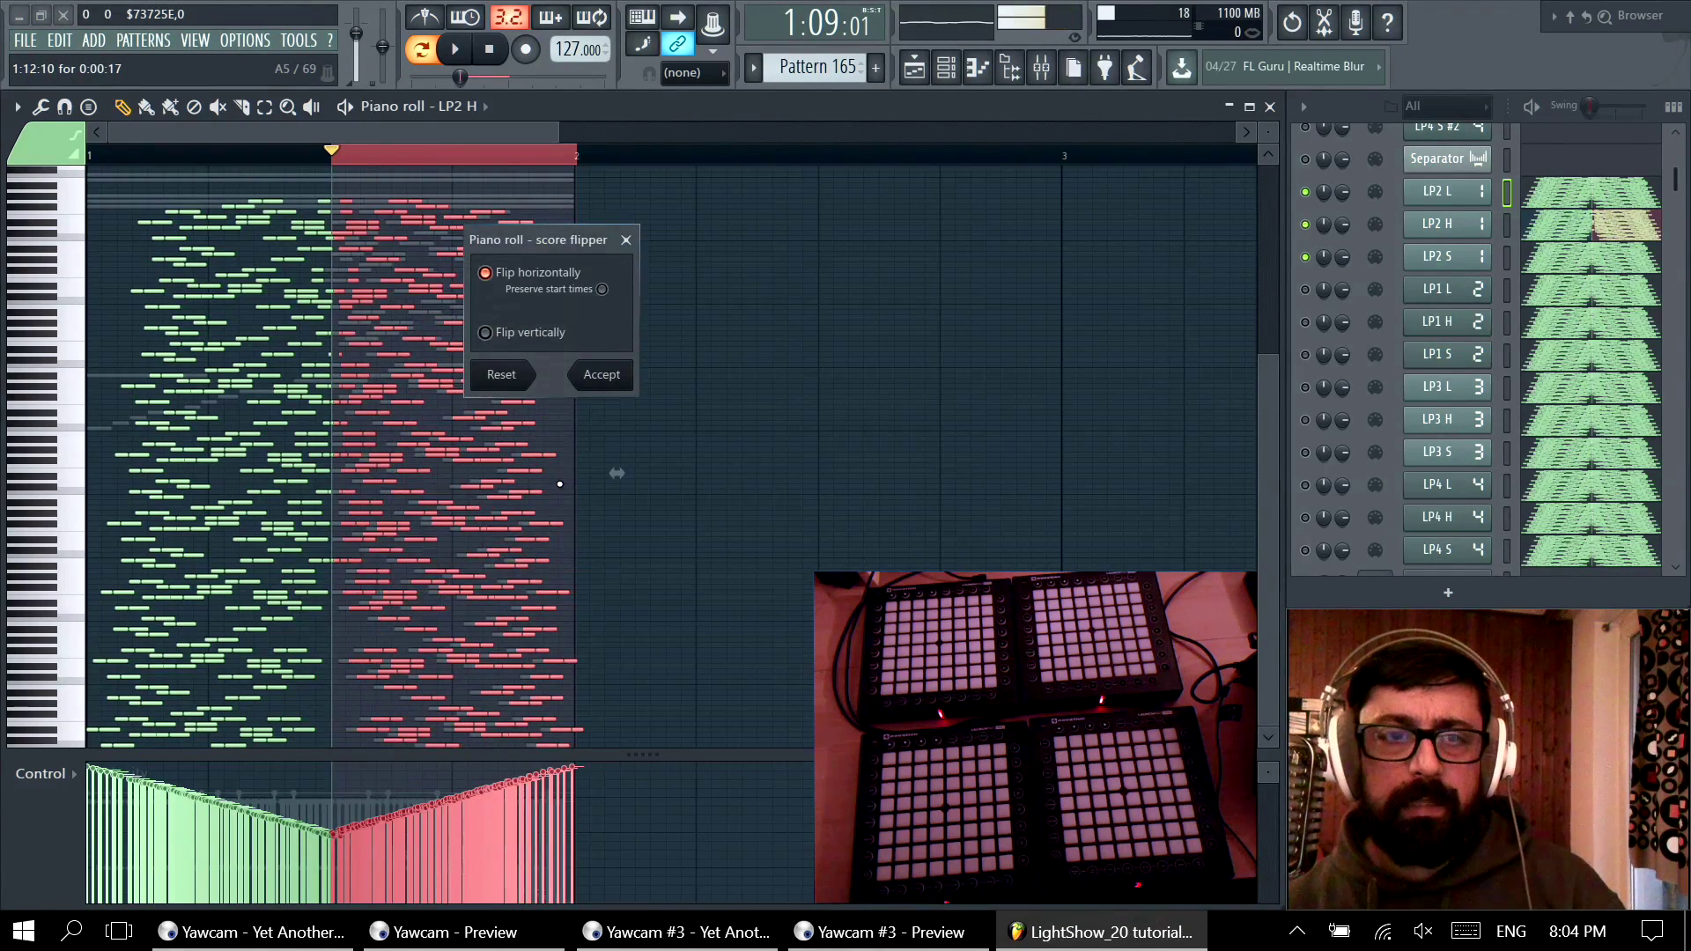
click(602, 374)
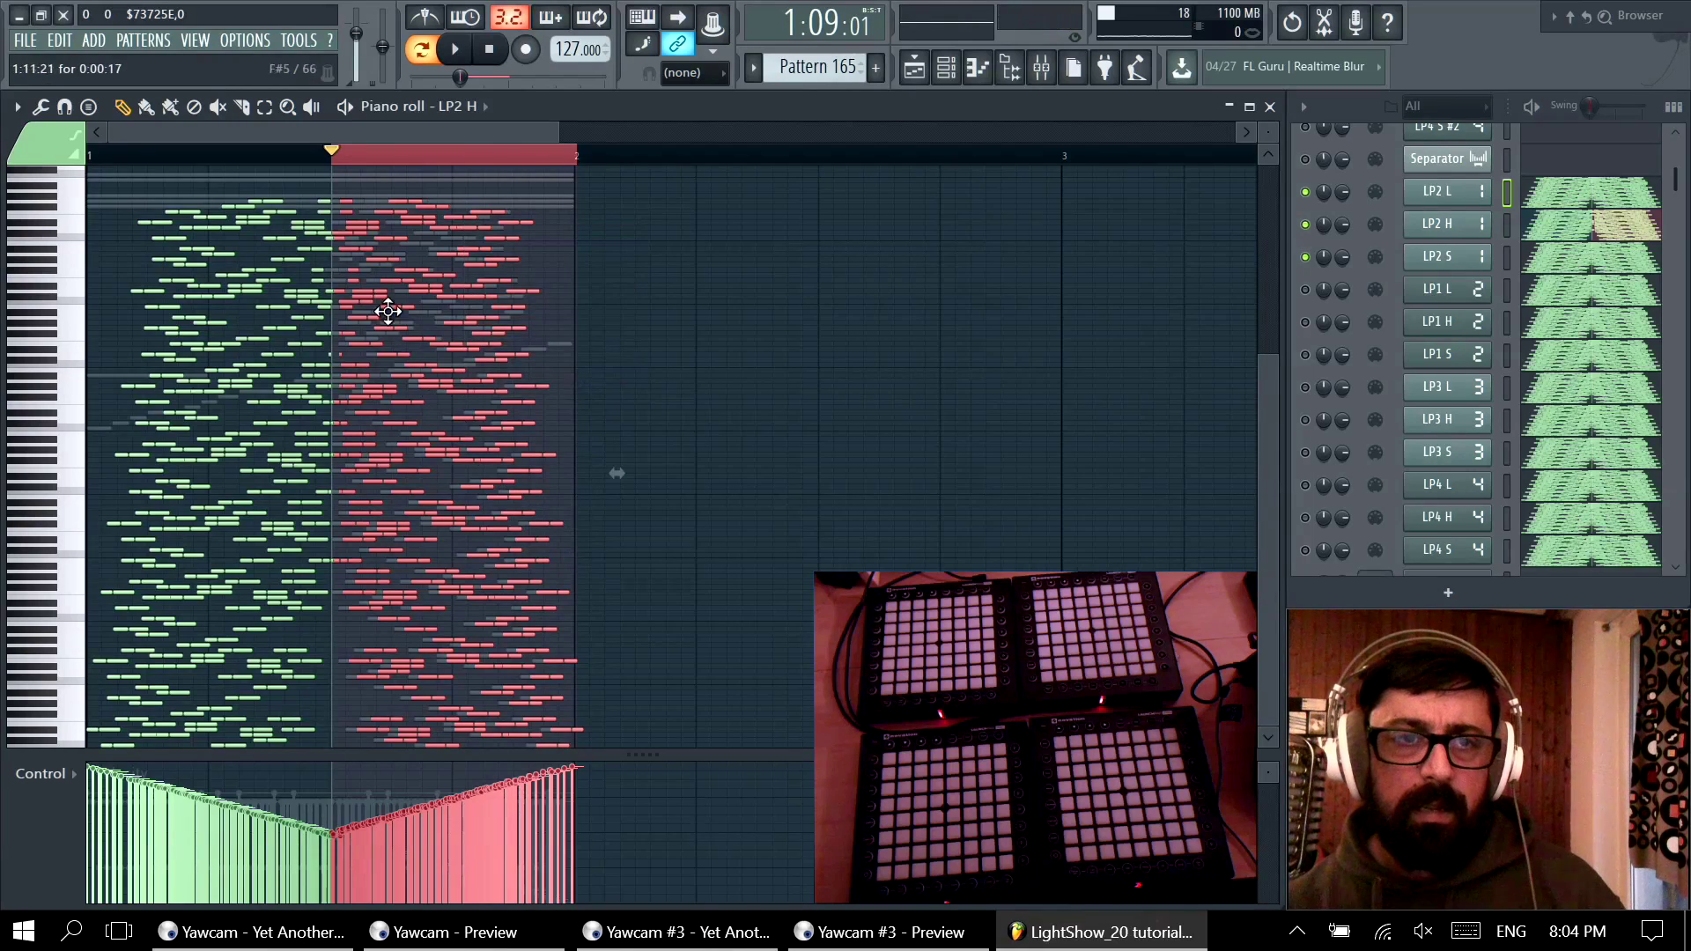
click(321, 166)
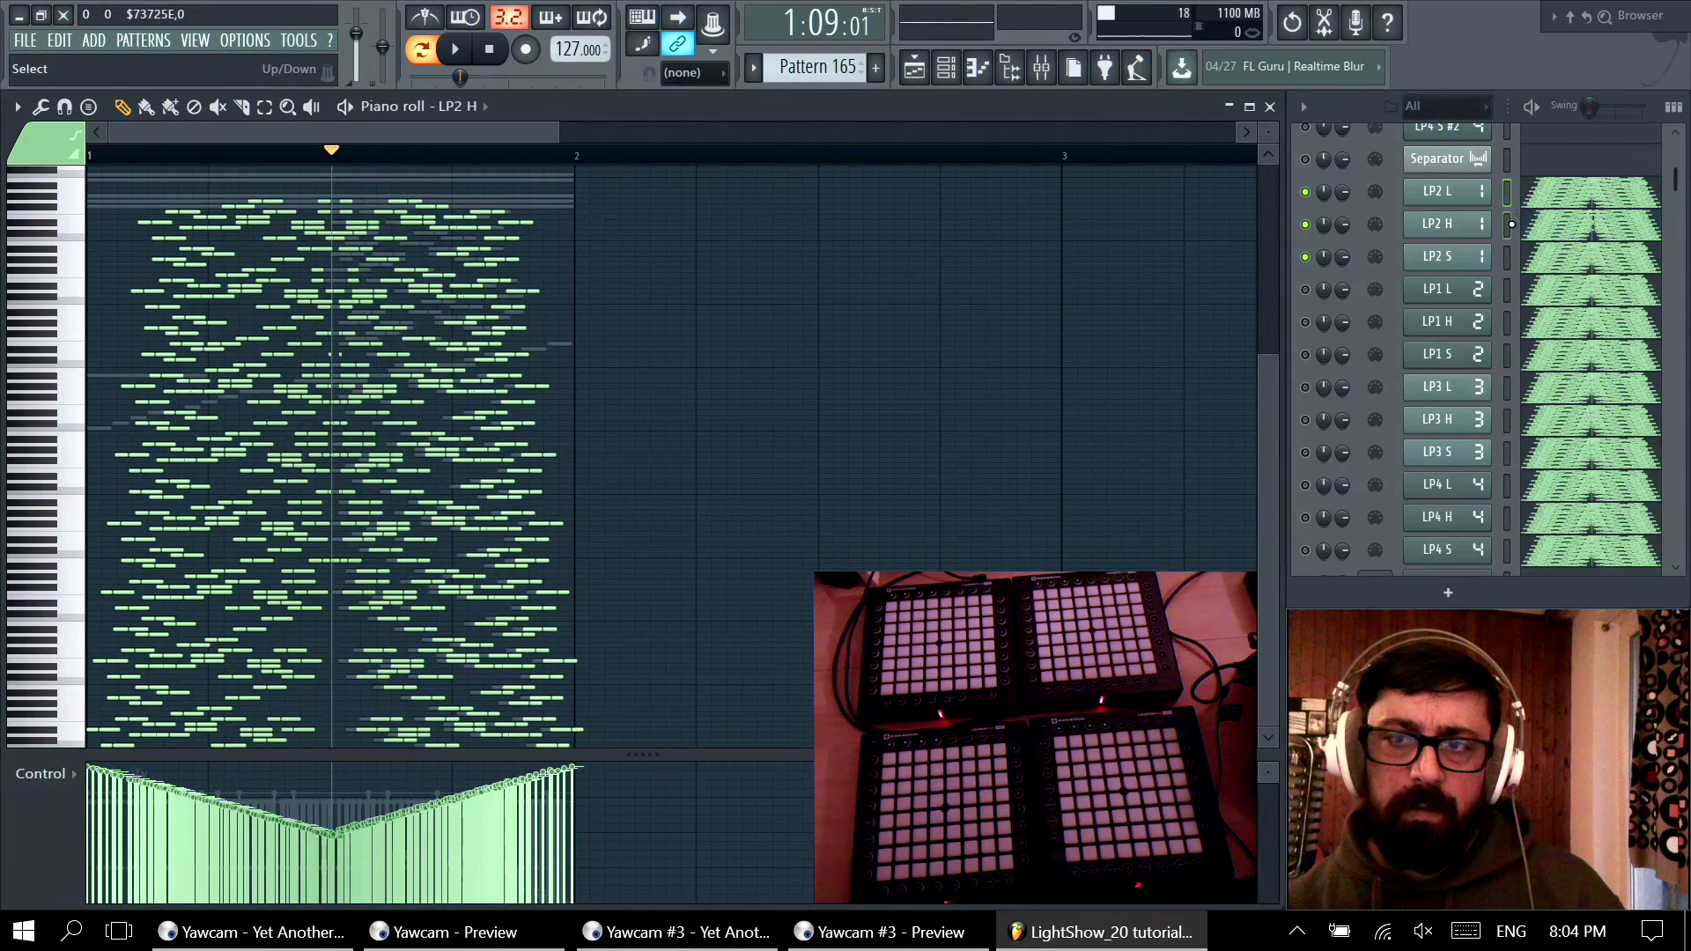
Step: Undo the mirrored second half in LP2 H and return the playhead to the pattern's start
key(ctrl+z)
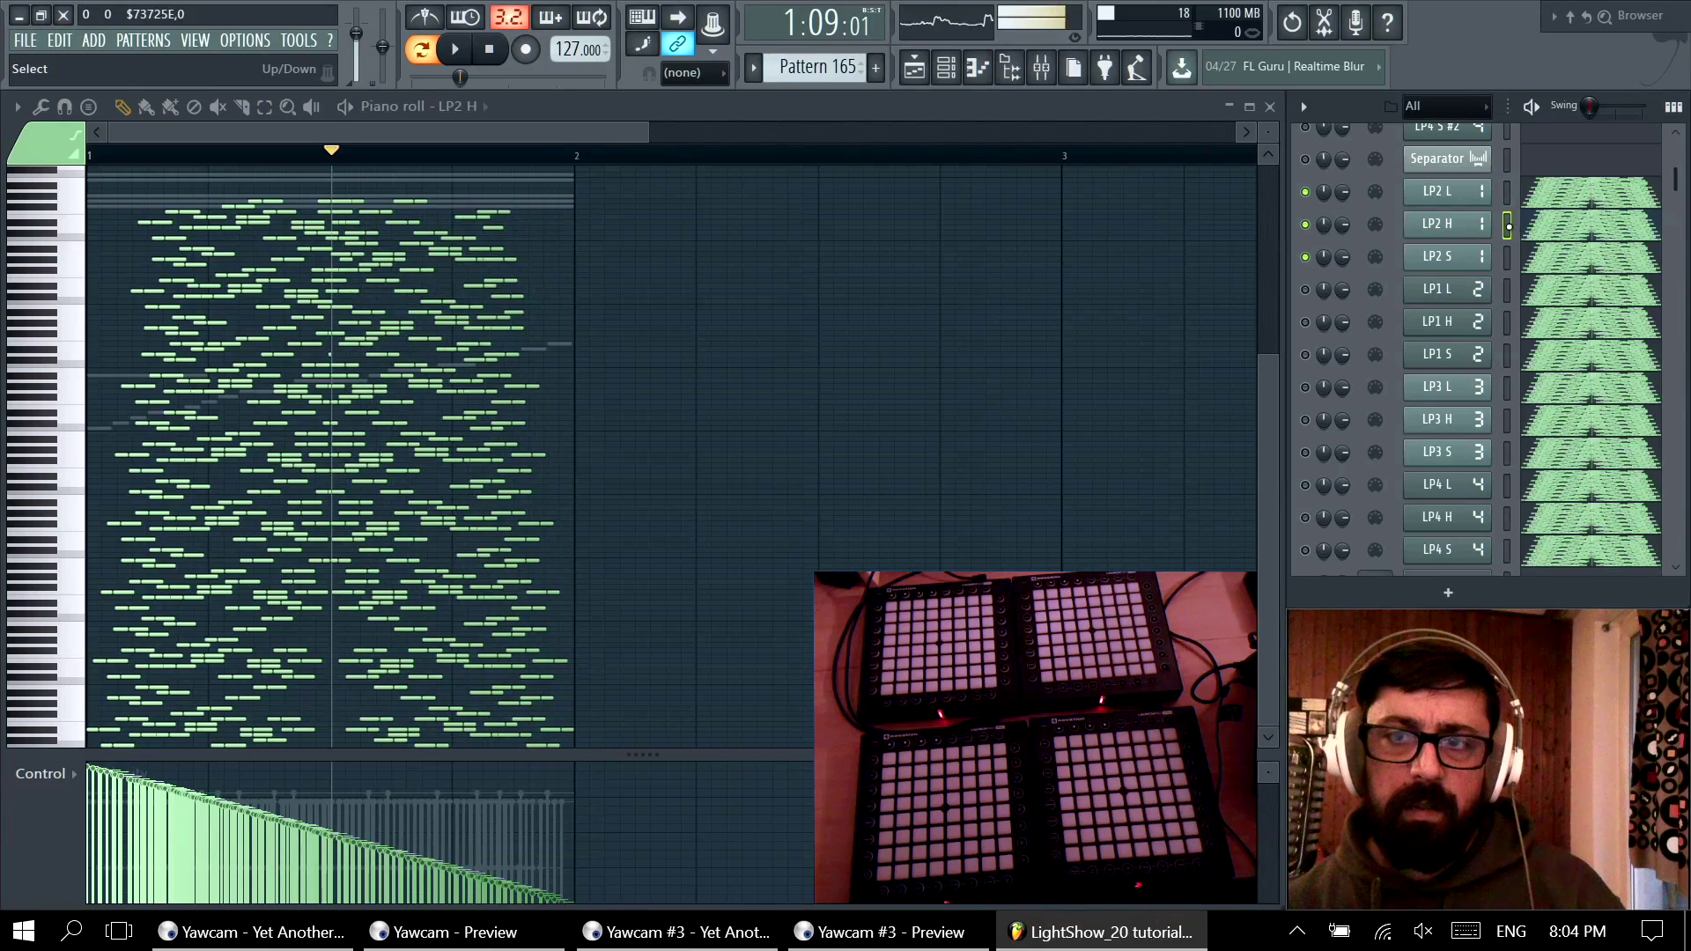
click(87, 155)
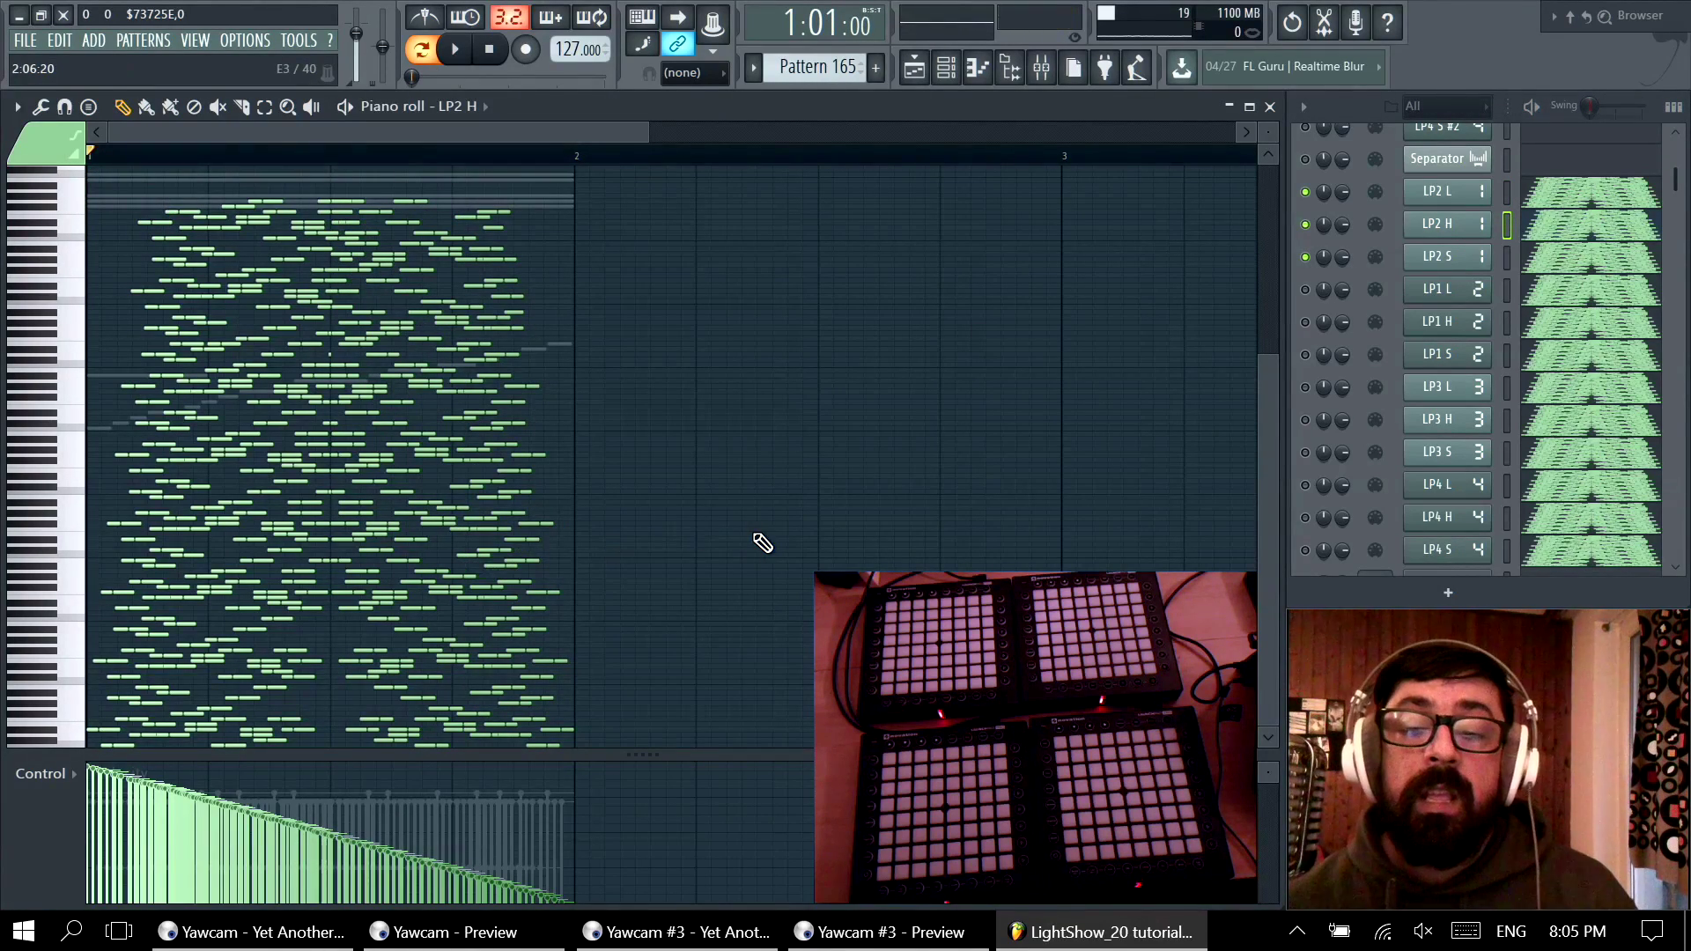
Step: Open LP2 L in the piano roll, select all its notes, and gradually raise their velocity levels
click(1539, 201)
key(ctrl+a)
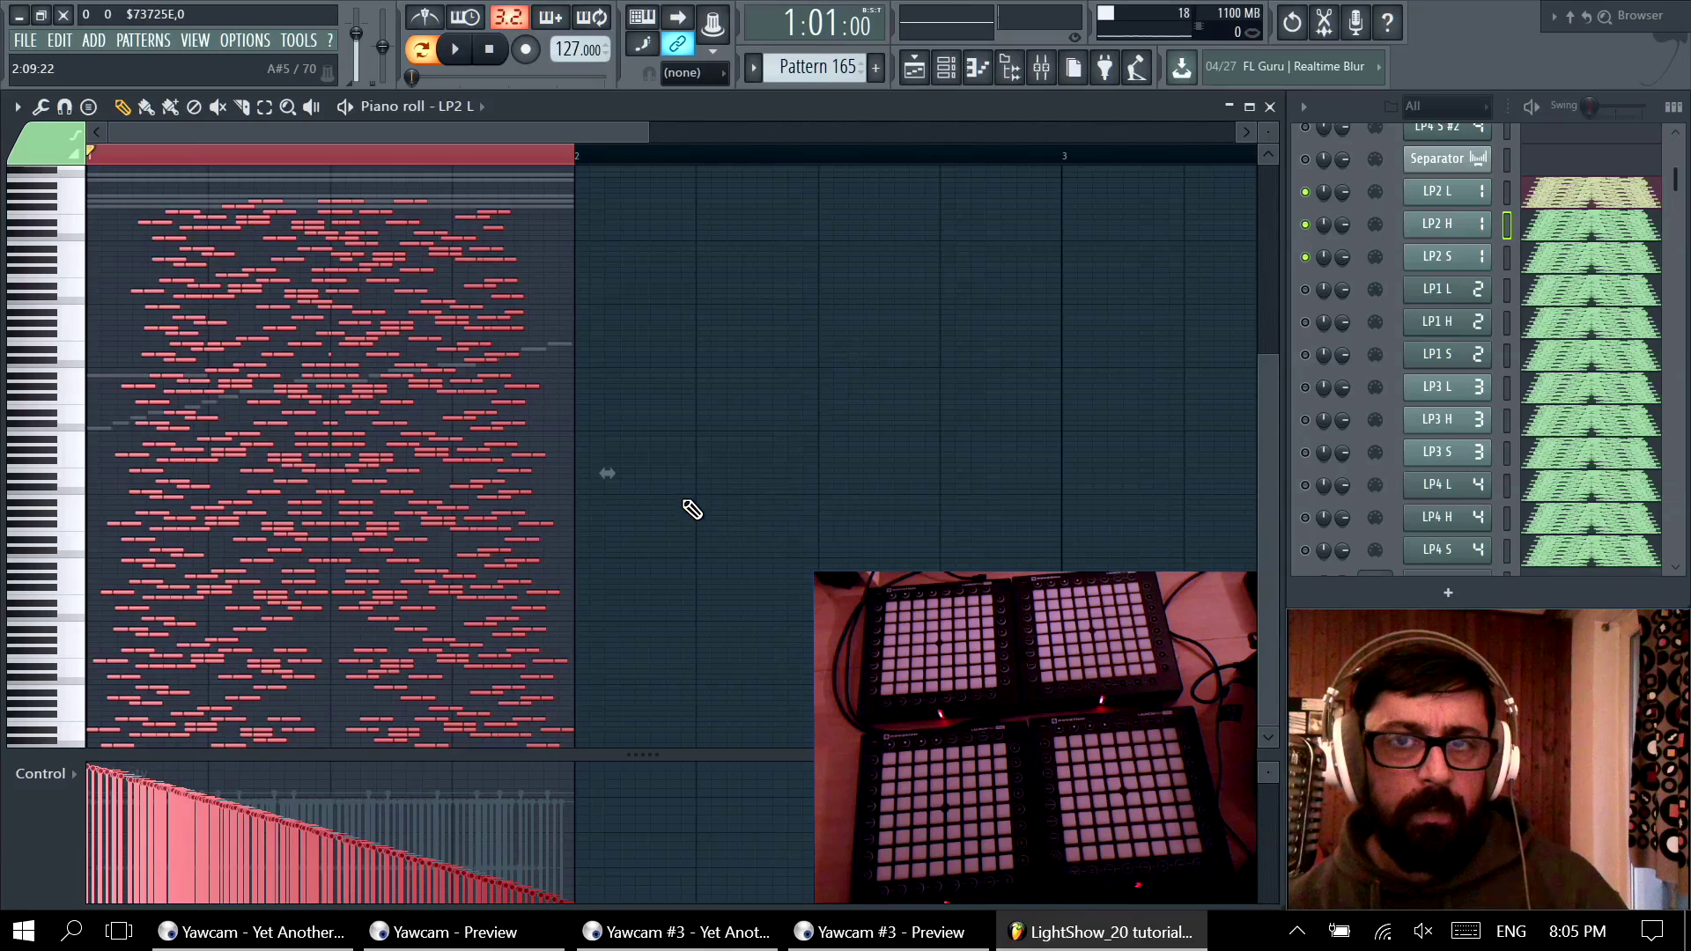
scroll(685, 502, up, 1)
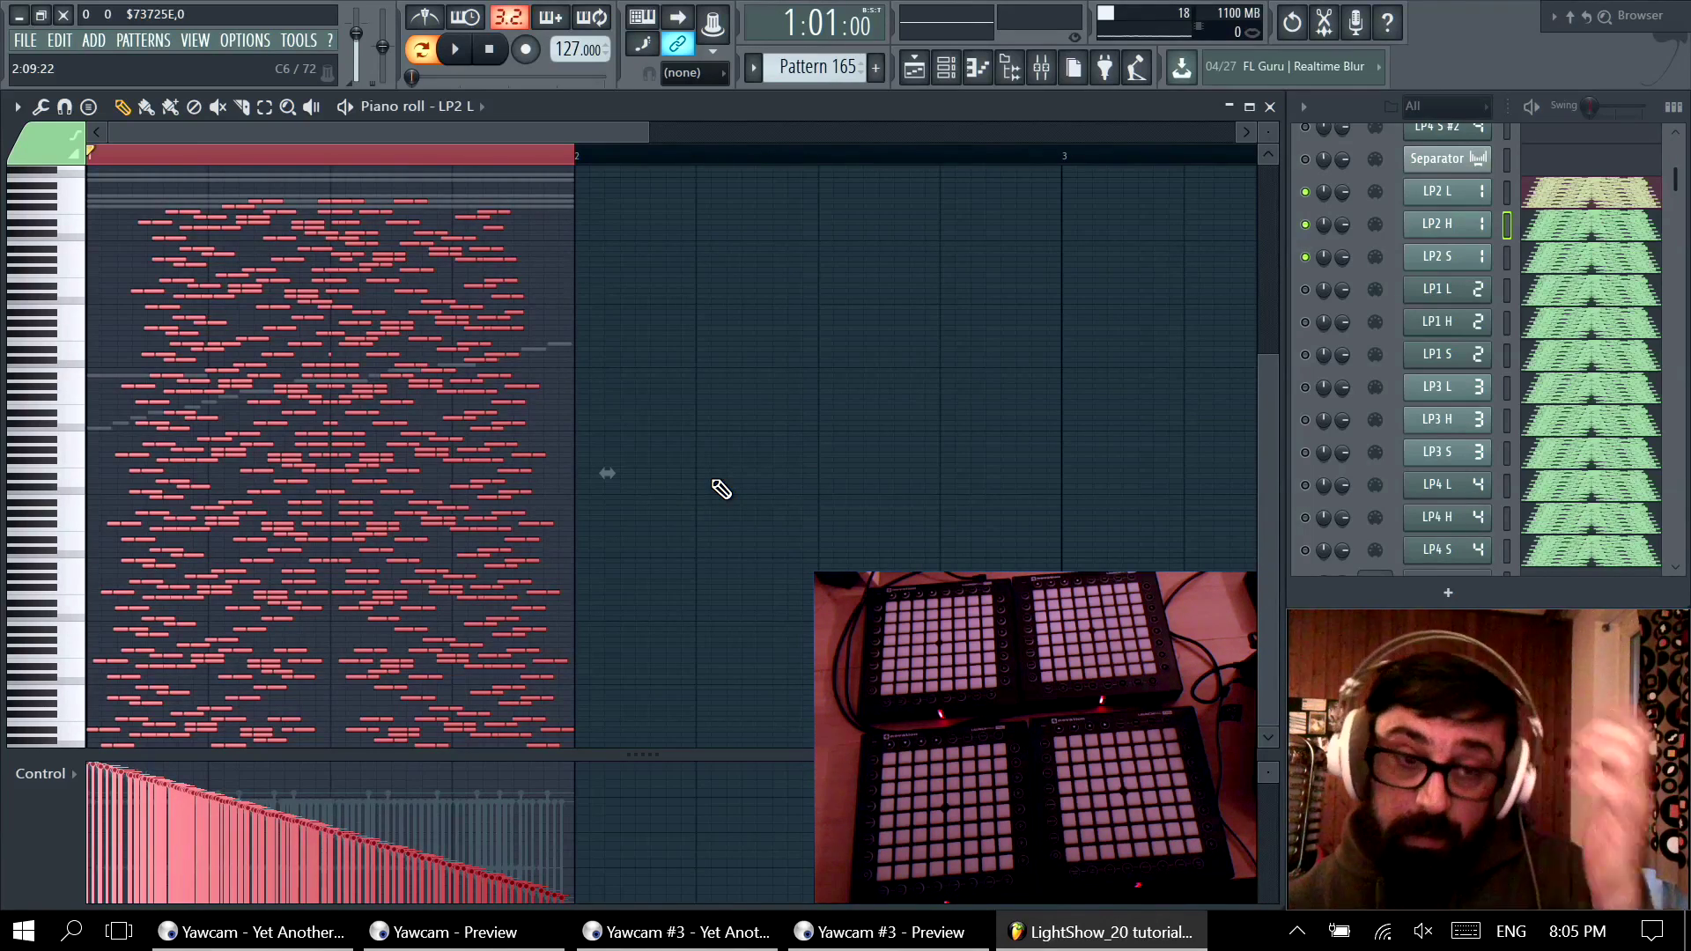
scroll(472, 450, up, 1)
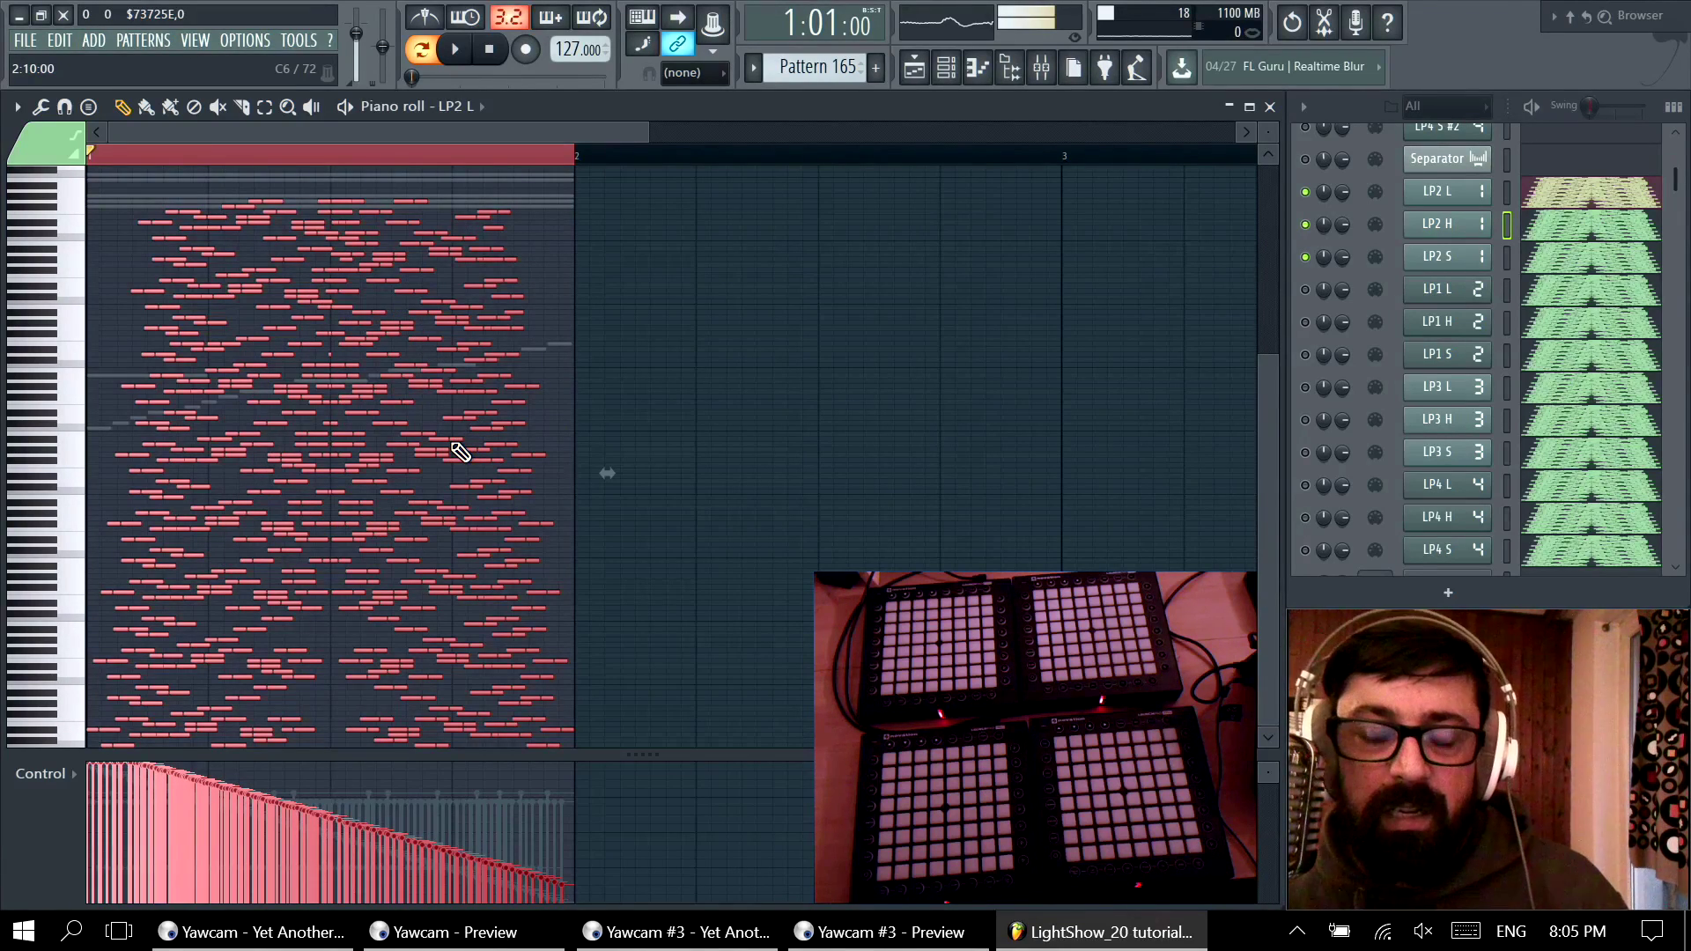
scroll(460, 452, up, 3)
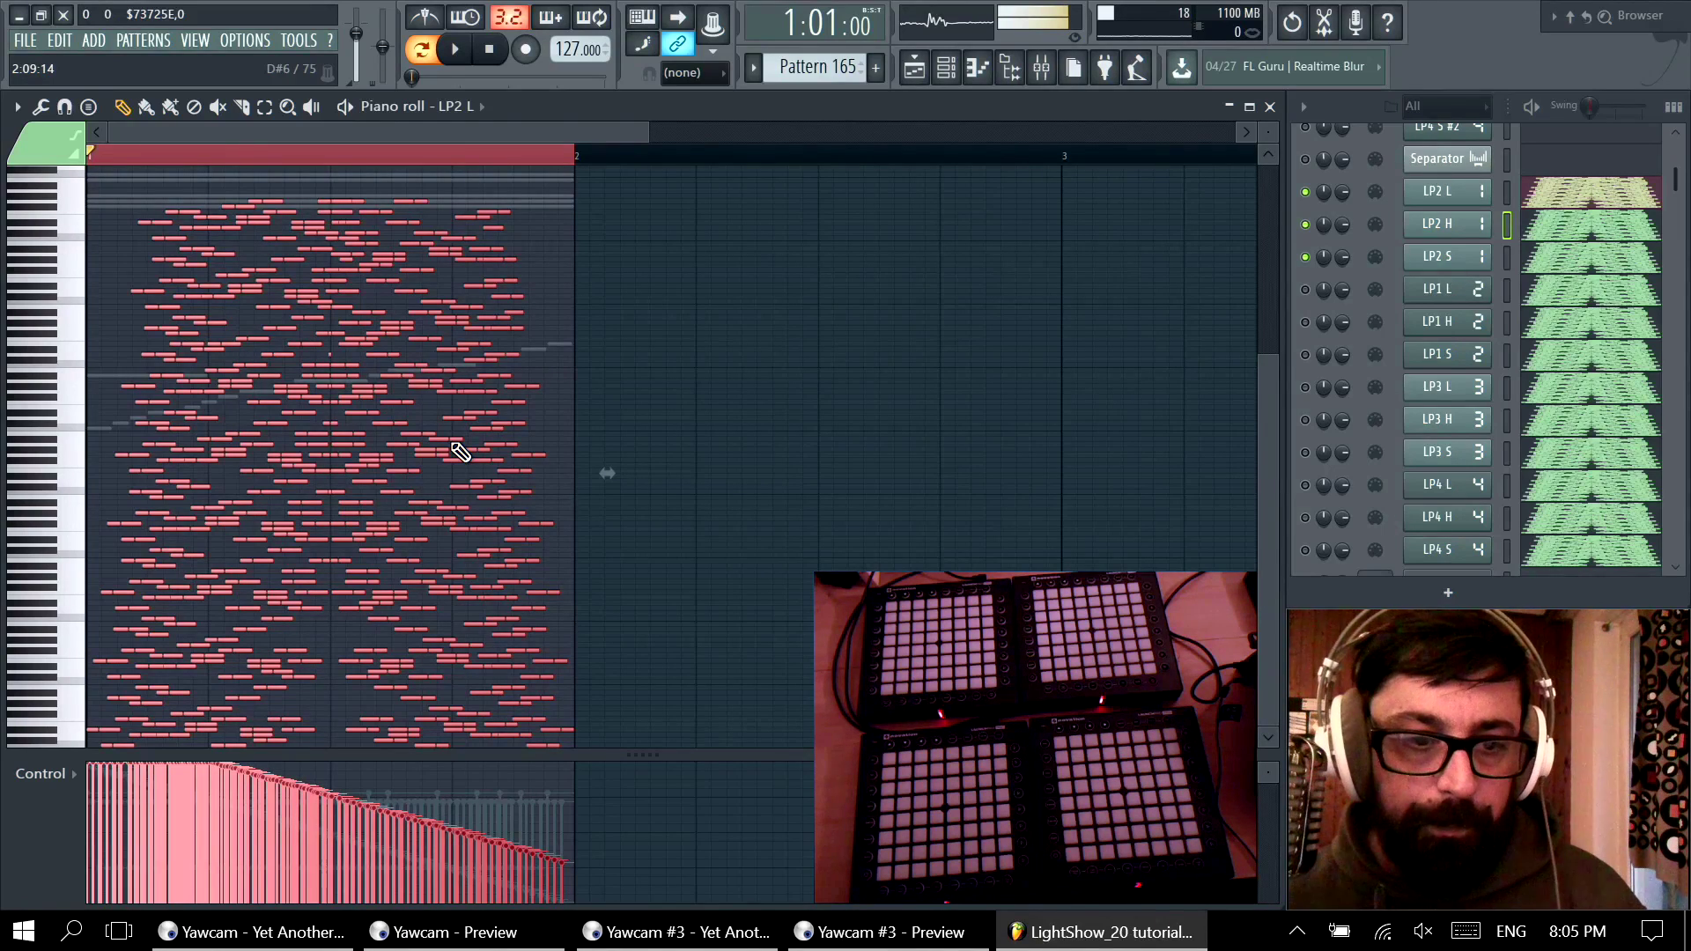
scroll(453, 446, up, 3)
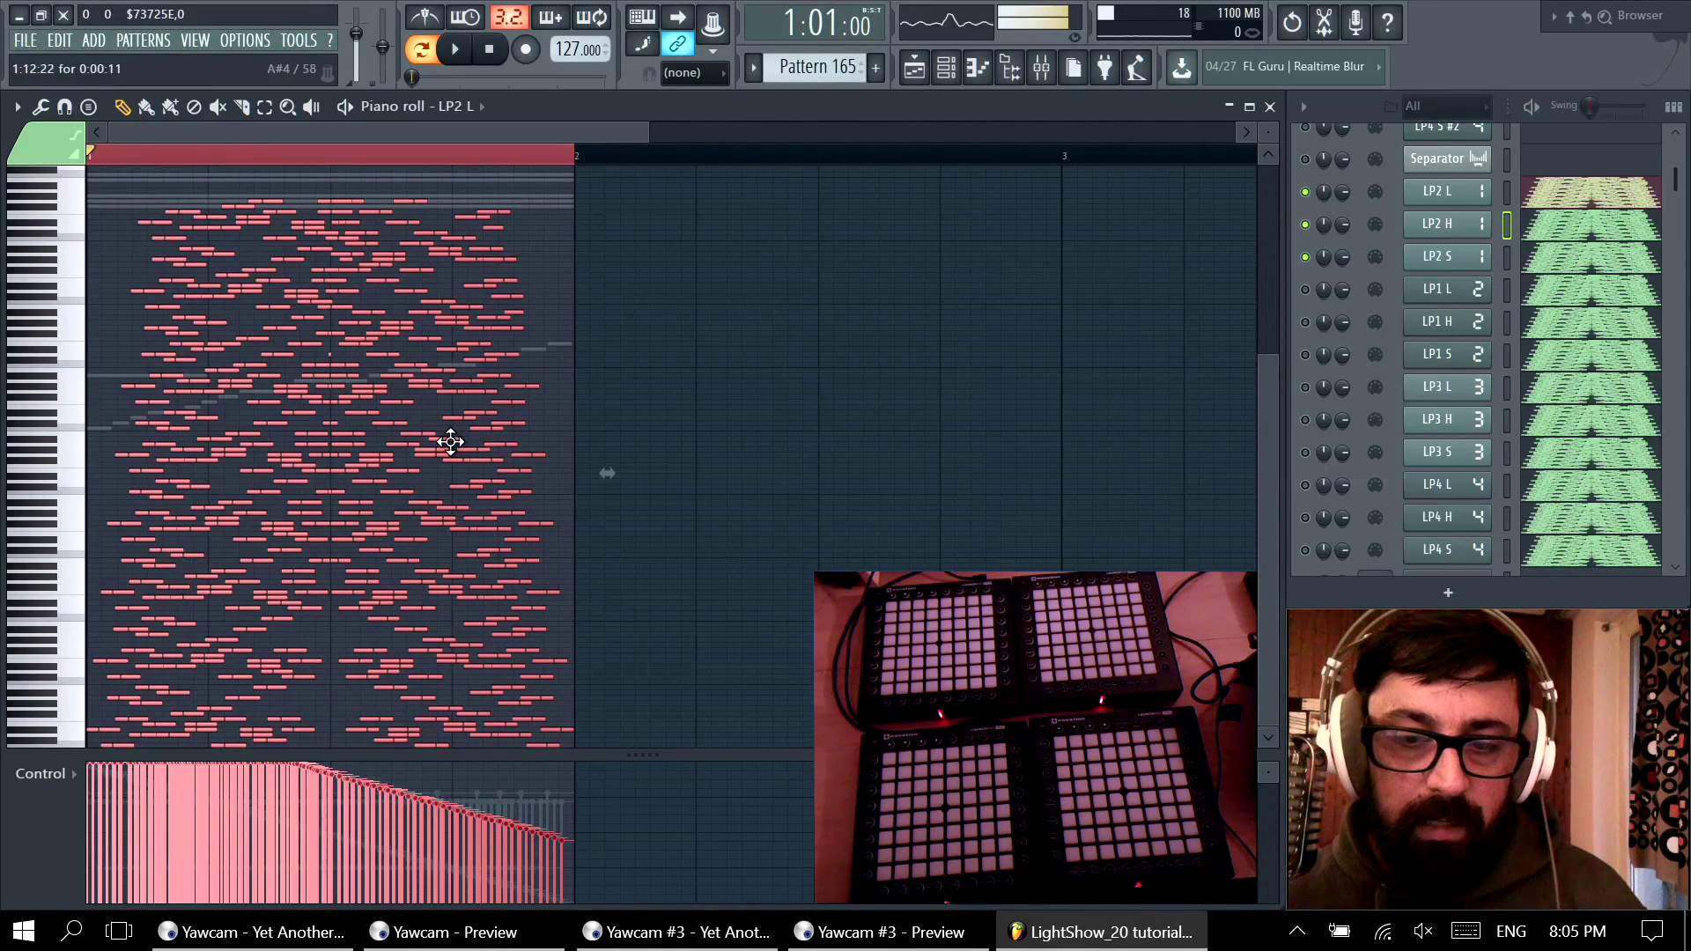
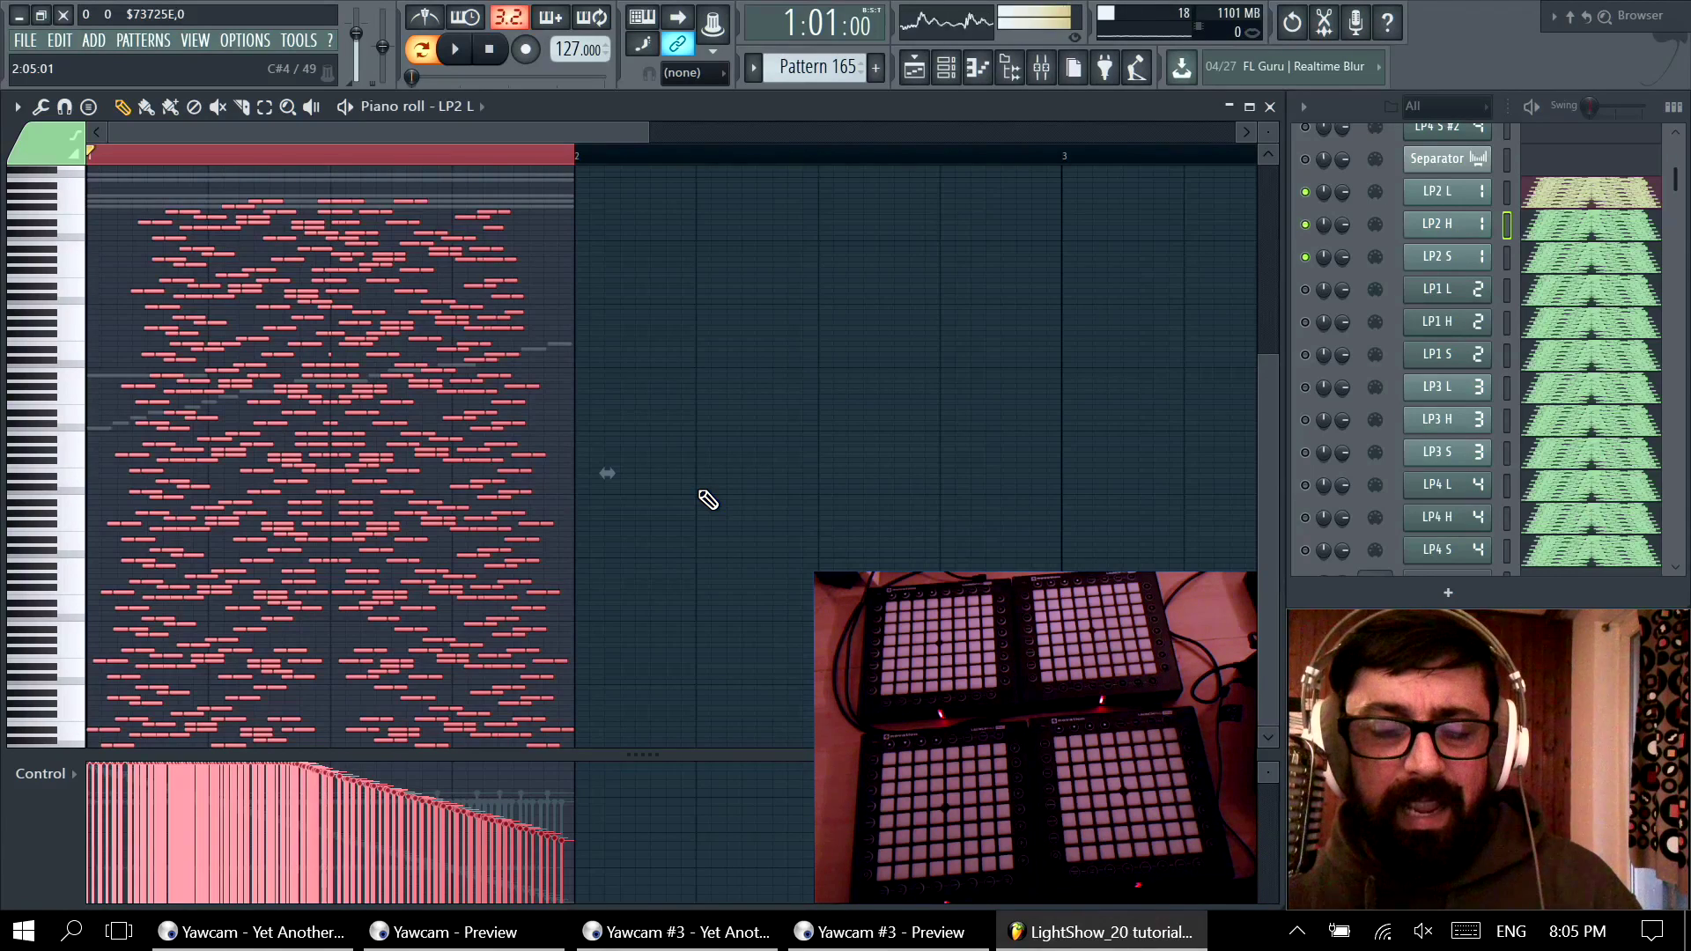
key(alt+x)
mouse_move(584, 339)
mouse_down()
mouse_move(584, 368)
mouse_move(586, 342)
mouse_up()
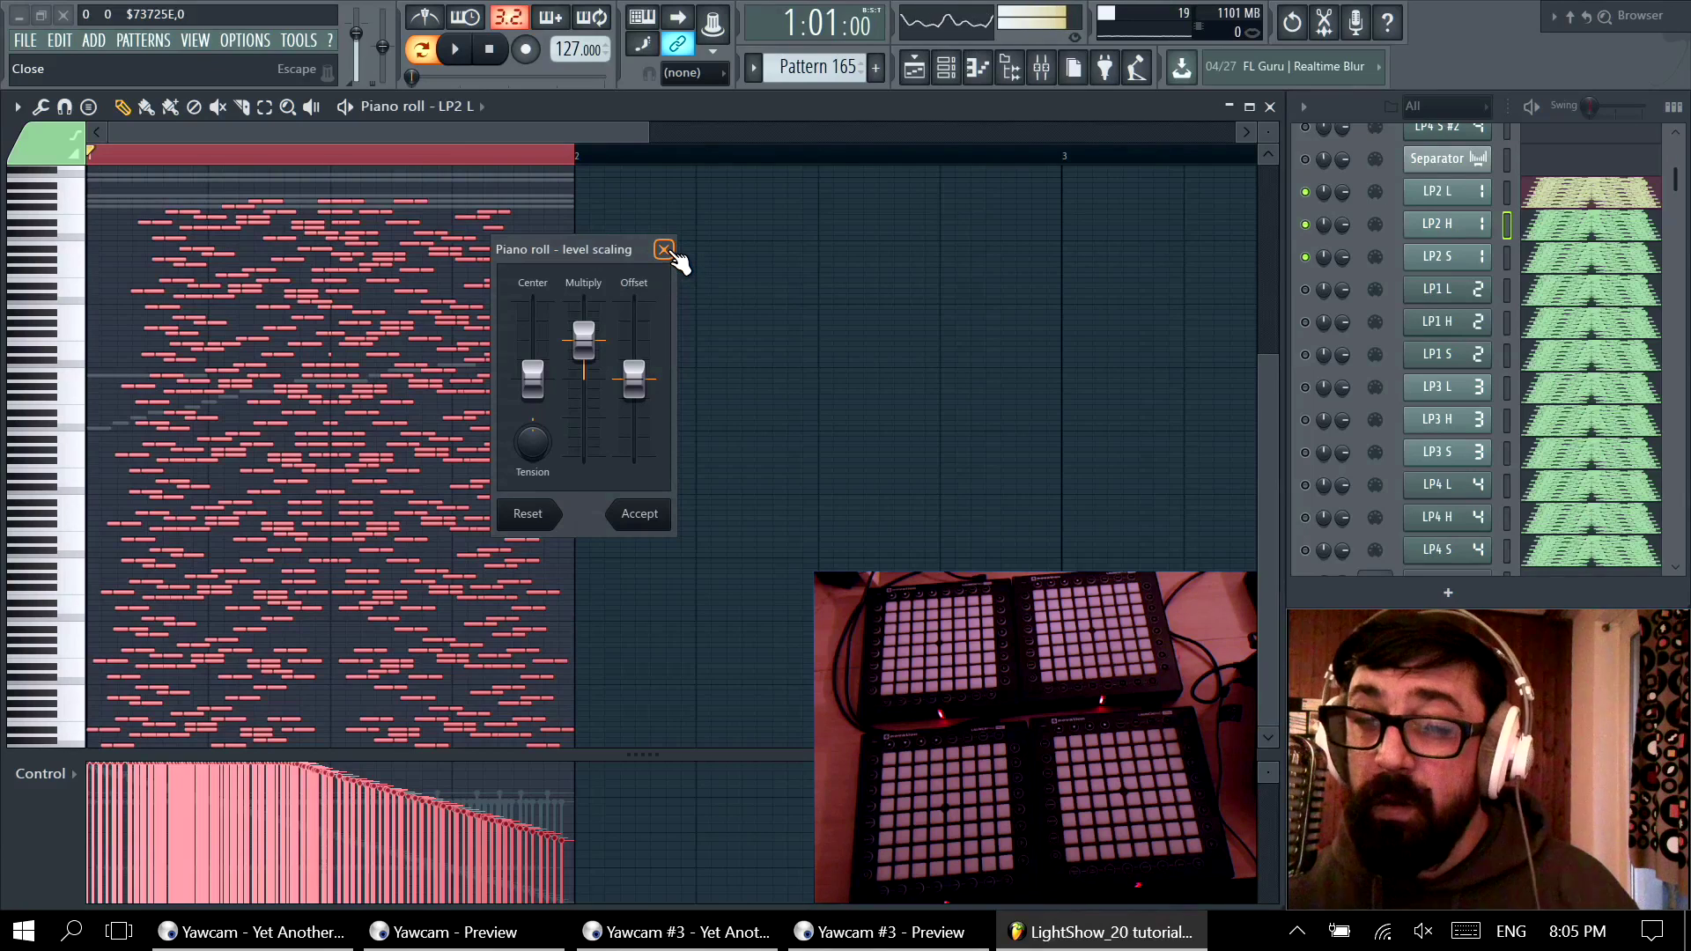
click(665, 251)
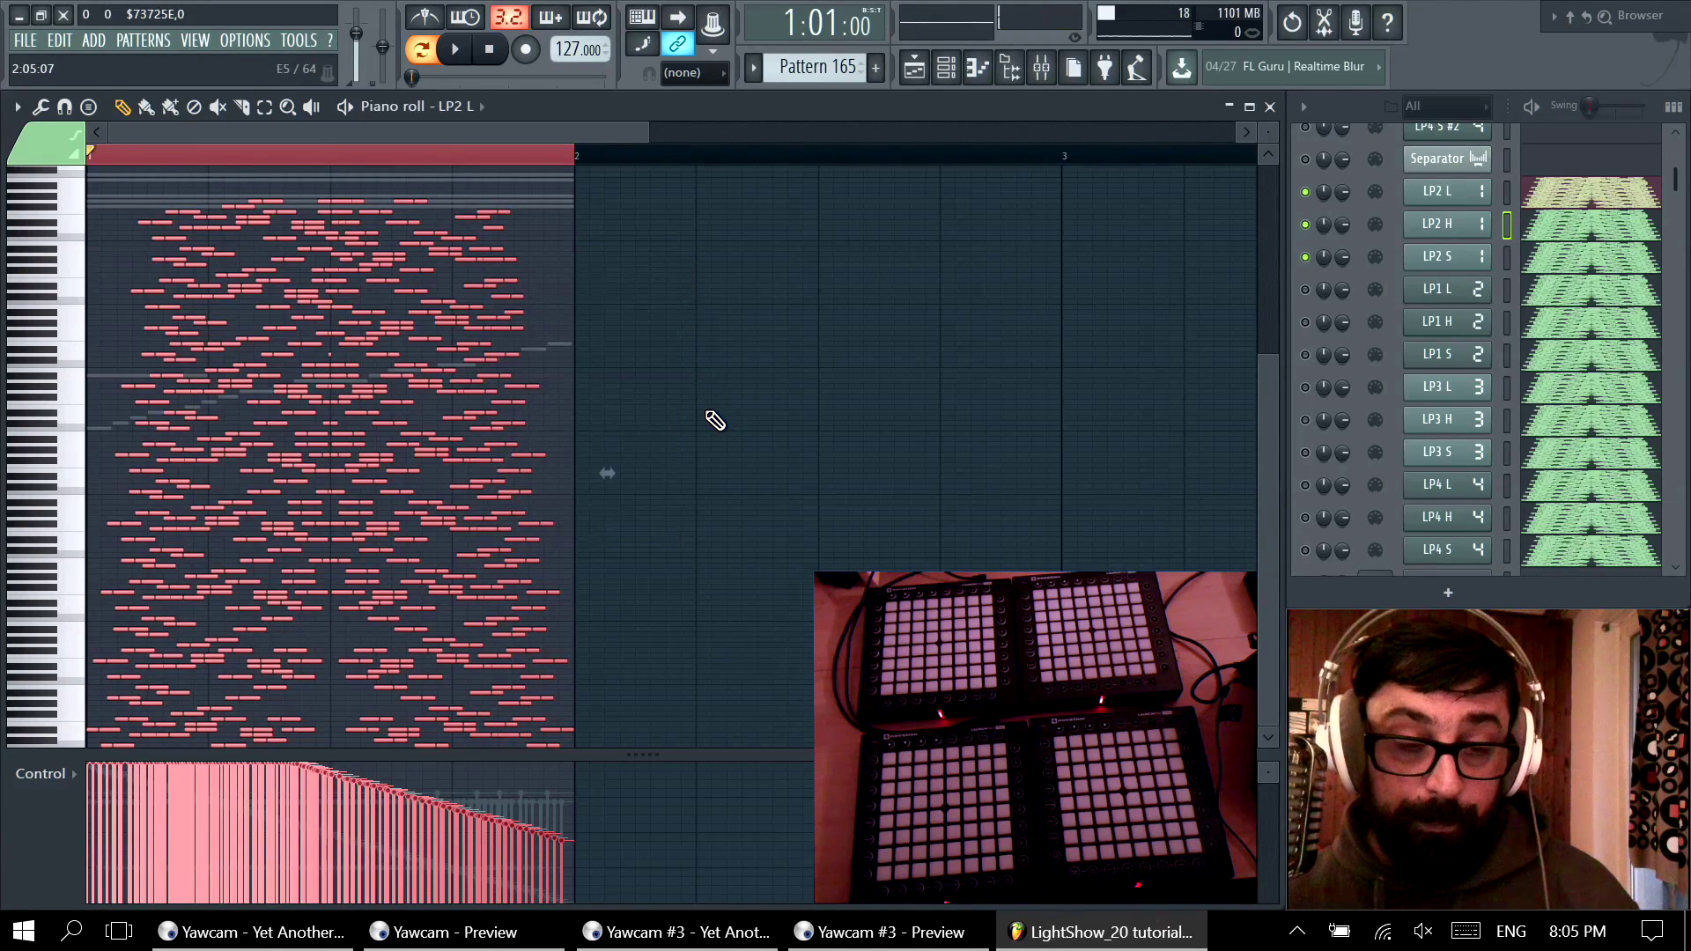
Step: Scale up the selected LP2 L note levels with two rounds of the Multiply setting until all reach maximum
key(alt+x)
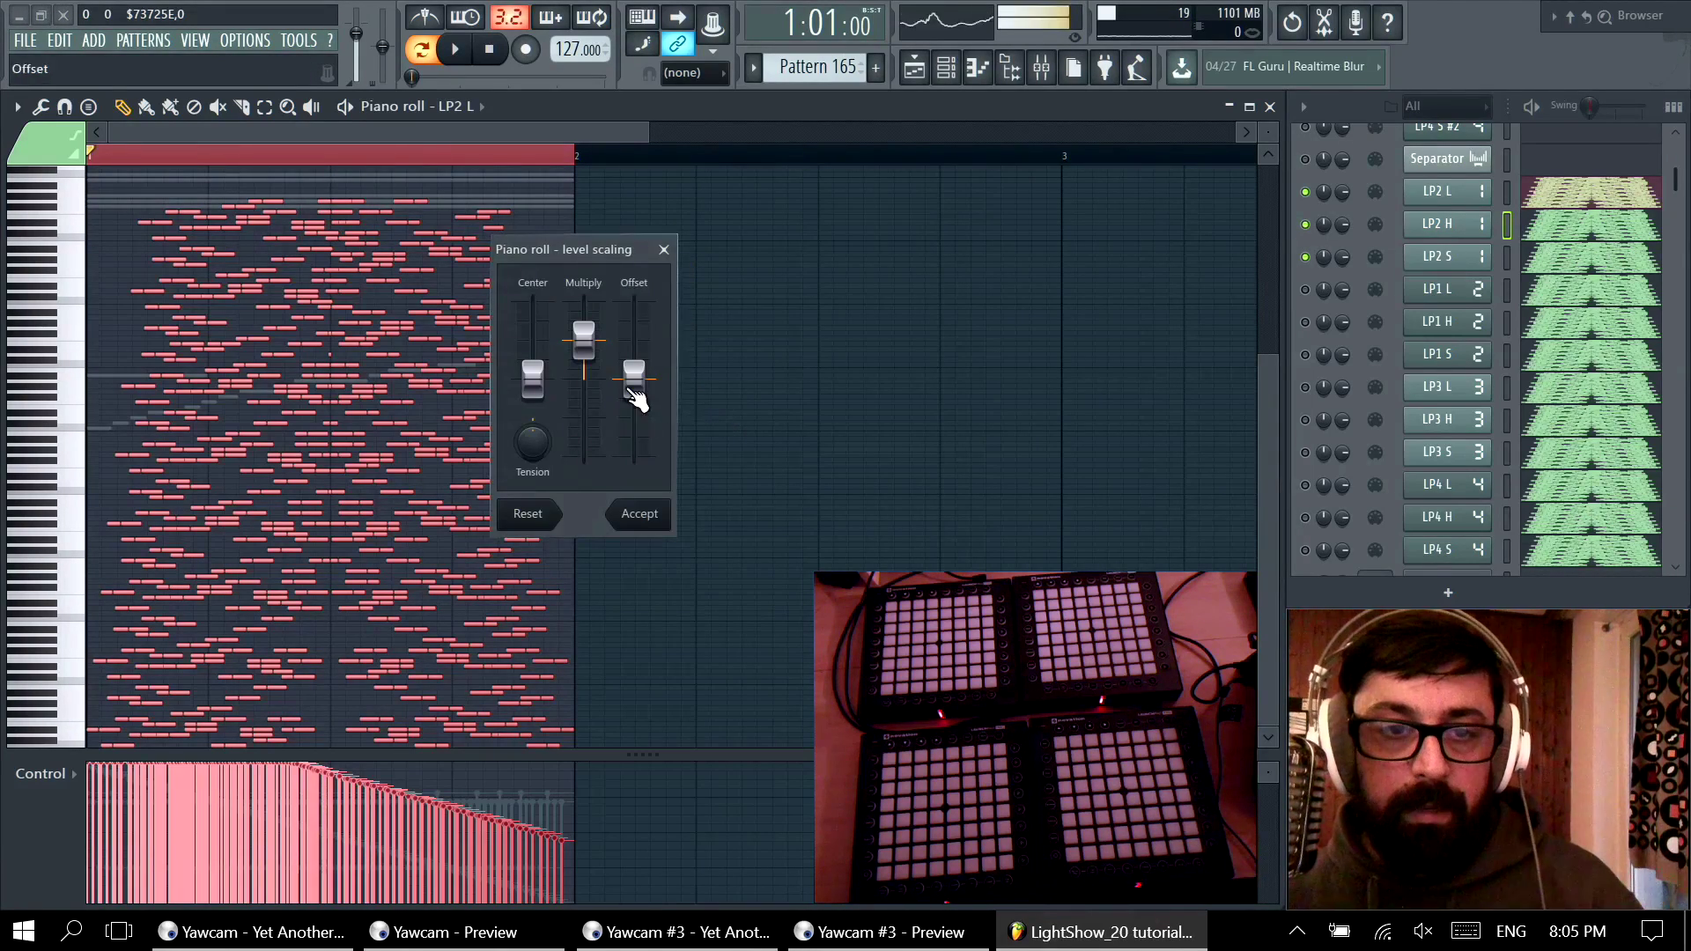
drag(585, 380, 607, 321)
click(664, 526)
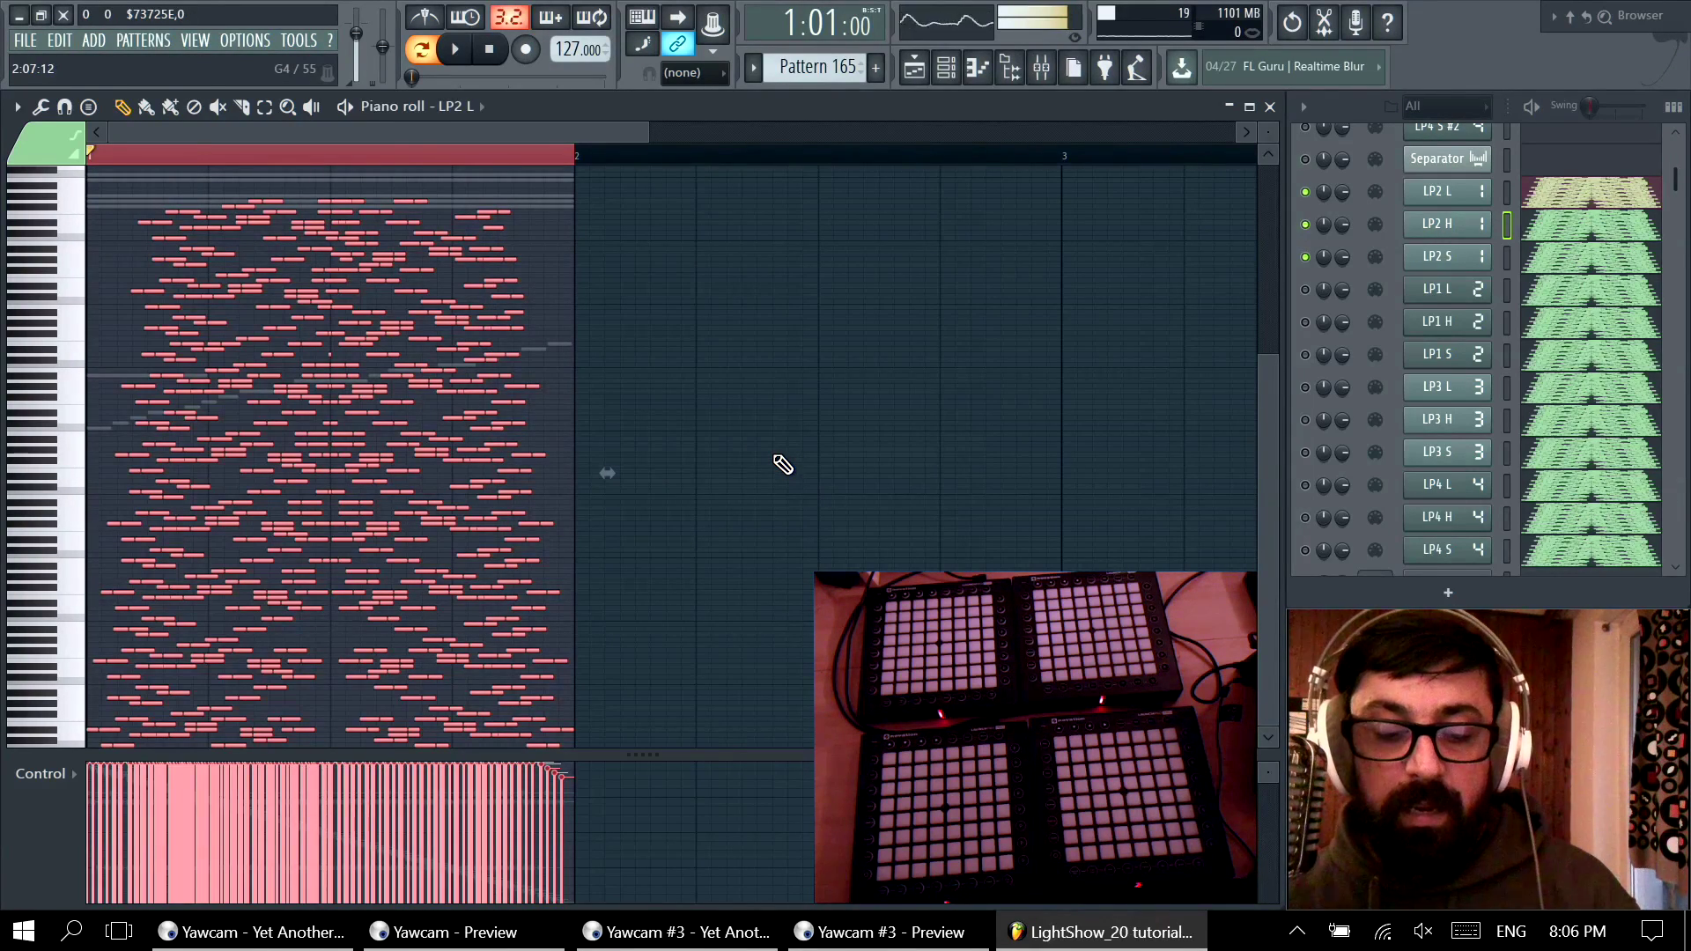
key(alt+x)
drag(583, 381, 583, 304)
click(639, 513)
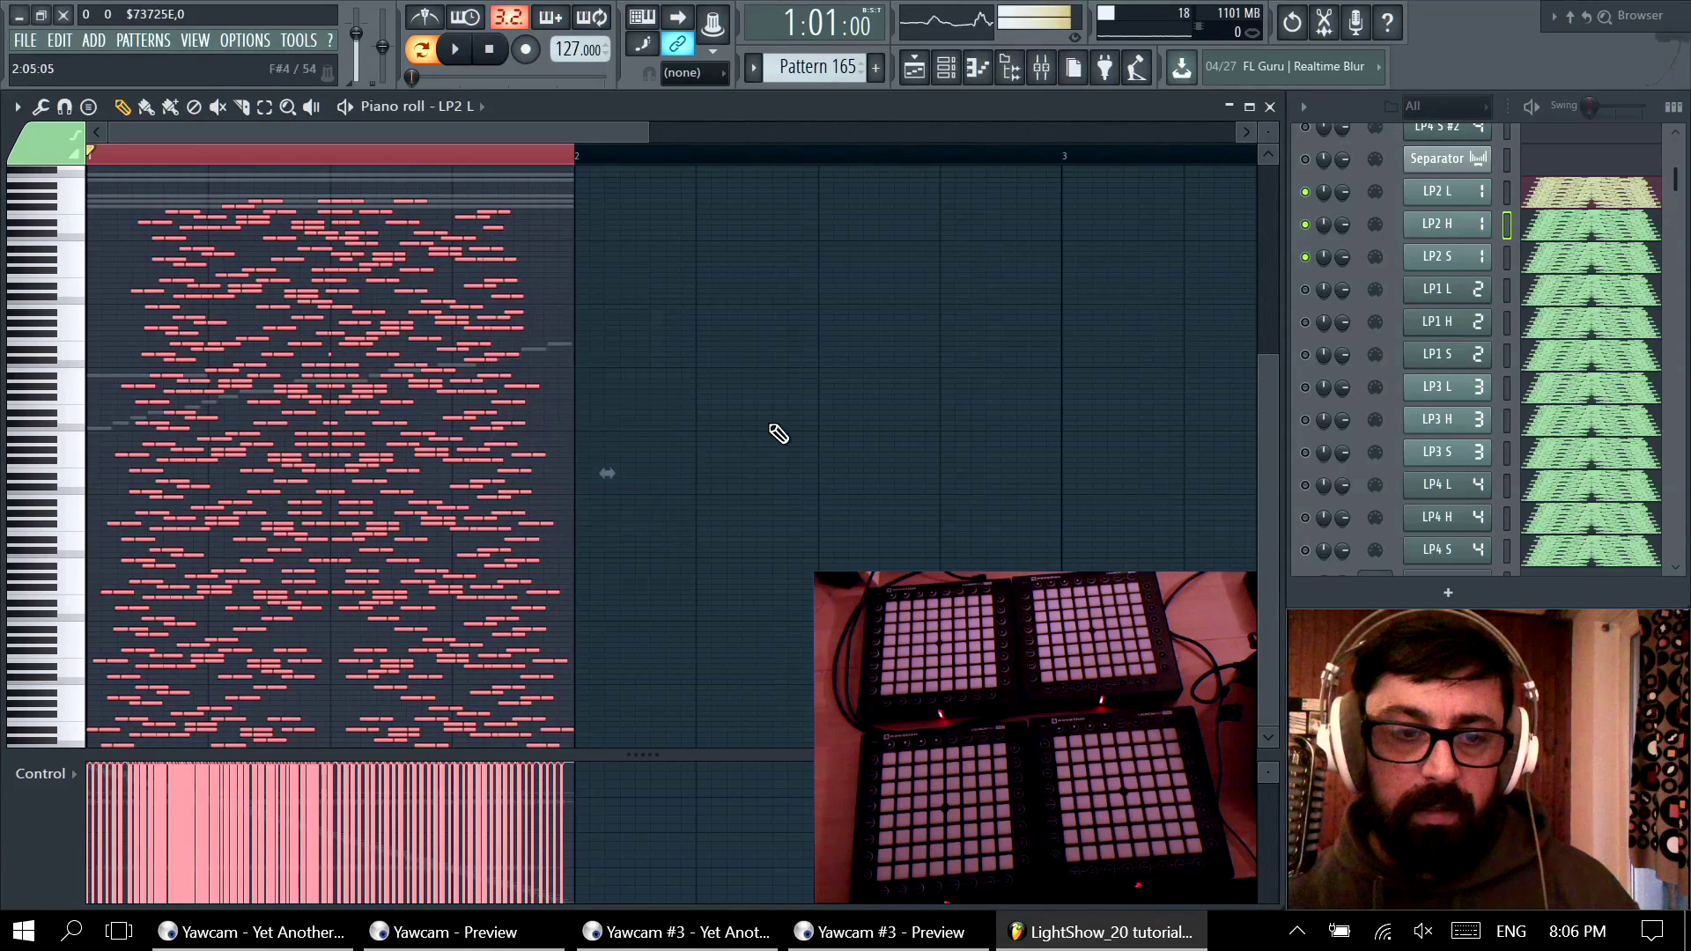
Step: Scale the LP2 L note levels down with Multiply at 50% and clear the selection
key(alt+x)
drag(584, 331, 584, 359)
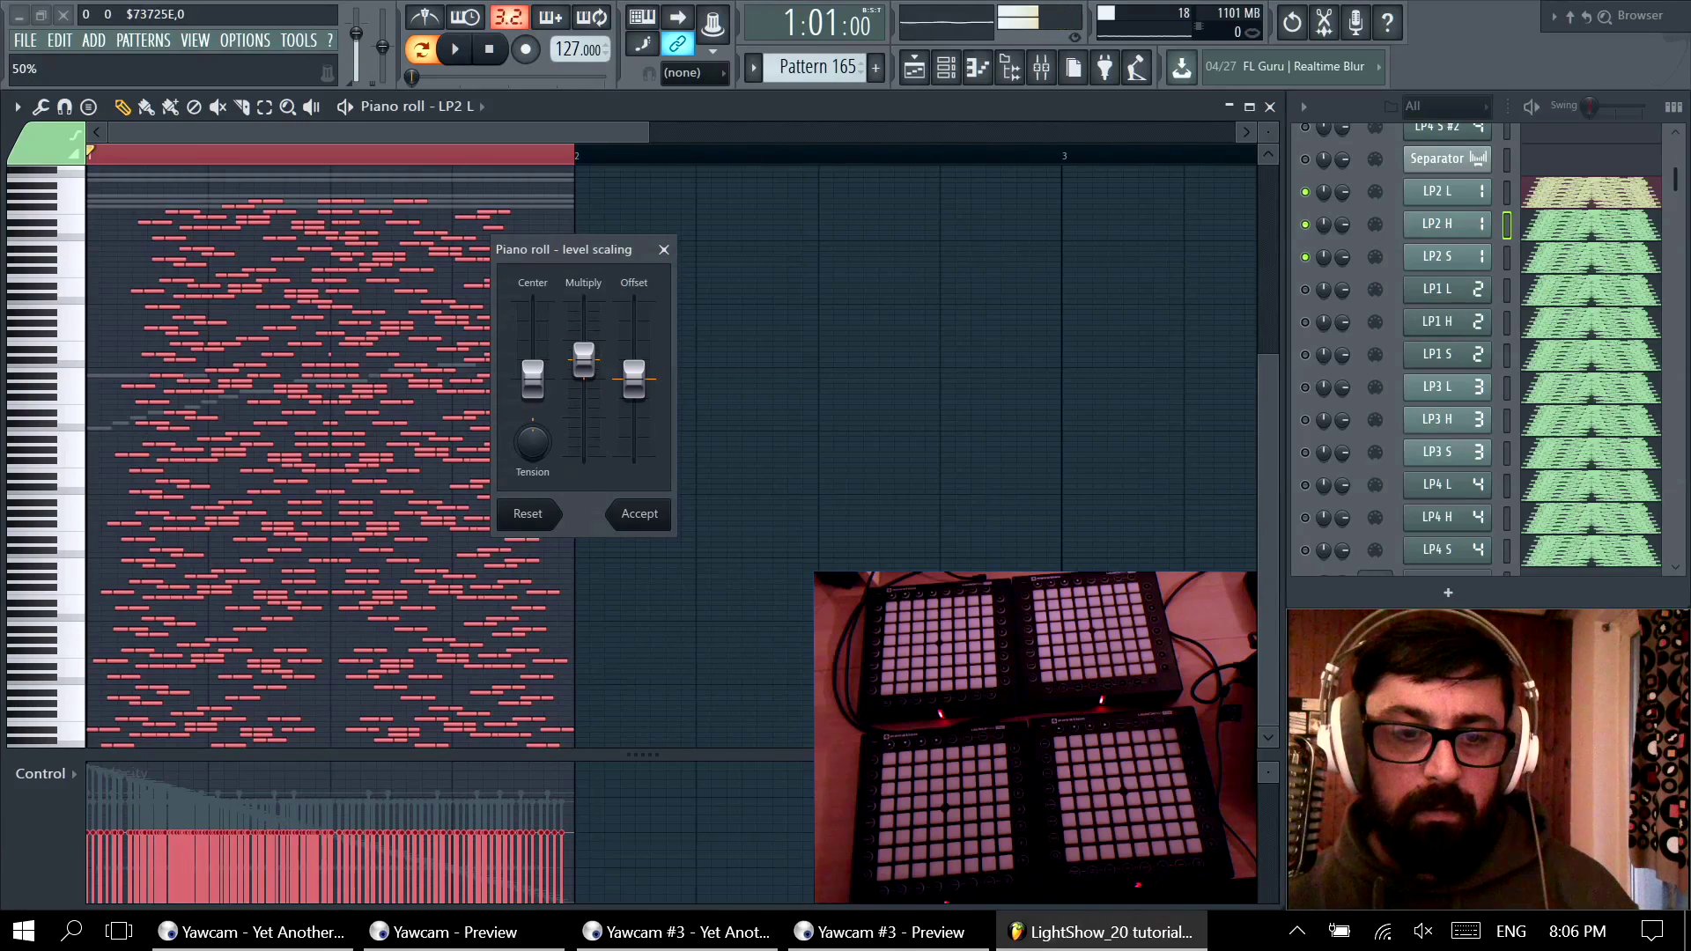
click(646, 521)
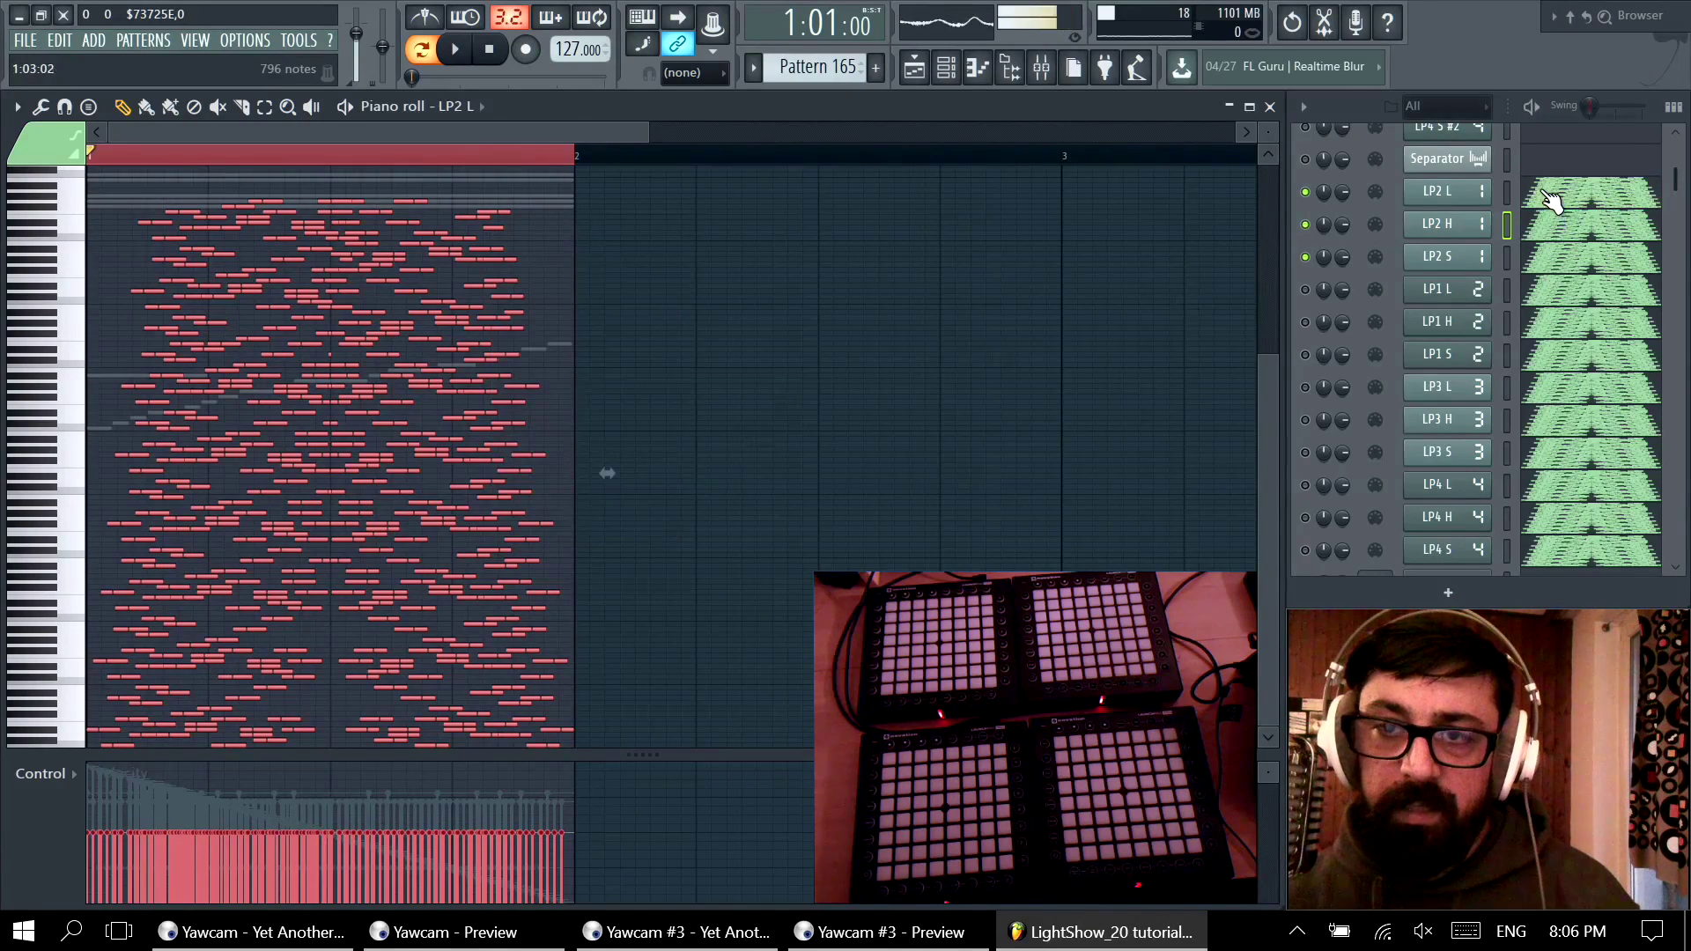
click(1590, 194)
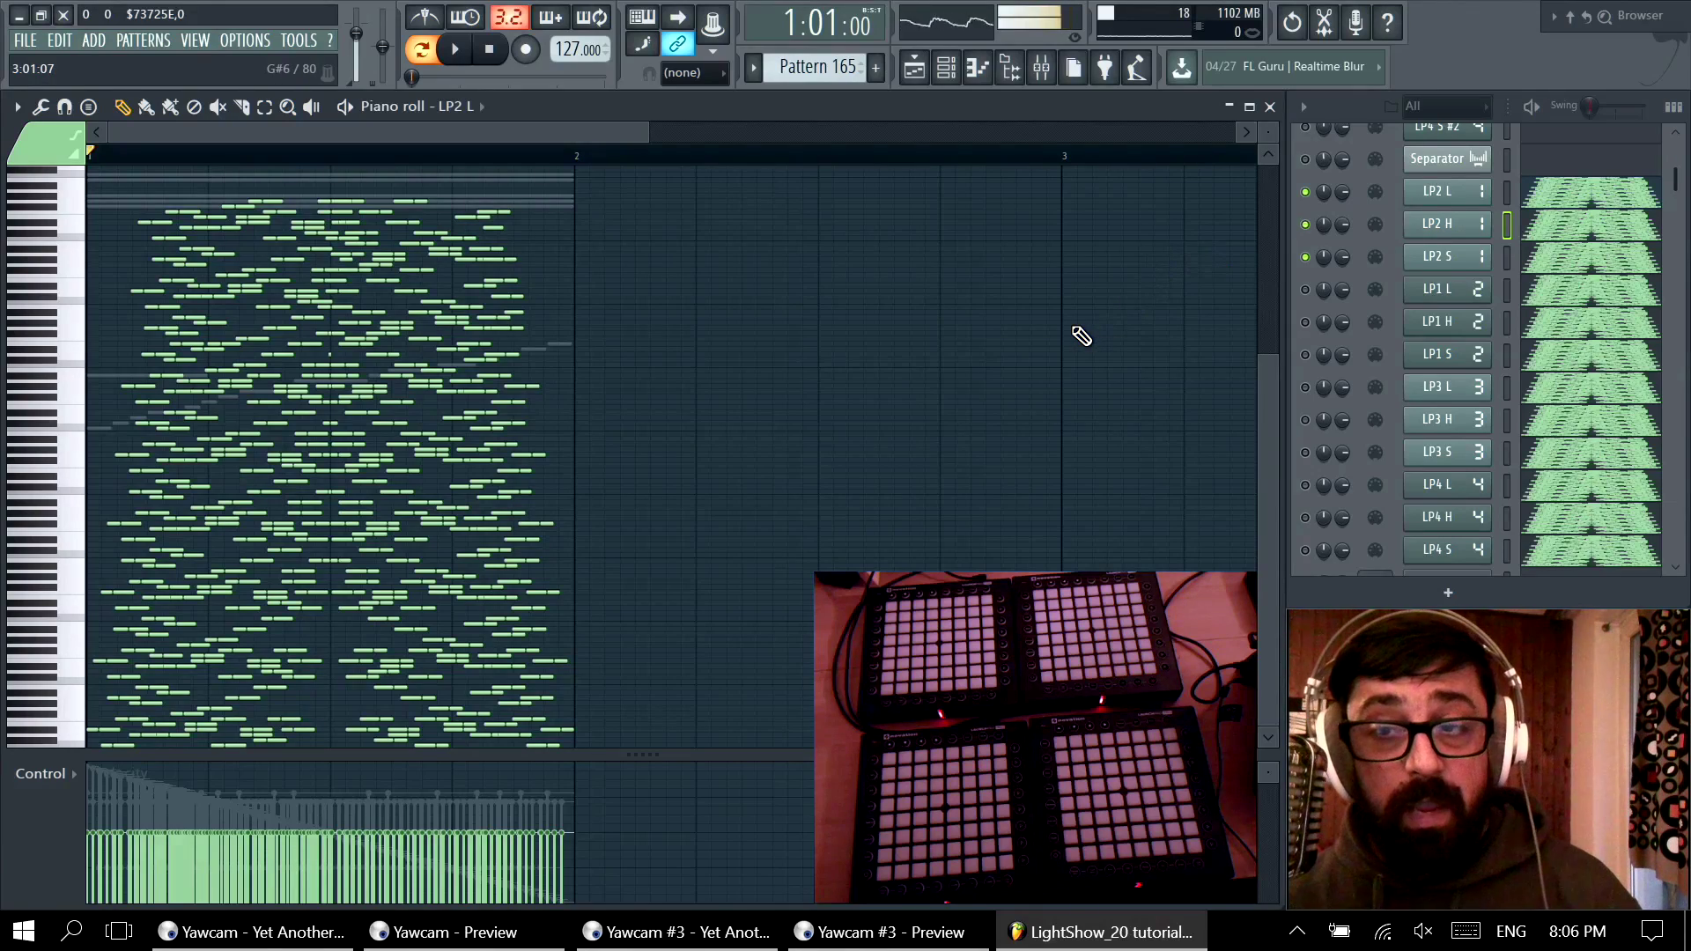
Step: Preview the LP2 channels several times to examine the effect of the uniform LP2 L levels on their Launchpad
key(space)
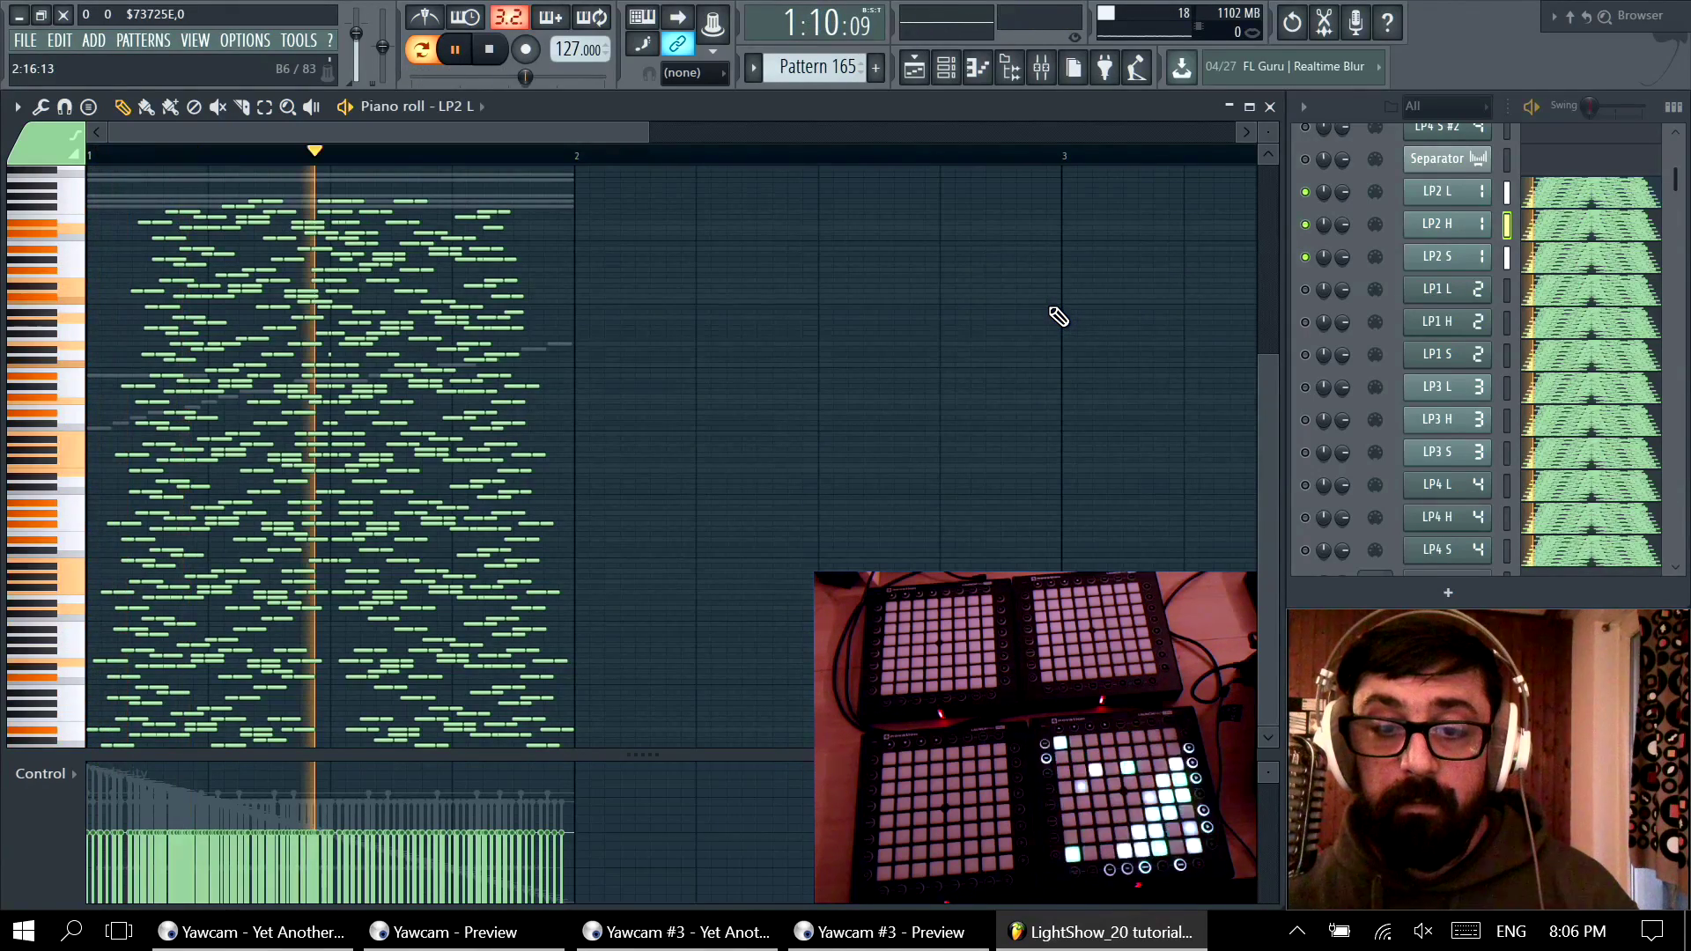
key(space)
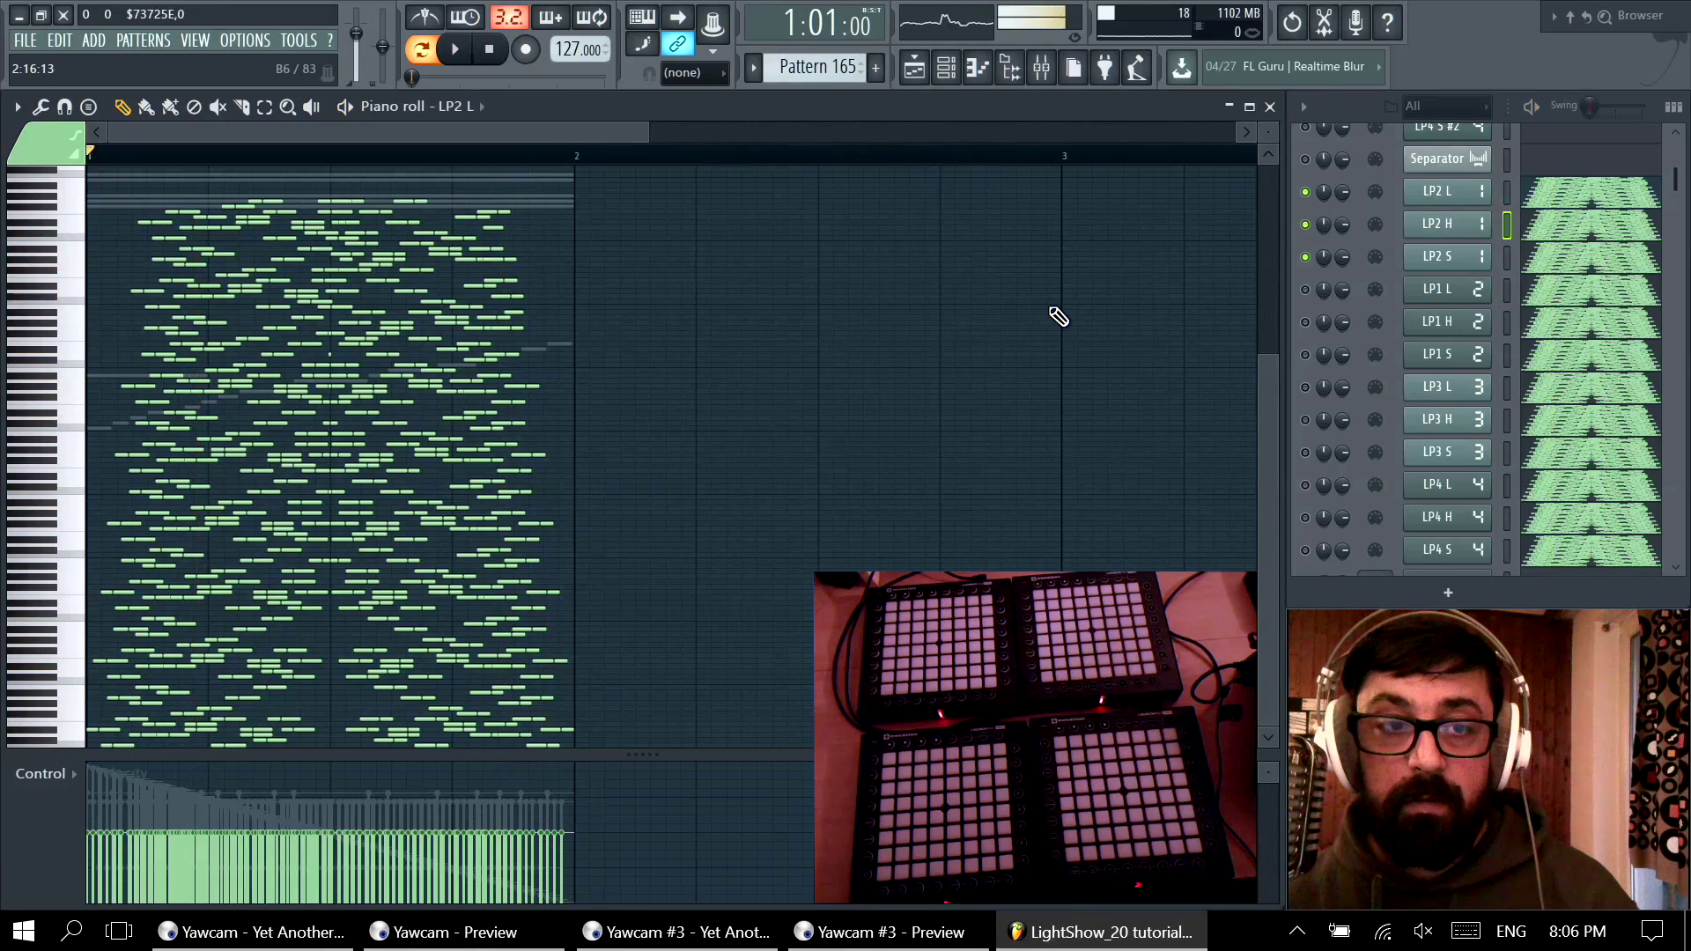
key(space)
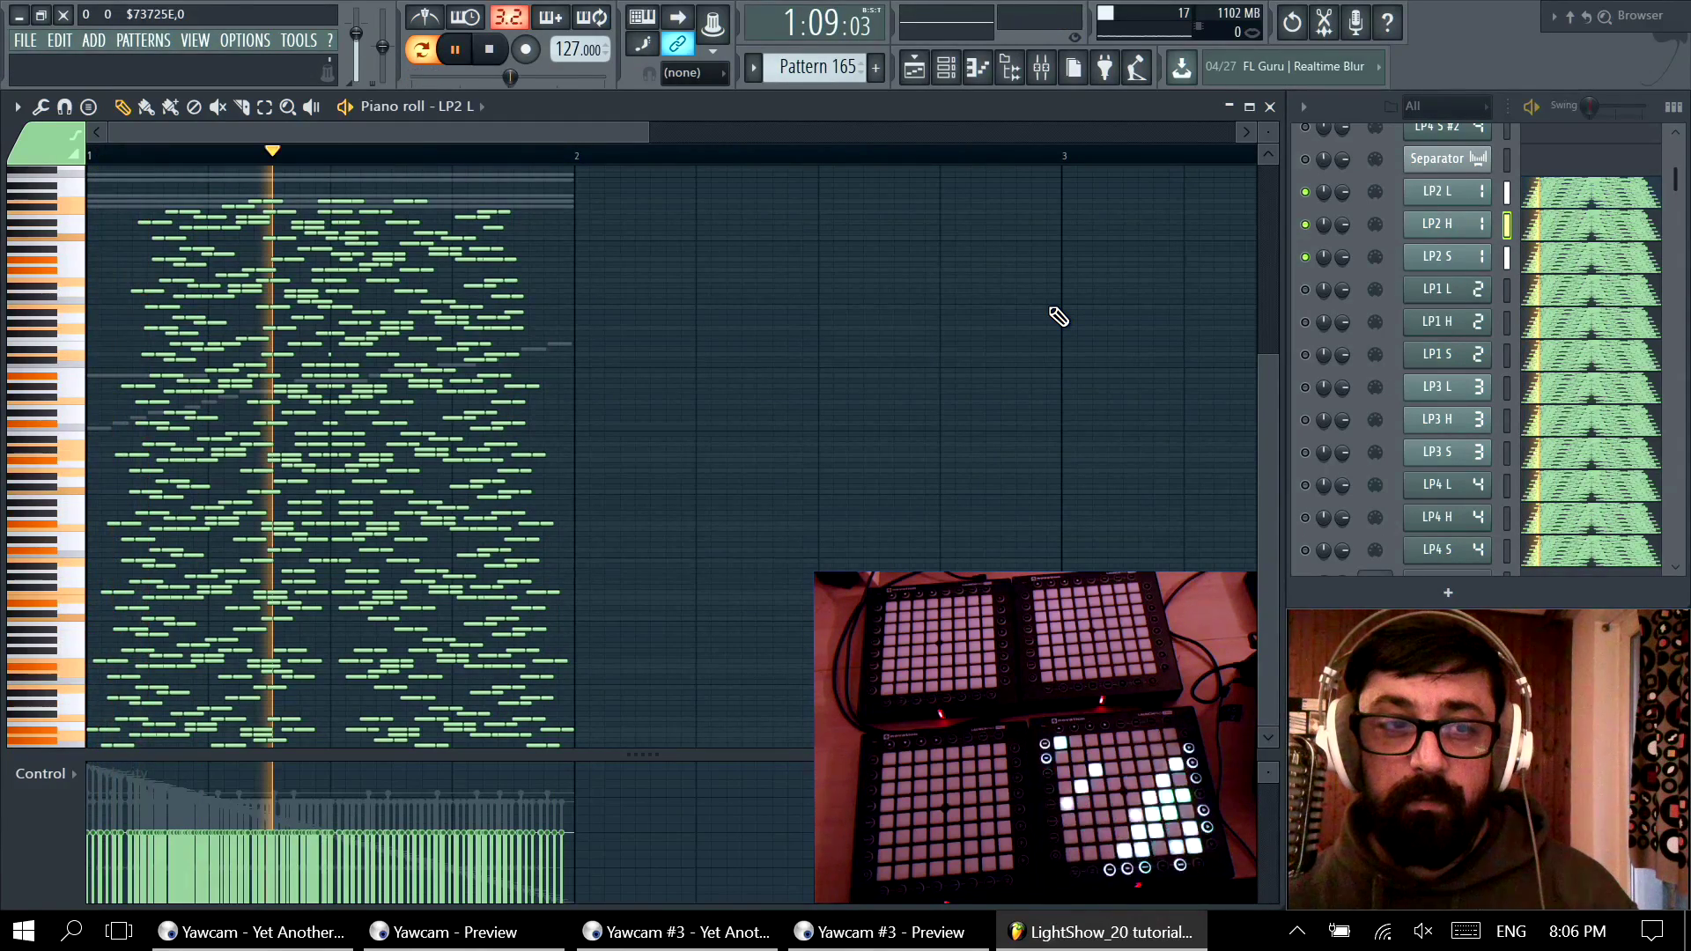
key(space)
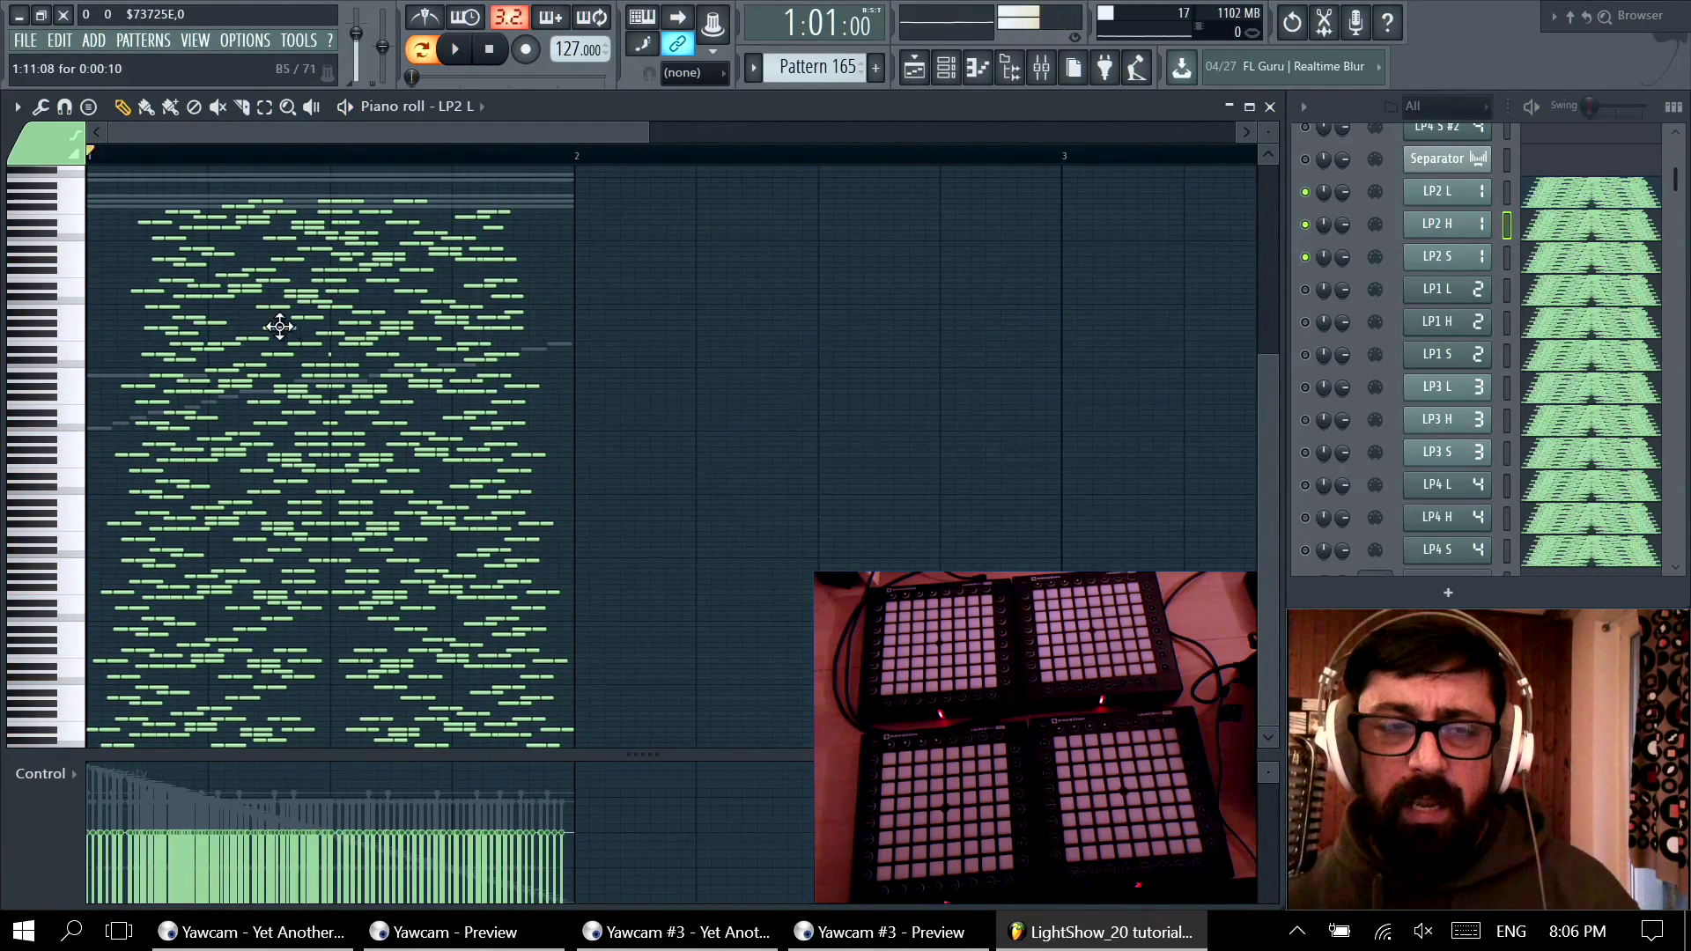
drag(603, 192, 87, 744)
key(space)
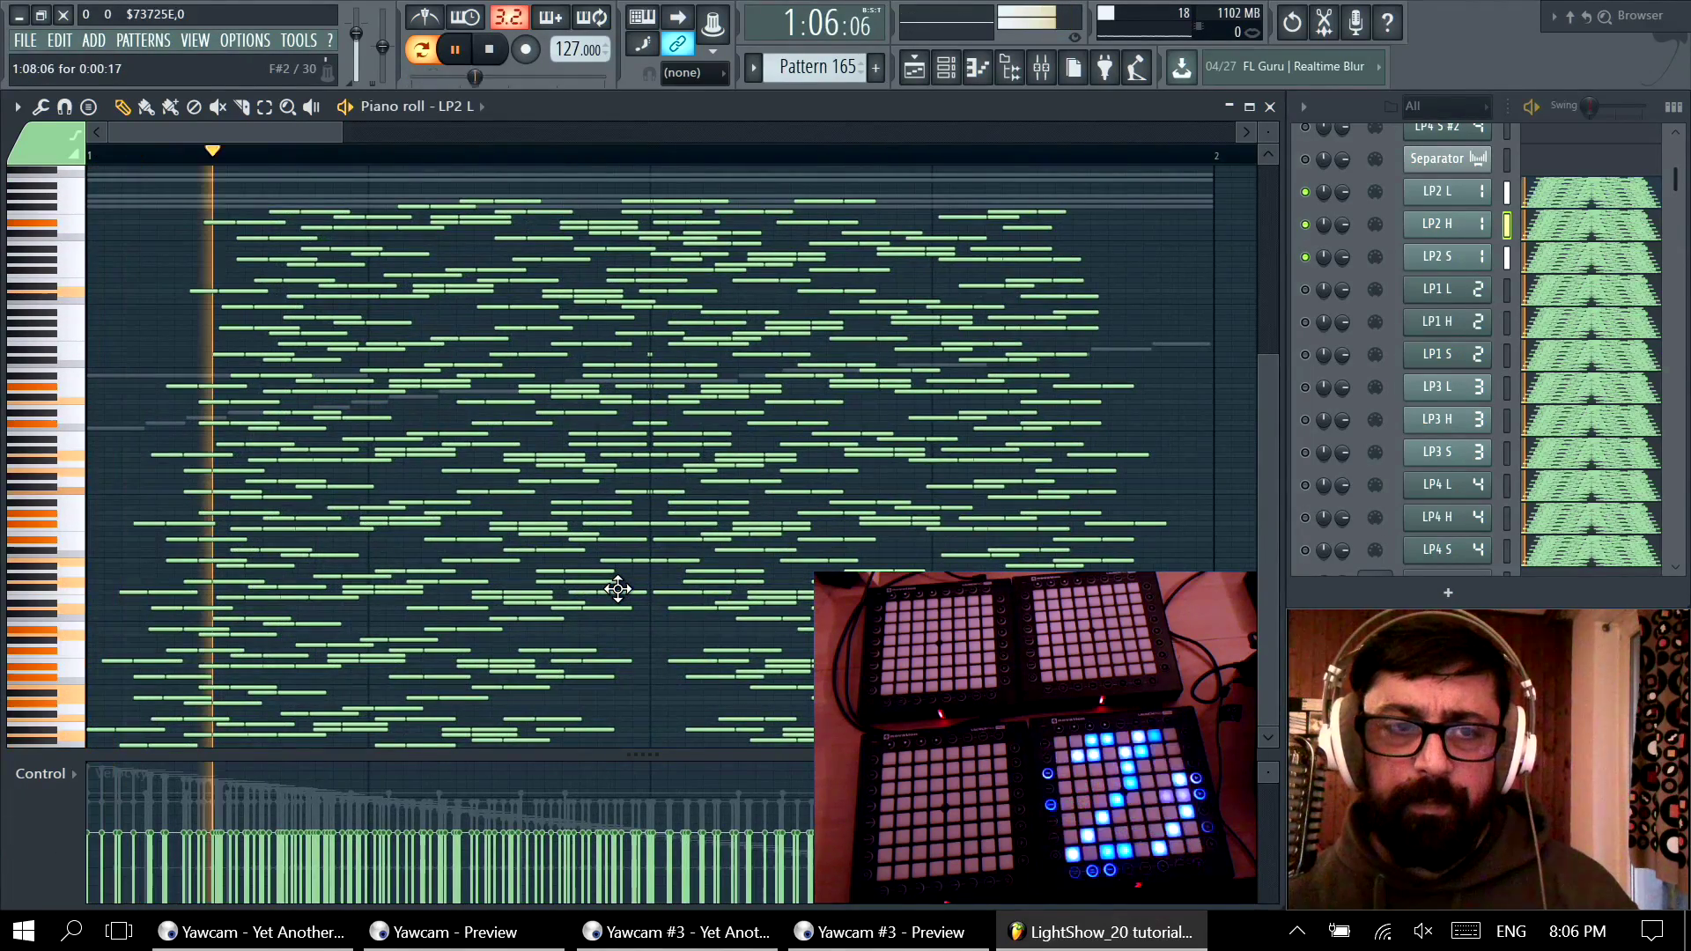
key(space)
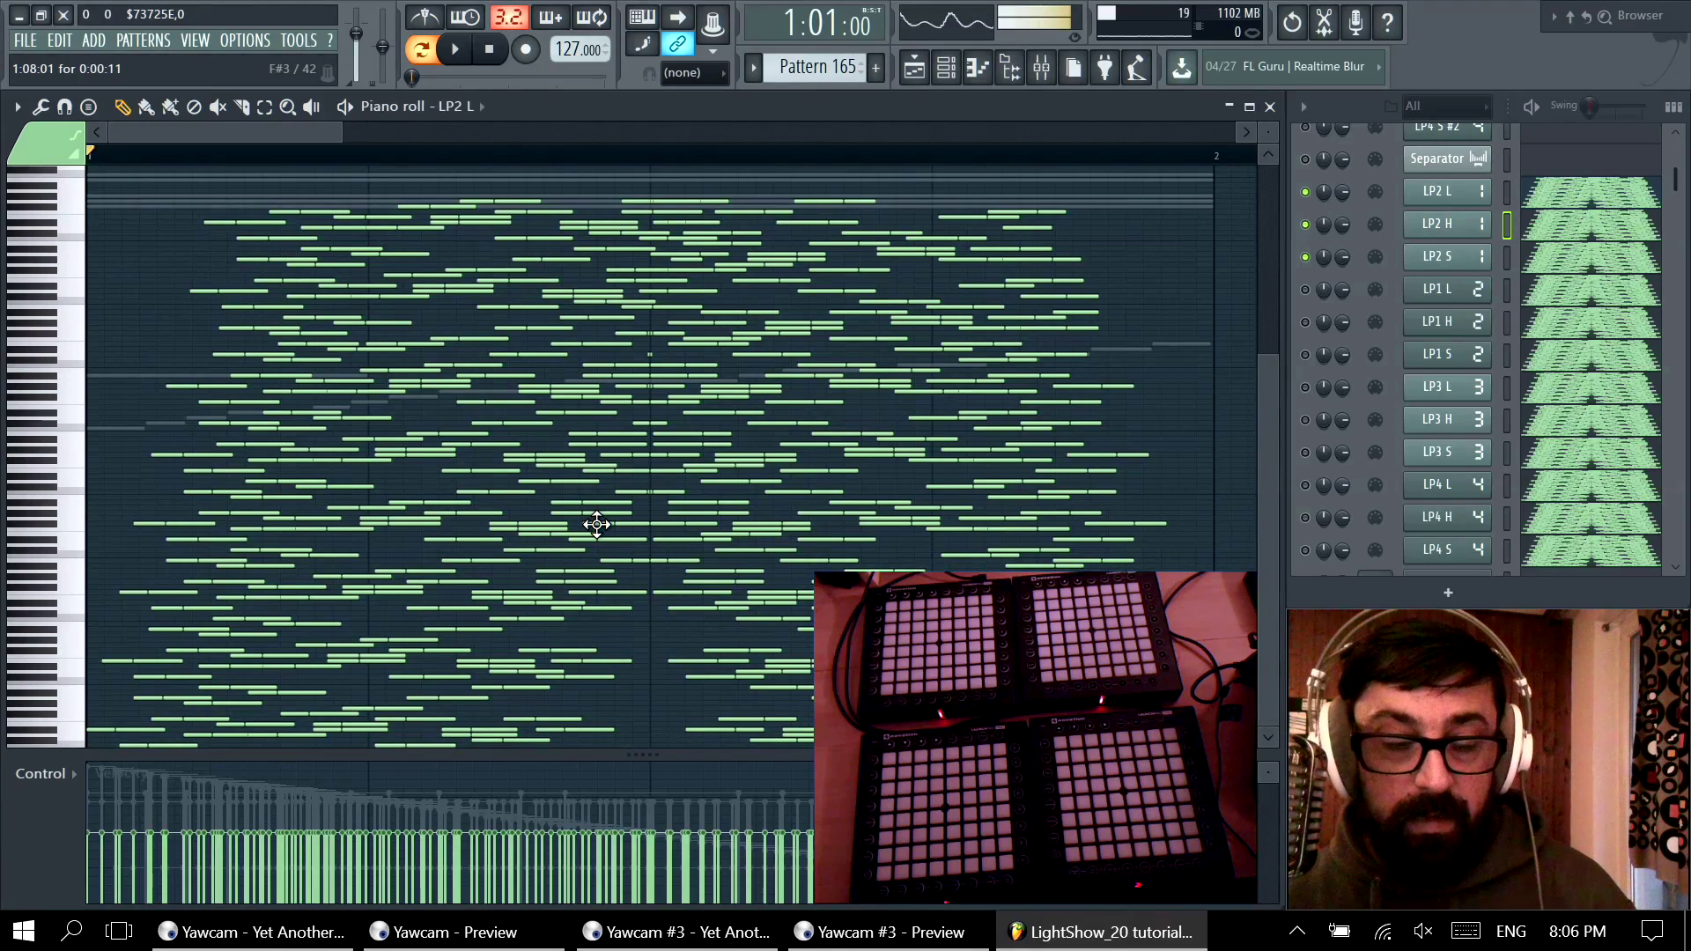
scroll(573, 523, down, 2)
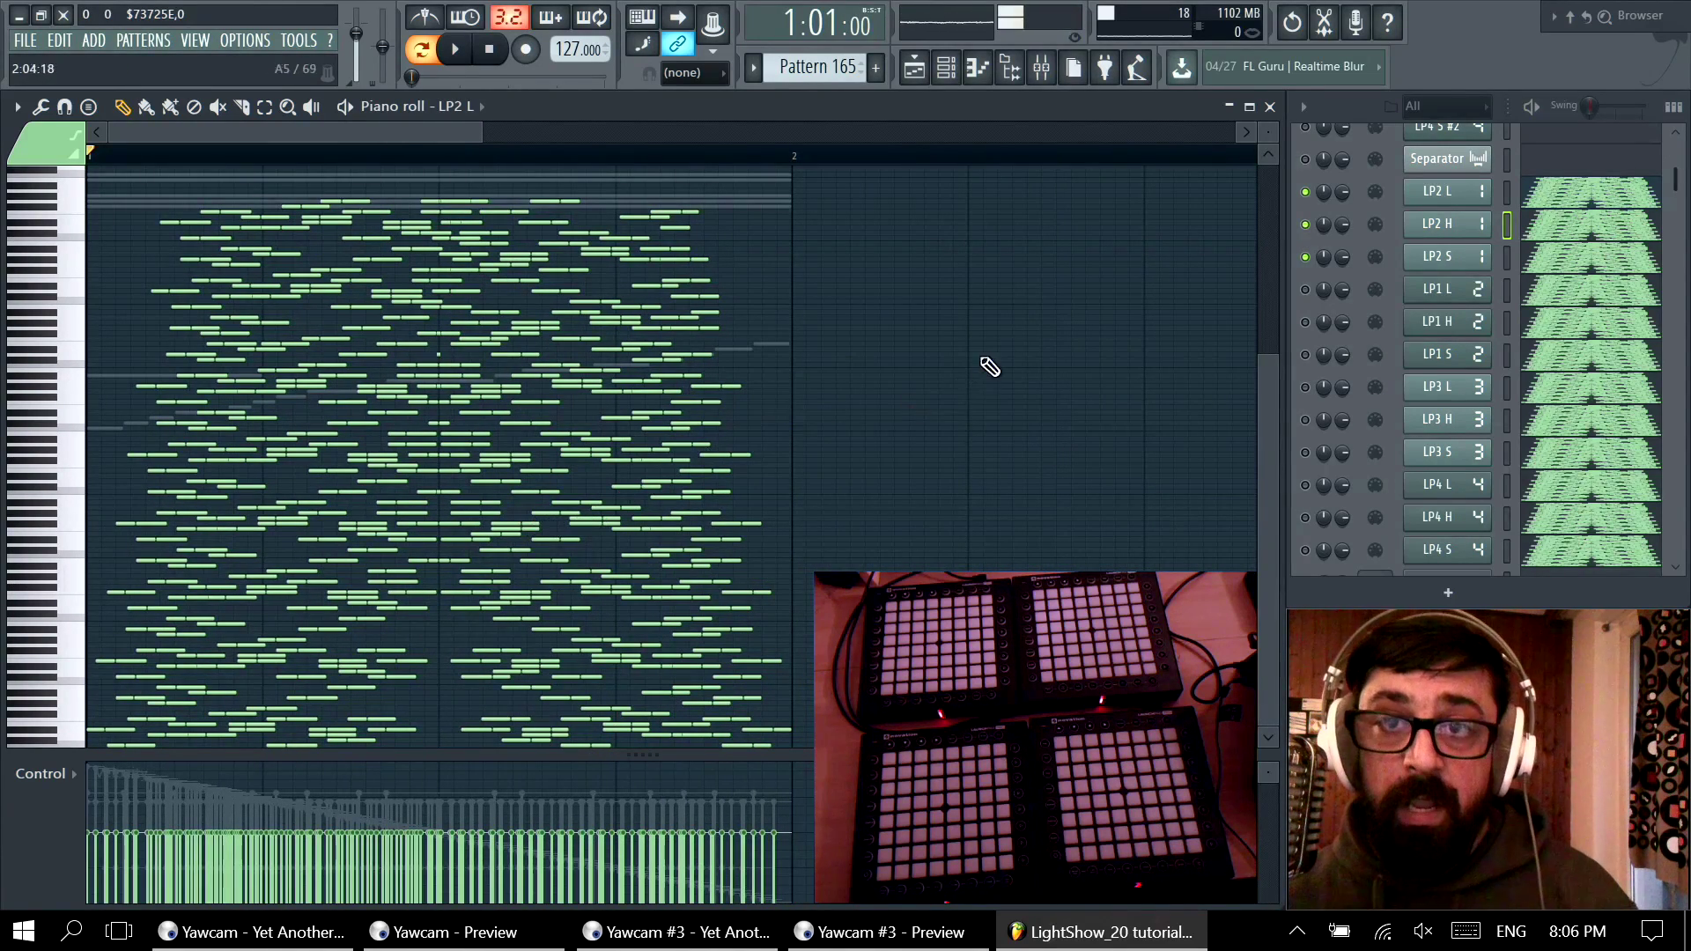
key(space)
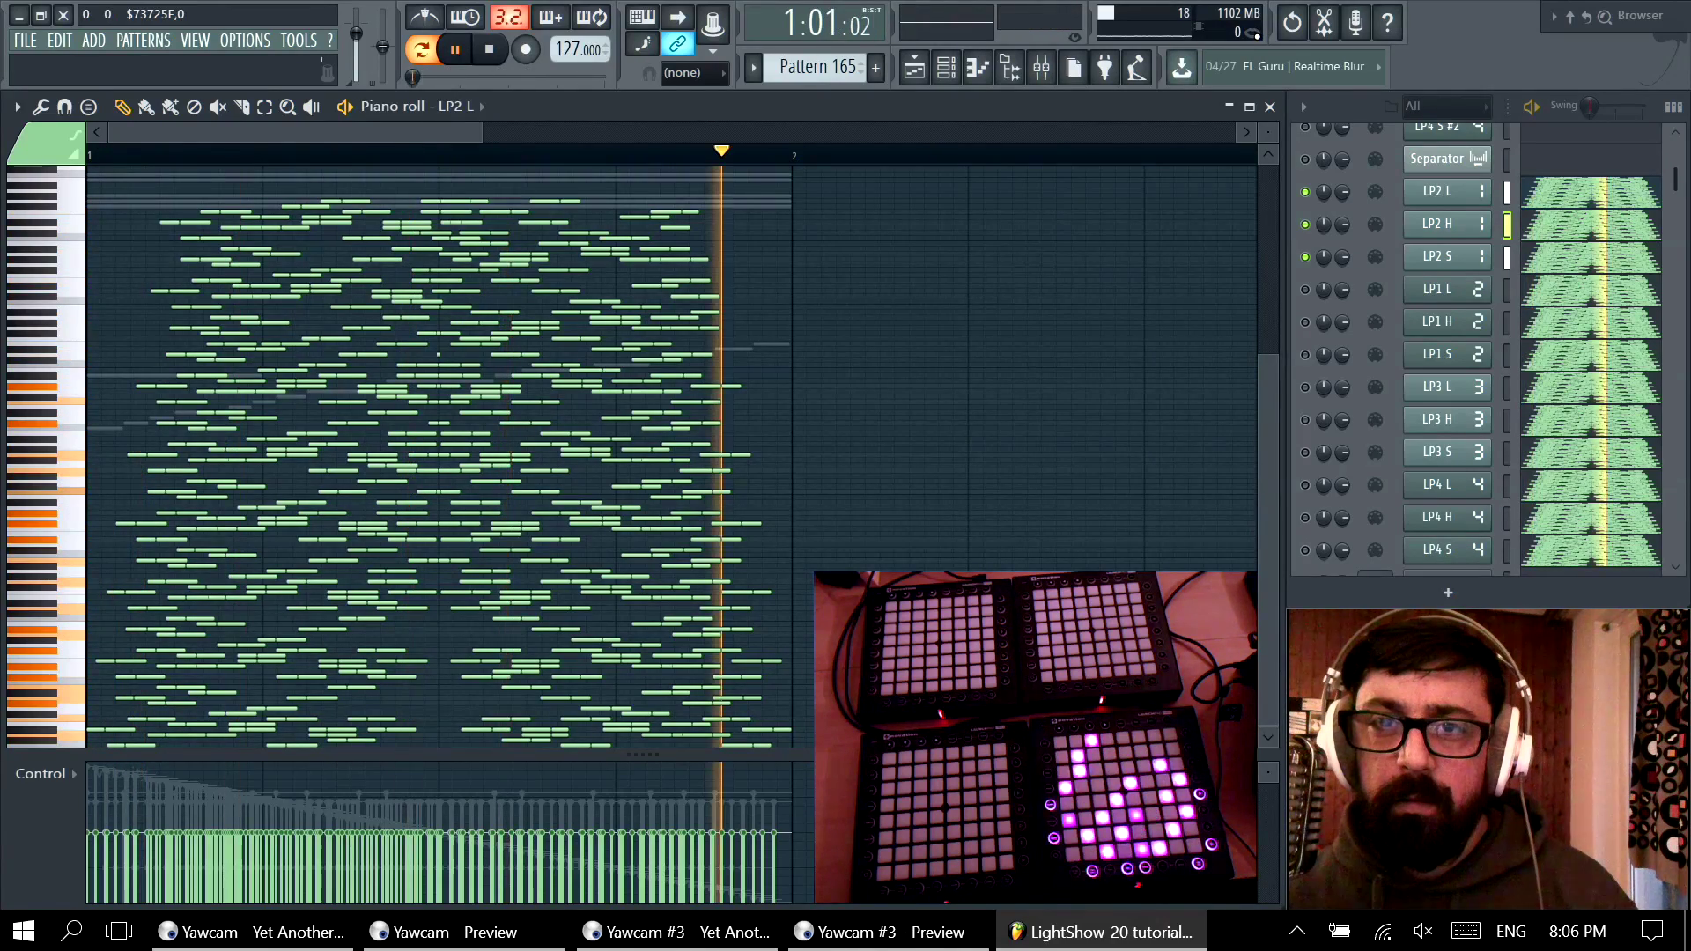
key(space)
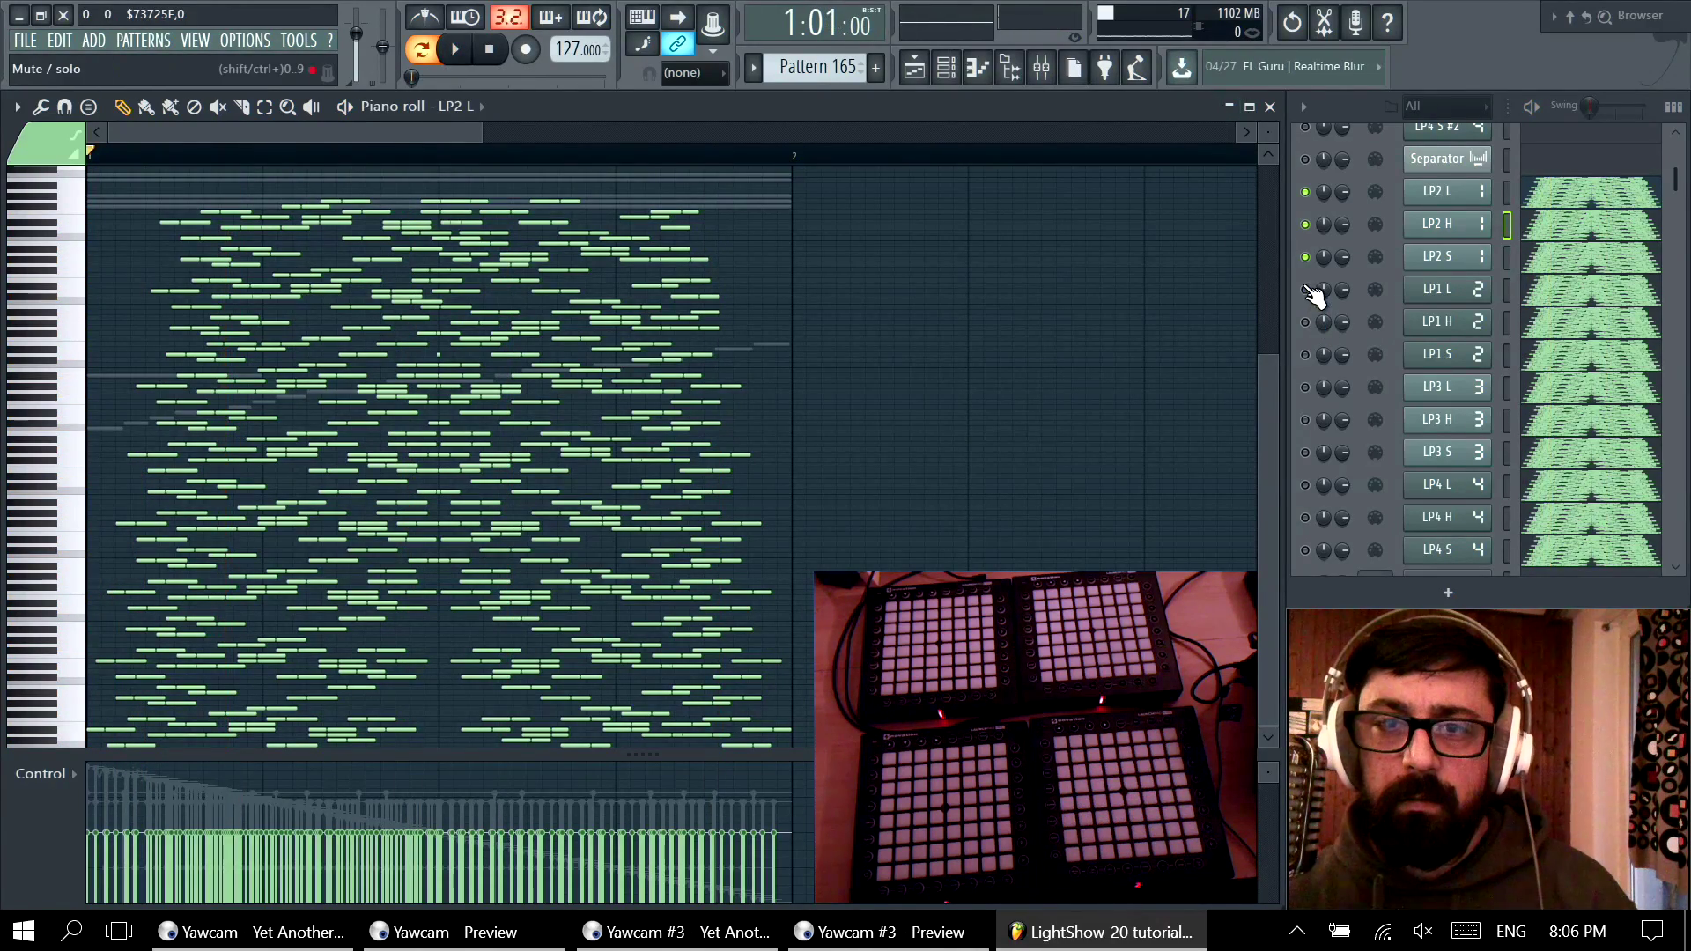
Step: Unmute all channels, preview the pattern on all four Launchpads, and close the LP2 L piano roll
right_click(1308, 256)
key(space)
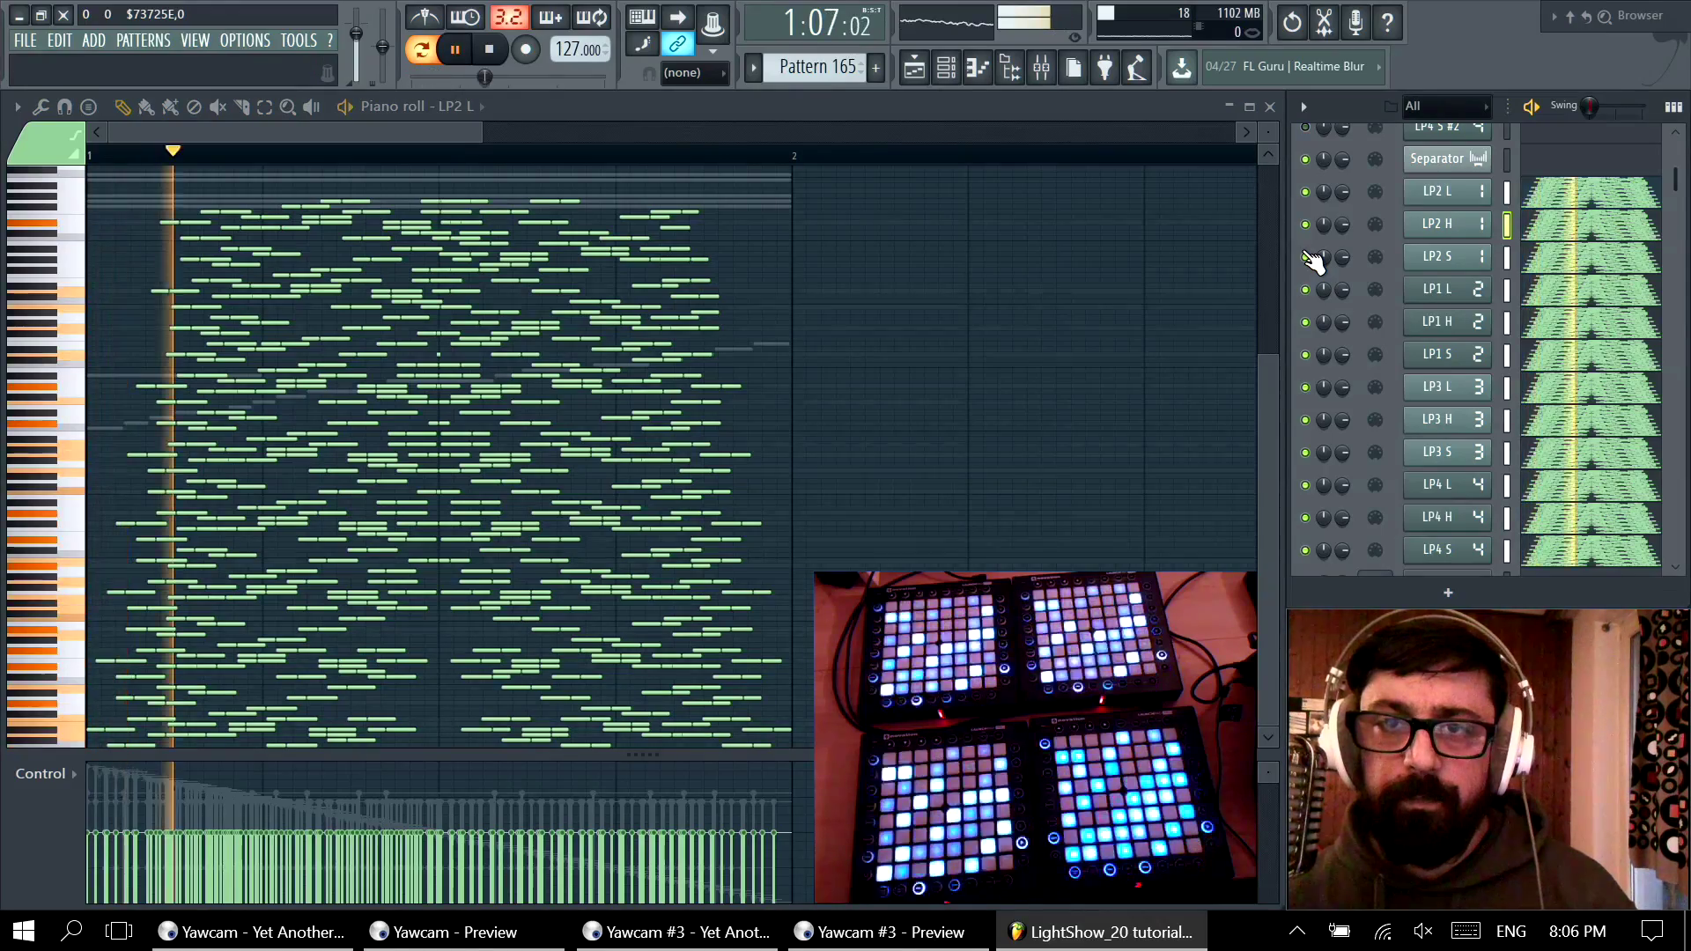
key(space)
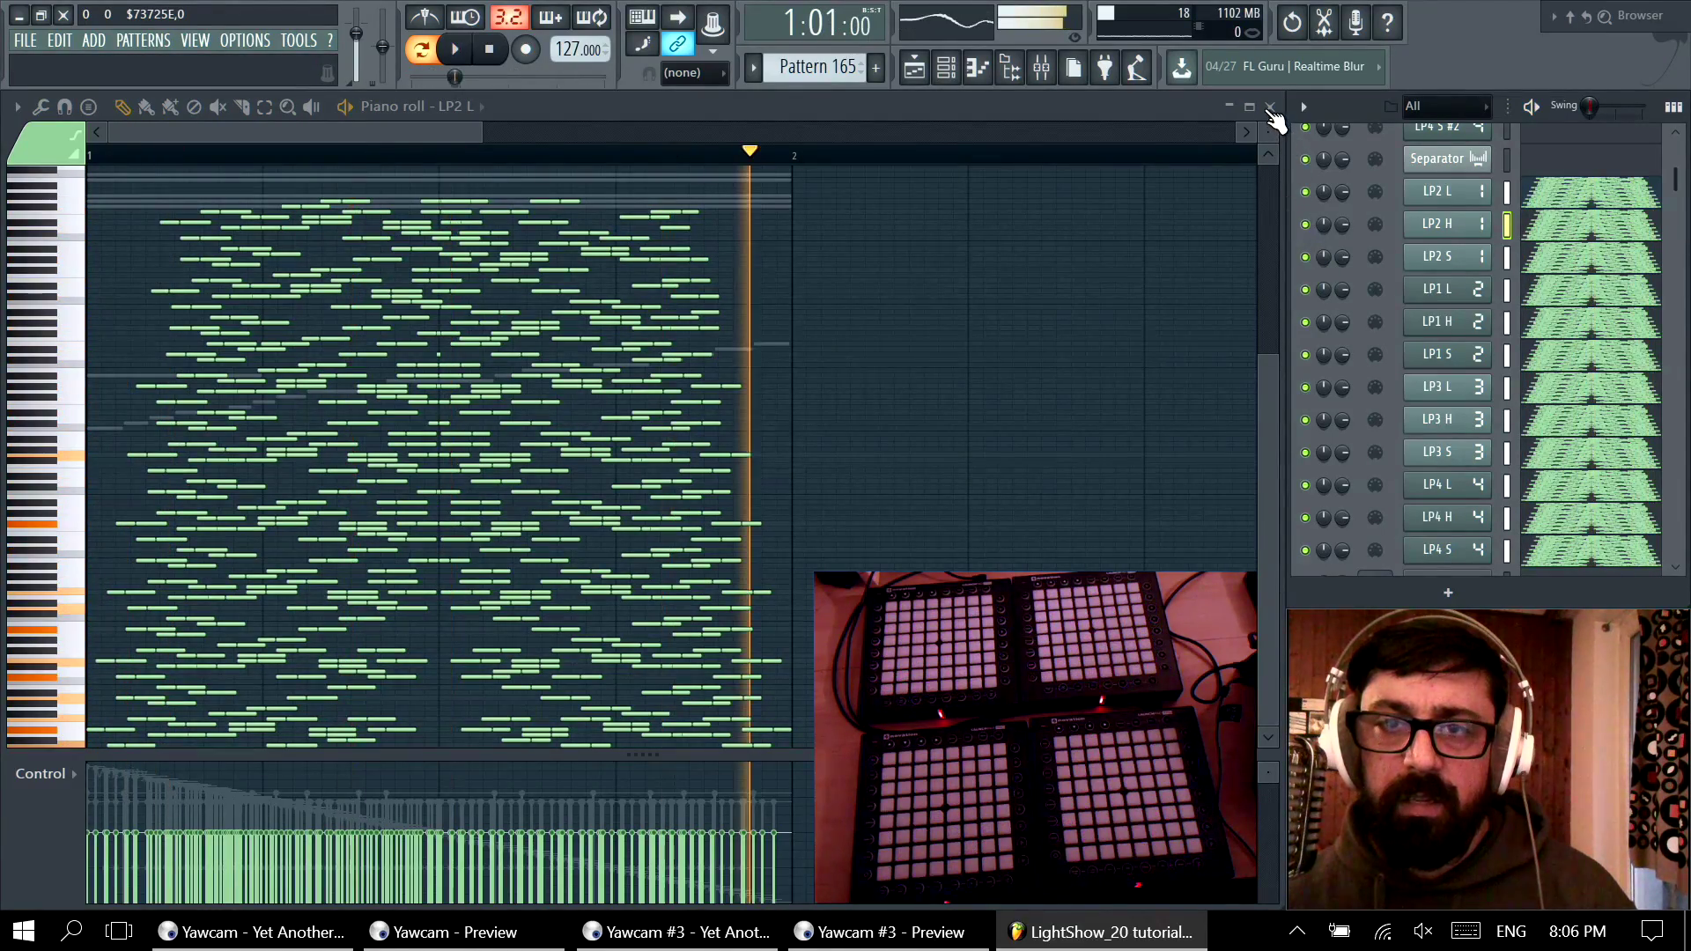
click(1269, 106)
key(space)
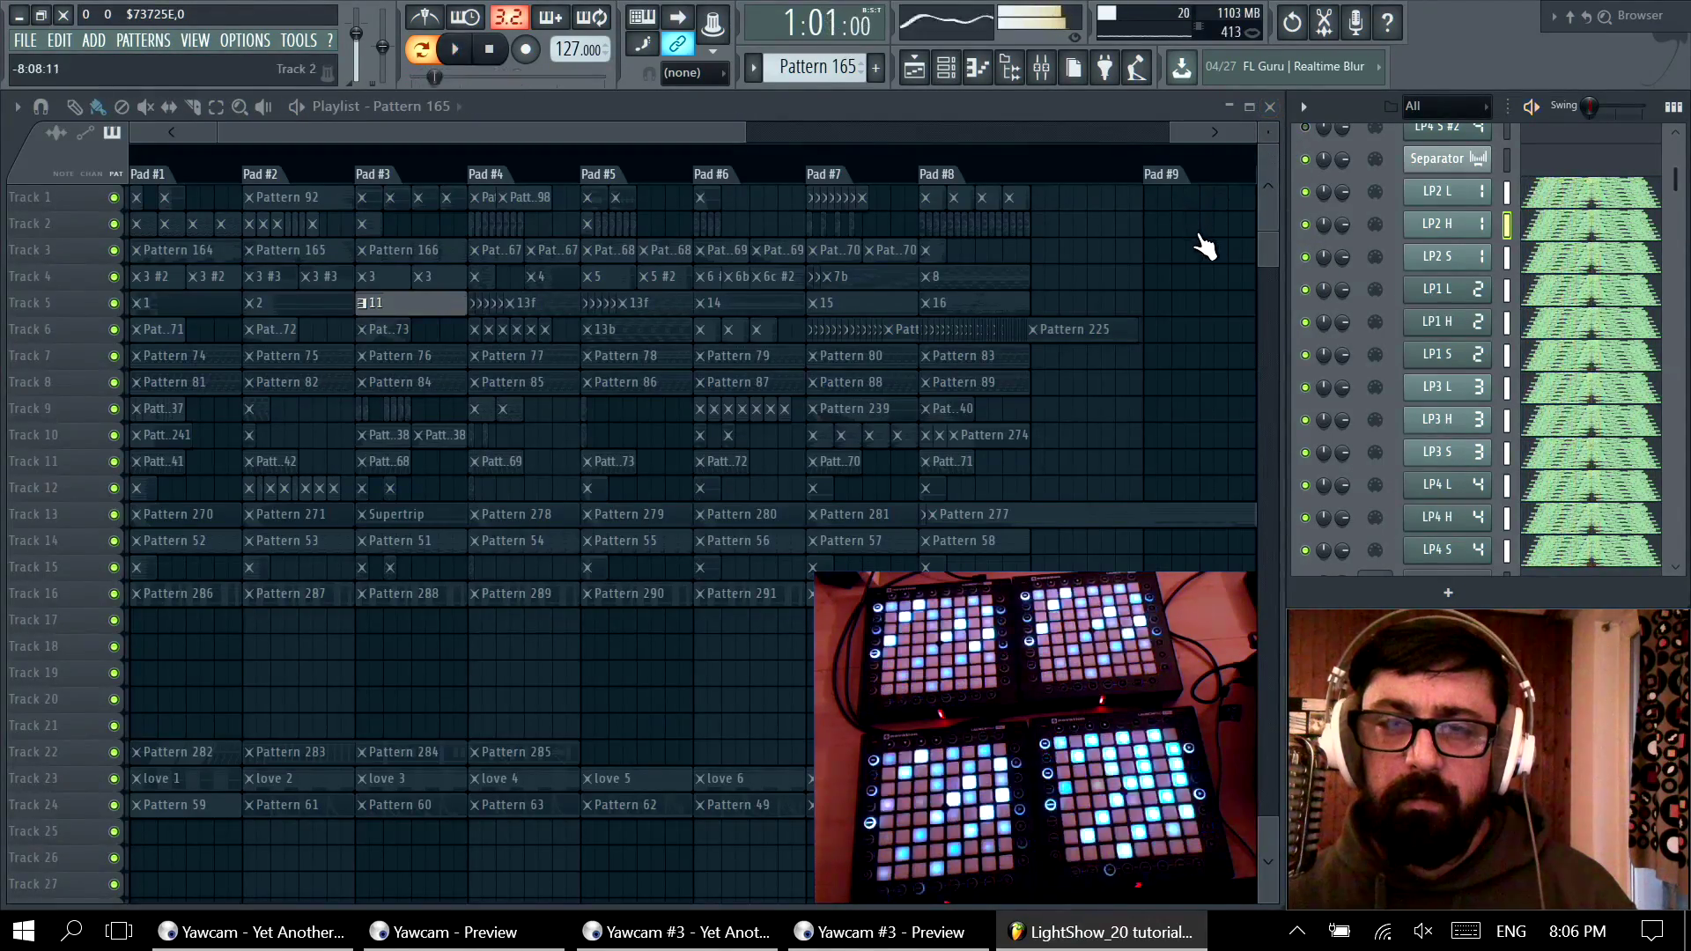
key(space)
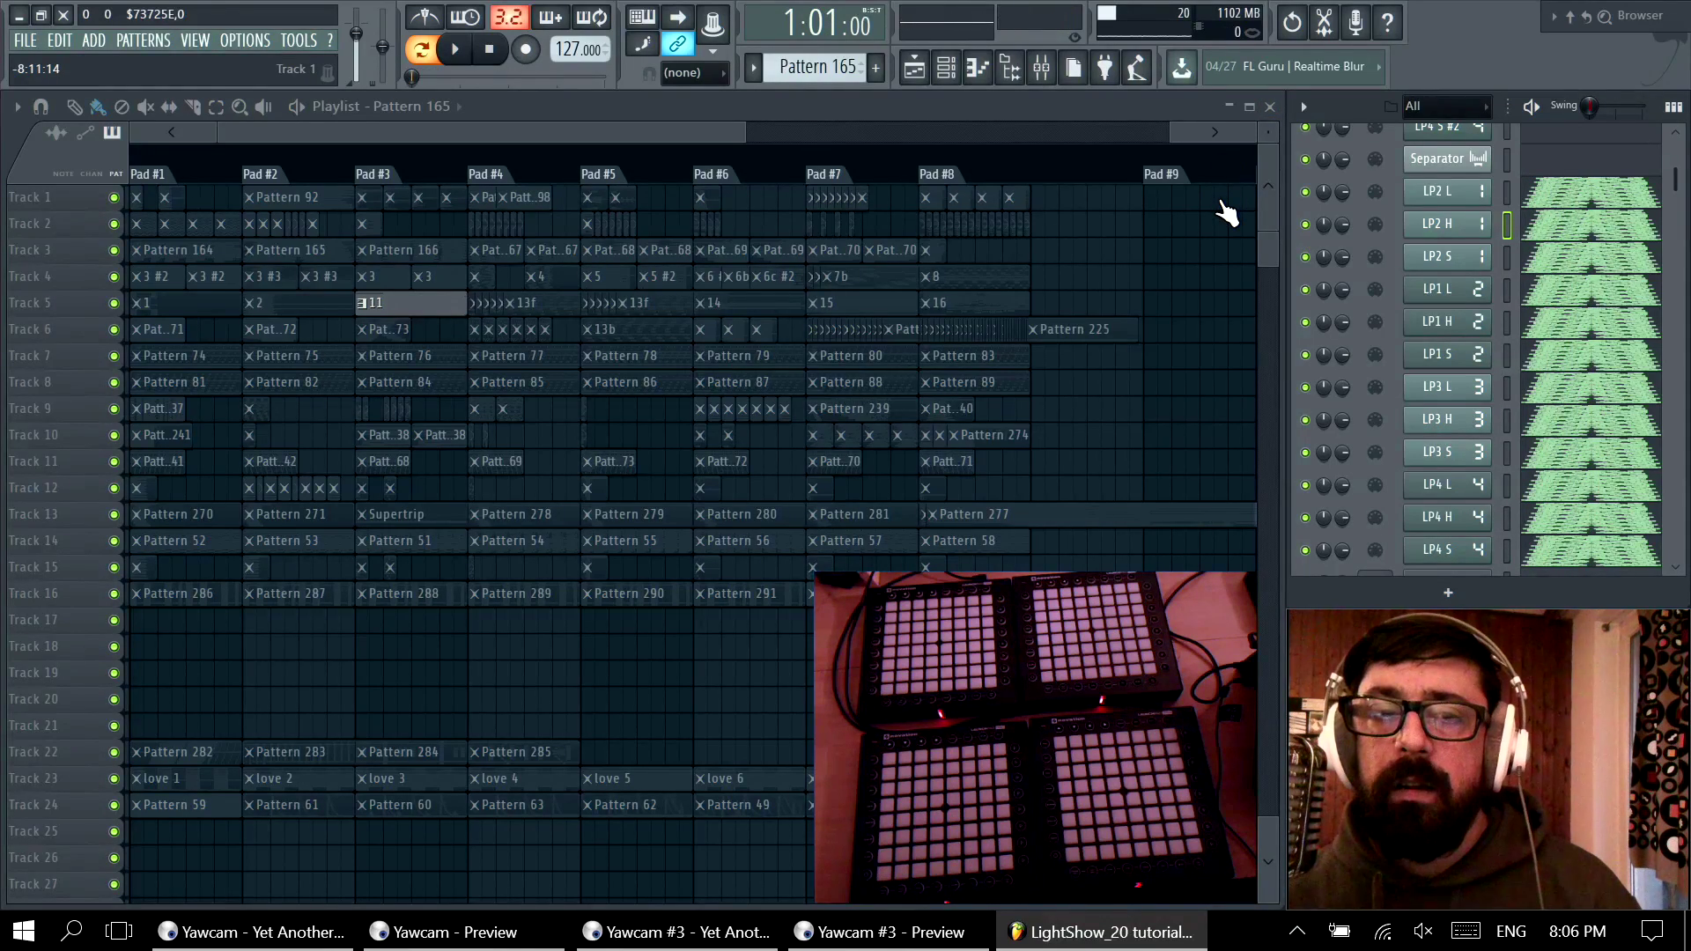
Step: Examine LP2 H's notes and levels in the piano roll, then preview Pattern 165 on all four Launchpads
click(1532, 226)
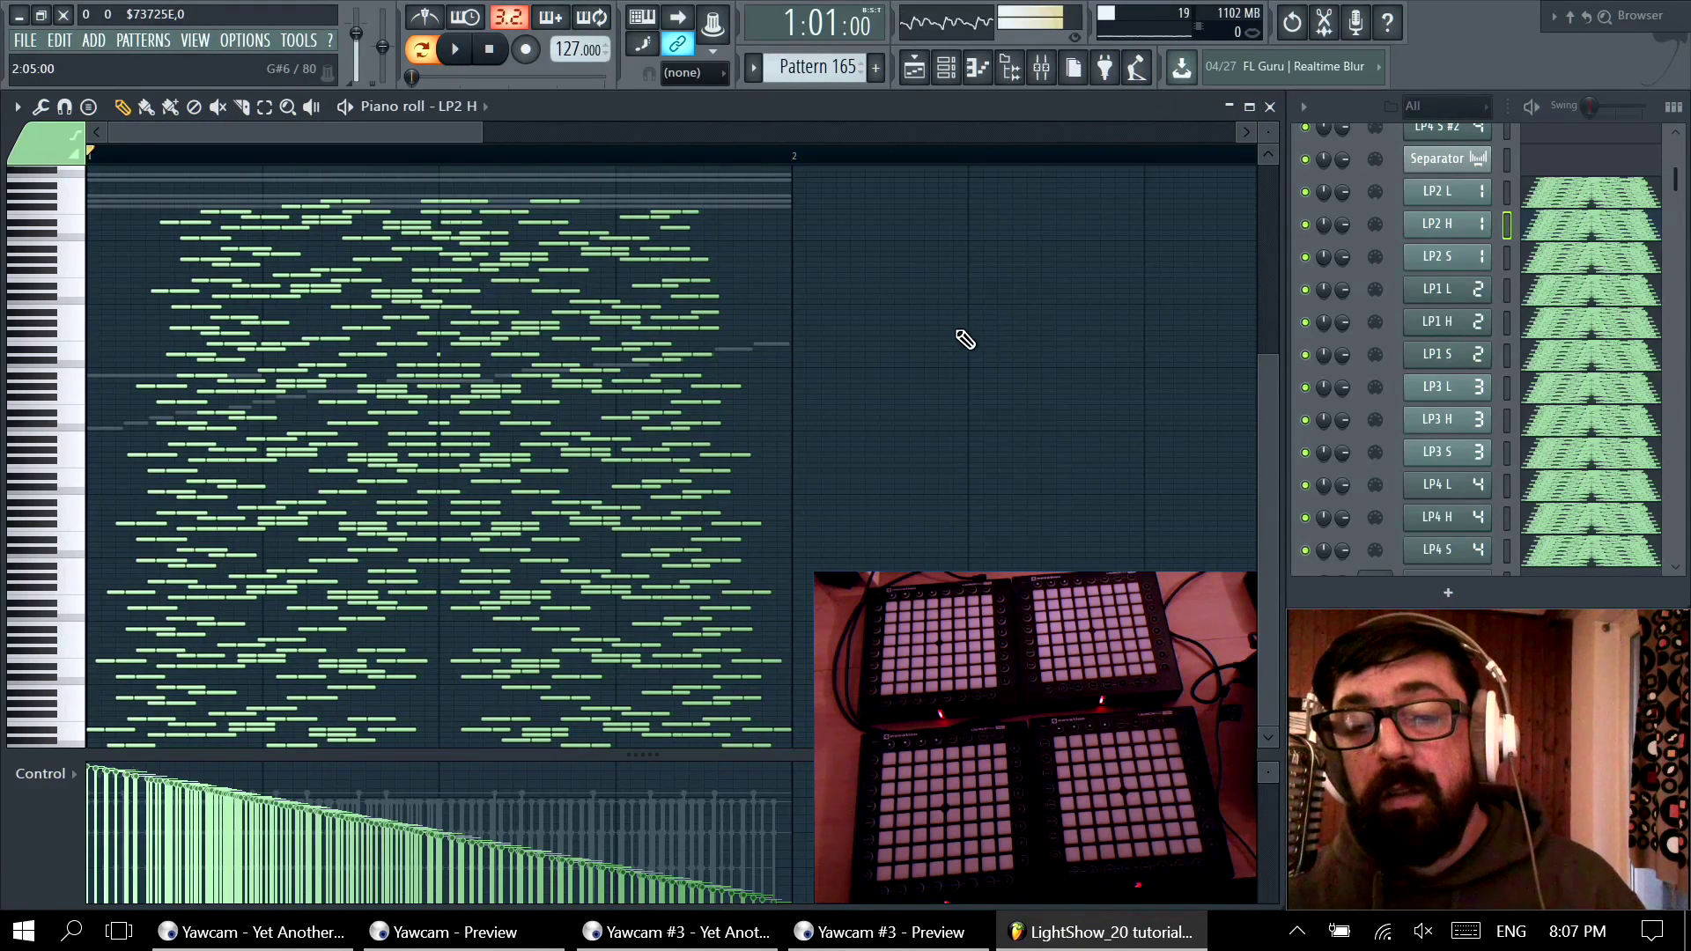
scroll(435, 480, up, 1)
scroll(436, 483, down, 1)
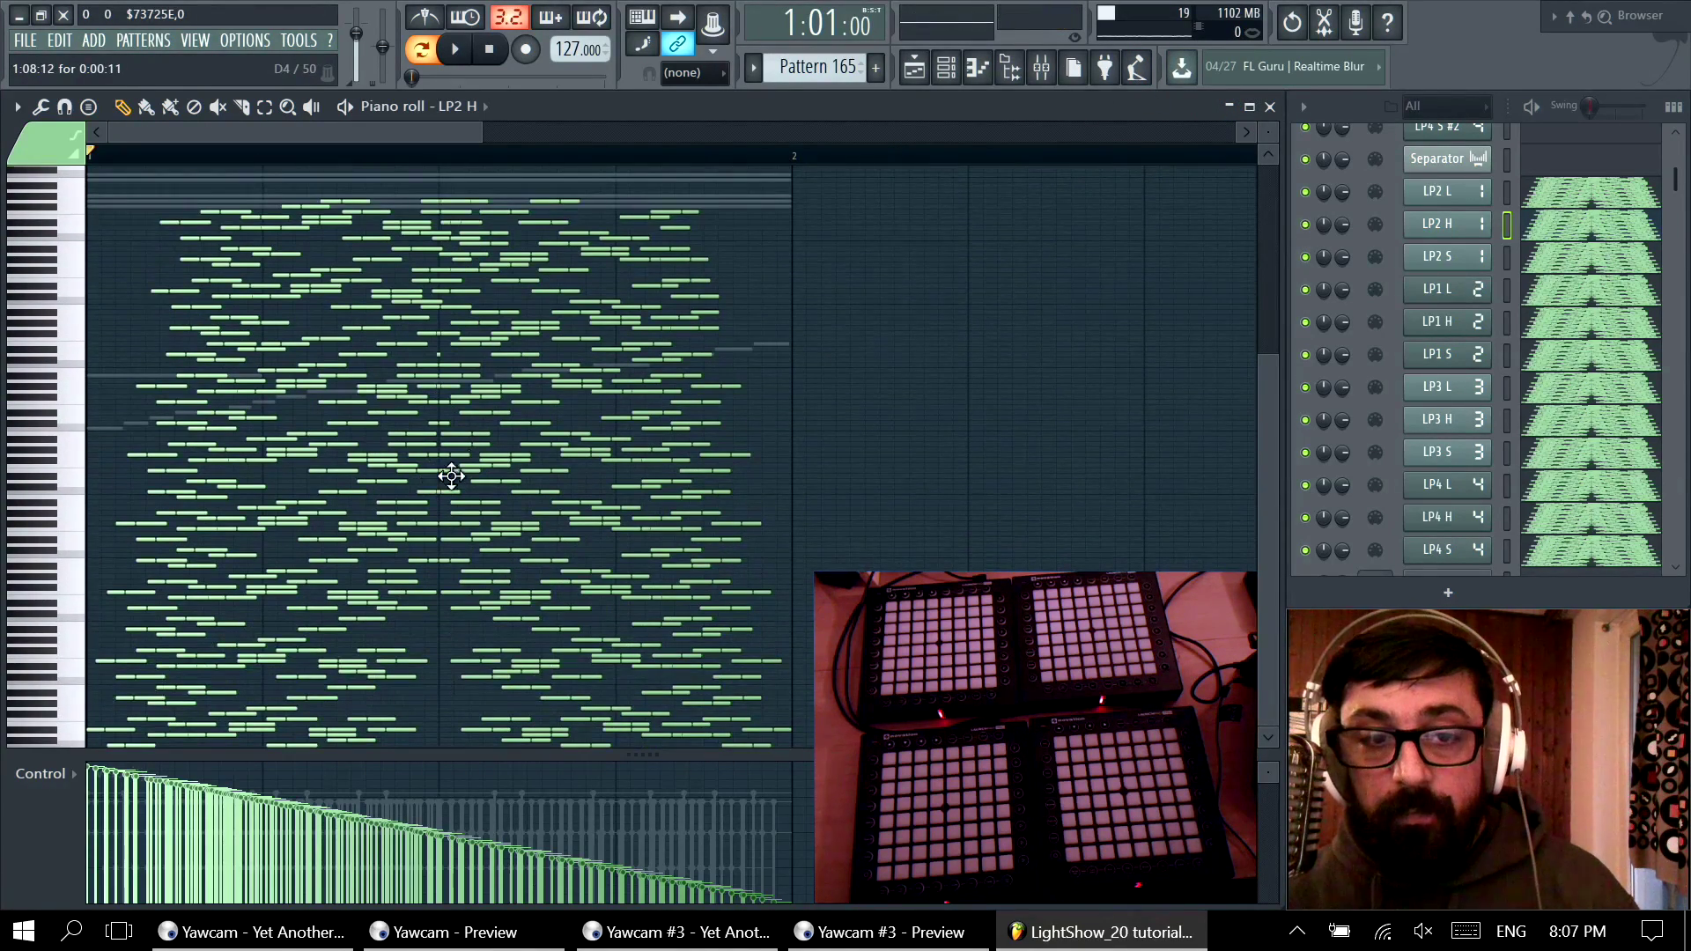
click(1270, 106)
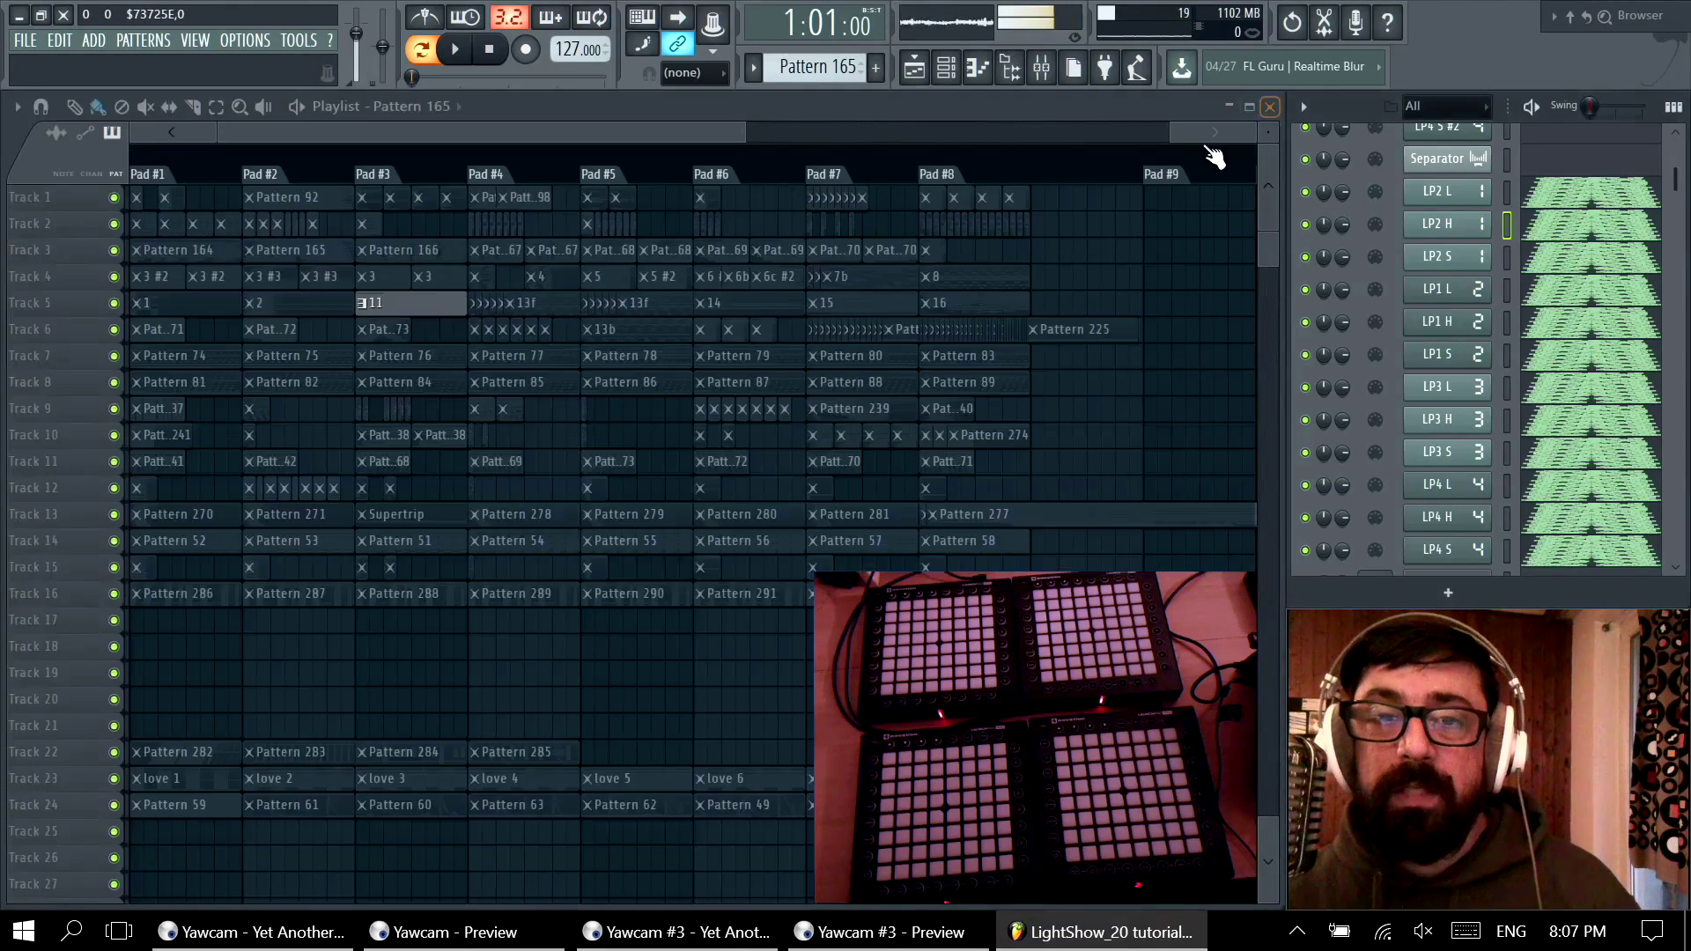
key(space)
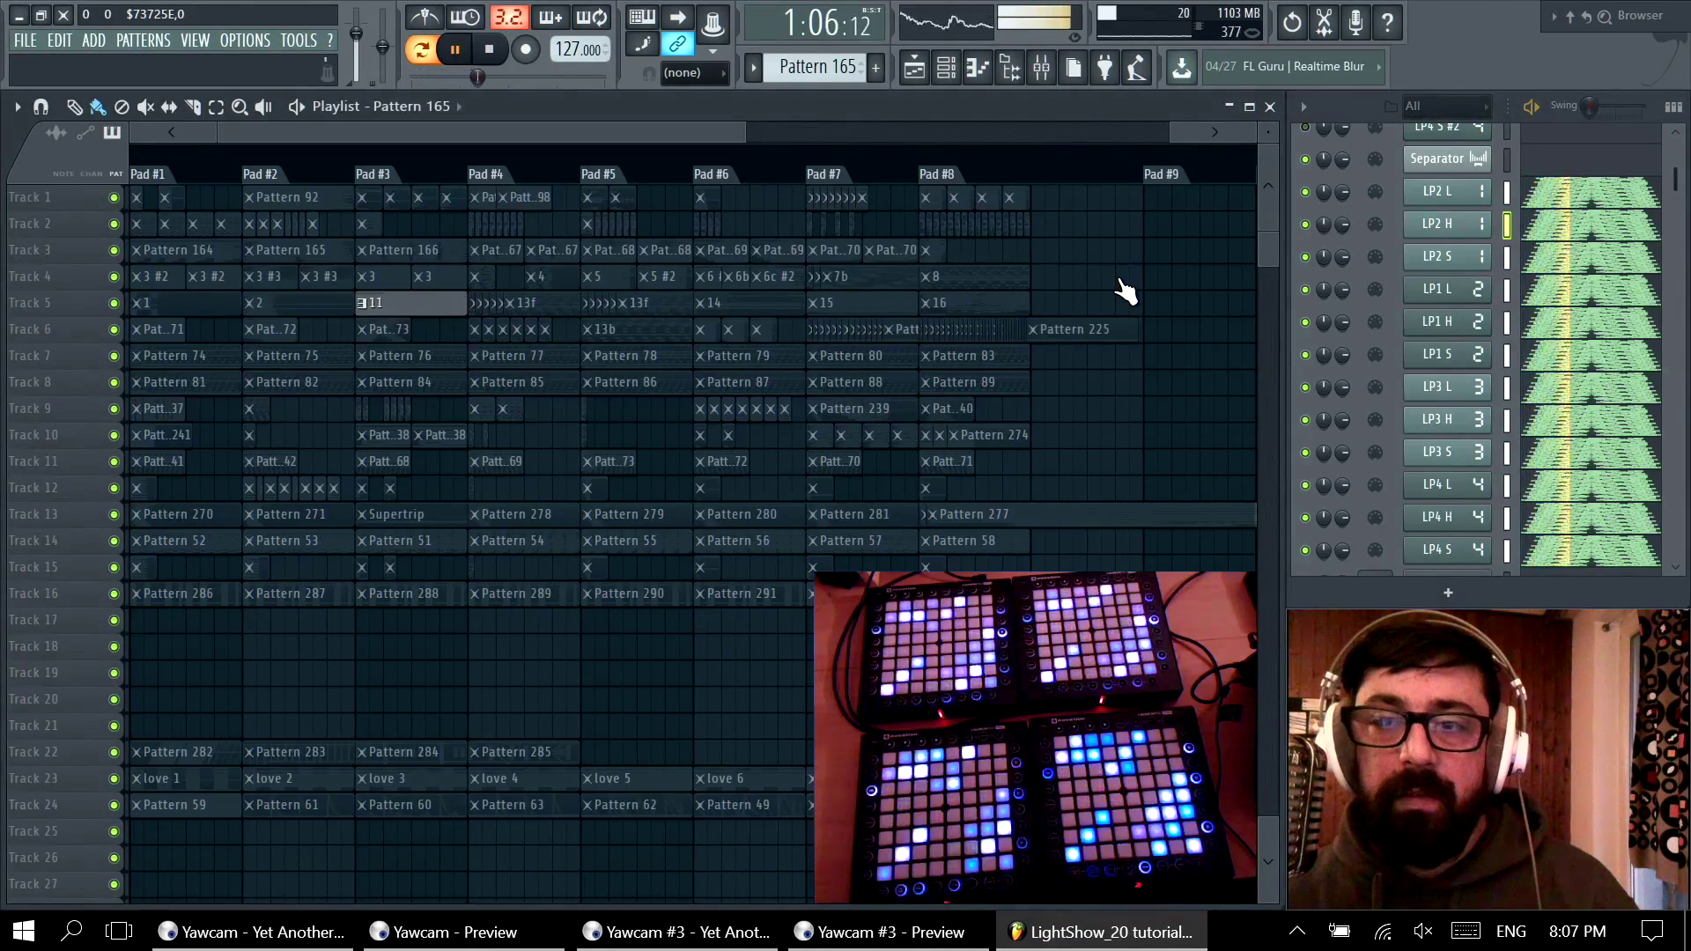
key(space)
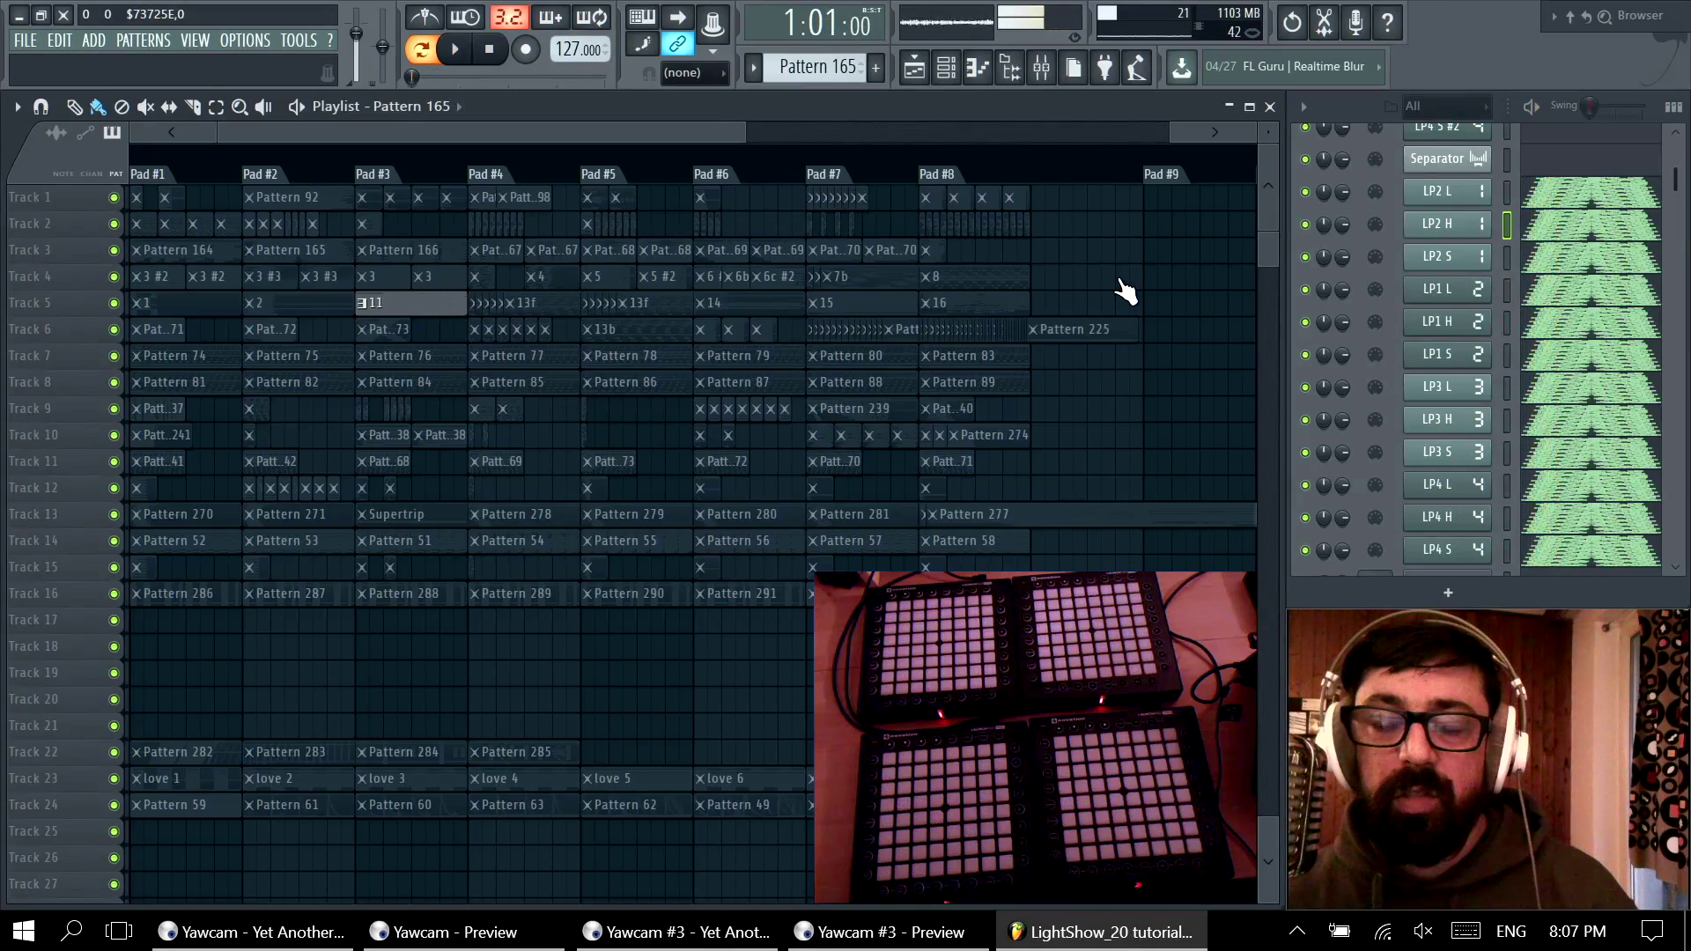
Step: Reopen LP2 H, preview the pattern once more, and add a single note in the empty second bar
click(1576, 225)
key(space)
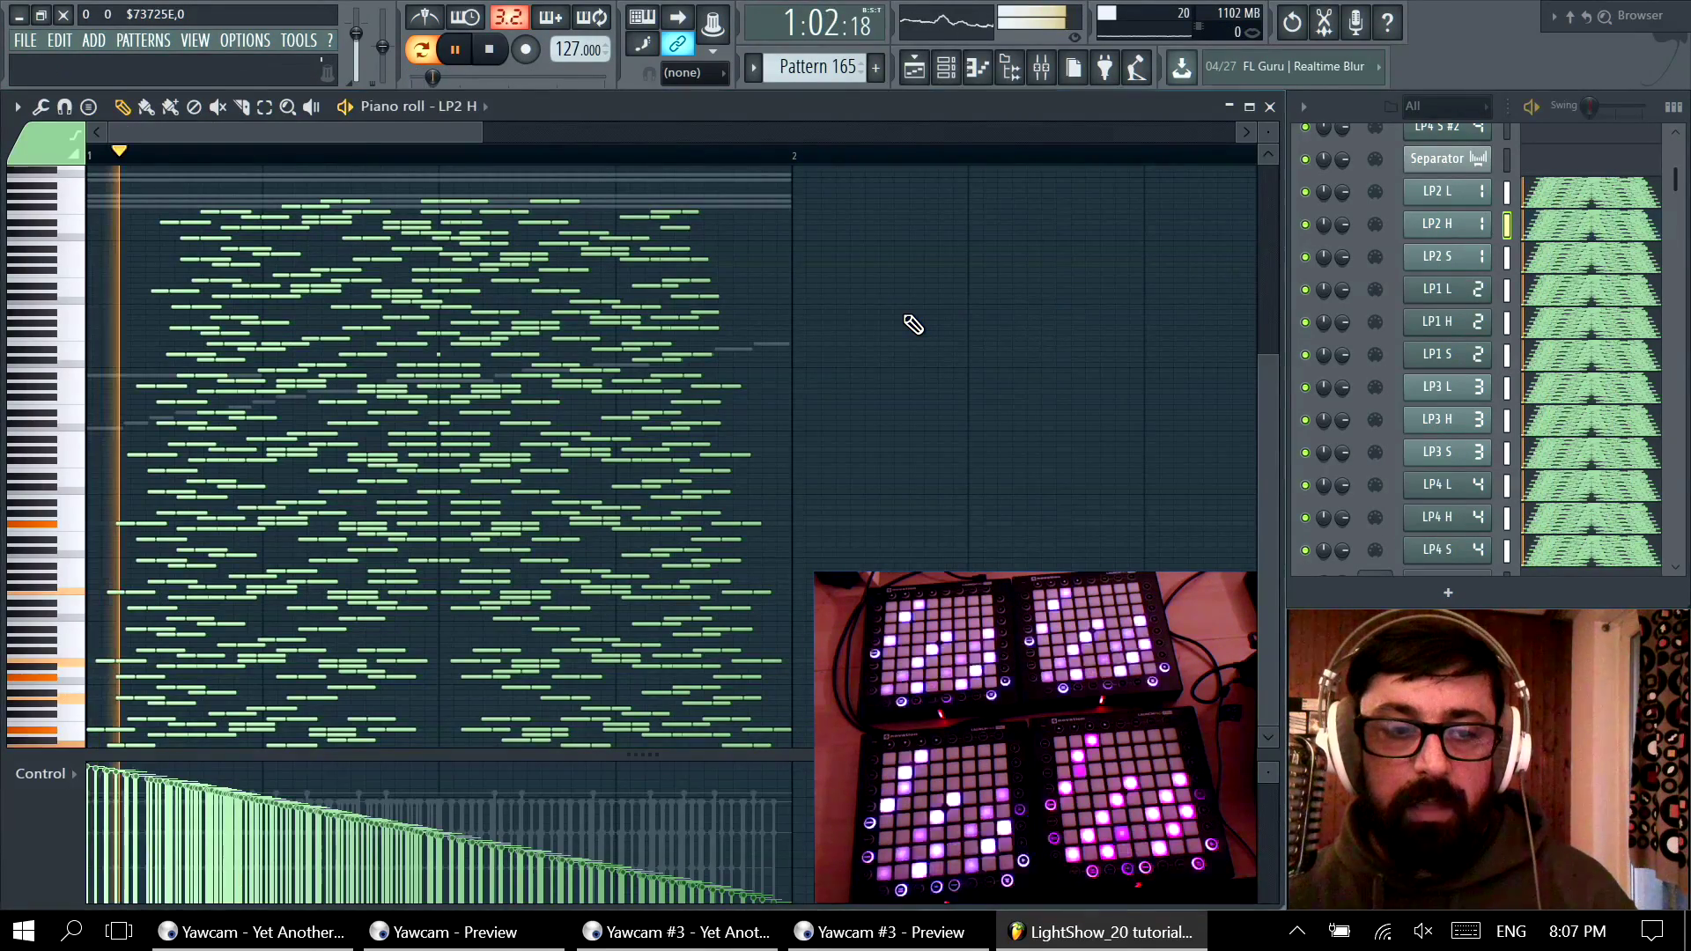
key(space)
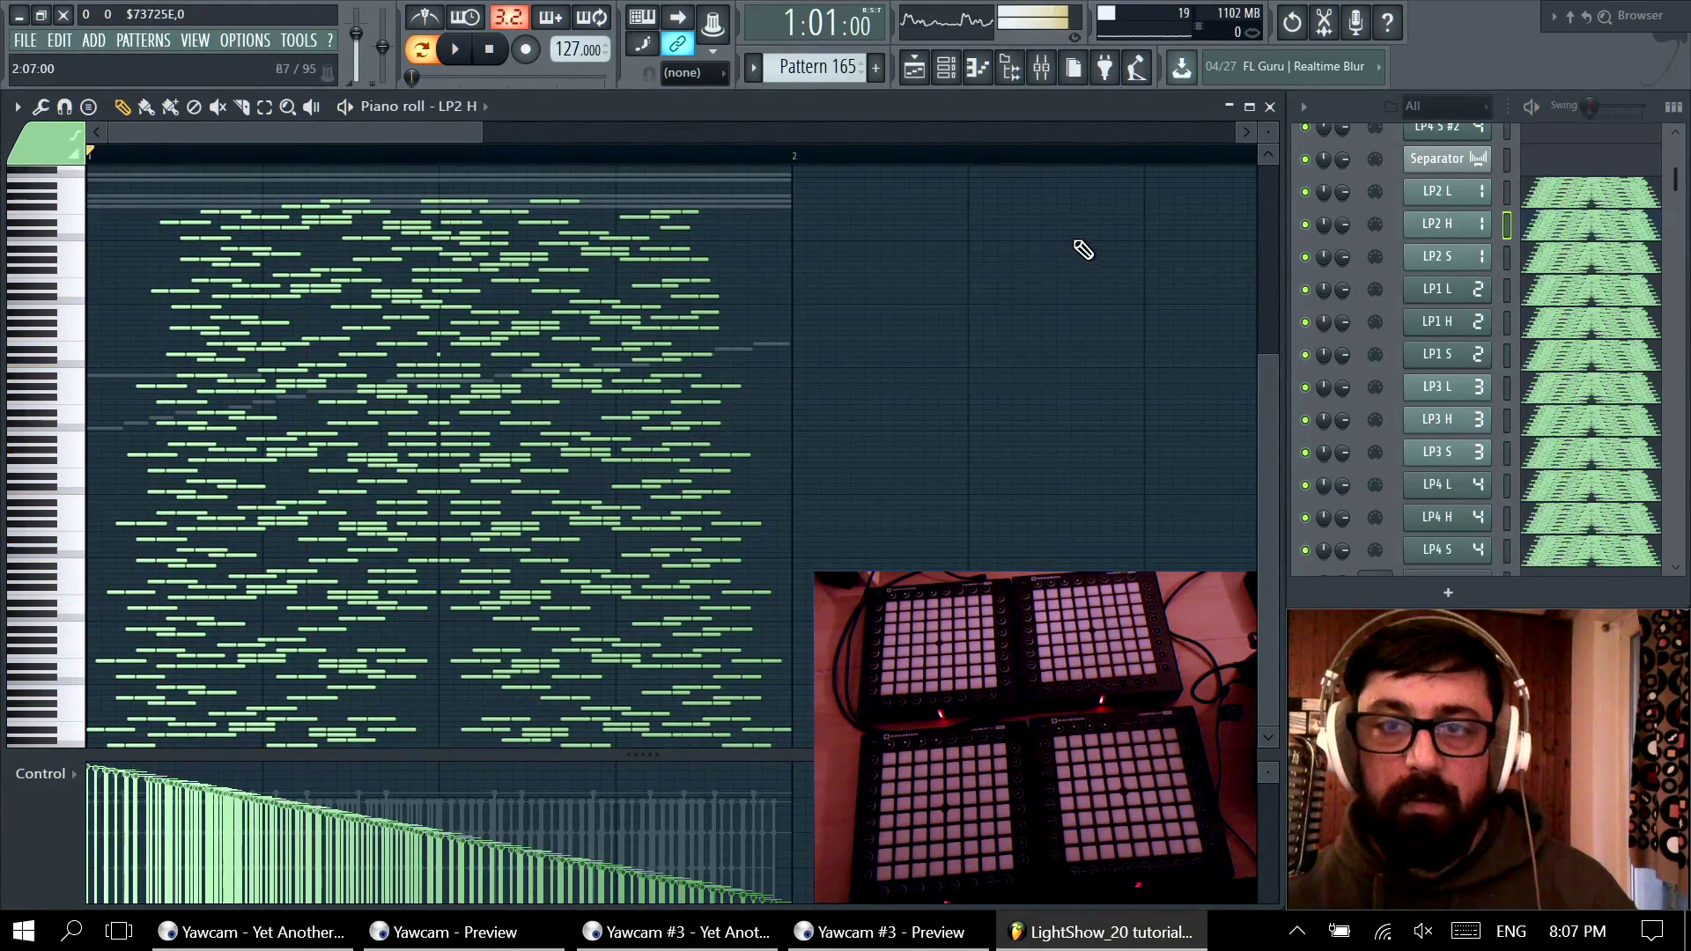
click(920, 299)
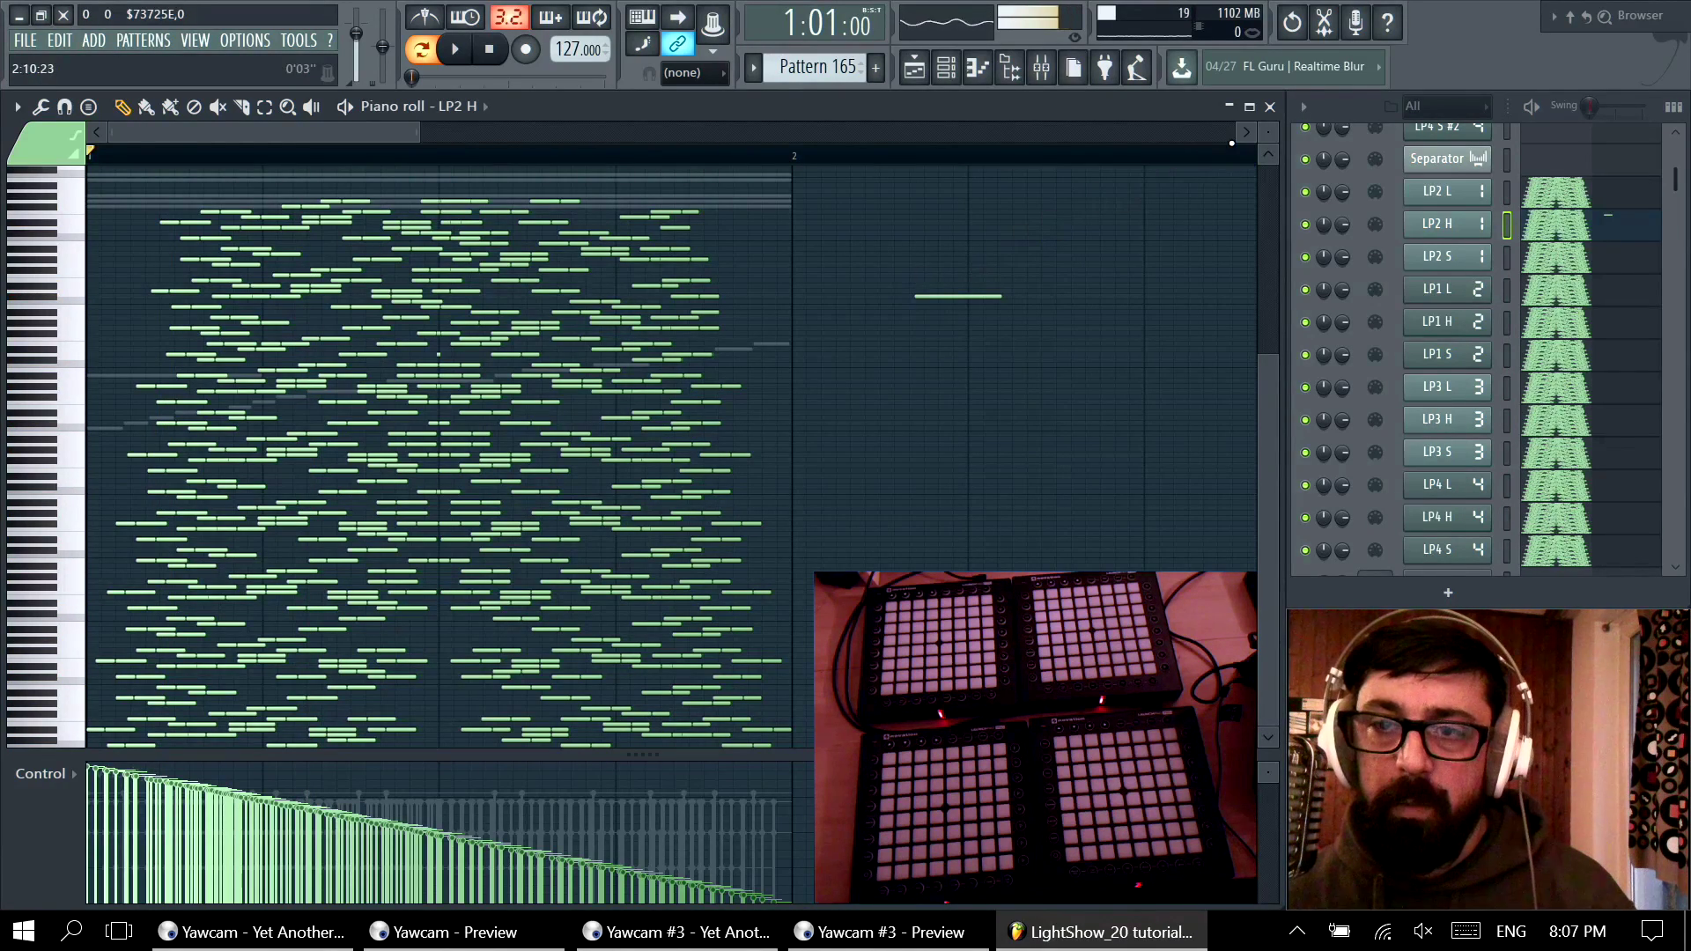
Step: Delete the lone note in LP2 H's second bar, close the piano roll, and preview Pattern 165 on all four Launchpads
right_click(995, 296)
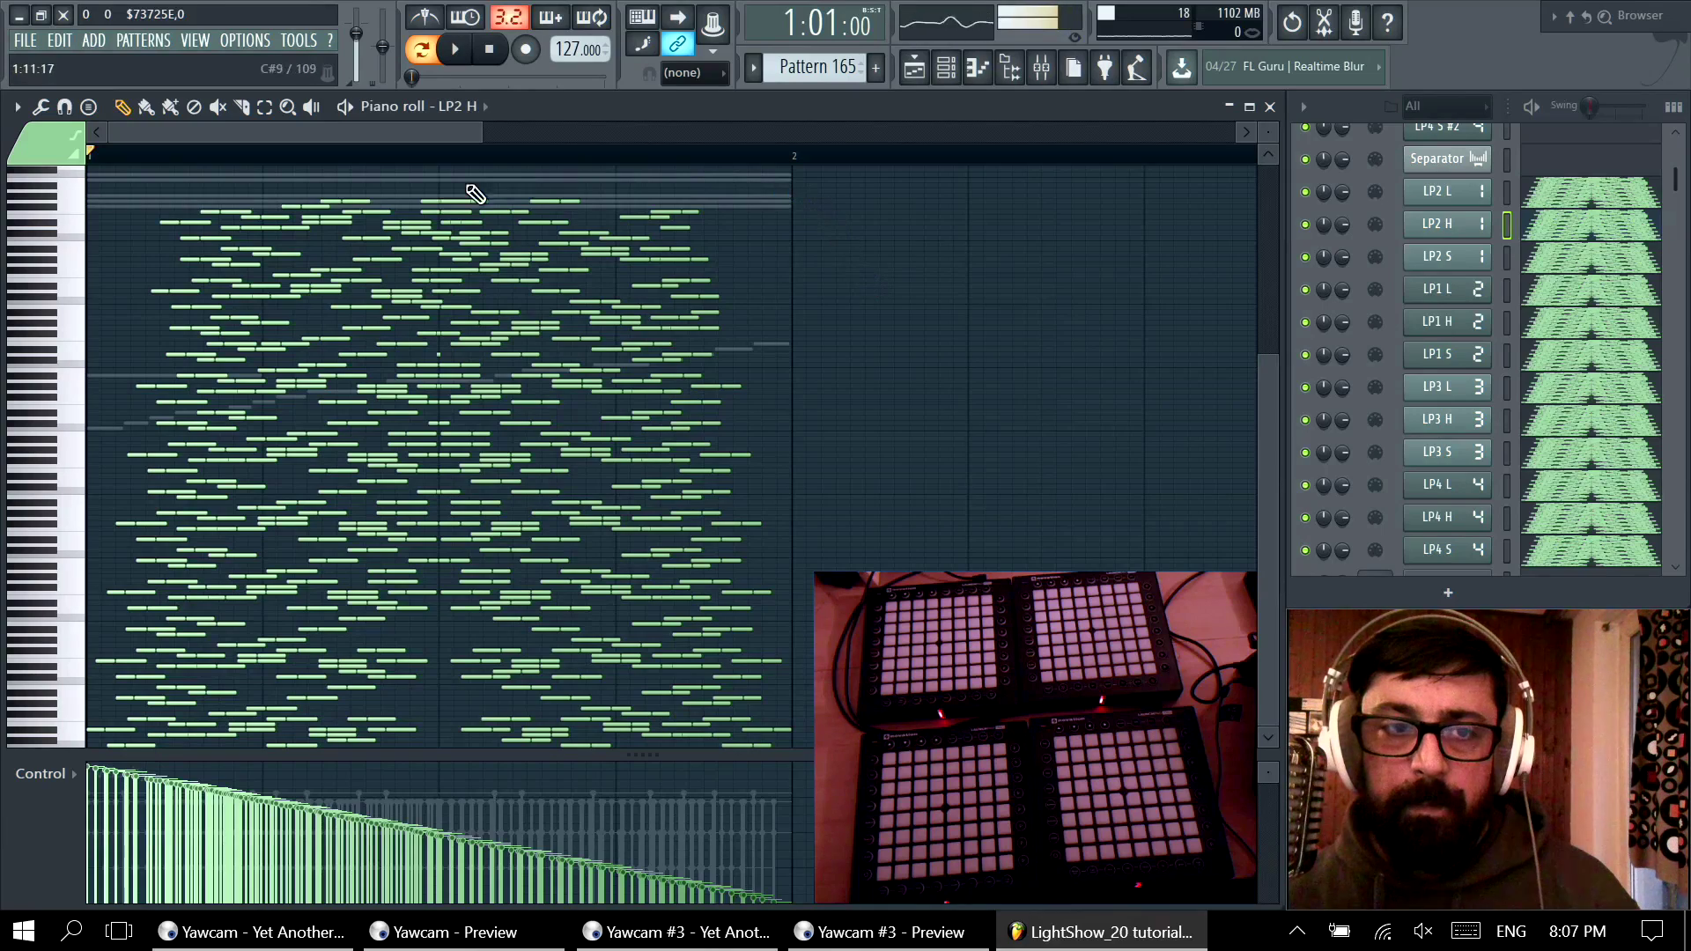
click(1268, 107)
key(space)
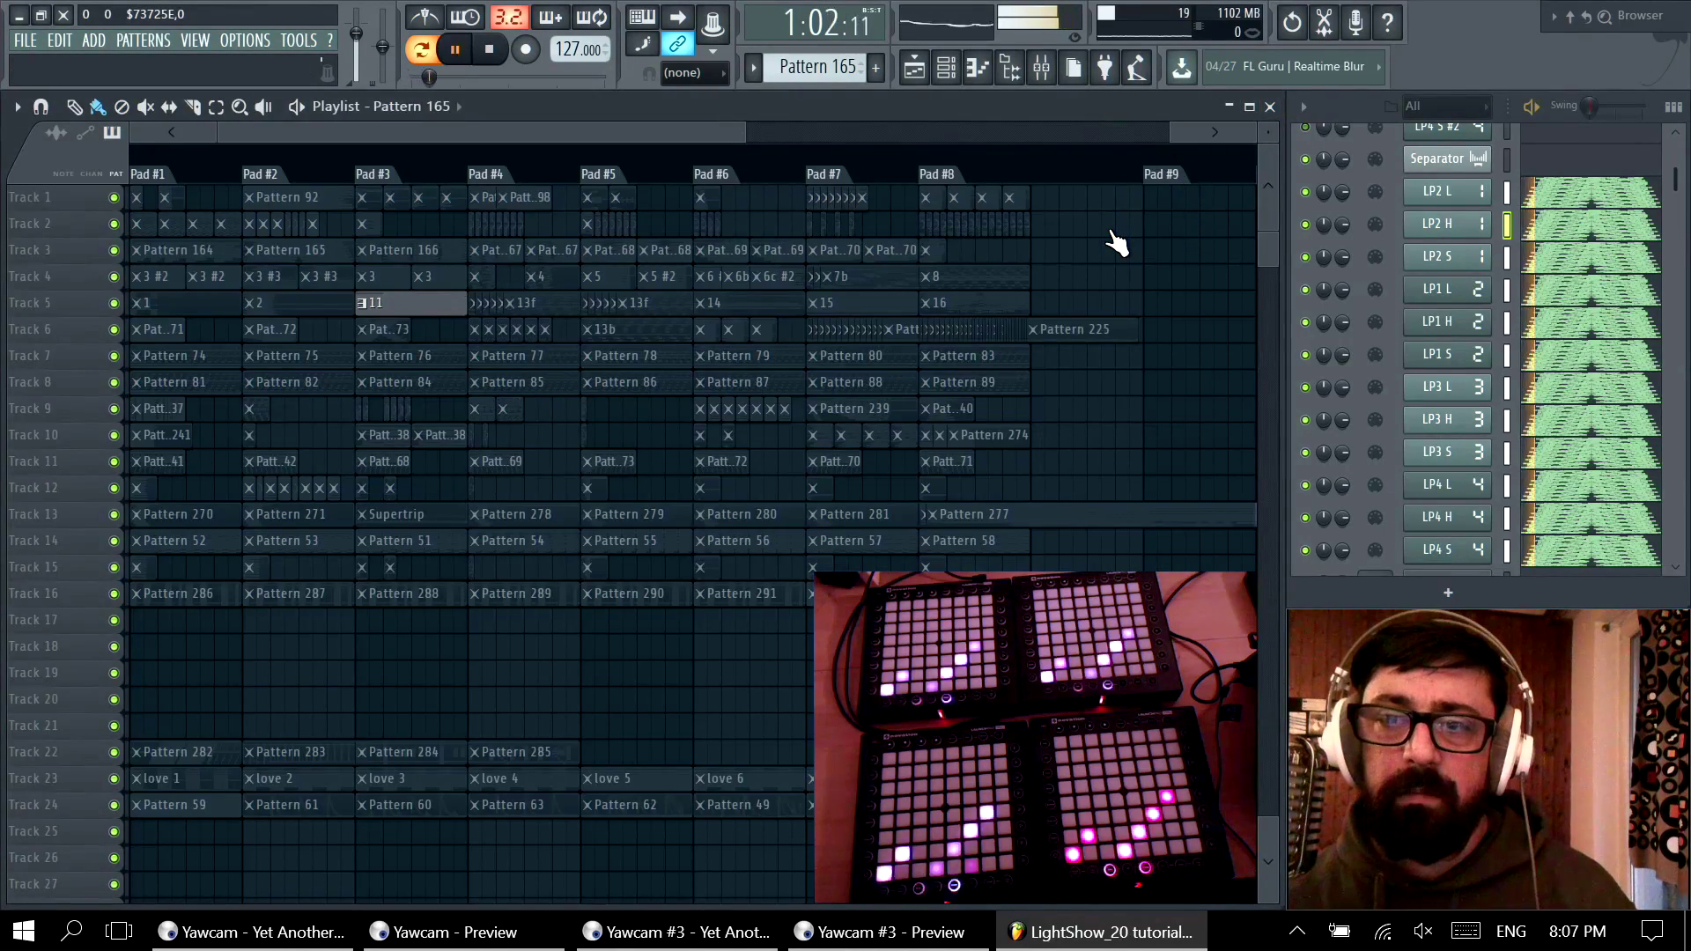
key(space)
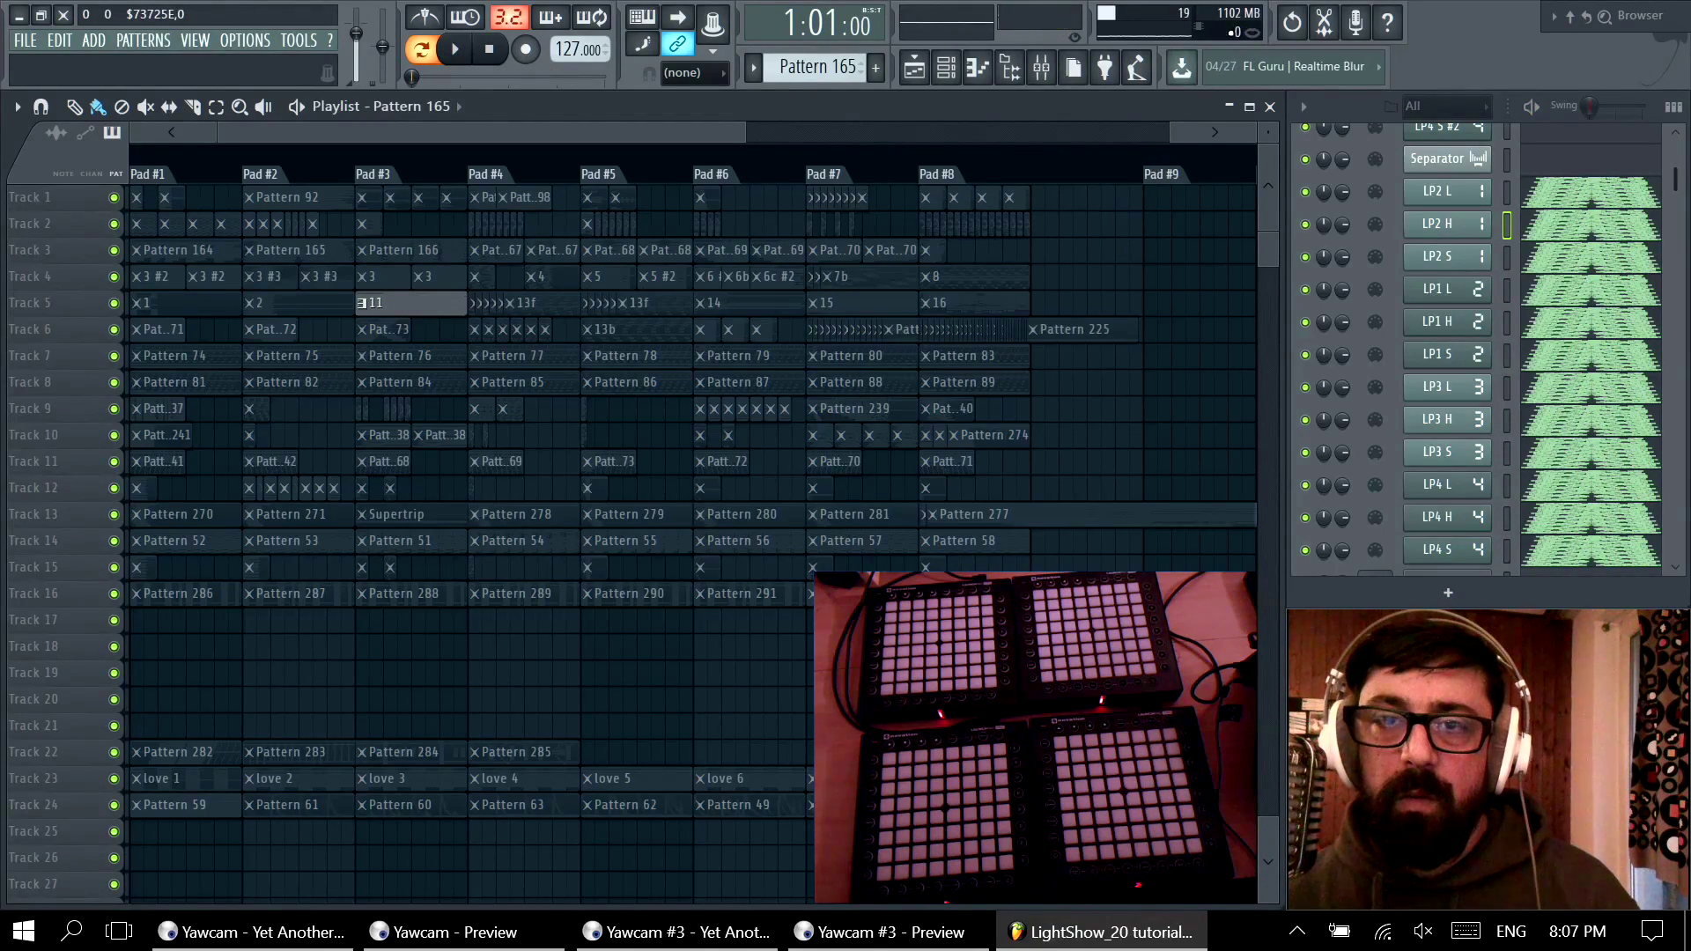
key(space)
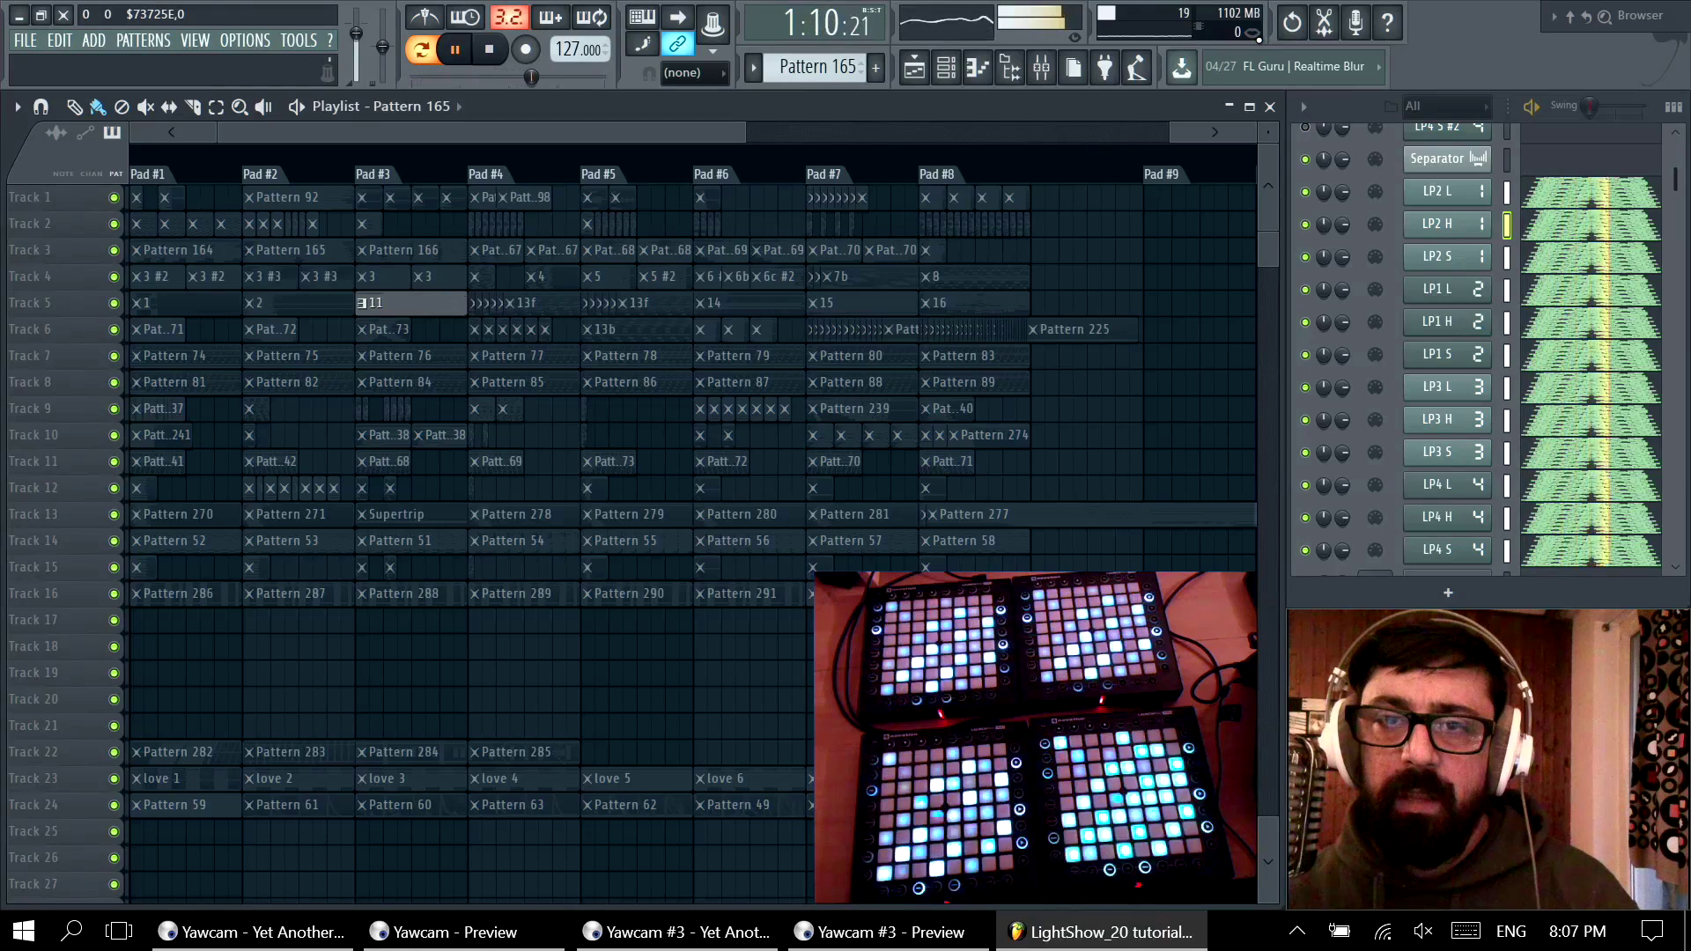
key(space)
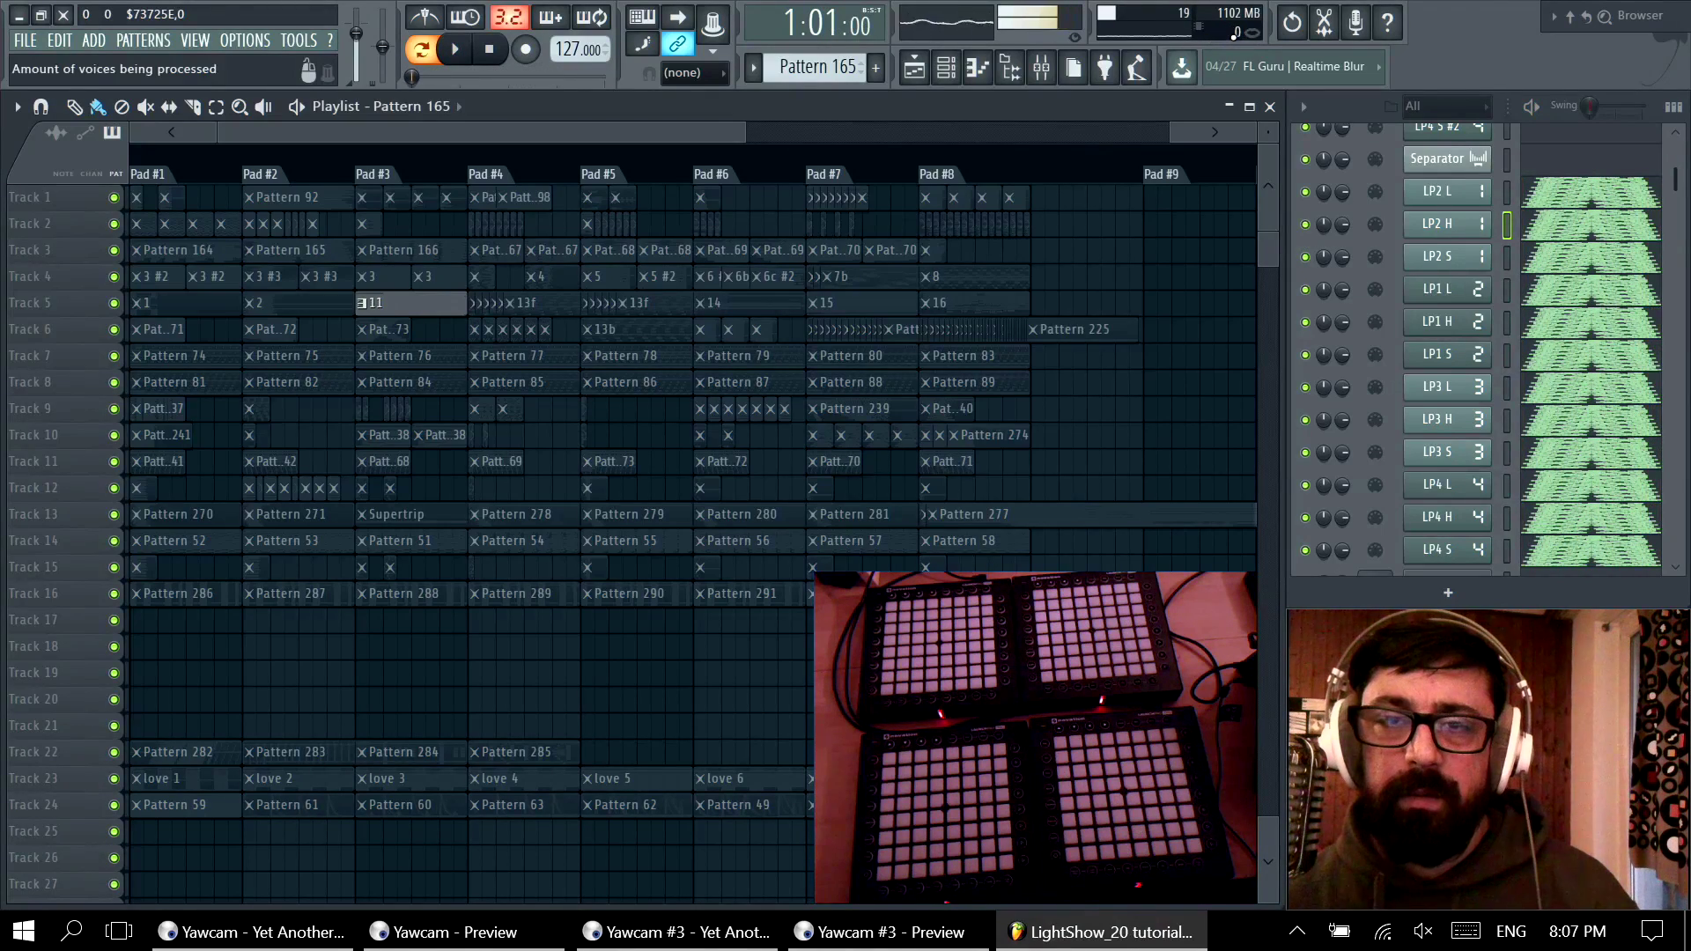
Step: Check the CPU load display's refresh-rate options and preview Pattern 165 again
click(1144, 22)
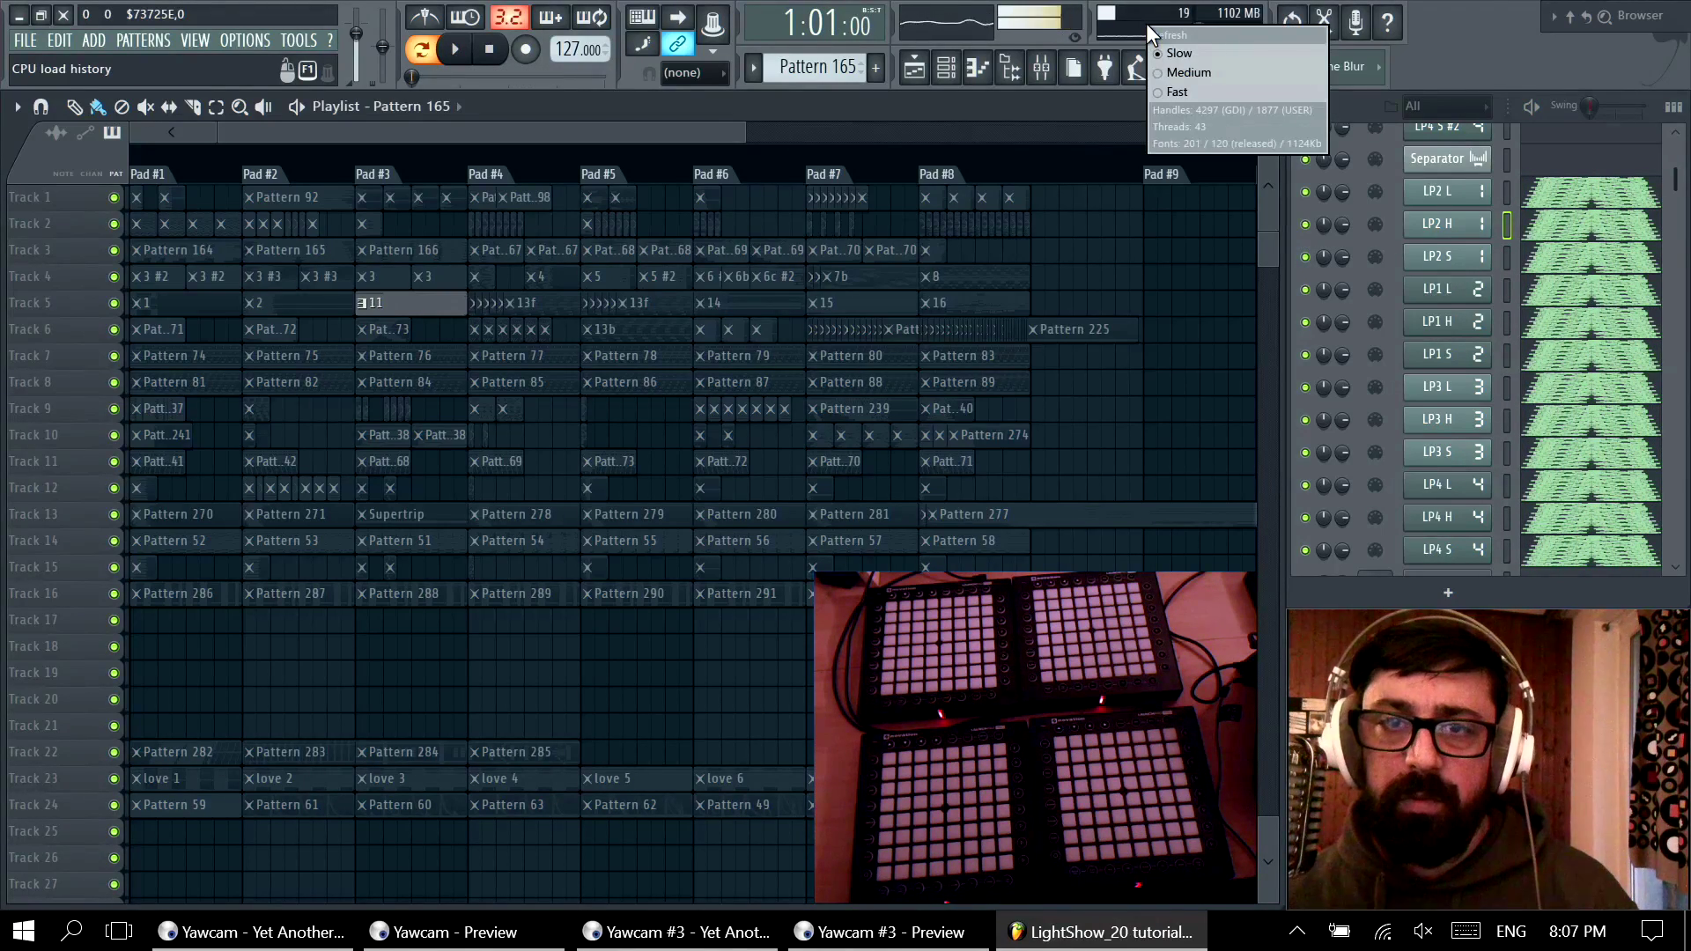
click(1195, 85)
key(space)
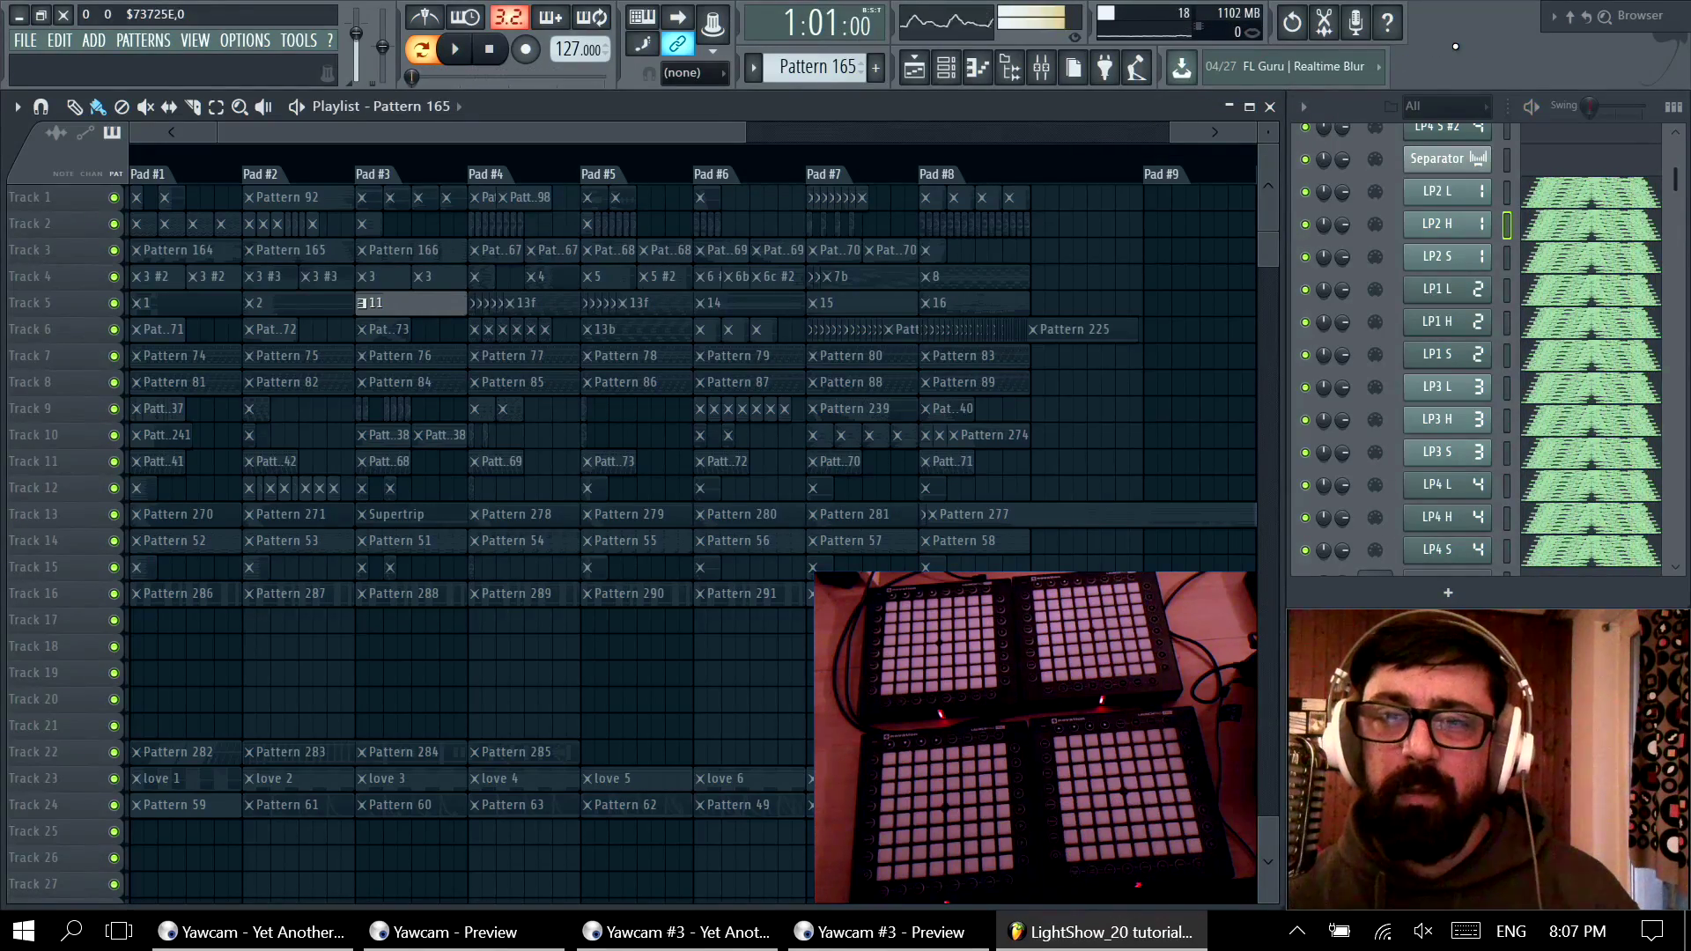
key(space)
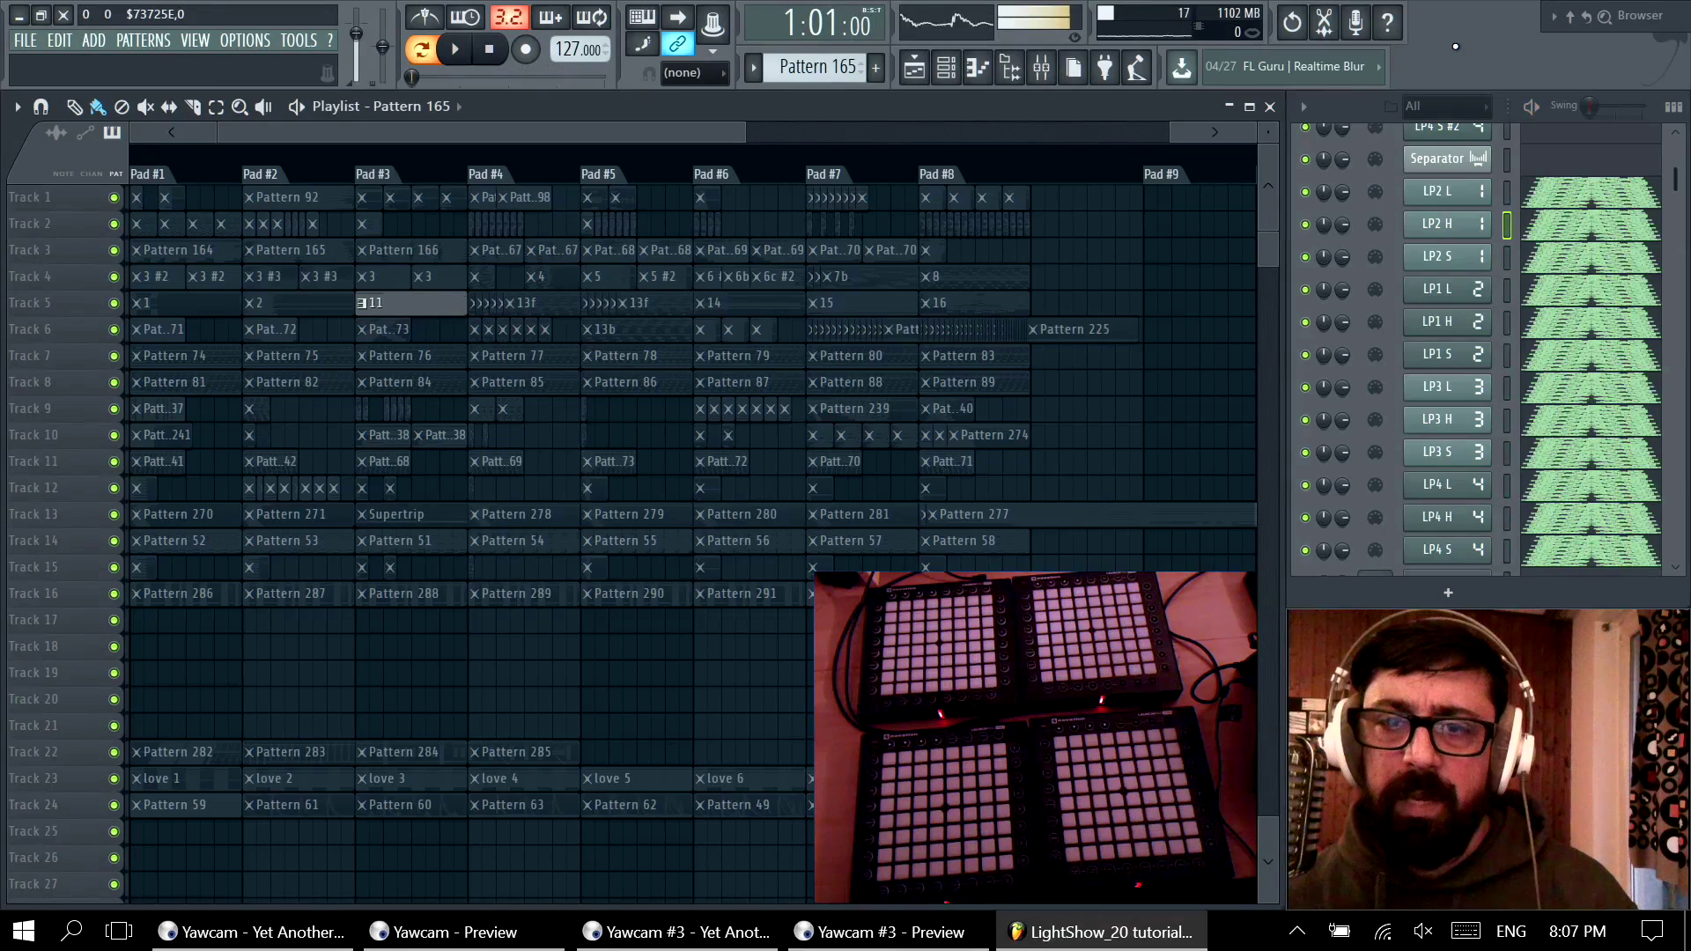
Step: Examine the channel list, from the LP2, LP1, LP3 and LP4 channels up to Video Cues, ZGE and Env Ctrl
scroll(1550, 220, down, 1)
scroll(1566, 322, up, 2)
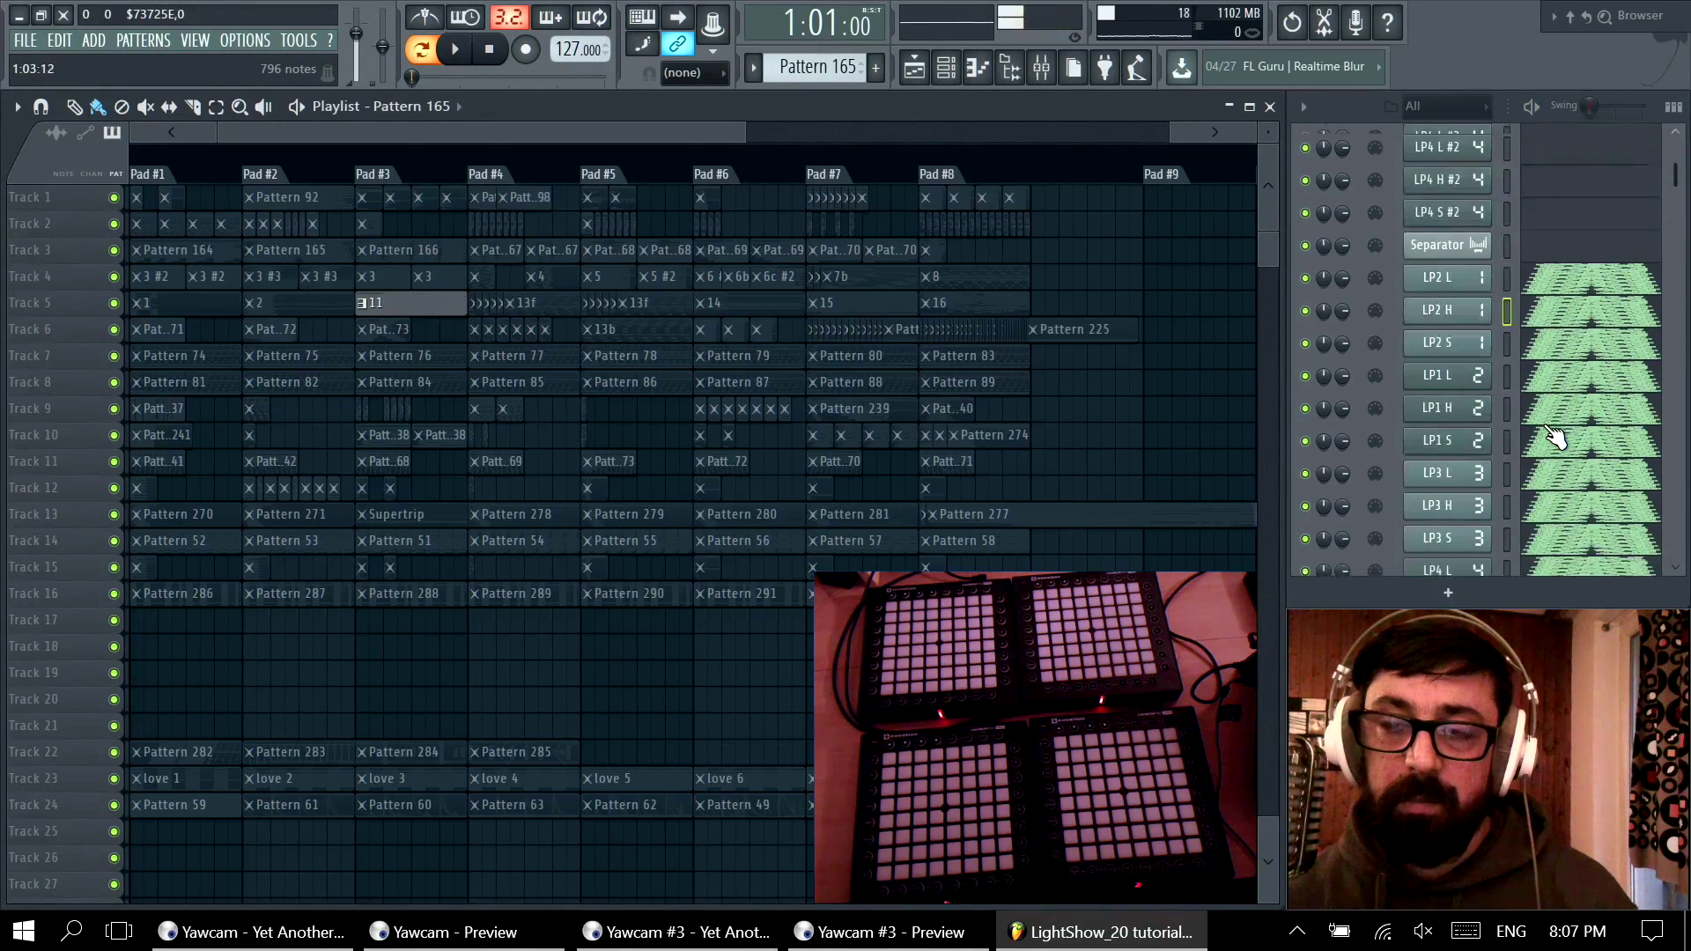
scroll(1572, 352, down, 2)
scroll(1574, 401, up, 3)
scroll(1573, 401, up, 1)
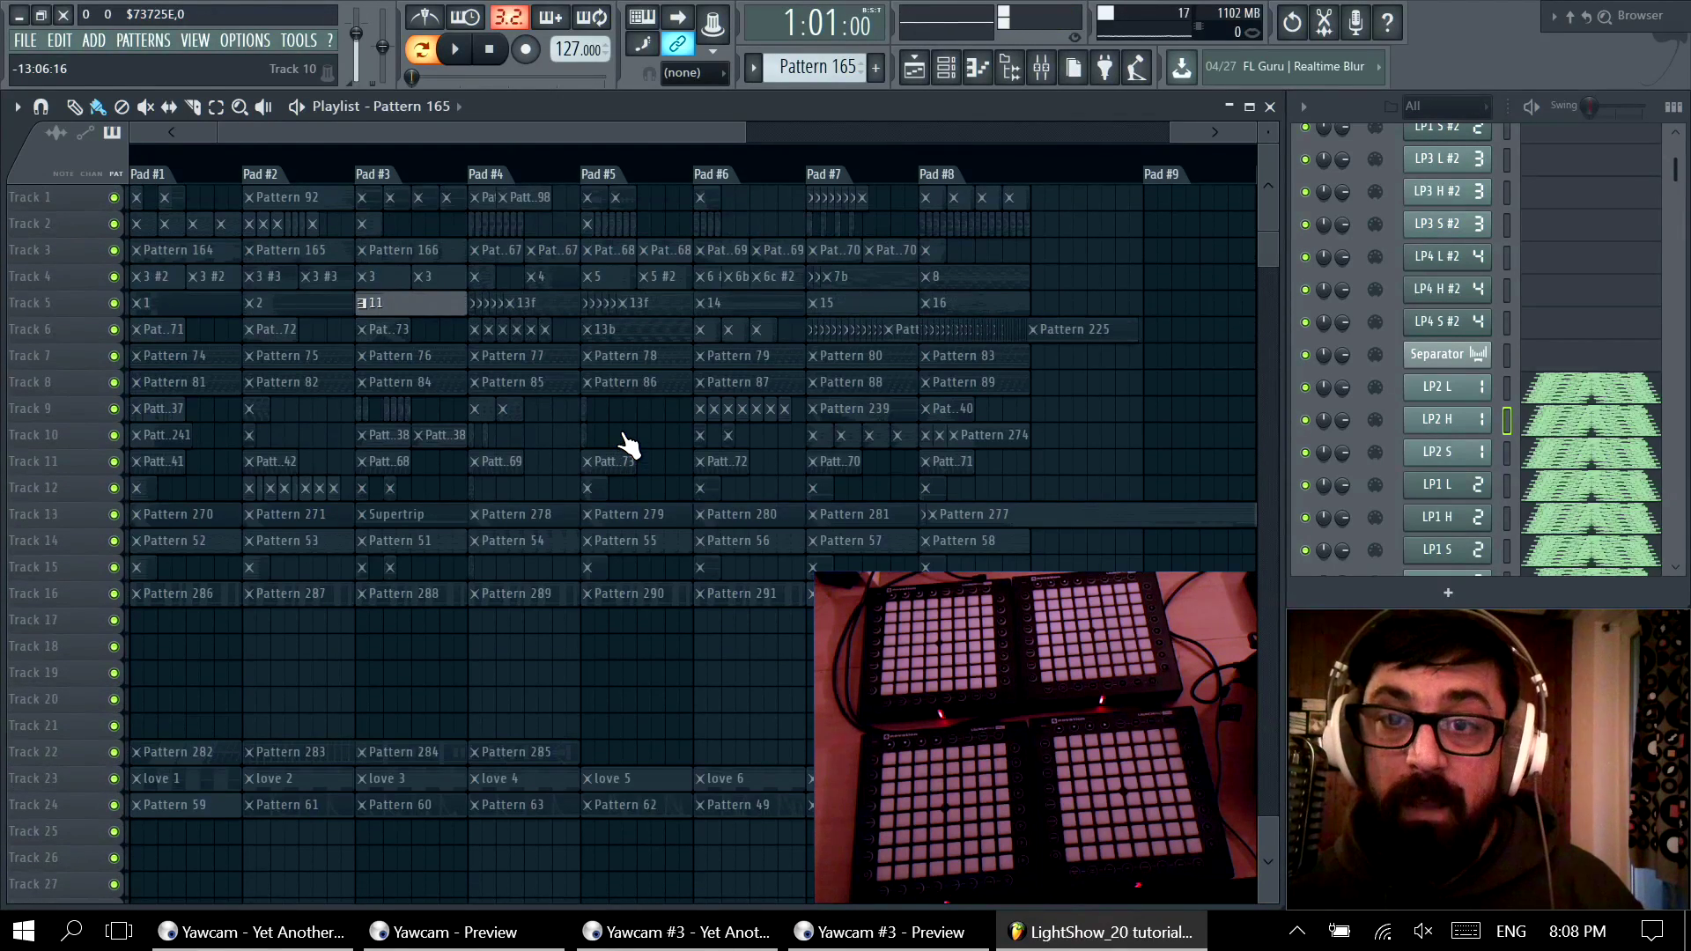
scroll(1595, 272, down, 3)
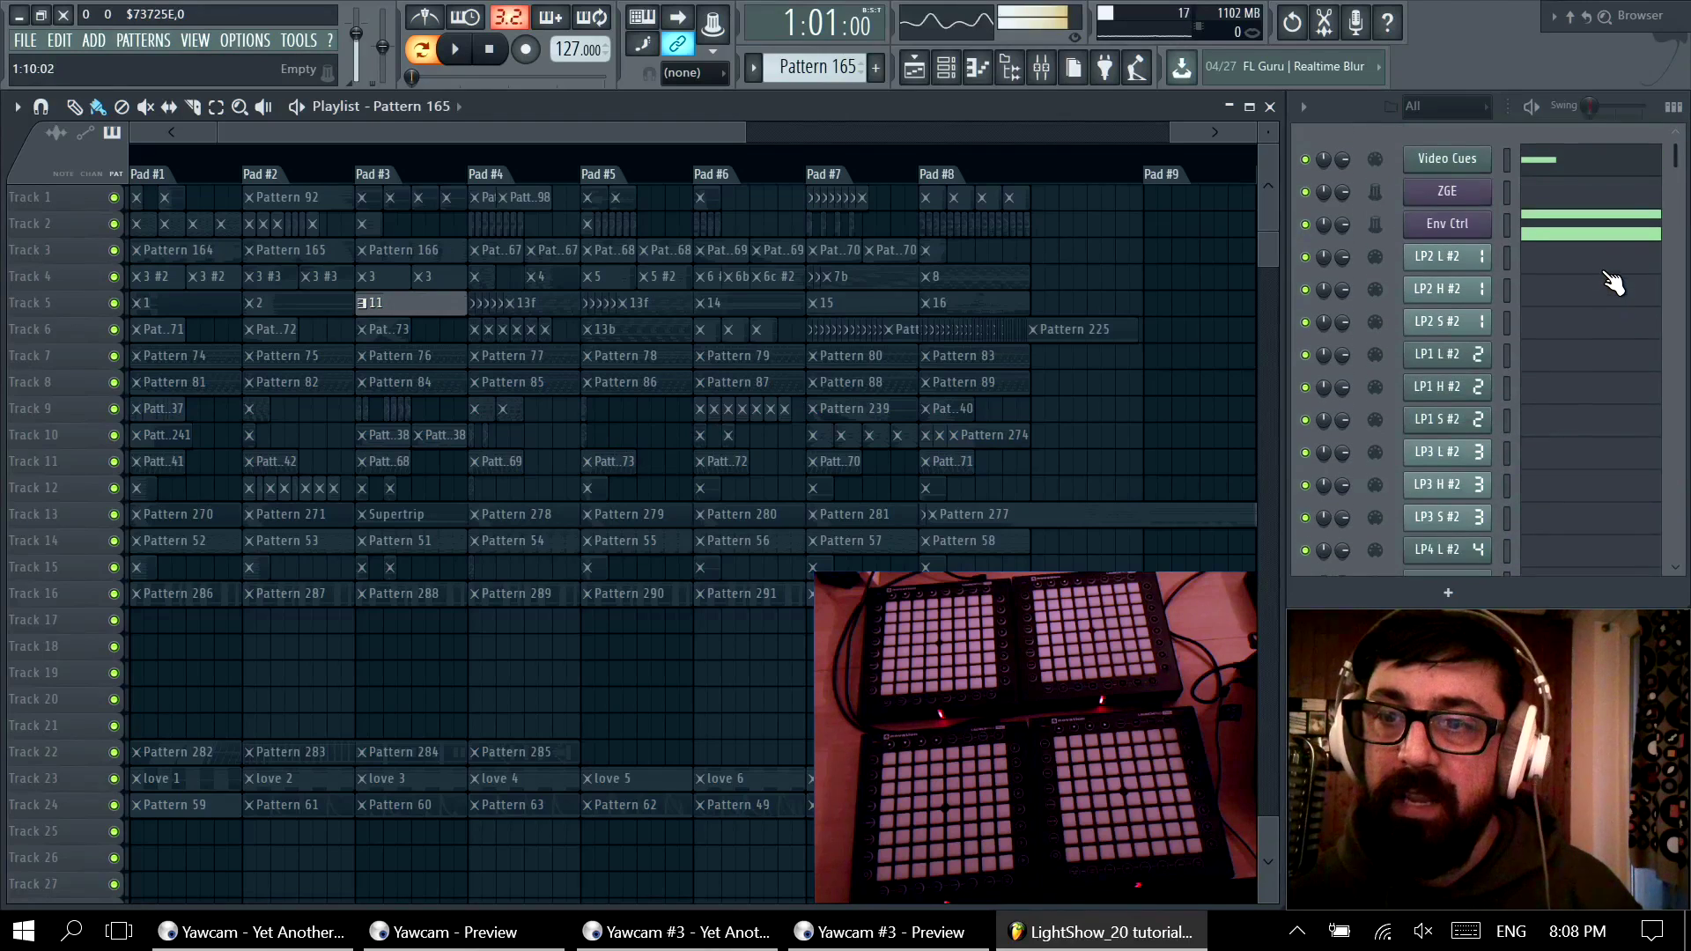
scroll(1611, 282, up, 5)
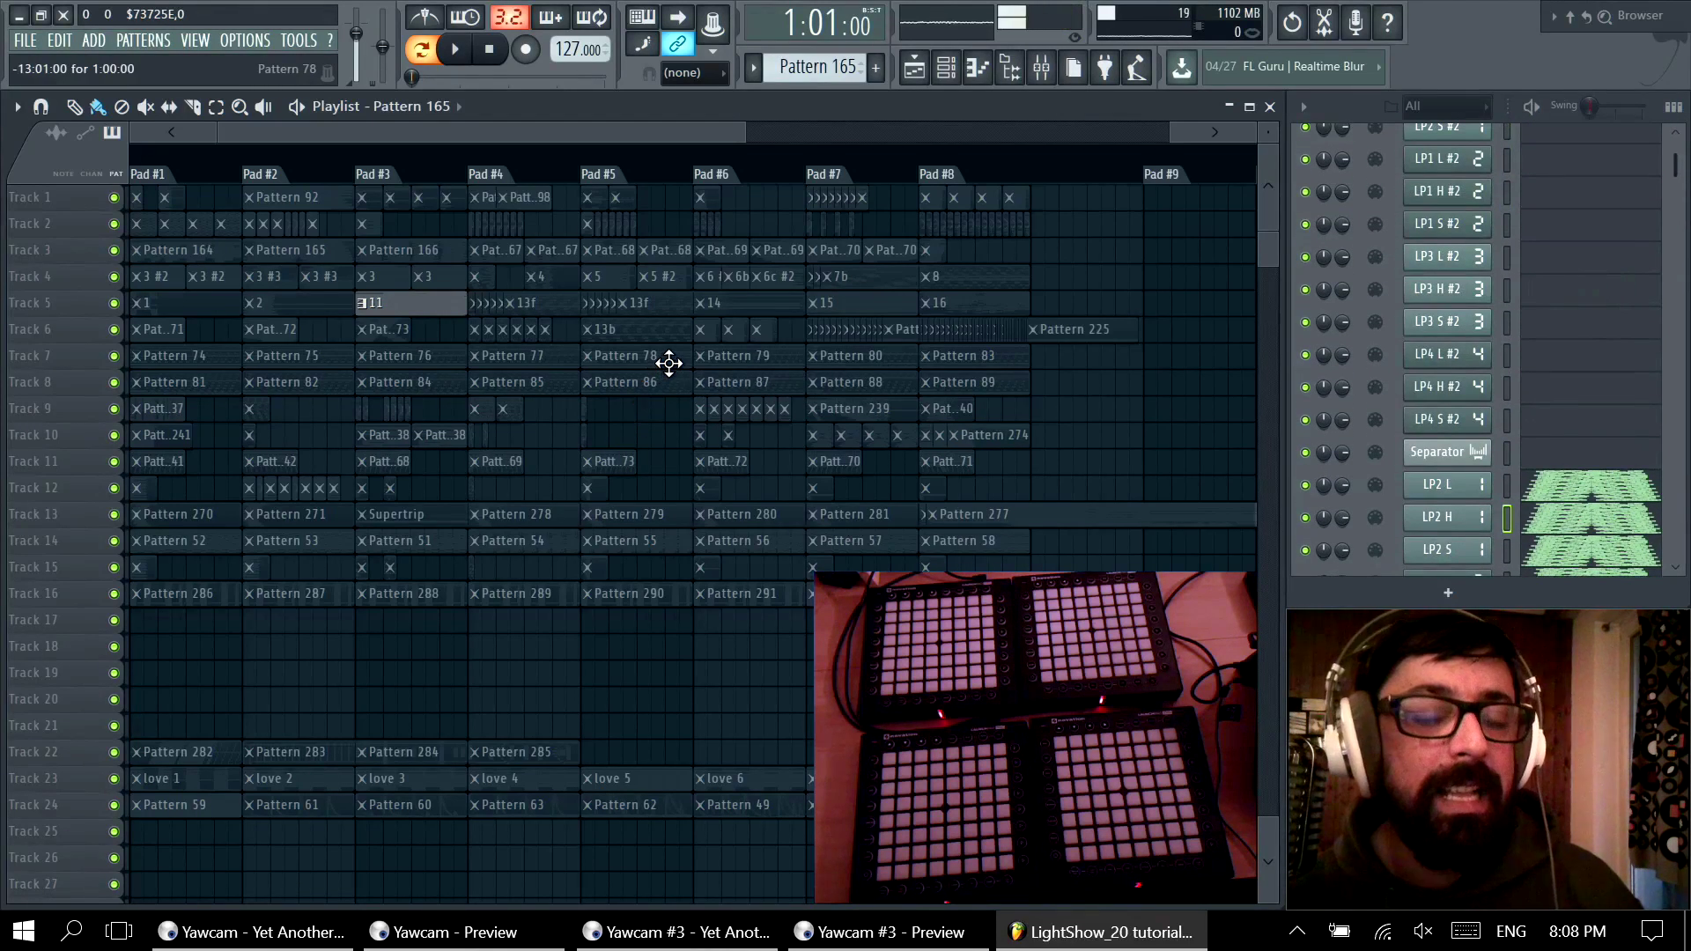
Step: Preview Pattern 165 once more, switch playback from pattern mode to song mode, and test playback
key(space)
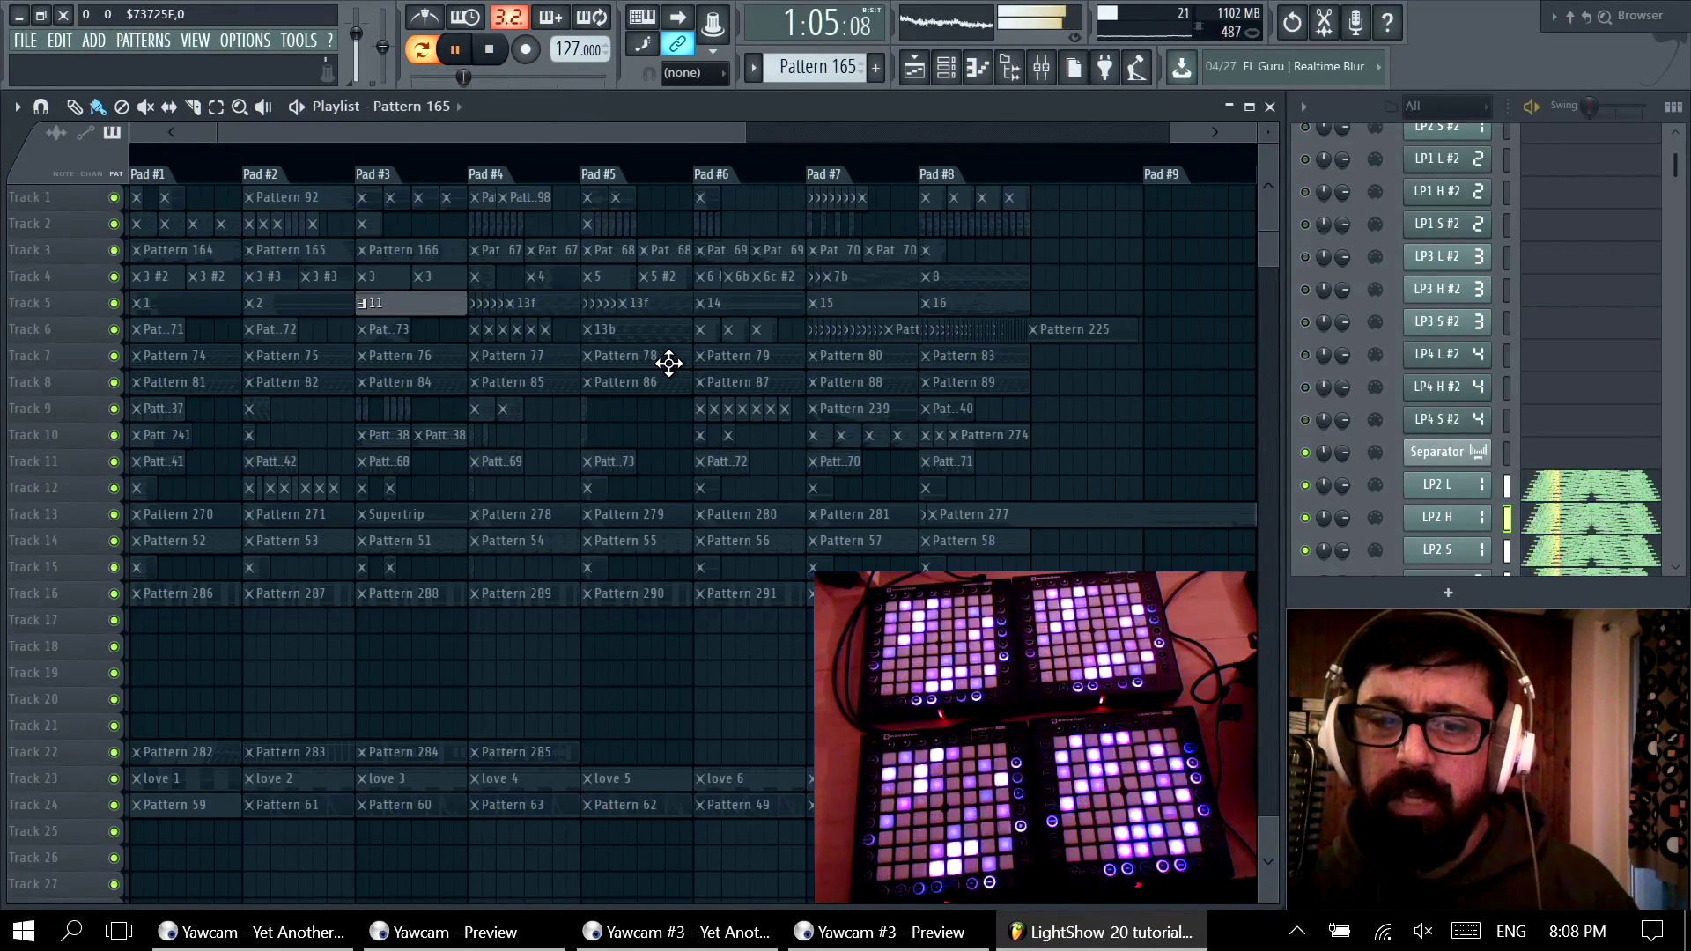
key(space)
click(421, 49)
key(space)
key(space)
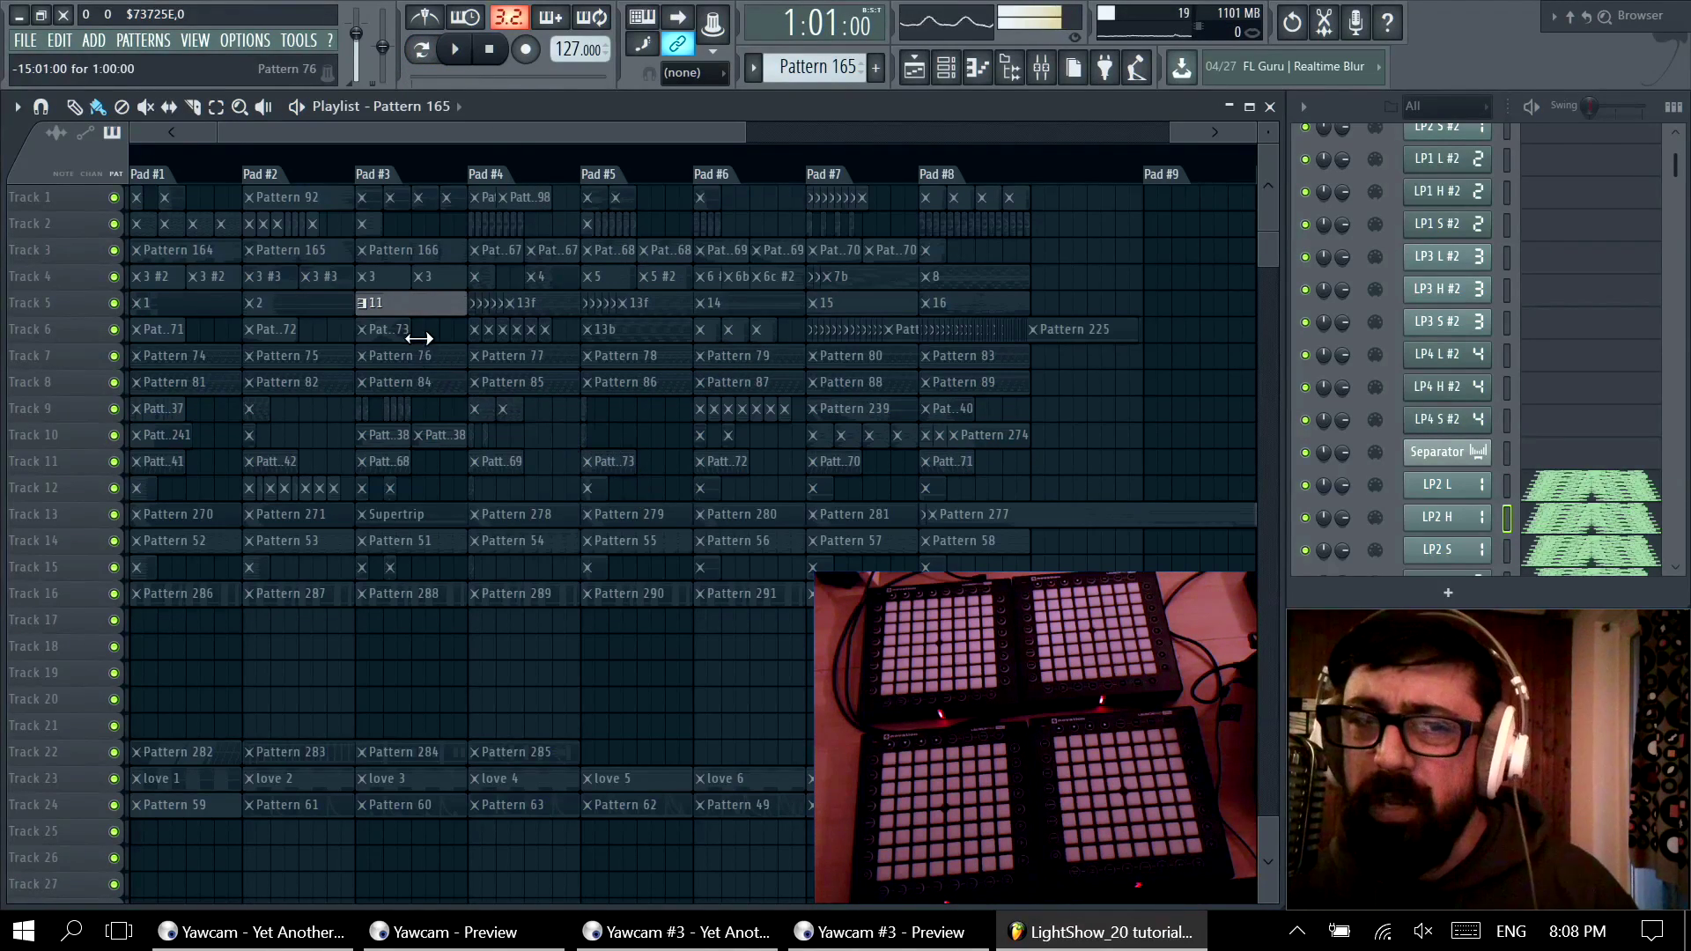
Step: Look at Track 5's options and at Pattern 84's notes in the piano roll, and return to the playlist
right_click(81, 300)
click(1199, 252)
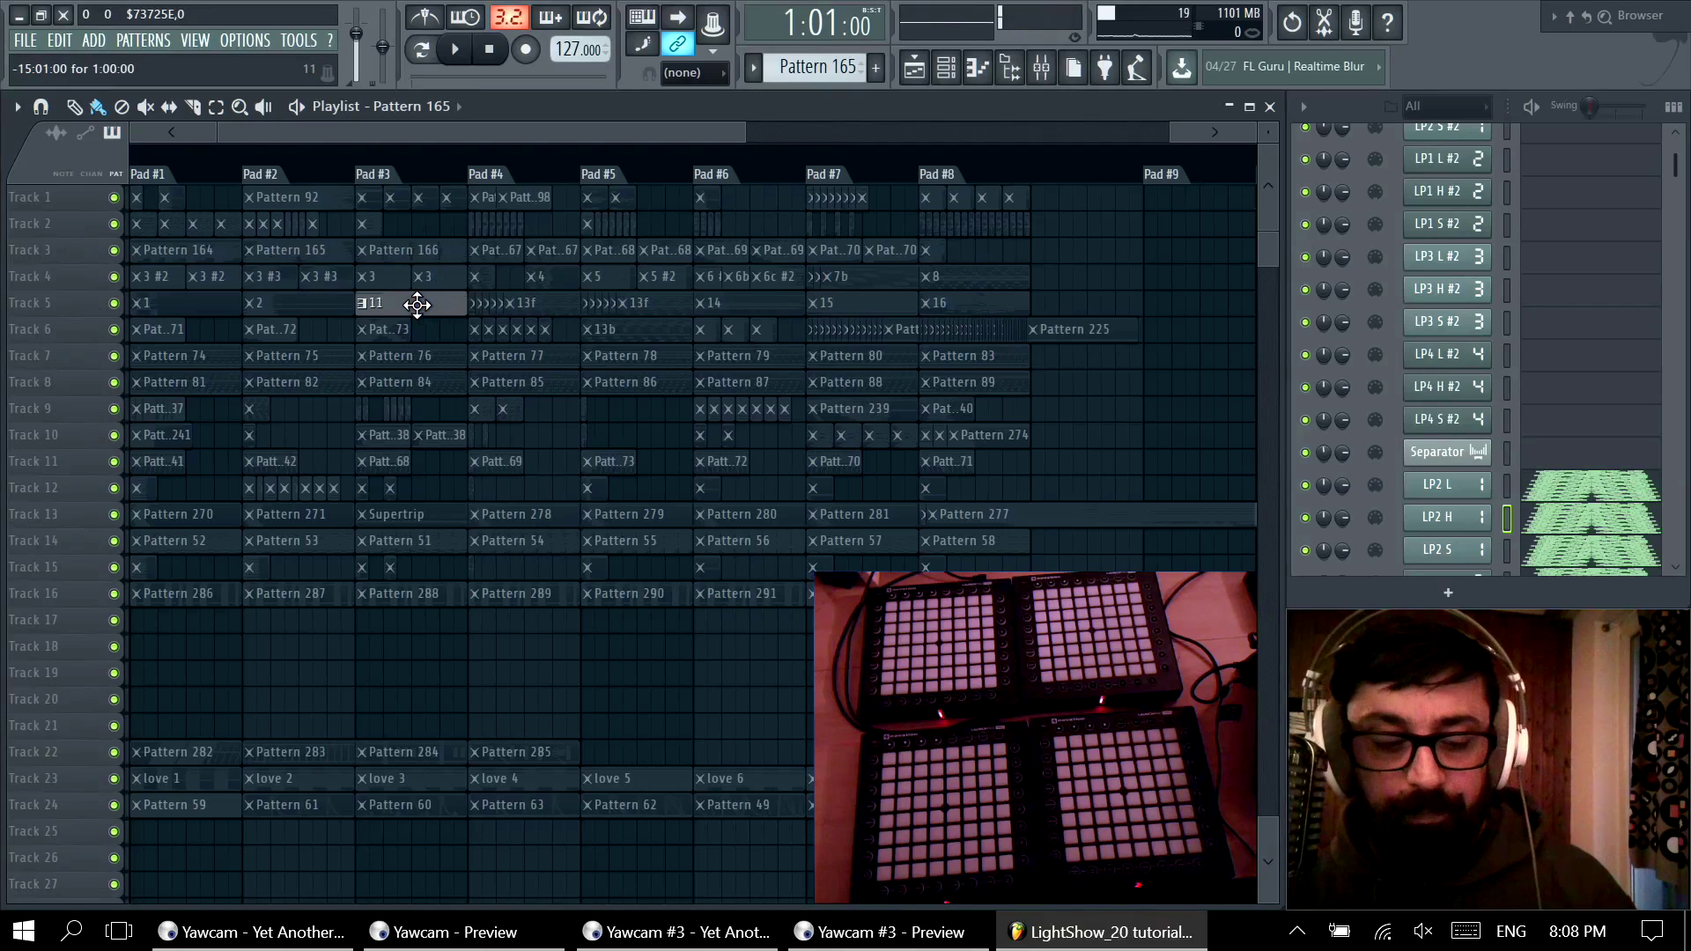
double_click(448, 375)
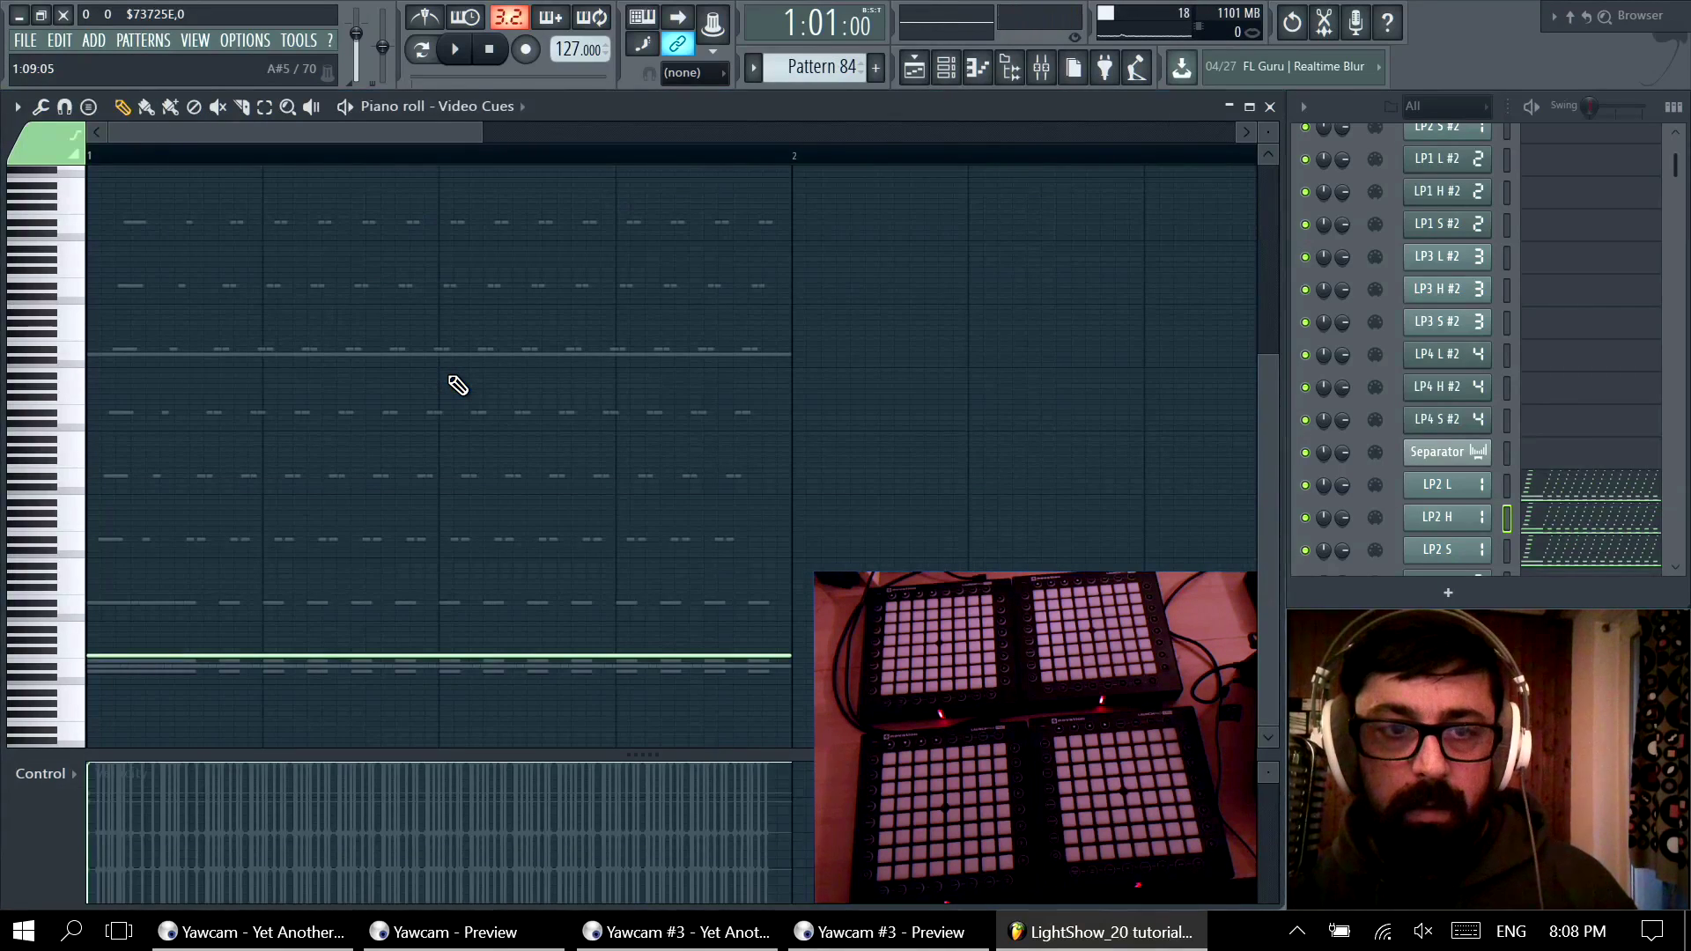
key(F5)
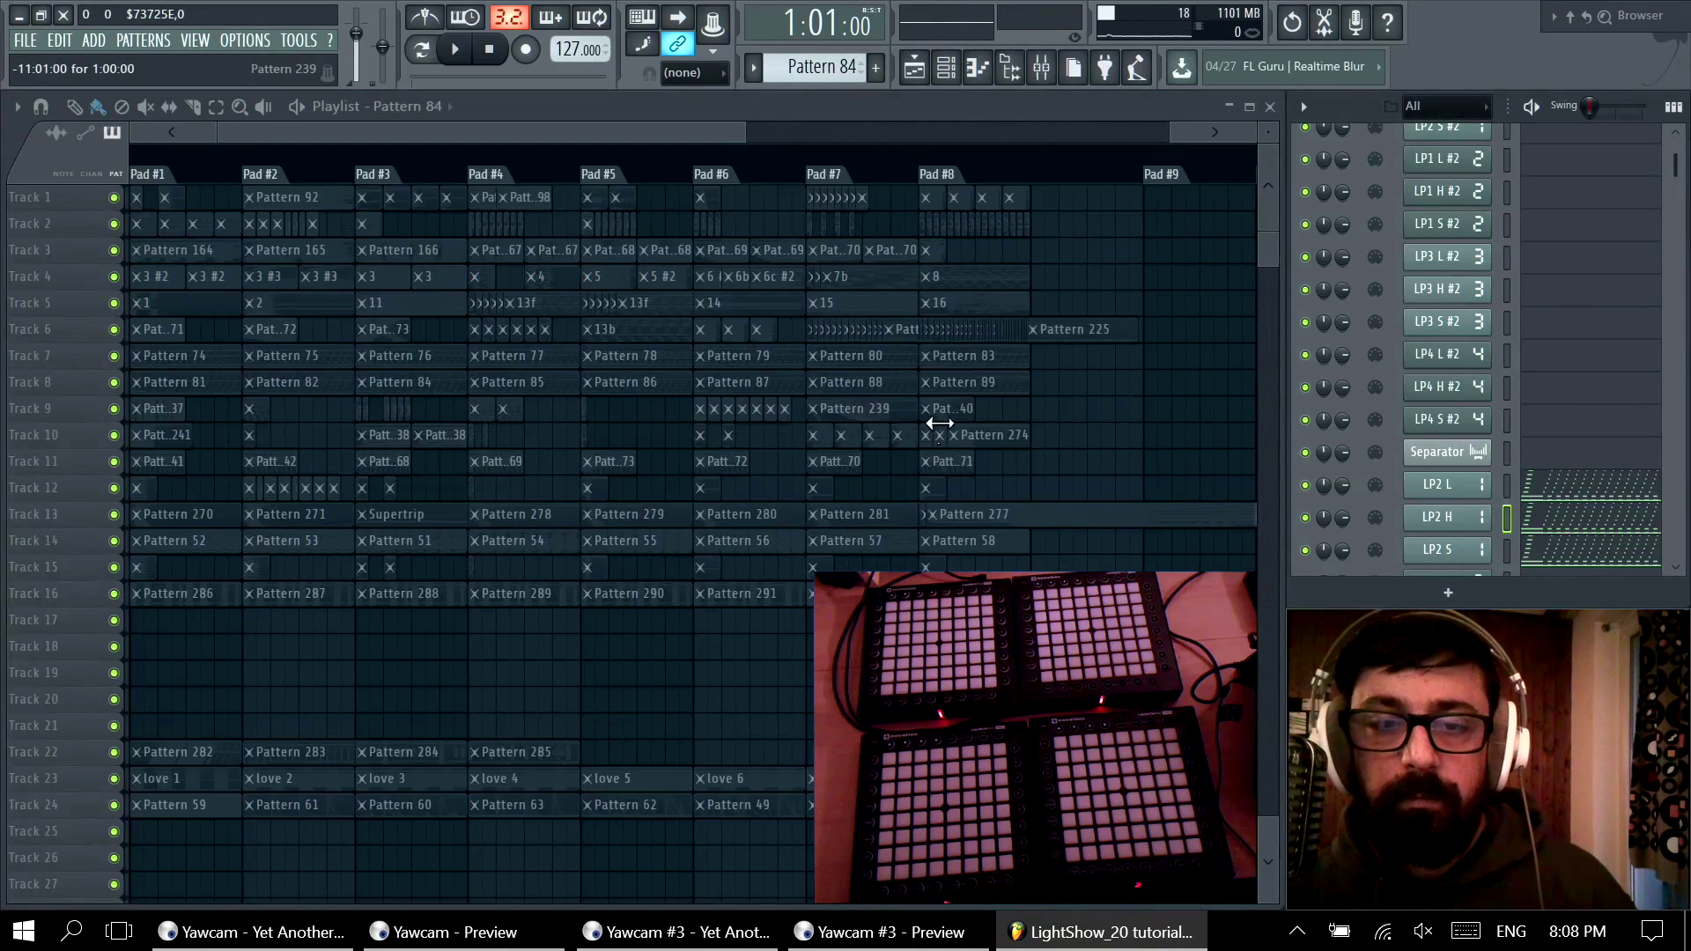
Step: Run performance playback to demonstrate triggering playlist clips from the Launchpads, and stop it
key(space)
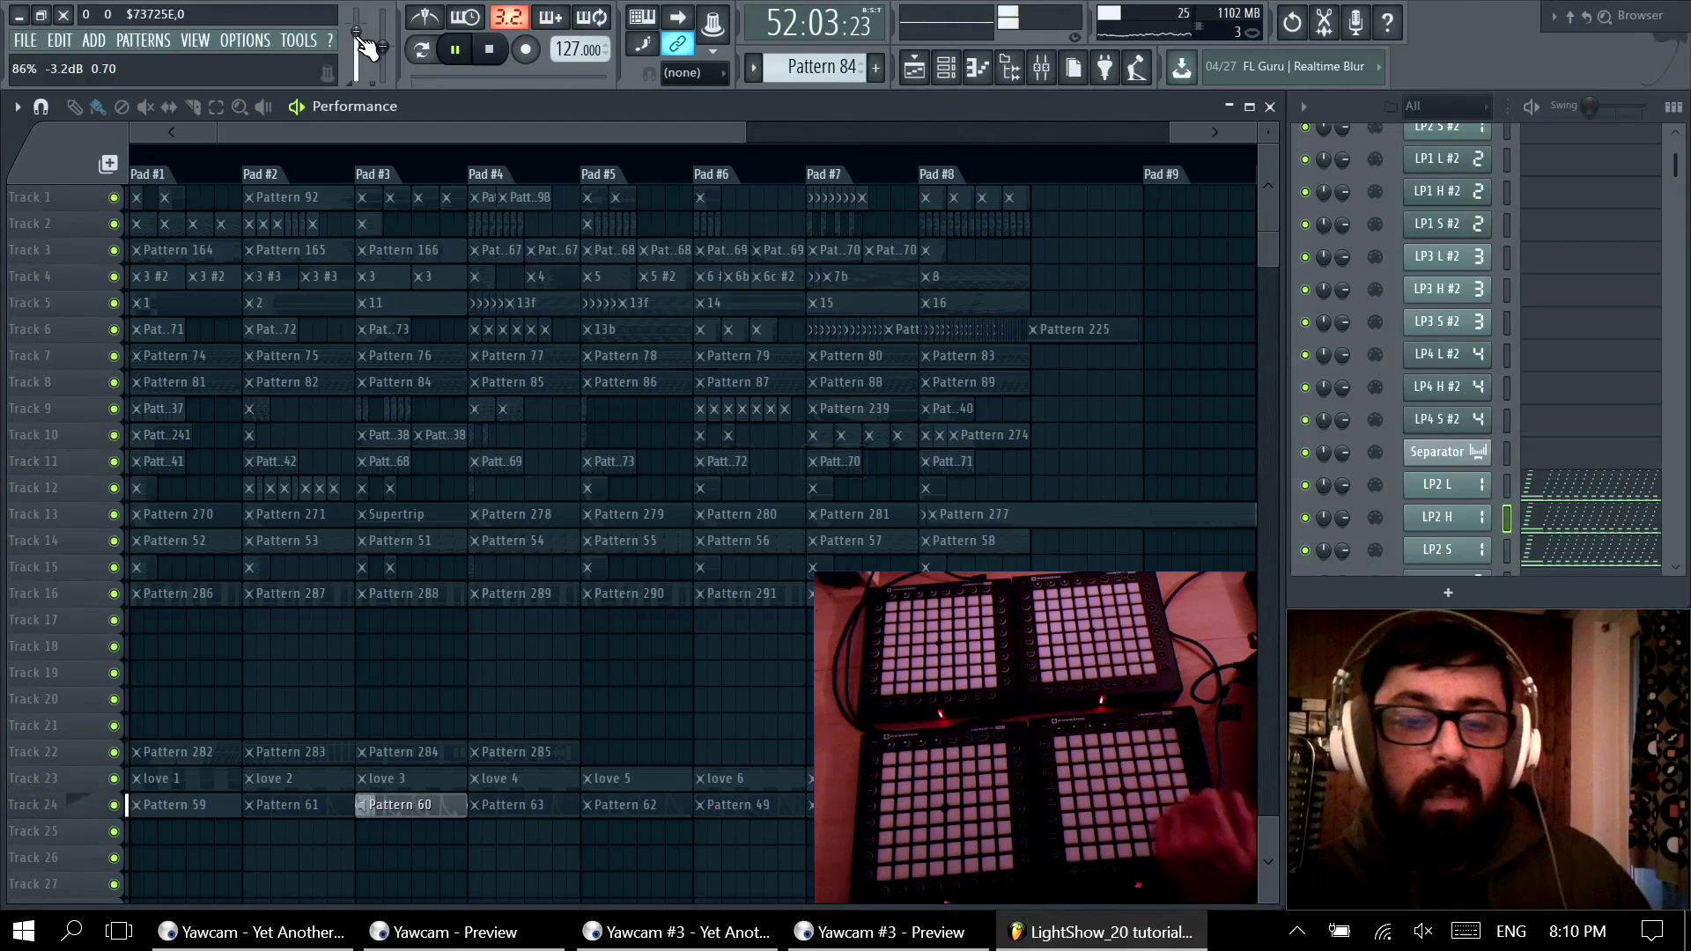
key(space)
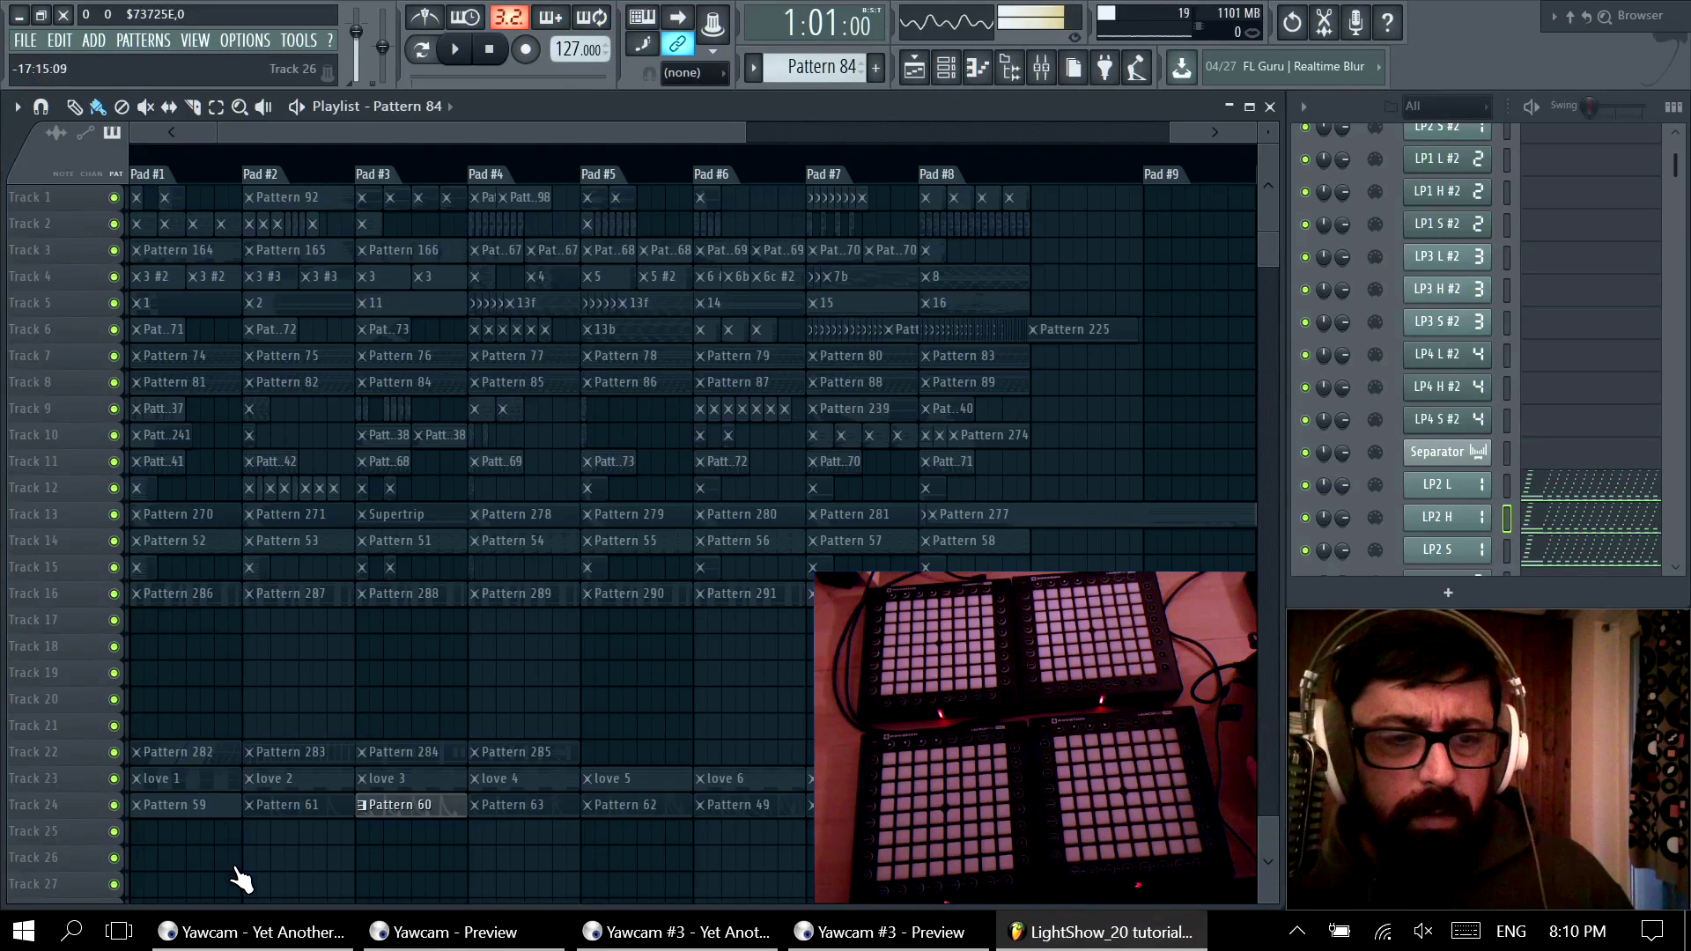
Step: Examine Track 6's performance settings for press, motion, trigger sync and position sync
scroll(269, 496, up, 2)
scroll(268, 496, down, 3)
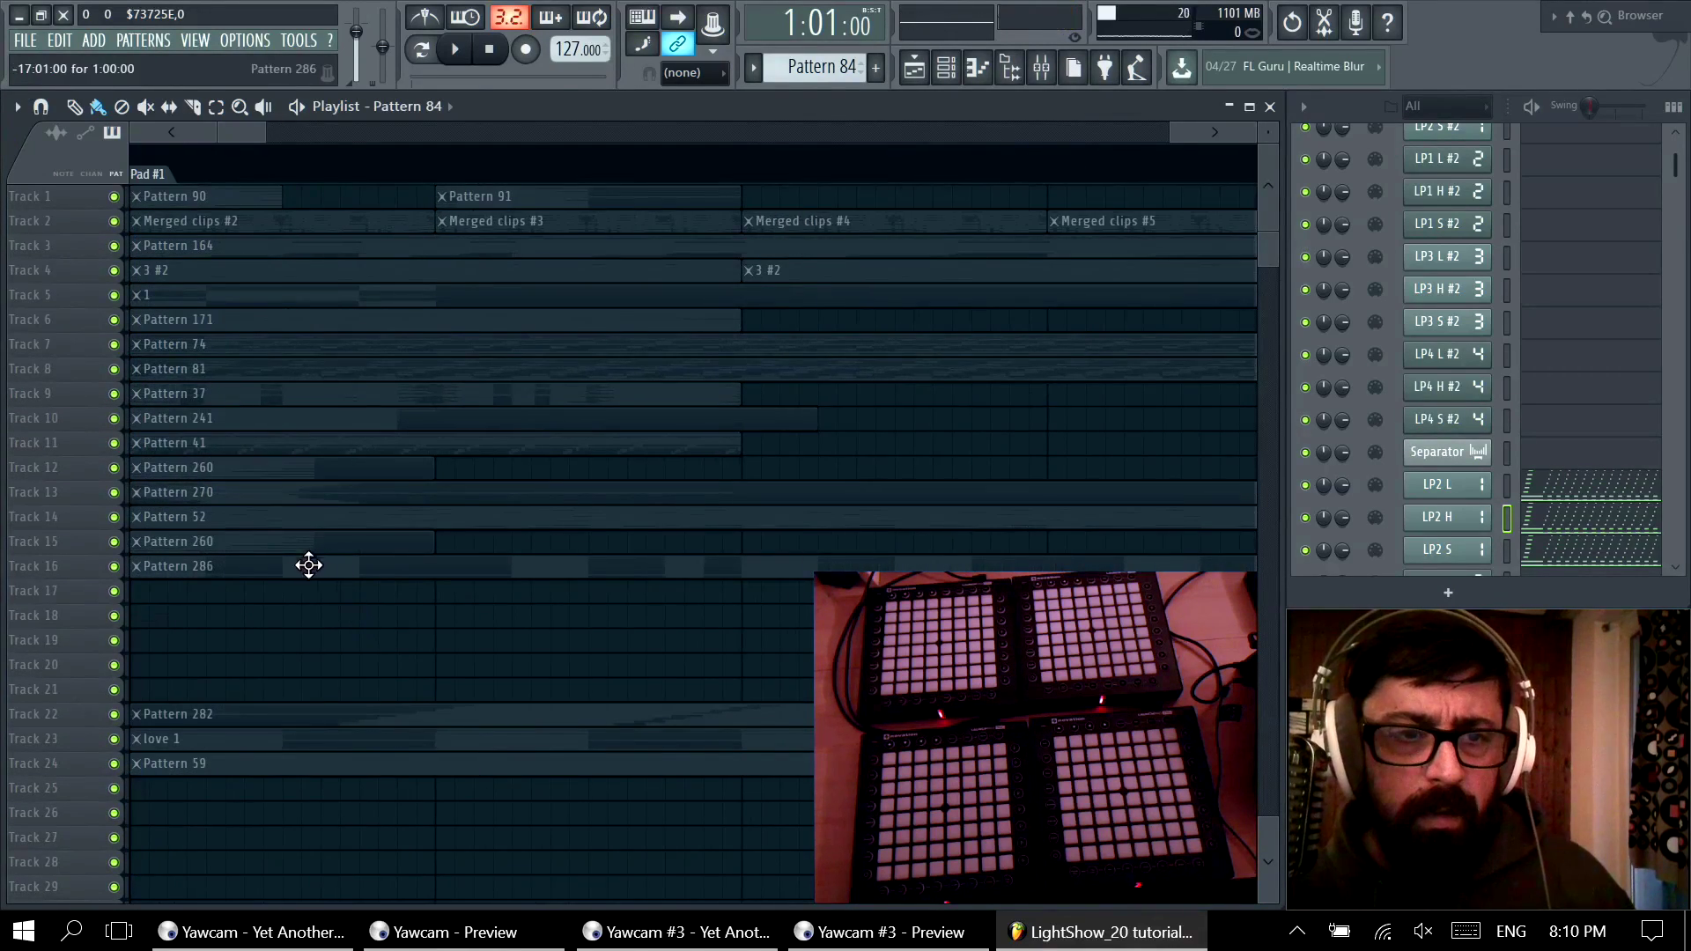
scroll(194, 485, up, 1)
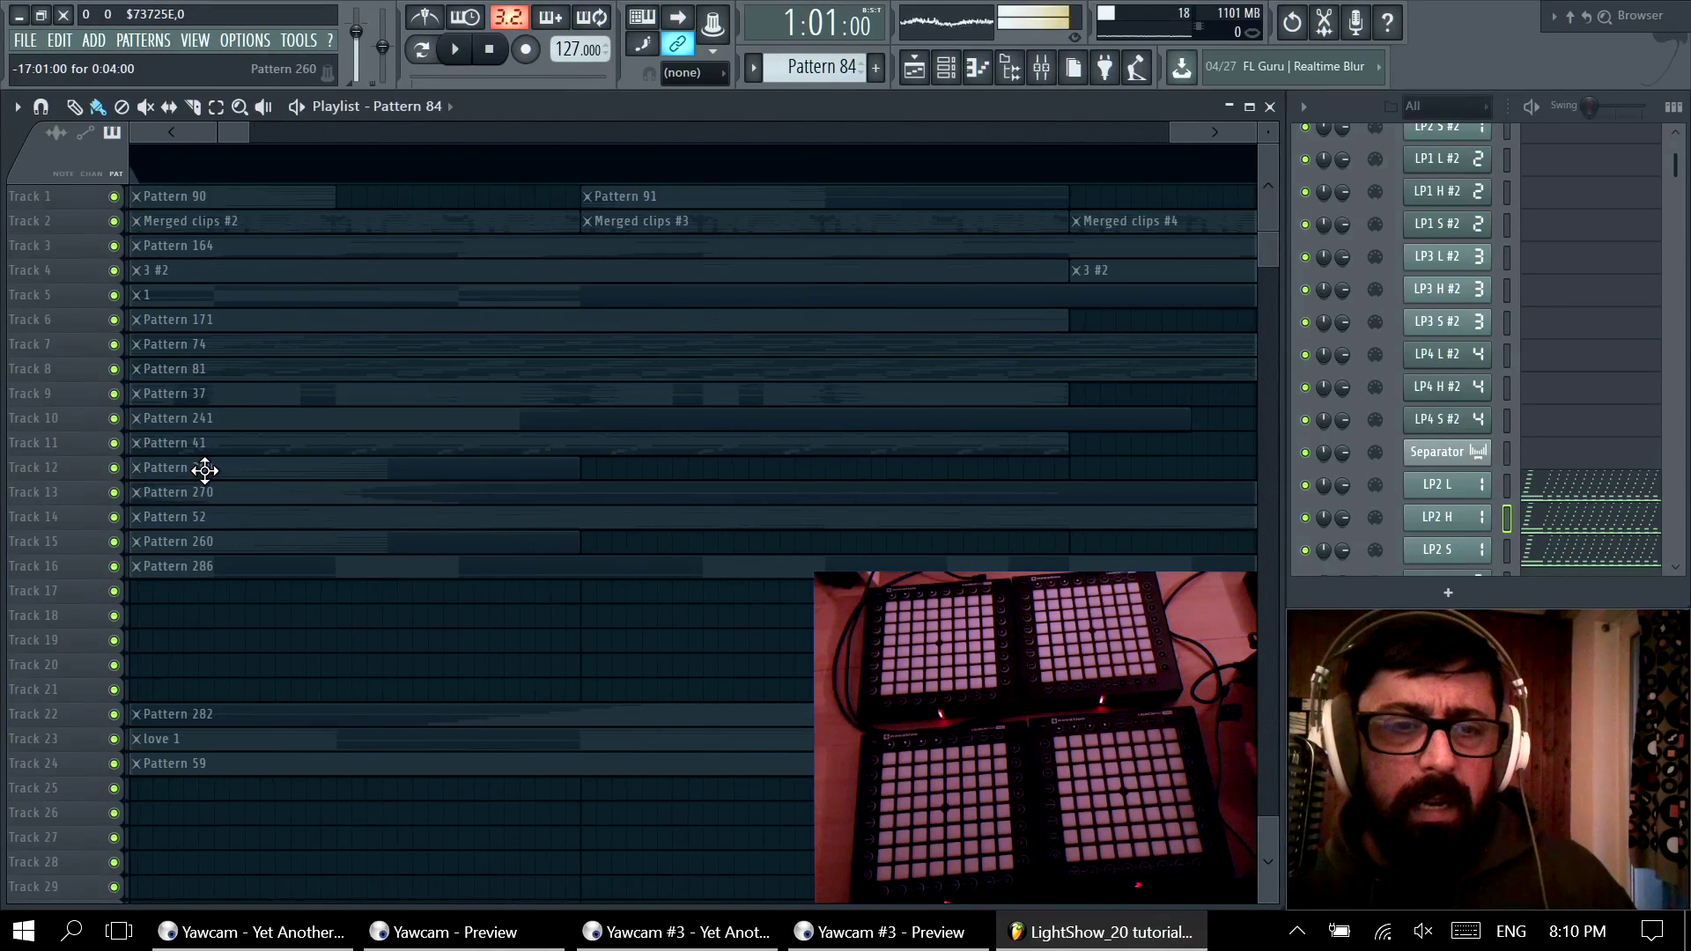
alt+scroll(203, 467, up, 5)
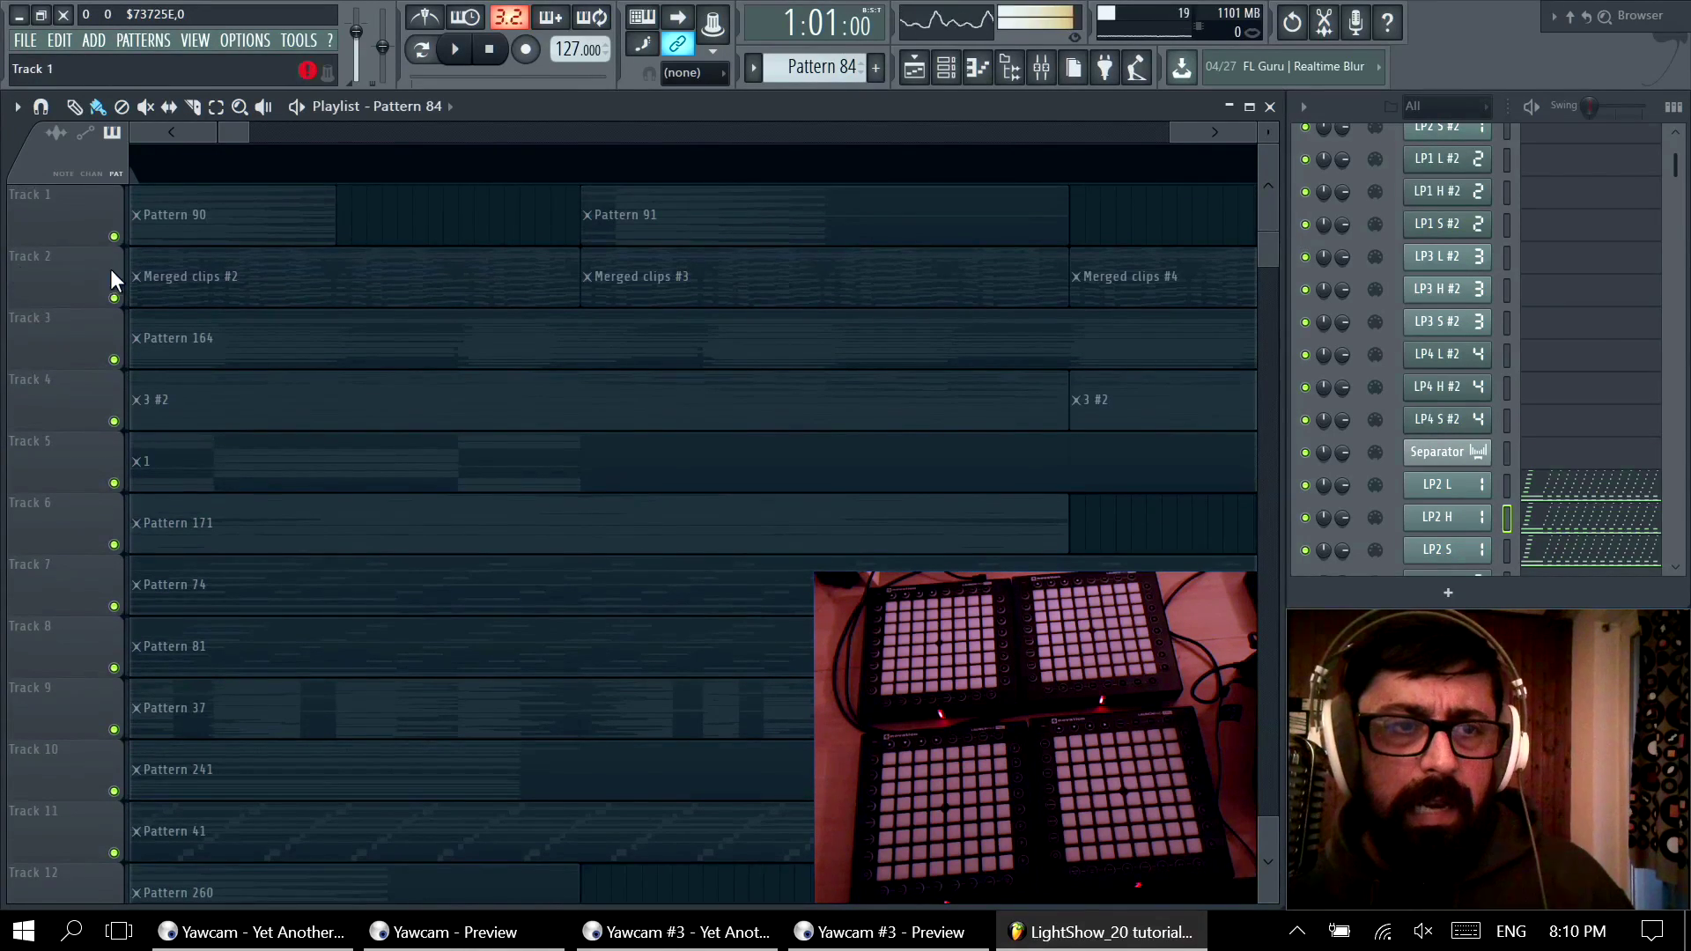
right_click(72, 495)
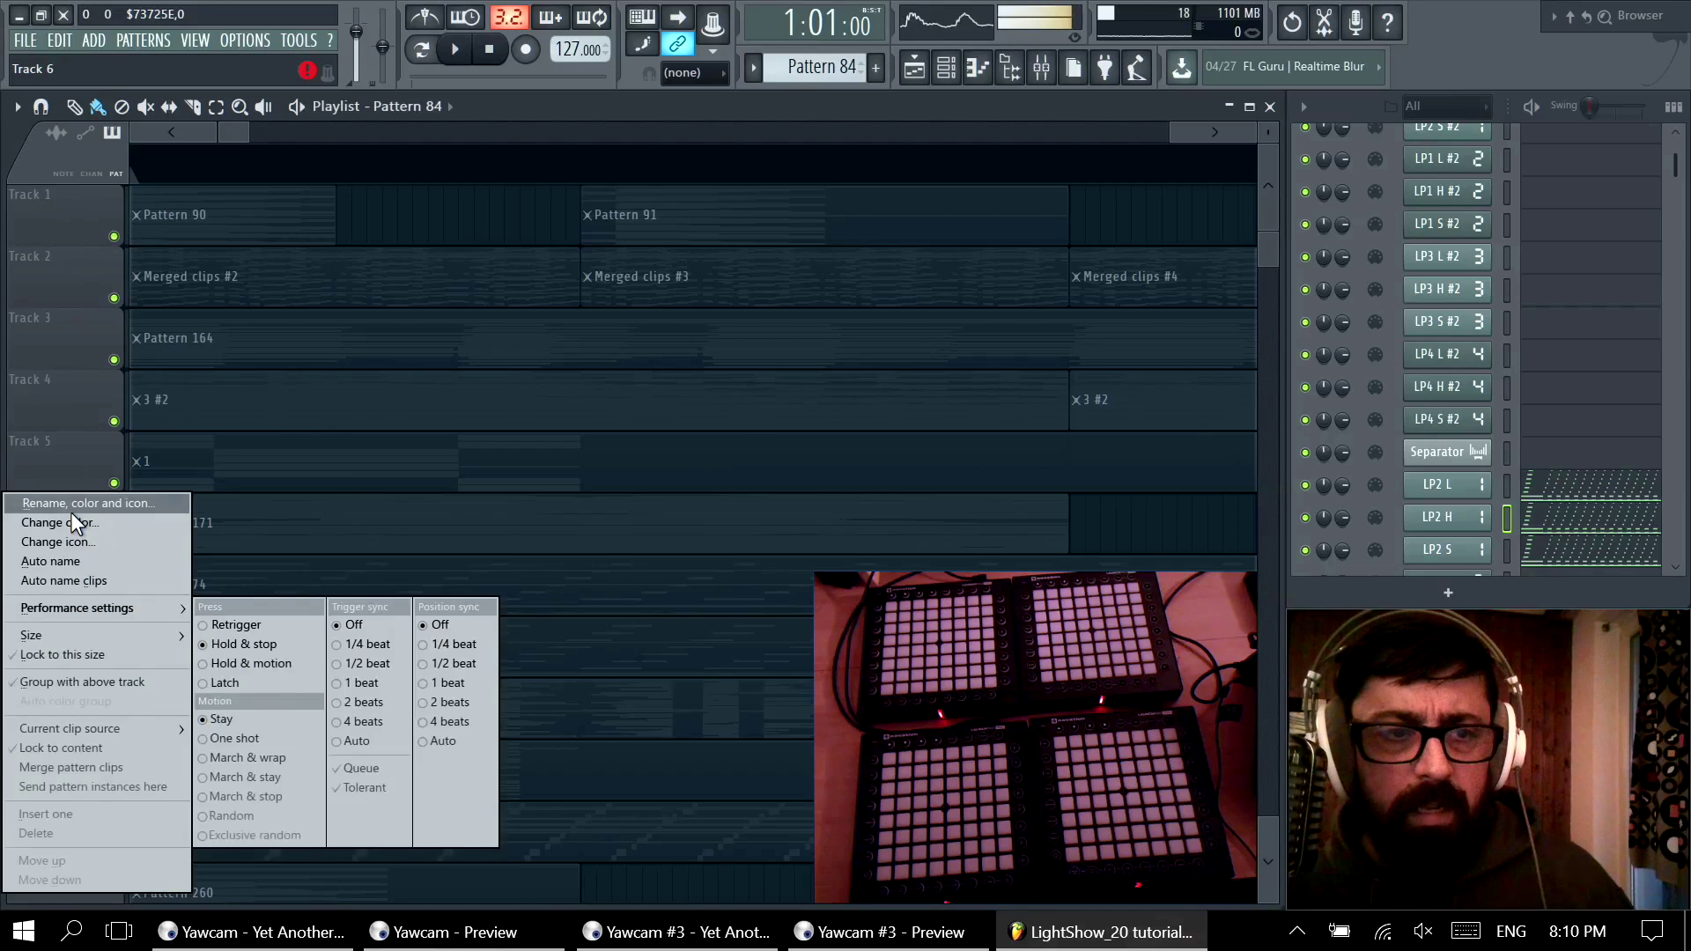
mouse_move(96, 609)
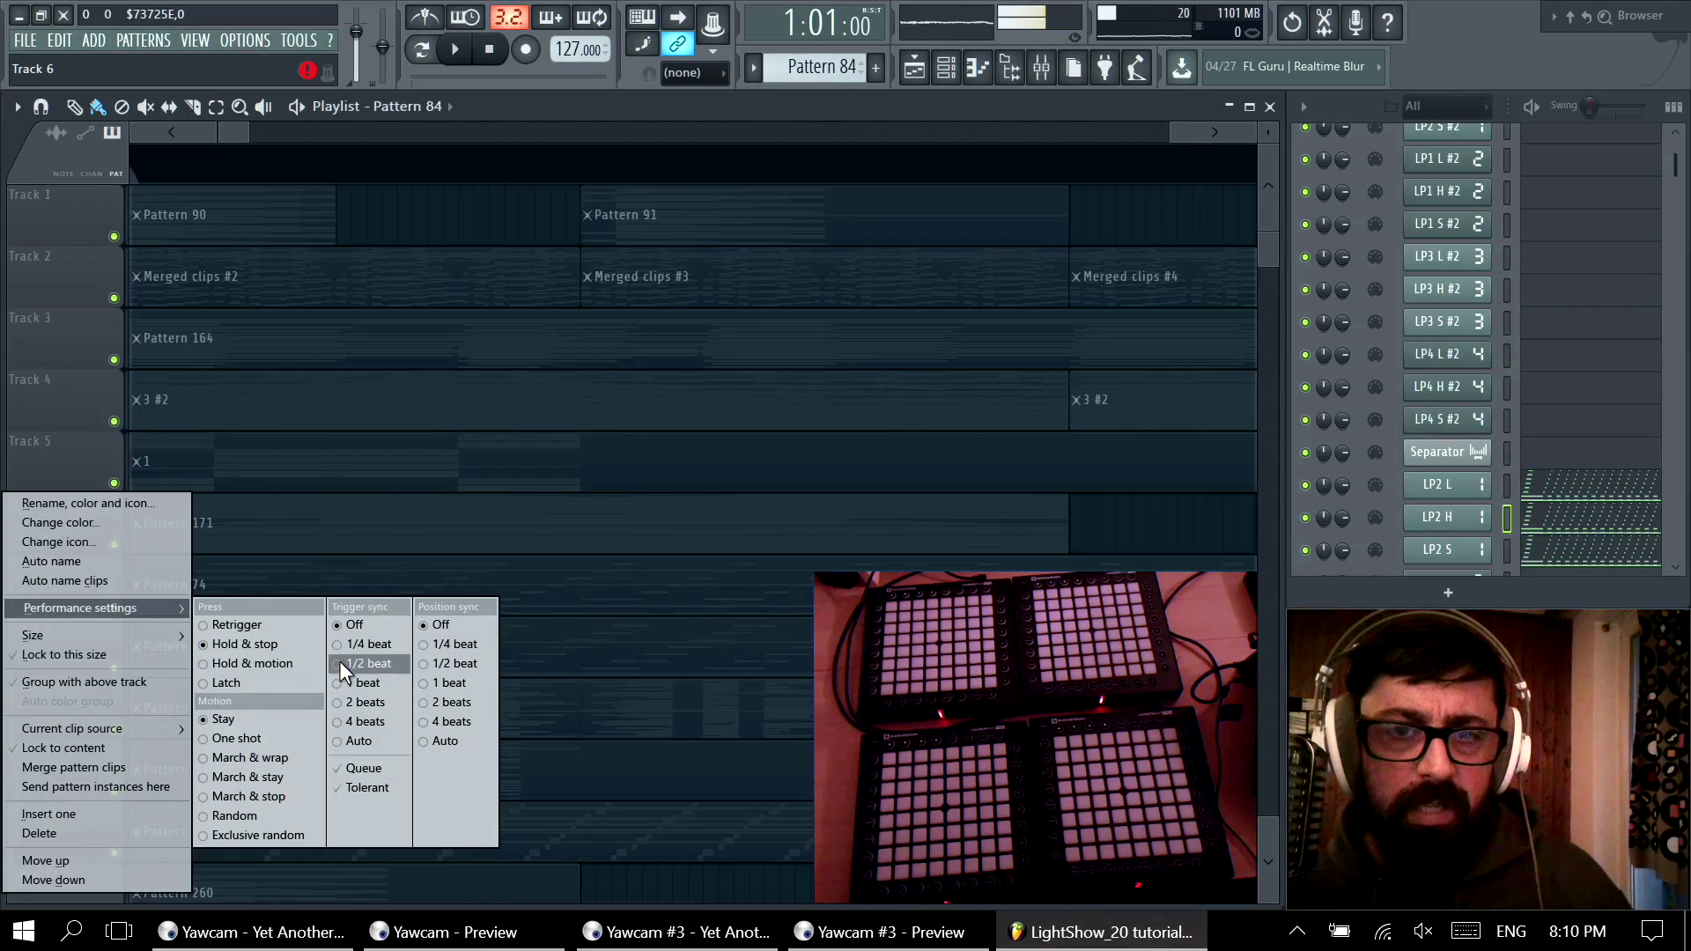
click(1106, 519)
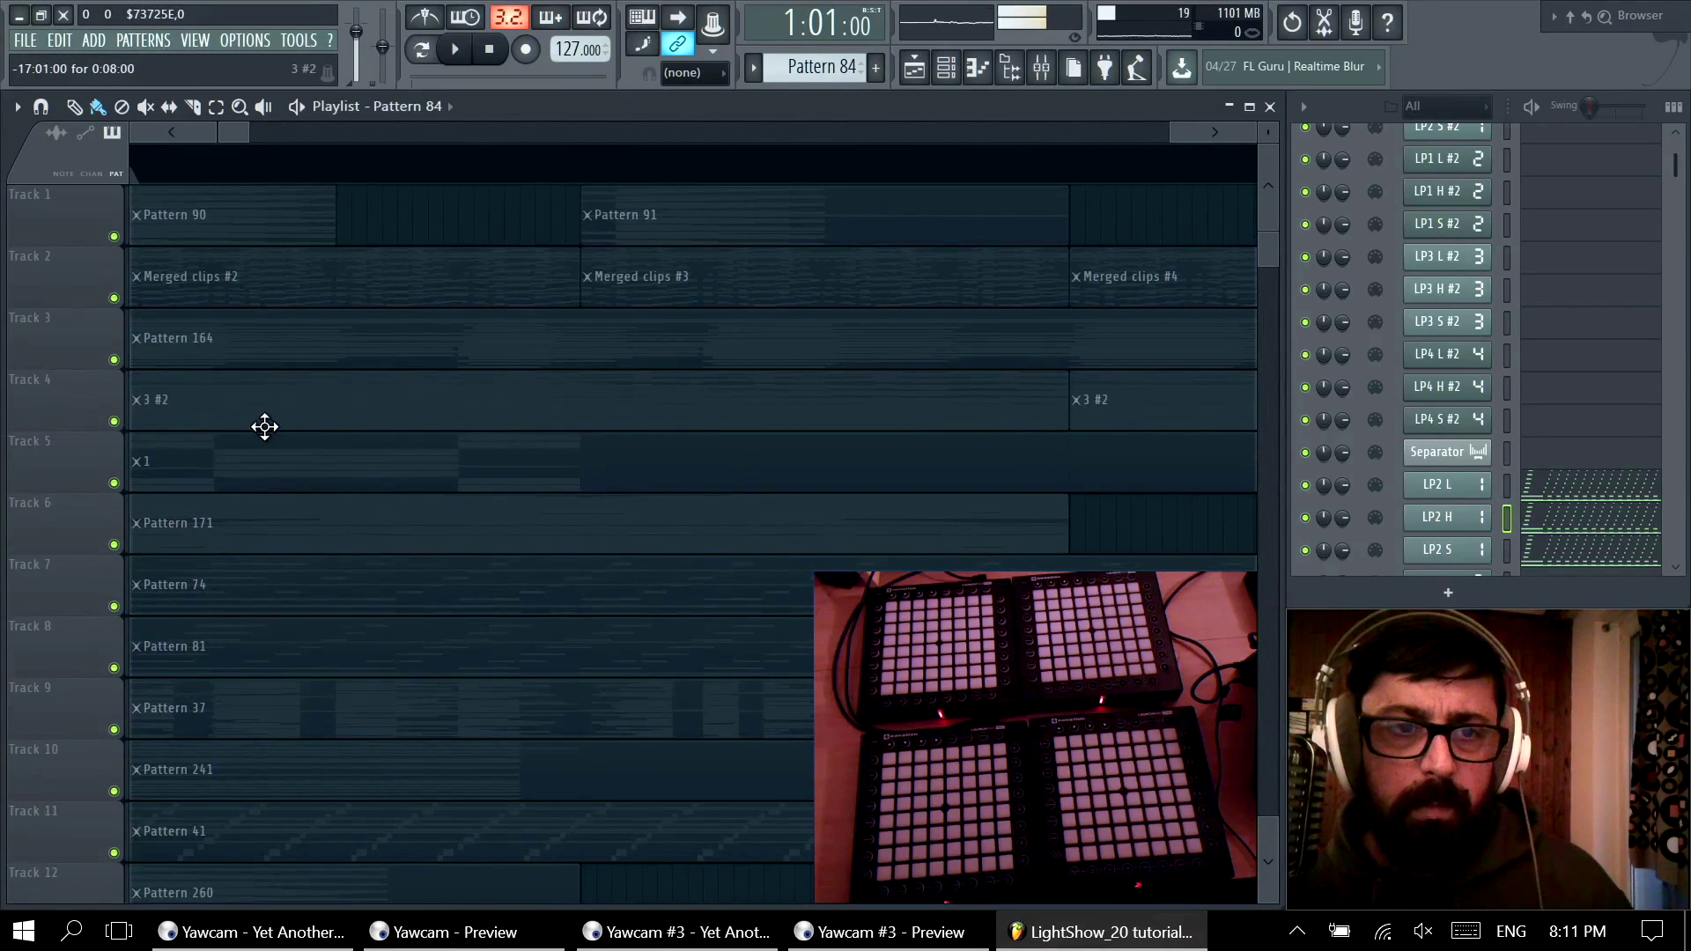
Step: Compare the performance settings of Track 4 and Track 7, undoing any accidental playlist edit
right_click(67, 403)
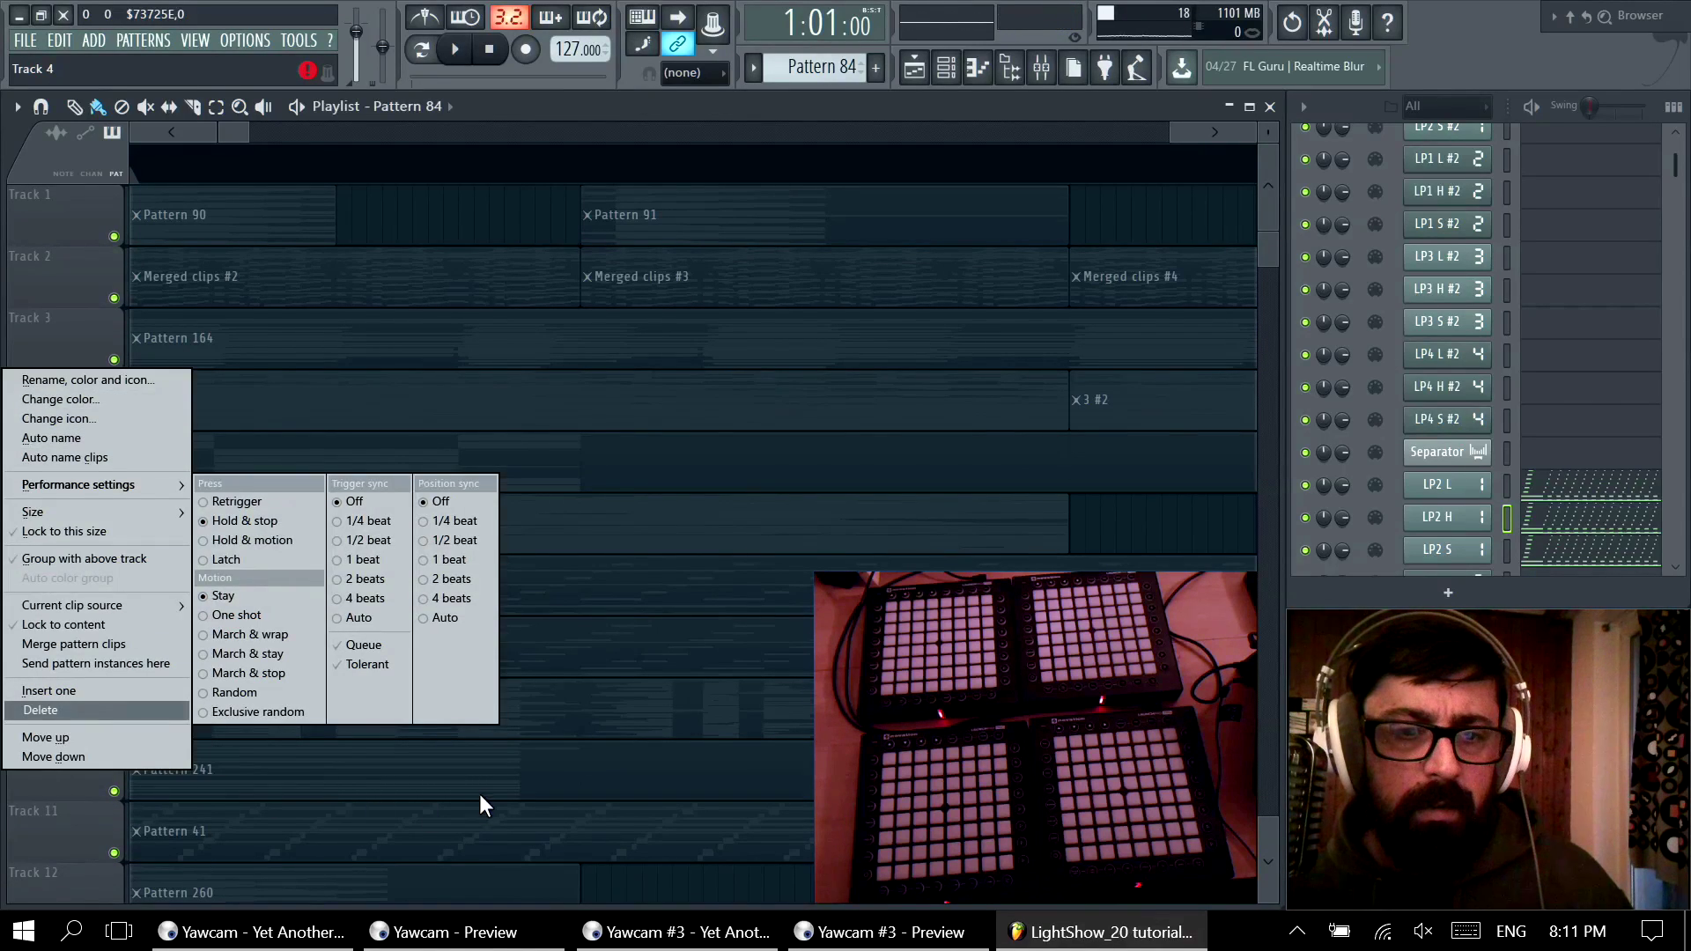
mouse_move(123, 480)
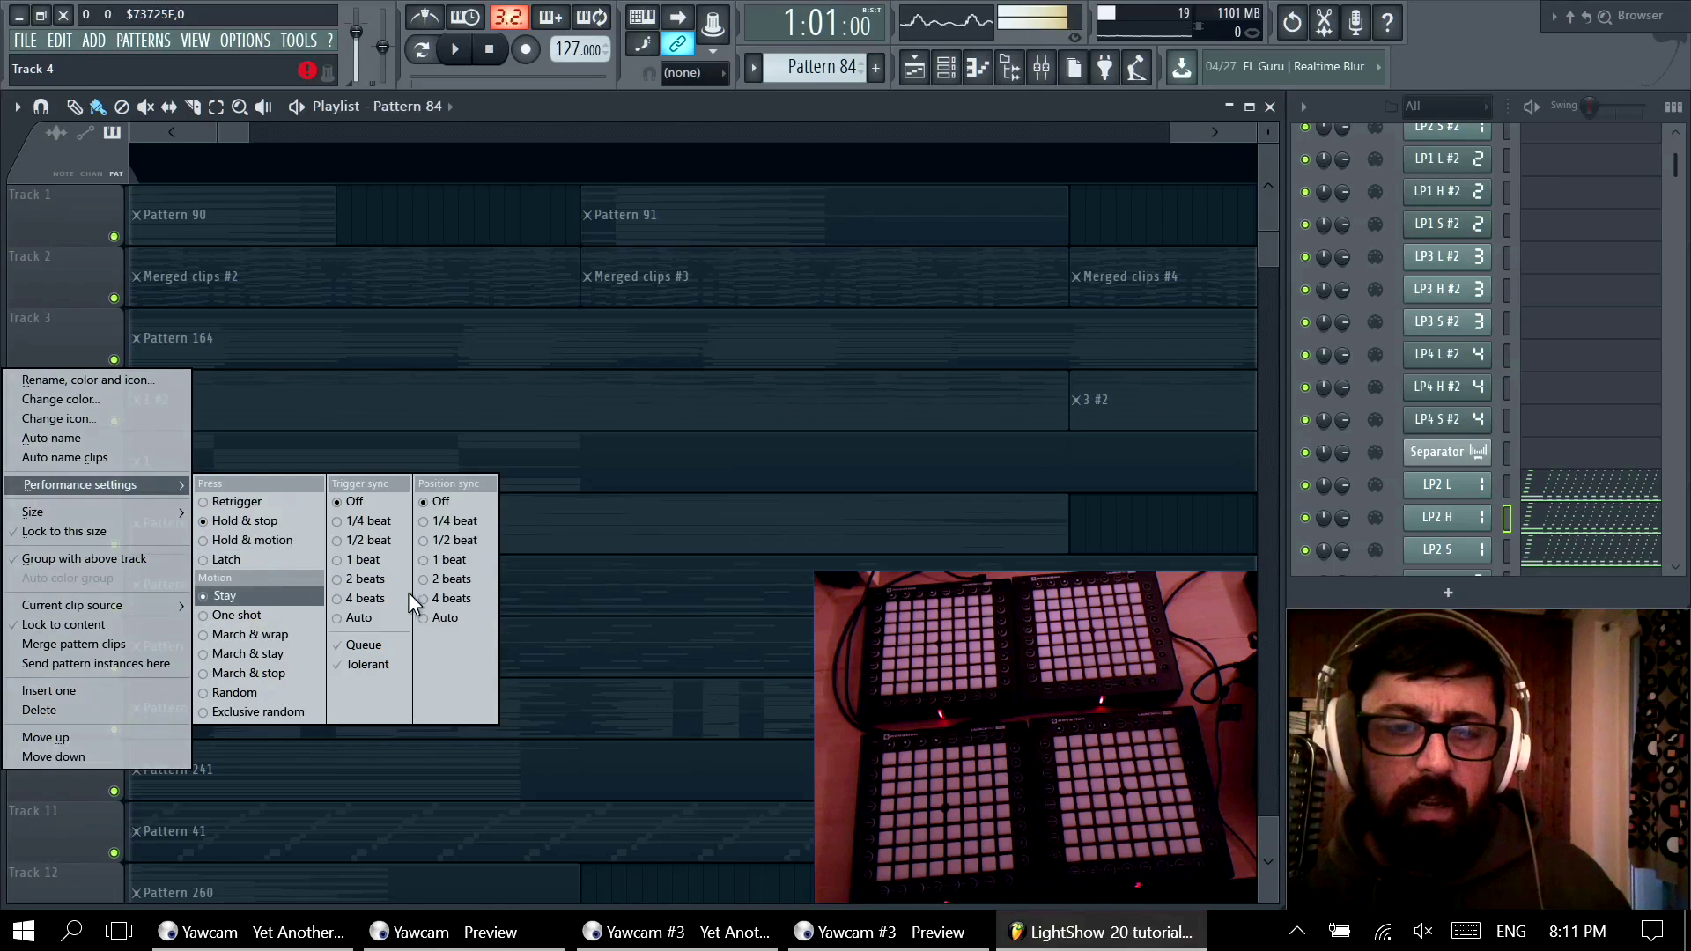
click(440, 598)
right_click(77, 585)
mouse_move(88, 610)
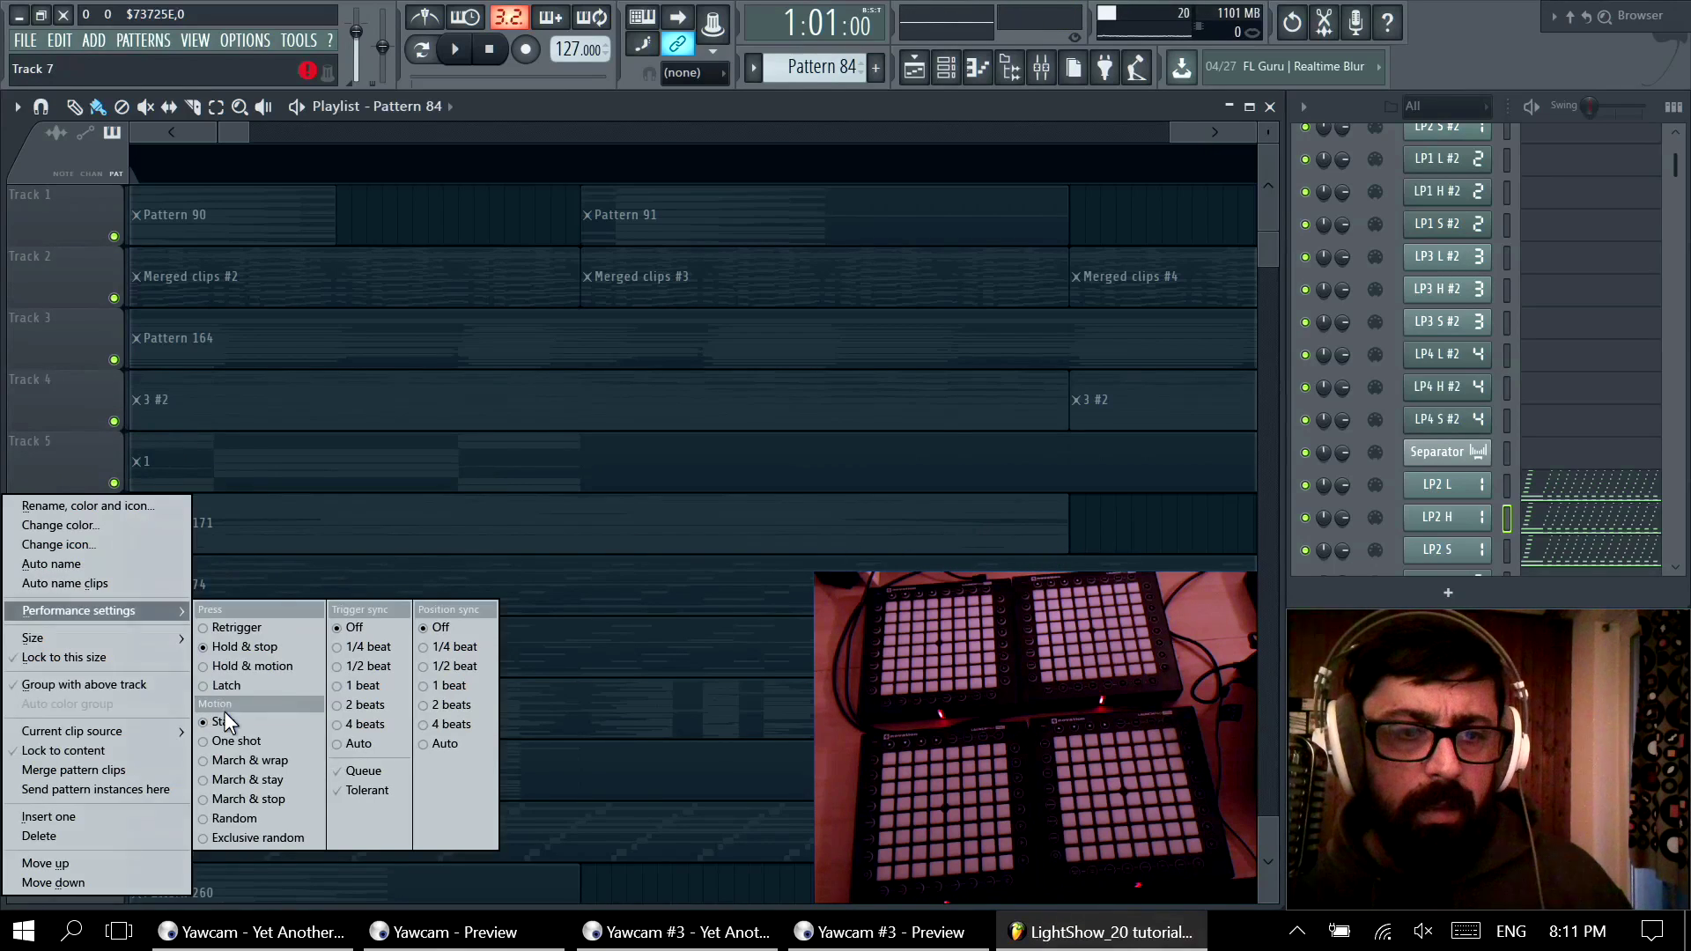
key(Escape)
right_click(1021, 428)
key(ctrl+z)
Step: Examine Track 16's performance settings, including its press, trigger sync and position sync options
scroll(502, 502, down, 5)
drag(132, 381, 242, 546)
right_click(83, 680)
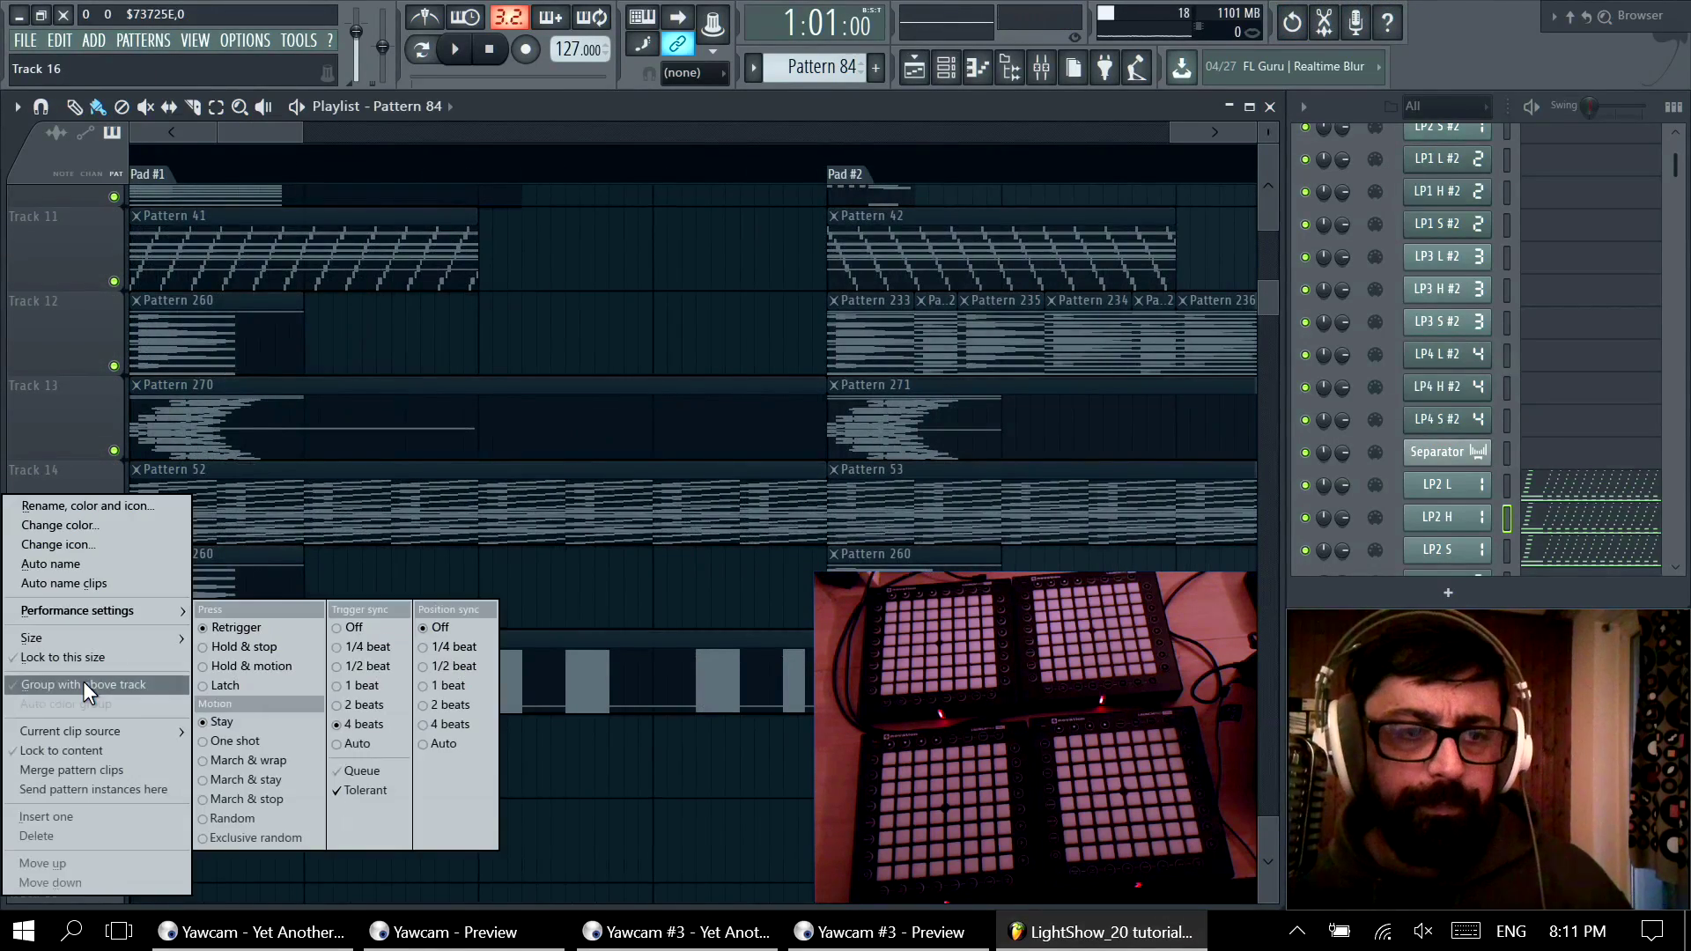
mouse_move(104, 608)
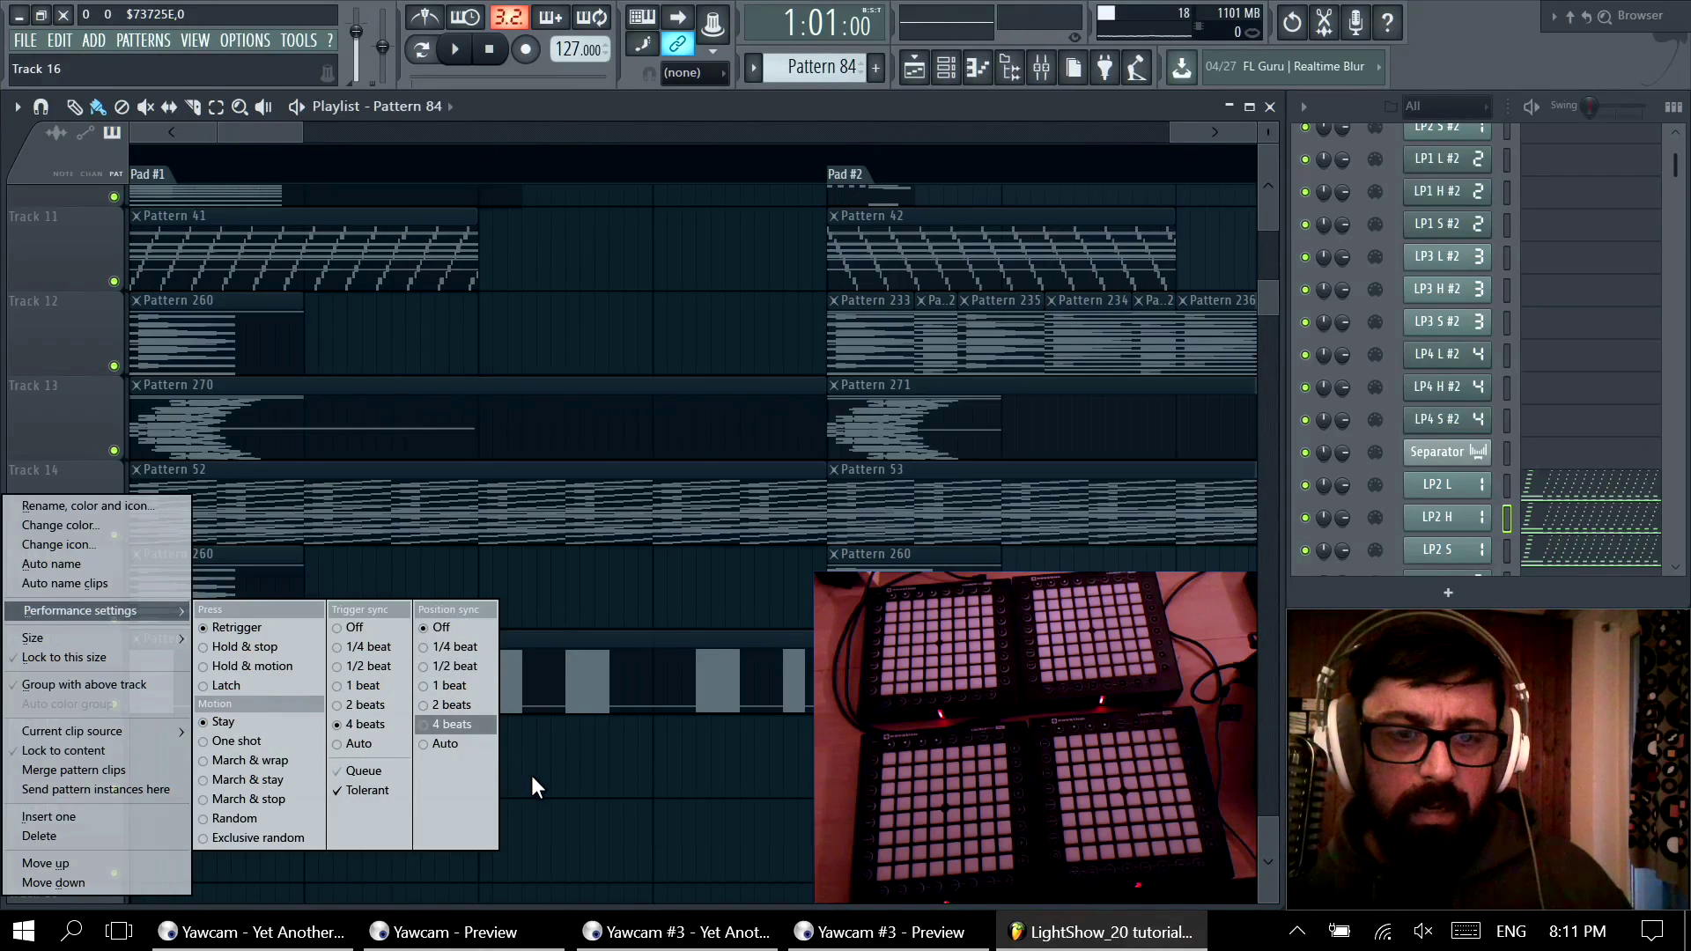
click(588, 782)
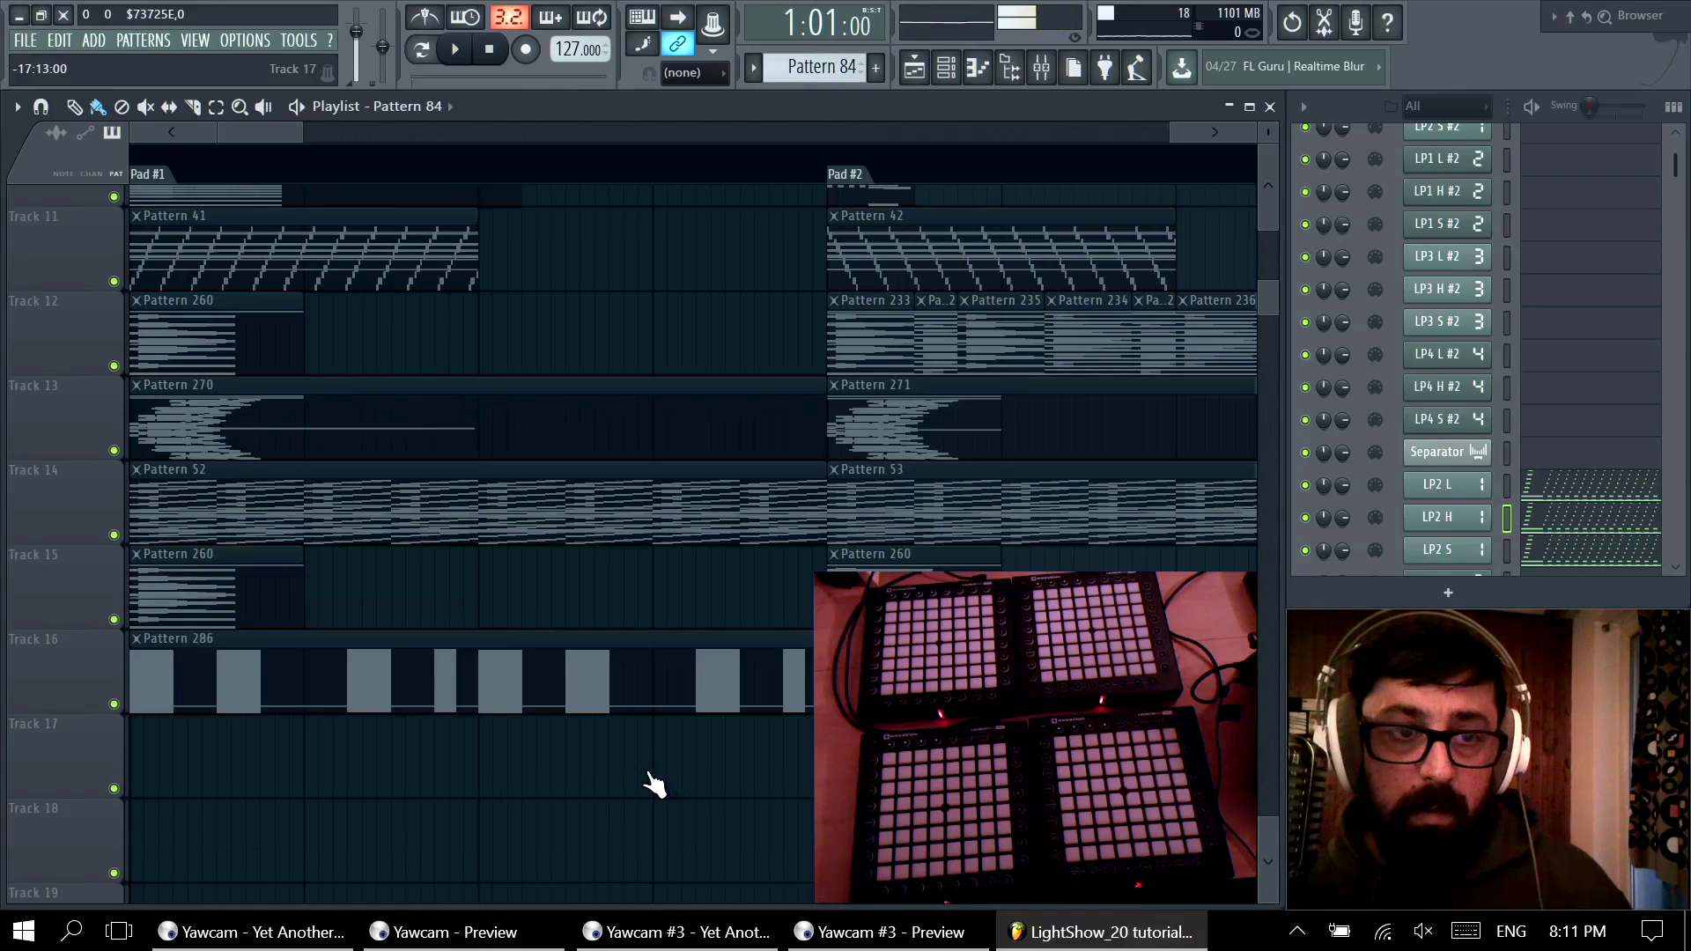
Step: Run performance playback twice to demonstrate how clips respond when triggered from the Launchpads
scroll(642, 775, up, 5)
key(space)
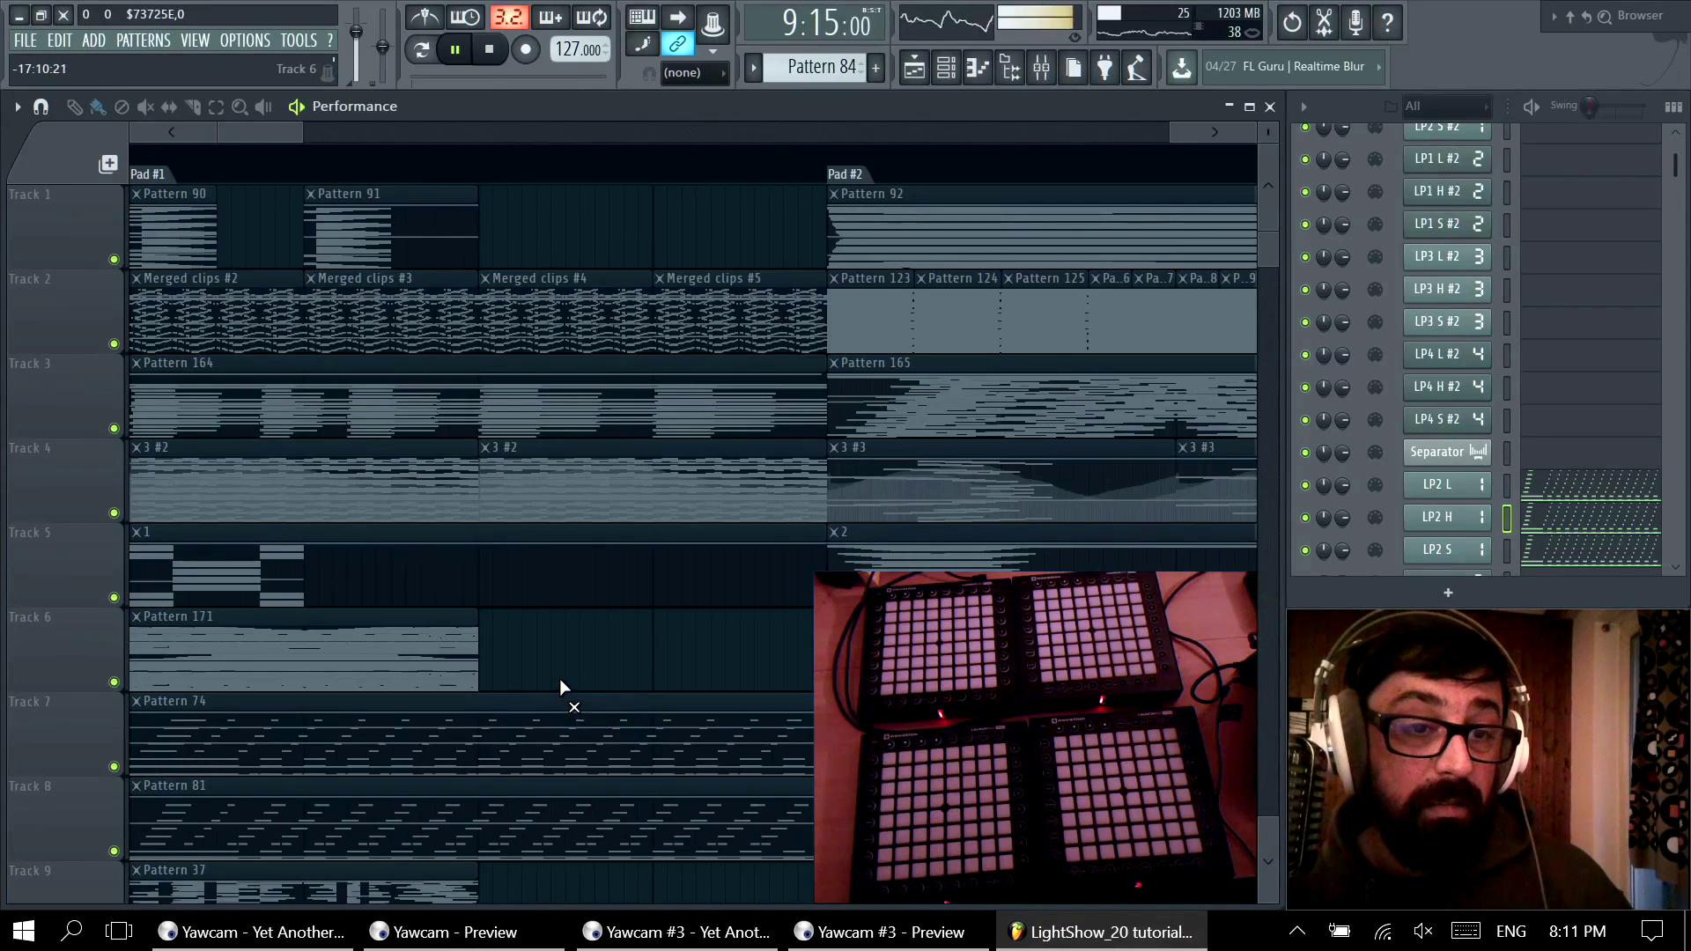
key(space)
key(space)
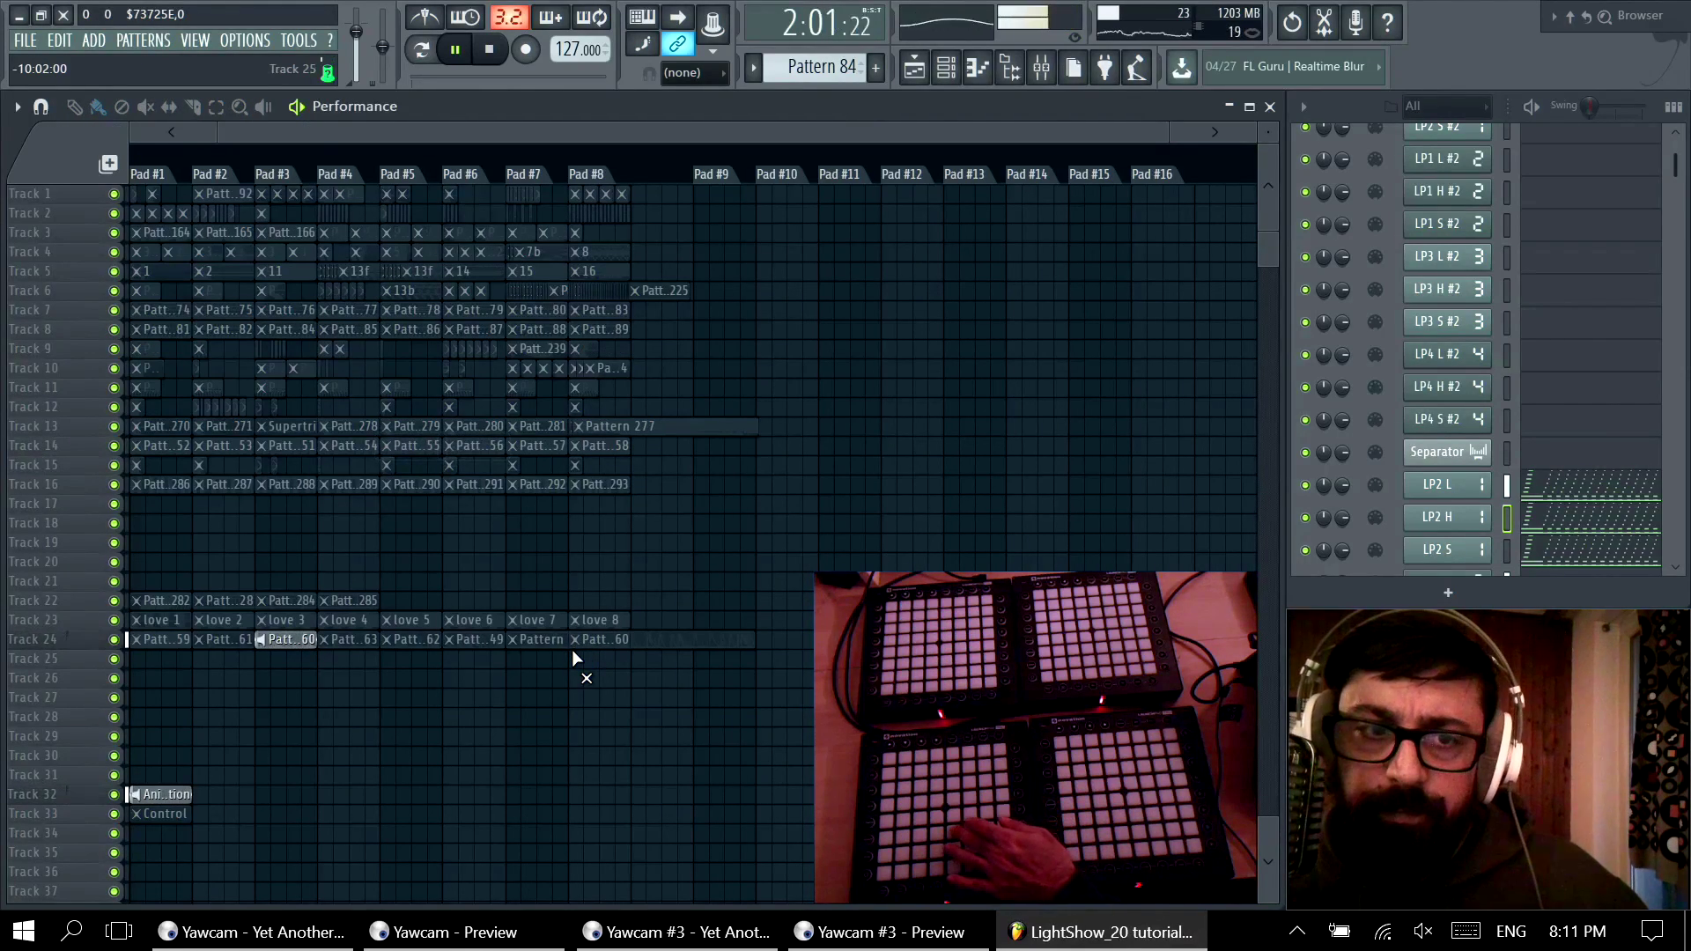
key(space)
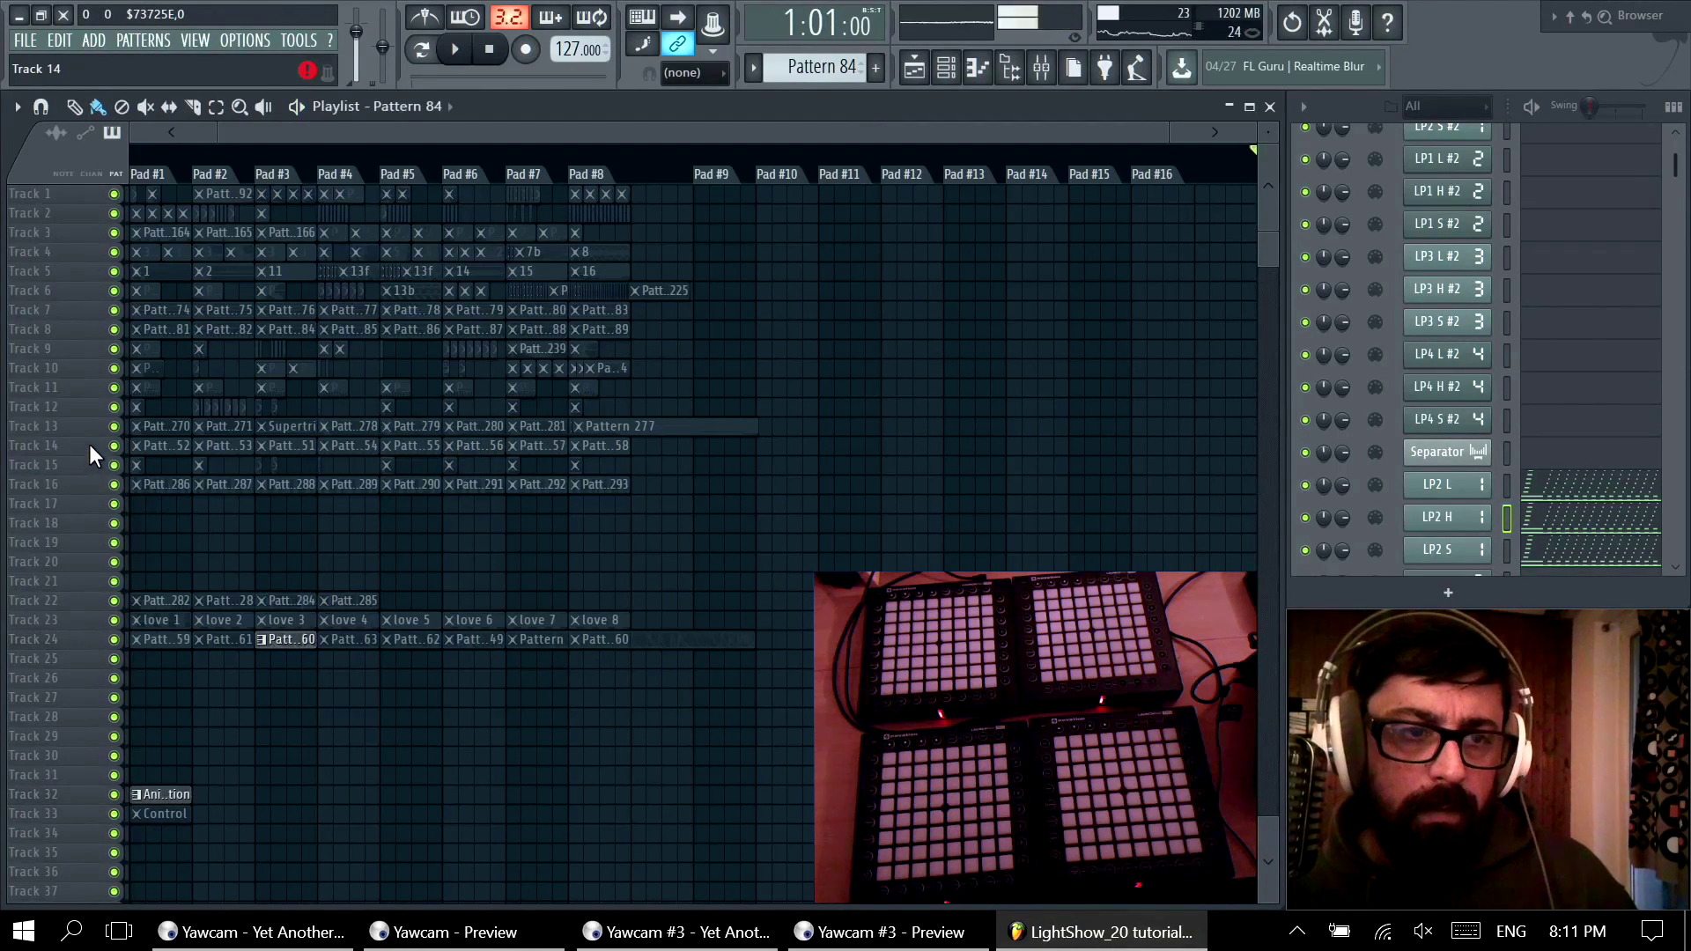
Step: Examine Track 14's performance settings and run performance playback once
right_click(88, 444)
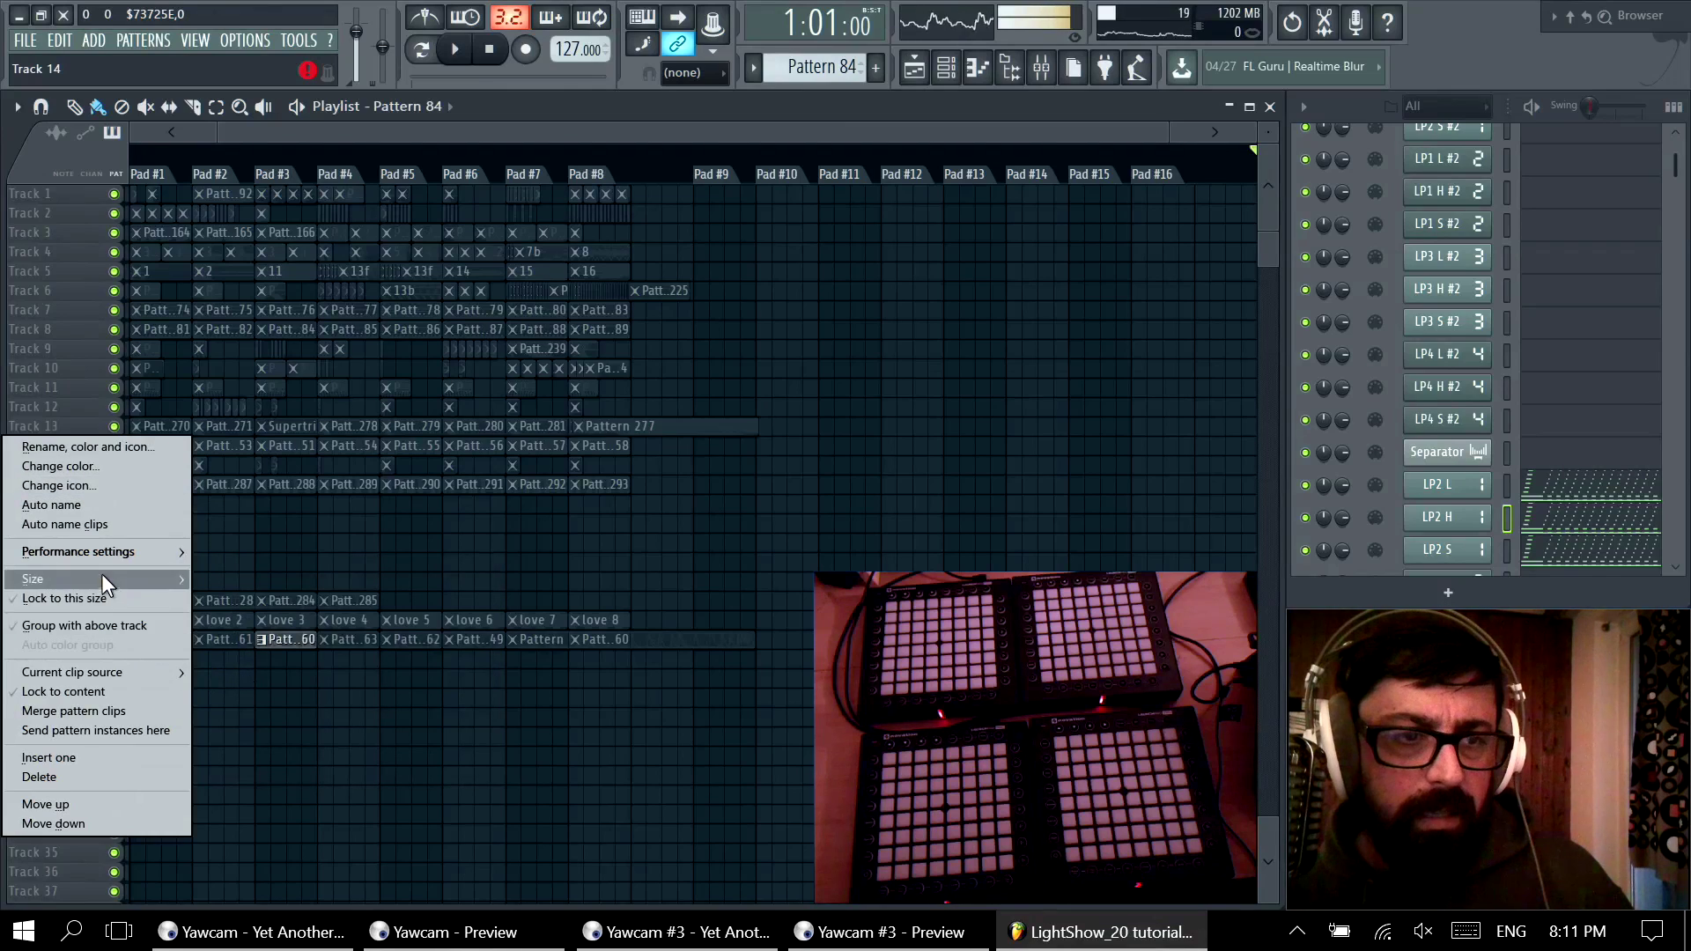
mouse_move(124, 549)
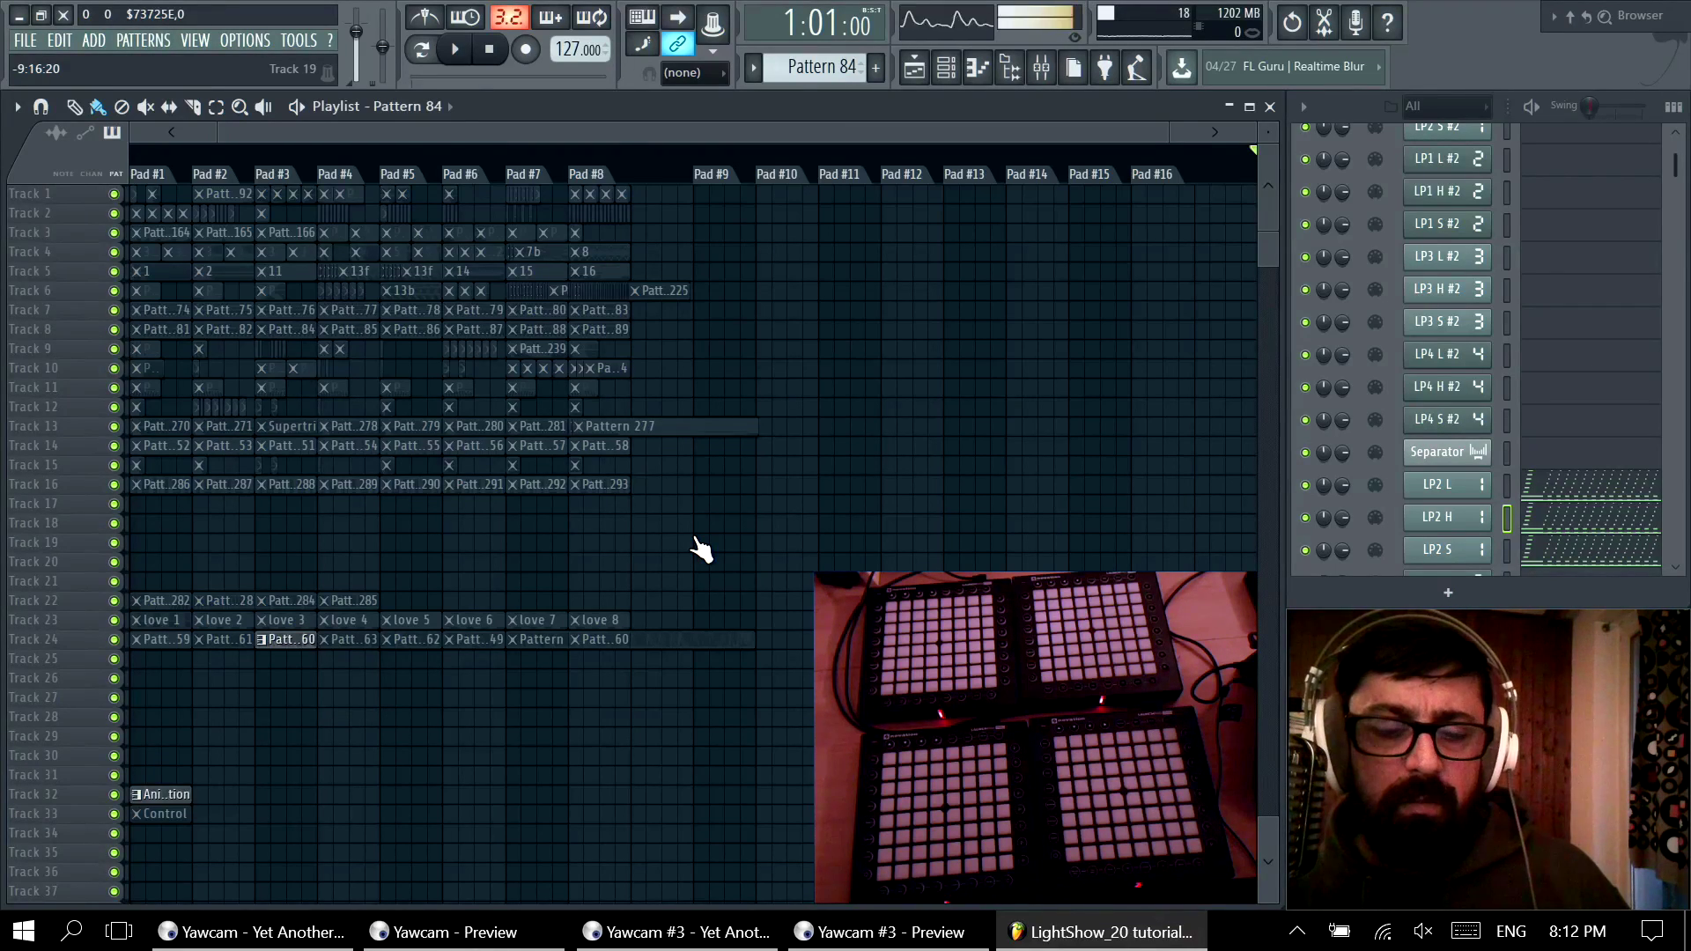
key(space)
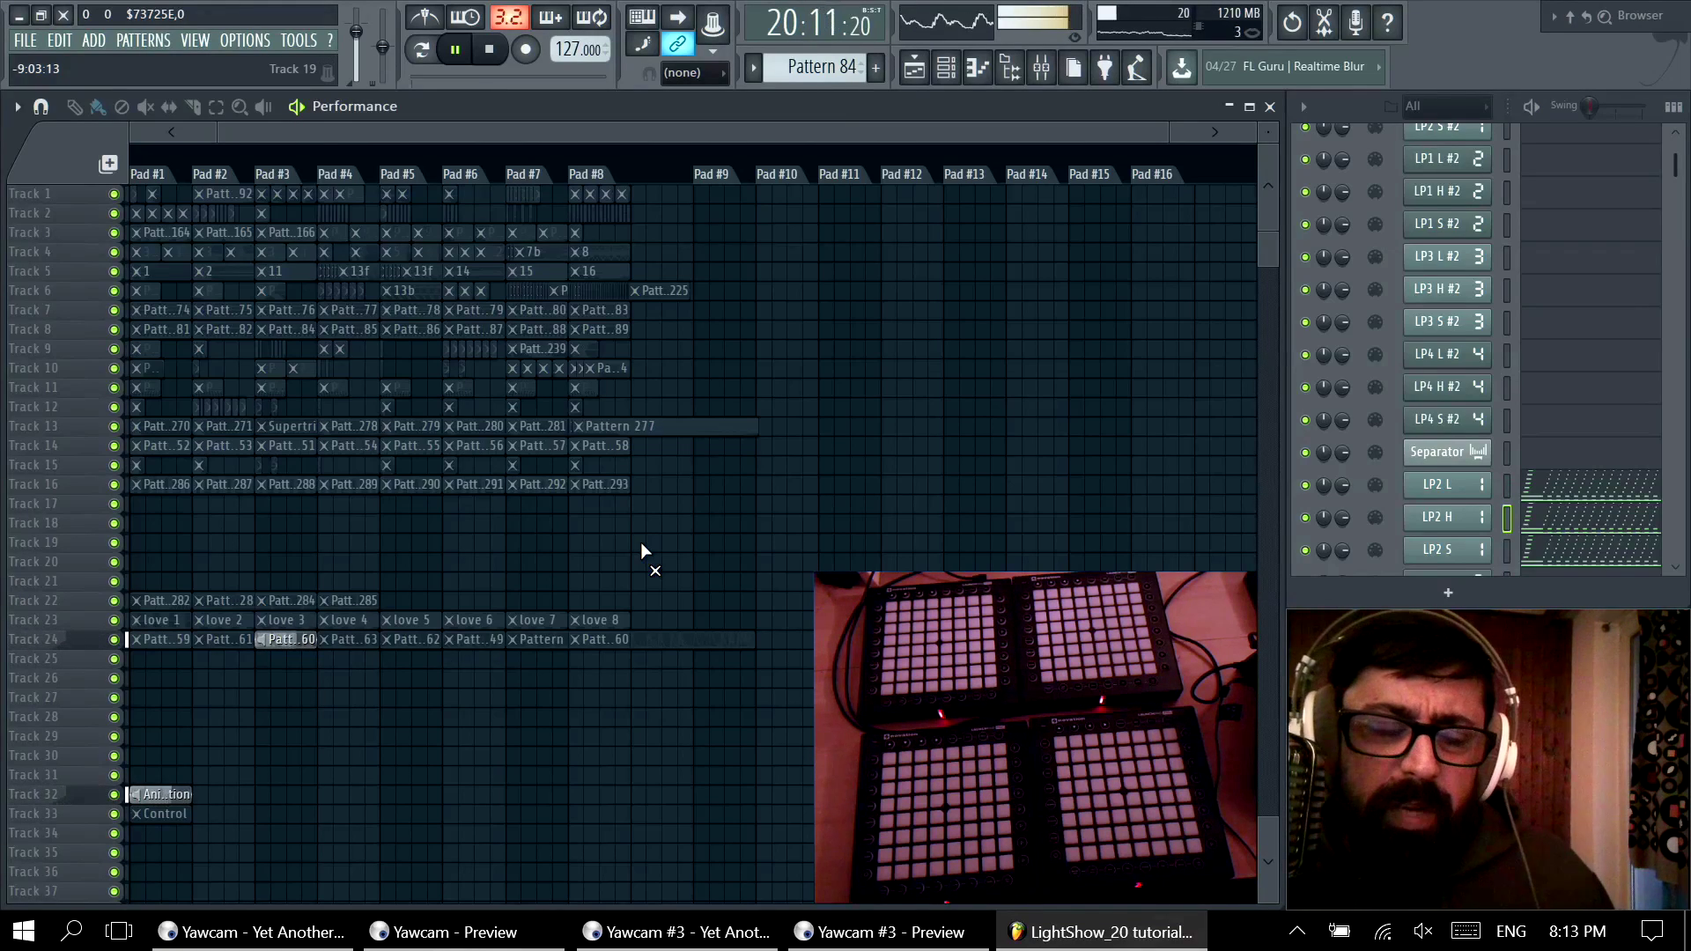
key(space)
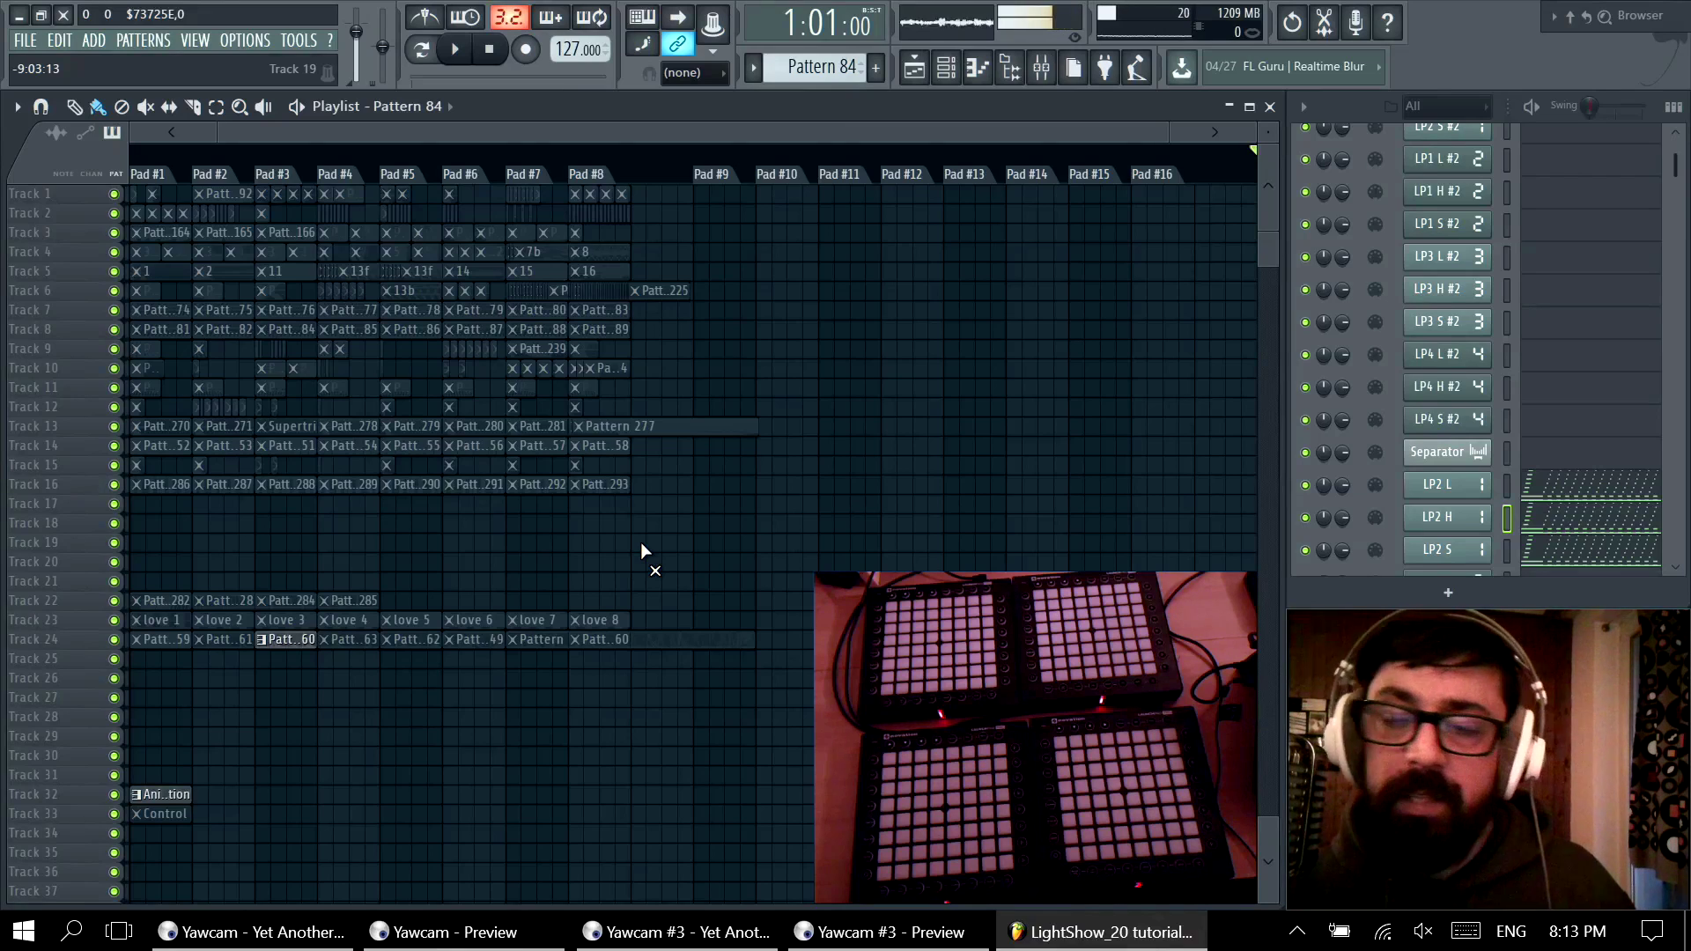
Step: Run performance playback while looking through the channel rack for the channels that Track 14's clips trigger
scroll(1601, 352, down, 8)
scroll(1601, 353, down, 10)
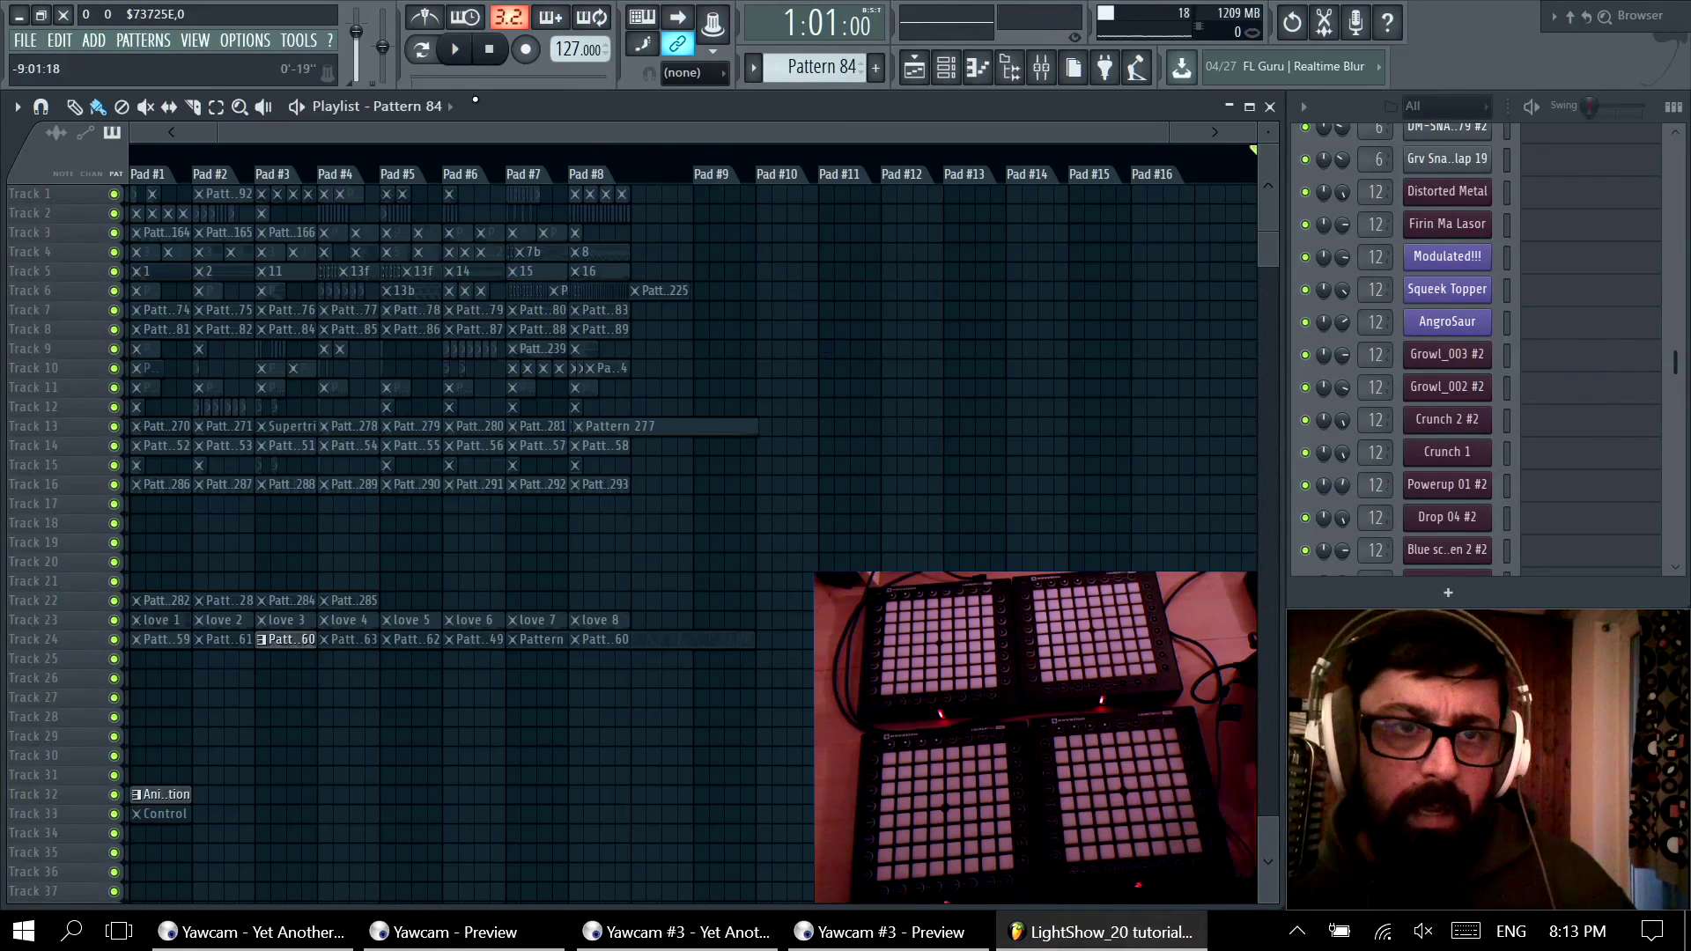
click(456, 61)
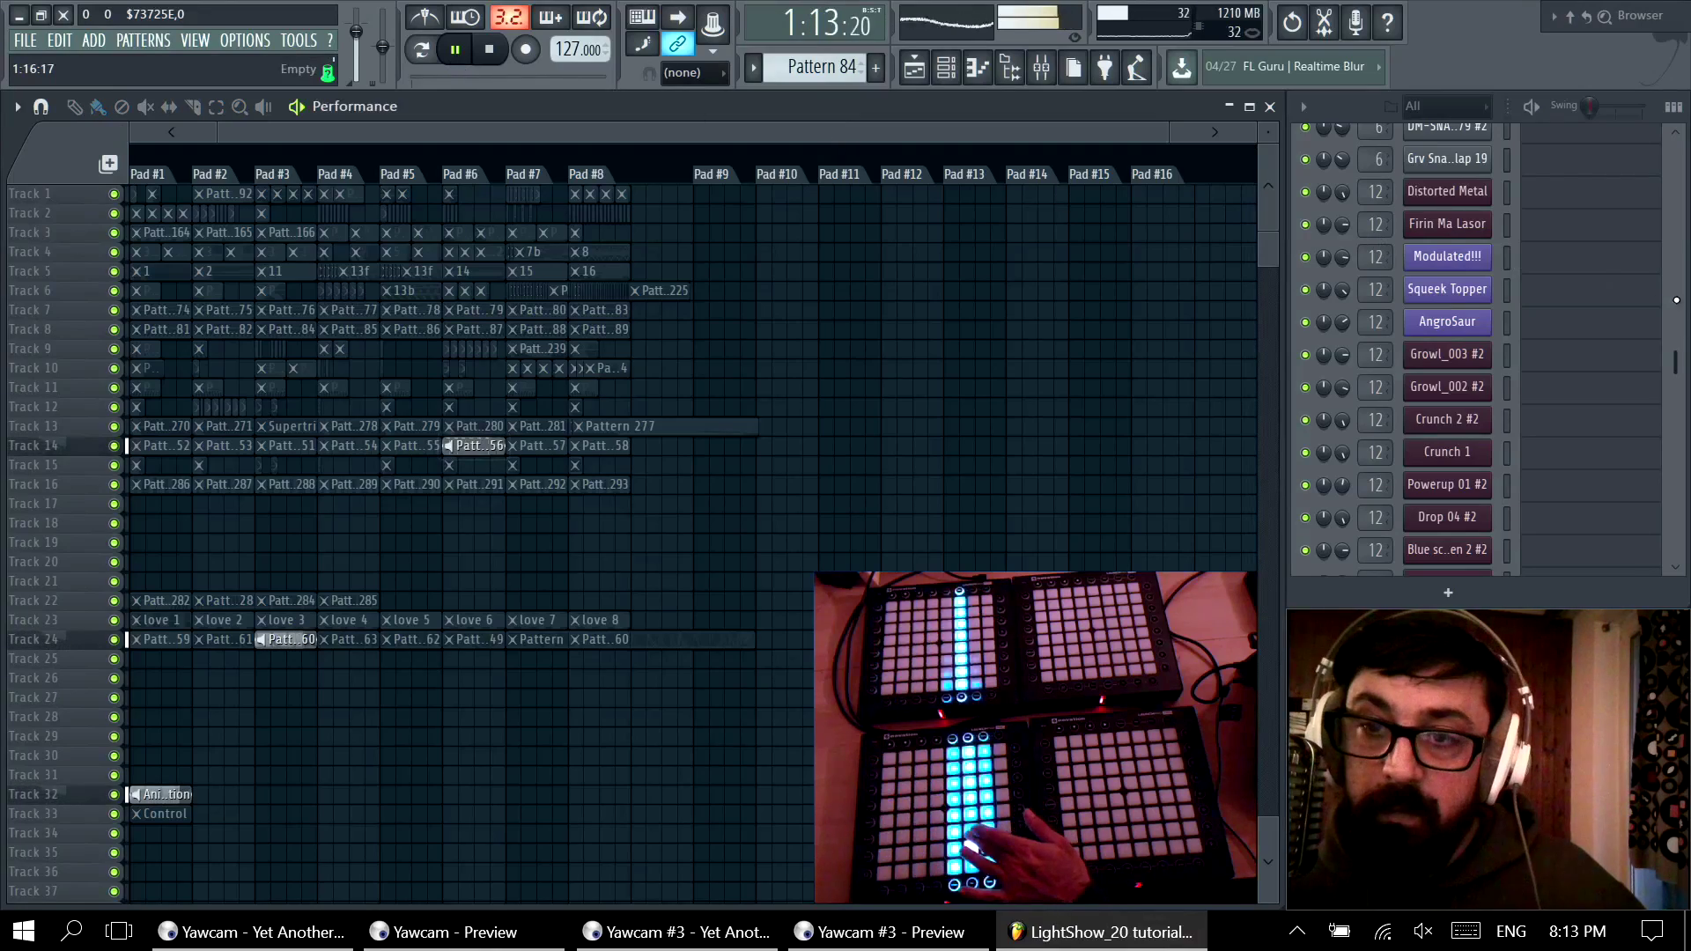
scroll(1612, 314, down, 4)
scroll(1612, 314, down, 10)
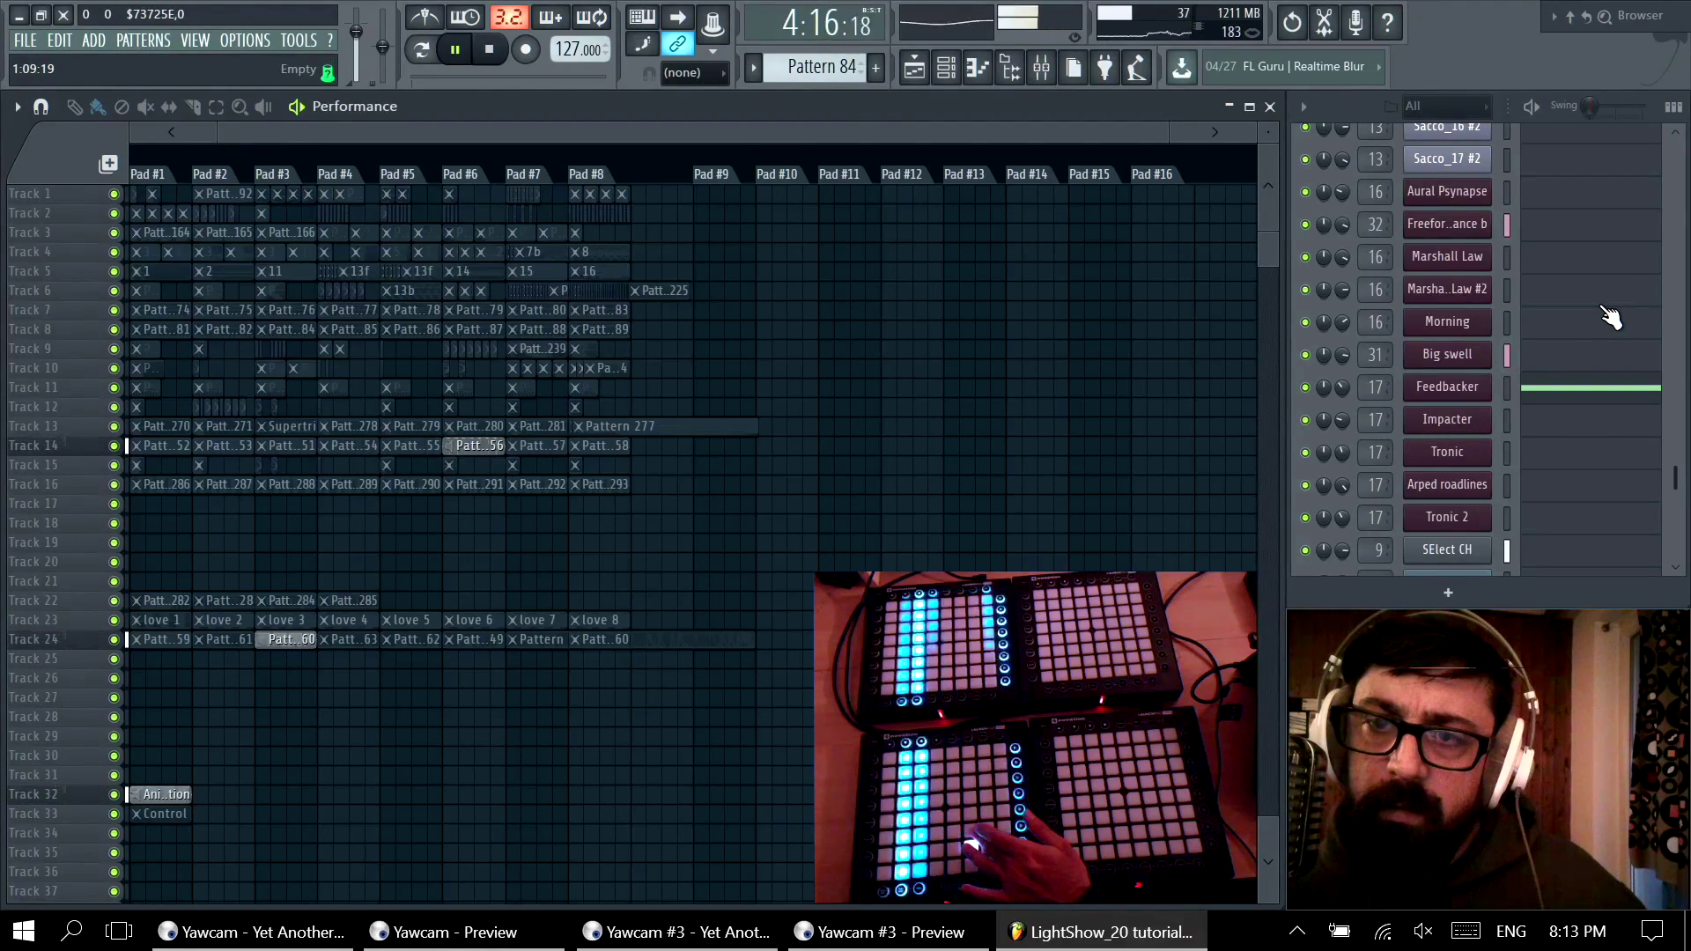
Step: Inspect the Freeform 18 Put me in a trance b Harmor channel and its image plane around a short playback, and close it
click(1449, 225)
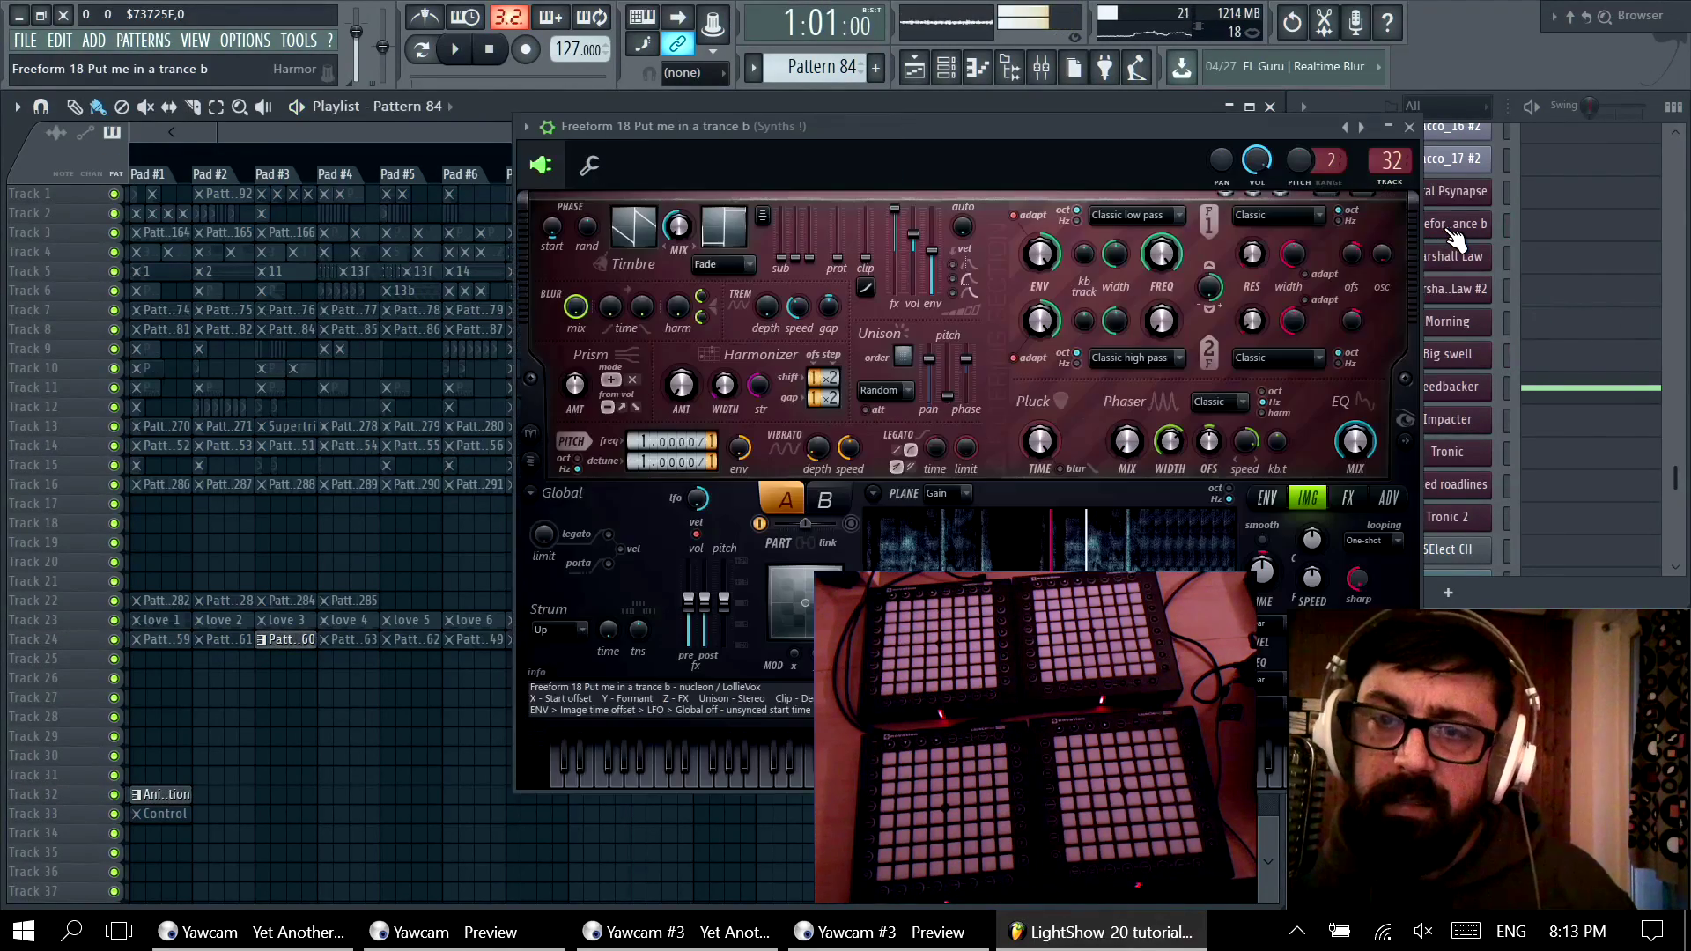
drag(1051, 127, 590, 154)
key(space)
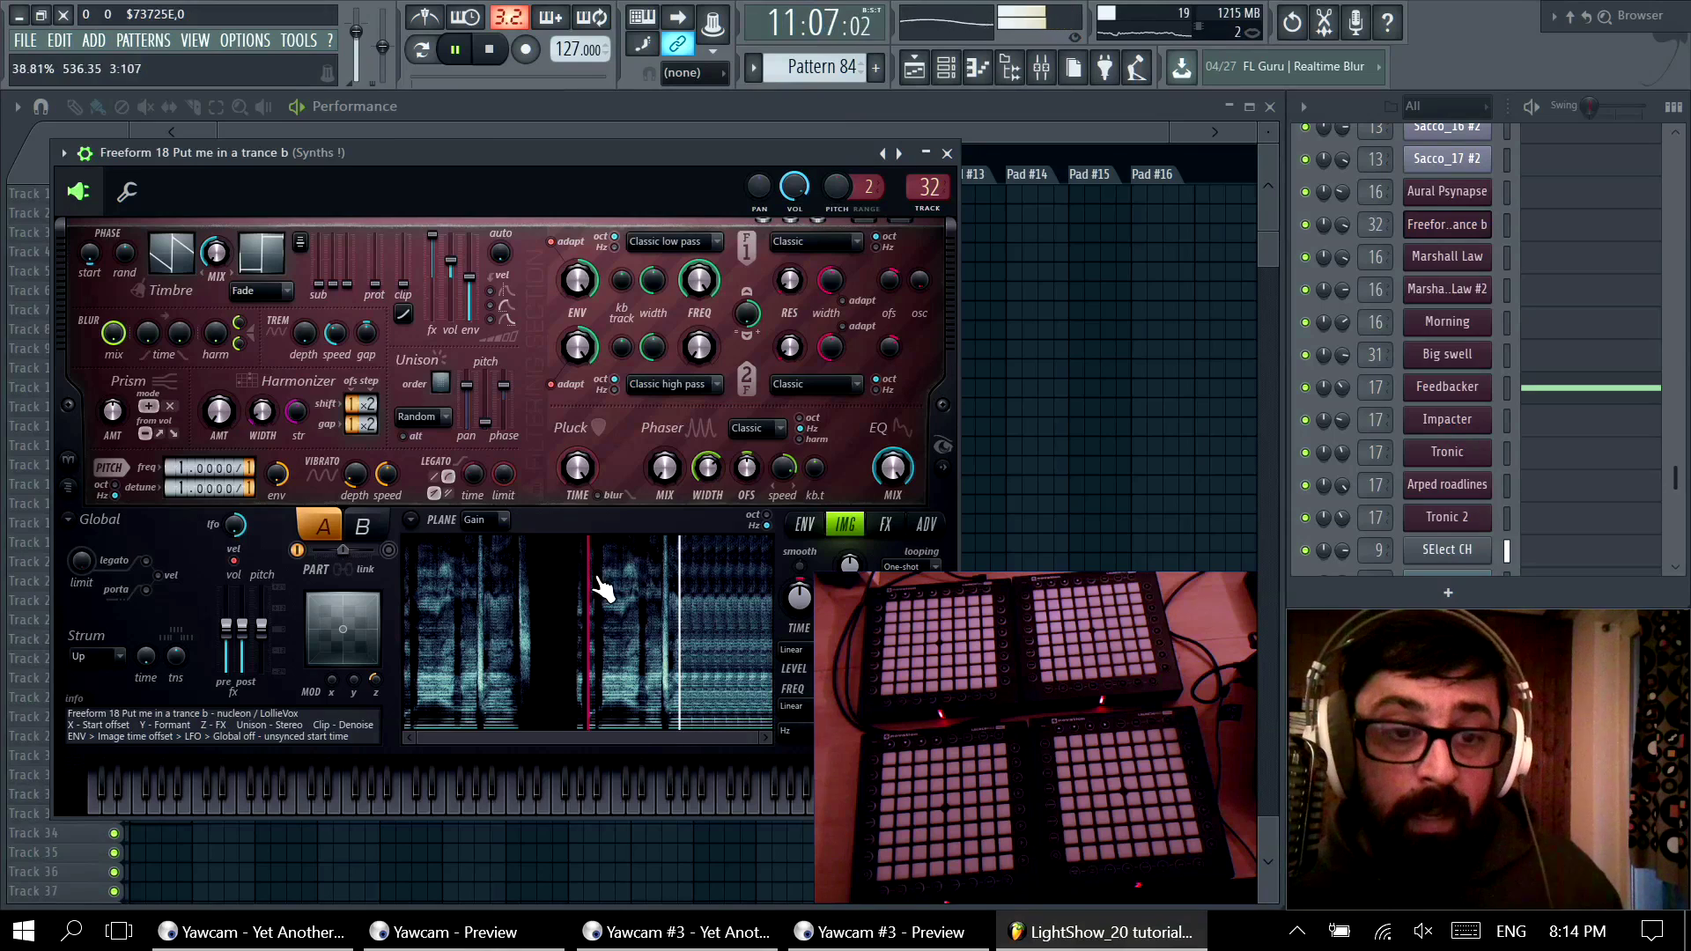
key(space)
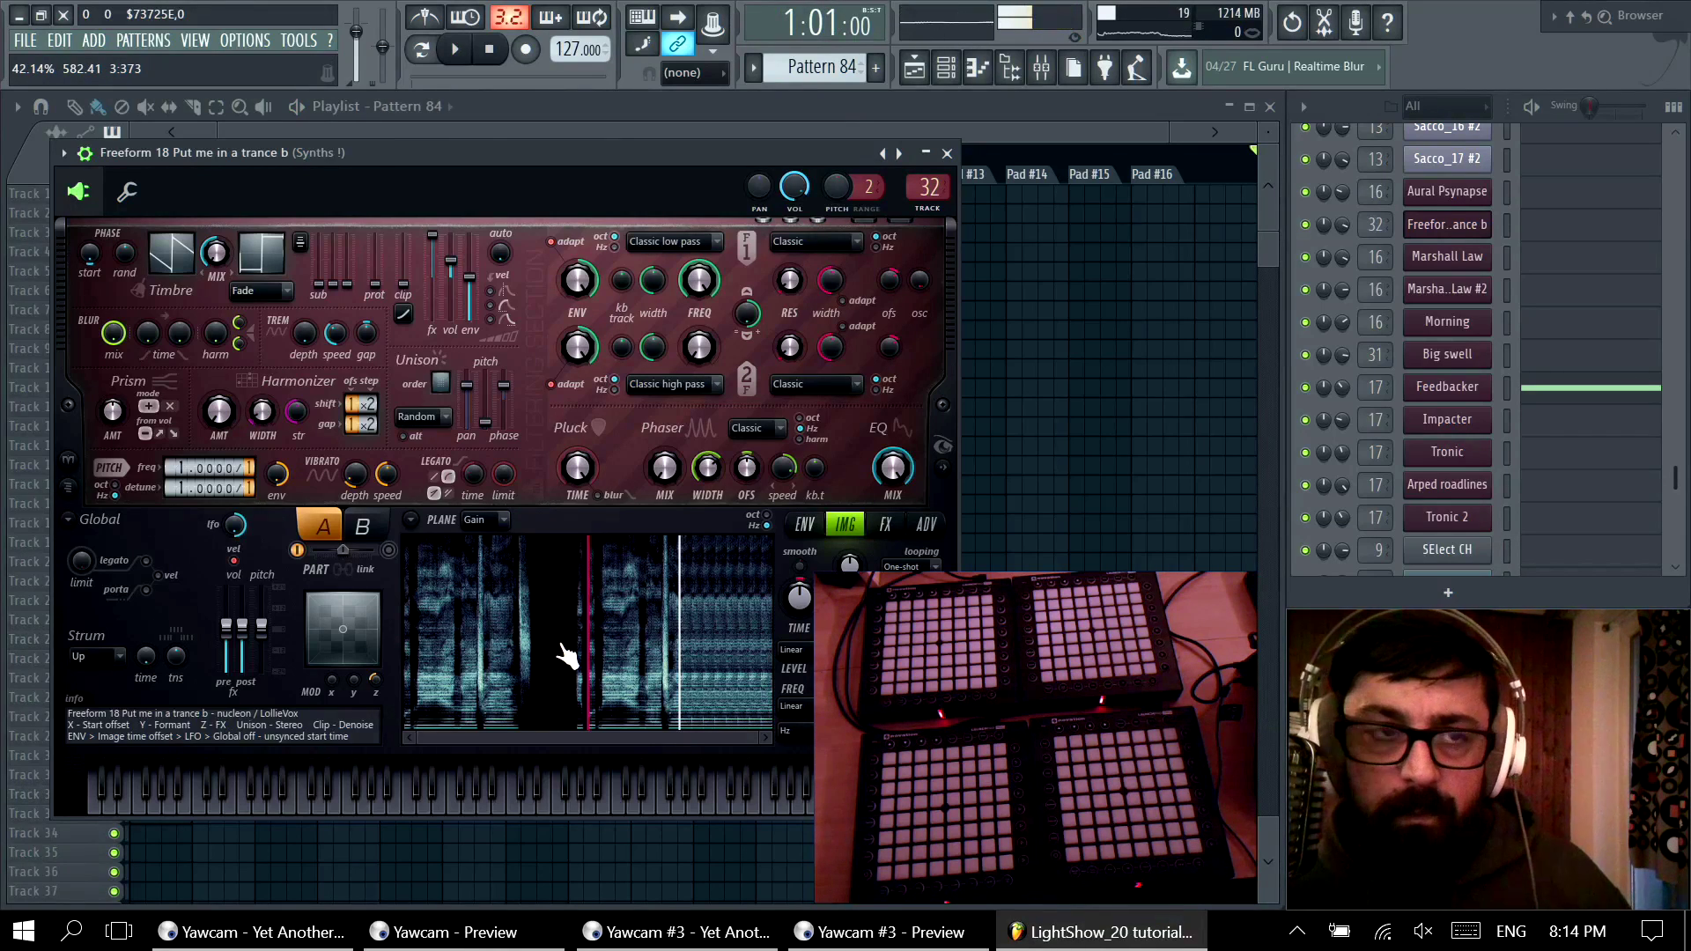
click(948, 152)
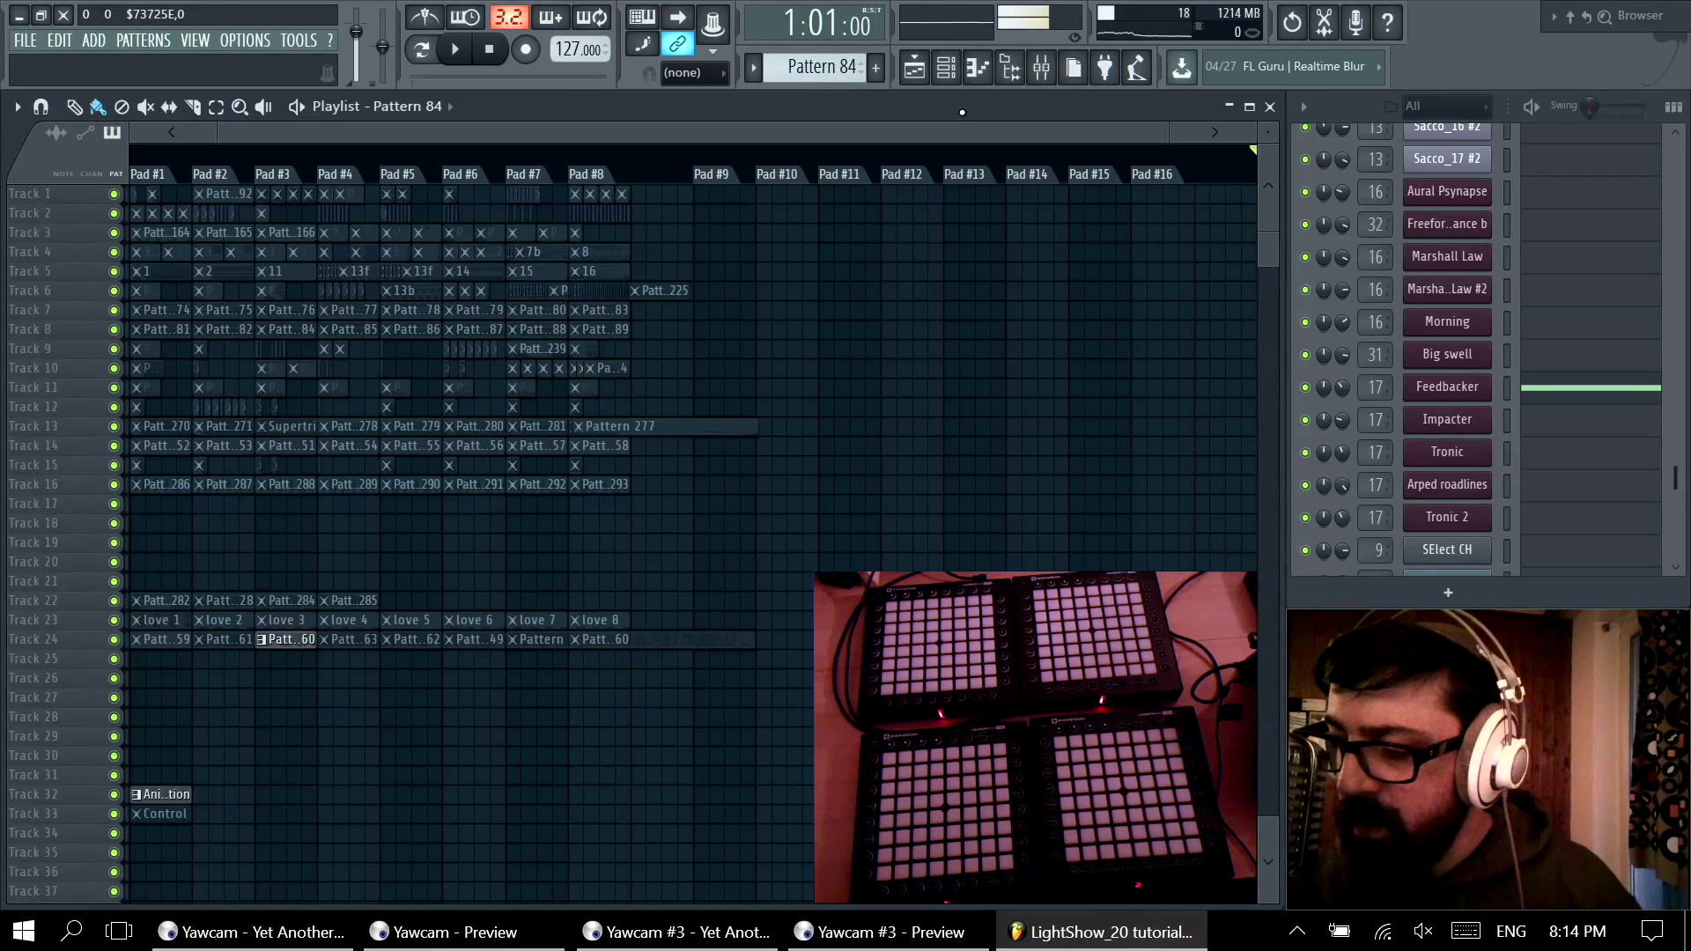
Step: Narrow the playlist and place a taller channel rack beside it, showing the LP #2 channels from Video Cues downward
scroll(1614, 352, up, 10)
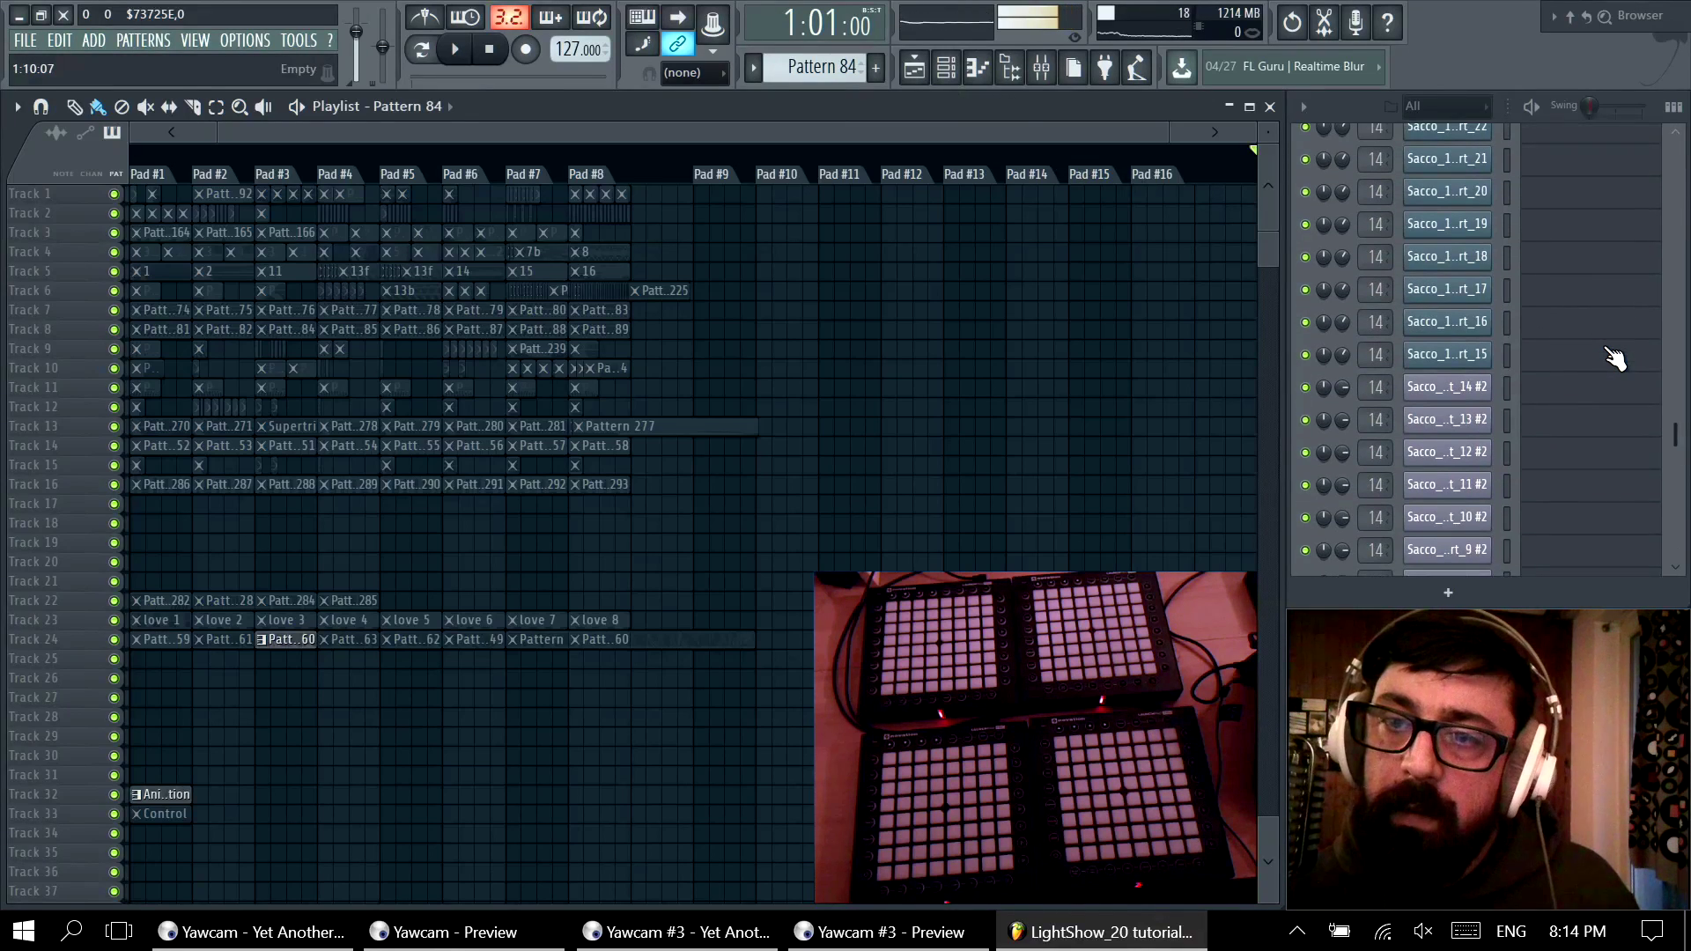
scroll(1611, 354, up, 15)
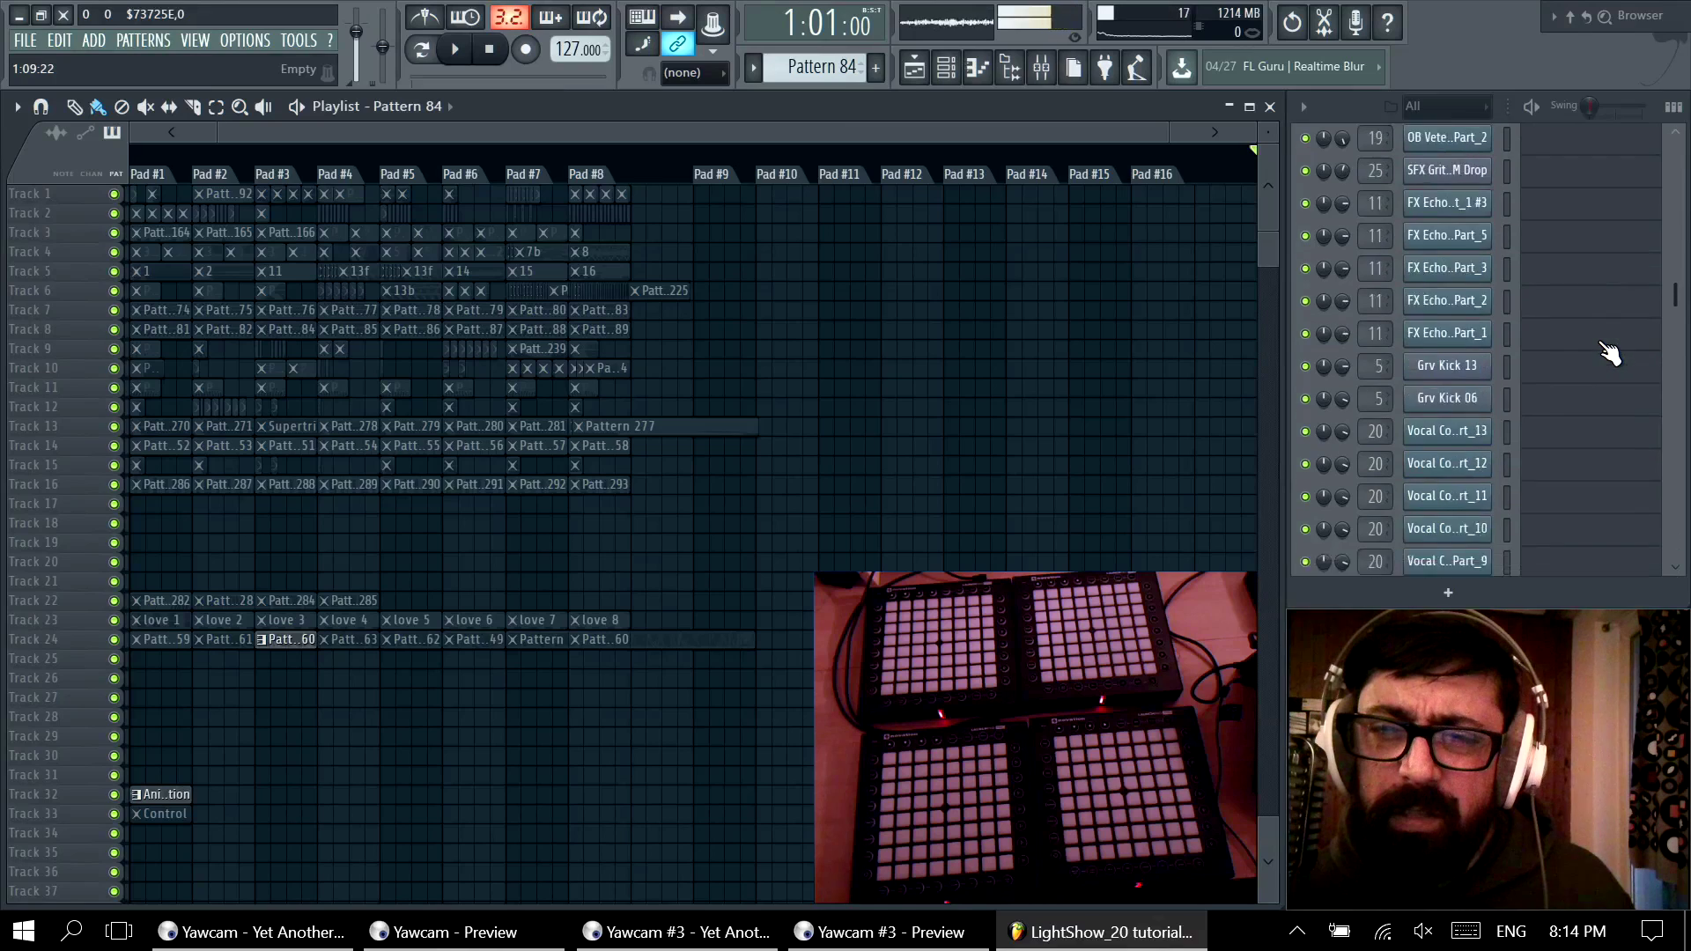
scroll(1599, 344, up, 8)
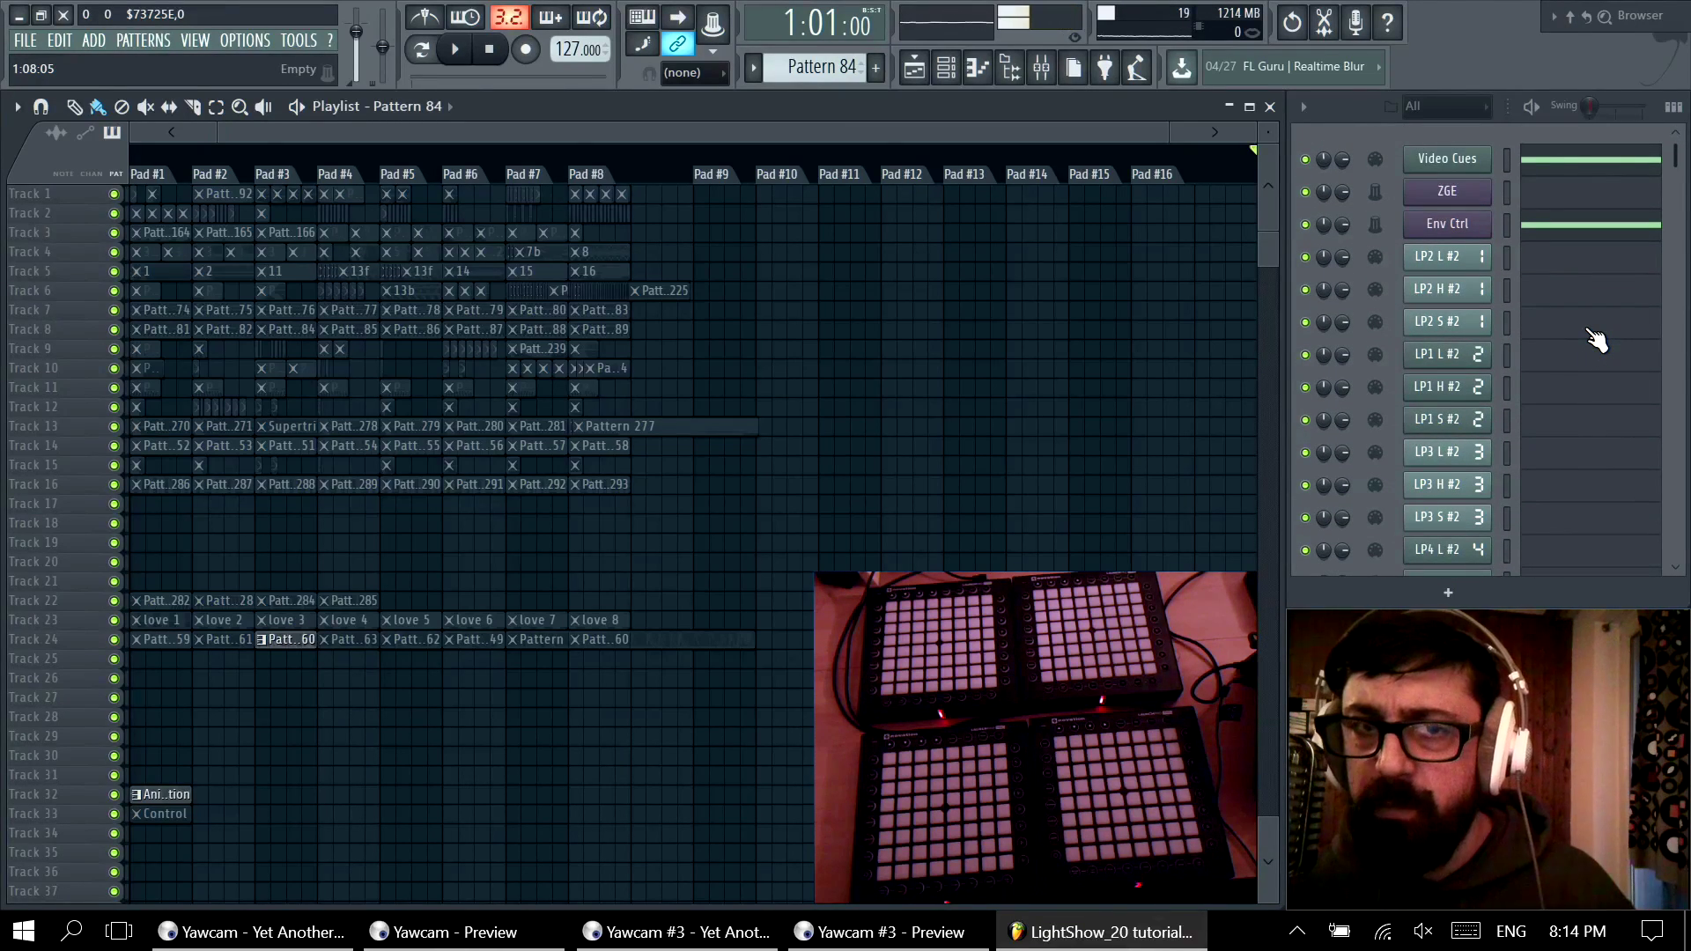
scroll(1597, 341, down, 5)
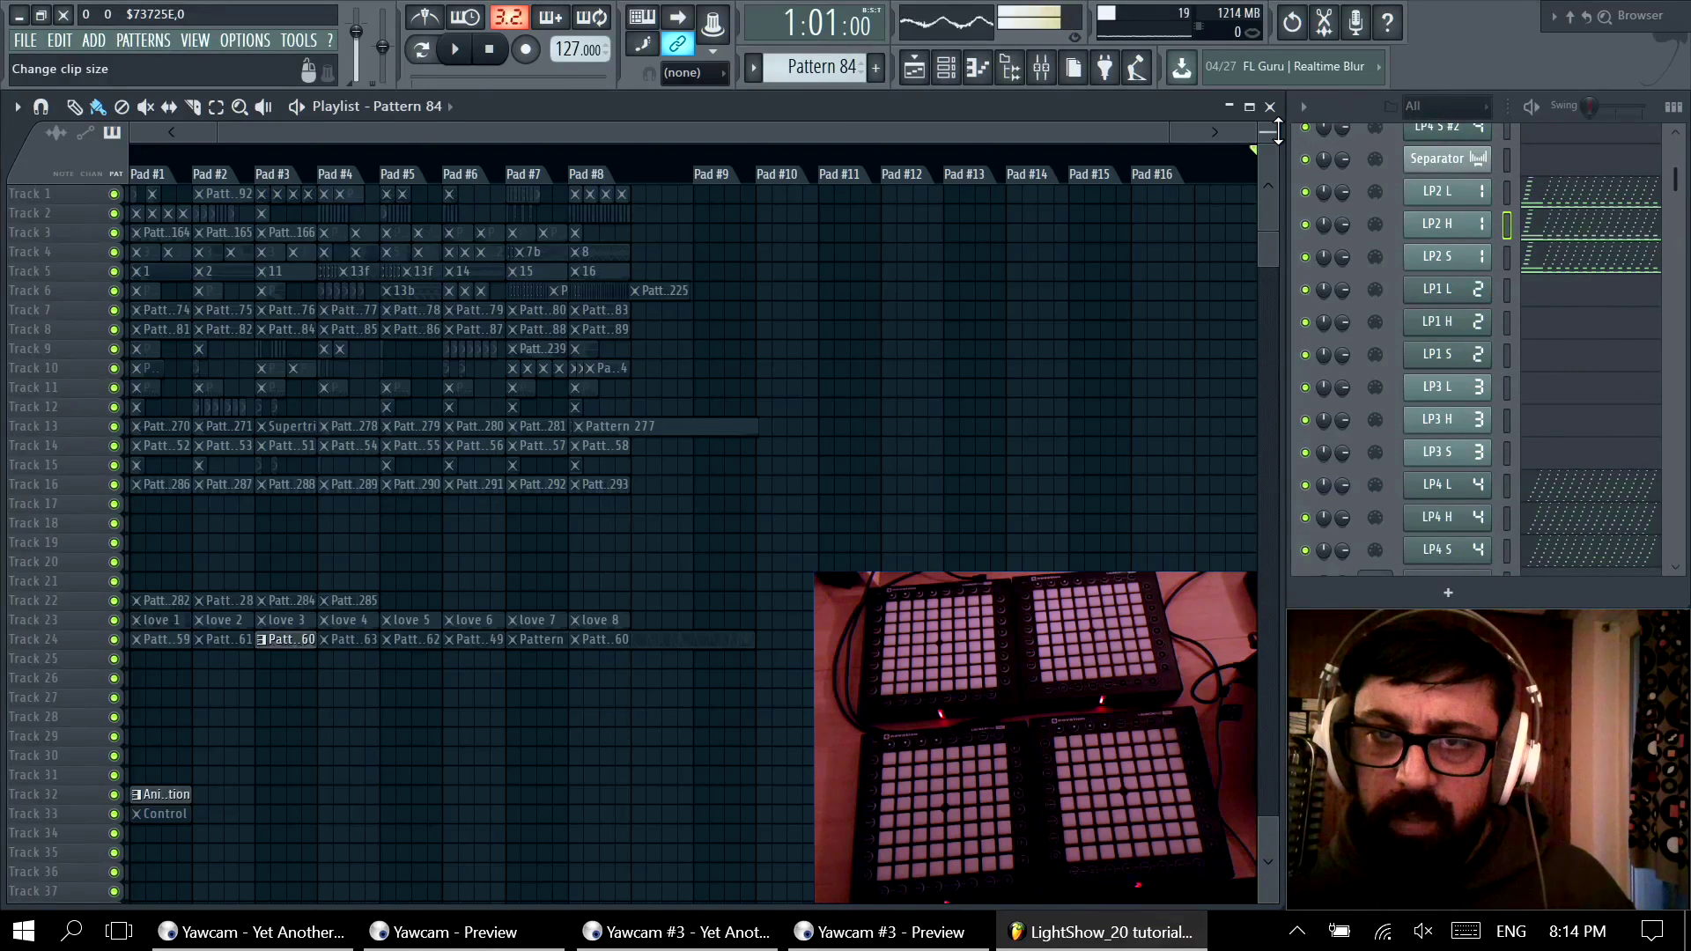
drag(1277, 132, 1281, 176)
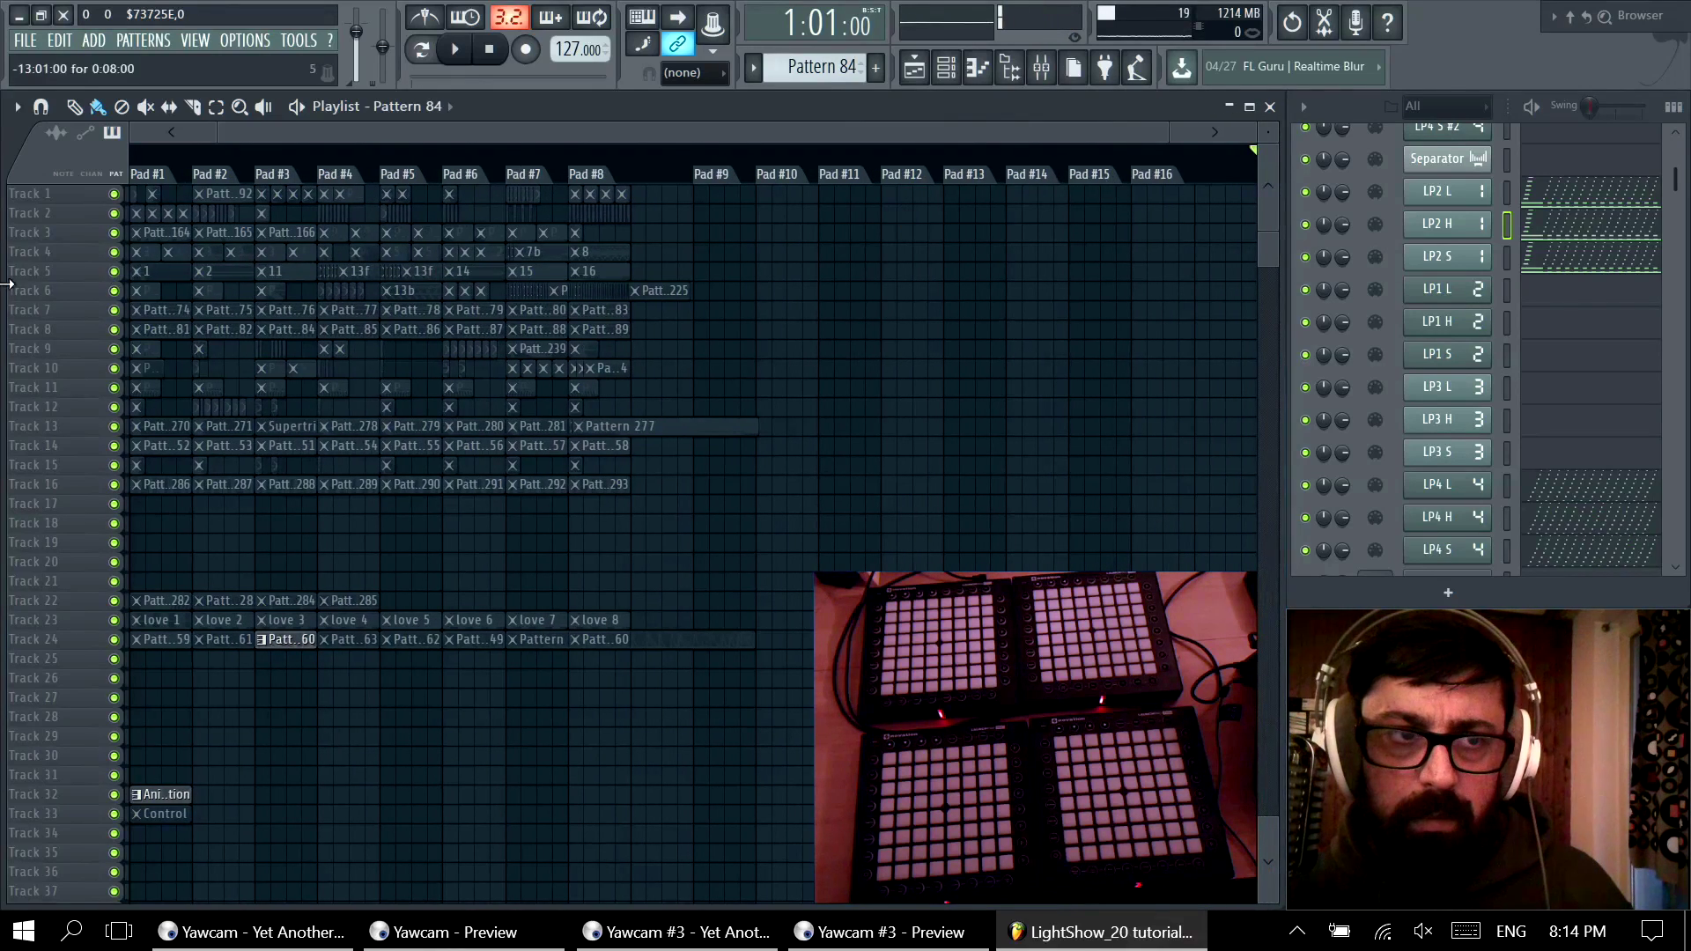
drag(5, 286, 335, 258)
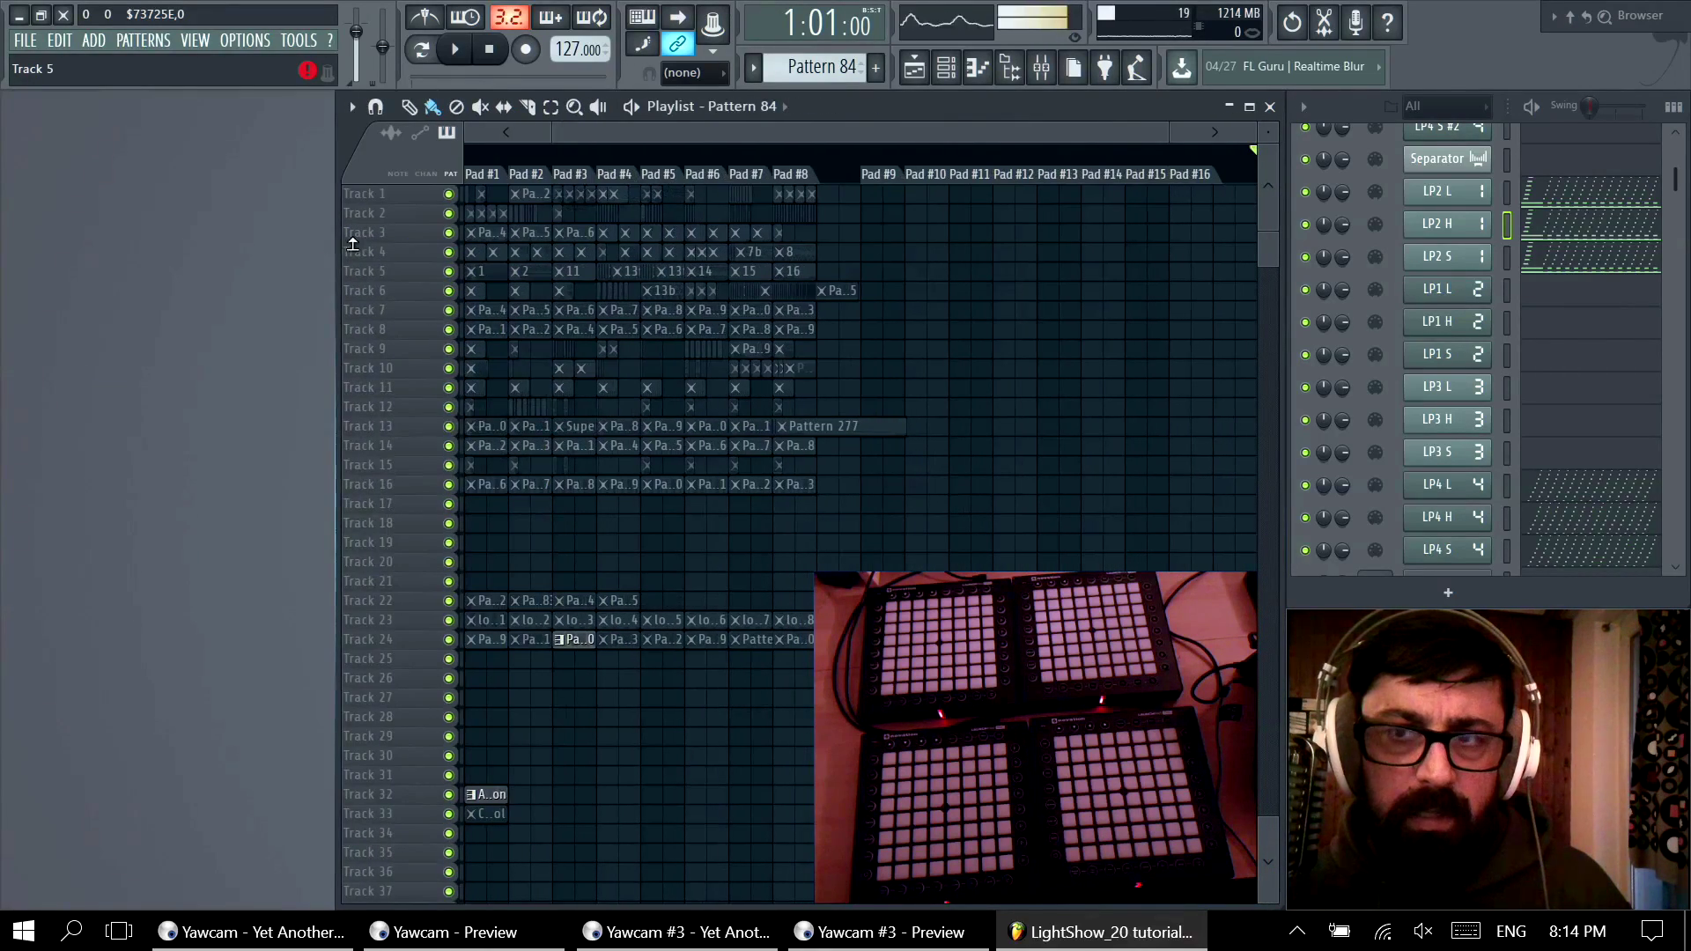
drag(1345, 103, 62, 108)
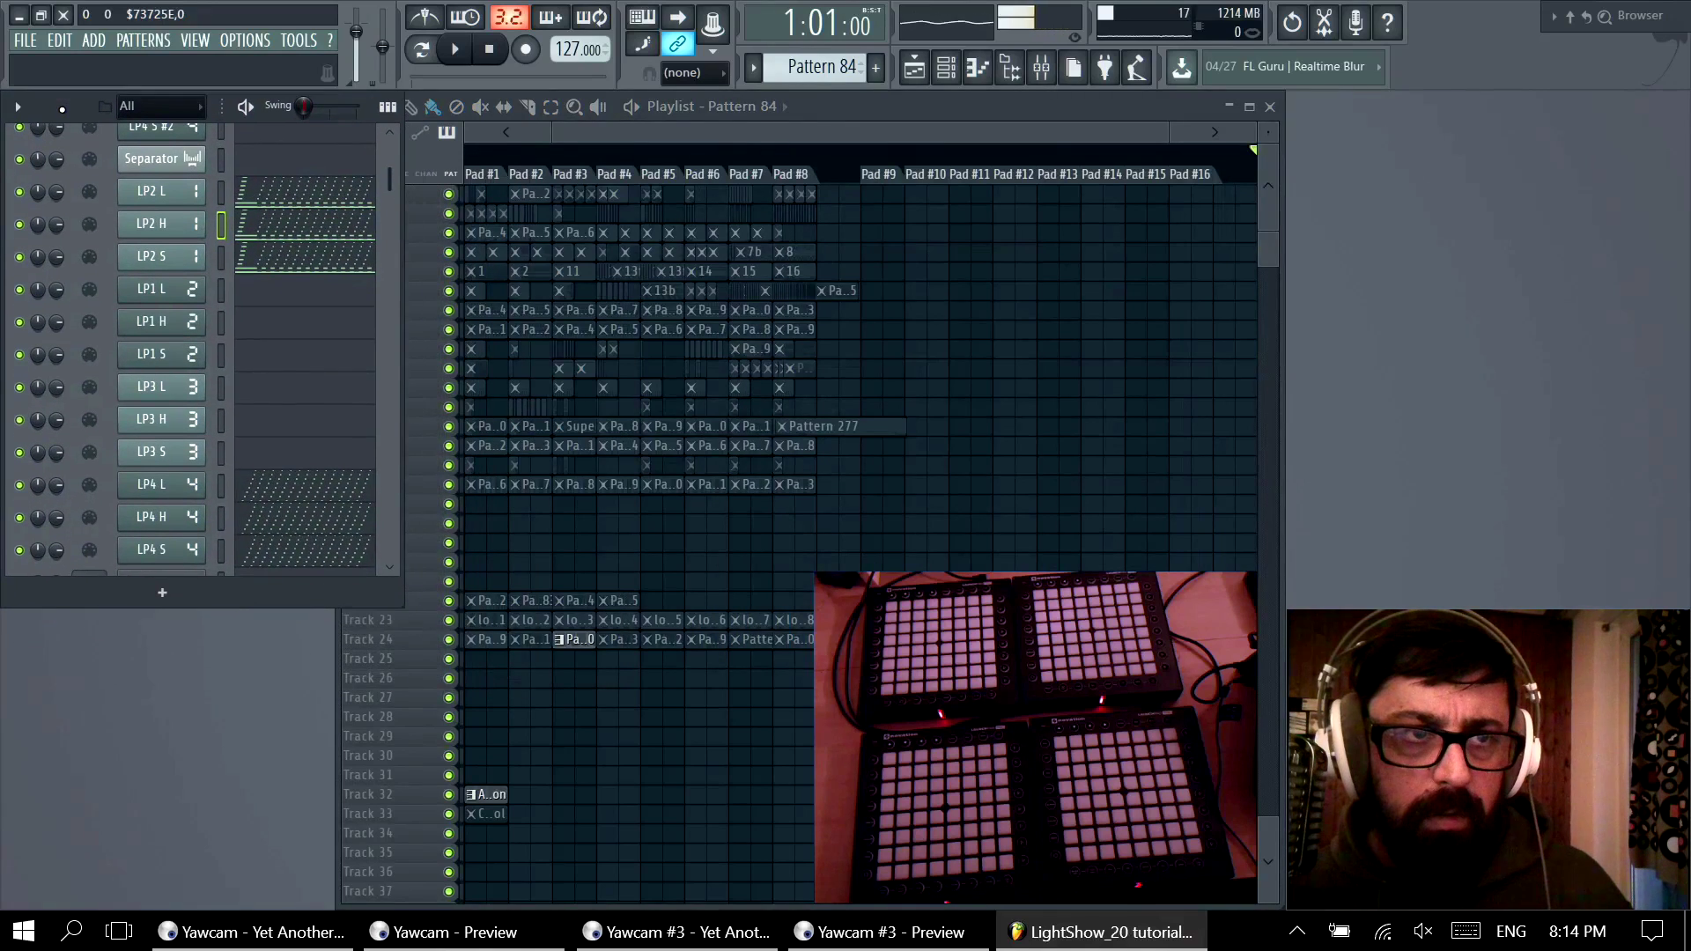
drag(250, 601, 226, 902)
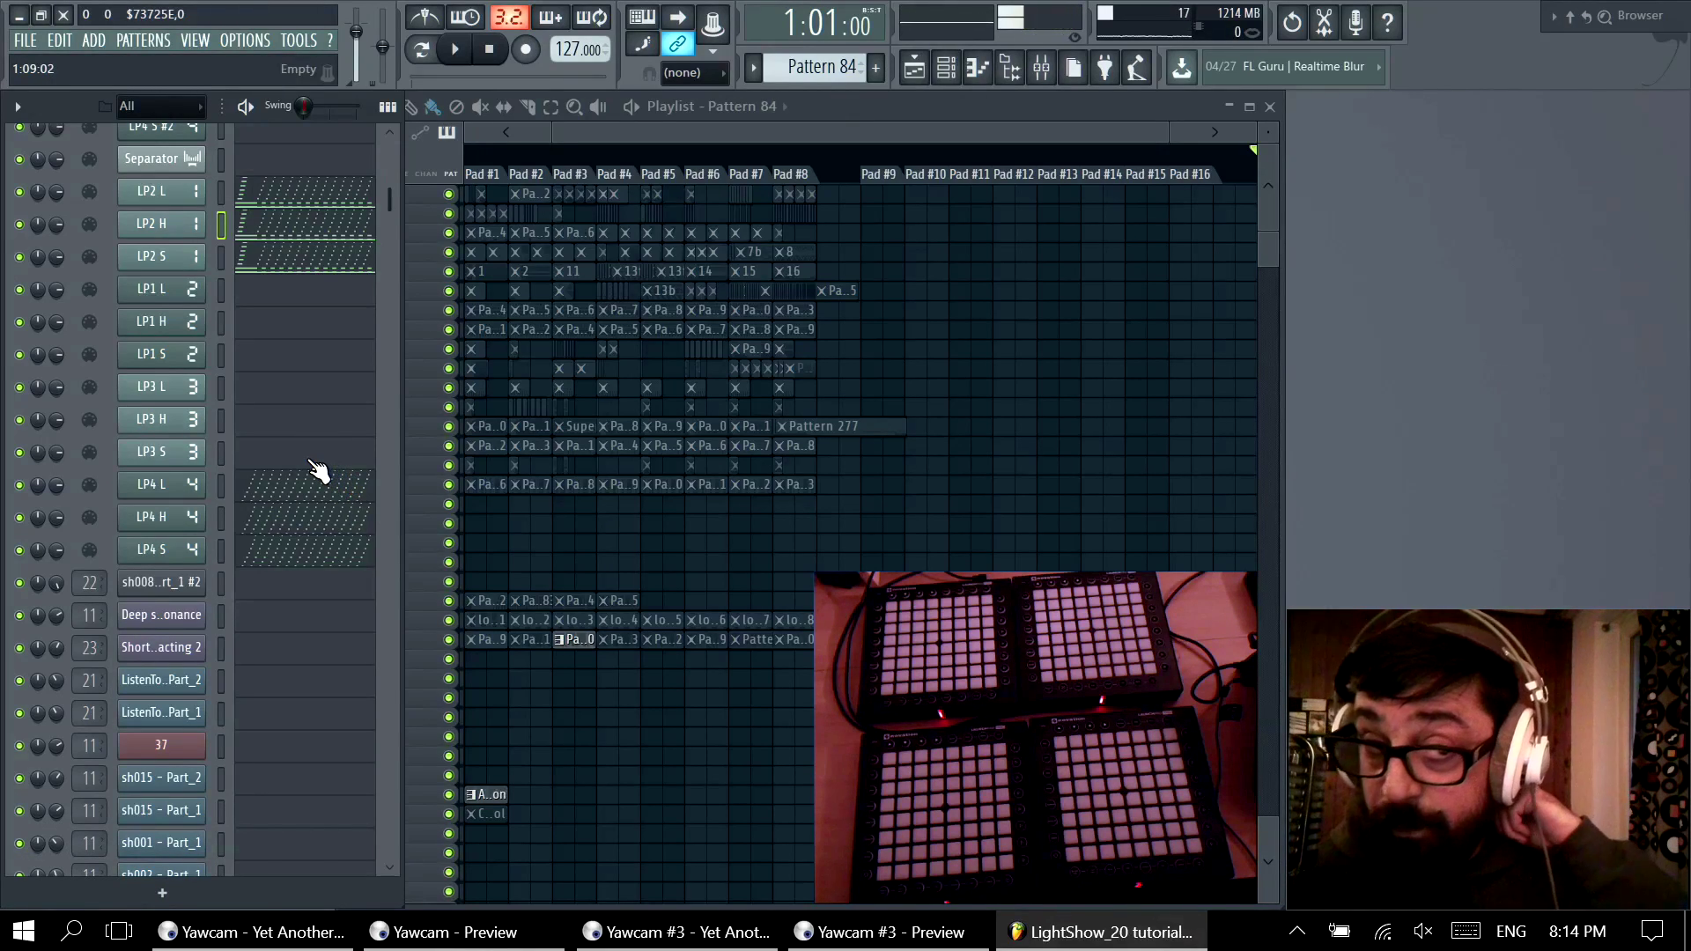
scroll(317, 471, up, 5)
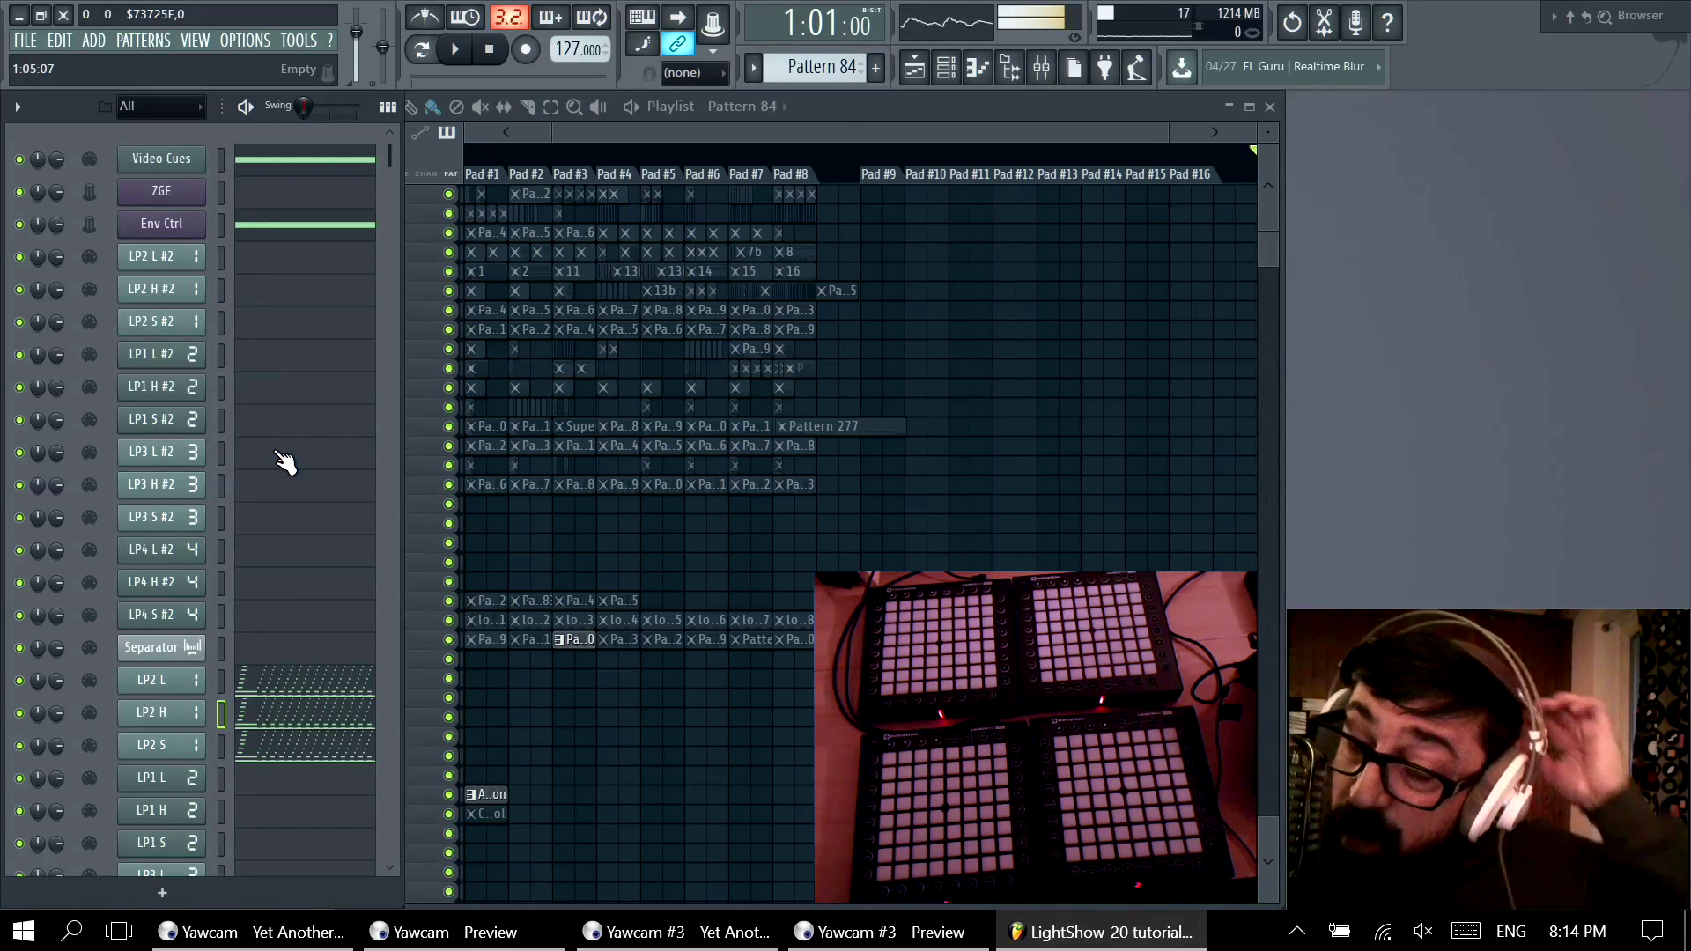
drag(844, 107, 905, 105)
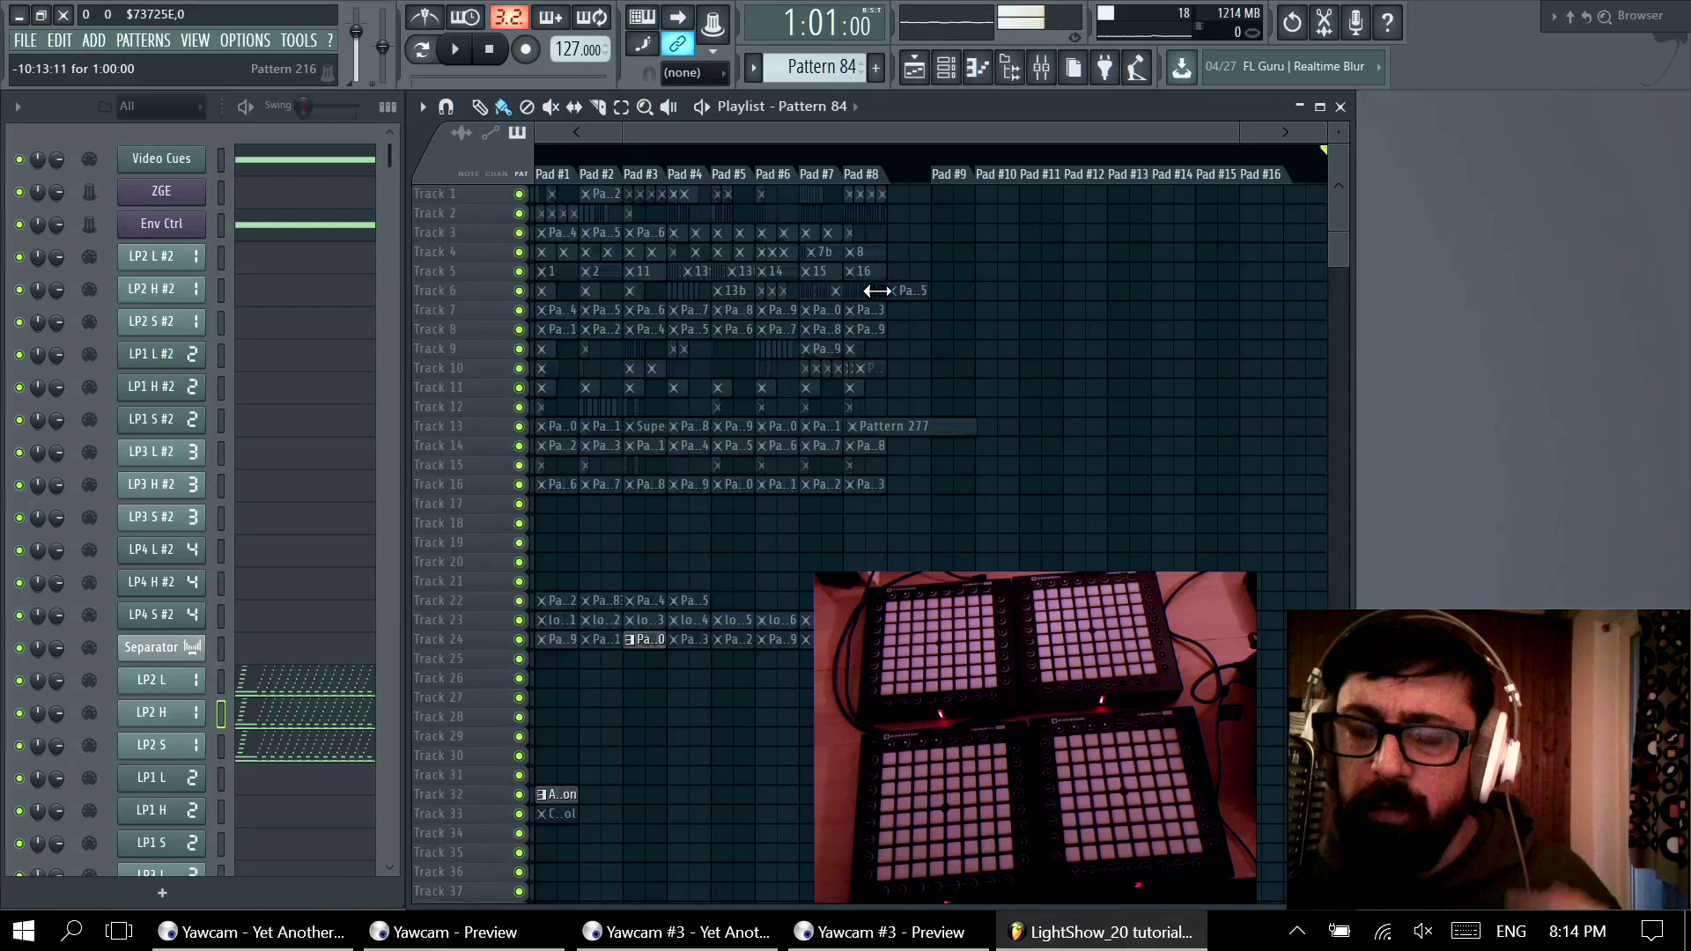
Step: Activate the Pad #1 clip on Track 24 for performance playback and review the LP #2 channels it drives
click(554, 642)
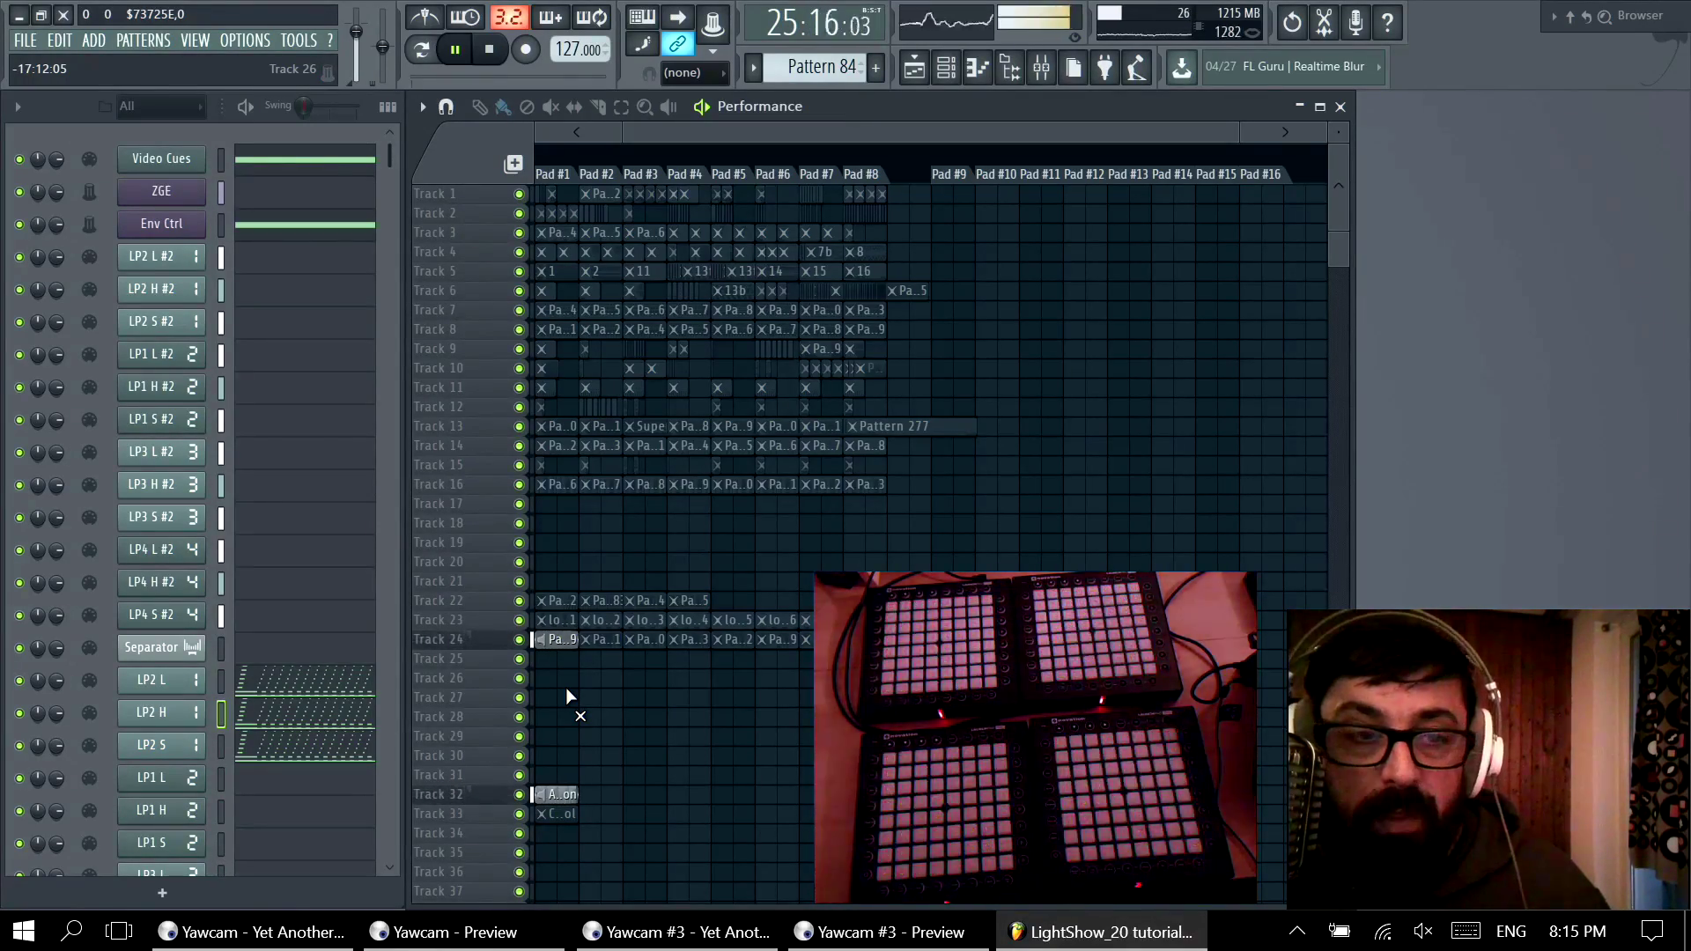
key(space)
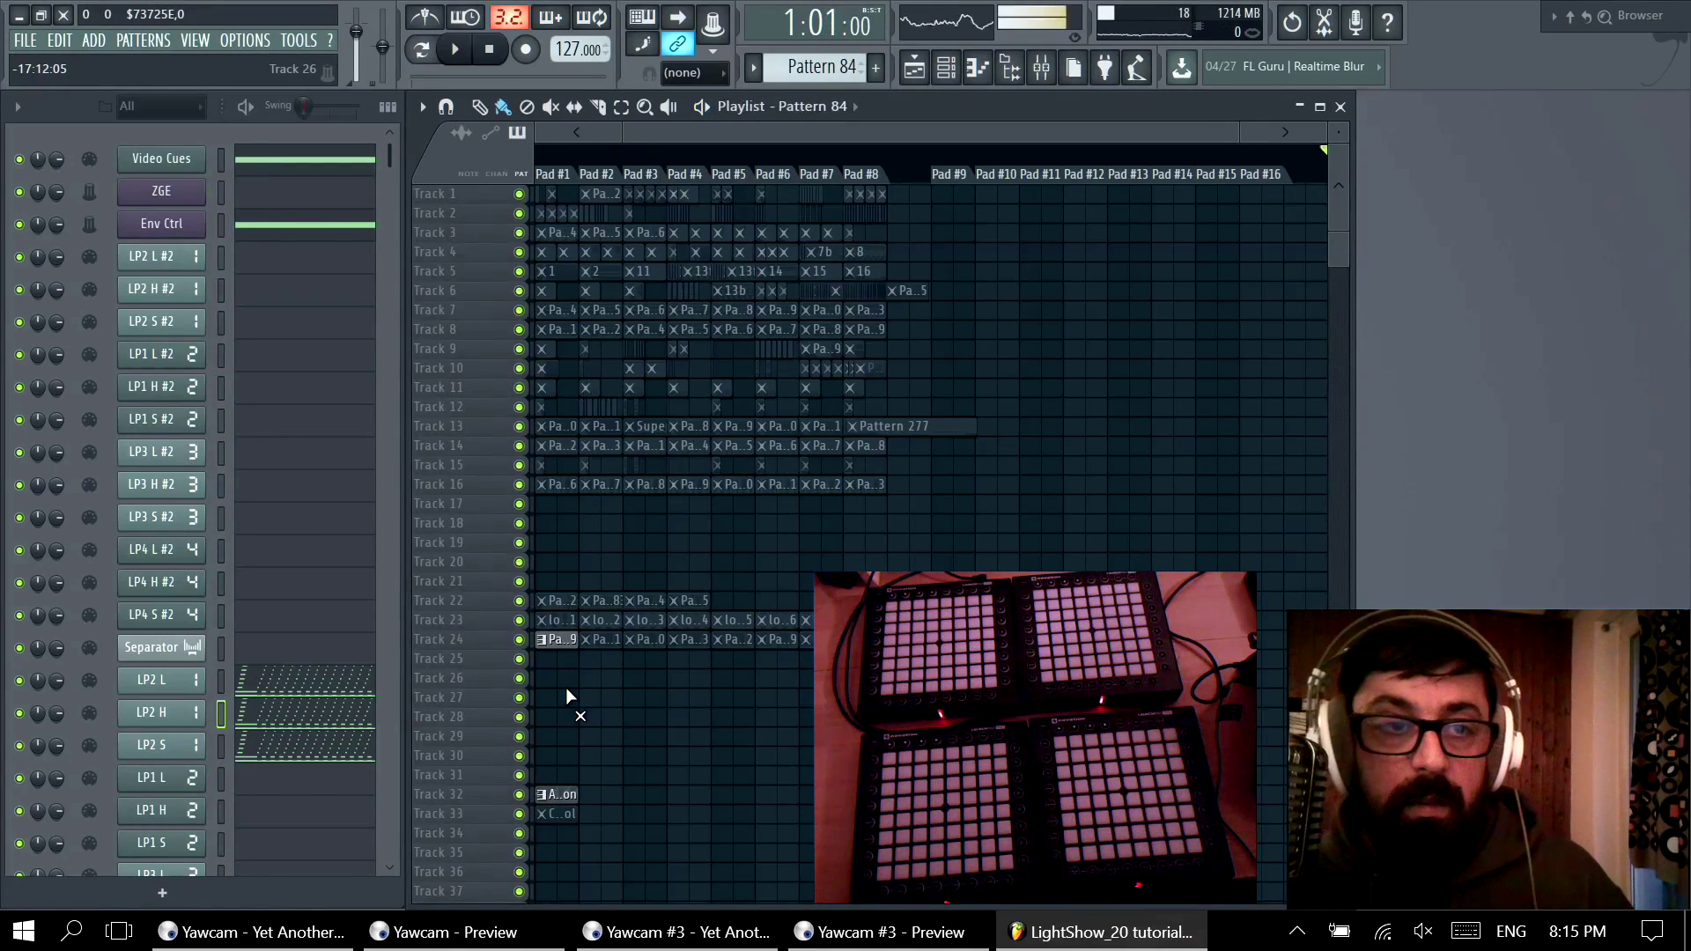
scroll(276, 413, down, 1)
scroll(279, 400, up, 1)
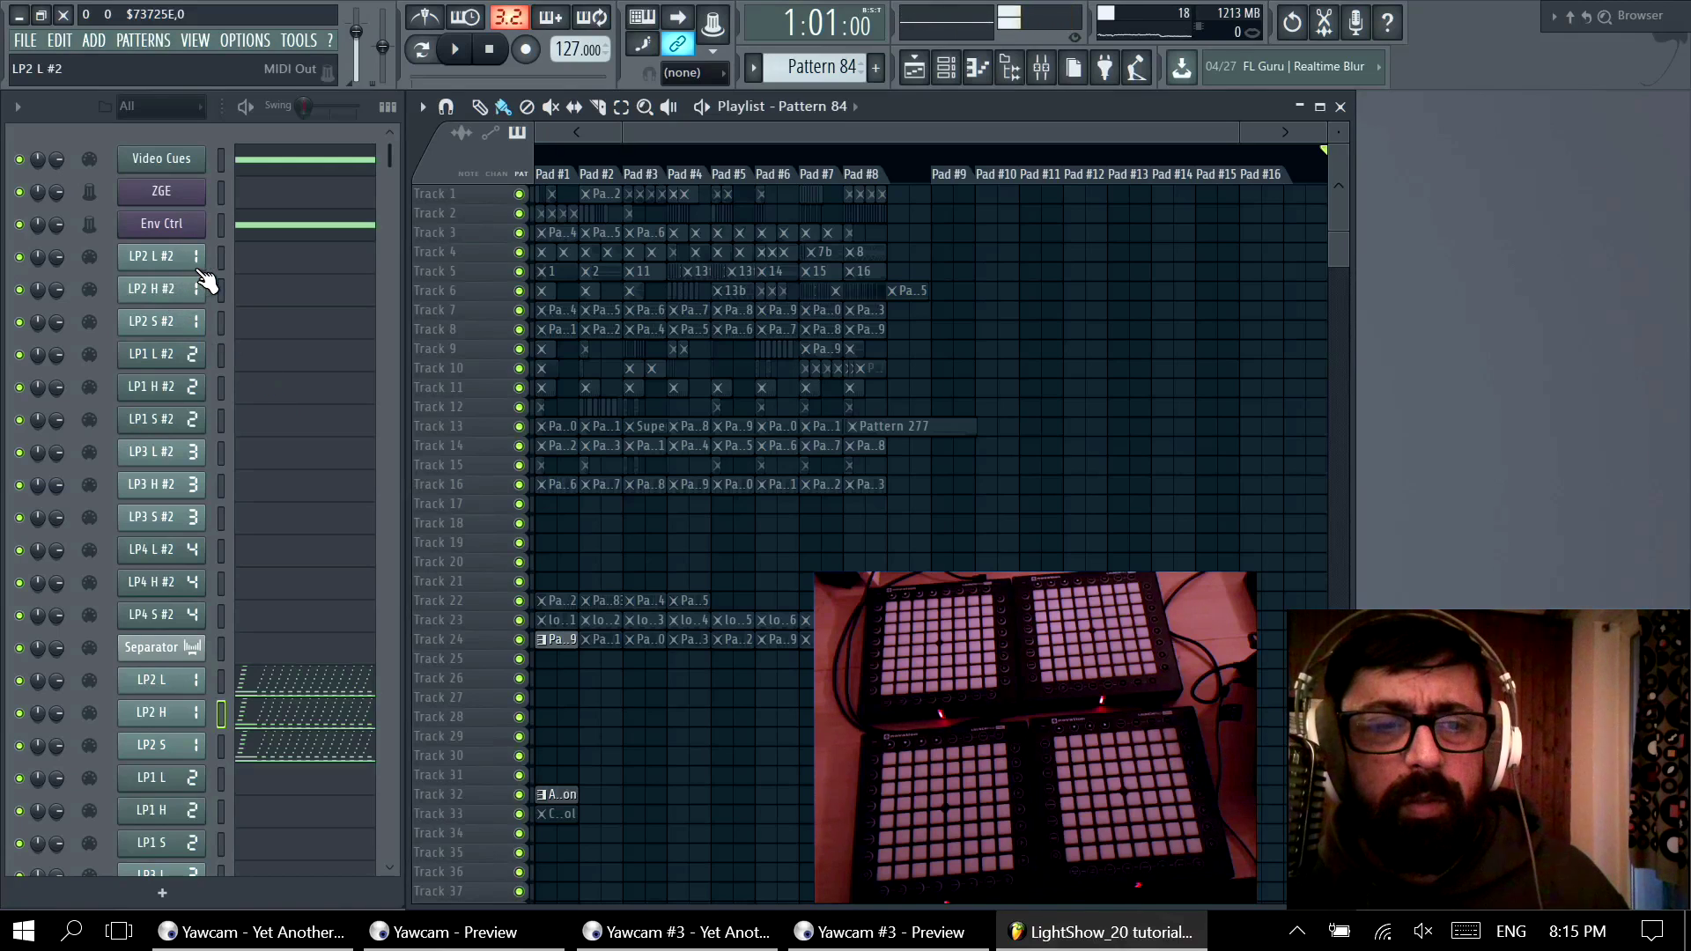
scroll(246, 357, down, 2)
scroll(246, 356, up, 2)
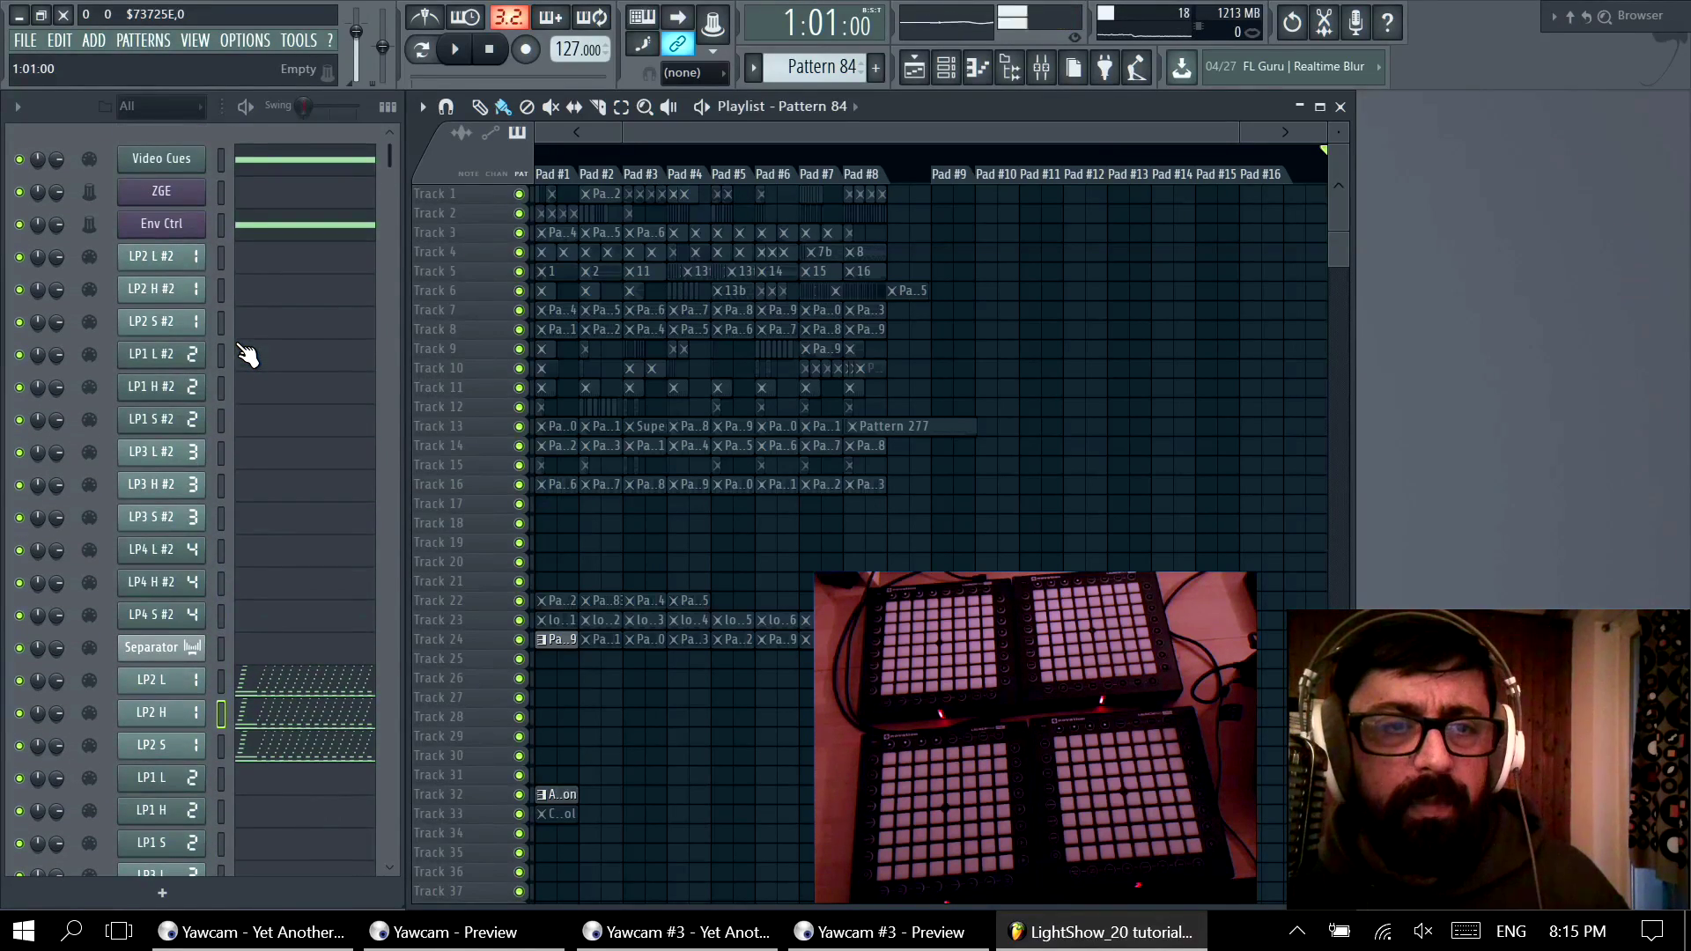
scroll(291, 564, down, 3)
scroll(291, 559, up, 3)
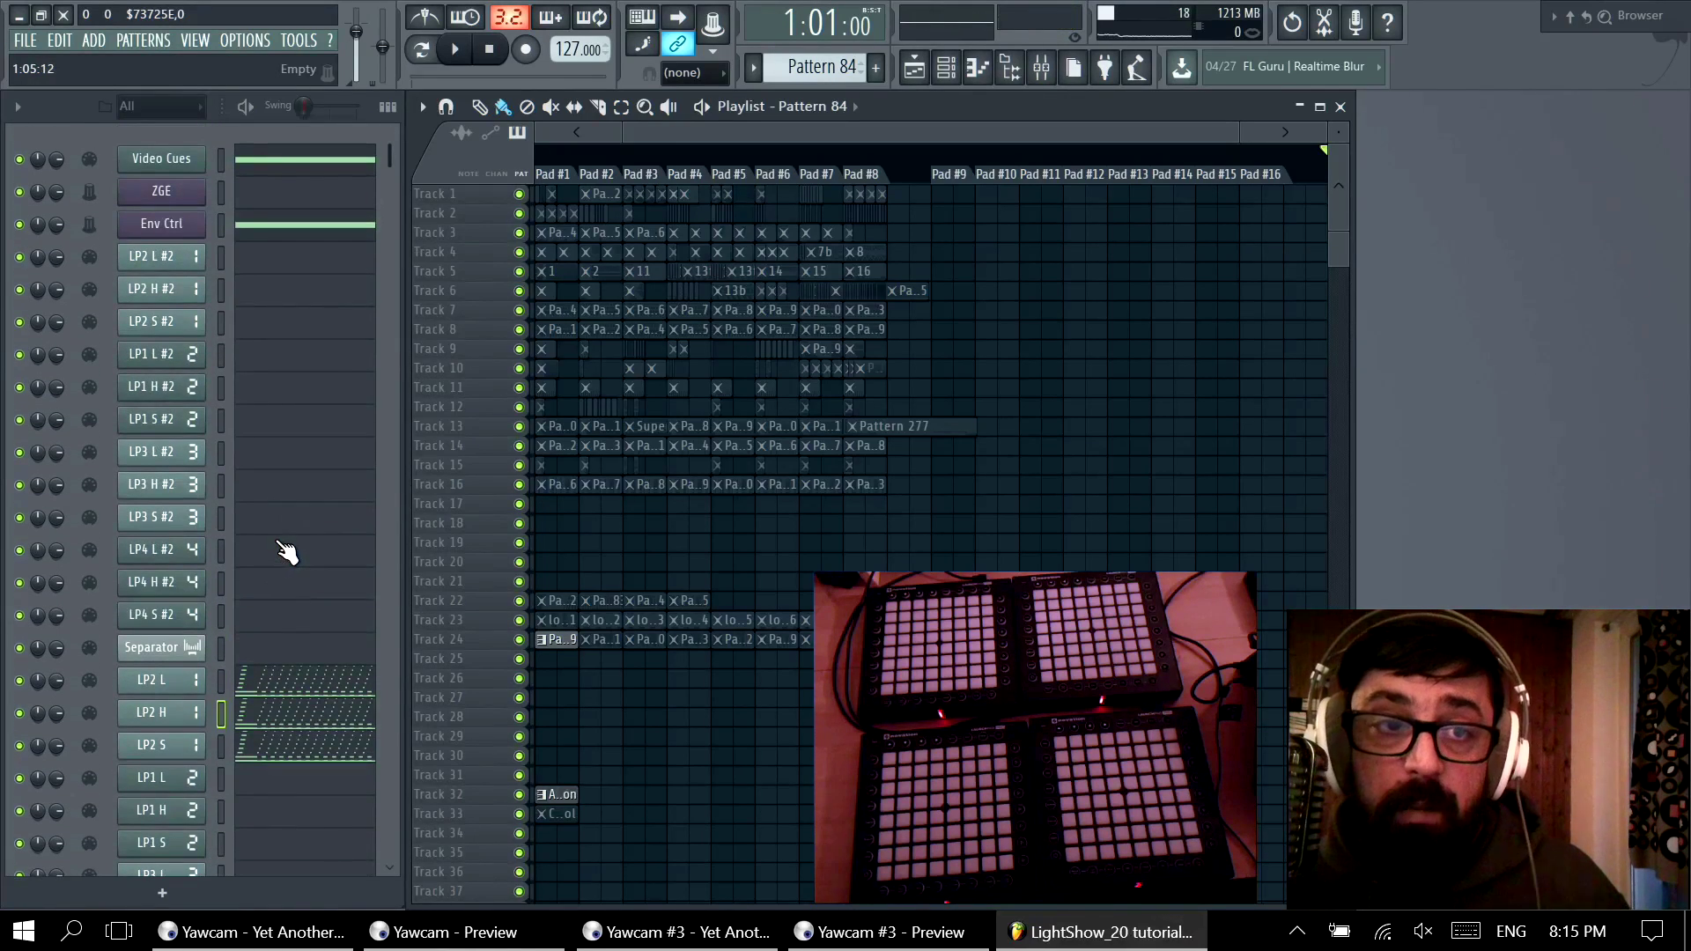
Step: Open the Env Ctrl envelope controller, show articulator 1's envelope, and run playback briefly
click(158, 227)
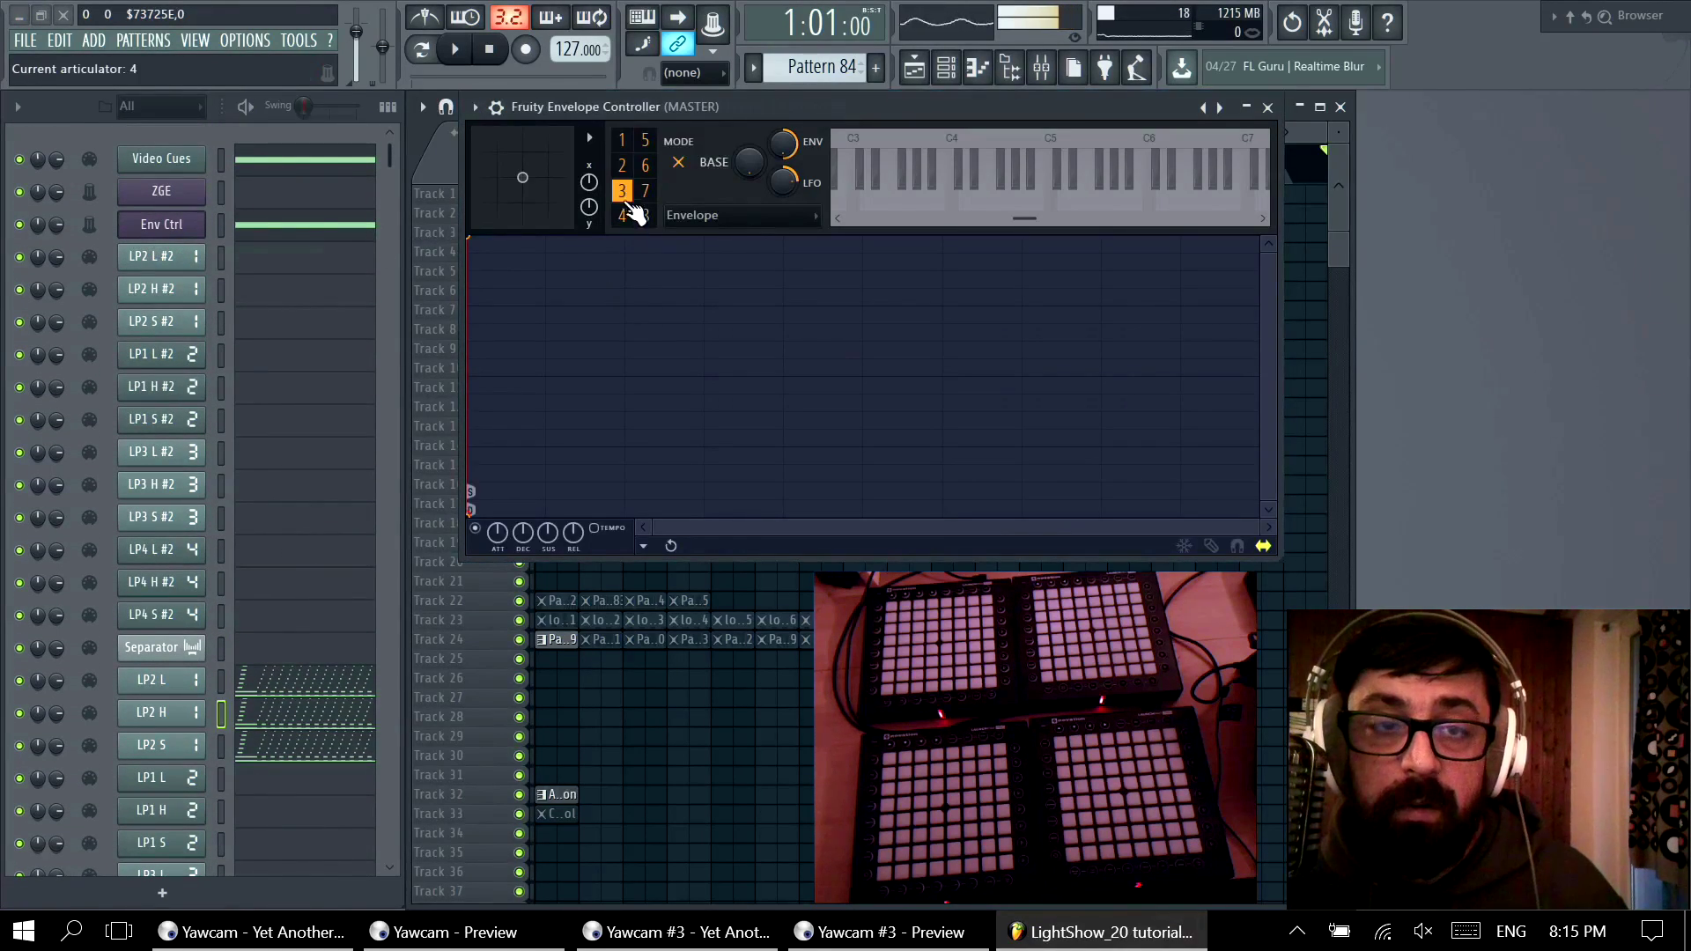
click(622, 144)
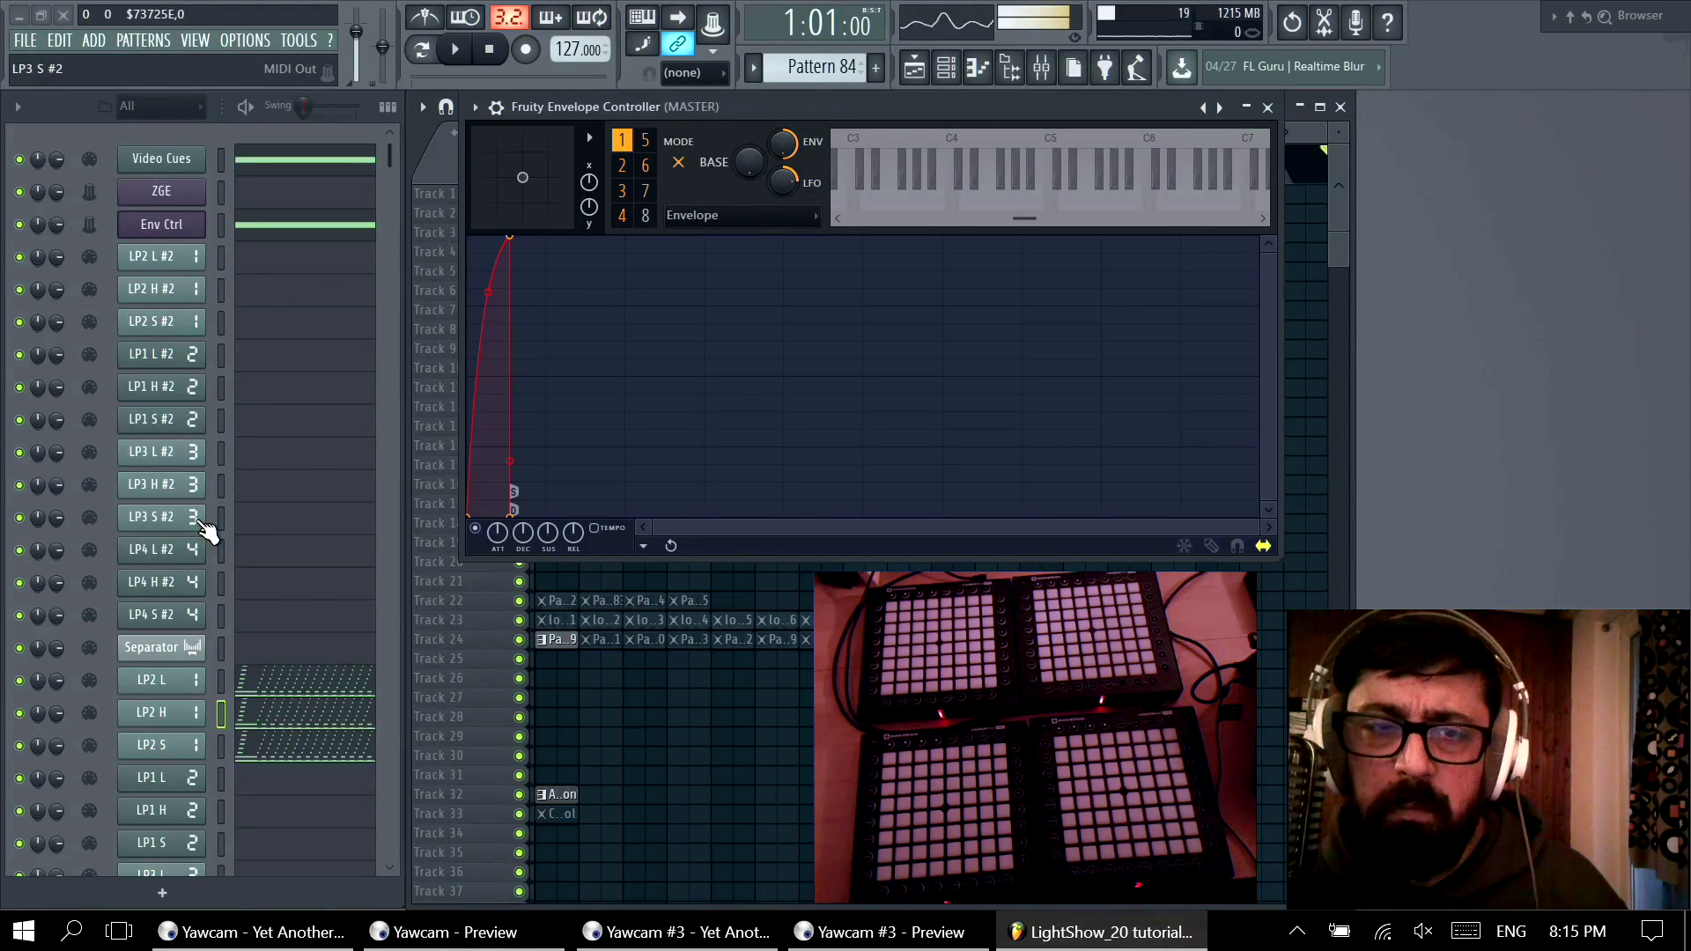
key(space)
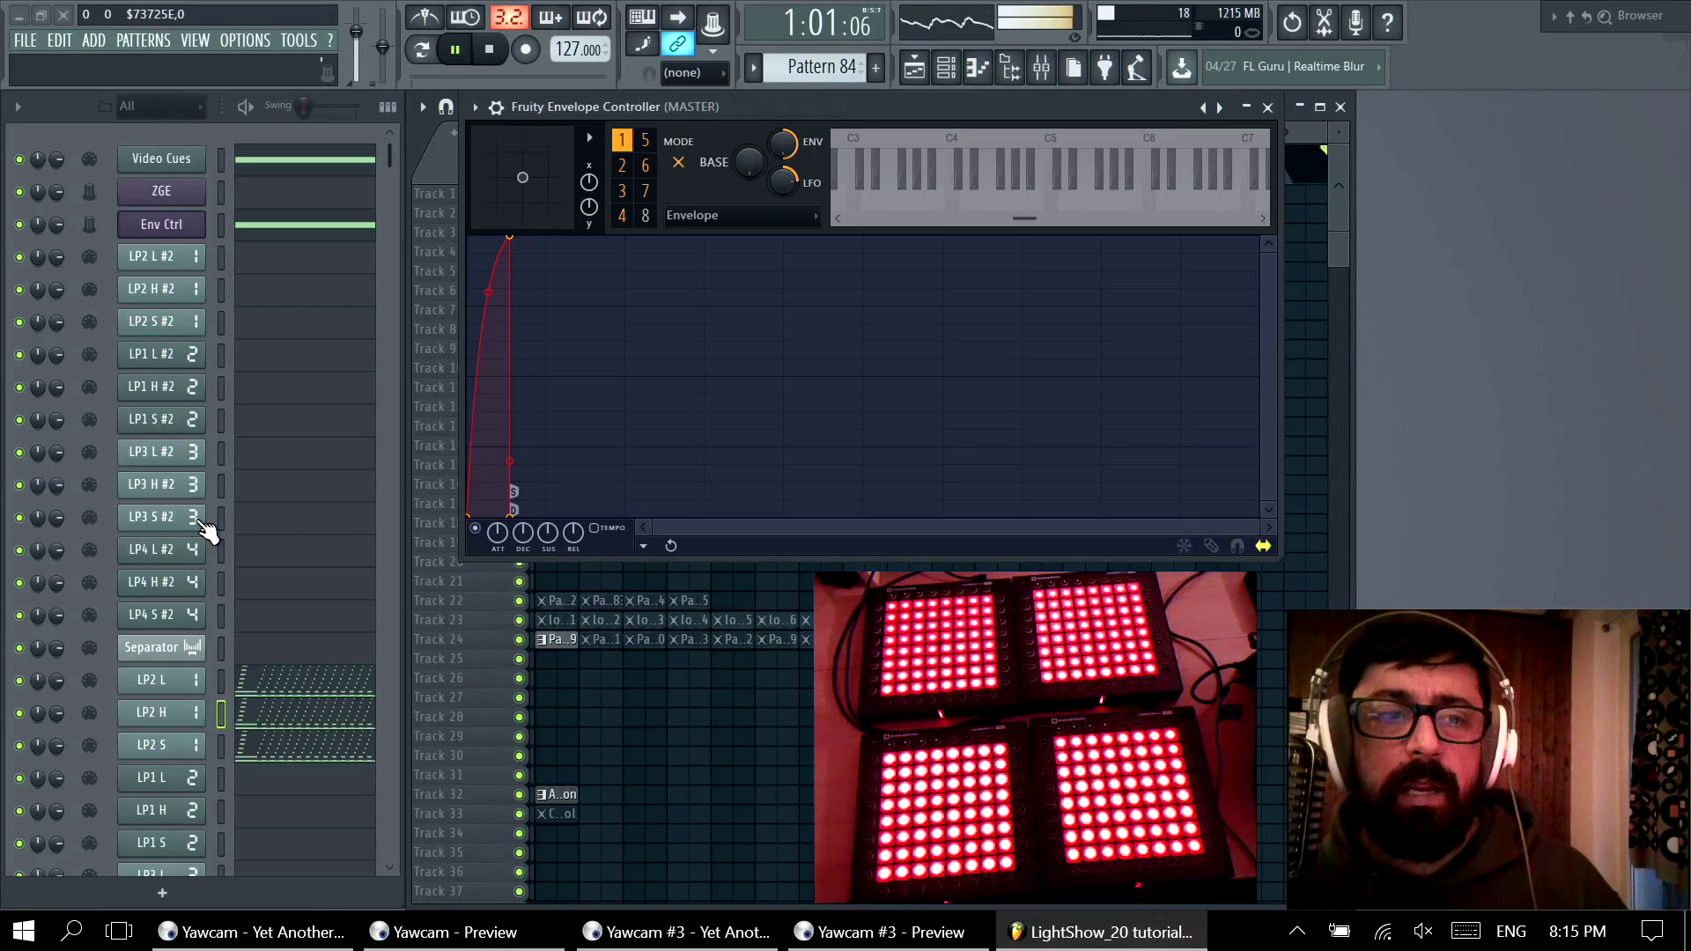
key(space)
Step: Open Pattern 59 from Track 24's Pad #1 clip and play it with its notes shown in the channel rack
double_click(552, 640)
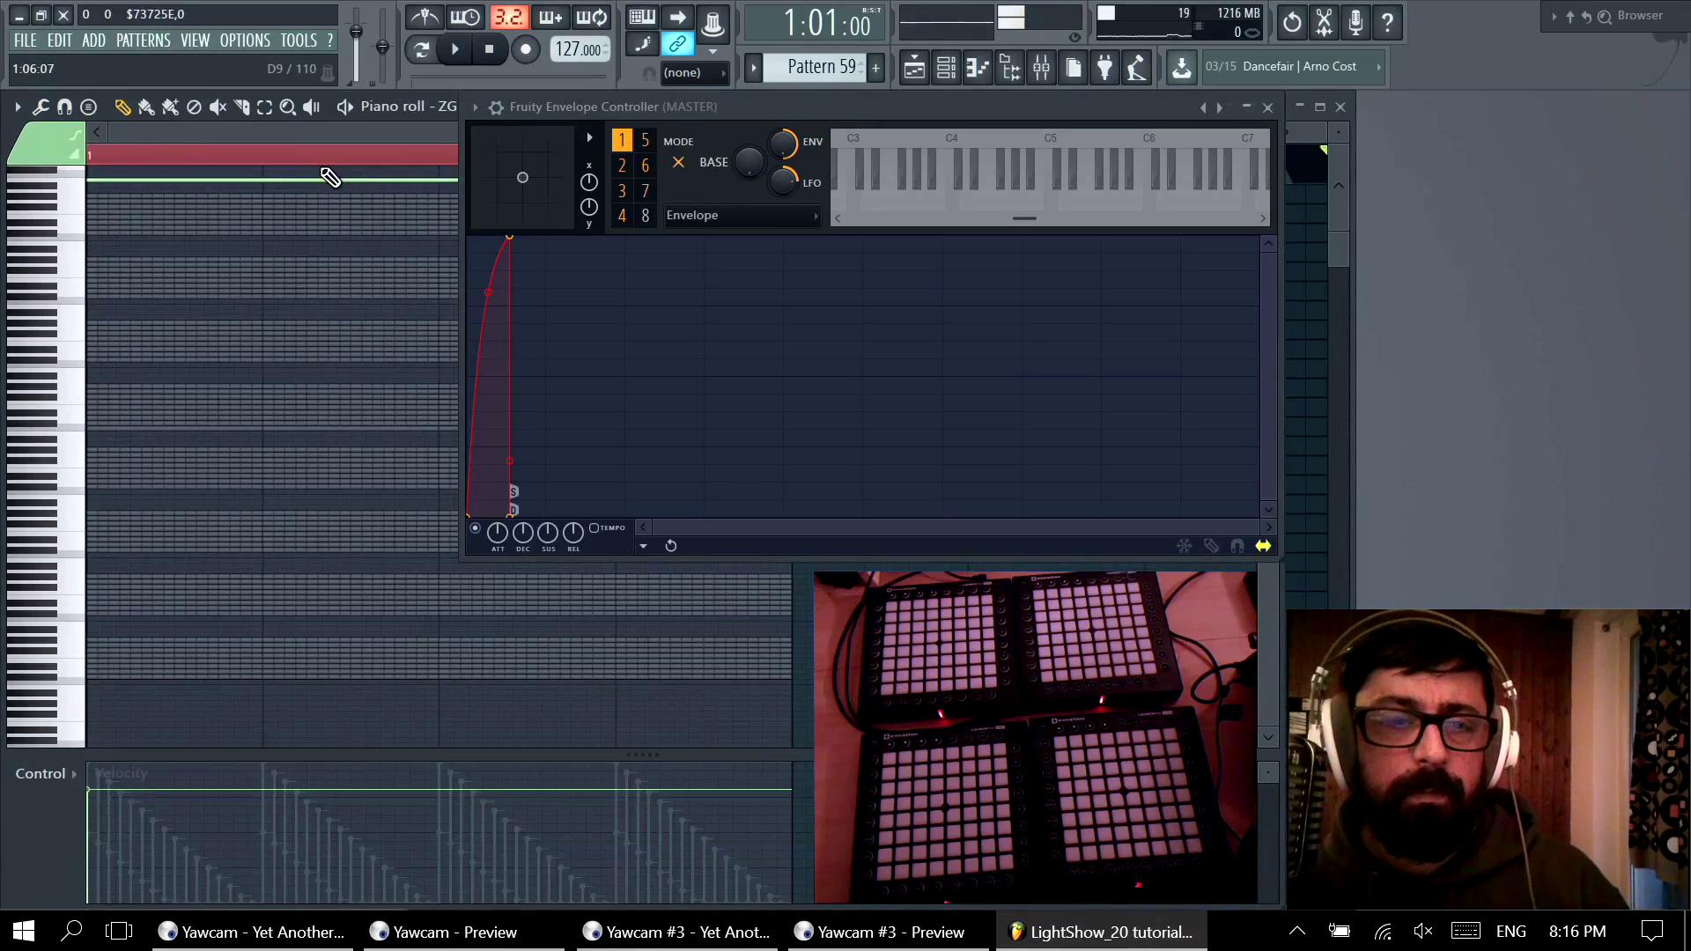
key(F6)
key(space)
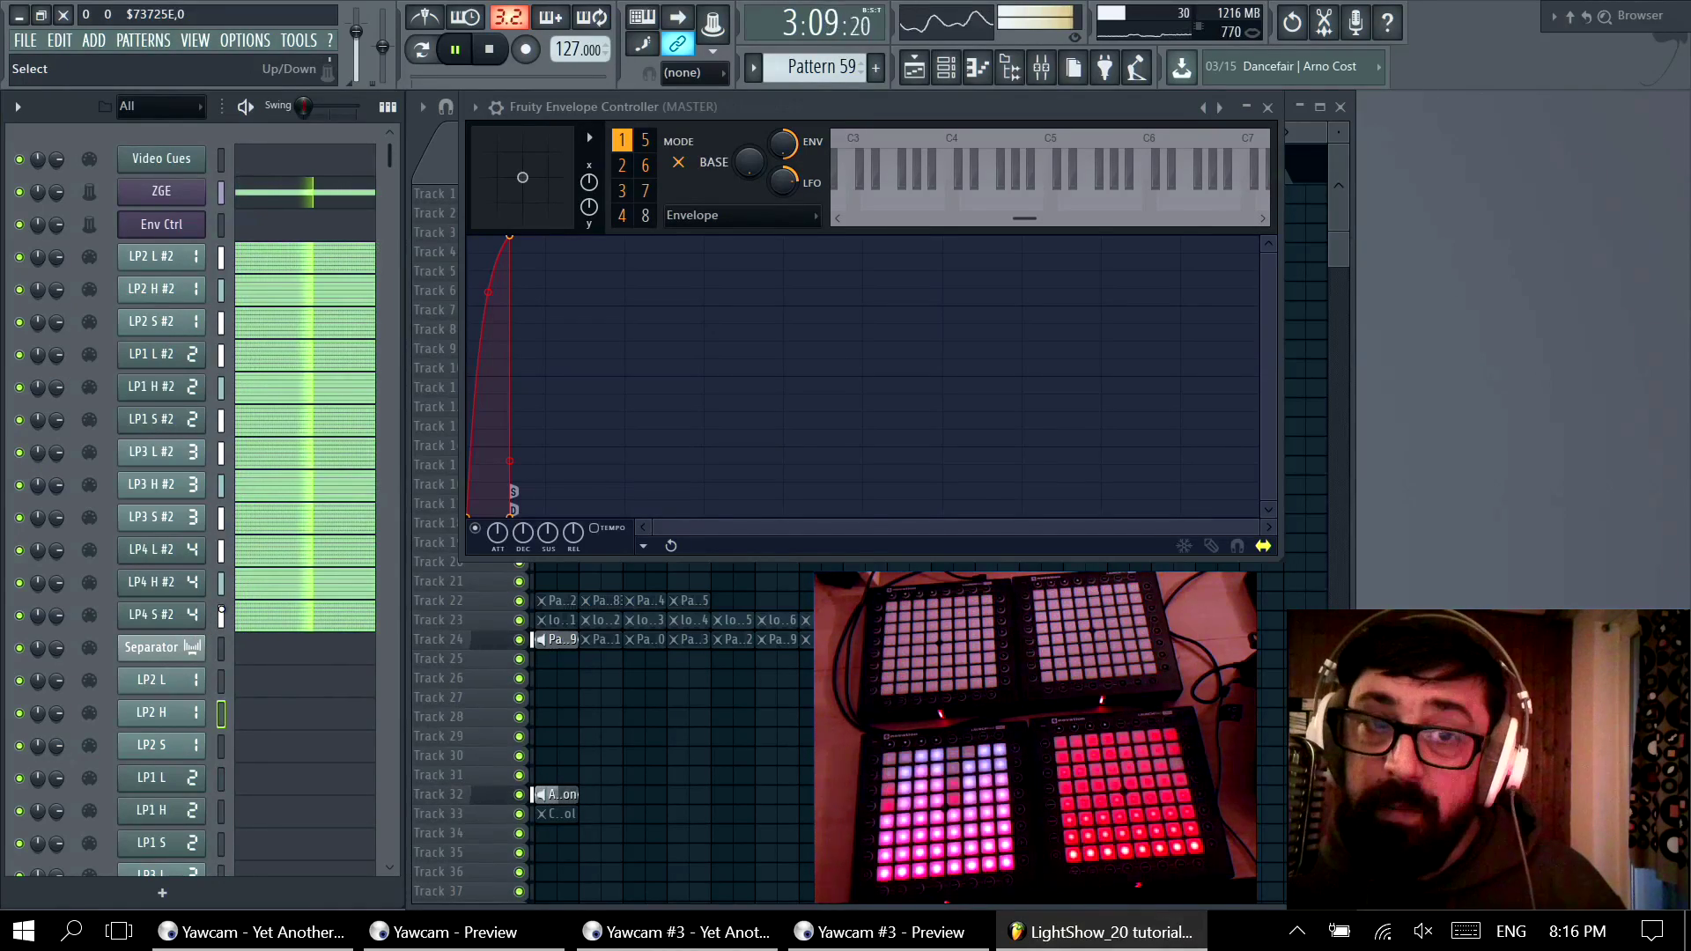
key(space)
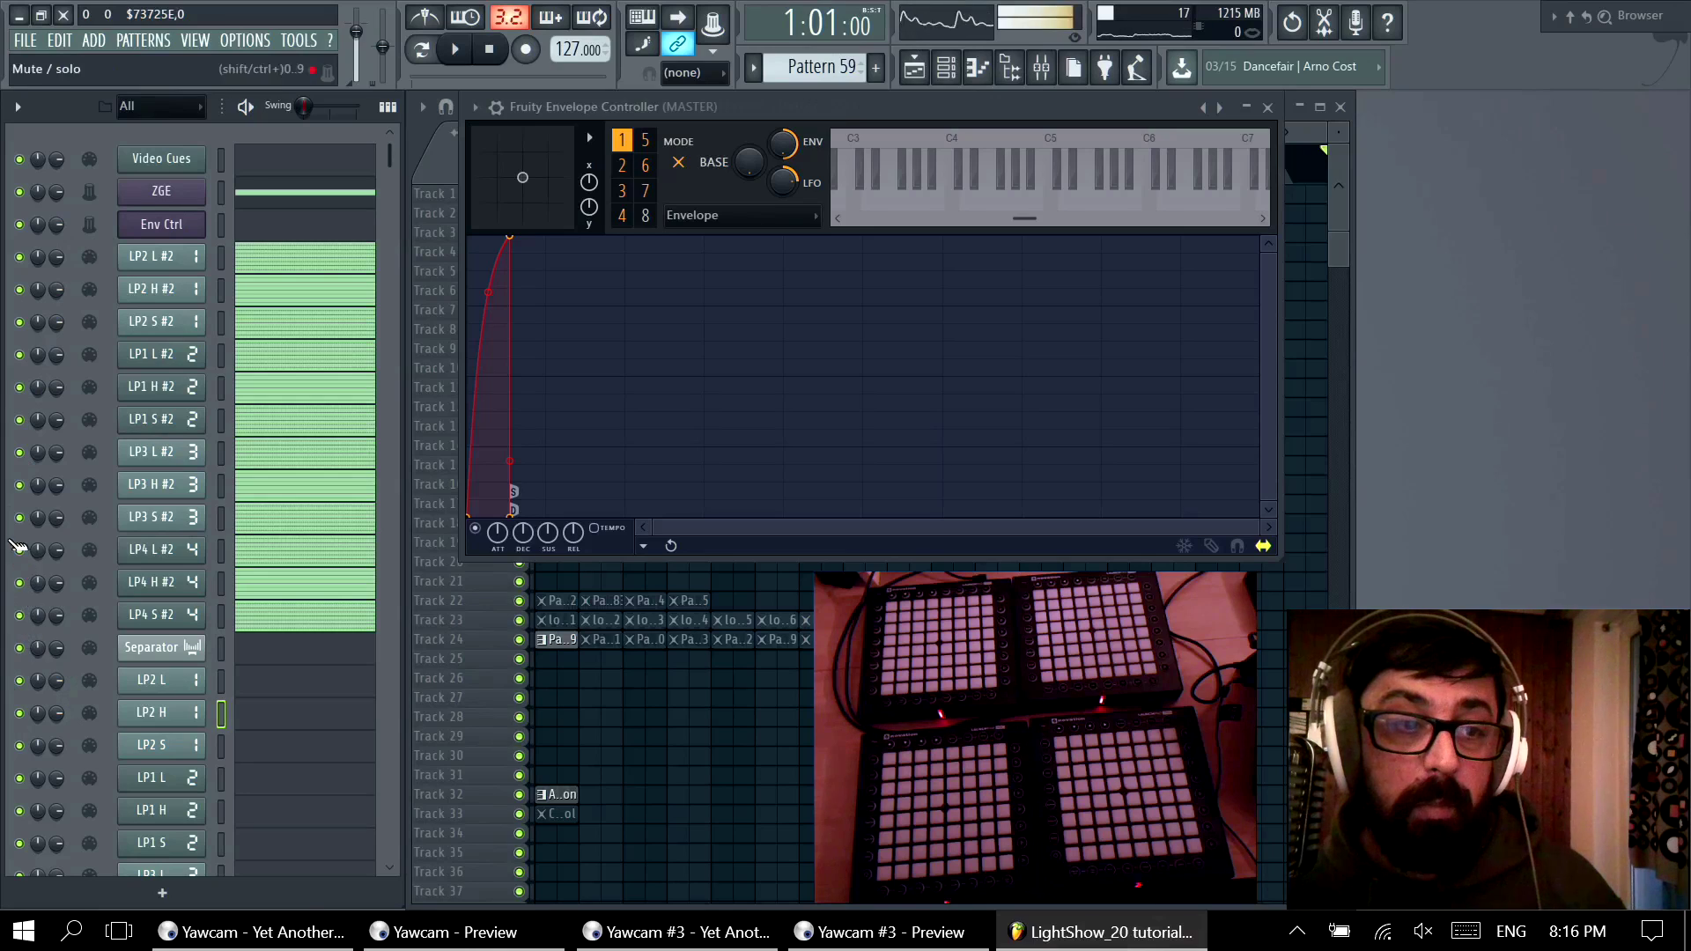
Step: Inspect the remote control link on the LP2 H #2 channel's mute switch and close the settings
right_click(18, 293)
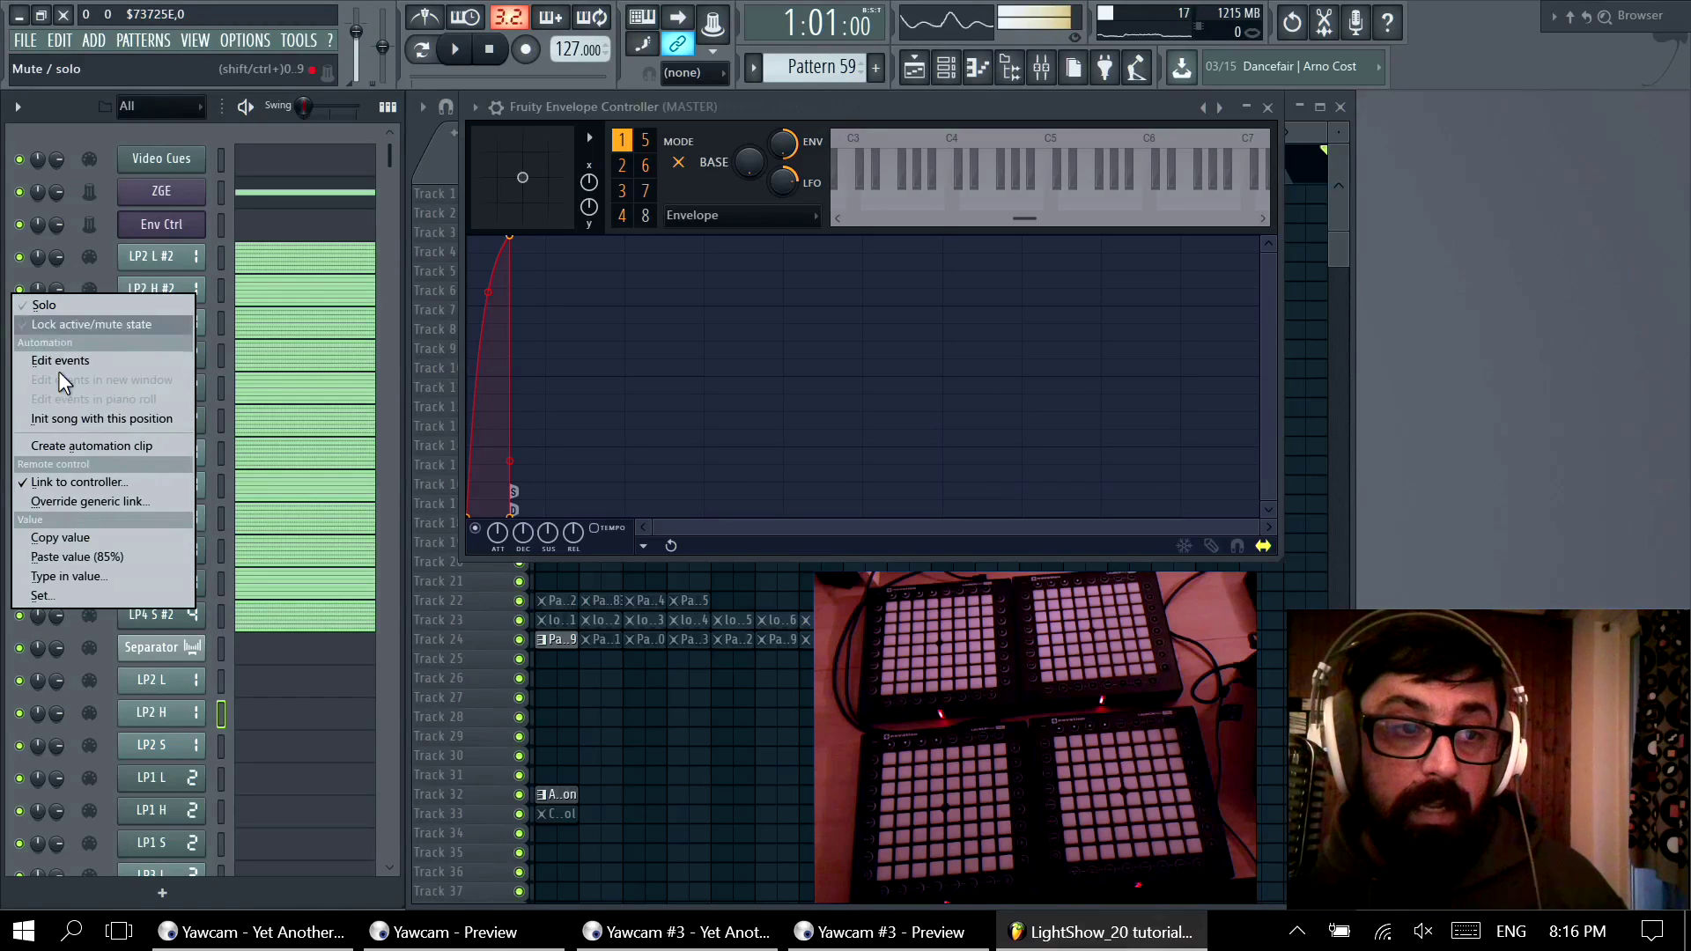
click(70, 476)
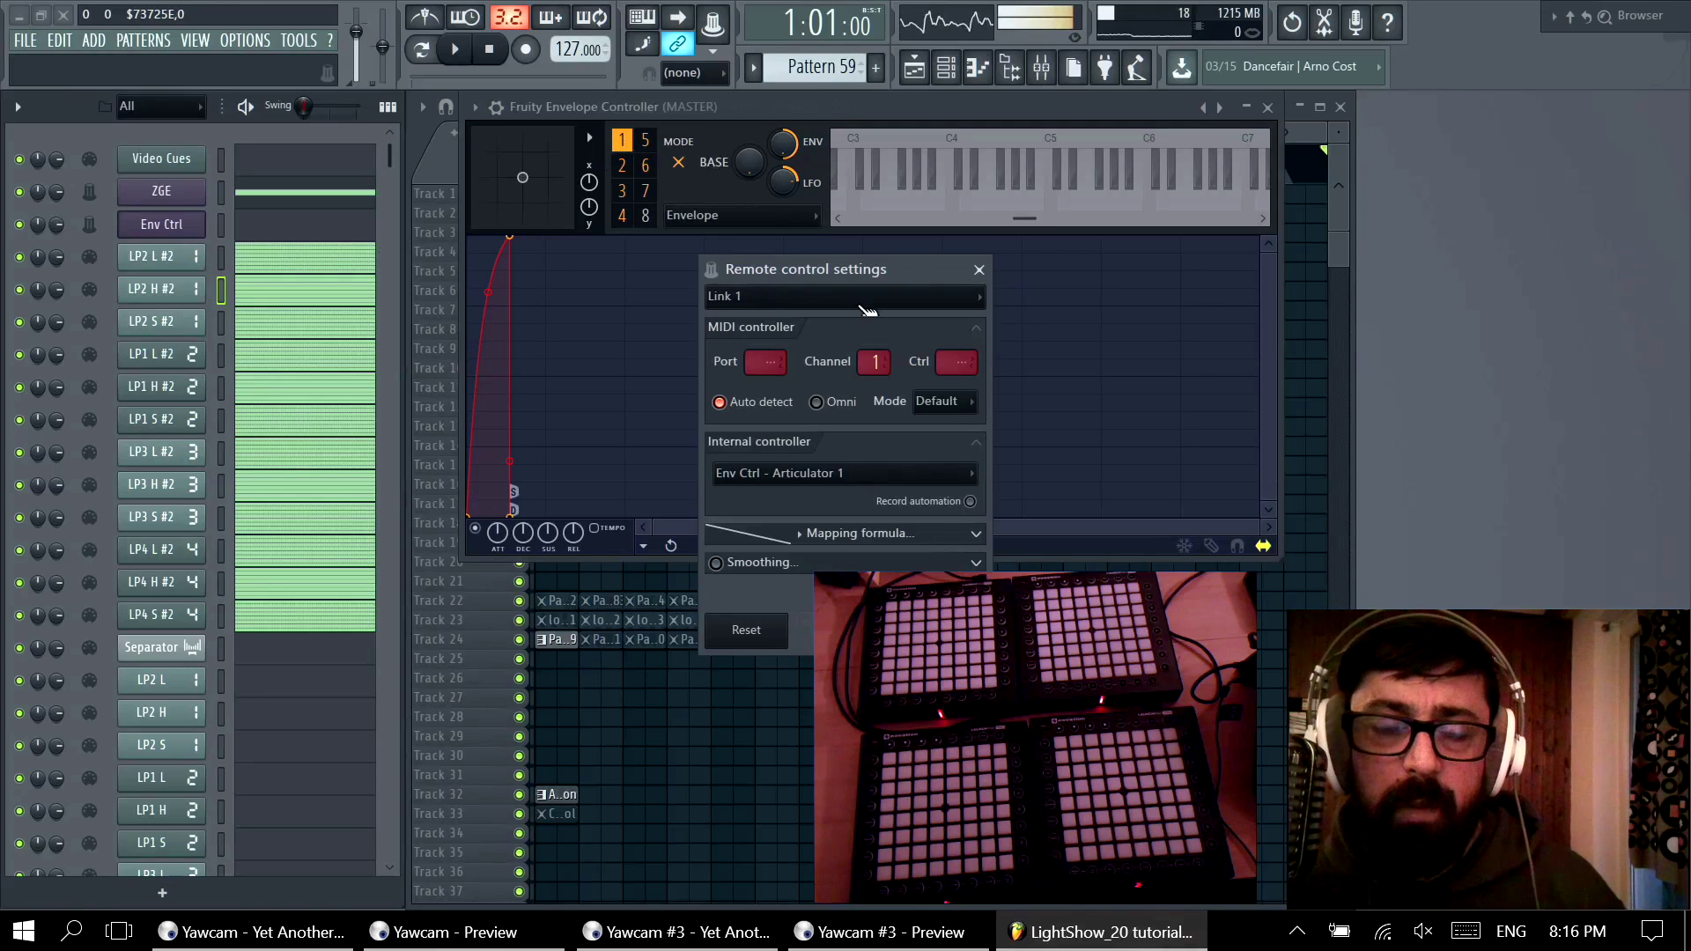
click(979, 269)
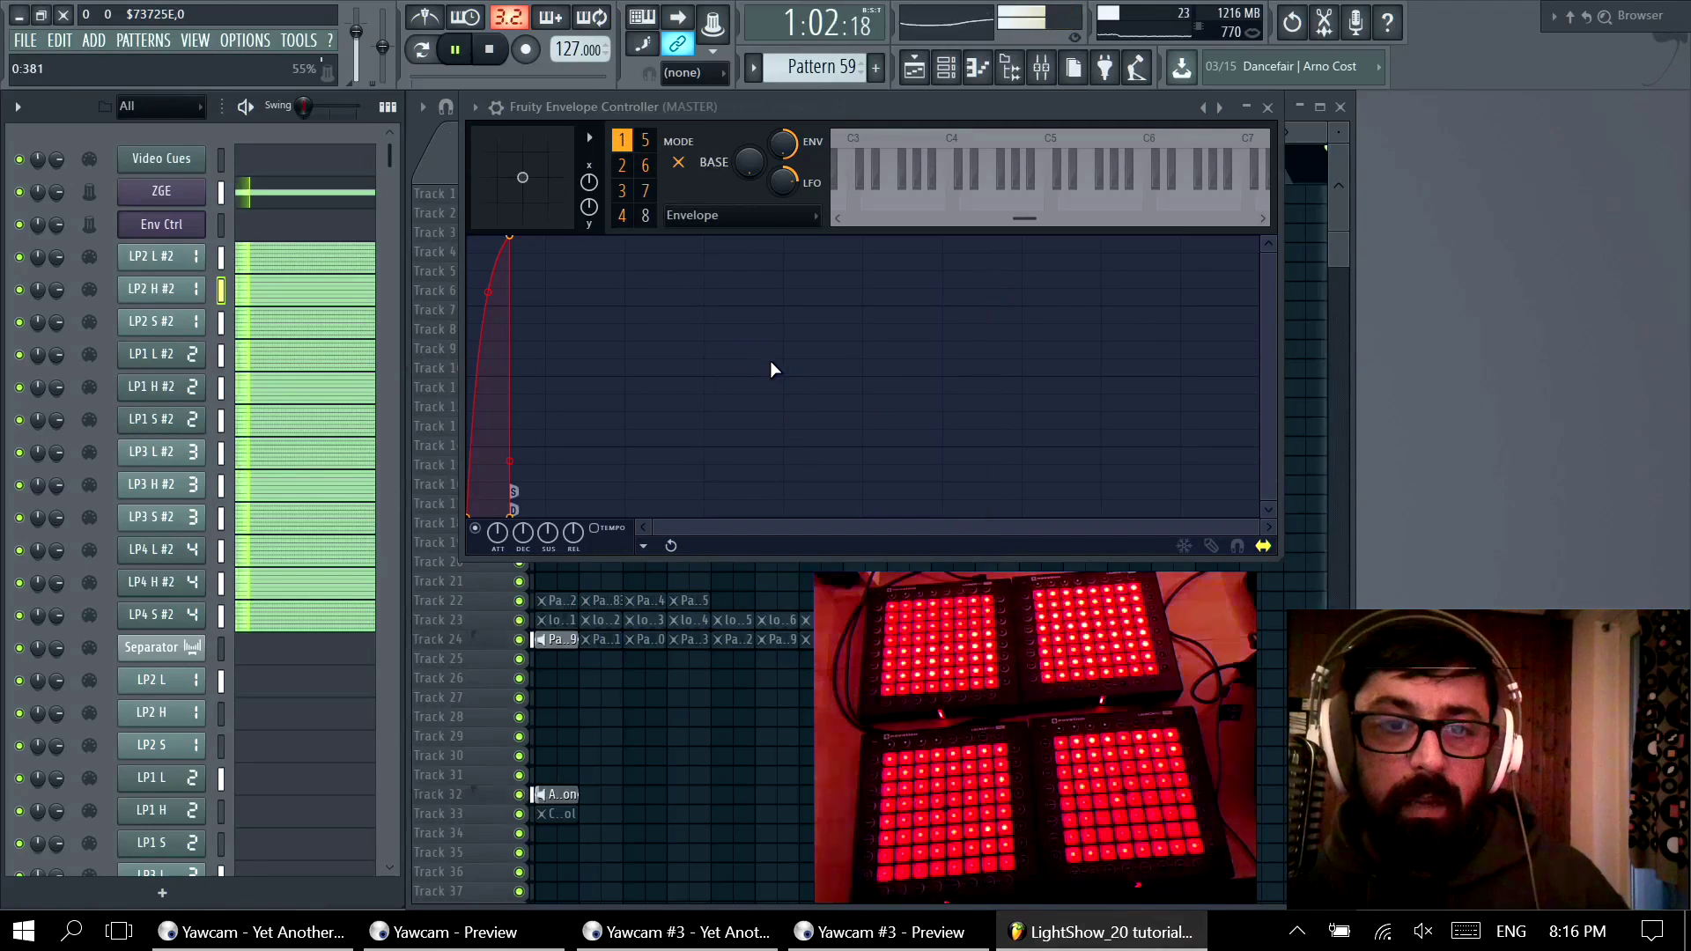
Step: Run playback while checking the mute switches from LP2 L #2 to LP4 S #2, and review the channels in the rack once stopped
key(space)
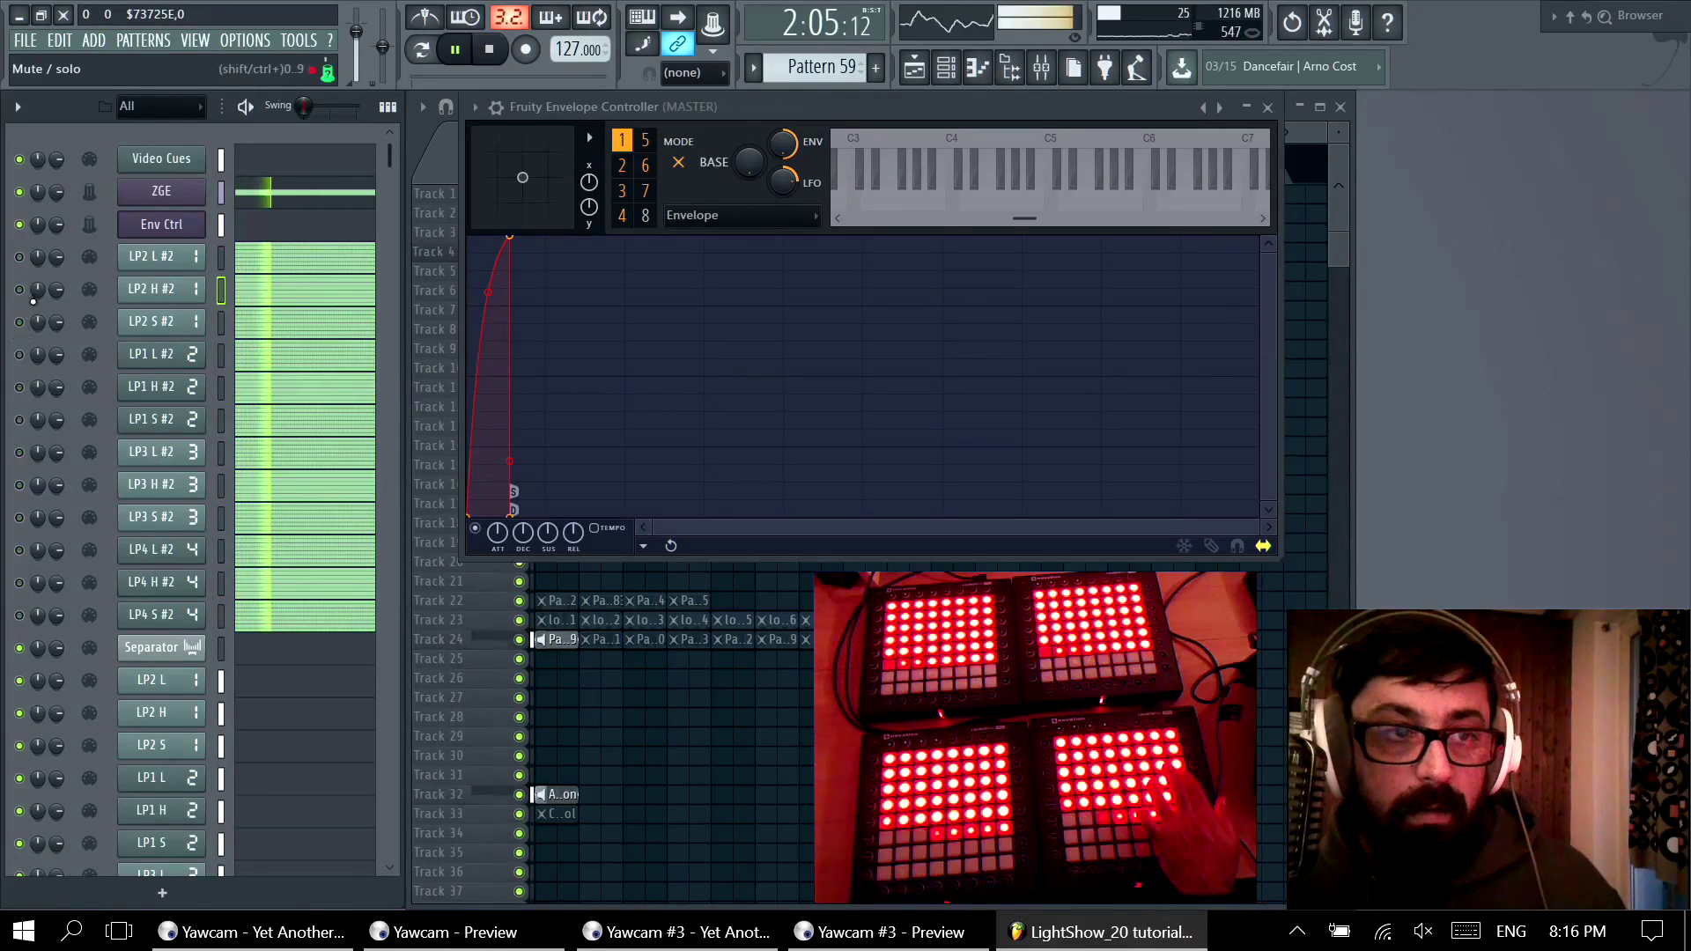
drag(26, 264, 31, 518)
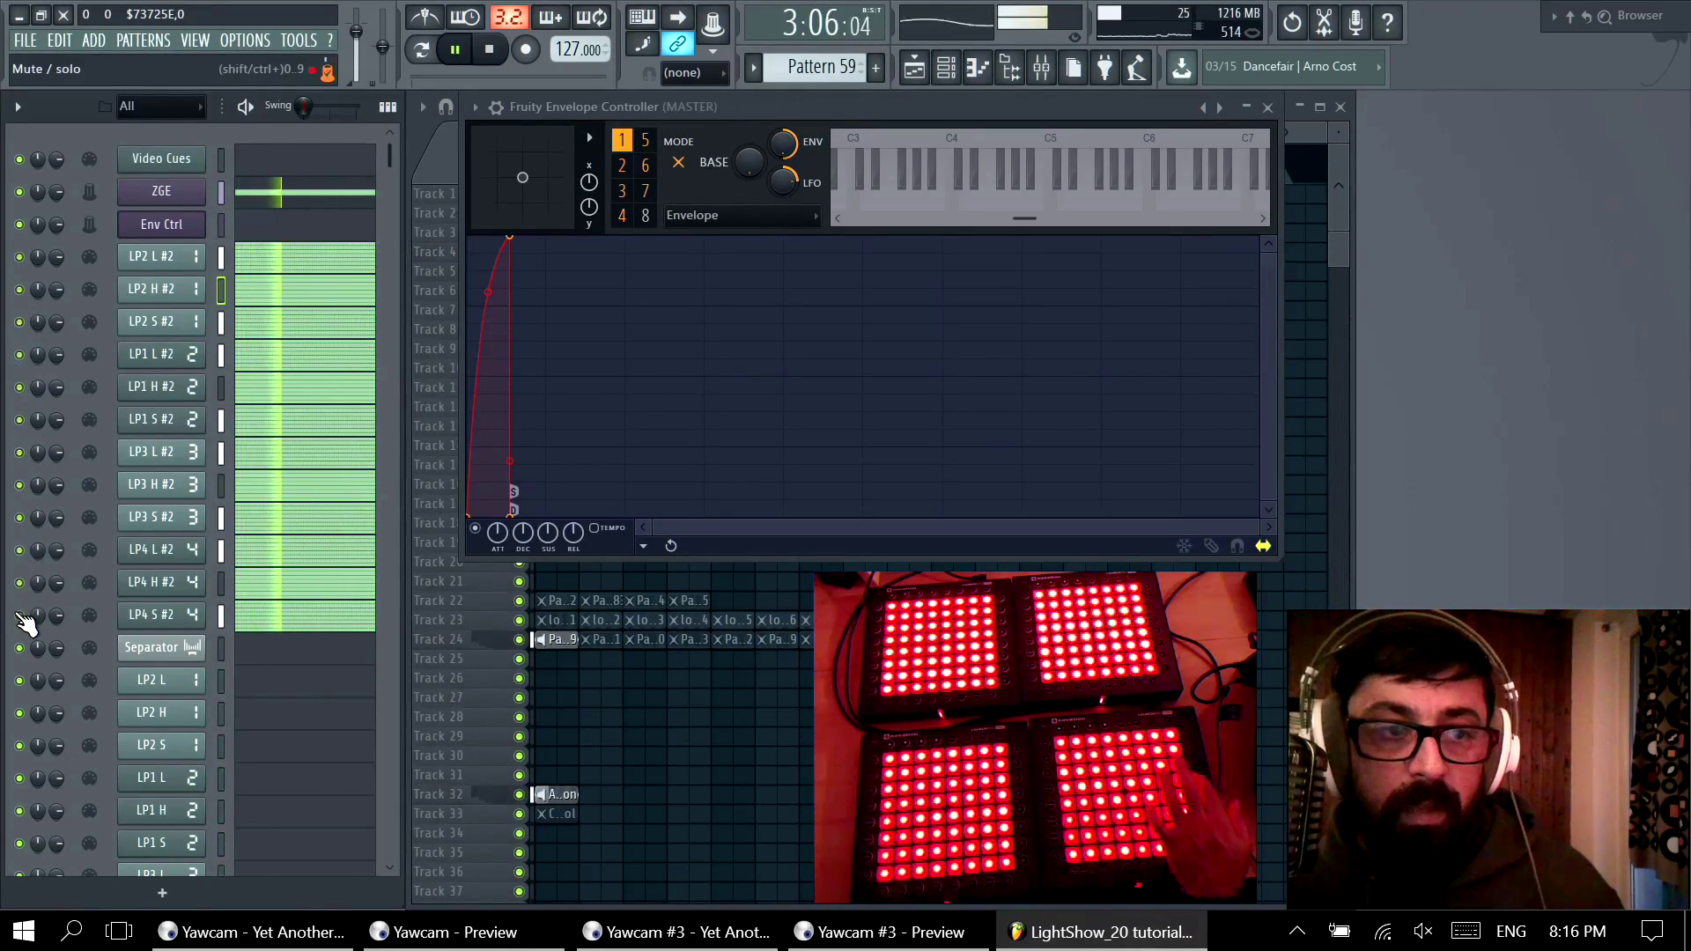
key(space)
mouse_move(27, 621)
mouse_down()
mouse_move(27, 234)
mouse_move(19, 615)
mouse_up()
key(space)
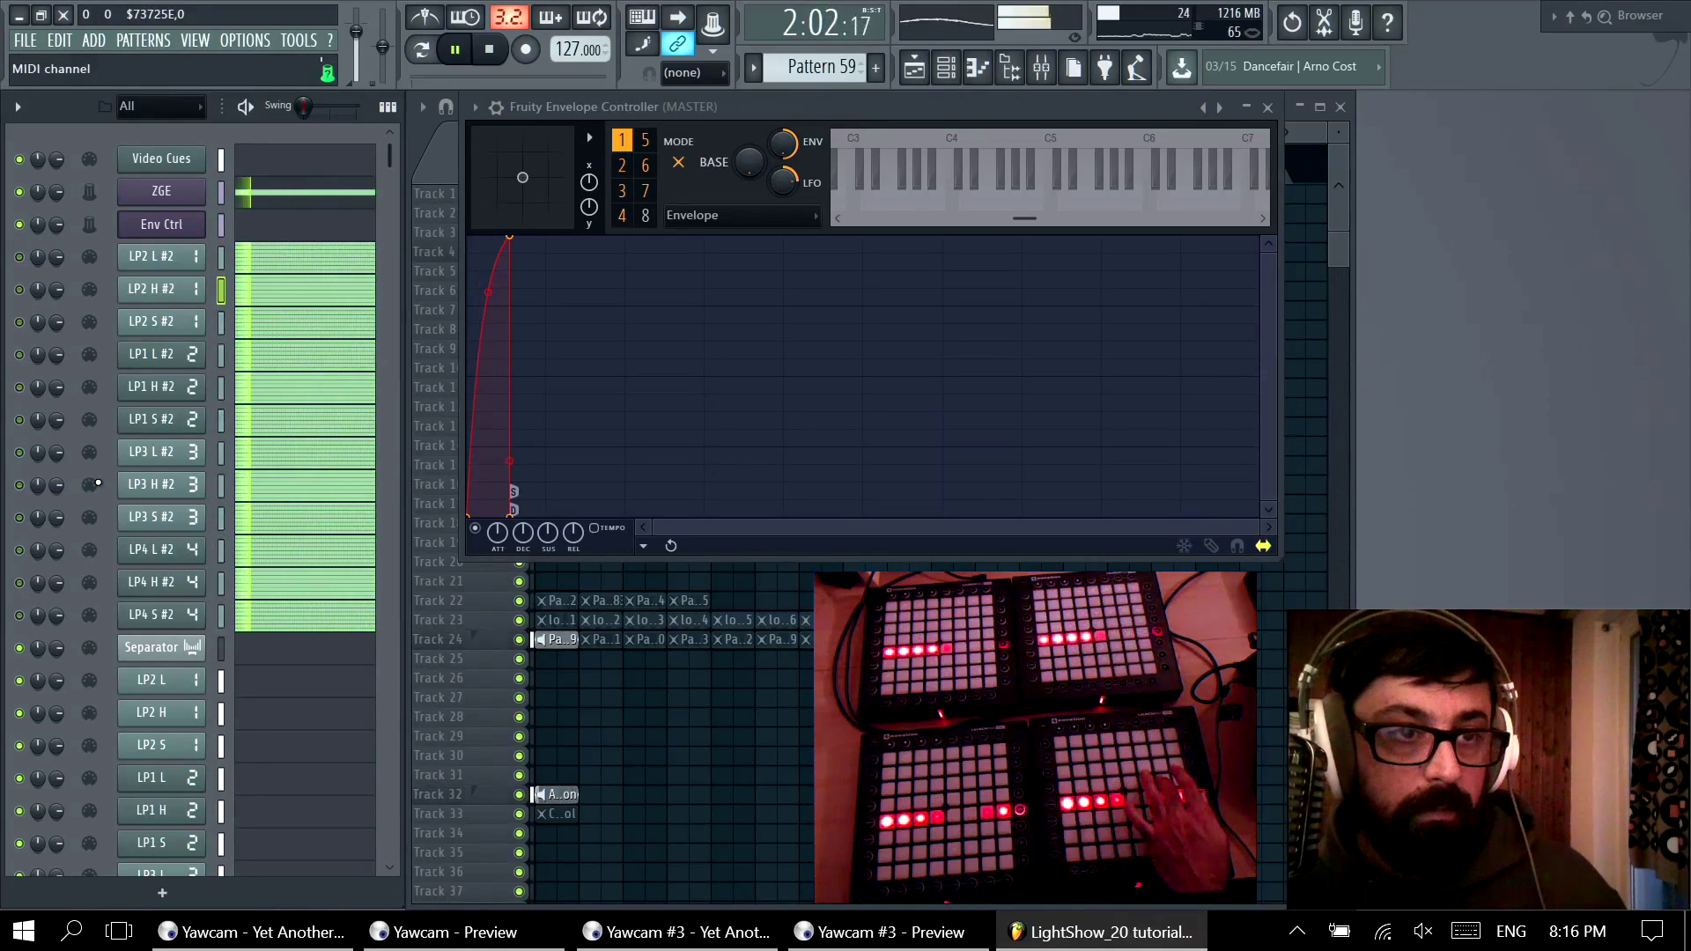
key(space)
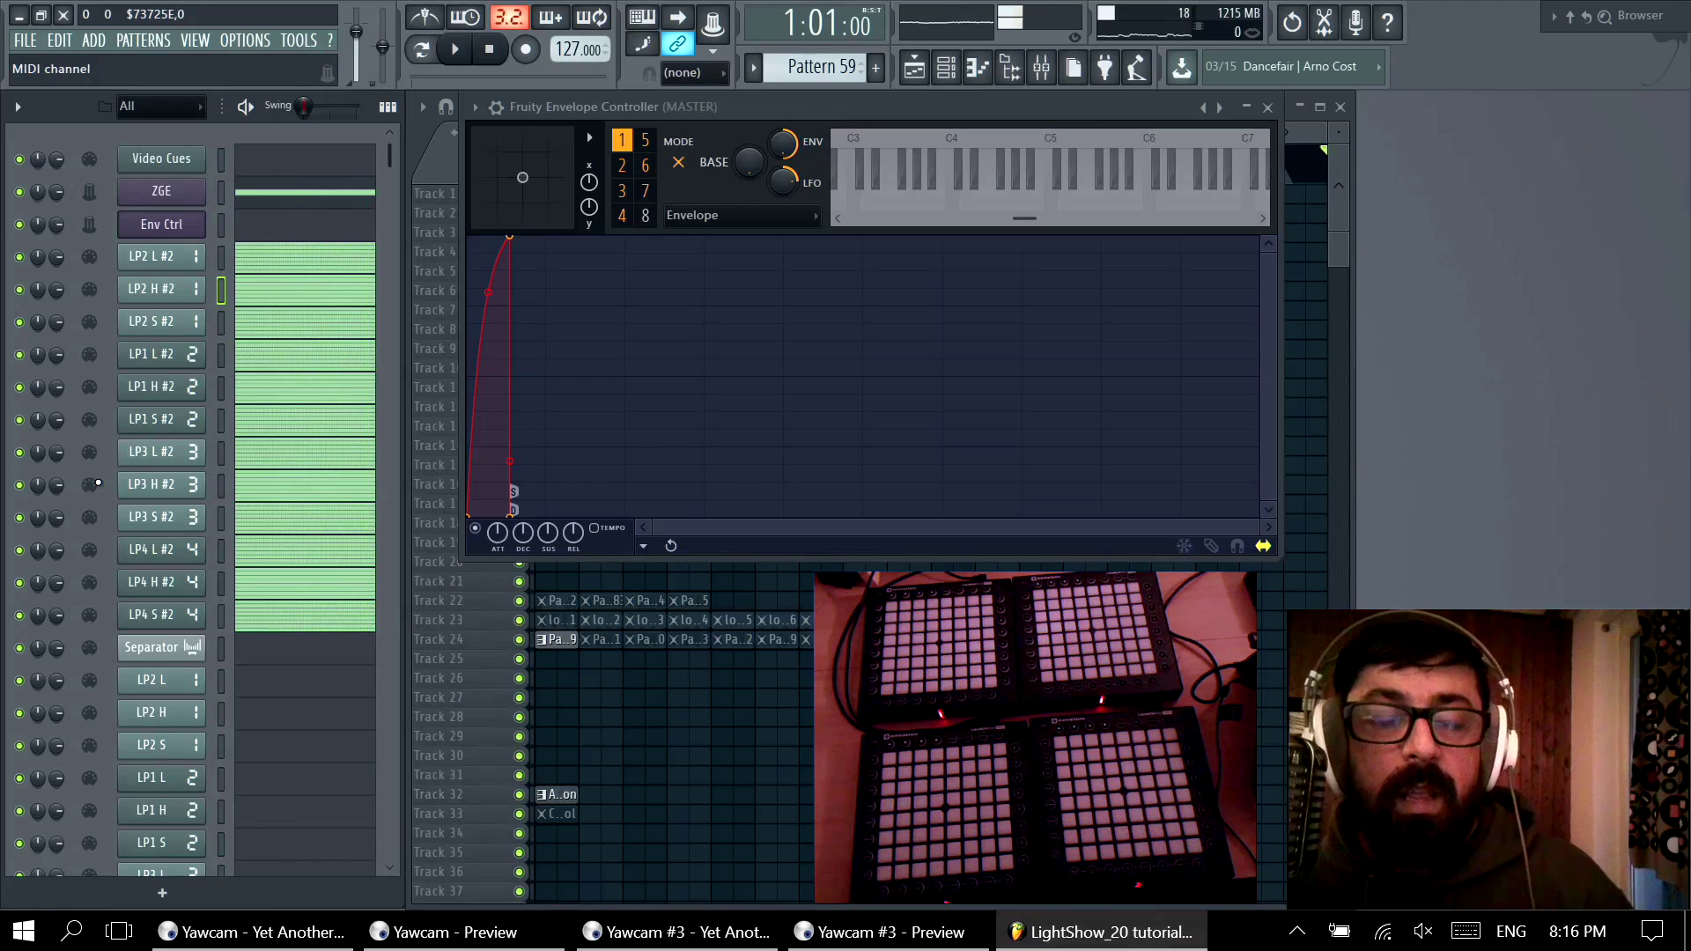
scroll(356, 559, down, 5)
scroll(334, 558, up, 5)
scroll(334, 555, down, 3)
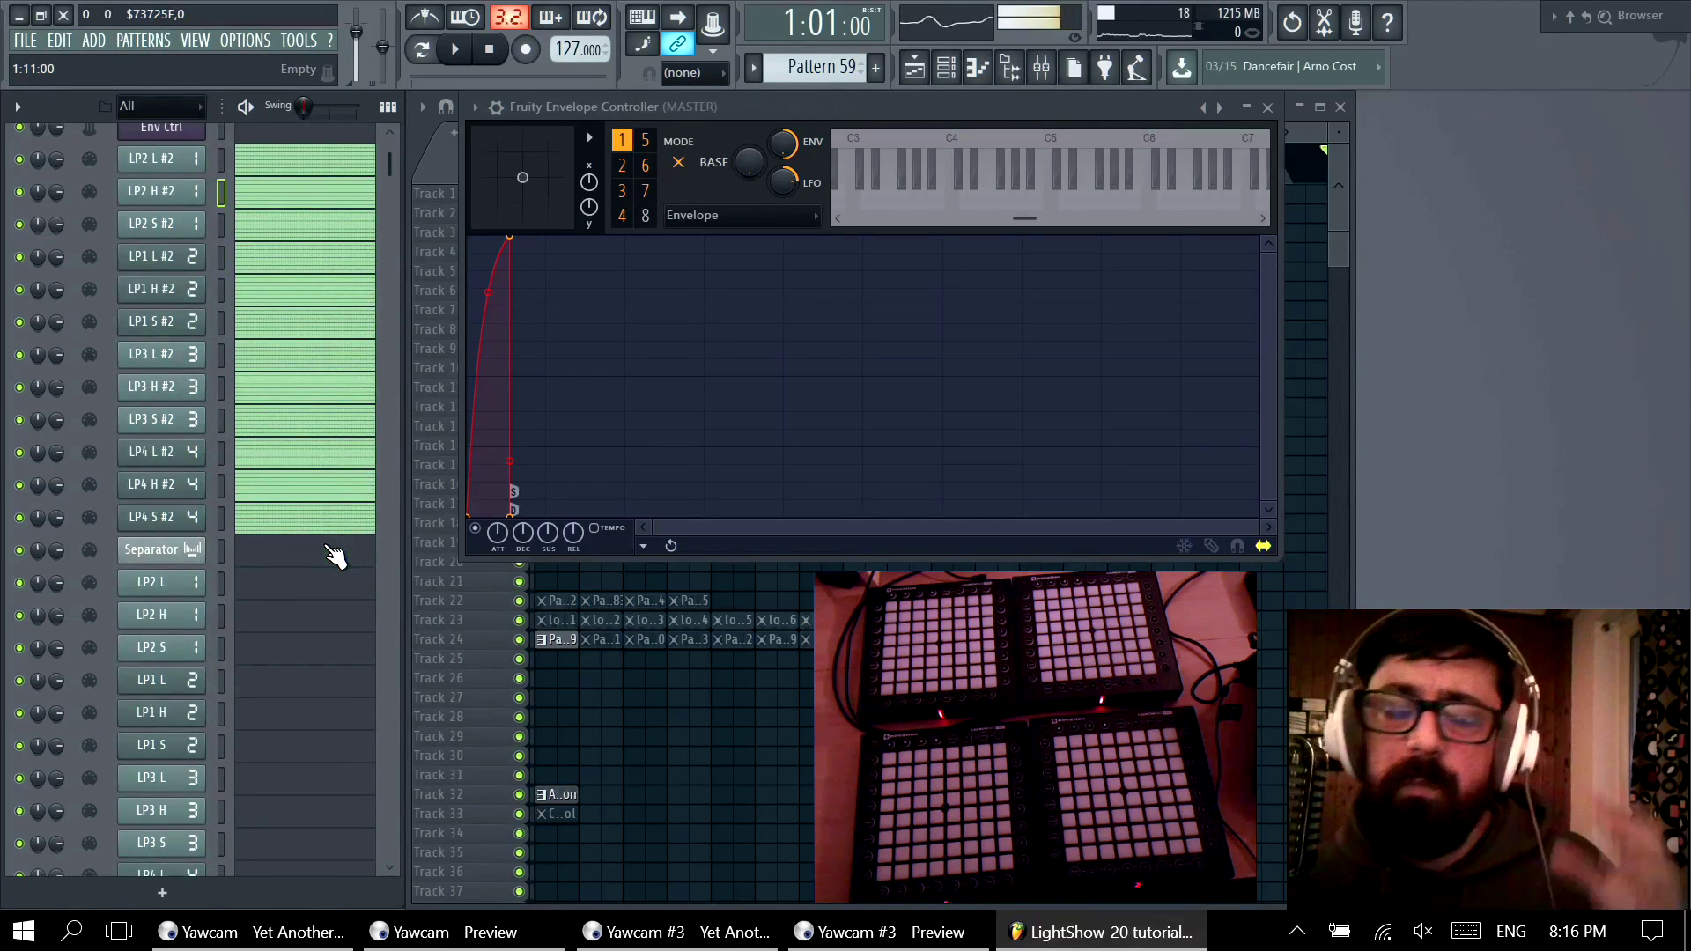
scroll(335, 554, up, 3)
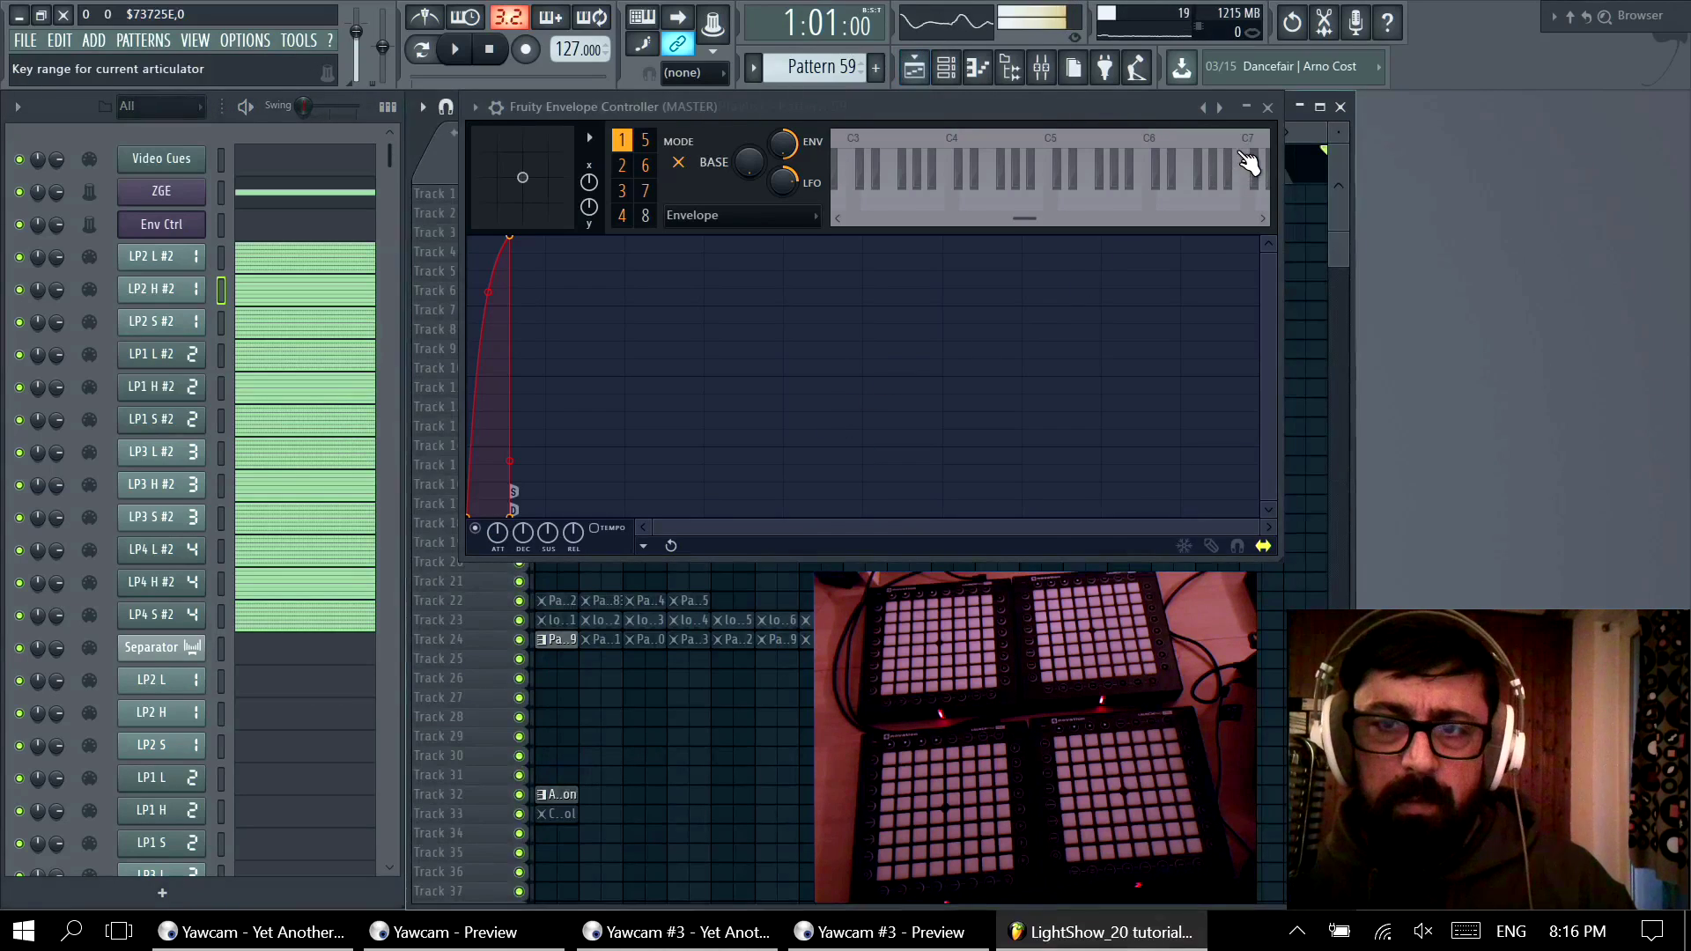
Step: Close the envelope controller, open pattern 14 from Track 5, and inspect its Env Ctrl note in the piano roll
click(1268, 107)
double_click(777, 268)
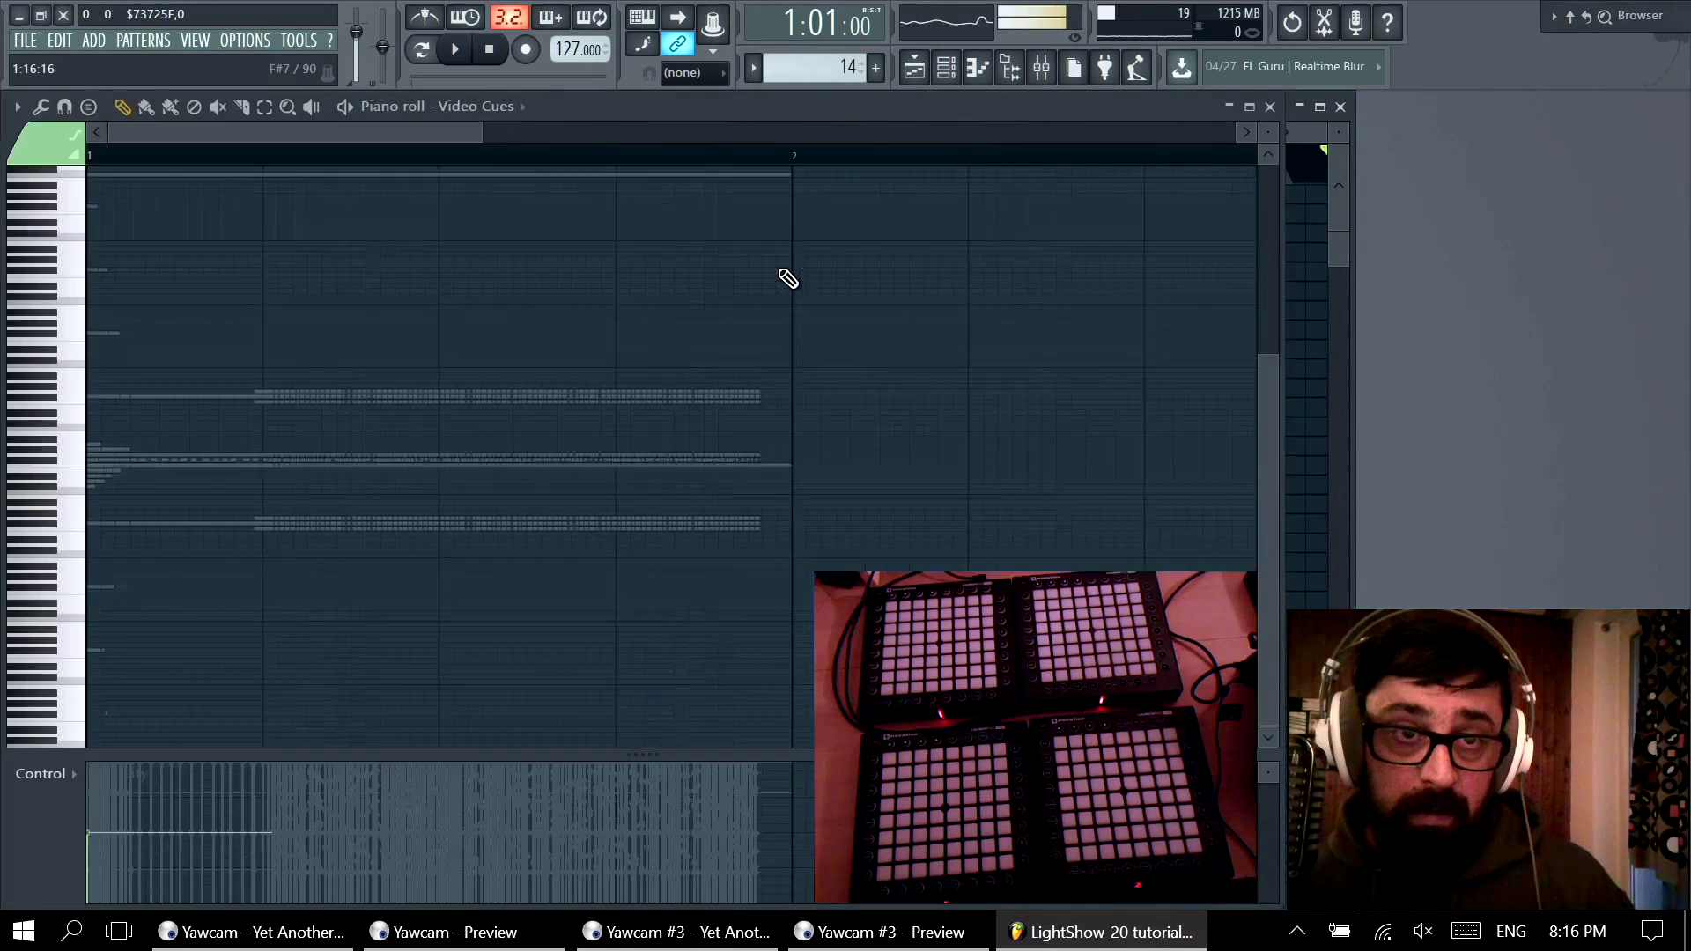
click(1269, 107)
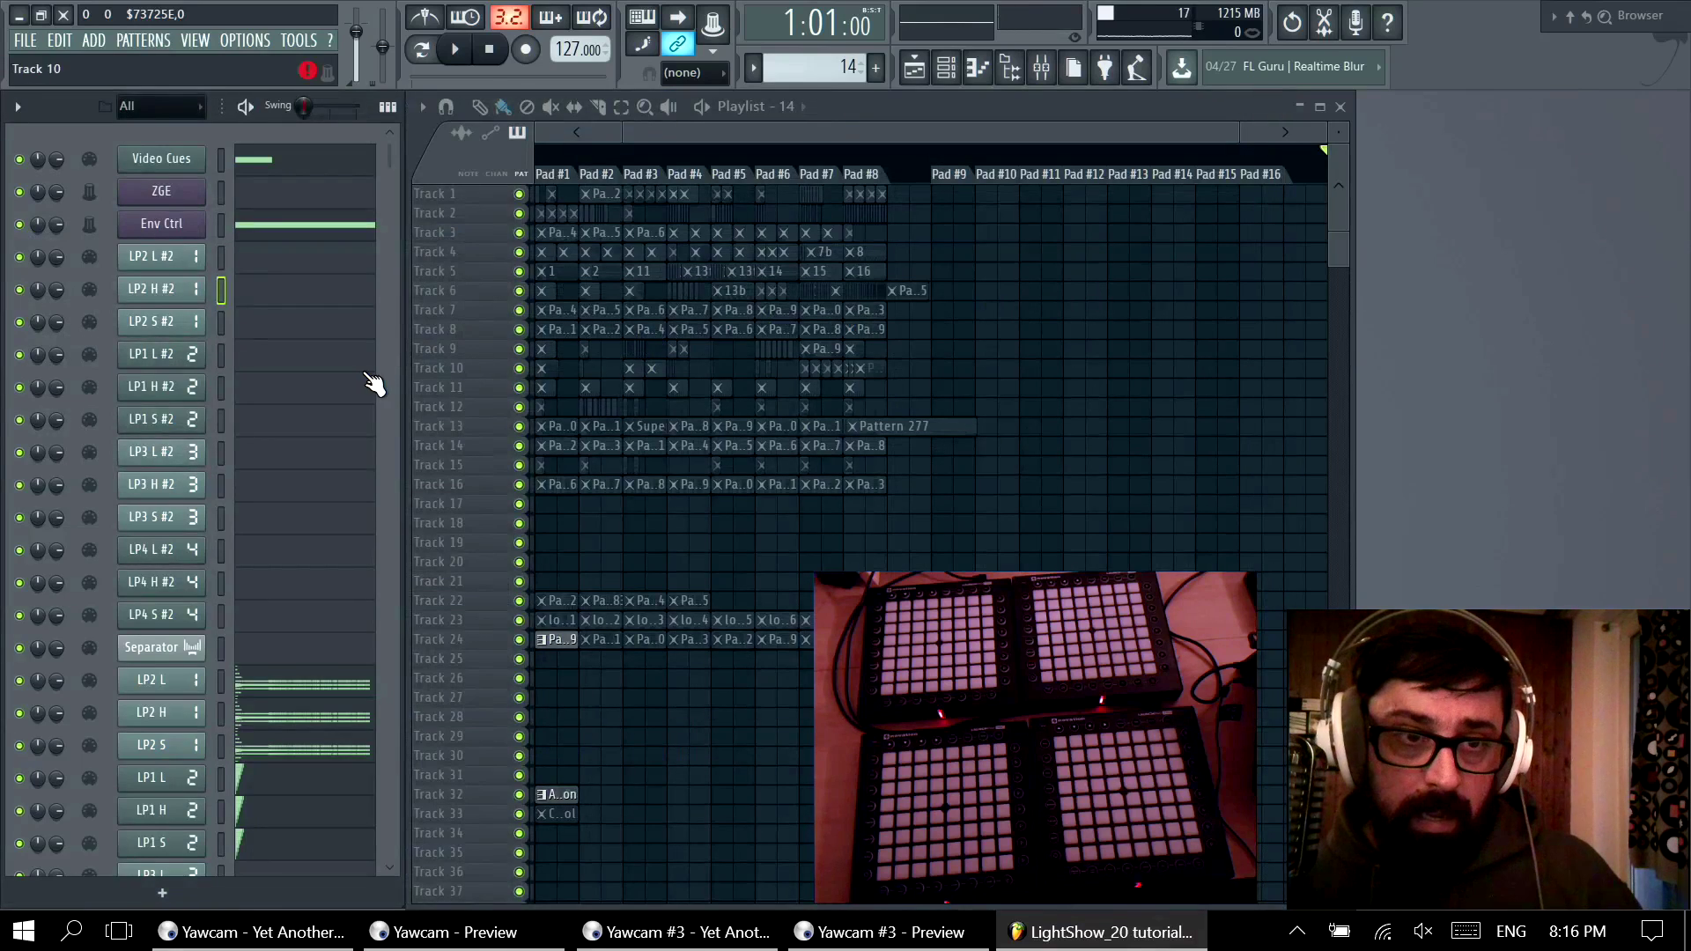
click(273, 227)
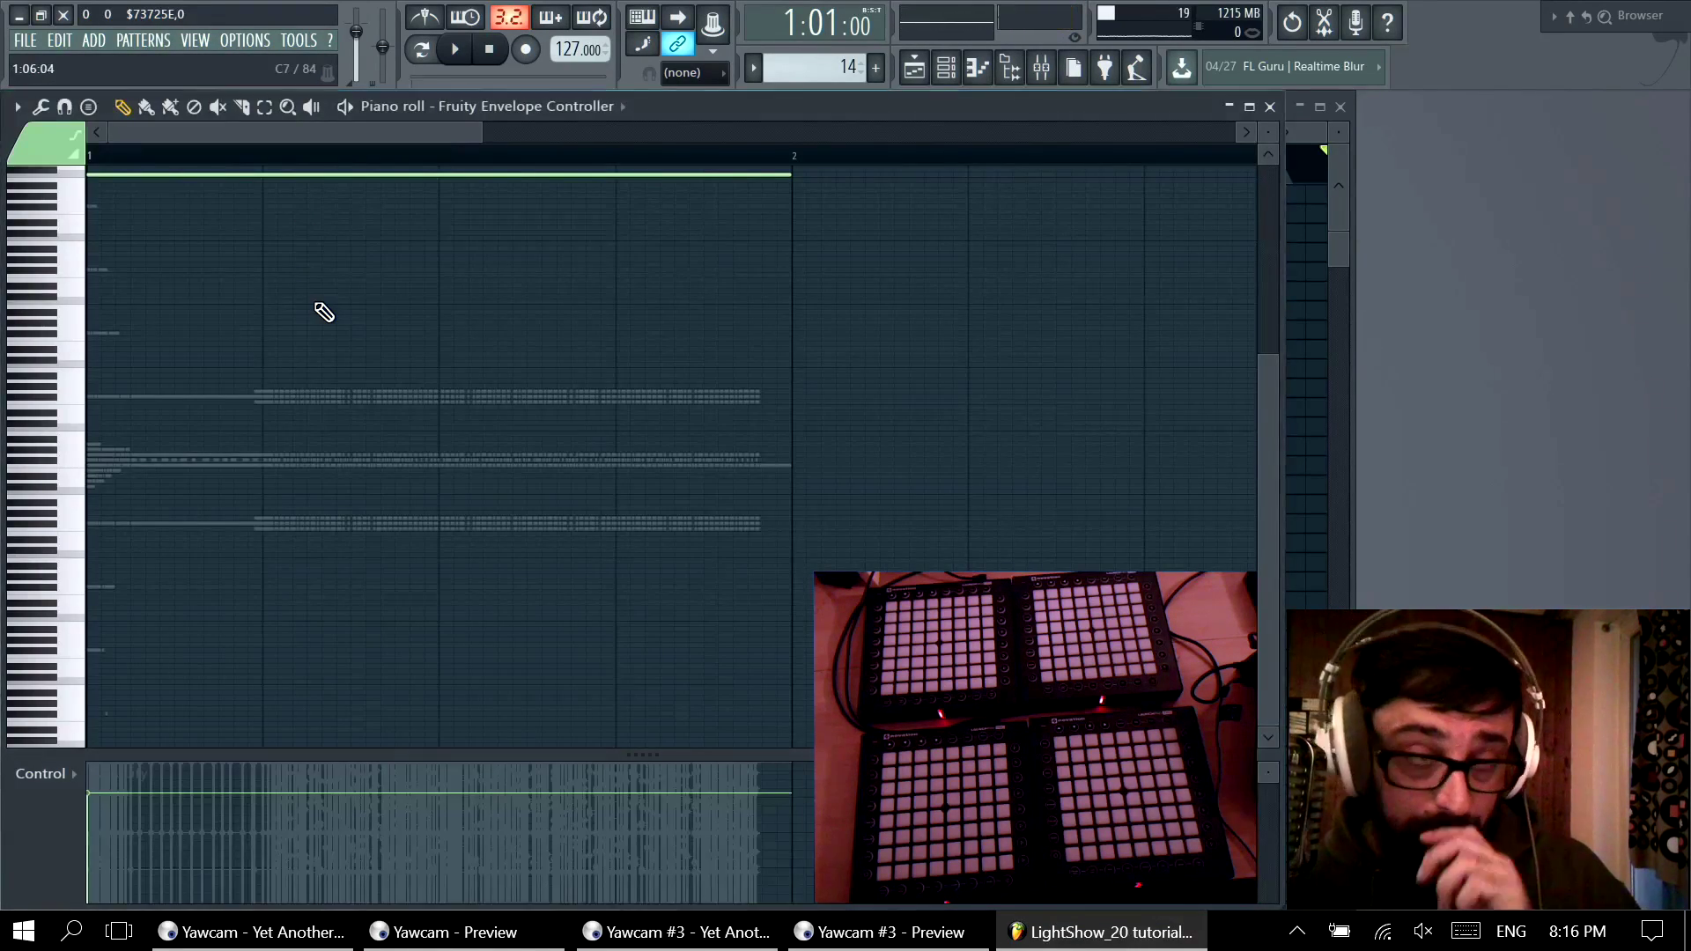
click(1269, 107)
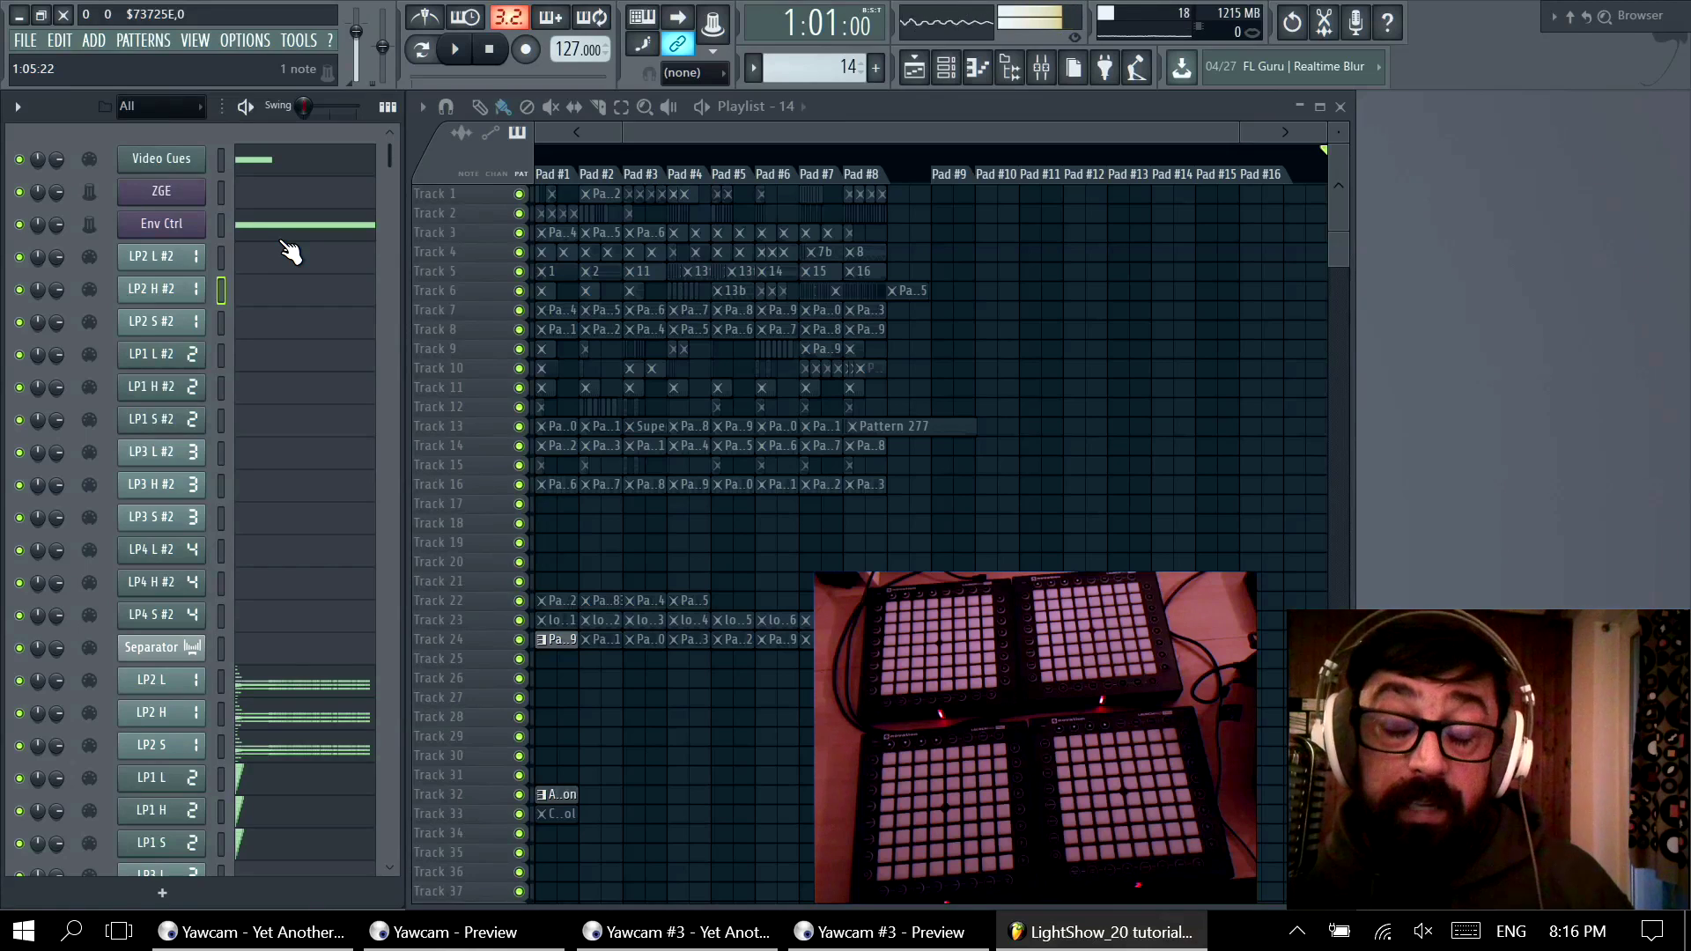
scroll(303, 309, down, 5)
scroll(310, 350, up, 5)
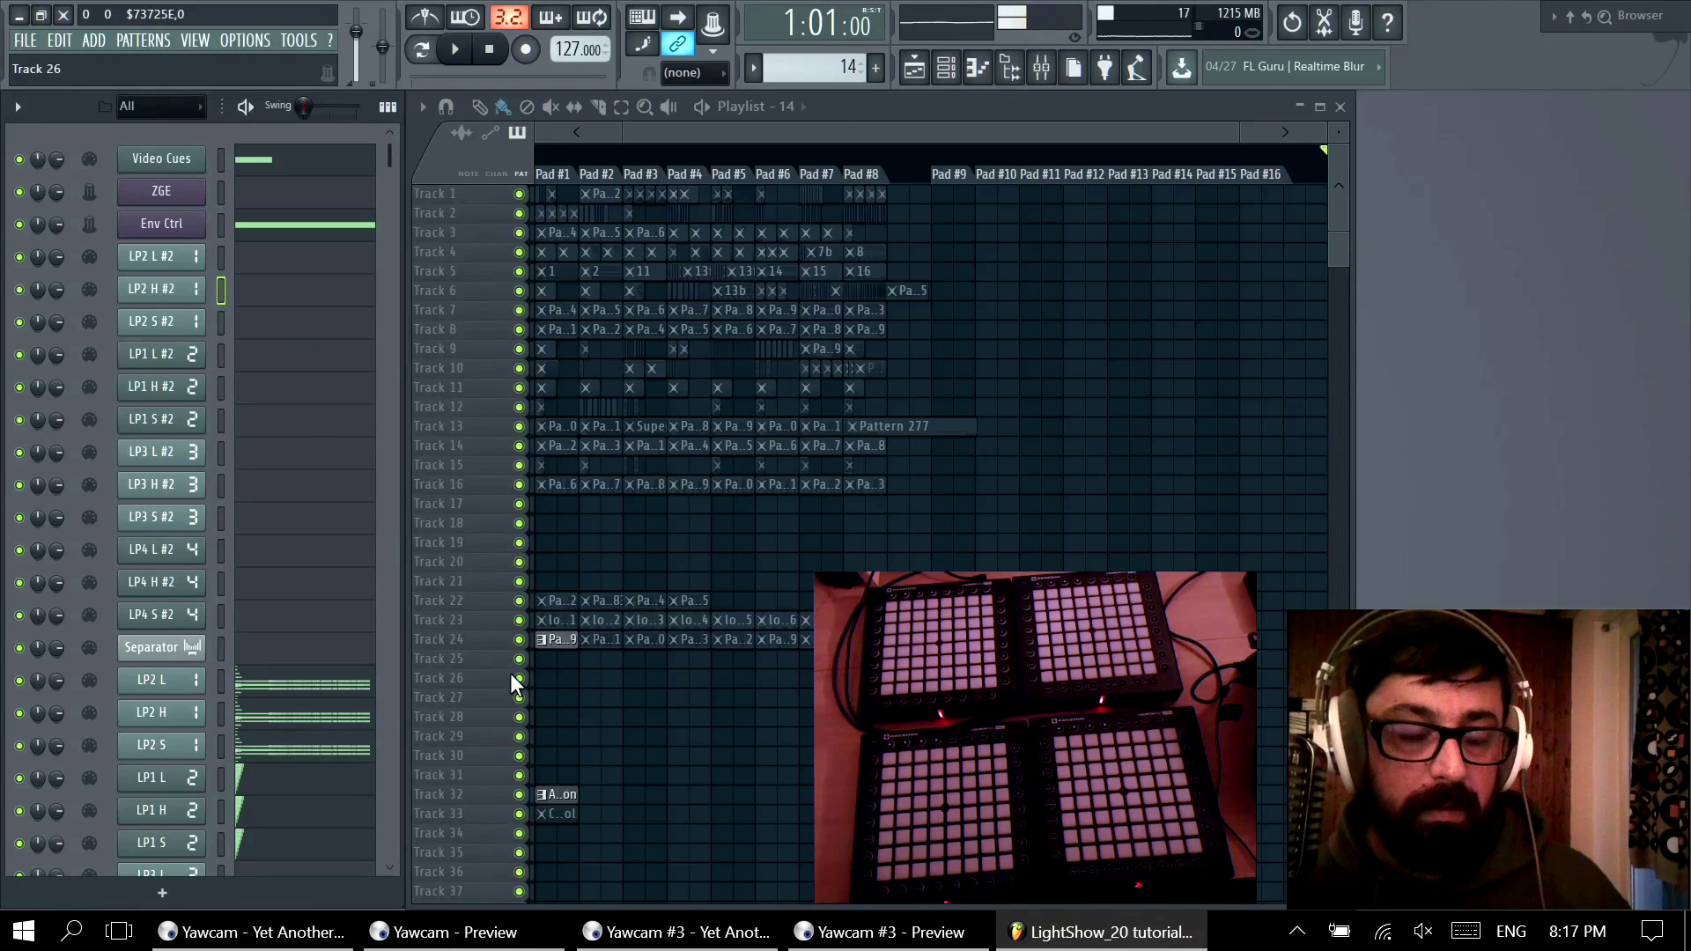
Step: Activate the love 2 clip on Track 23 and the Pad #2 clip on Track 24 for performance playback, and stop after watching the Launchpads
click(604, 622)
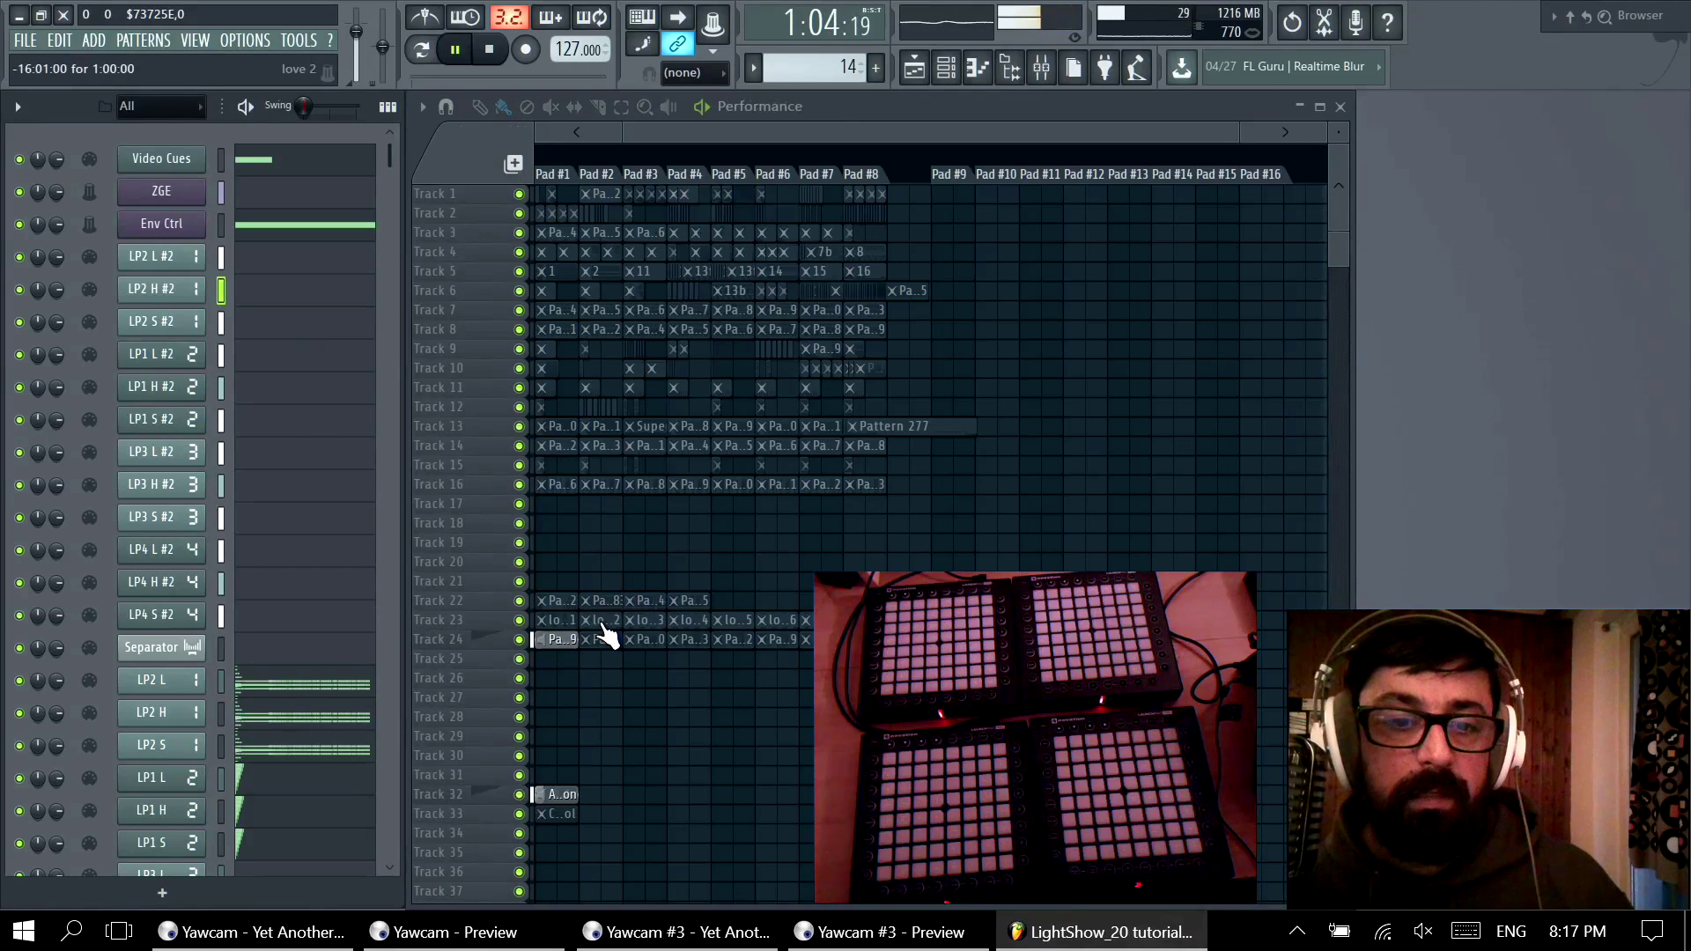
click(609, 641)
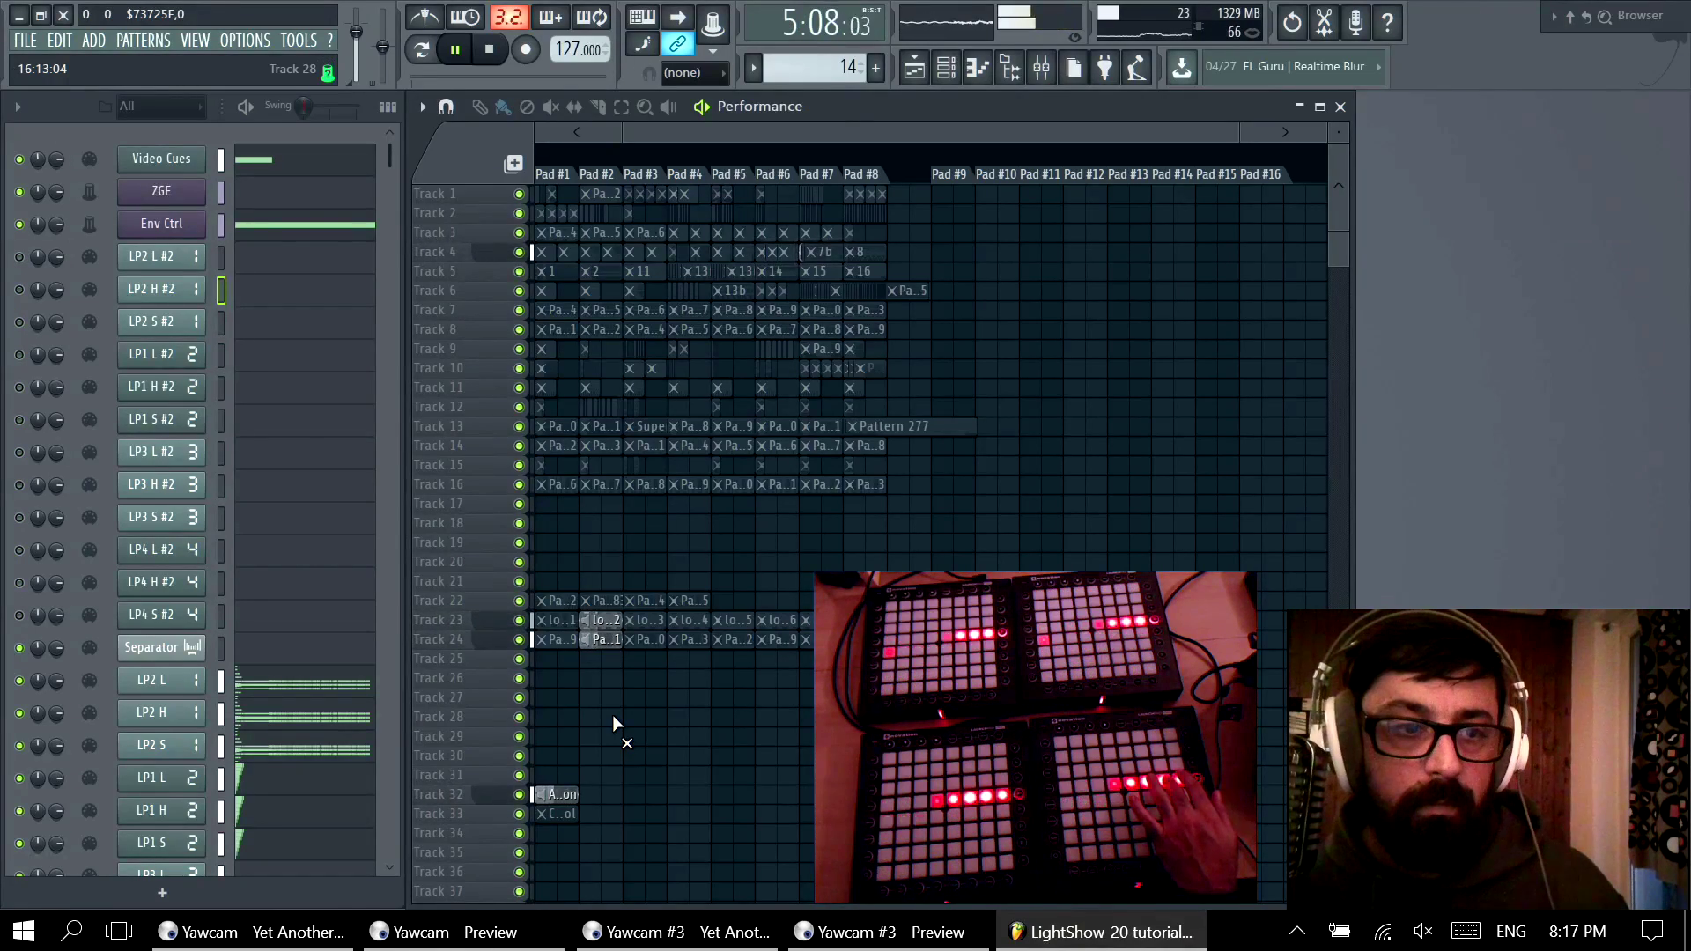
key(space)
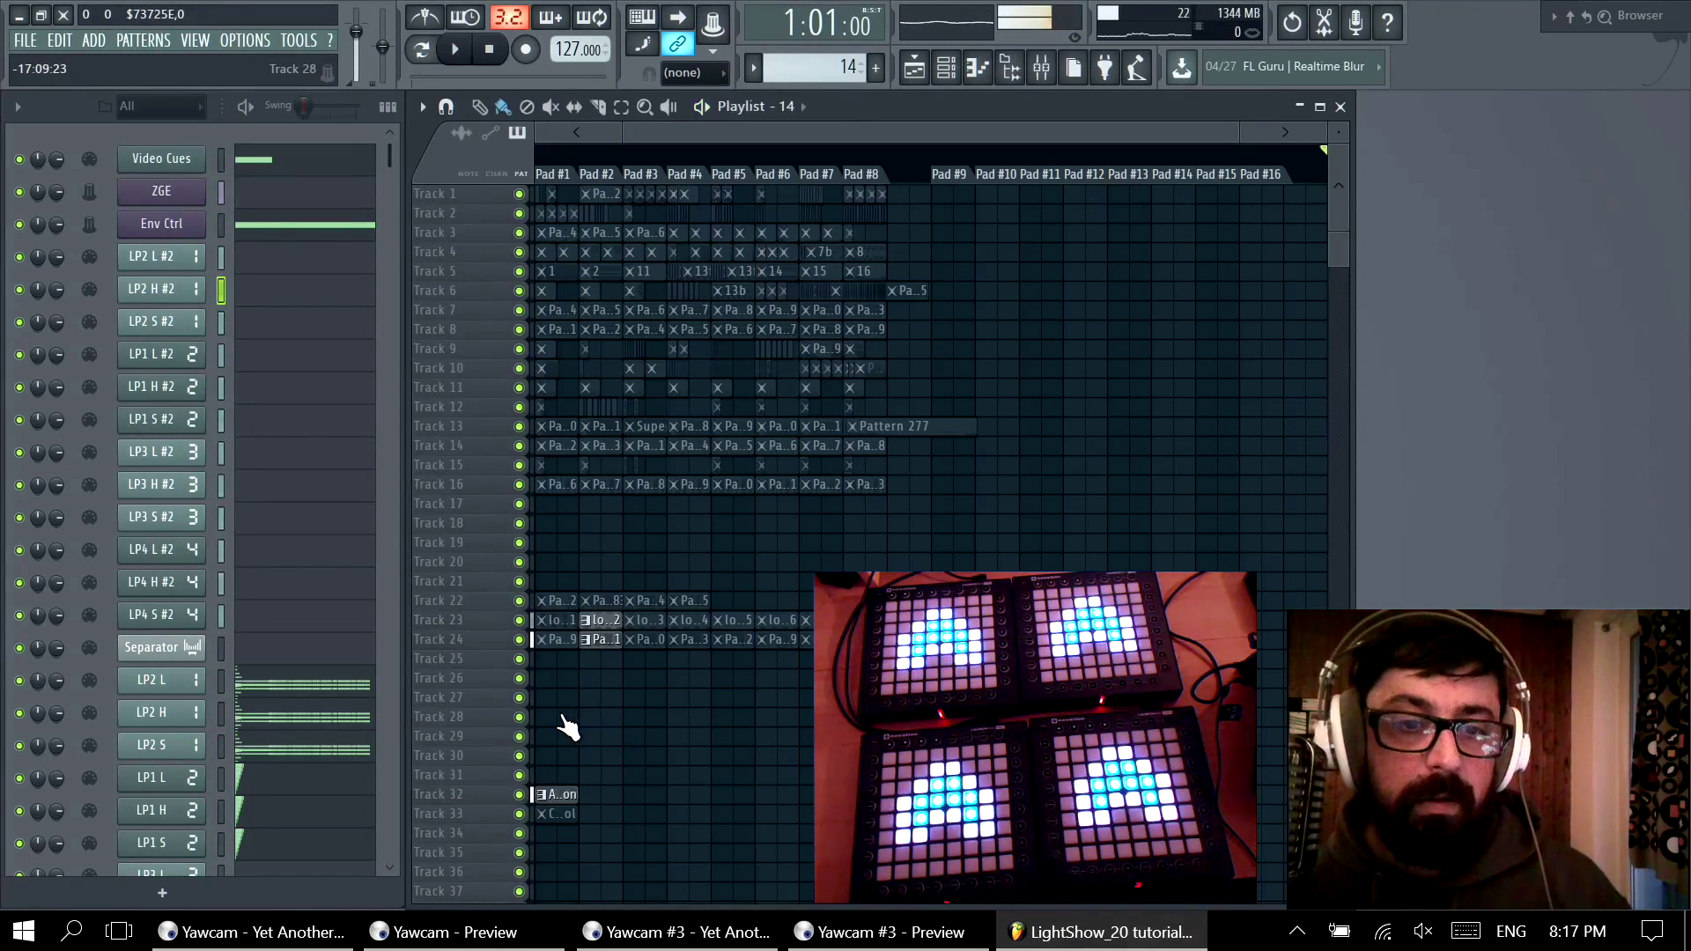
Step: Open the love 2 pattern from Track 23 and play it with its notes shown in the channel rack
double_click(596, 621)
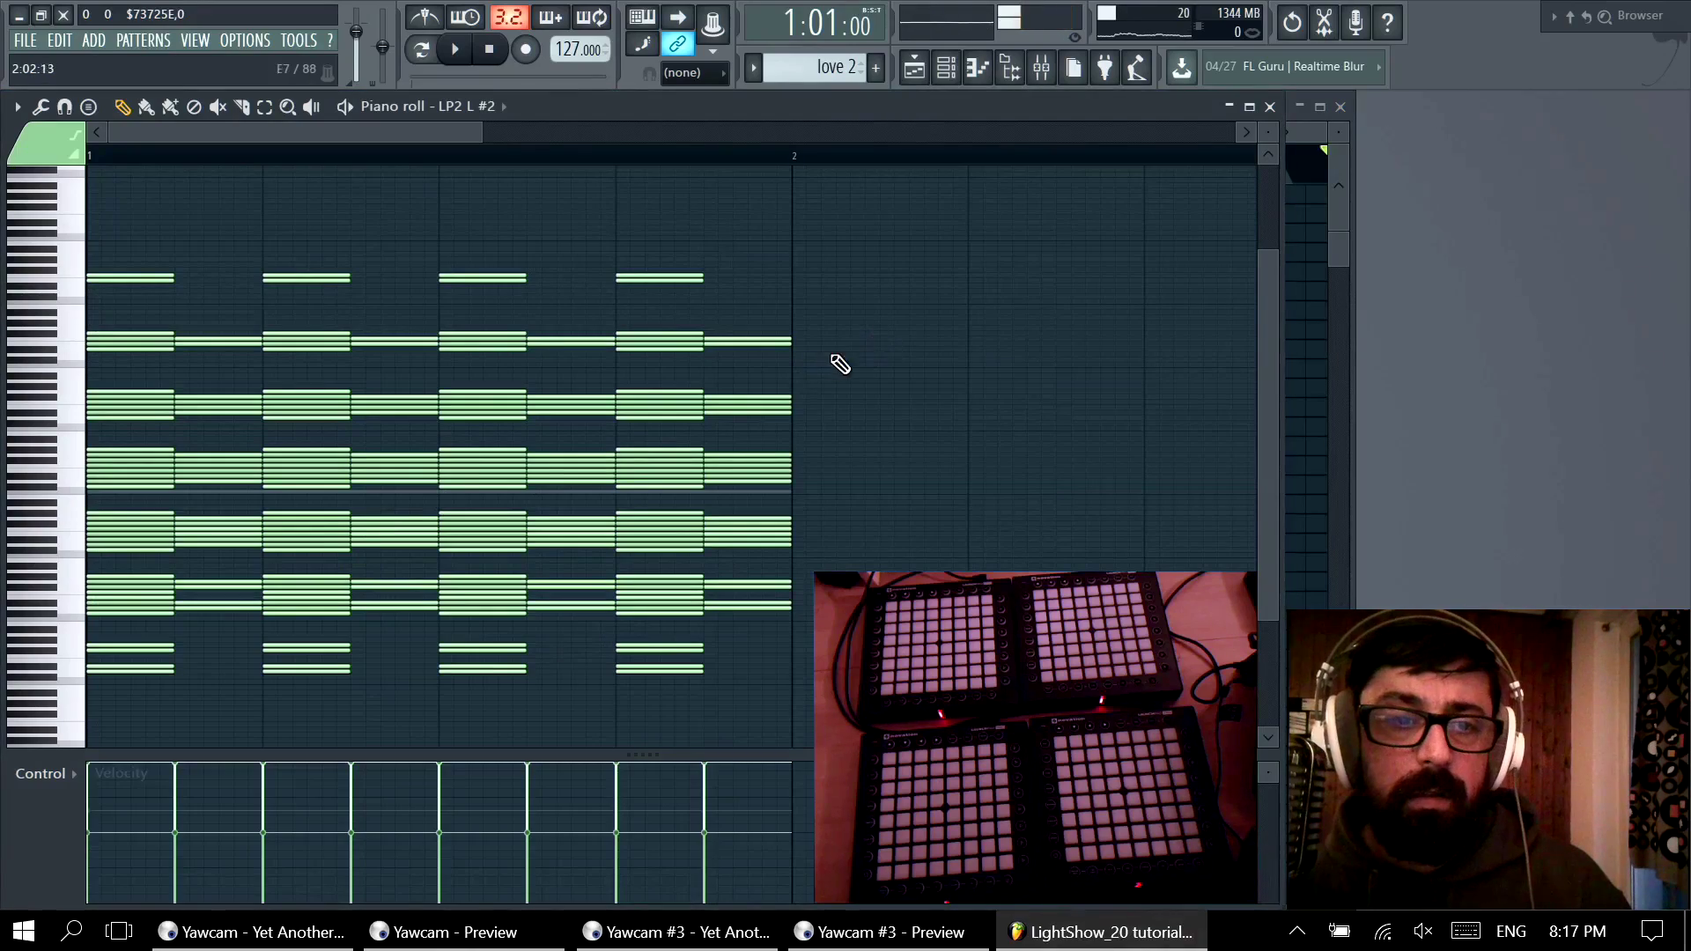
key(F7)
key(space)
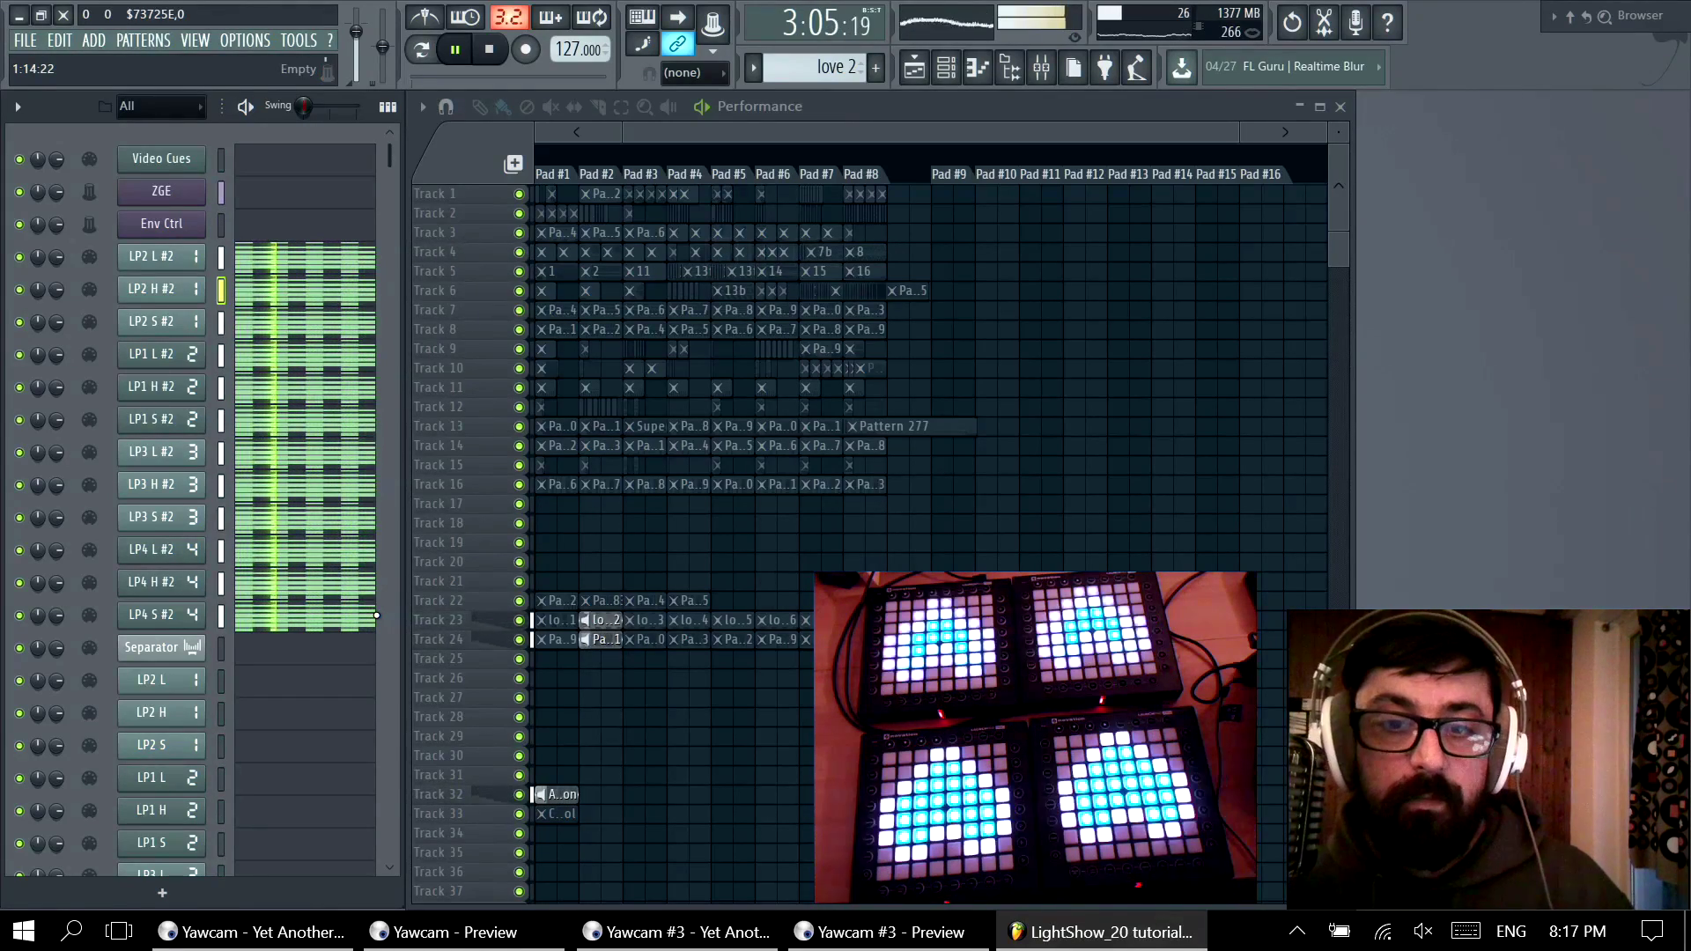
key(space)
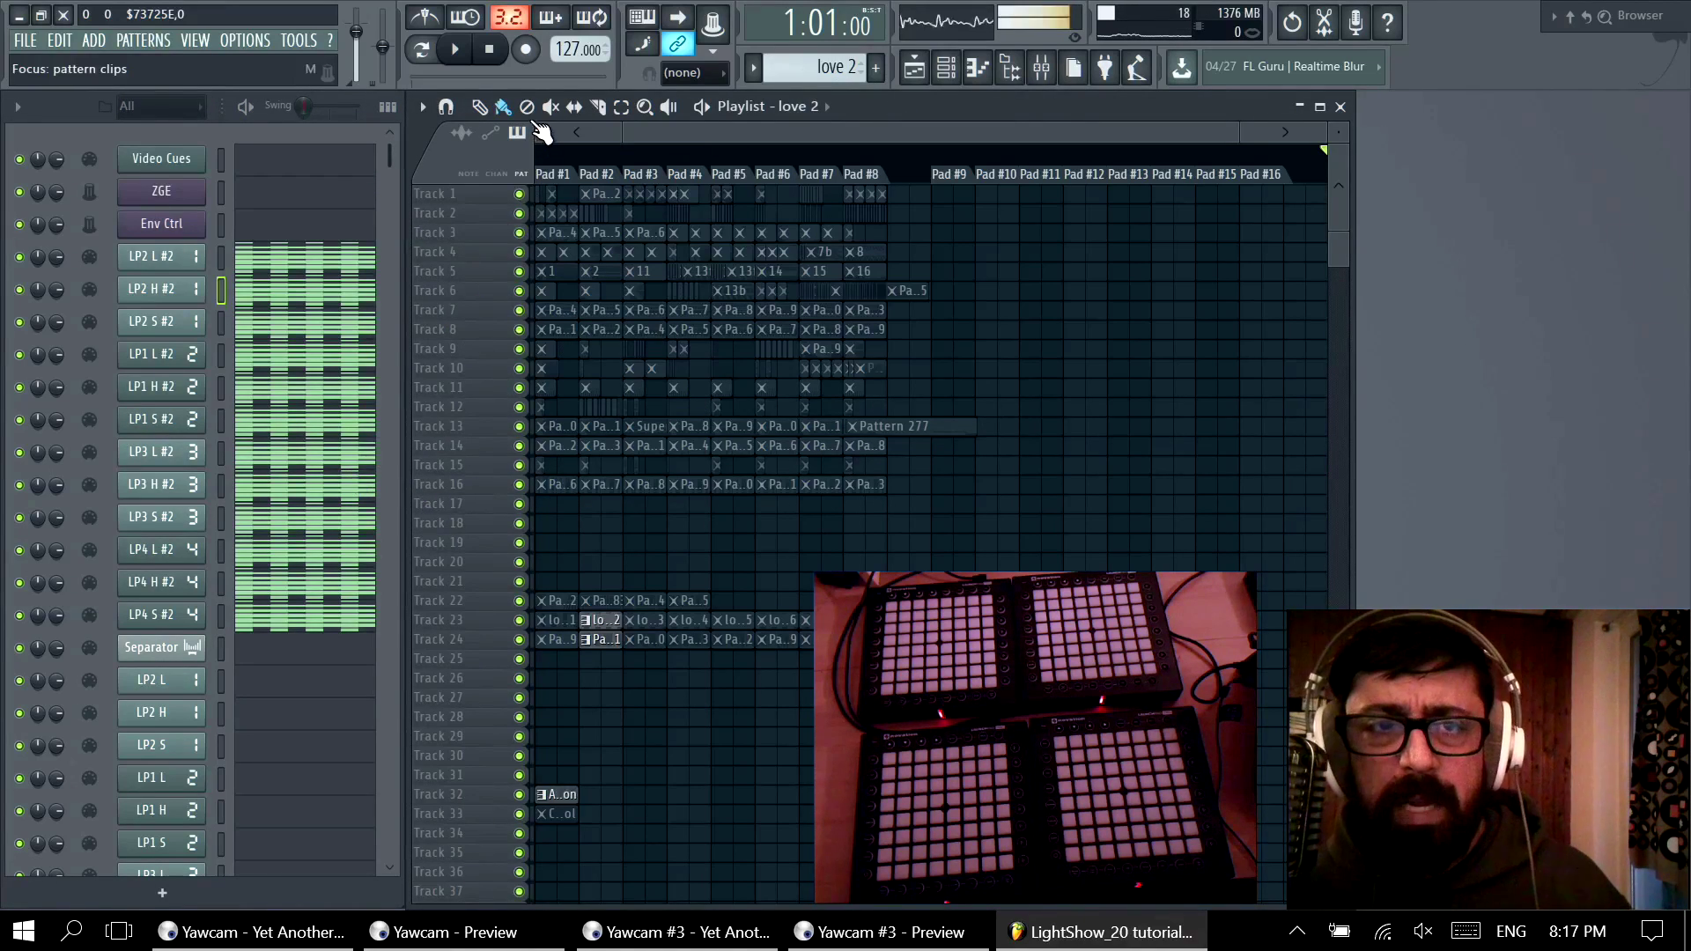
Step: Switch playback from song to pattern mode and play the love 2 pattern on its own
click(422, 50)
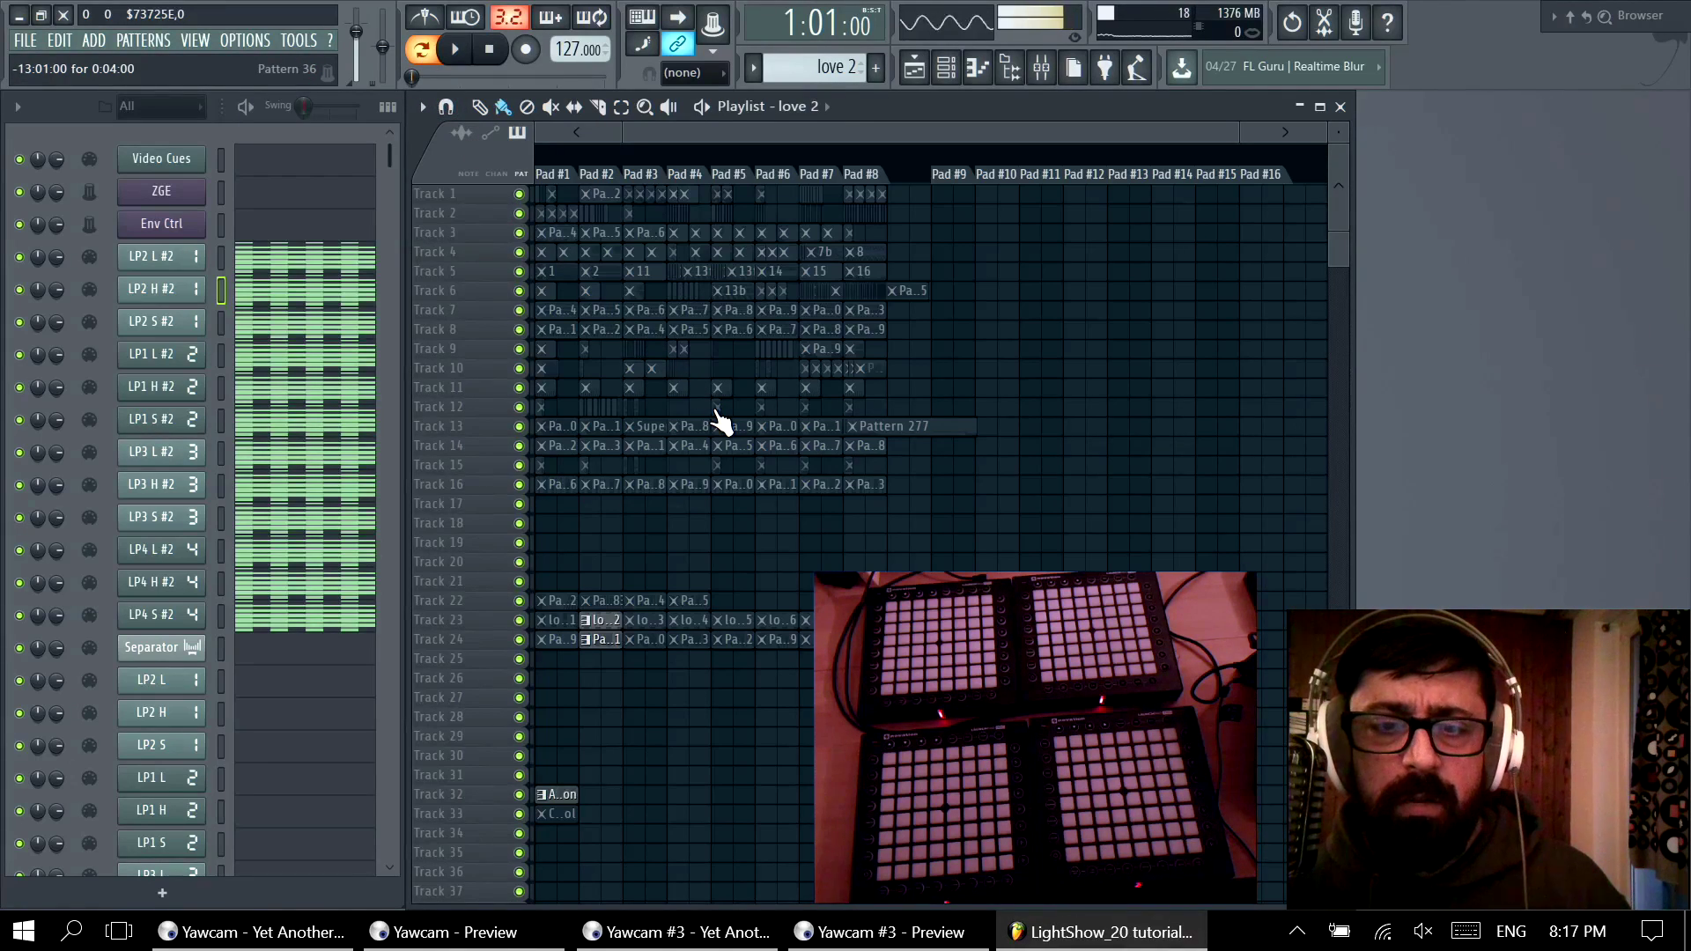
key(space)
key(space)
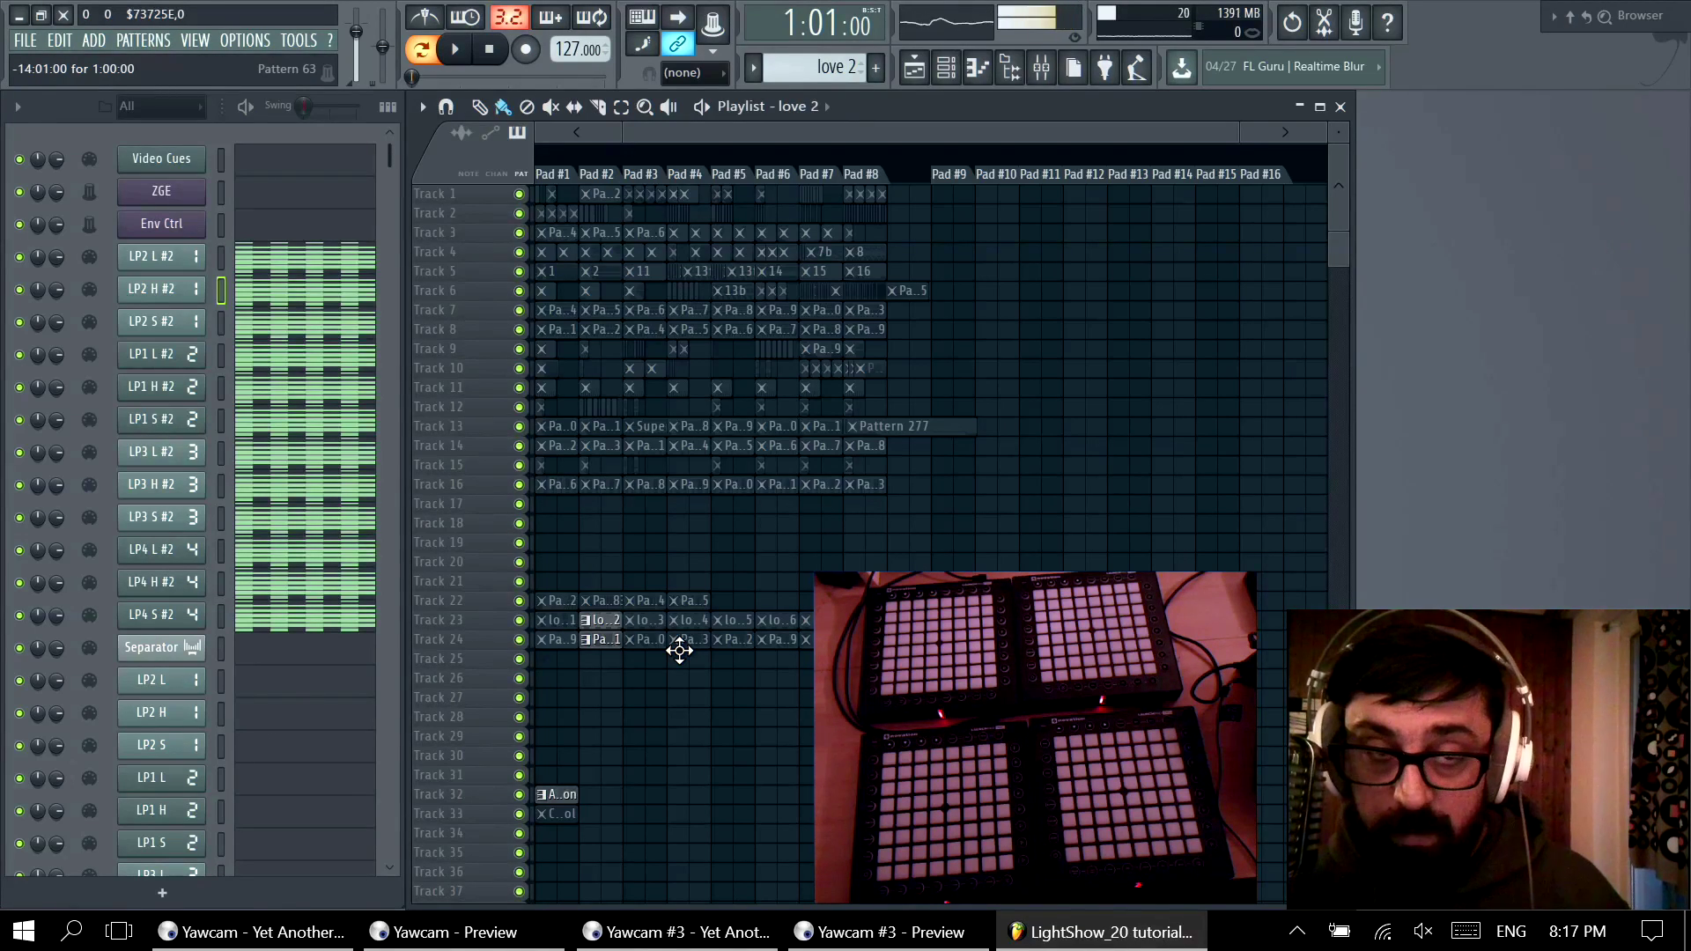
Step: Find the UFE_122_Doom channel used in love 2 and inspect its piano roll note and its sample settings
scroll(330, 509, down, 8)
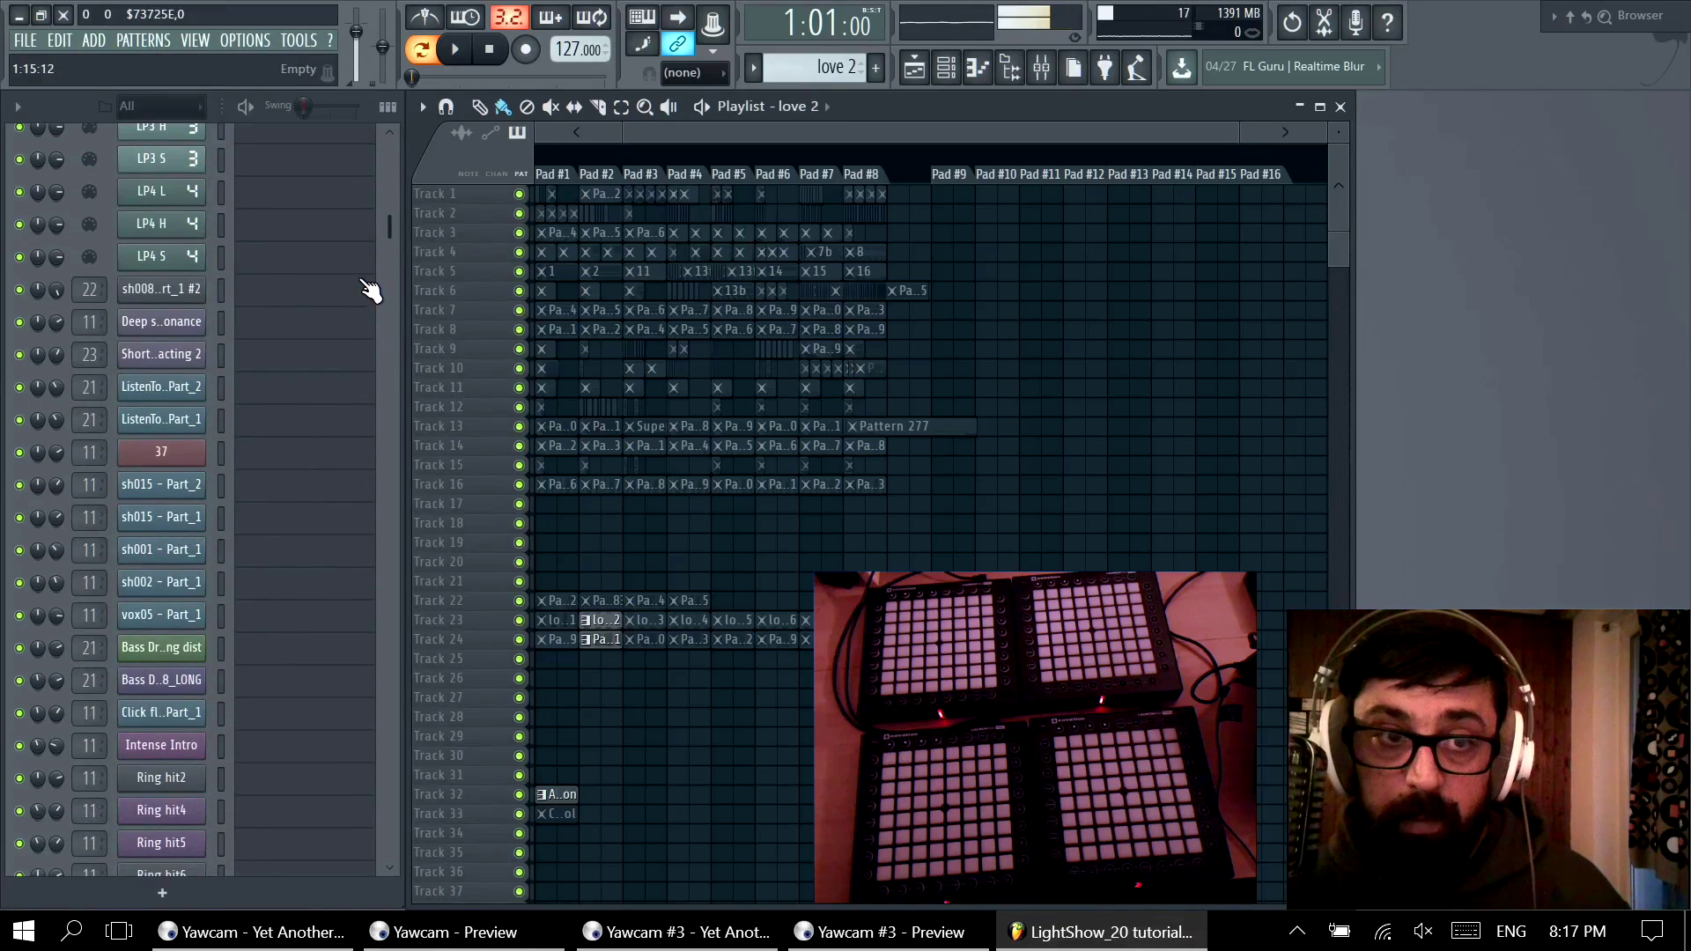
drag(378, 228, 402, 839)
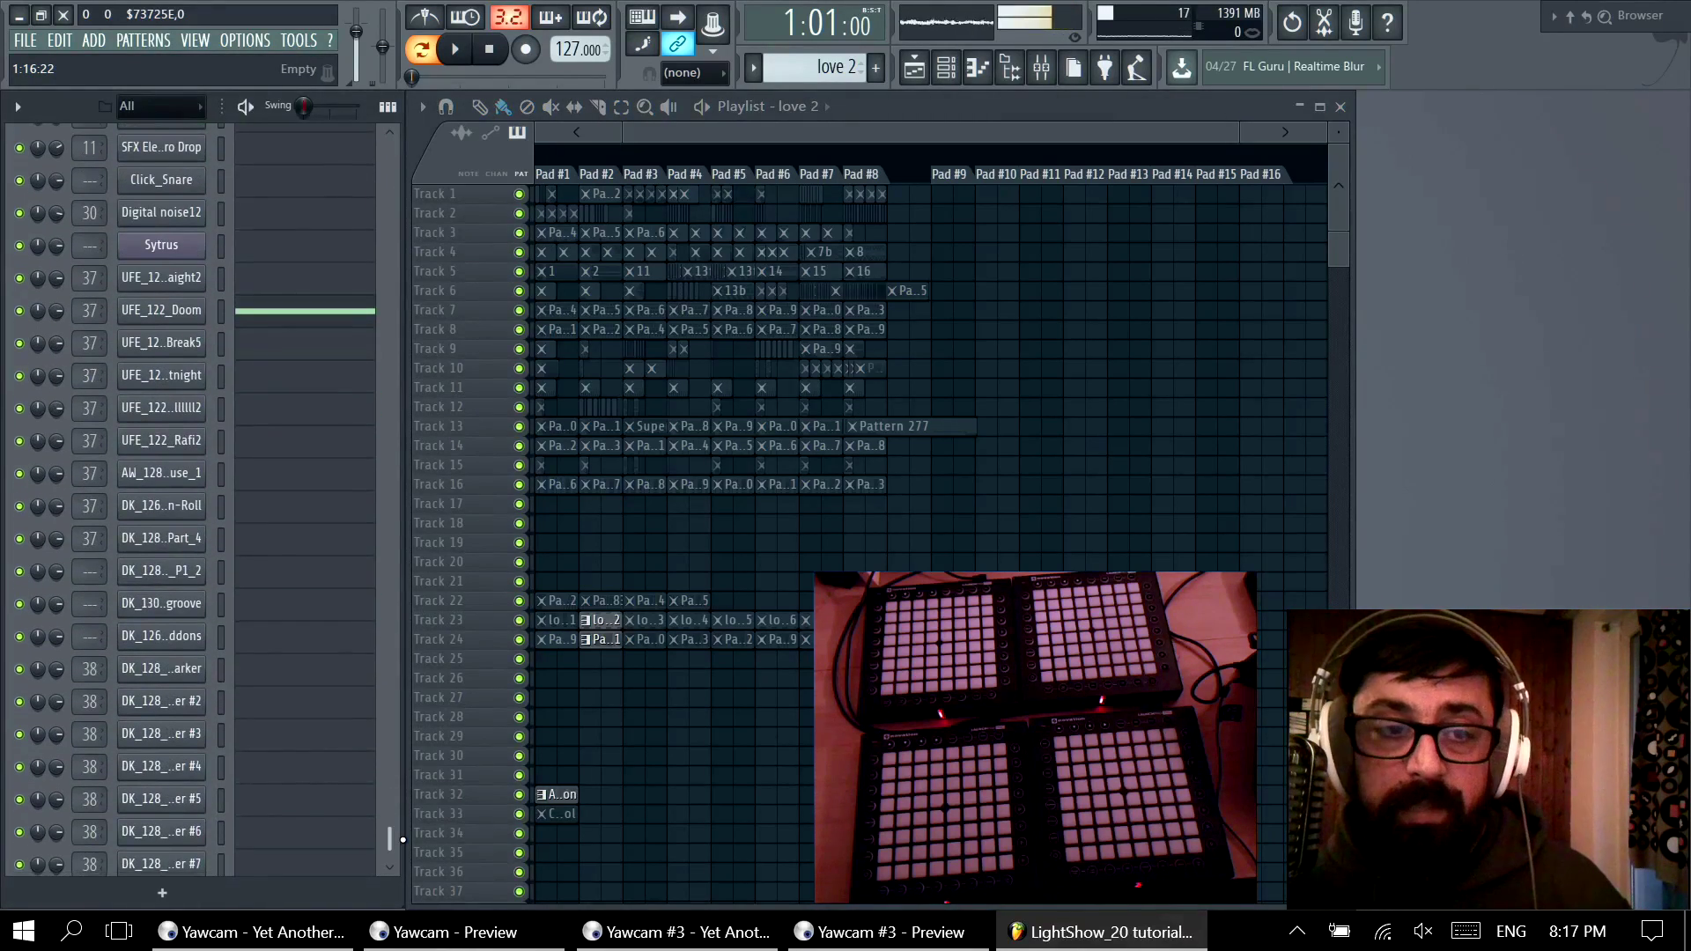
click(280, 319)
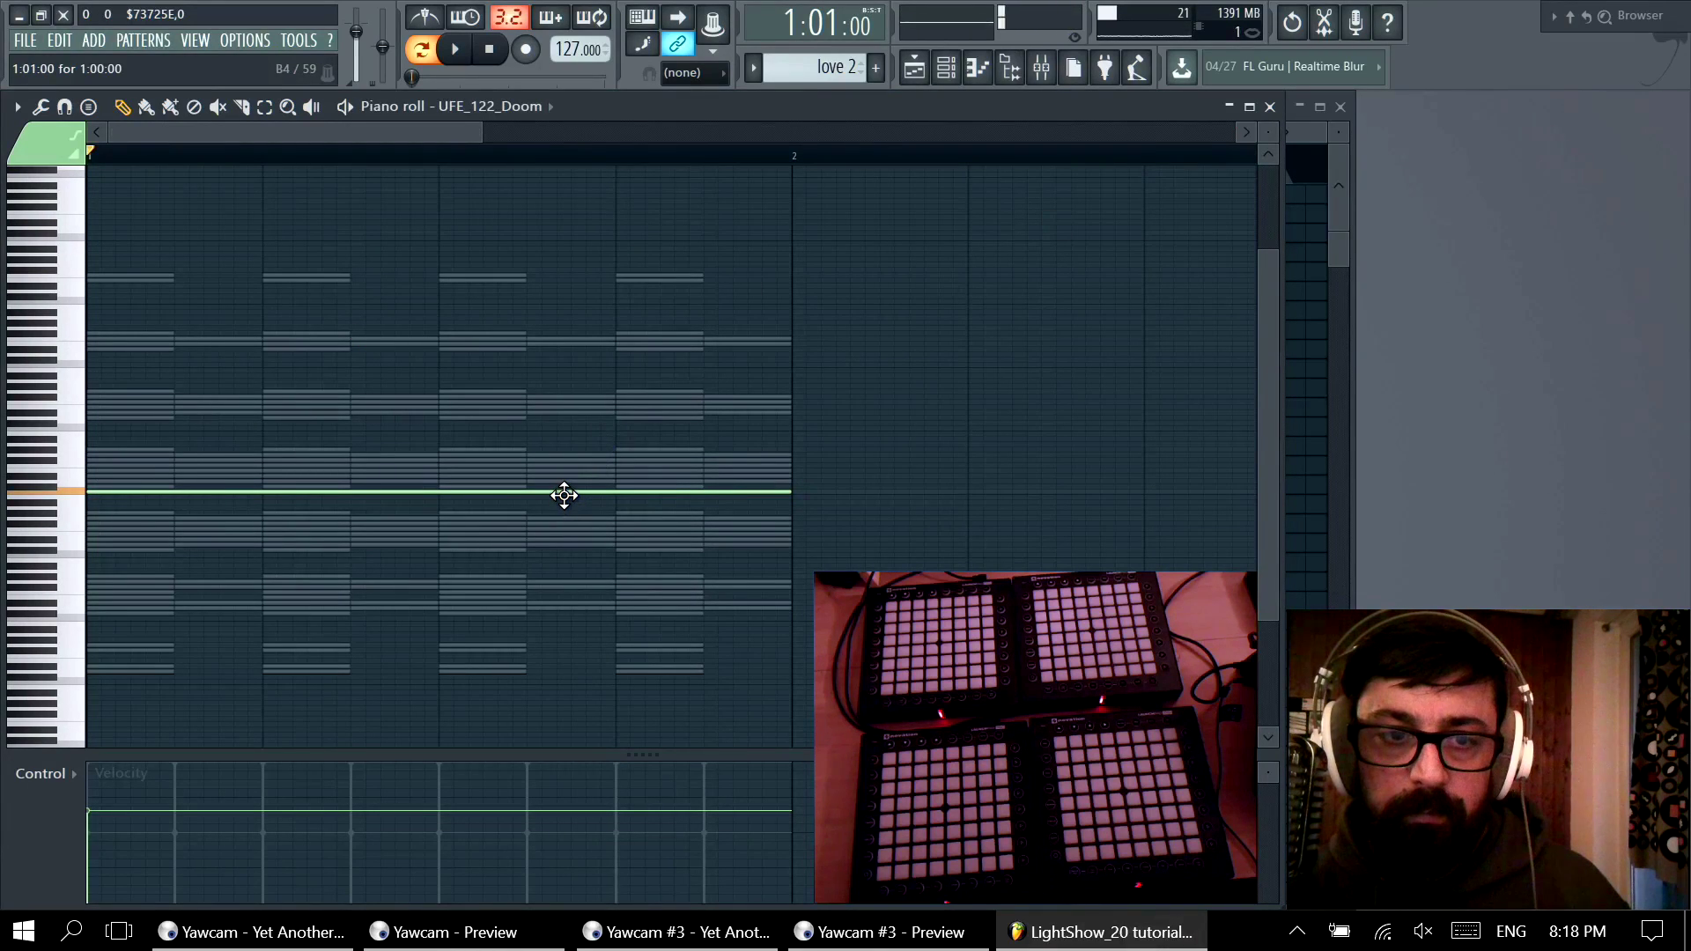
click(1268, 106)
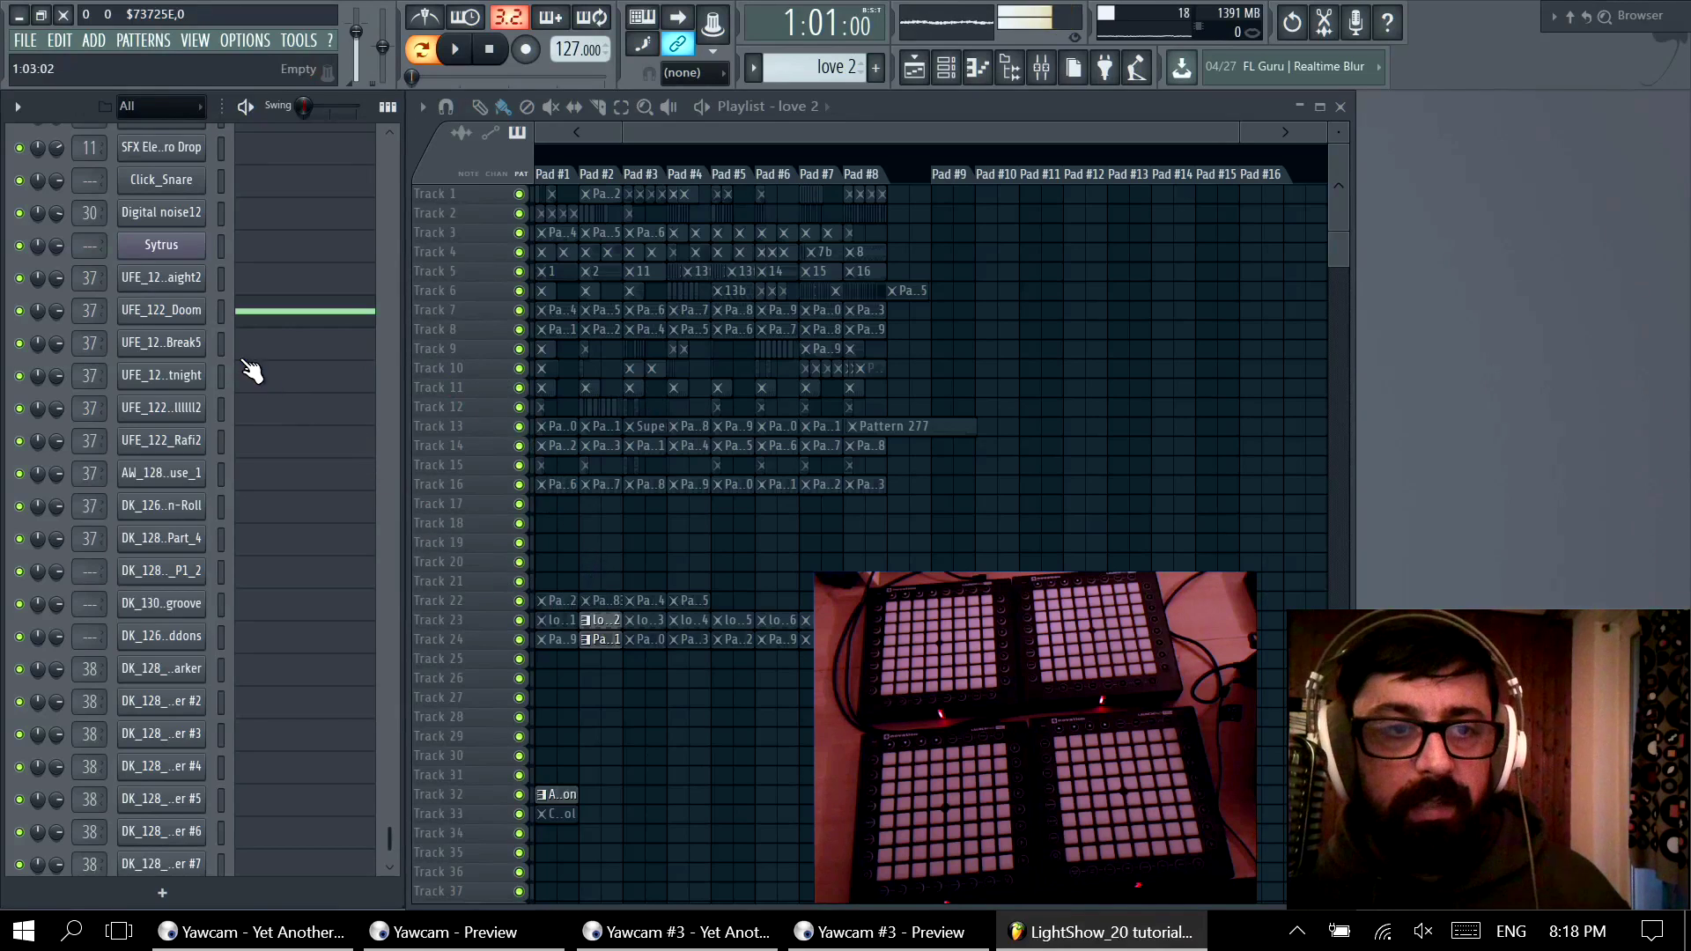
click(185, 311)
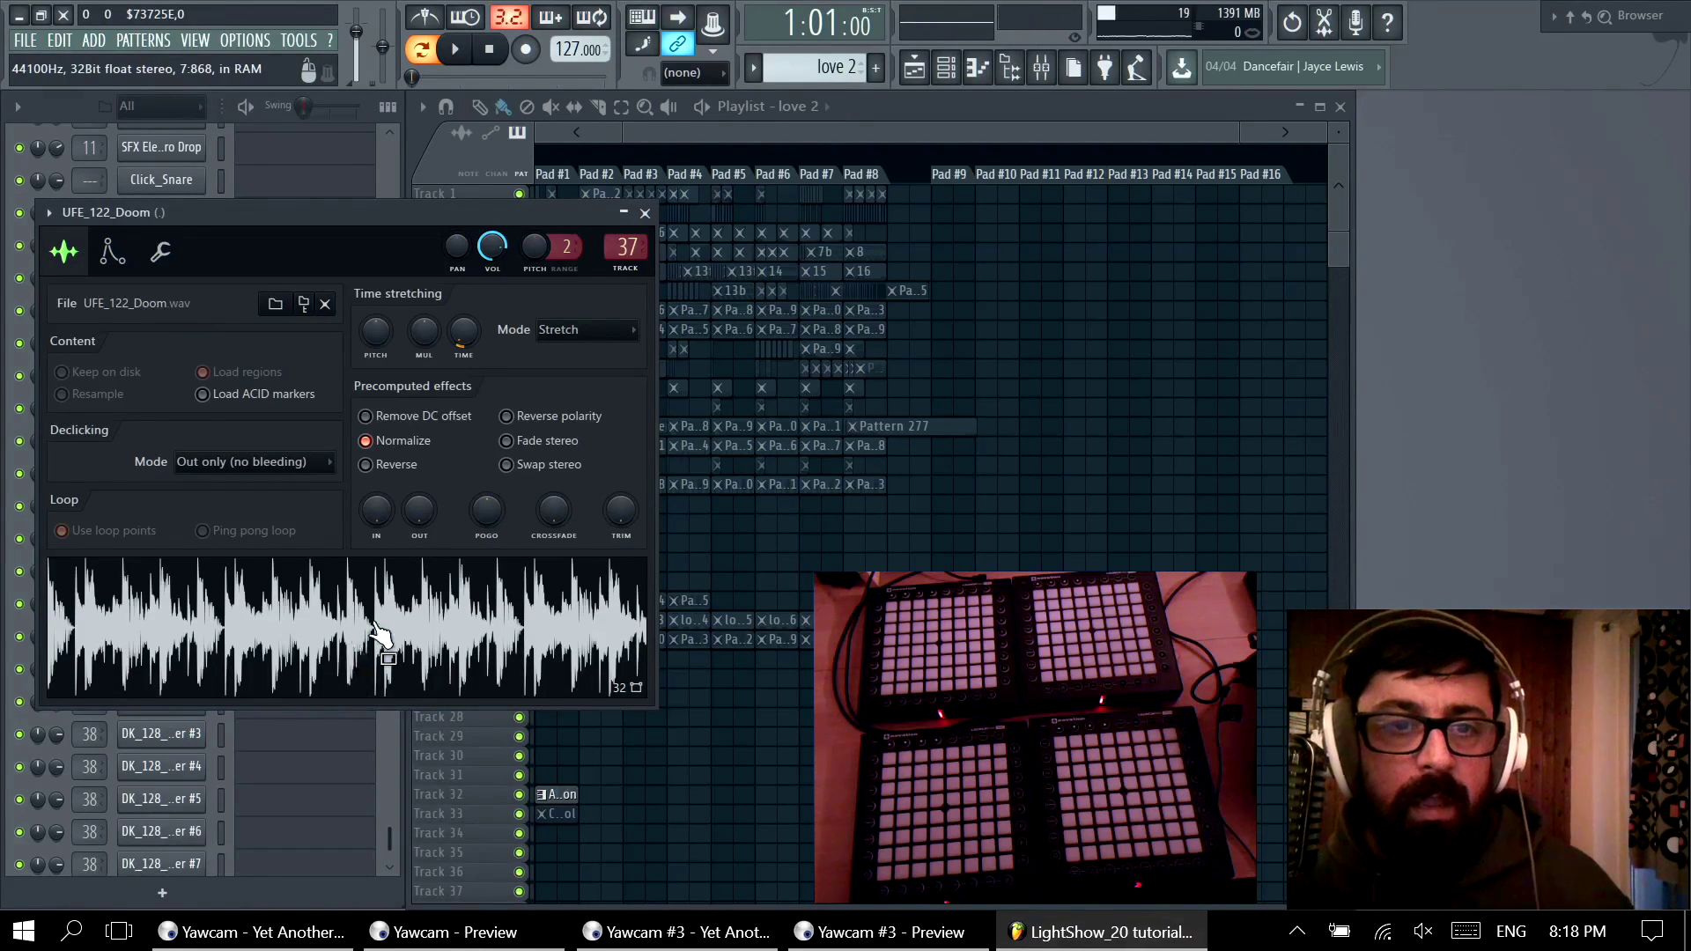
click(645, 213)
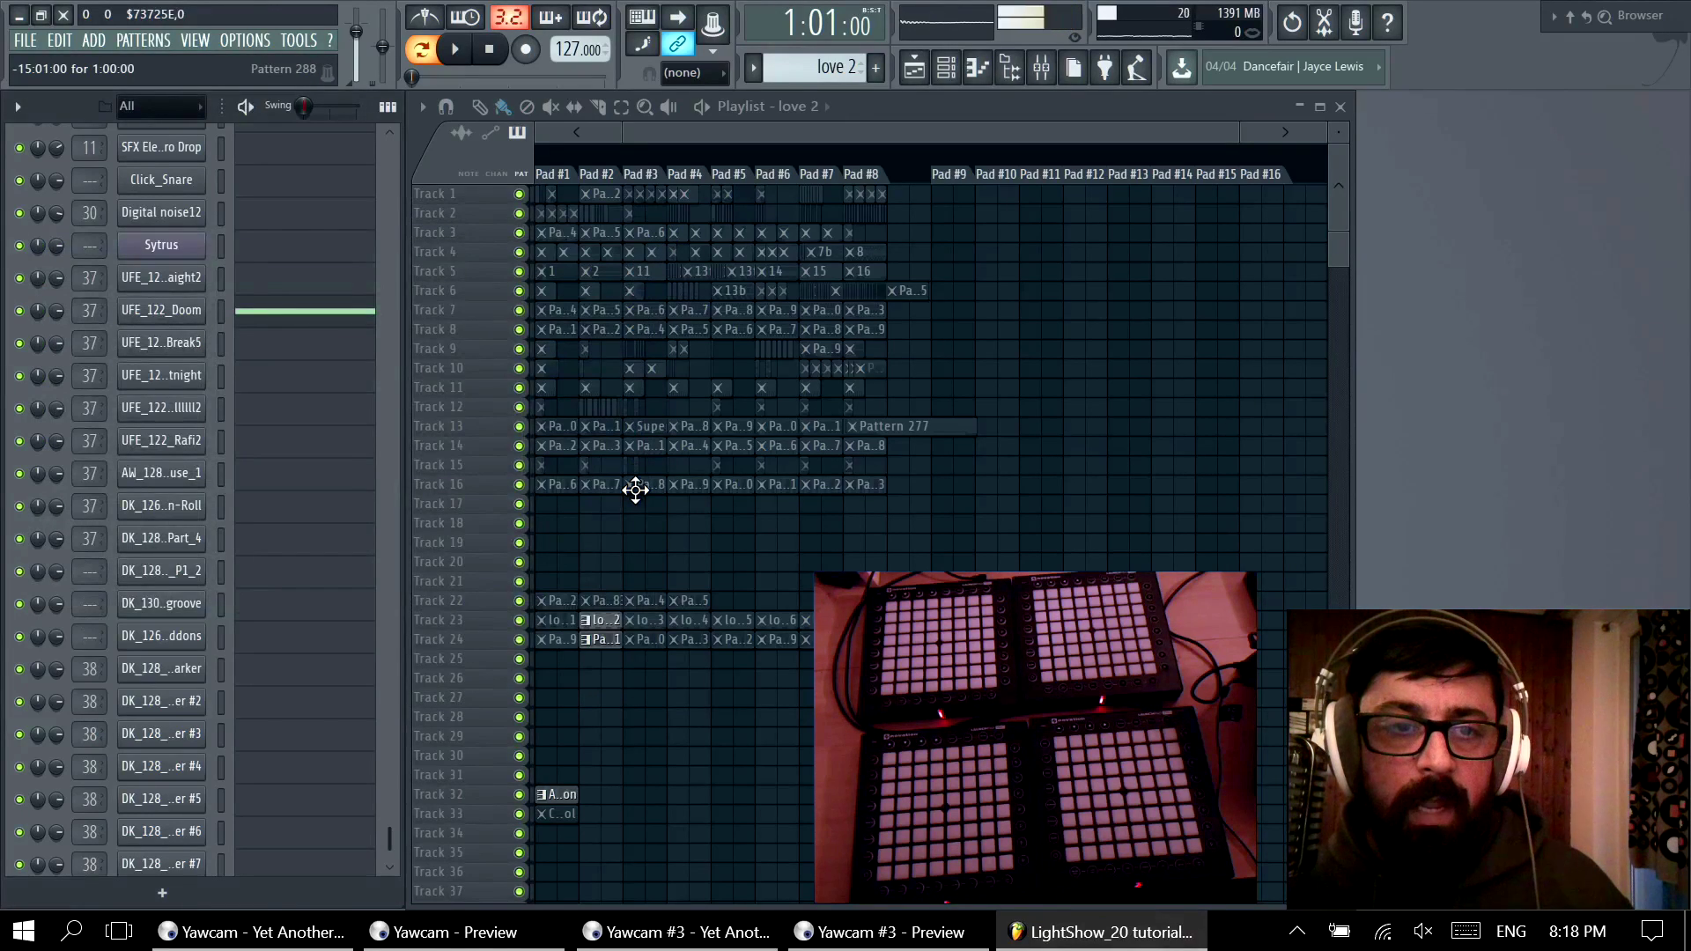
Step: Open pattern 15 from Track 5, play it briefly, and close its piano roll
double_click(819, 274)
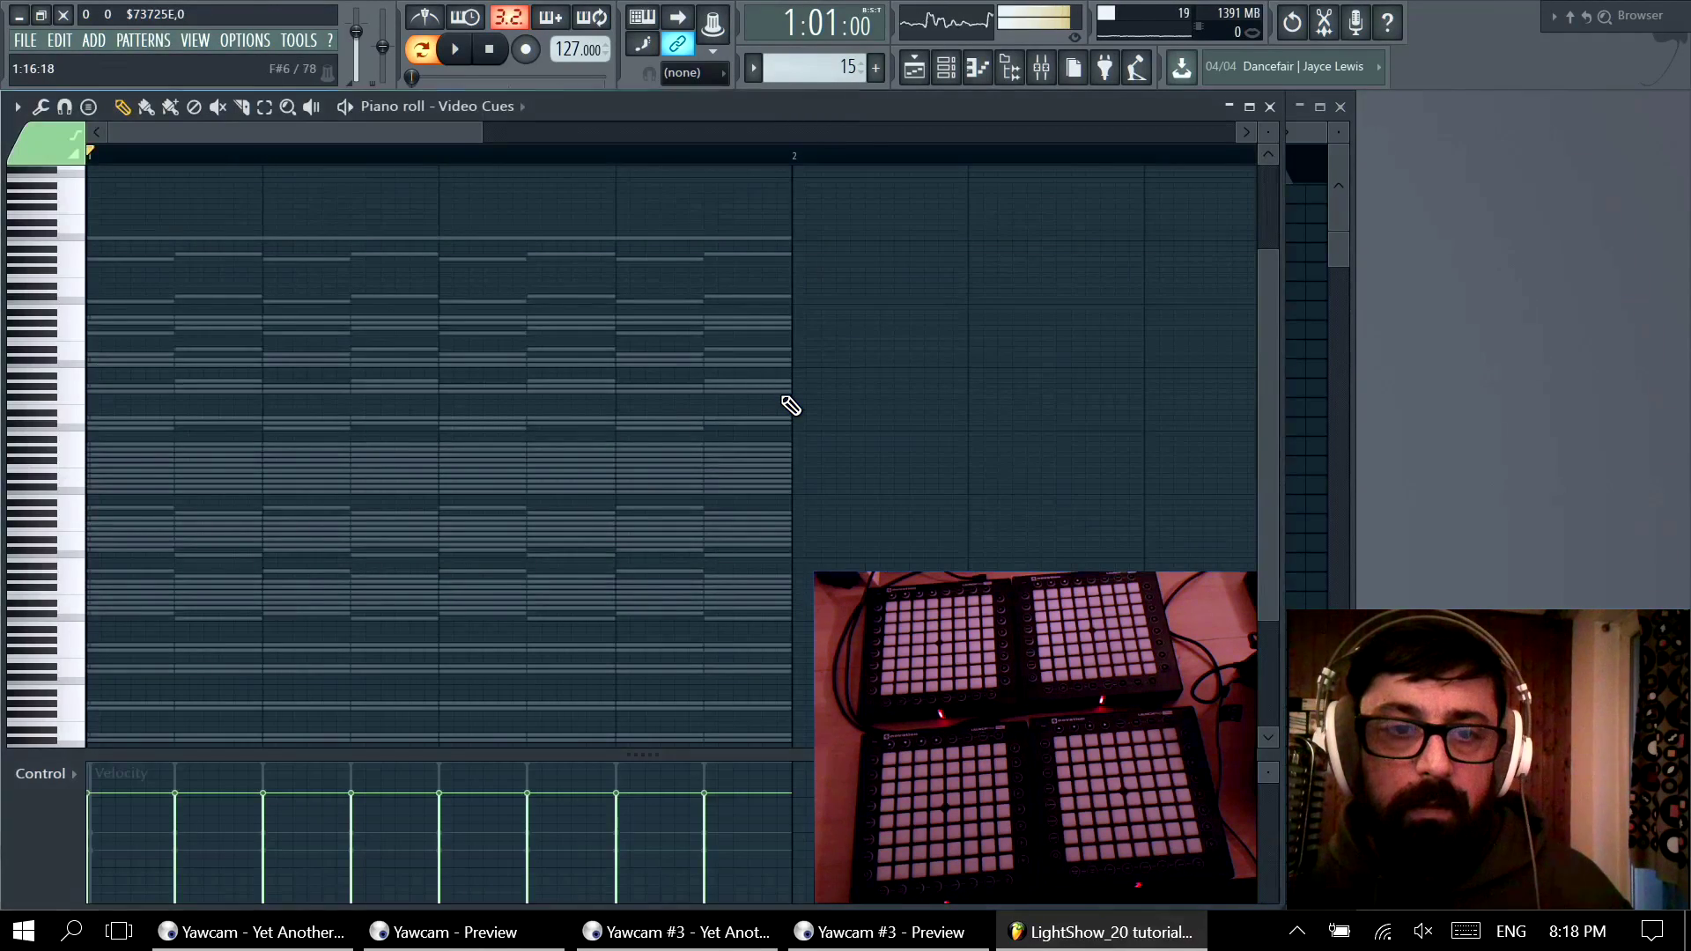
key(space)
key(space)
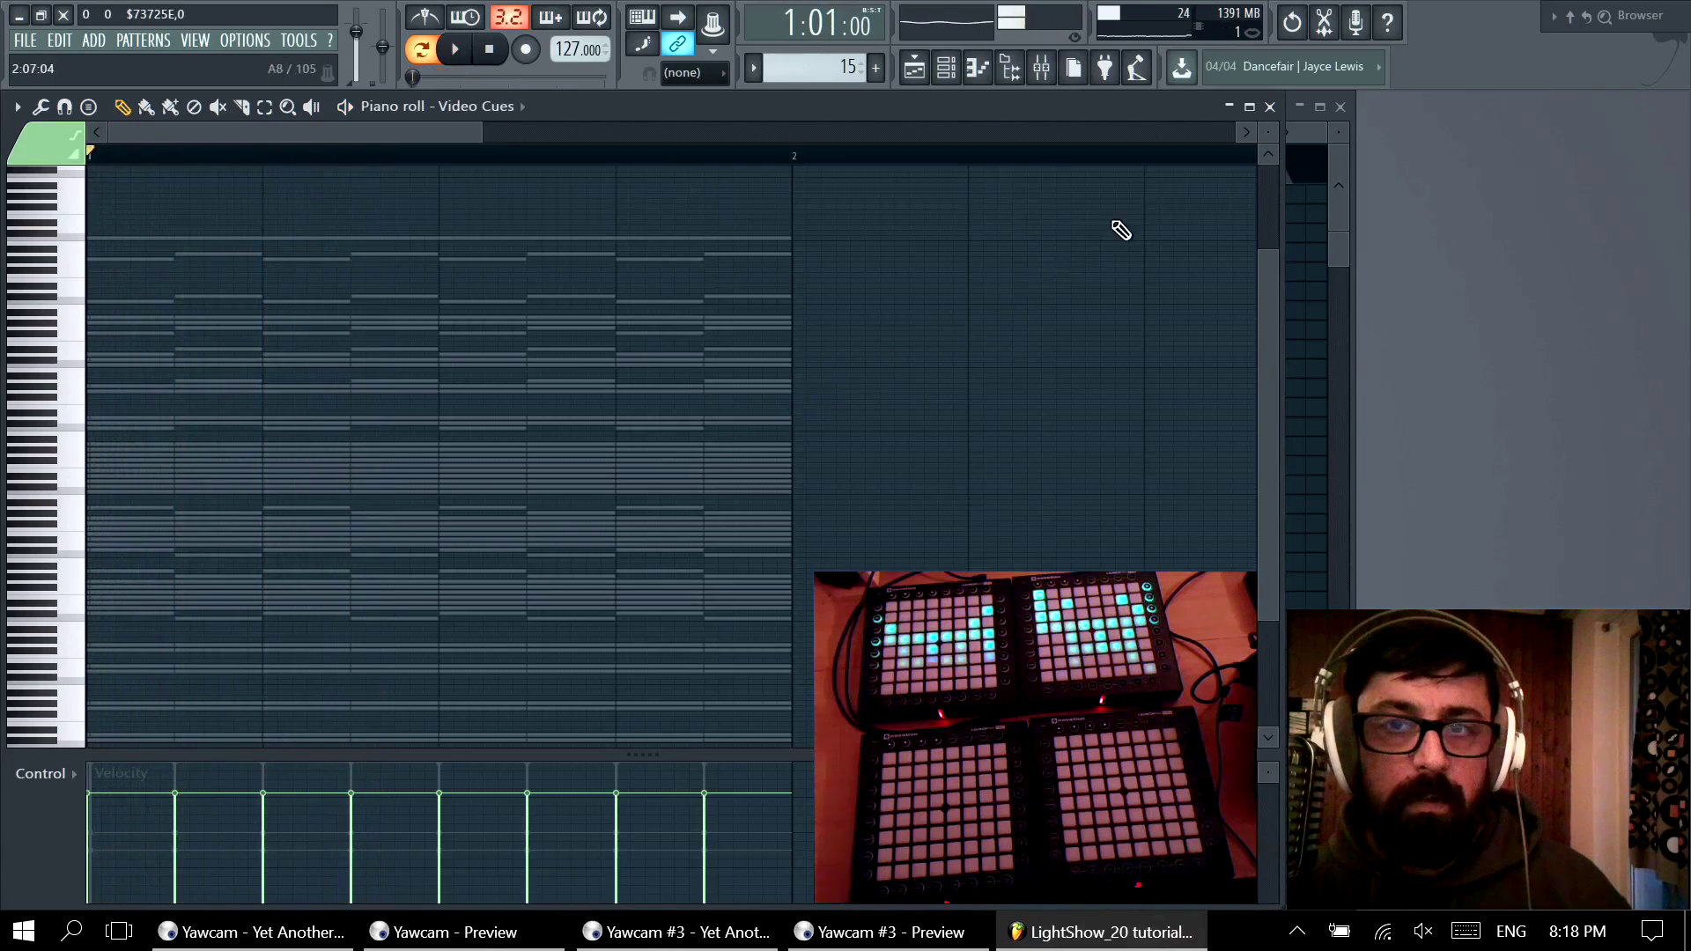
click(1269, 105)
Step: Find the Flying cobra #2 channel used in pattern 15 and inspect its note in the piano roll
scroll(319, 526, up, 15)
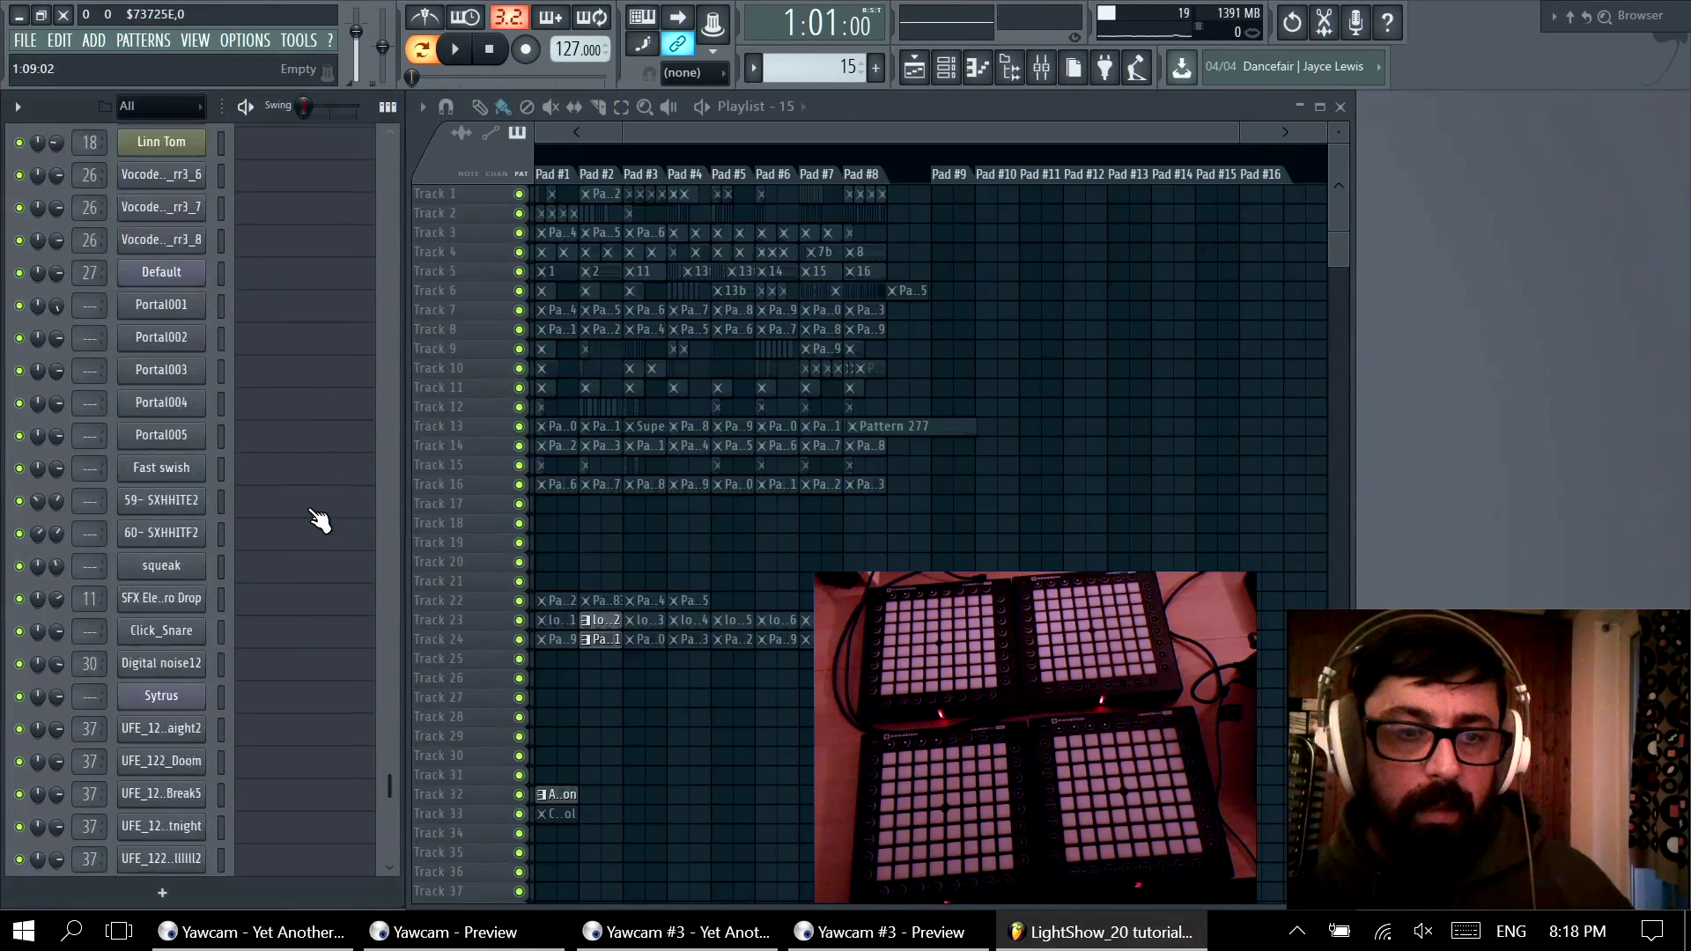
scroll(310, 473, up, 2)
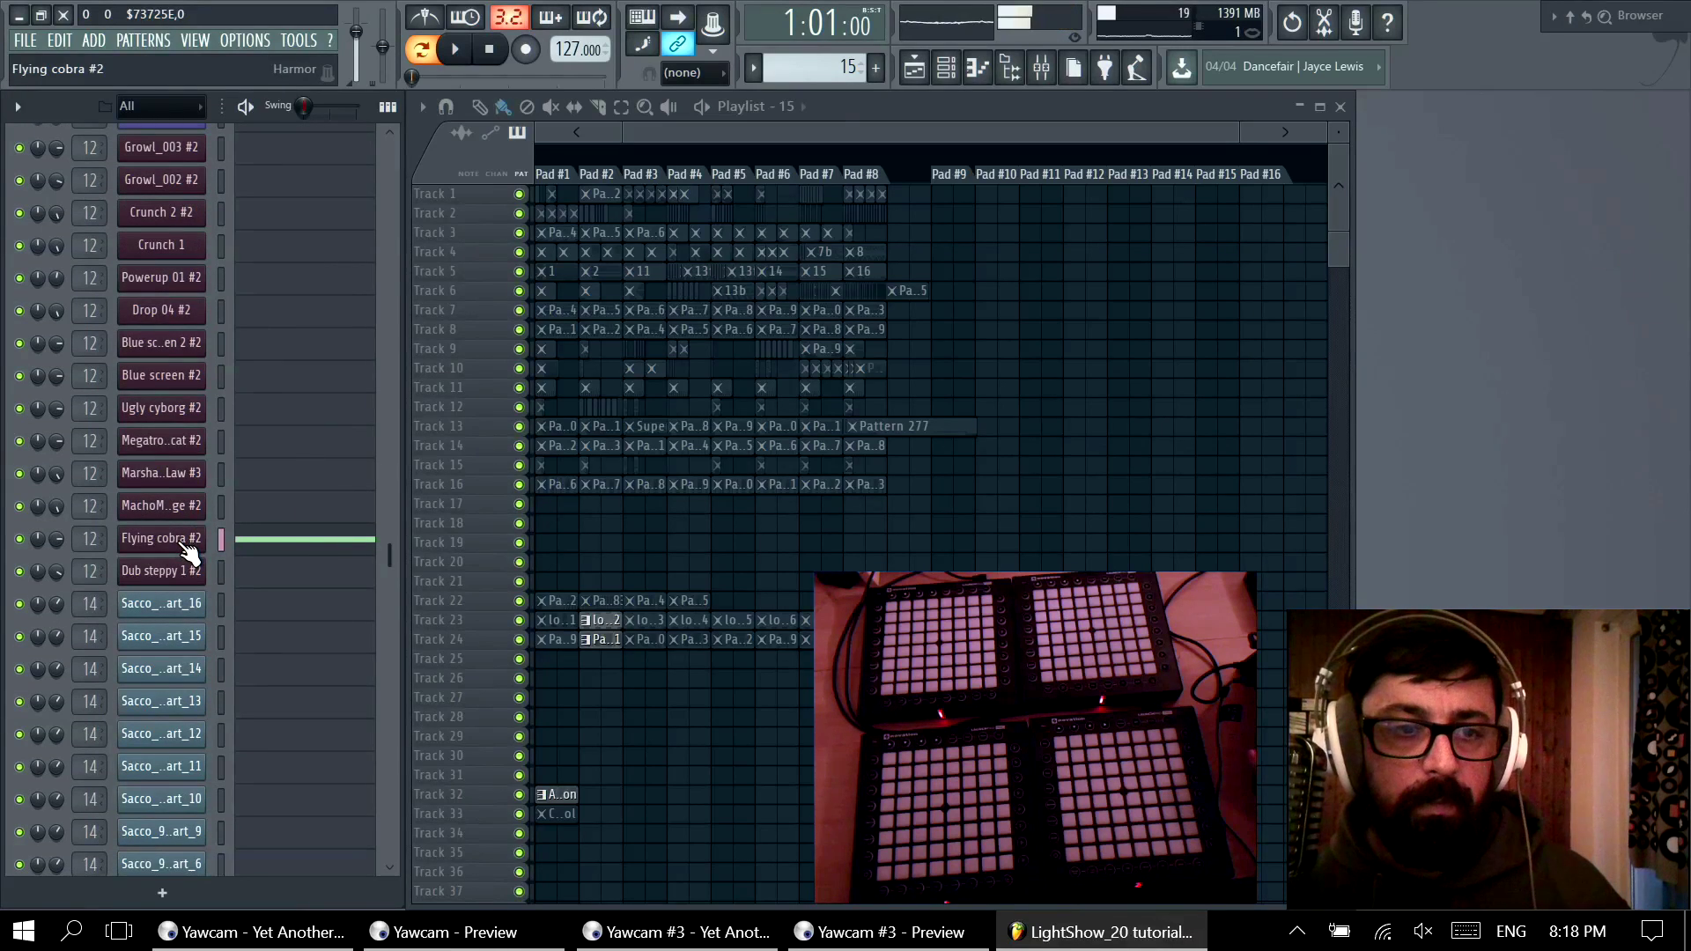
click(299, 544)
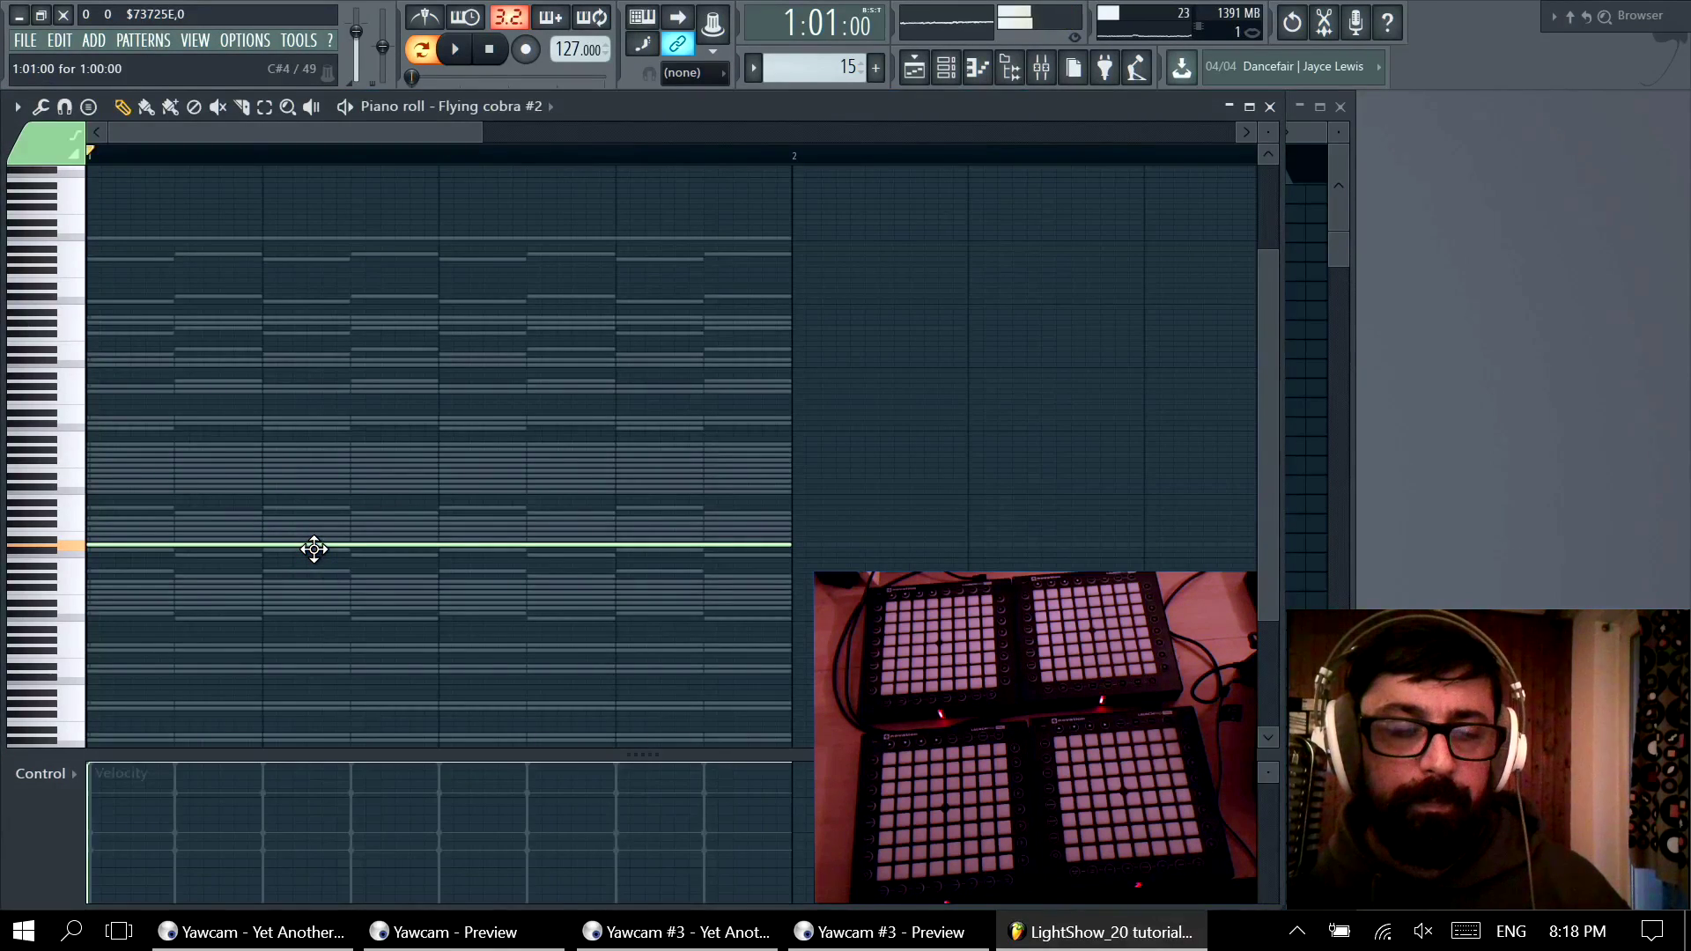
key(F7)
Step: Review pattern 15's channels up to the LP2 L to LP4 S light notes and open the mixer
scroll(317, 608, up, 10)
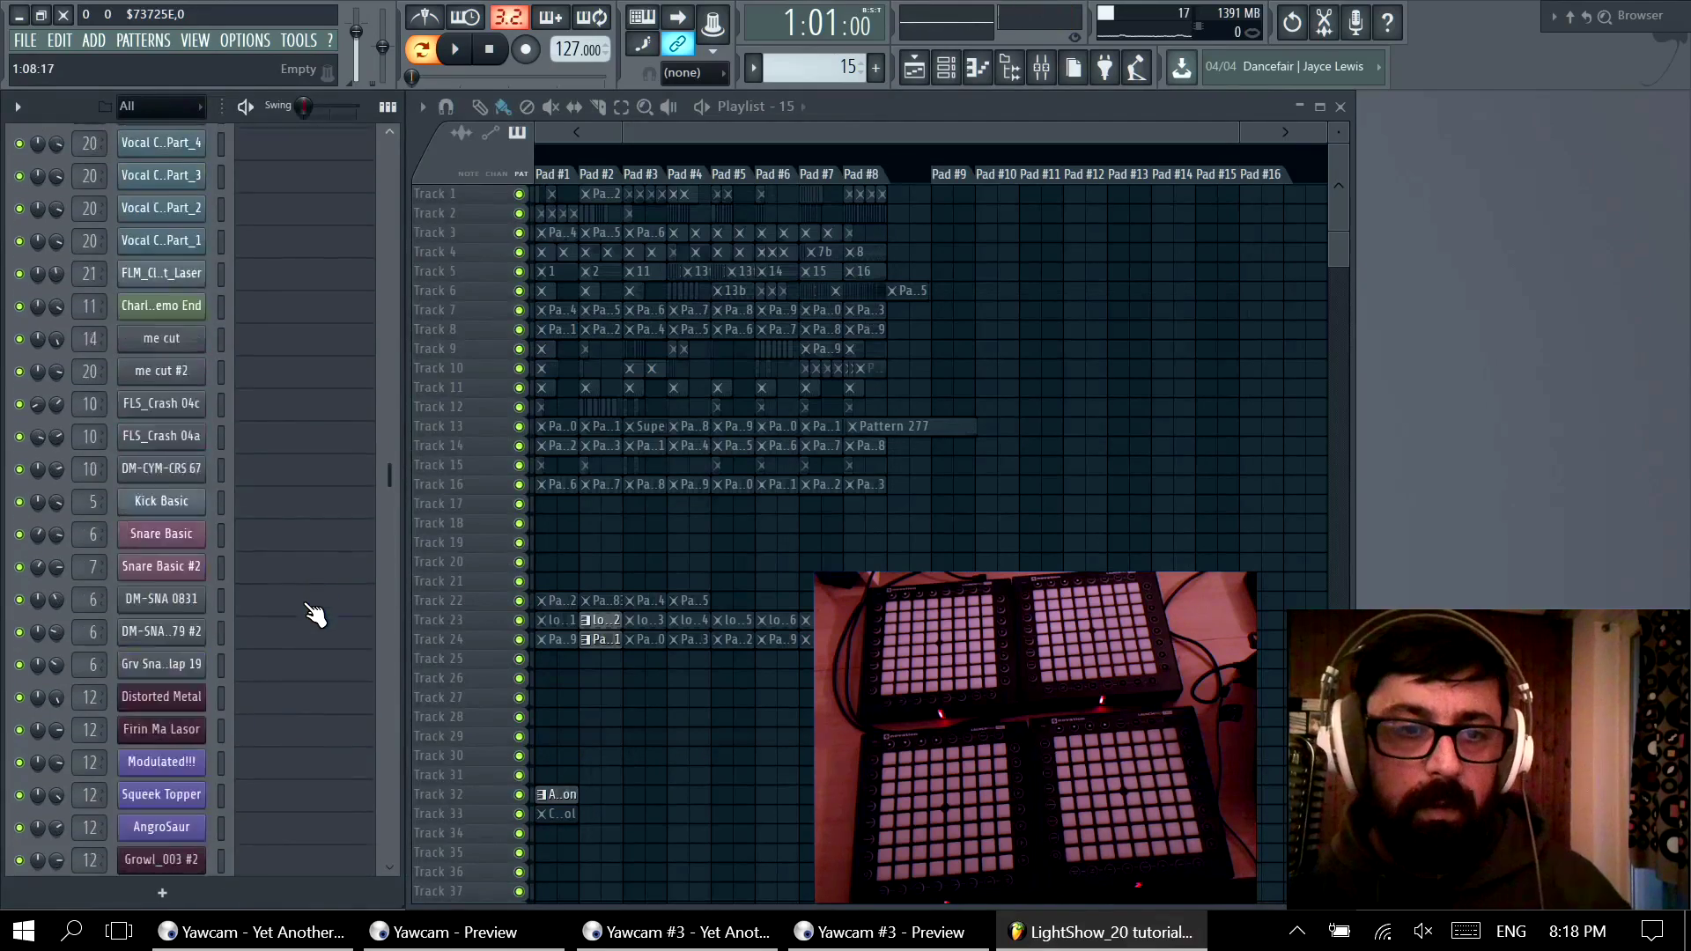
scroll(314, 639, down, 10)
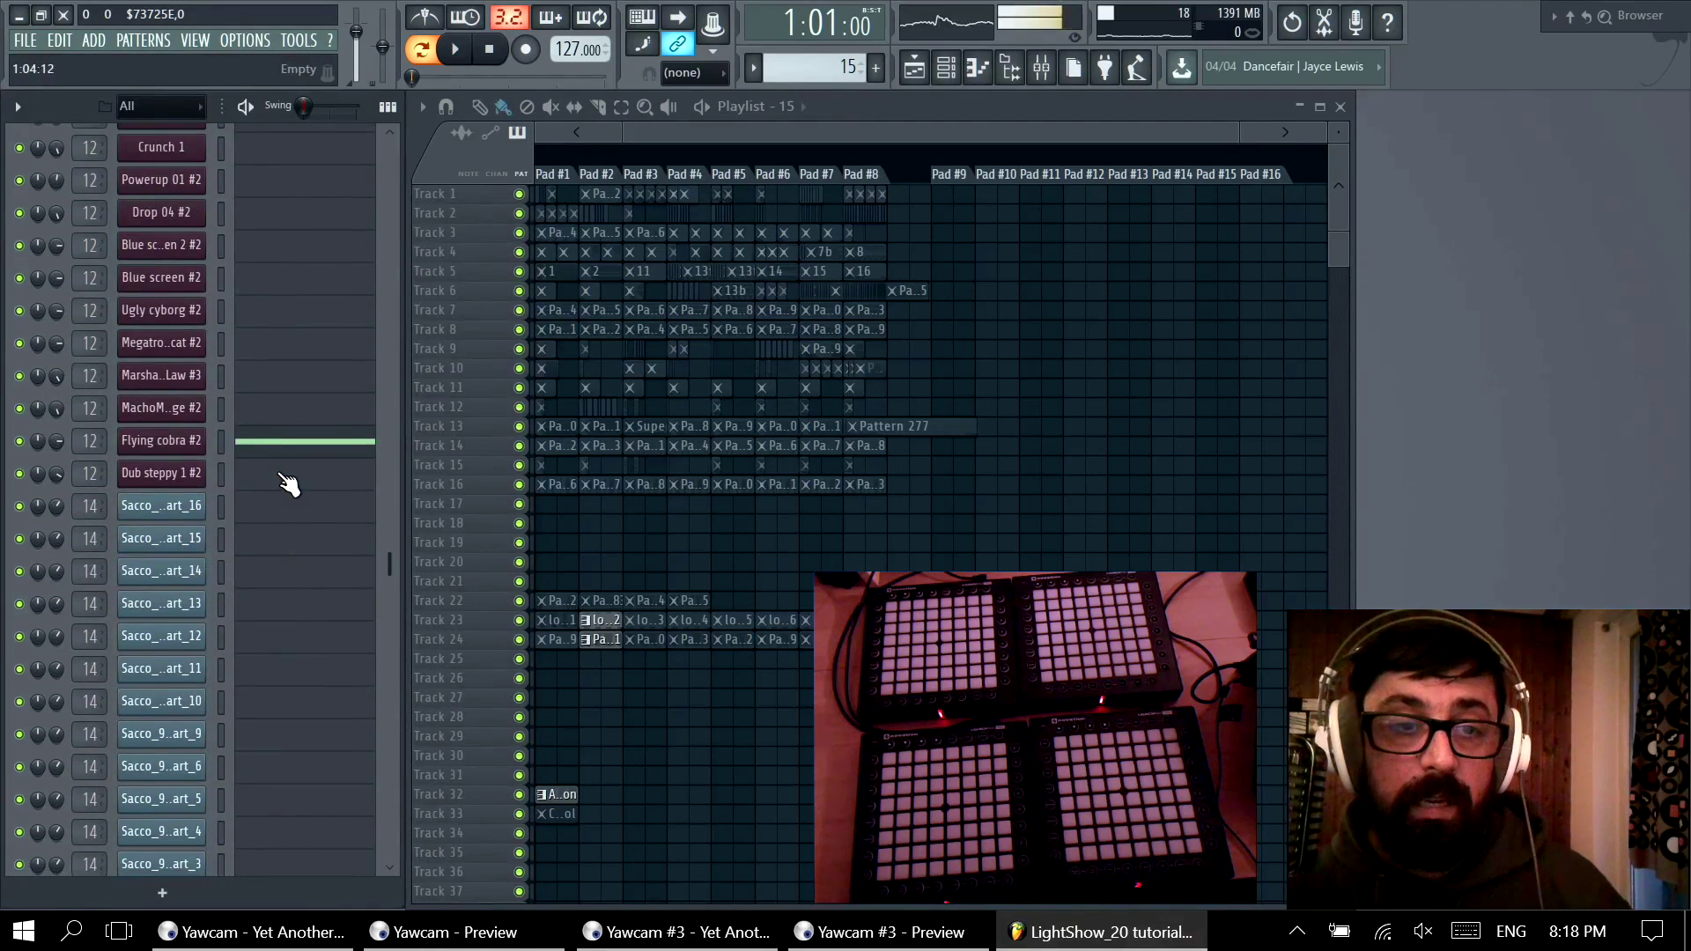
scroll(315, 532, up, 12)
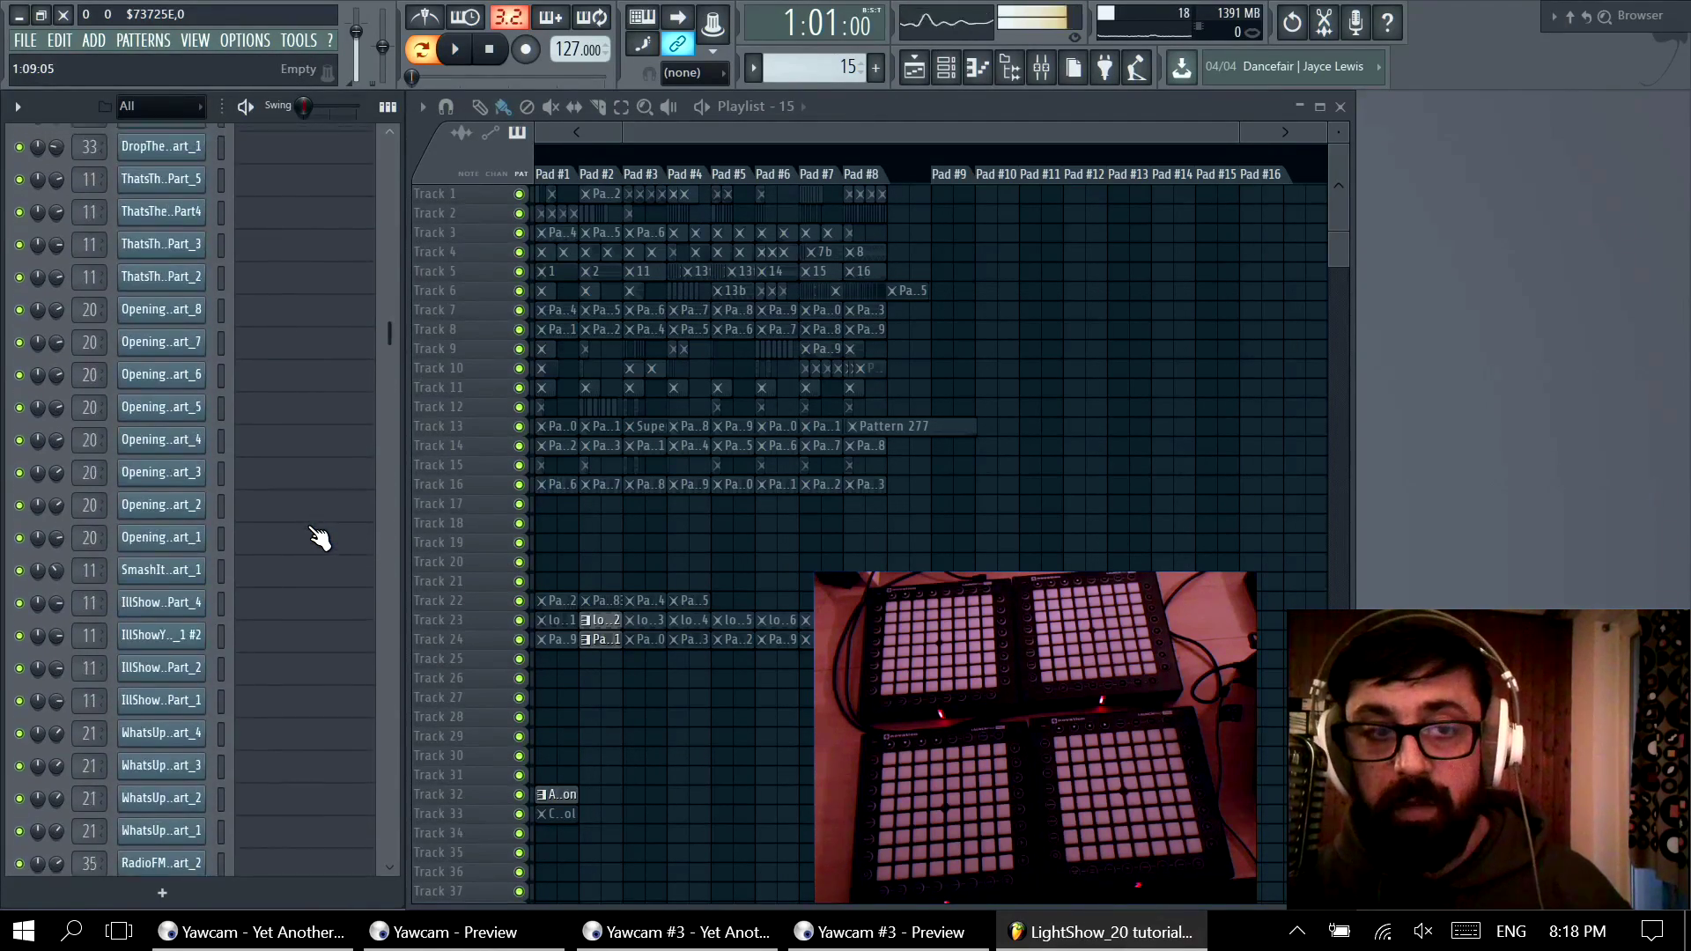
scroll(317, 532, up, 8)
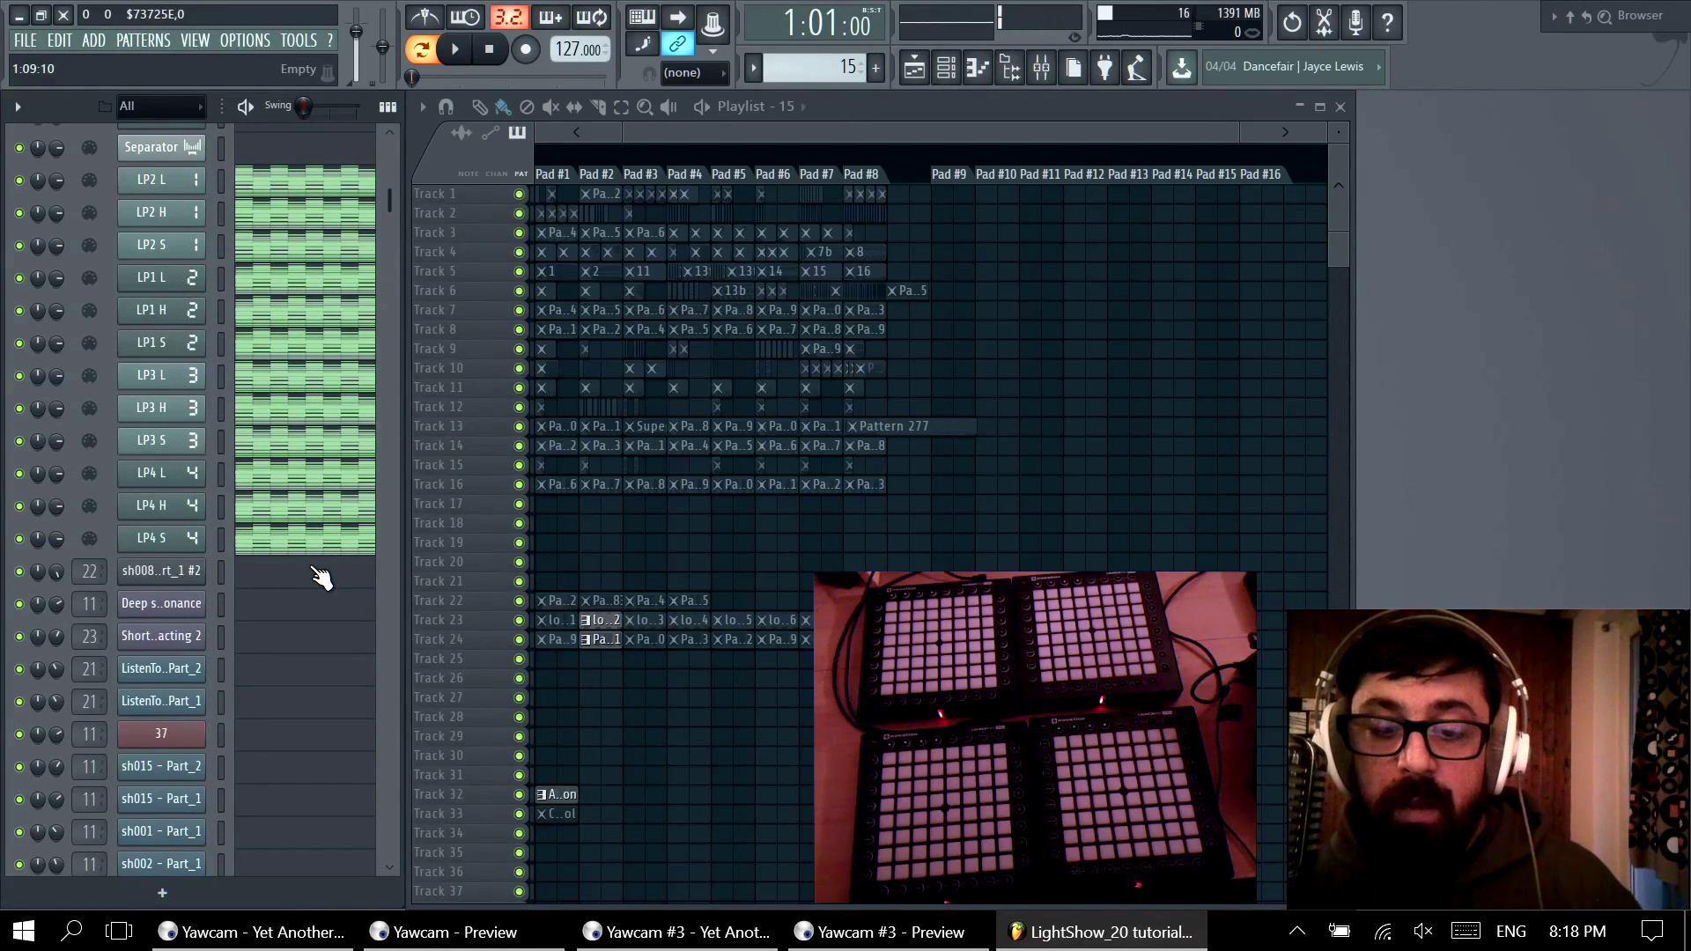
key(F9)
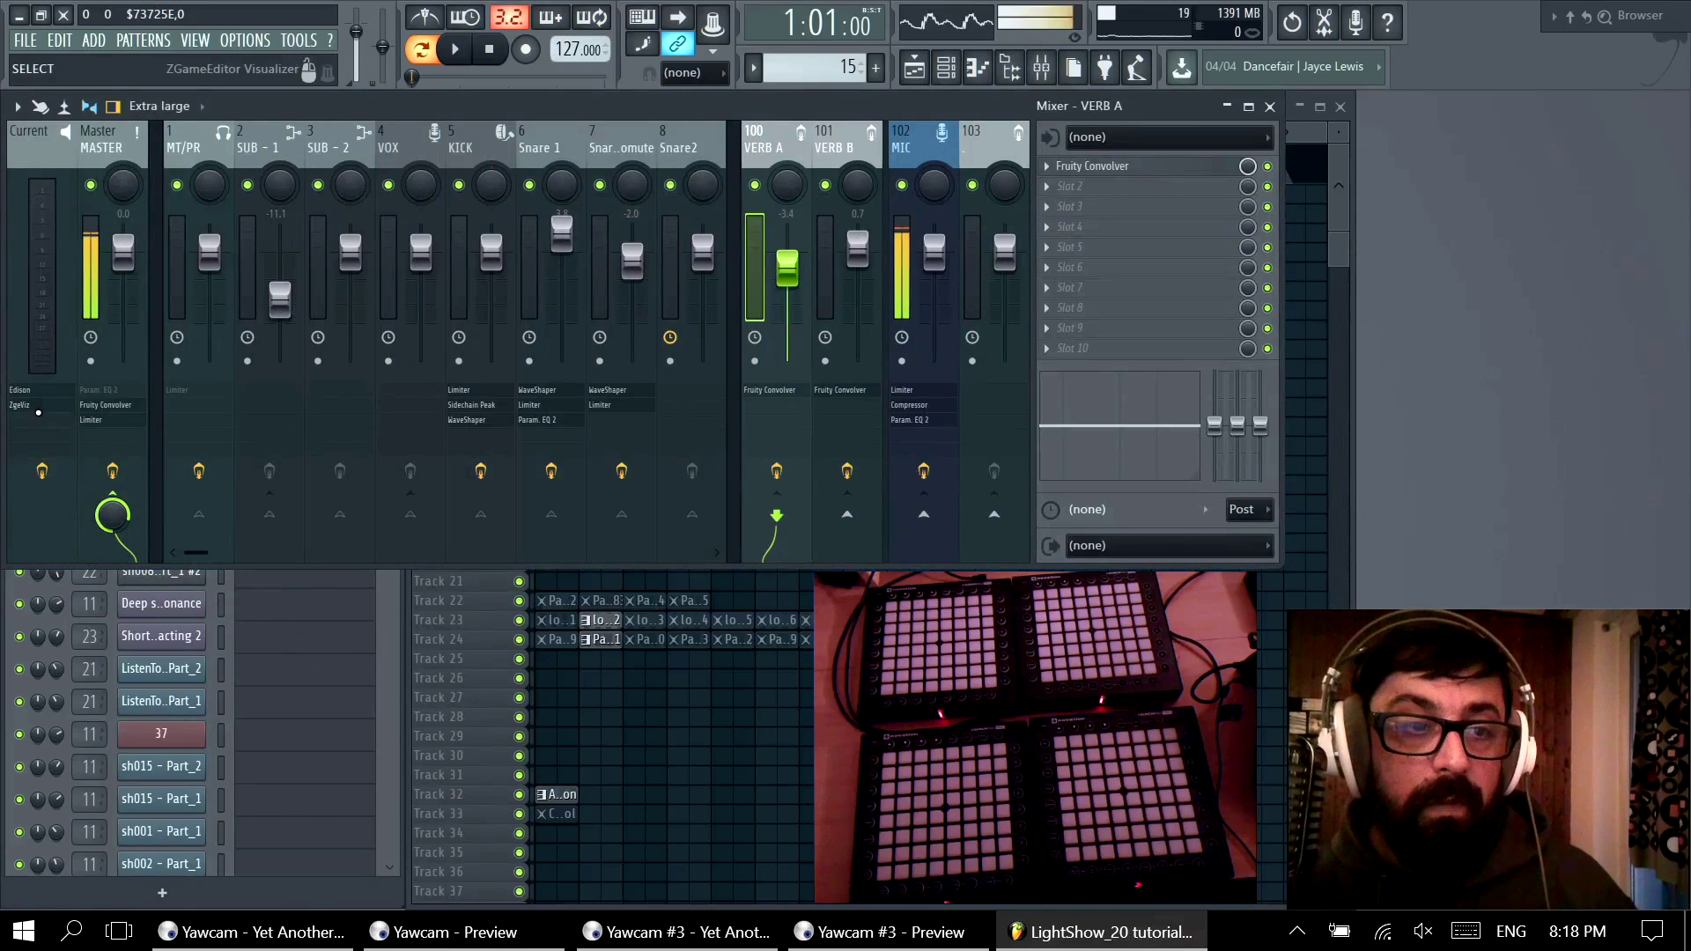